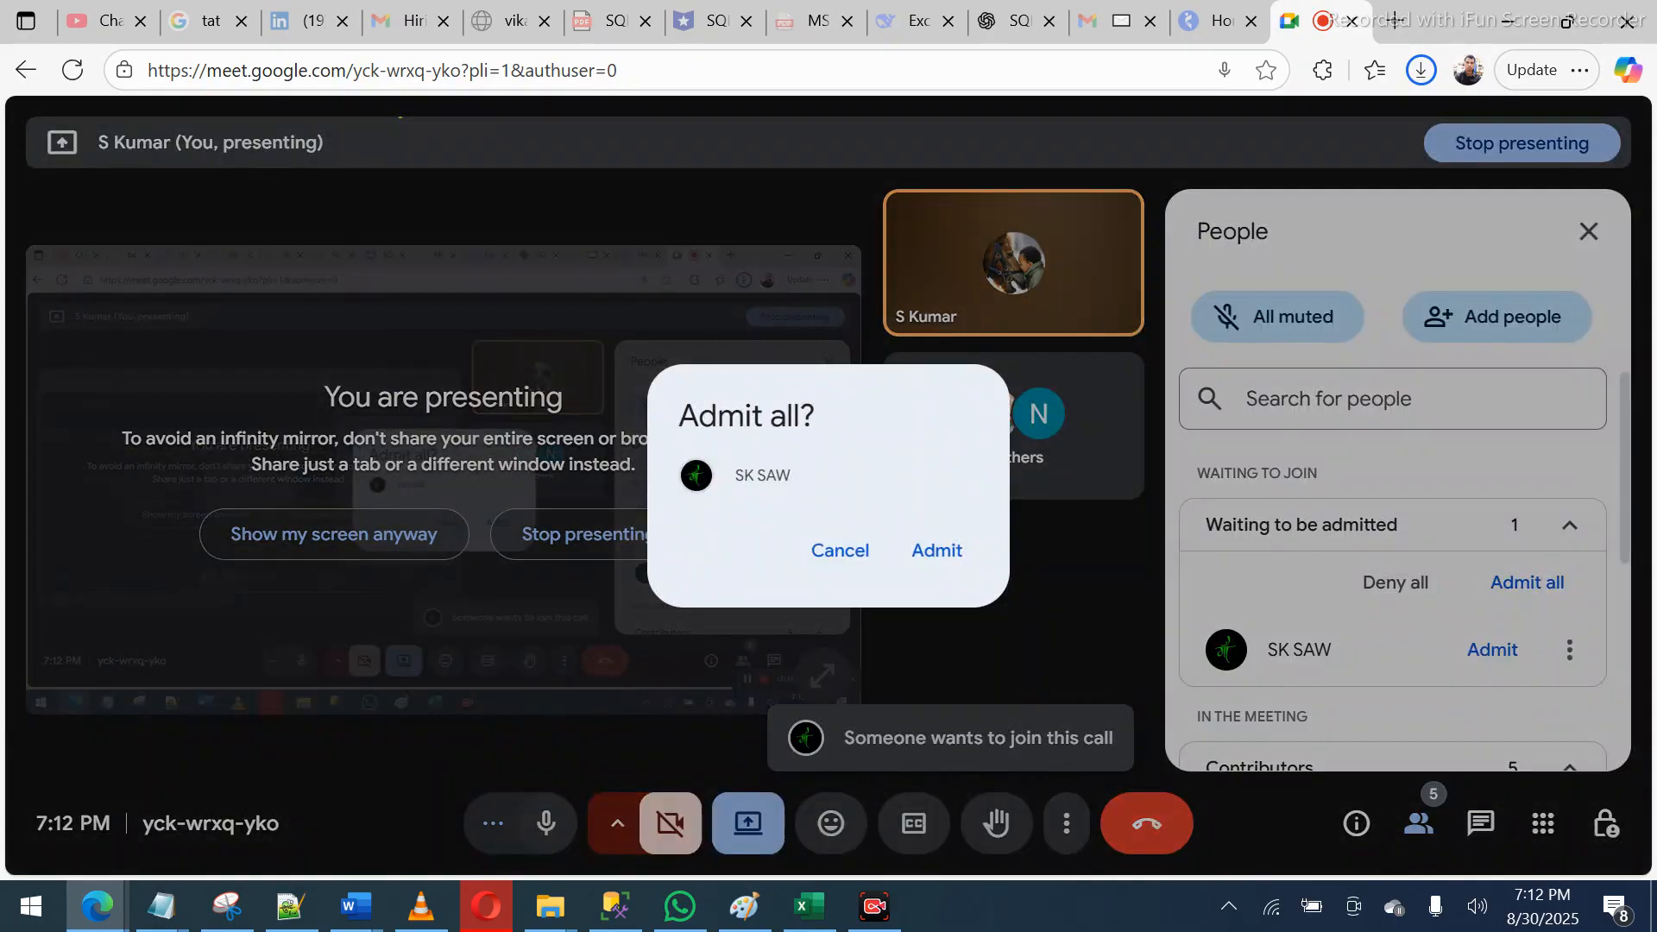
- Admit both waiting participants to the Google Meet call, then return to Excel cell B1
left_click(936, 551)
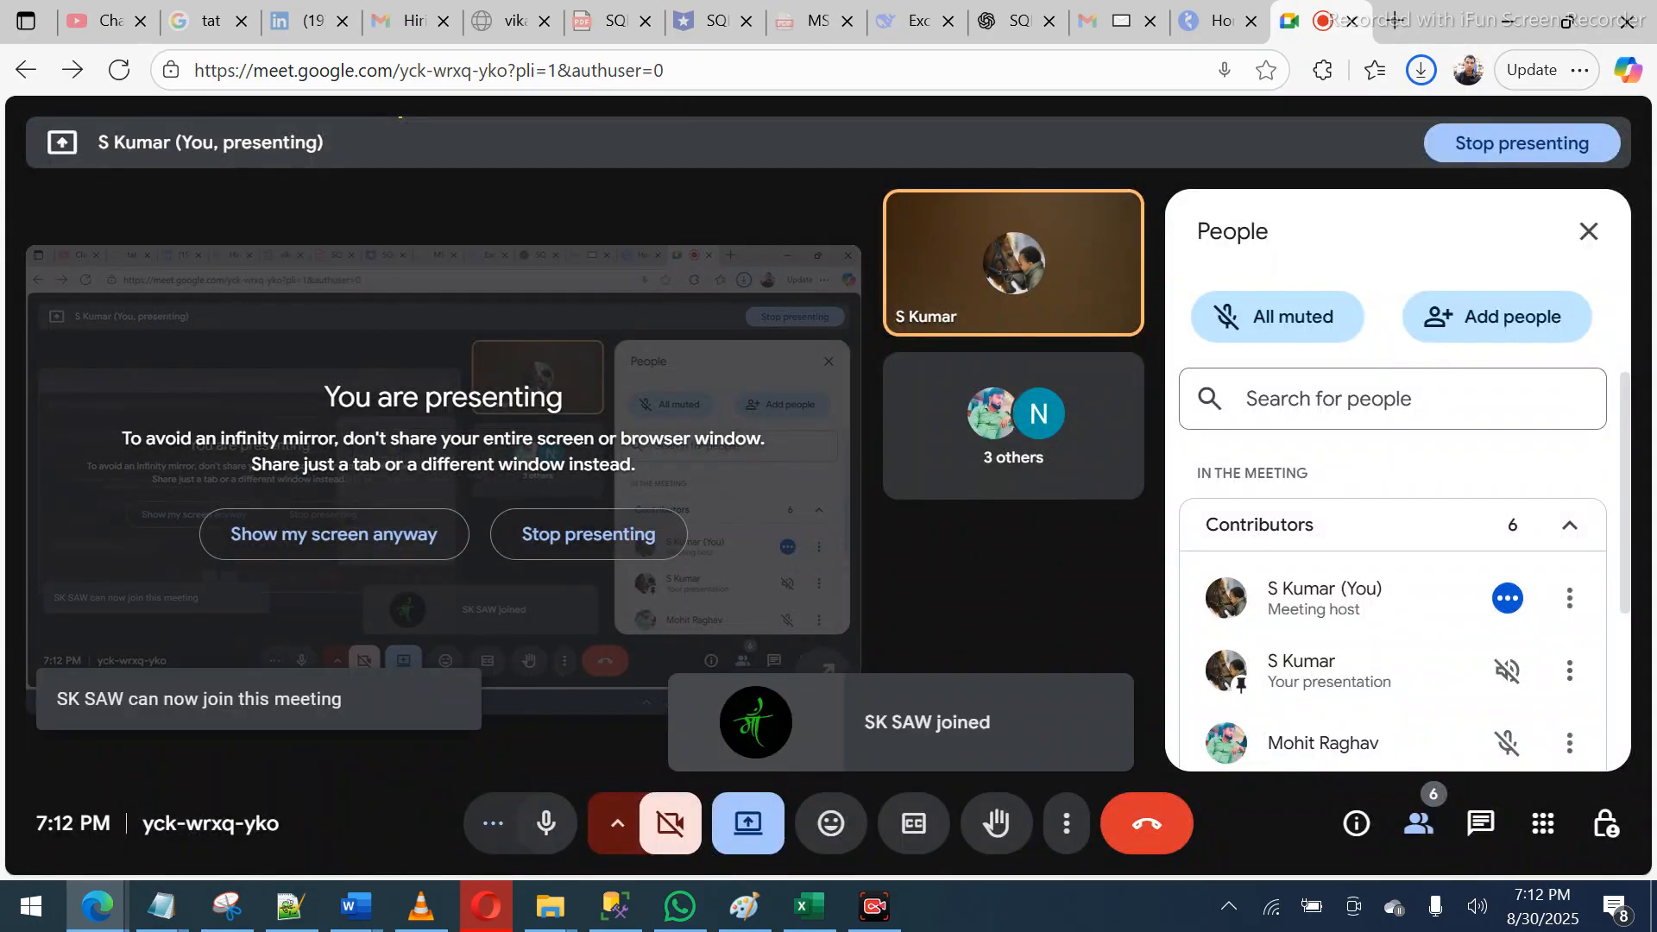
key("alt+Tab")
key("ctrl+b")
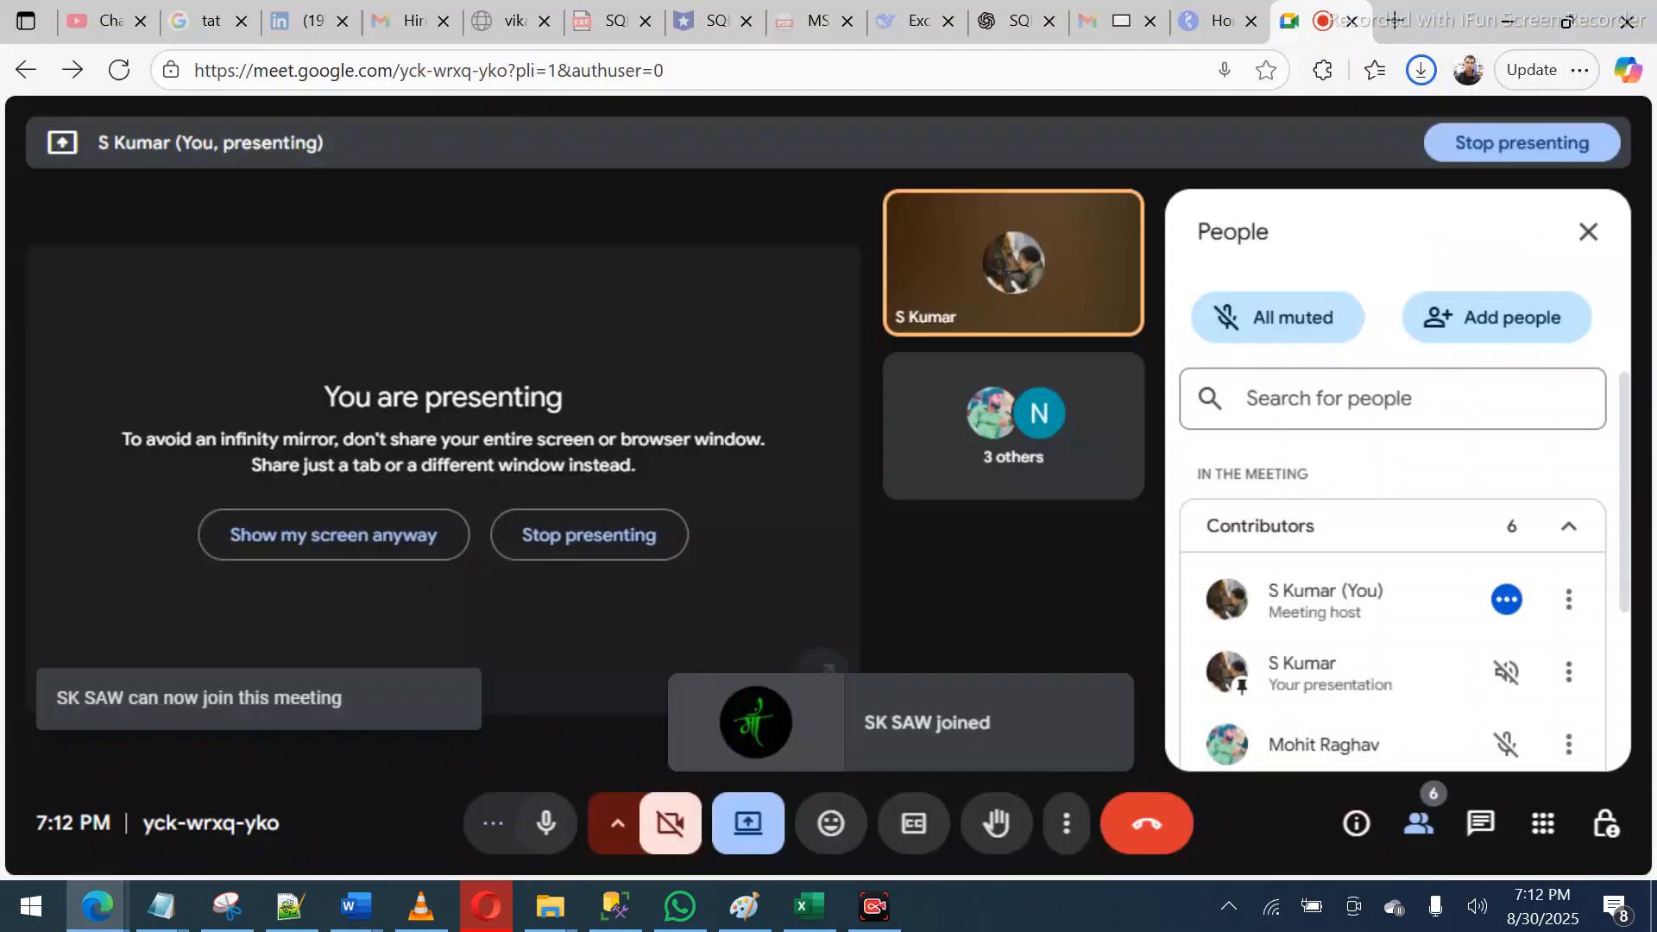
left_click(1492, 649)
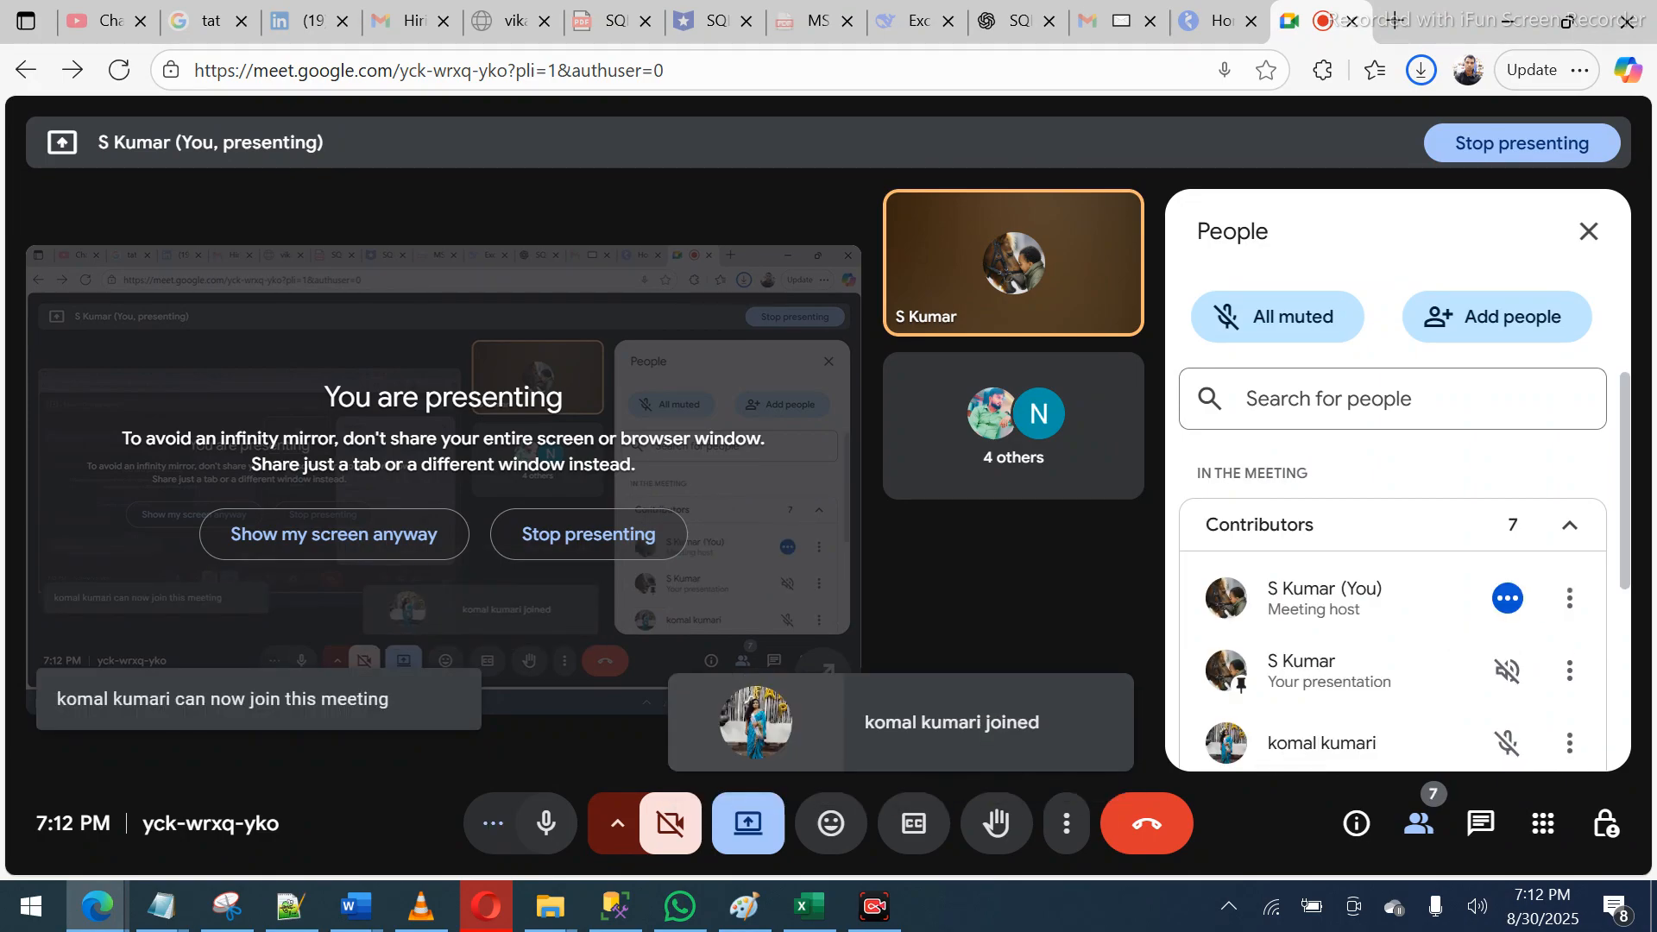
key("alt+Tab")
left_click(183, 340)
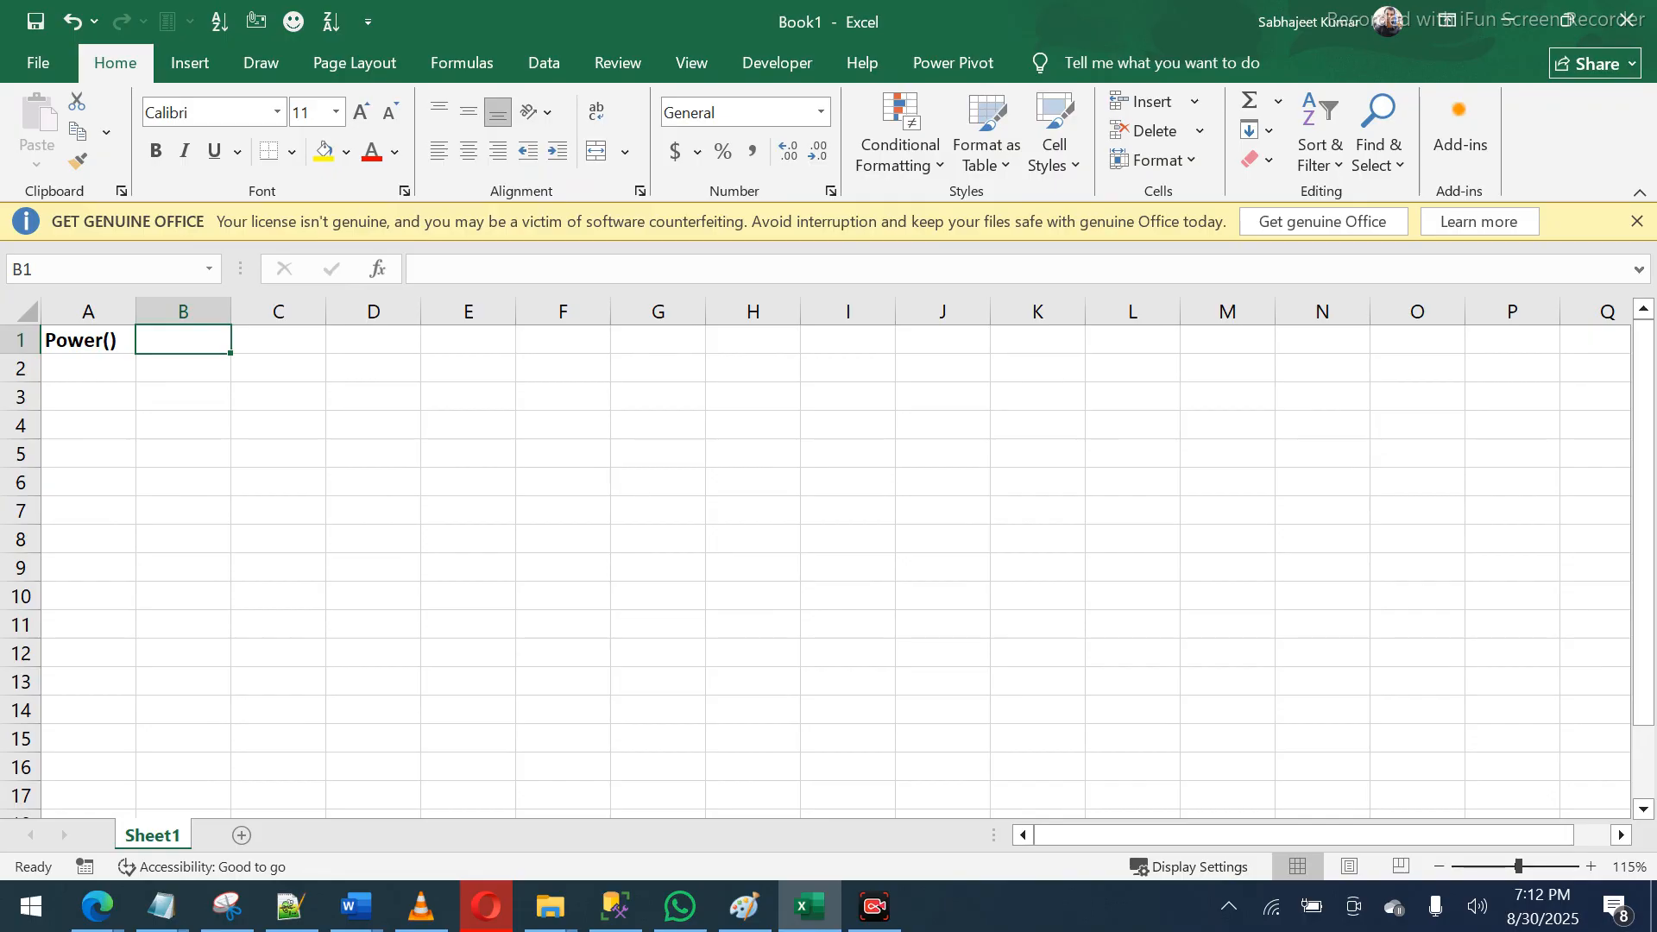
- Start a new unsaved Paint canvas in a restored-down window and sketch a 4 with a raised 7
key("alt+Tab")
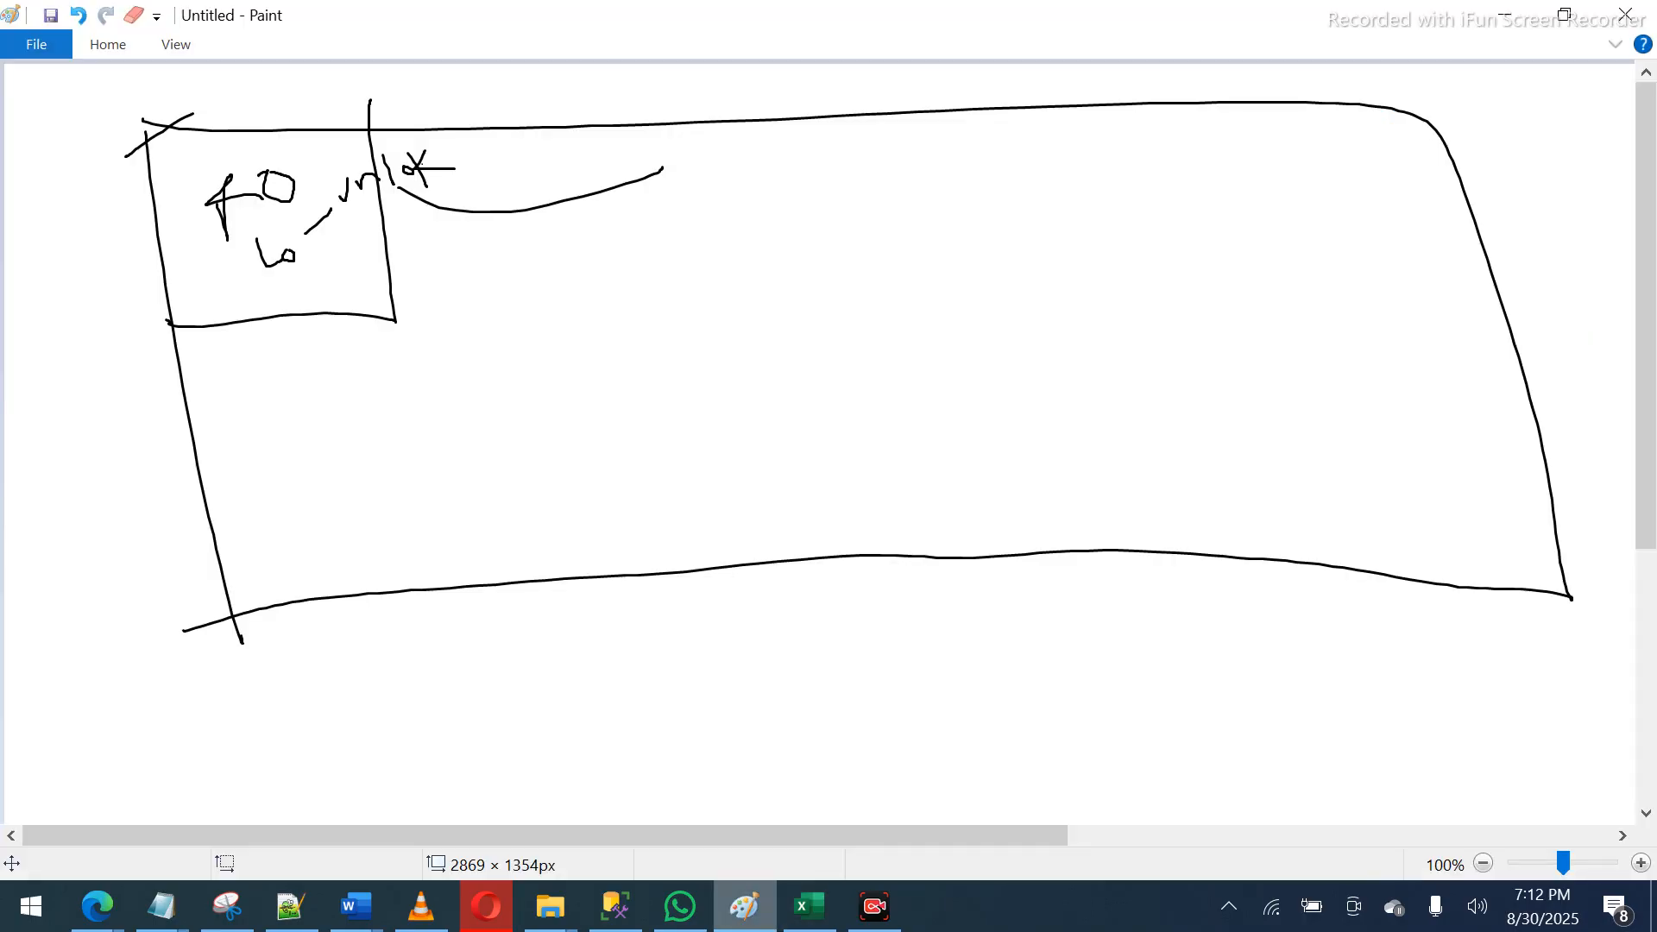
key("ctrl+n")
key("n")
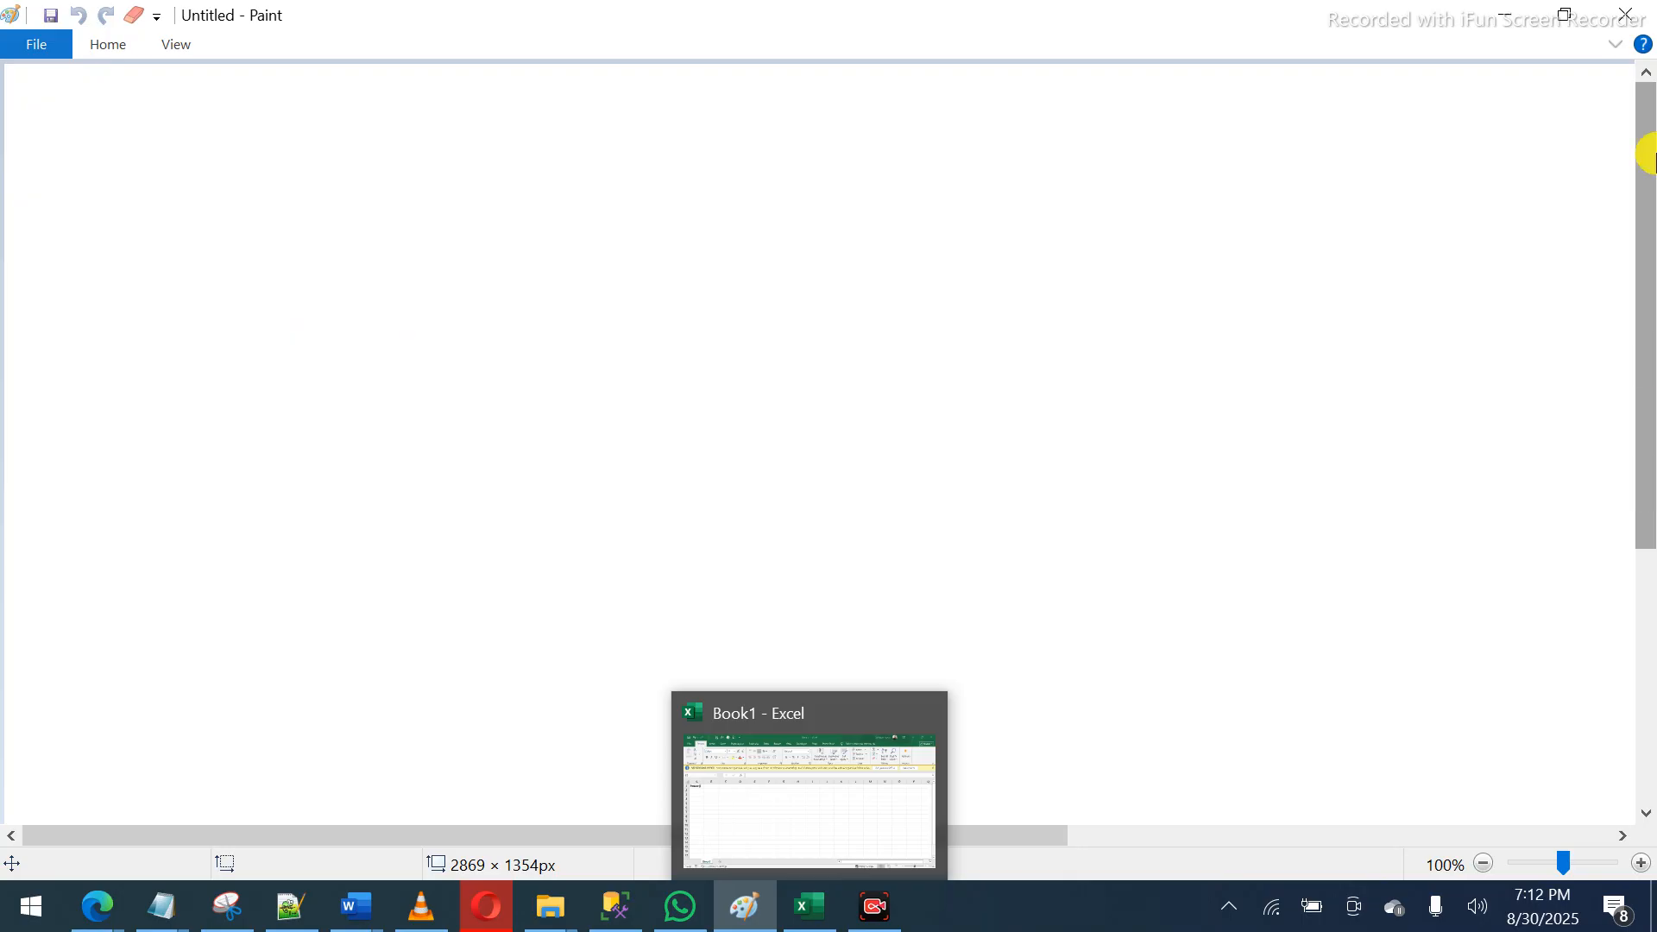
left_click(1580, 22)
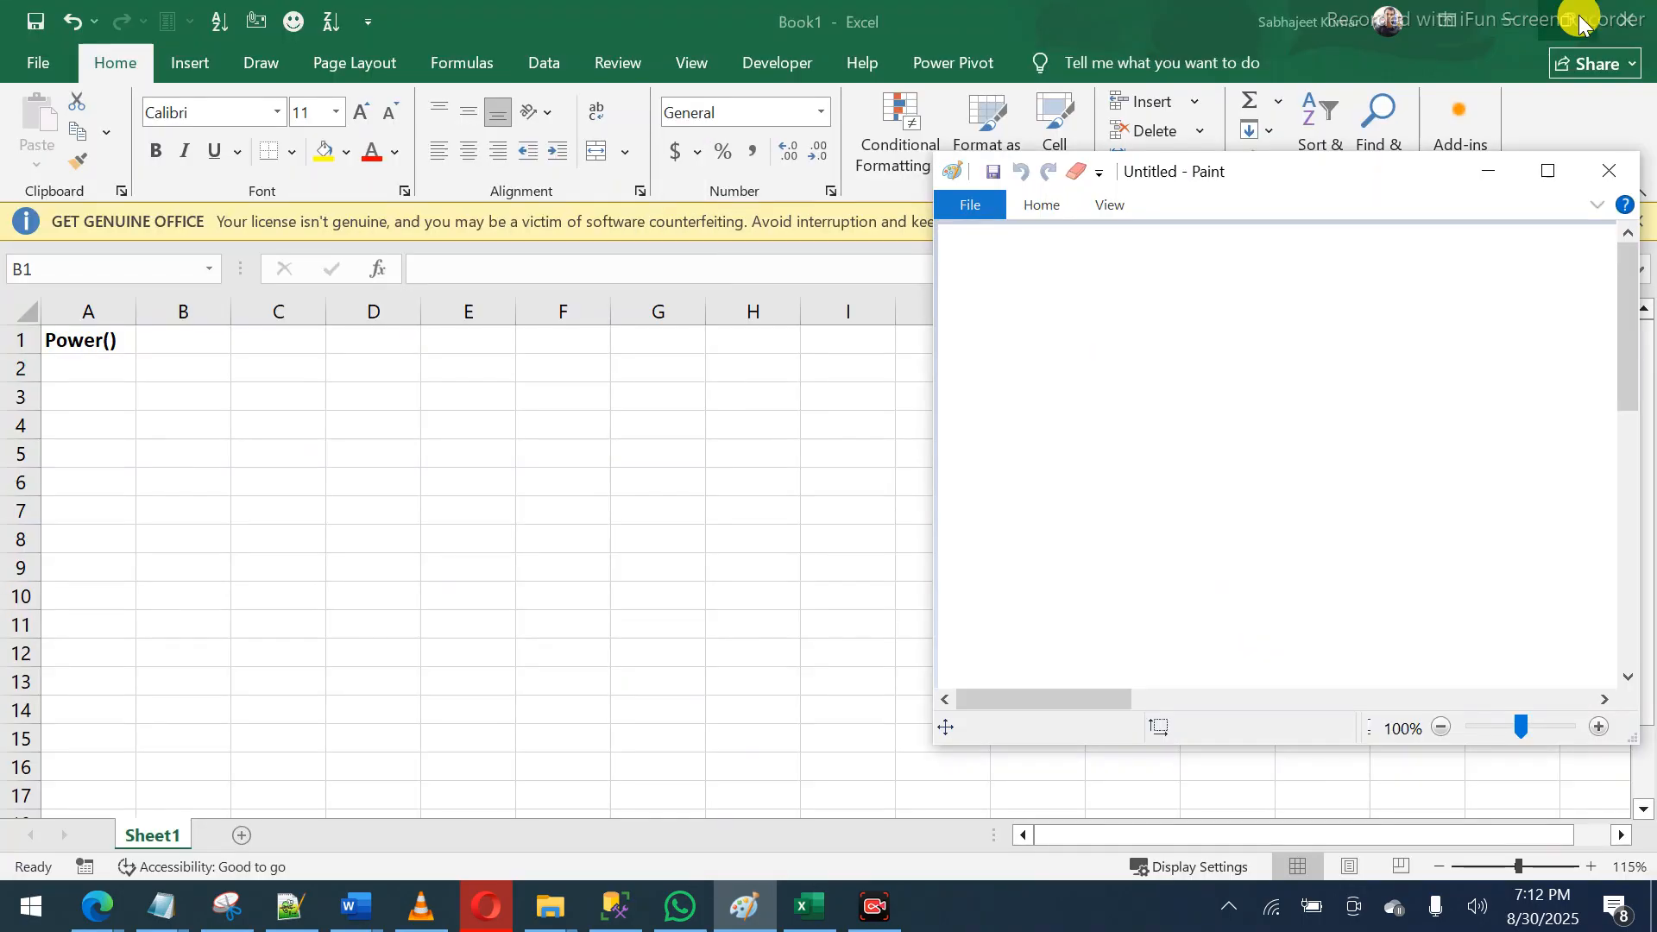
mouse_move(1045, 404)
left_mouse_down()
mouse_move(1043, 518)
mouse_move(1063, 437)
left_mouse_up()
mouse_move(1060, 336)
left_mouse_down()
mouse_move(1103, 367)
mouse_move(1130, 347)
left_mouse_up()
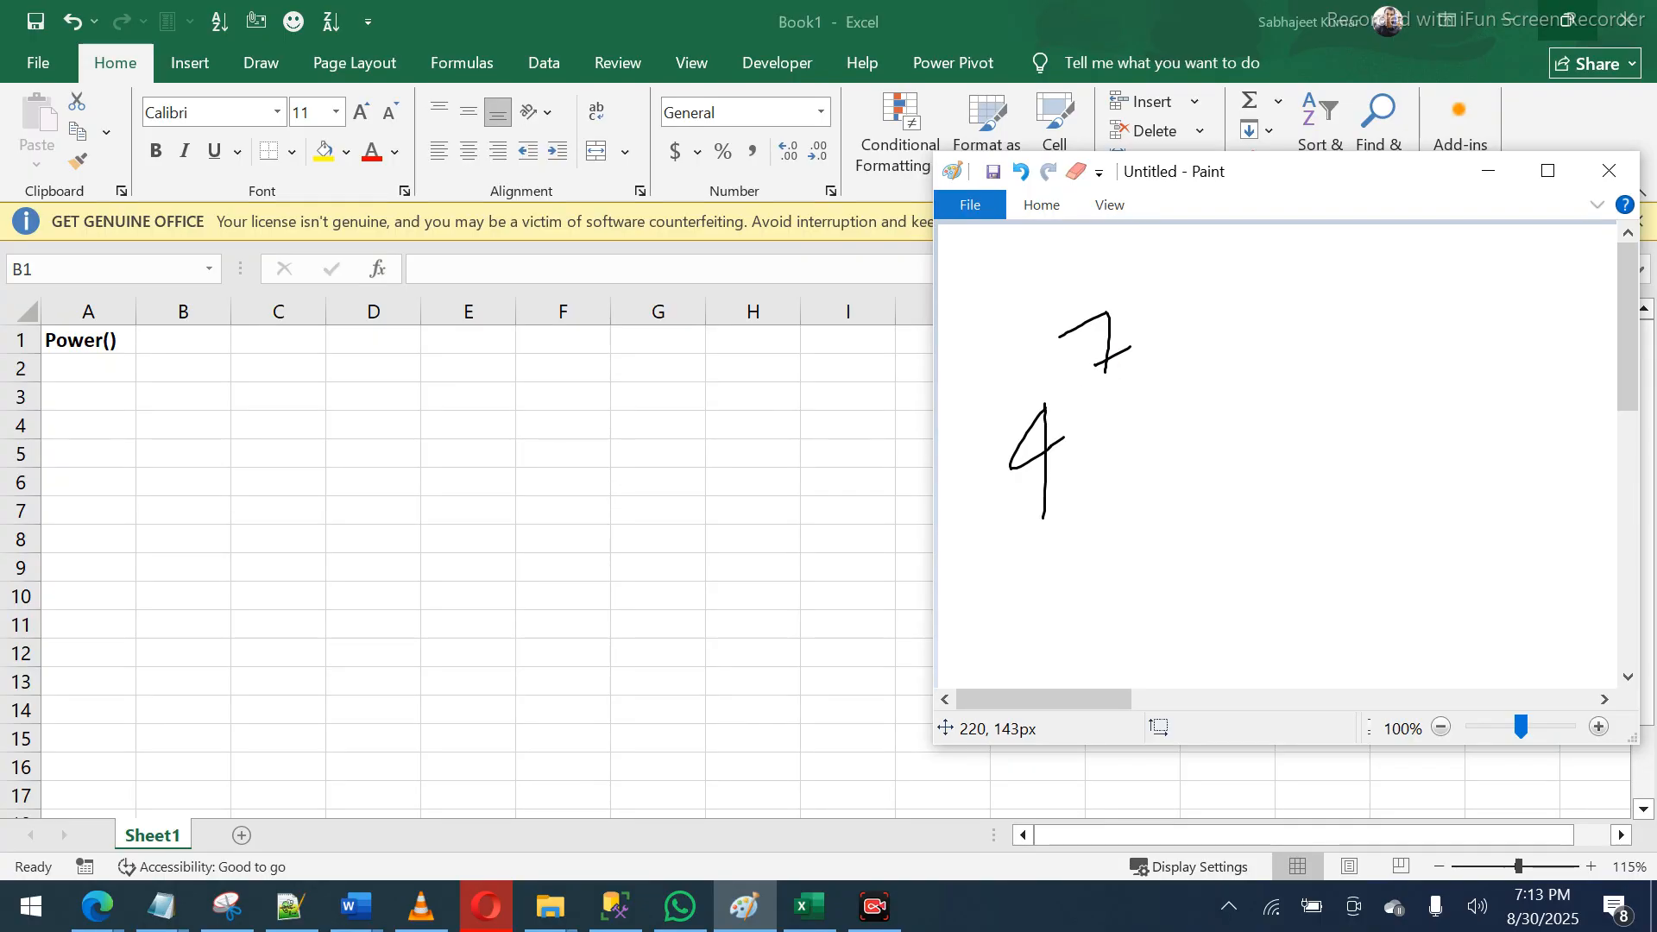
- Enter =POWER(4,5) in B1, returning 1024
double_click(205, 337)
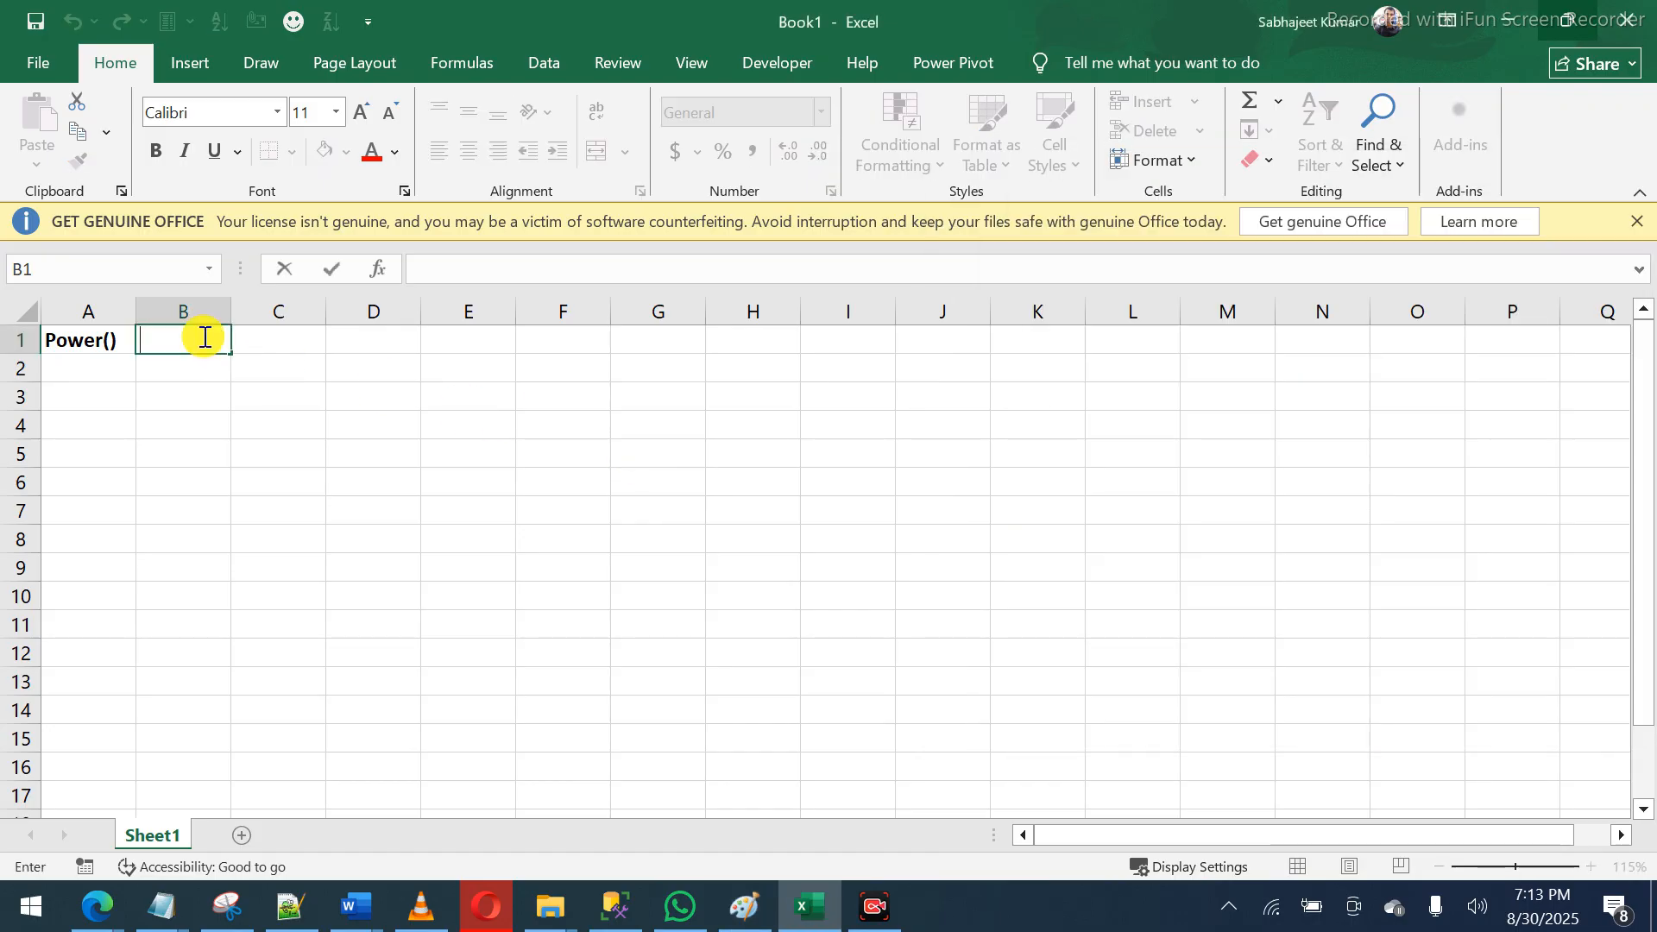
type("=power")
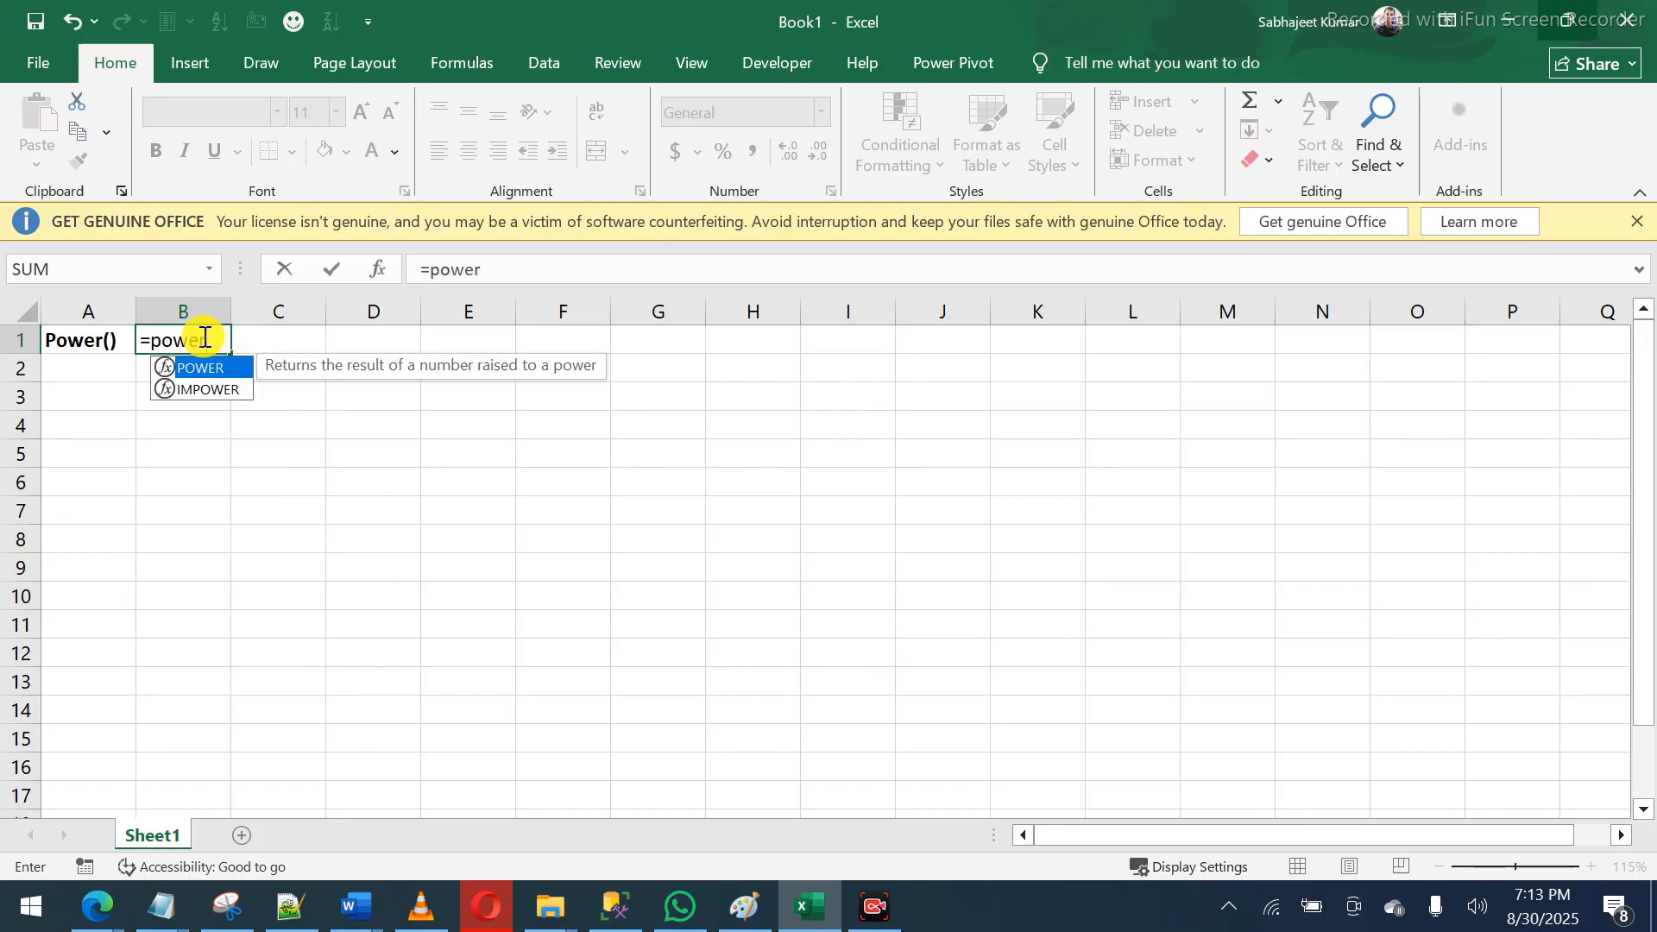
key("Tab")
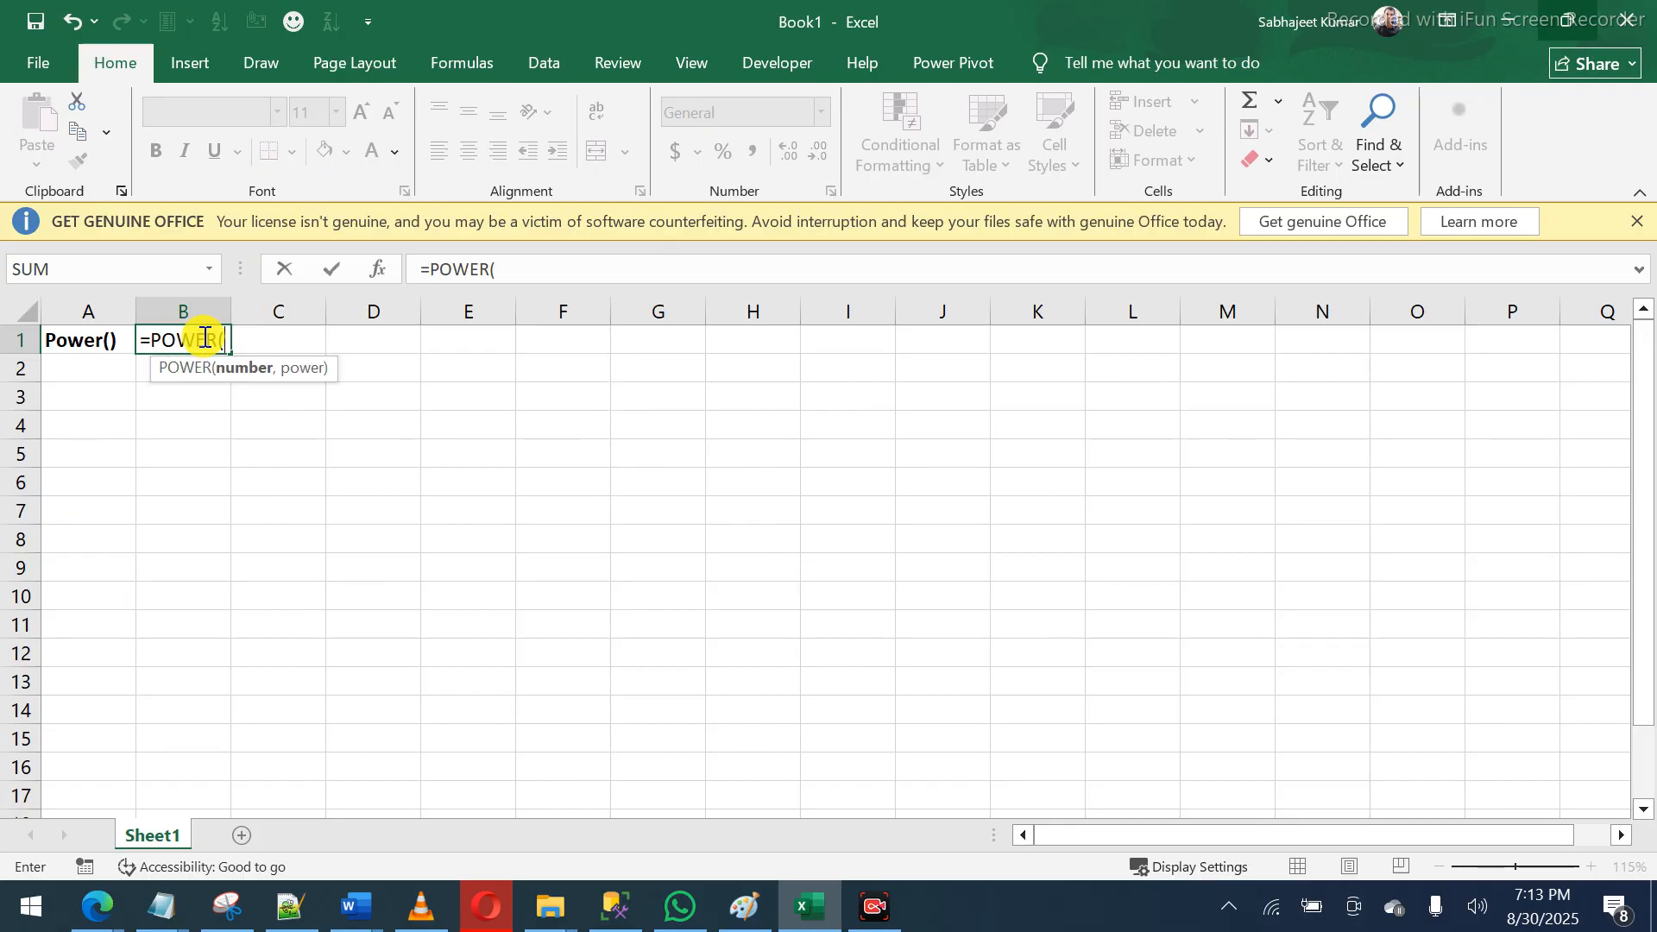
type("4,5")
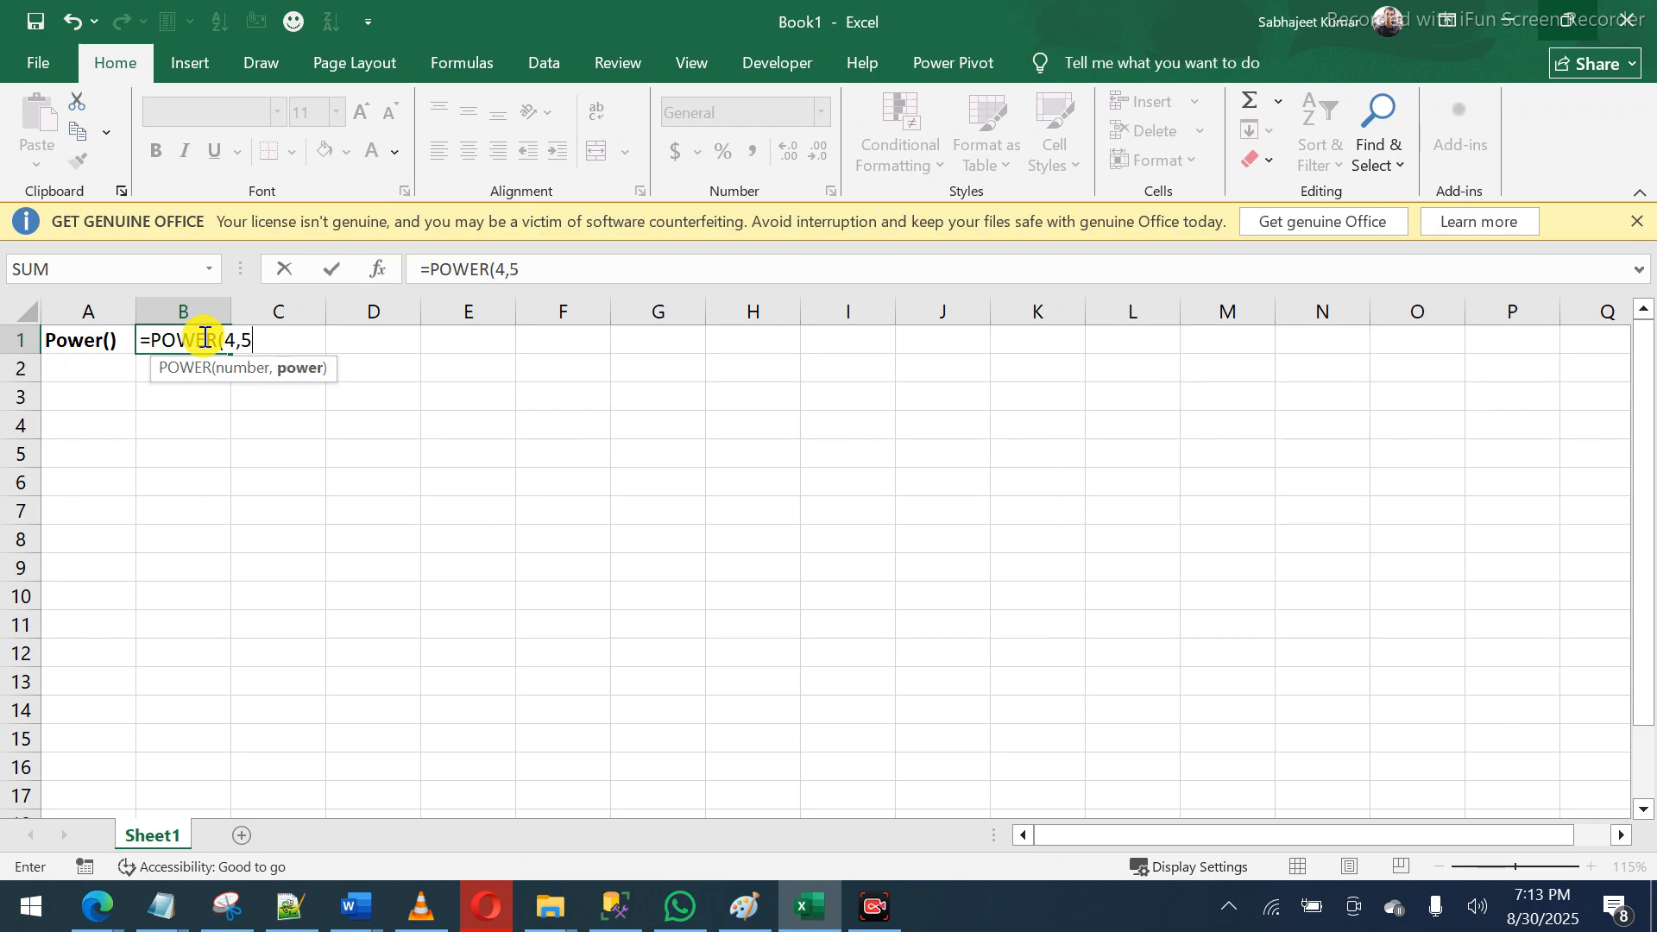
type(")")
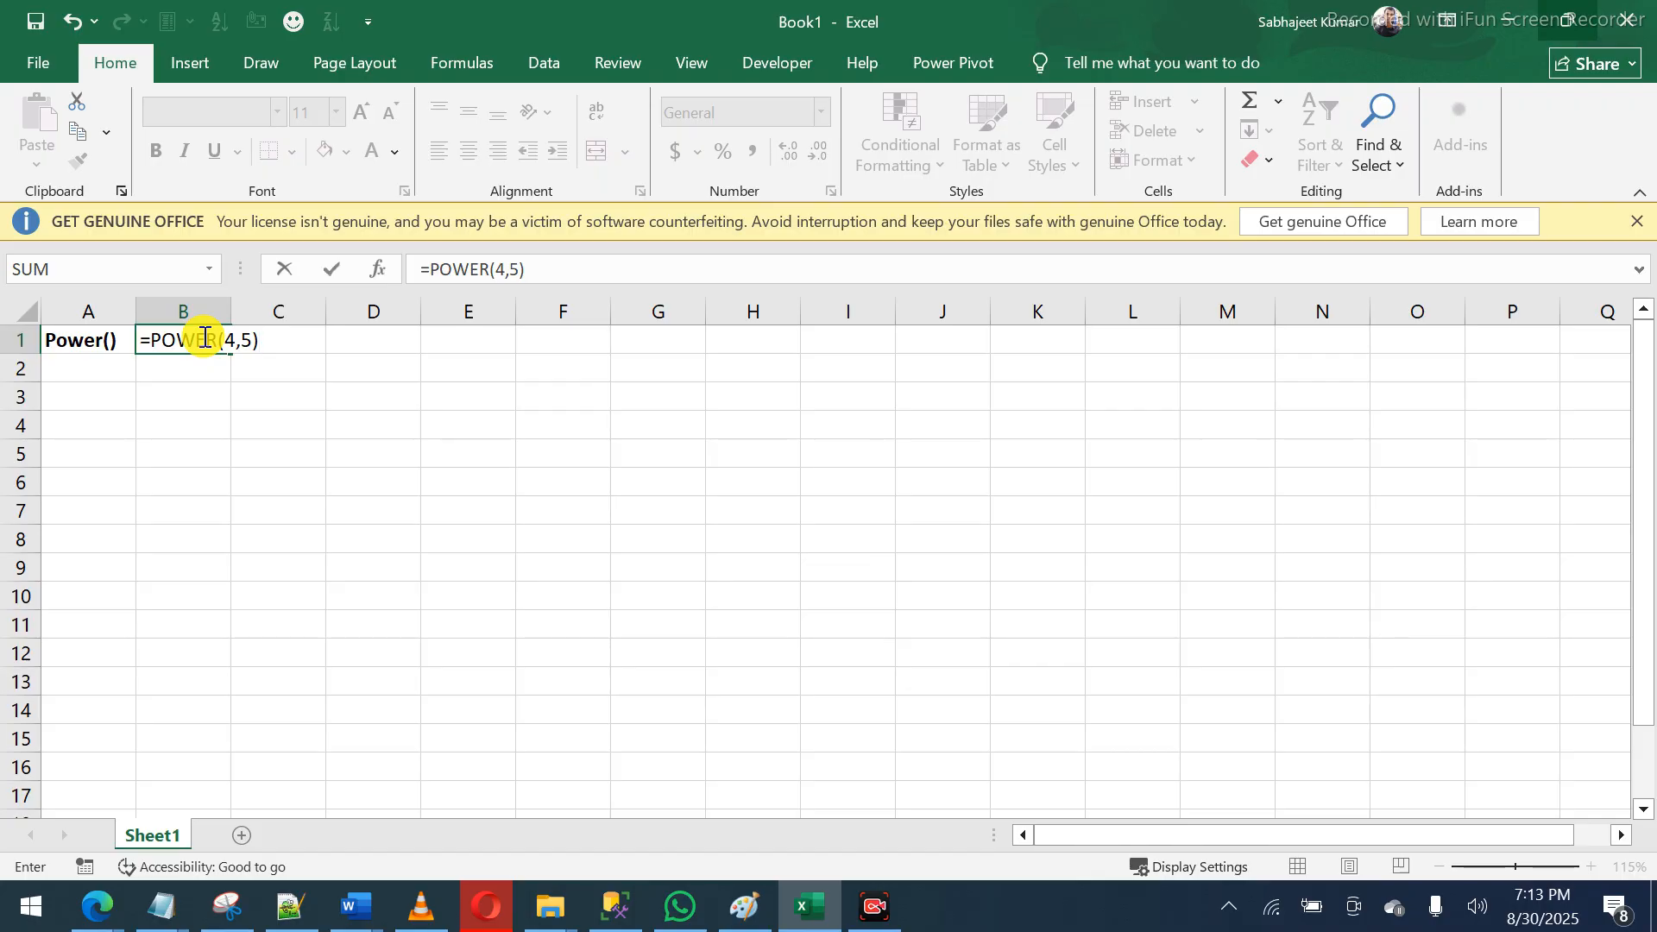
key("Return")
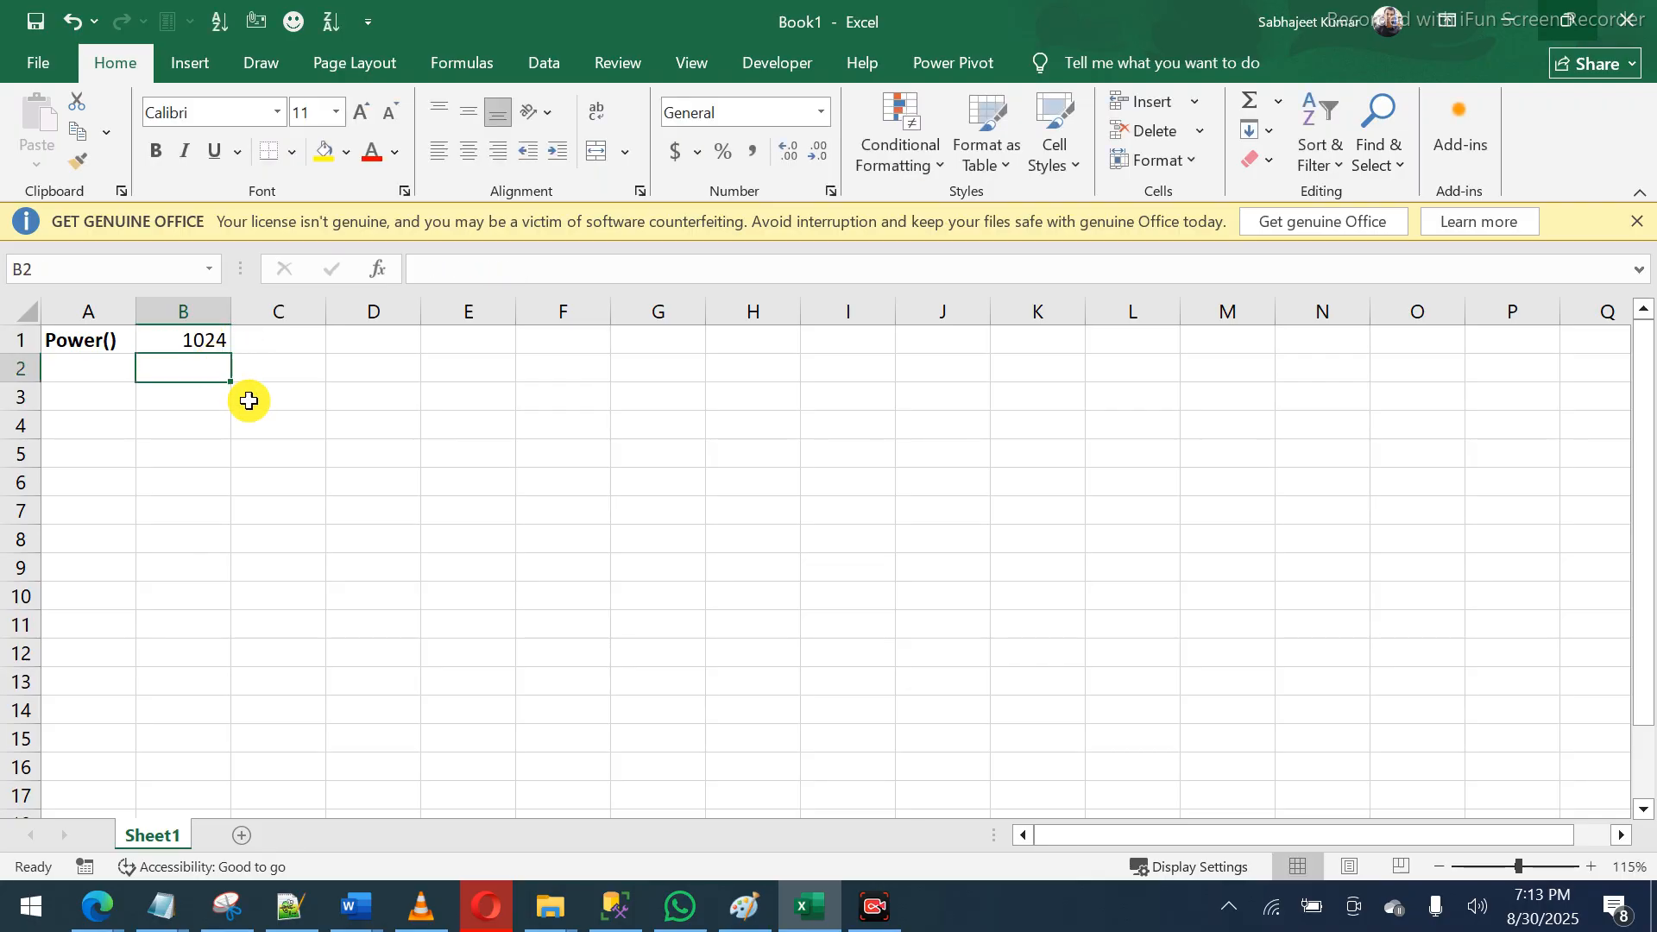
left_click(208, 342)
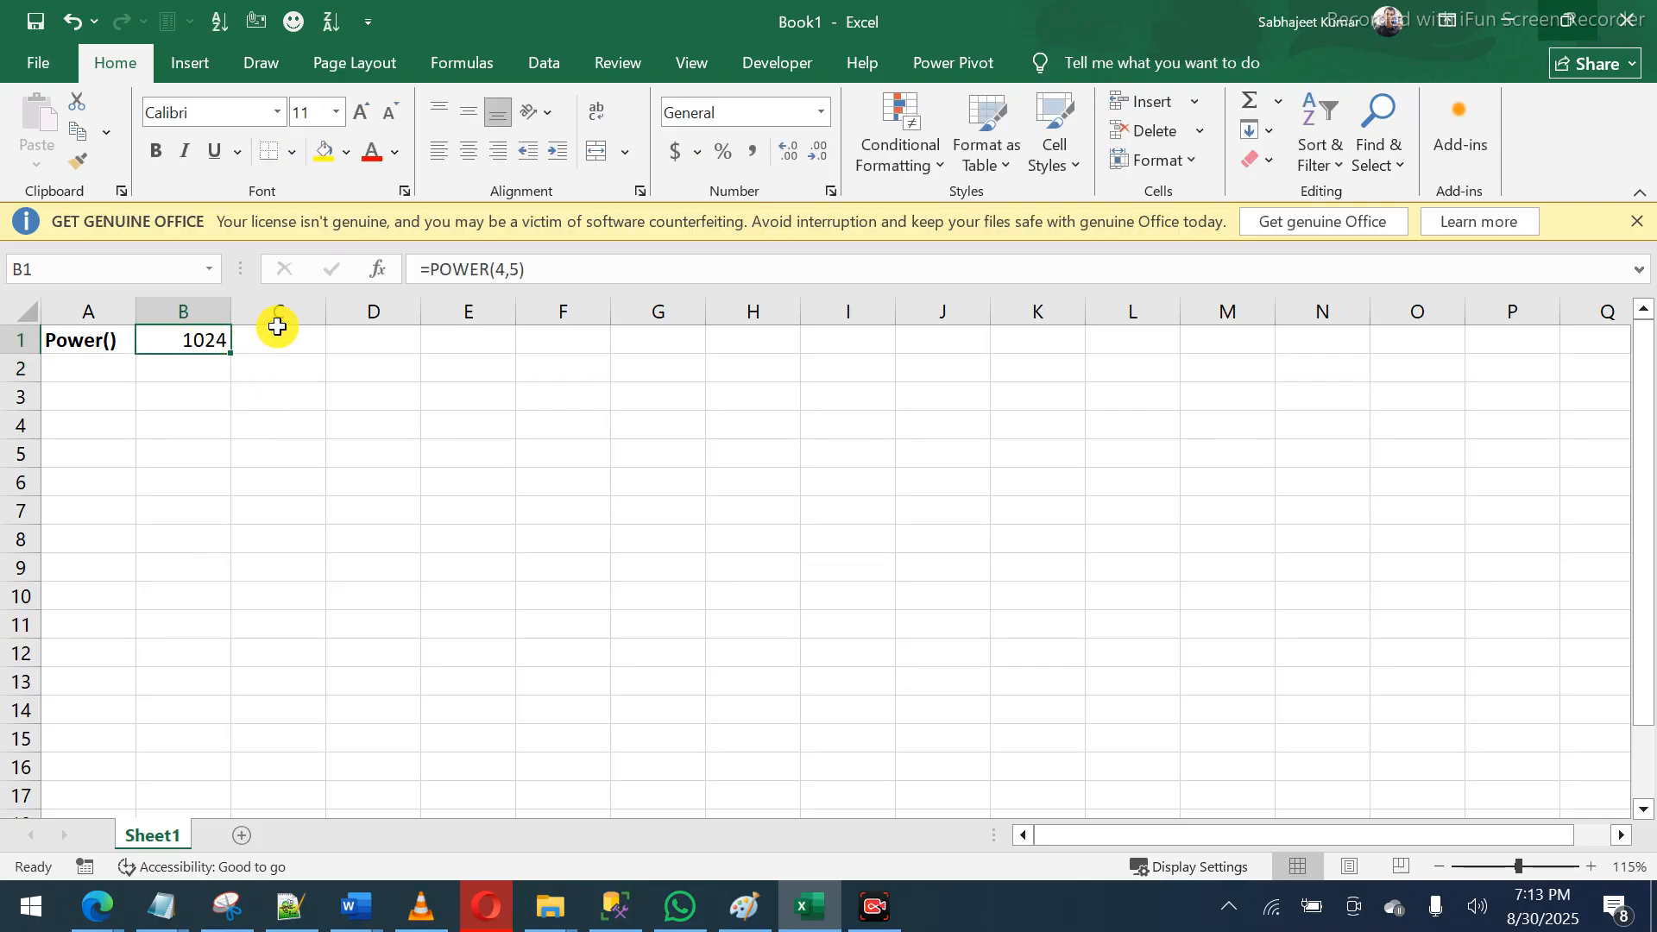
- Enter =FORMULATEXT(B1) in C1 to display the POWER formula
left_click(308, 346)
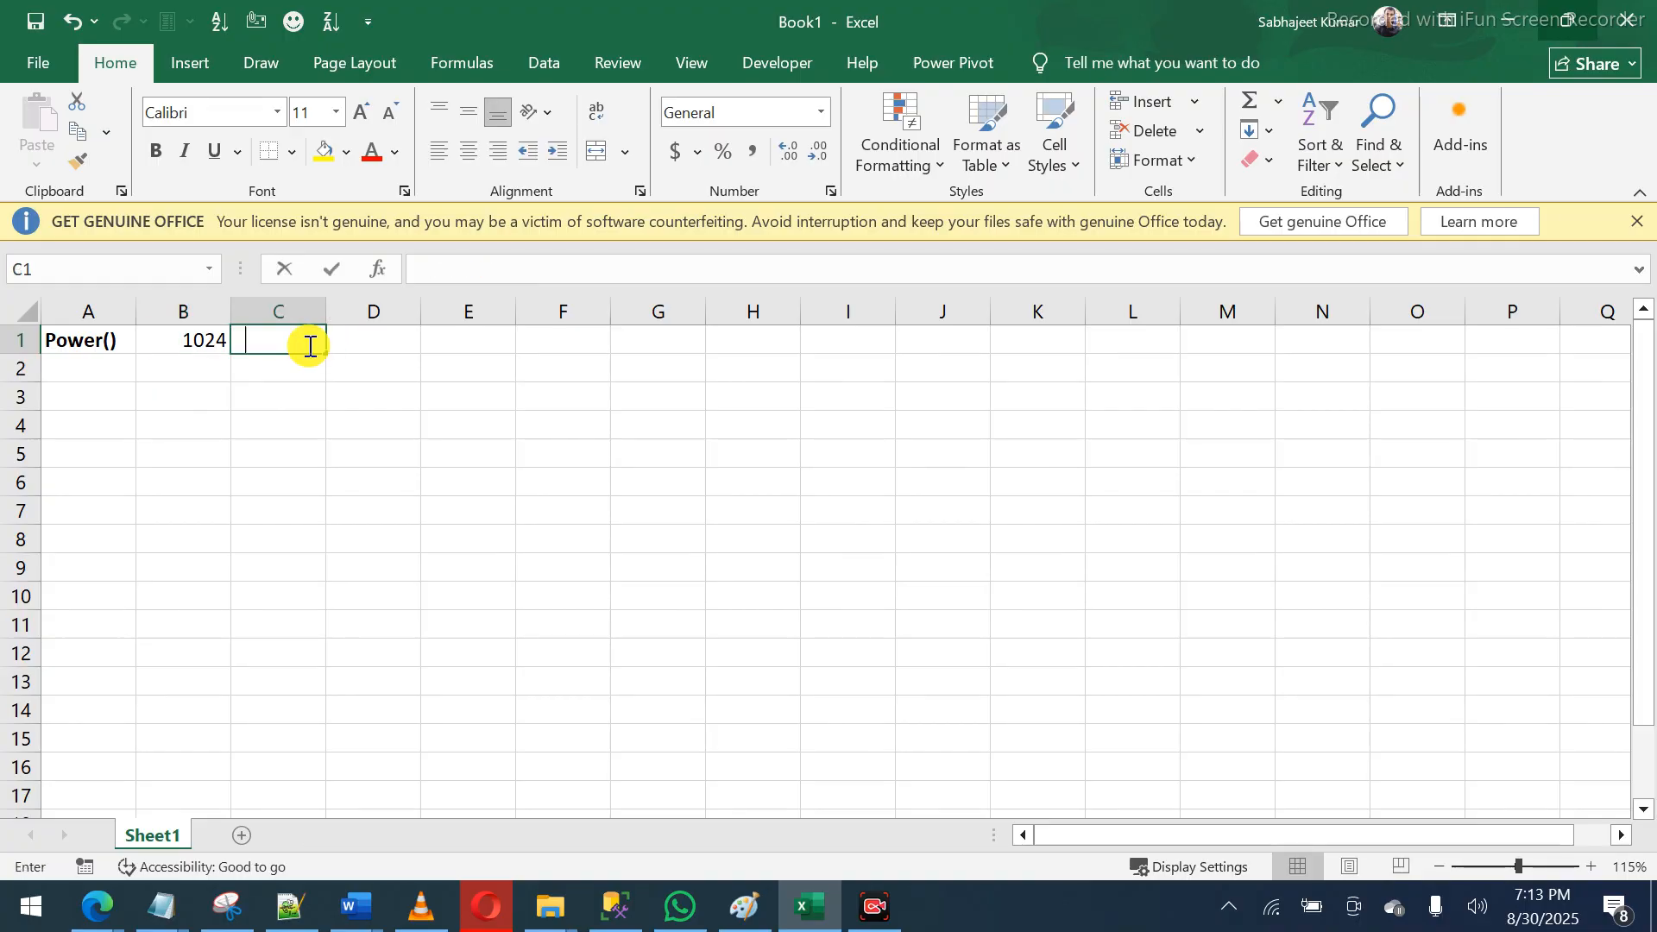
type("=formu")
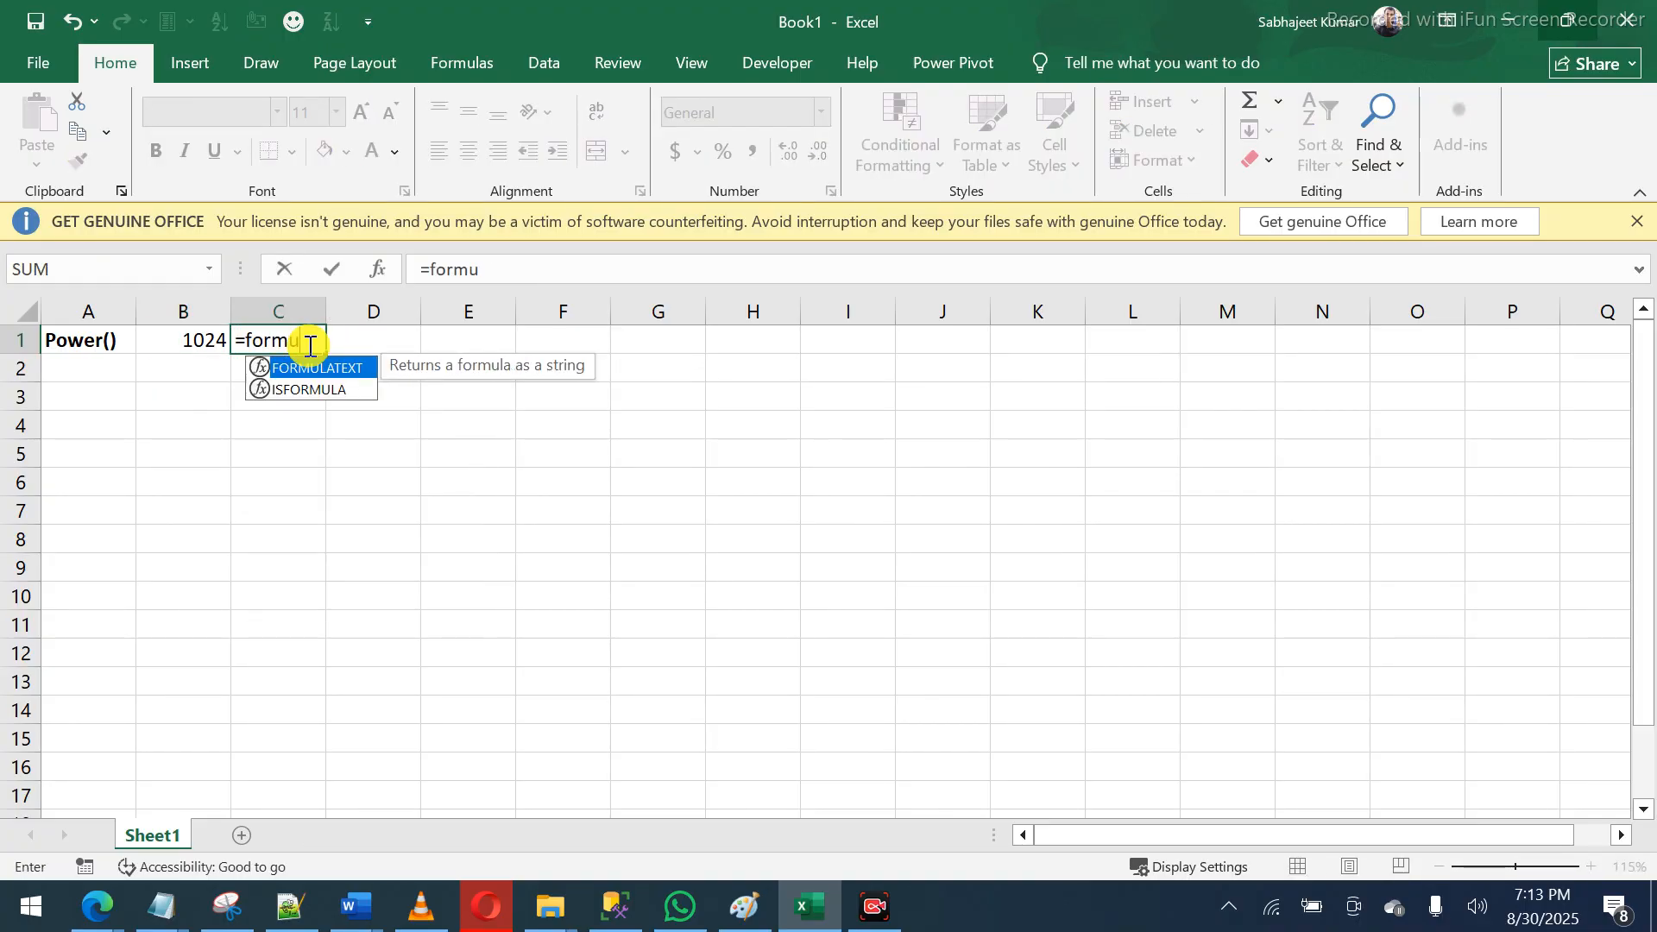
key("Tab")
key("Left")
key("Return")
left_click(308, 344)
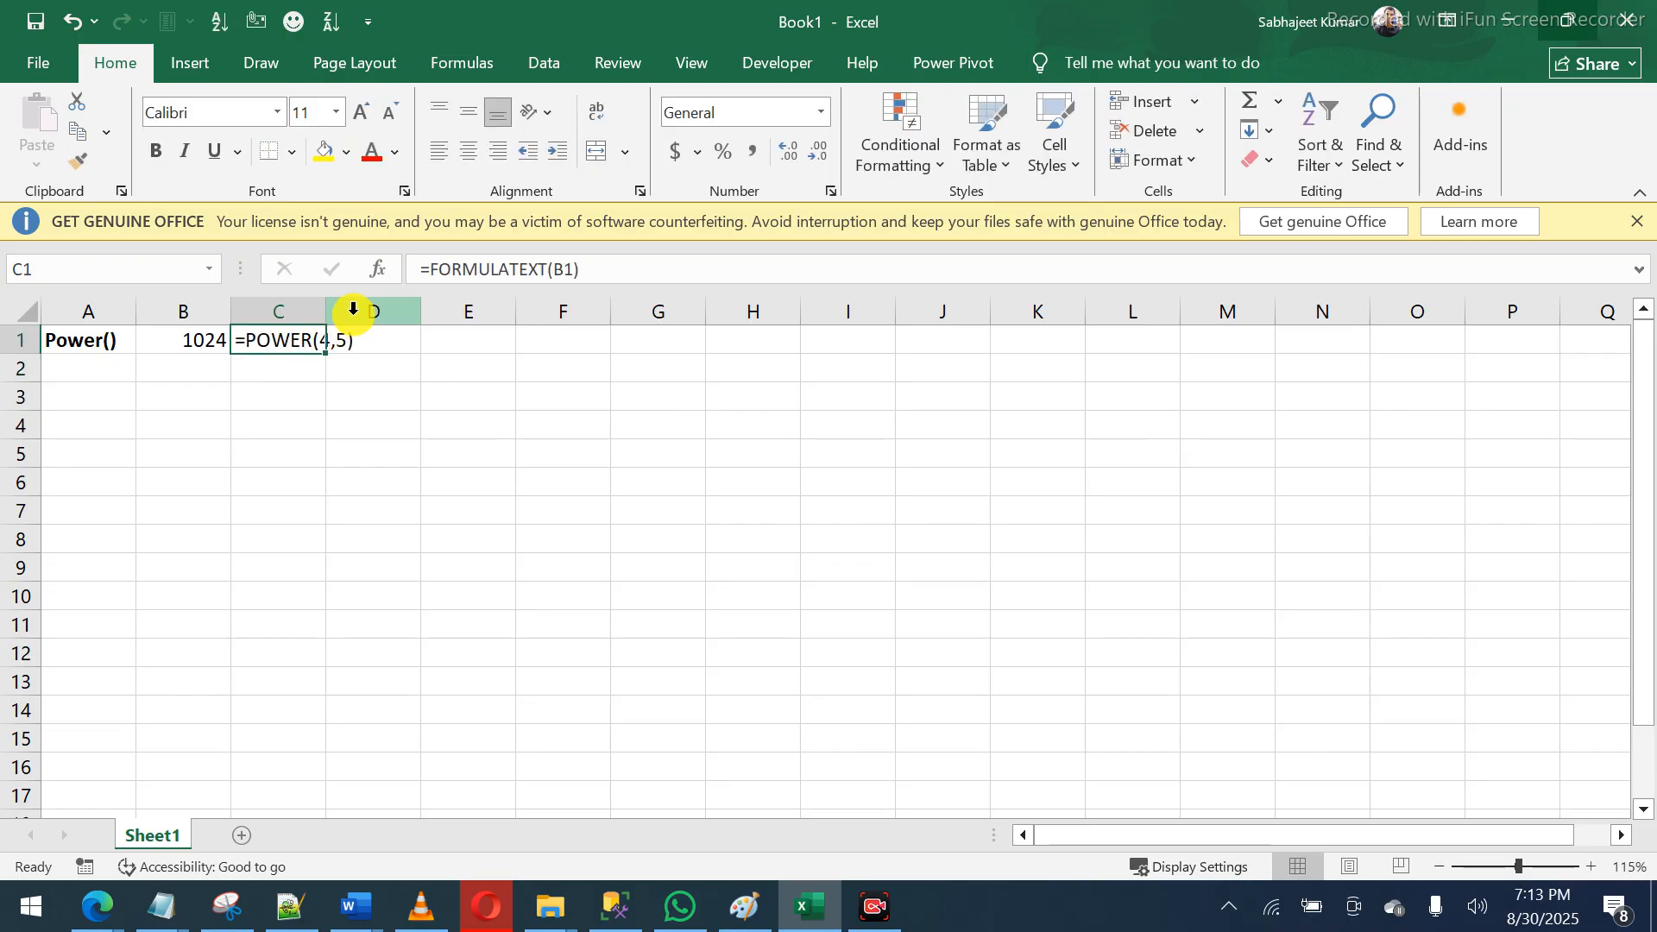
- Type the note 'tells the power to a number' in A2, correcting typos
left_click(90, 373)
type("tells t")
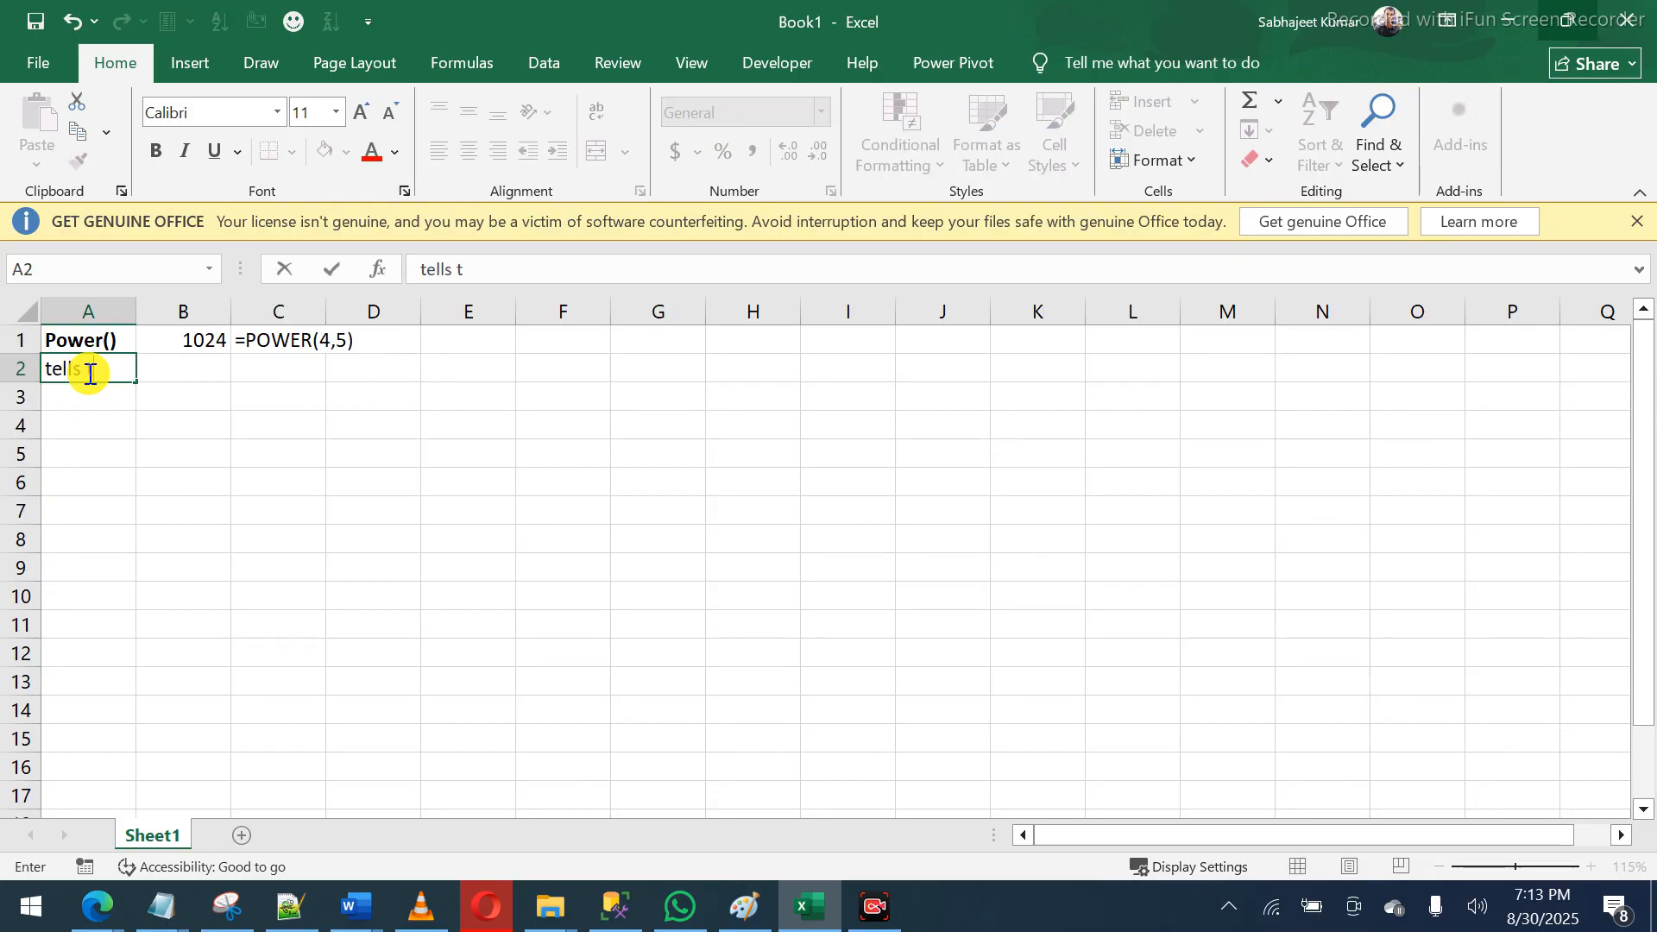
type("he power to a num")
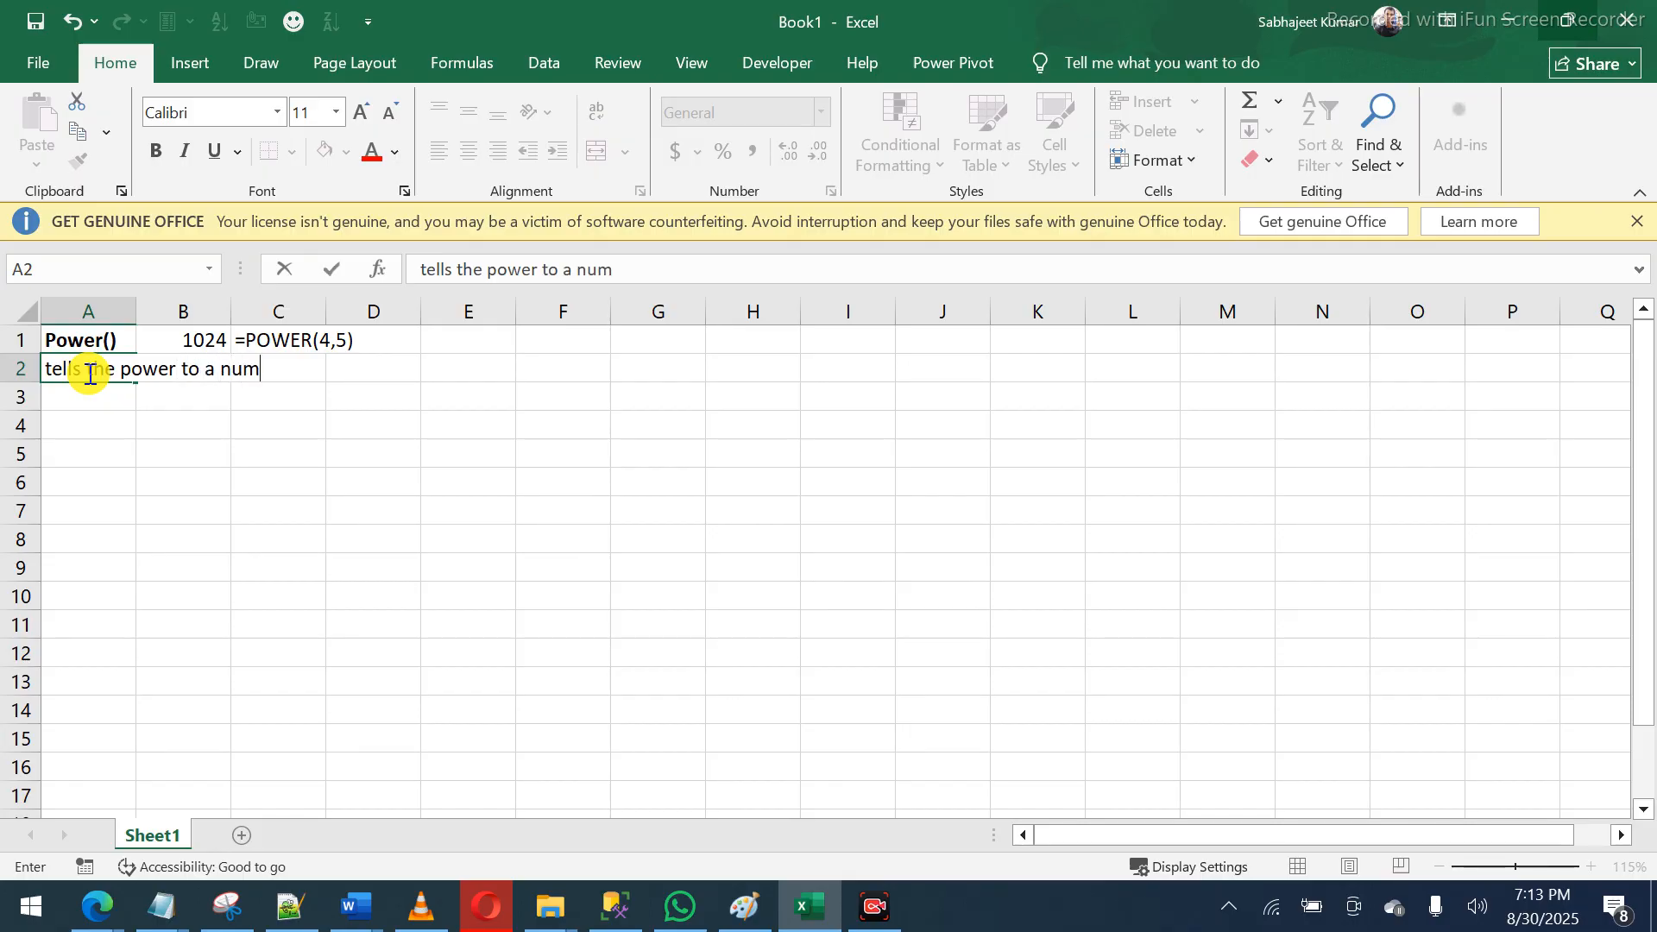
type("bers")
key("Return")
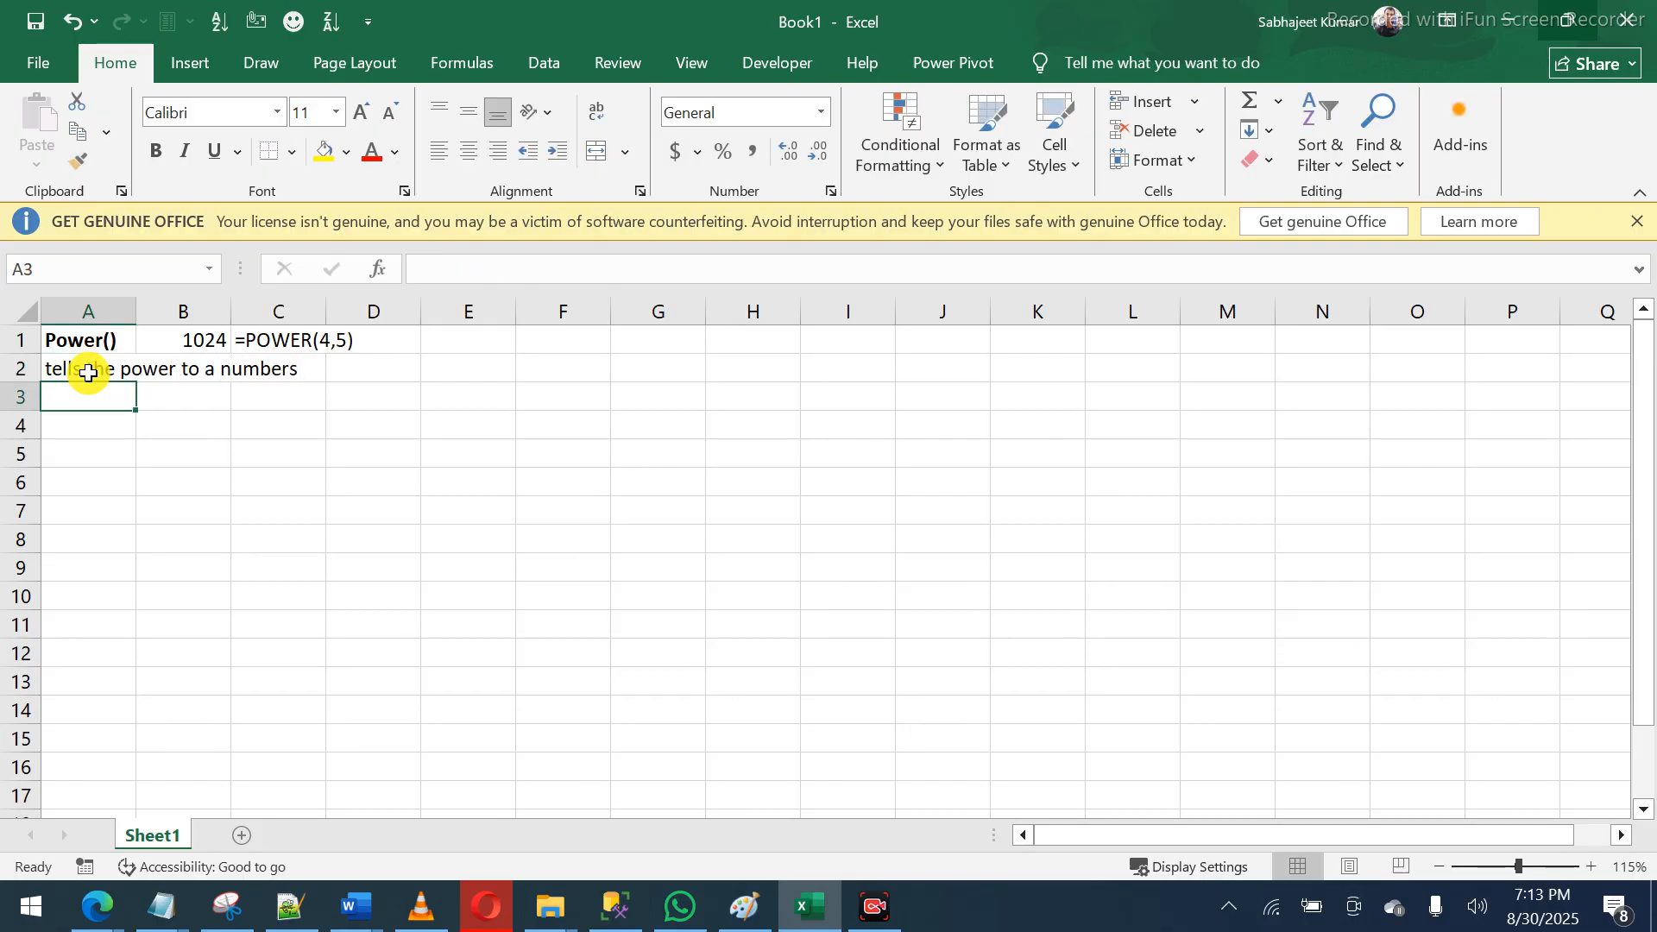
left_click(88, 372)
key("F2")
key("BackSpace")
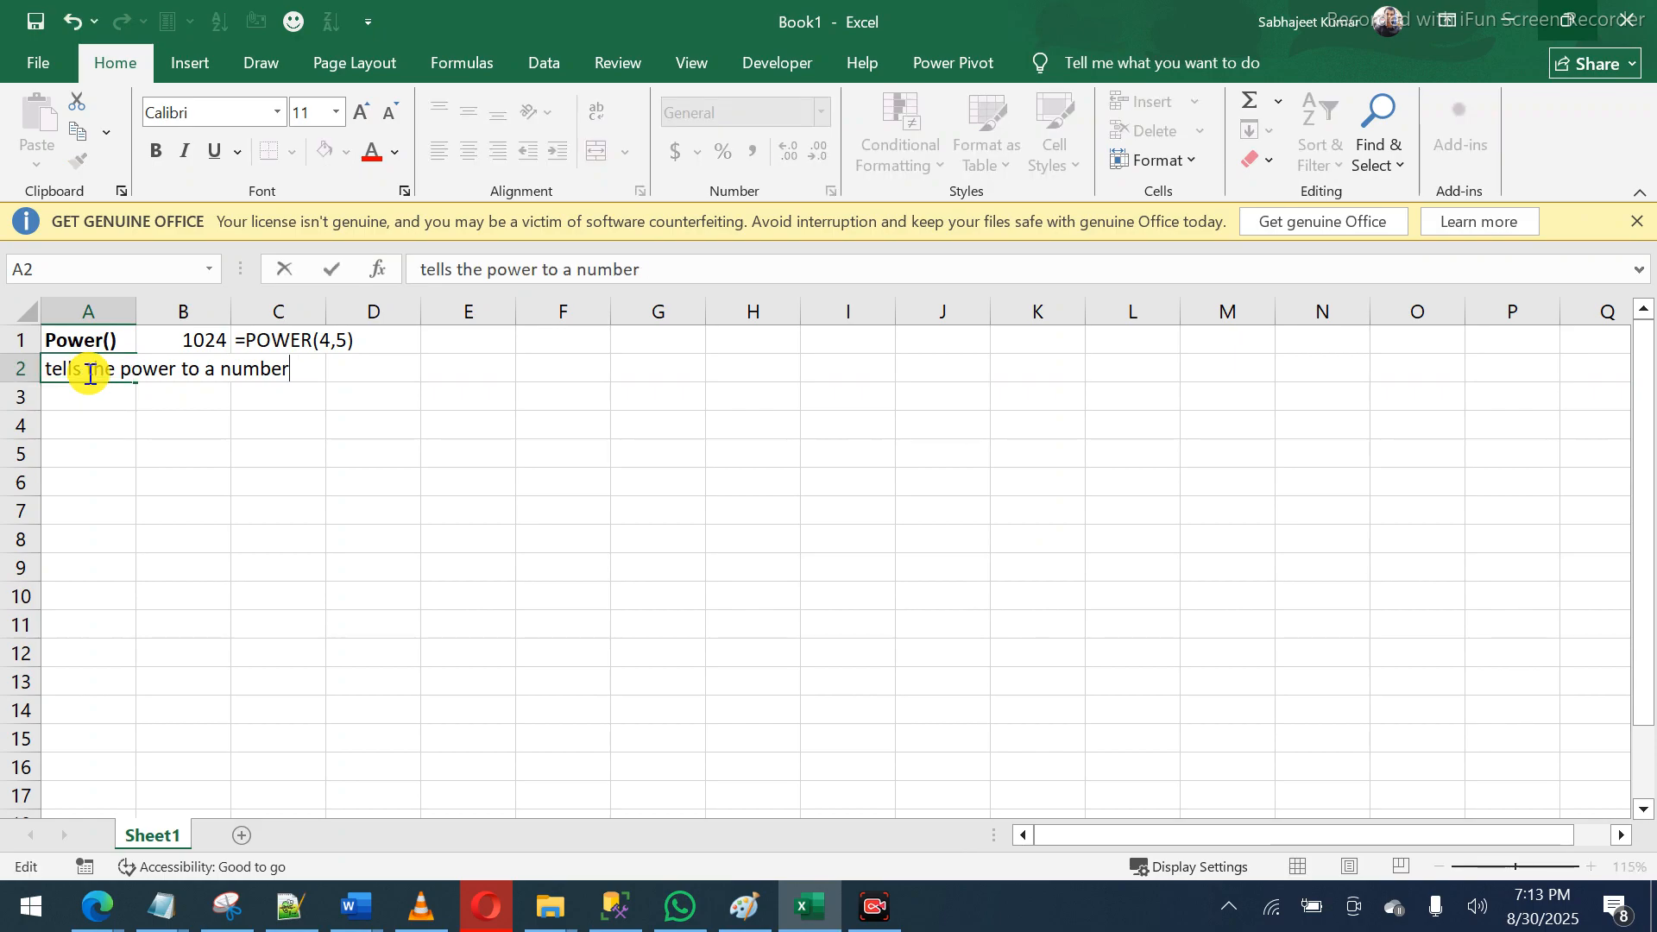
key("Return")
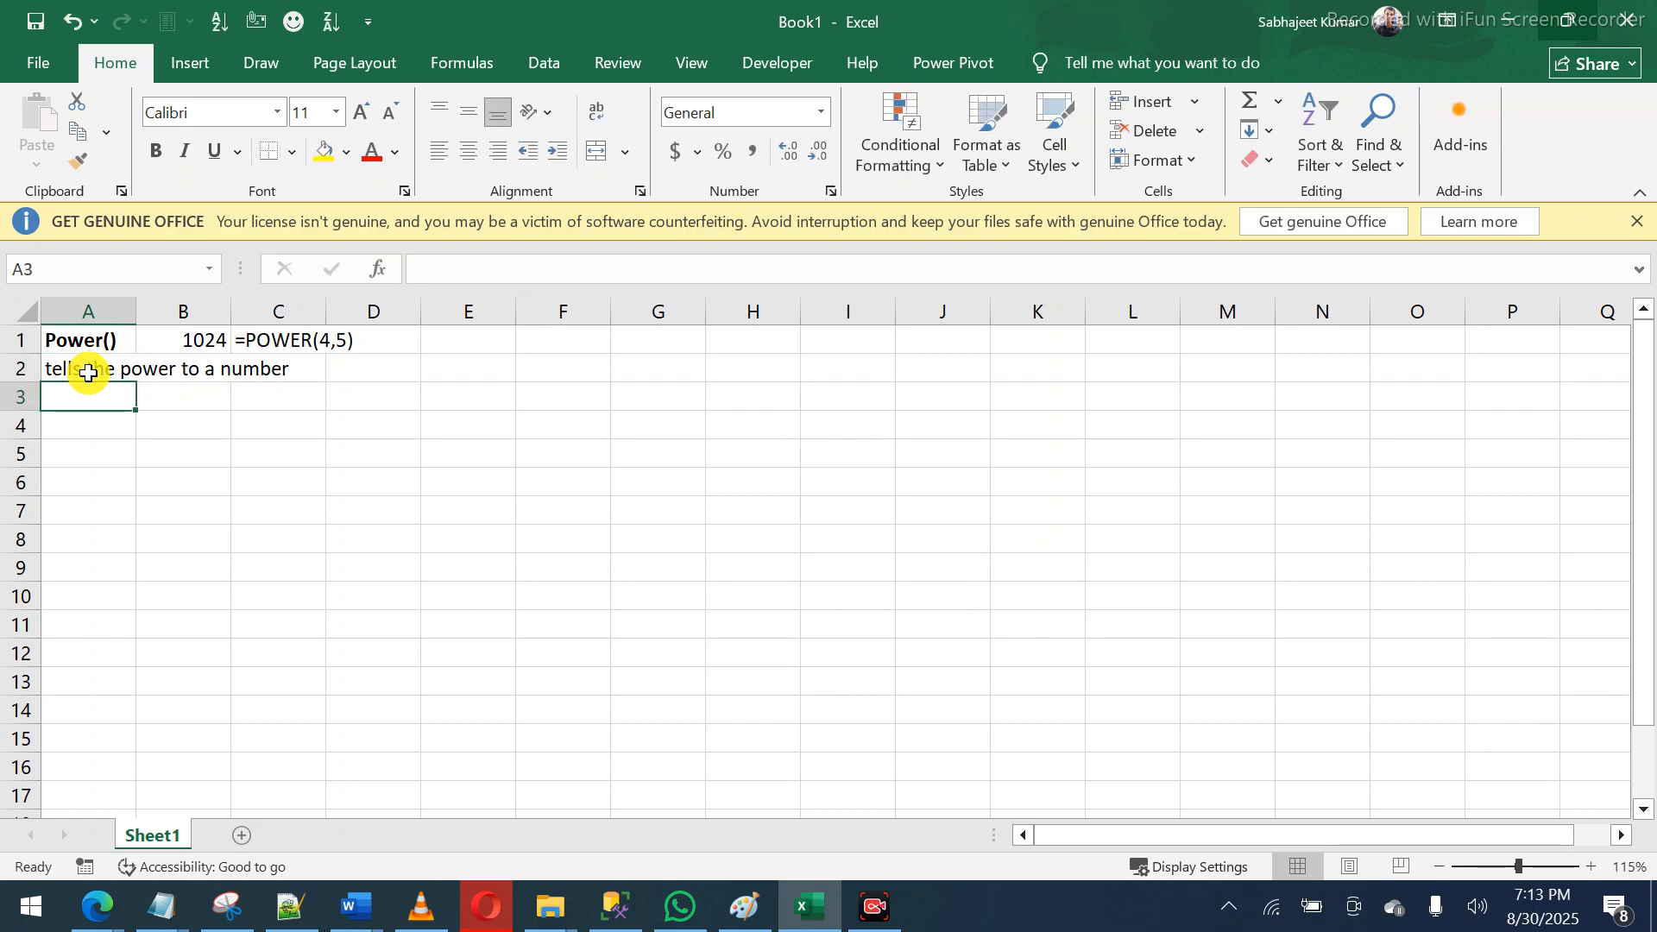
key("Return")
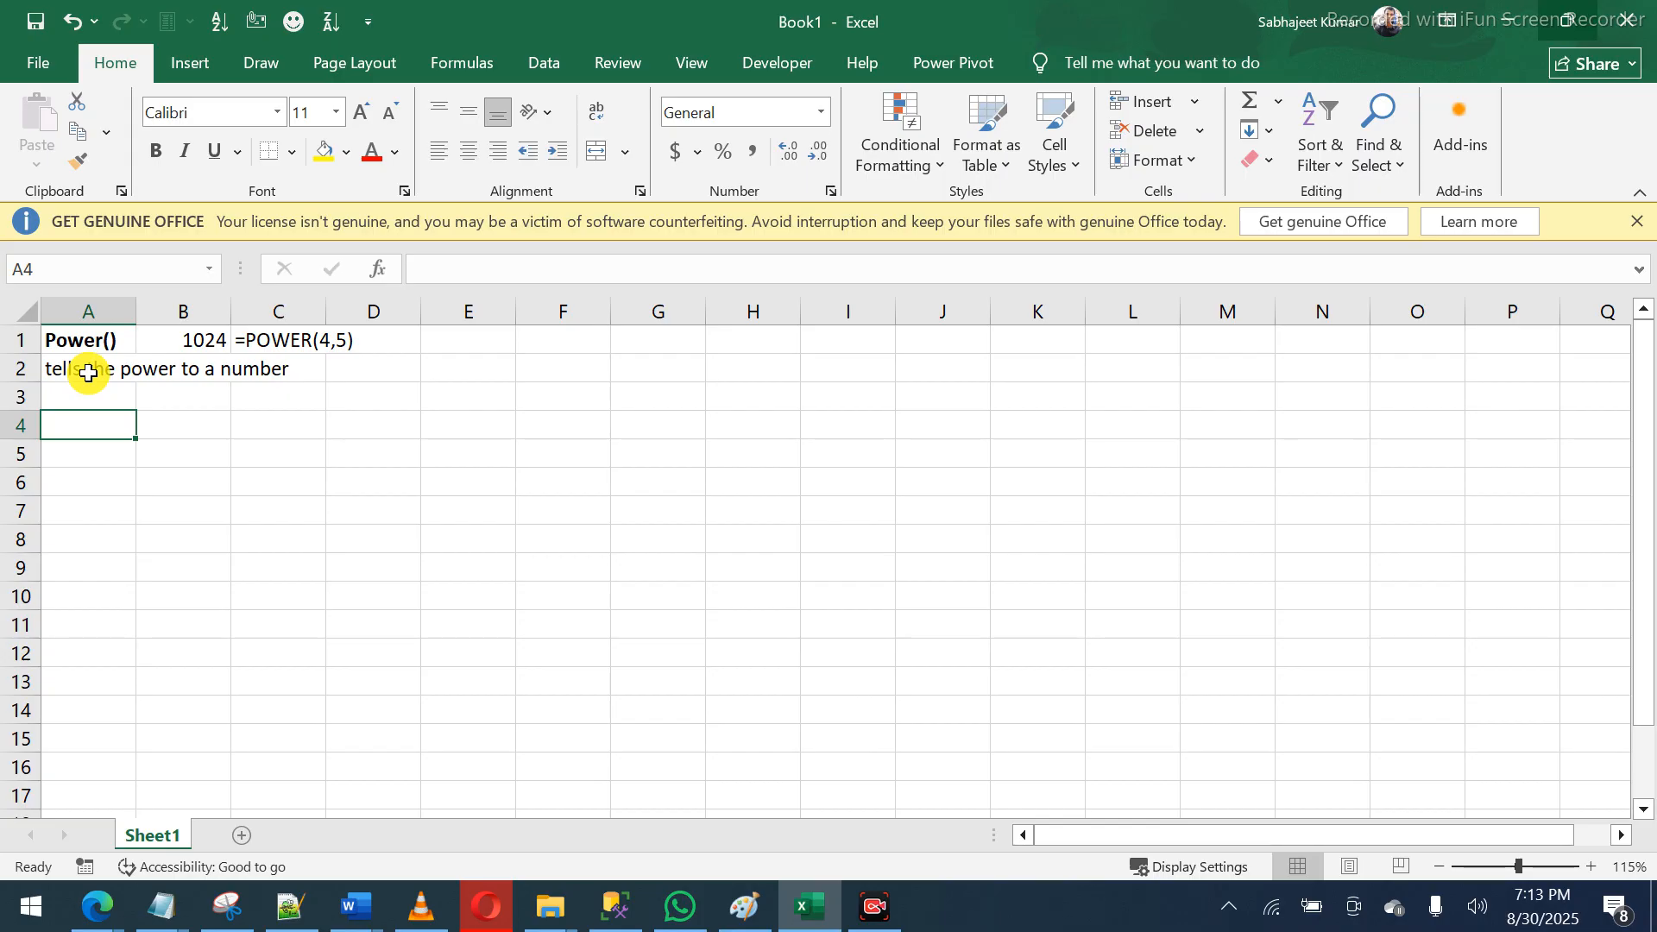
- Label A4 with a bold 'SQRT()' heading
type("Sq")
key("BackSpace")
key("BackSpace")
type("SQR()")
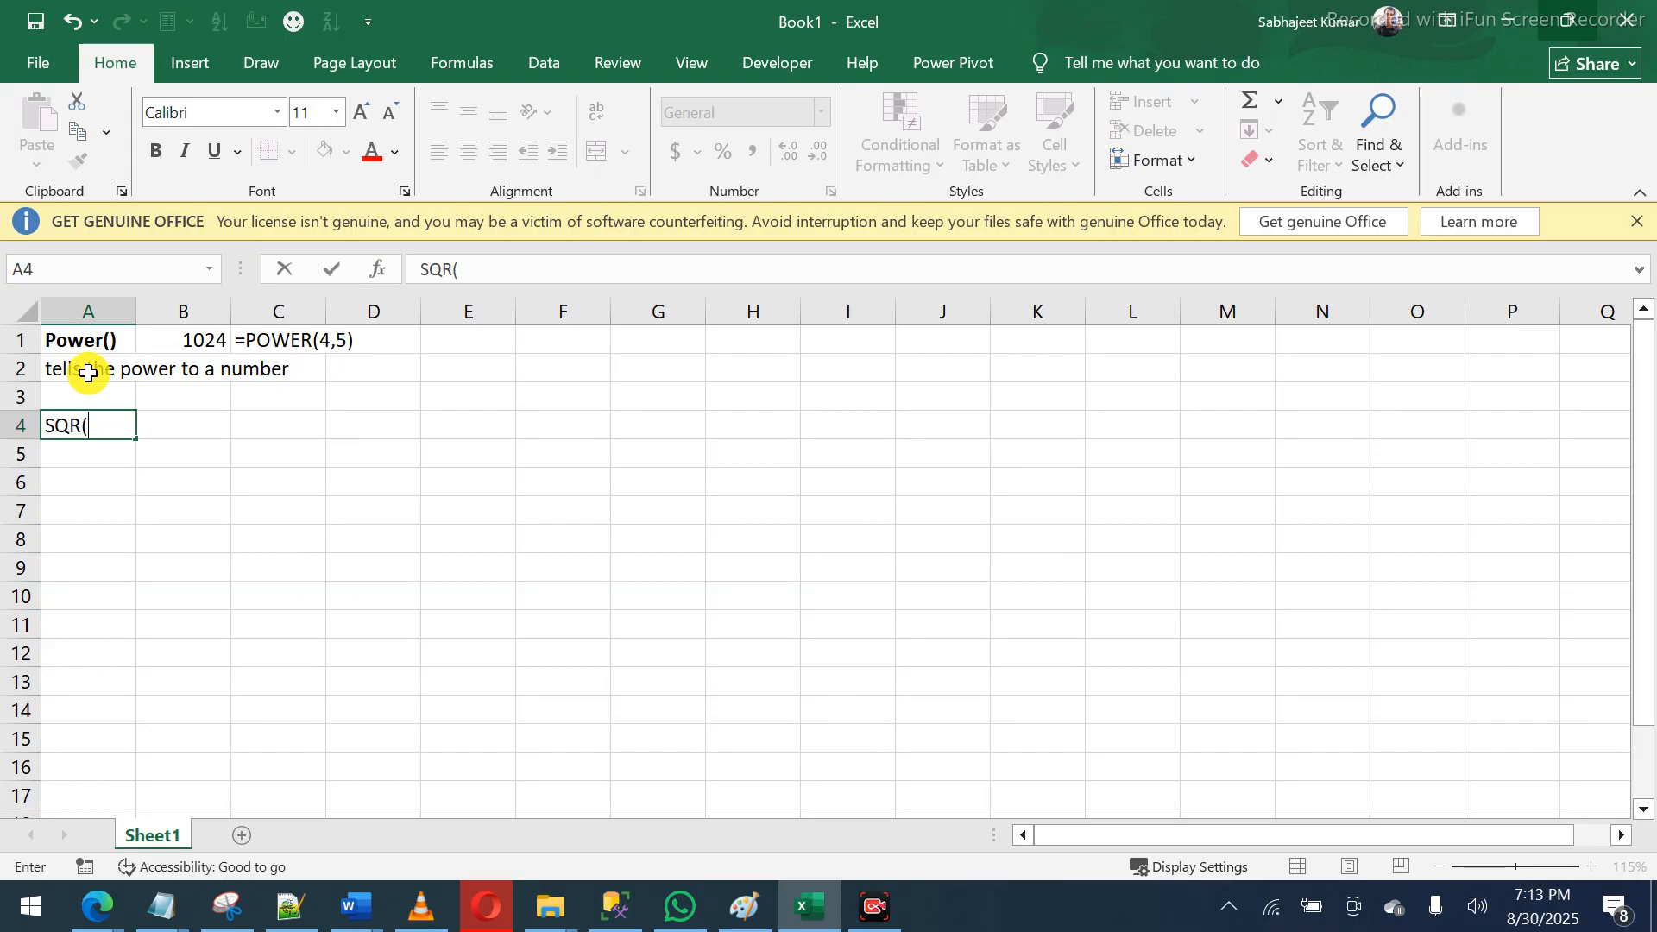
key("Return")
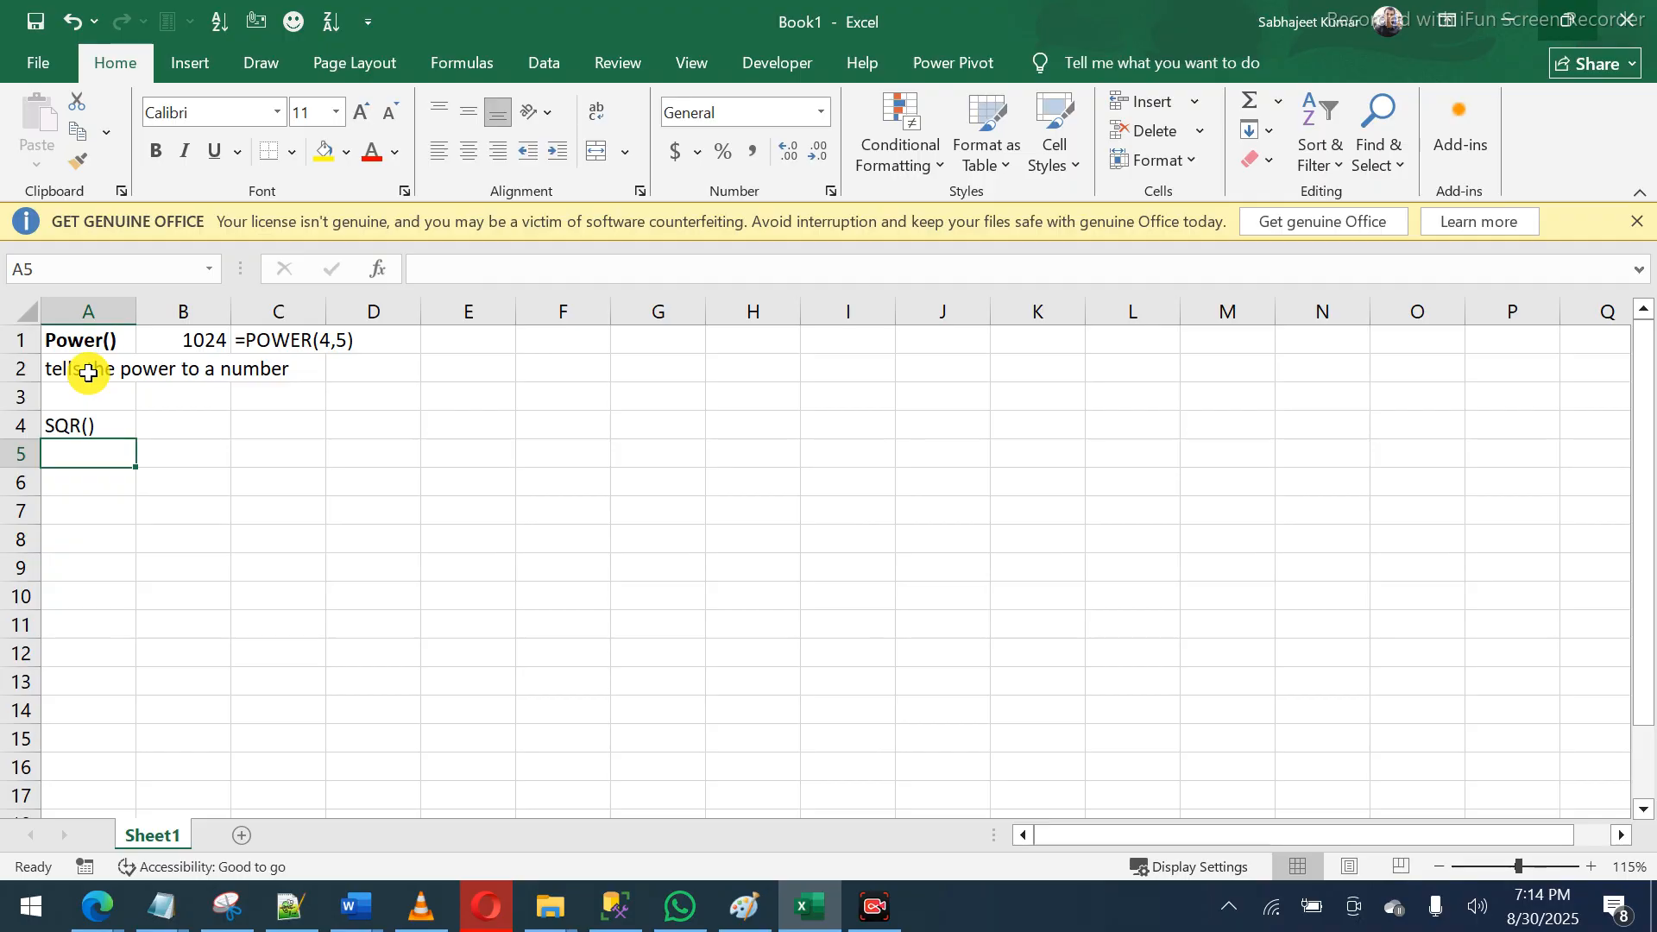
key("Up")
key("ctrl+b")
key("Right")
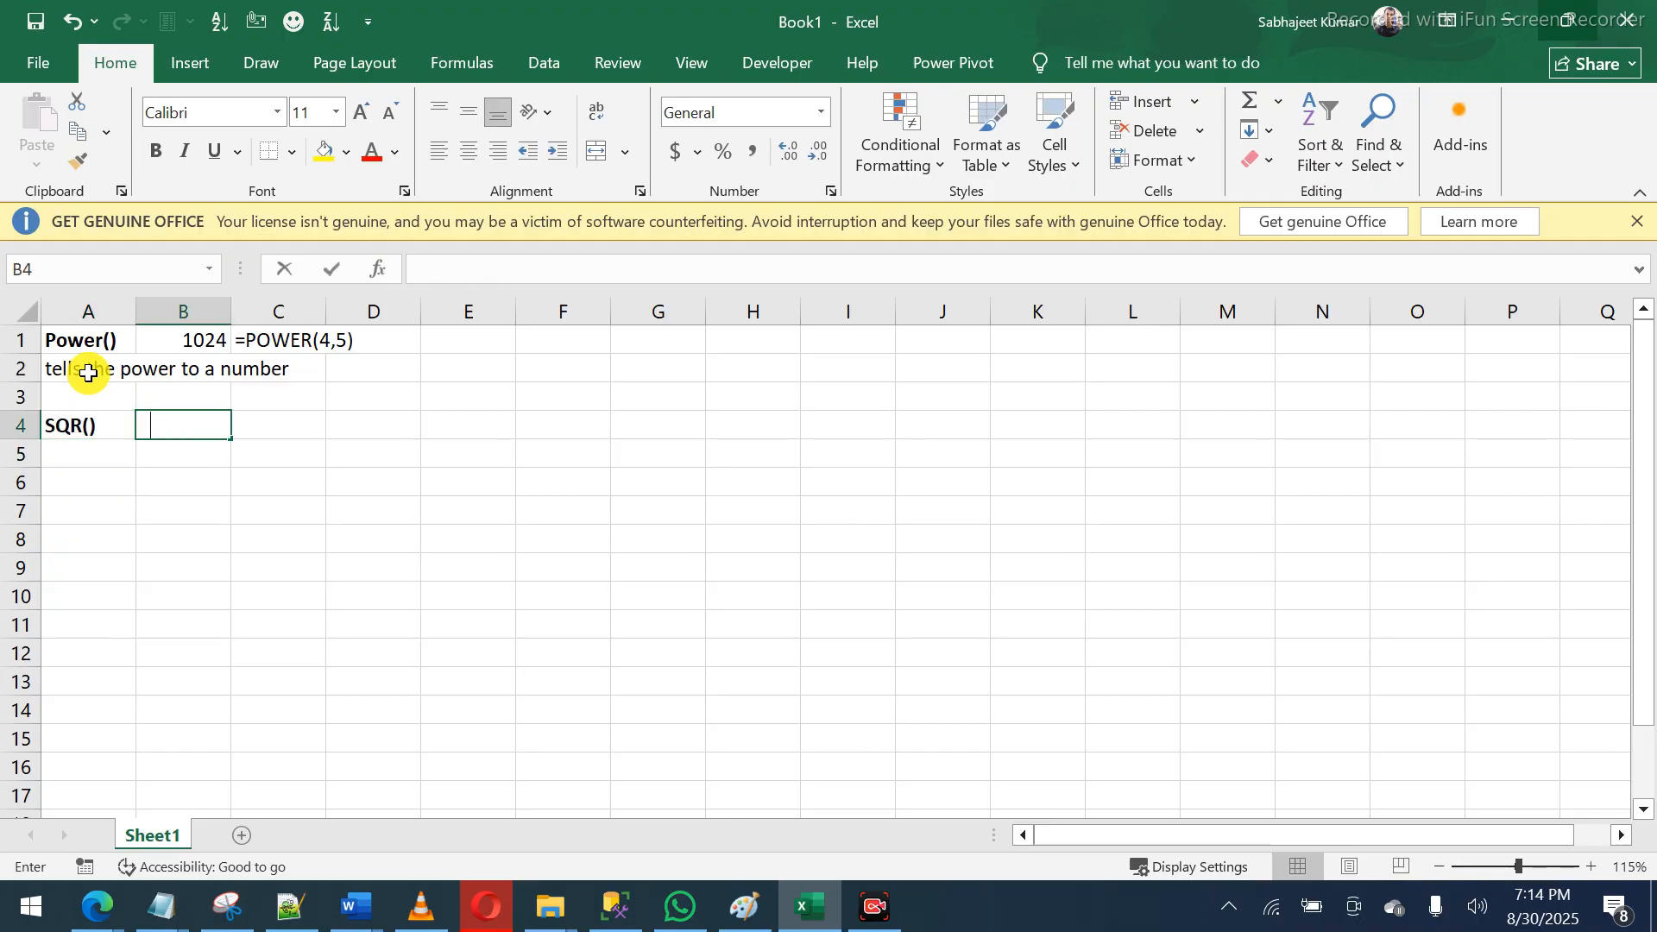
type("=sq")
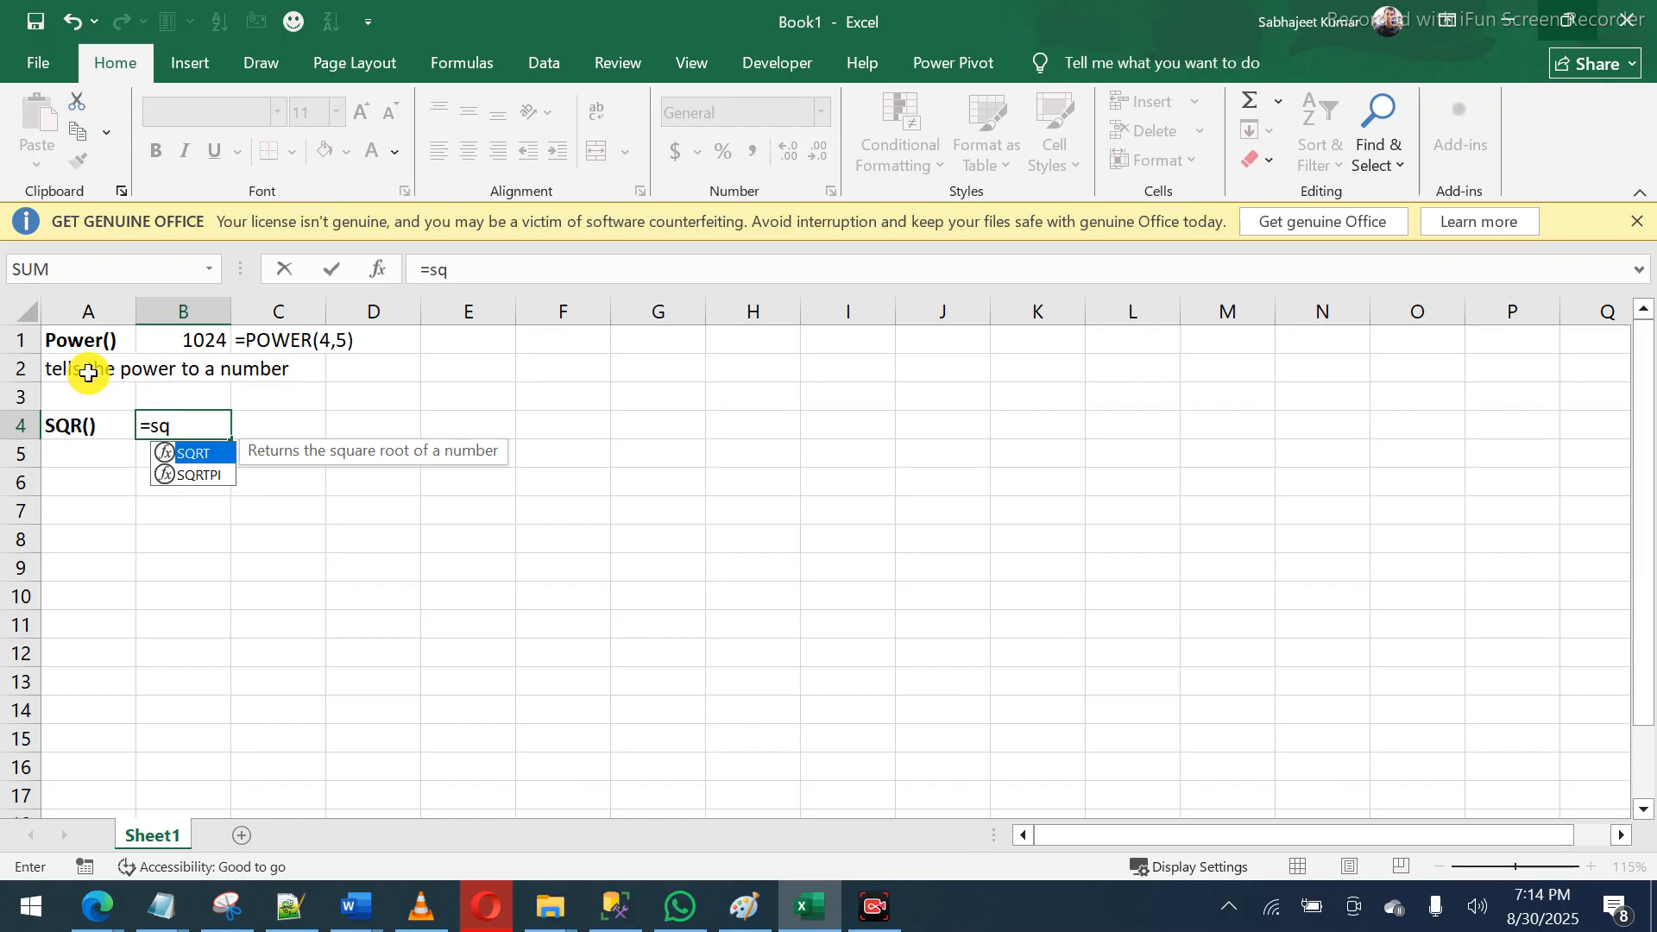
key("Left")
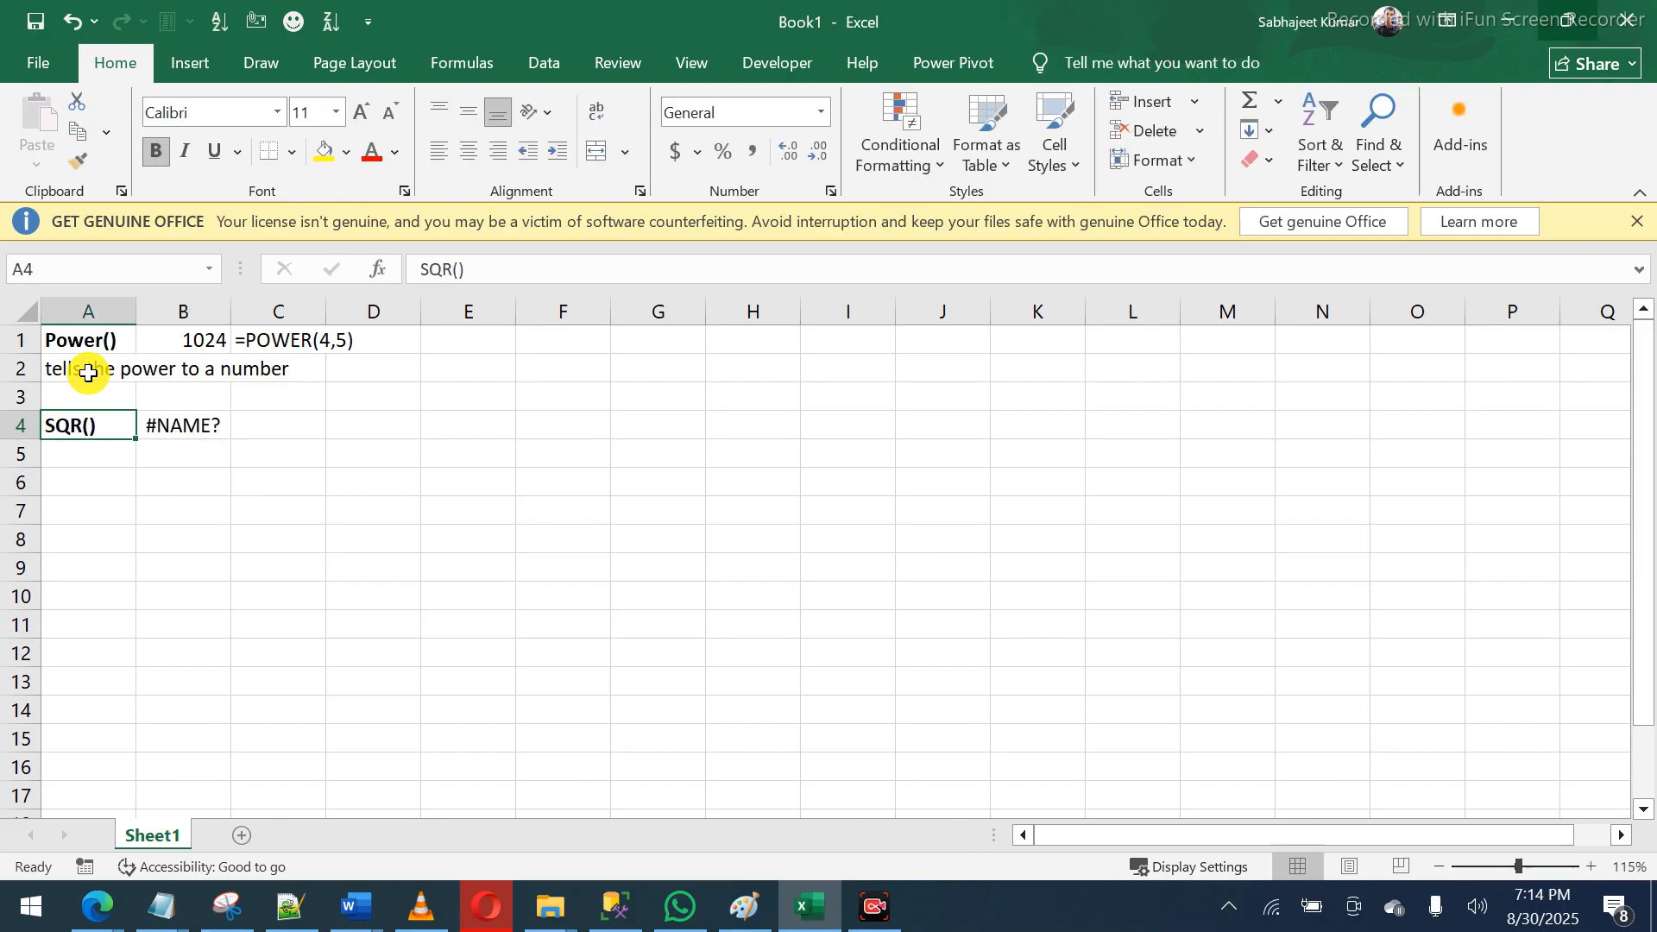
left_click(453, 268)
type("T")
key("Tab")
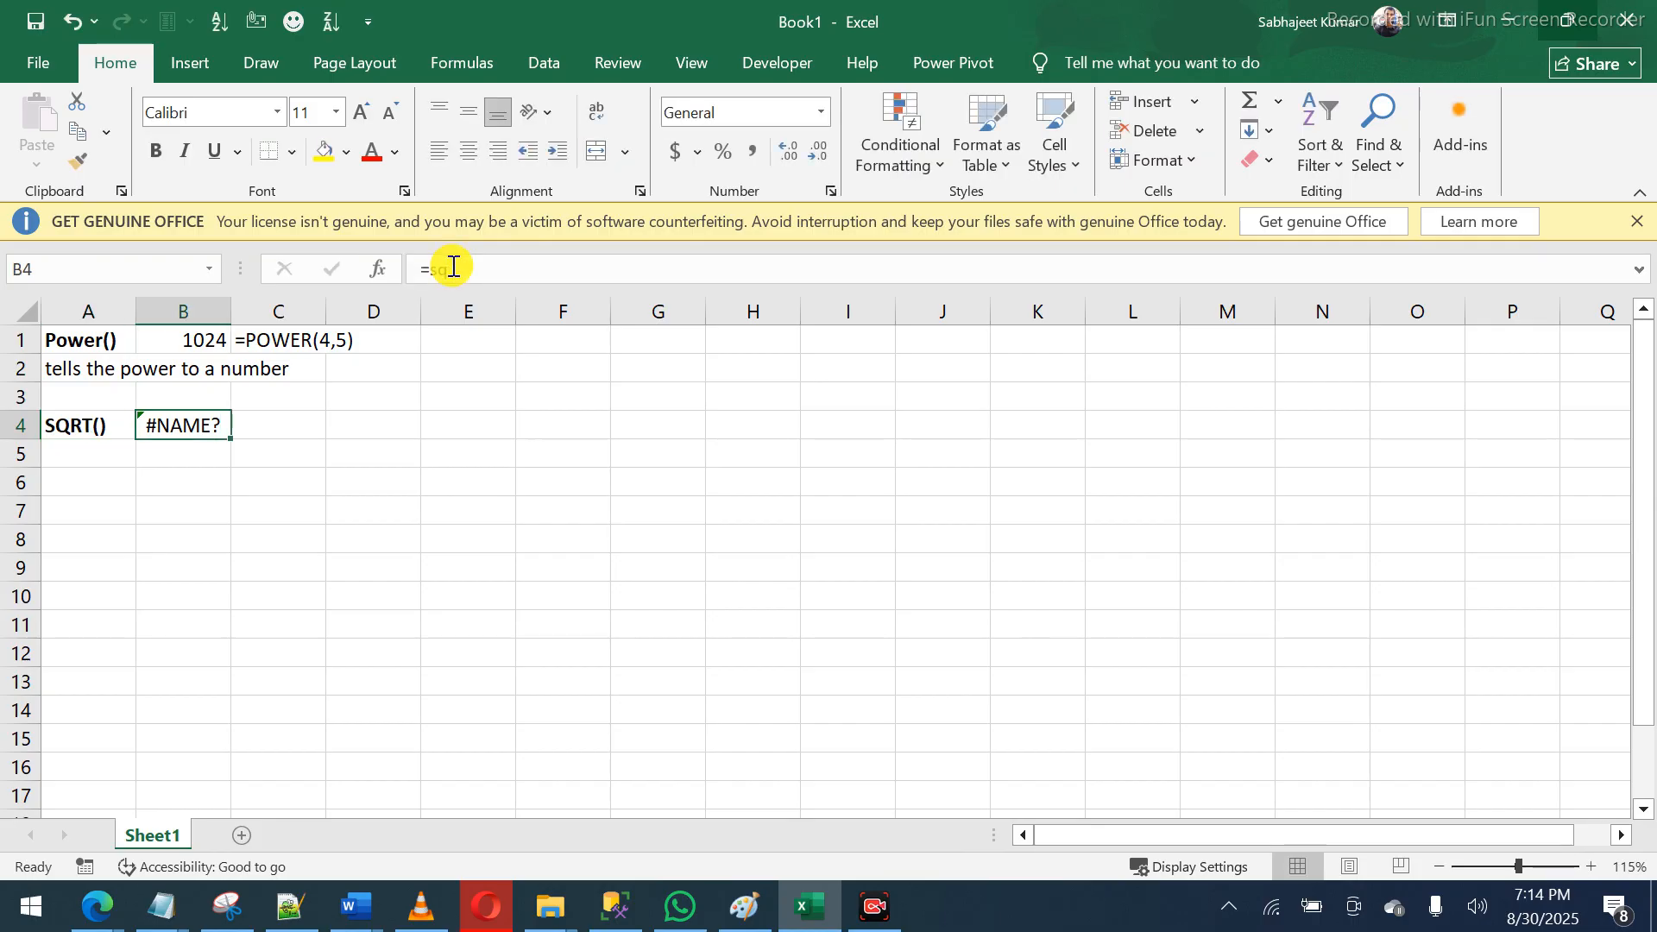
- Enter =SQRT(25) in B4, returning 5
type("=sq")
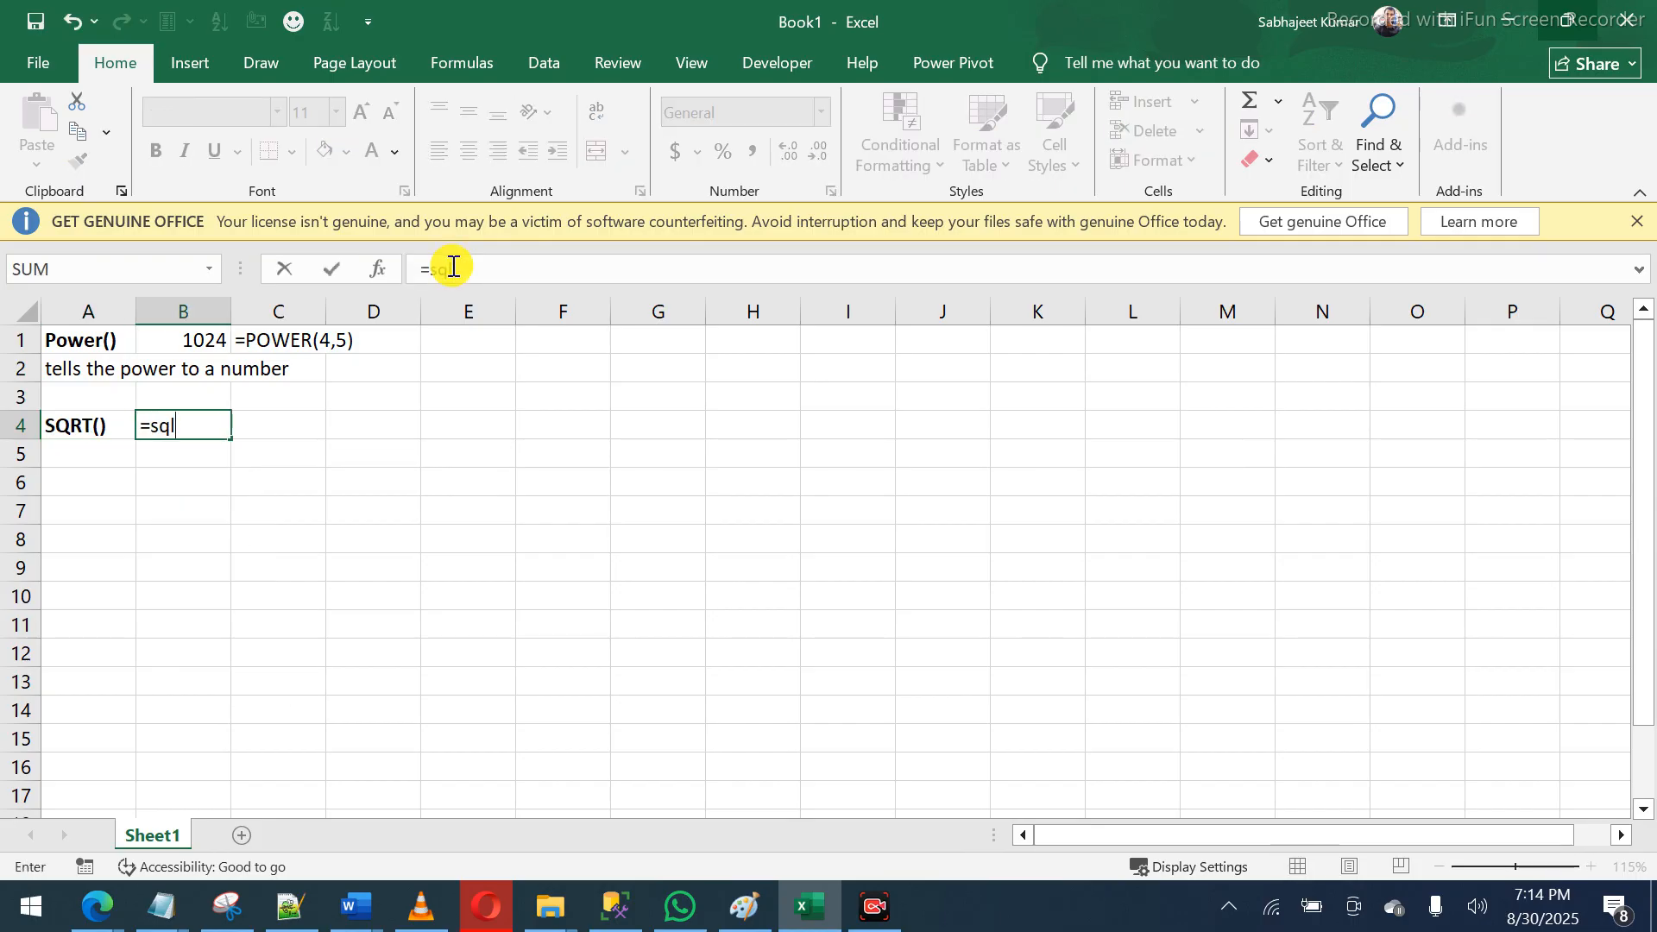
key("Tab")
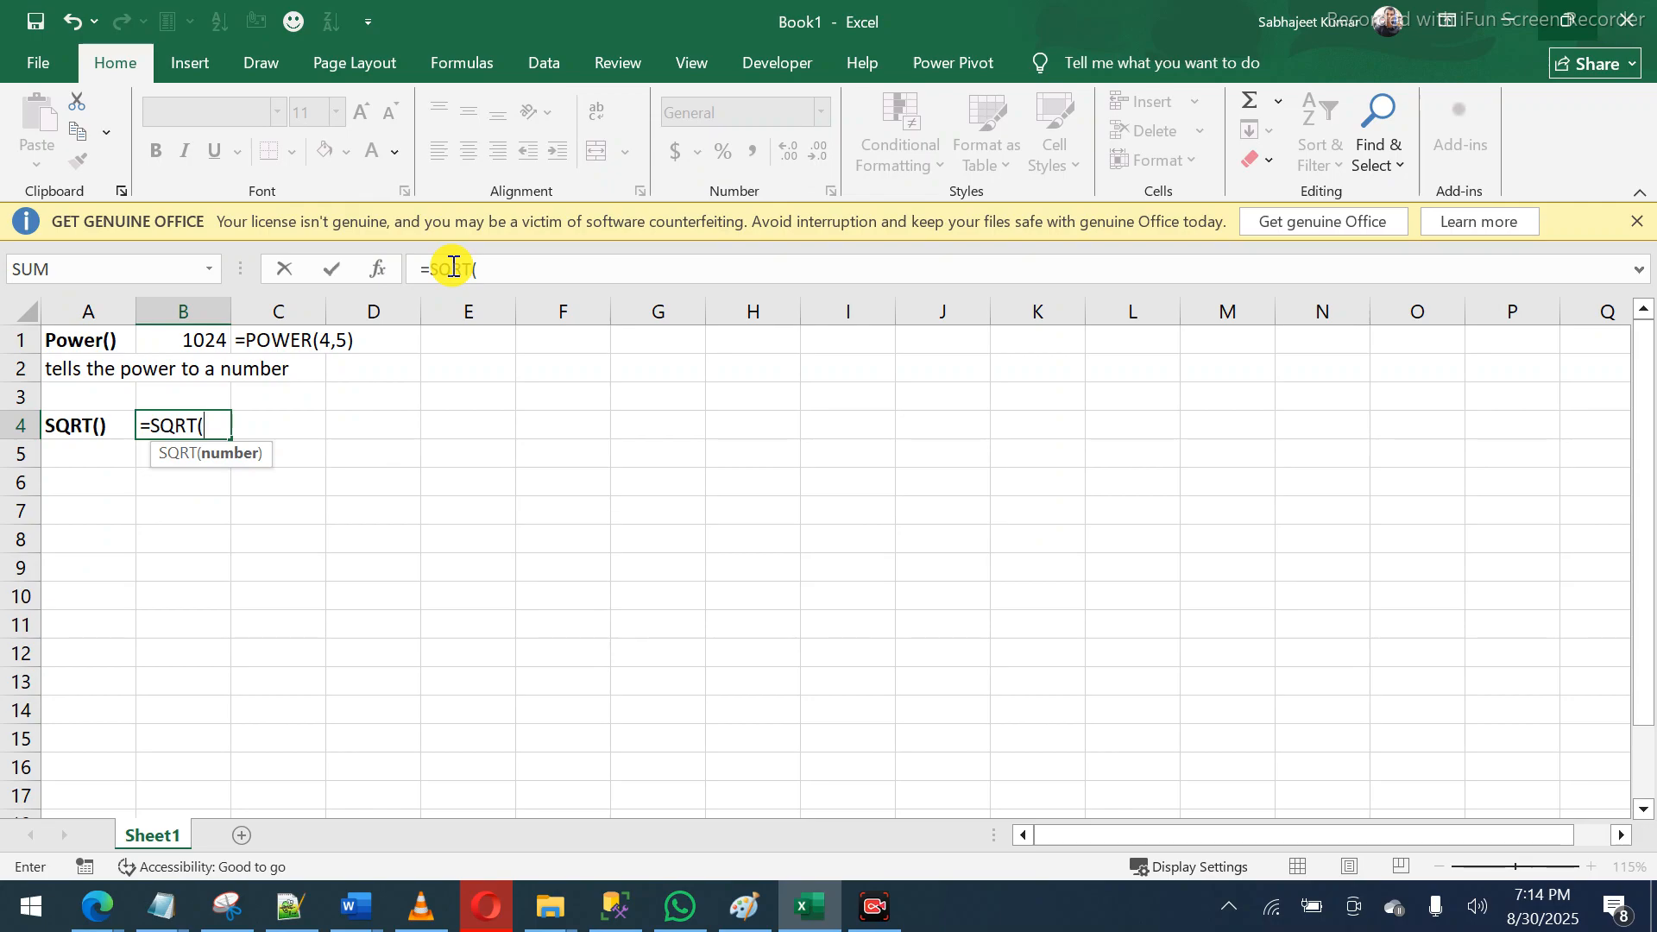
type("25)")
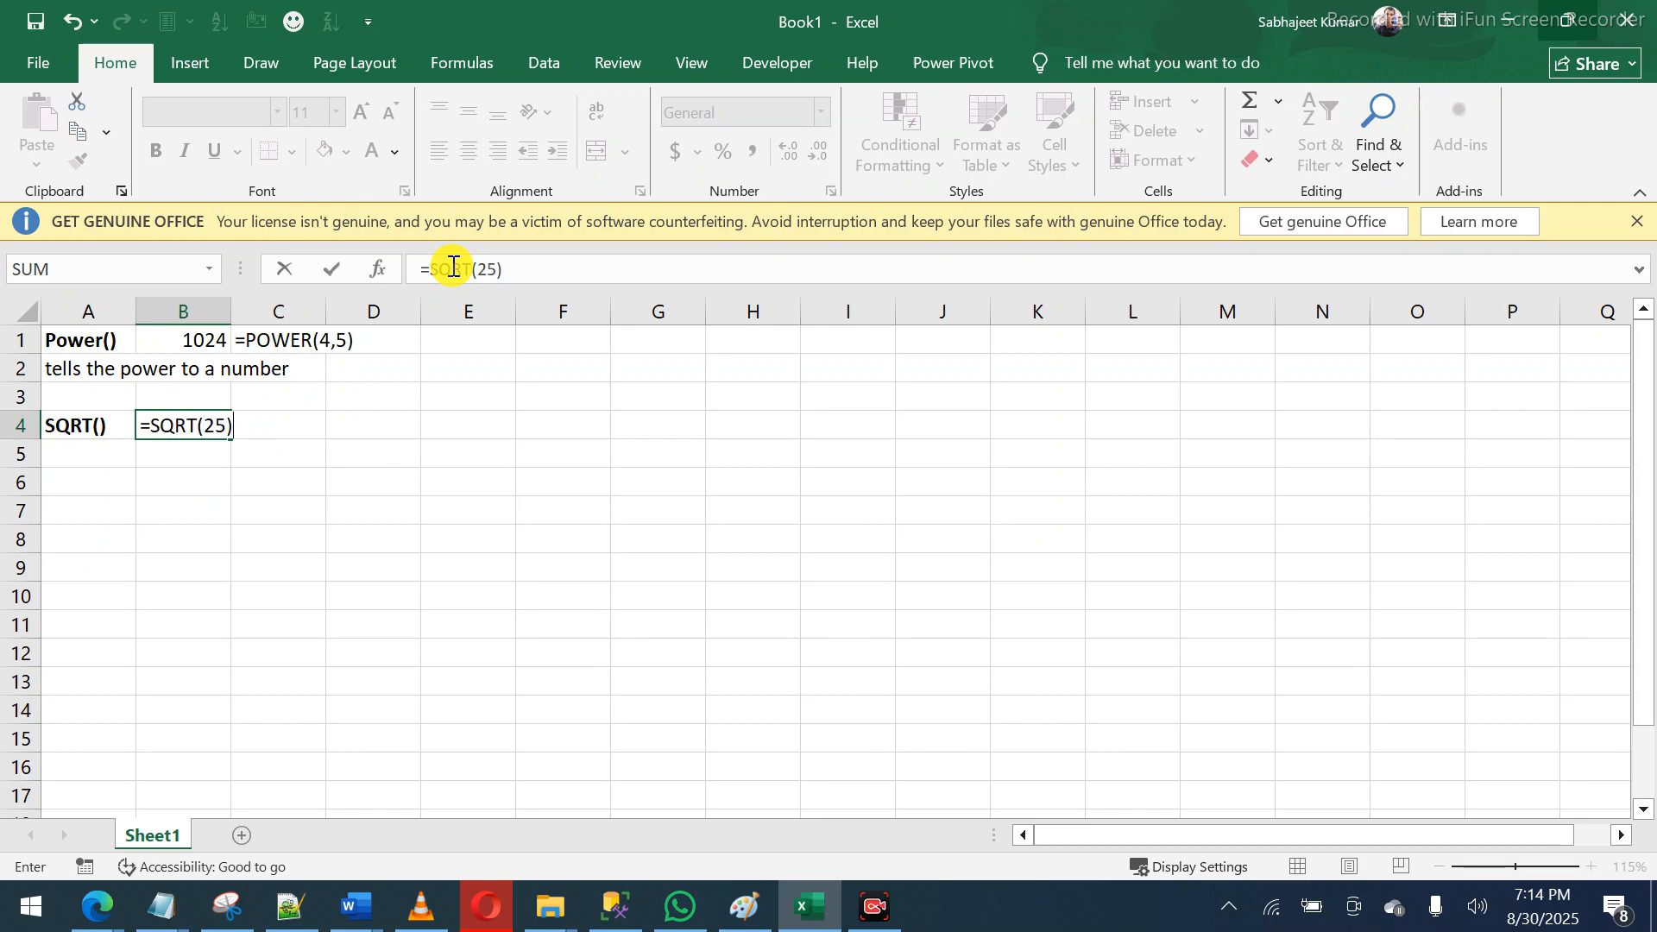
key("Return")
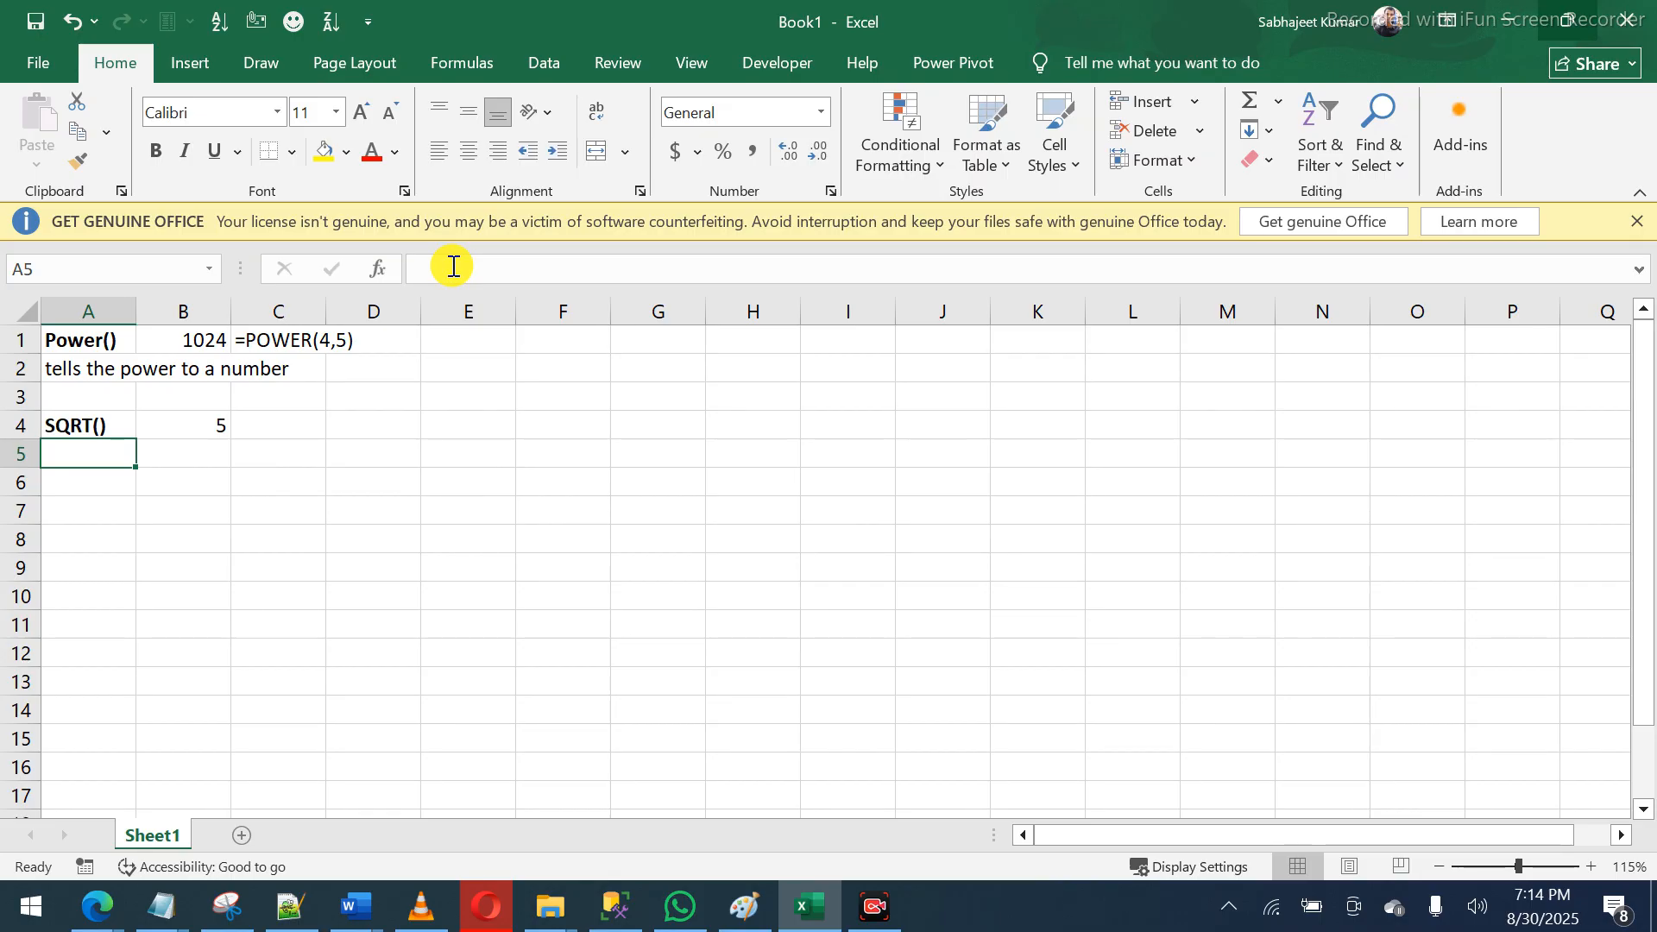
- Type the note 'Squre Root' in A5
type("Sq")
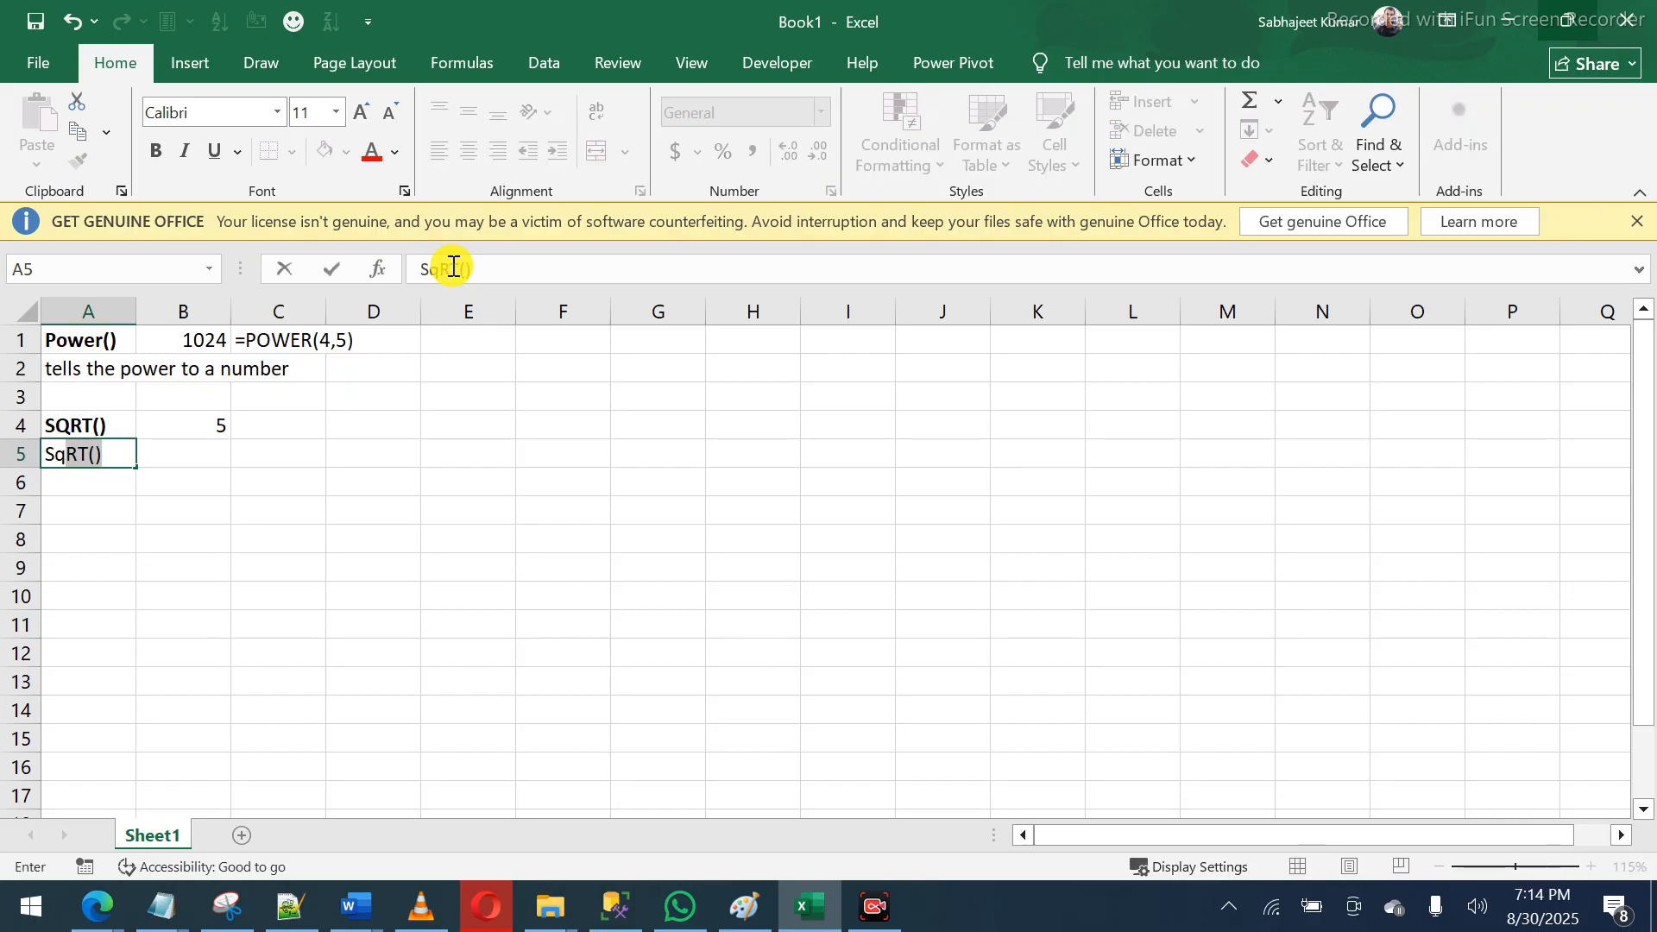
type("ure Root")
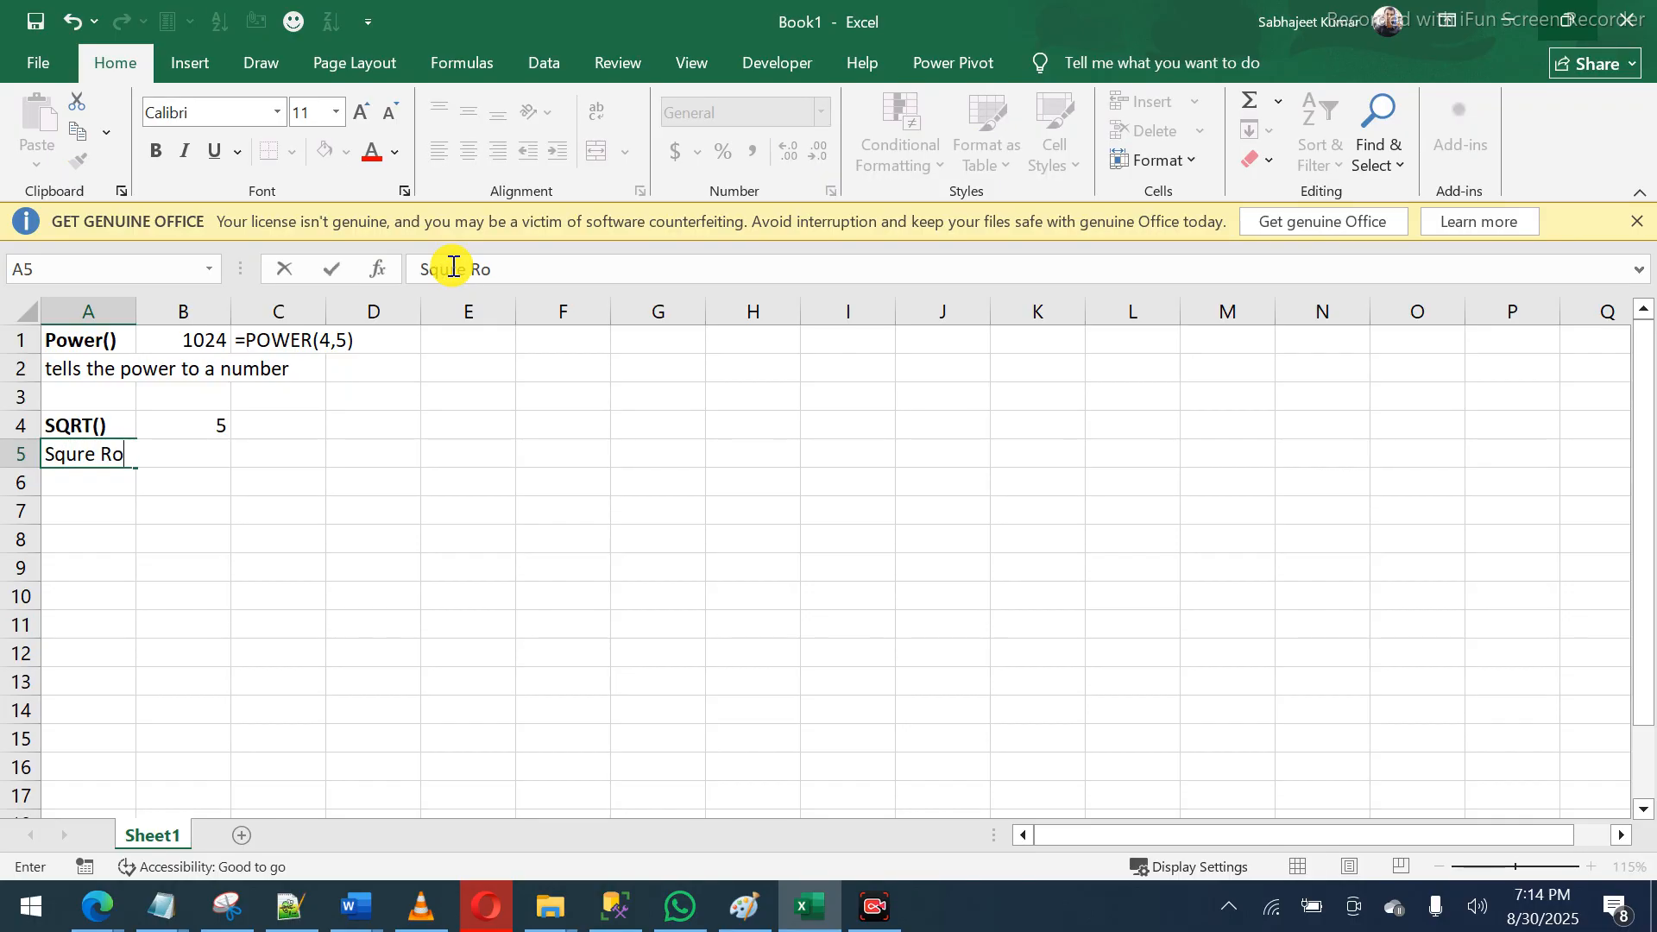
key("Return")
key("Return")
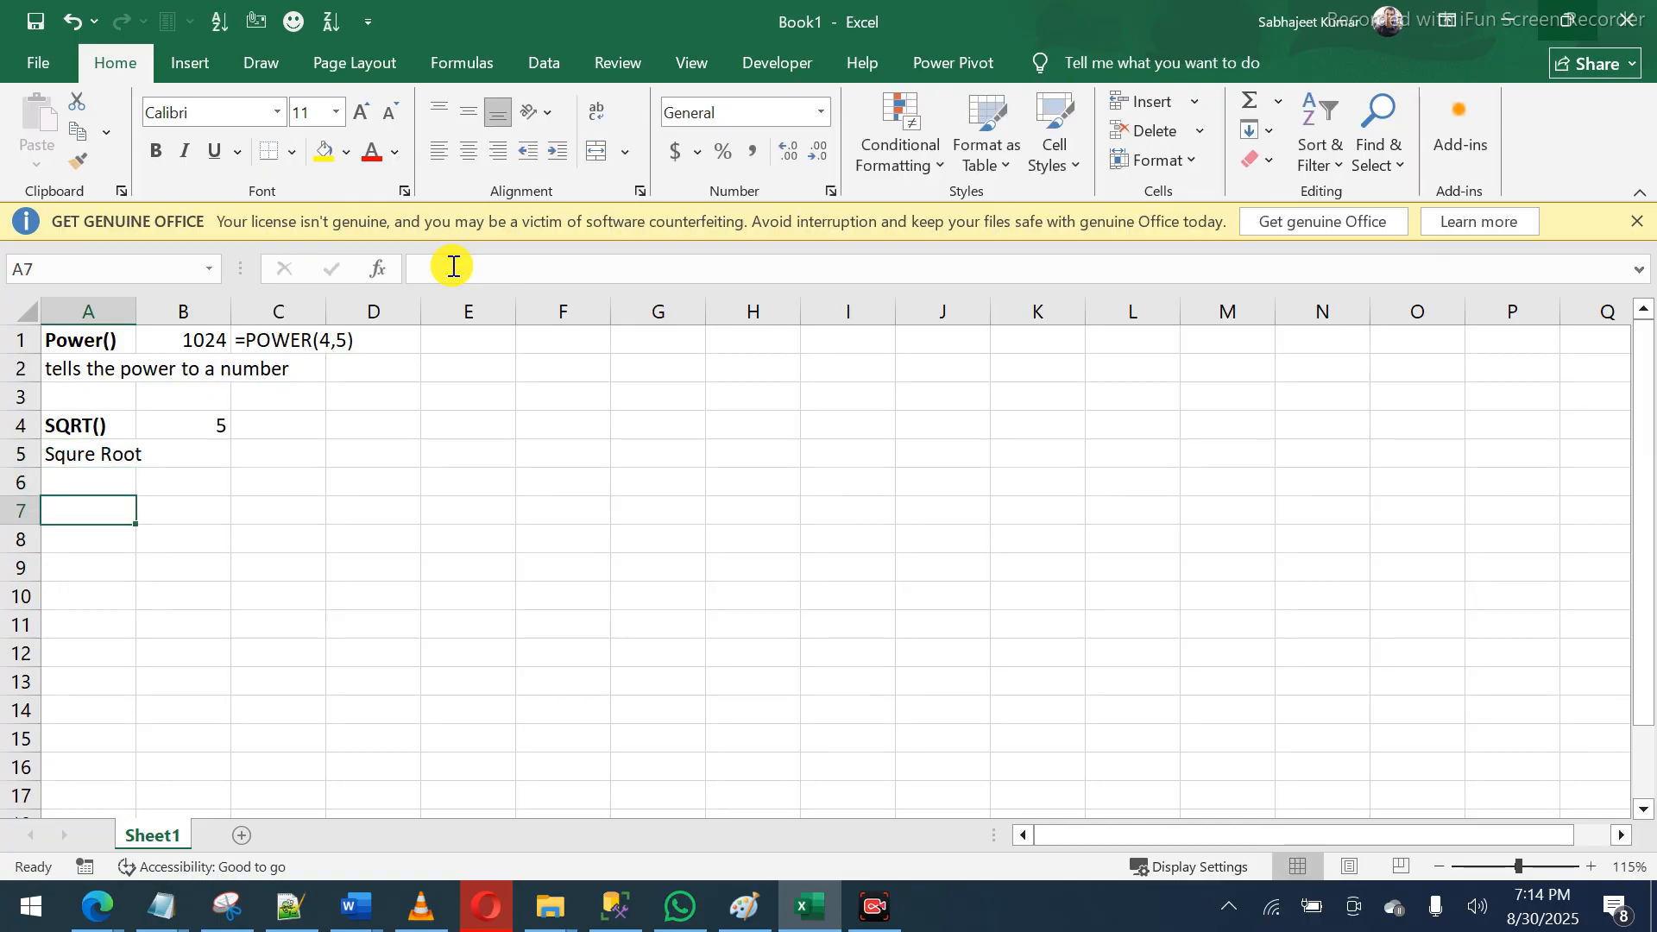
- Add a bold 'Round()' label in A7 with 'to round the number' in A8
type("Rou")
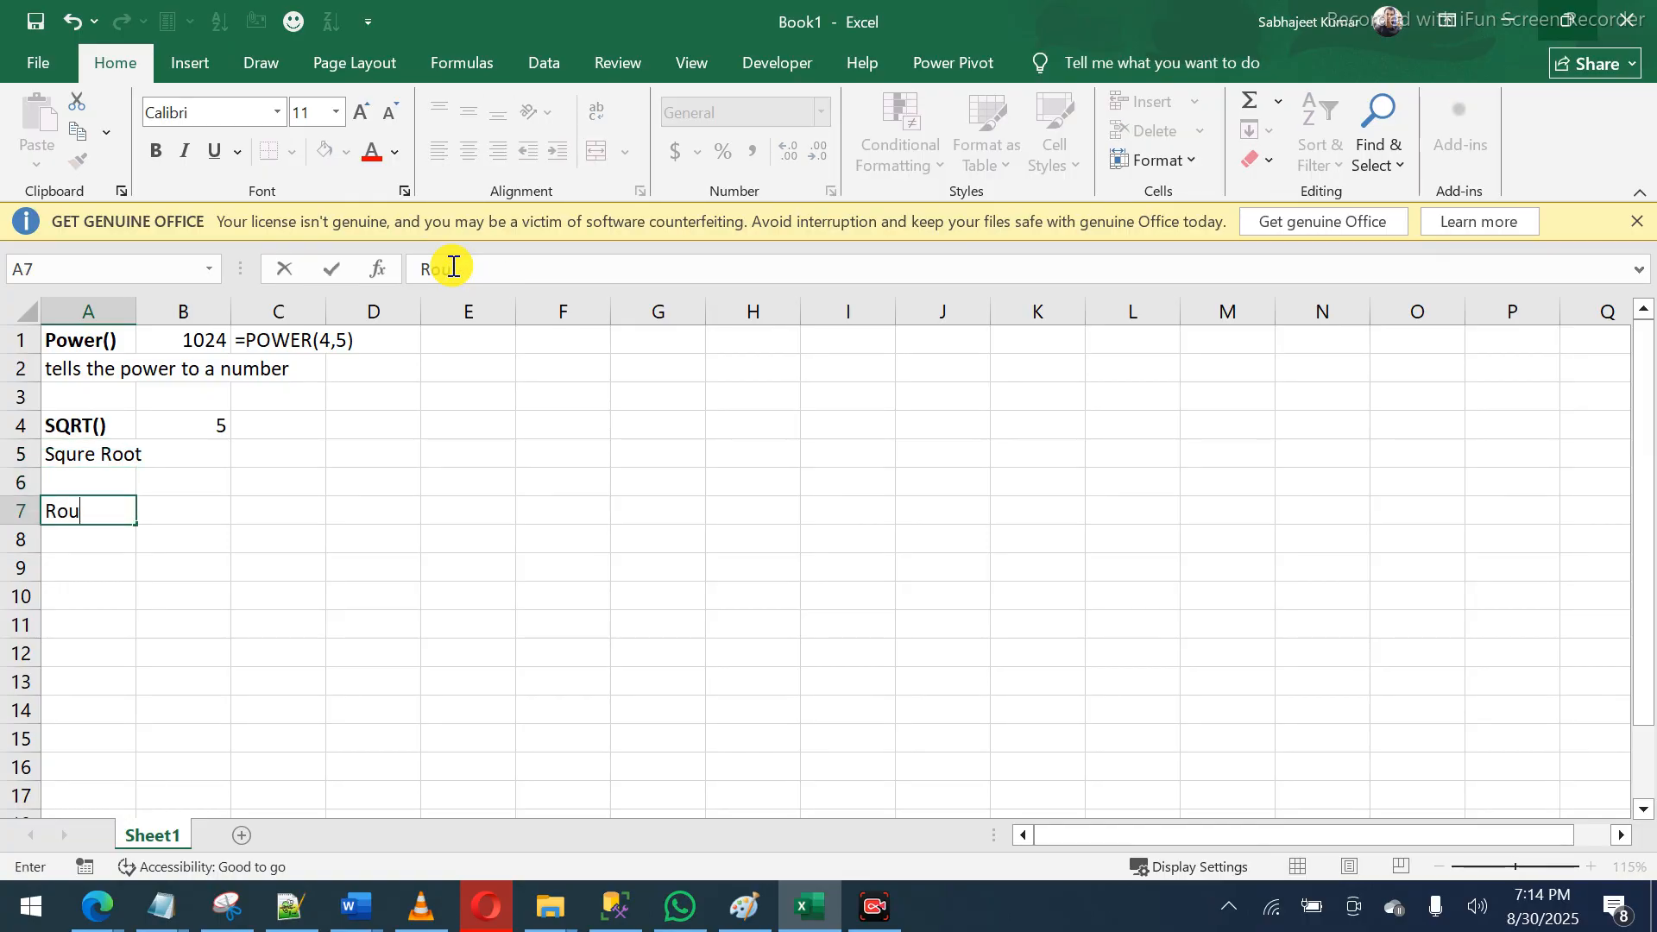
type("nd()")
key("Return")
key("Up")
key("ctrl+b")
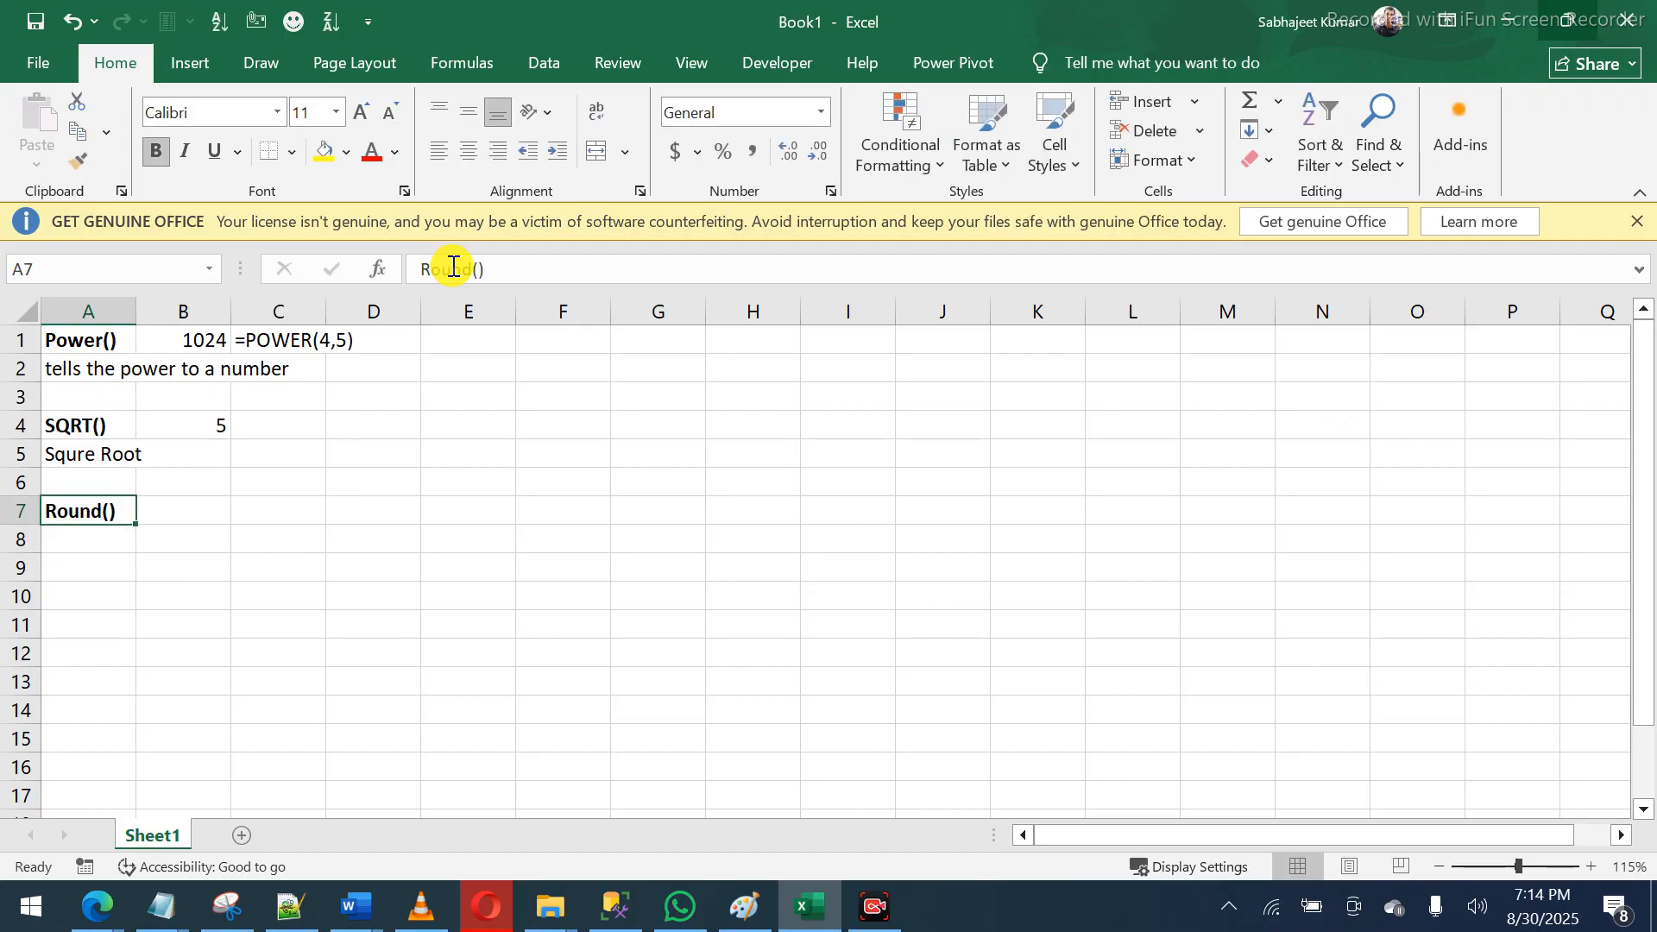
key("Down")
type("to")
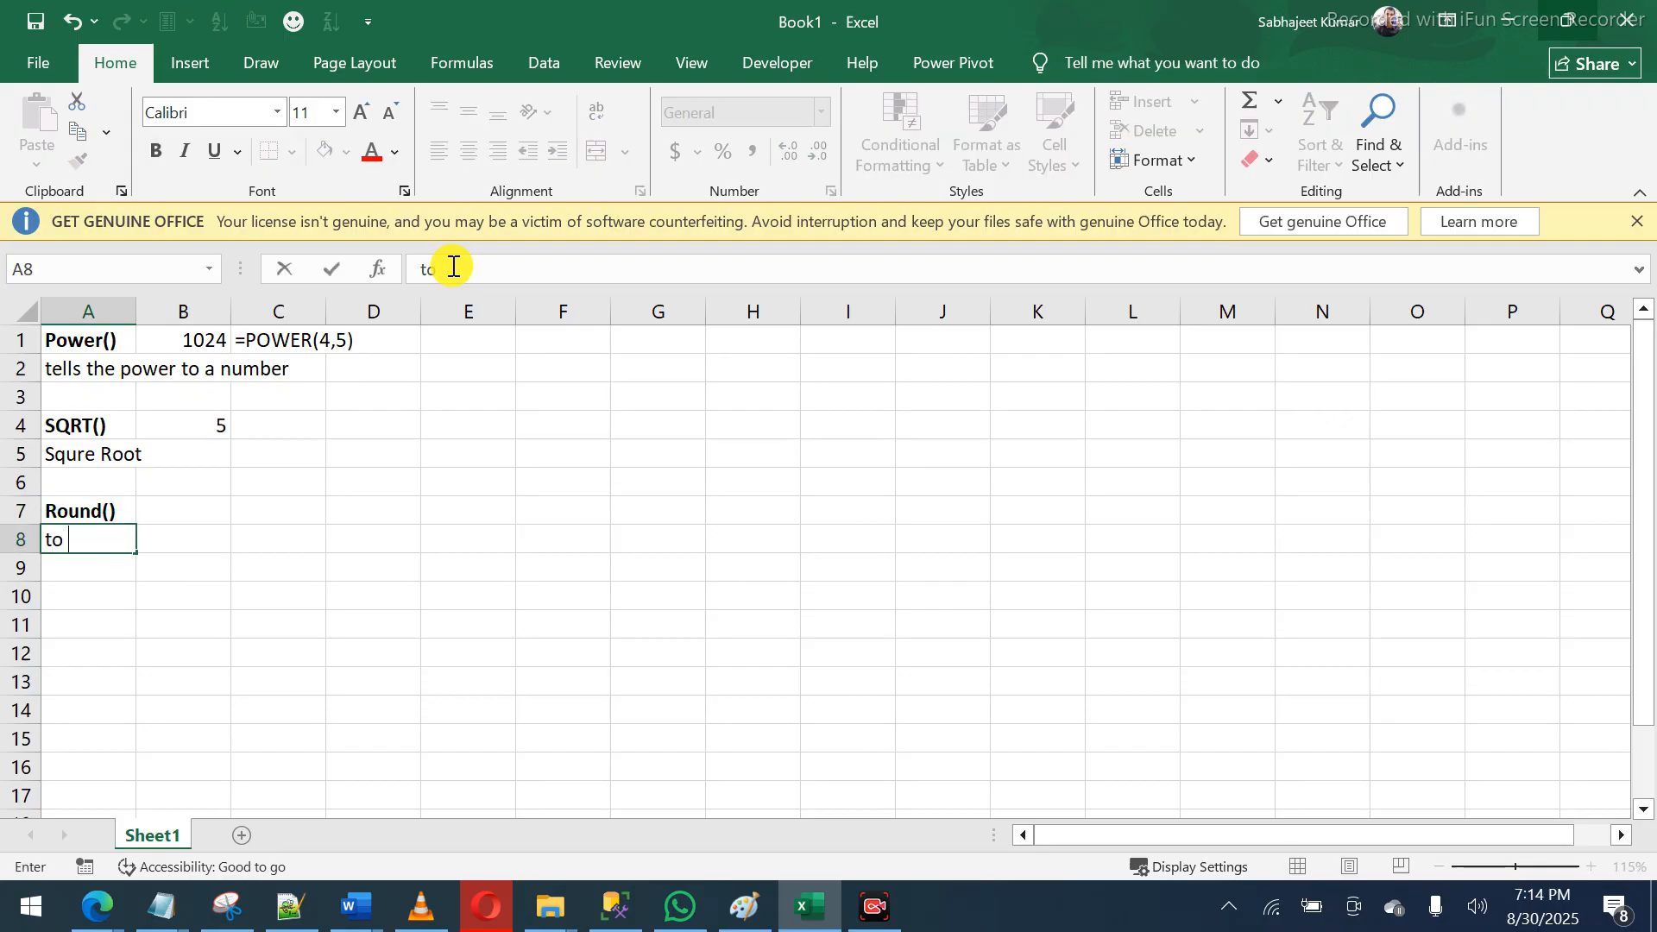
type(" round the number")
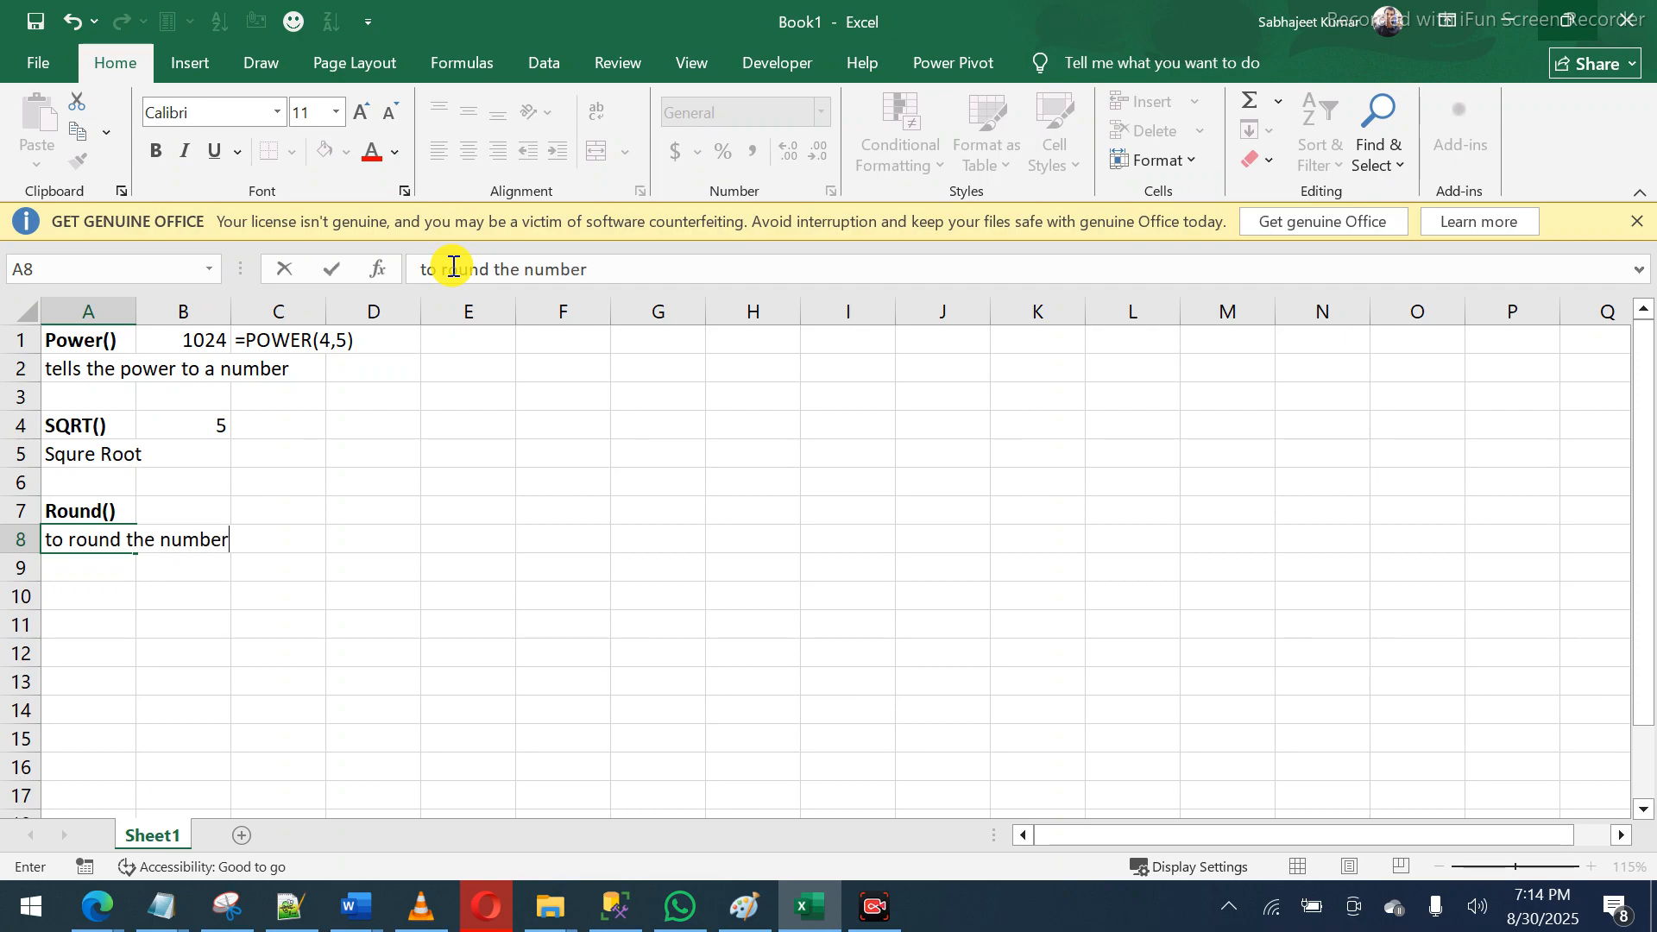
key("Tab")
- Enter =22/7 in C7, showing 3.14286
key("Up")
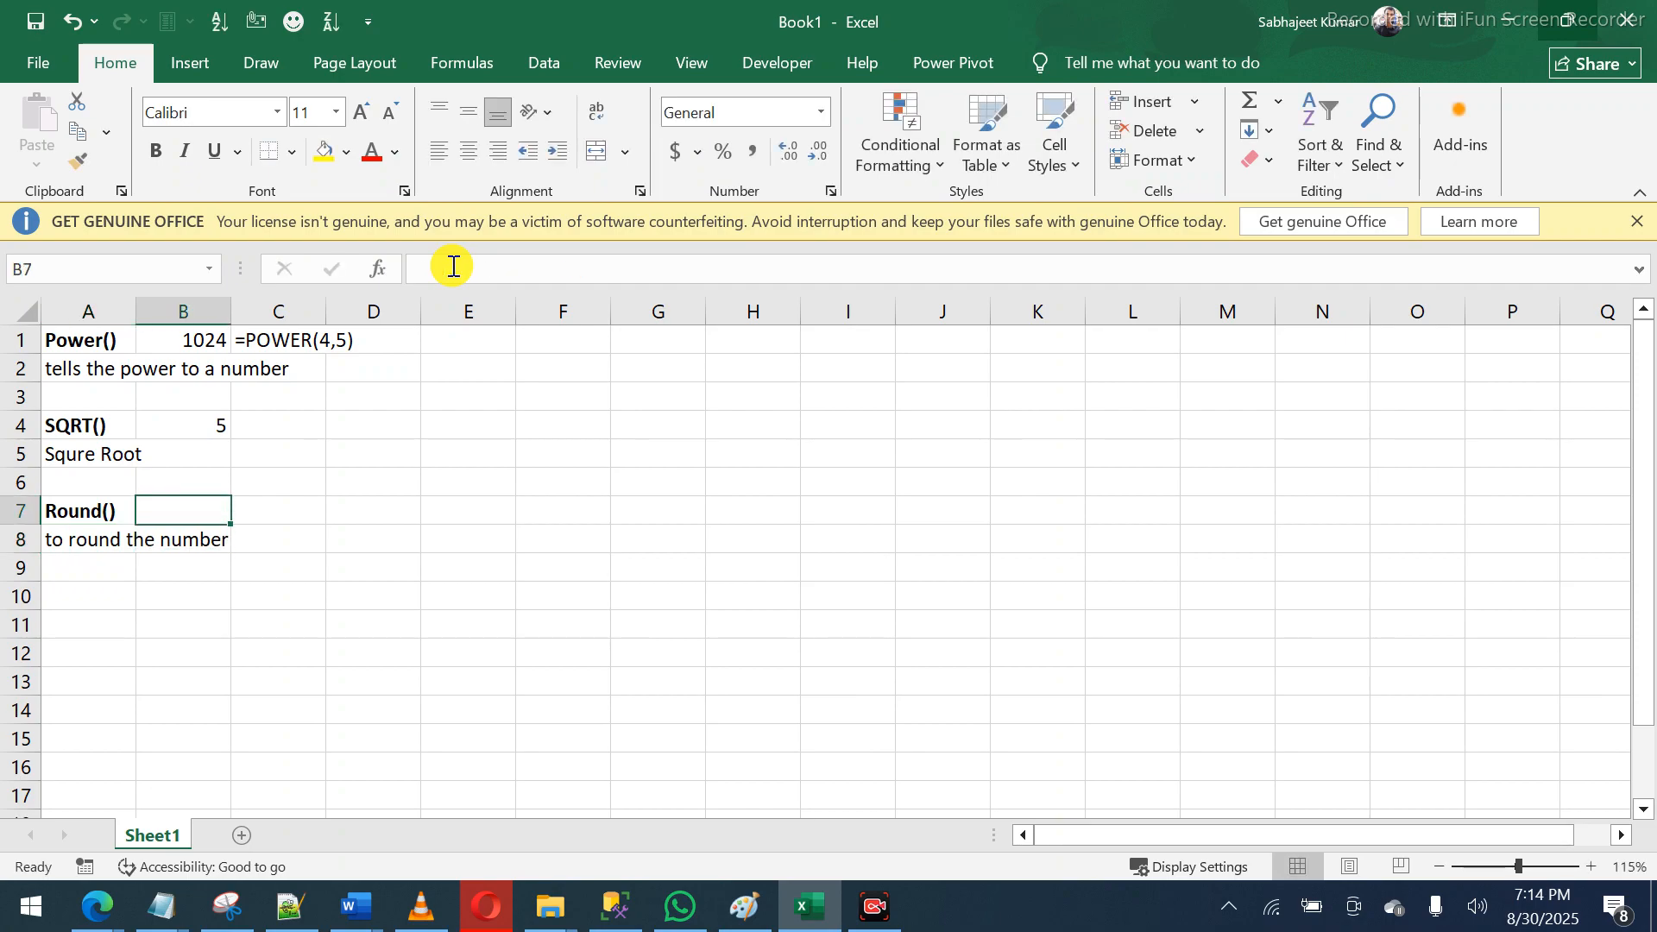
key("Right")
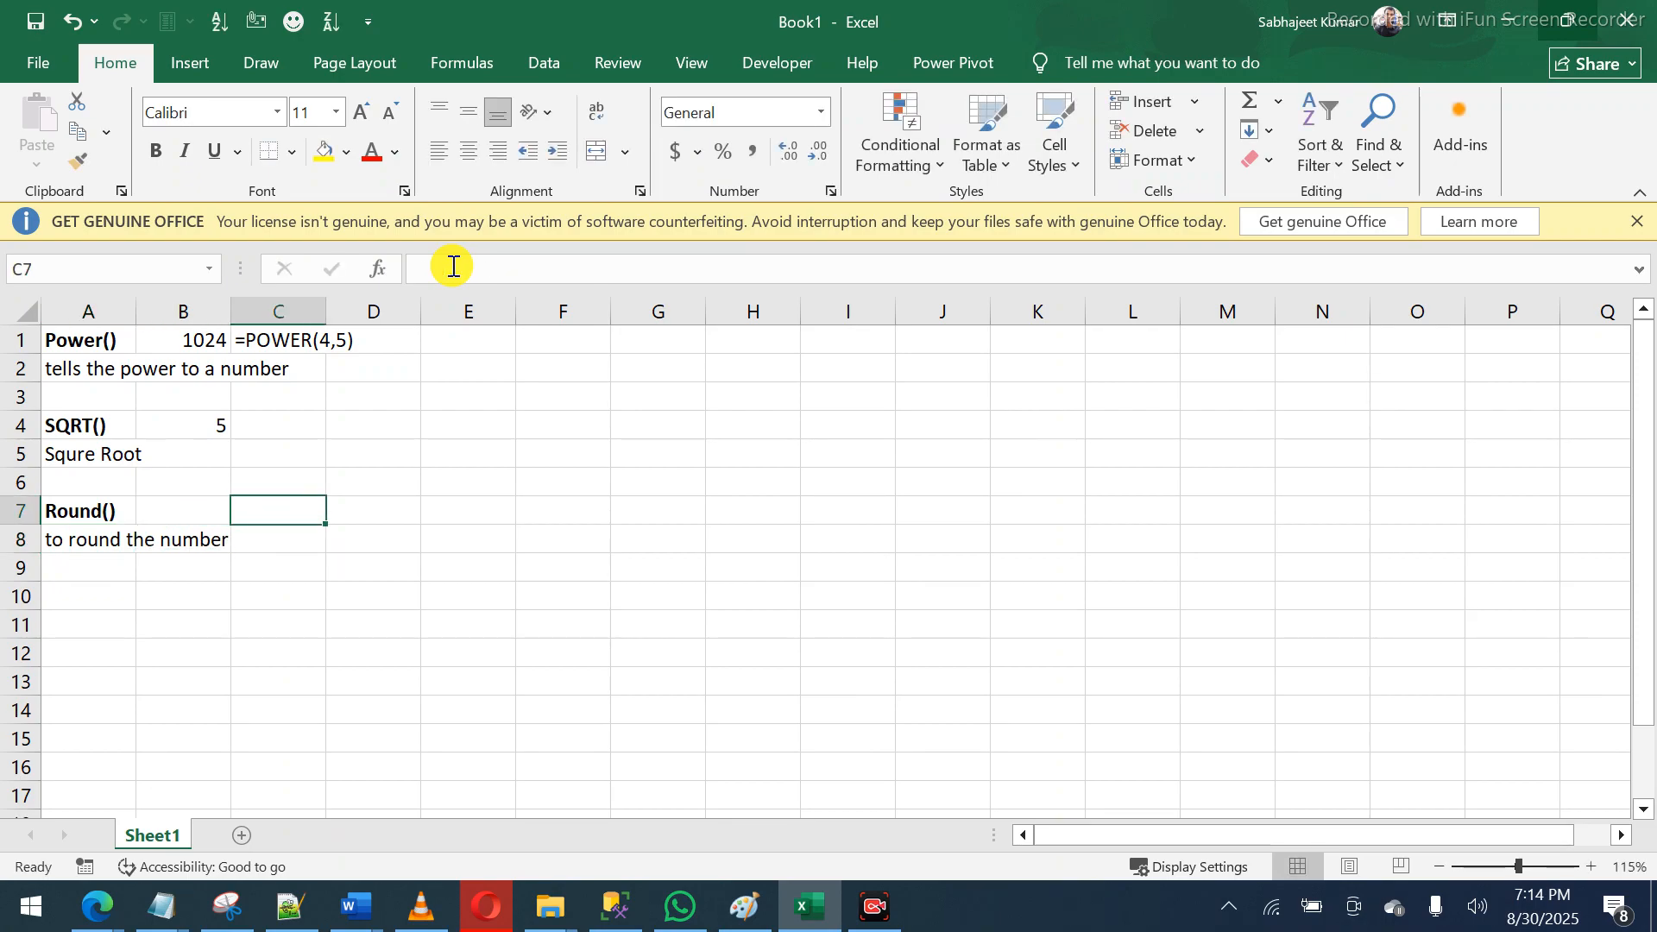
type("=22")
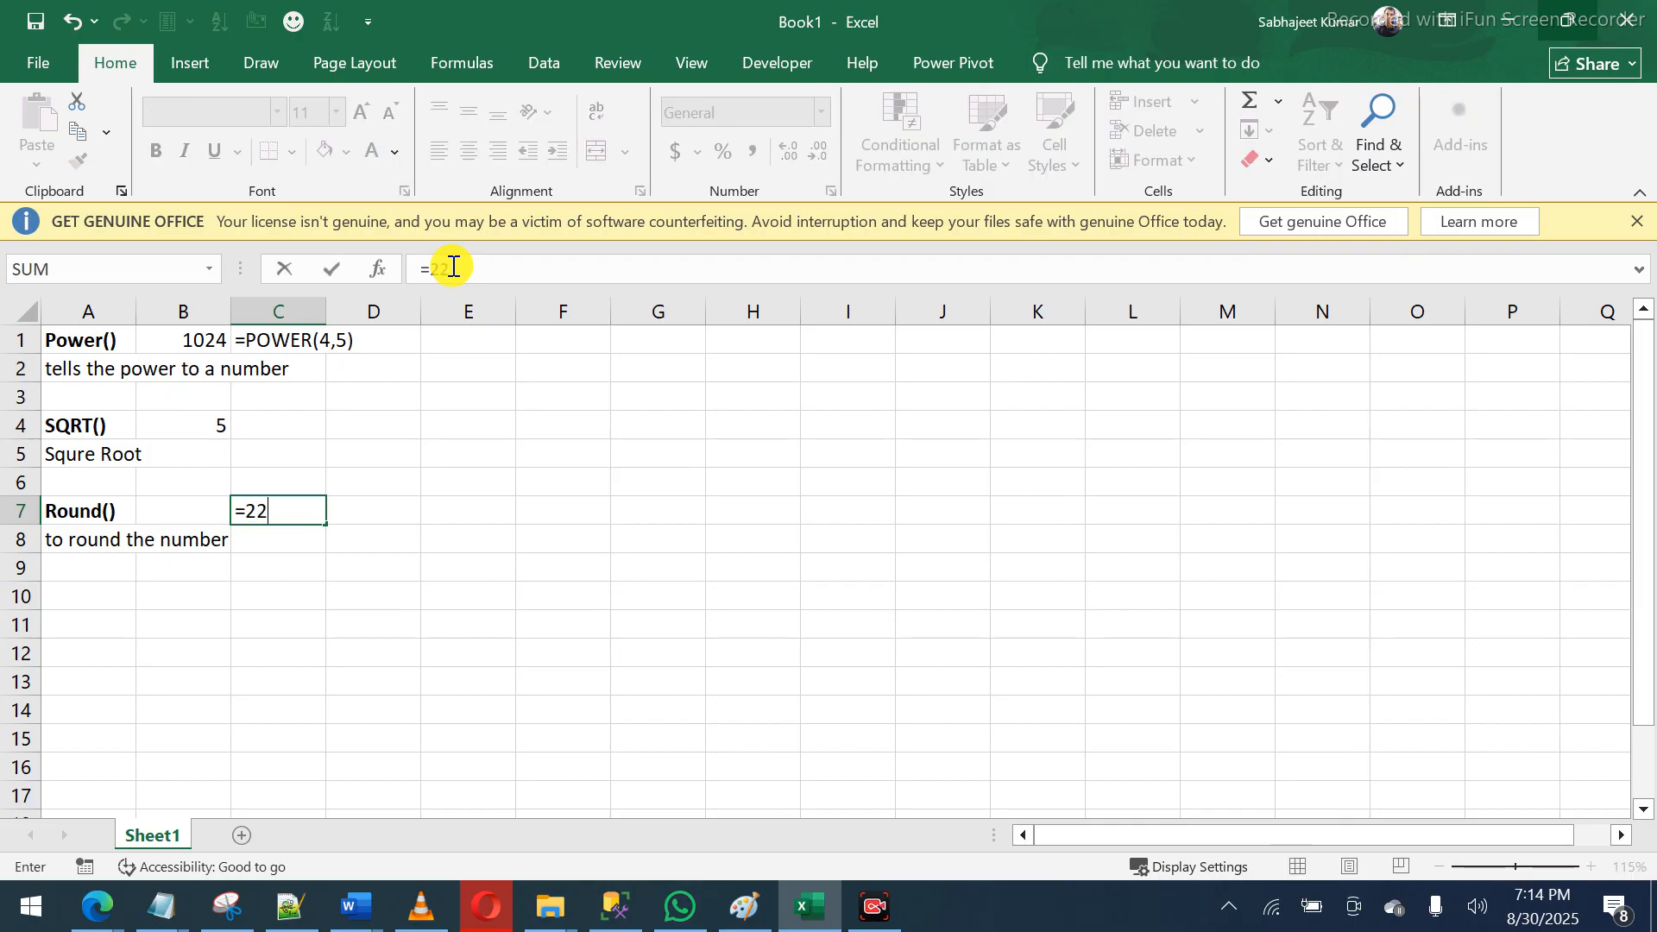
type("/7")
key("Return")
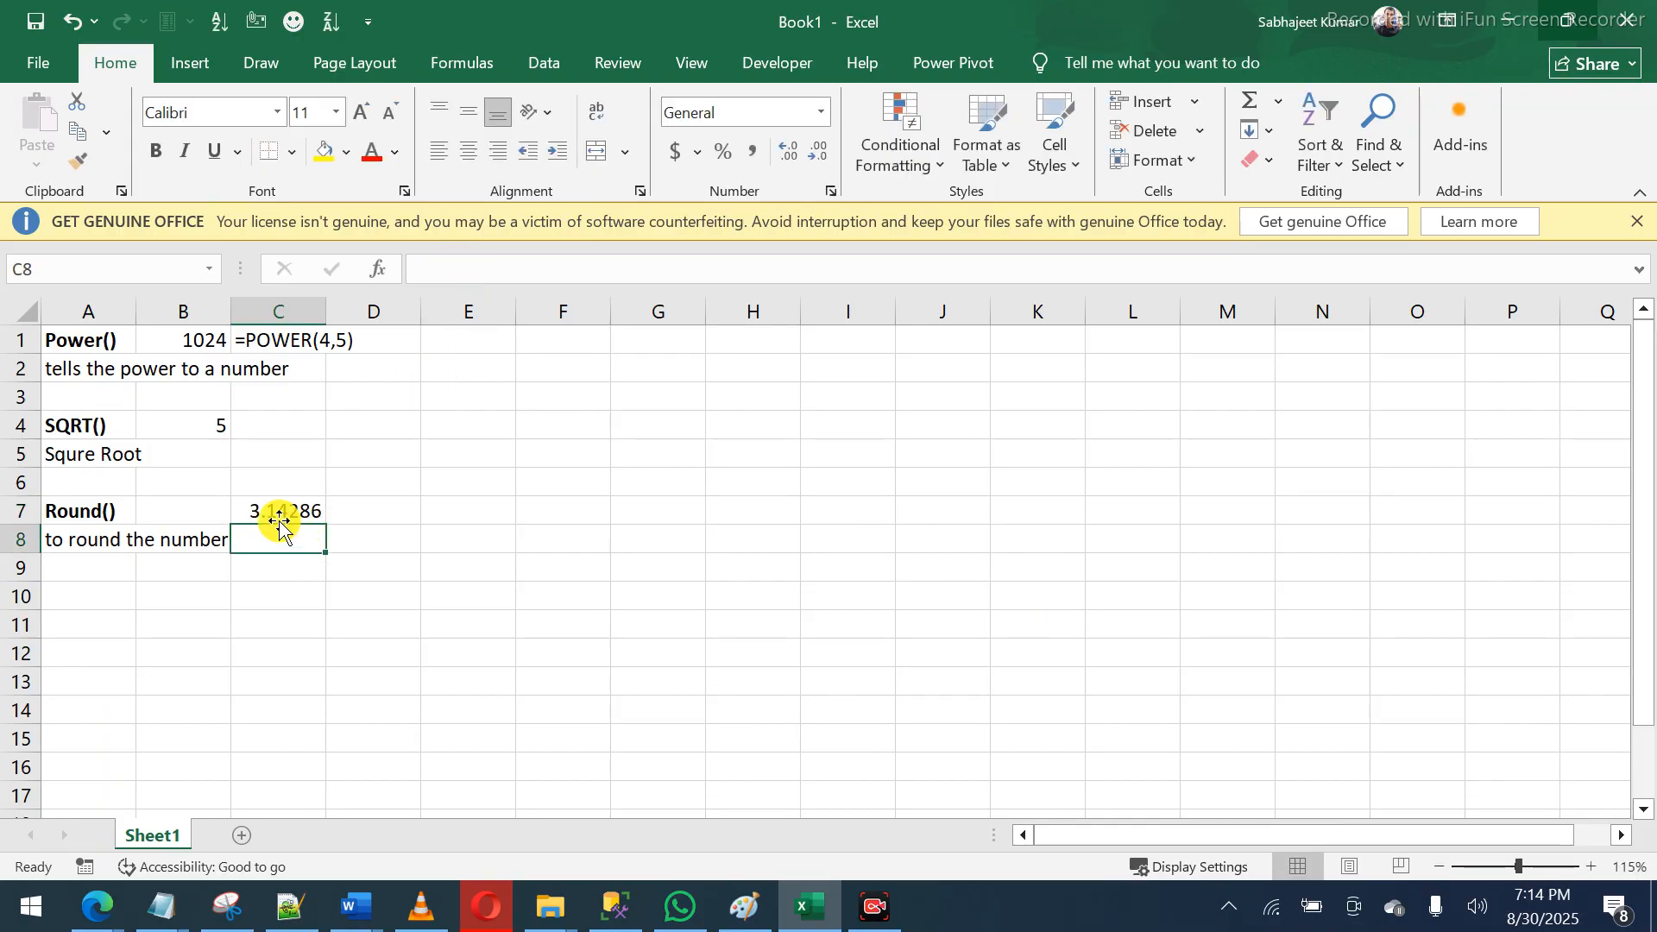
- Enter =ROUND(C7,9) in D7 and compare it with C7's formula
left_click(361, 509)
type("=ro")
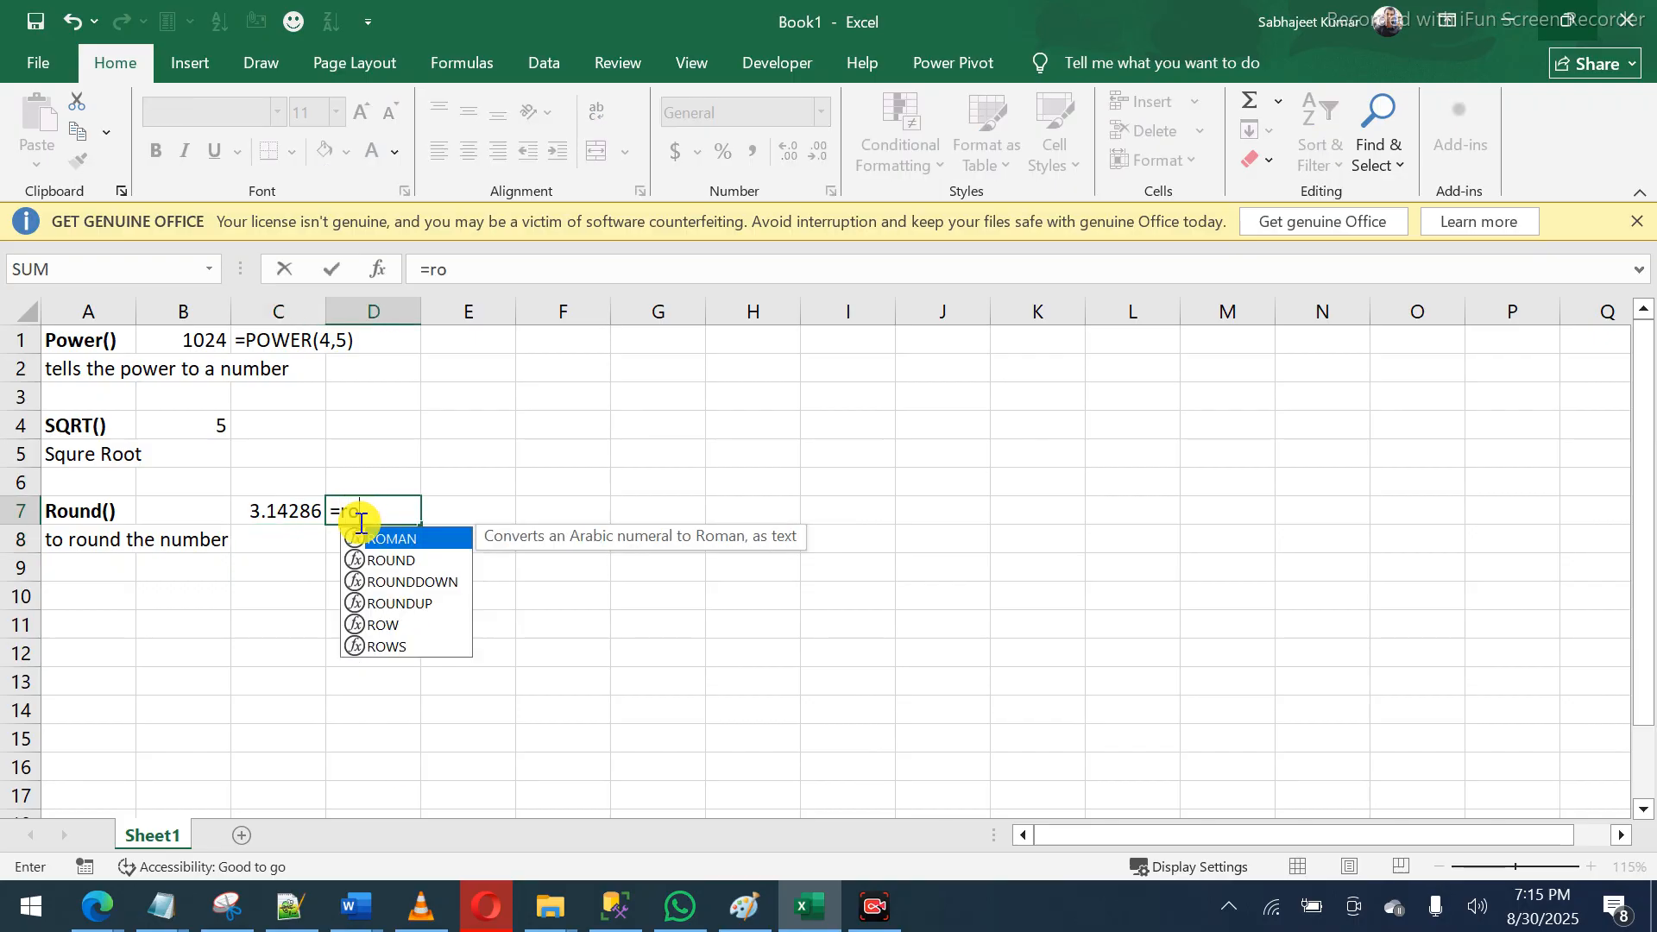
type("und")
key("Tab")
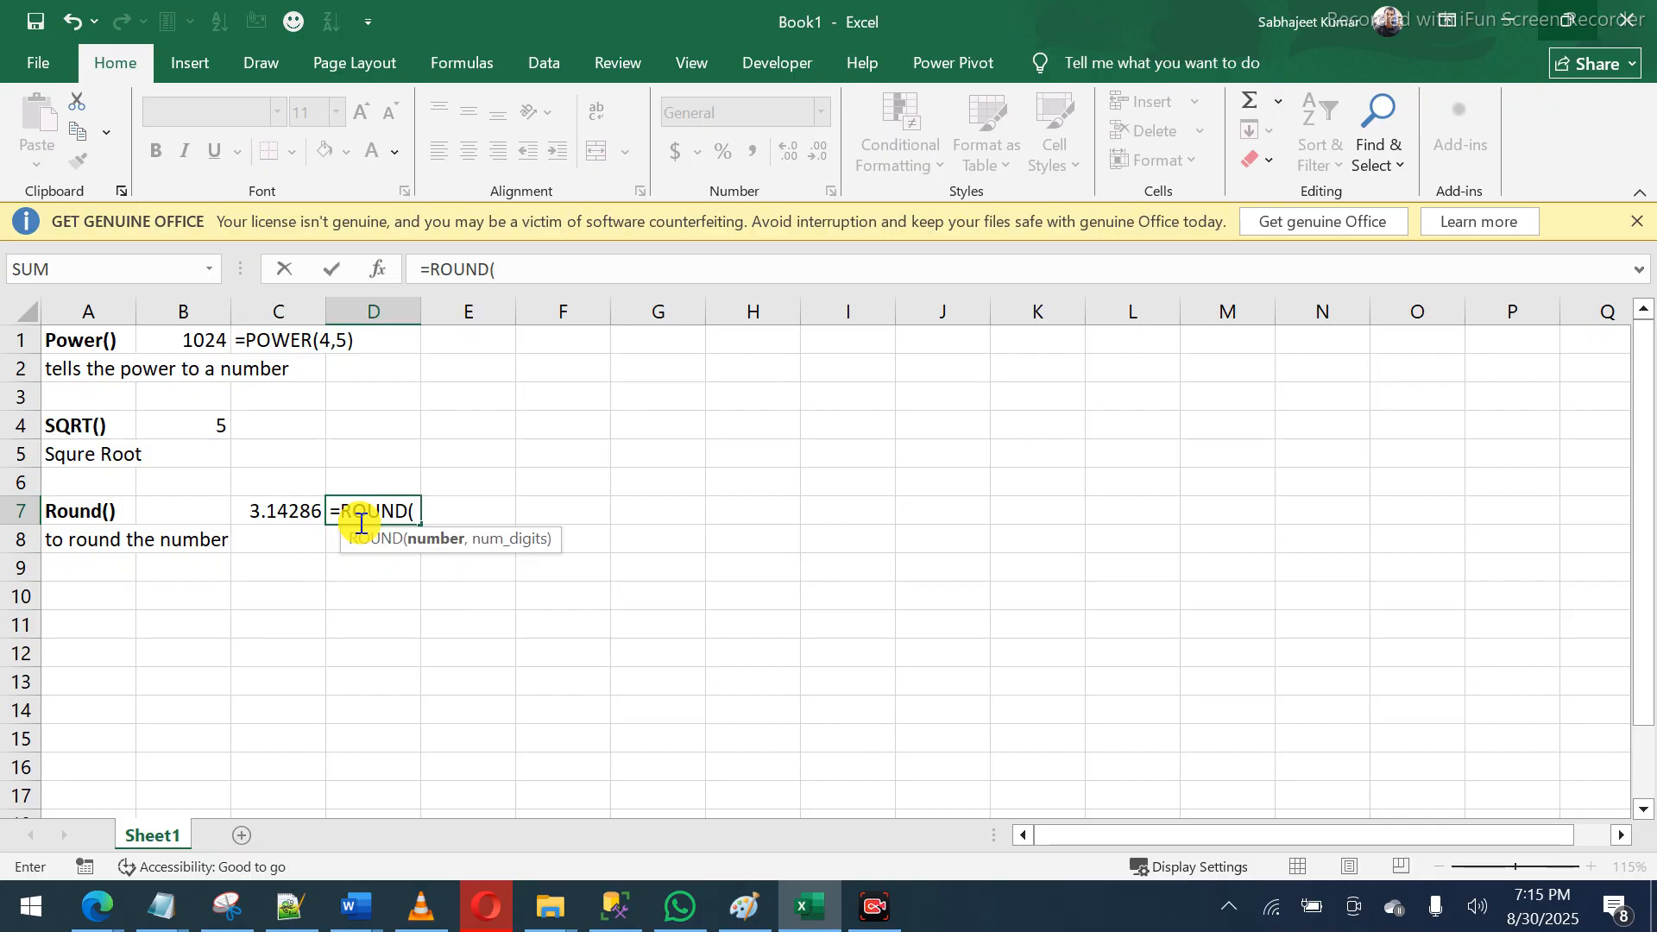
left_click(250, 509)
type(",")
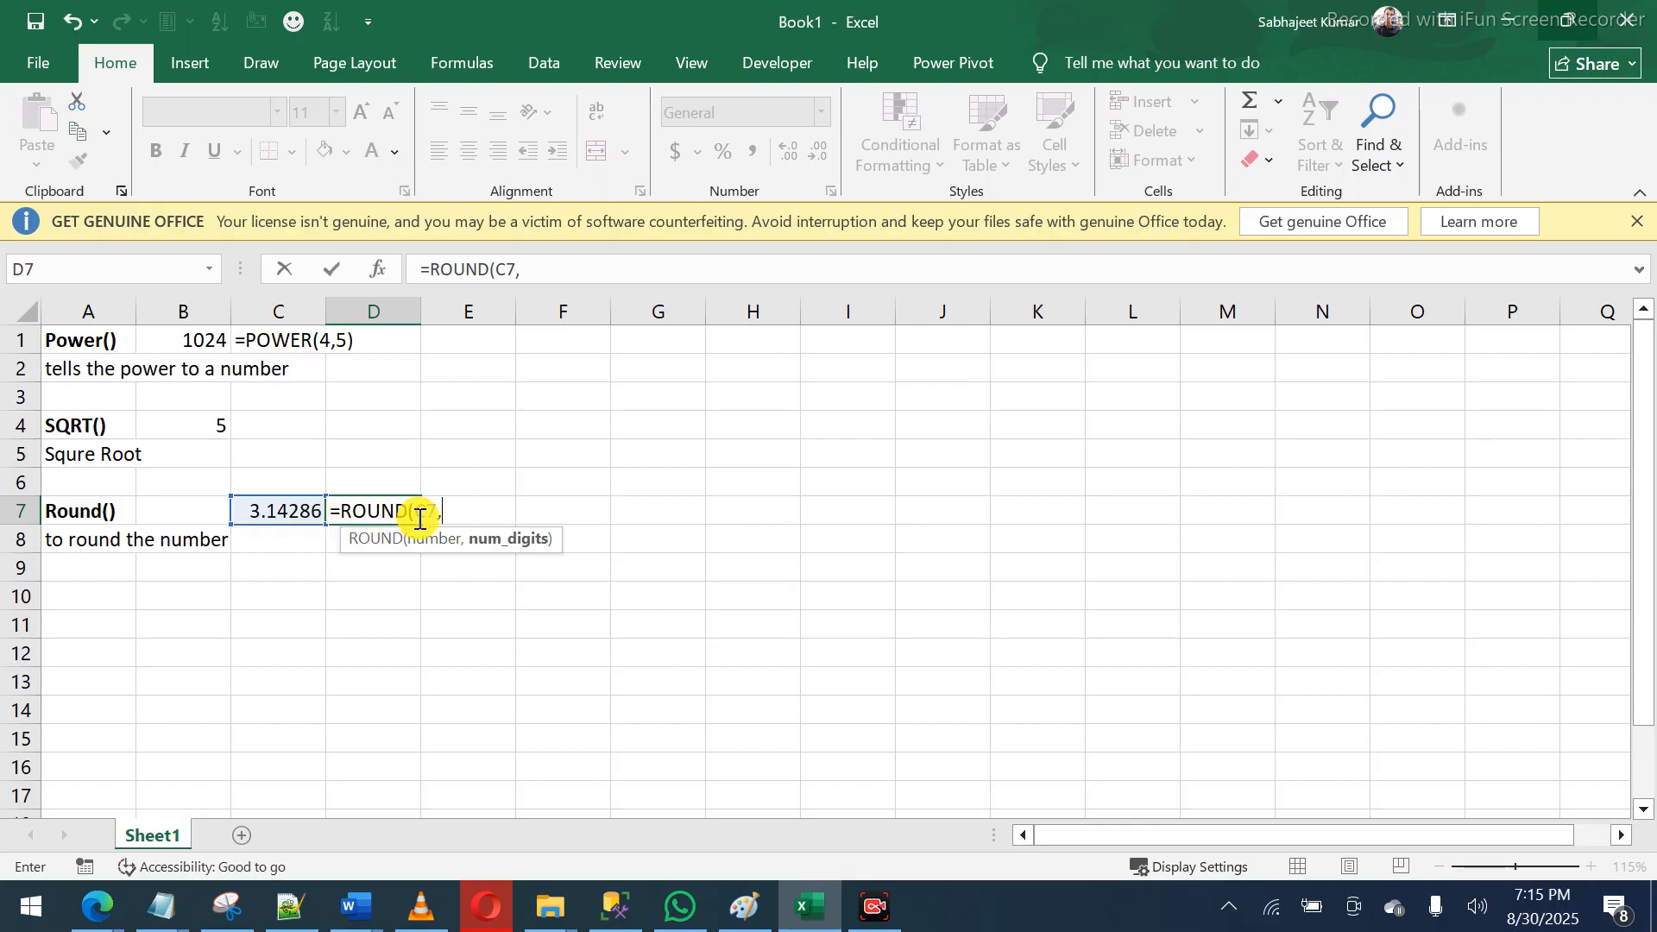
type("9)")
key("Return")
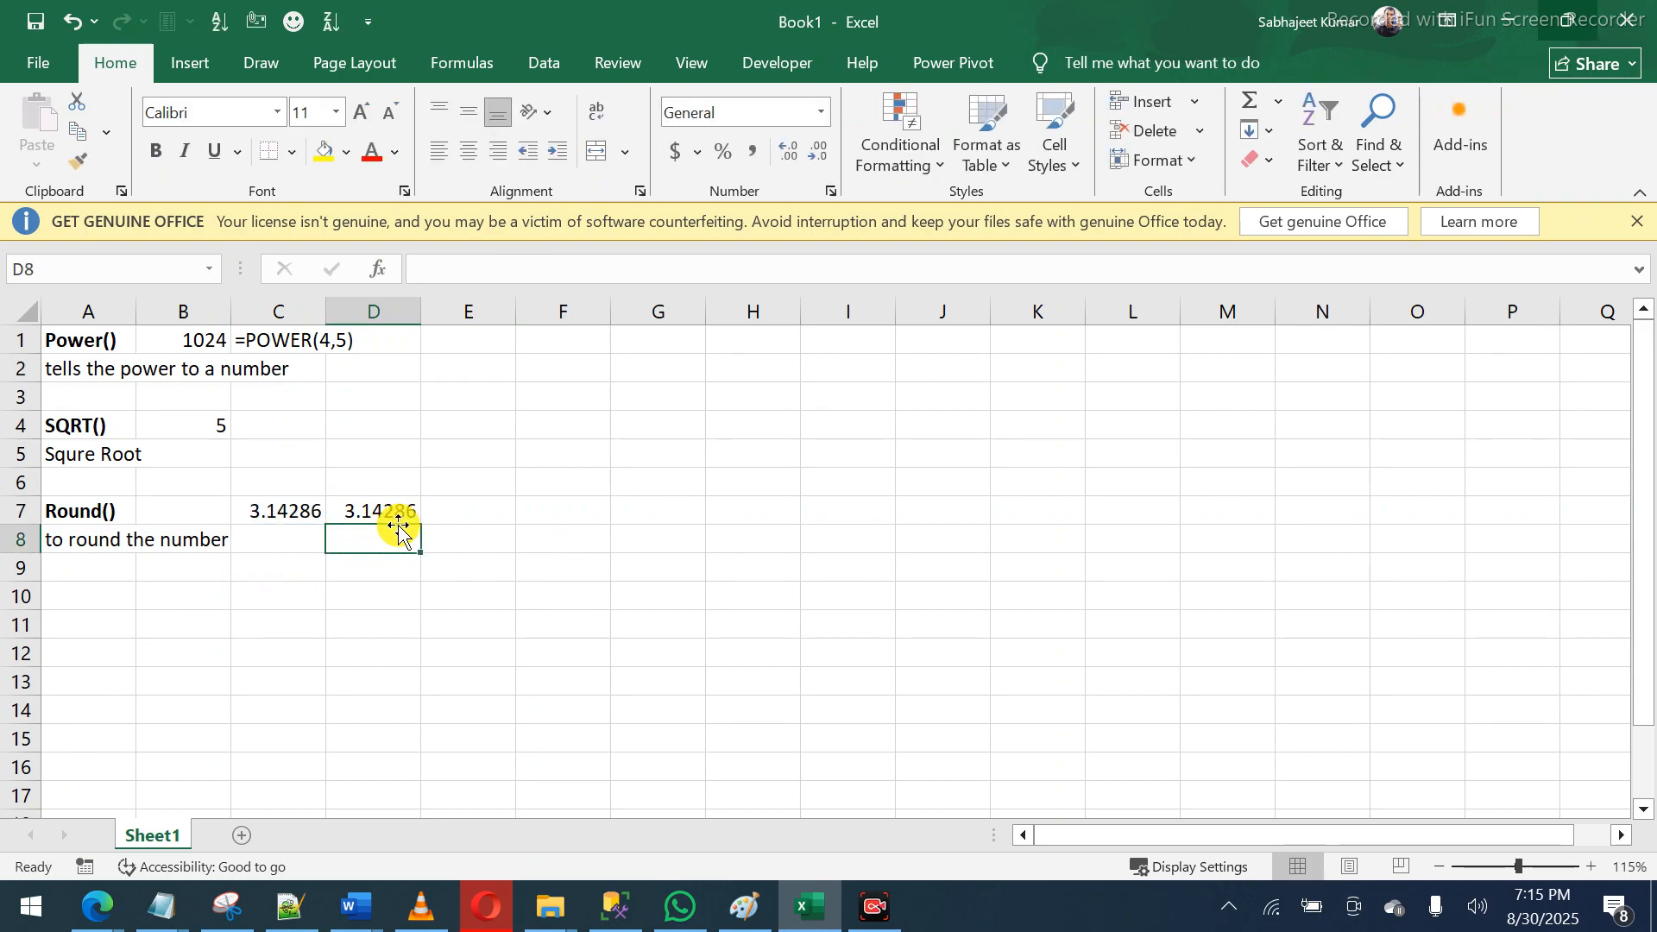
left_click(281, 513)
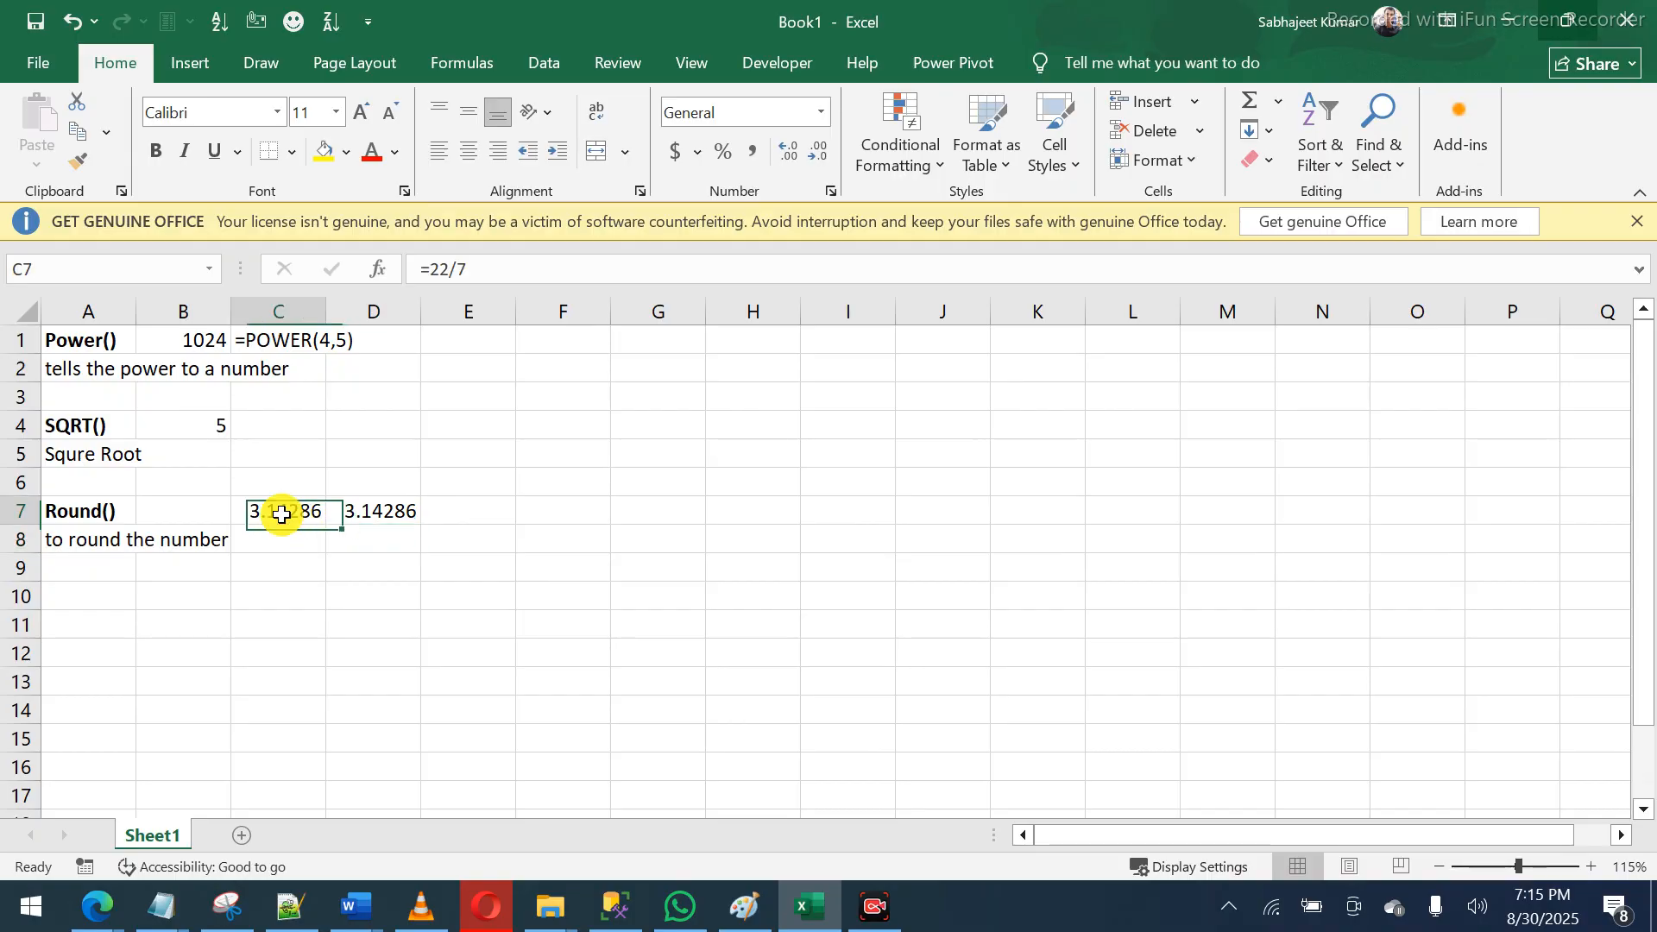
left_click(378, 517)
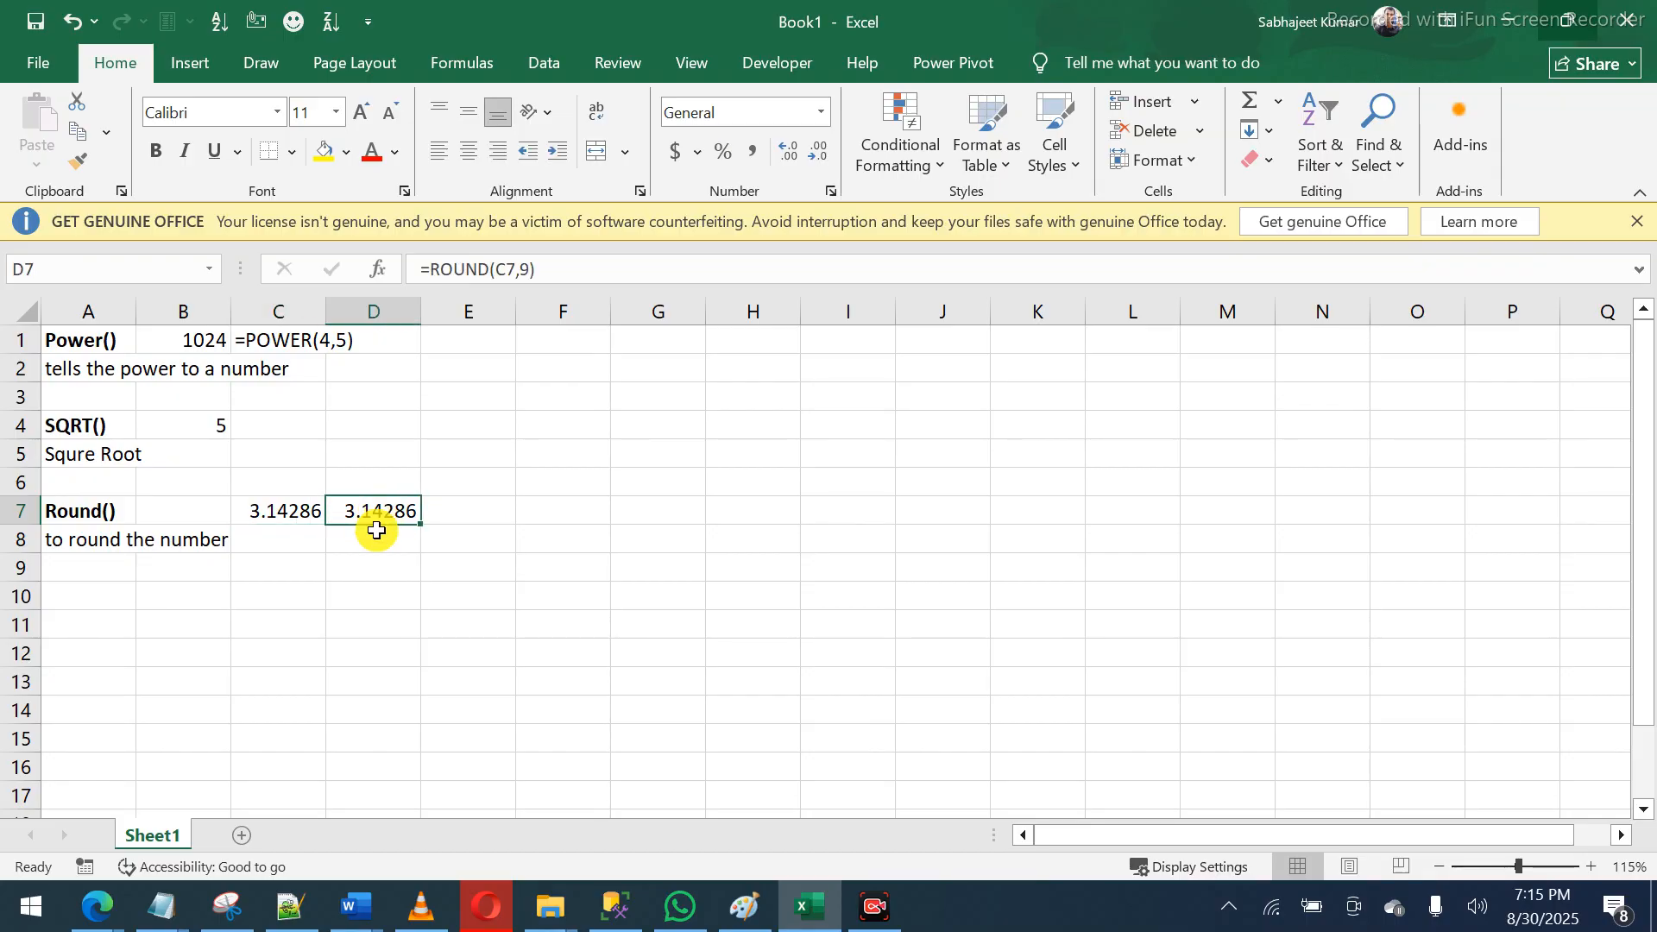
- Enter =ROUND(C7,2) in D8, showing 3.14
left_click(377, 536)
type("=")
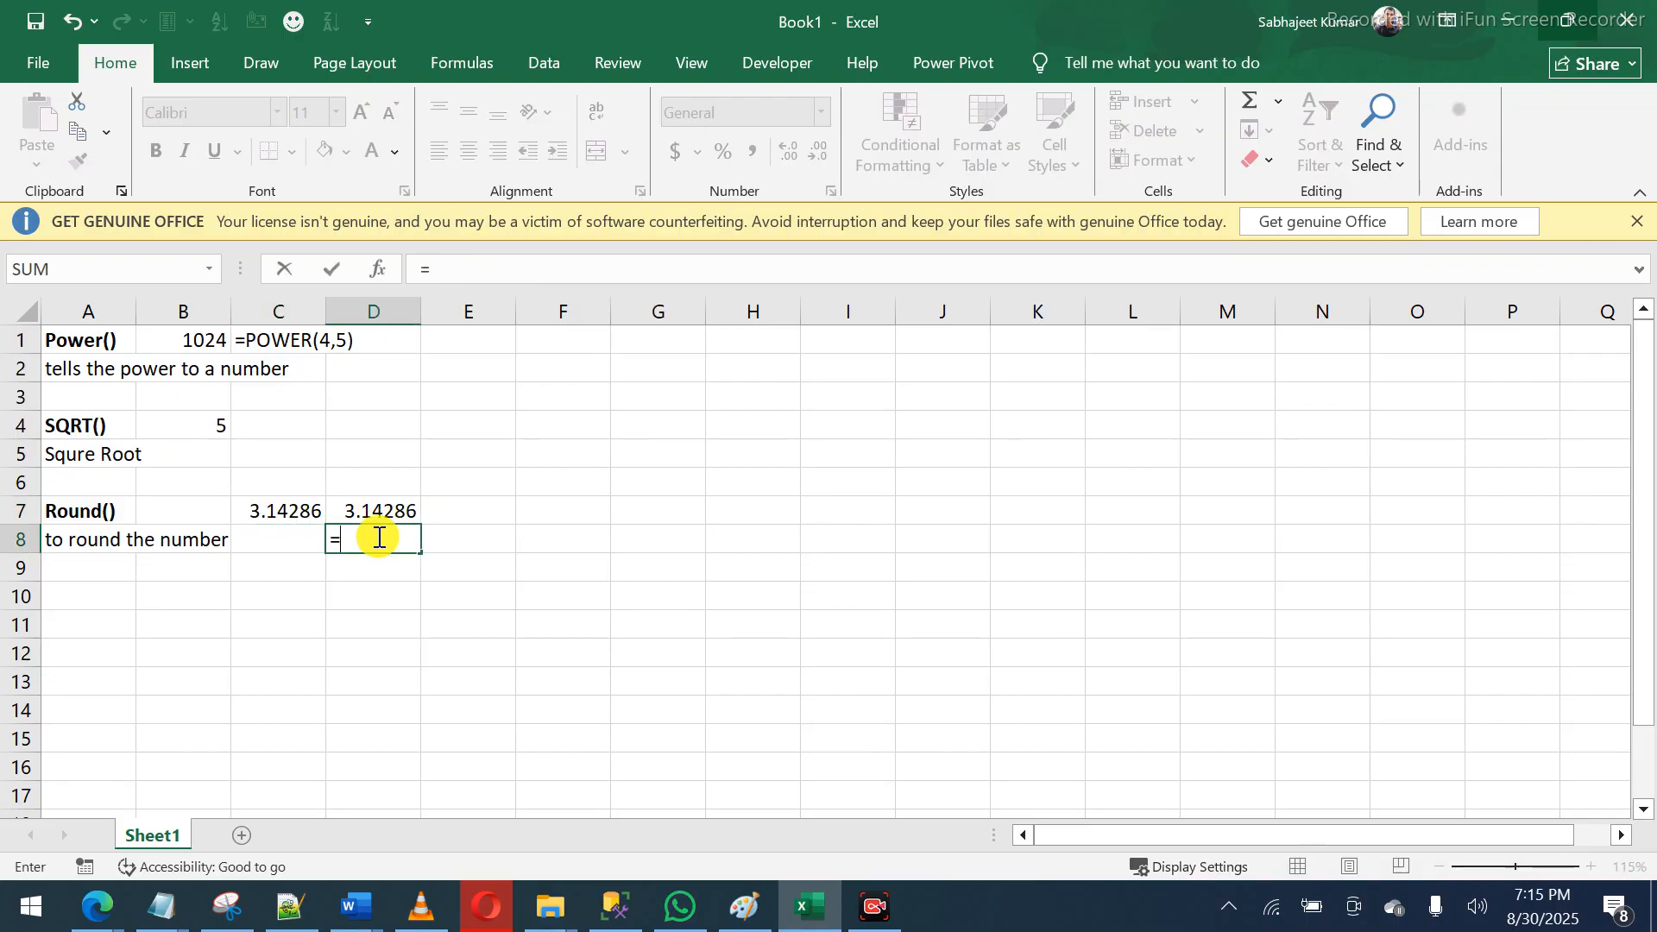
type("roun")
key("Tab")
key("Up")
key("Left")
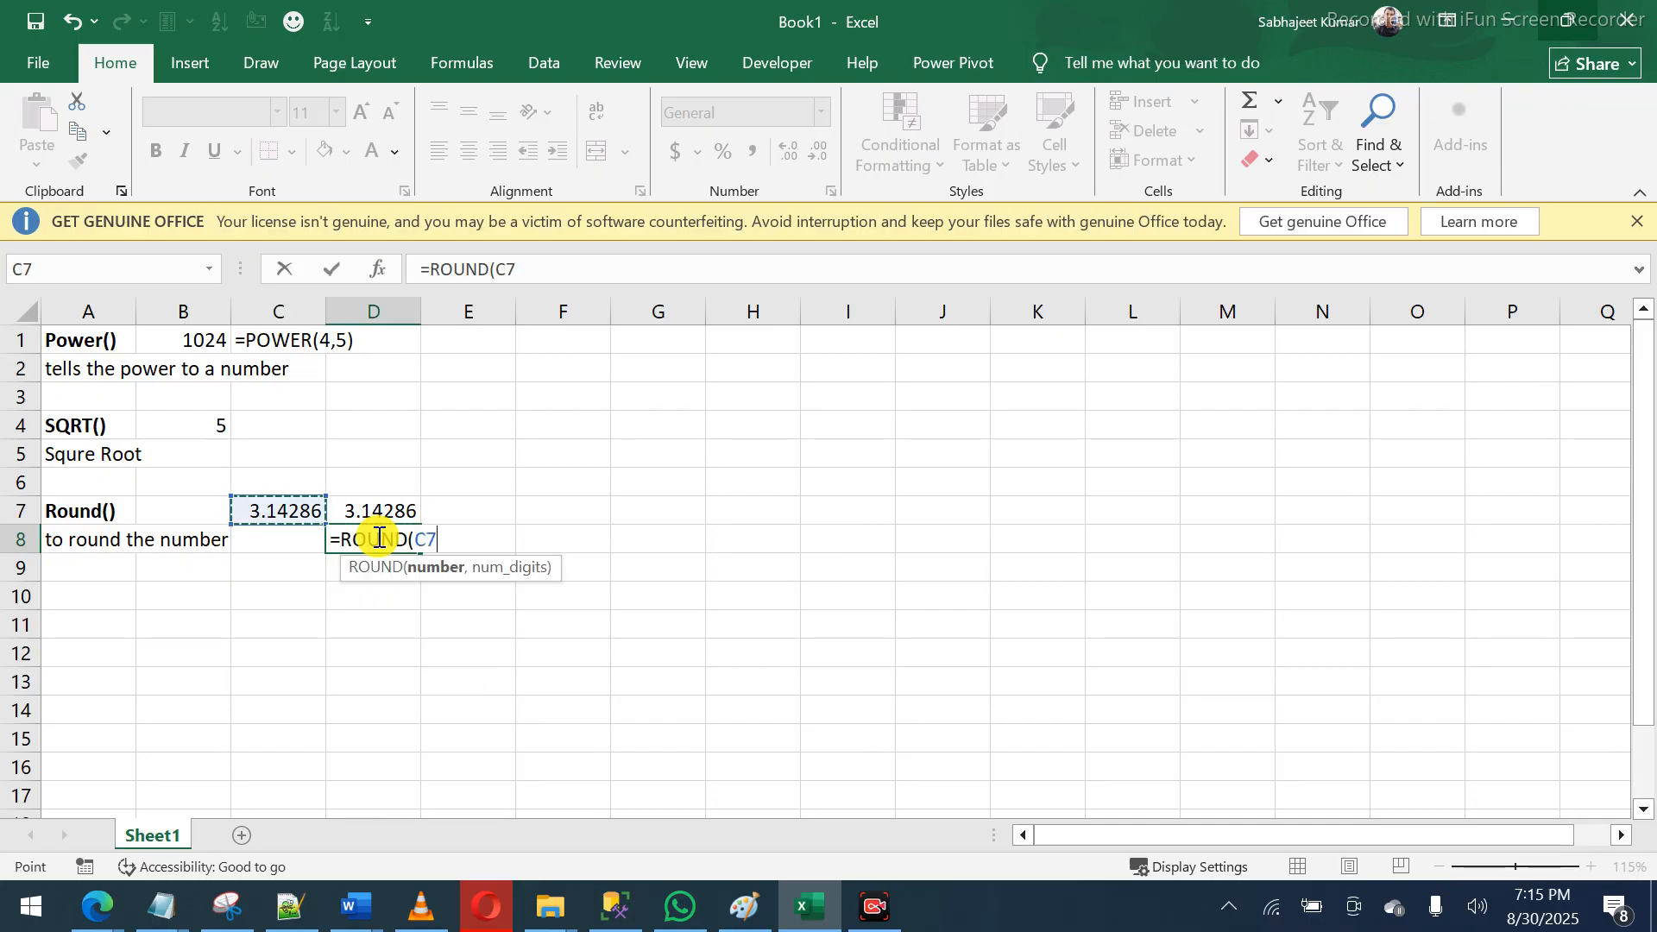
type(",2")
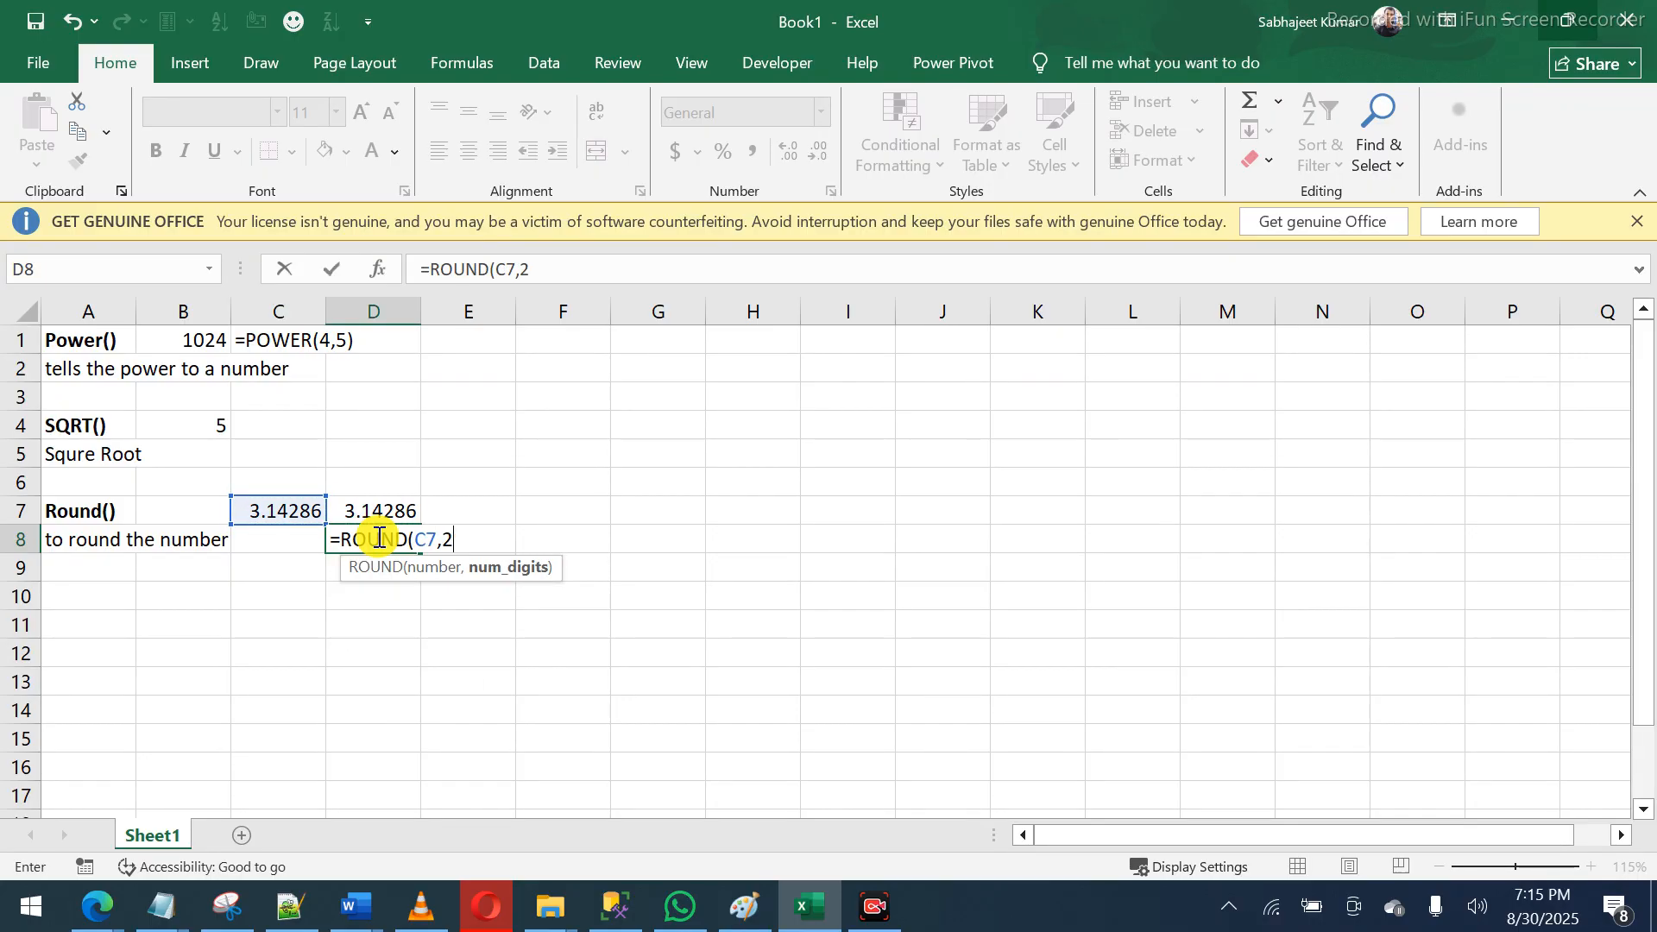
type(")")
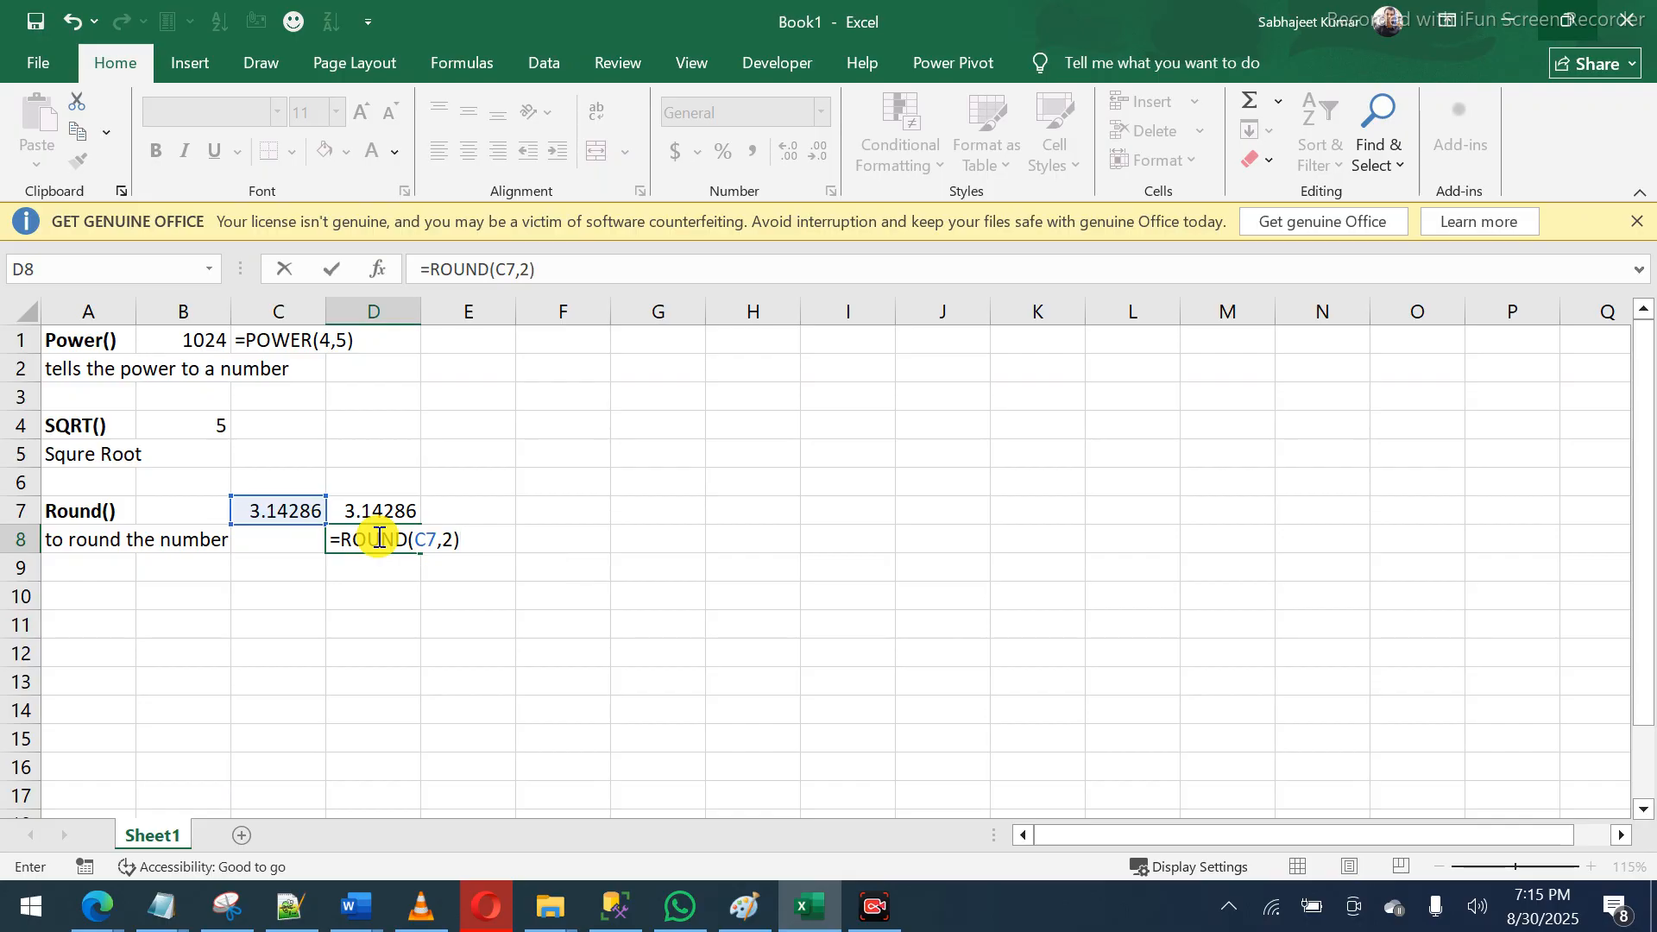
key("Return")
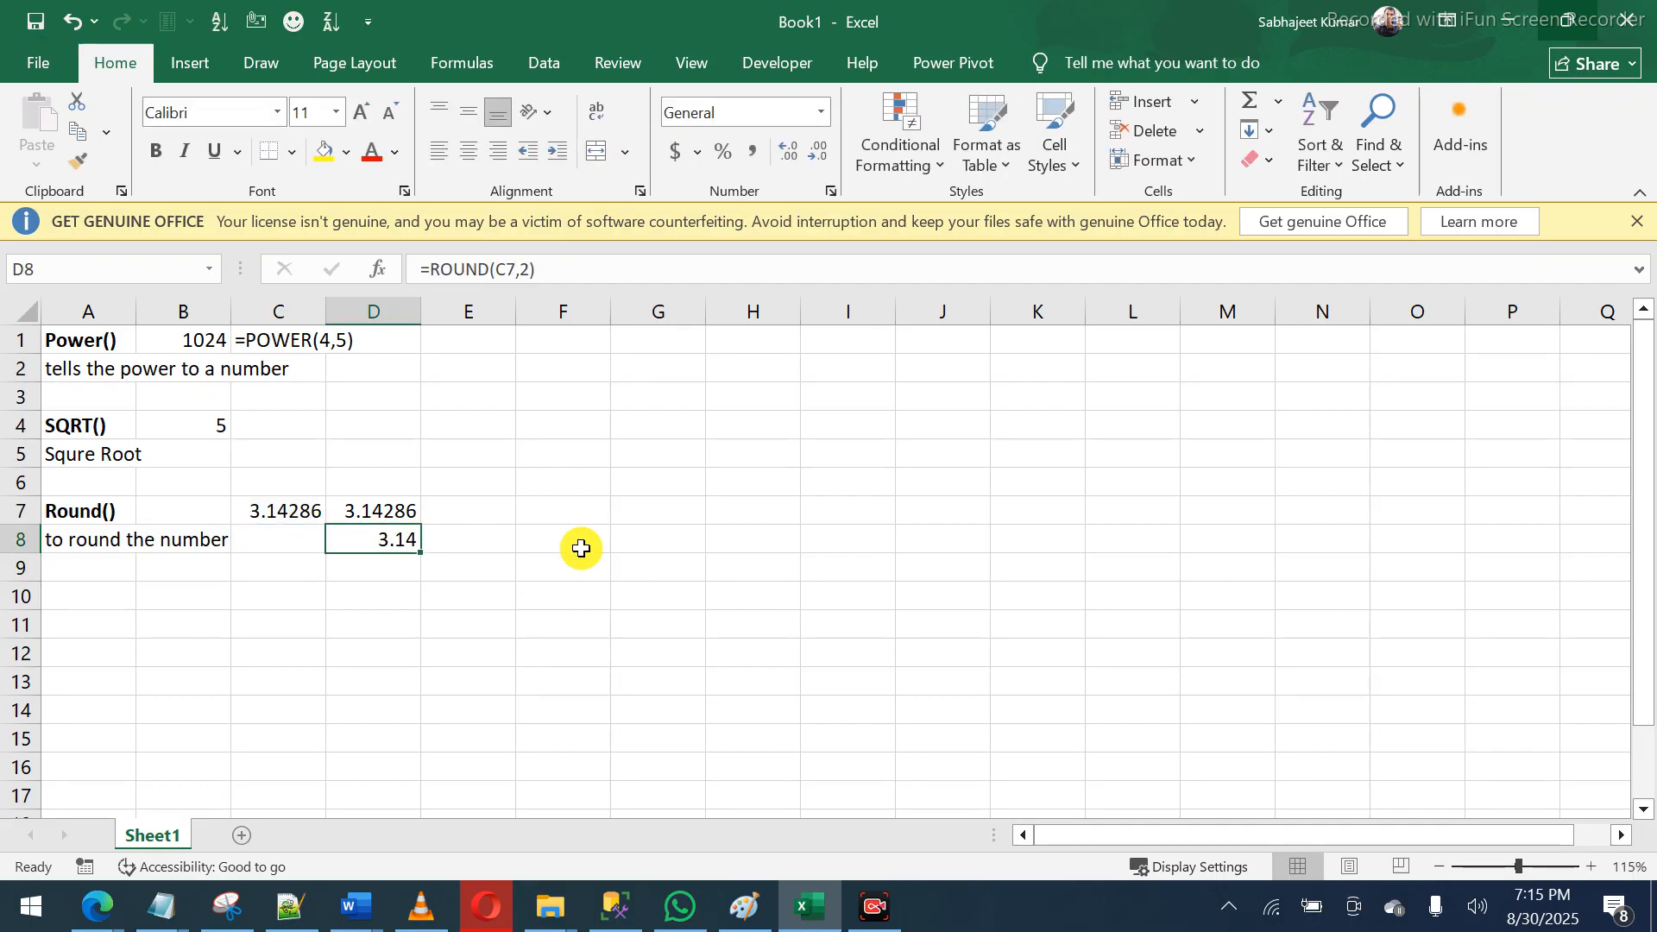
key("Down")
- Enter =ROUND(22/7,7) in D9
type("=round")
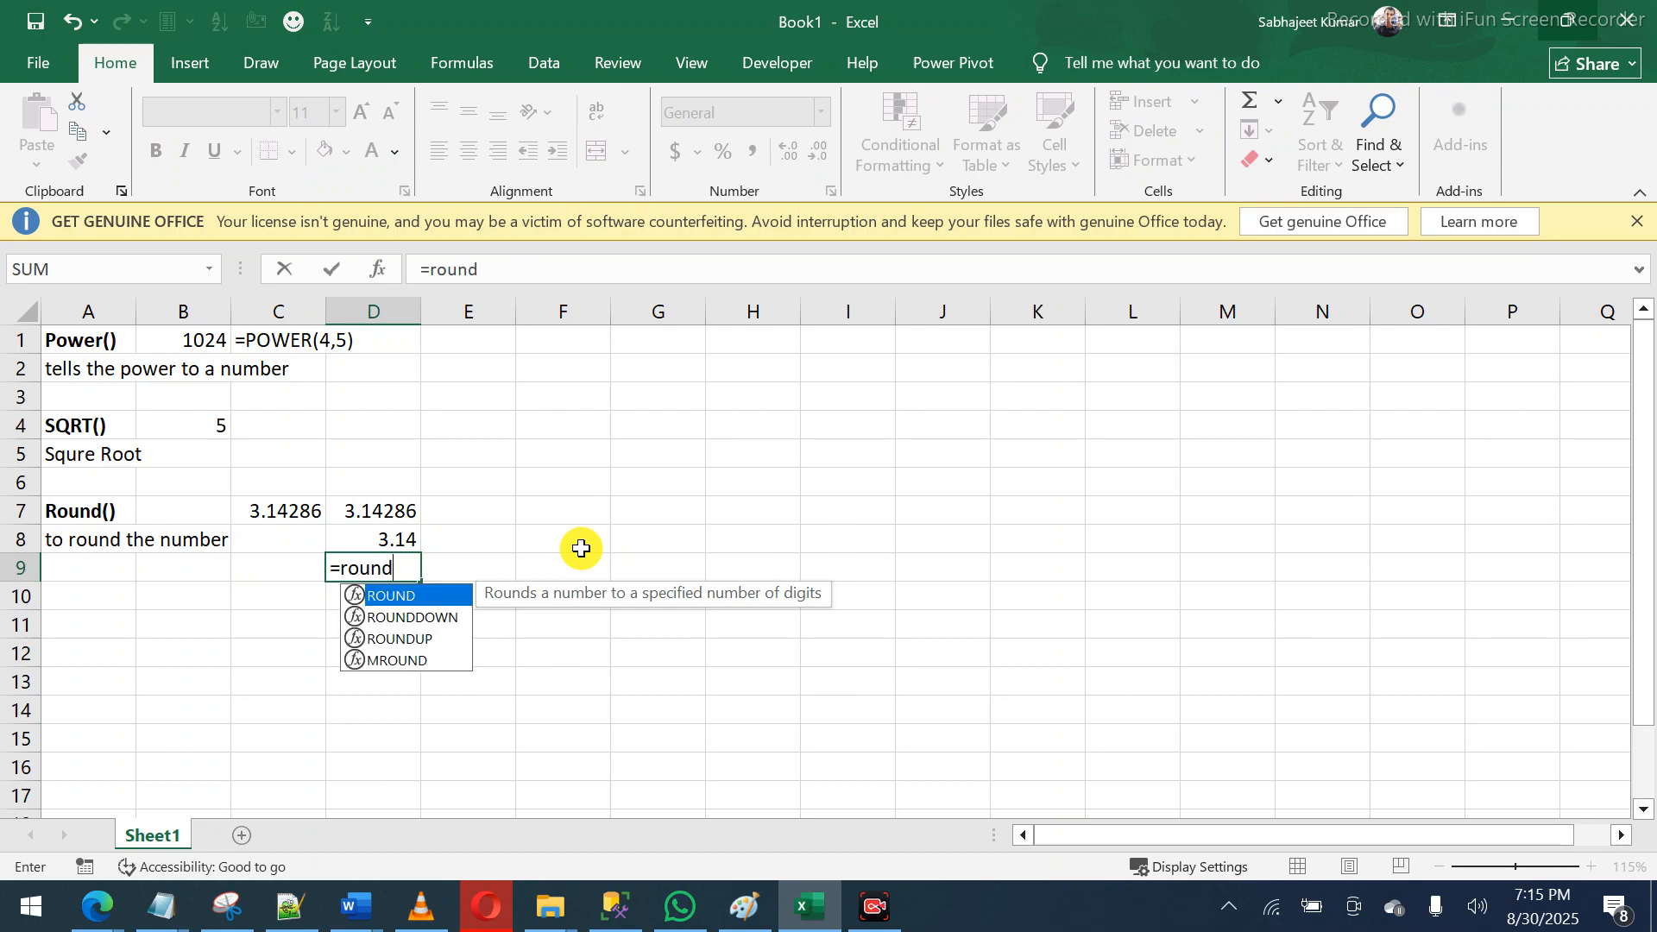
key("Tab")
type("22")
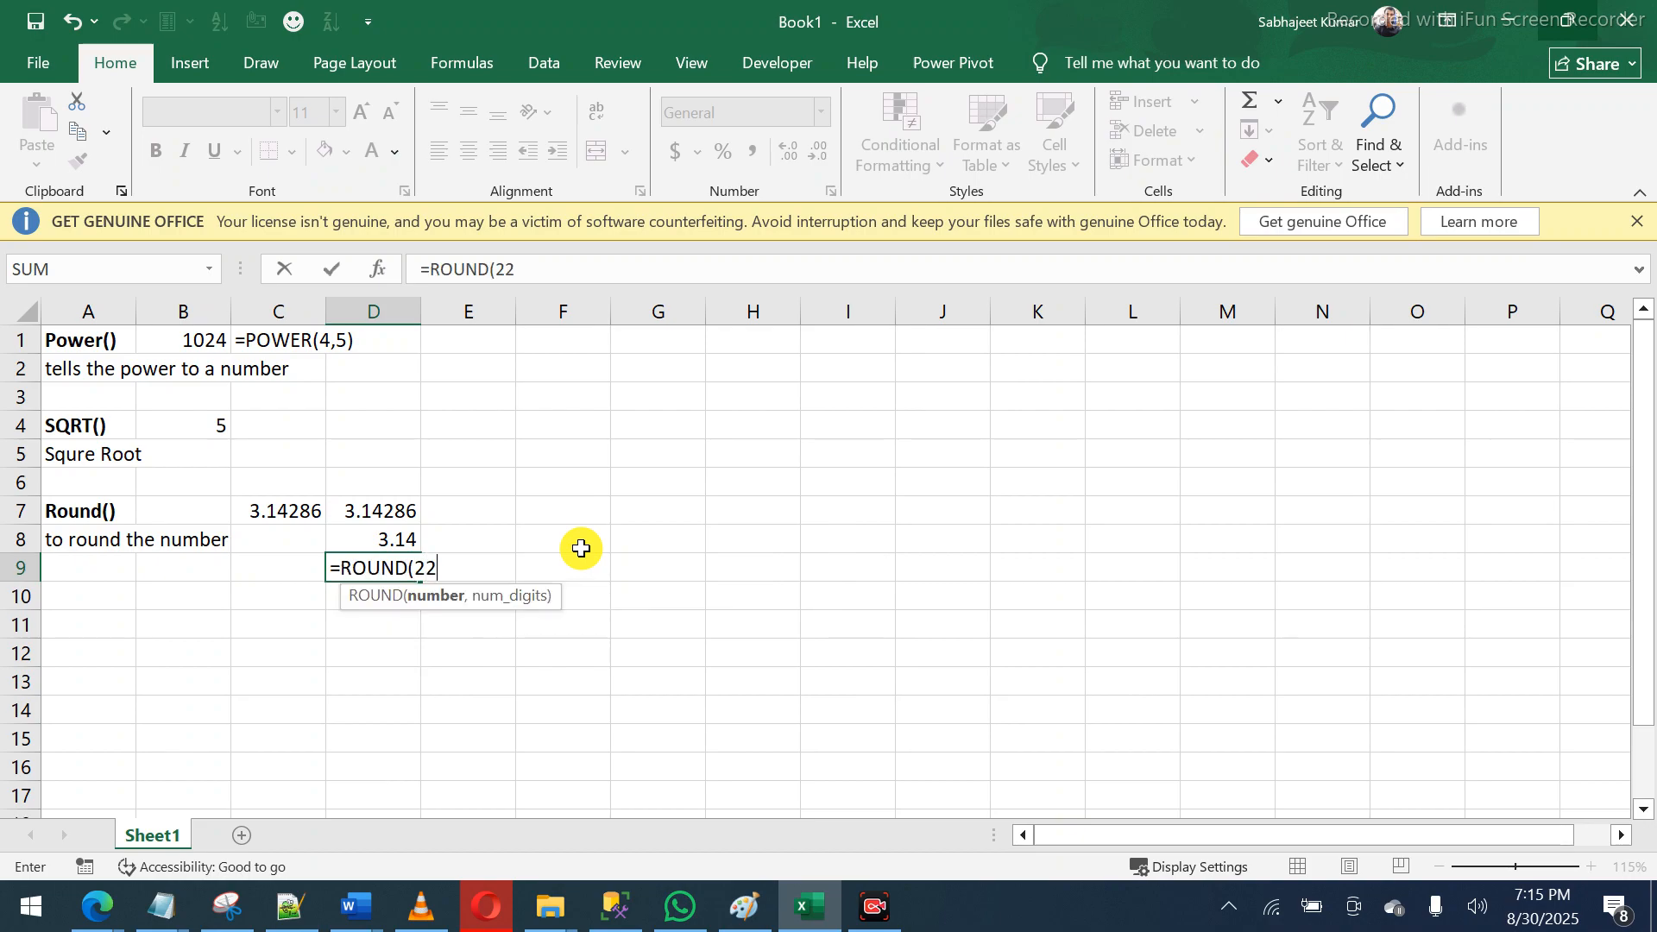
type("/7,7")
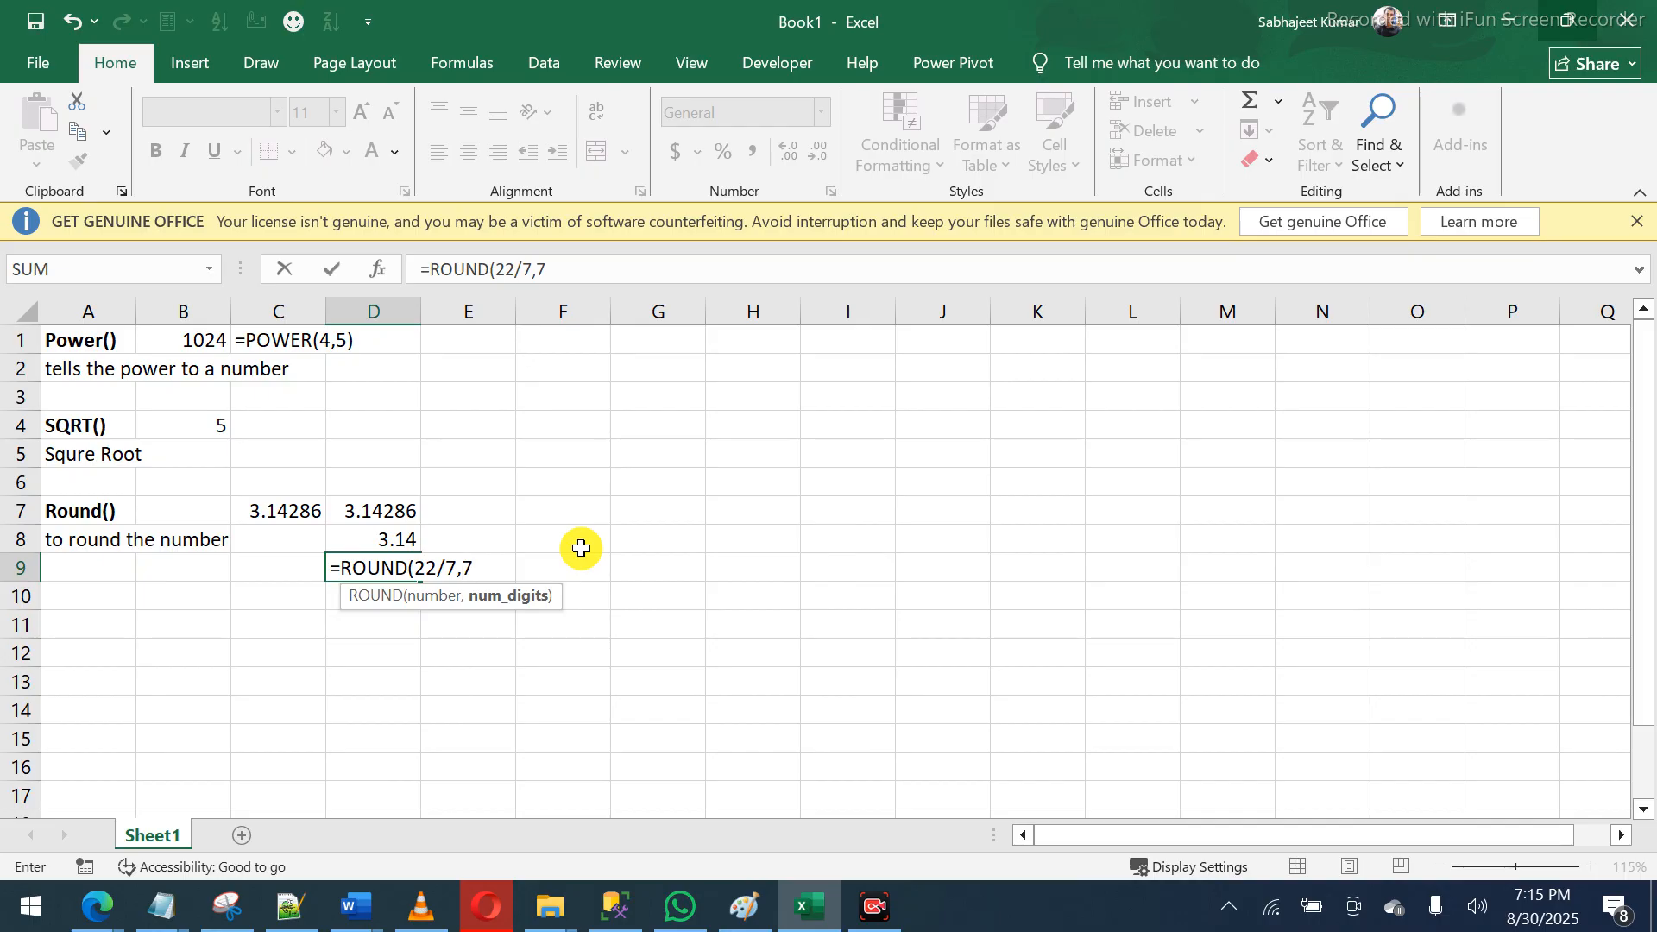
type(")")
key("Return")
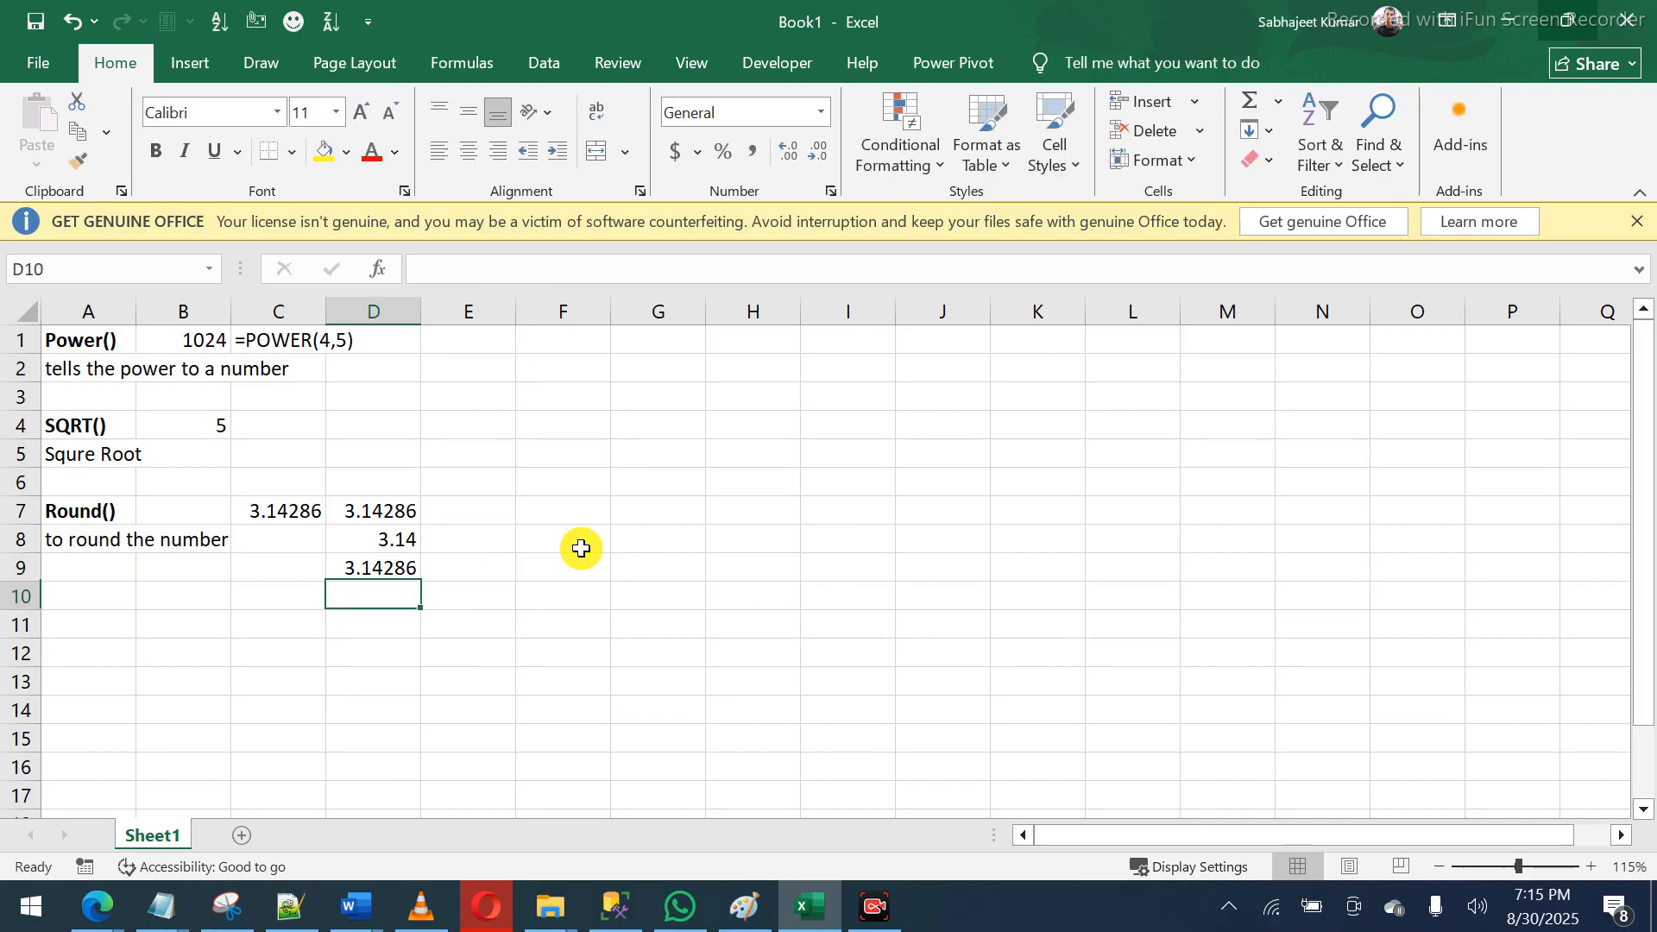
left_click(388, 568)
- Widen column D so D7 and D9 show all decimals, e.g. 3.1428571
left_click_drag(422, 313, 517, 310)
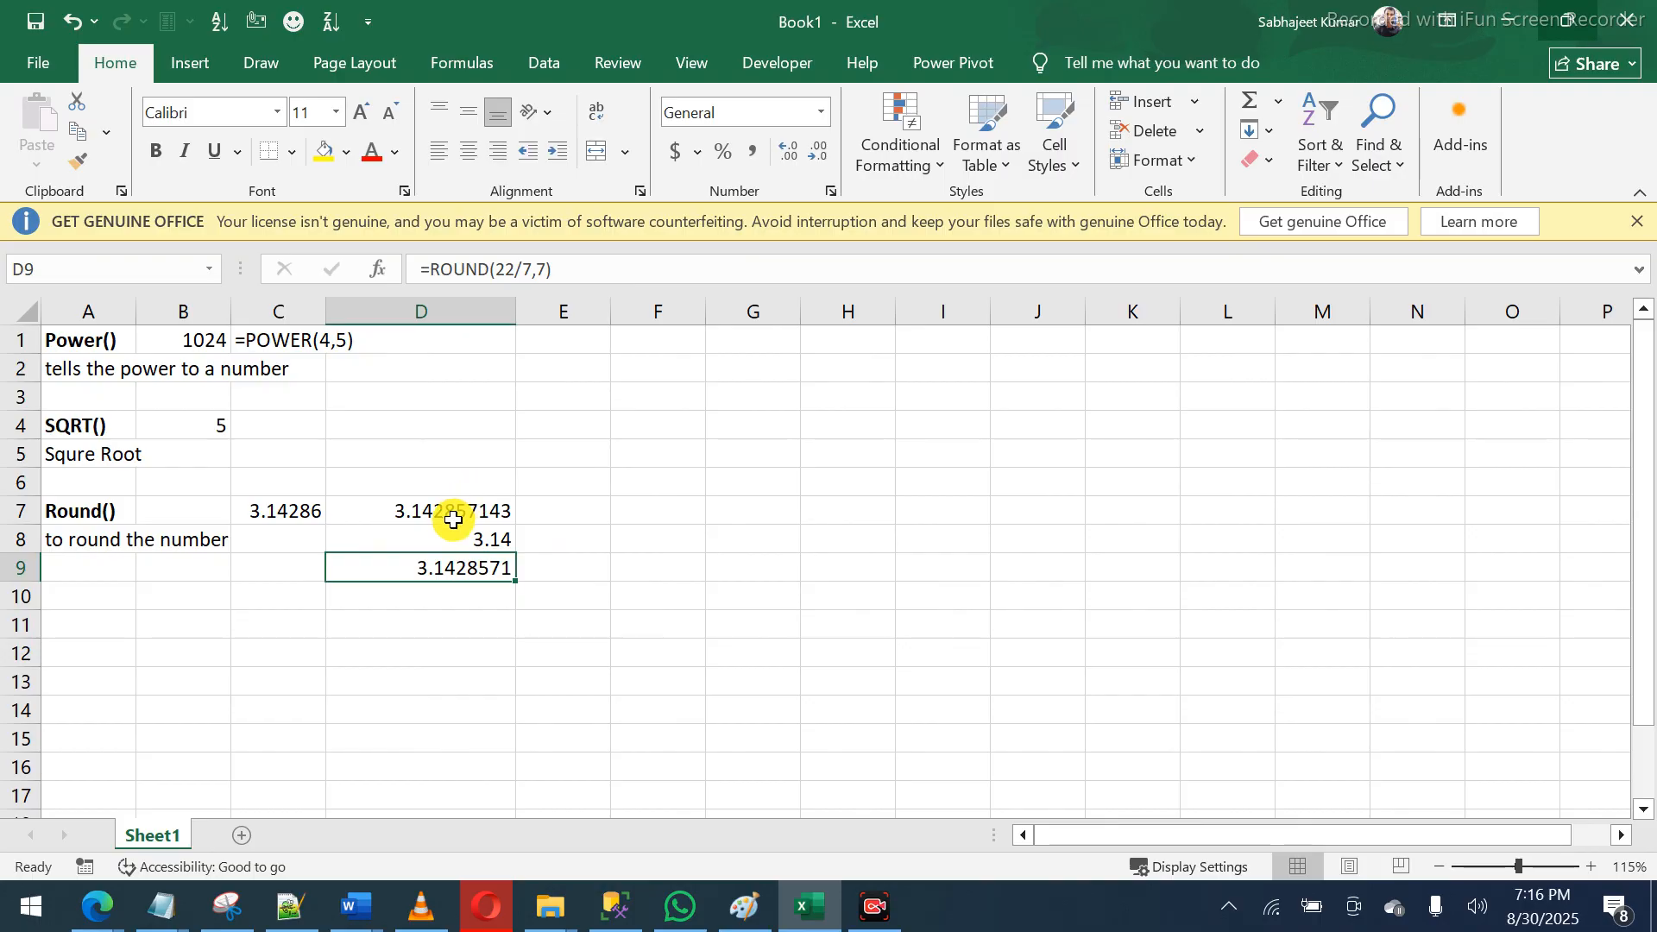
left_click(449, 522)
left_click(436, 577)
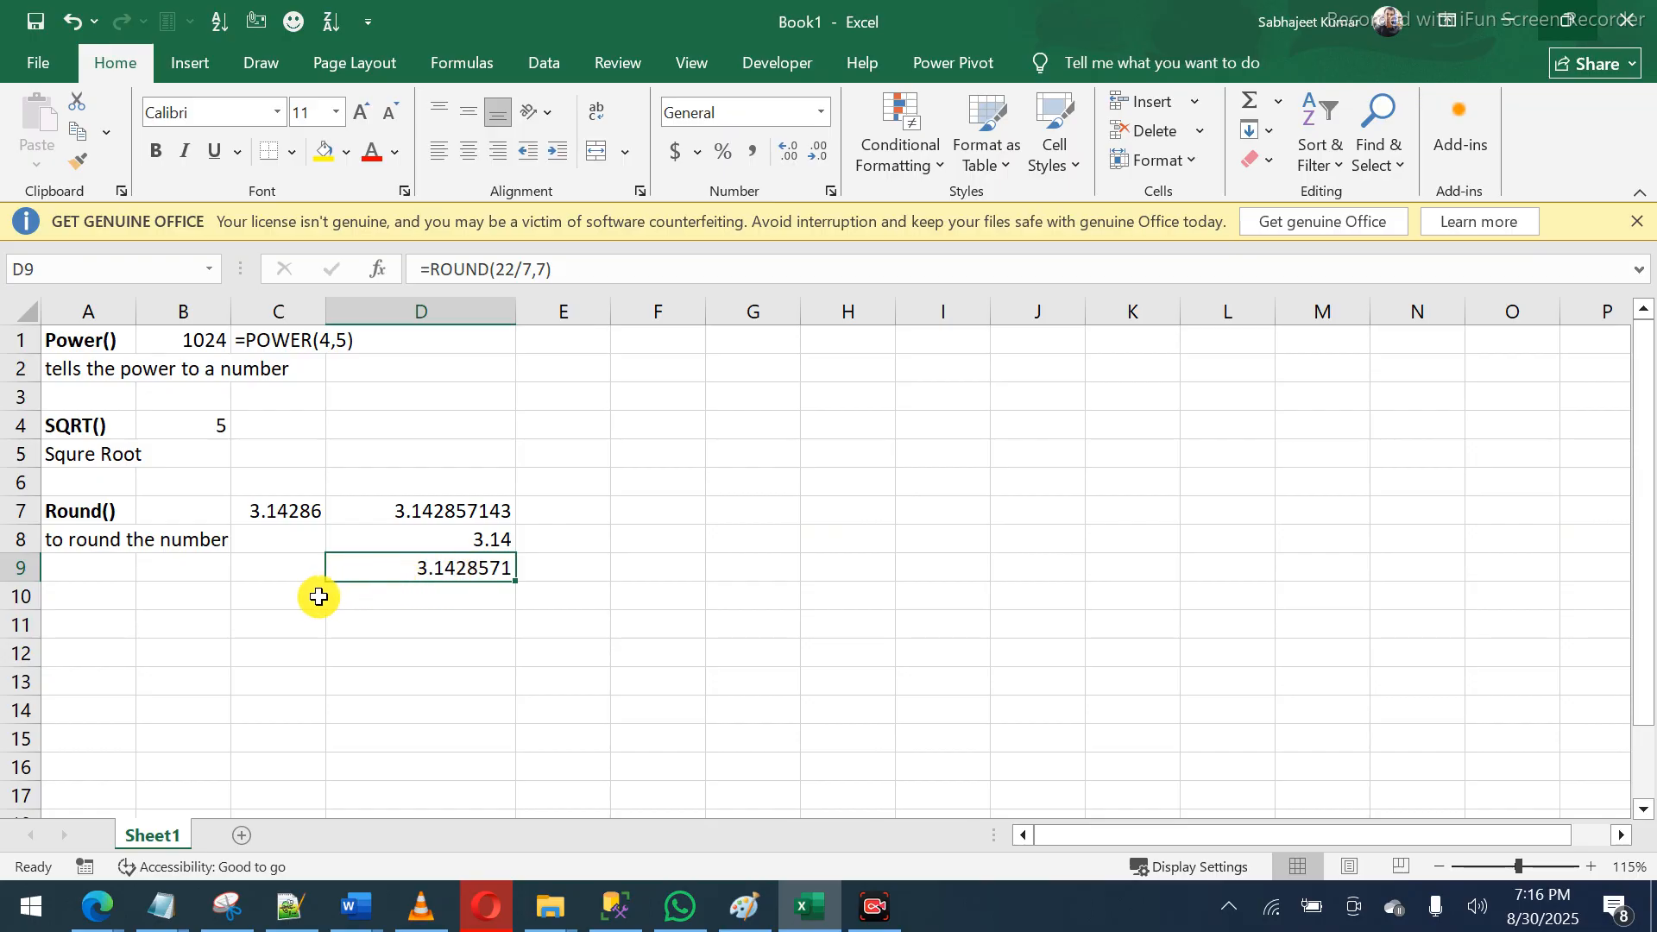
left_click(314, 600)
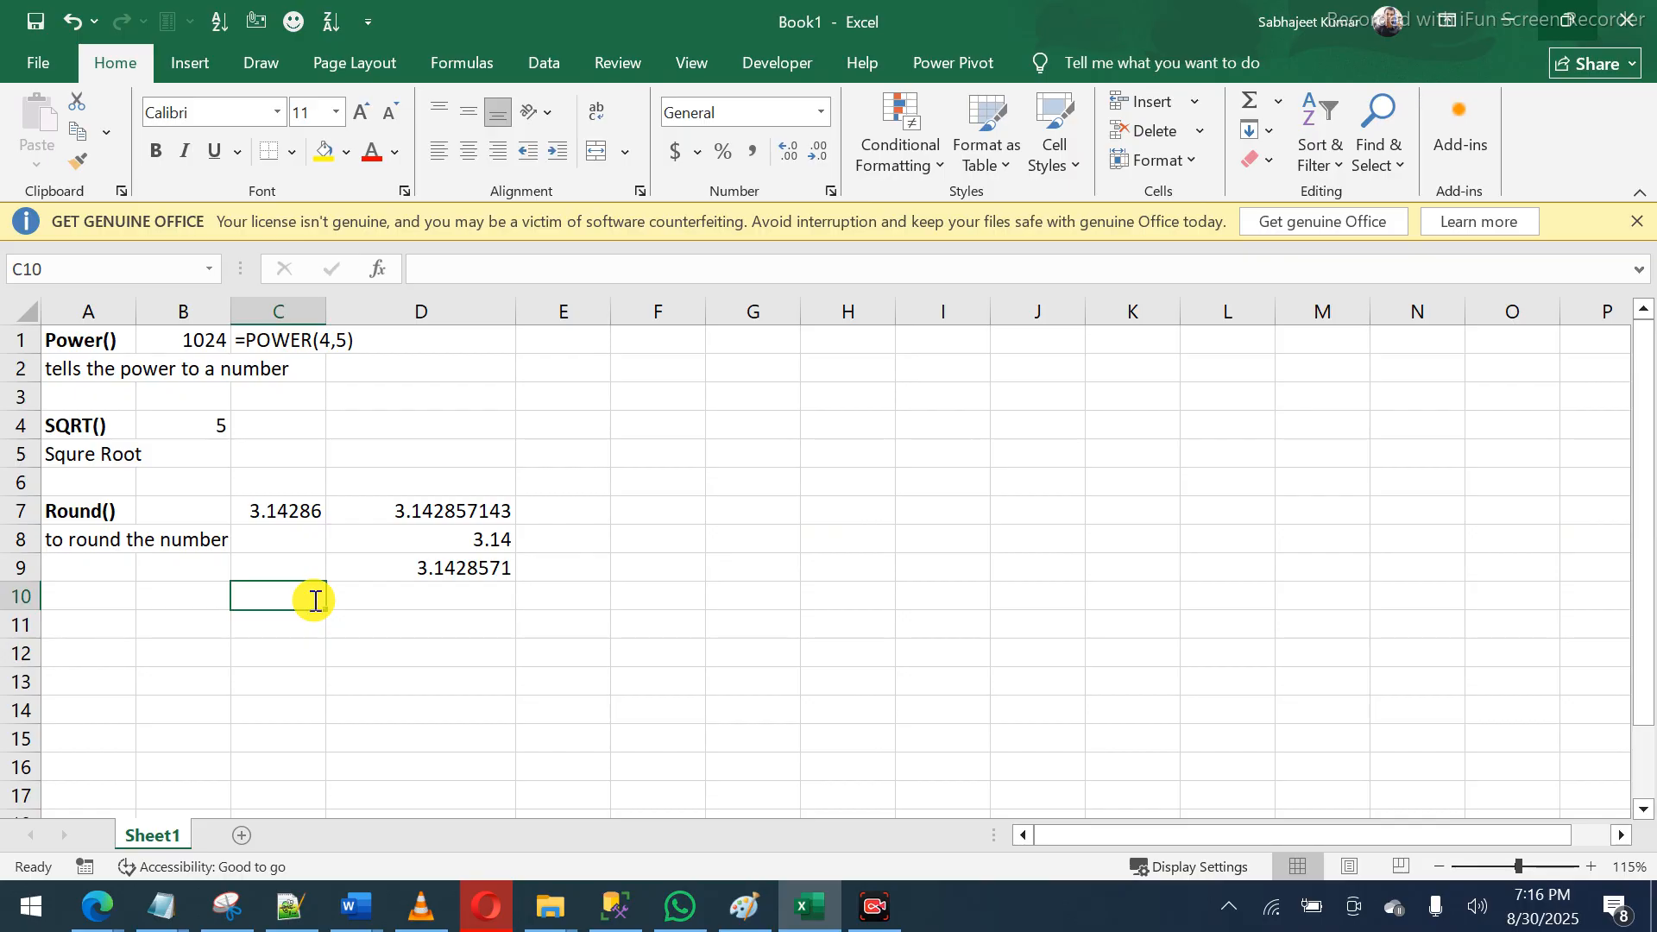
- Enter the test value 9.9999999 in C10
type("9.9999999")
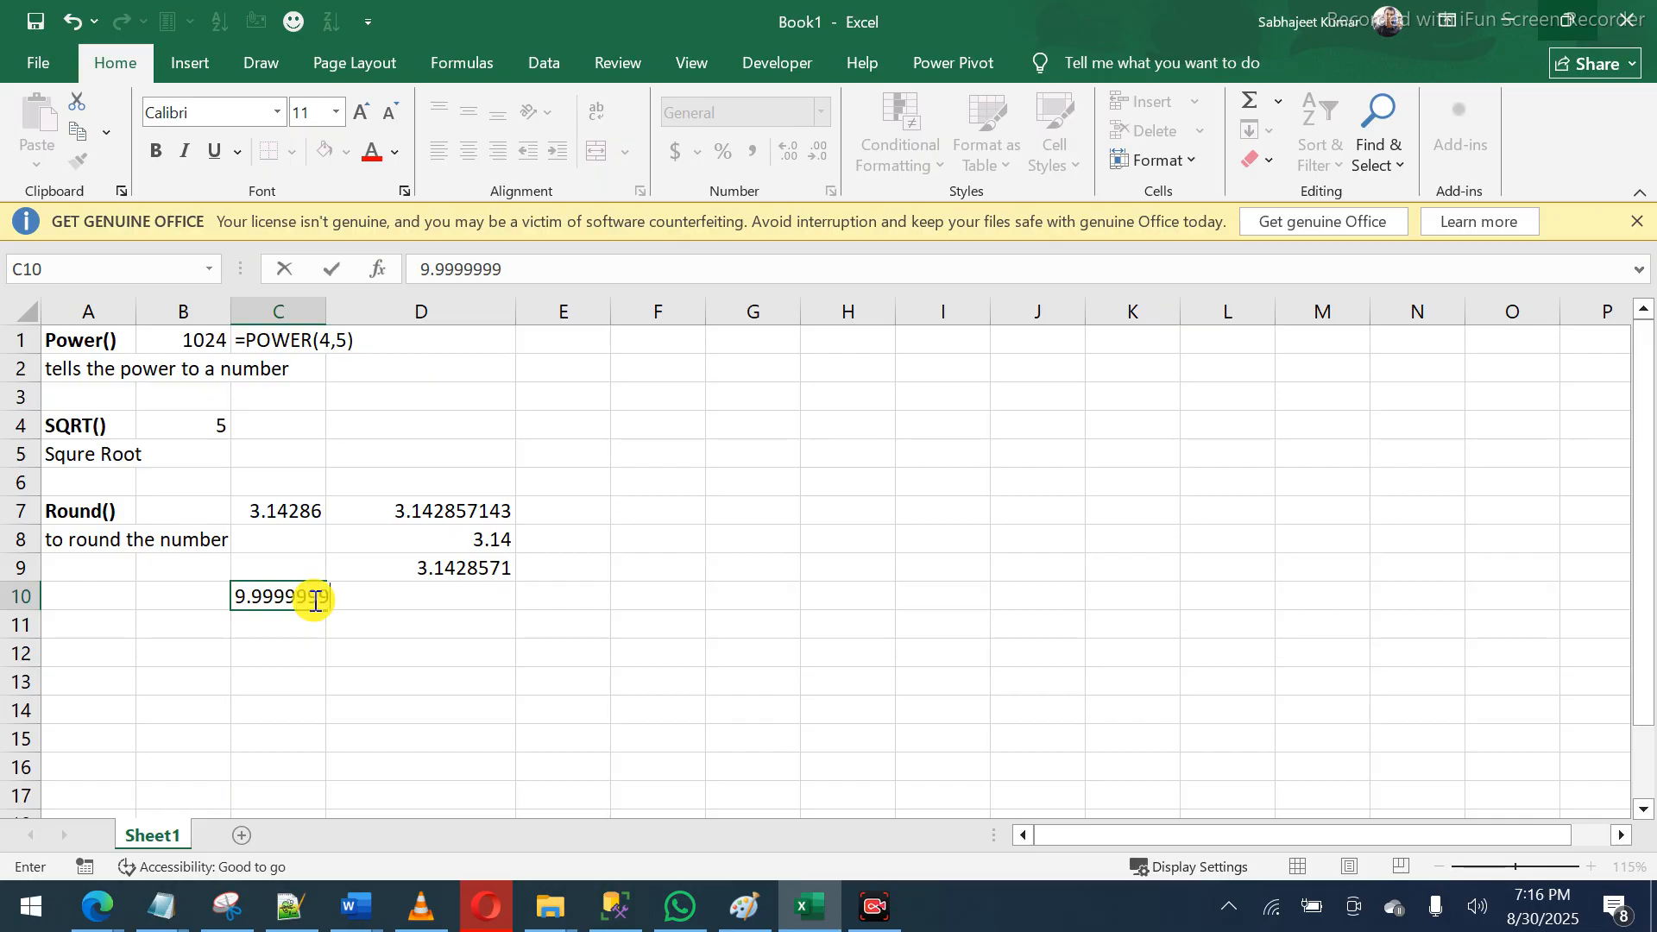
key("Return")
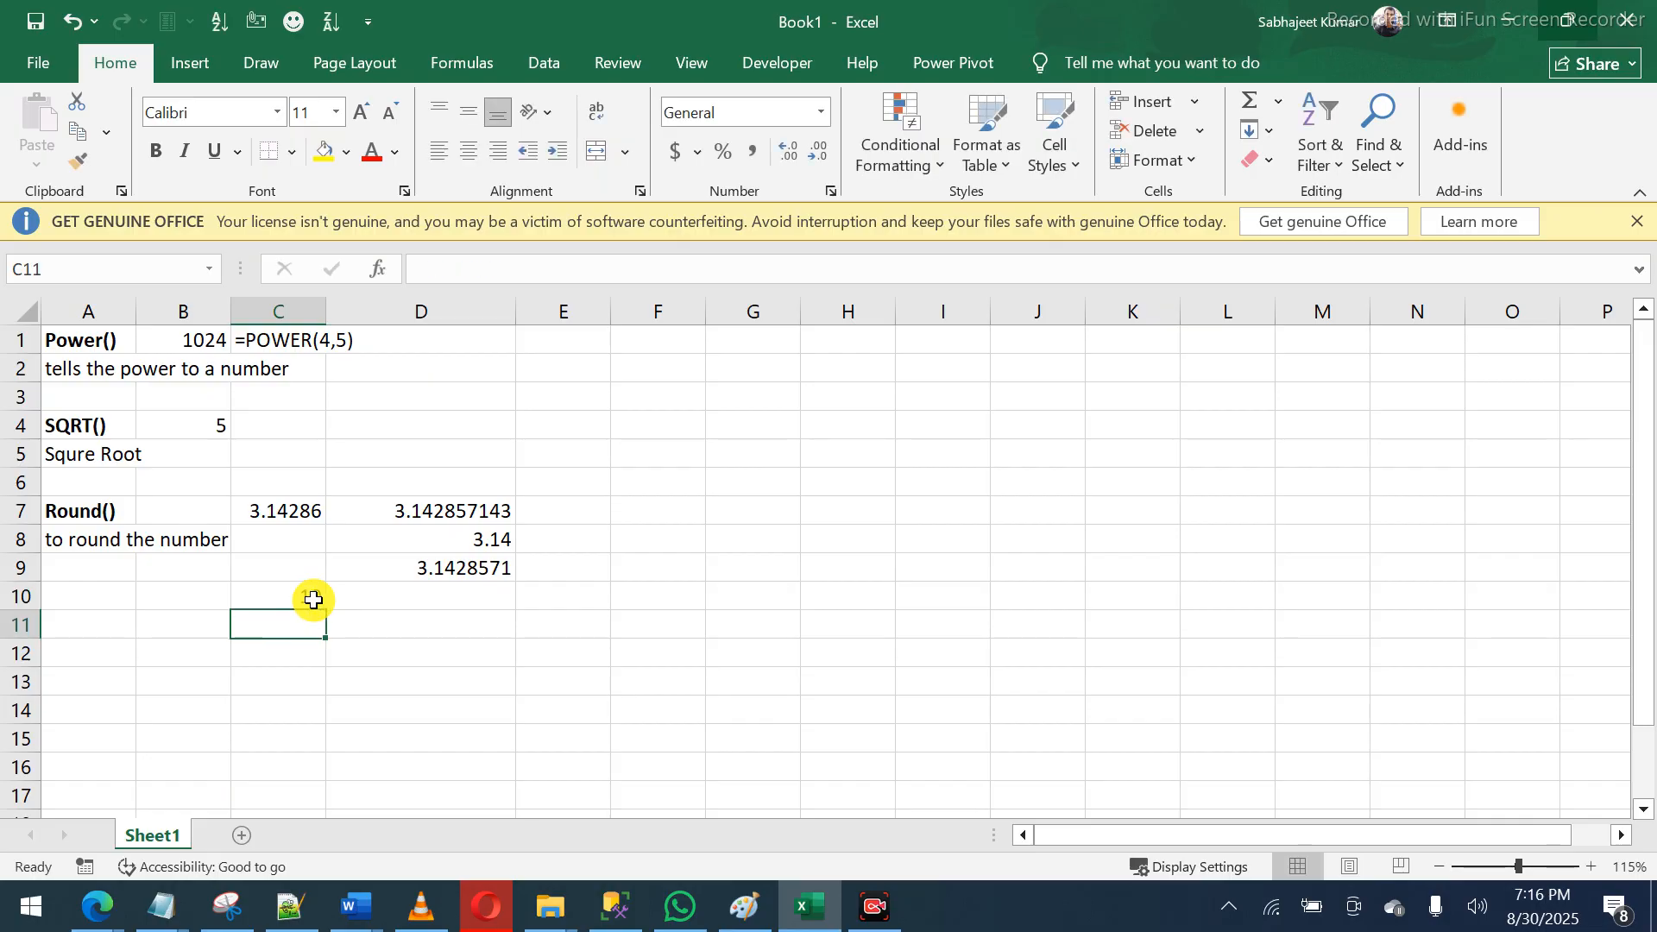
left_click(259, 600)
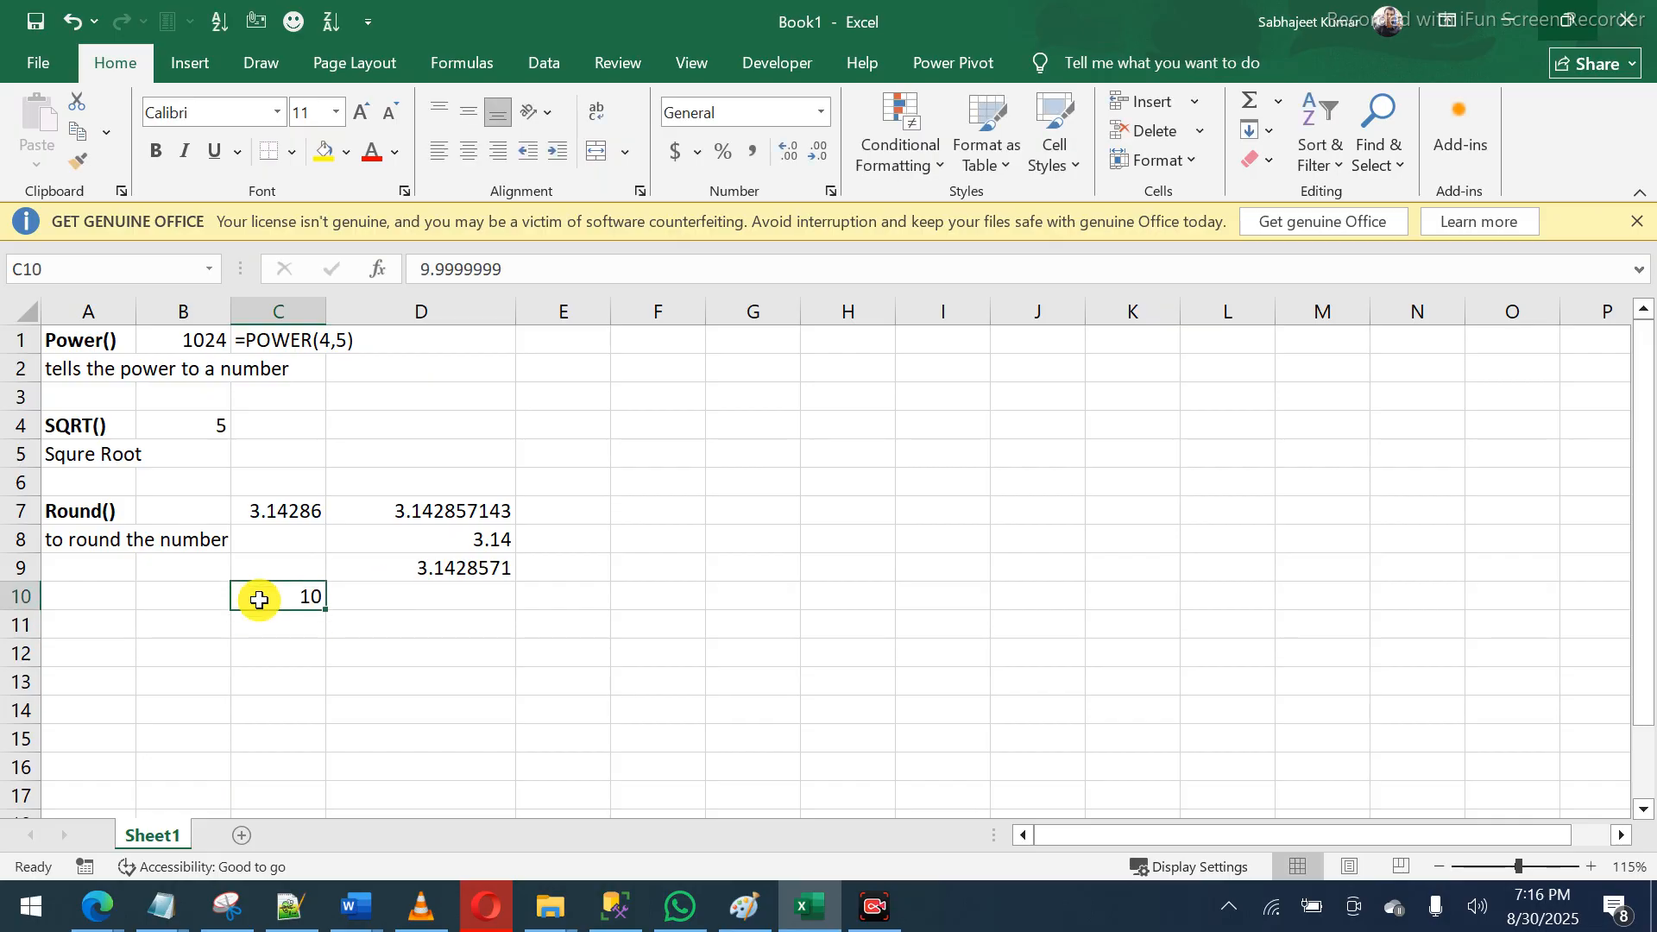
left_click(519, 270)
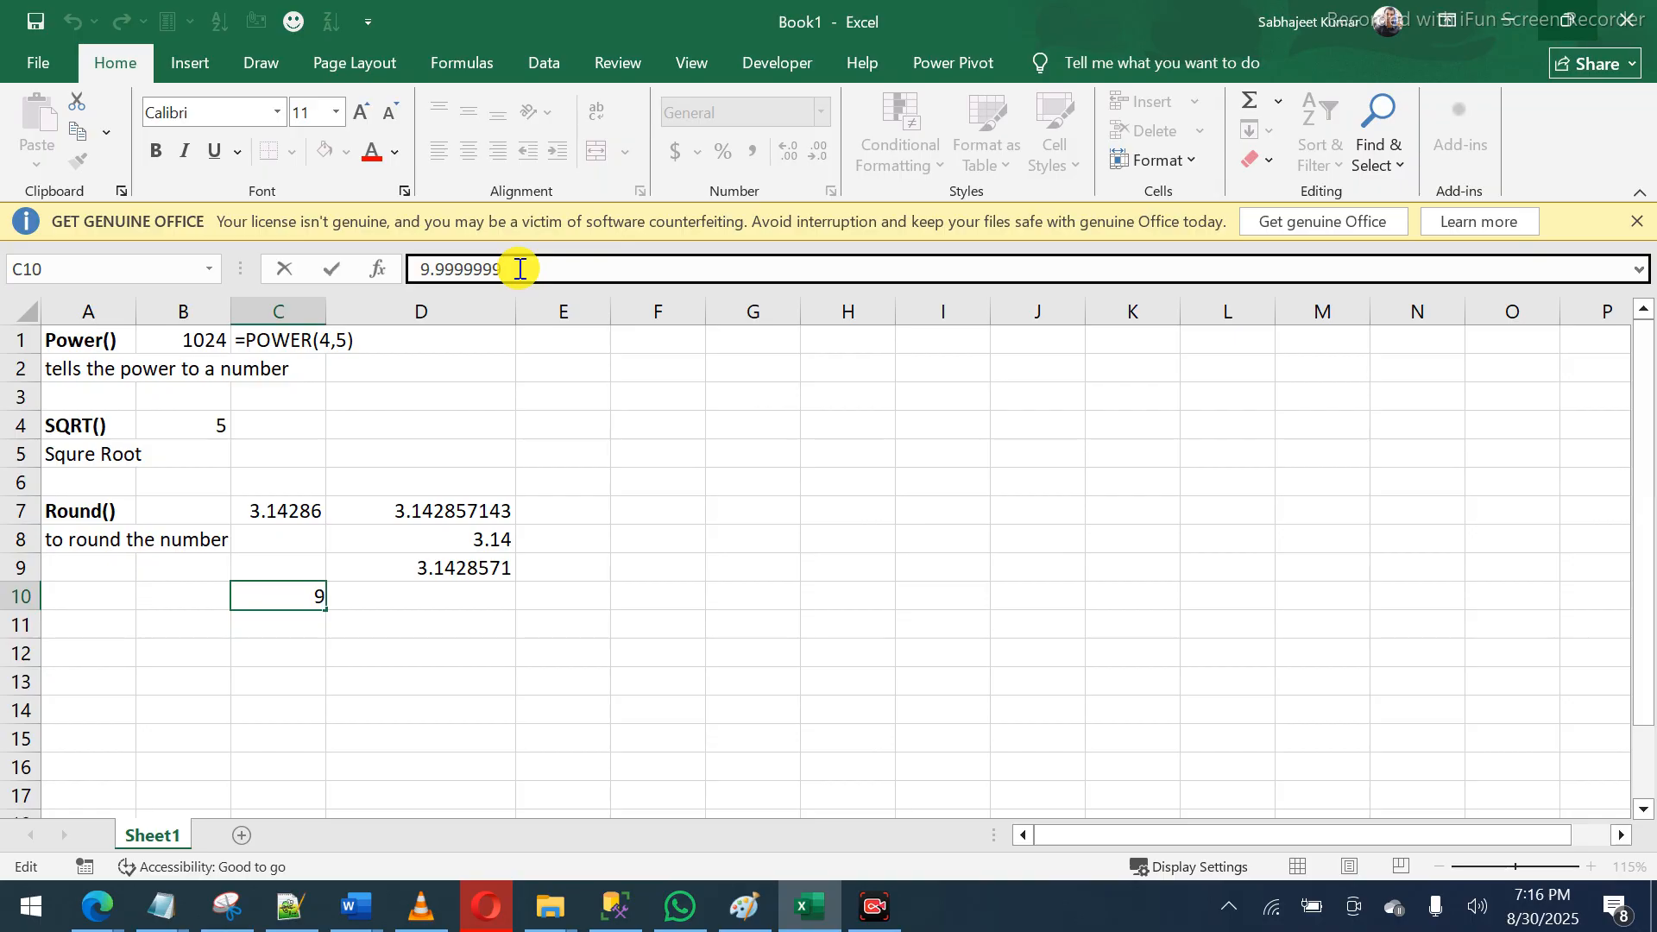
key("Tab")
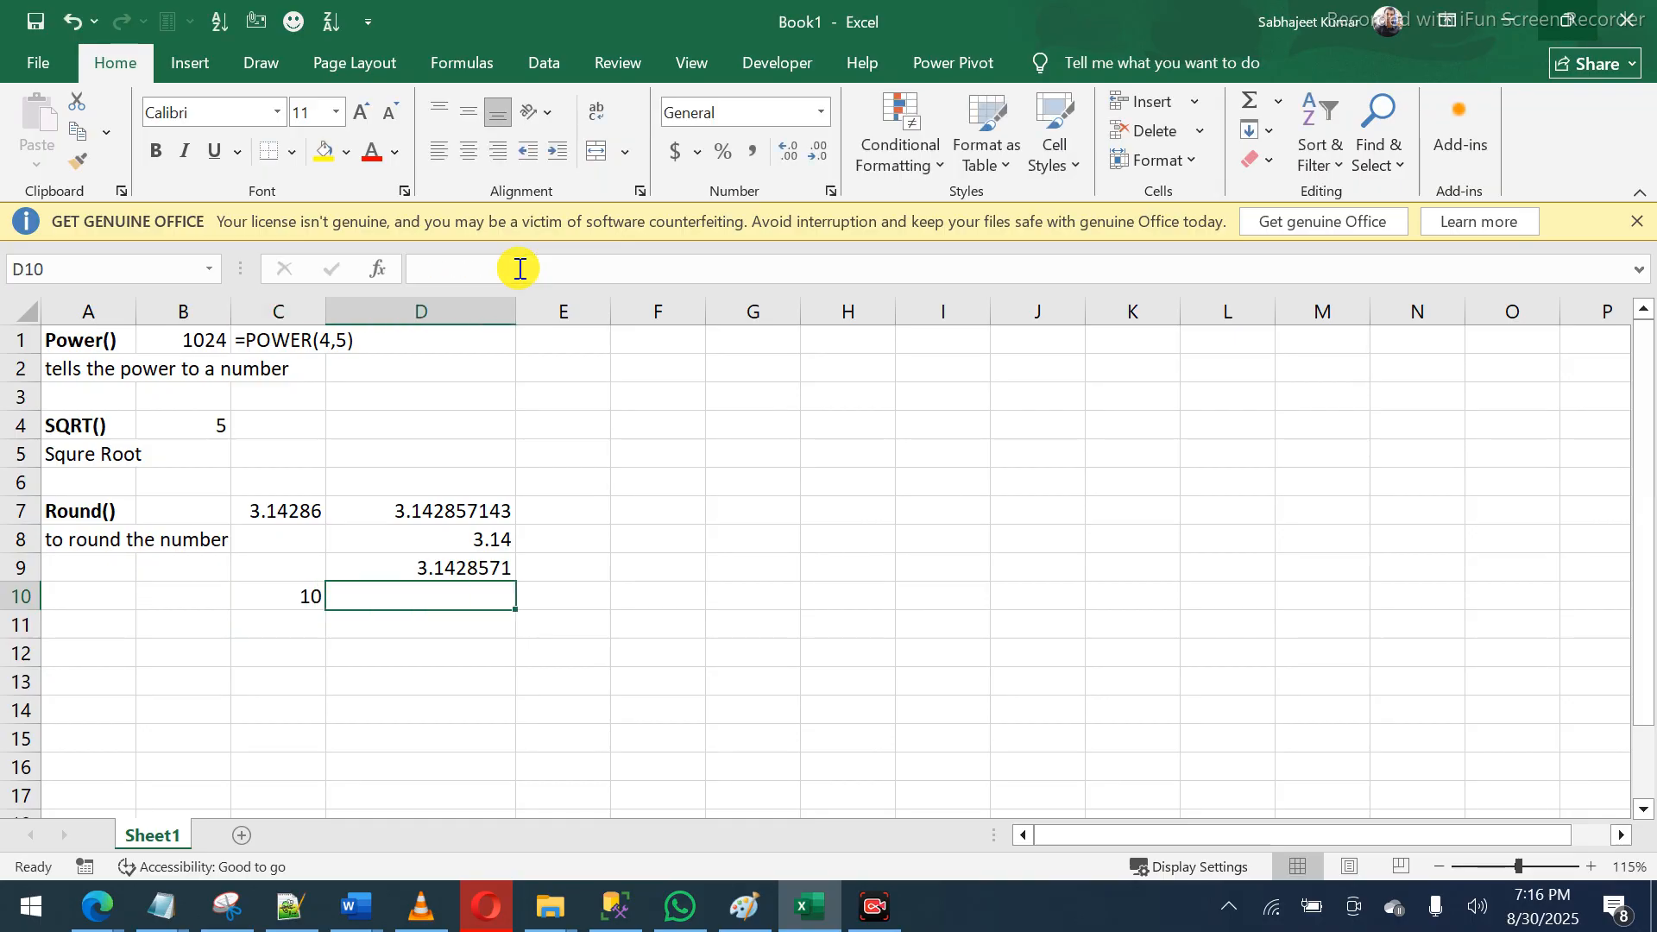
key("Left")
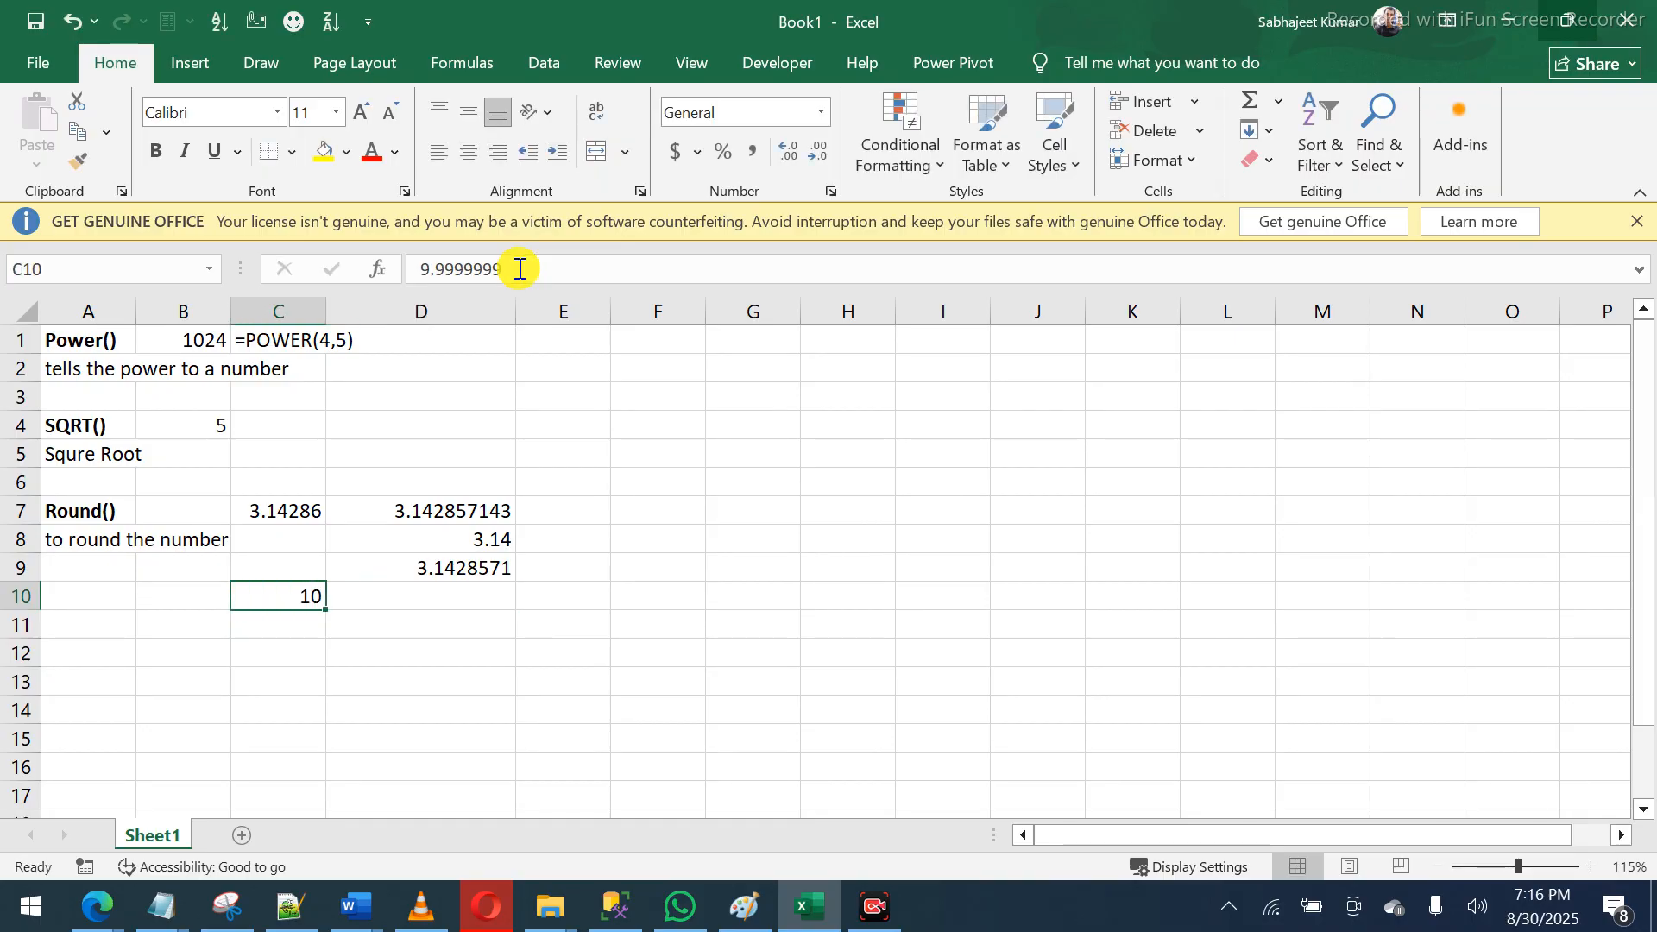
key("Right")
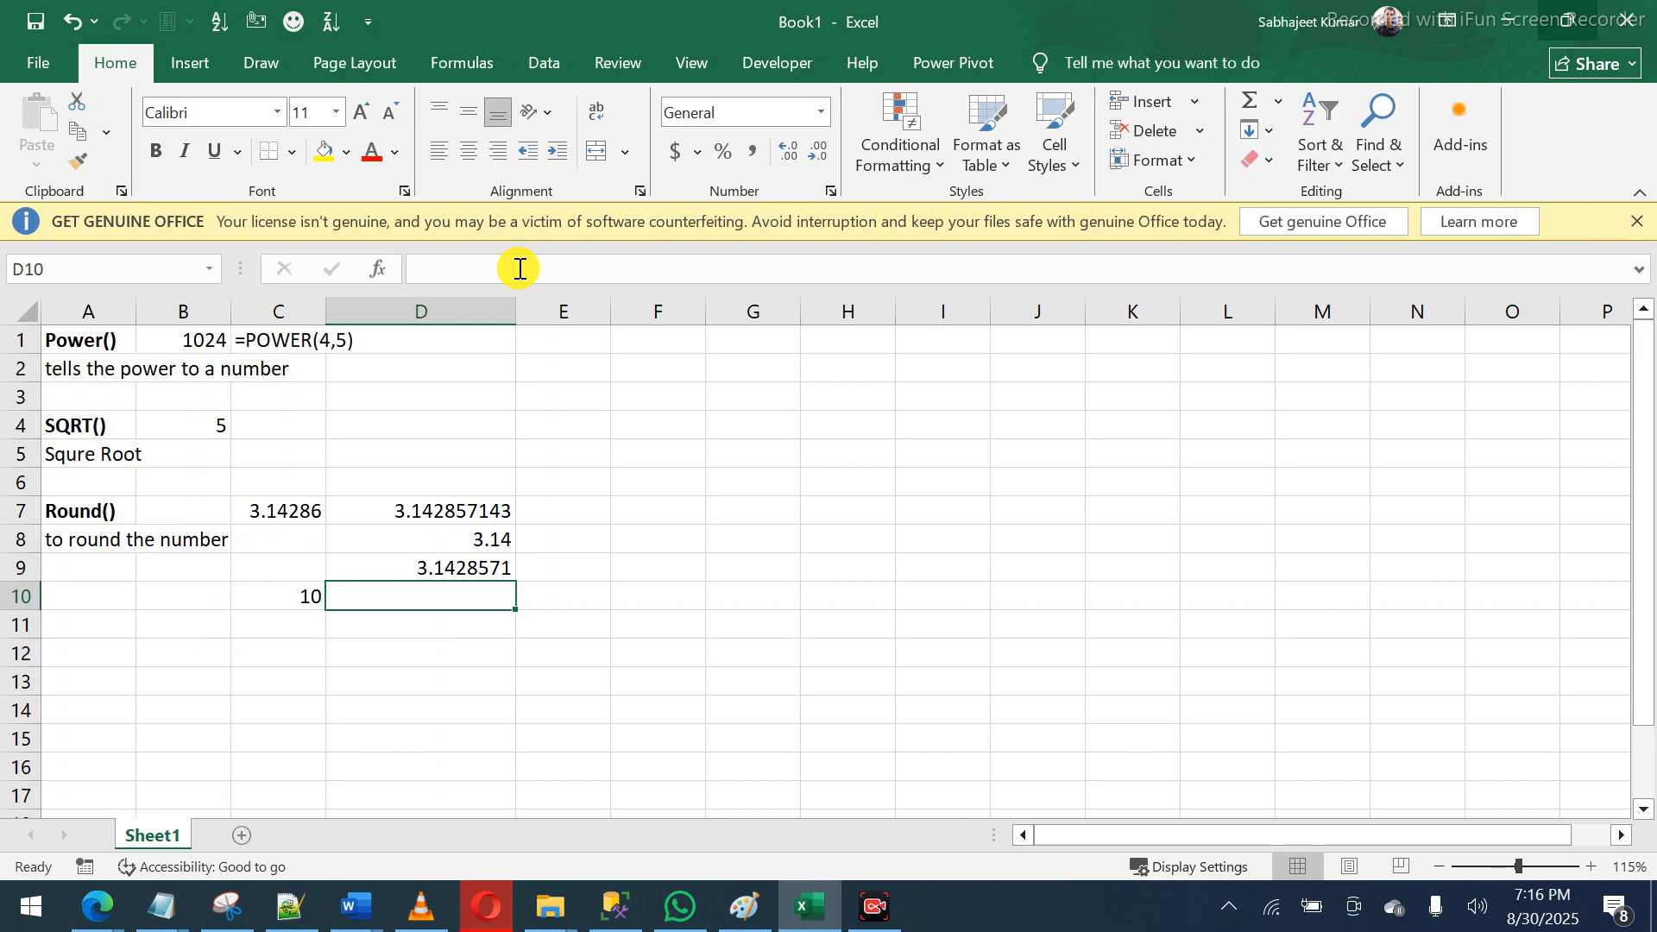
- Enter =ROUND(C10,2) in D10, returning 10
type("=round")
key("Tab")
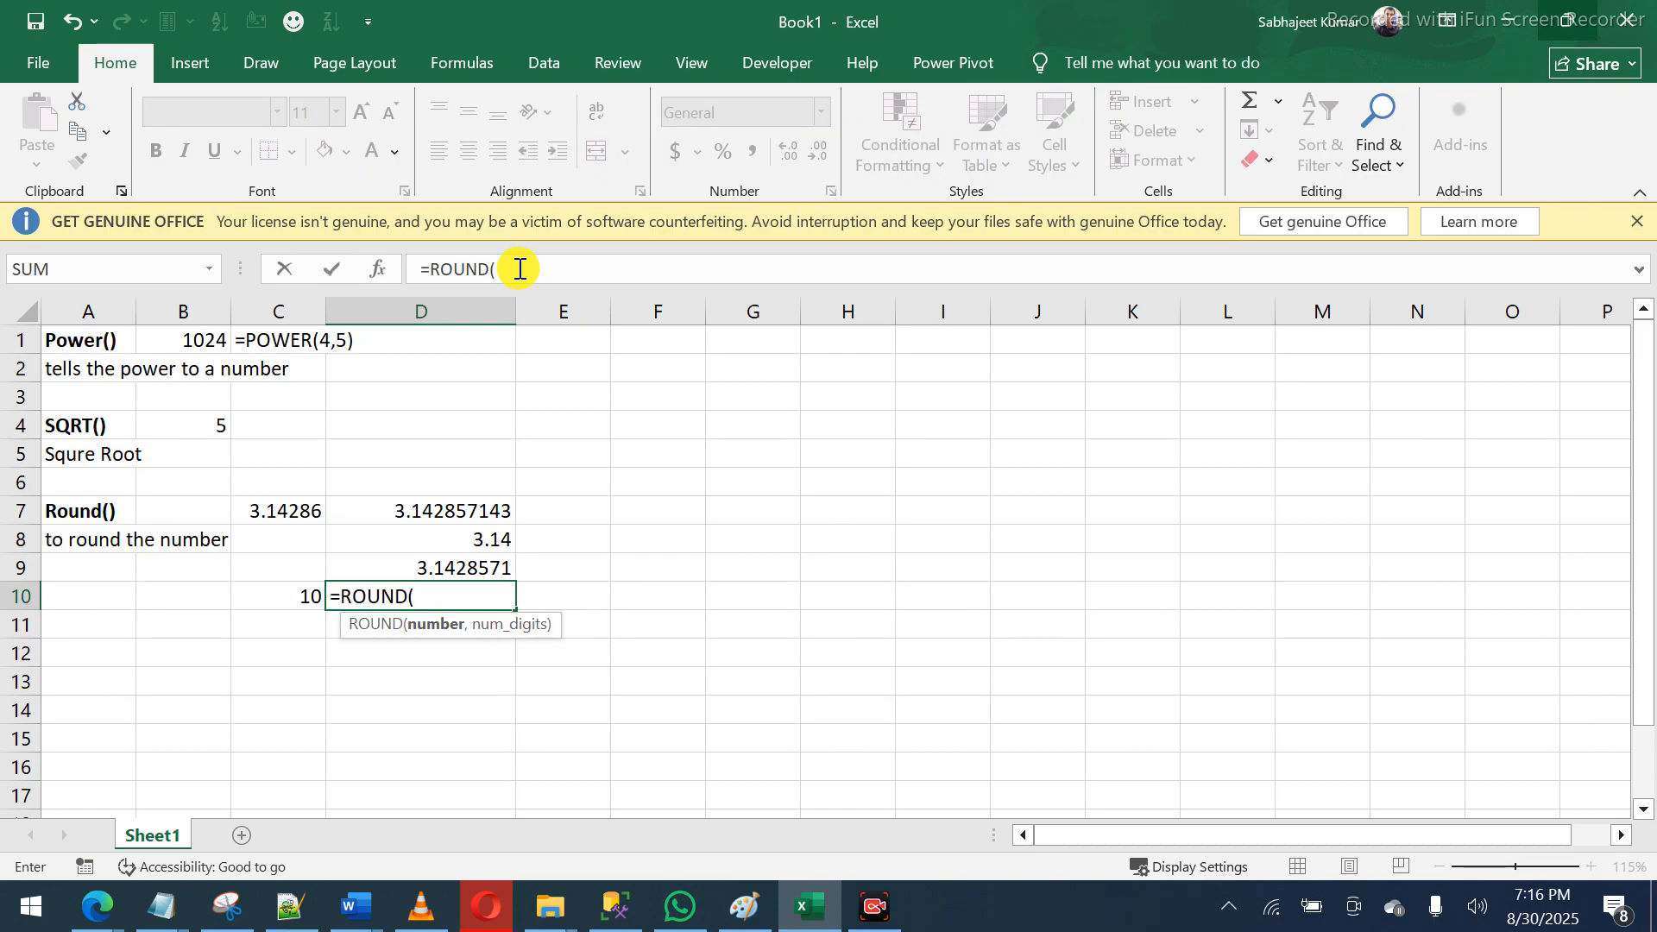
left_click(274, 592)
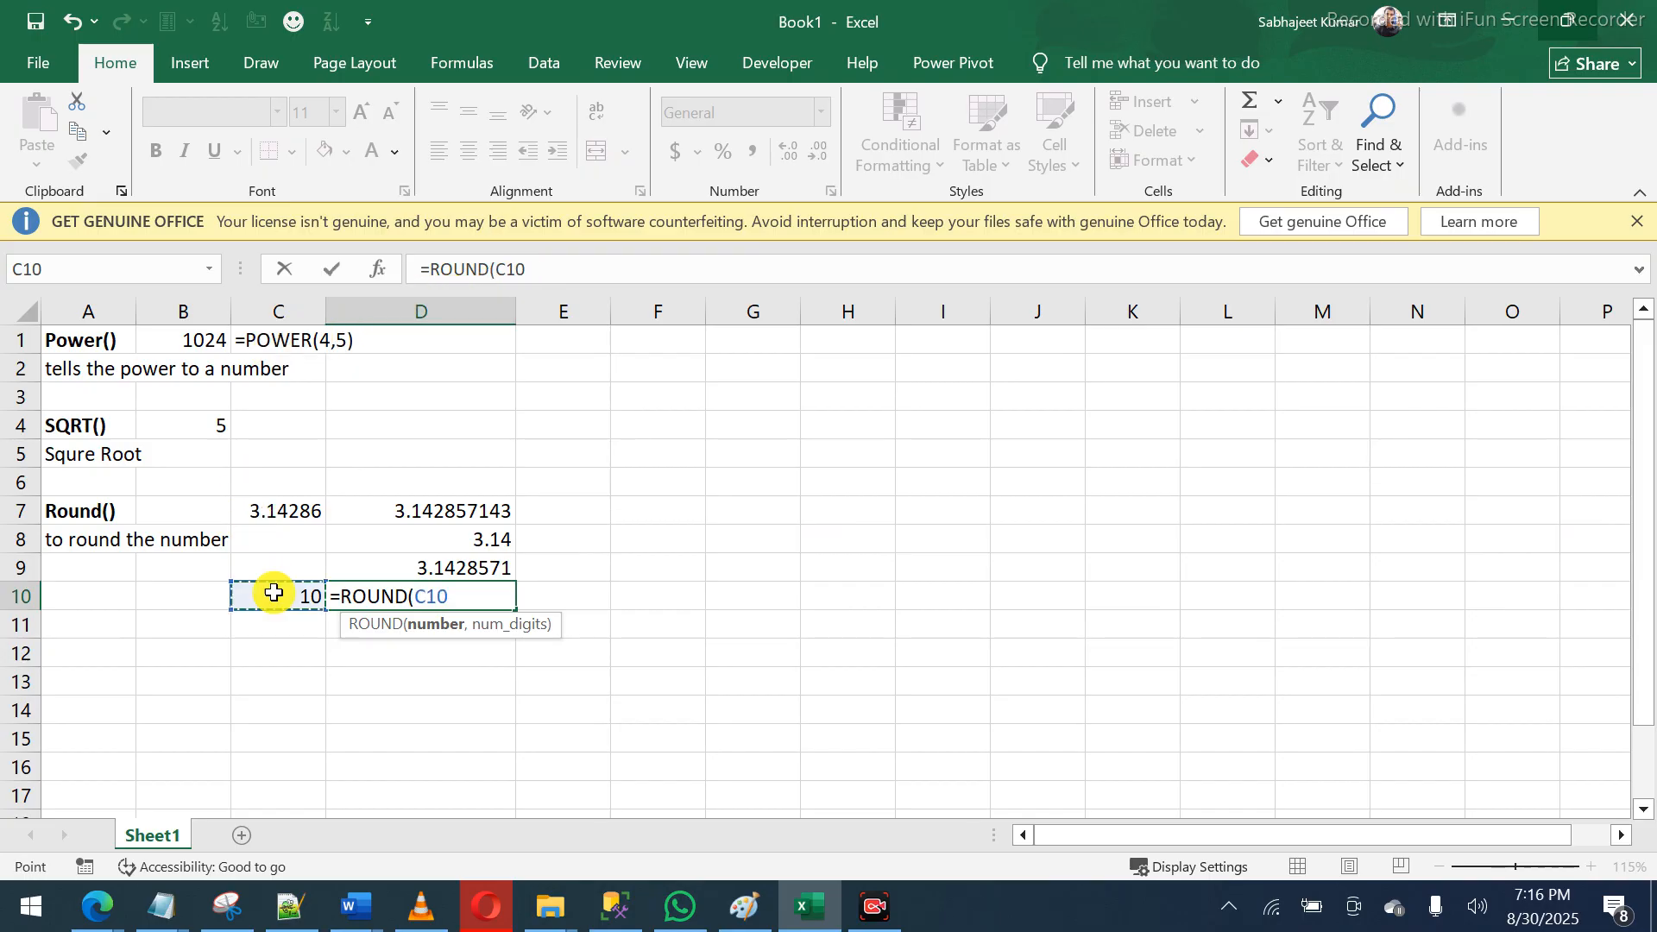
type(",")
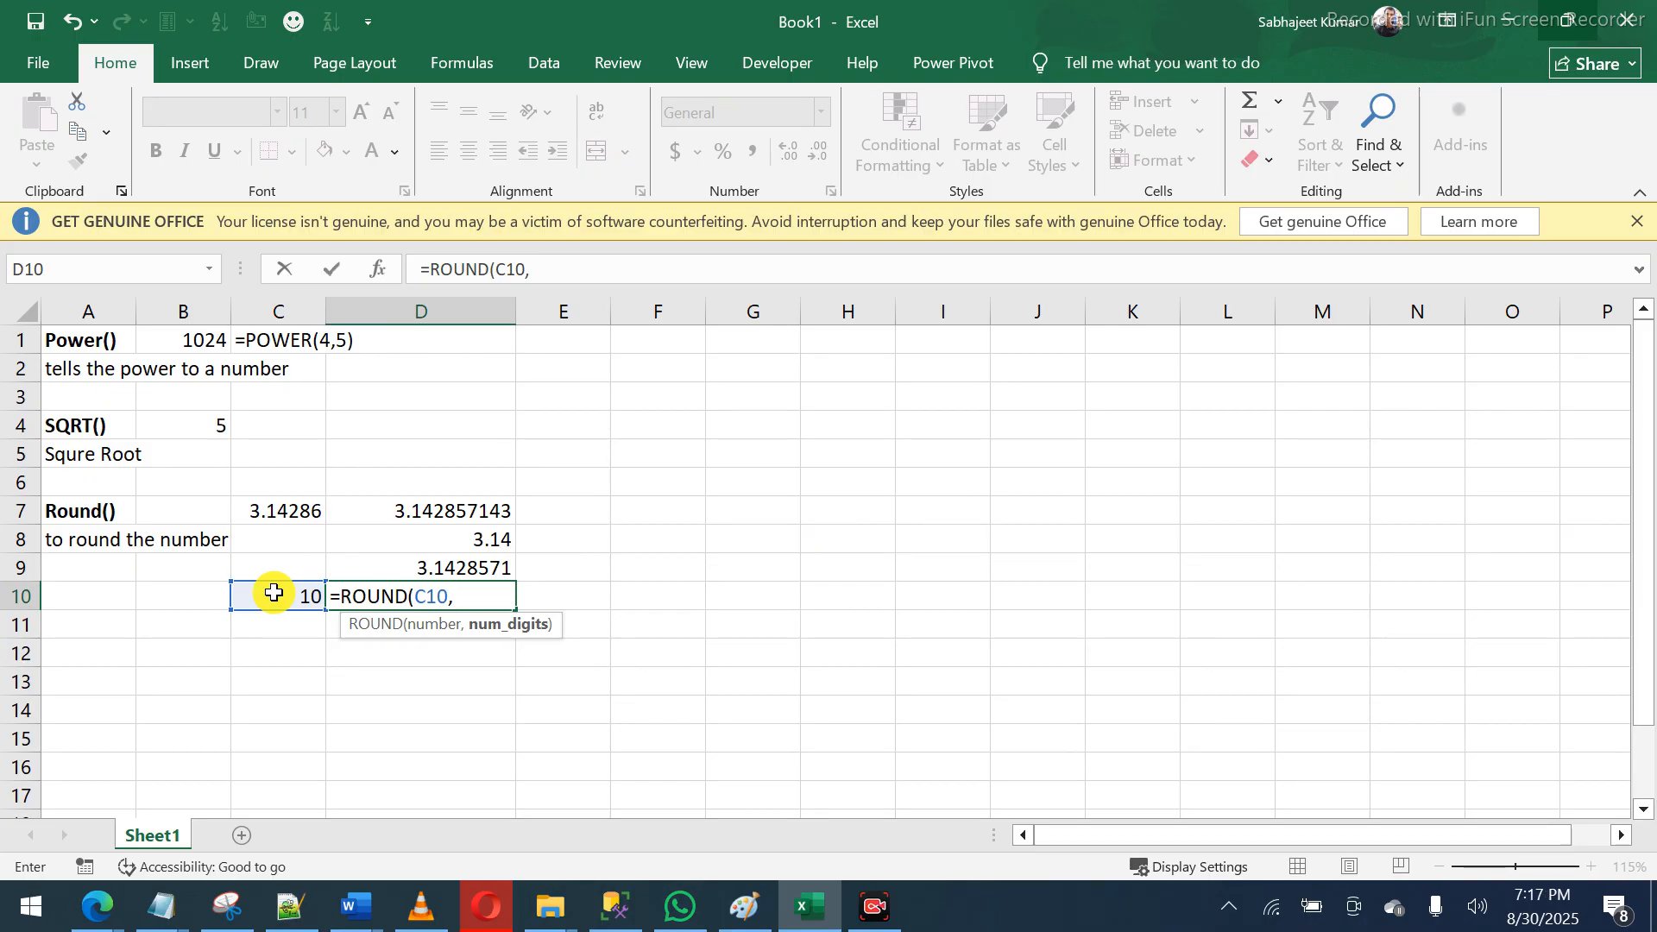
type("2)")
key("Return")
key("Up")
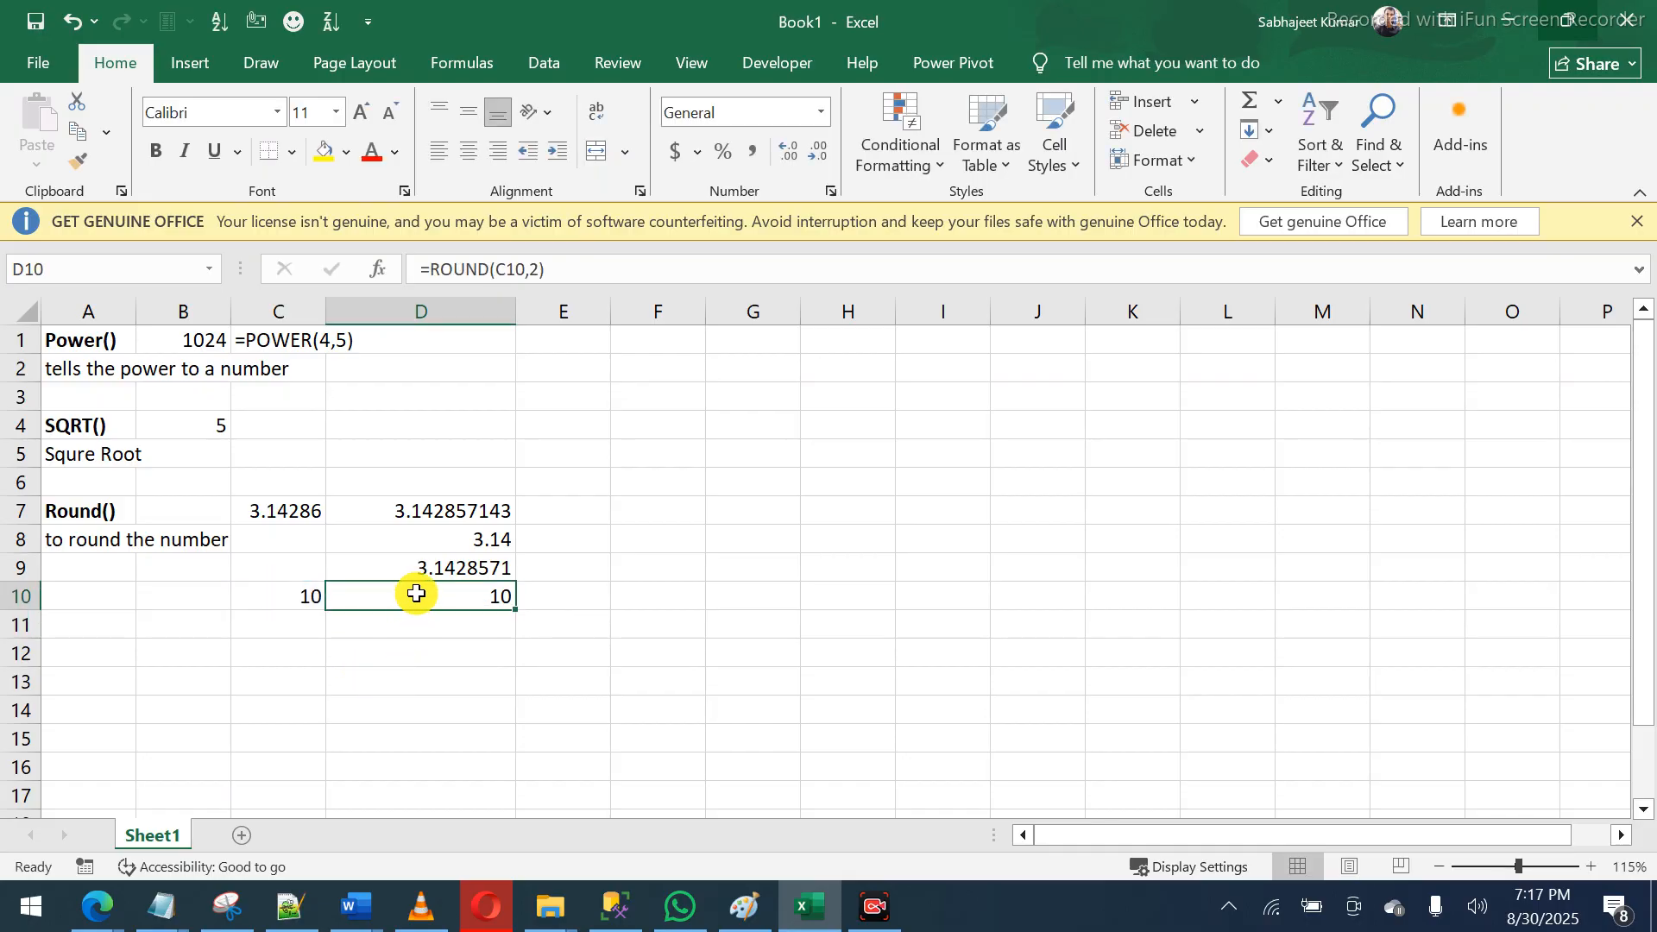
left_click(292, 604)
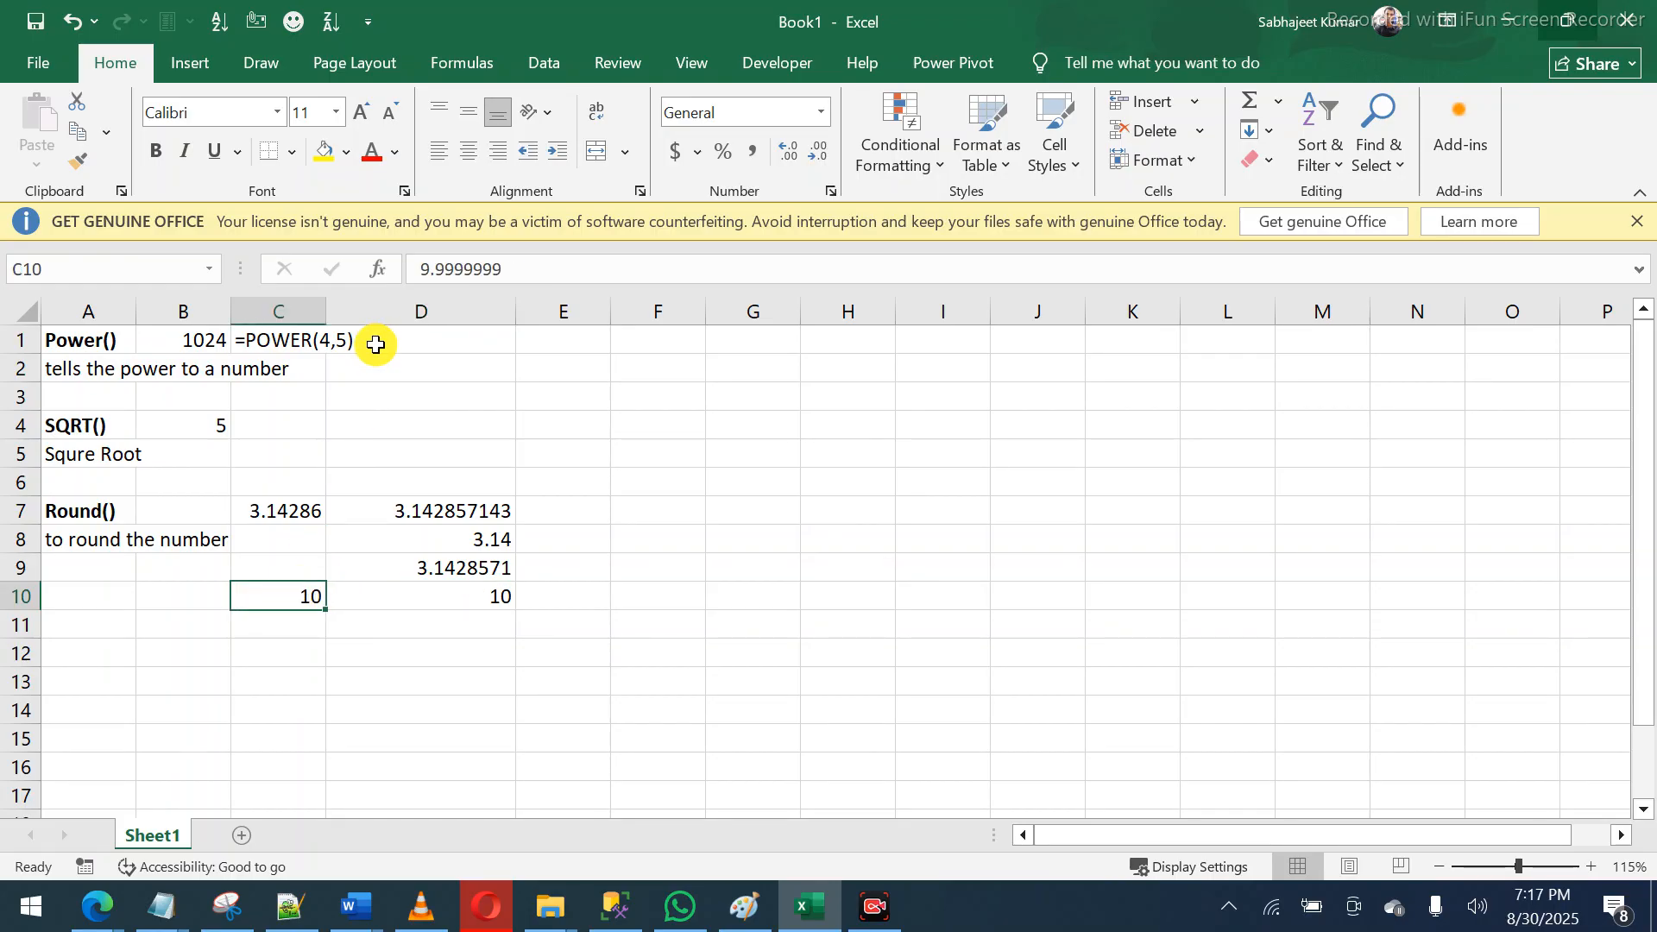
- Commit the C10 edit and enter 5.867 in C11
mouse_move(417, 264)
left_mouse_down()
mouse_move(462, 269)
mouse_move(431, 265)
left_mouse_up()
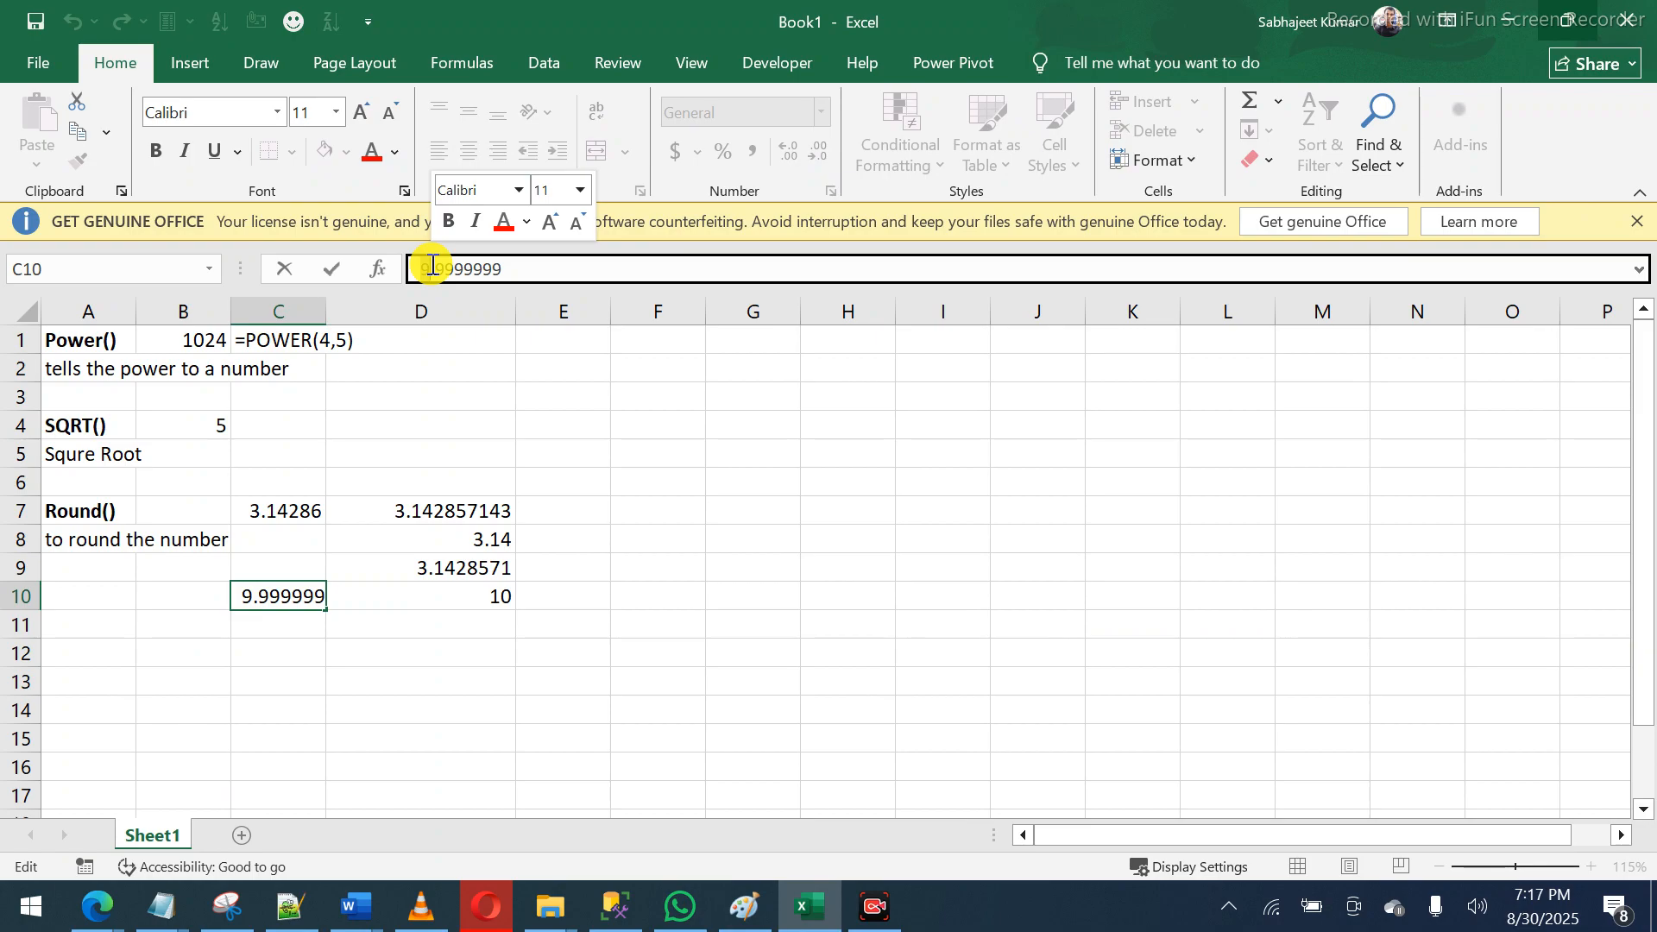
key("Return")
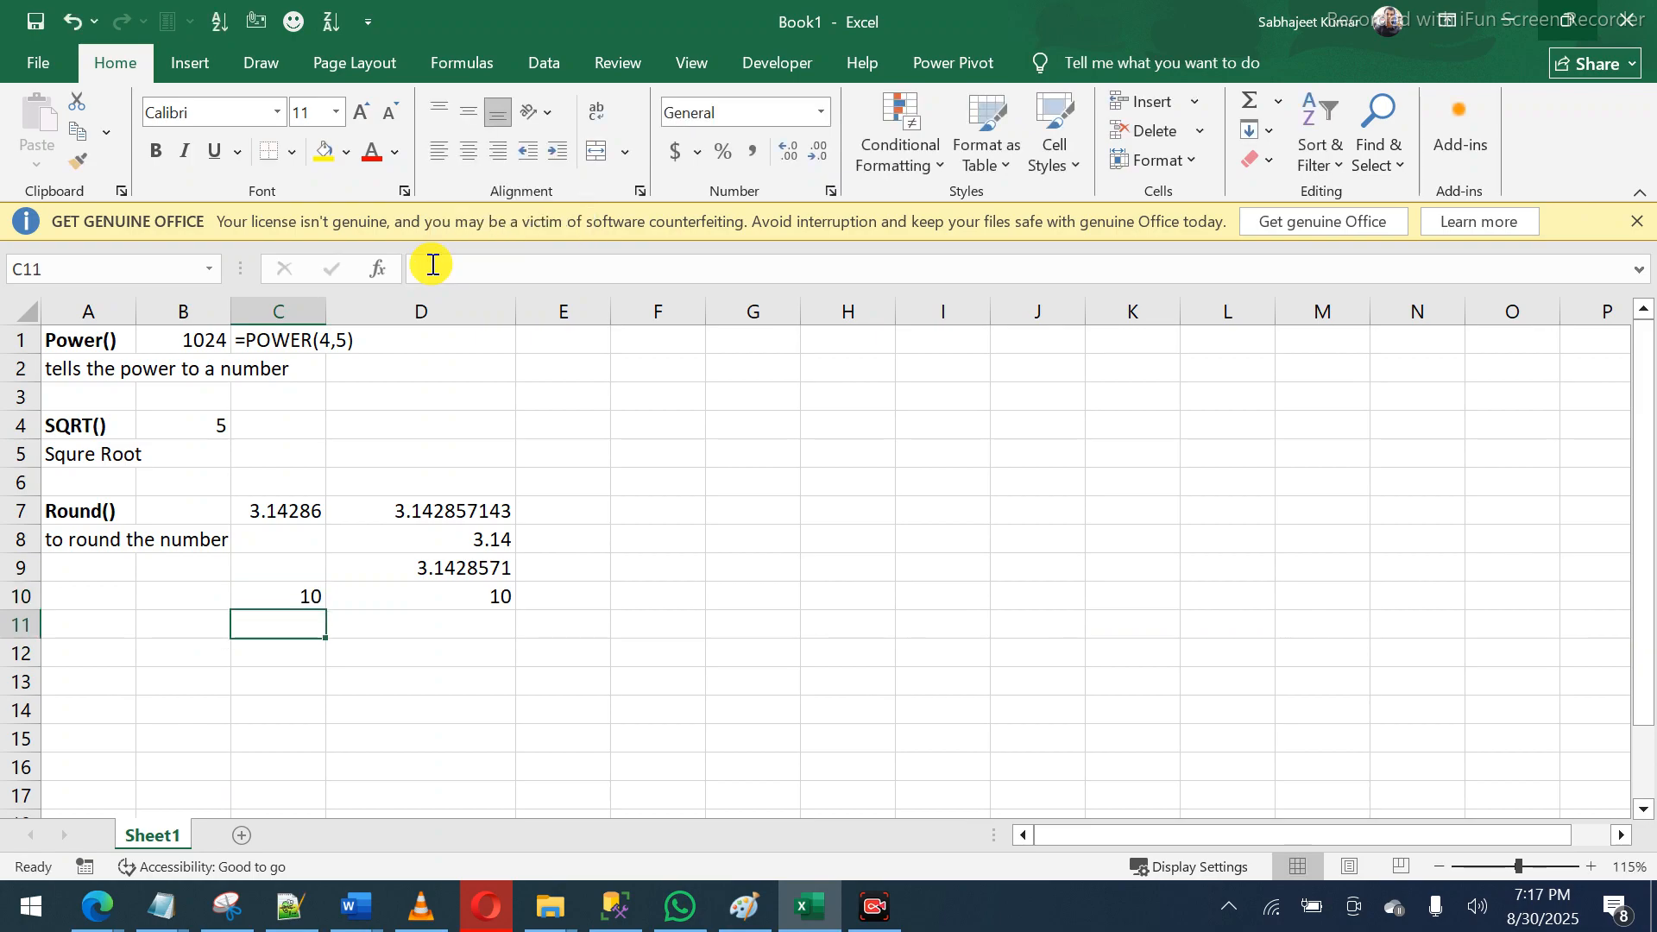
type("5.")
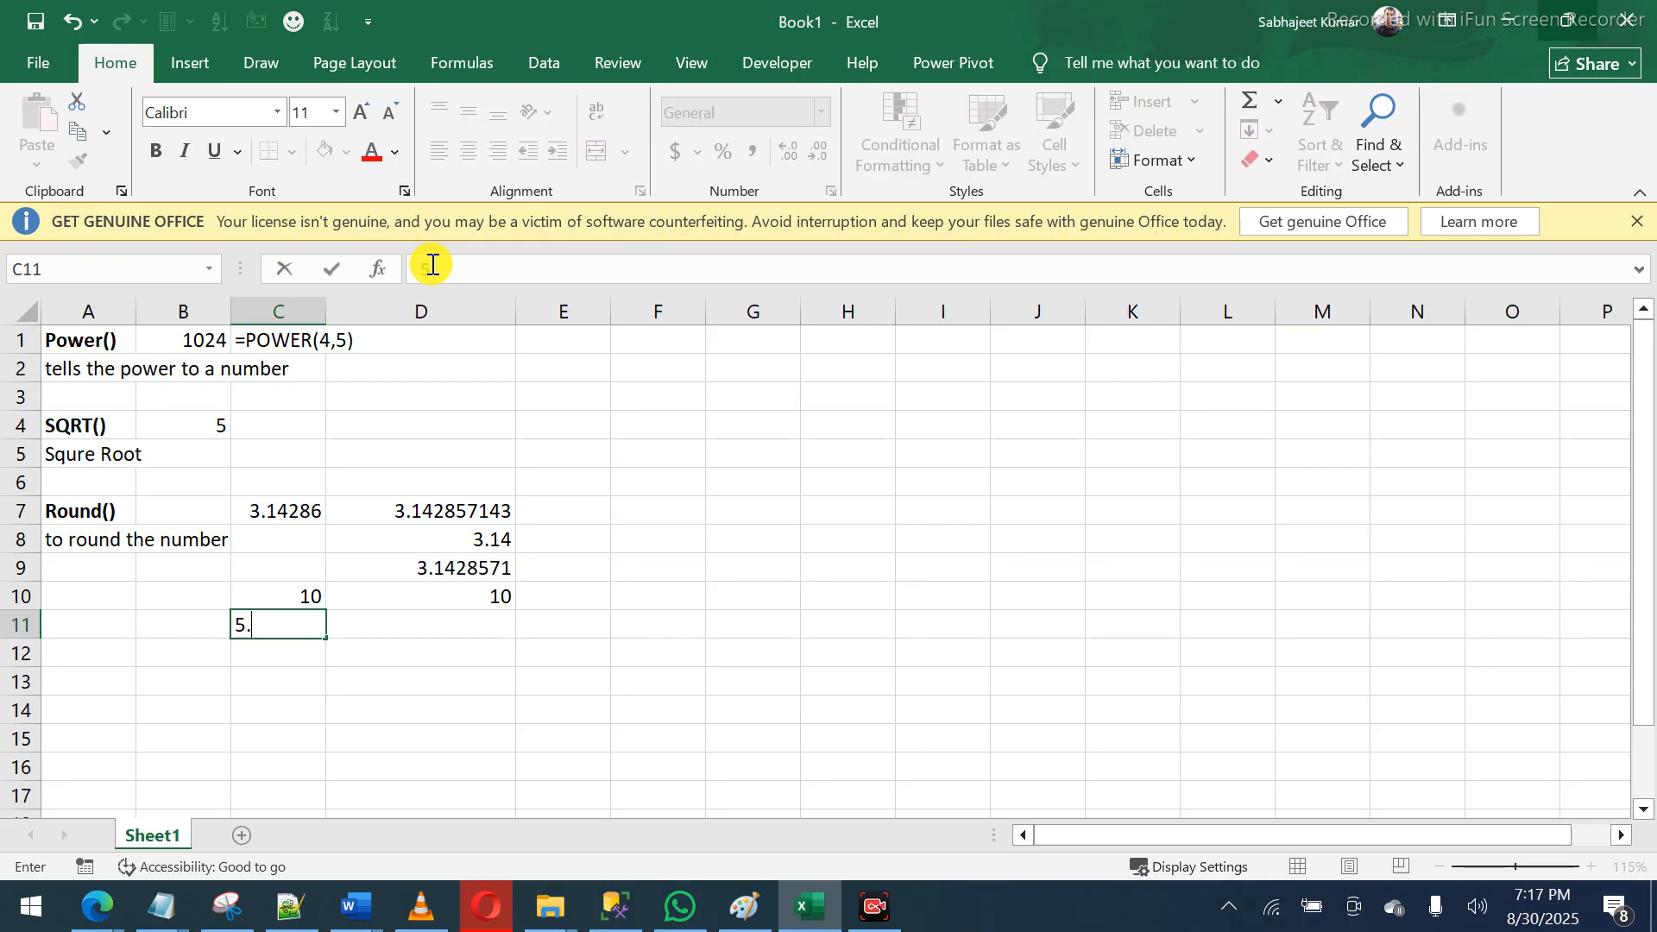
type("867")
key("Return")
- Enter =ROUND(C11,2) in D11, showing 5.87
key("Up")
key("Right")
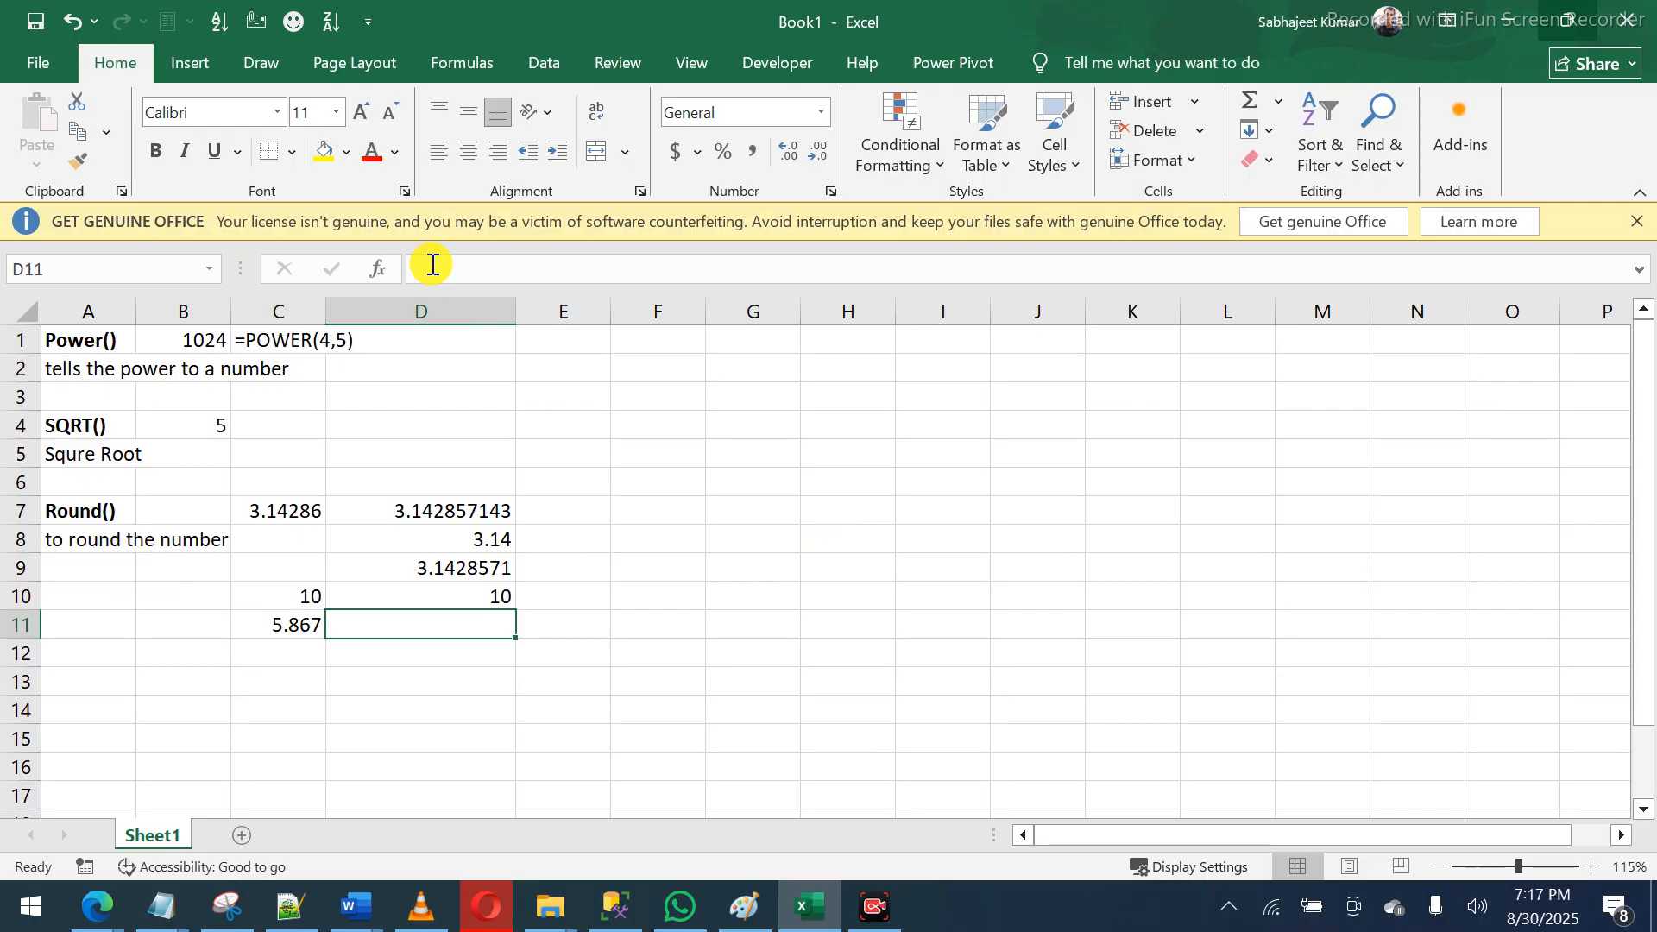
type("=round")
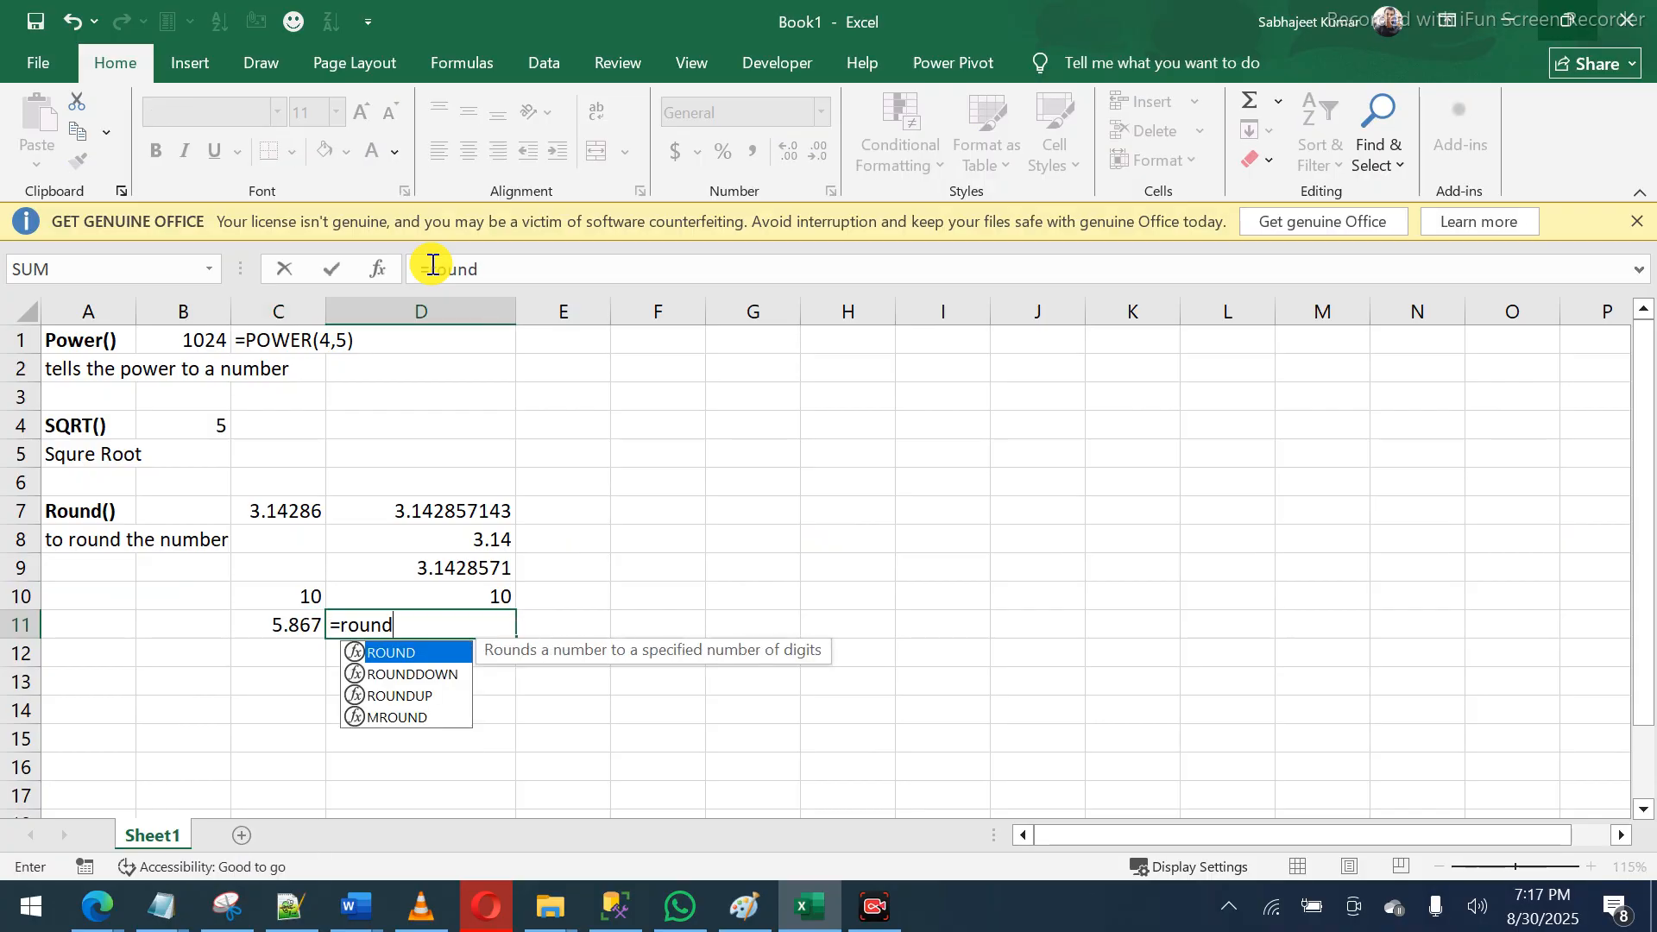
key("Tab")
key("Left")
type(",")
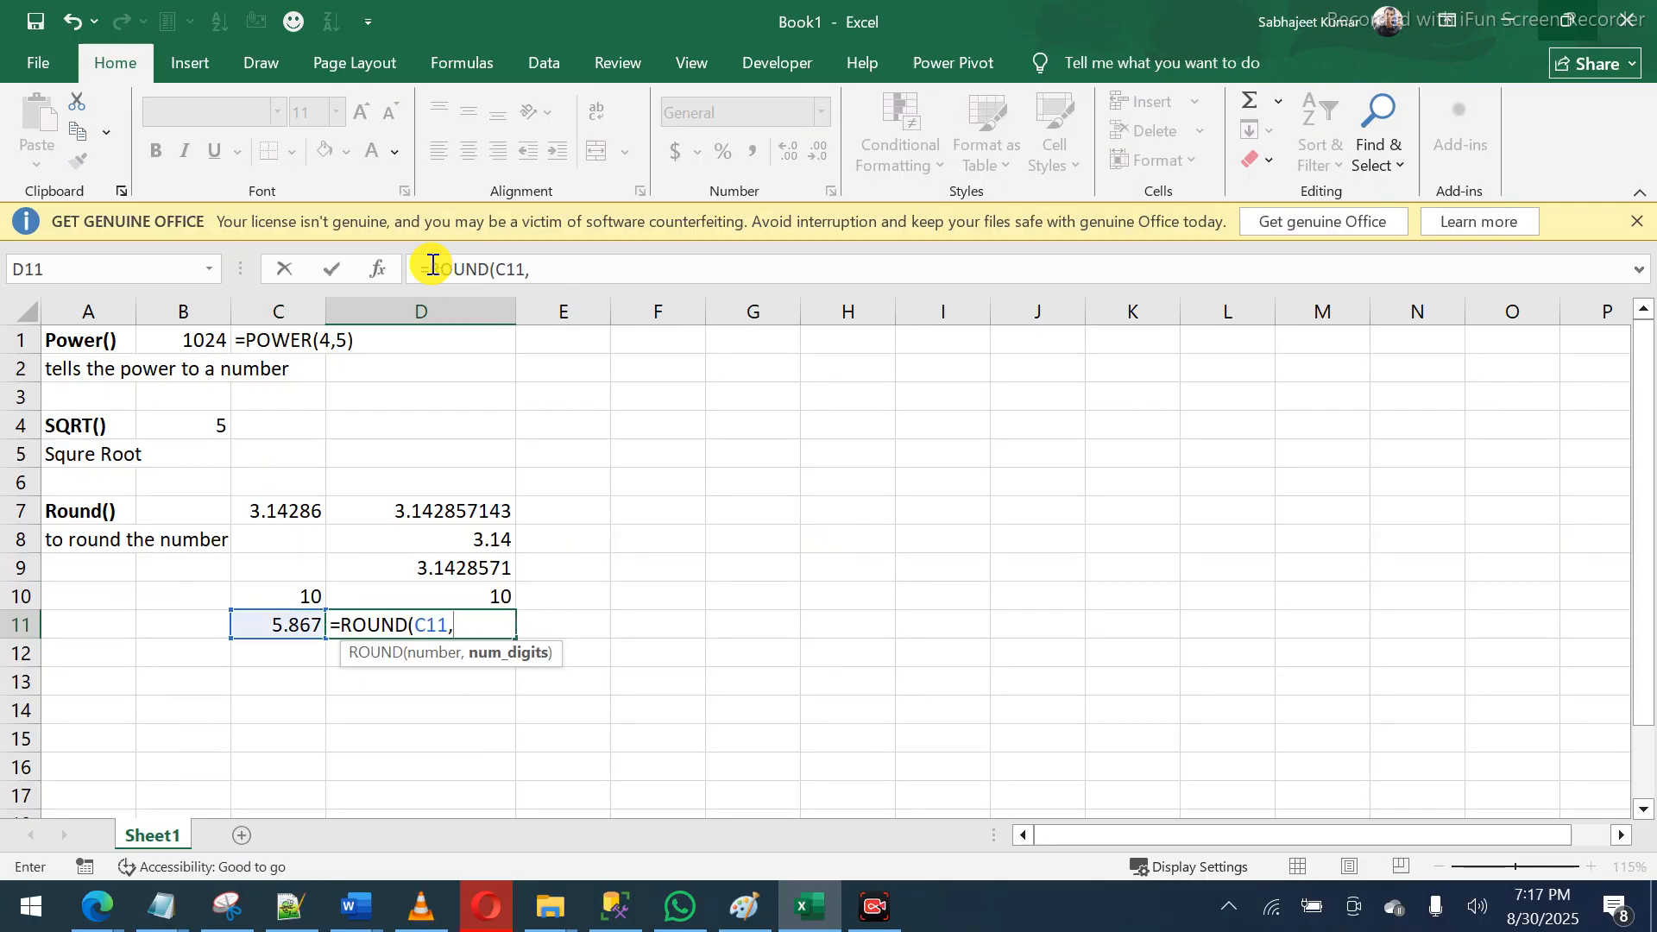
type("2")
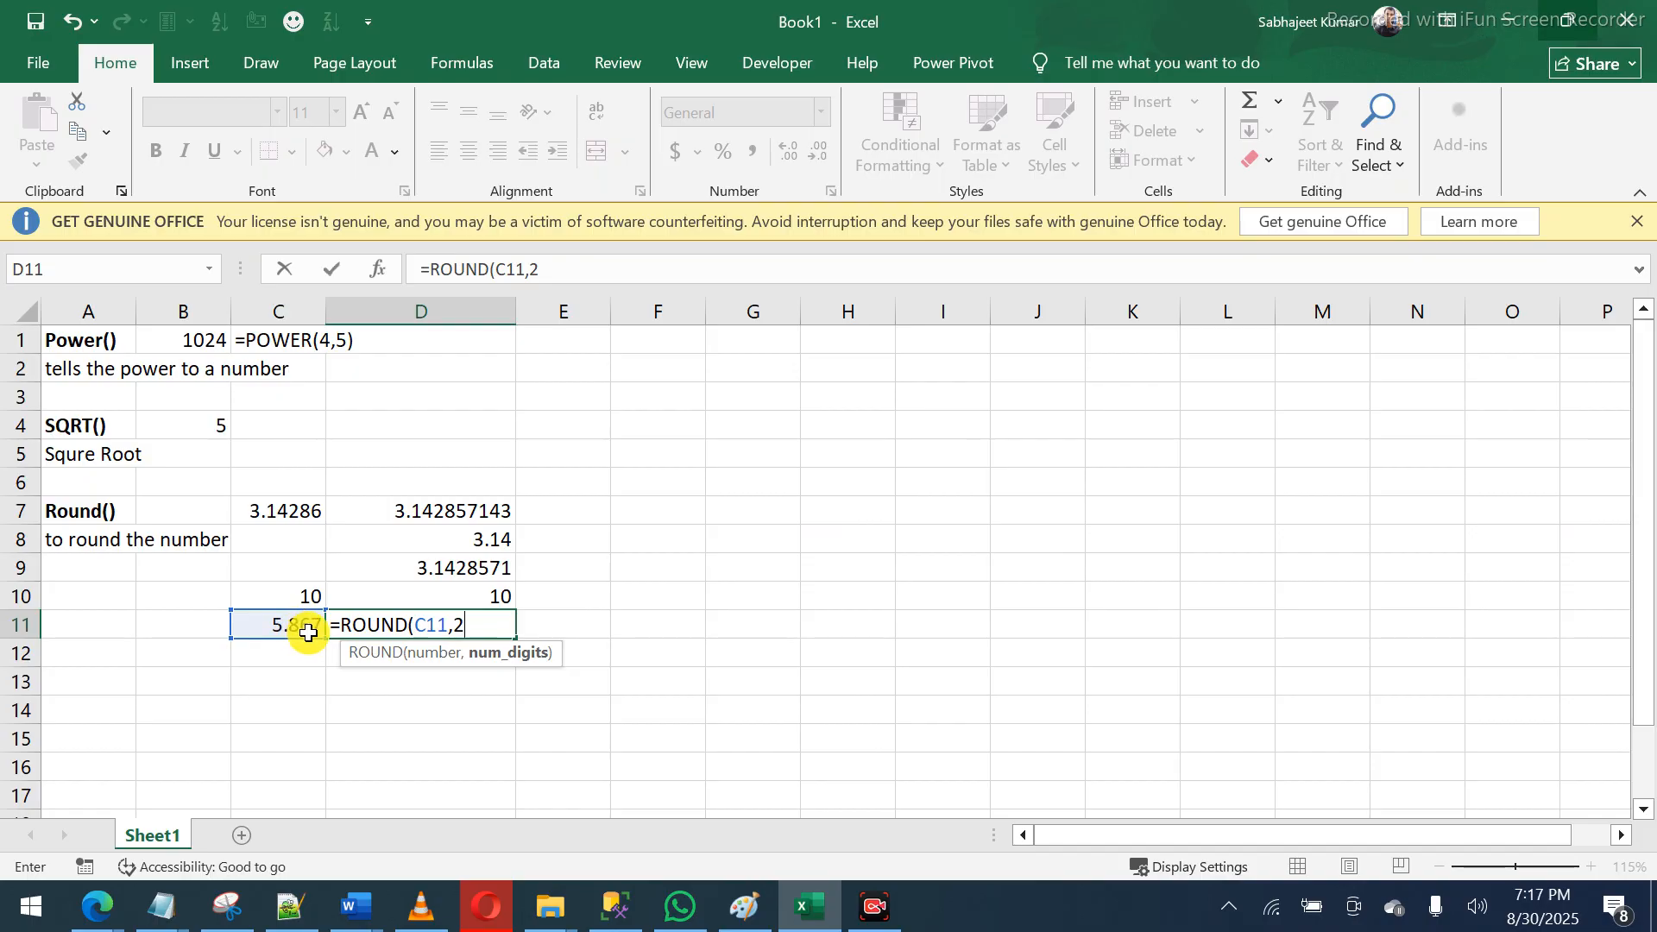
type(")")
key("Return")
- Compare D11's rounding formula with the original 5.867 in C11
key("Up")
key("Left")
key("Left")
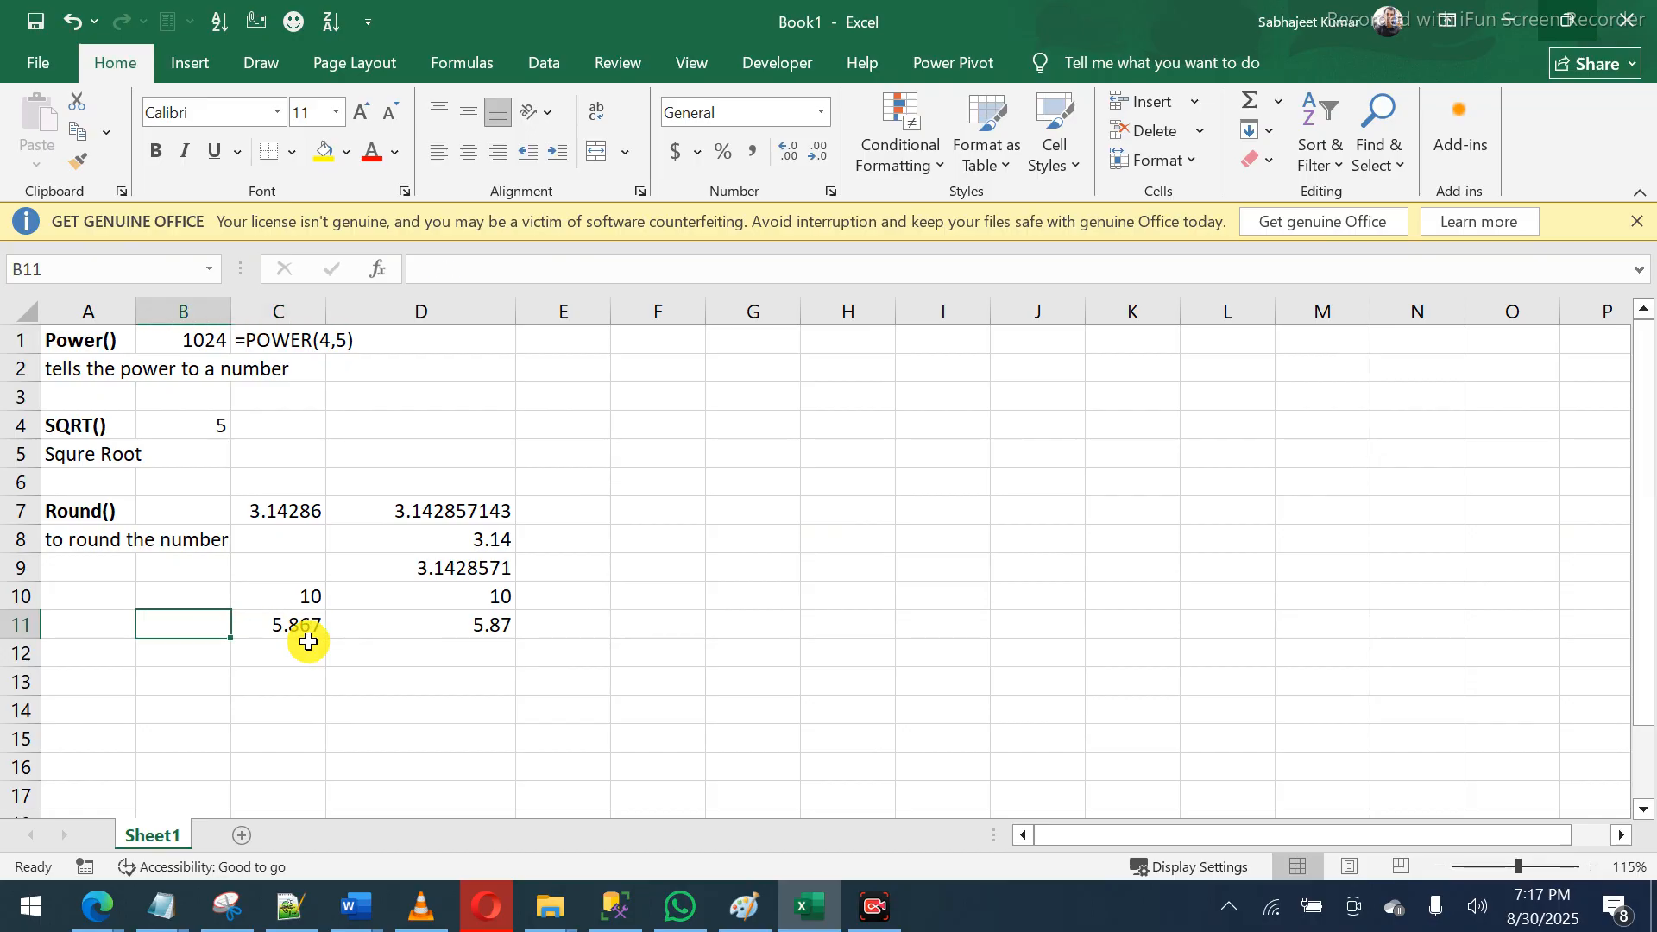
key("Right")
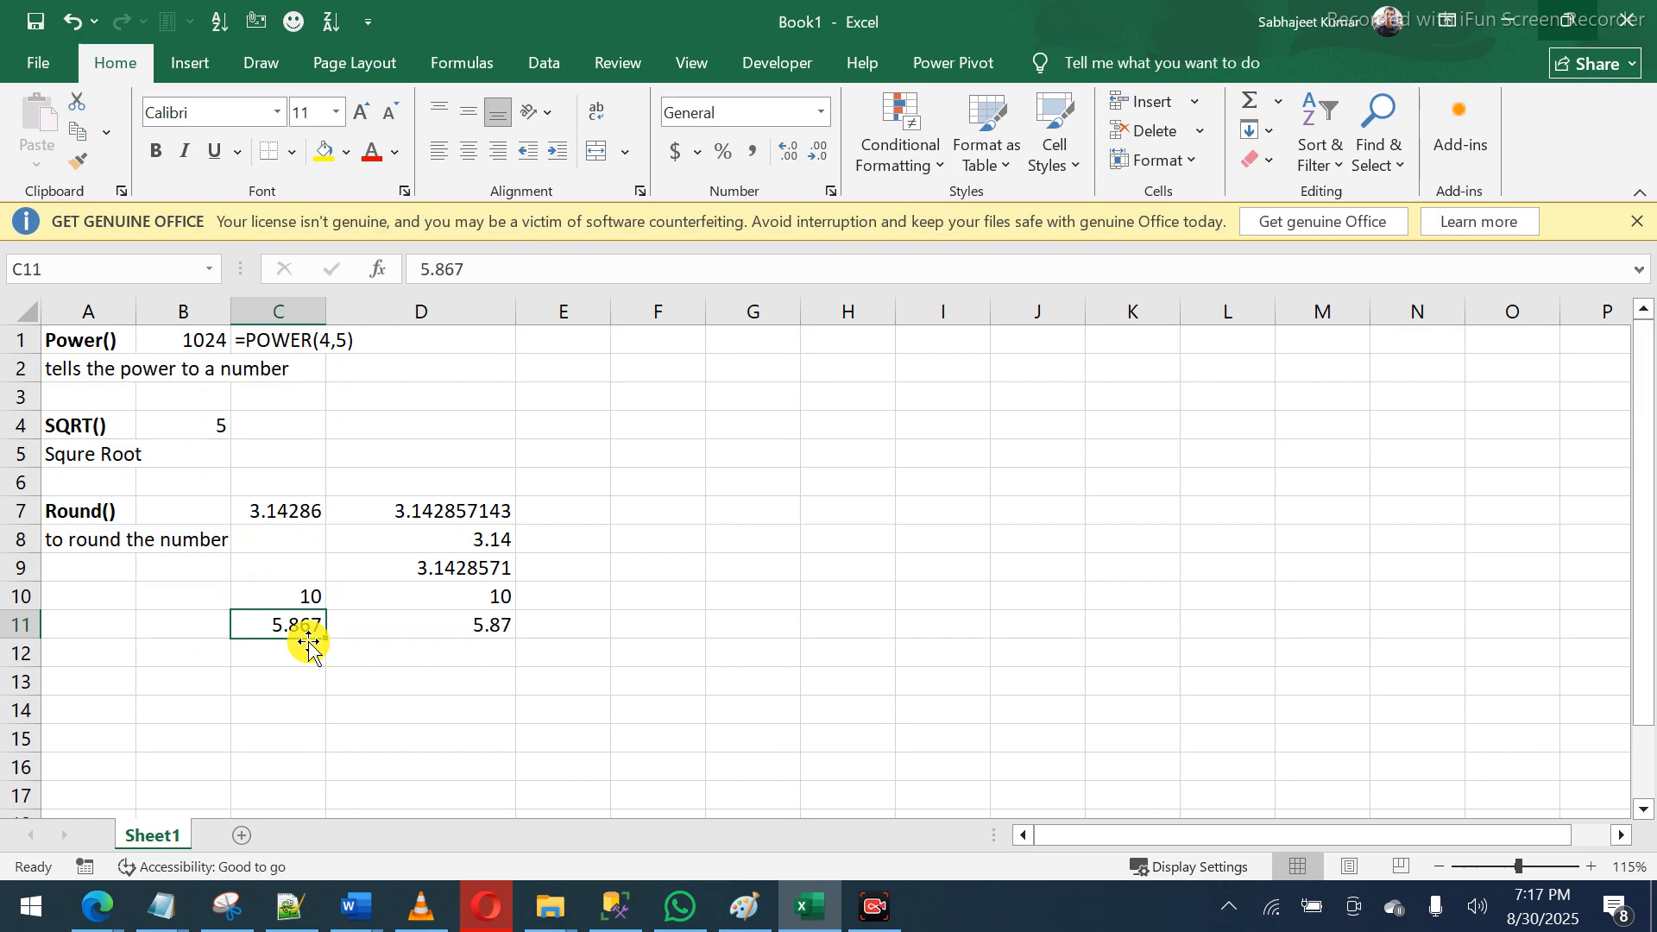
key("Left")
key("Left")
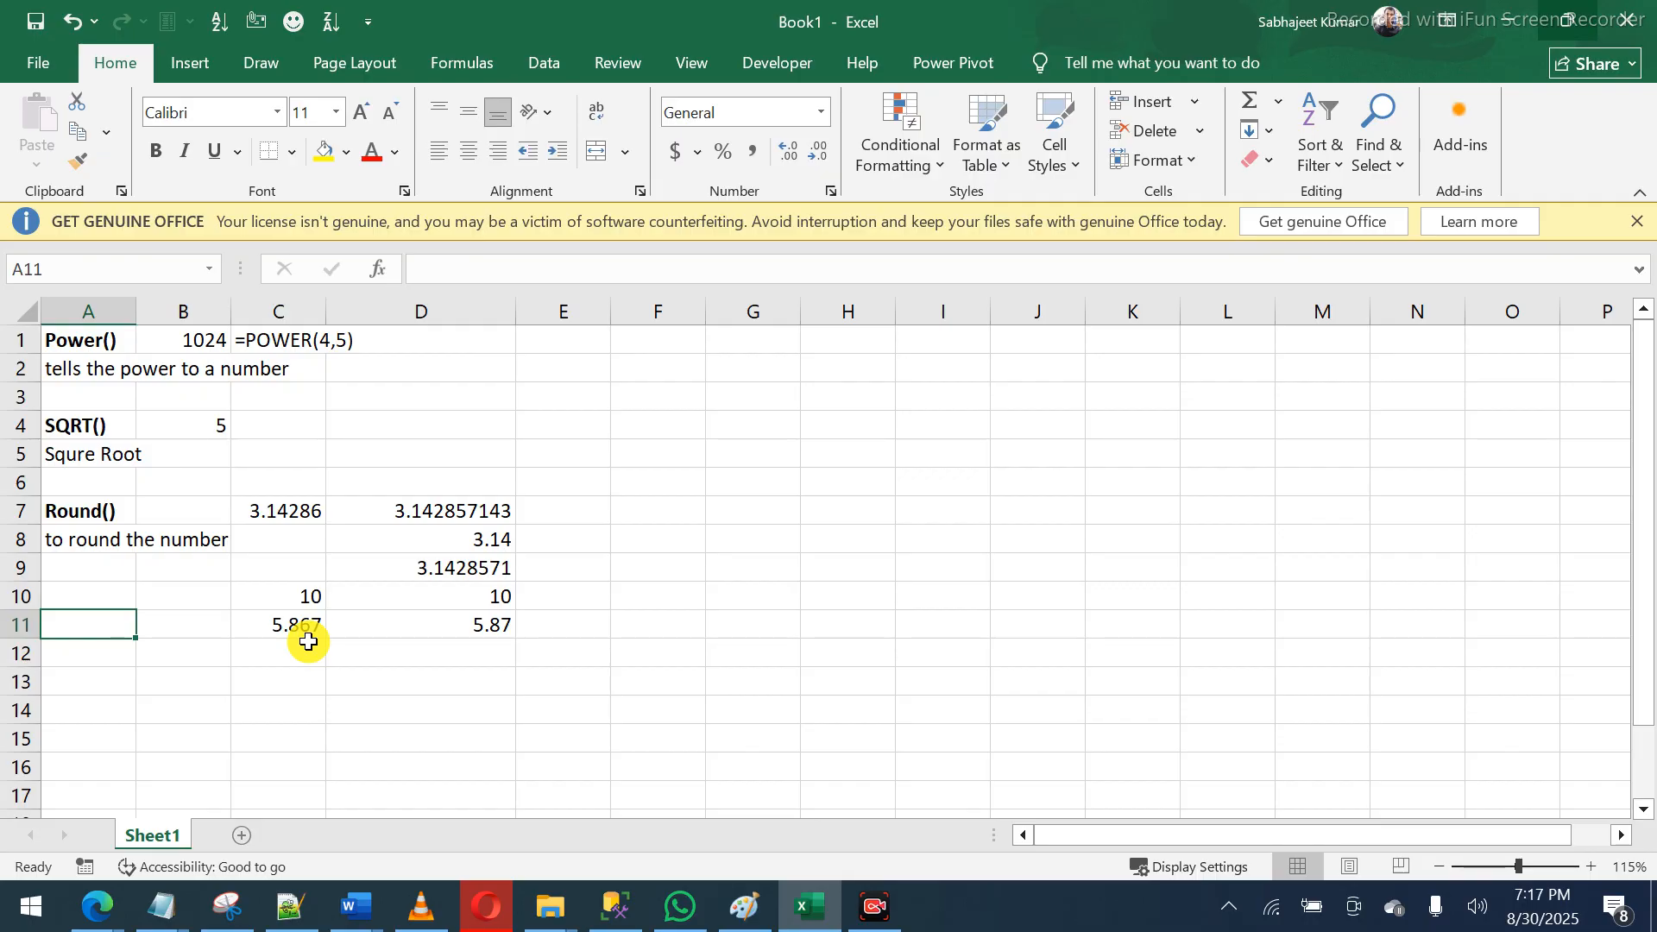
left_click(308, 641)
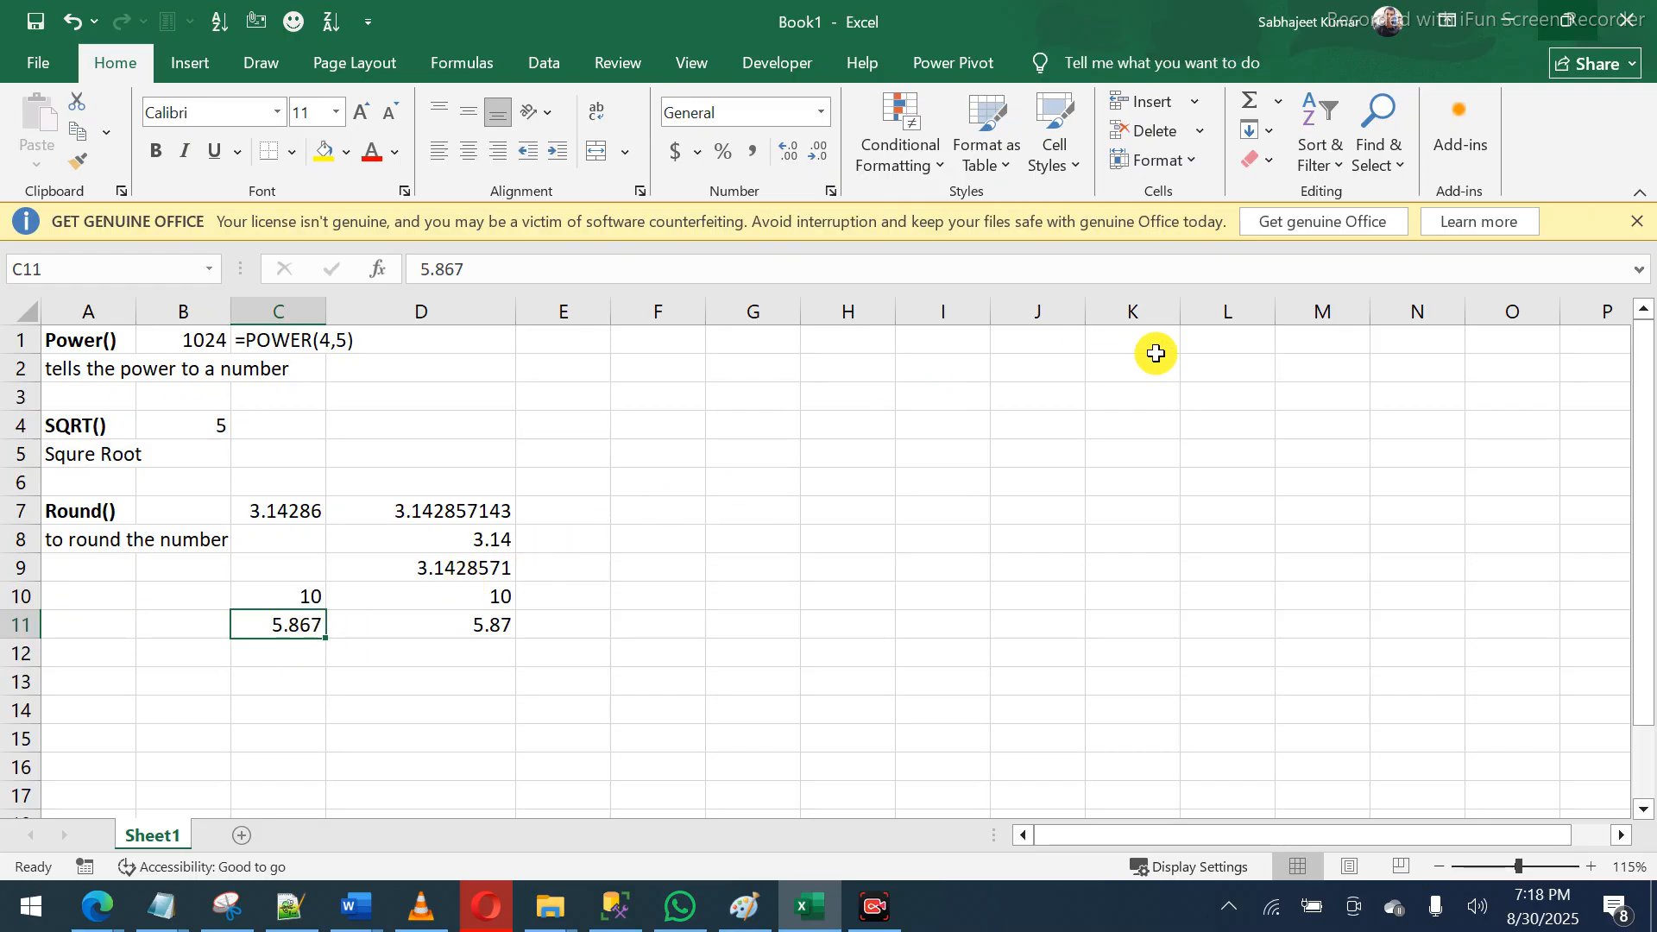
- Close the GET GENUINE OFFICE banner and select empty cell C12 below the examples
left_click(1642, 226)
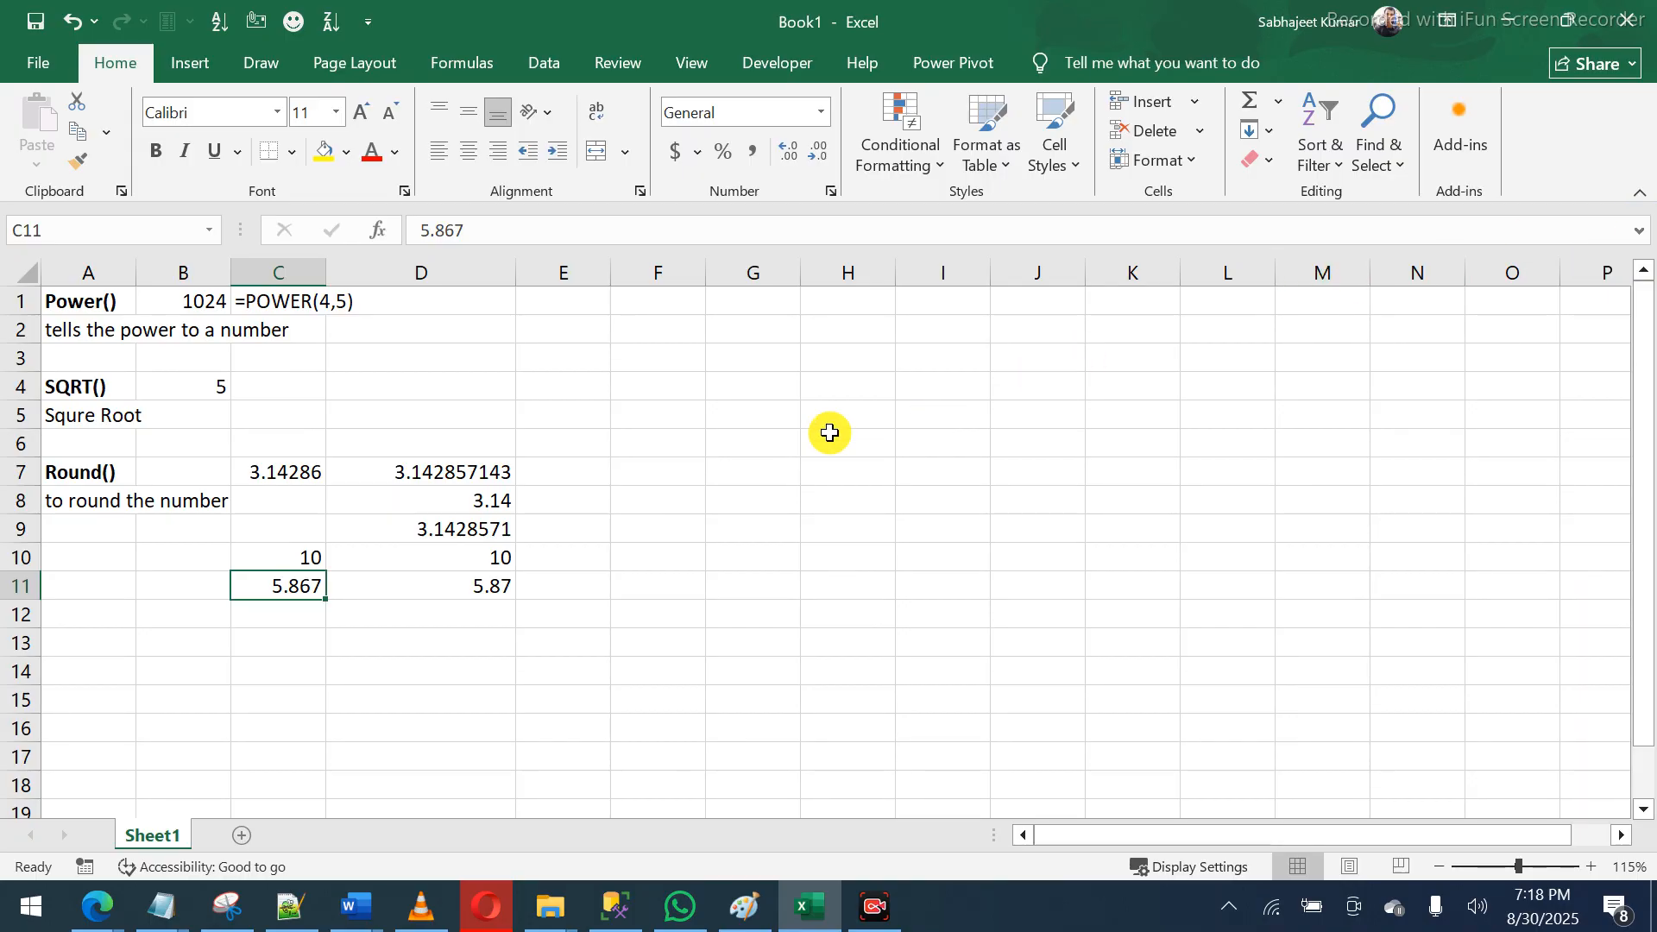
left_click(288, 640)
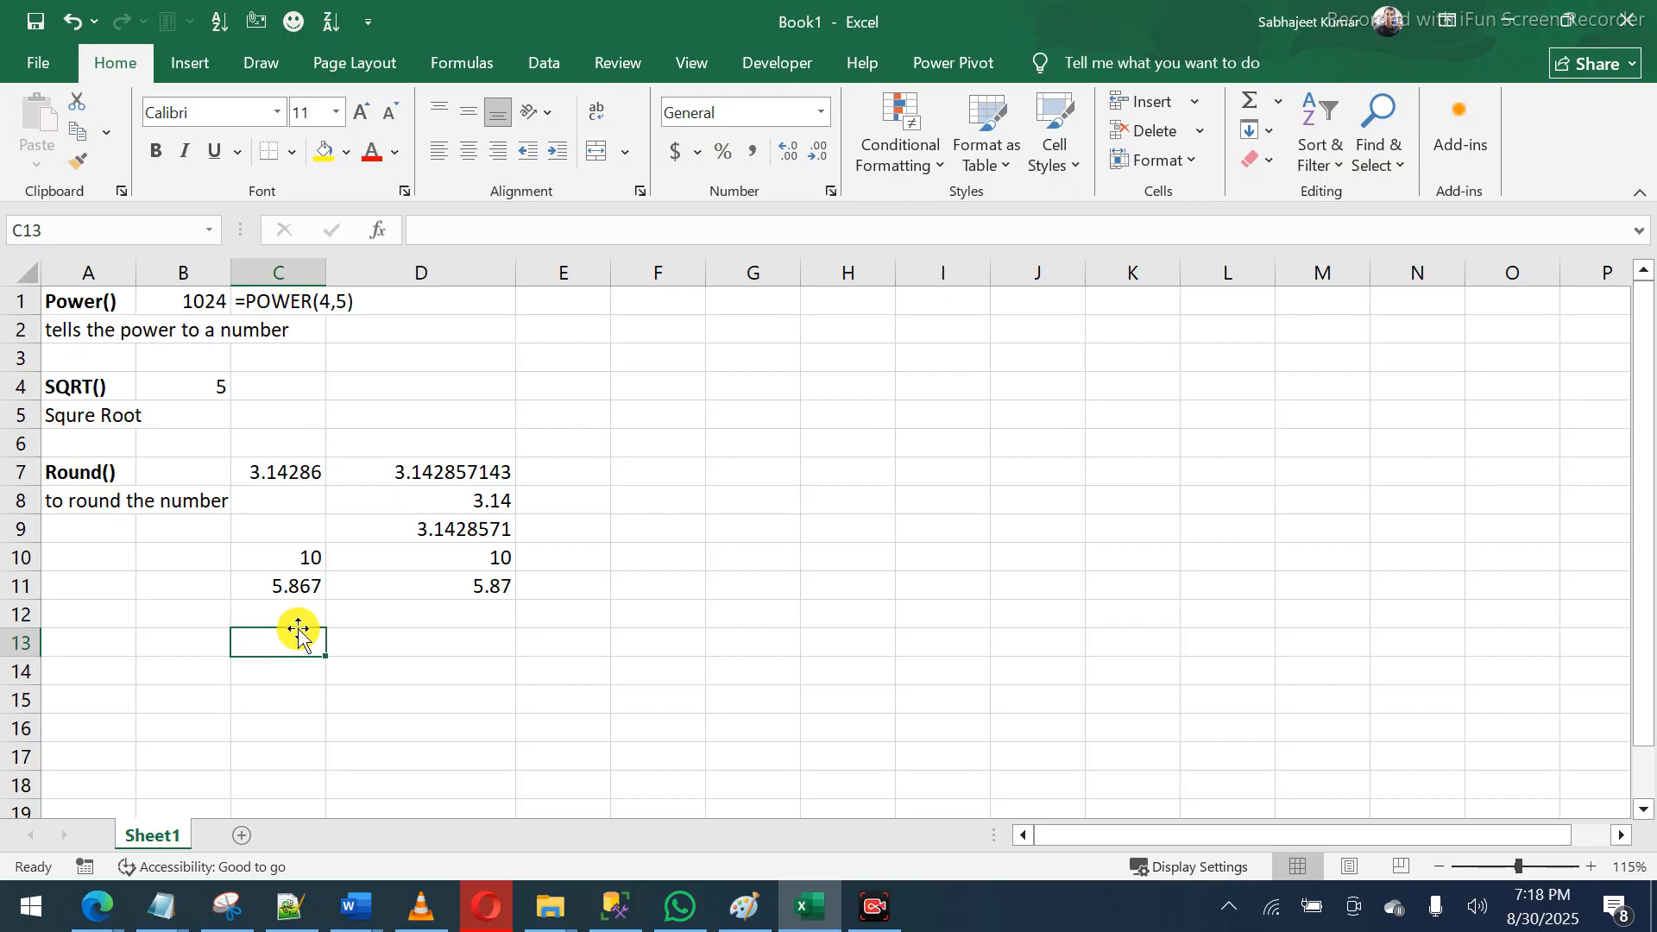
left_click(298, 615)
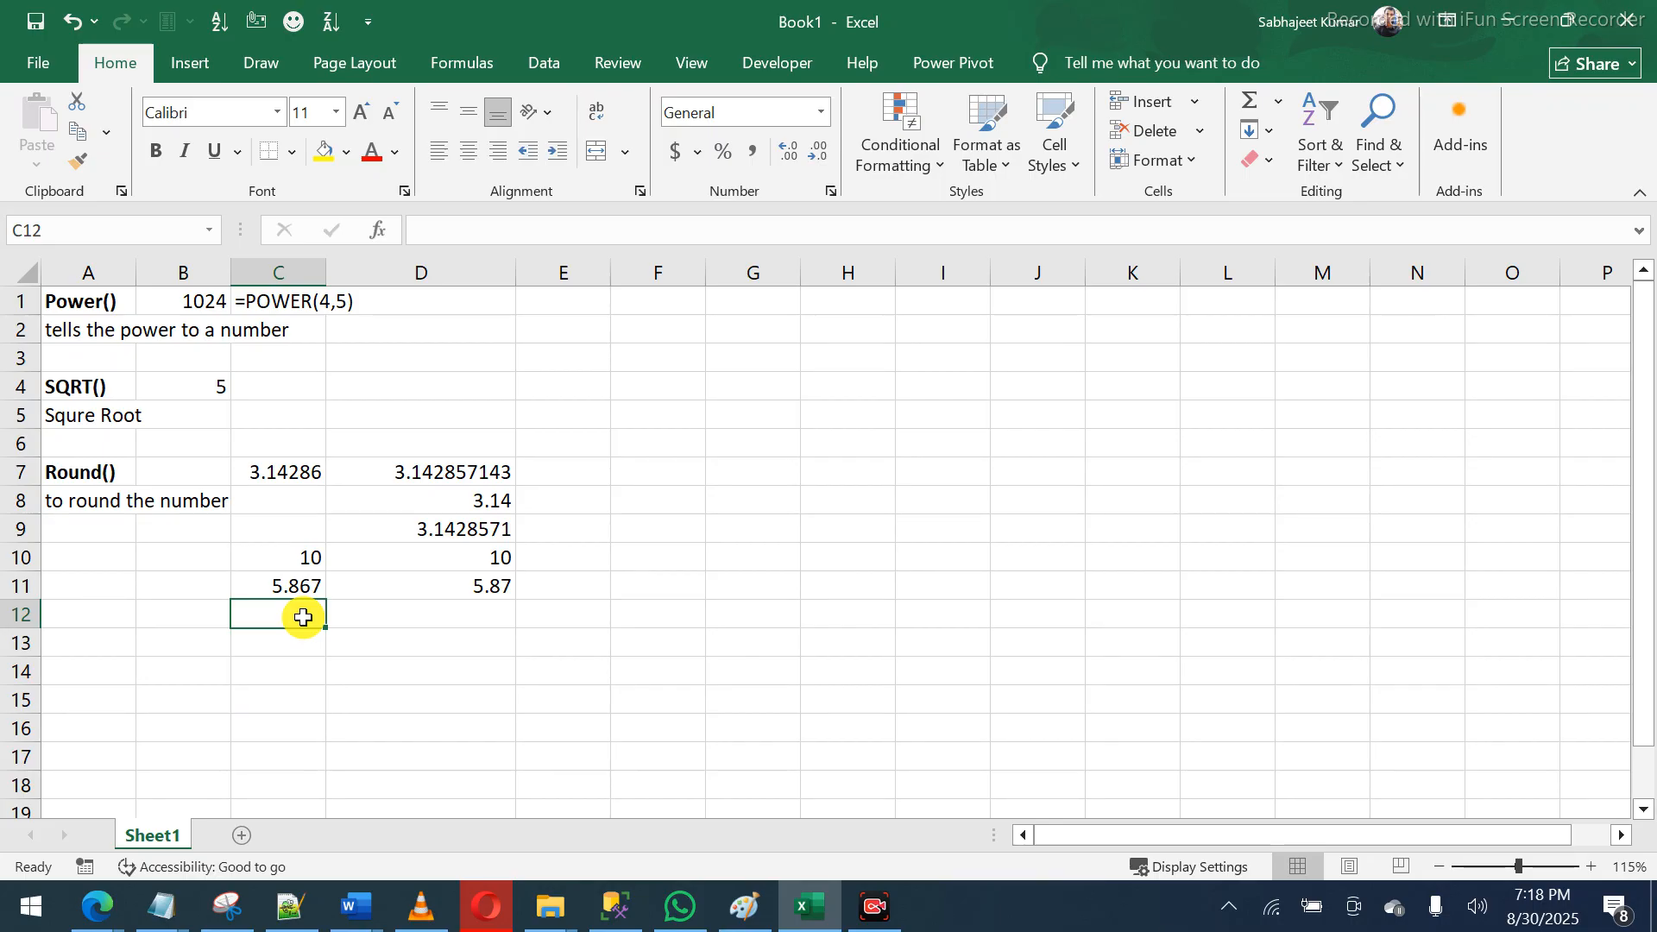
- Add a bold 'Int()' heading in cell A13
key("Down")
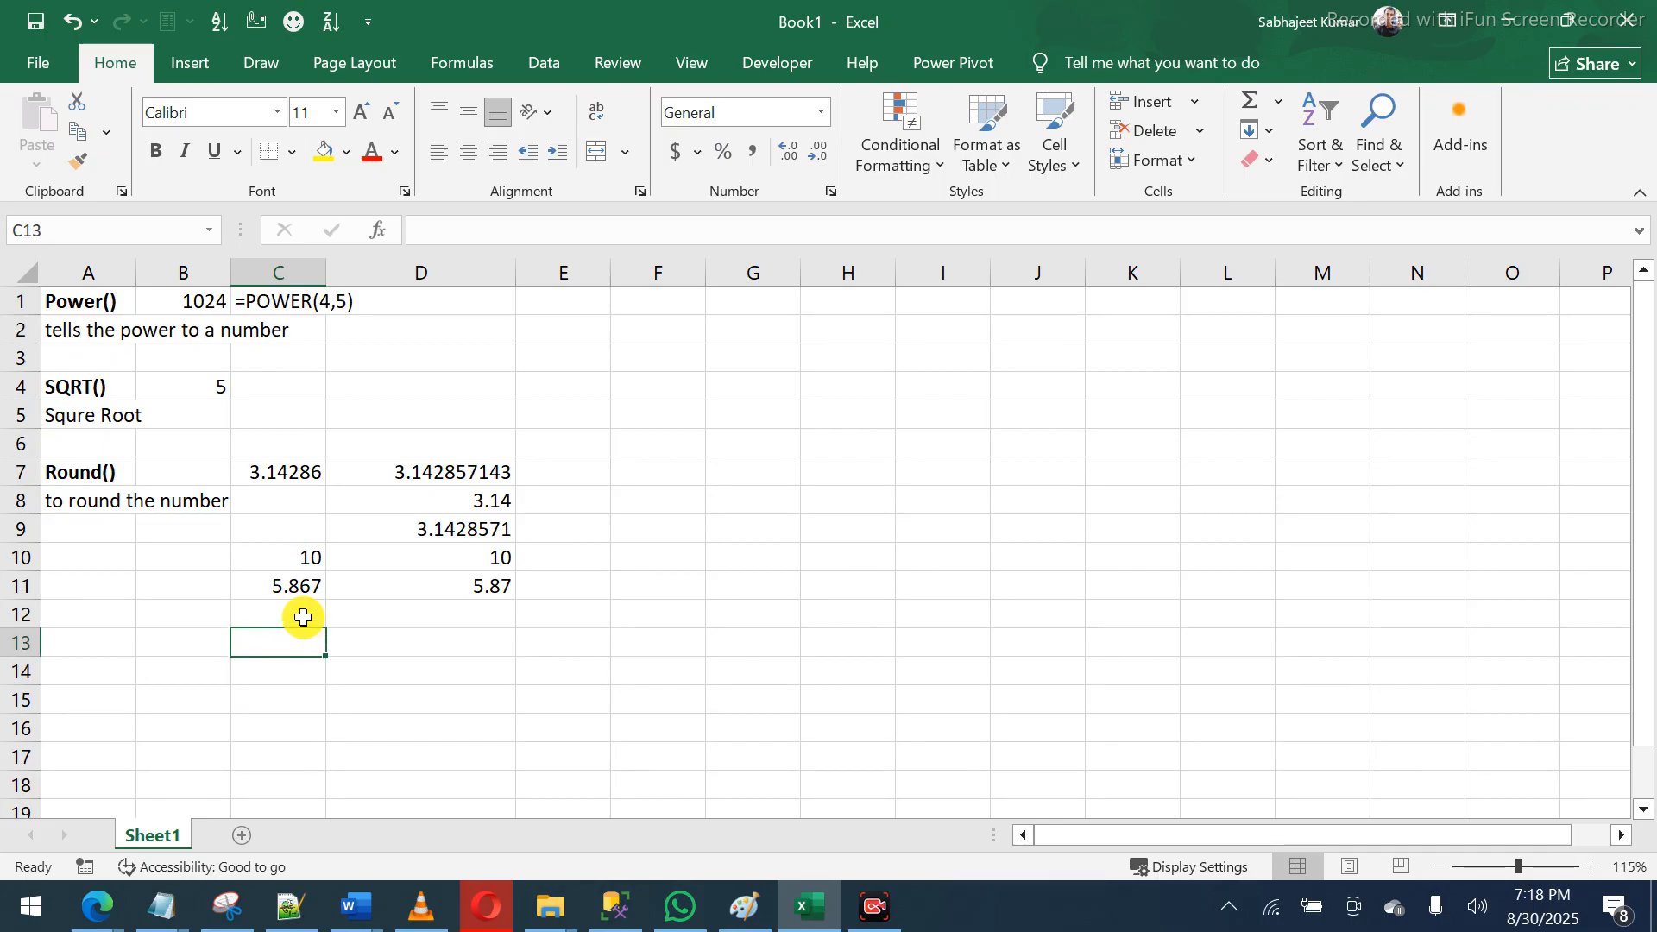
key("Left")
key("Left")
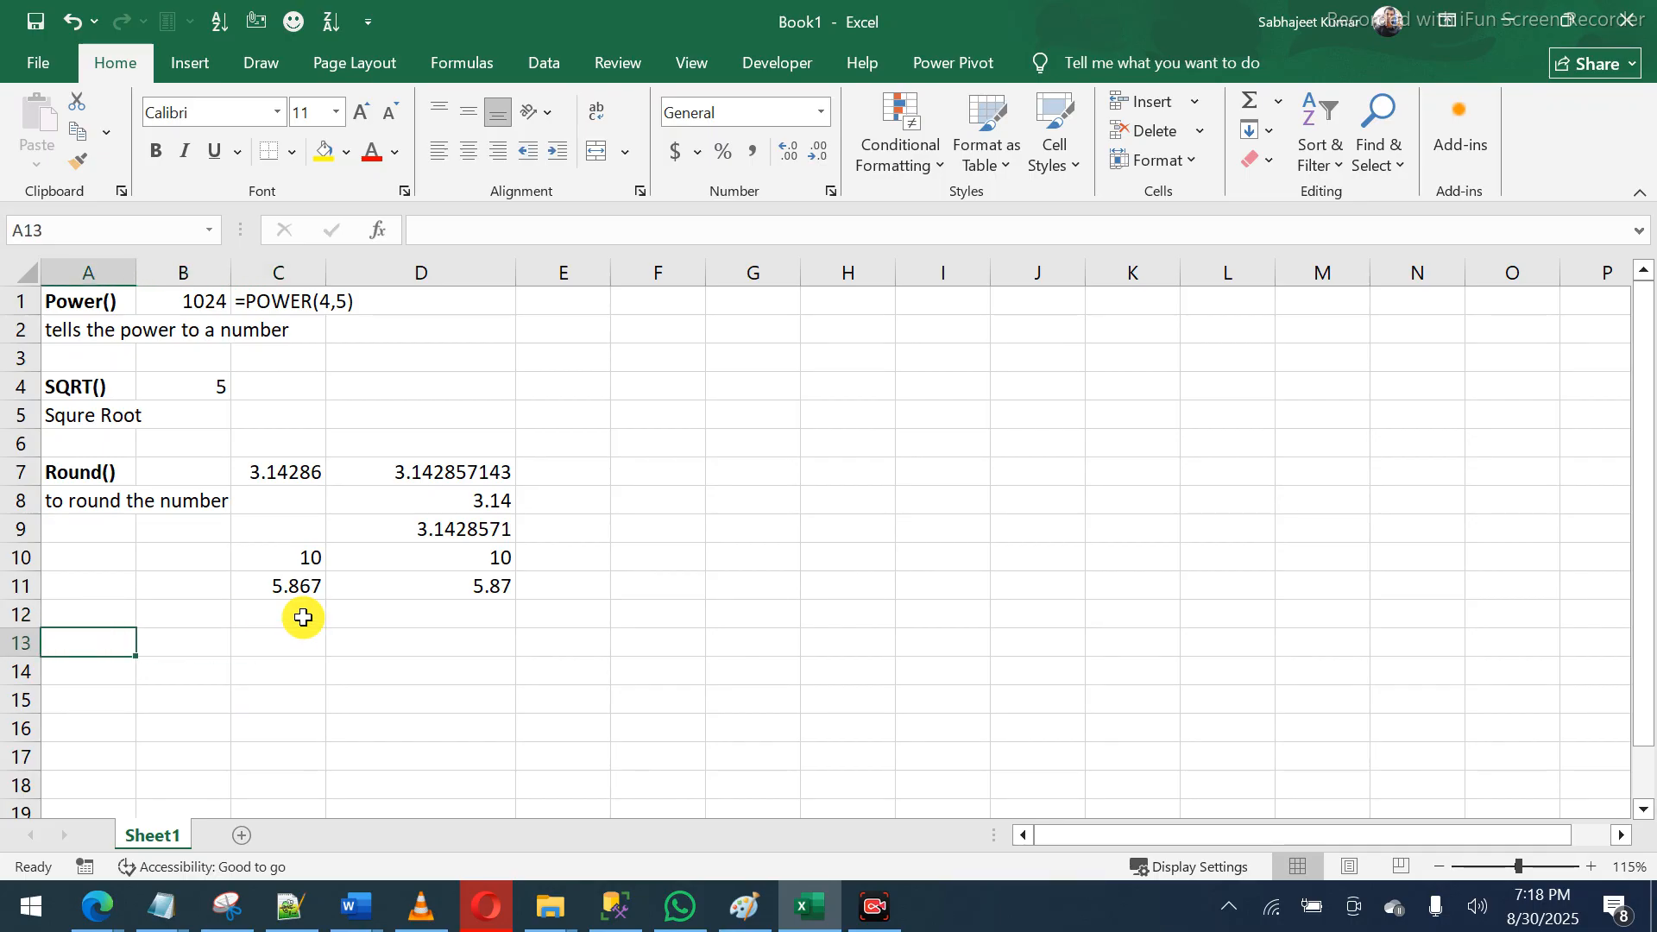
type("Int")
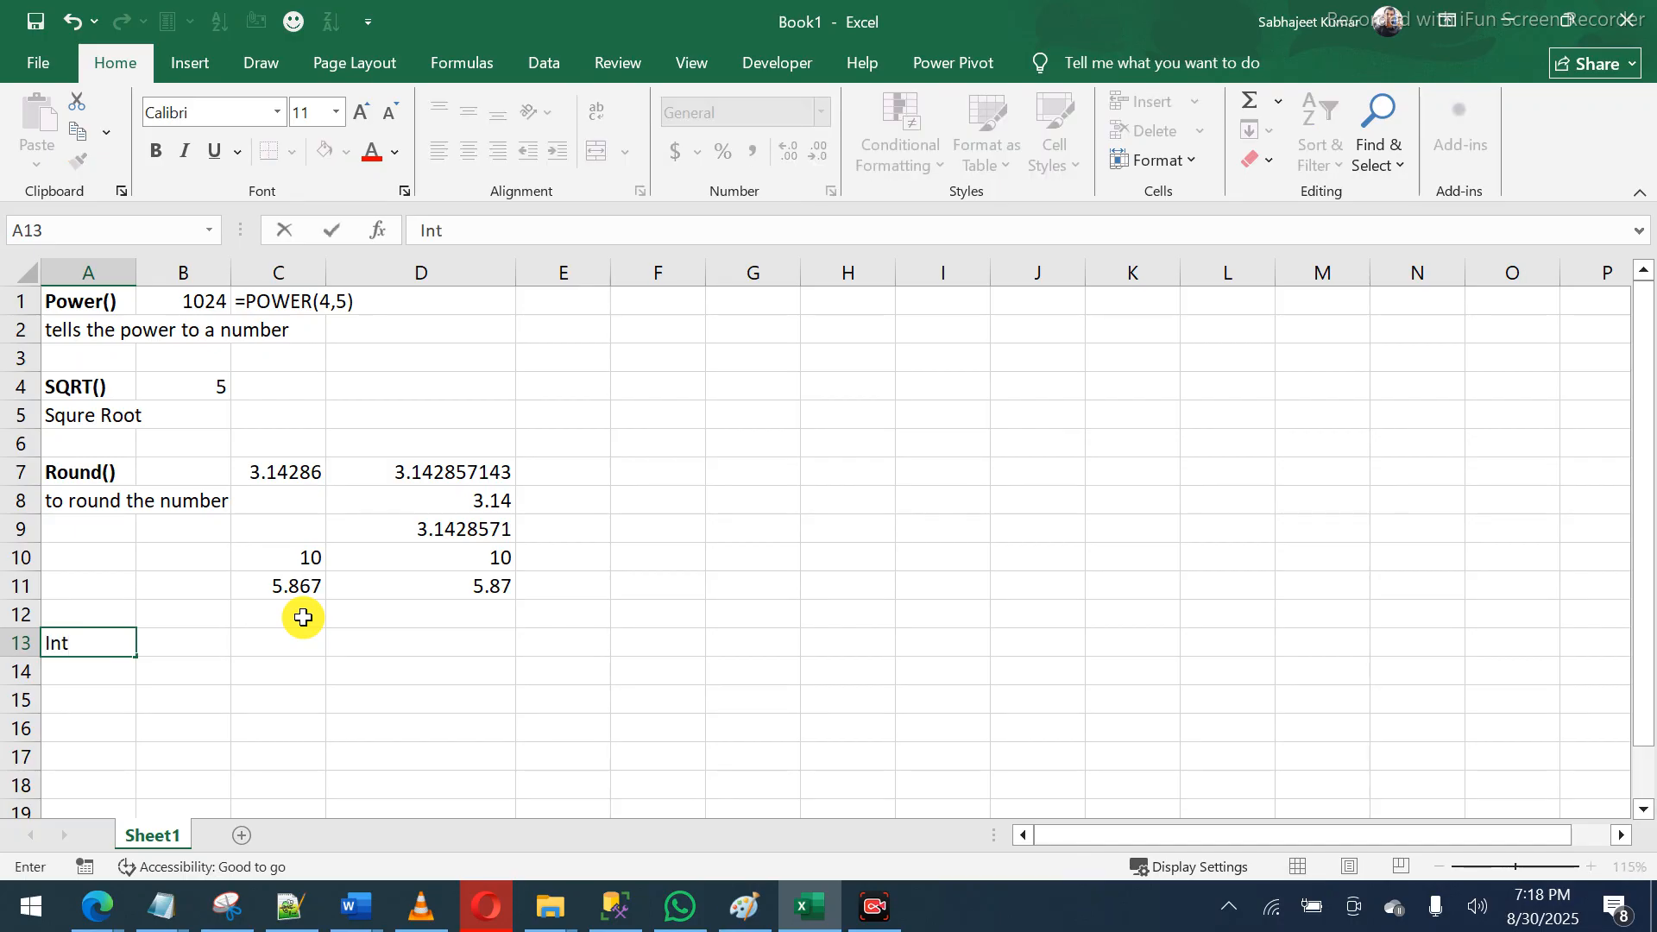
type("()")
key("Return")
key("Up")
key("ctrl+b")
- Write the note 'number without decimal (all the number before decimal point' in A14
key("Down")
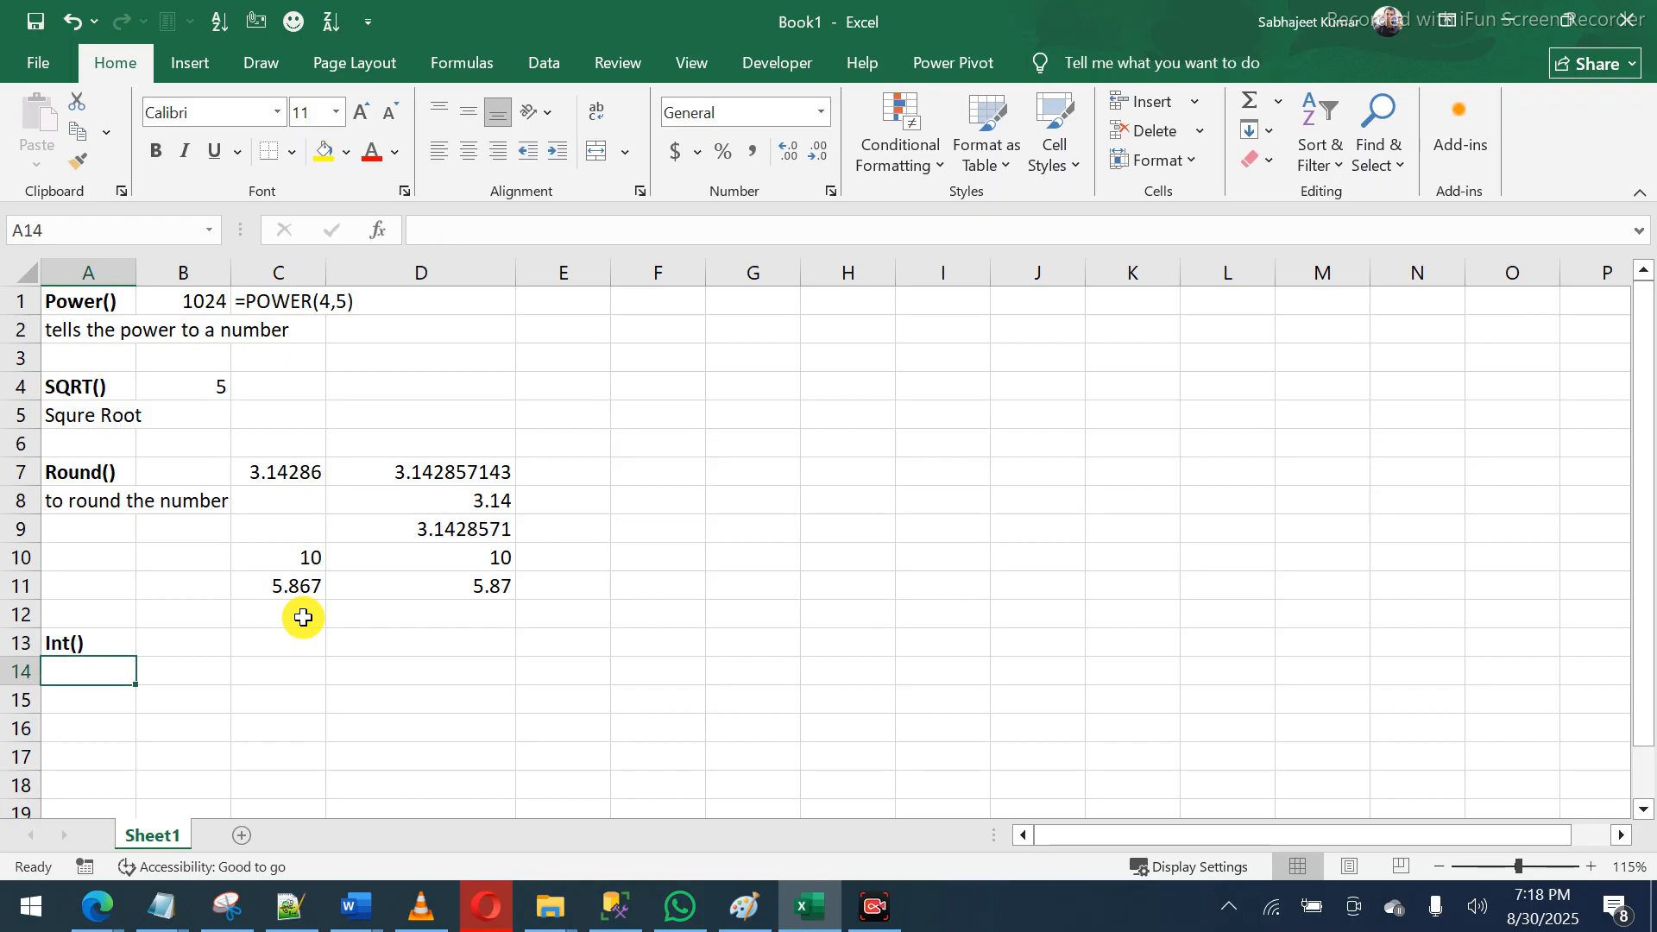
type("number w")
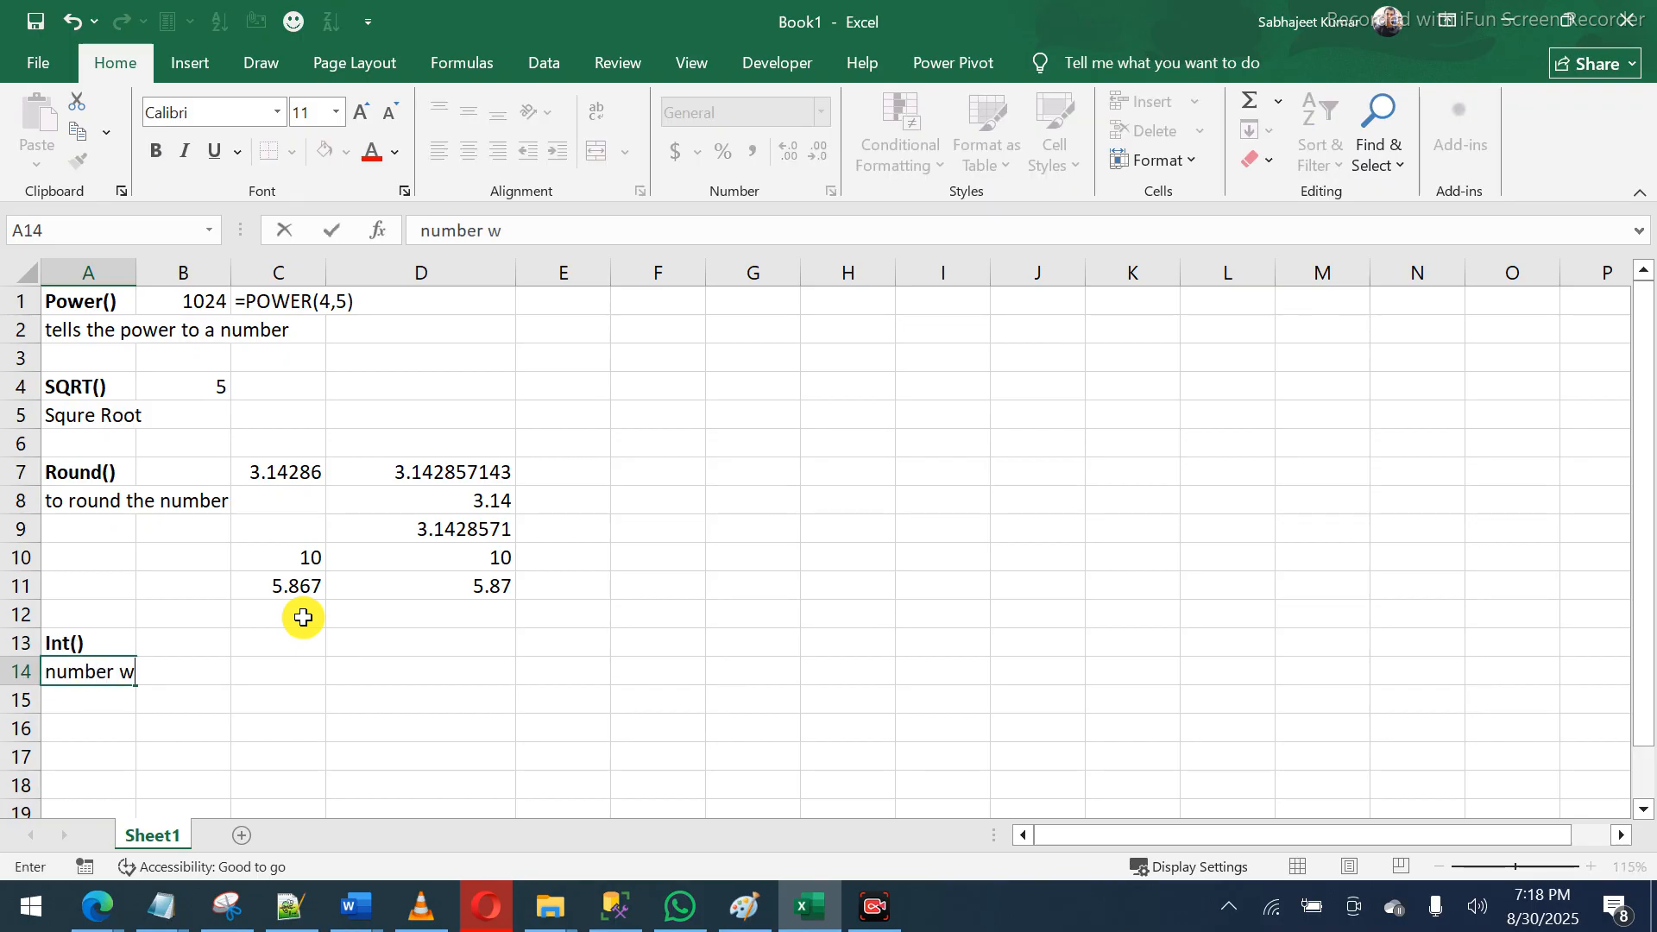
type("ithout decimal")
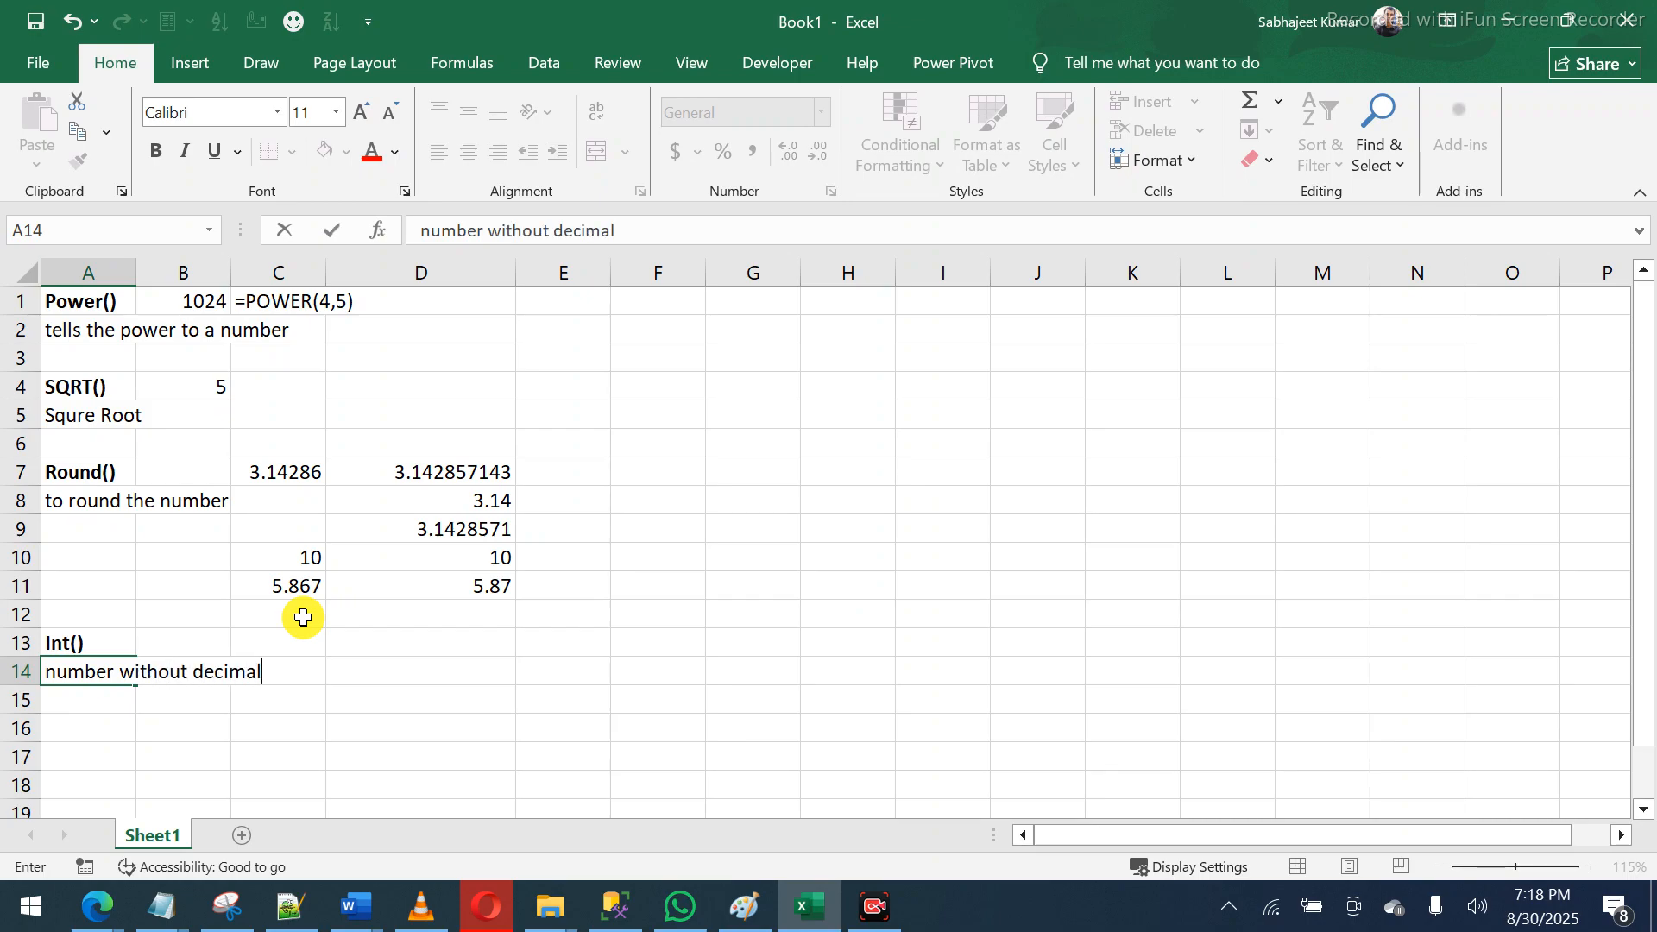
type(" (")
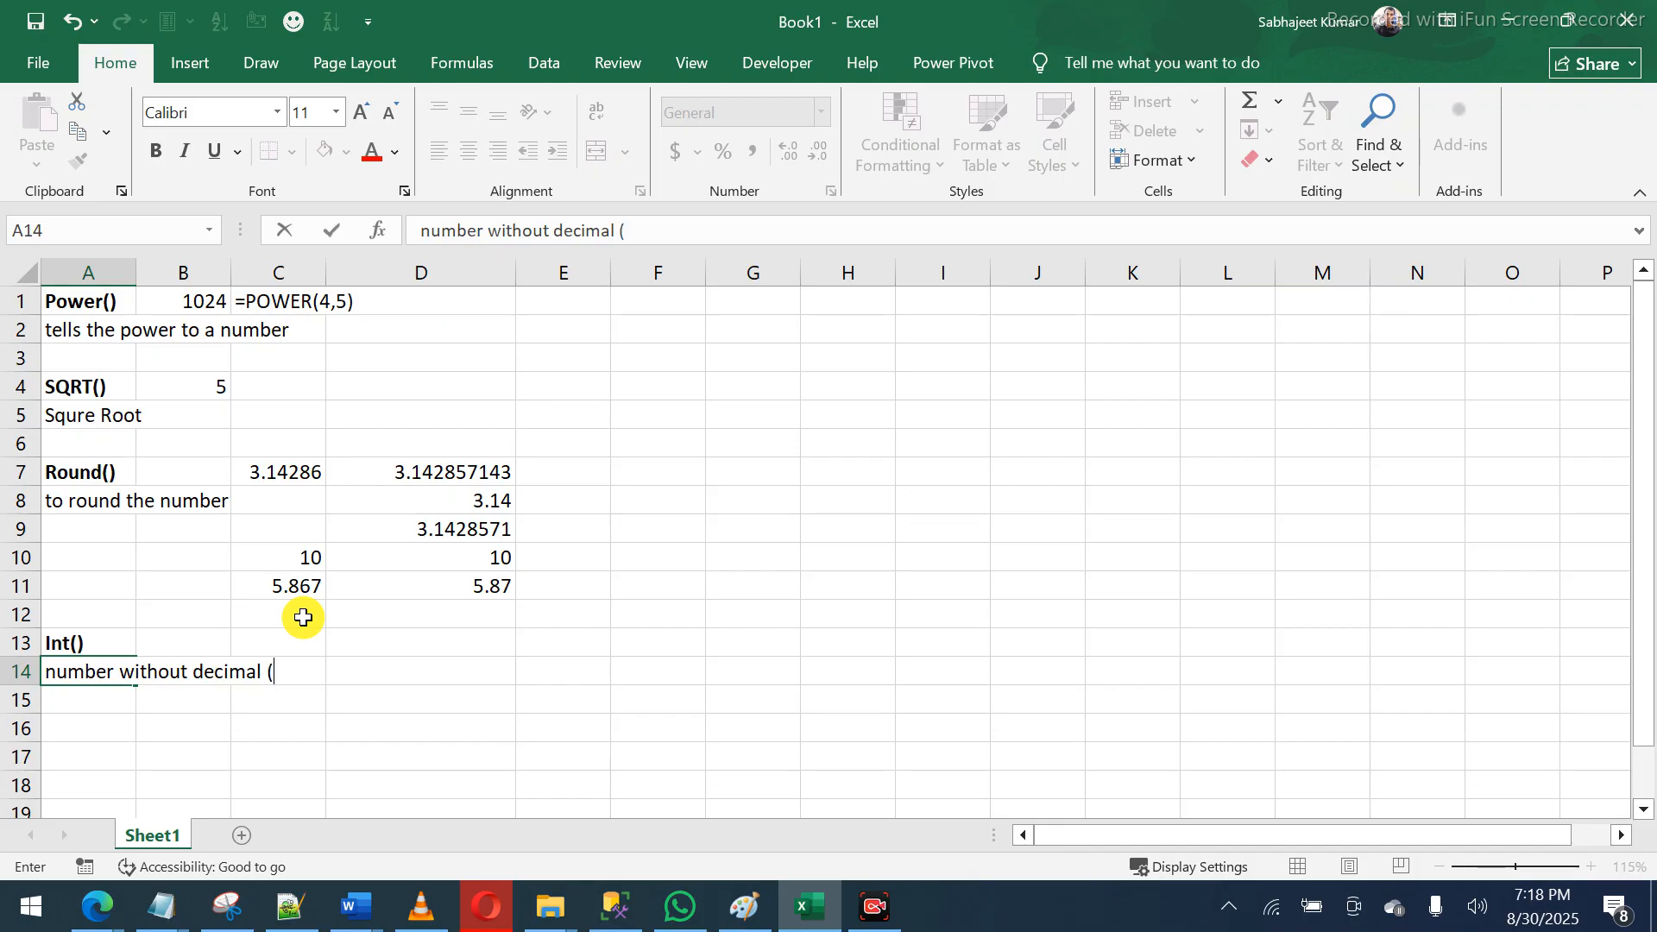
type("all the number f")
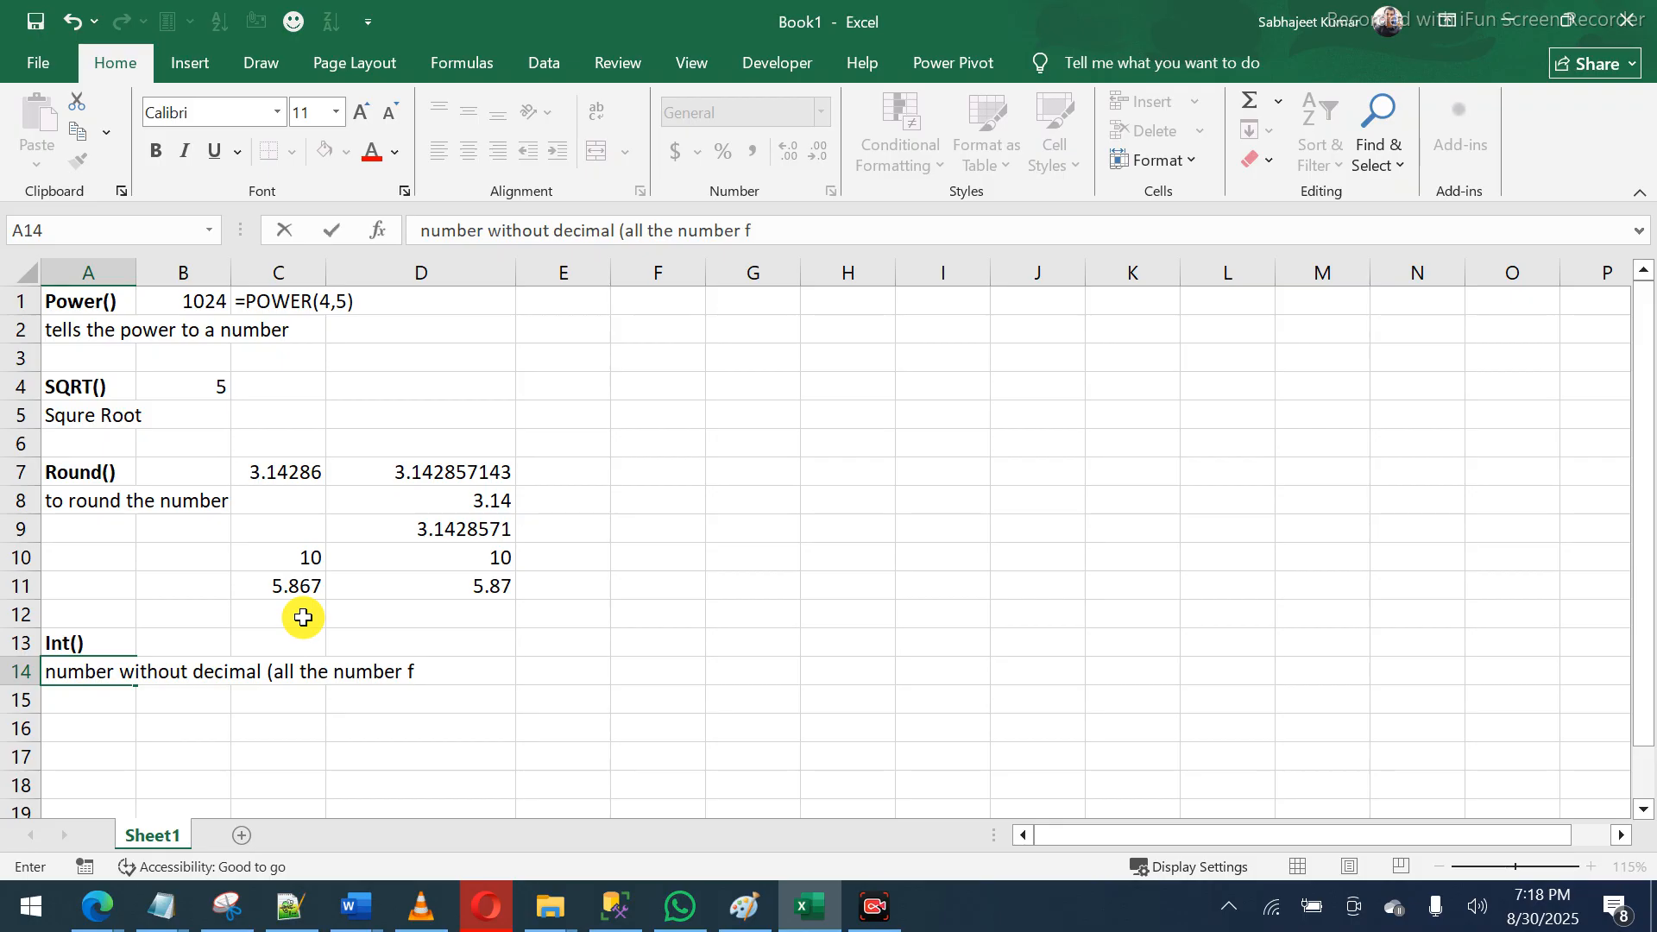
key("BackSpace")
type("before decimal")
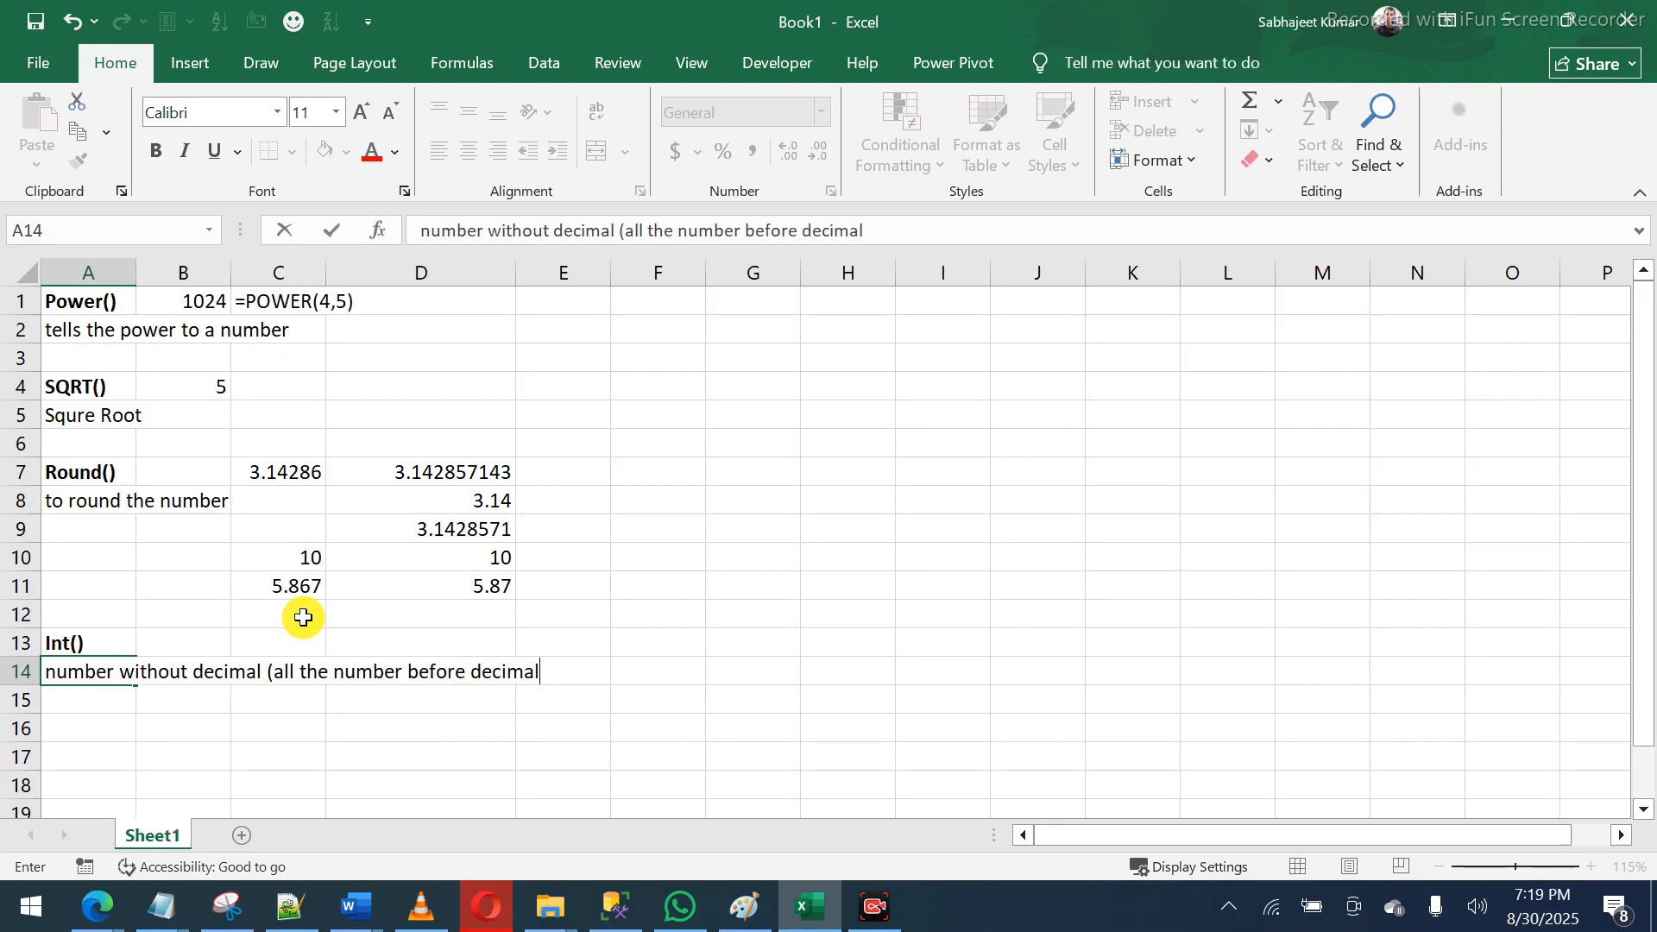
type(" poin")
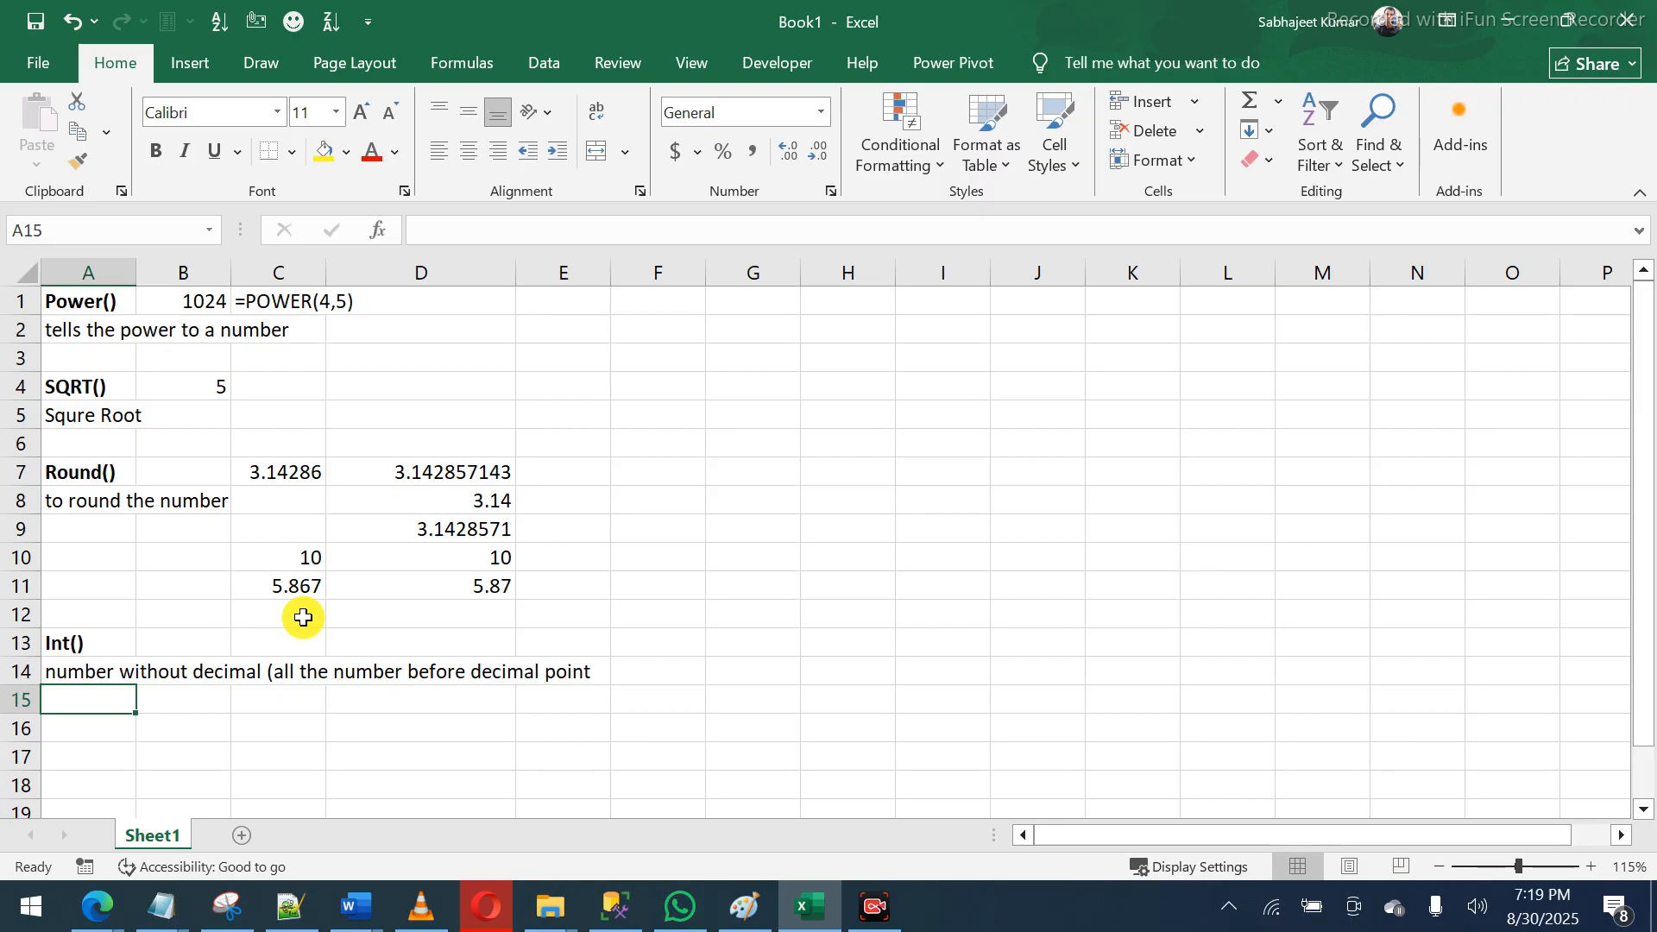
key("Up")
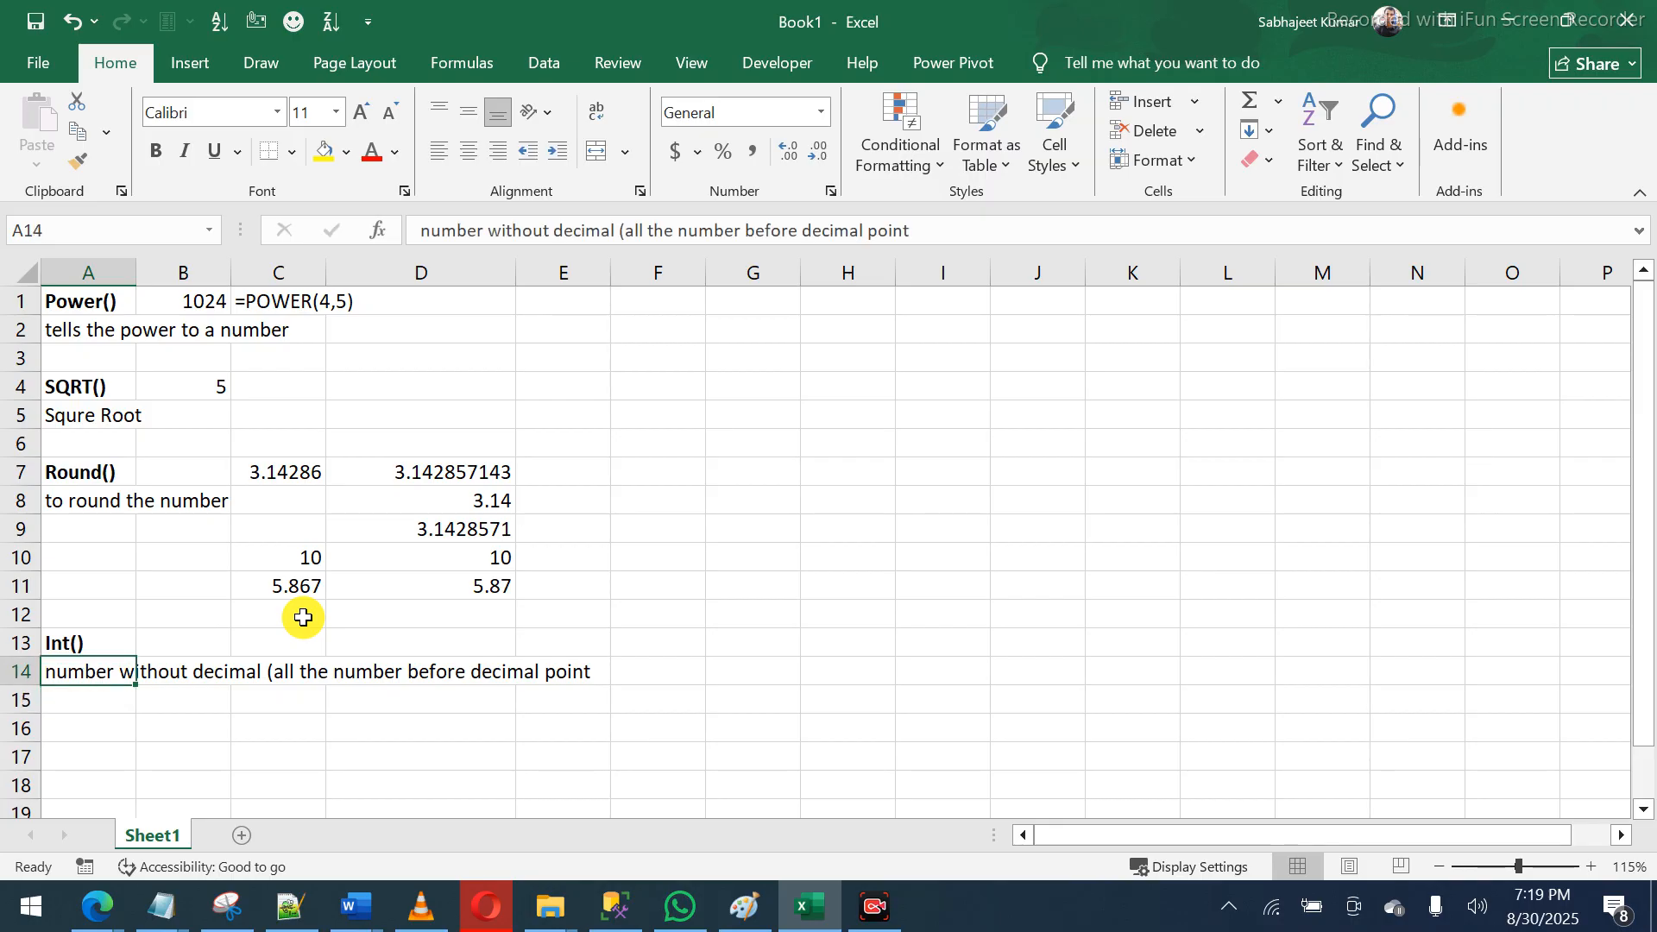
- Enter the sample value 1.658 in F14
key("Right")
key("Right")
key("Right")
key("Right")
key("Right")
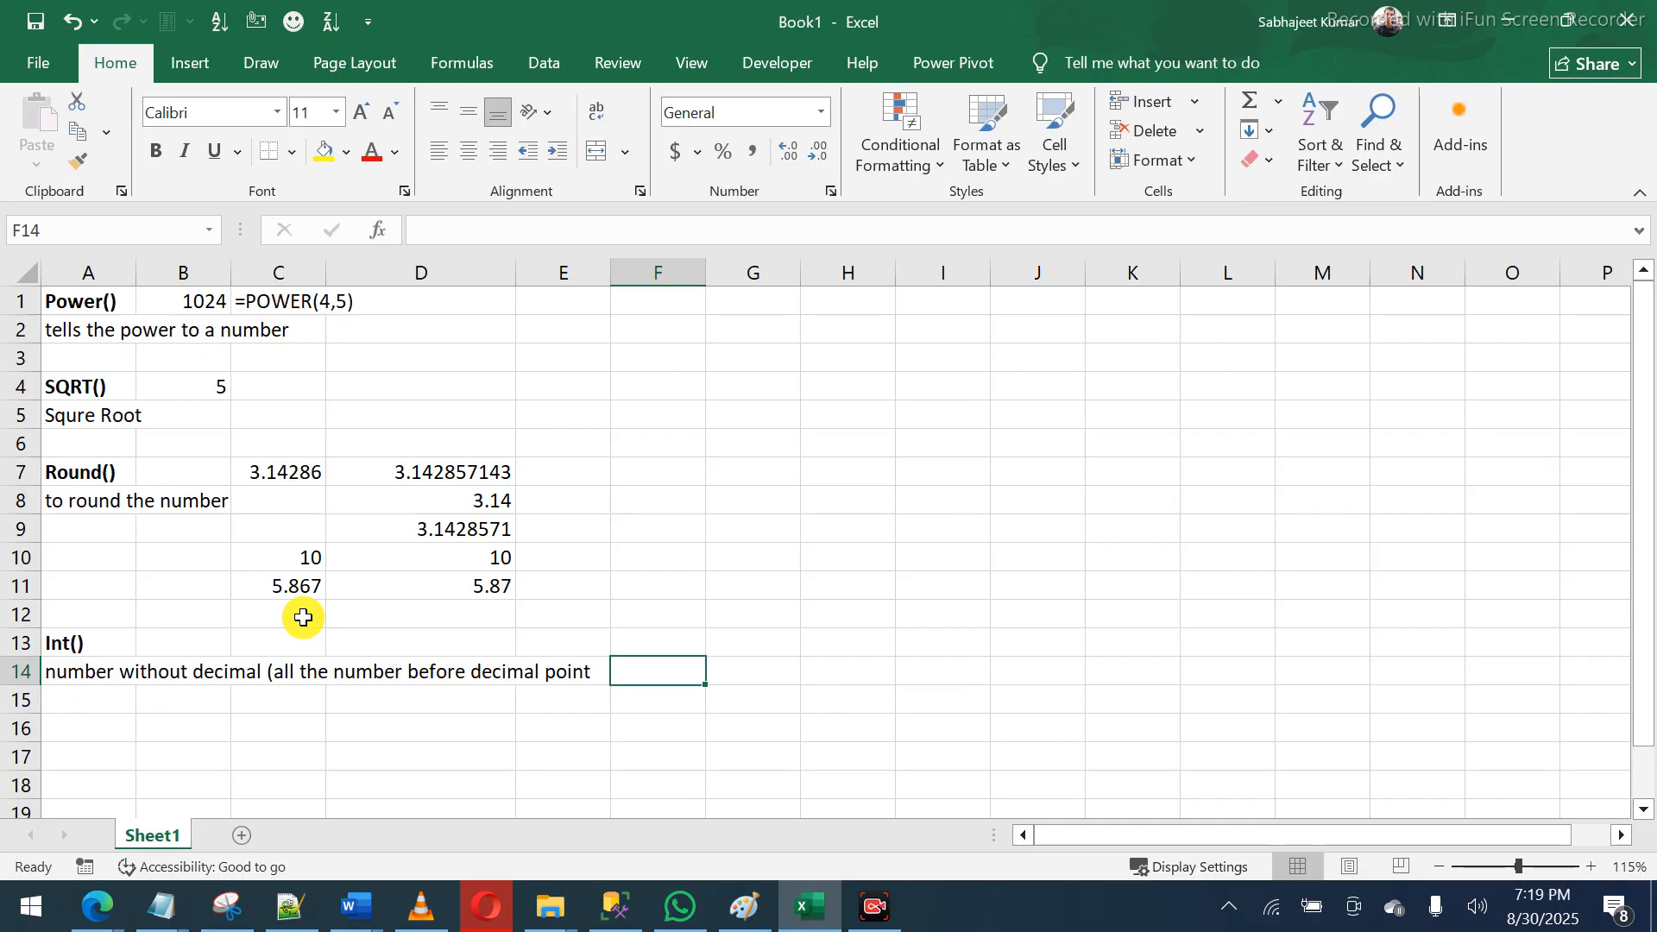
type("1")
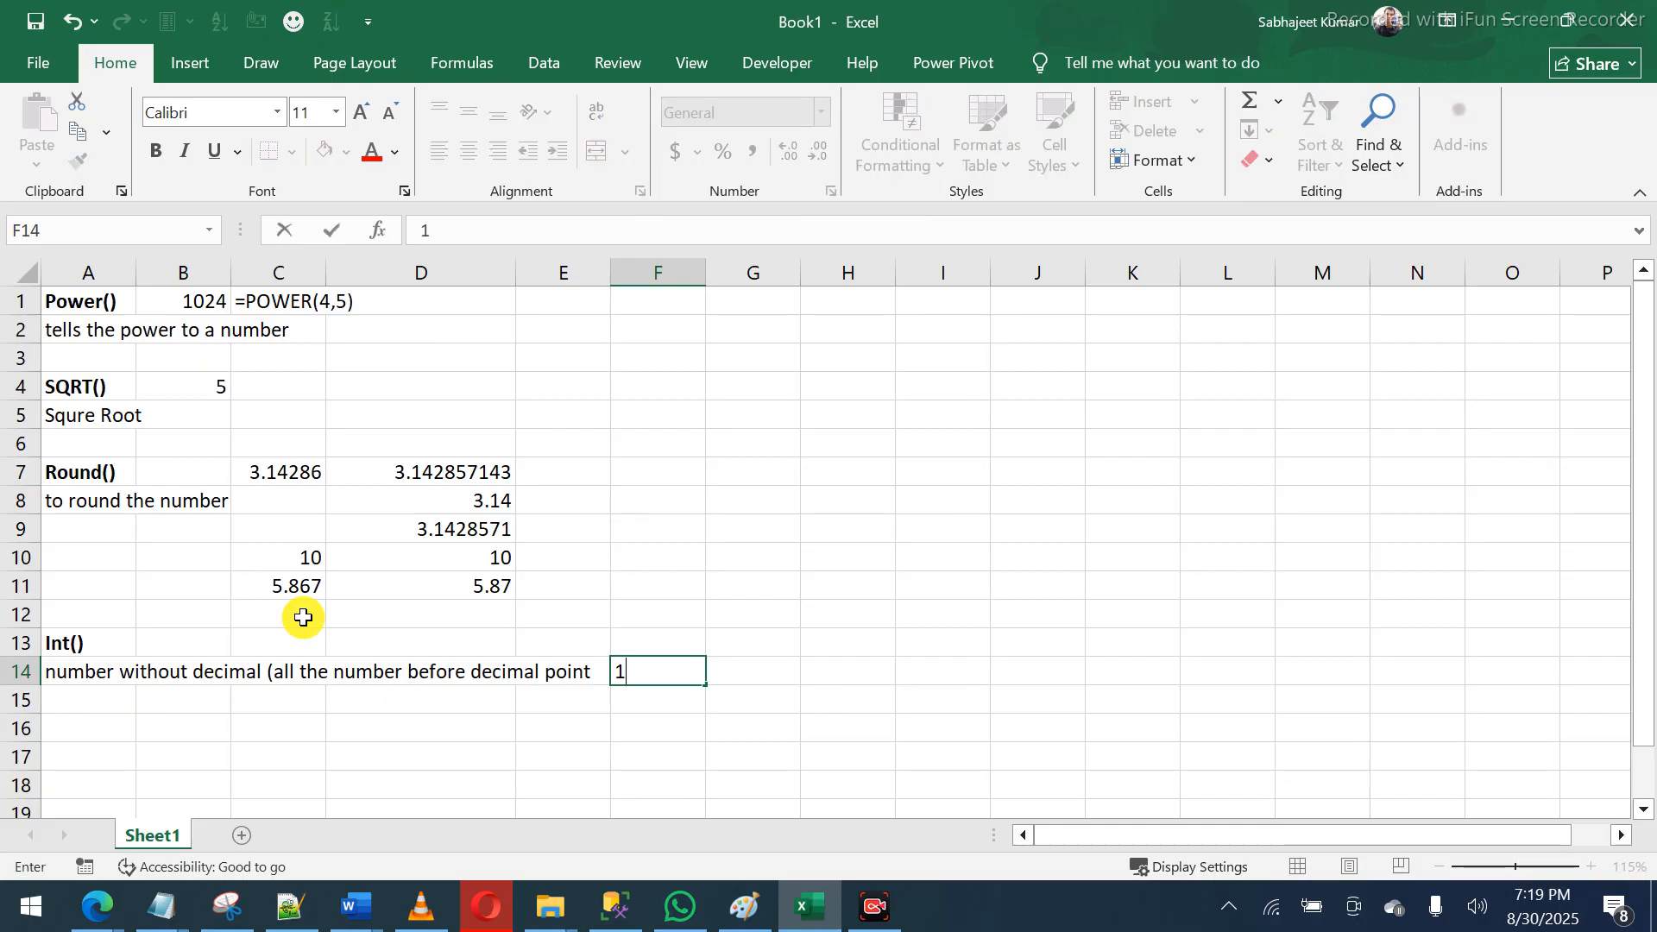
type(".658")
key("Return")
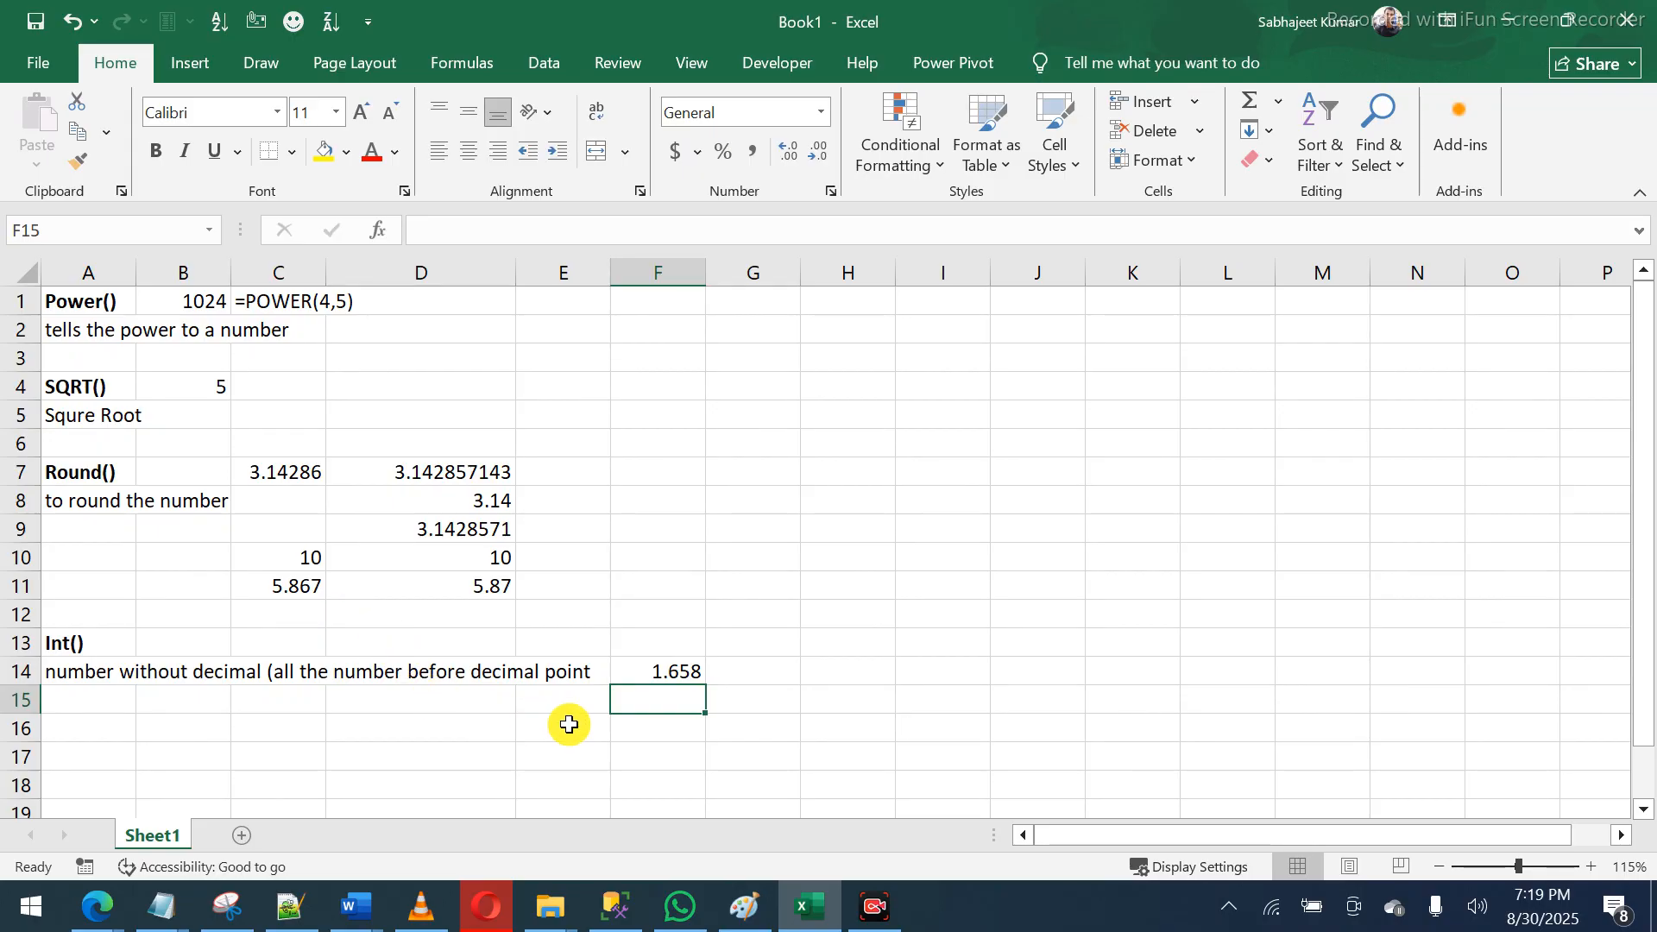
- Put =INT(F14) in G14 so it shows 1
key("Up")
key("Right")
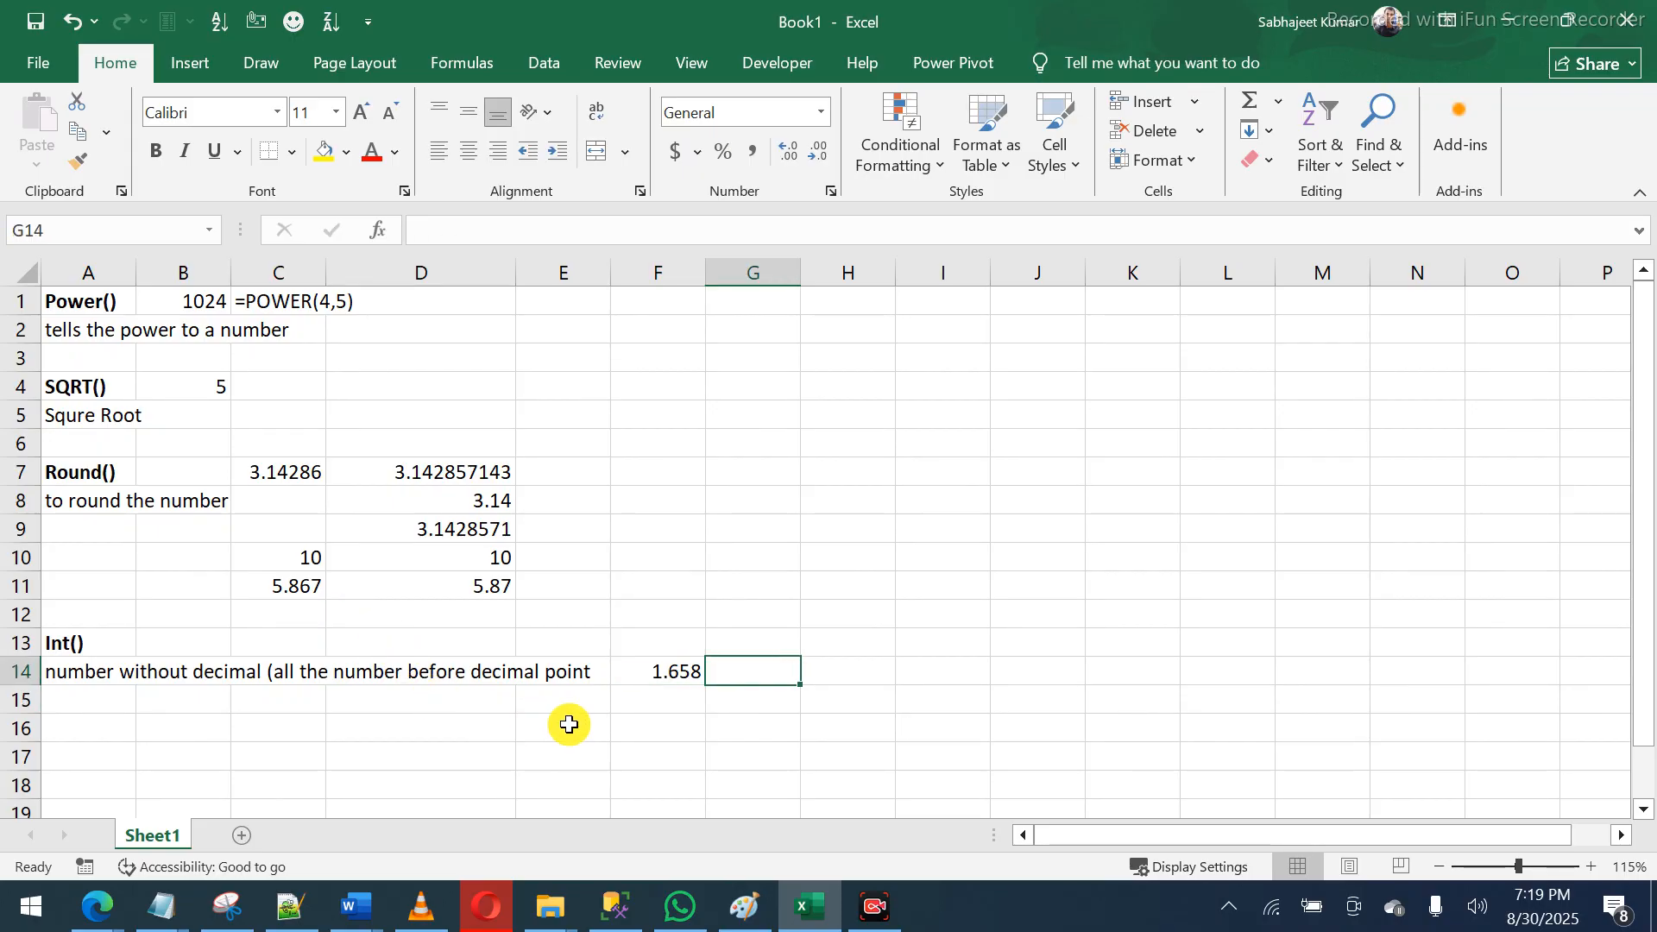
type("=int")
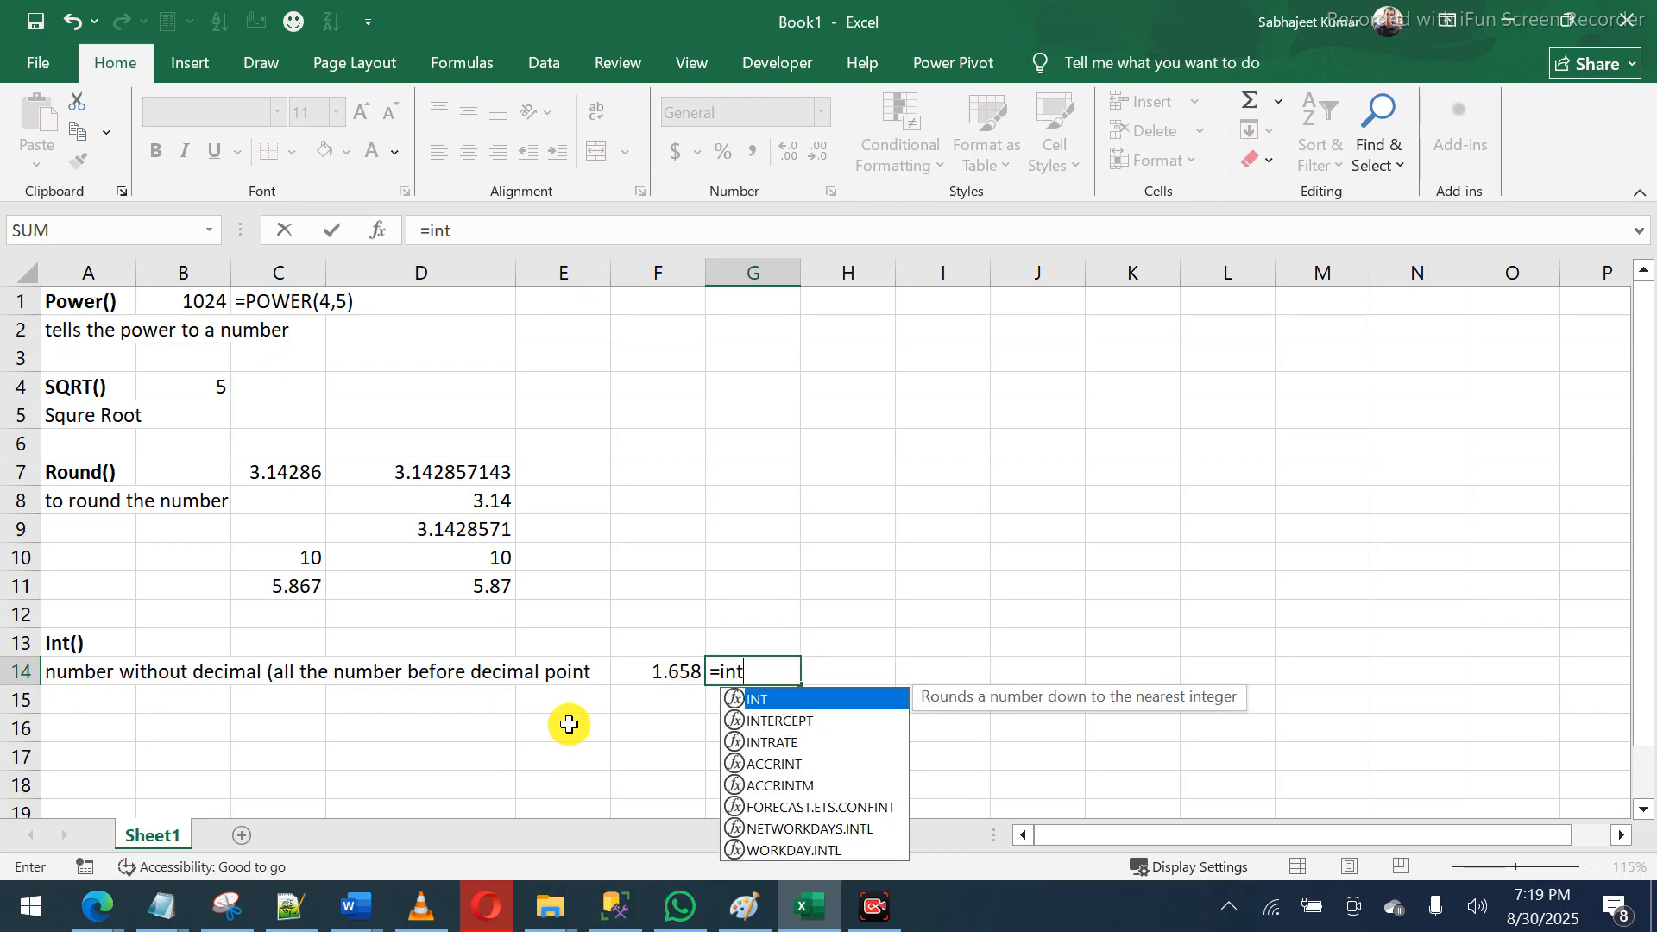
key("Tab")
key("Left")
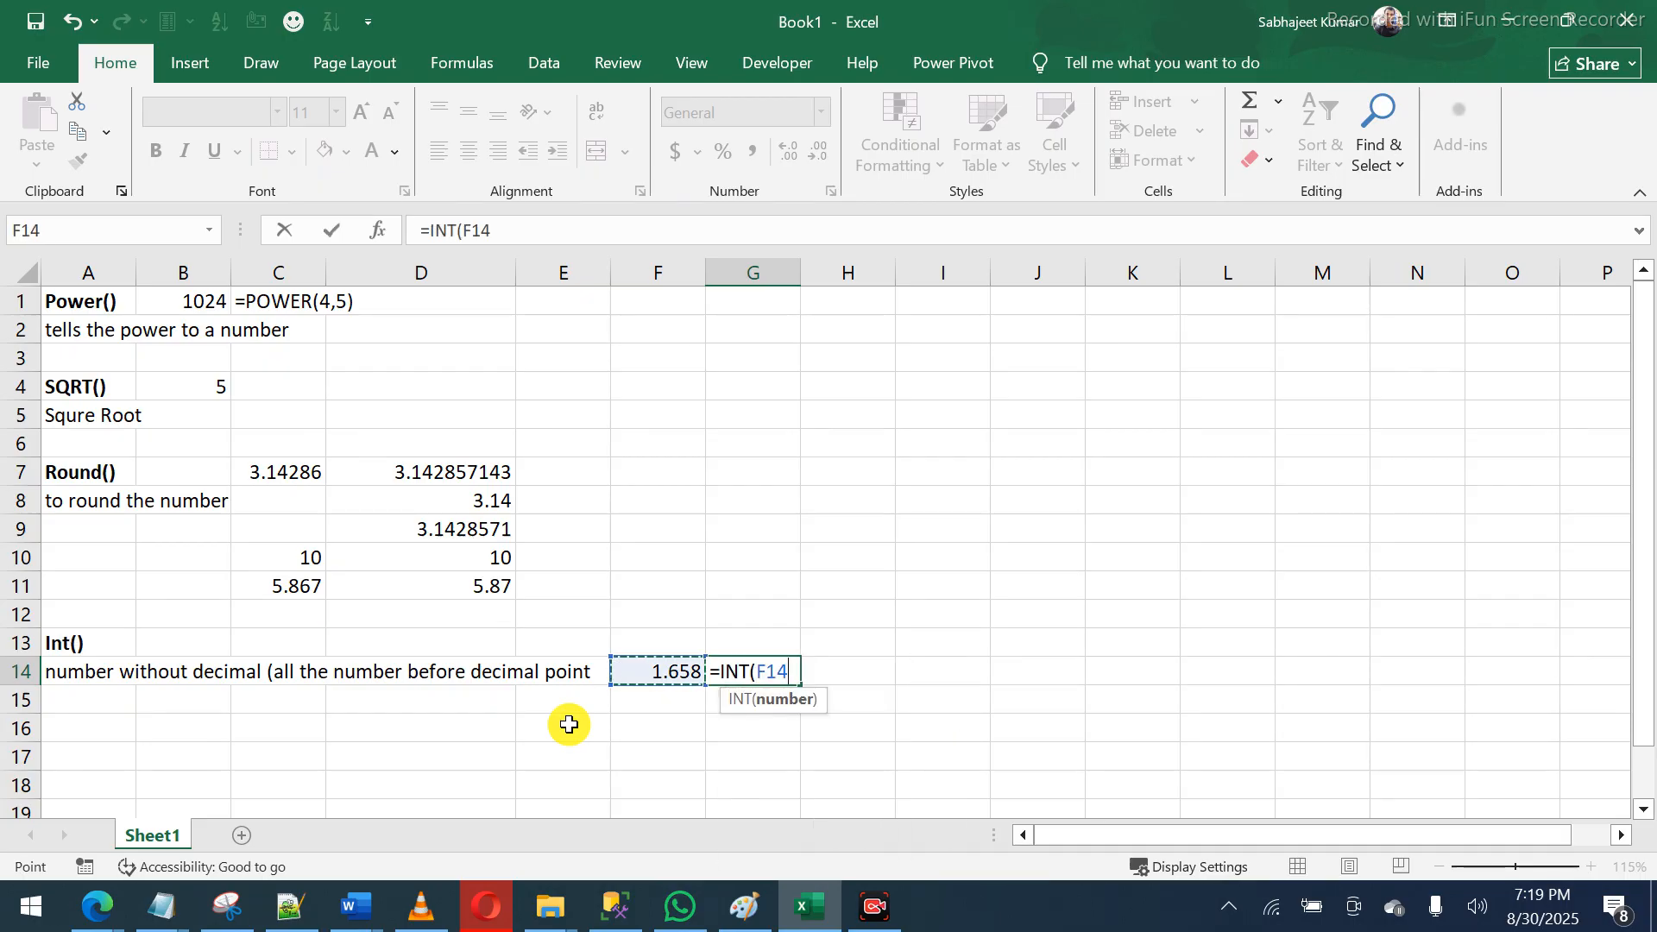
type(")")
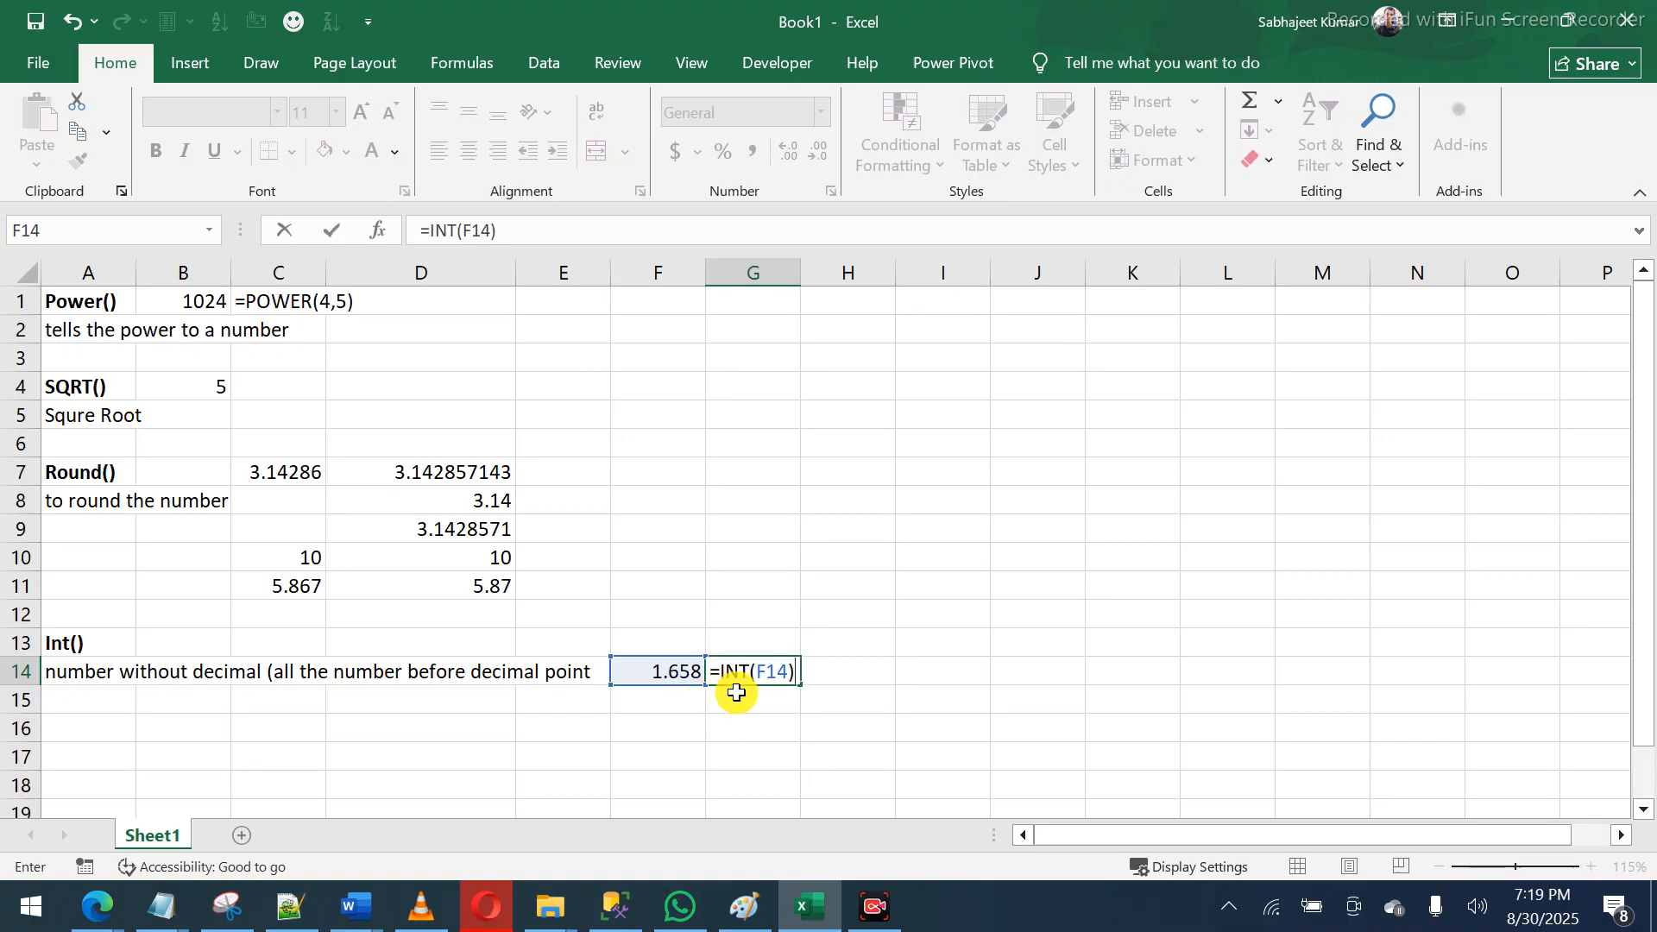
key("Return")
key("Up")
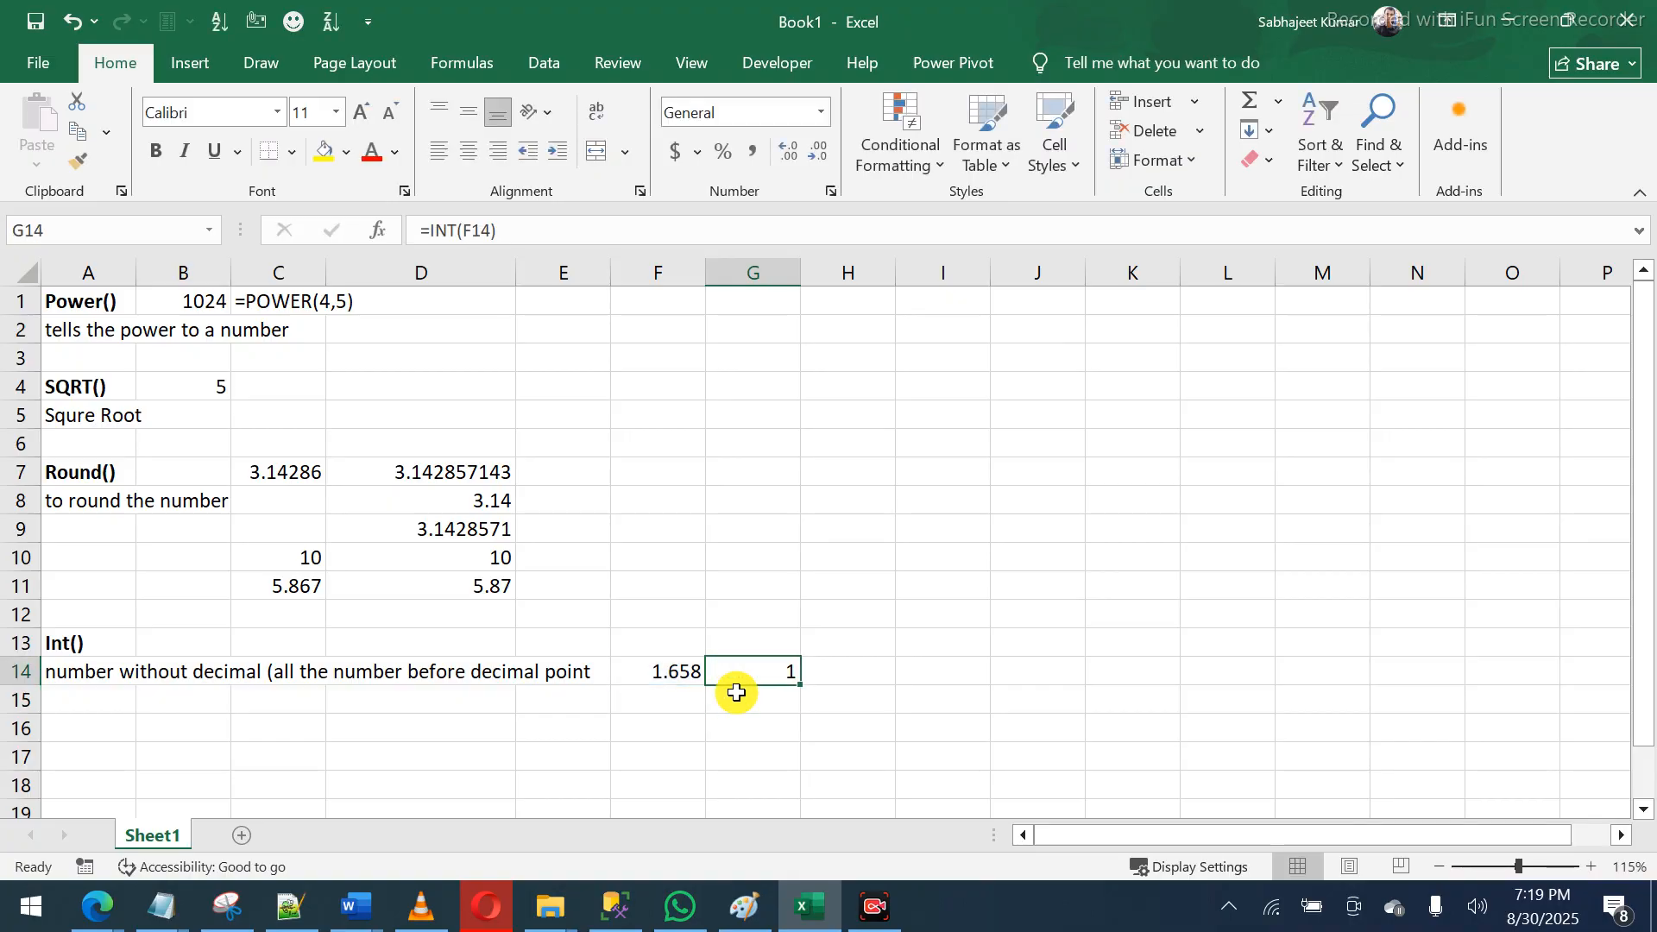
left_click(736, 693)
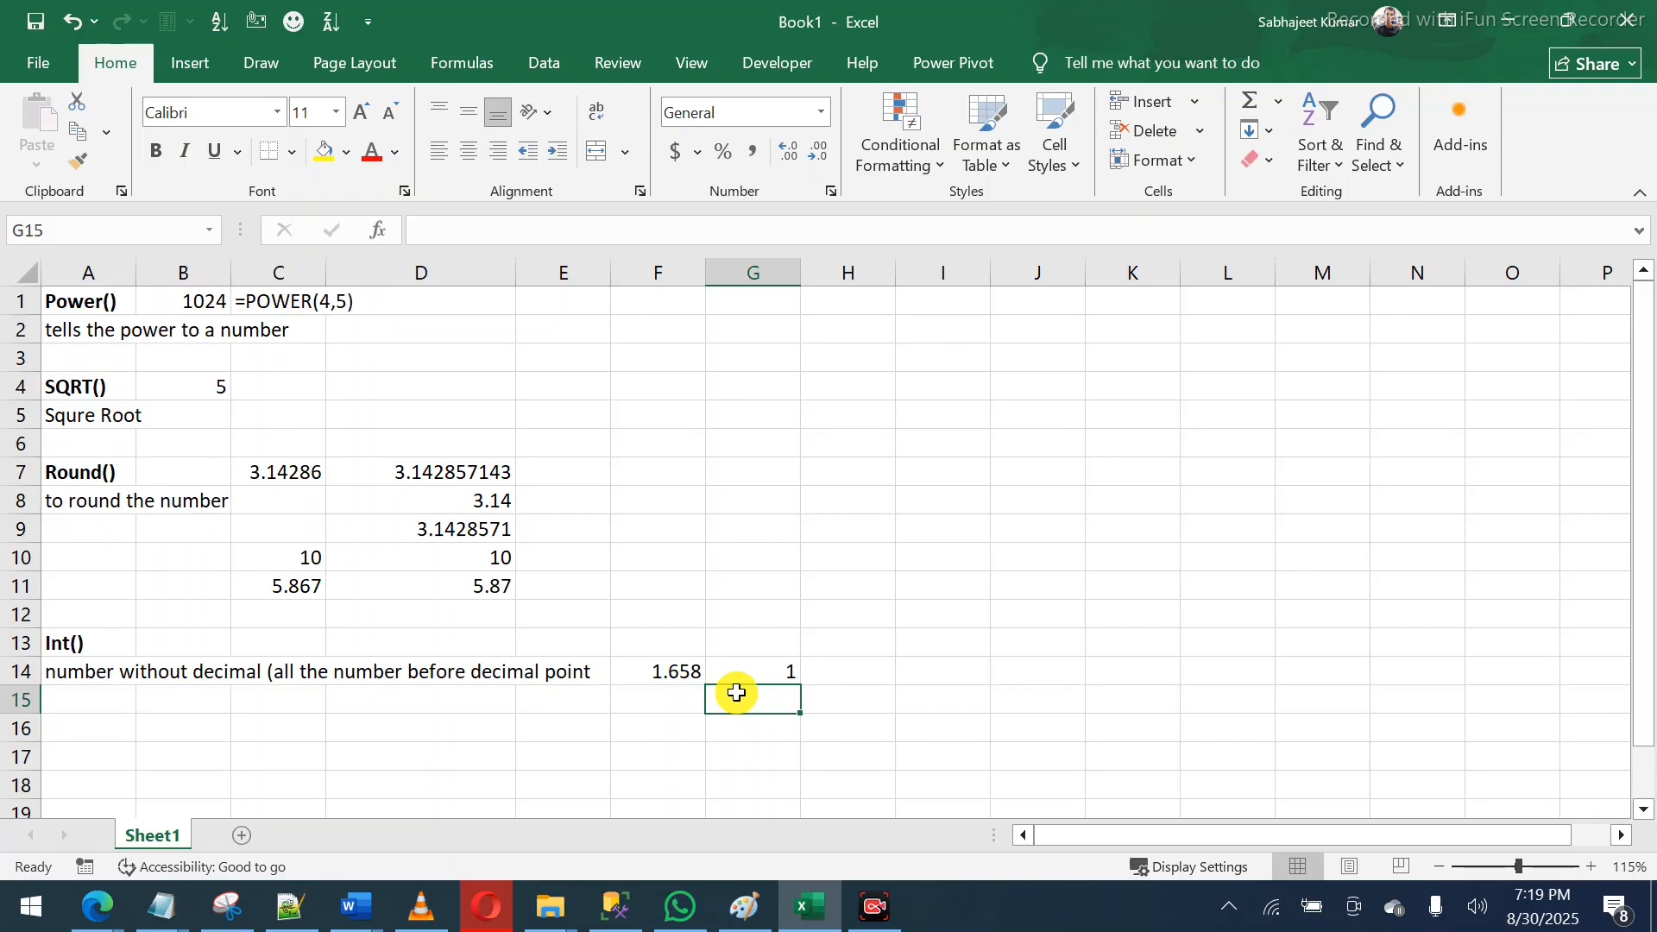
- Enter =ROUND(F14,0) in G15, giving 2, and recheck the formula
type("=r")
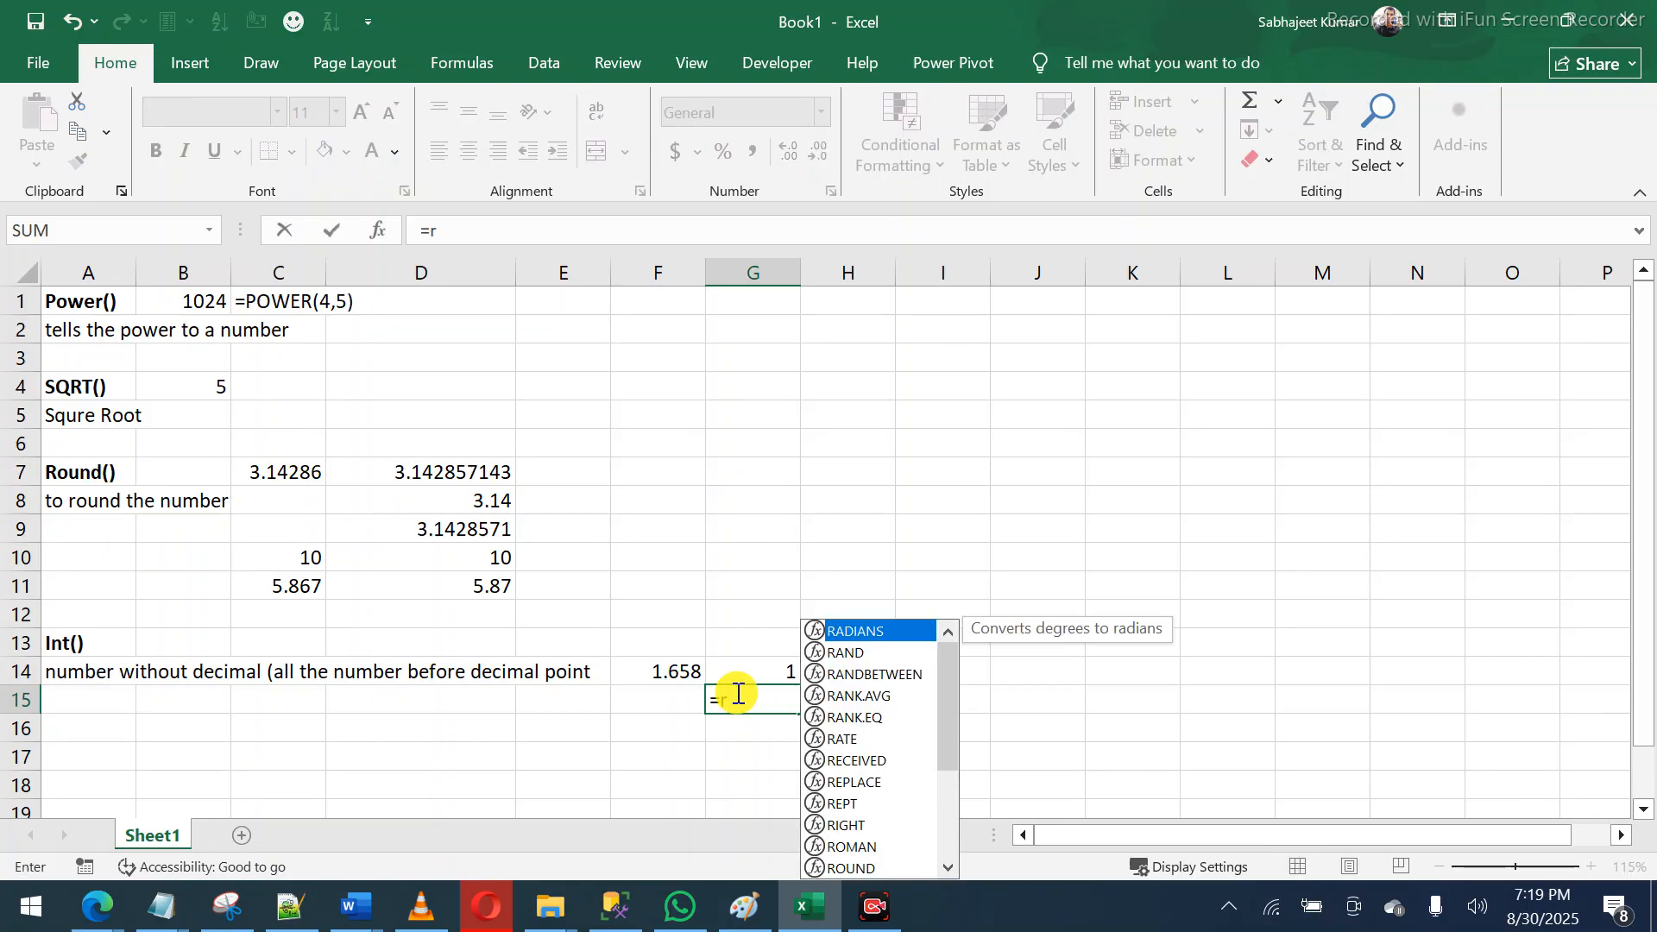
type("oun")
key("Tab")
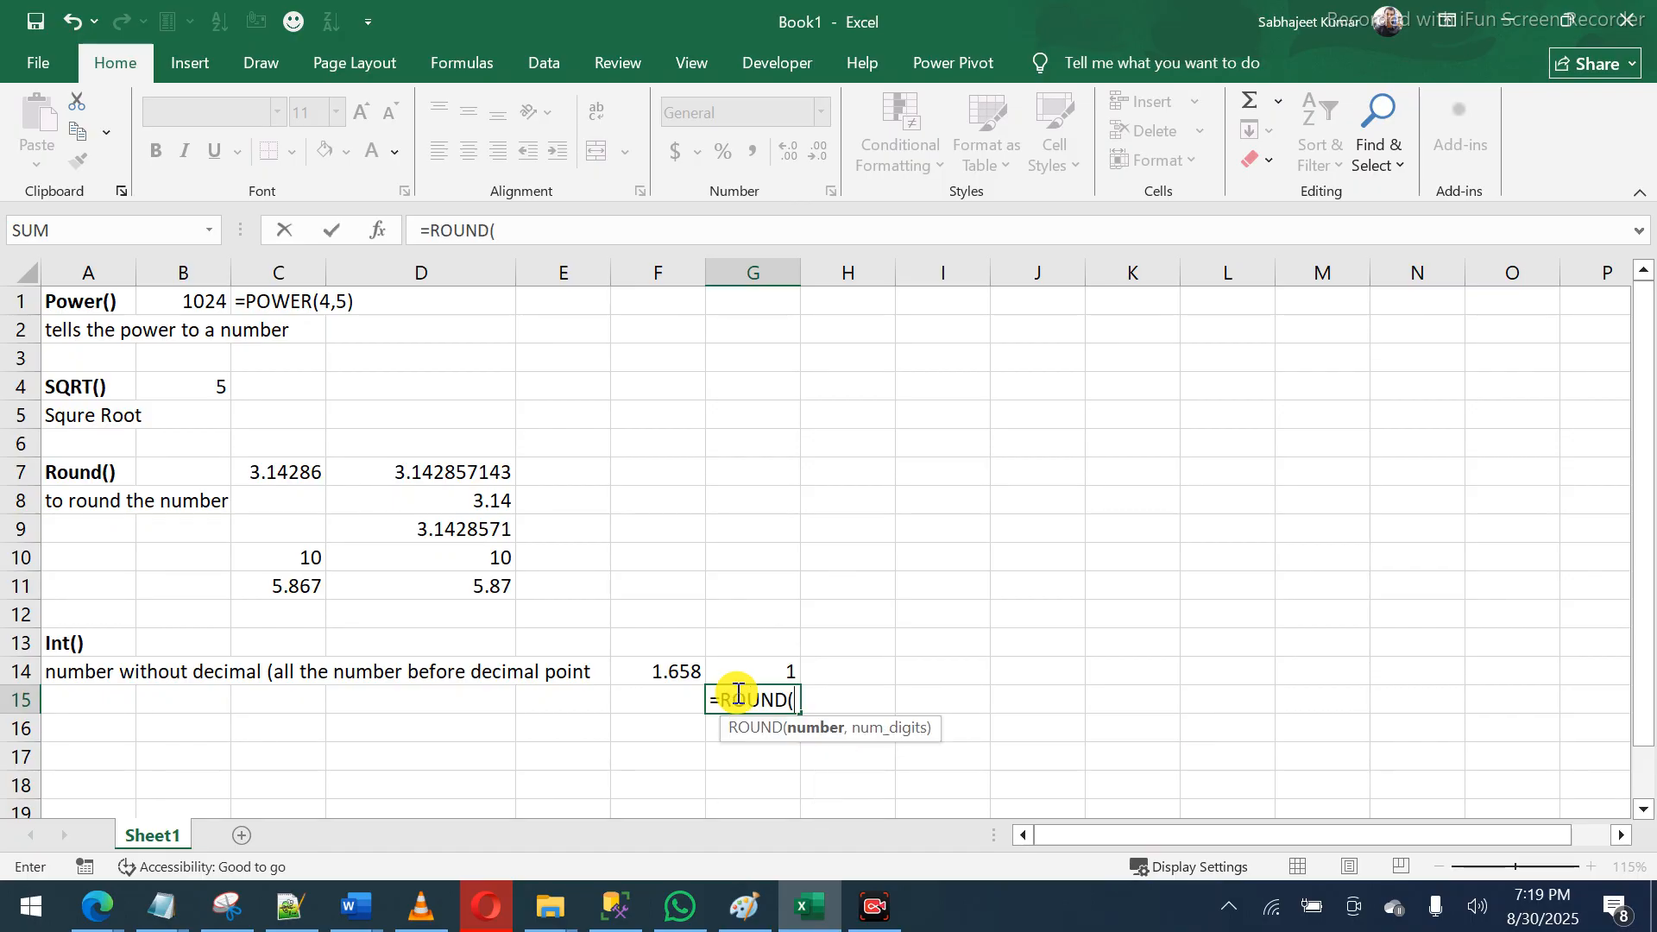
key("Left")
key("Up")
type(",0)")
key("Return")
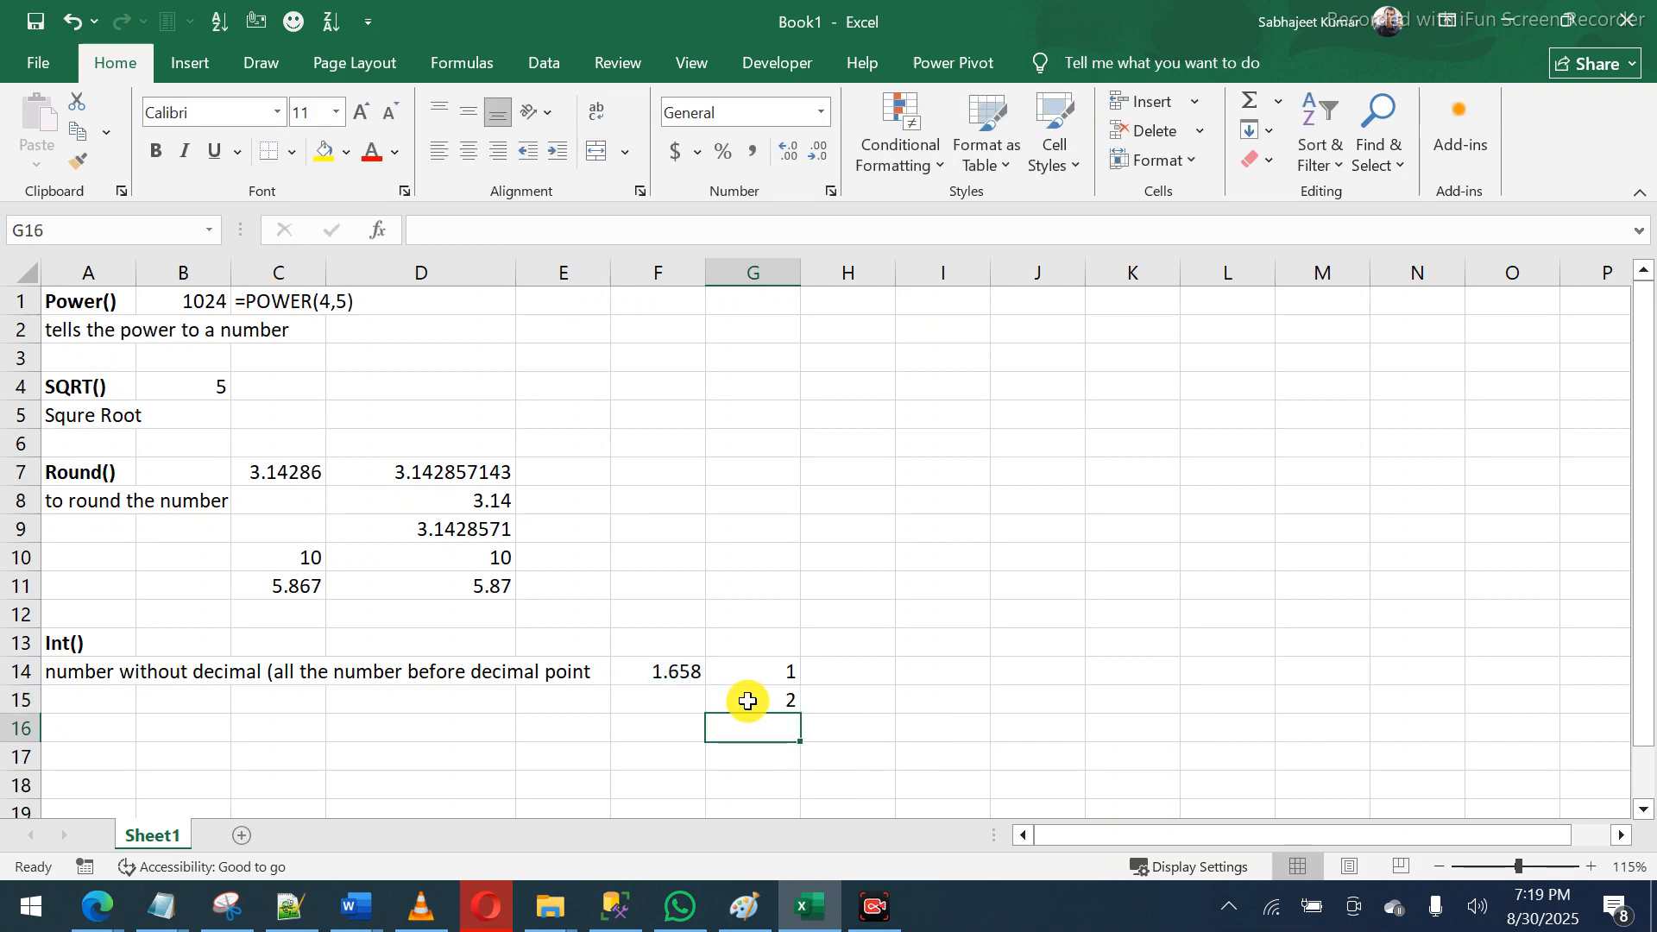
left_click(737, 695)
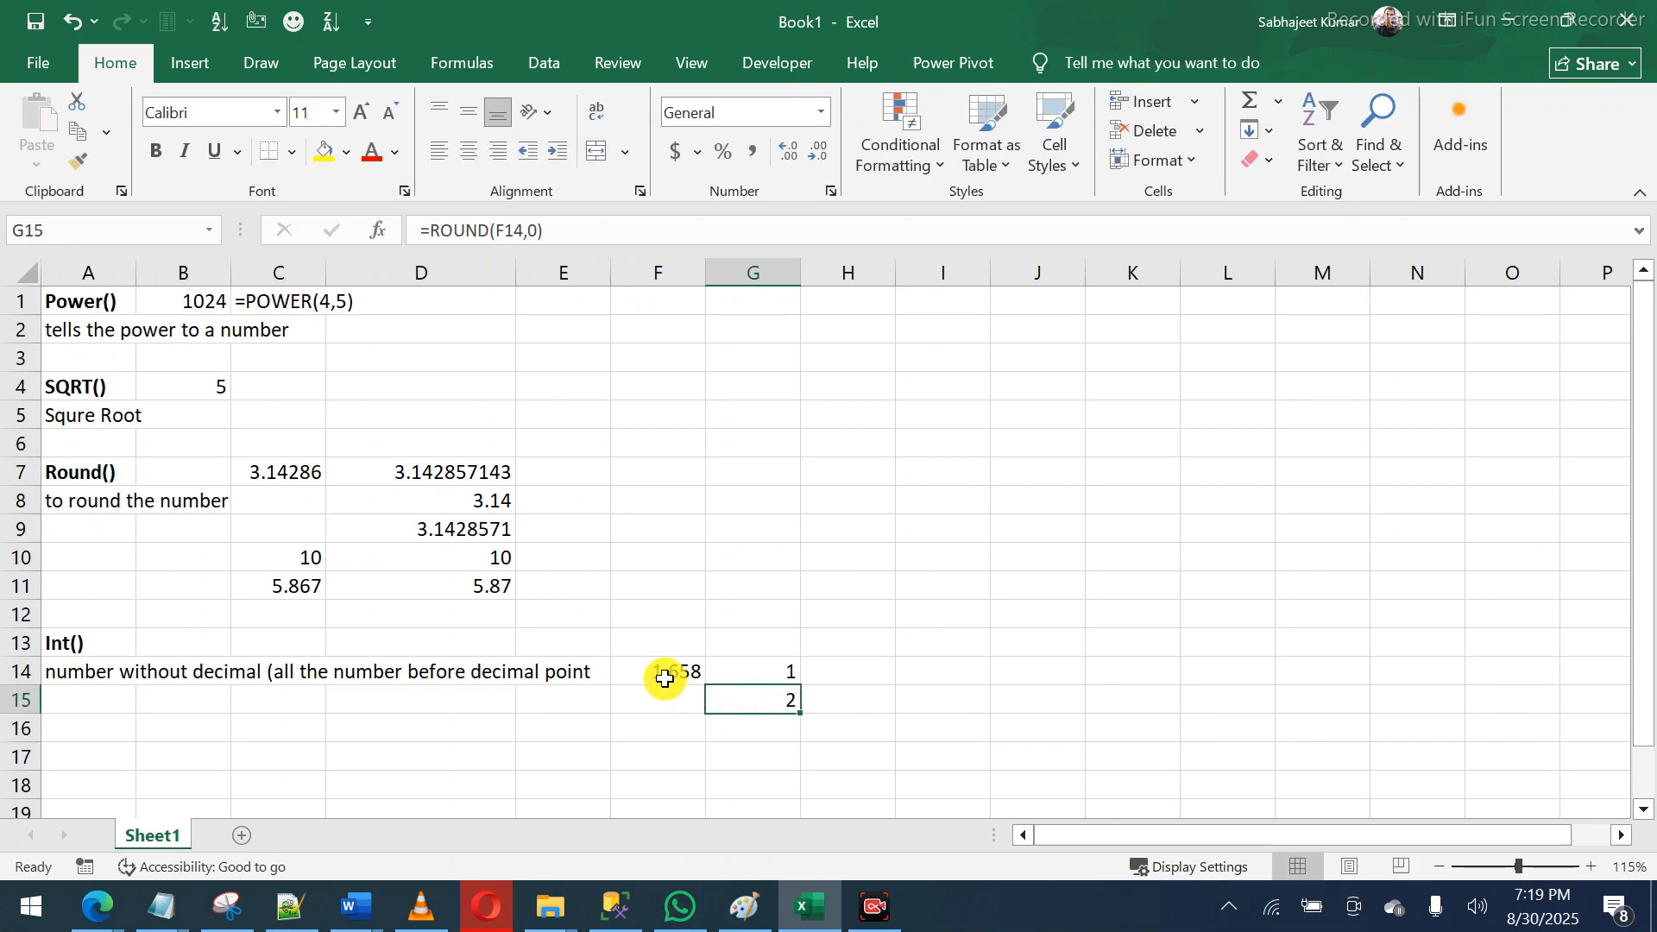
key("F2")
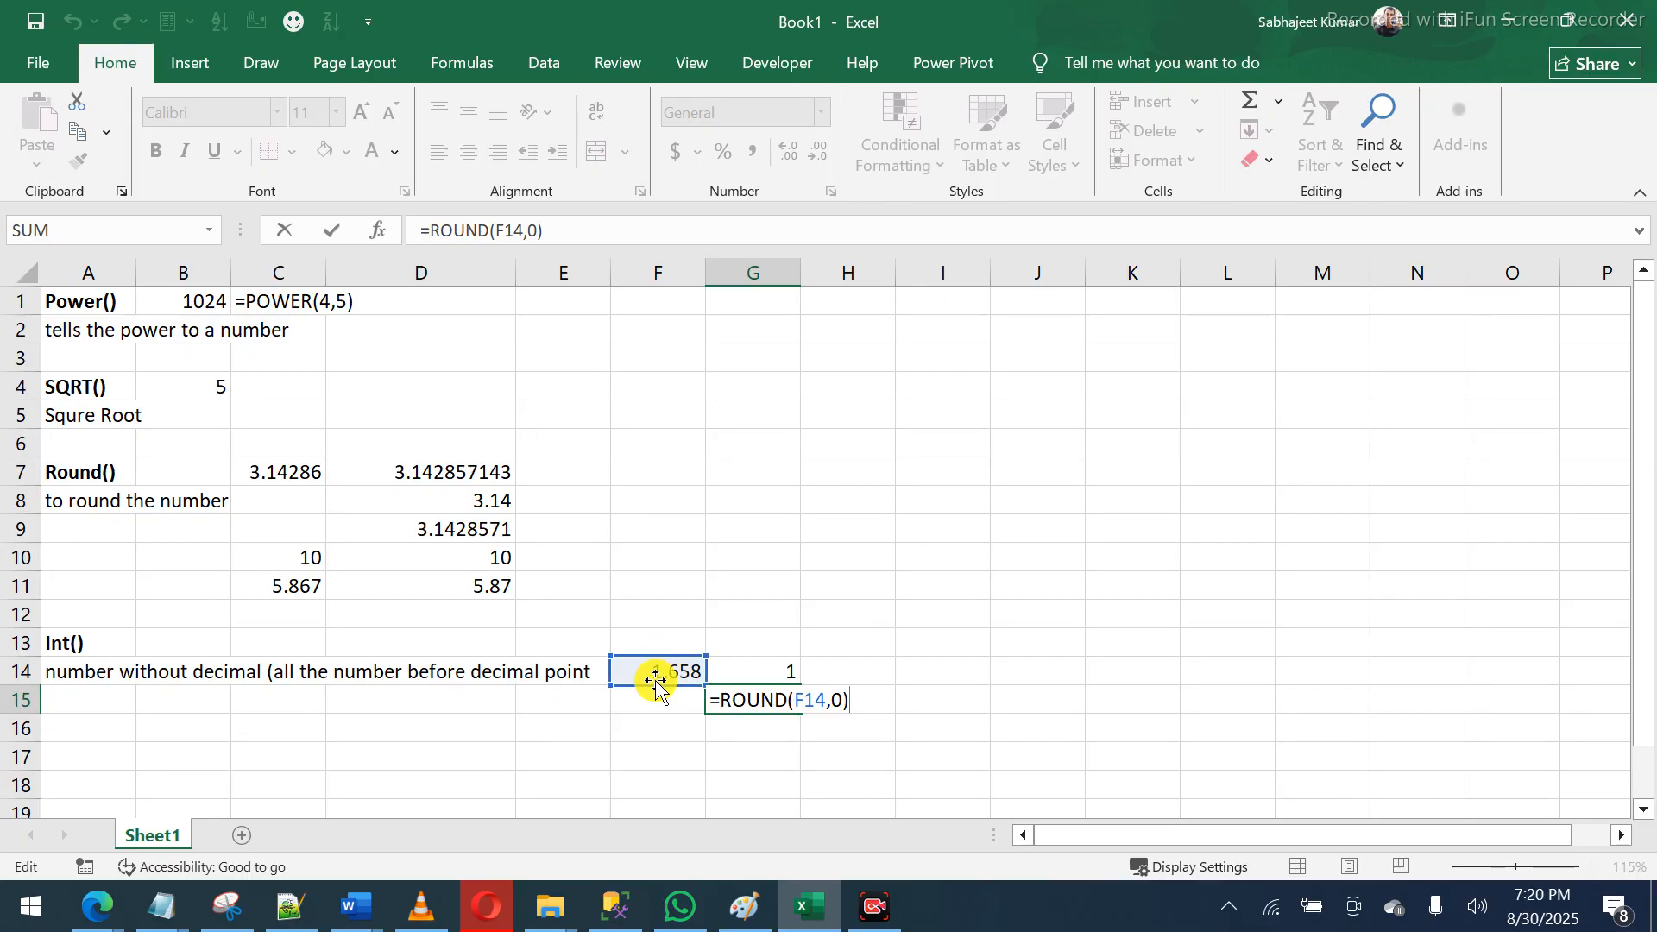
key("Return")
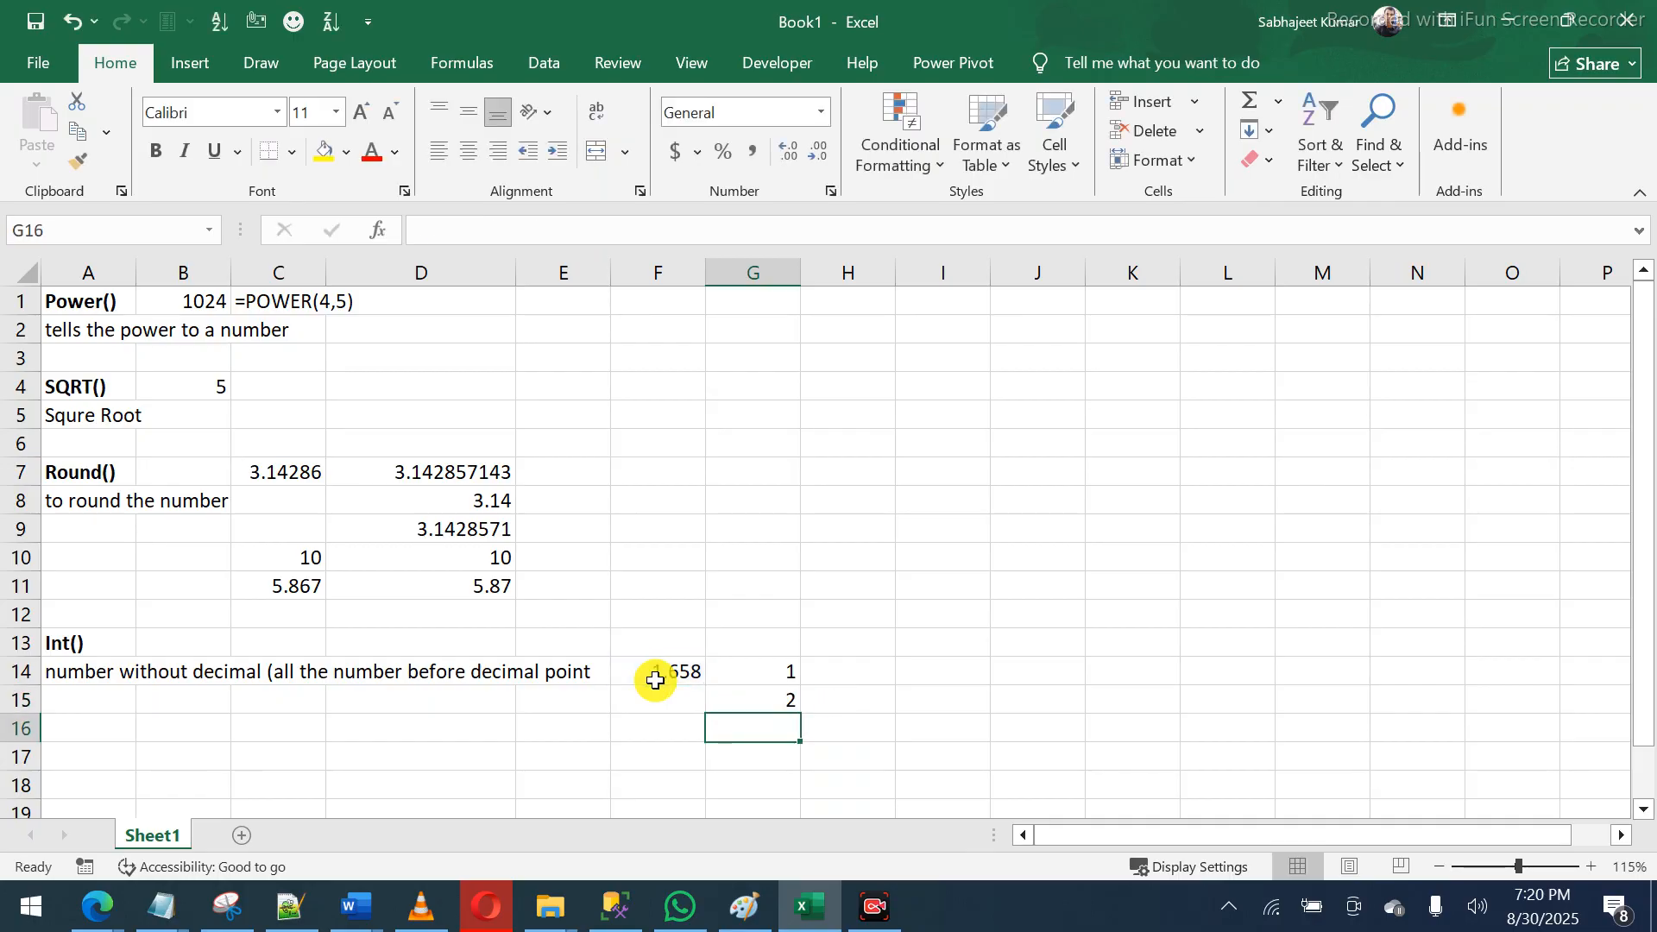
- Enter 1.231 in F16 and =ROUND(F16,0) in G16, which shows 1
left_click(668, 734)
type("1")
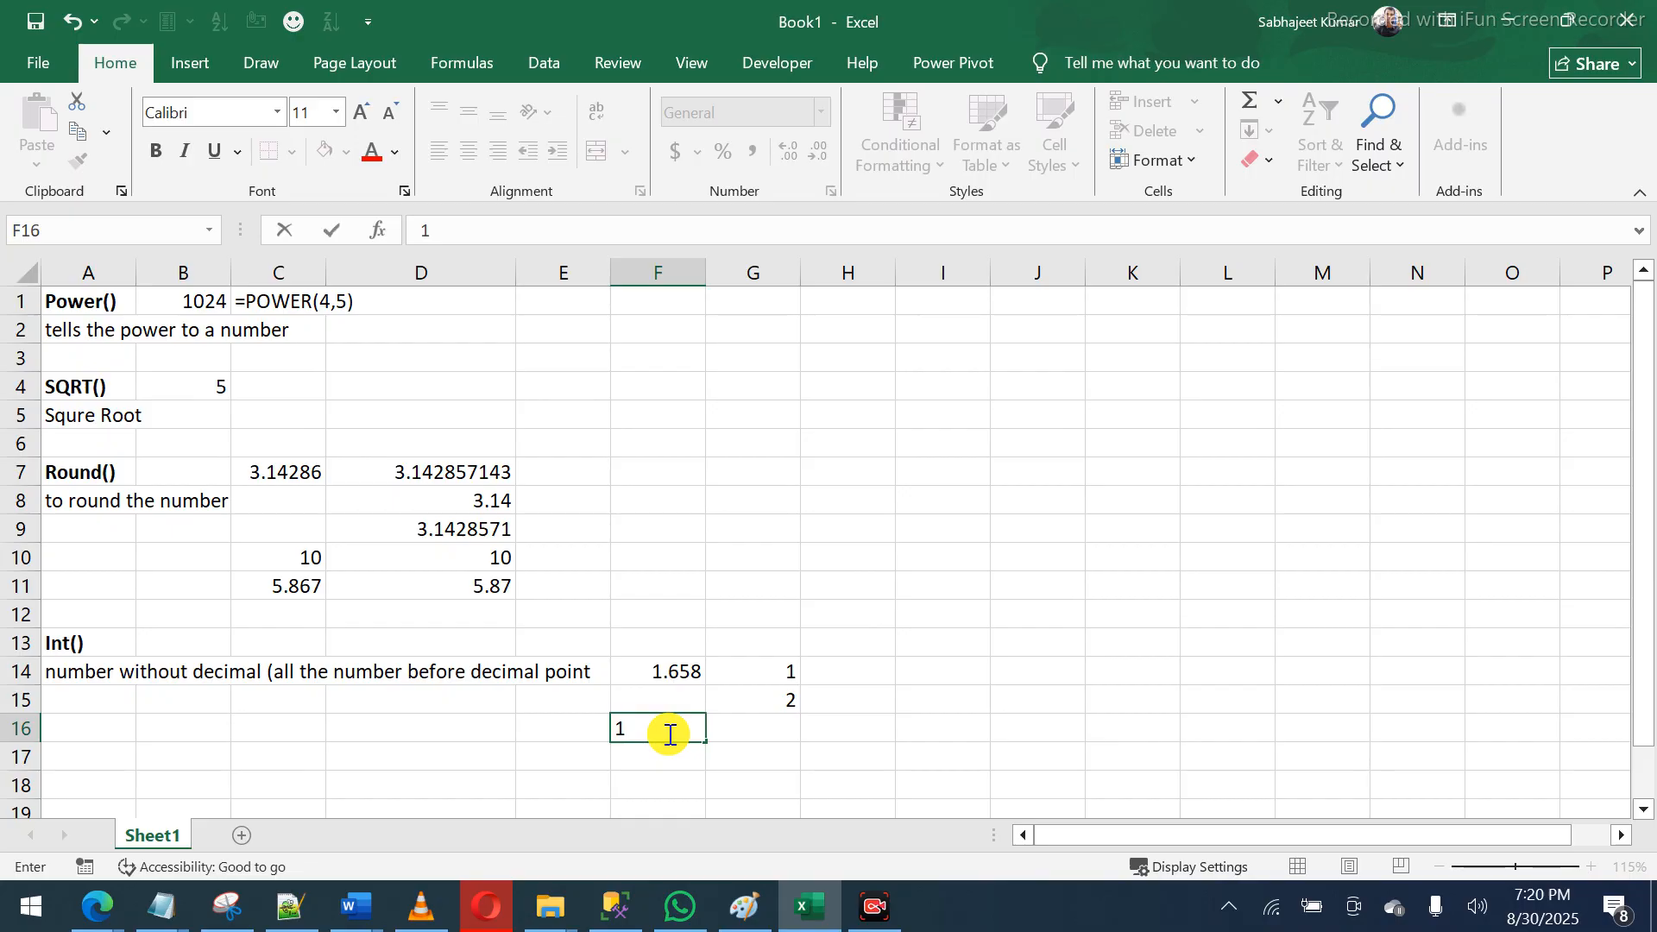
type(".231")
key("Return")
key("Up")
key("Right")
type("=")
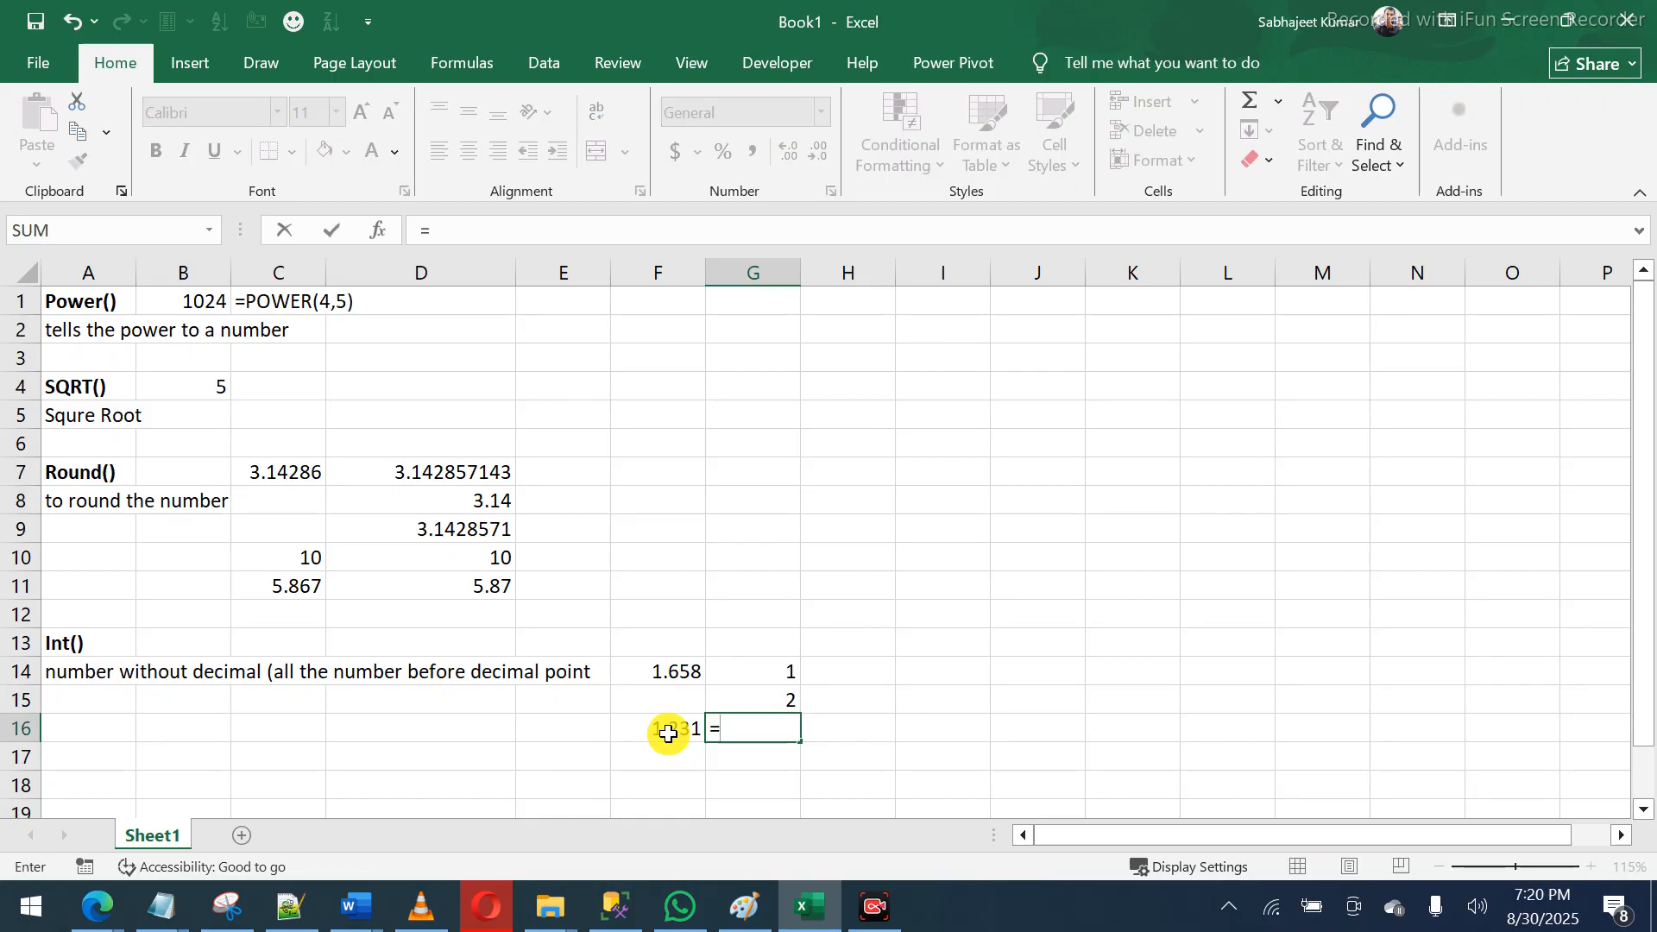
type("rou")
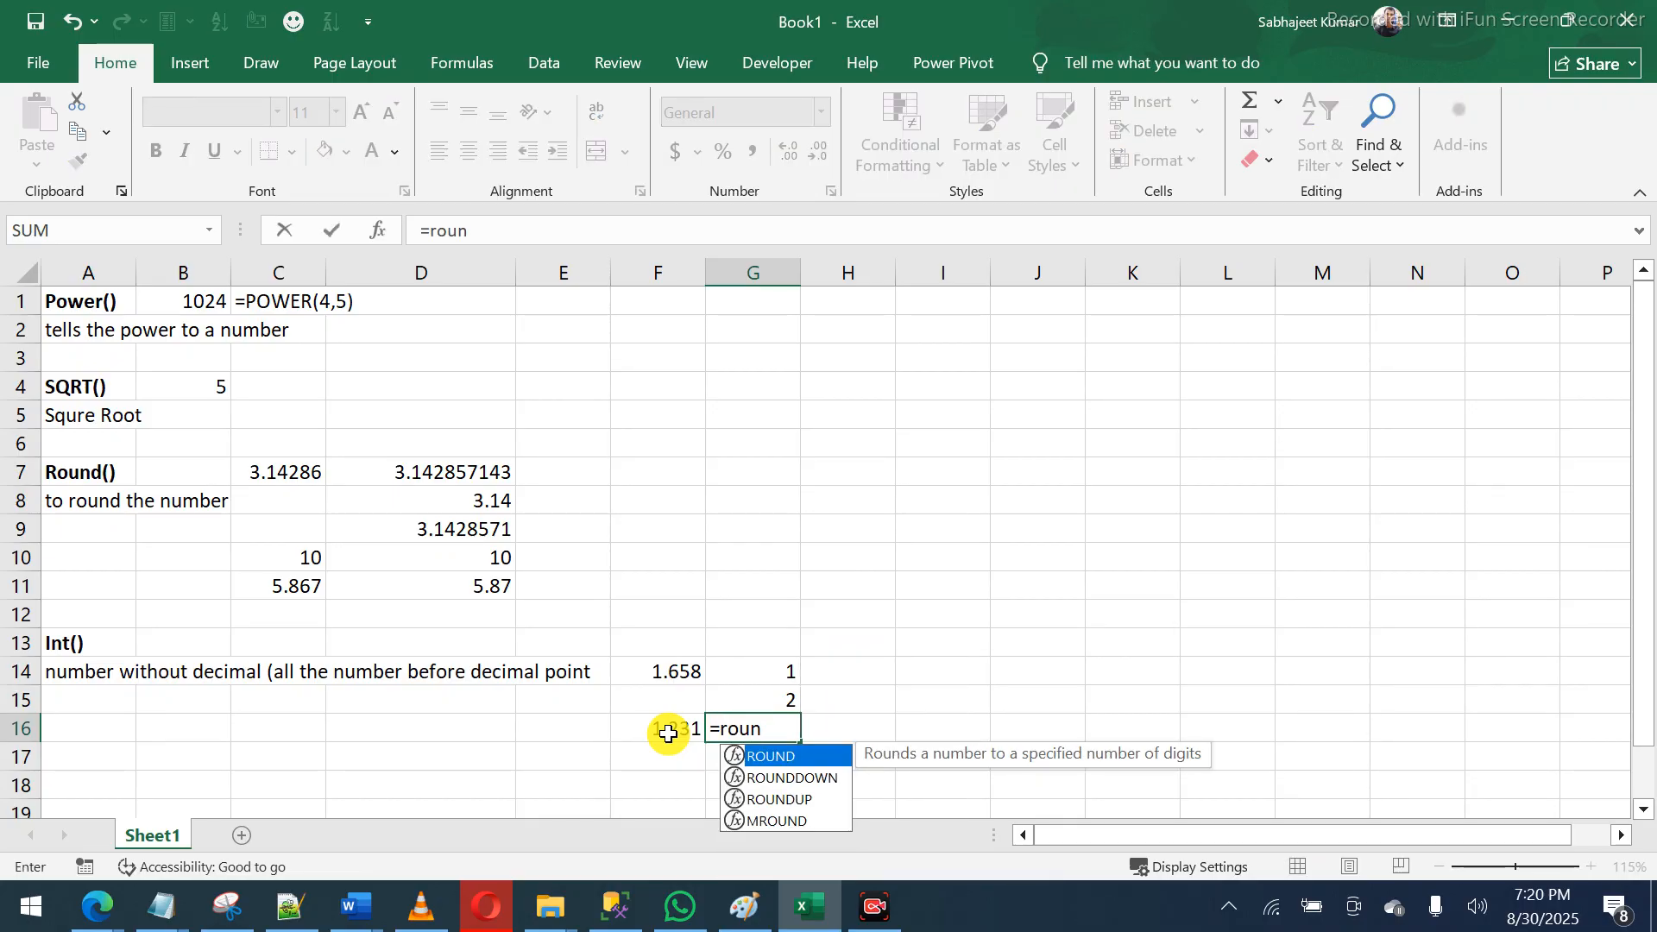
type("n")
key("Tab")
left_click(668, 733)
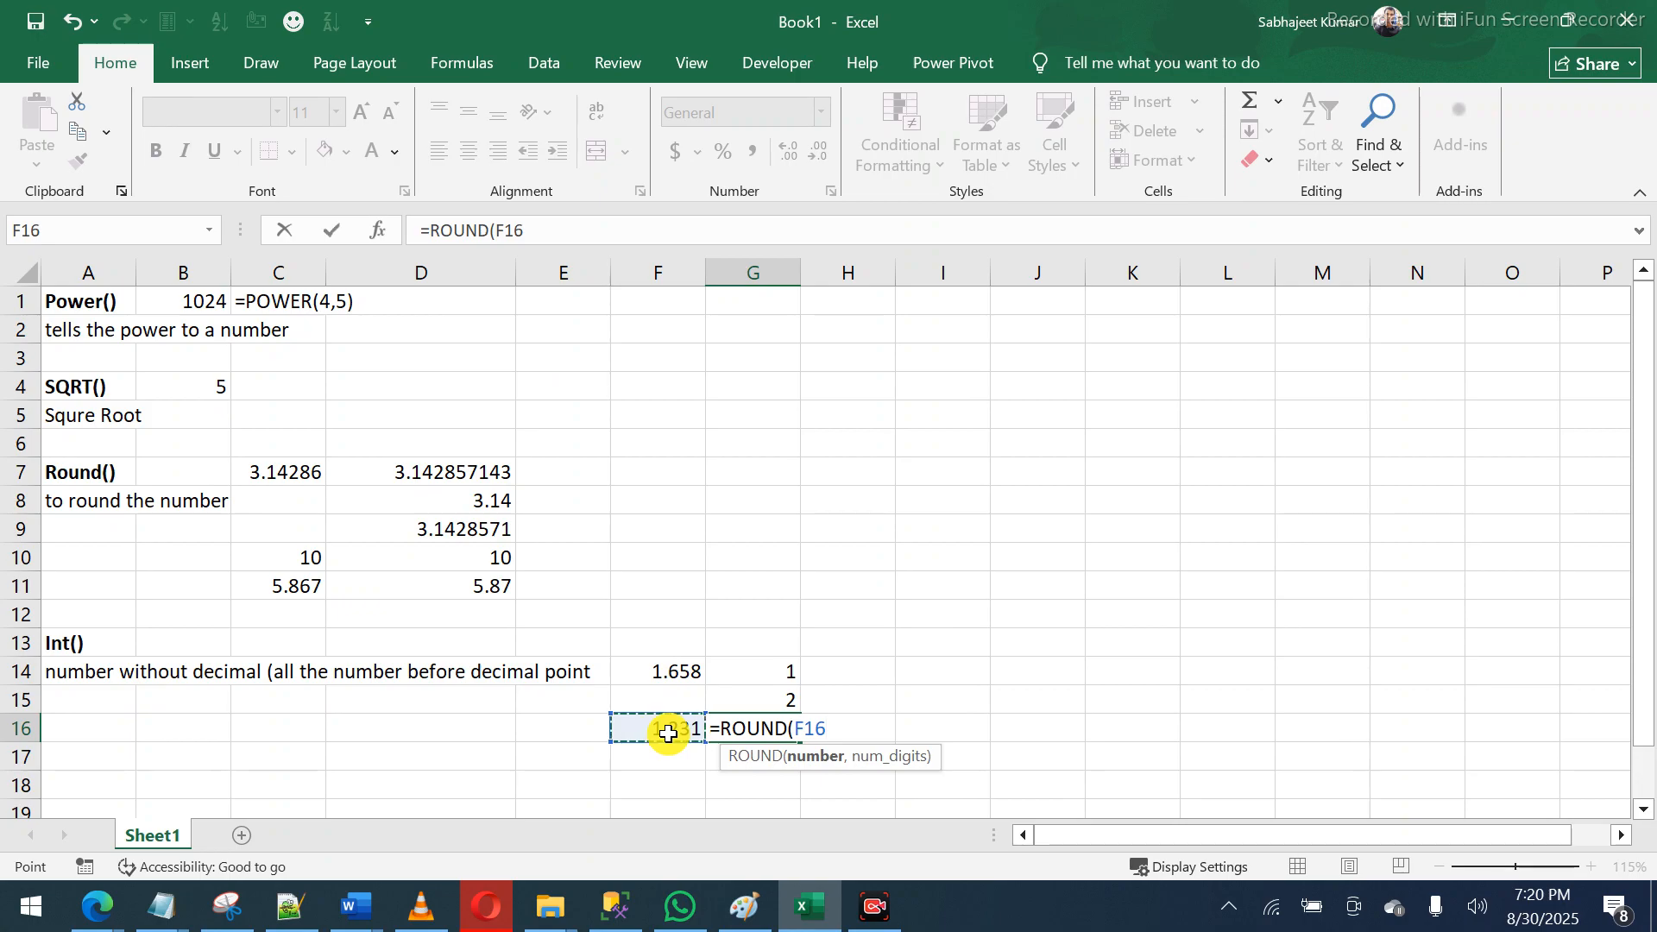
type(",0")
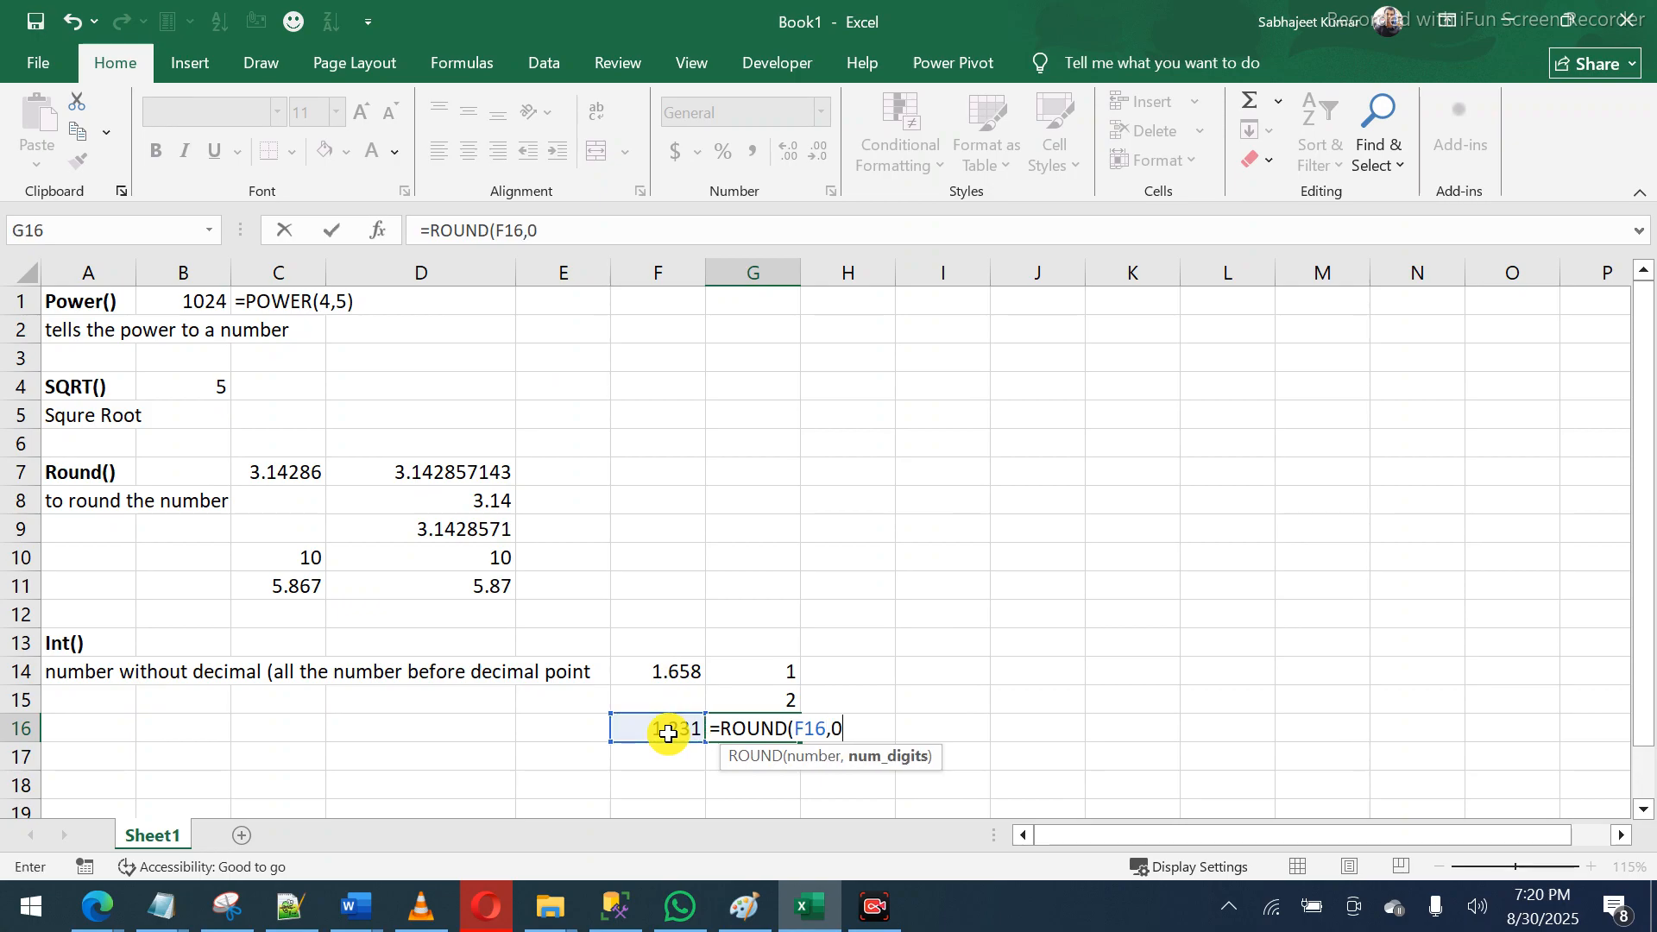
key("Return")
- Fill the ROUND results in G16 and G15 with yellow
left_click(734, 730)
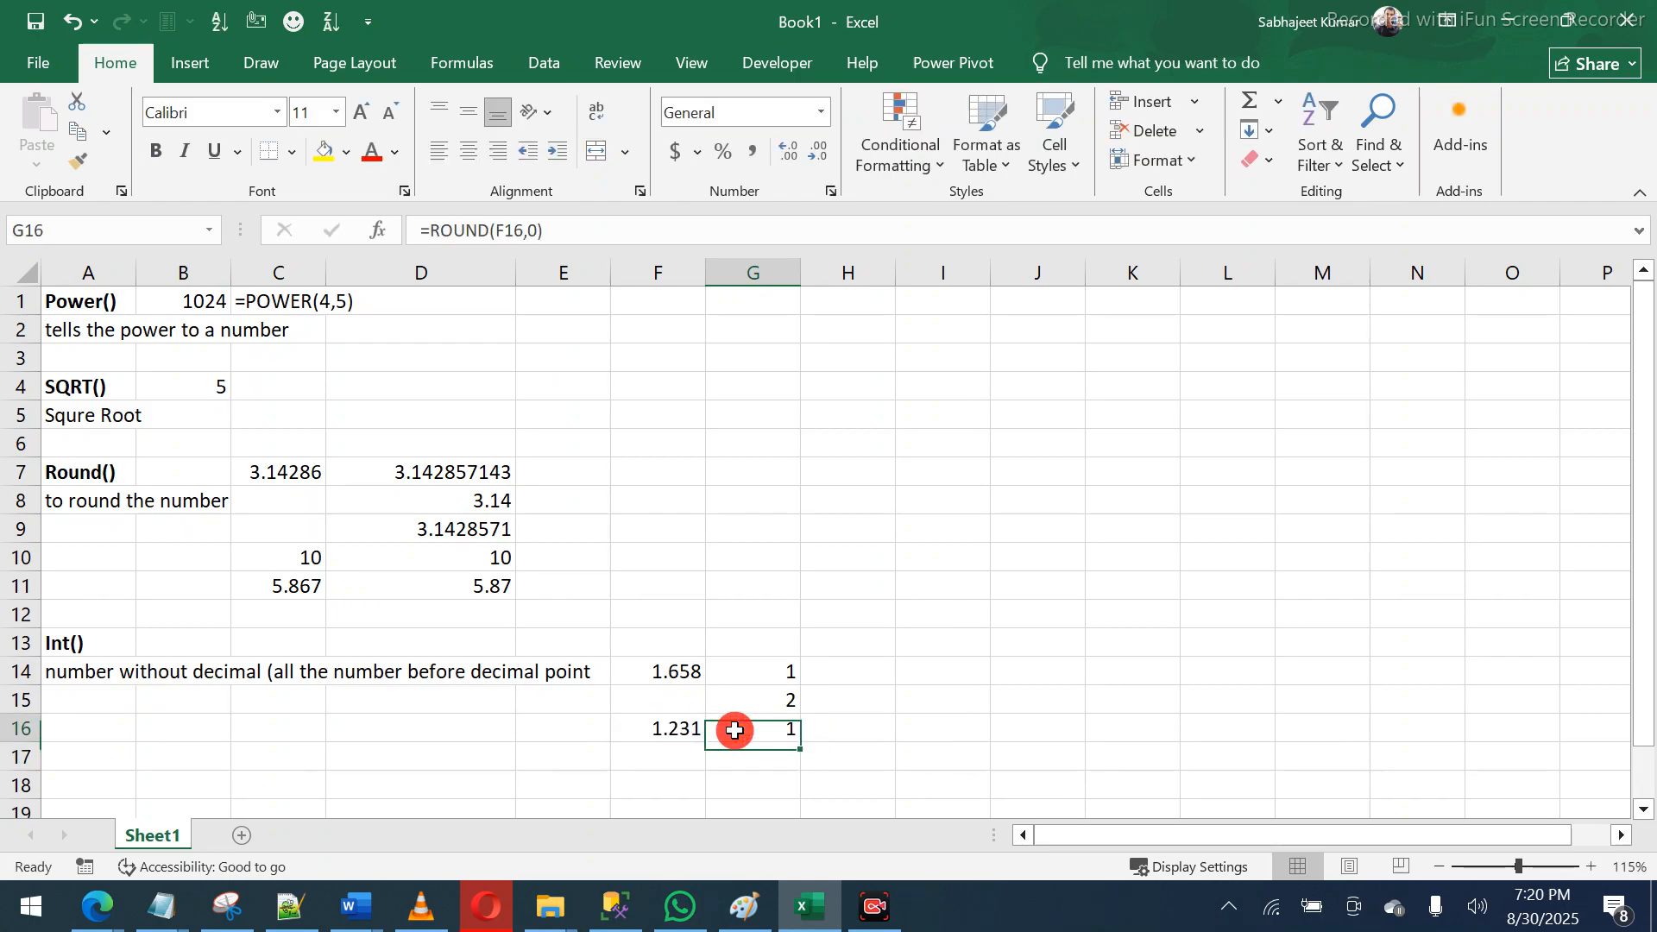
left_click(325, 152)
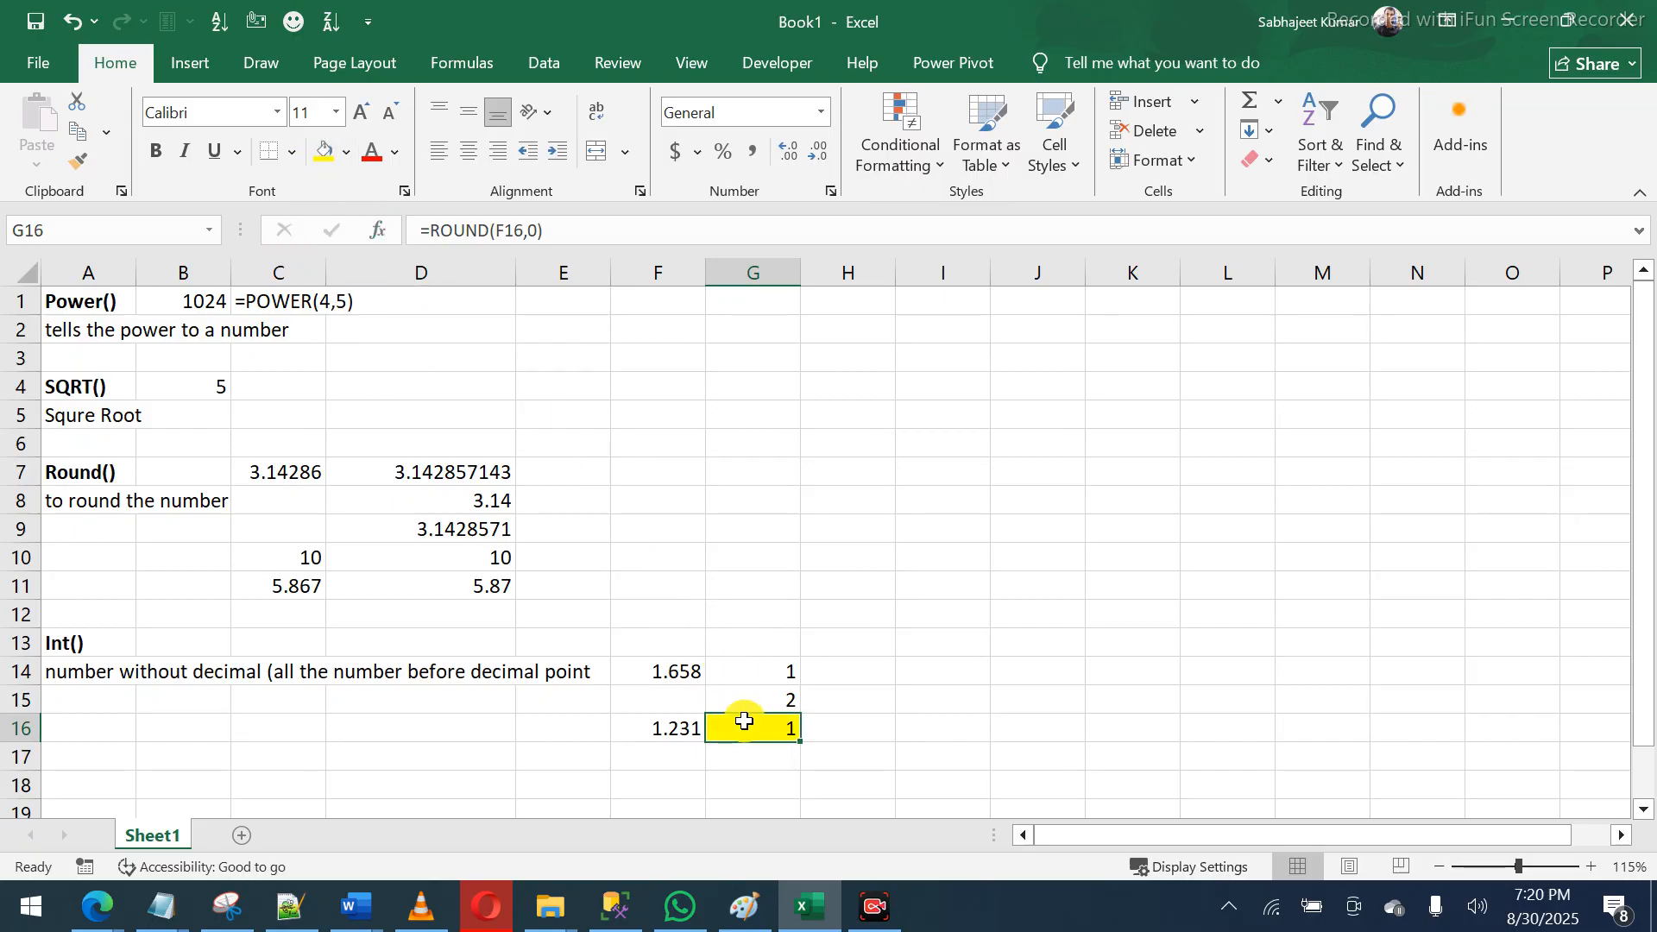
left_click(740, 694)
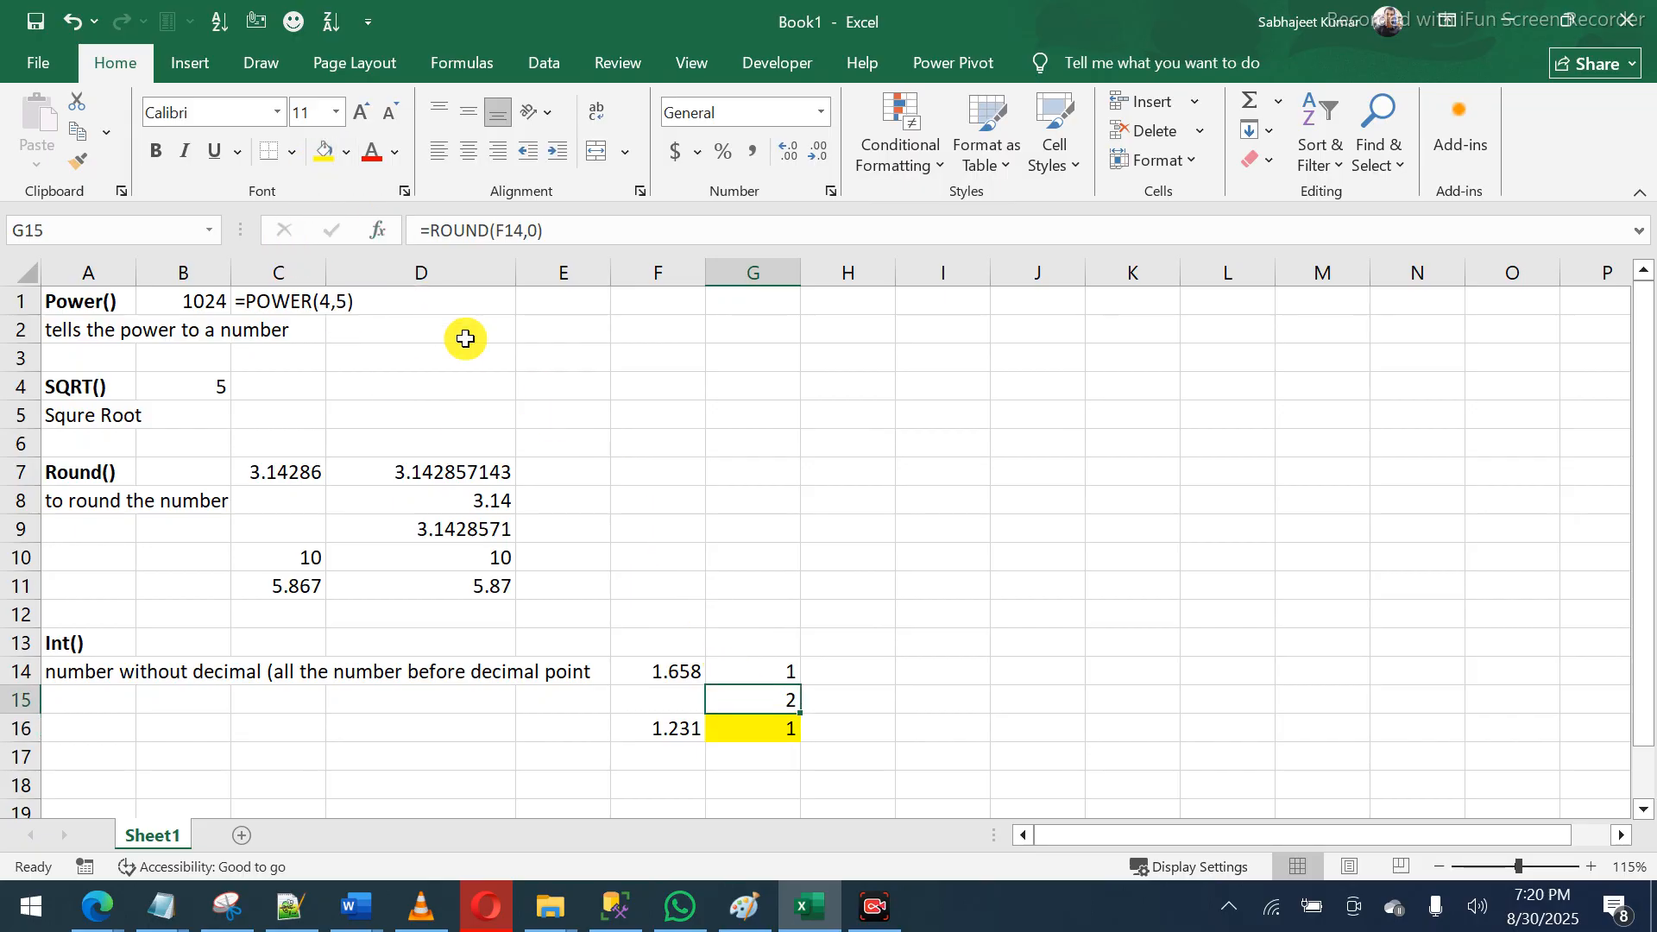
left_click(325, 152)
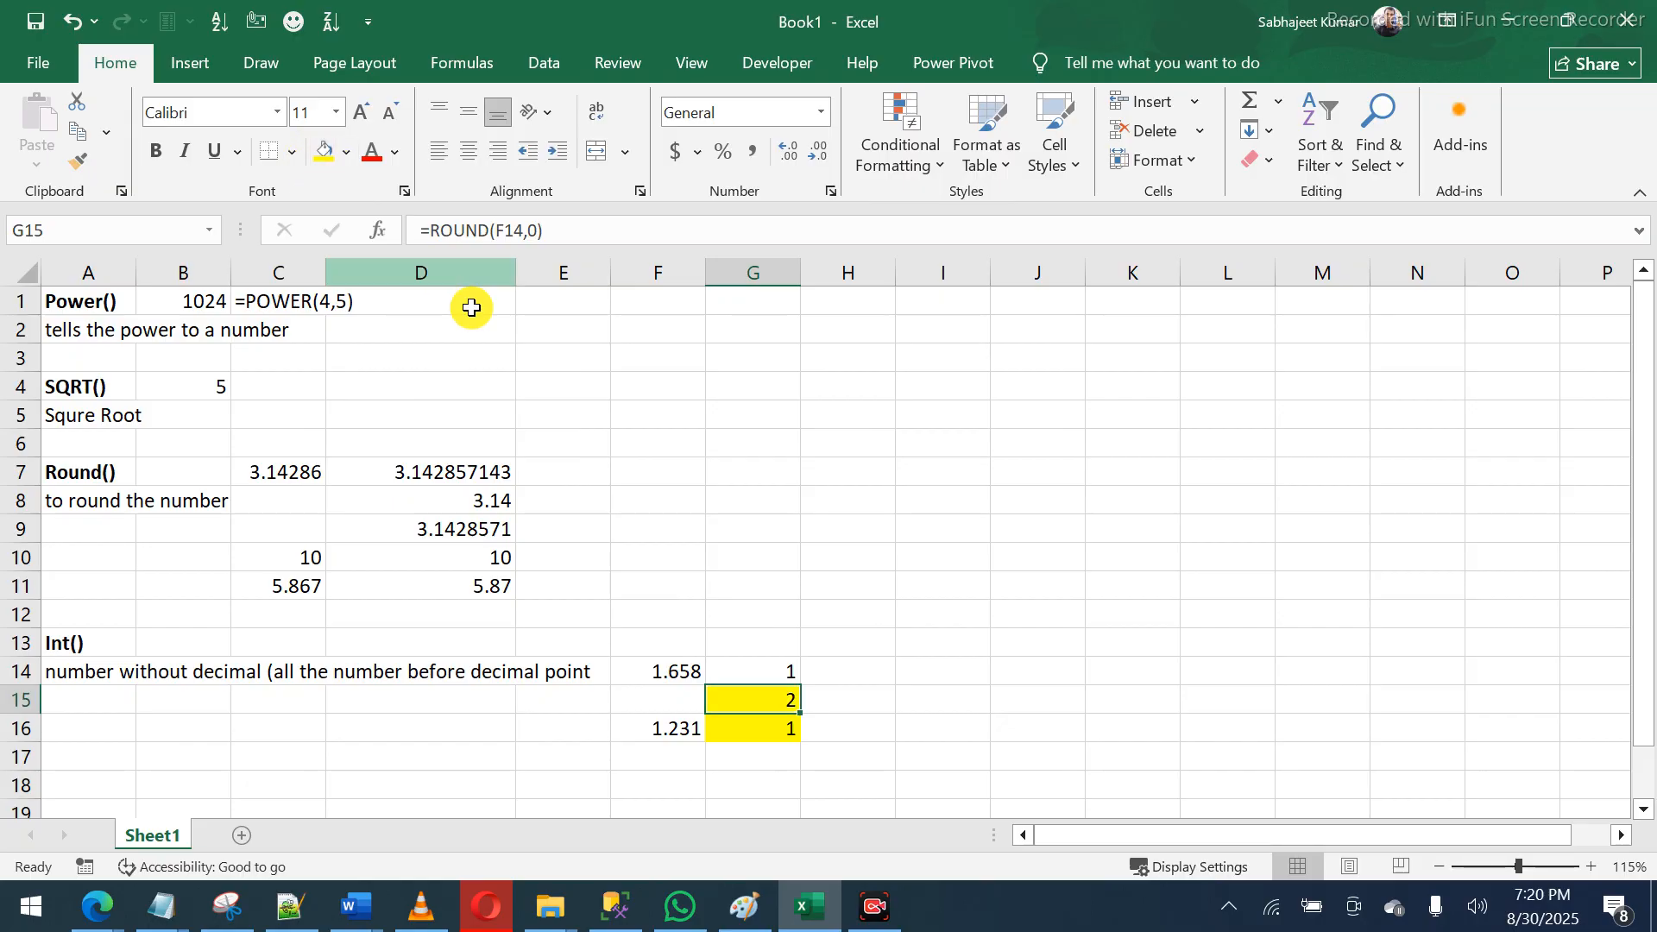
left_click(844, 672)
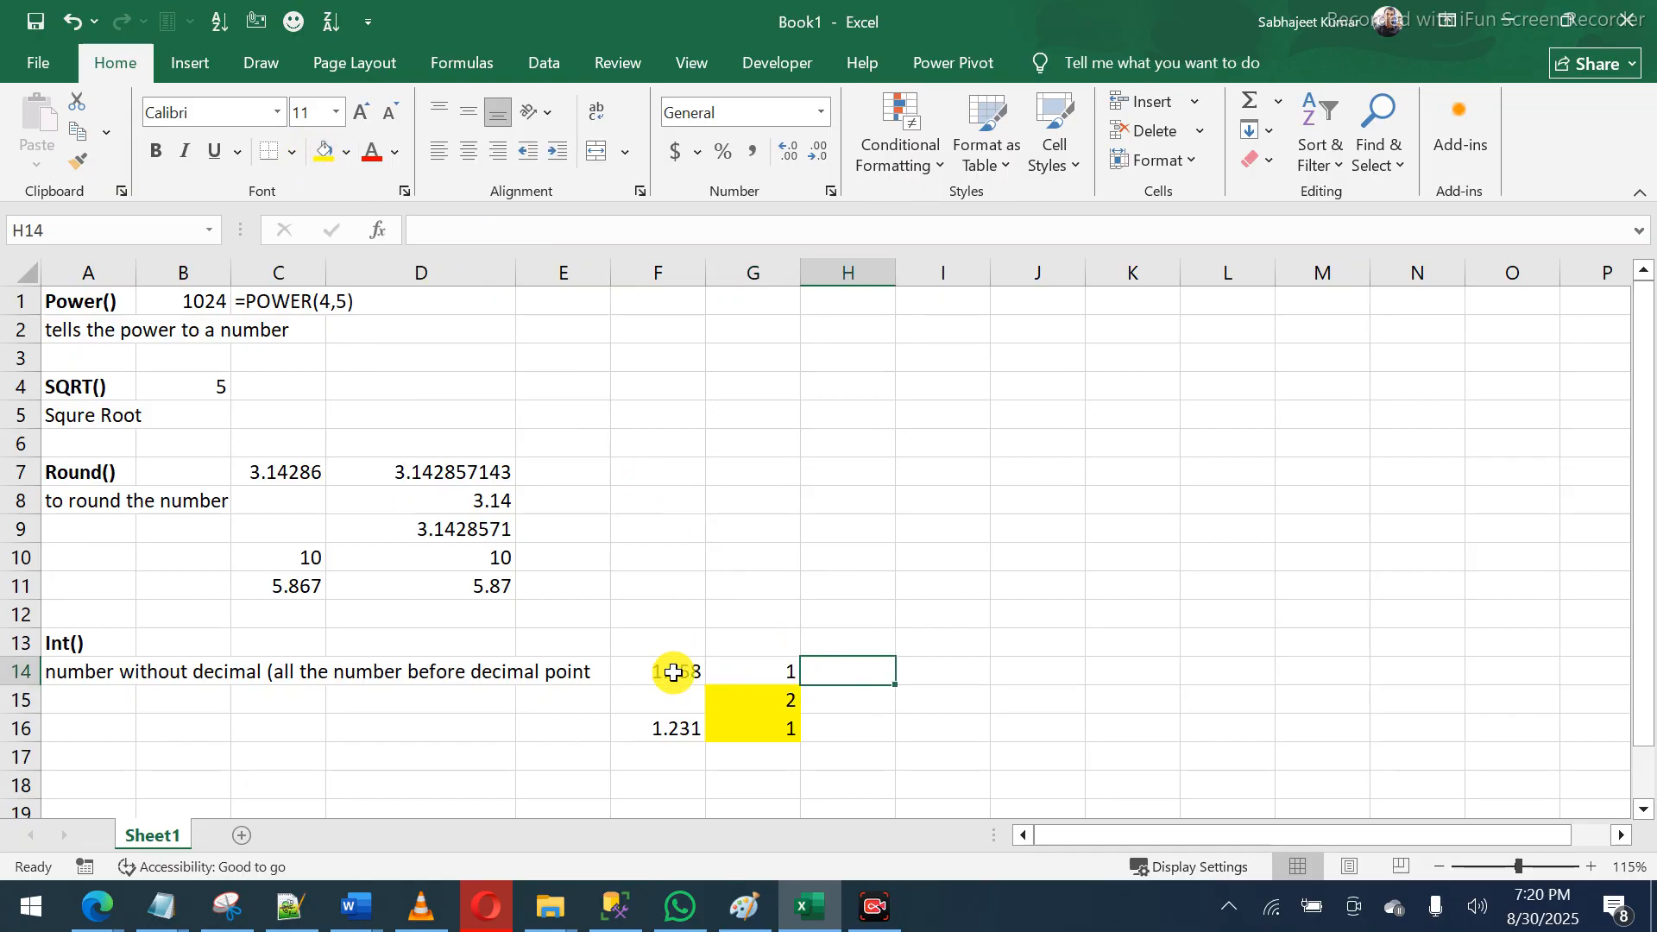
- Enter =FORMULATEXT(G14) in H14 and fill it down to H16
type("=")
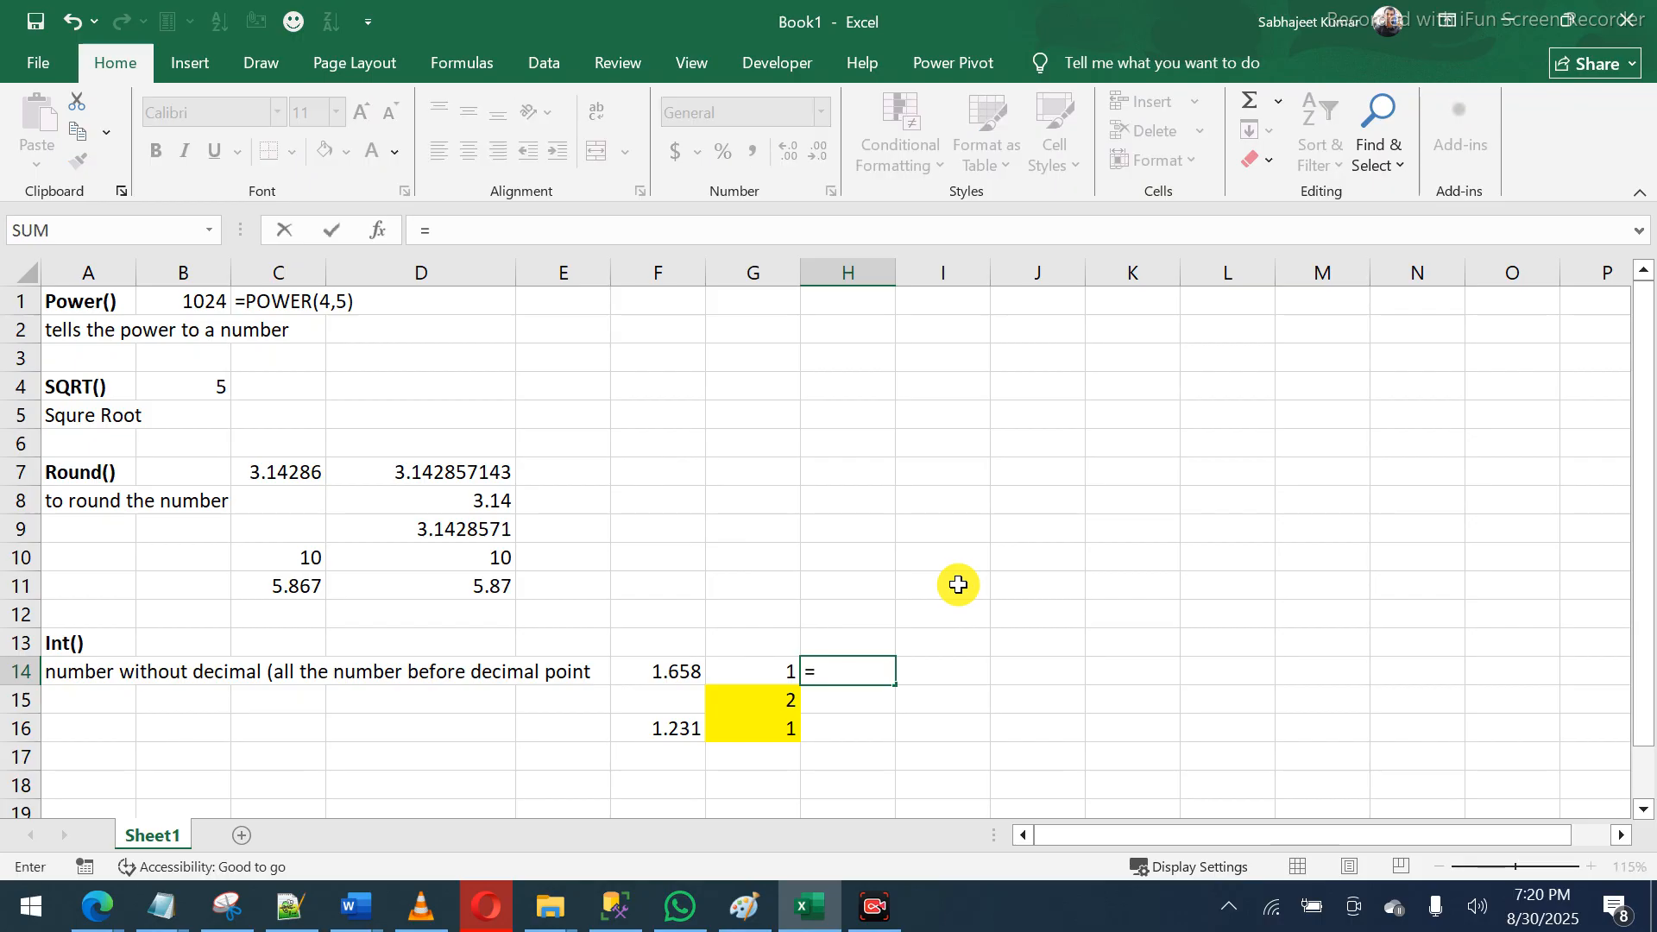
type("form")
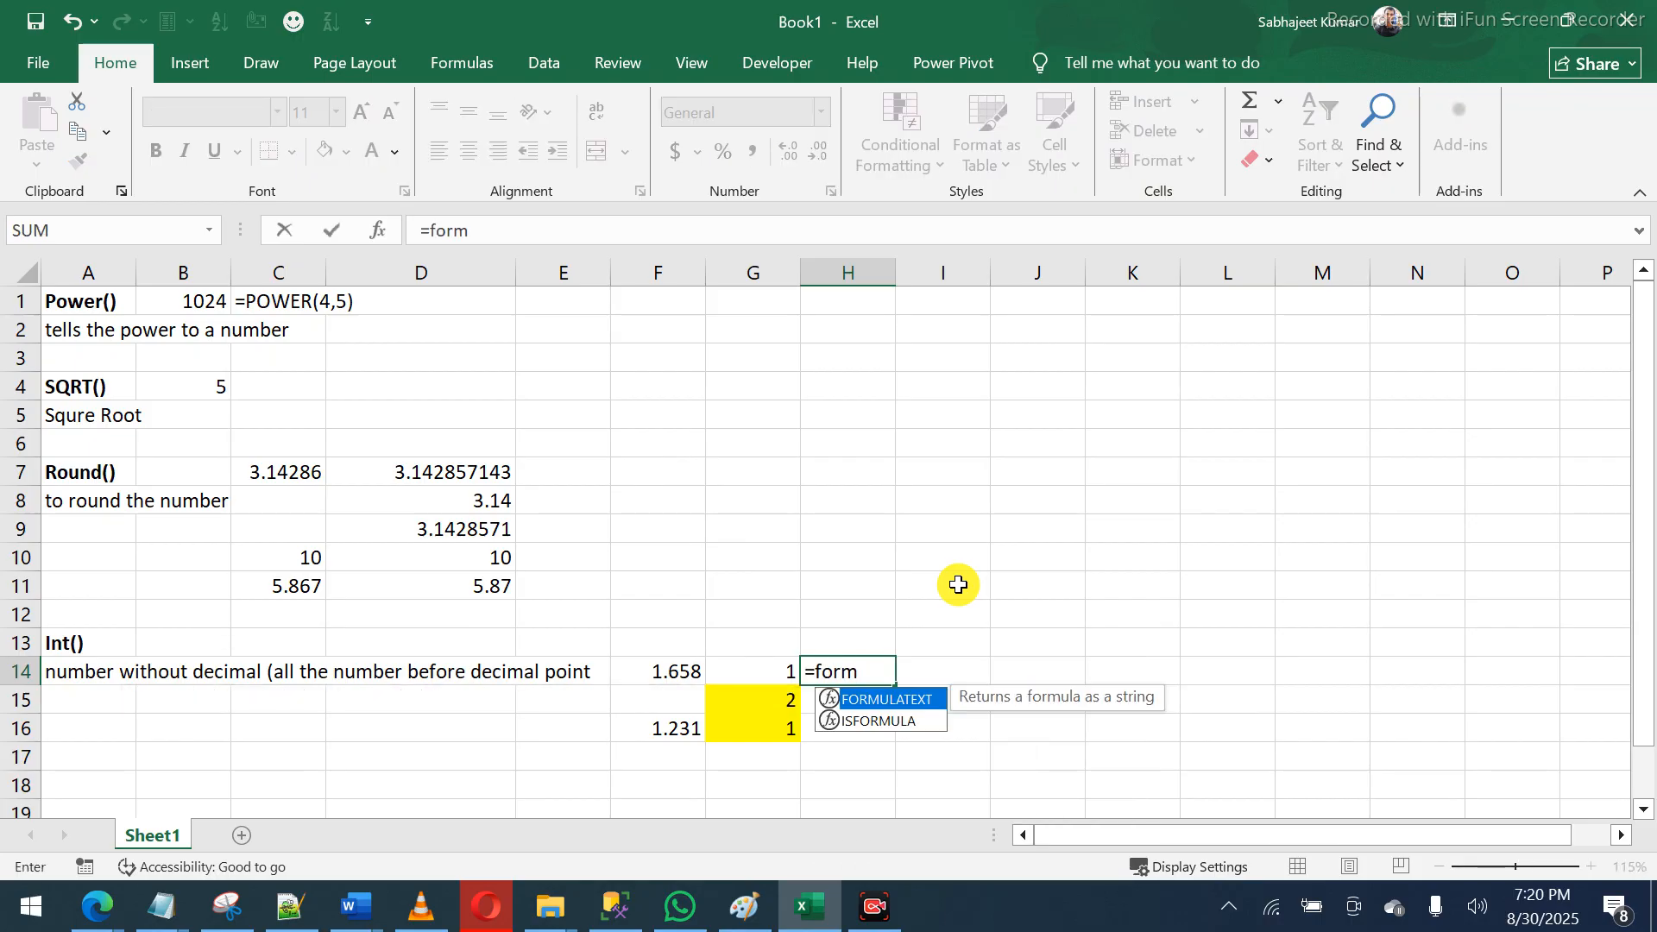
key("Tab")
key("Left")
key("Return")
key("Up")
key("shift+Down")
key("shift+Down")
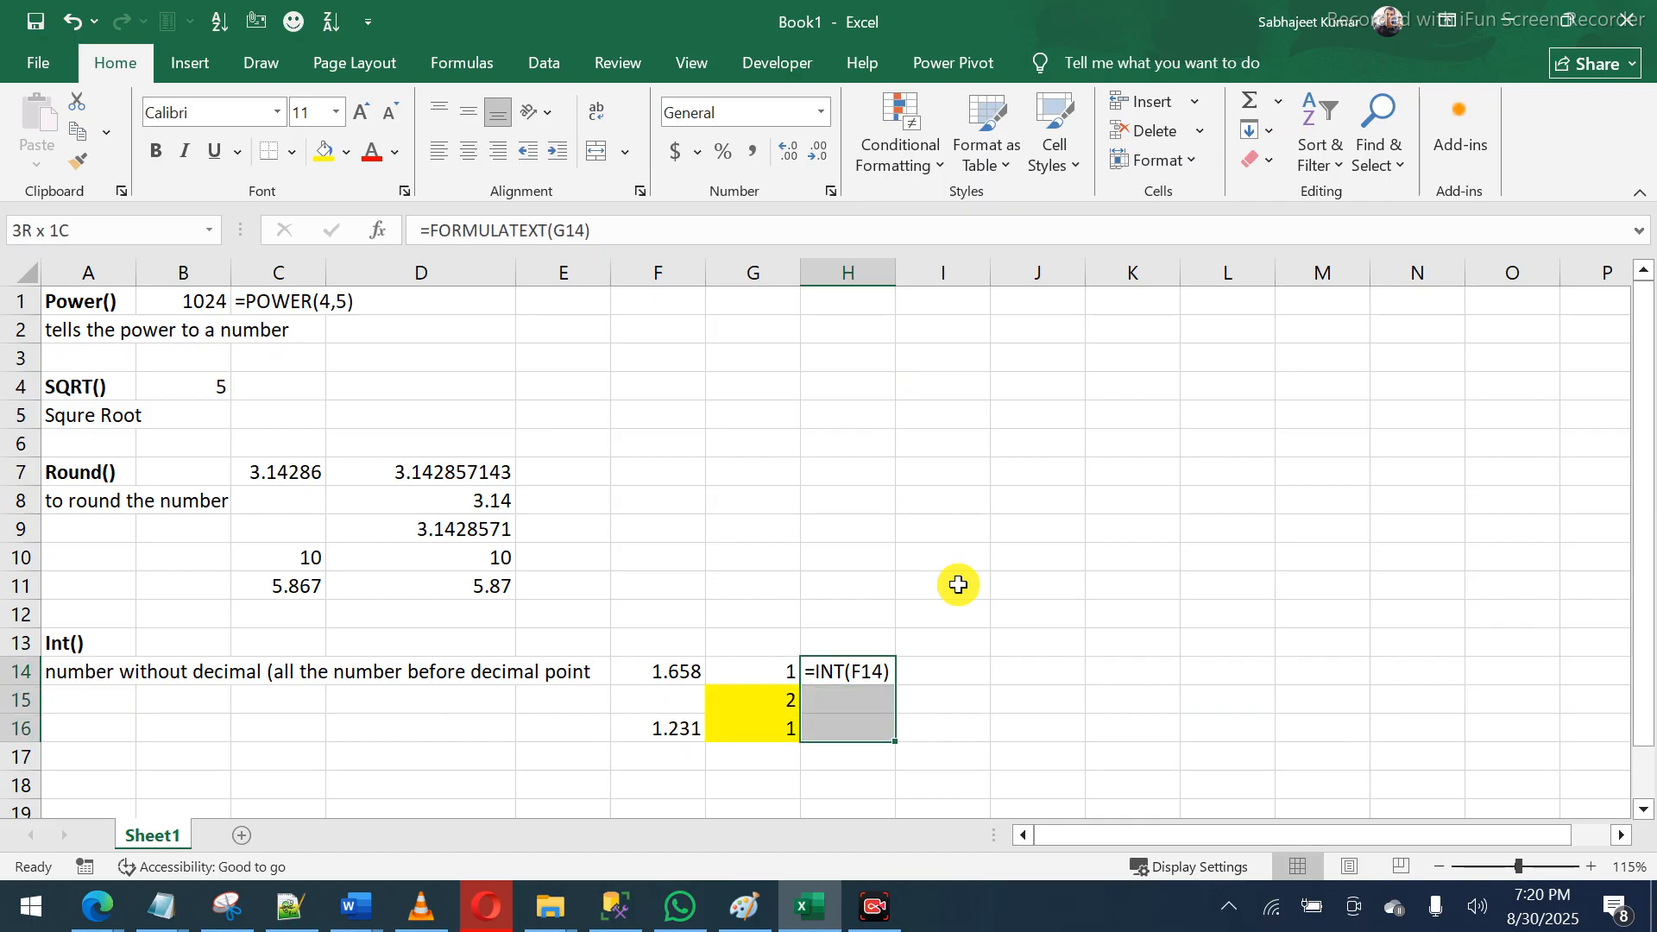
key("ctrl+d")
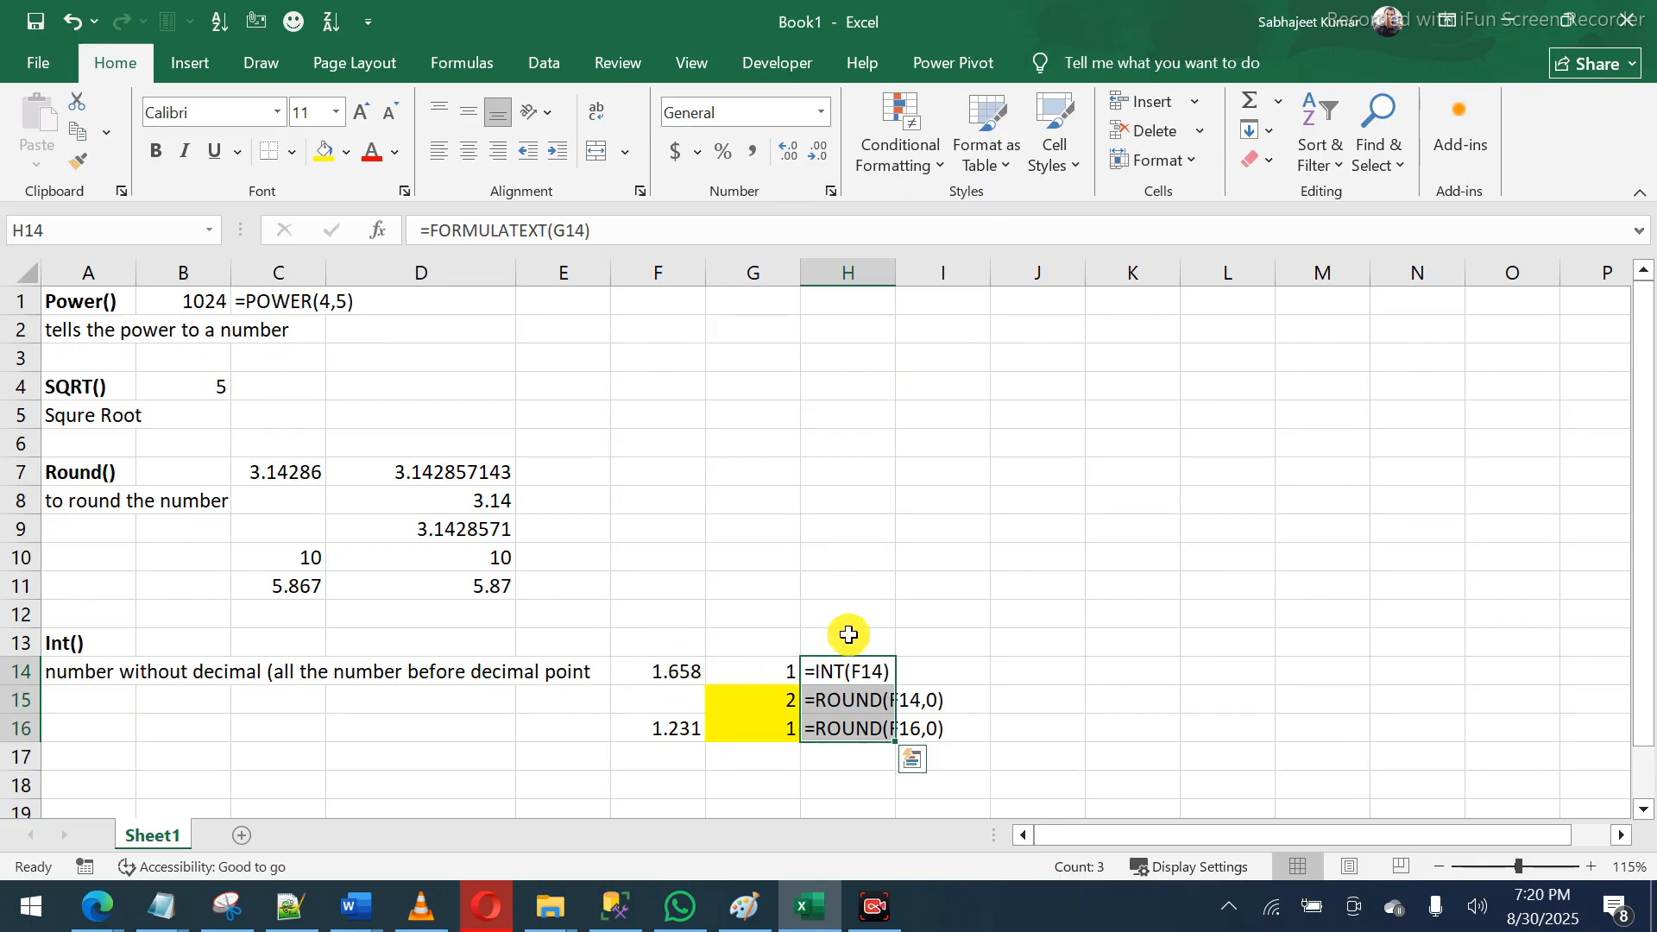
- Deselect the range and look over the Int examples, ending on G15
left_click(924, 666)
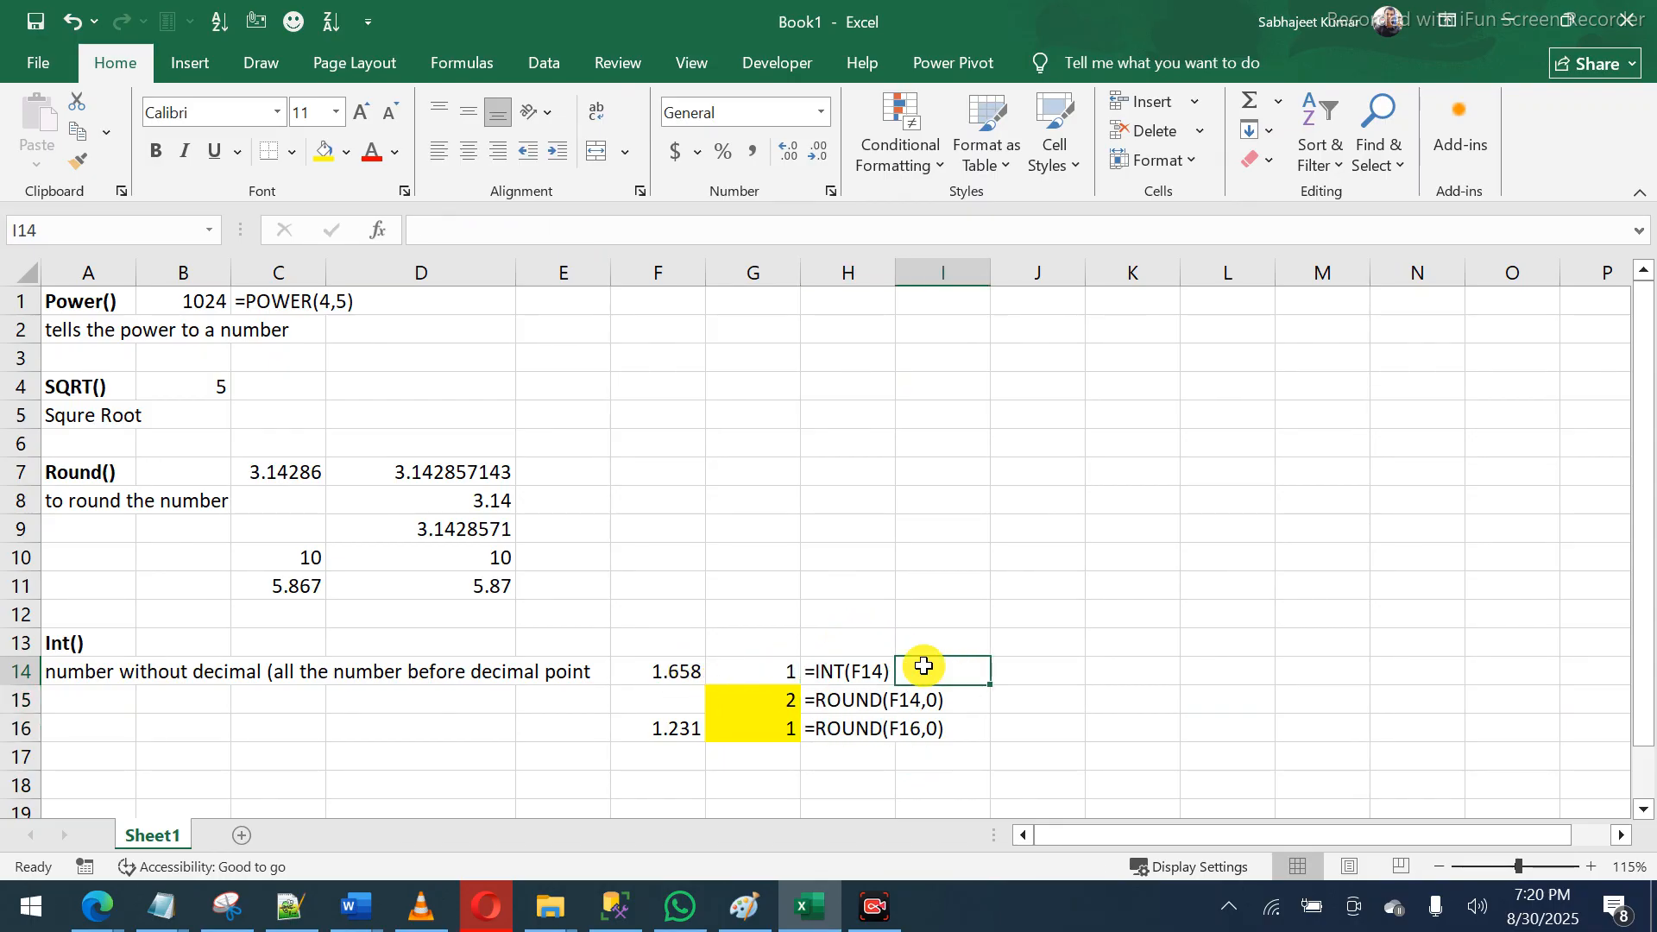
left_click(638, 670)
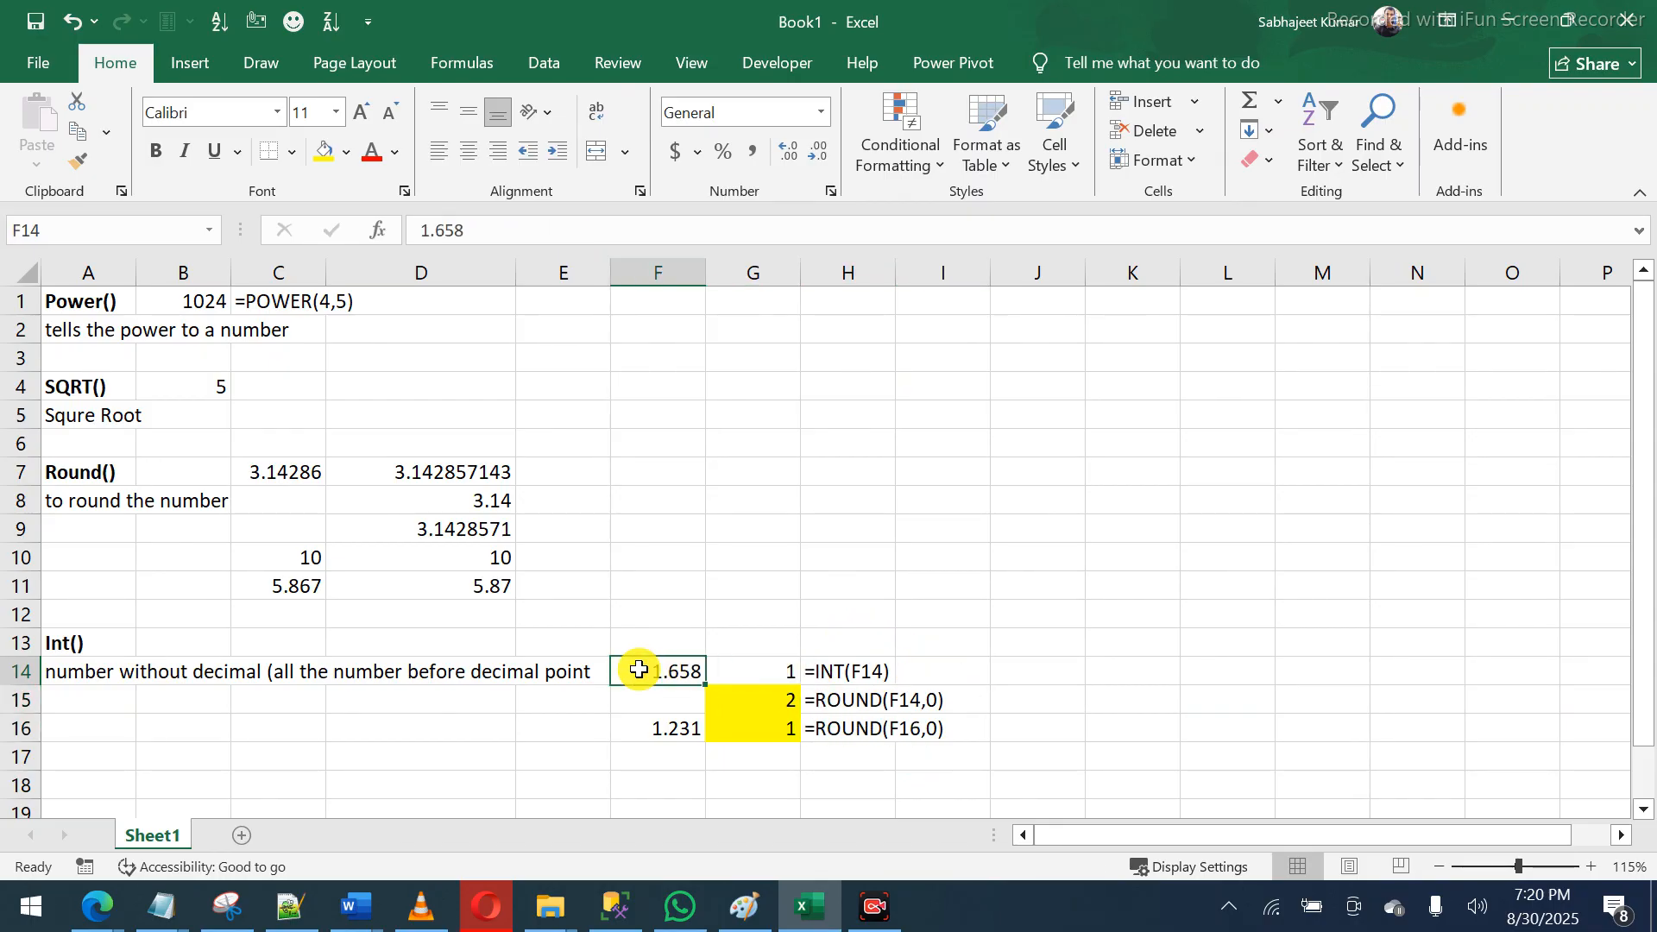
key("Down")
key("Down")
key("Down")
key("Down")
key("Down")
key("Down")
key("Down")
key("Down")
key("Down")
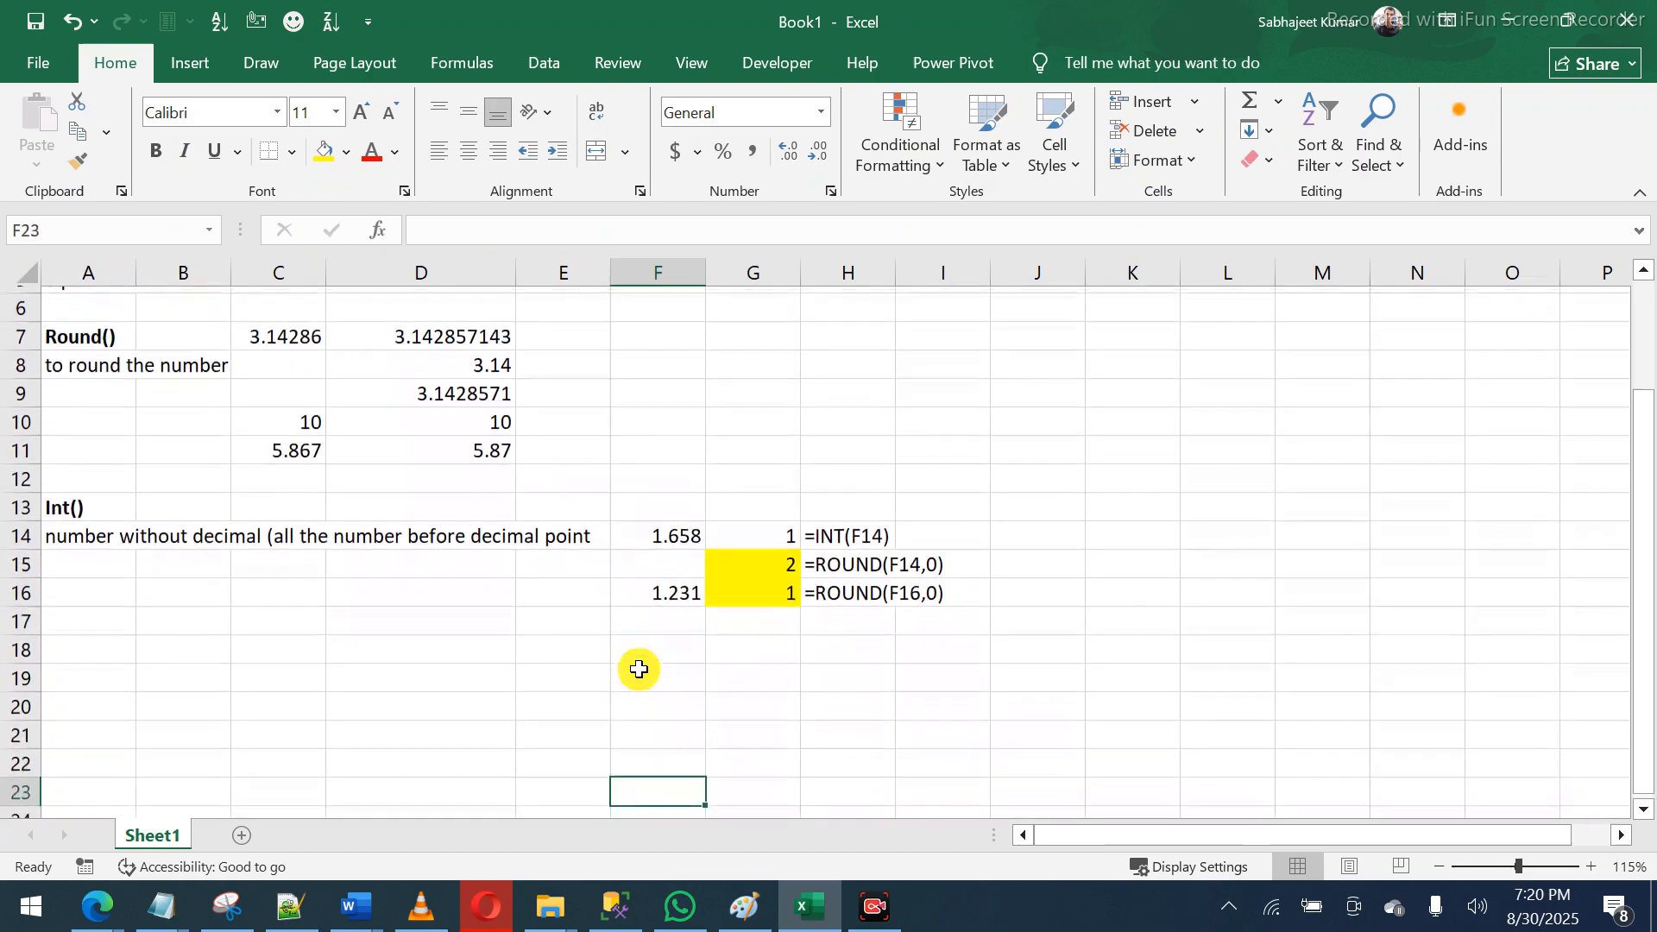
key("Down")
key("Down")
key("Down")
key("Down")
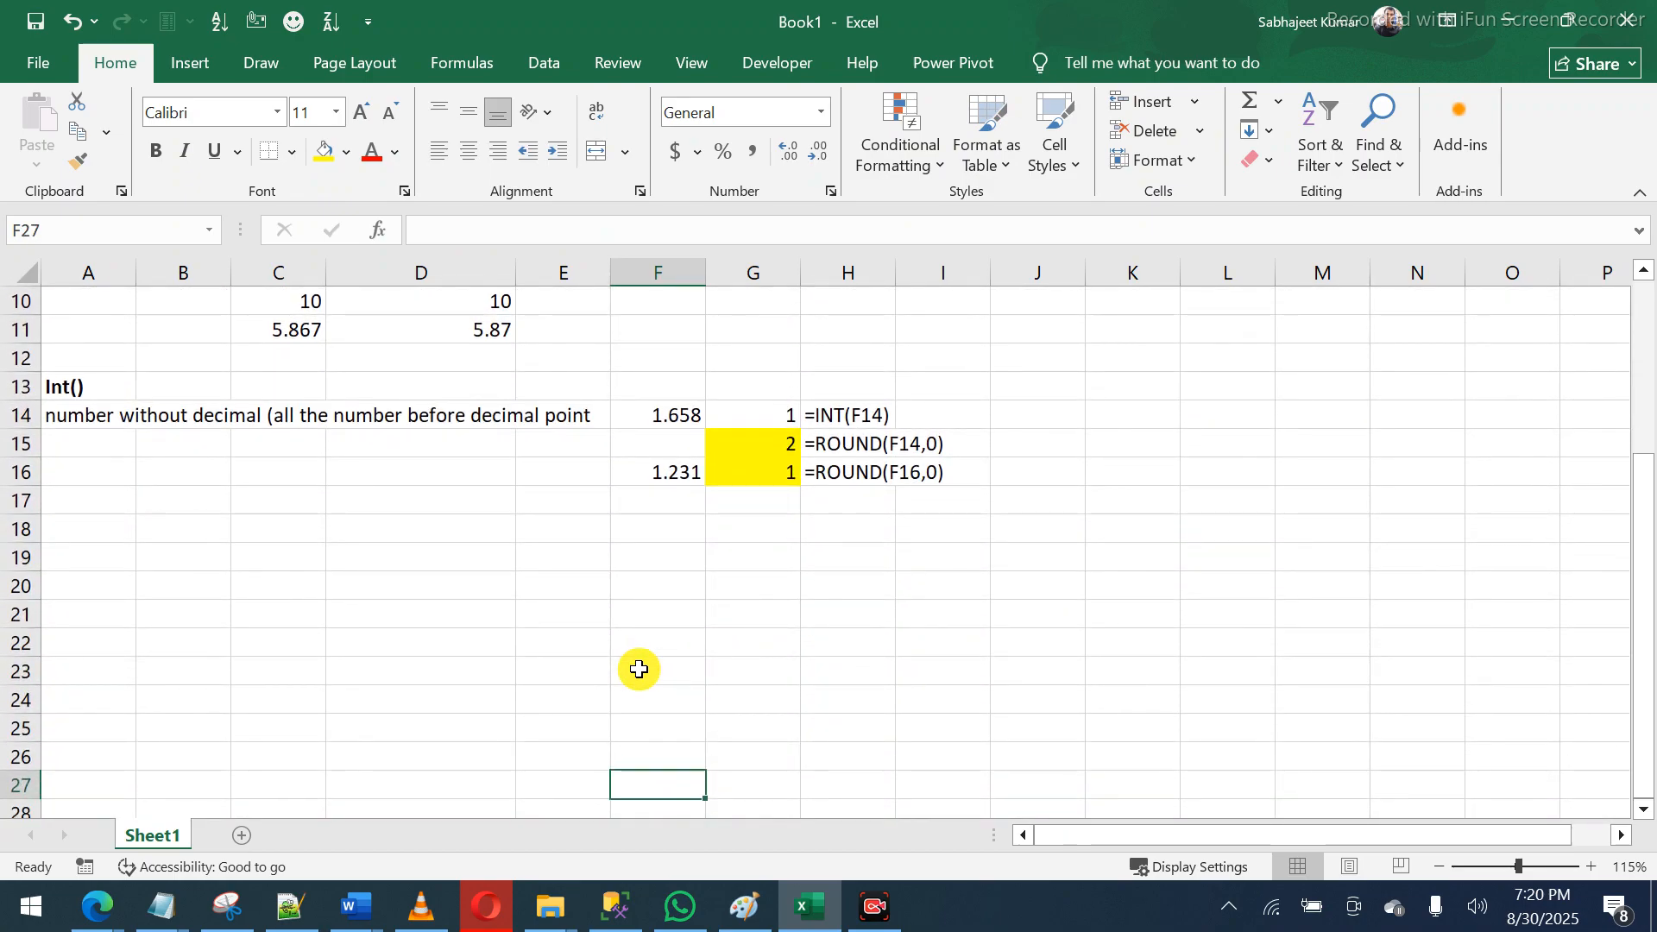
left_click(655, 556)
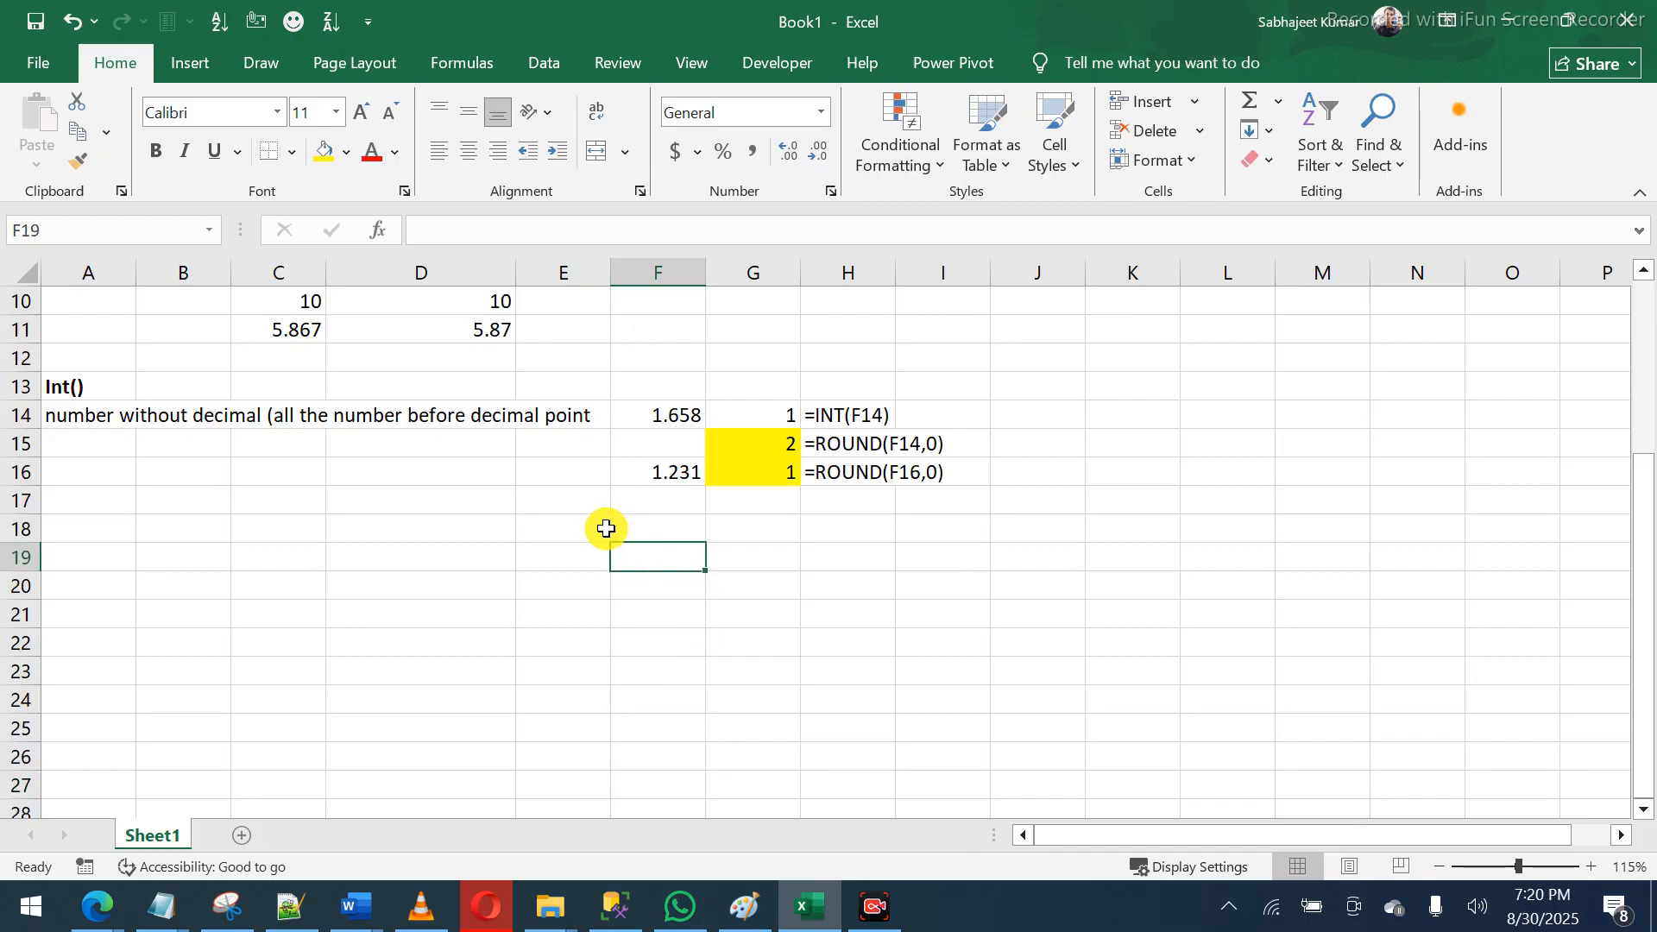
left_click(736, 448)
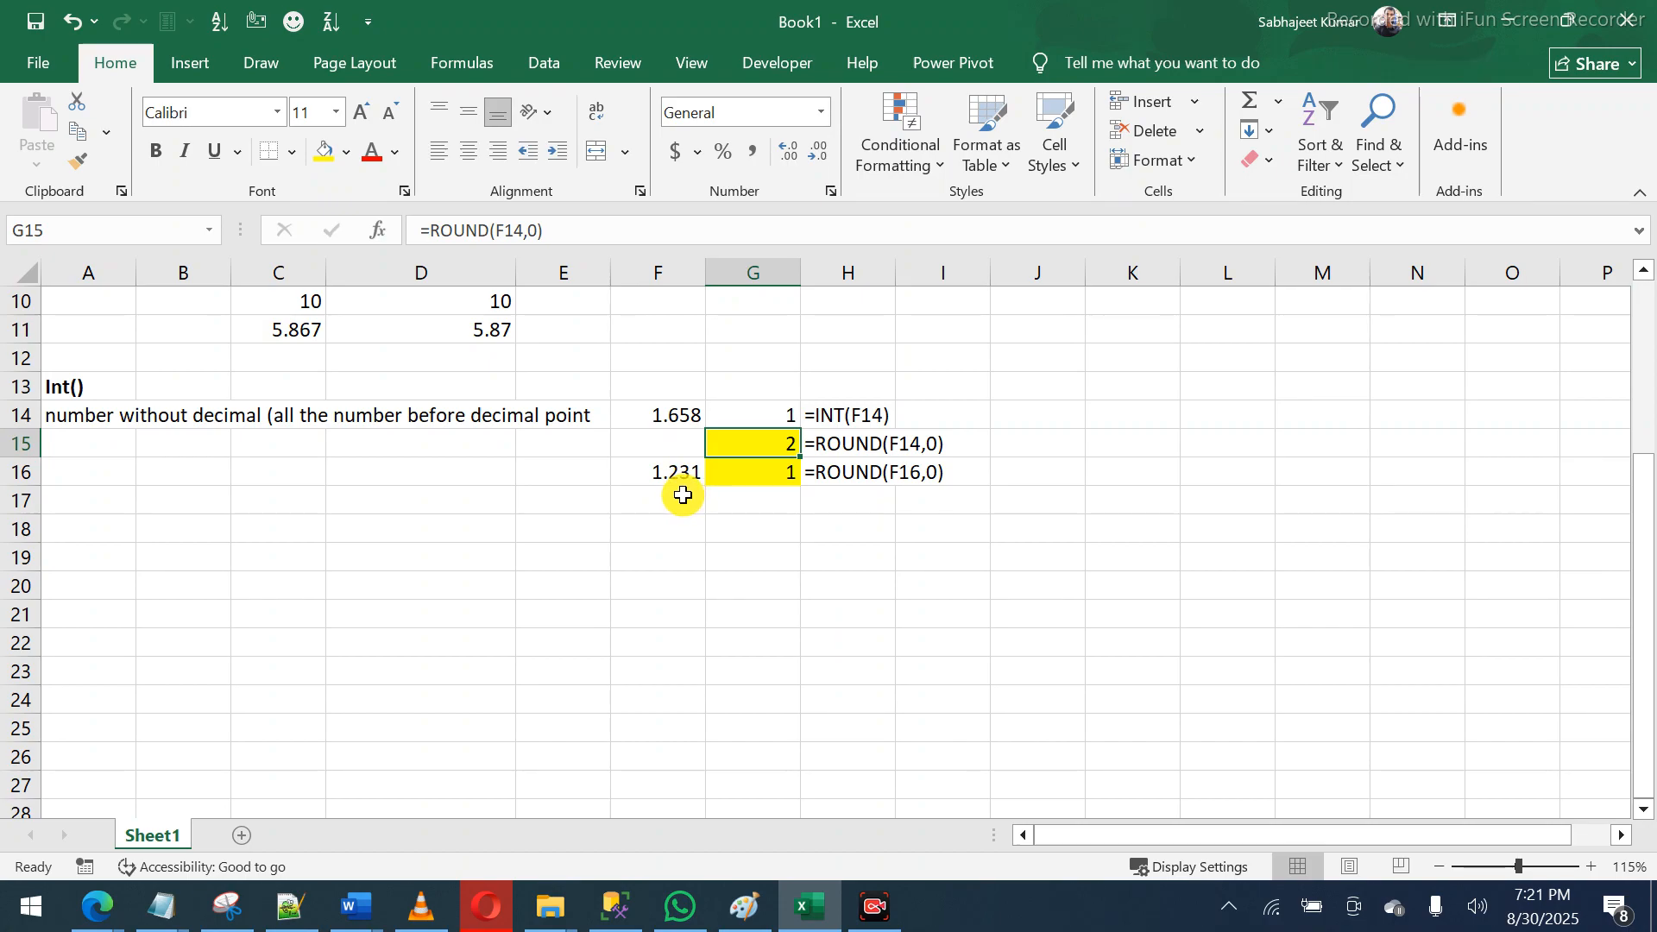
- Bring the Paint window with the handwritten 4 and 7 to the front
left_click(744, 908)
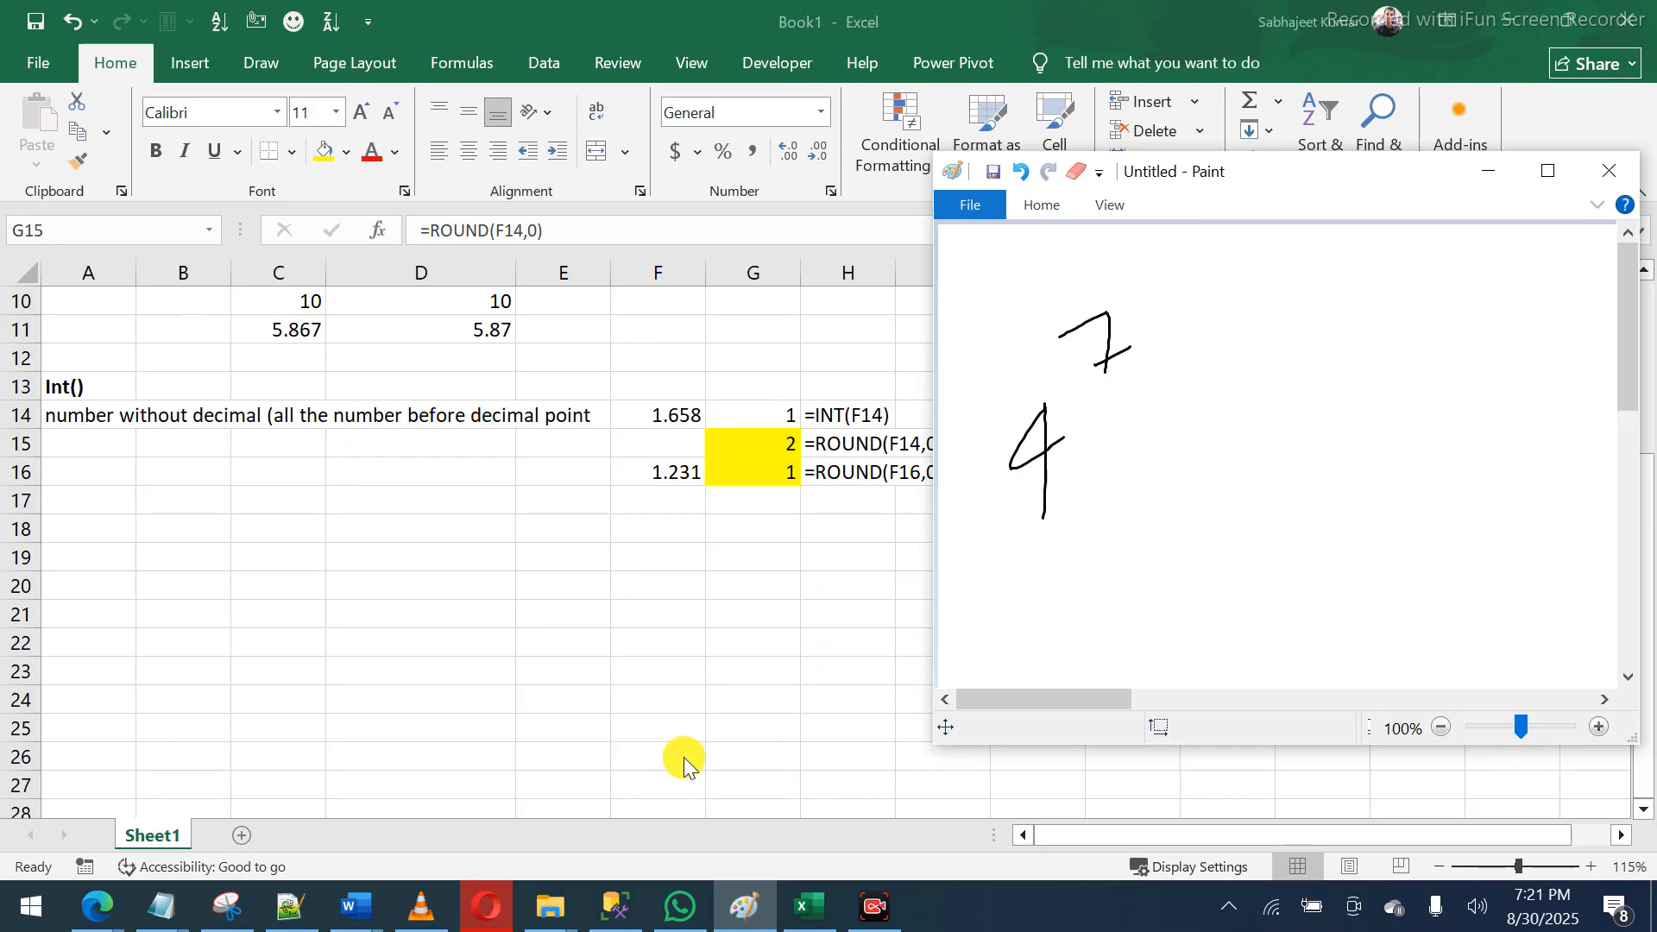
- Discard the old 4 and 7 sketch and handwrite 1.37 with a 4 under the 7
key("alt+F4")
key("n")
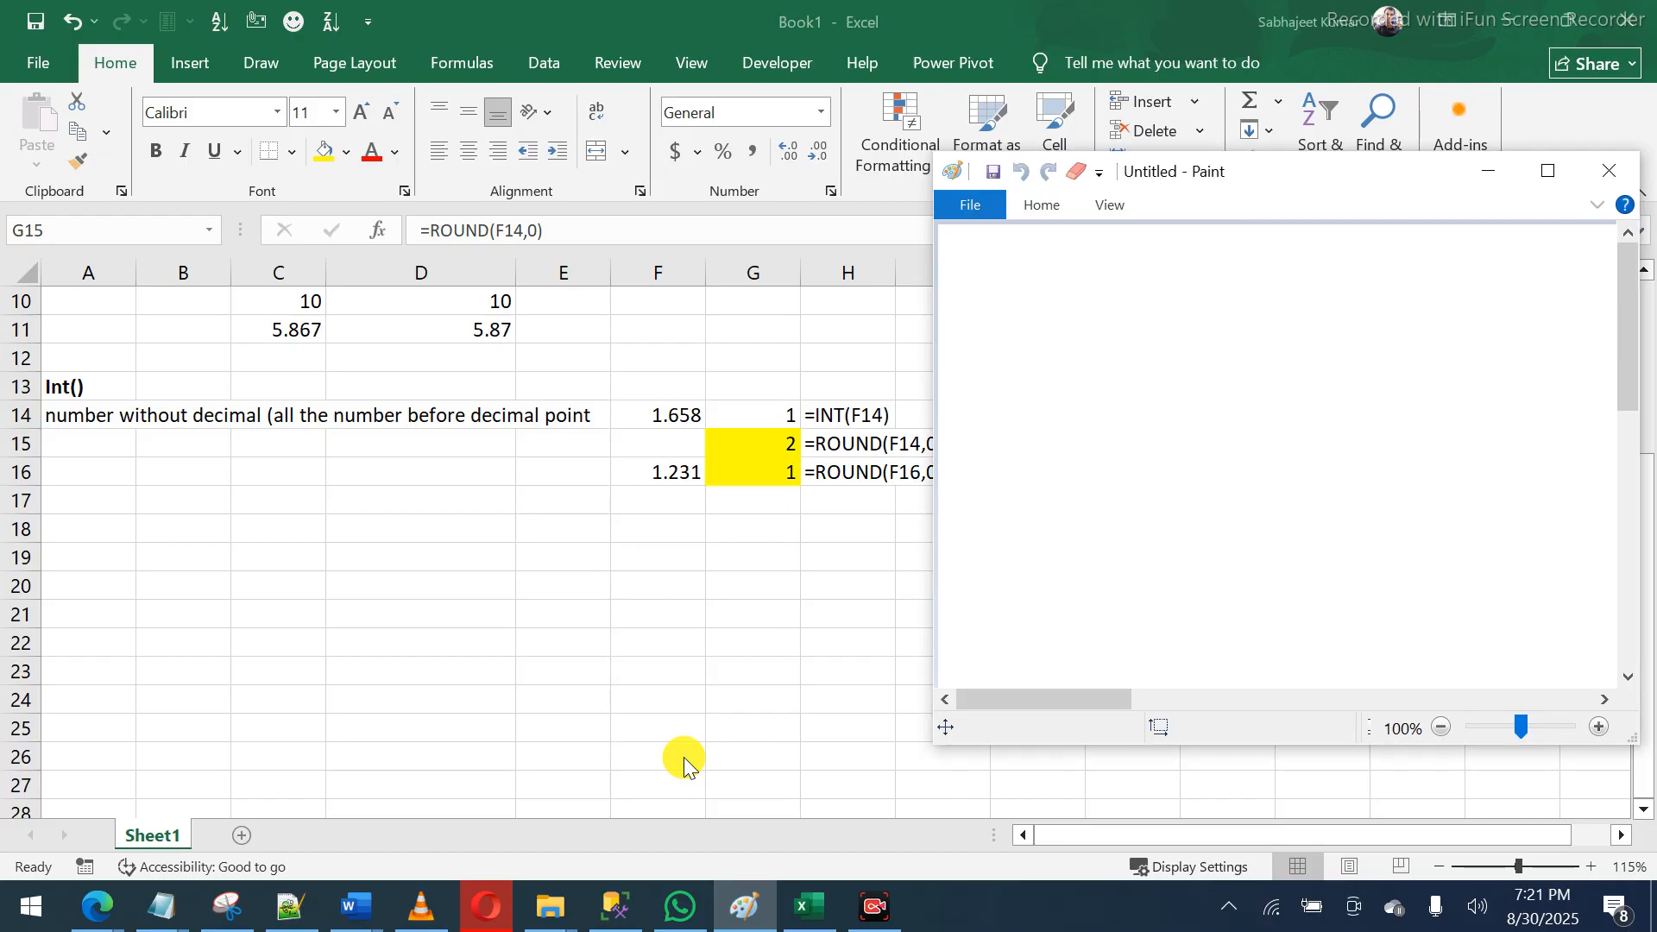
left_click_drag(1066, 265, 1096, 438)
left_click(1122, 363)
left_click_drag(1157, 296, 1175, 428)
mouse_move(1232, 291)
left_mouse_down()
mouse_move(1269, 270)
mouse_move(1315, 405)
left_mouse_up()
left_click_drag(1274, 351, 1344, 318)
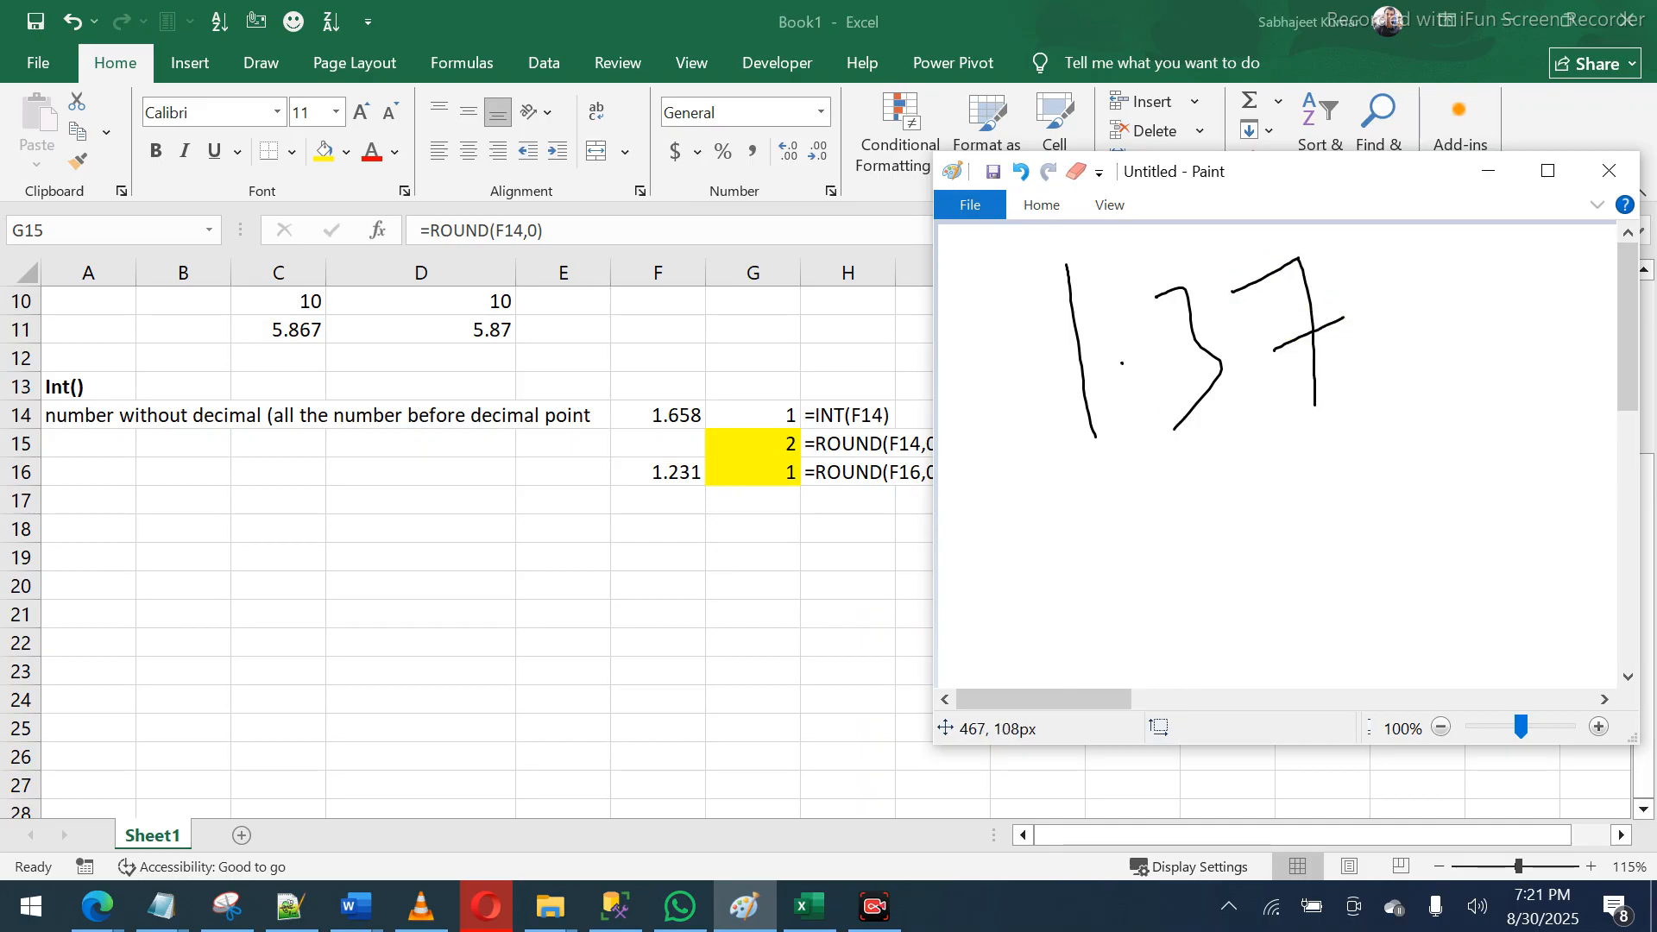
left_click_drag(1328, 434, 1310, 490)
mouse_move(1328, 433)
left_mouse_down()
mouse_move(1336, 501)
mouse_move(1367, 485)
mouse_move(1375, 559)
mouse_move(1420, 555)
mouse_move(1411, 573)
left_mouse_up()
- Write 1.4 below with an arrow and a cross mark, then start a new canvas
left_click_drag(1008, 553, 1033, 672)
left_click(1071, 626)
mouse_move(1099, 557)
left_mouse_down()
mouse_move(1153, 565)
mouse_move(1163, 644)
left_mouse_up()
left_click(1344, 406)
mouse_move(1311, 417)
left_mouse_down()
mouse_move(1191, 443)
mouse_move(1186, 508)
left_mouse_up()
left_click_drag(1213, 450, 1223, 454)
left_click_drag(1377, 302, 1365, 386)
left_click_drag(1407, 281, 1360, 397)
left_click_drag(1358, 304, 1426, 398)
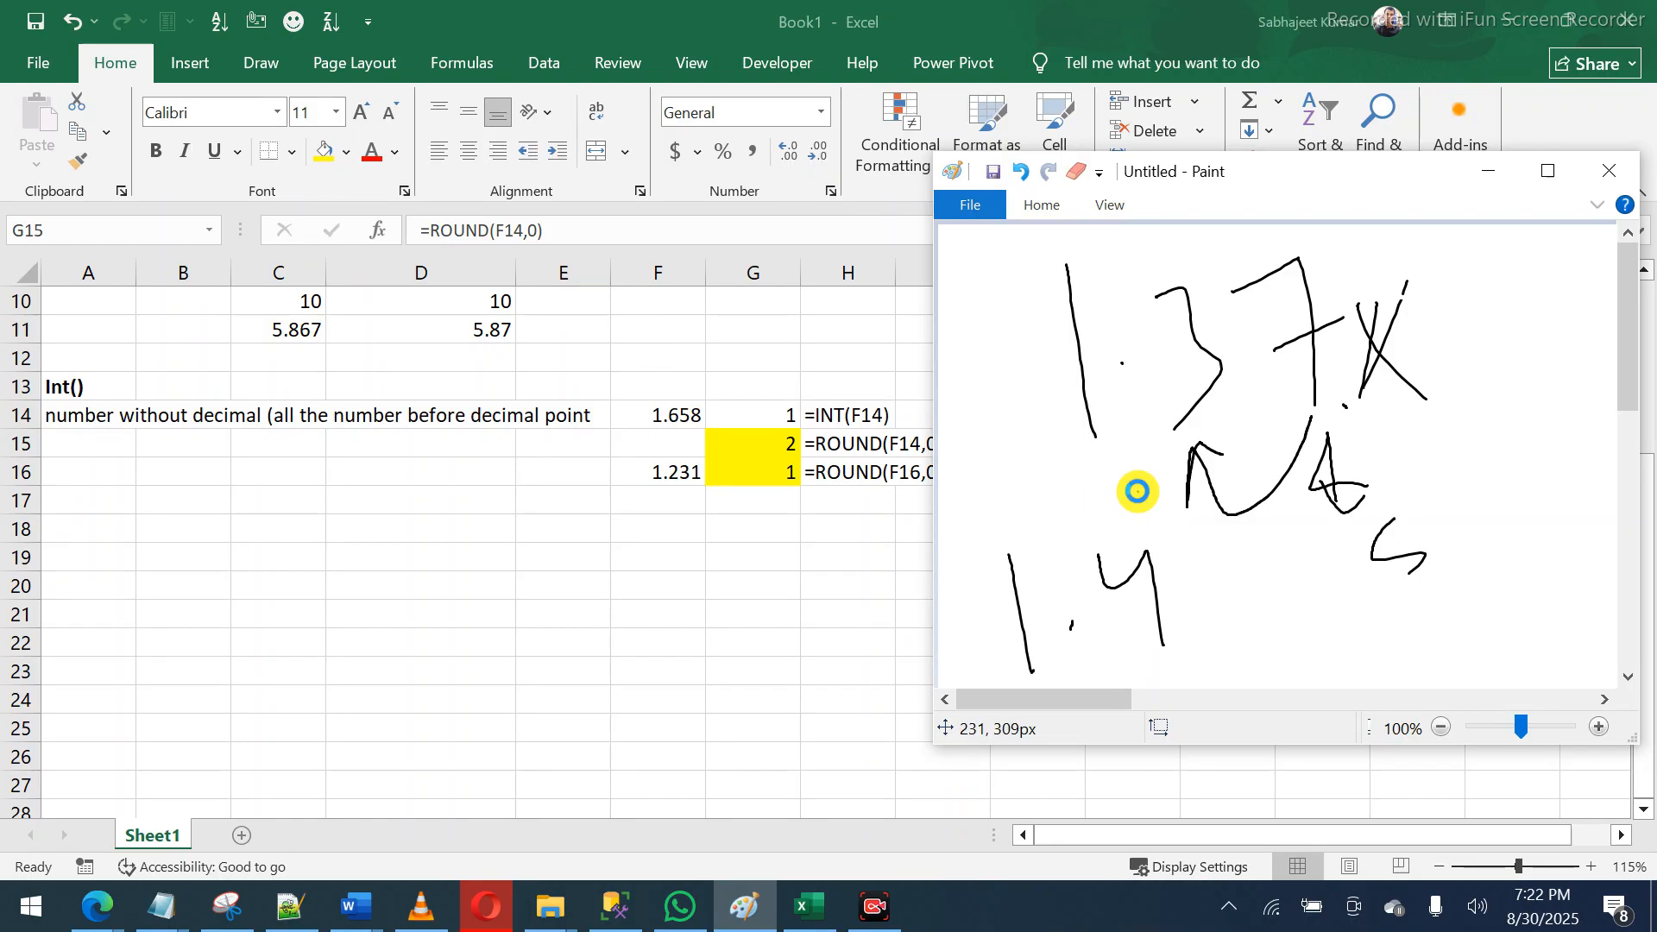
key("ctrl+n")
- Discard the 1.37 sketch and handwrite 1.658 on a blank canvas
key("n")
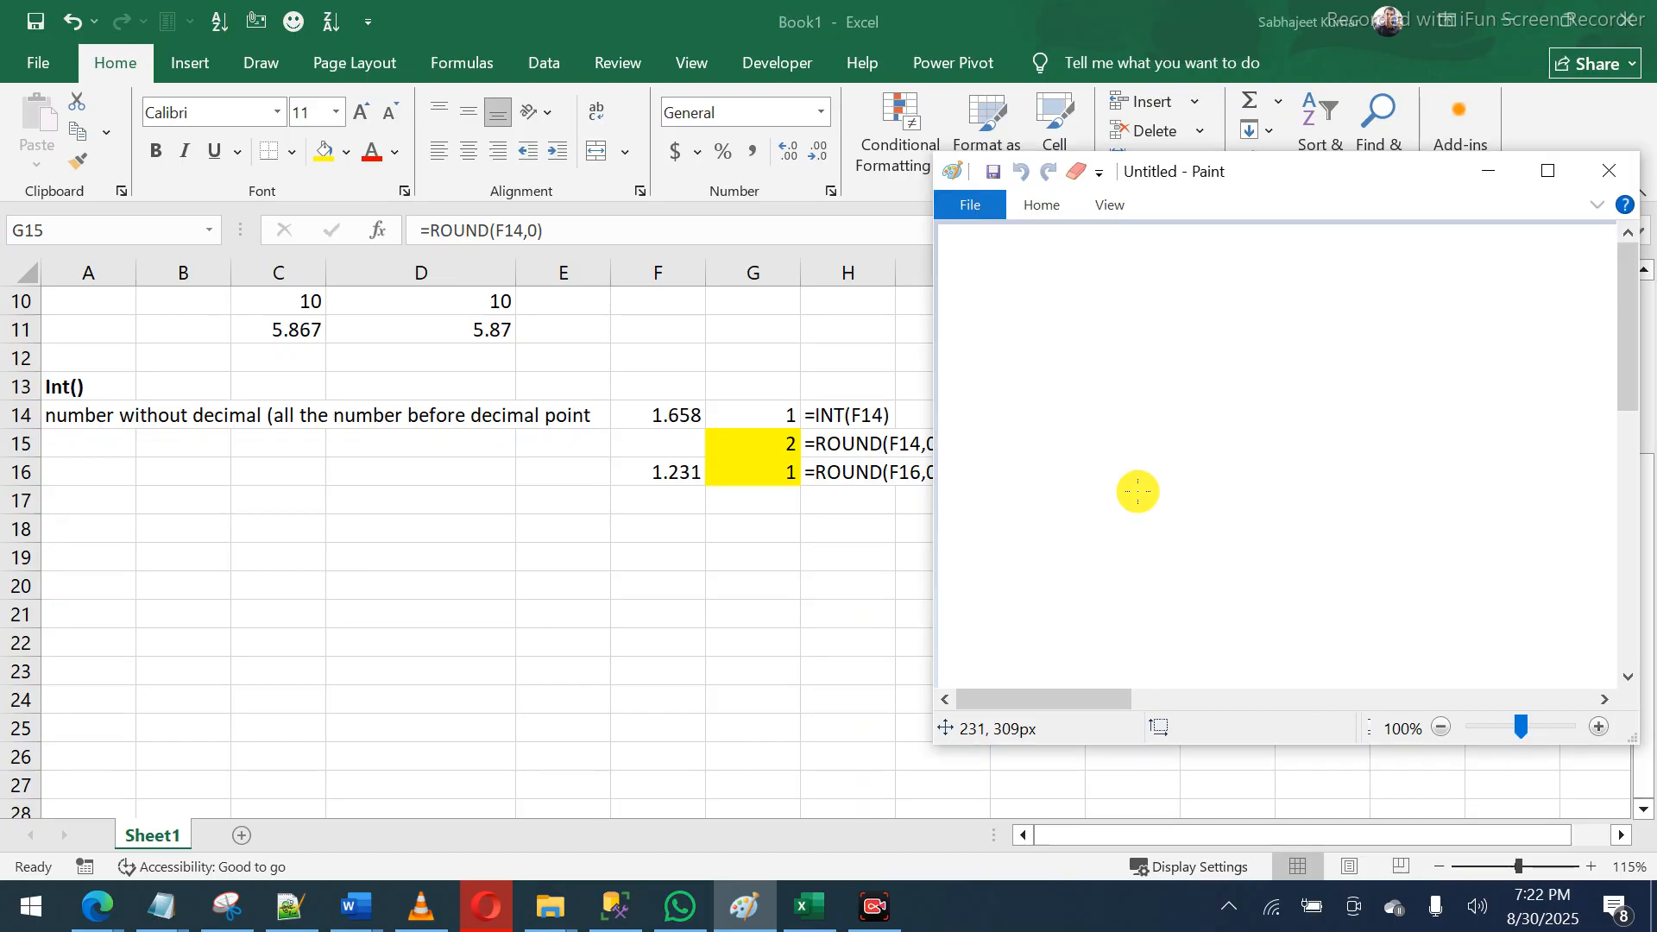
left_click_drag(1015, 270, 1027, 379)
left_click(1053, 315)
mouse_move(1122, 244)
left_mouse_down()
mouse_move(1141, 311)
mouse_move(1112, 306)
left_mouse_up()
left_click_drag(1246, 234, 1238, 345)
left_click_drag(1319, 286, 1301, 291)
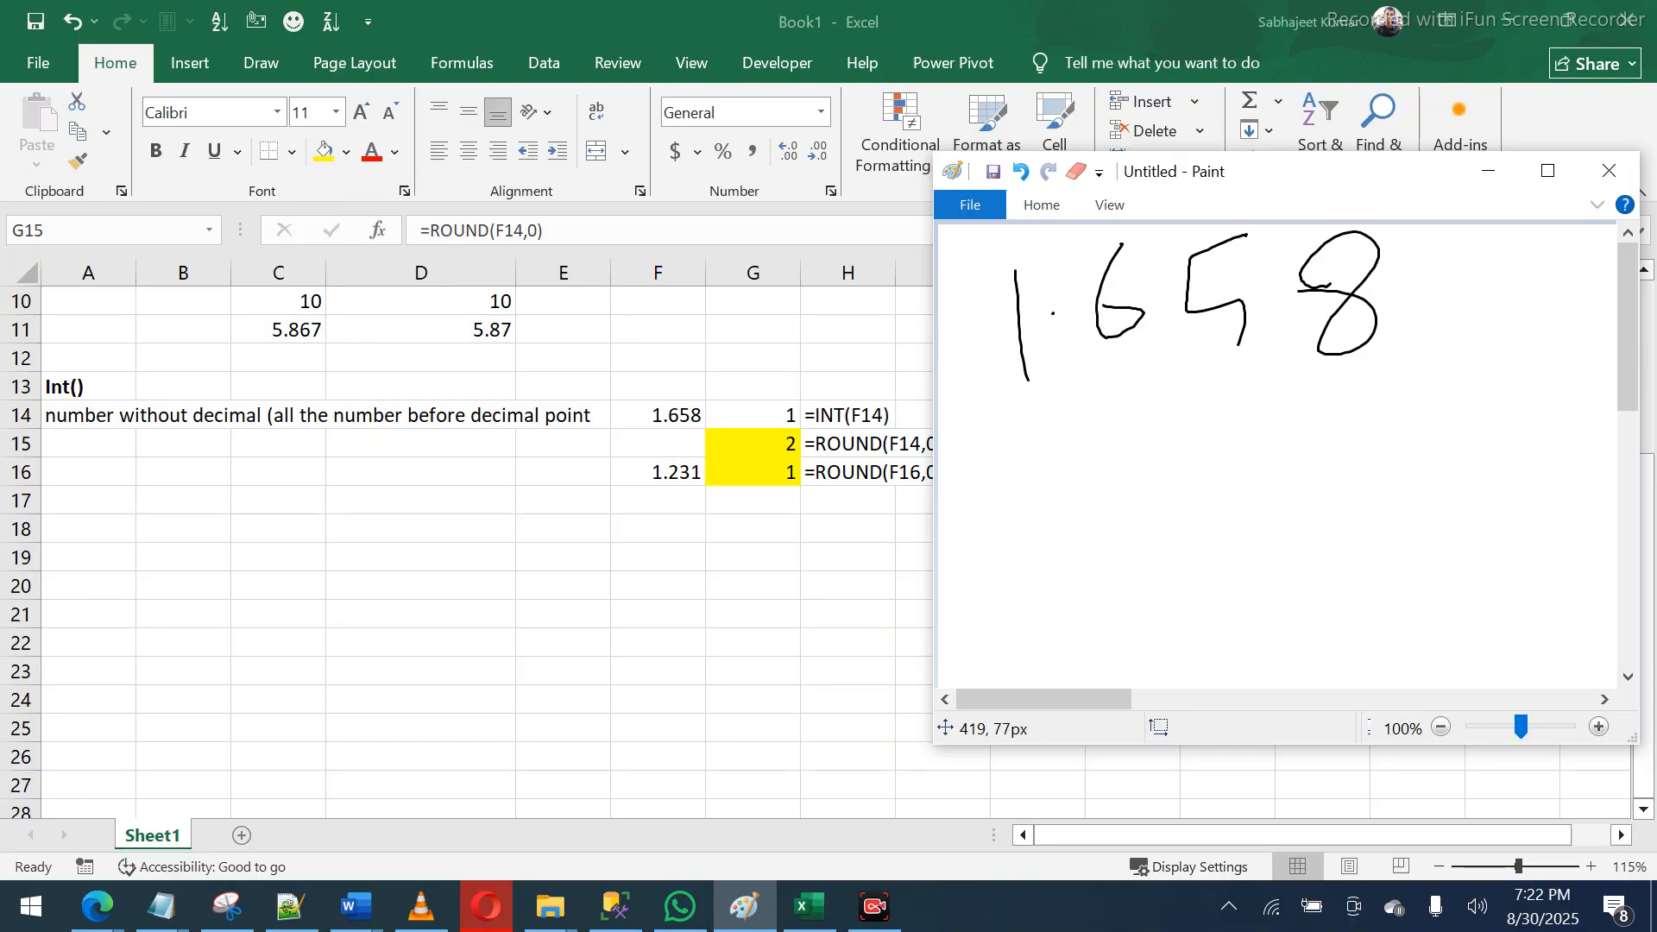
- Underline and arc the decimals, write the rounded result 2, and return to Excel
left_click_drag(1035, 442, 1031, 565)
mouse_move(1123, 367)
left_mouse_down()
mouse_move(1128, 425)
mouse_move(1120, 378)
mouse_move(1096, 419)
left_mouse_up()
mouse_move(1112, 400)
left_mouse_down()
mouse_move(1132, 363)
mouse_move(1161, 412)
left_mouse_up()
left_click_drag(1214, 387, 1437, 369)
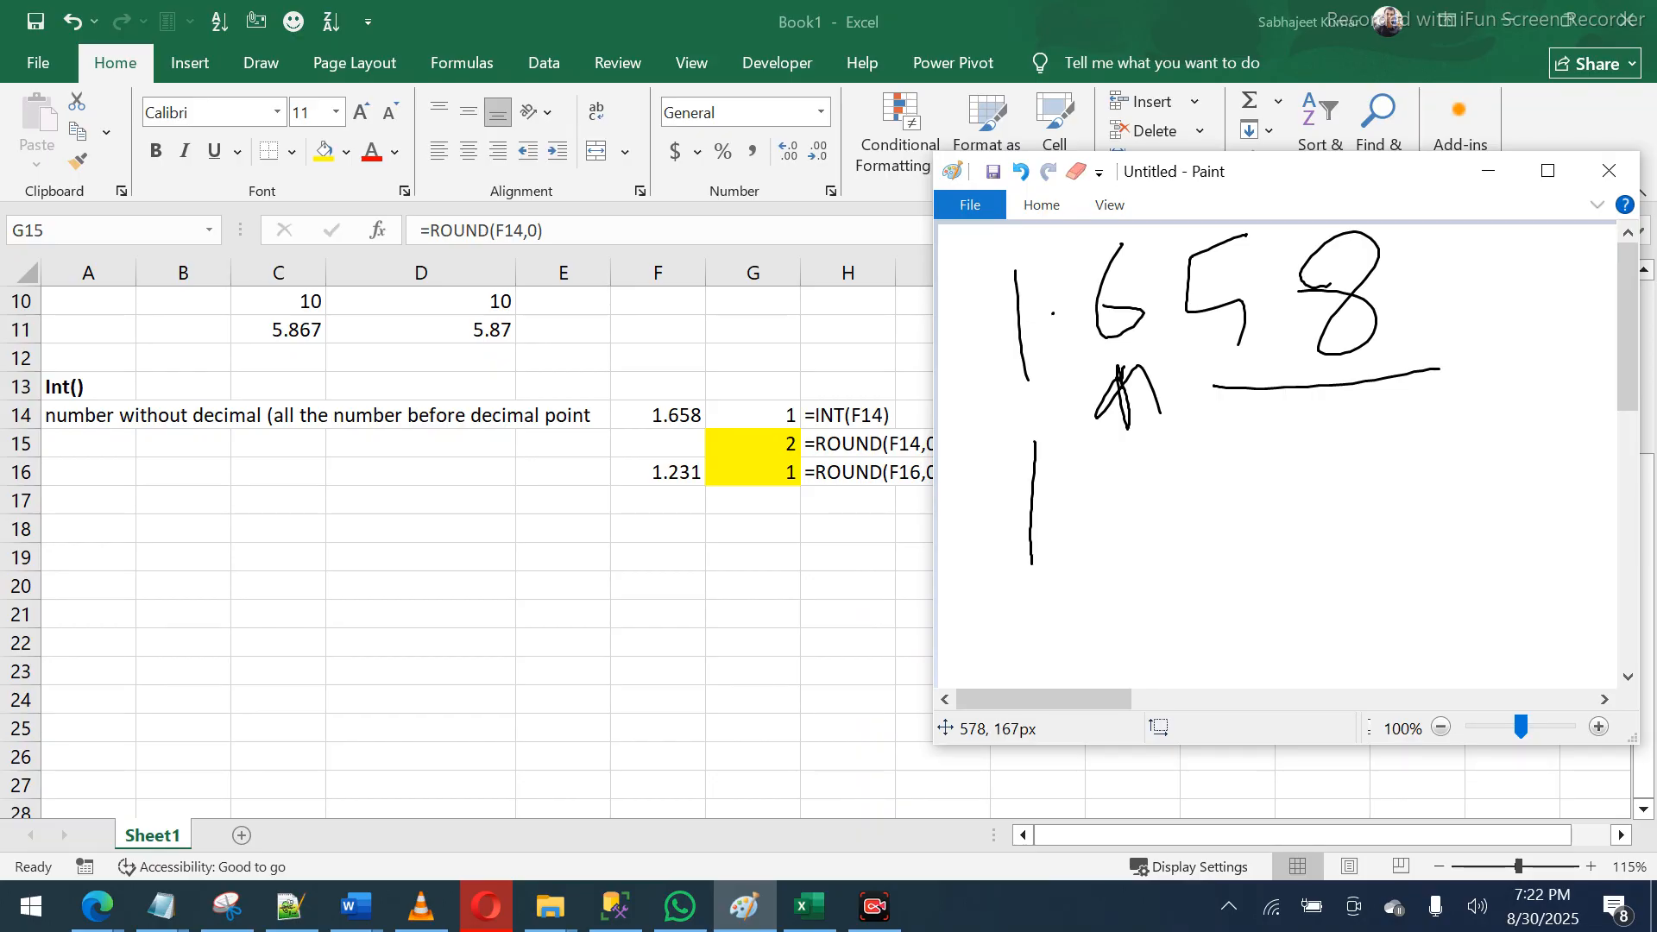
left_click_drag(1101, 349, 1450, 316)
mouse_move(1037, 390)
left_mouse_down()
mouse_move(1011, 417)
mouse_move(1045, 397)
mouse_move(1058, 420)
left_mouse_up()
mouse_move(1041, 607)
left_mouse_down()
mouse_move(1057, 587)
mouse_move(1131, 612)
left_mouse_up()
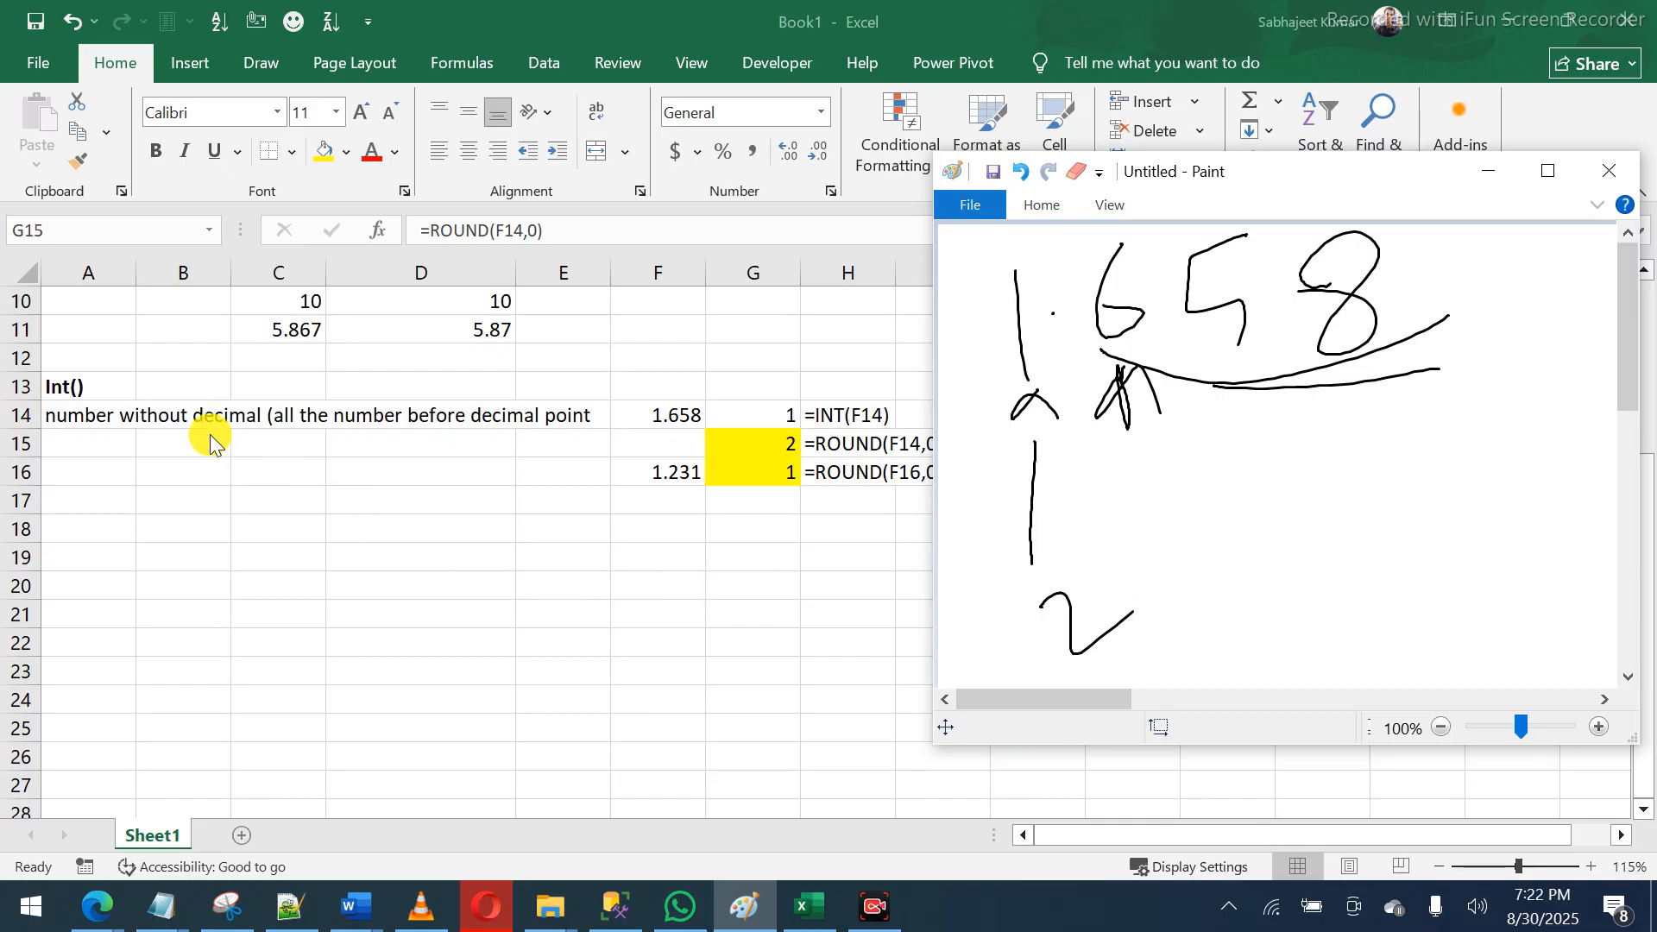
left_click(167, 413)
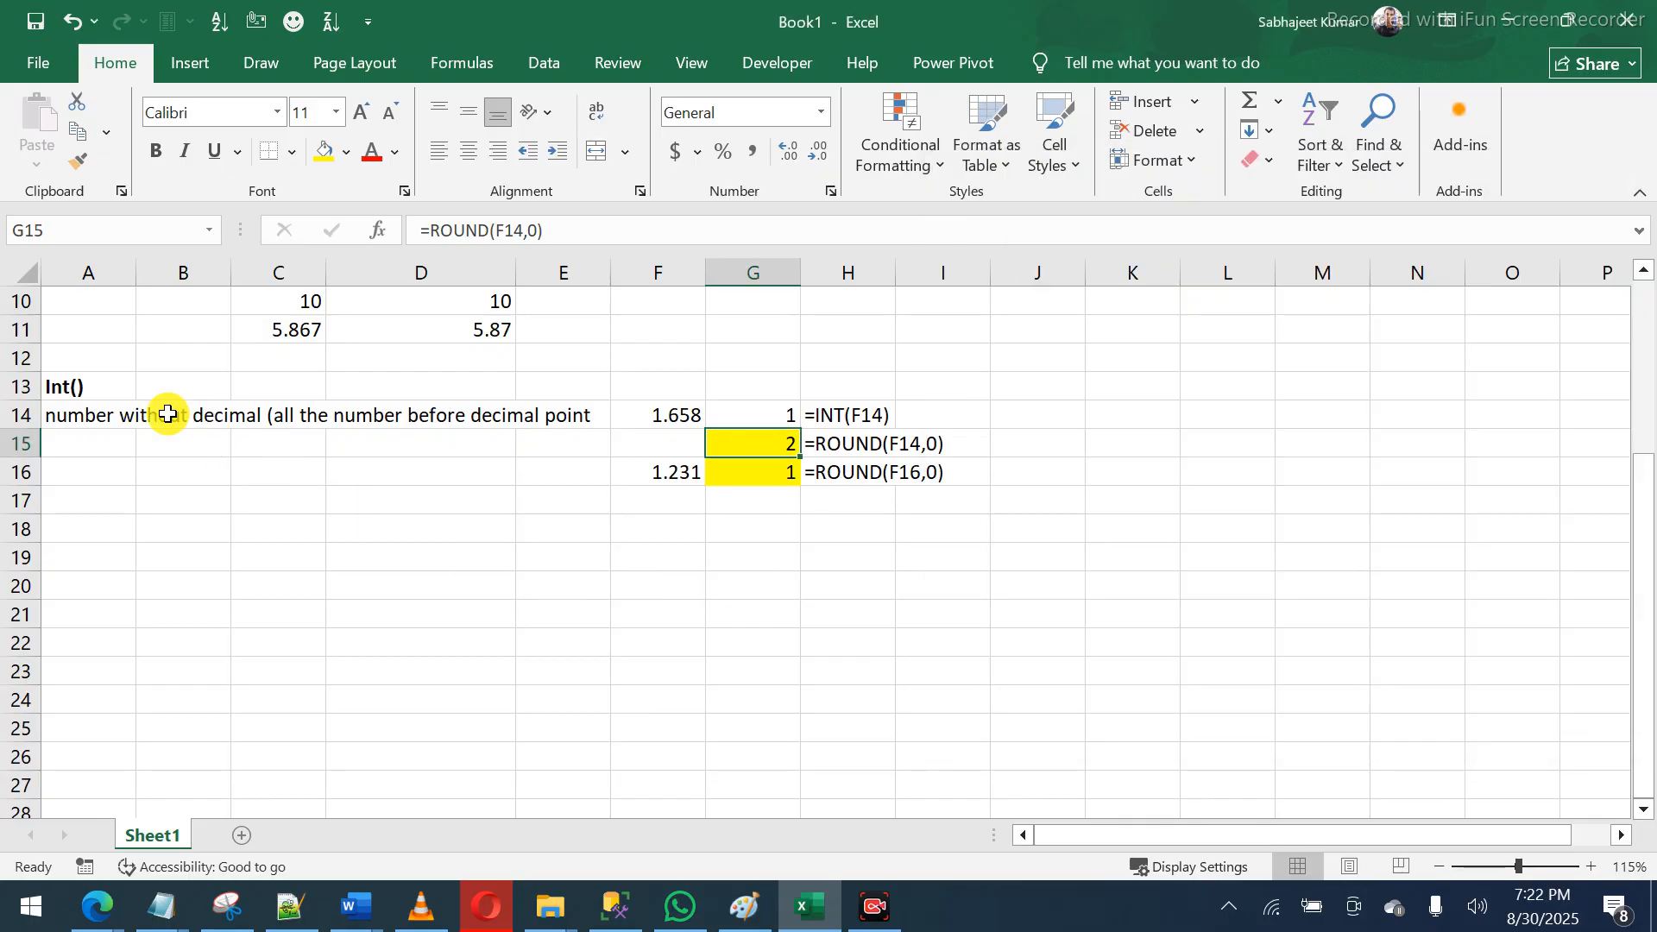
- Append the missing ')' to the end of the A14 note
left_click(103, 412)
left_click(939, 239)
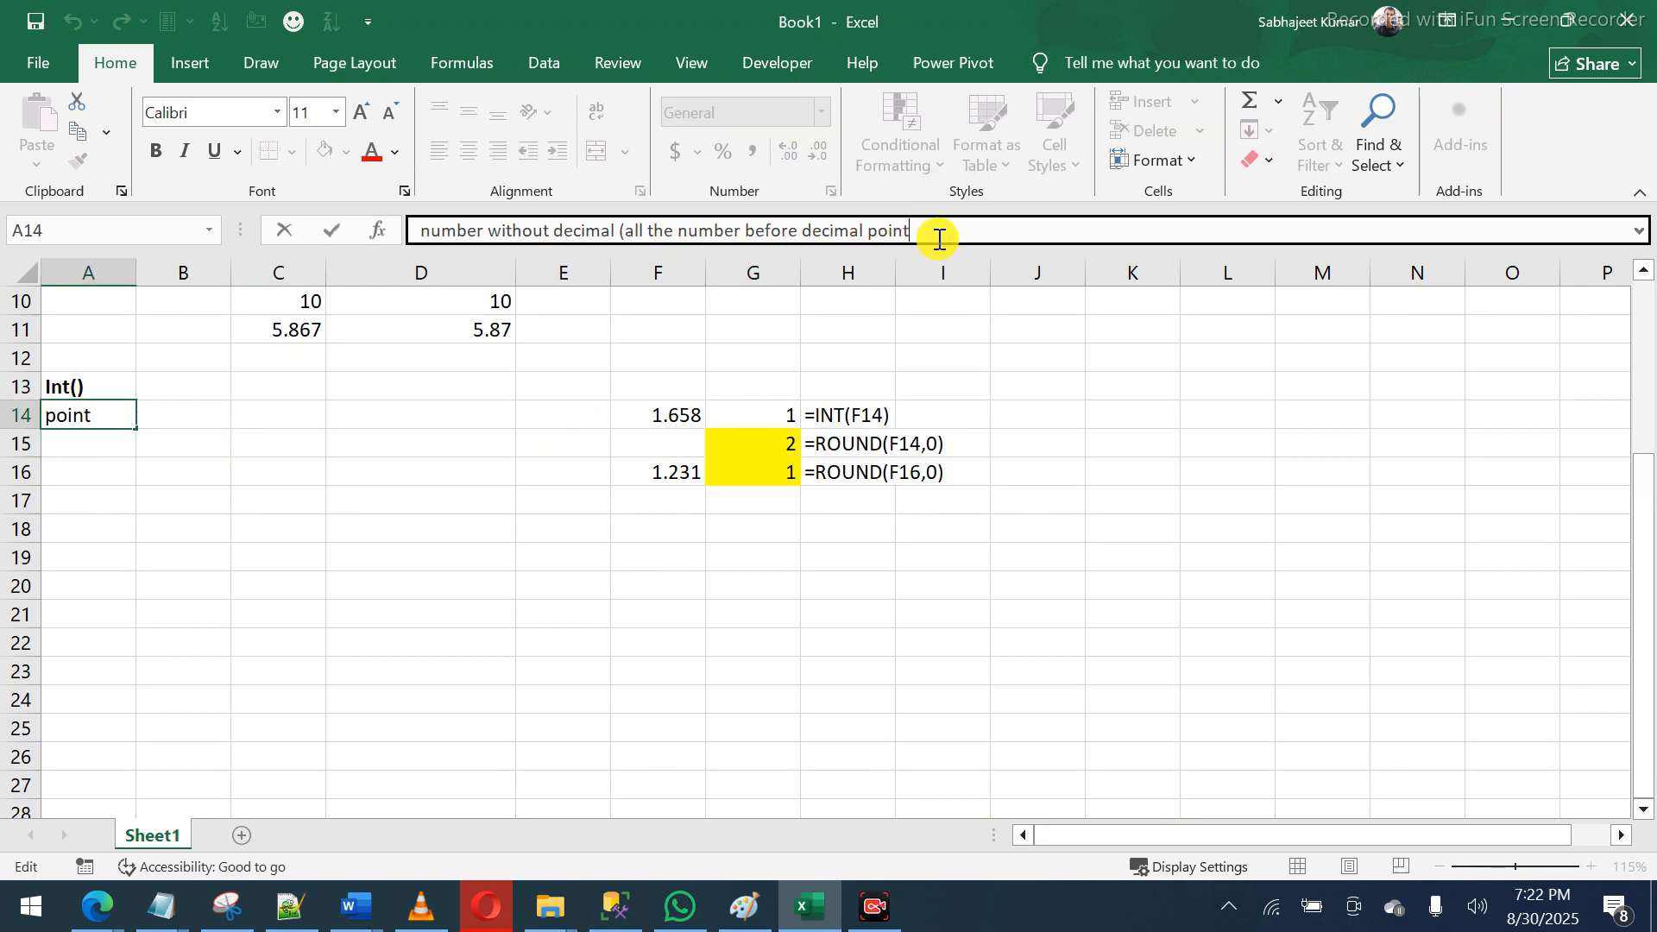
type(")")
key("Return")
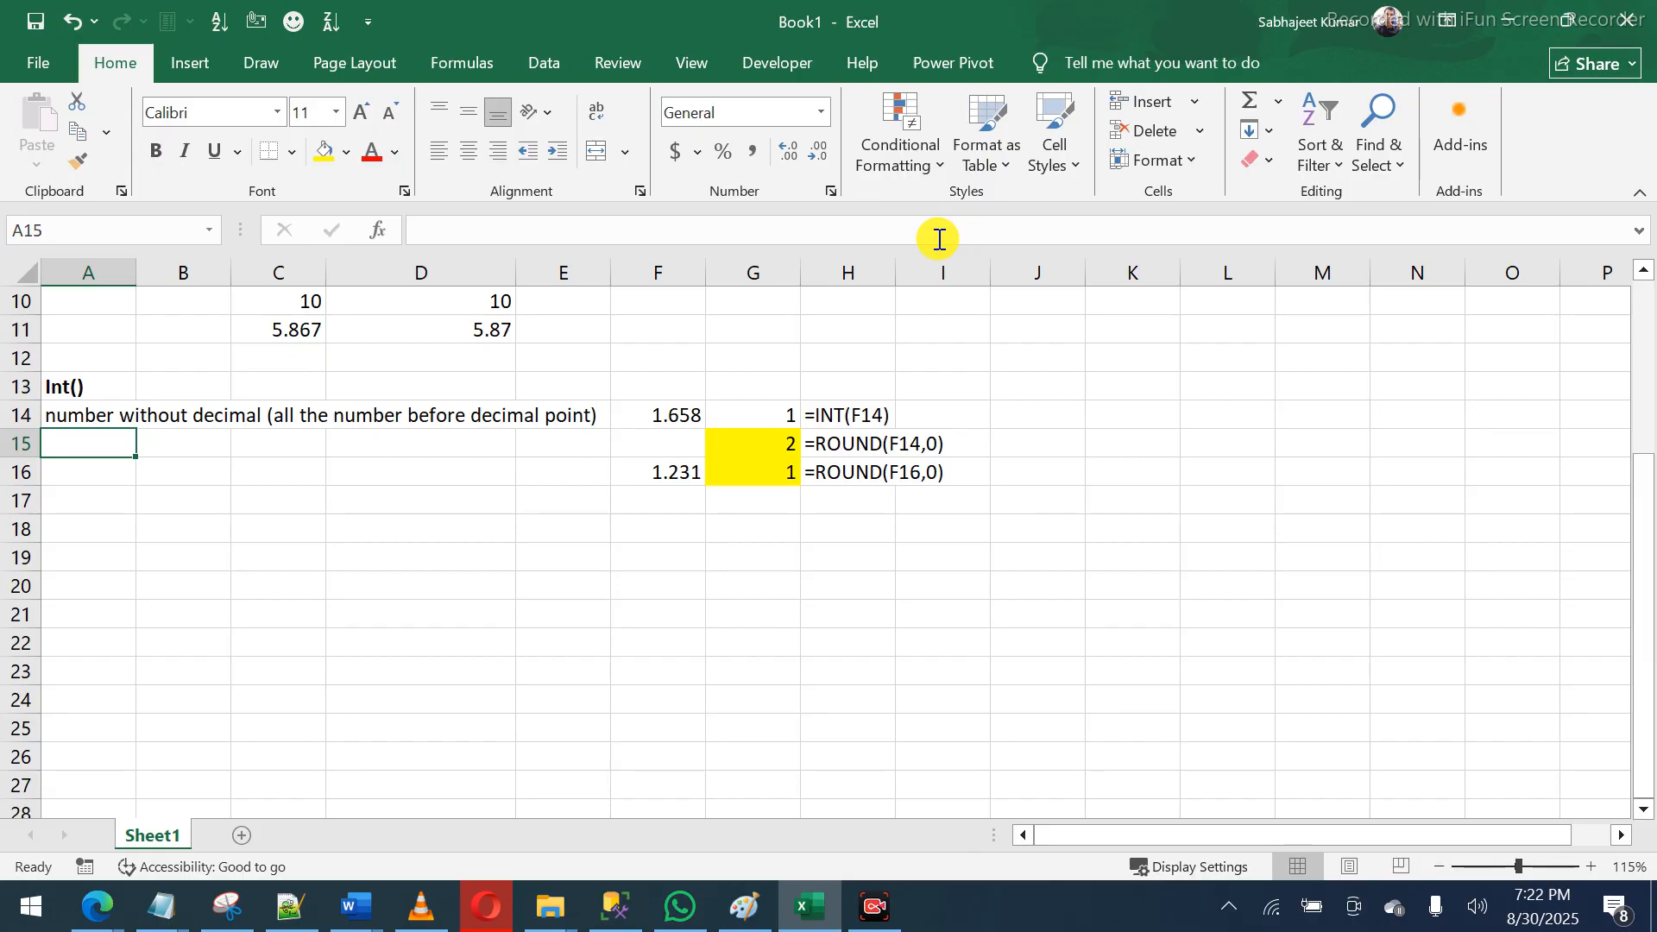
left_click(767, 416)
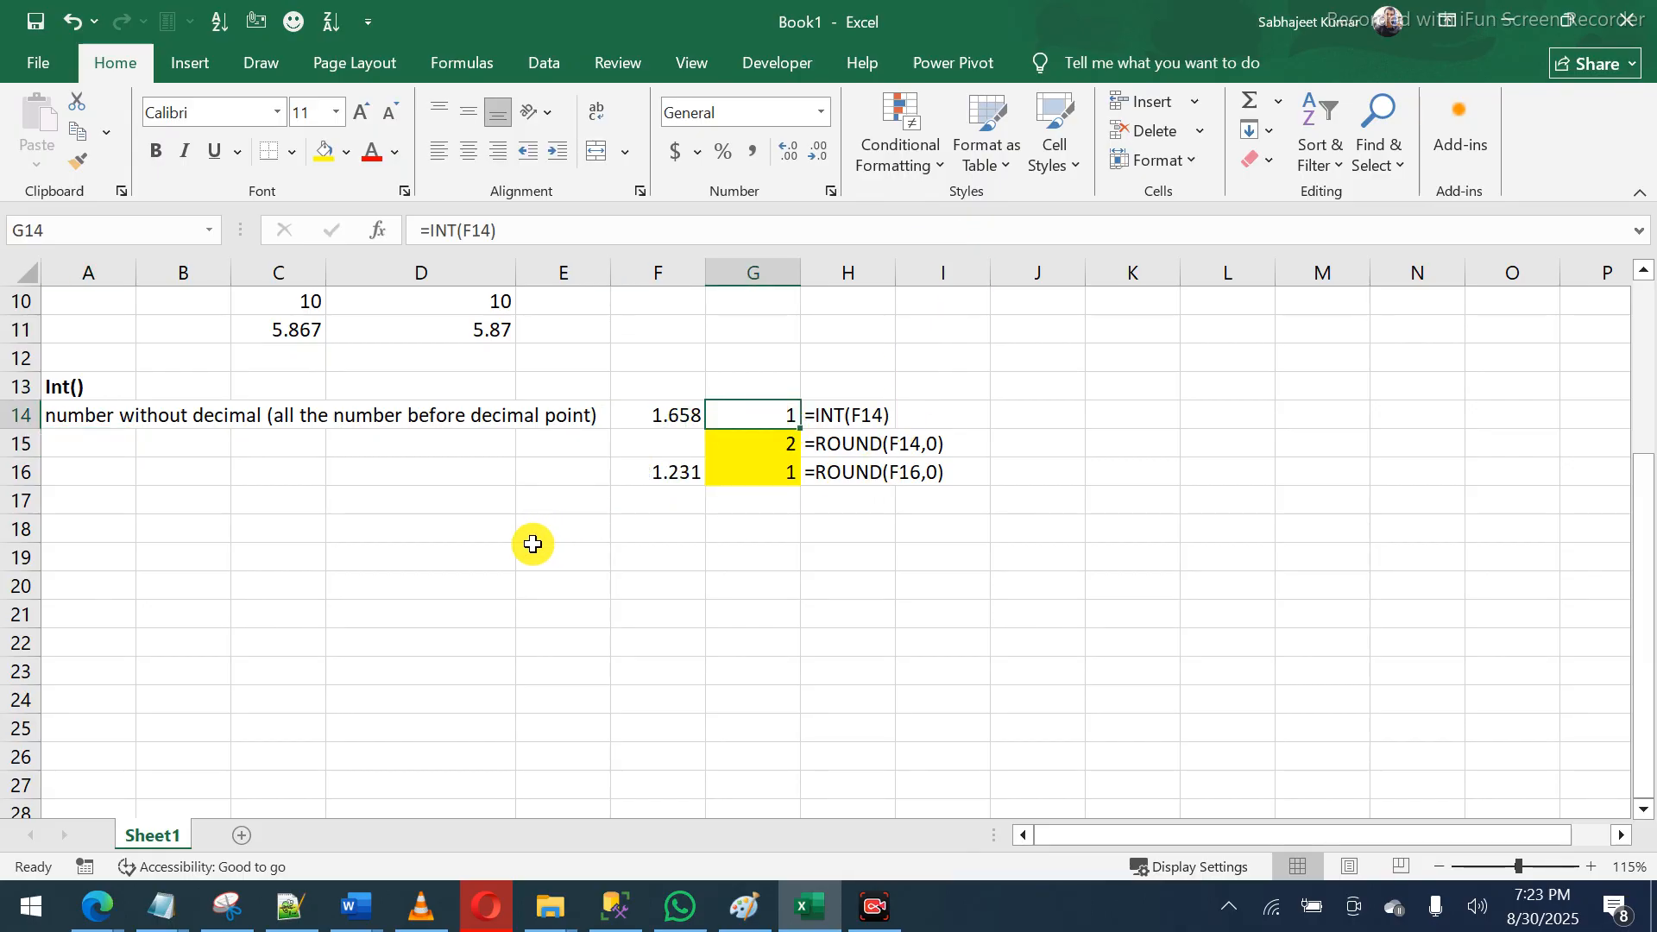
left_click(463, 528)
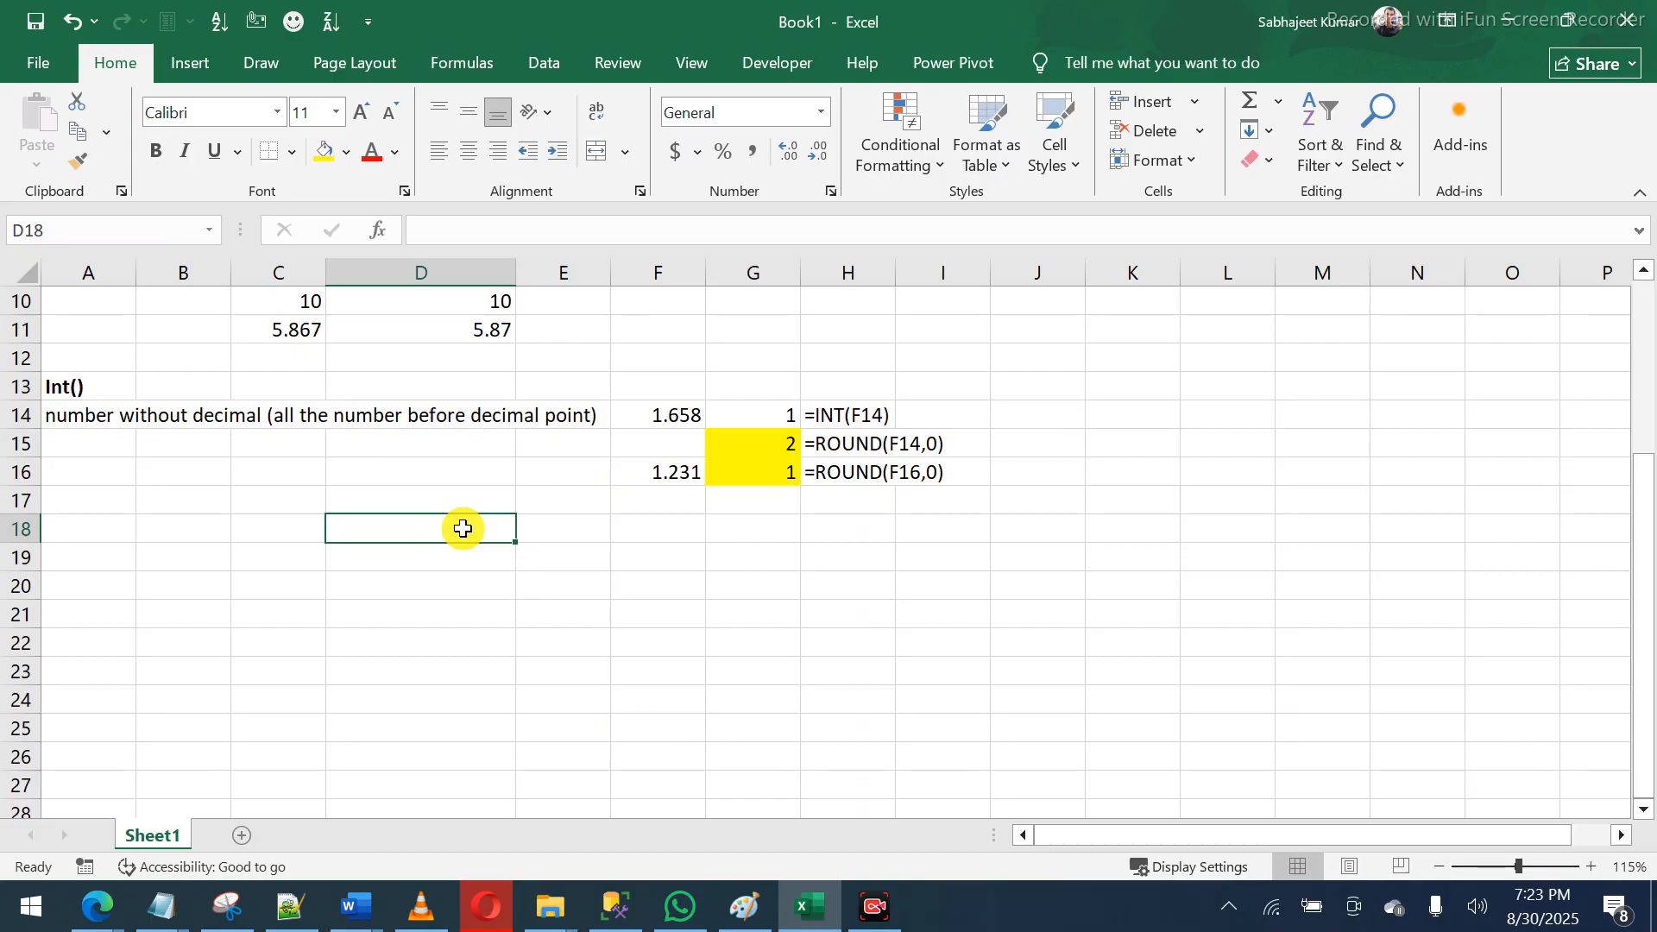
- Enter 135.658 in D18 and =INT(D18) in D19
type("135.")
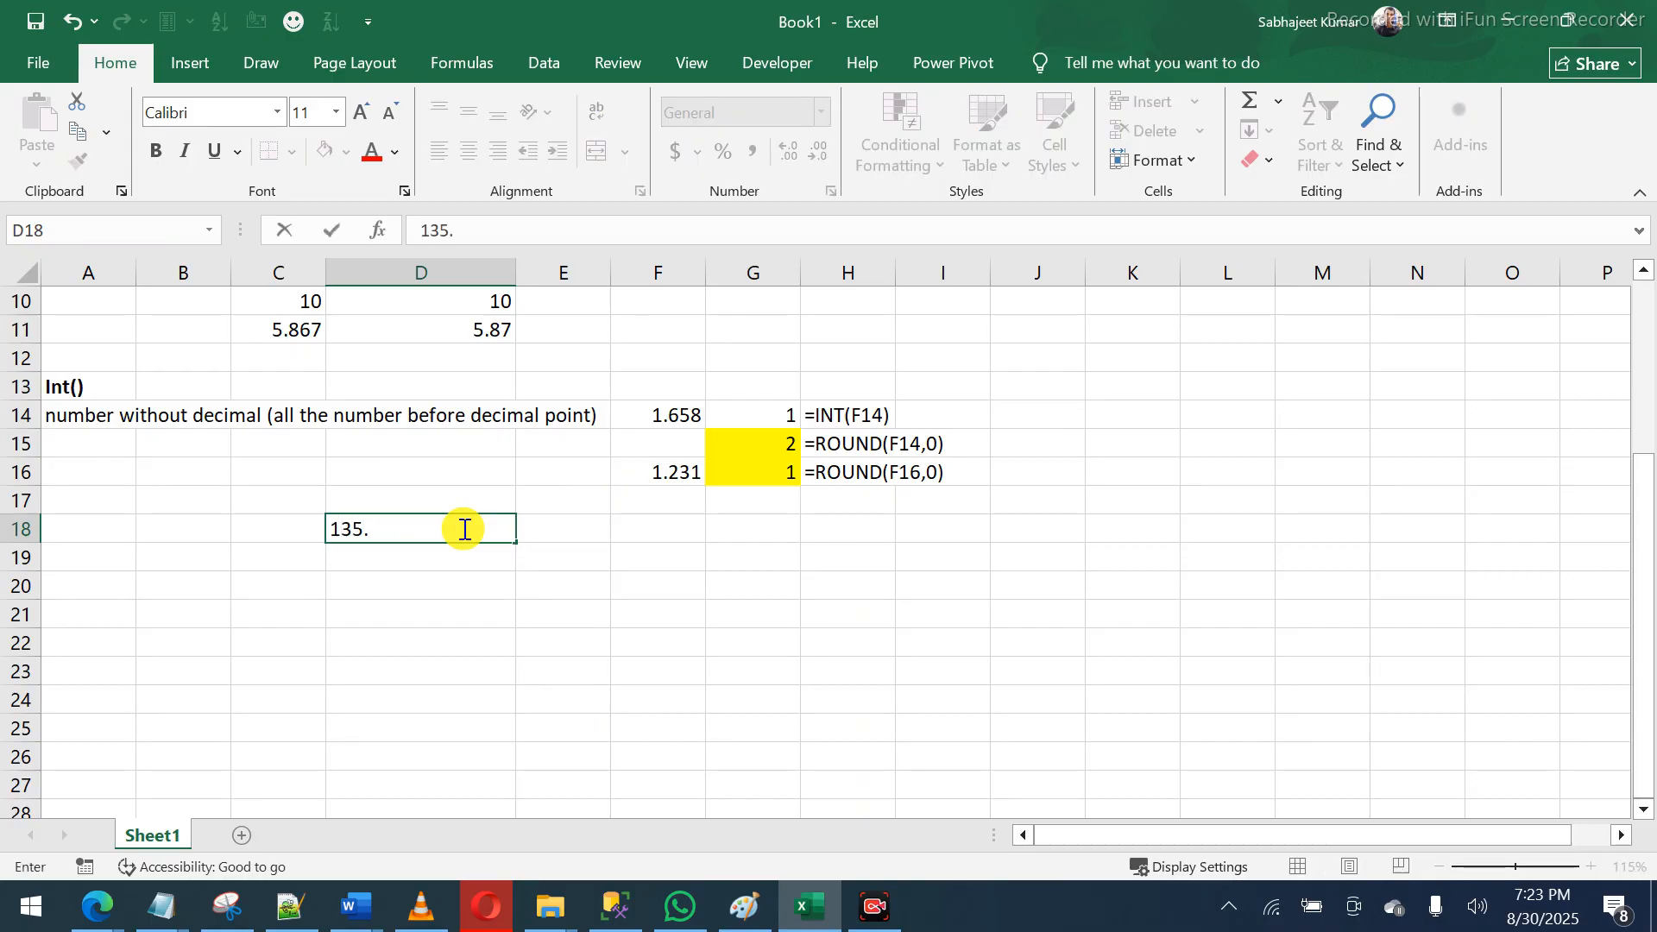
type("658")
key("Return")
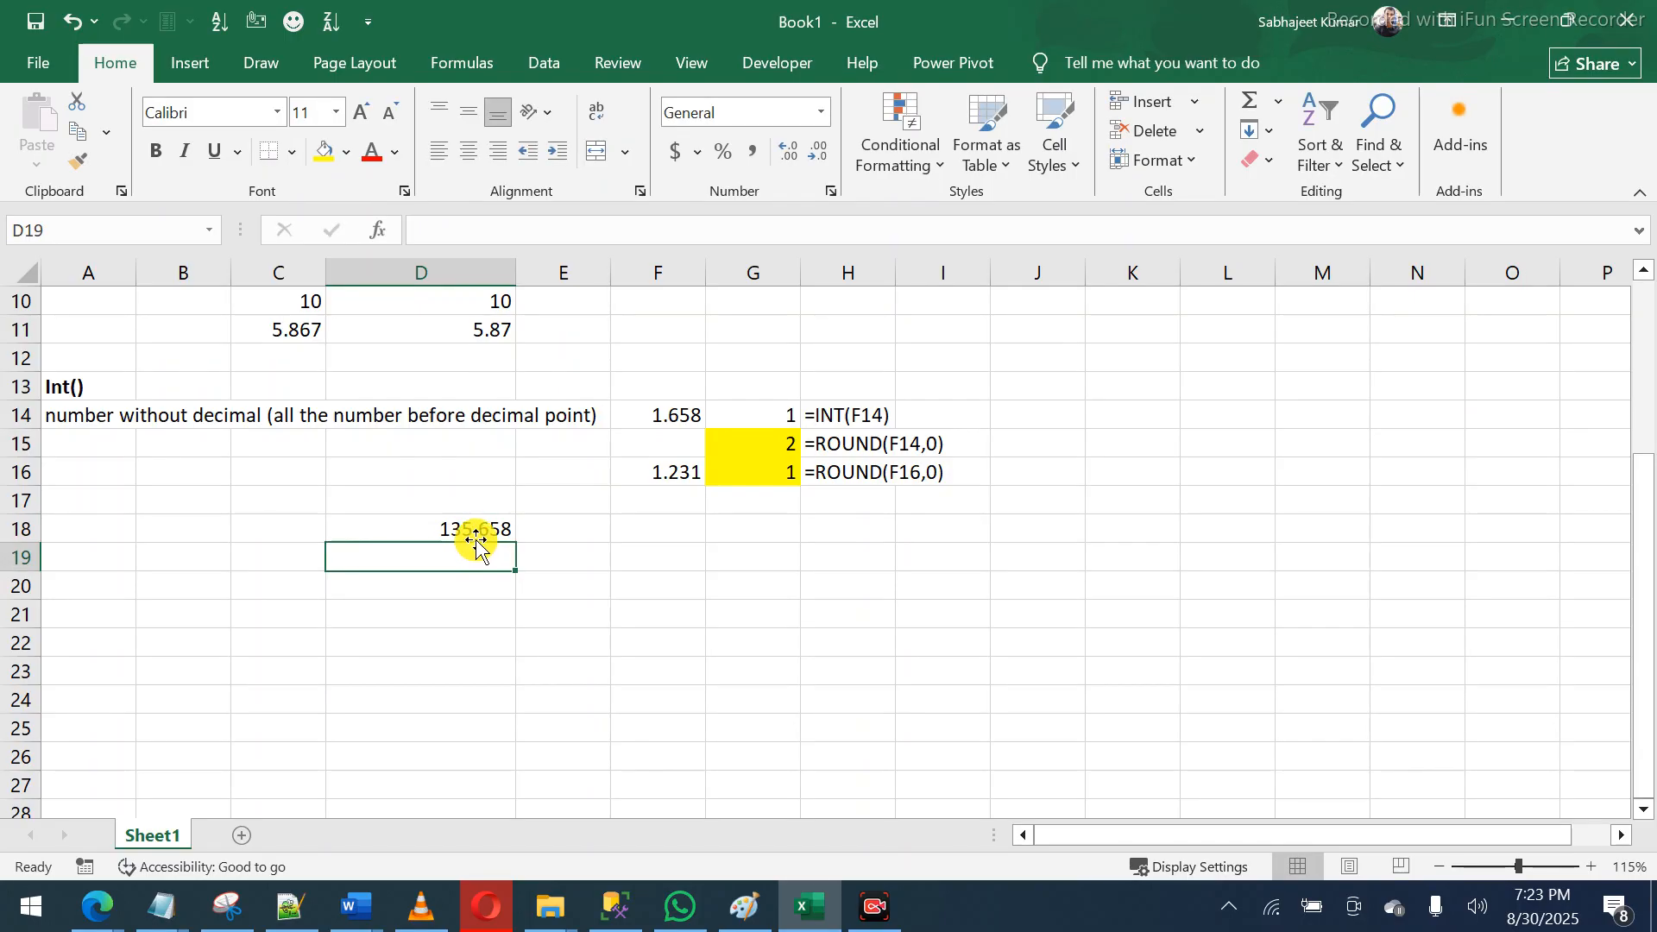
left_click(474, 532)
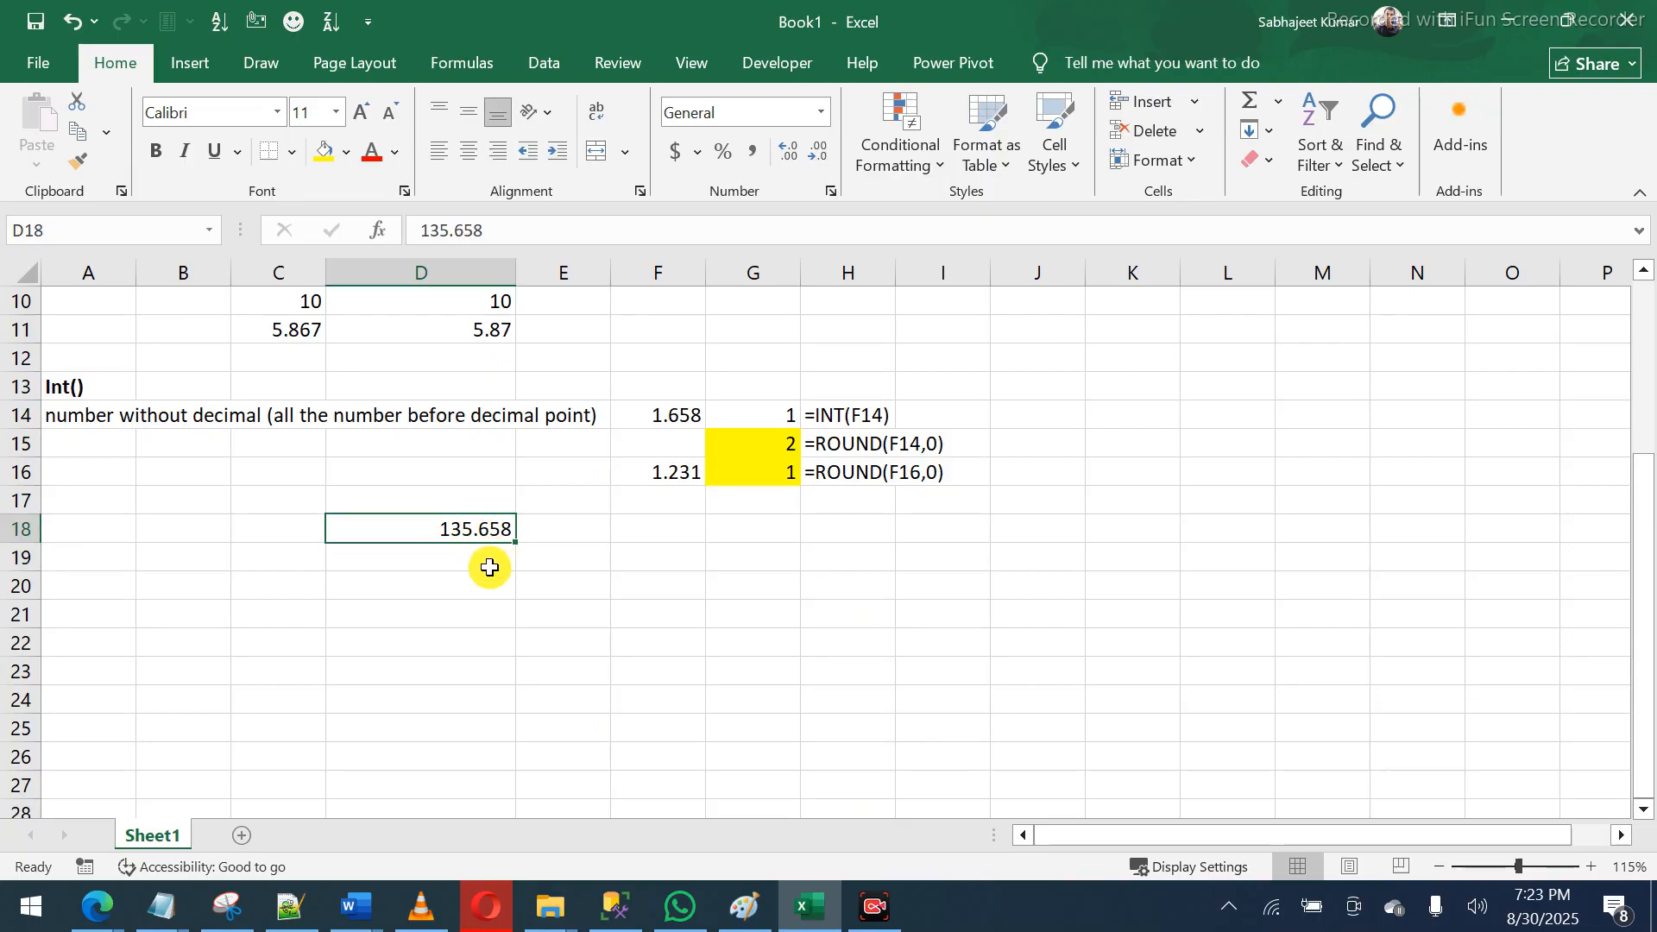
left_click(487, 561)
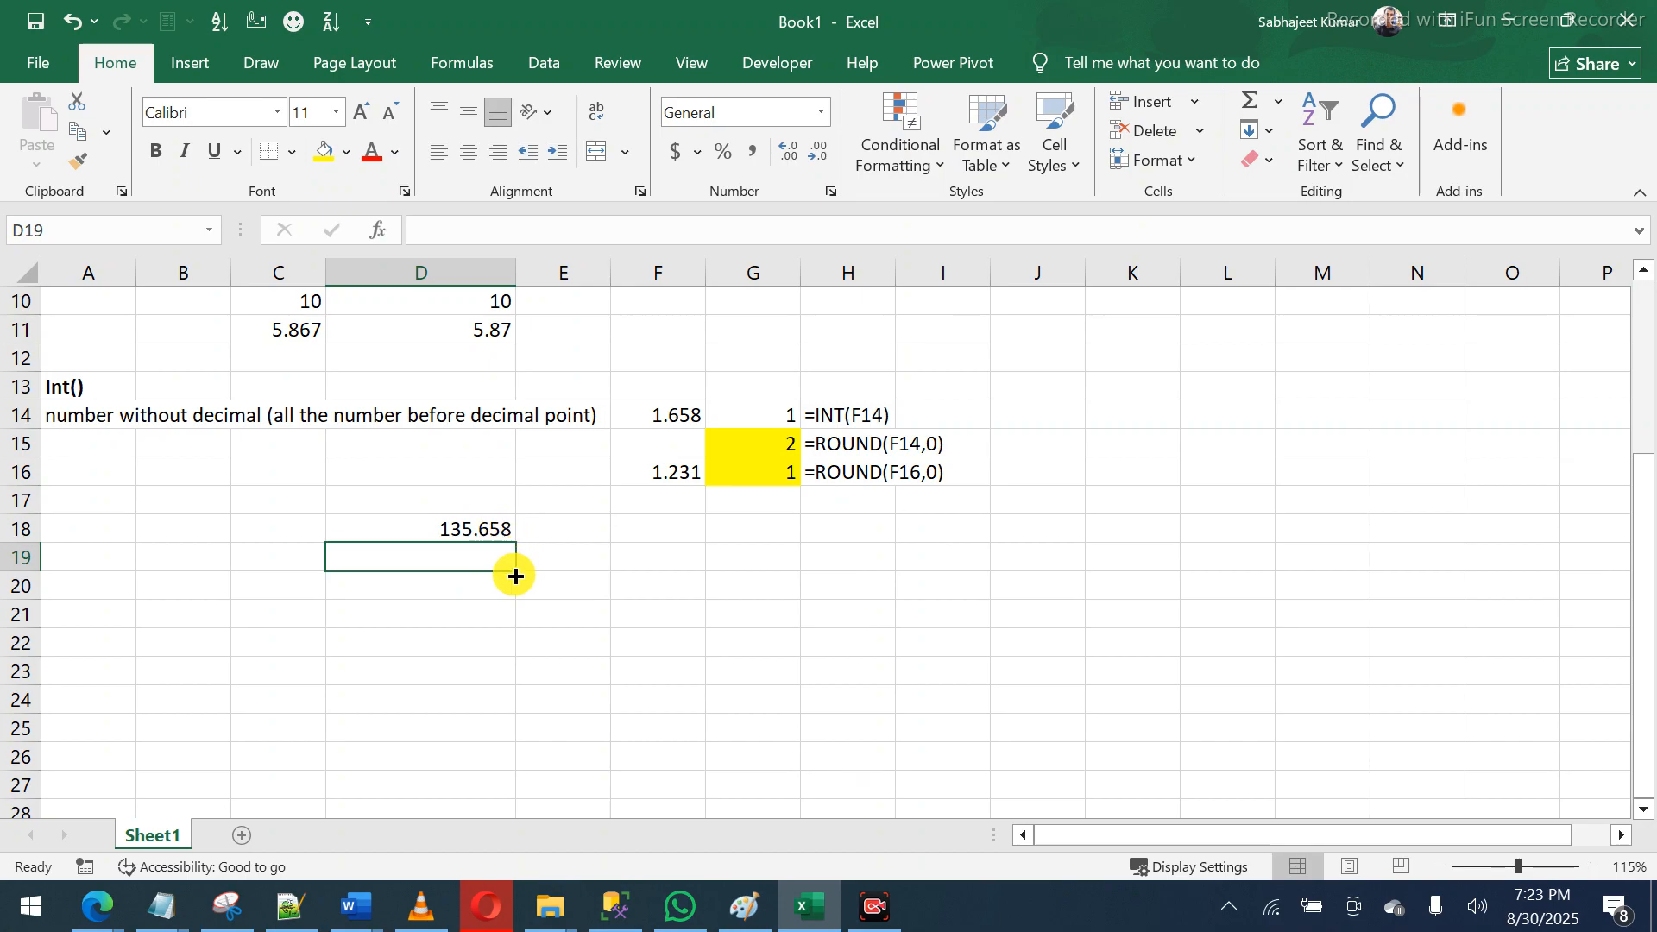
type("=")
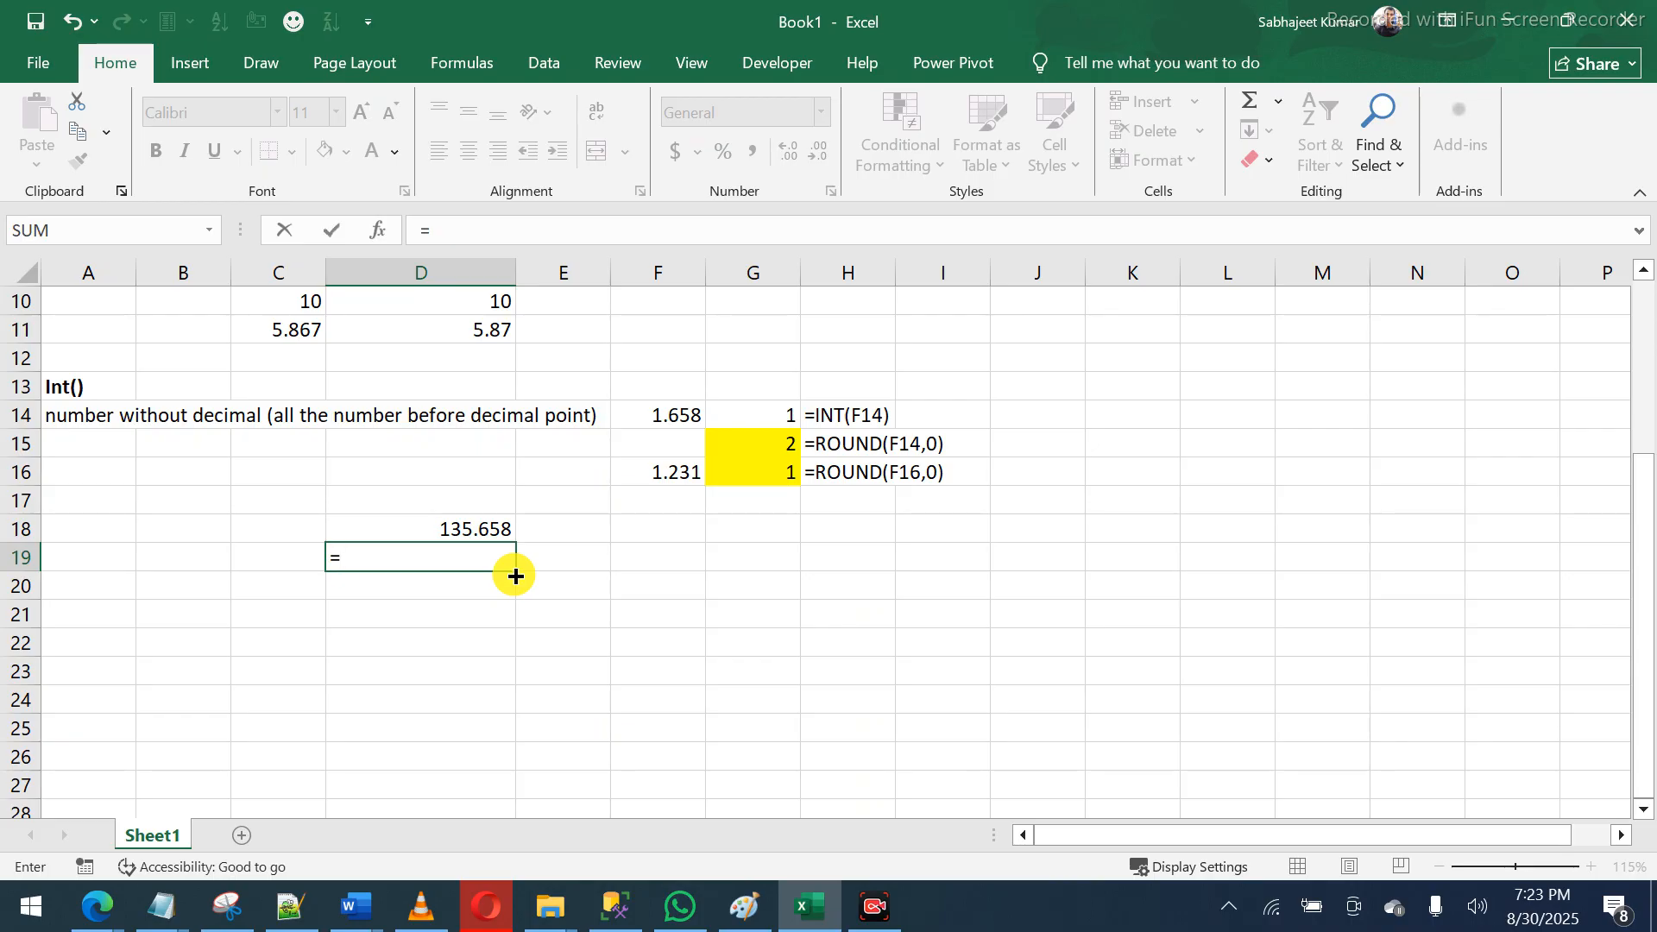
type("int")
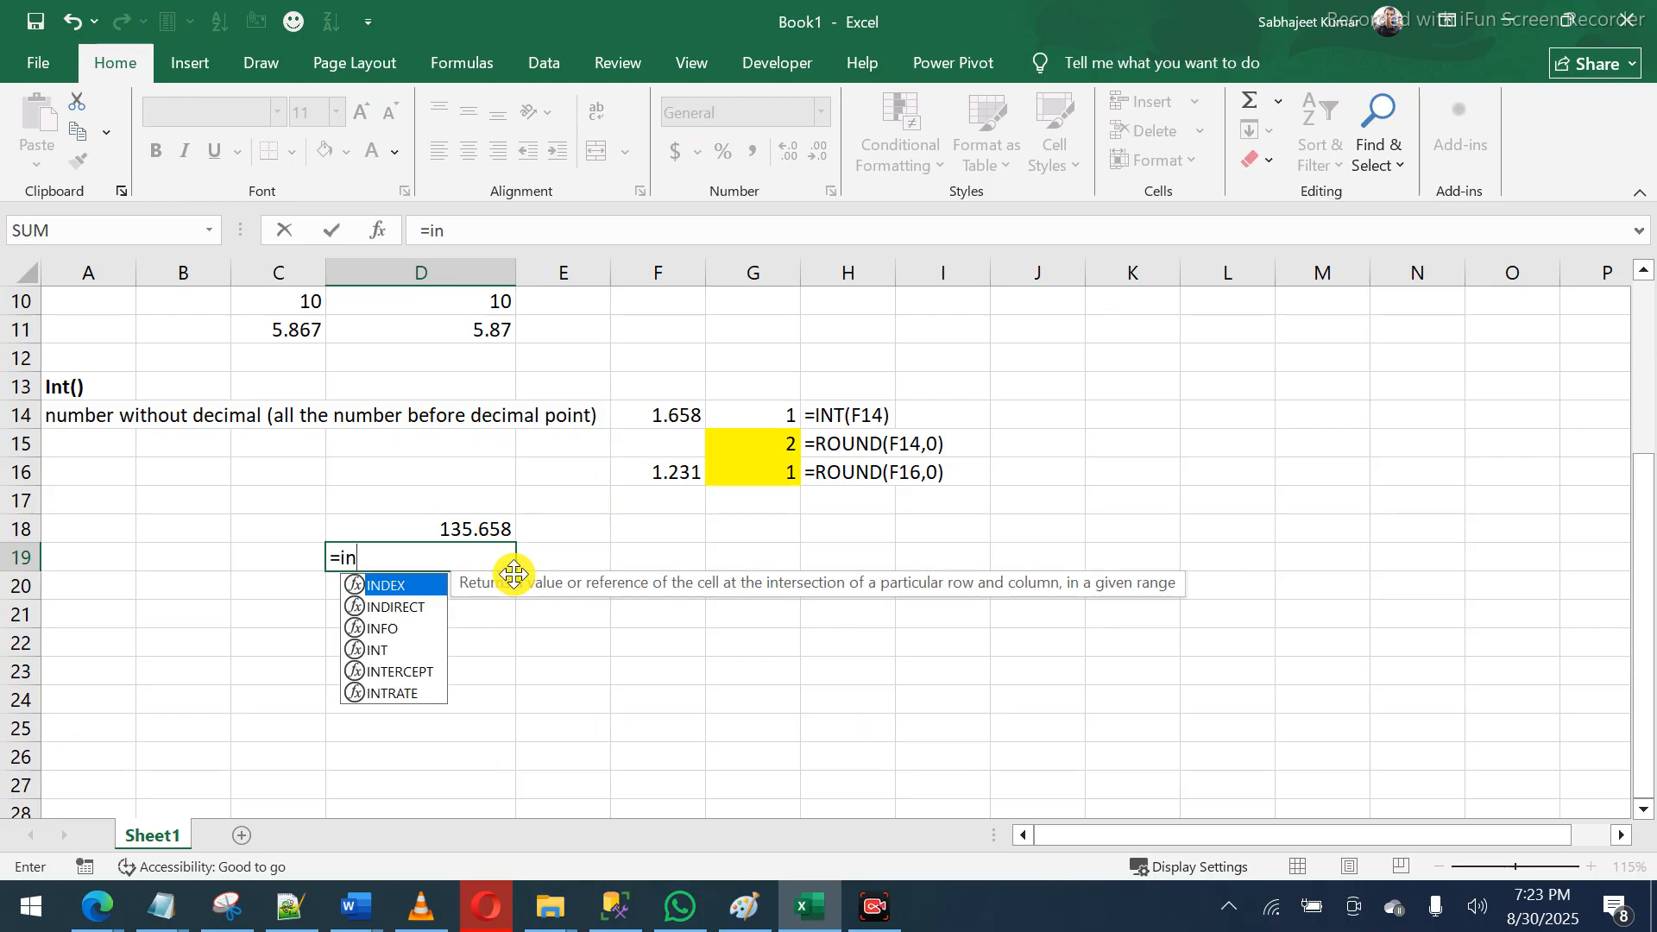
key("Tab")
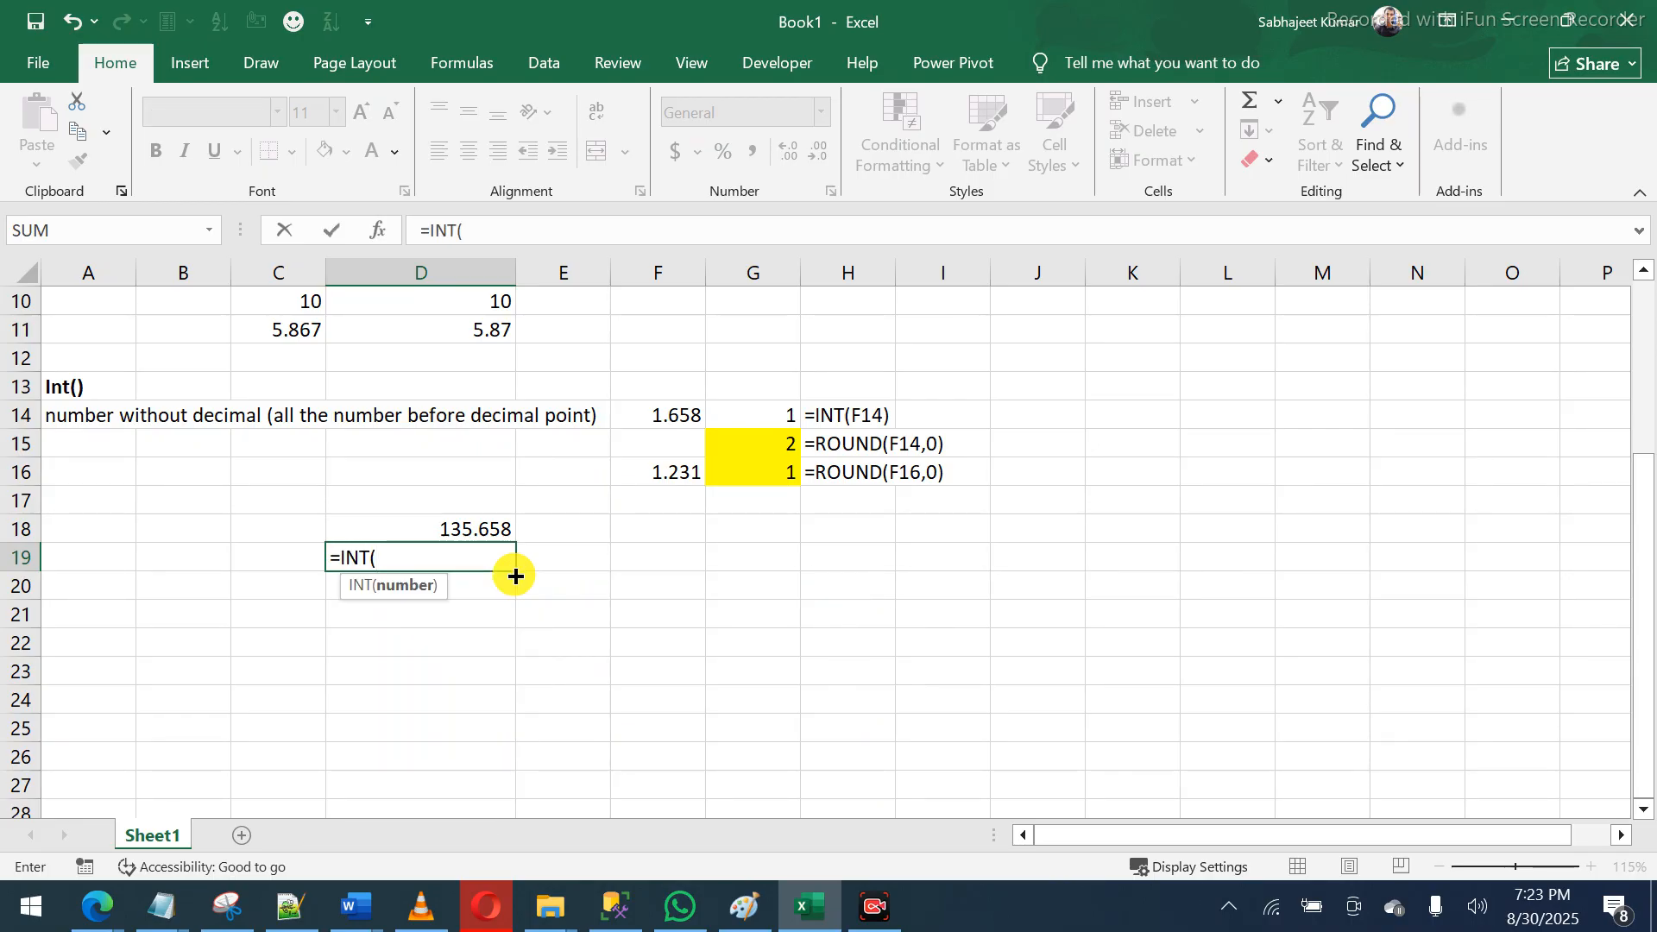
key("Up")
type(")")
key("Return")
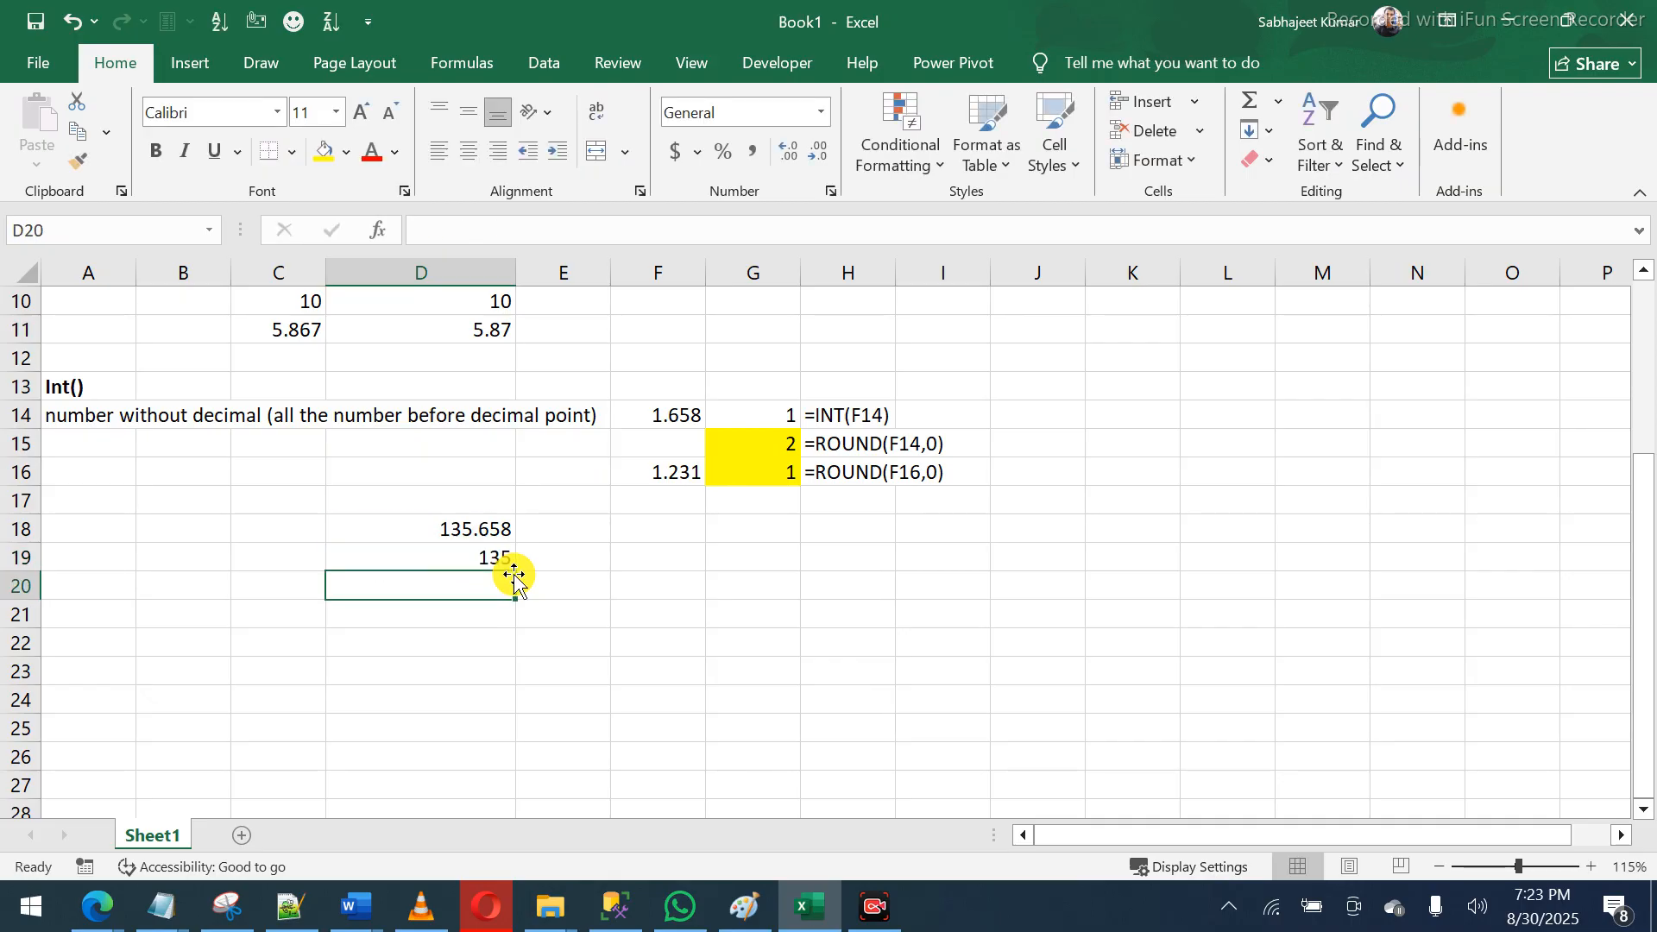
- Change D19 to =D18-INT(D18) so it shows the decimal part 0.658
key("Up")
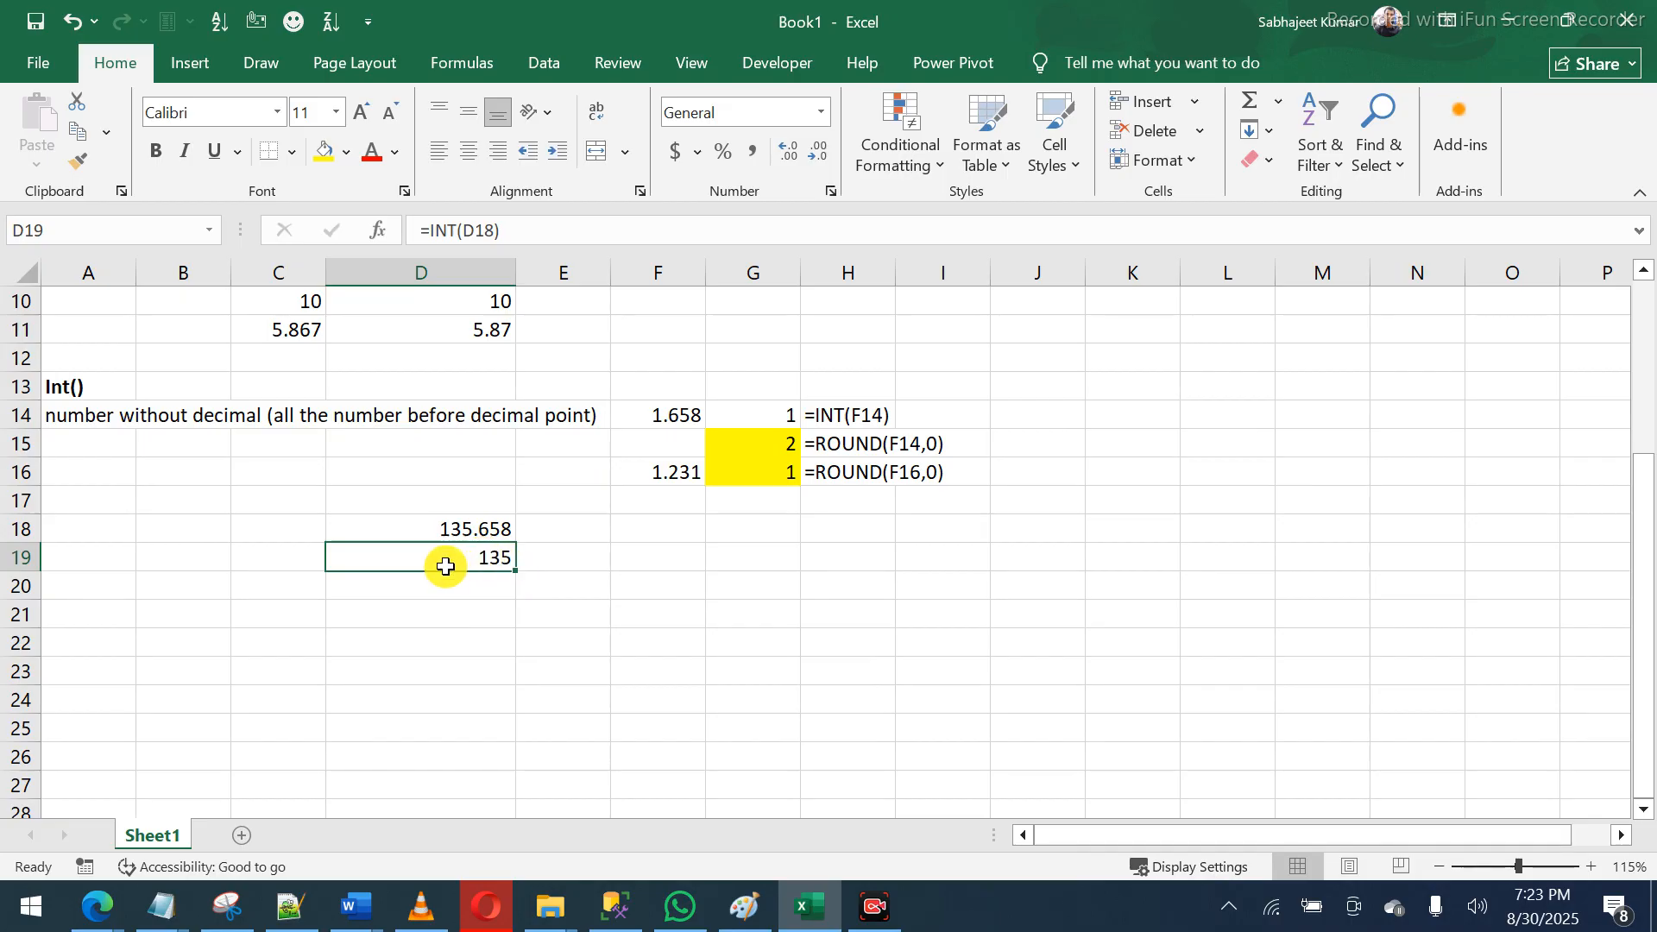
left_click(436, 231)
key("Left")
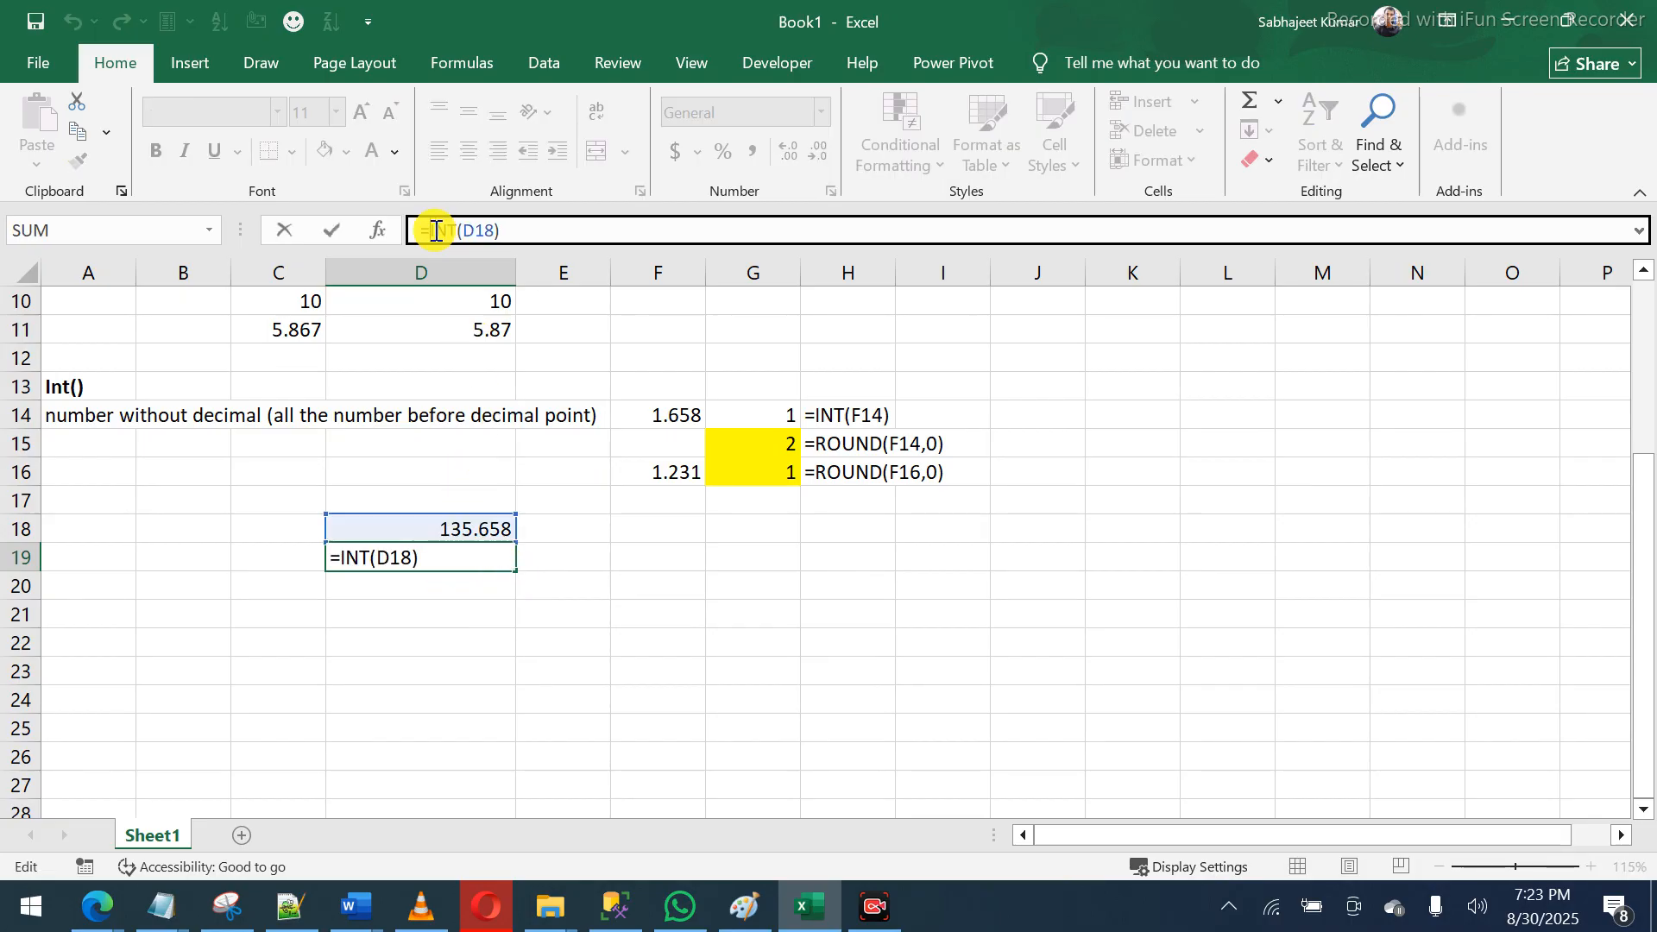
left_click(397, 528)
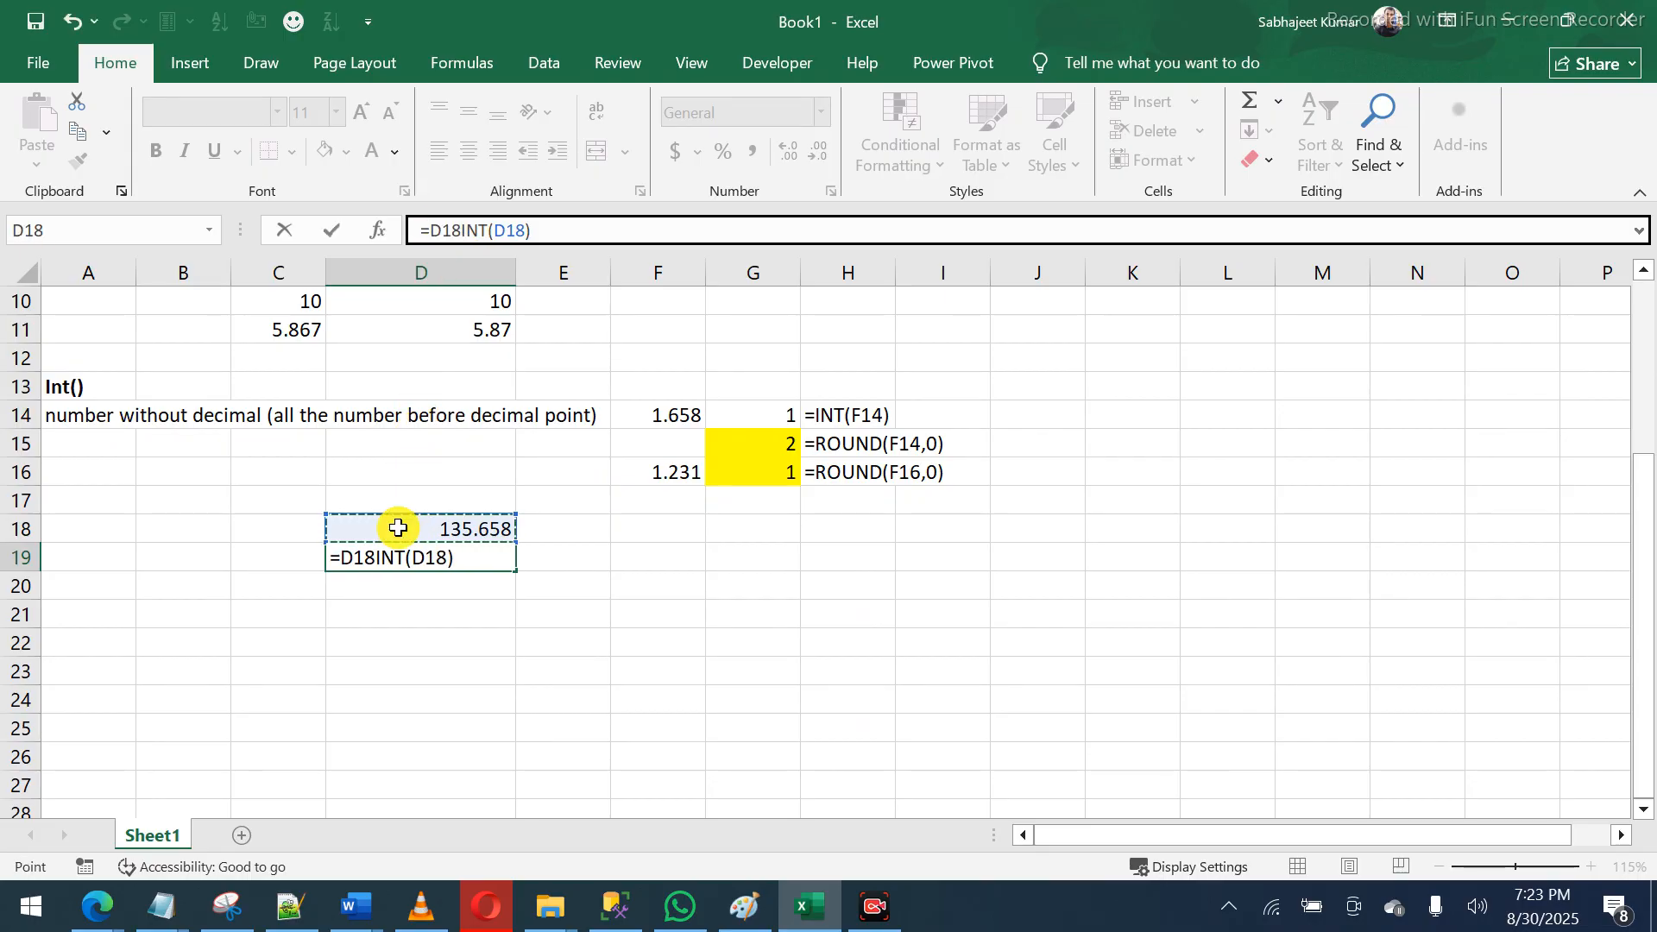
type("-")
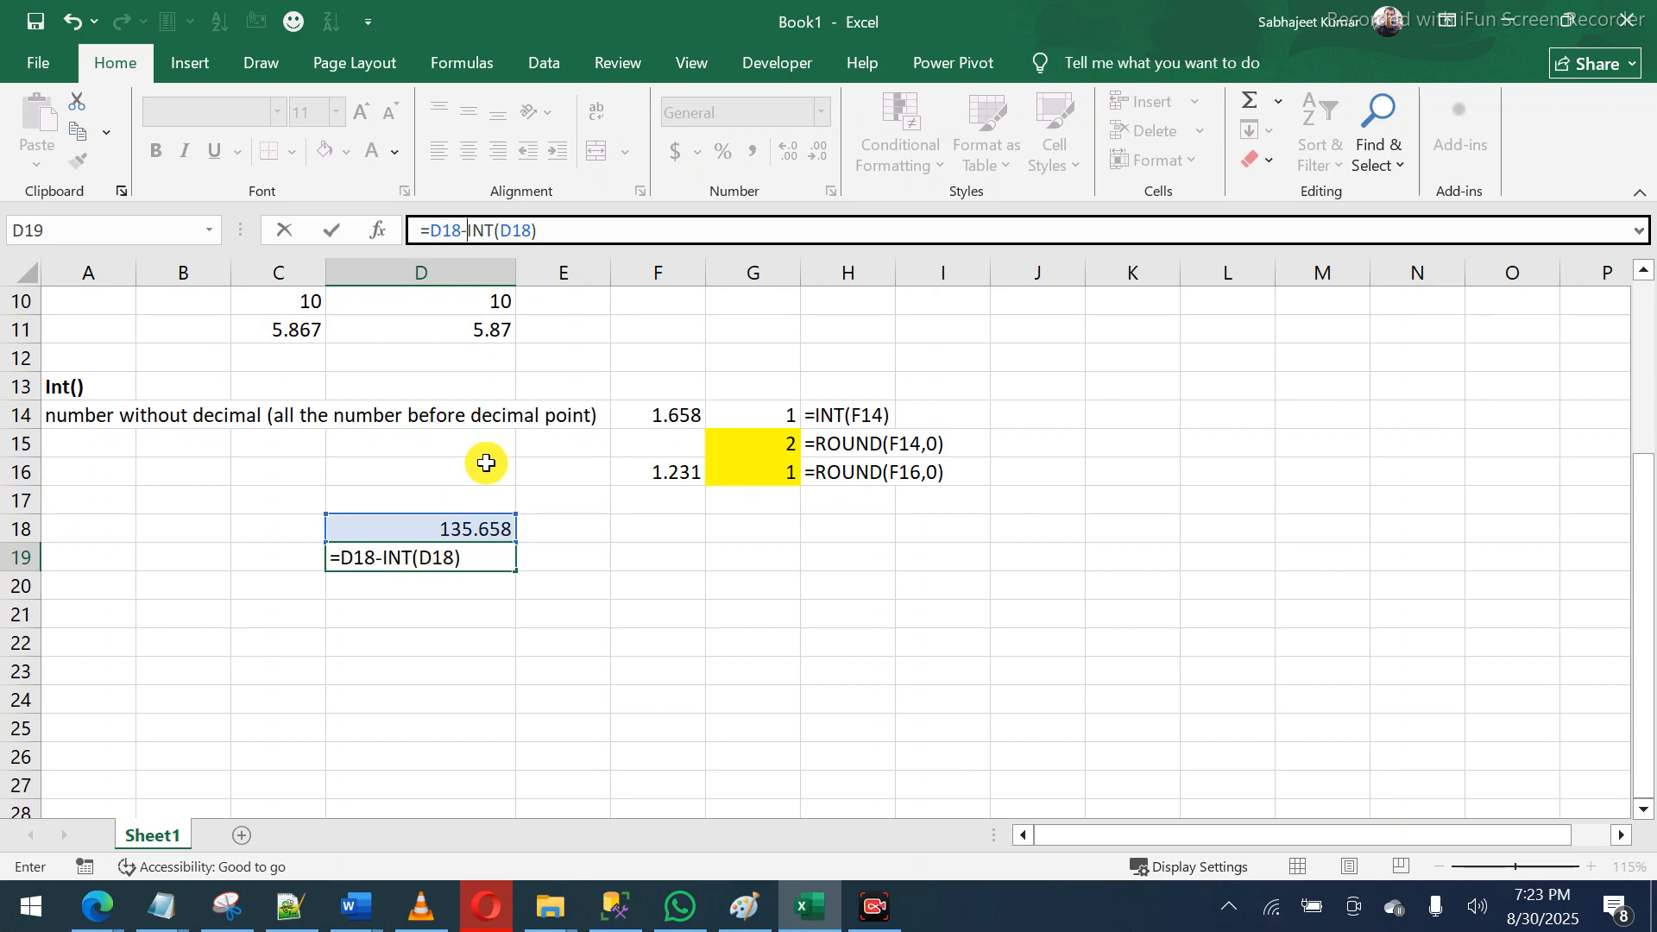
key("Return")
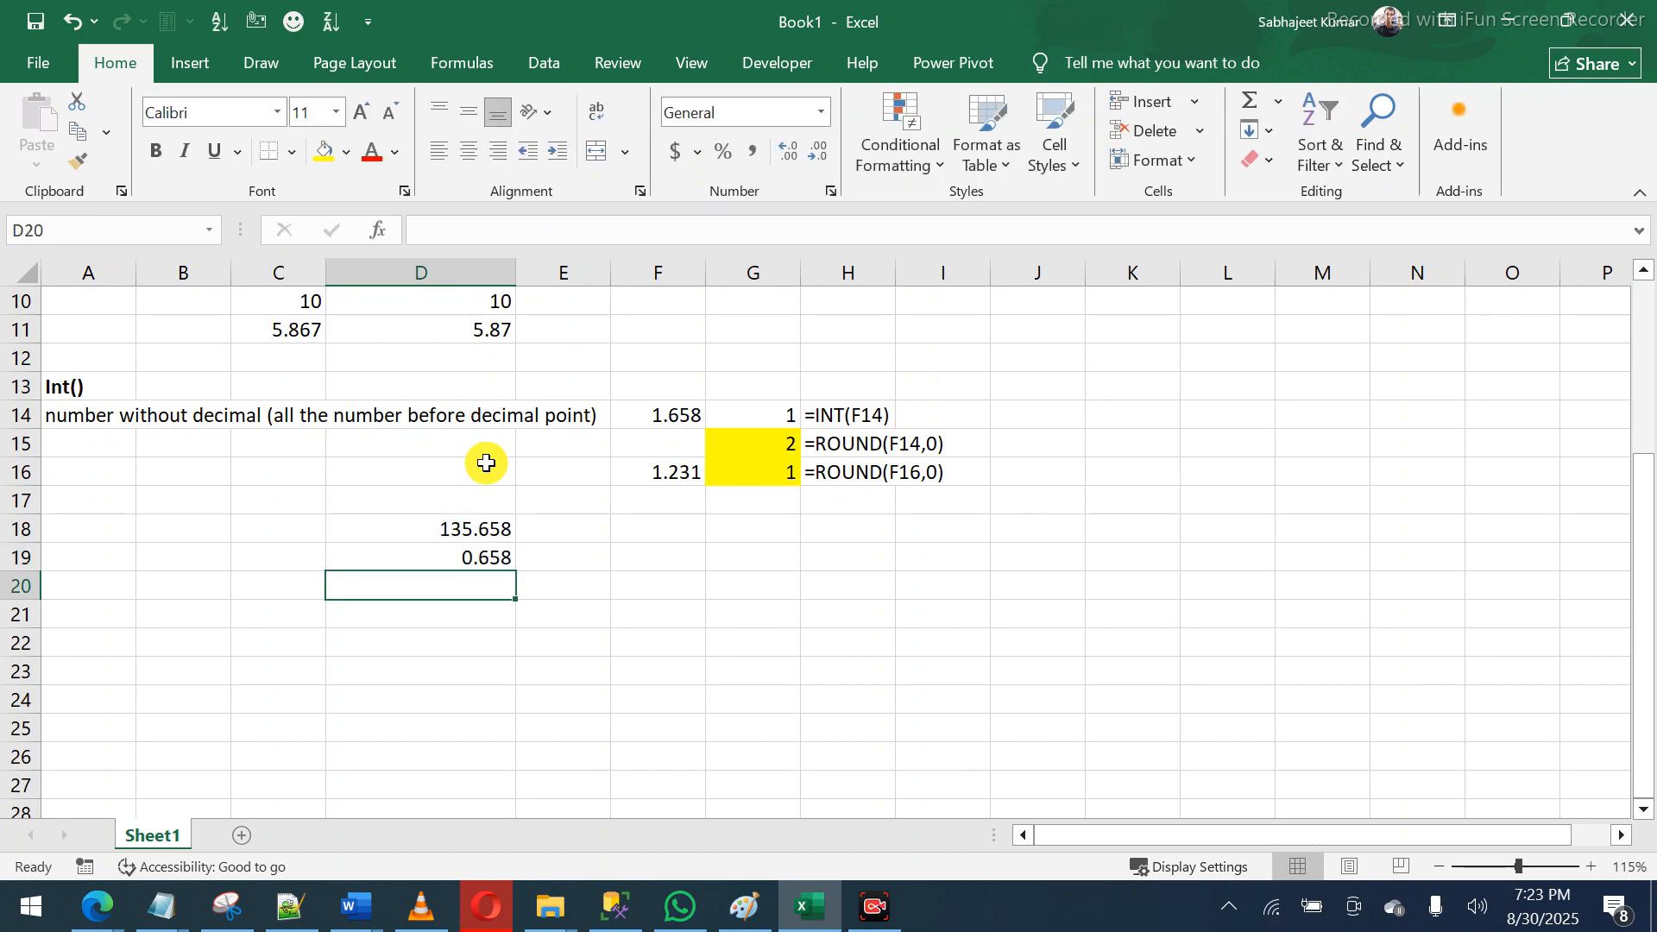
key("Up")
key("Right")
- Note 'find the decimal values from this number' in E18 and show D19's formula via FORMULATEXT in E19
key("Up")
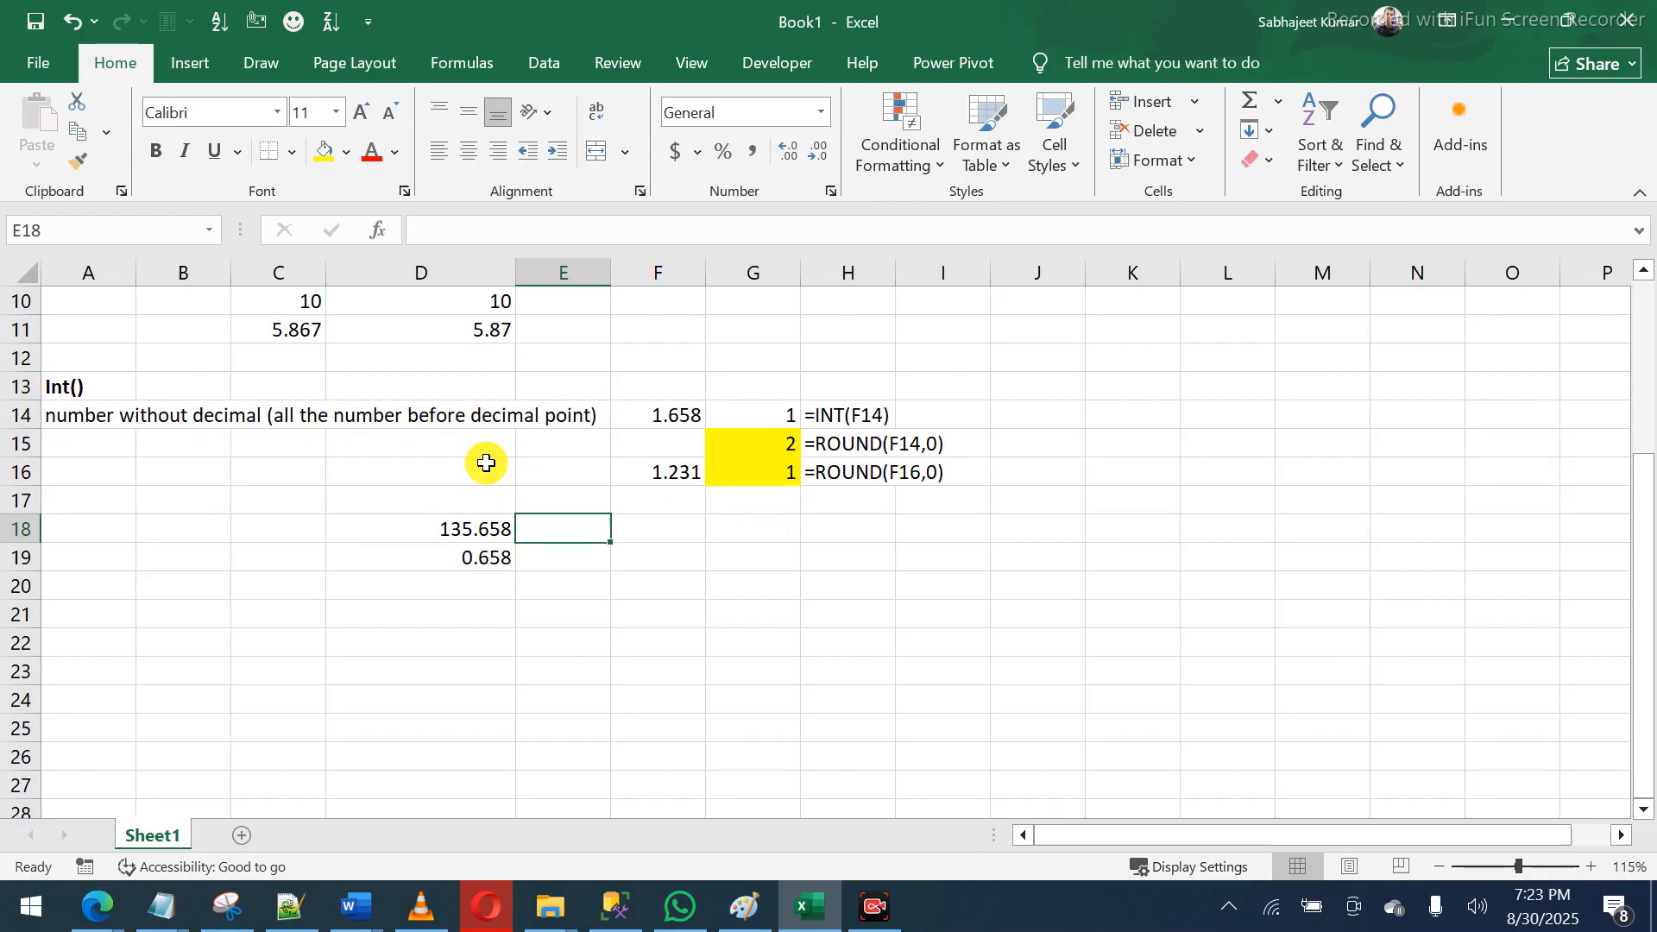
type("find t")
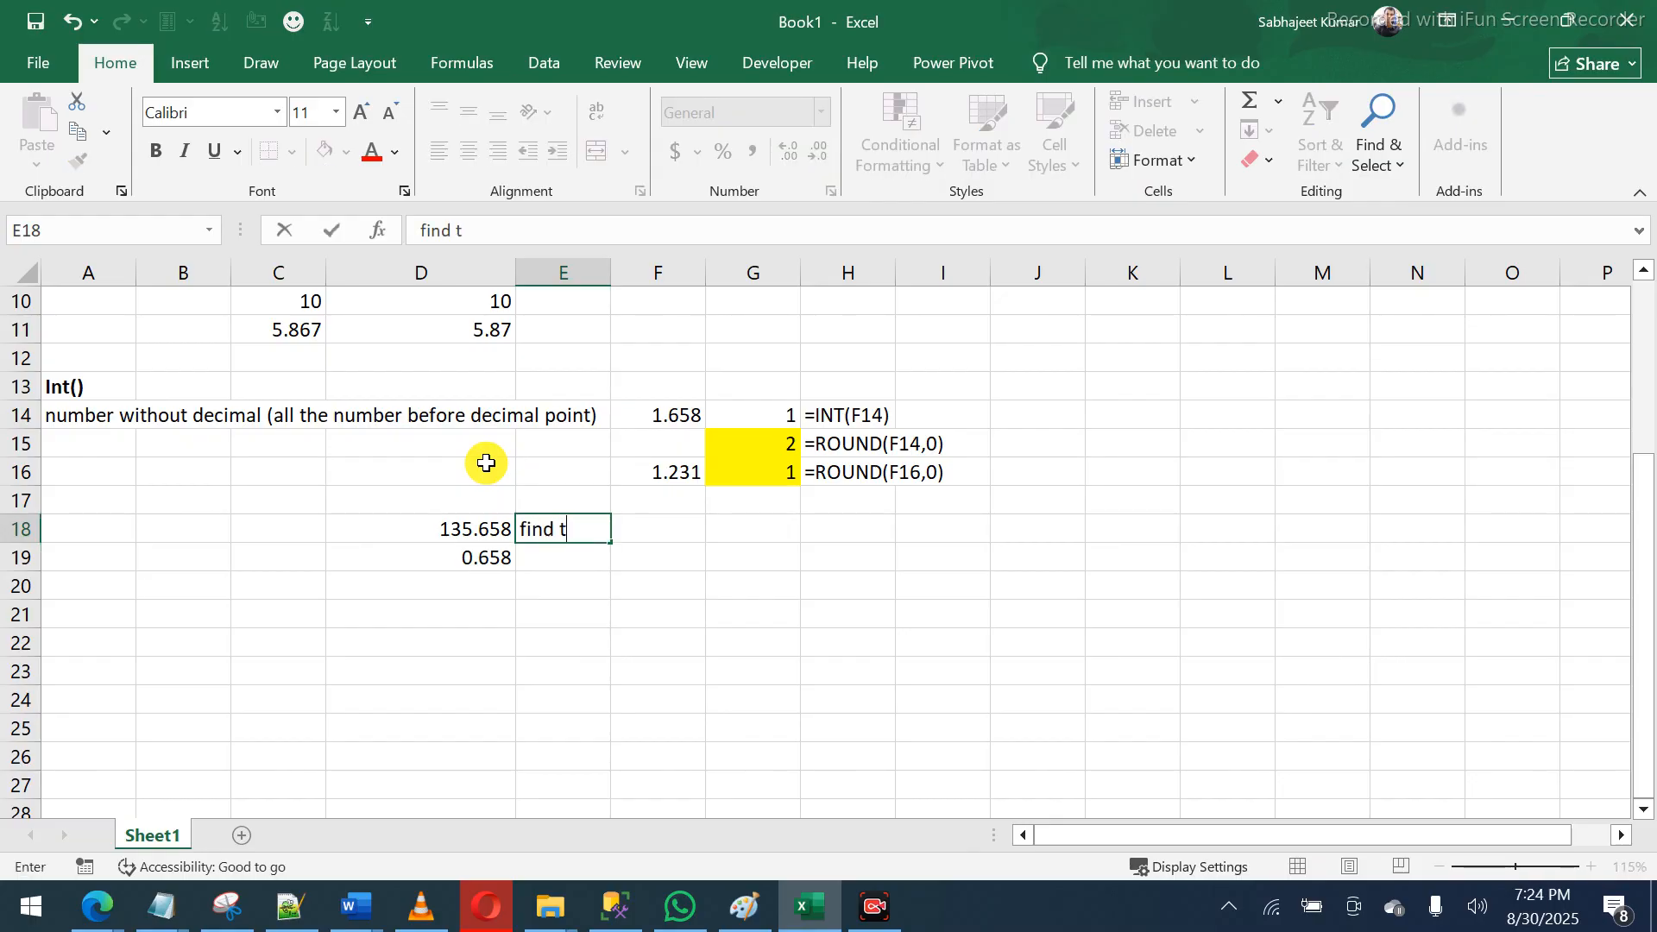
type("he decimal val")
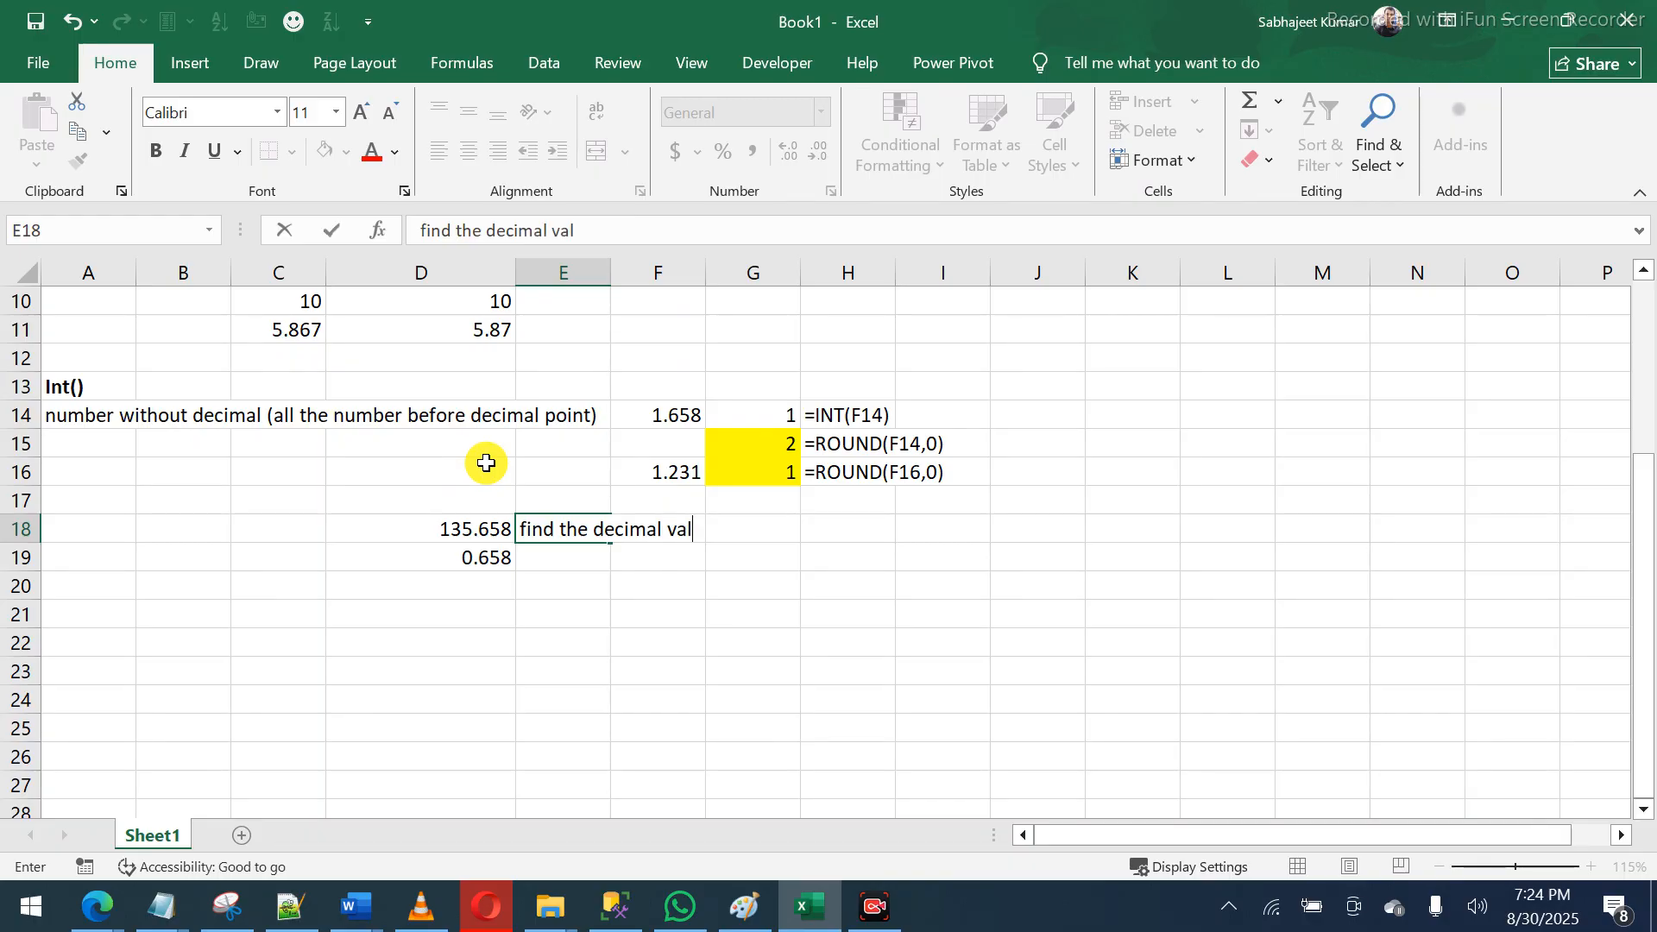
type("ues from this ")
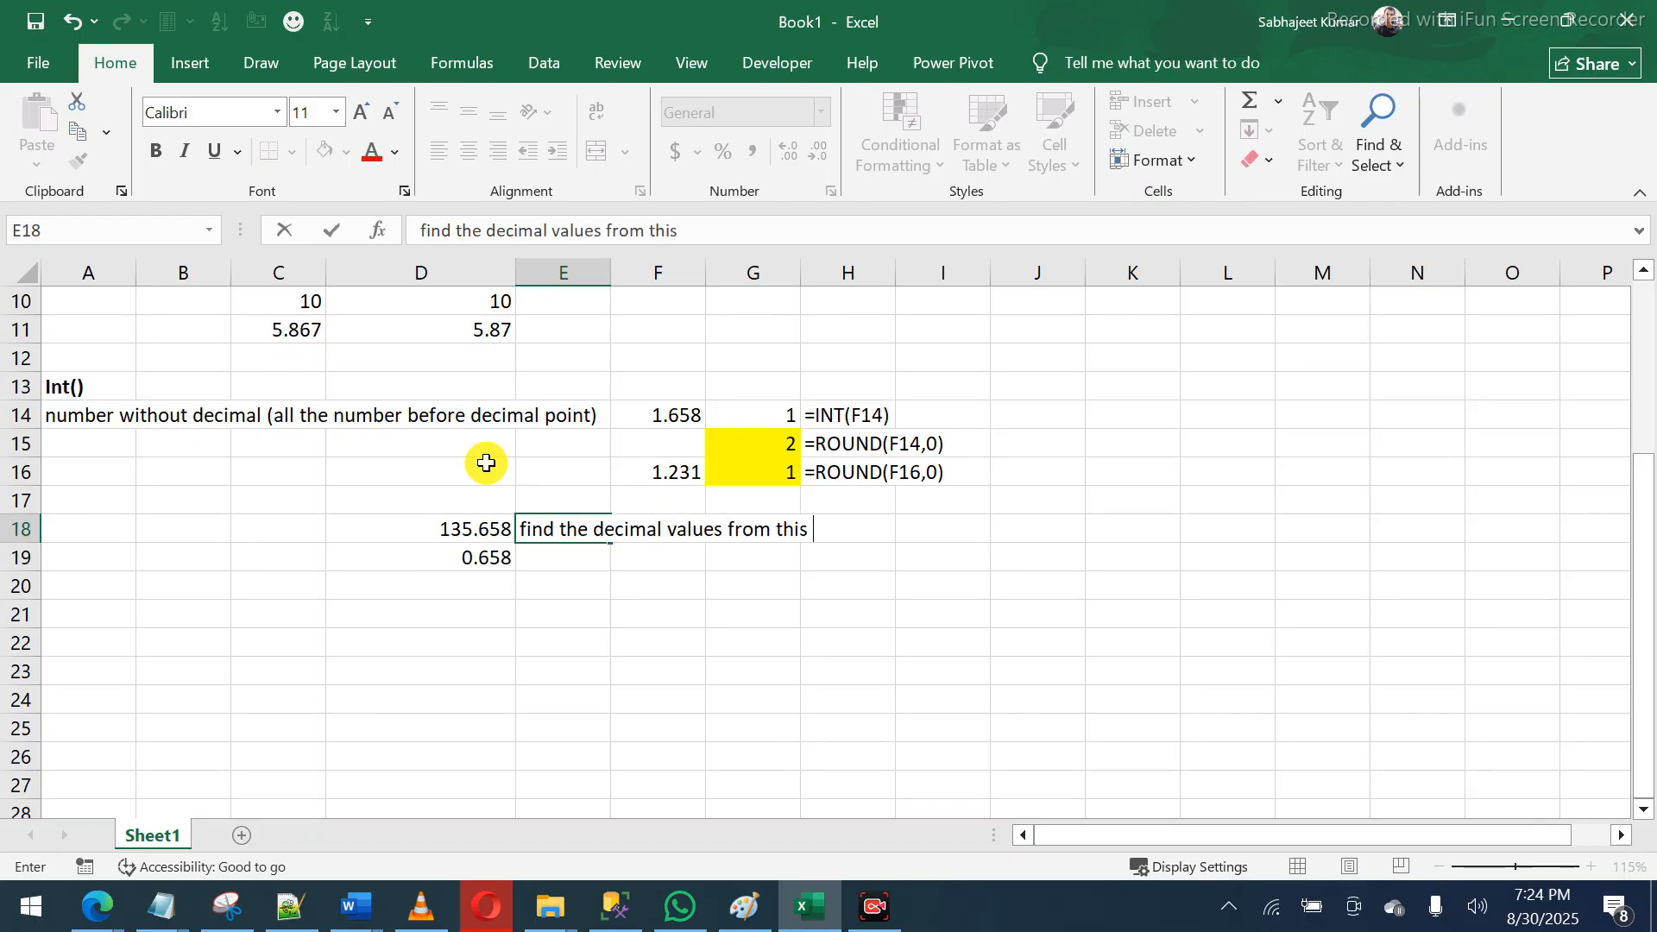
type("number")
key("Return")
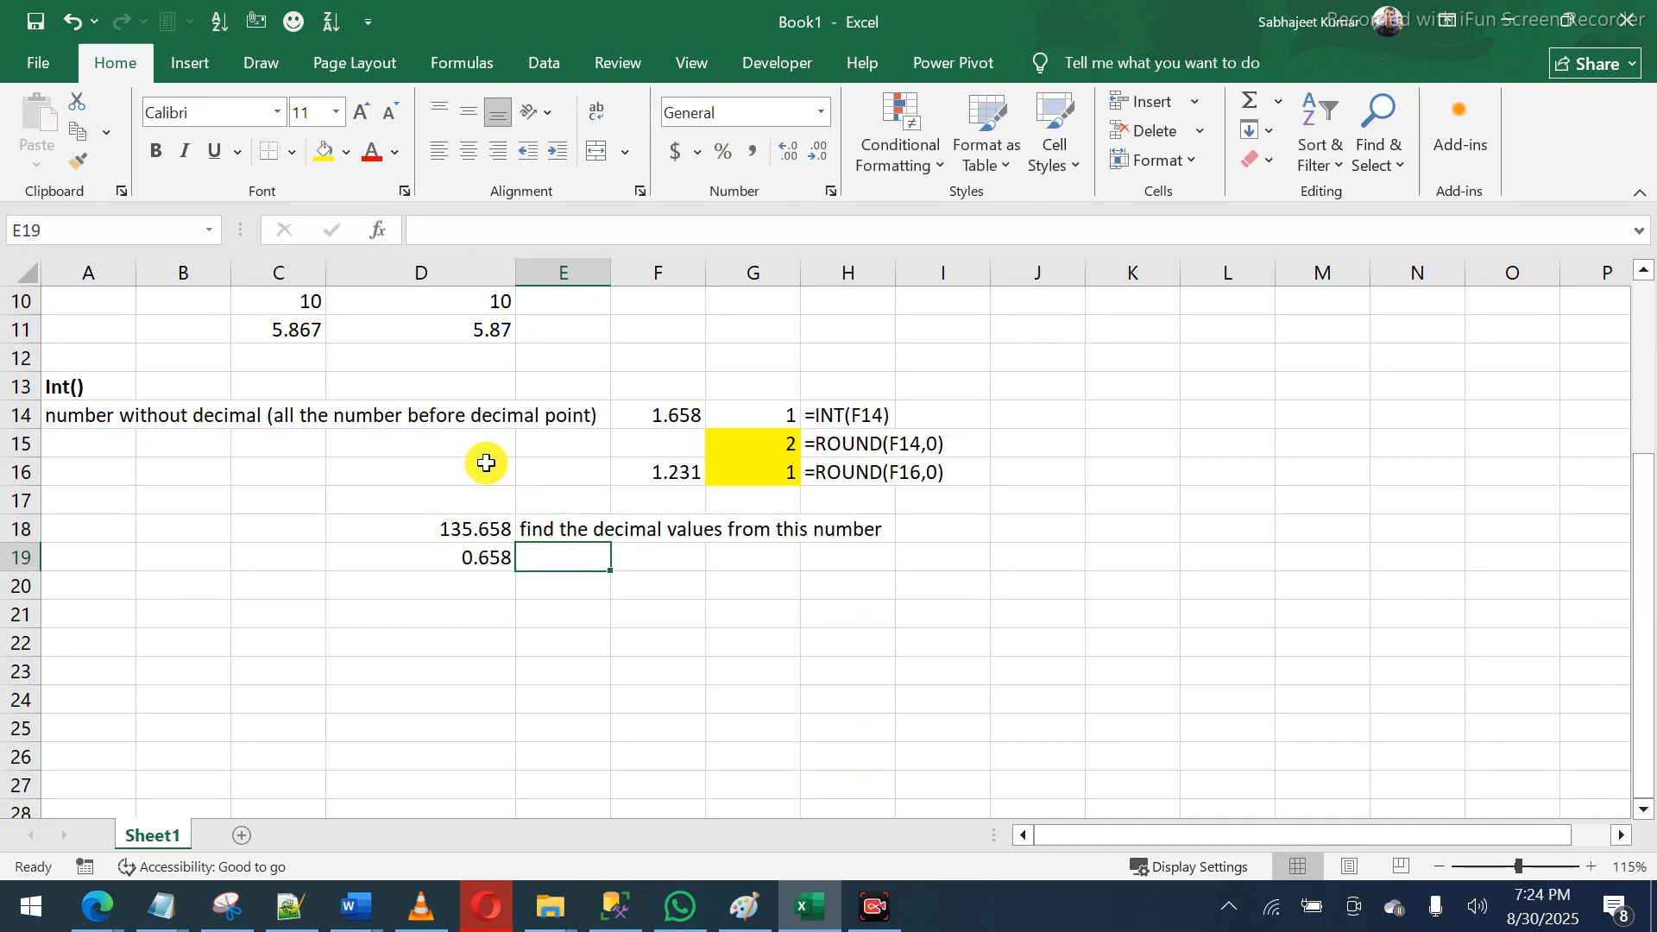
type("=FORMULATEXT(")
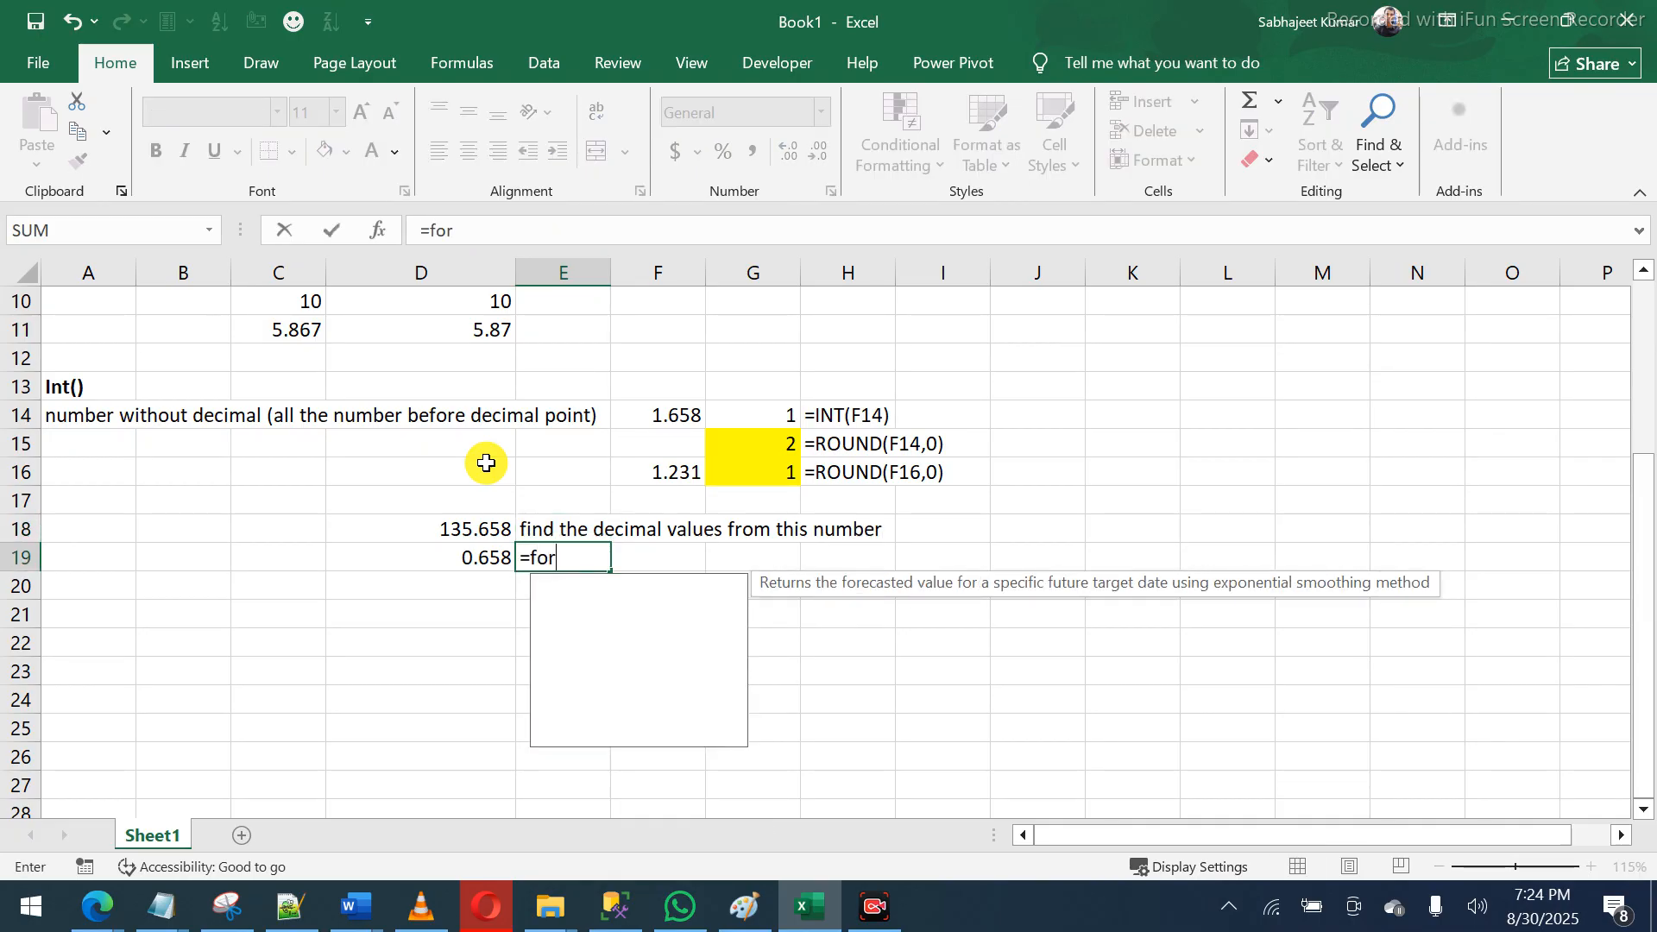
key("Left")
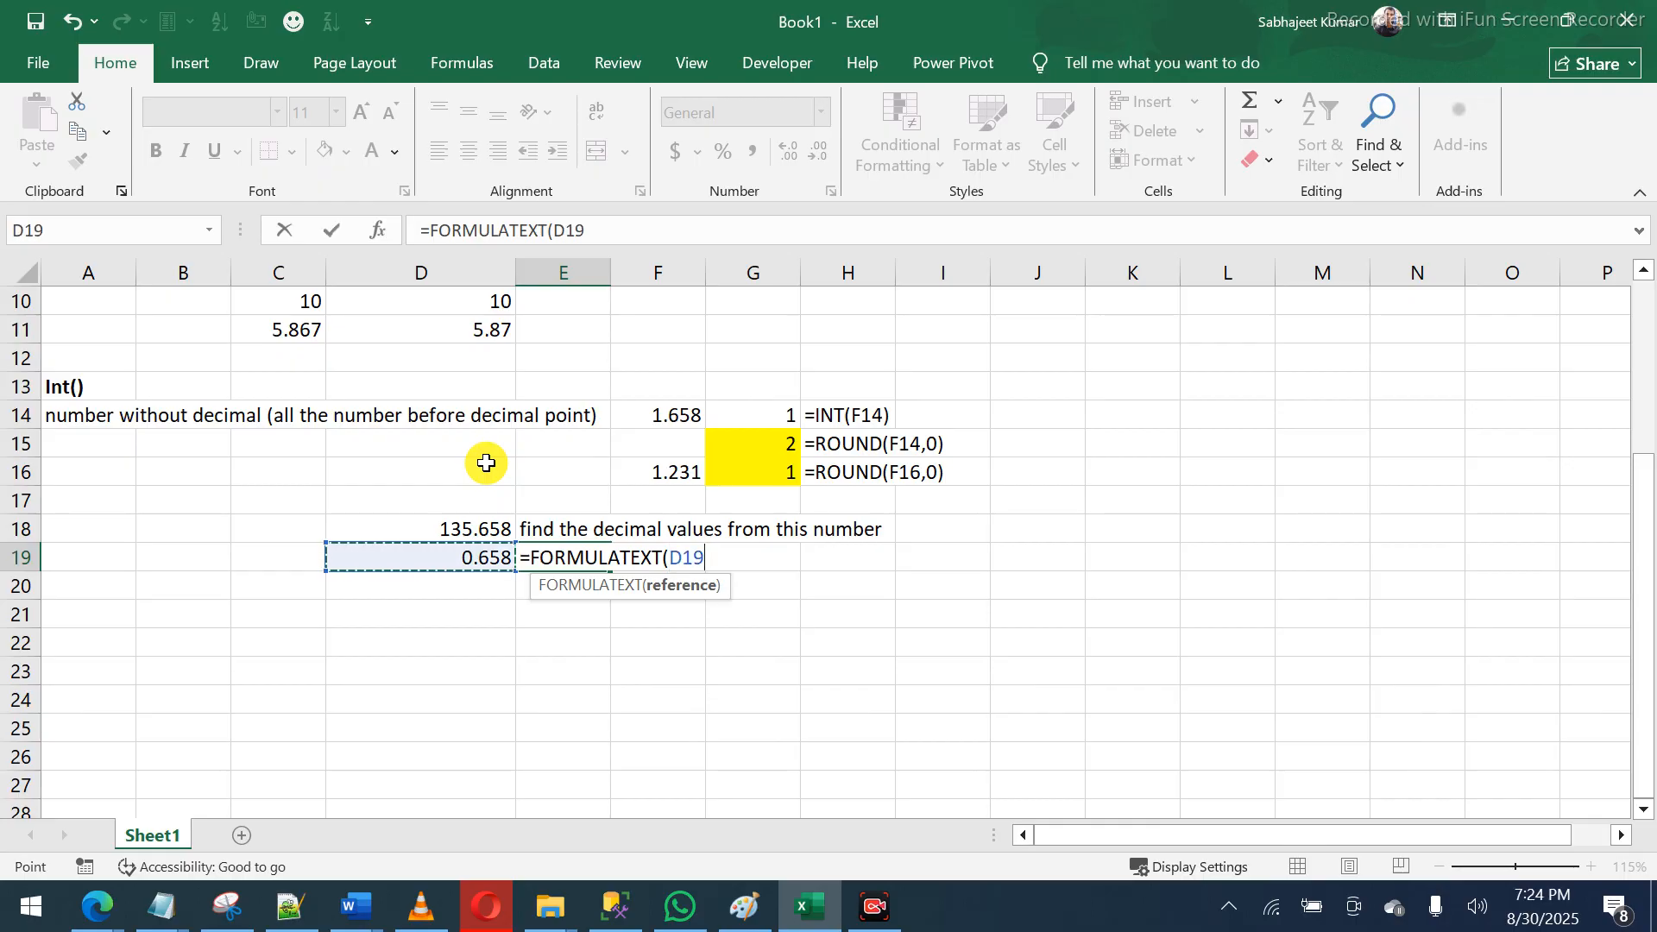
key("Return")
left_click(544, 556)
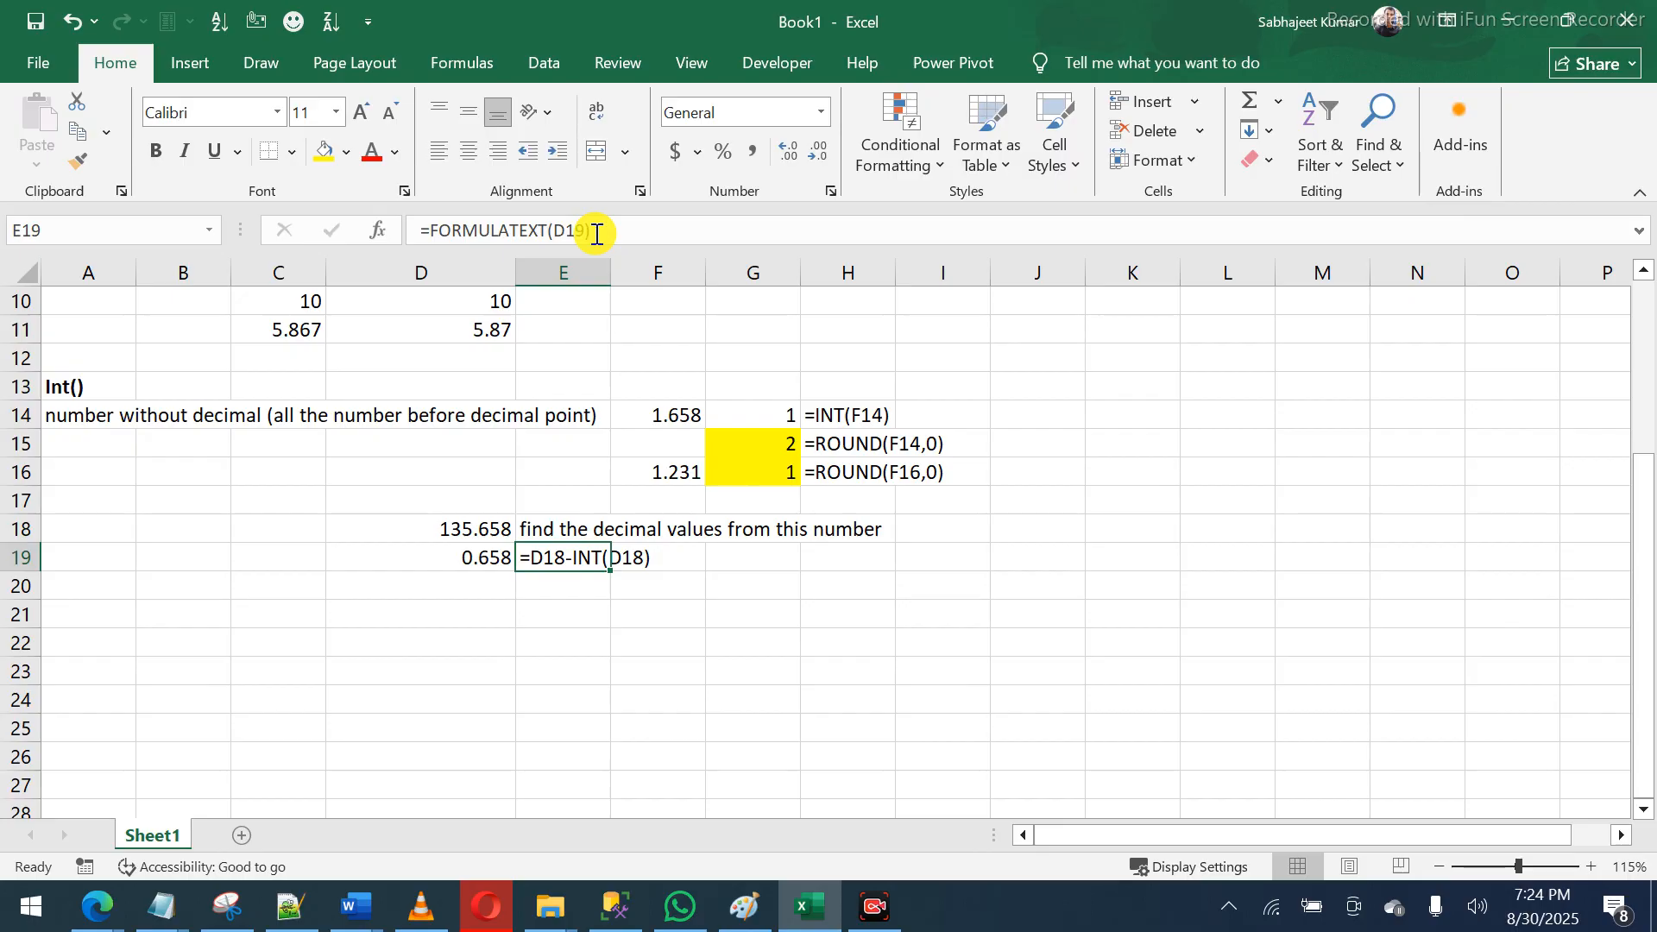
- Fill E18:H19 yellow and make the E19 formula text bold
key("shift+Right")
key("shift+Up")
key("shift+Right")
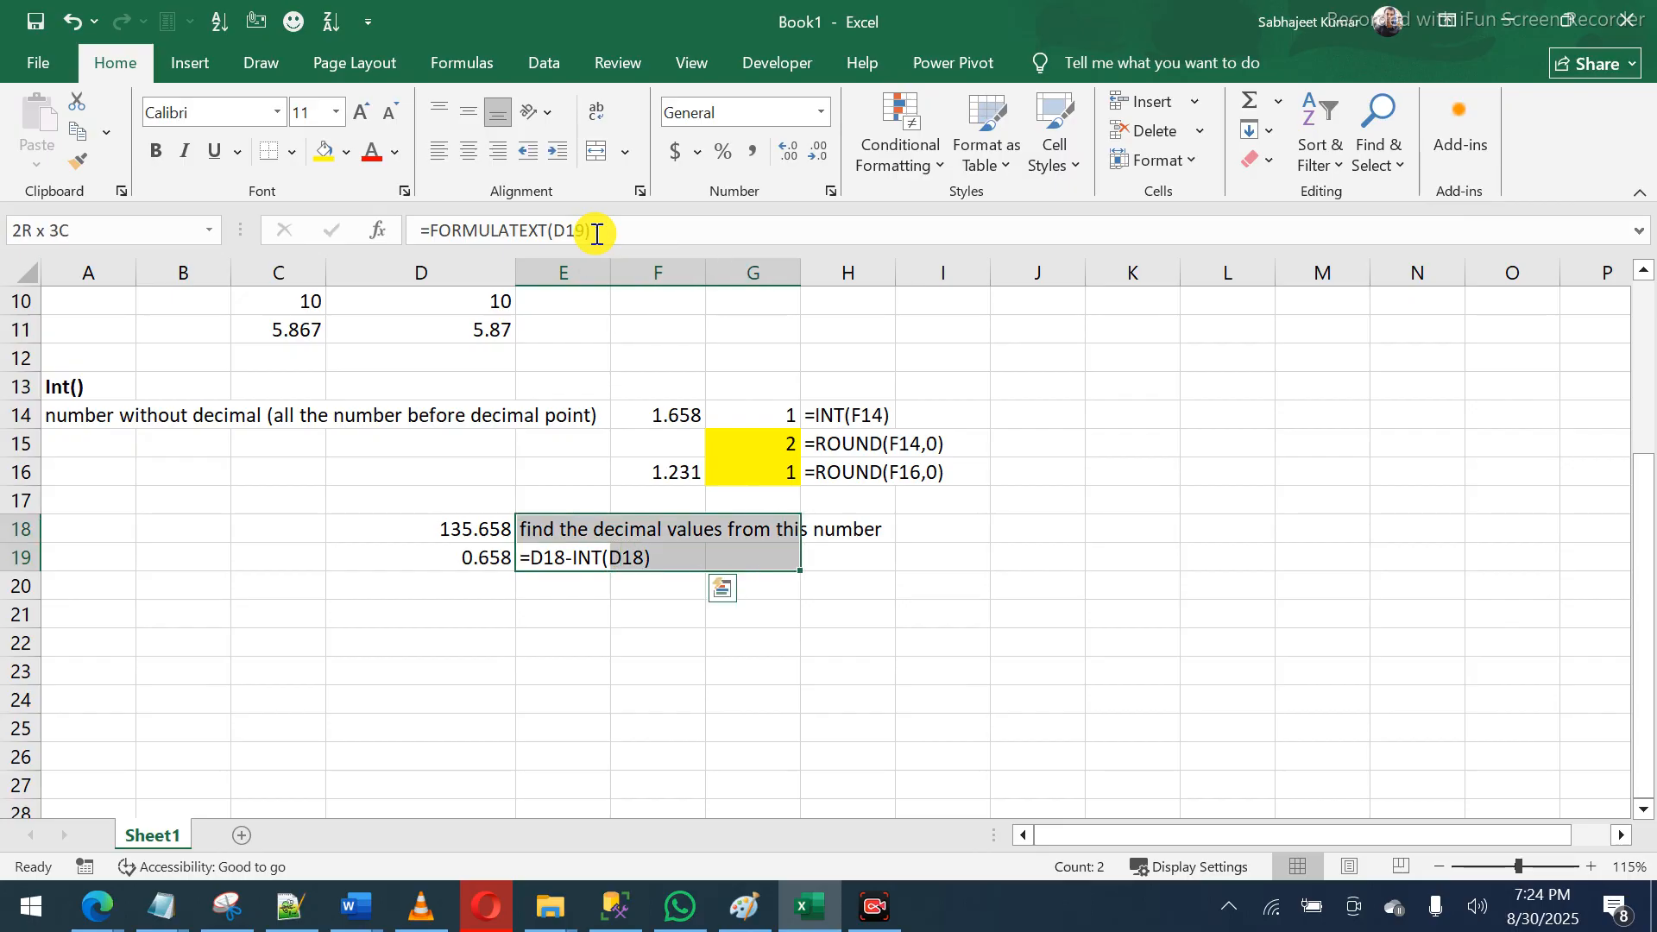
key("shift+Right")
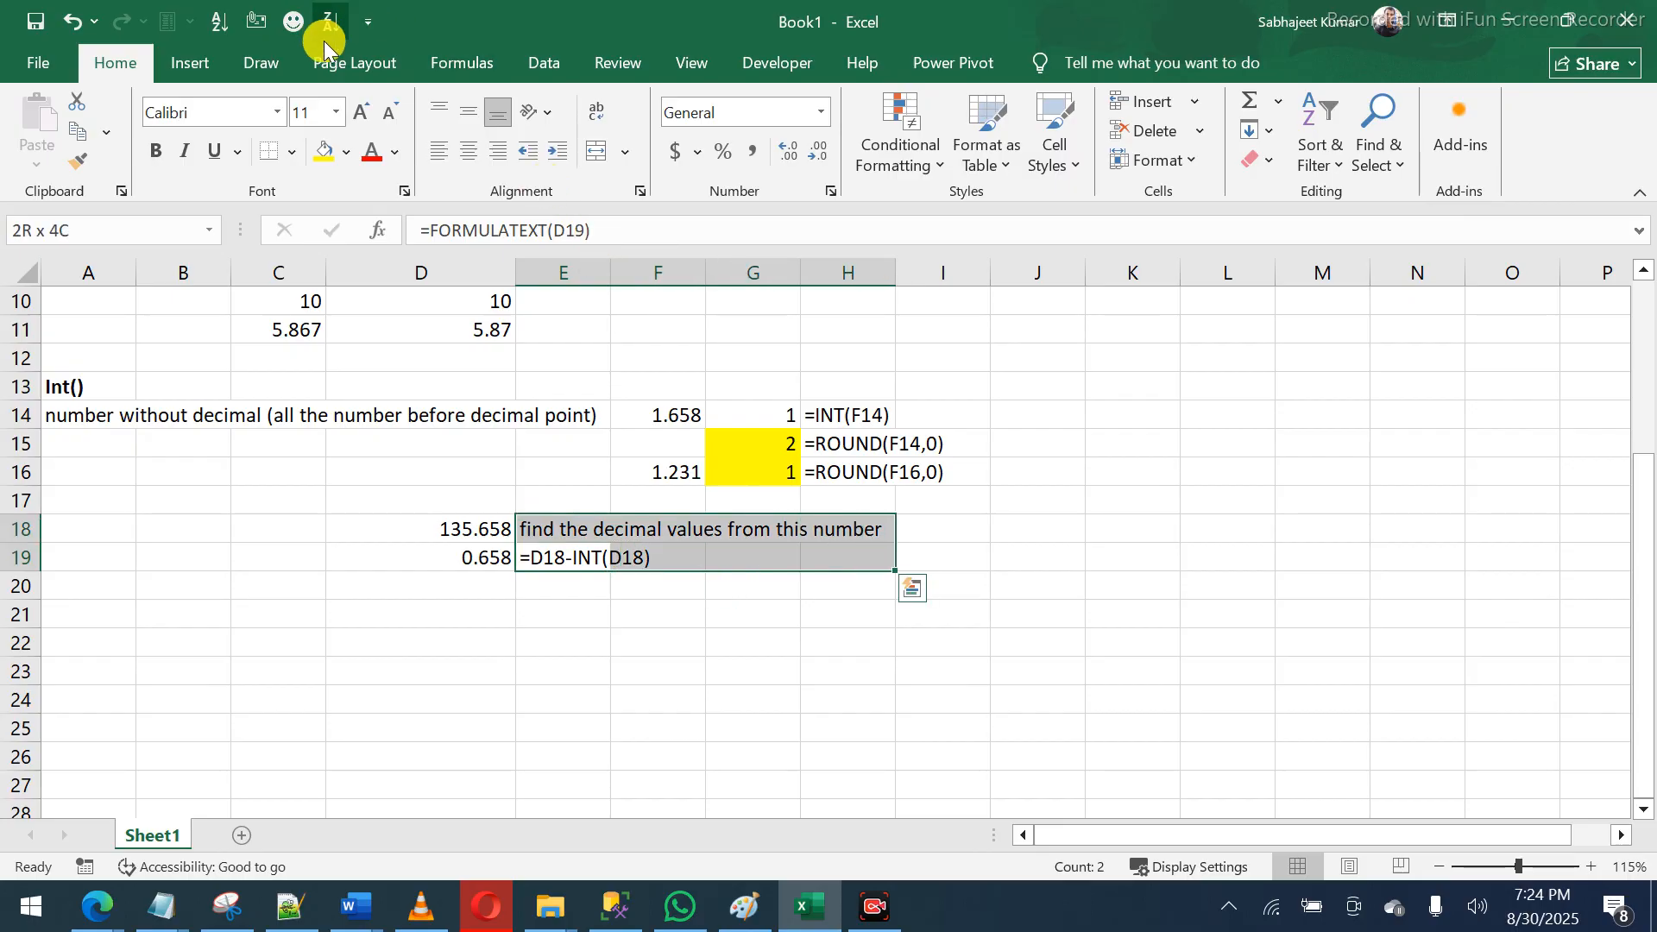
left_click(324, 152)
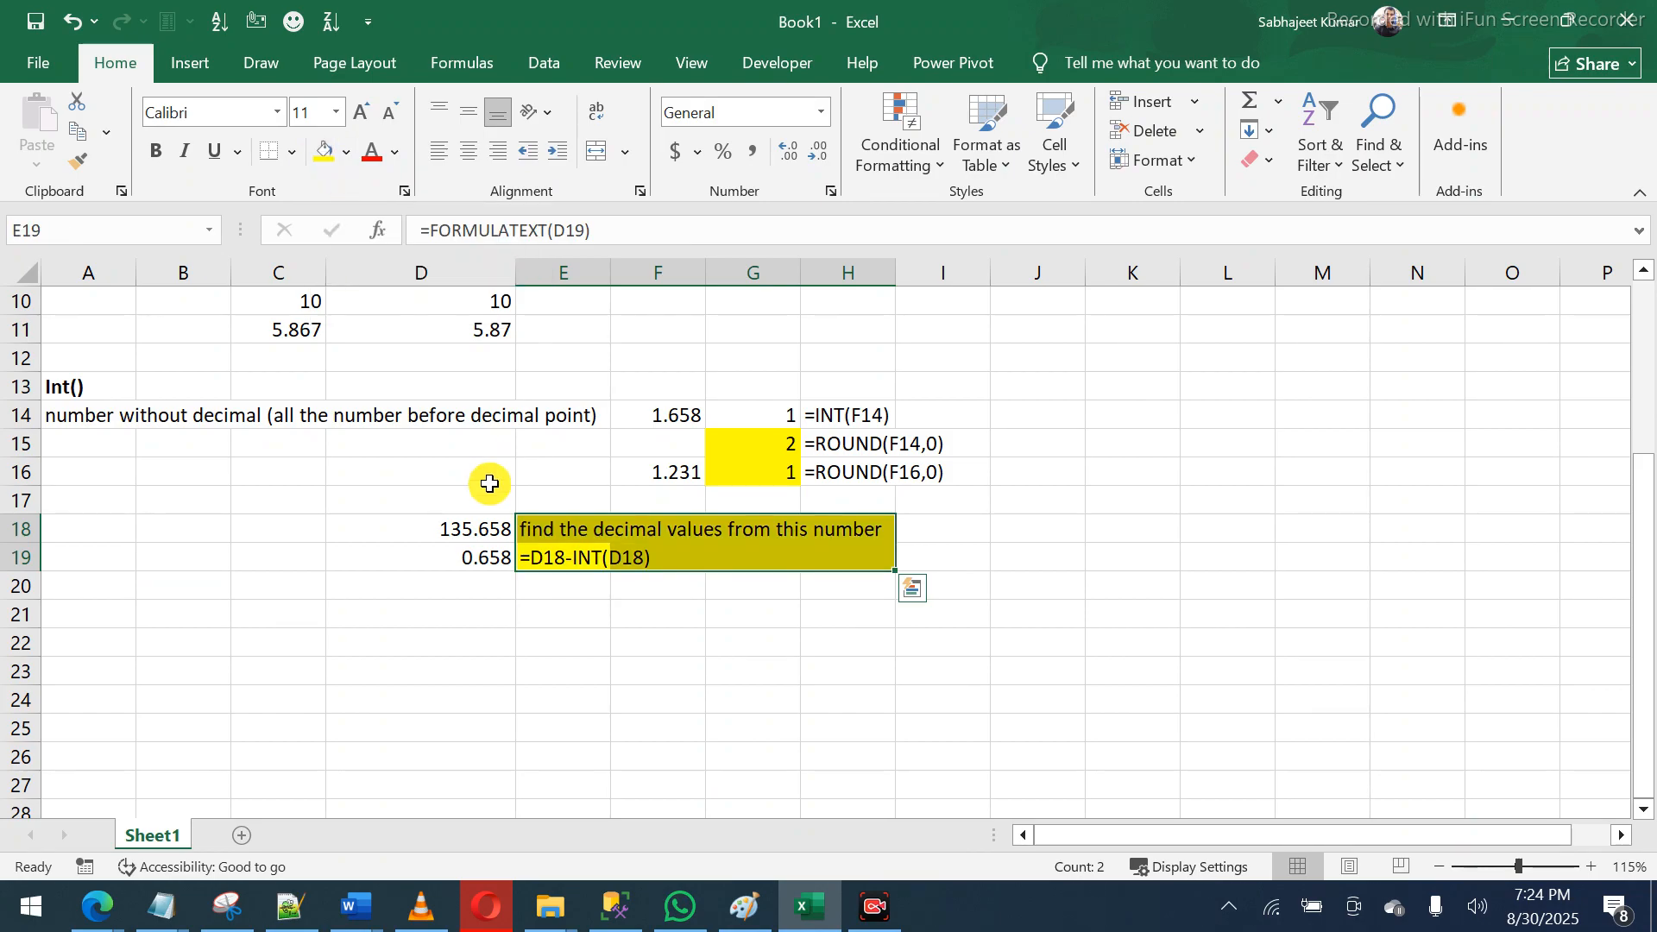
left_click(536, 547)
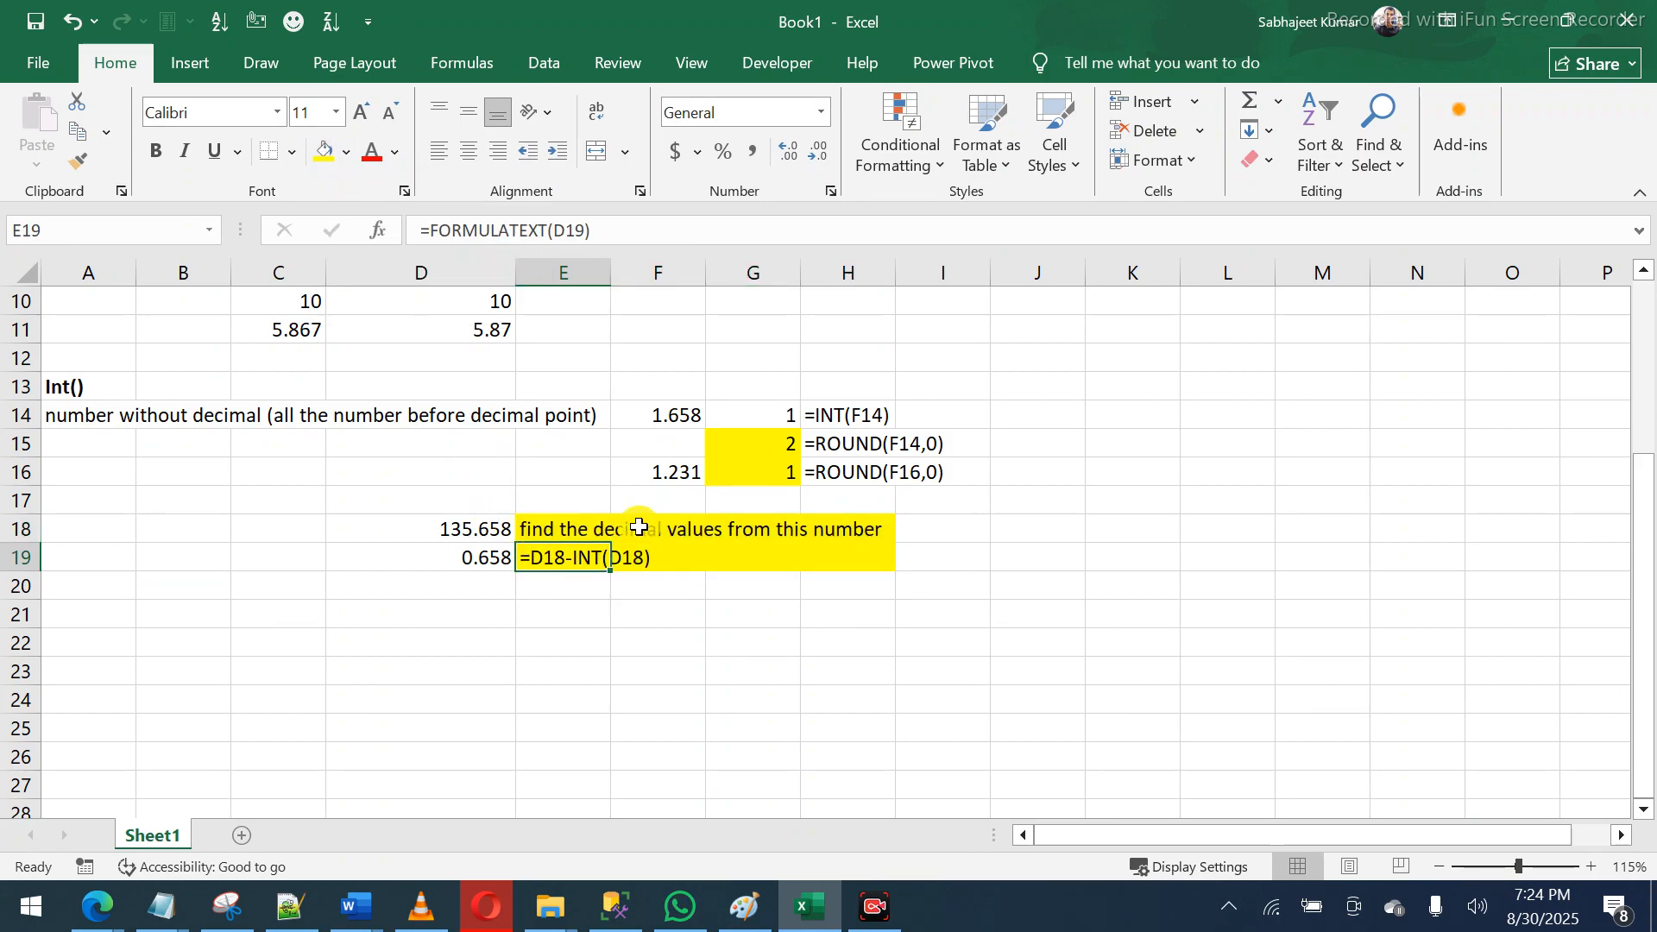
key("ctrl+b")
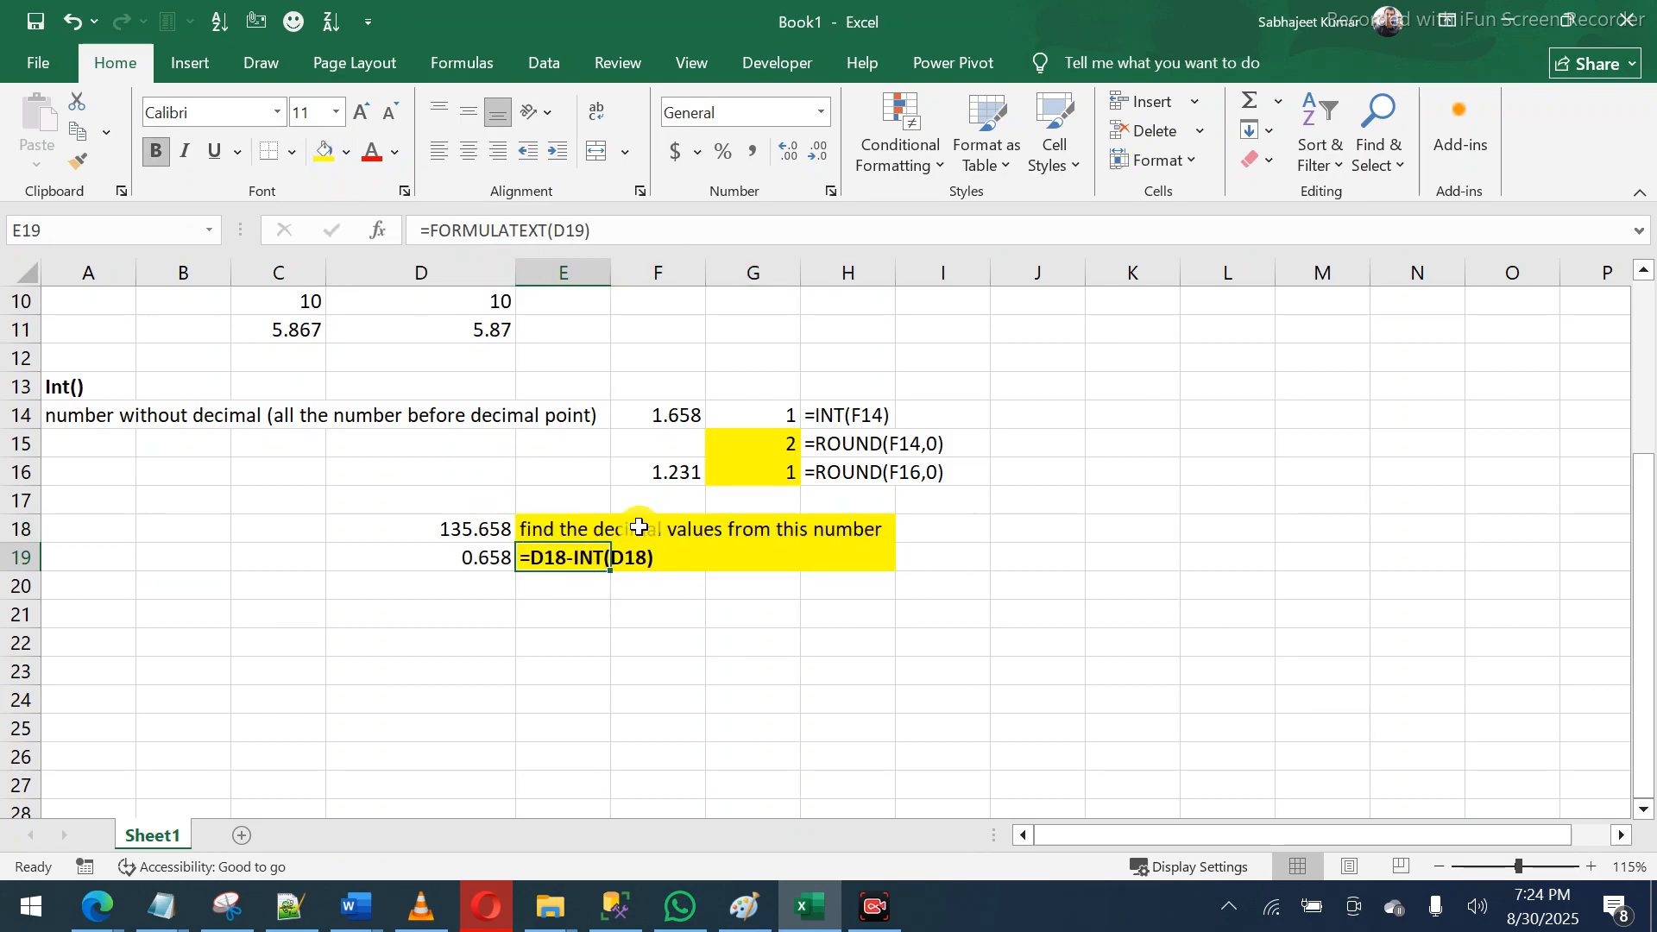
left_click(492, 634)
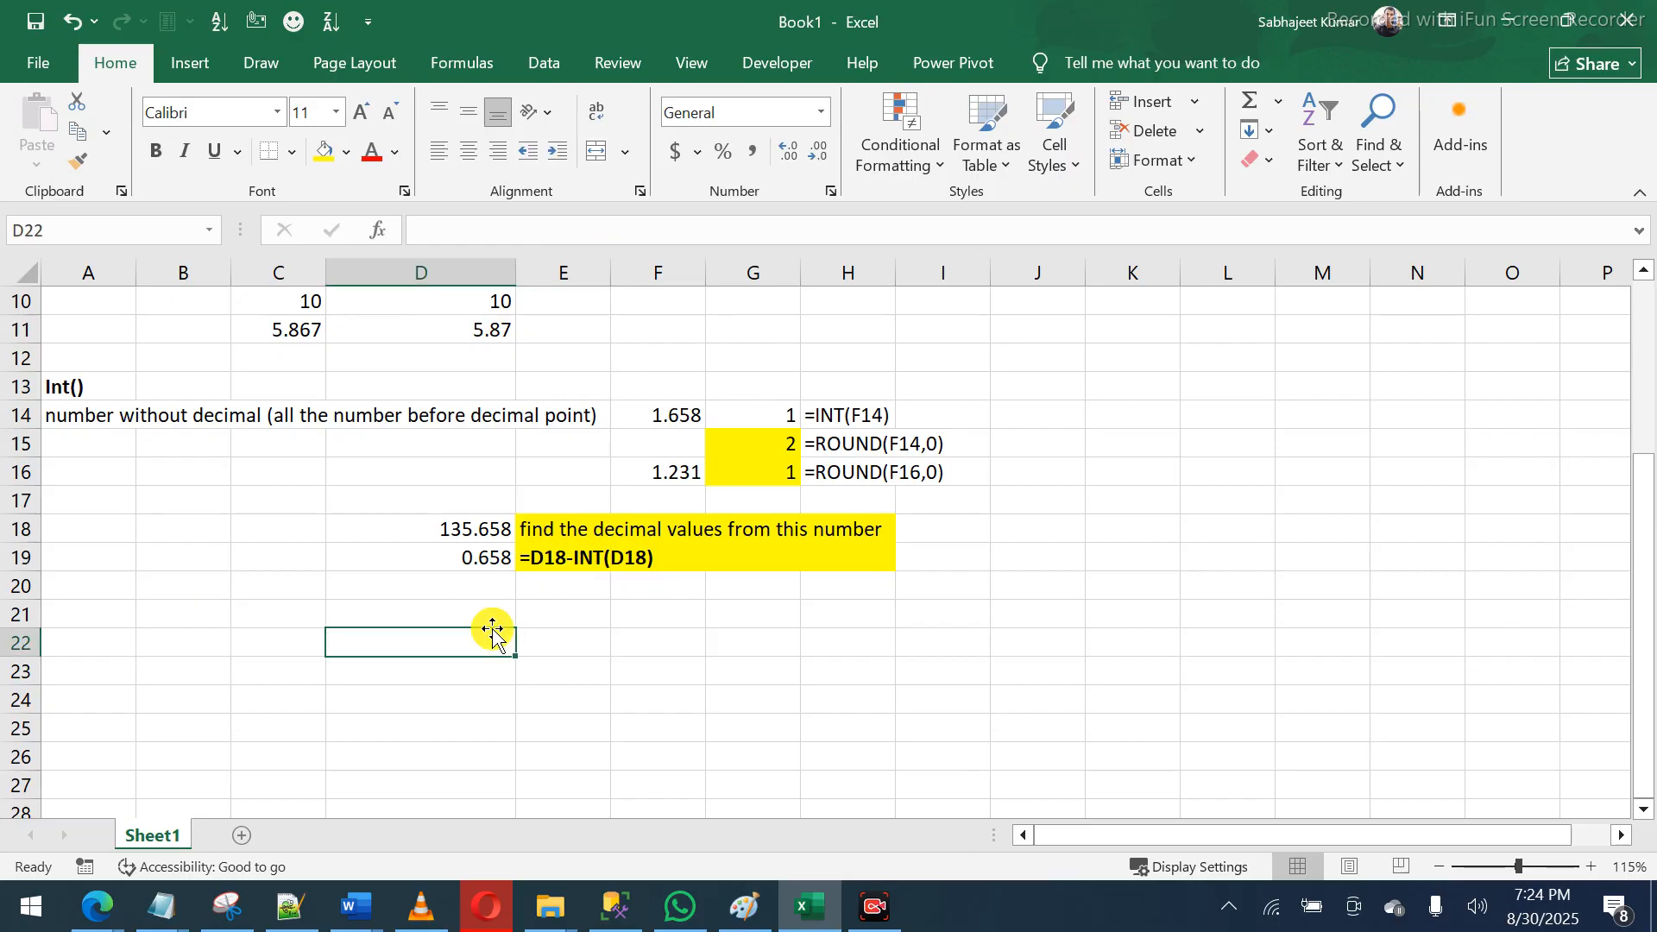
left_click(494, 561)
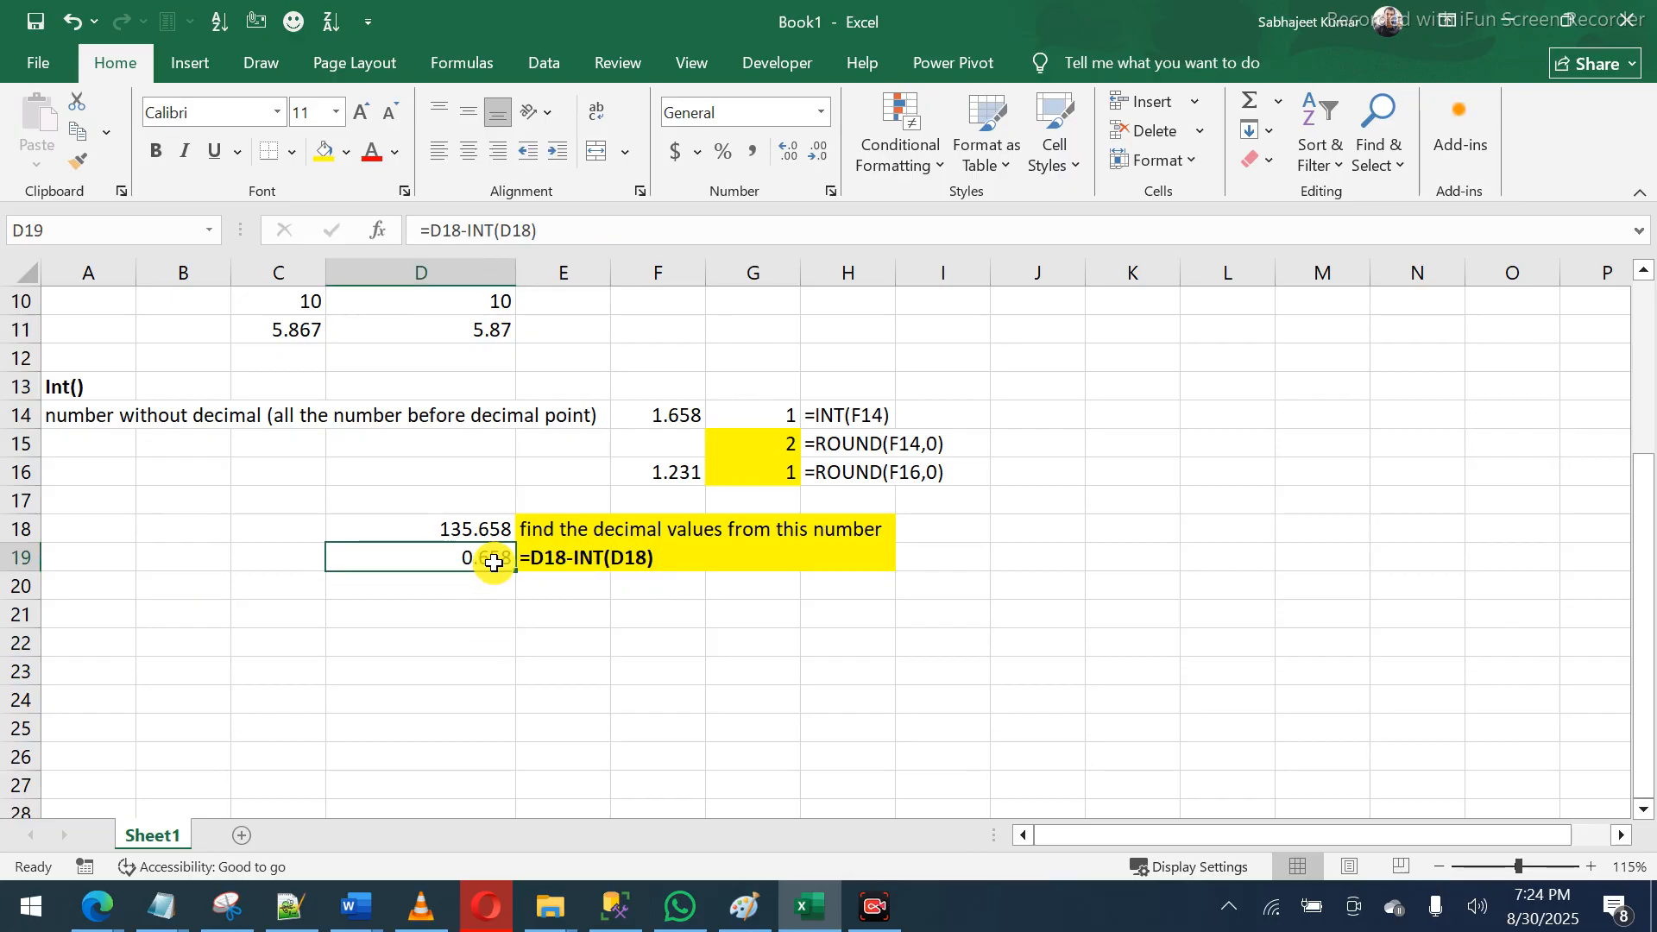
left_click(545, 561)
left_click(484, 565)
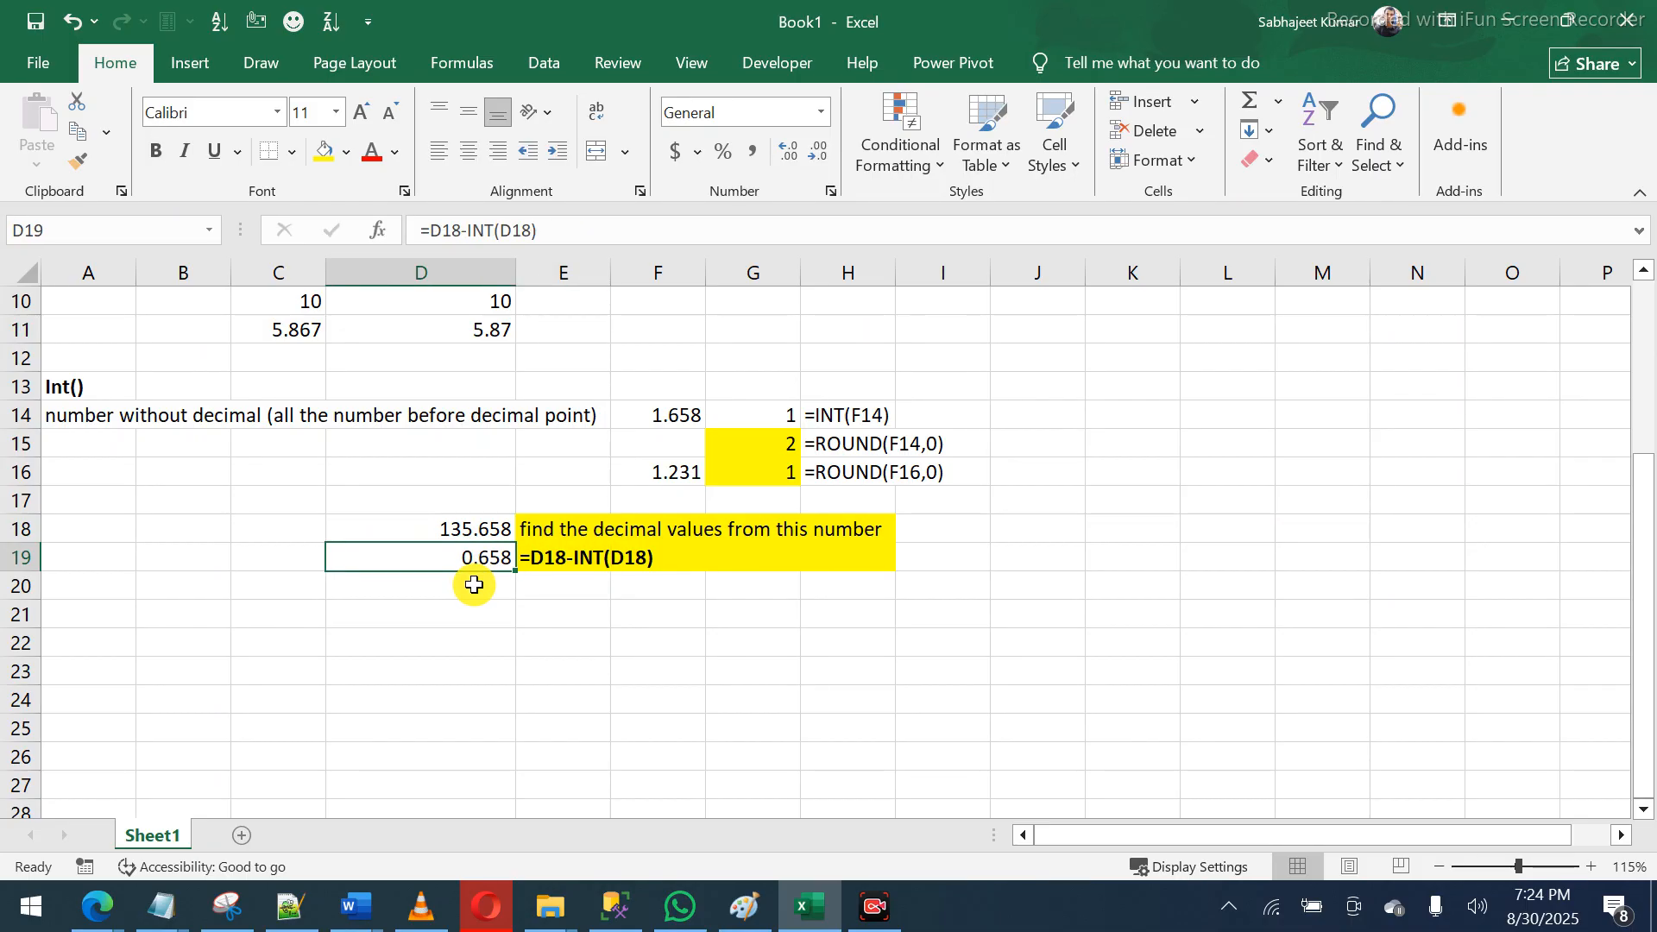
double_click(452, 555)
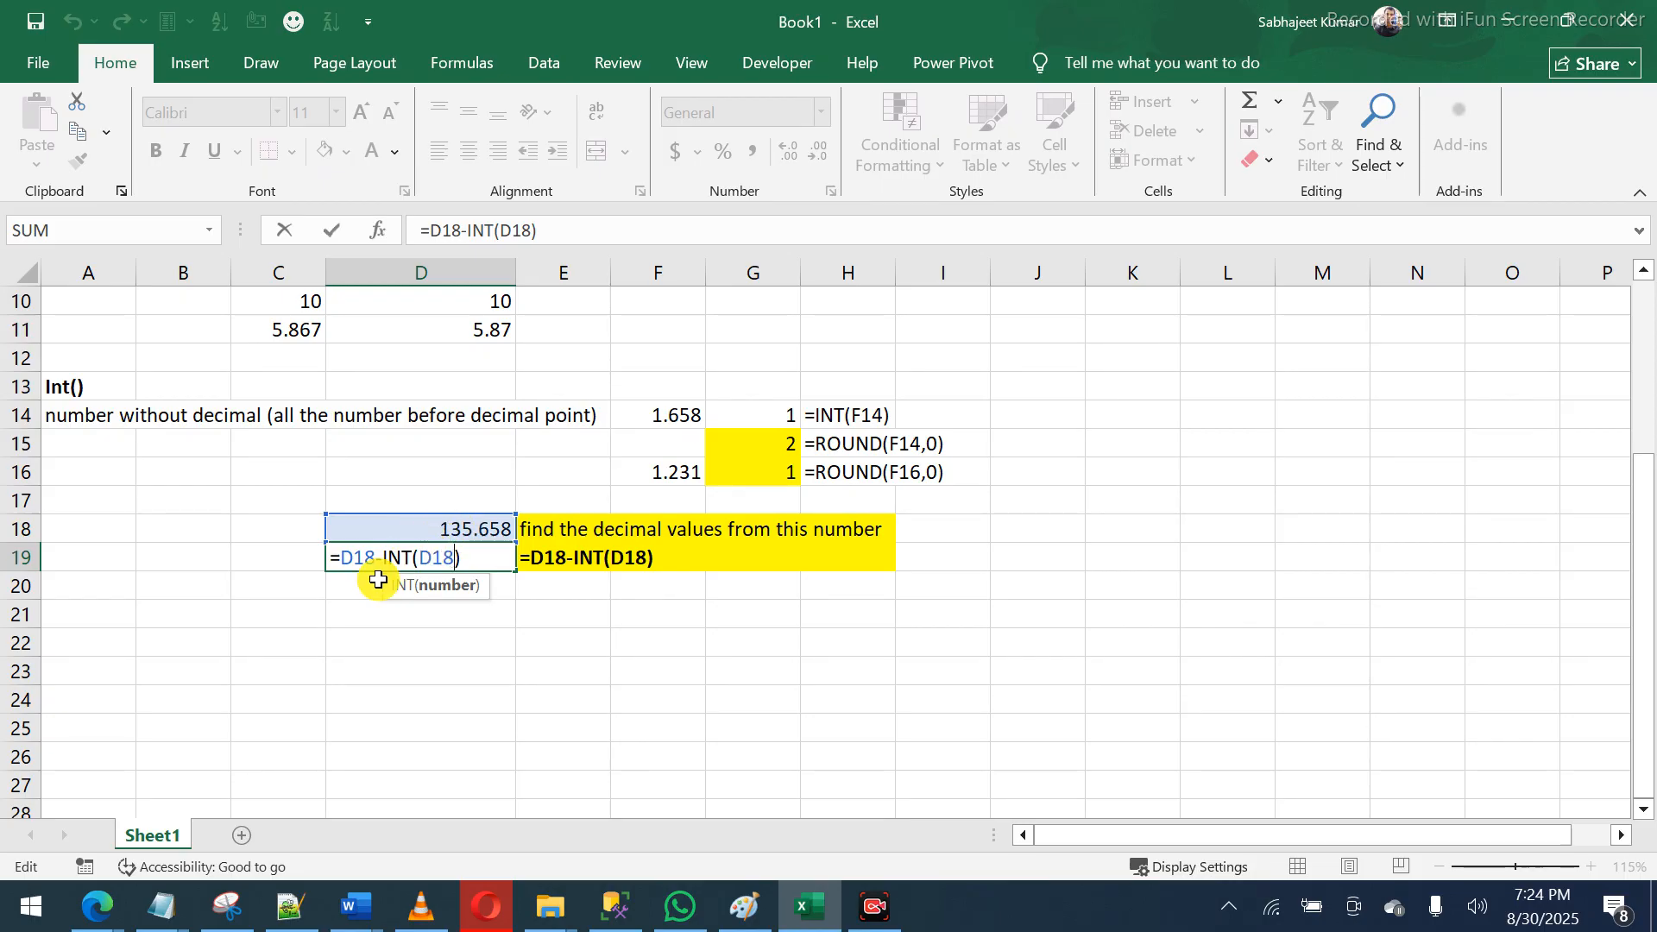
left_click_drag(383, 557, 467, 563)
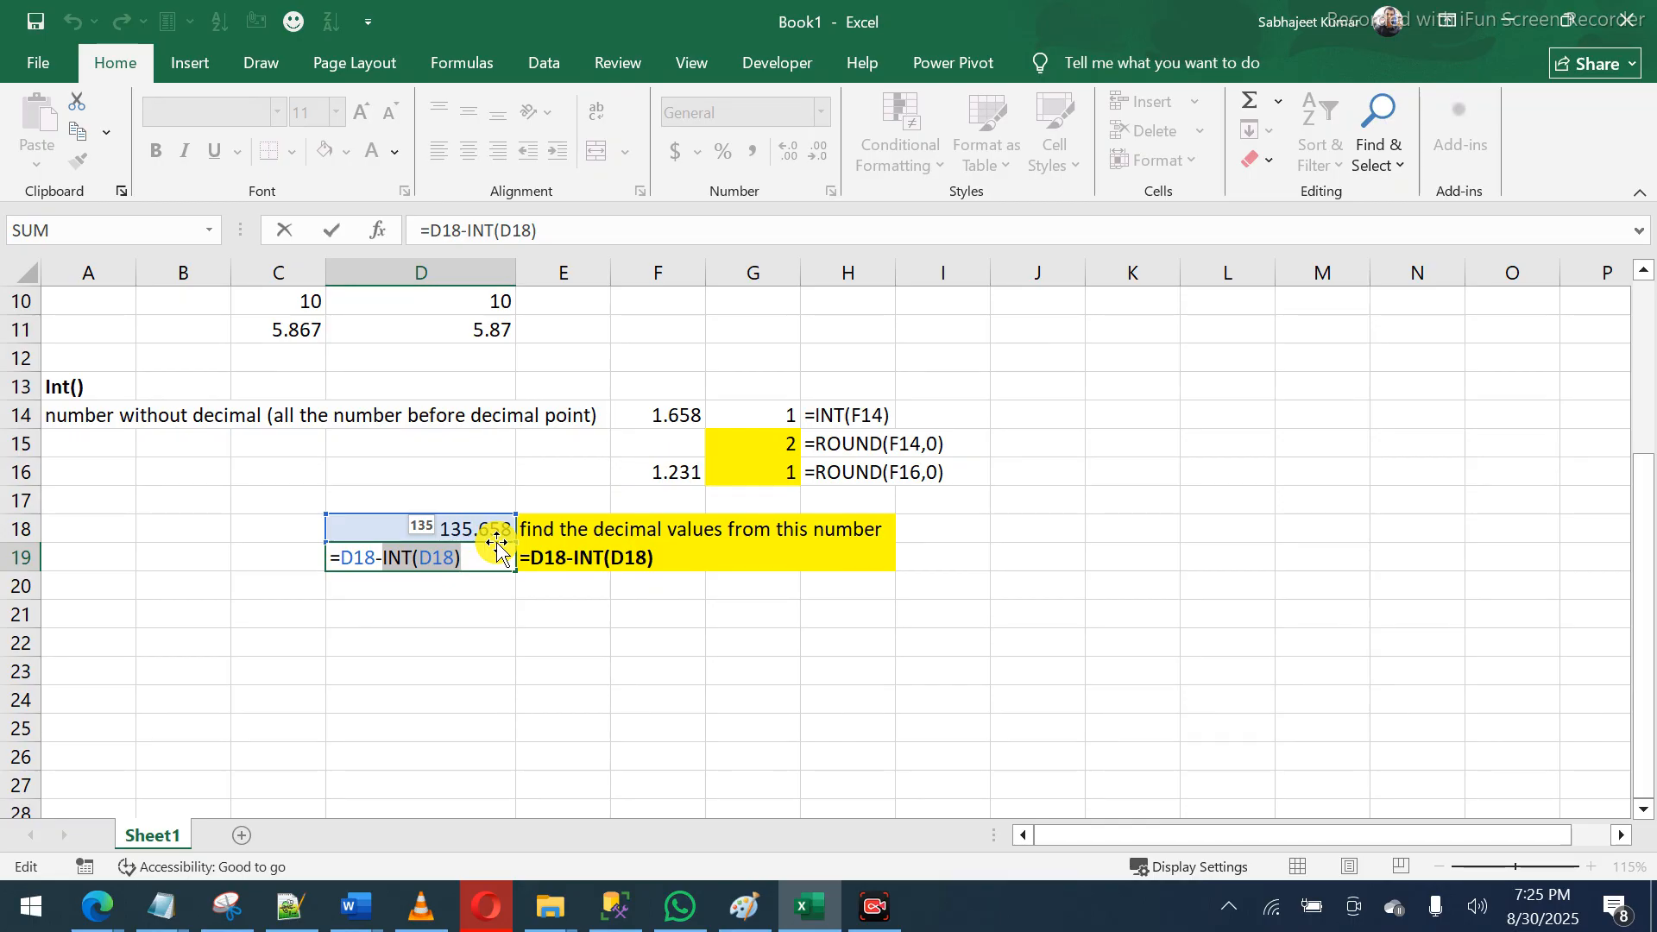
key("Return")
key("Left")
key("Left")
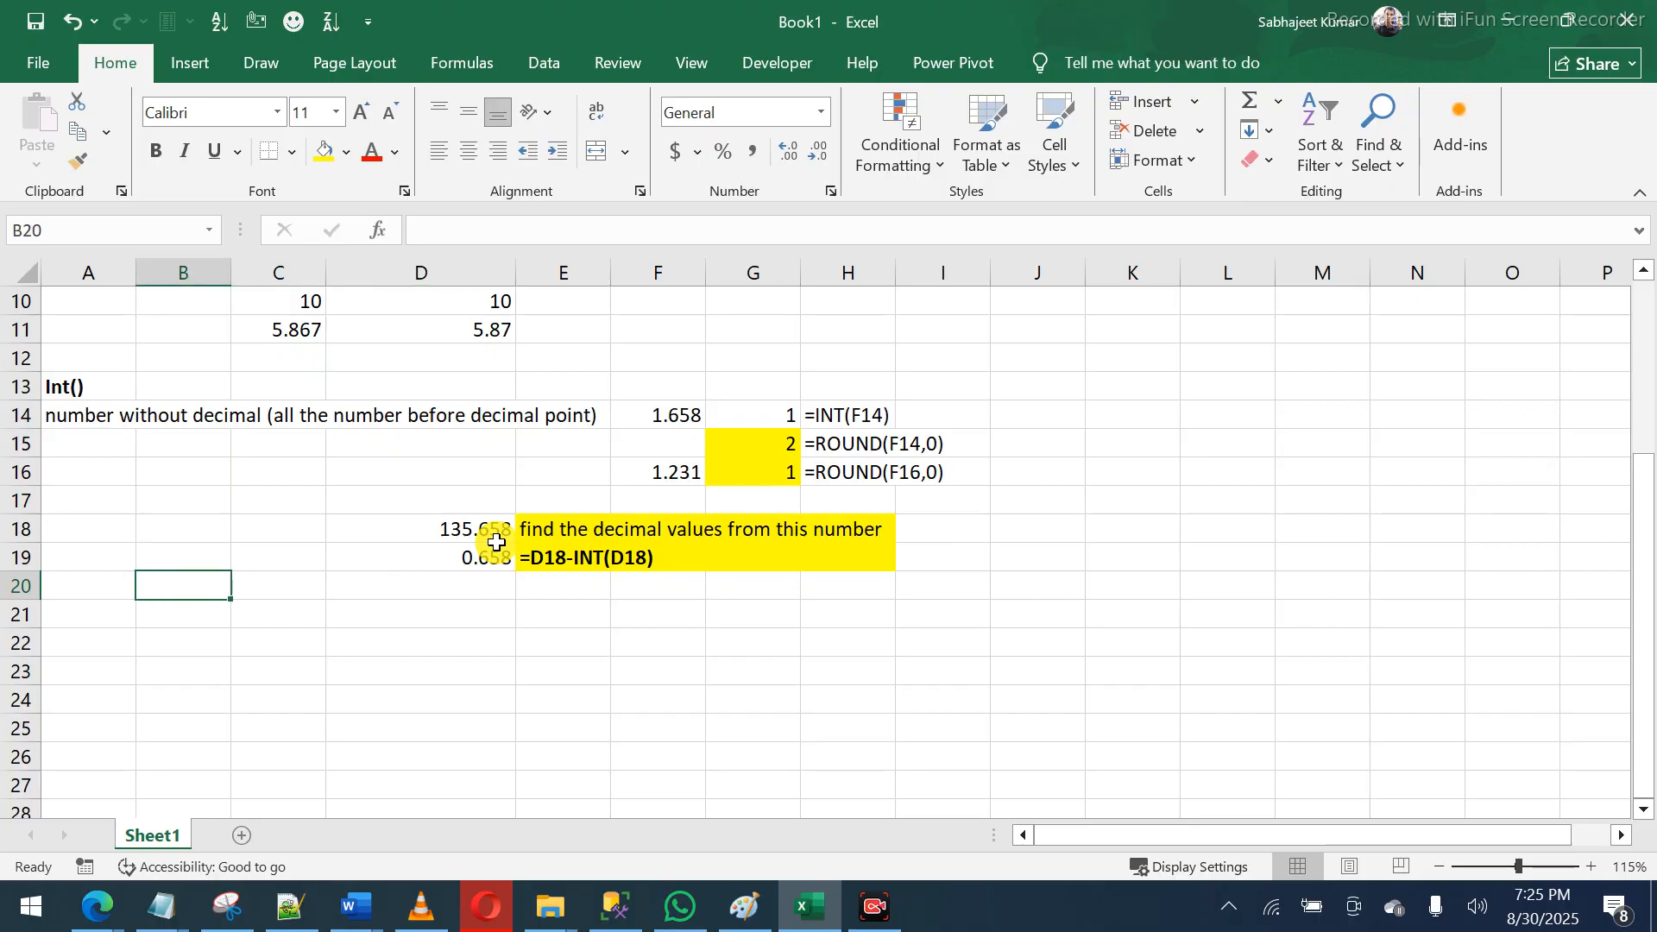
- Enter a bold 'Mod()' heading in A20 with the note 'tells the reminder' in A21
key("Left")
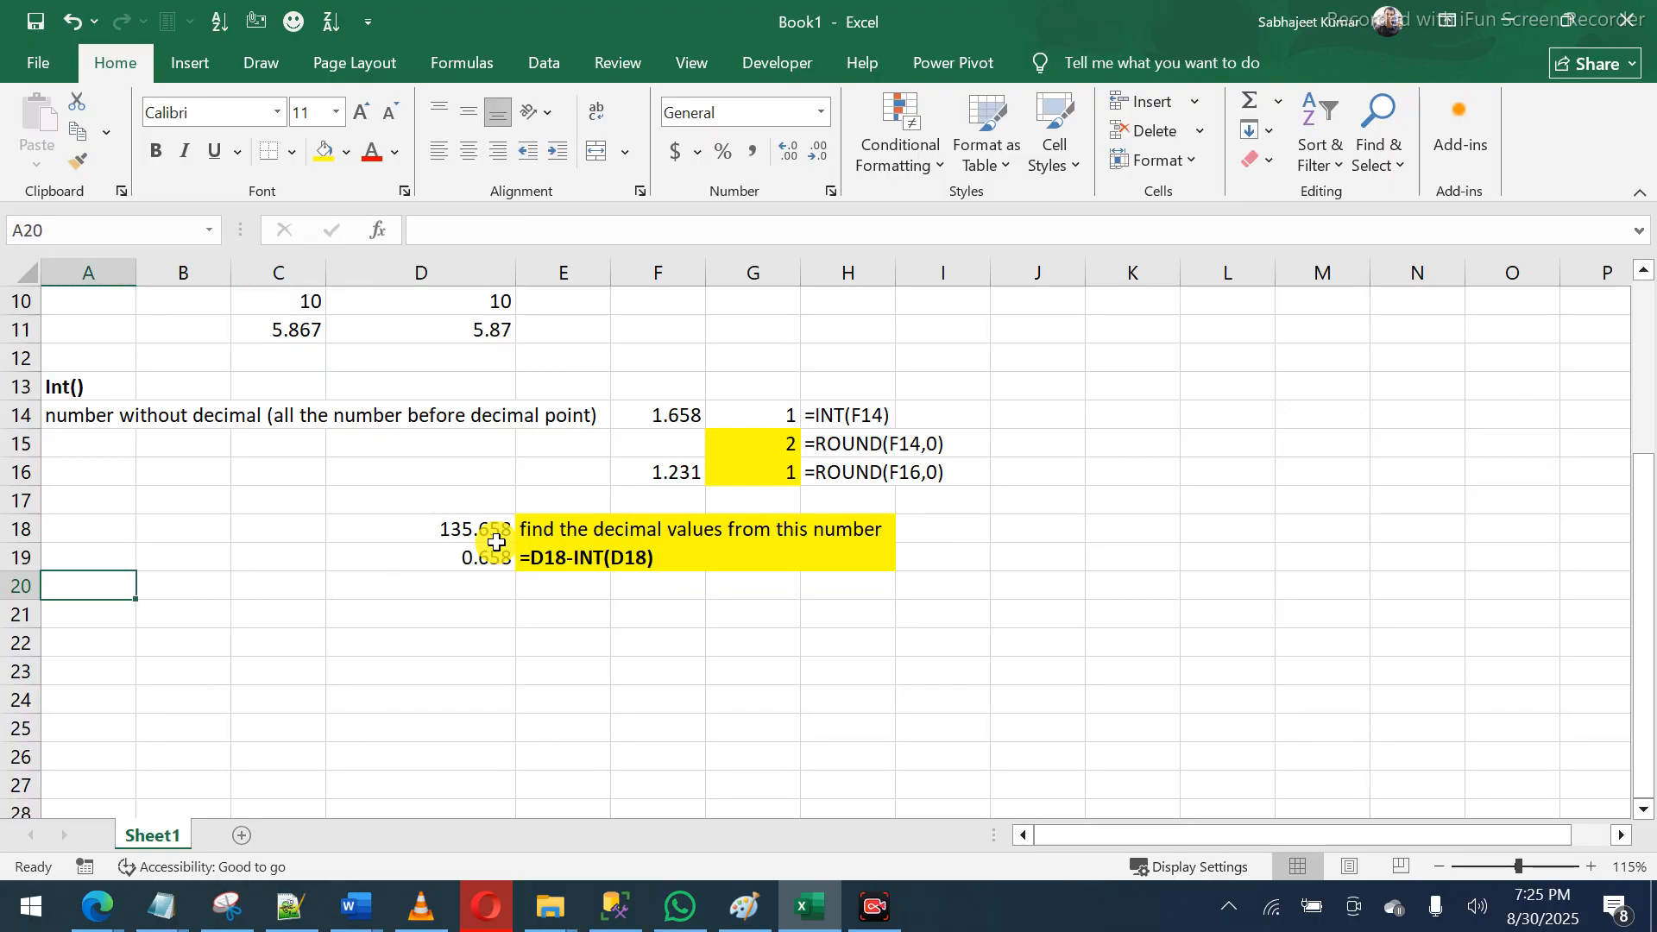
type("M")
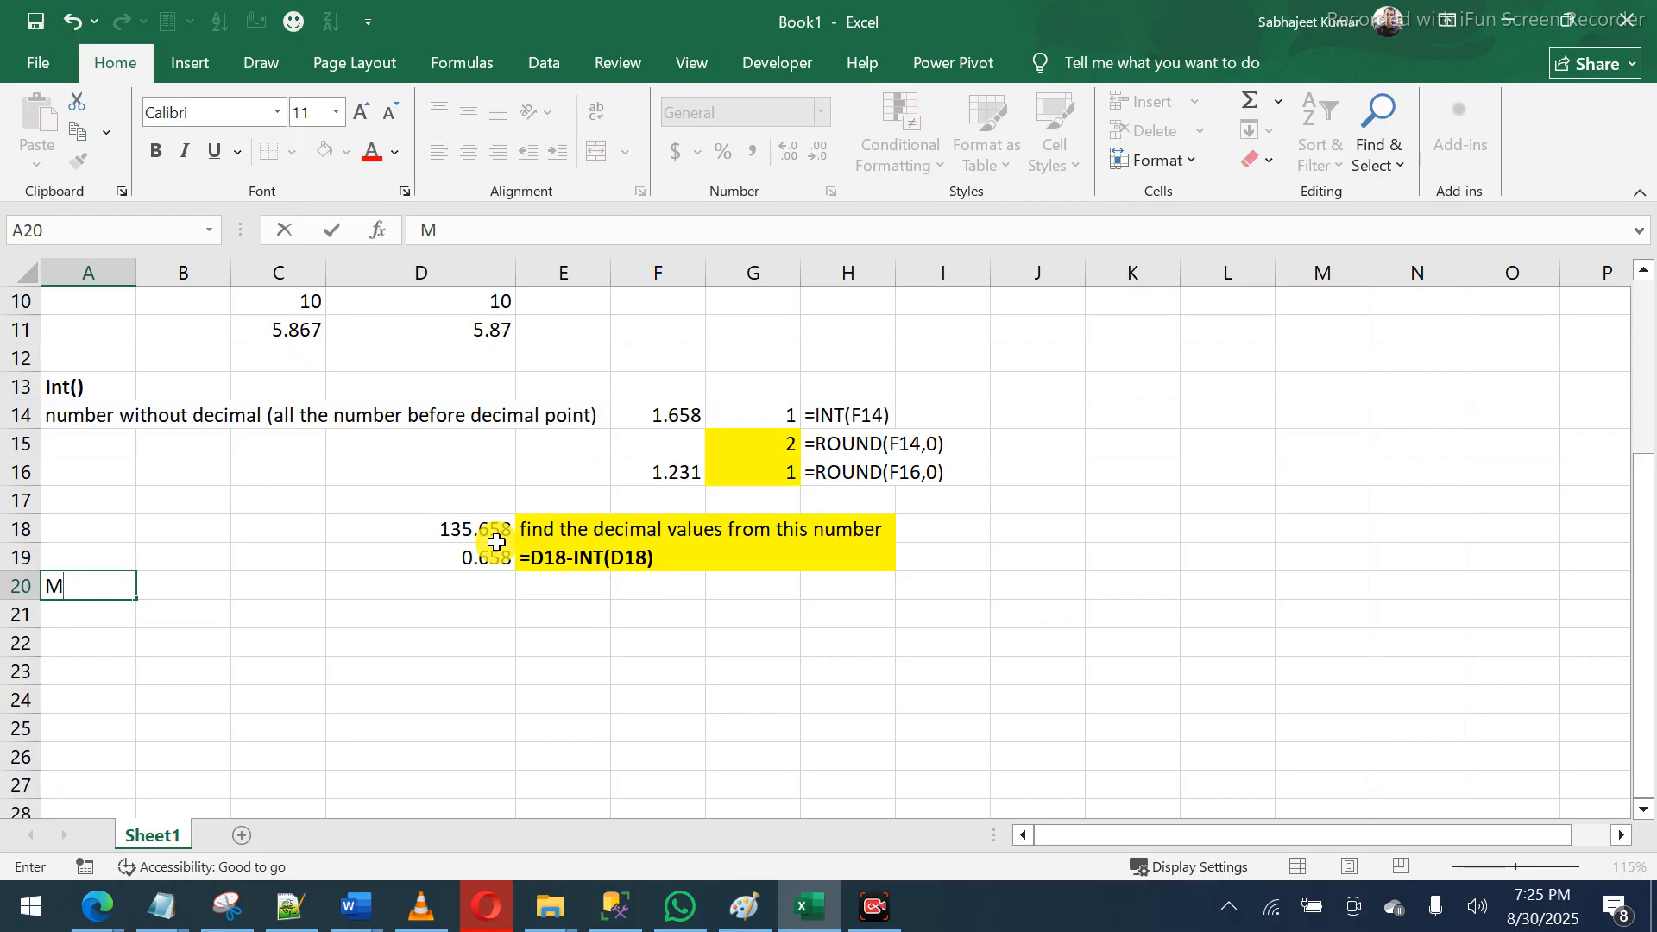
type("od()")
key("Return")
key("Up")
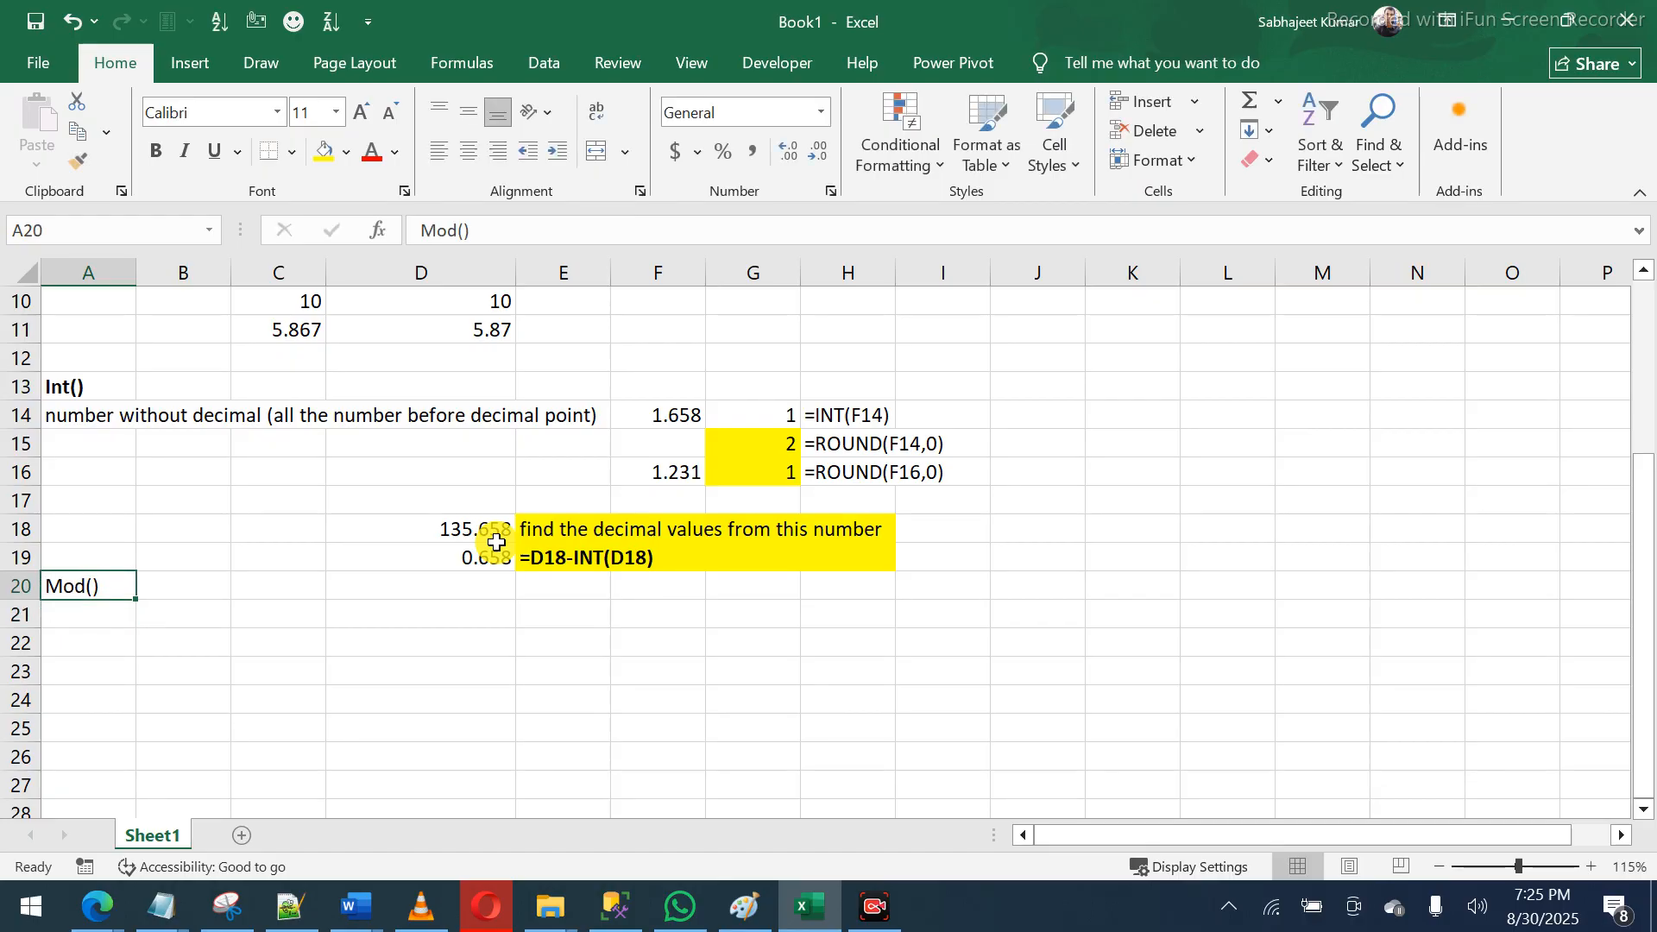
key("ctrl+b")
key("Down")
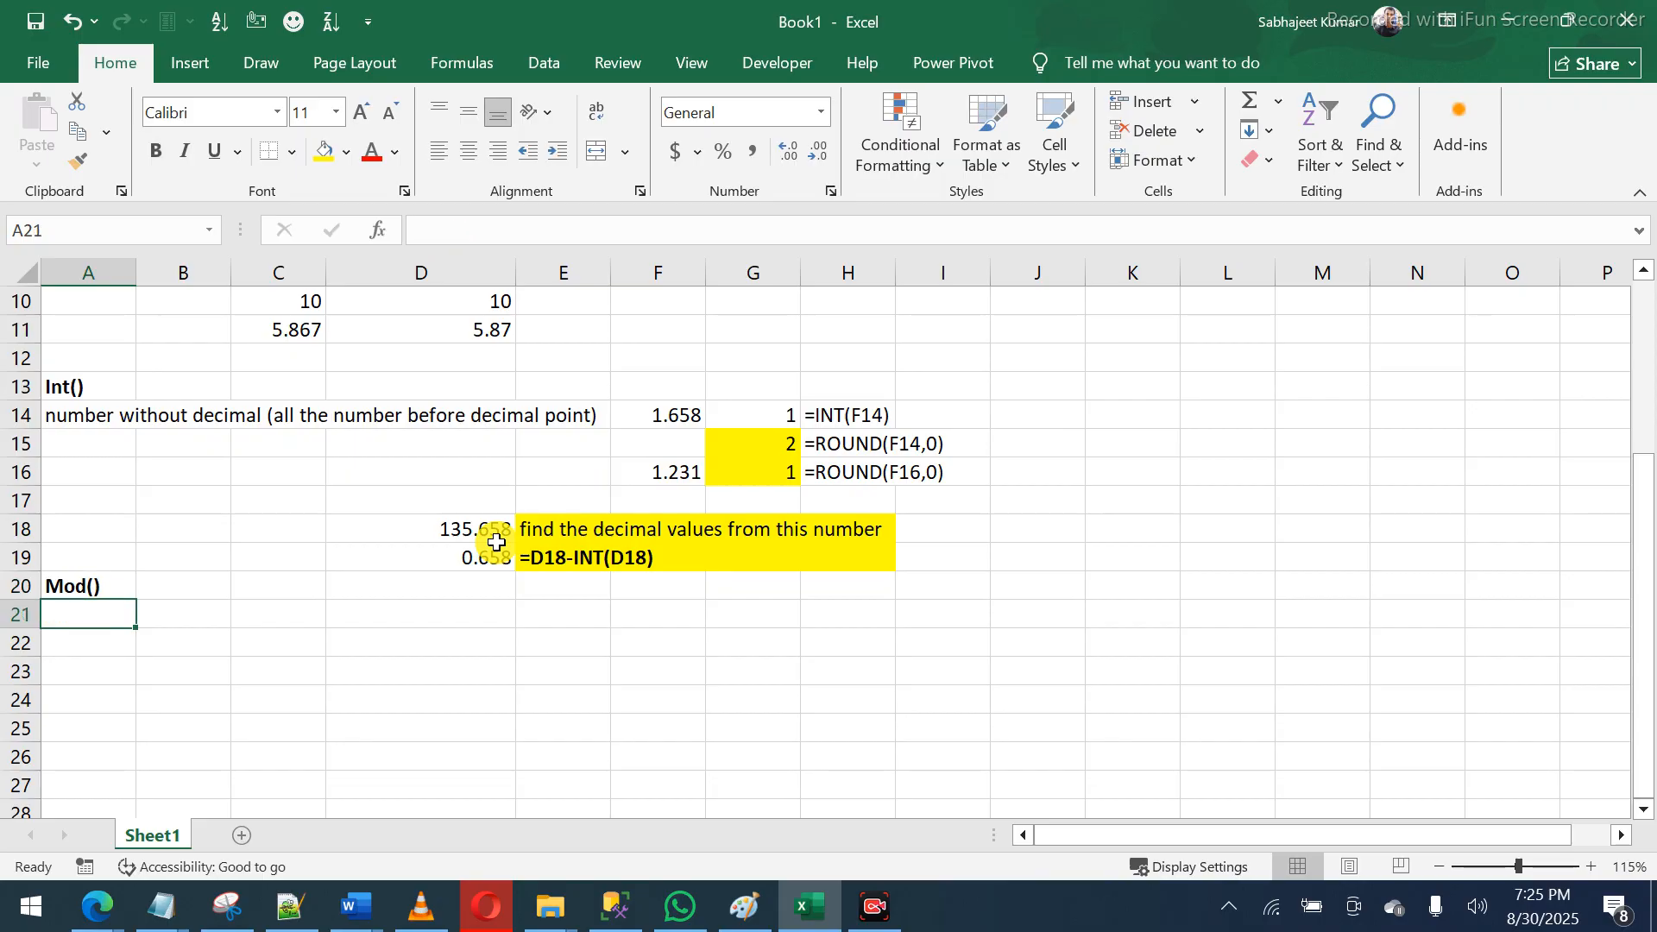
type("tell")
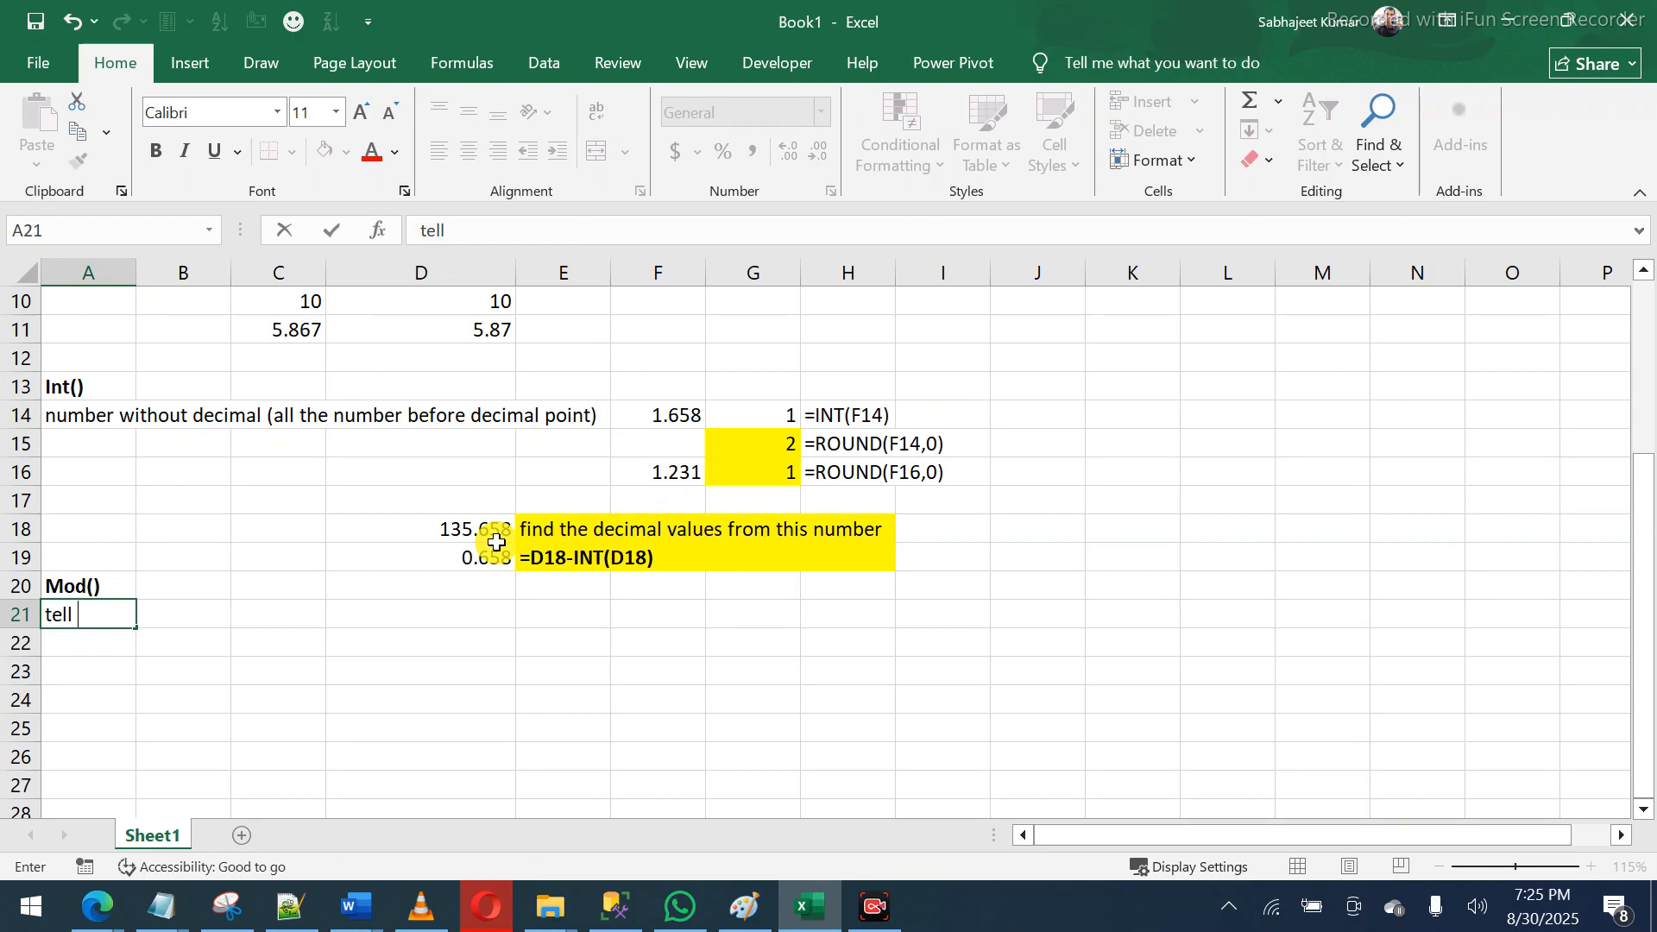
type("s the reminder")
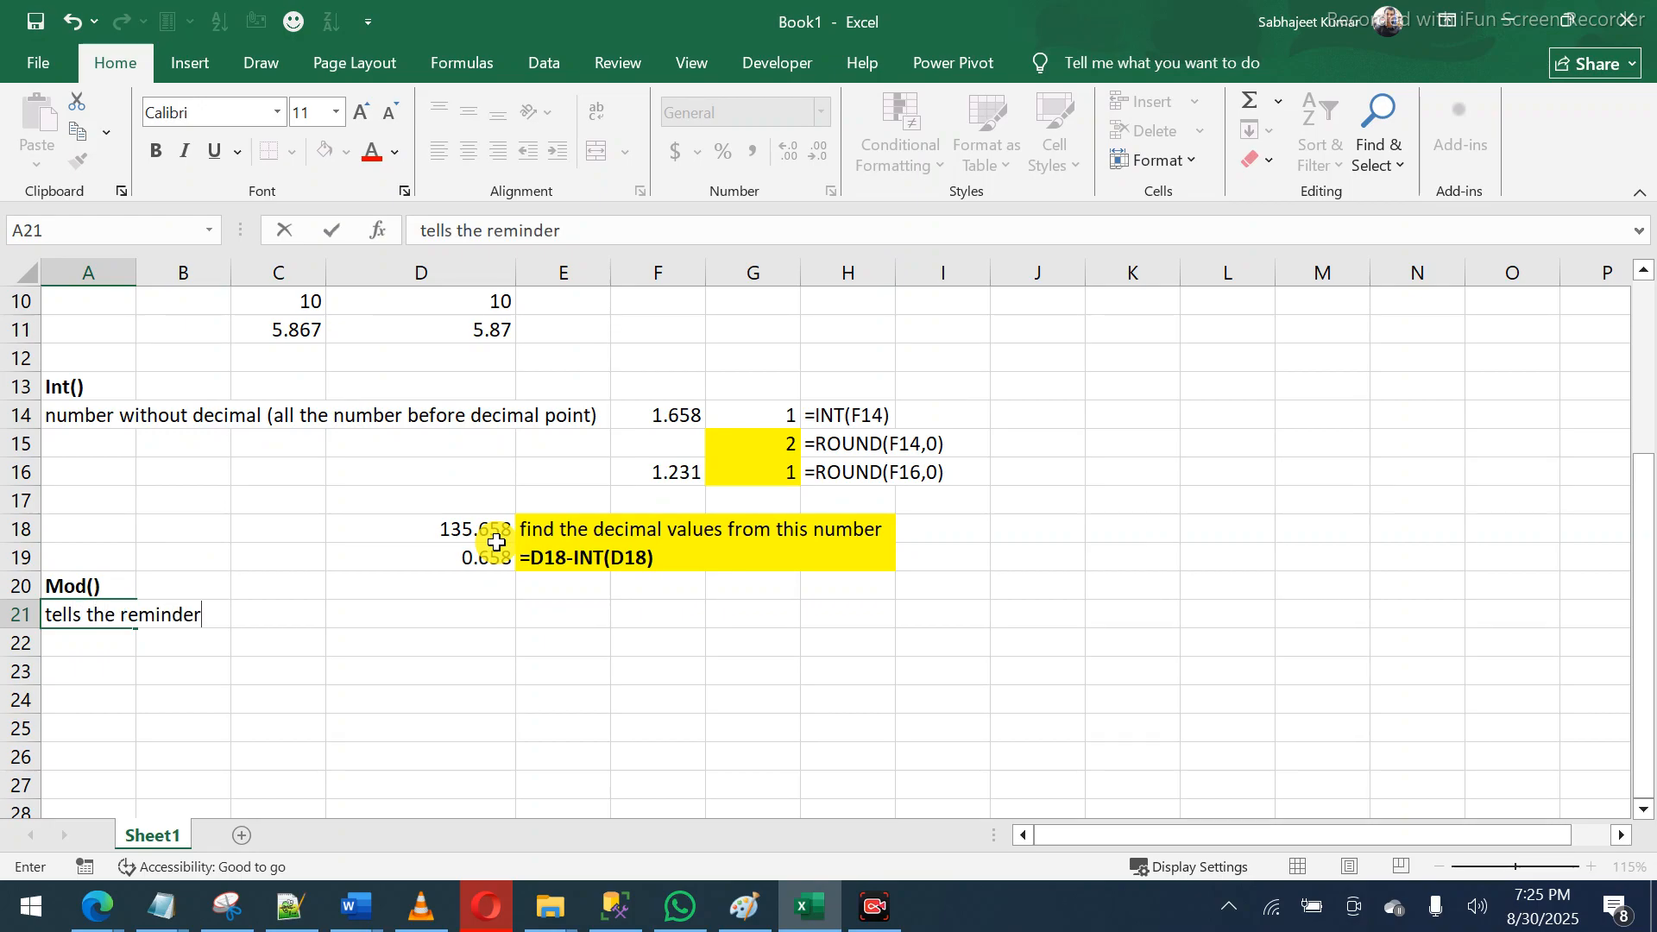
key("Return")
- Move to D21 and open a new blank workbook, Book2
key("Up")
key("Up")
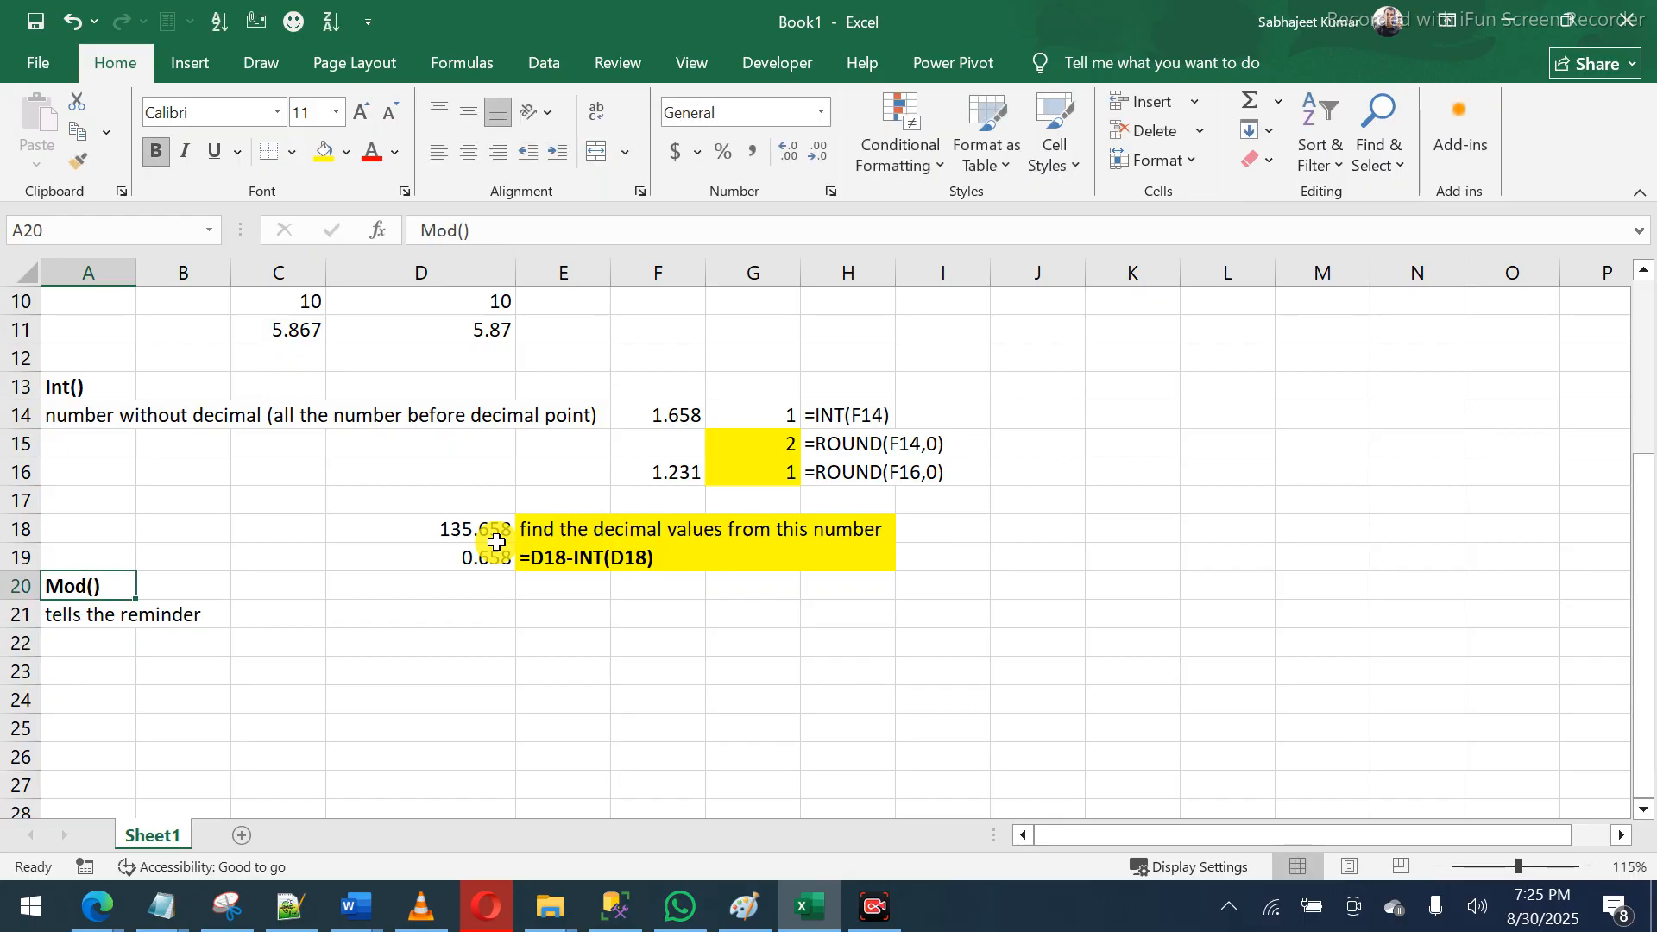
key("Right")
key("Right")
key("Right")
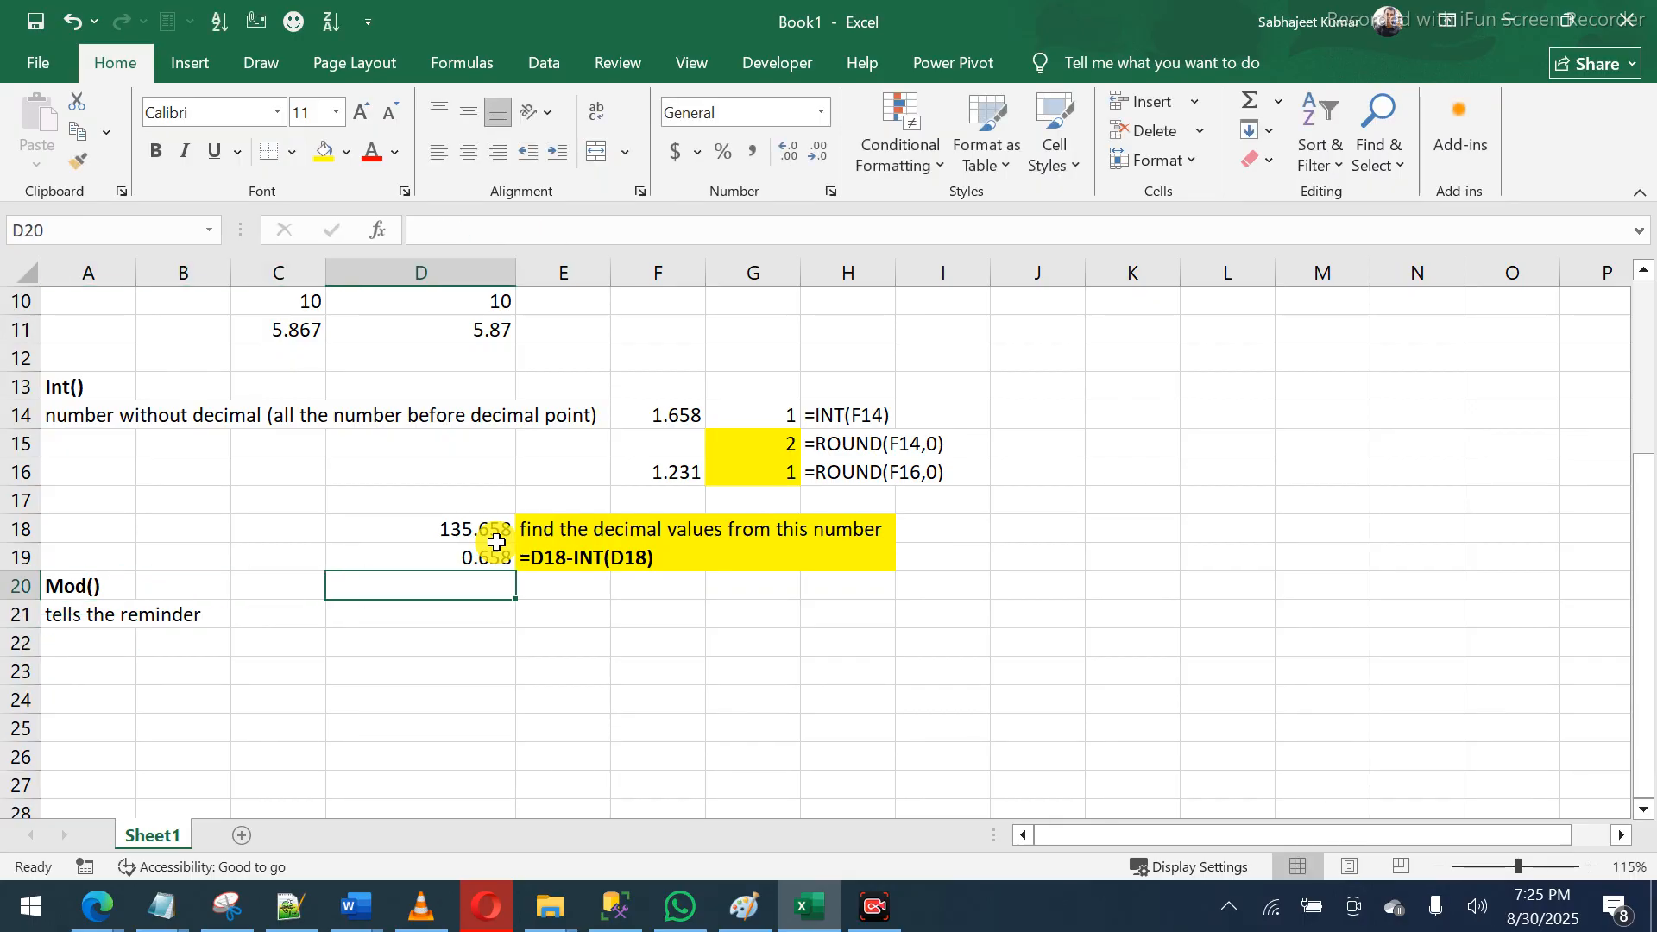
key("Down")
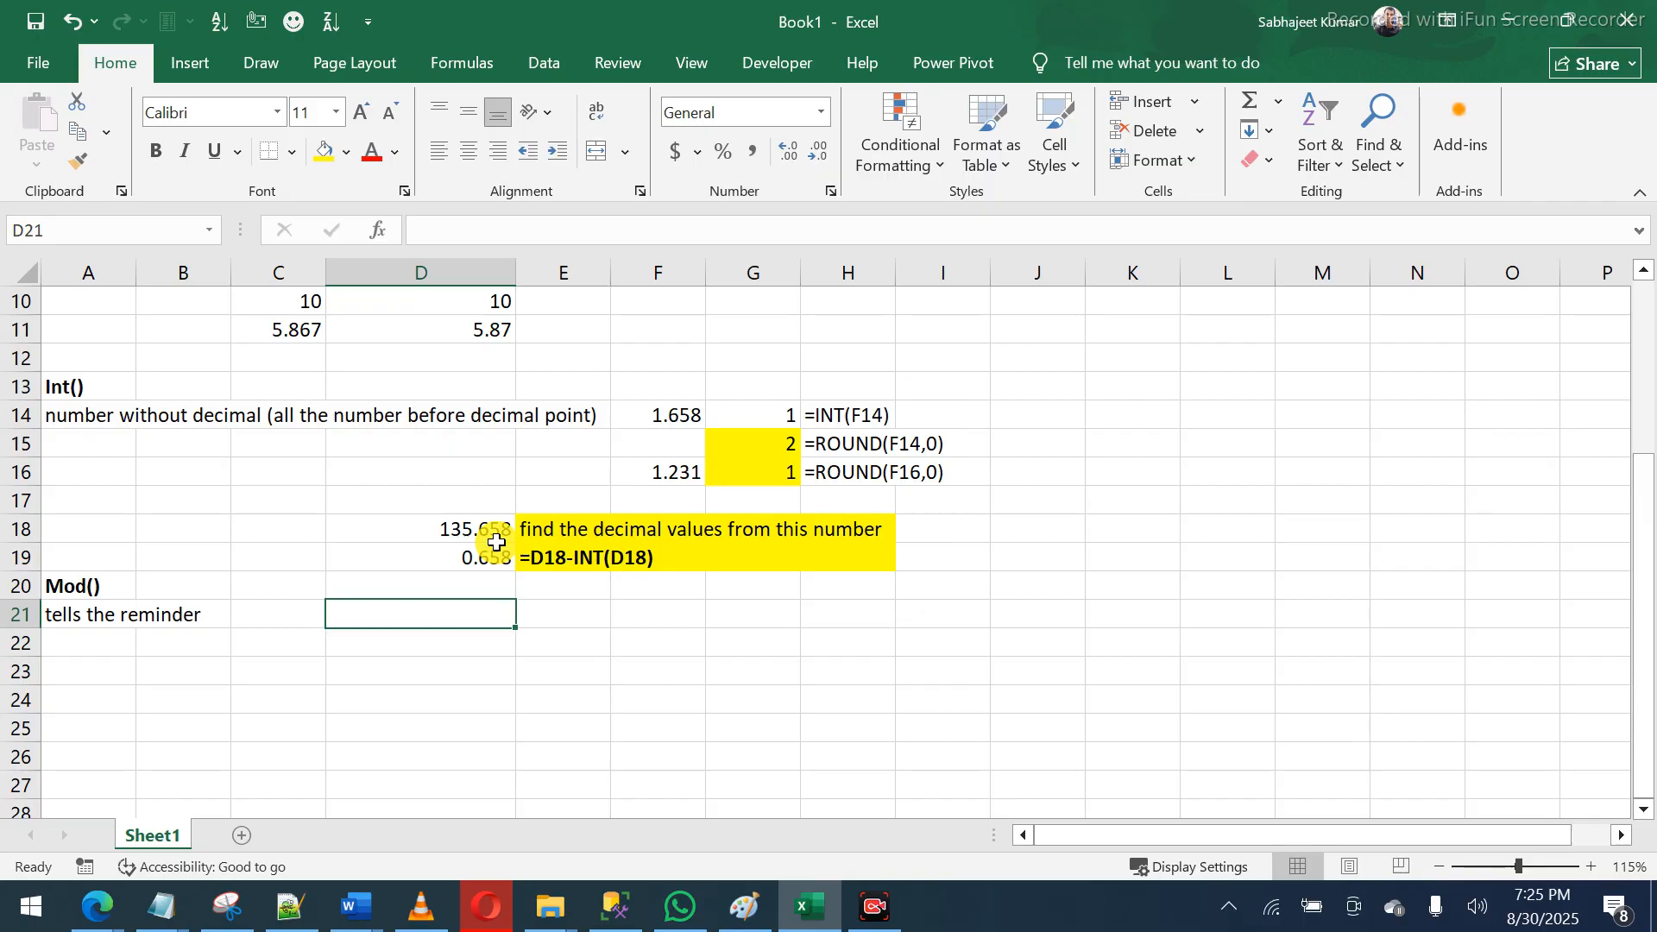
key("ctrl+n")
- Cancel the stray entry and close the blank Book2 workbook
type("u")
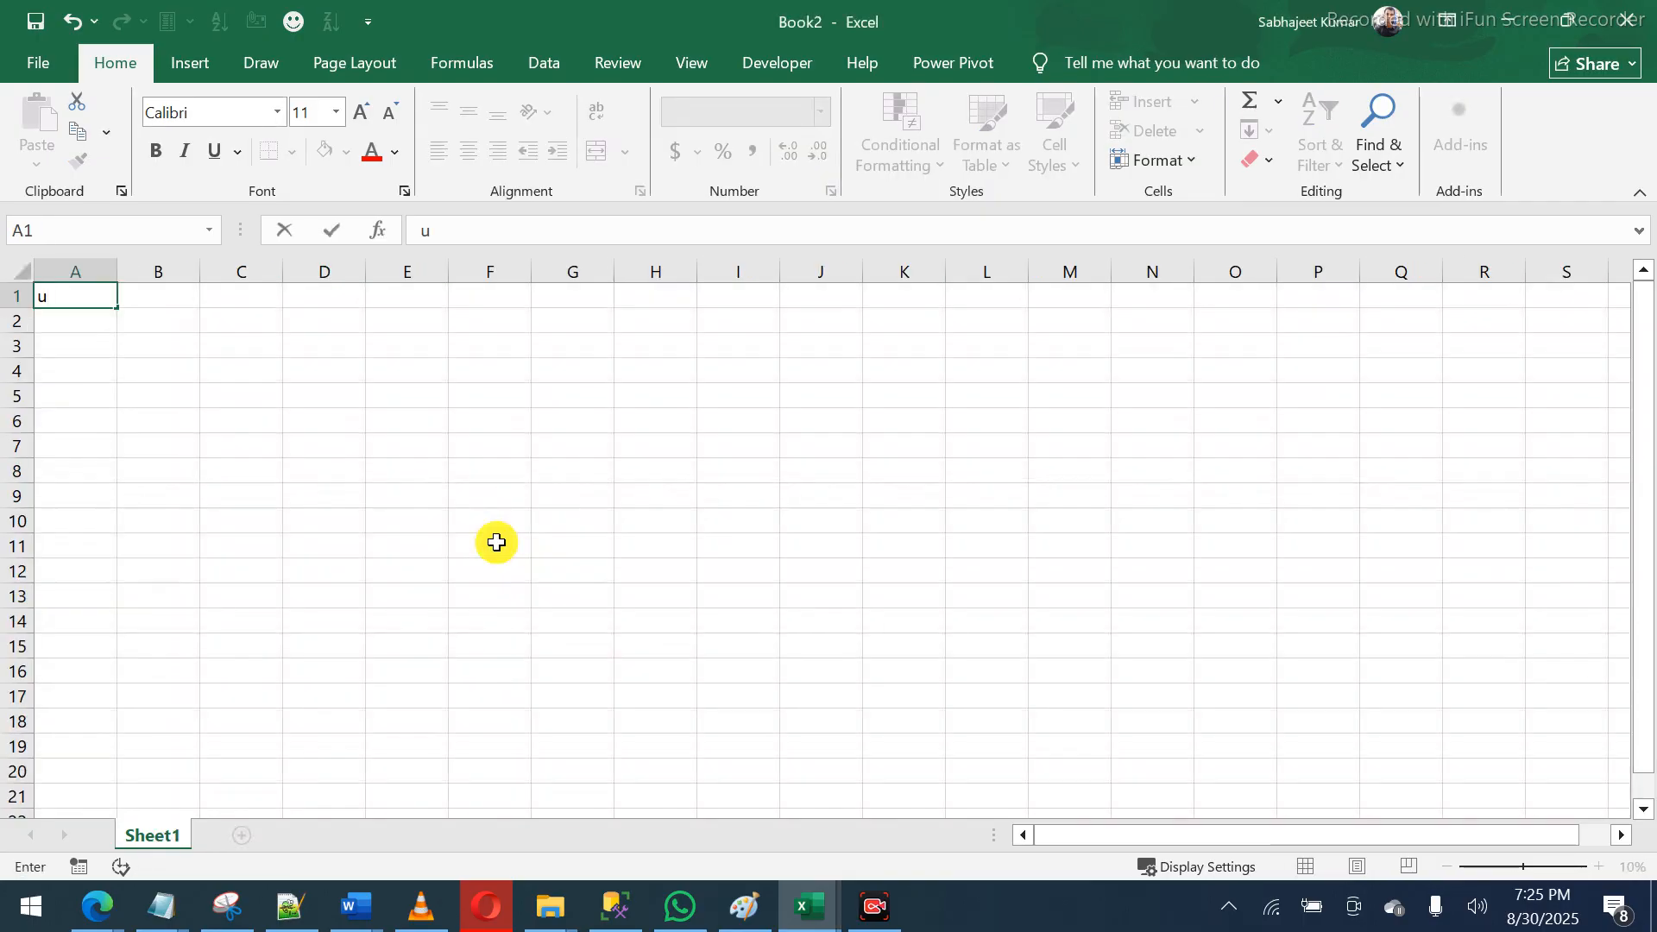
key("Escape")
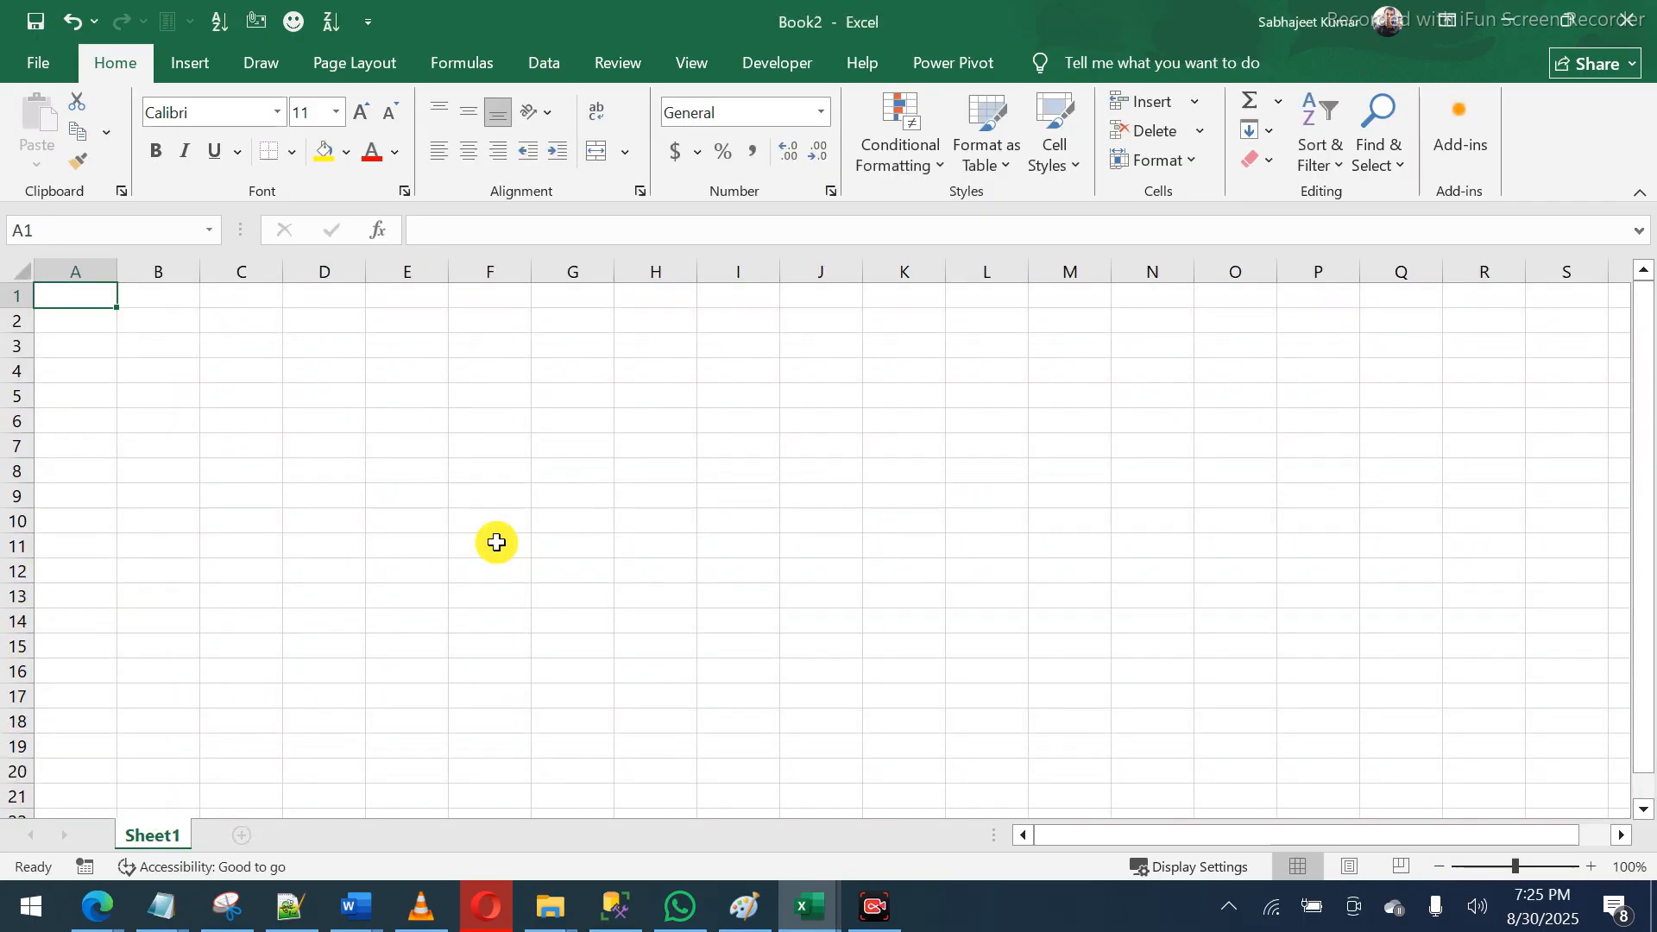
left_click(1634, 17)
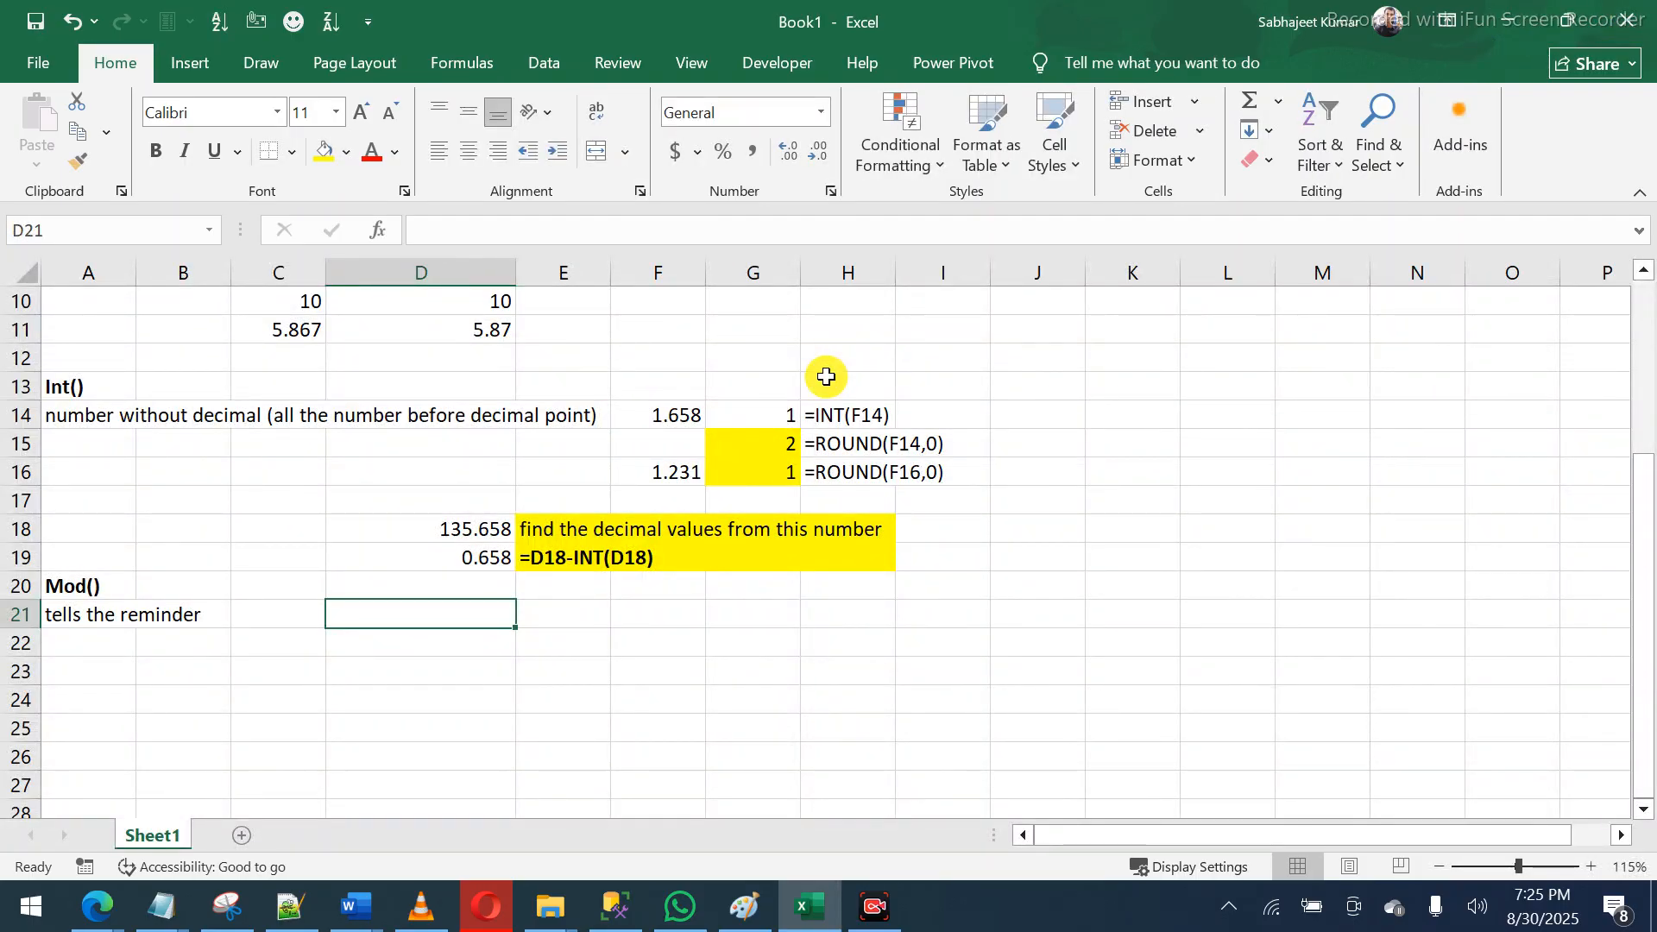
- Enter Number 45 in D21:E21 and Devidor 7 in D22:E22
type("Numb")
type("er")
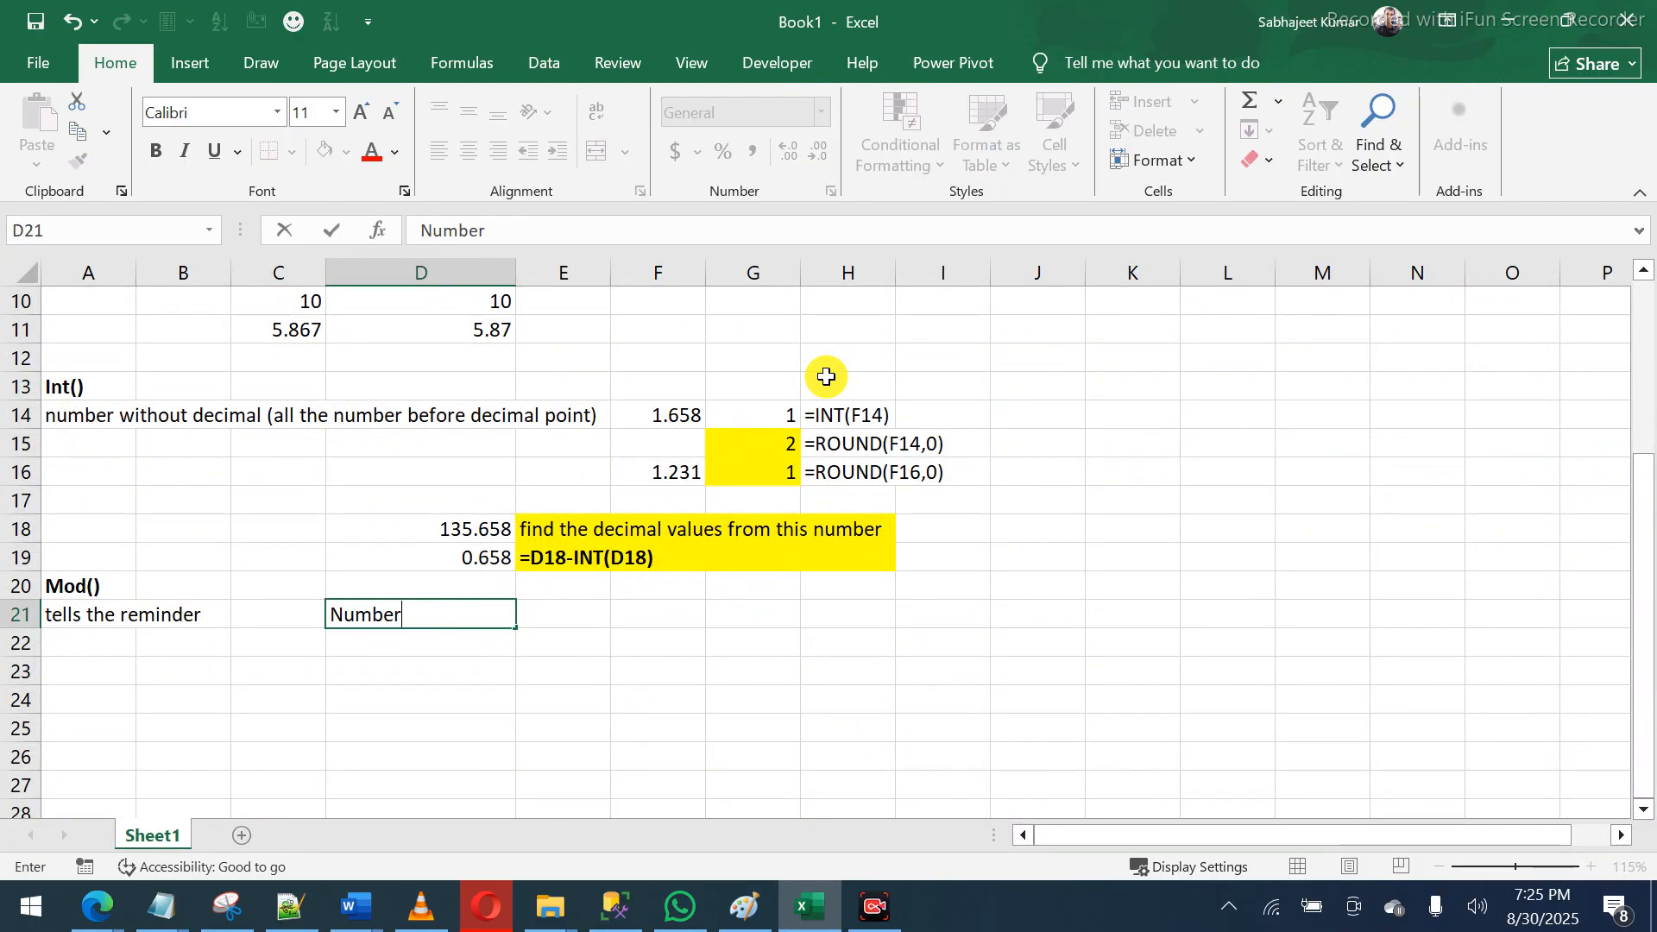
key("Tab")
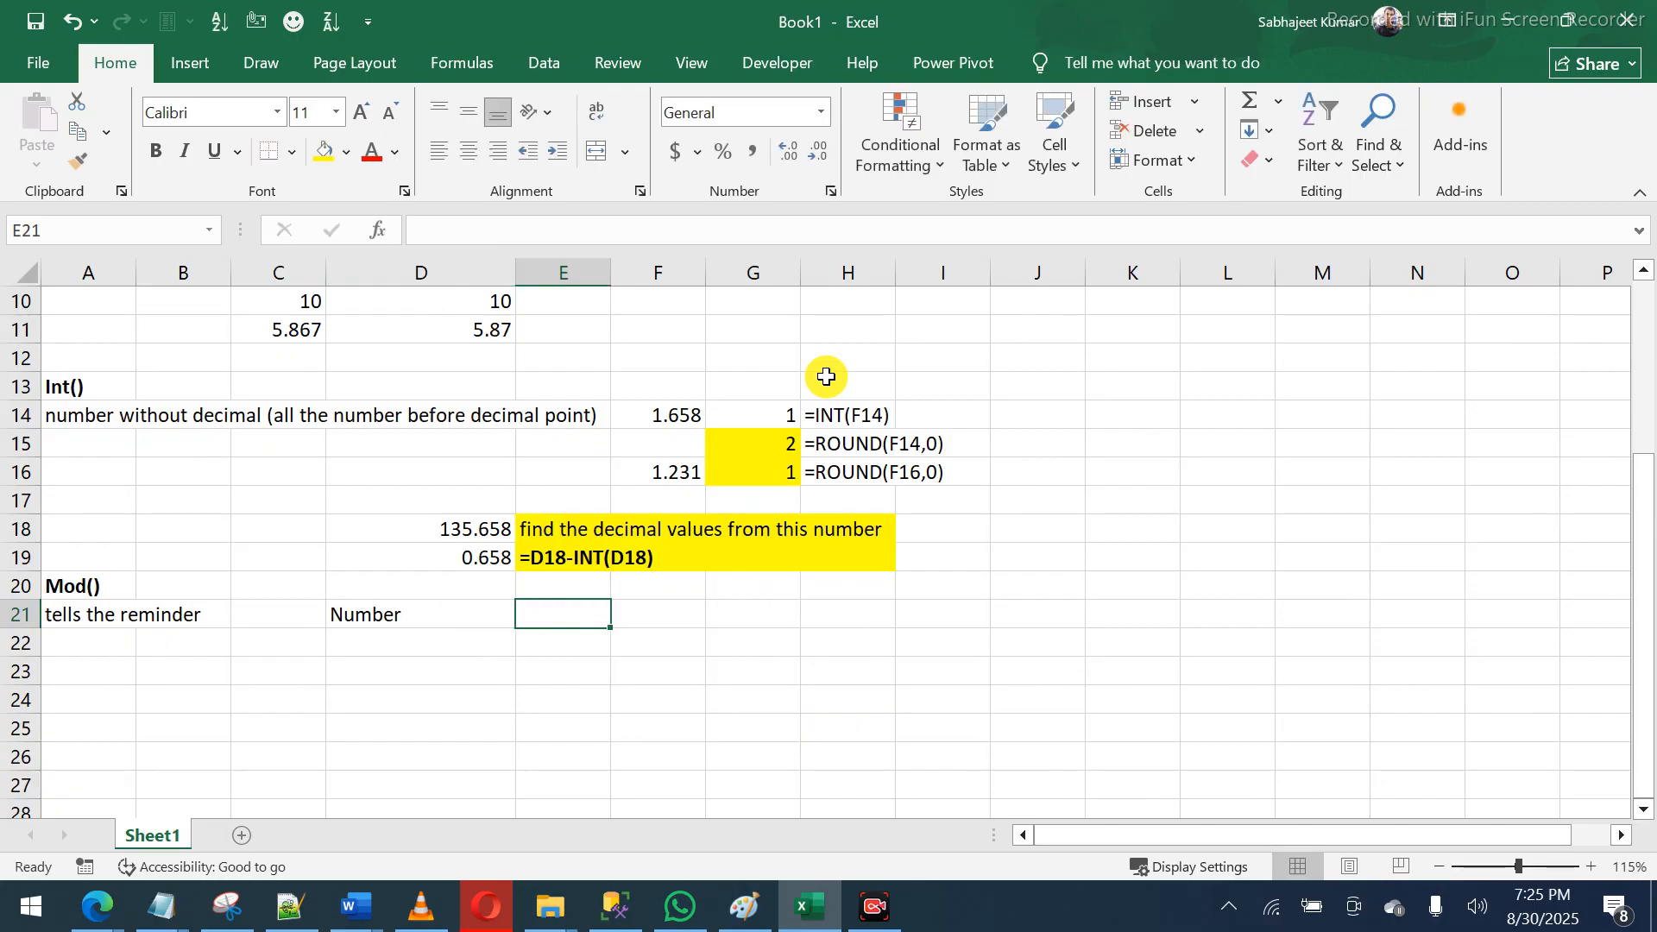
type("45")
key("Return")
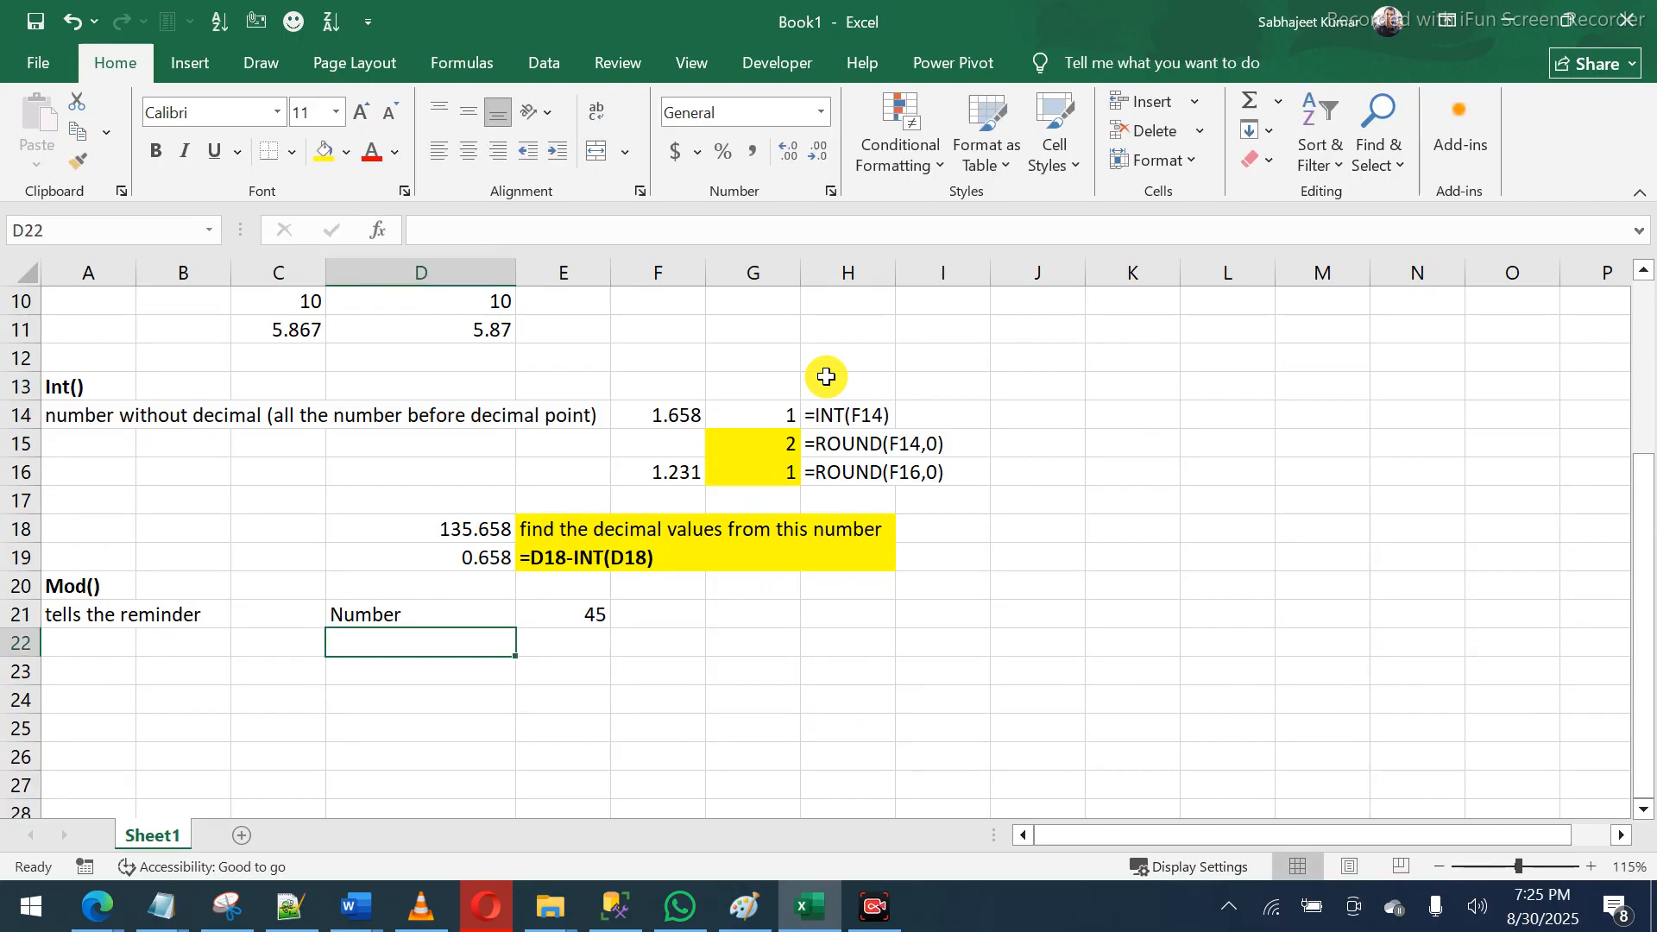
type("De")
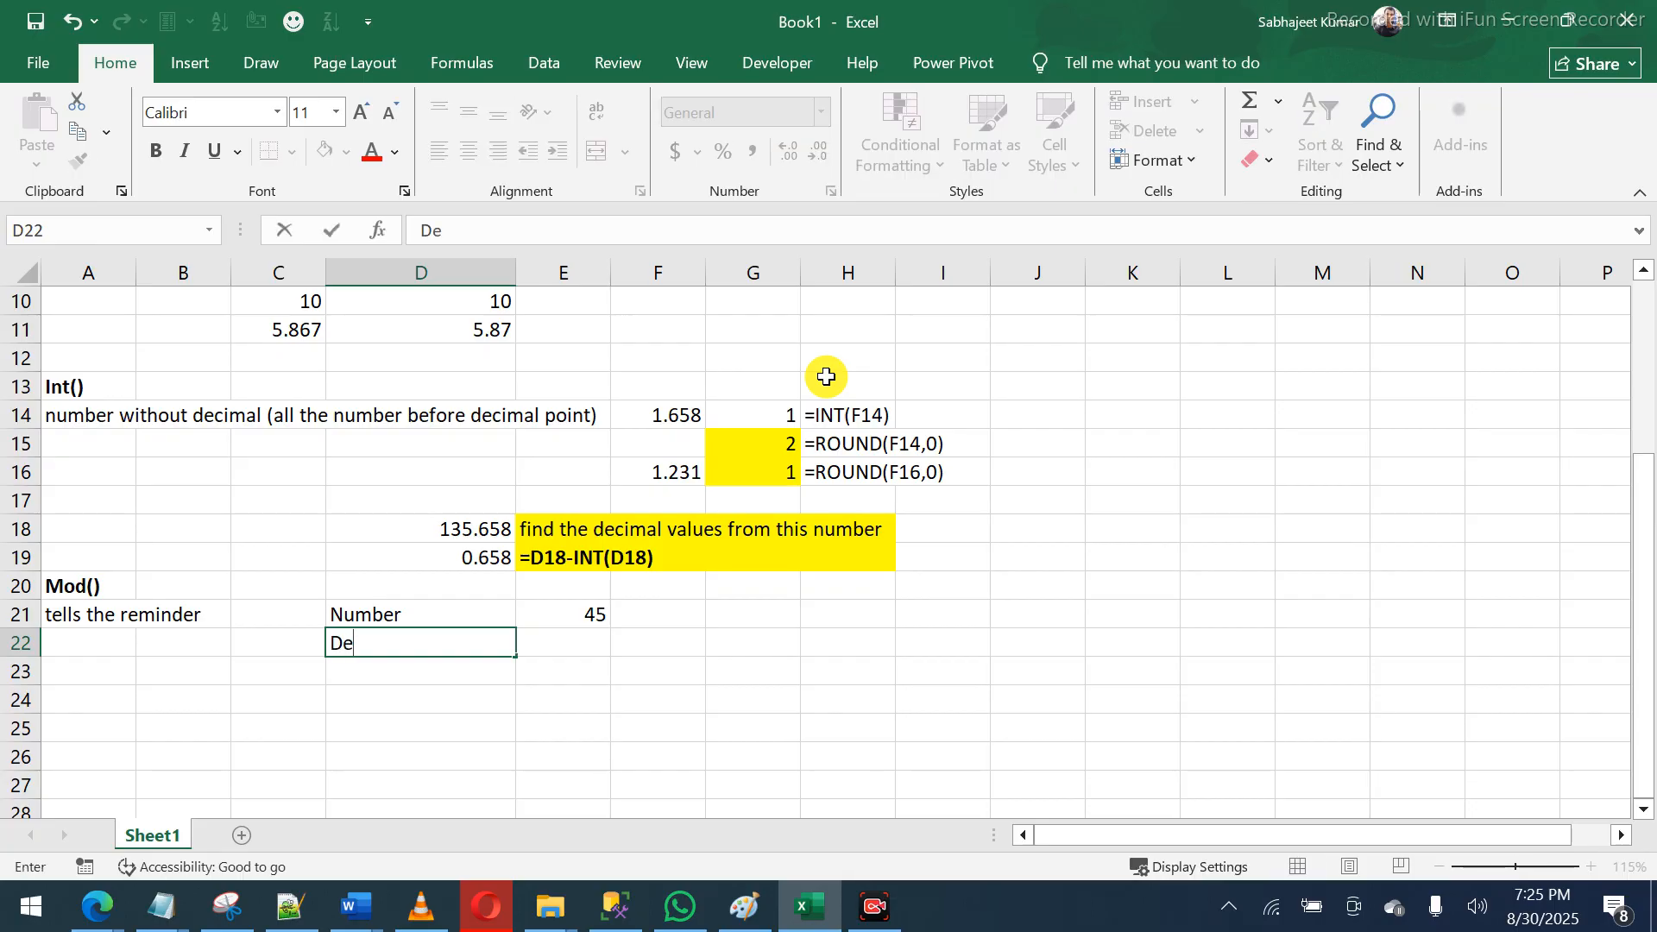
type("vidor")
key("BackSpace")
type("dor")
key("Tab")
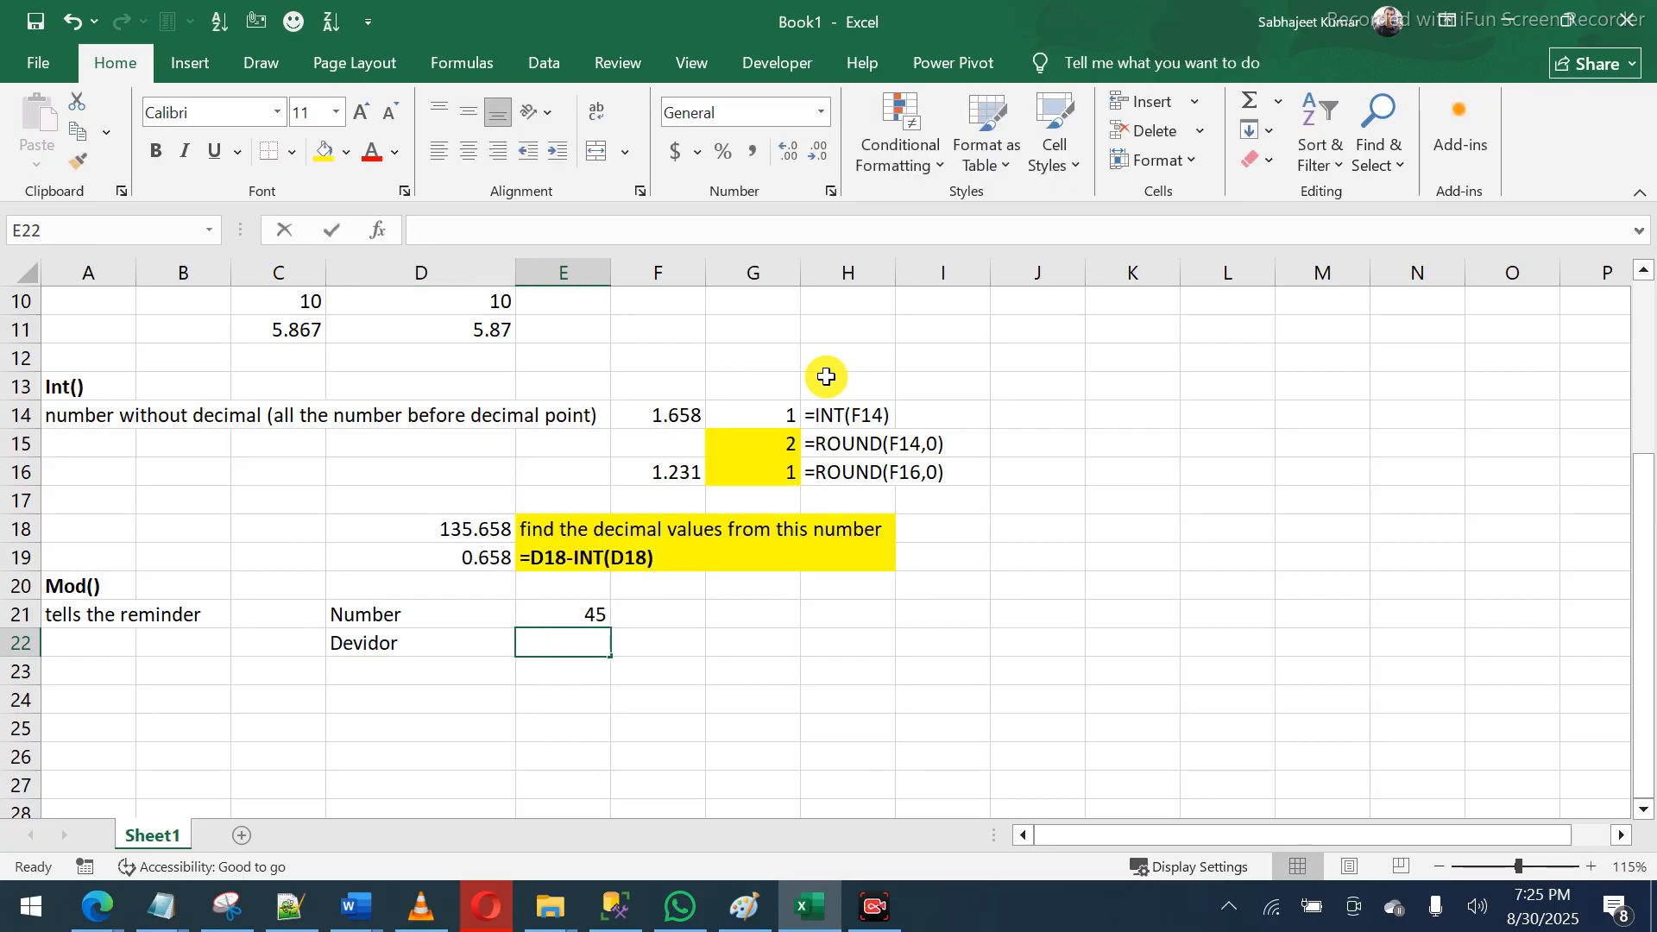
type("7")
key("Tab")
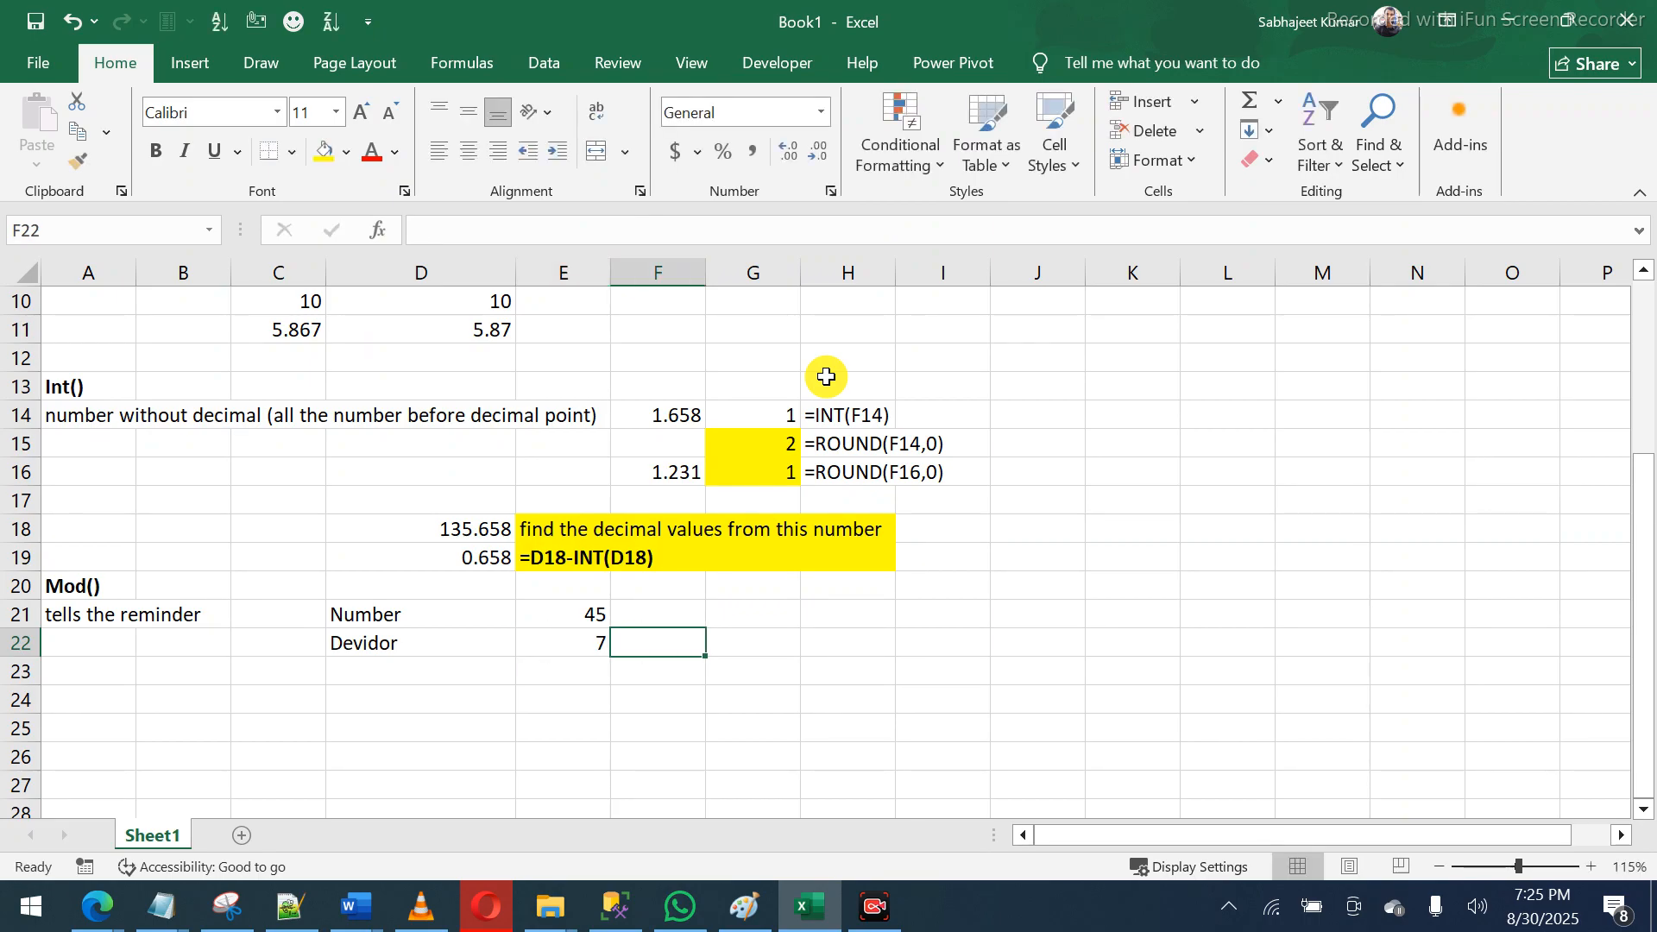
- Label D23 'Mod/remainder'
key("Down")
key("Left")
key("Left")
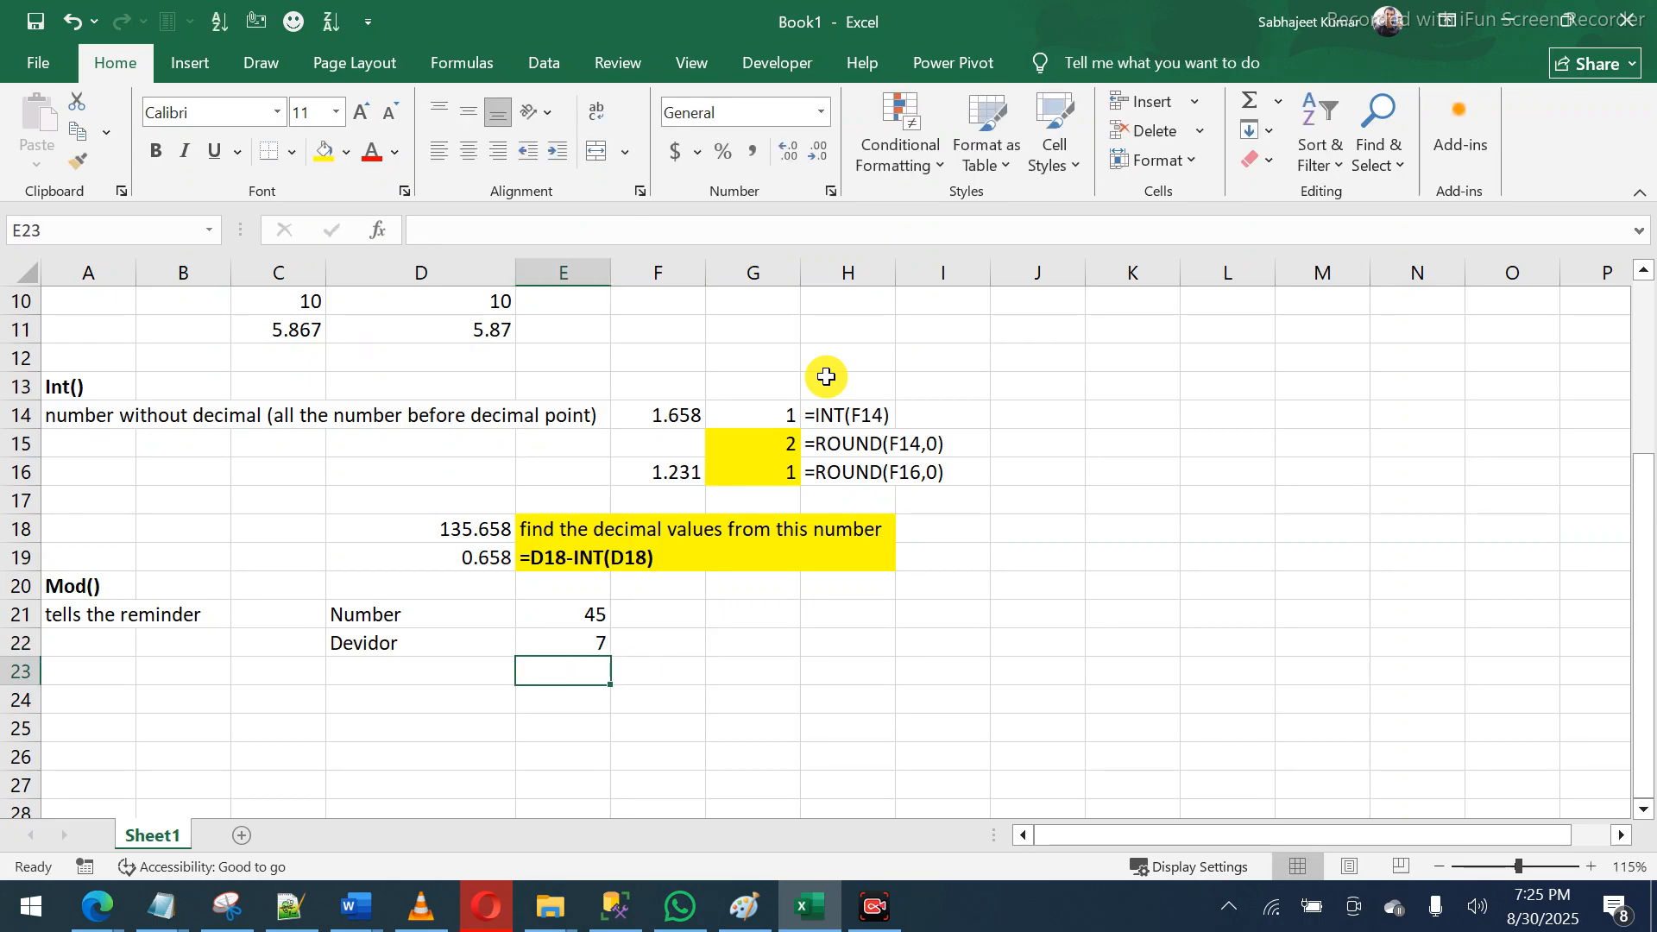
type("Mod")
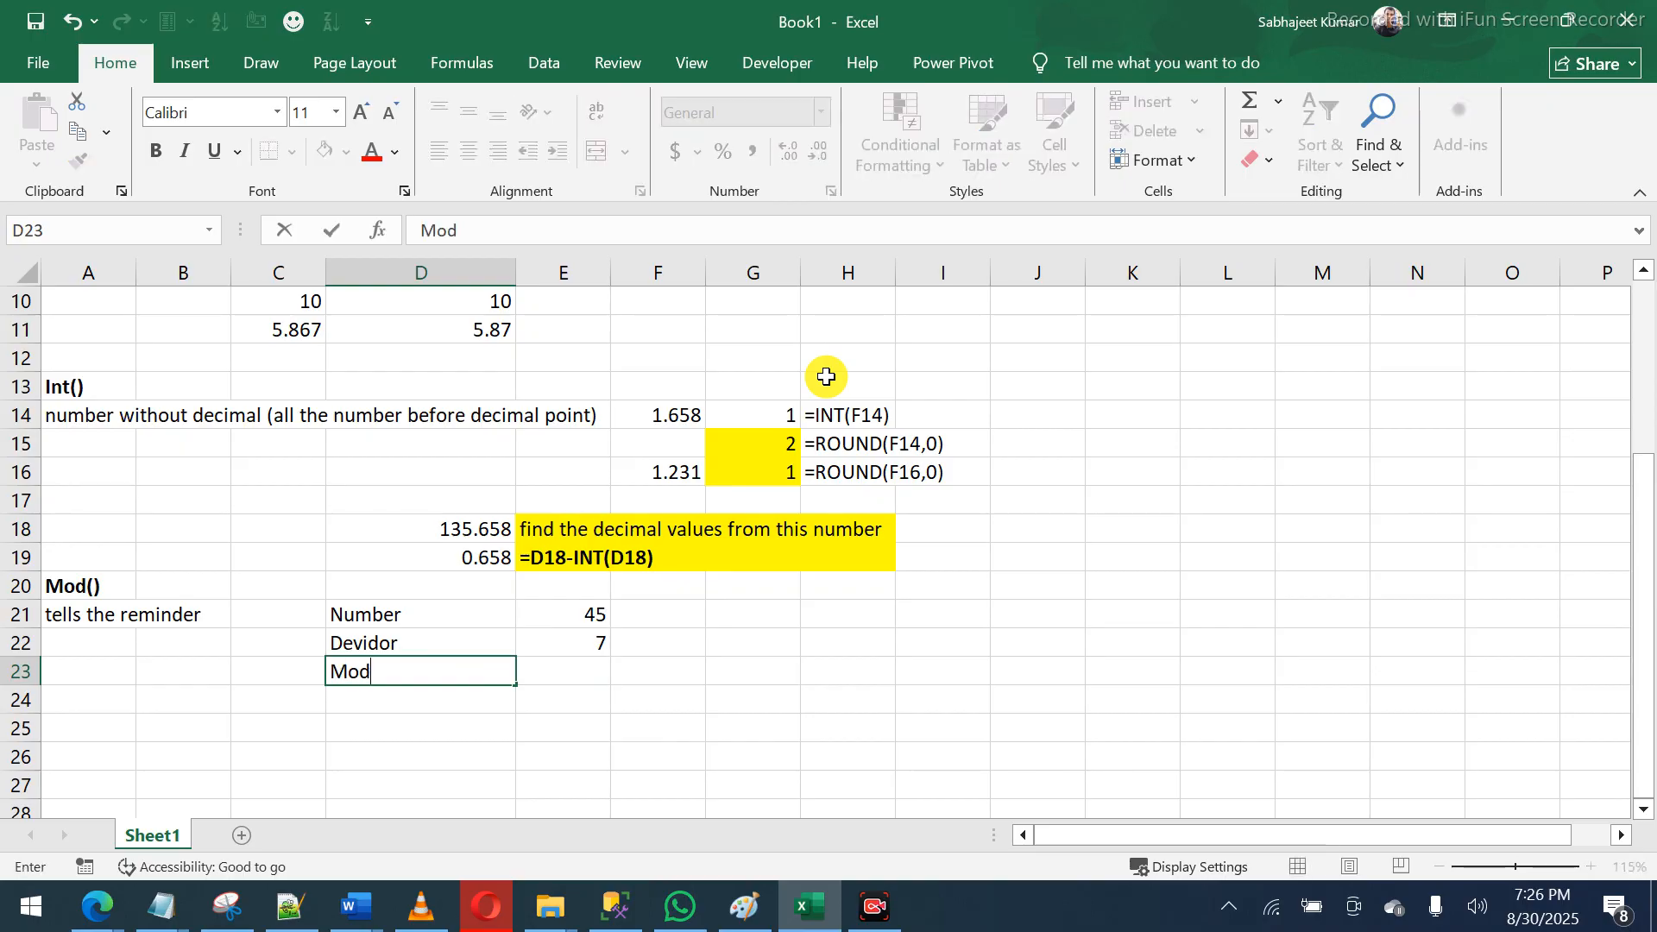
type("/remainde")
key("Up")
- Correct A21's note to read 'tells the remainder'
key("Left")
key("Left")
key("Left")
key("Up")
key("F2")
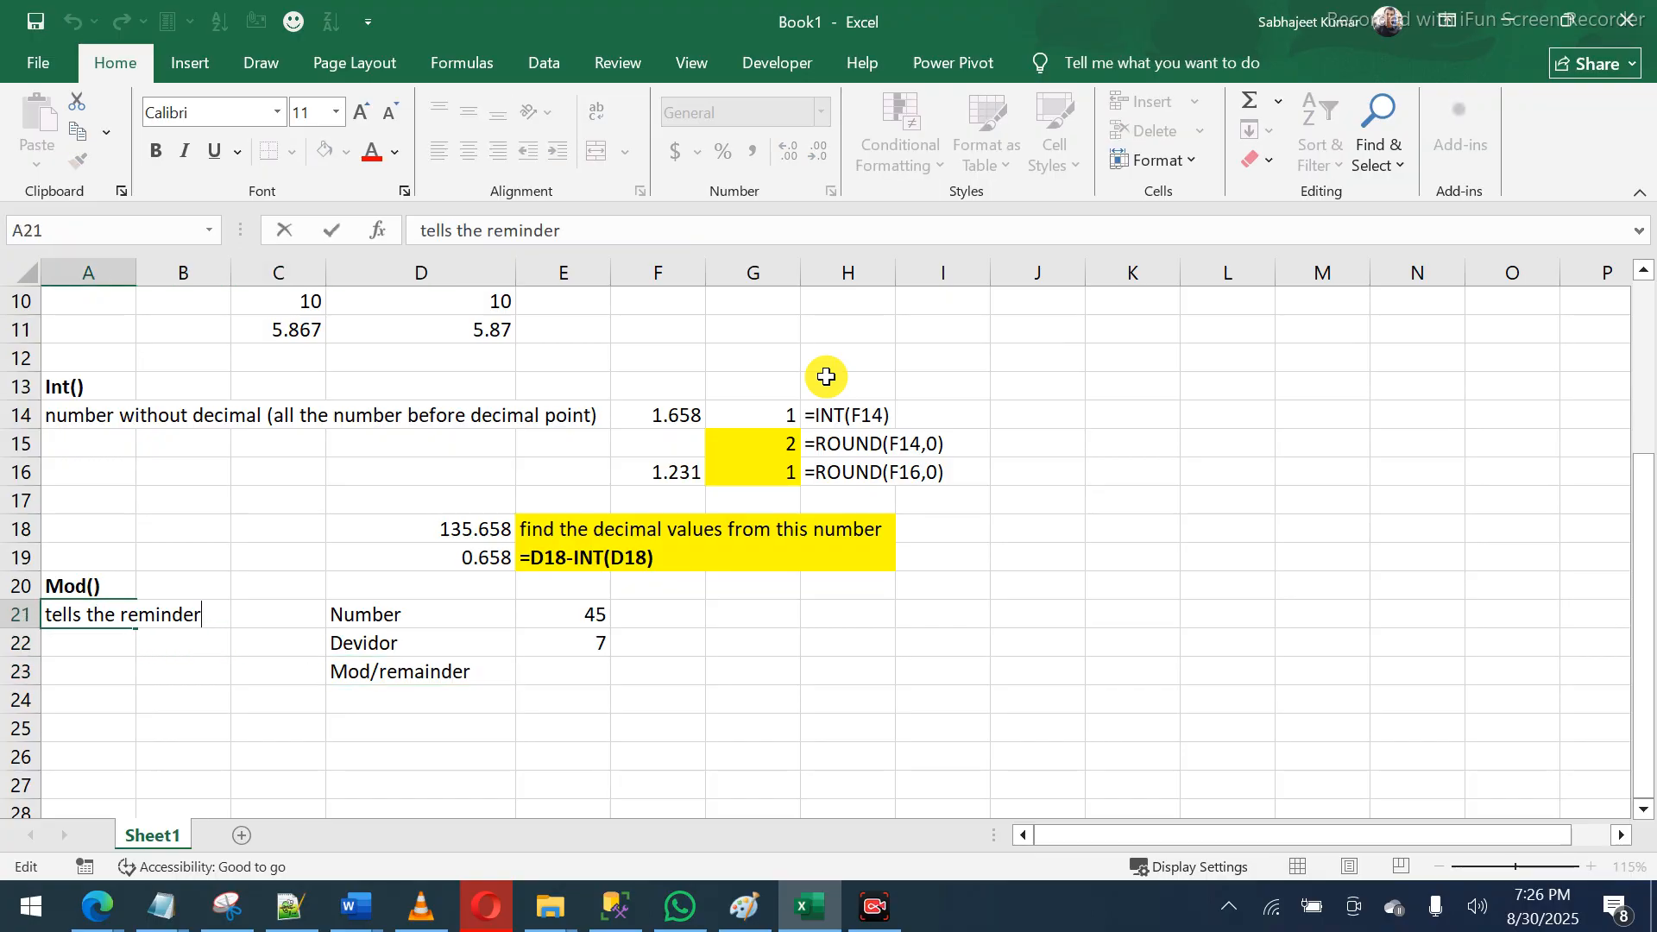
left_click(521, 226)
type("a")
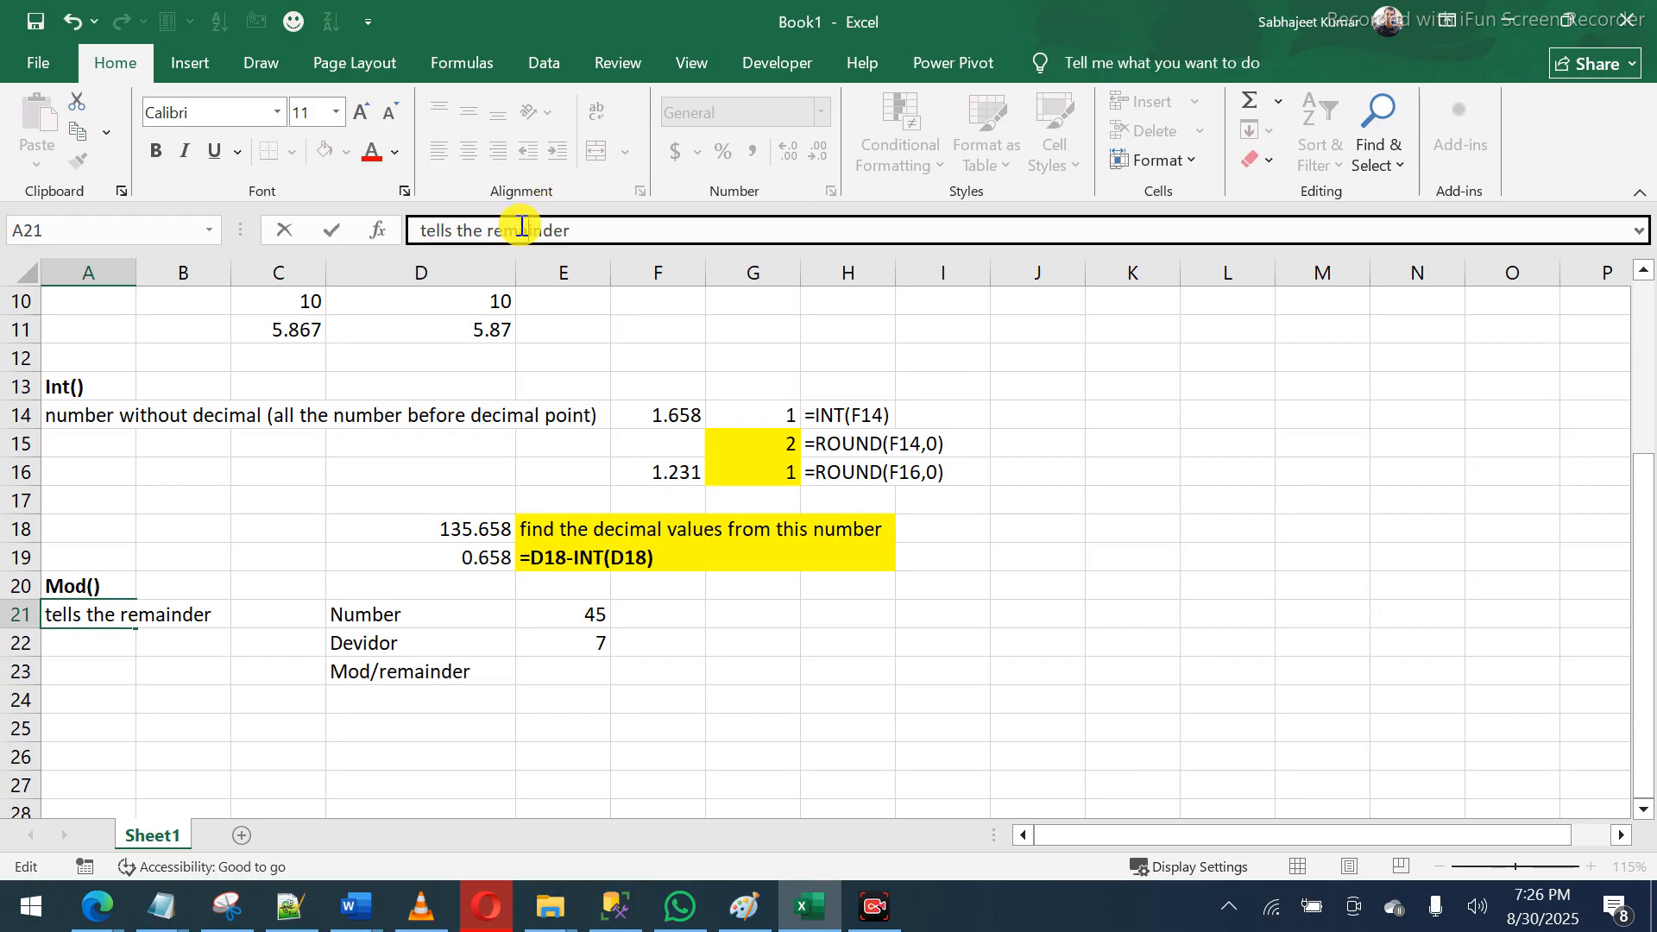
key("Return")
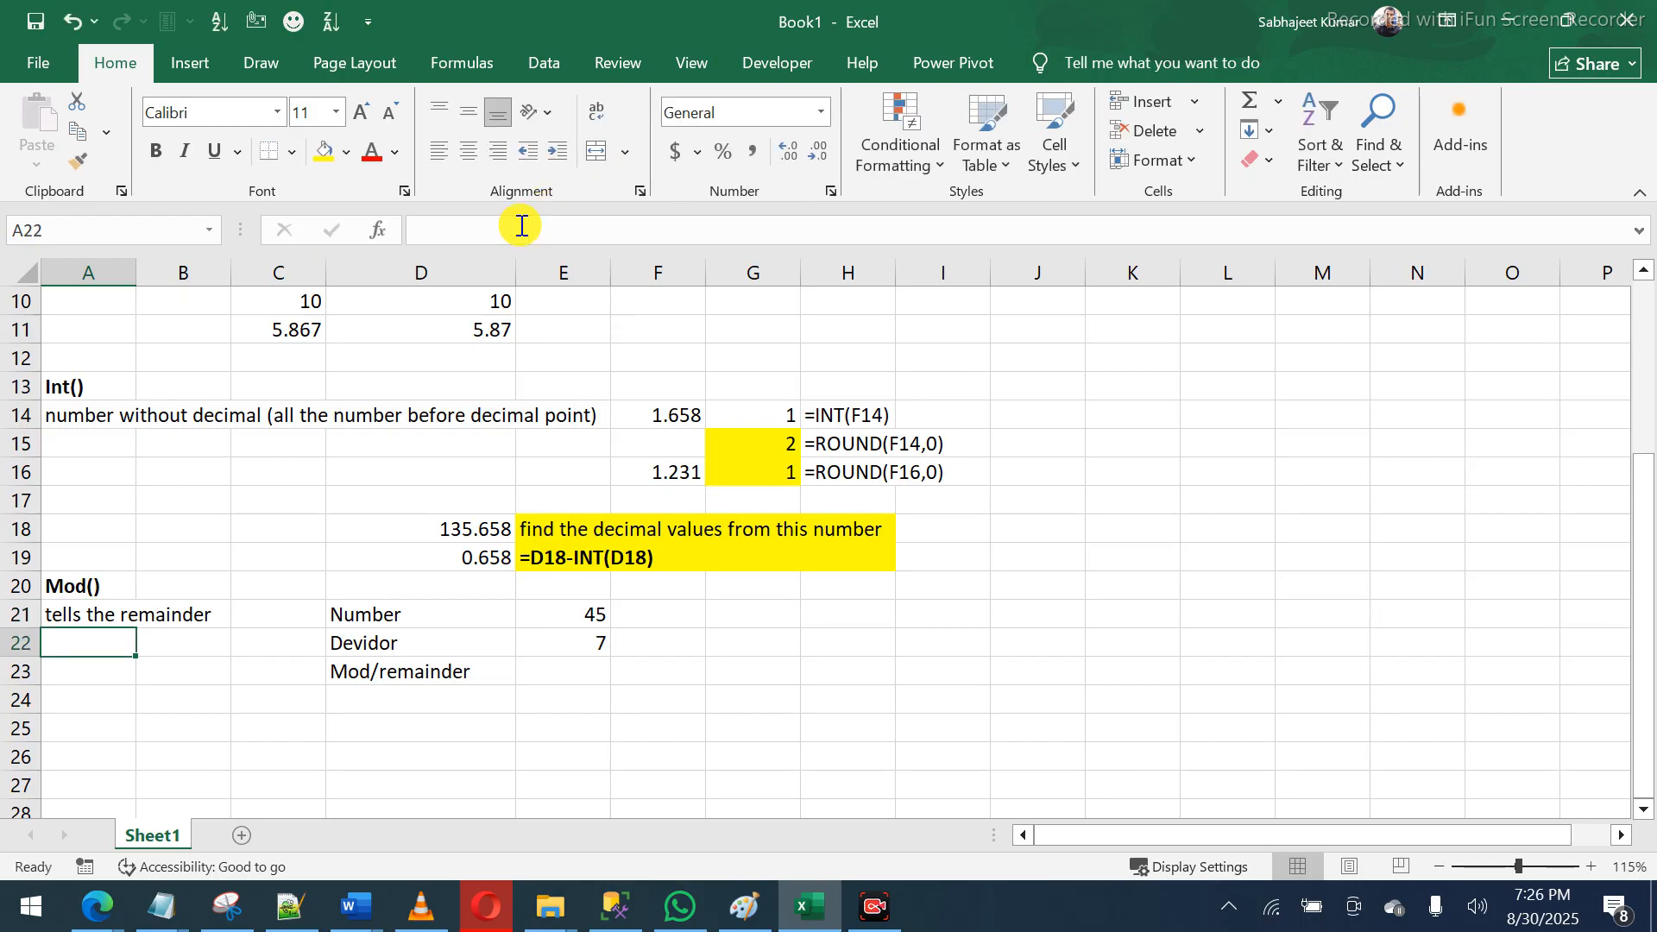
key("Right")
key("Right")
key("Right")
key("Right")
key("Right")
key("Left")
key("Down")
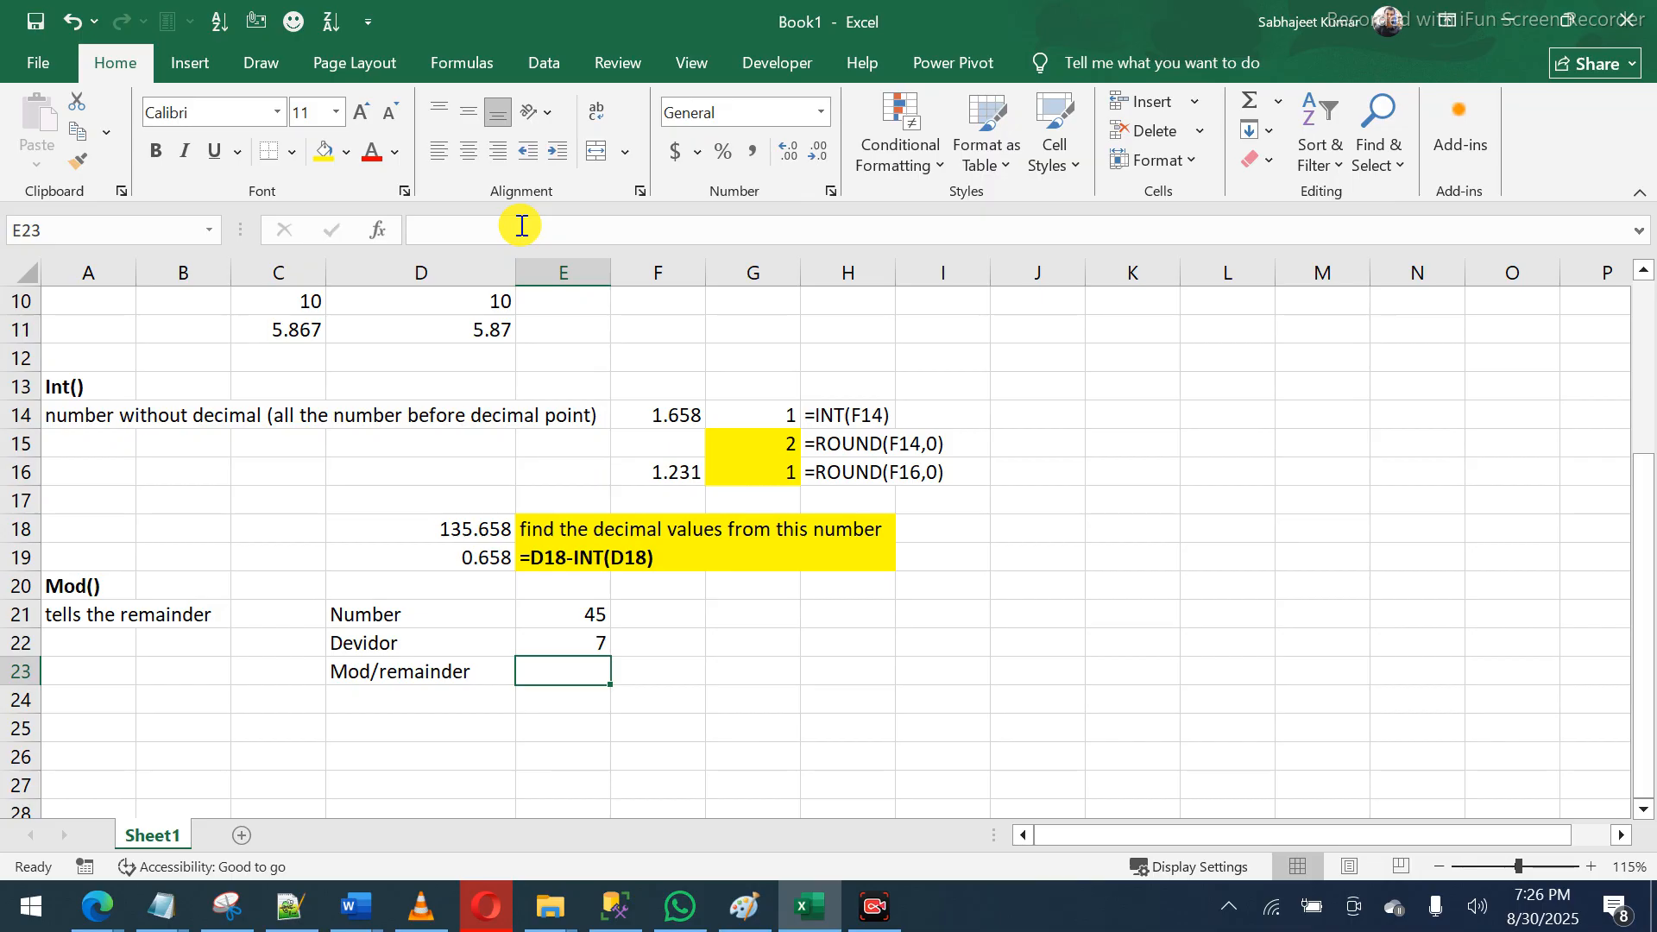
- Enter =MOD(E21,E22) in E23 and make the resulting remainder 3 bold
type("=m")
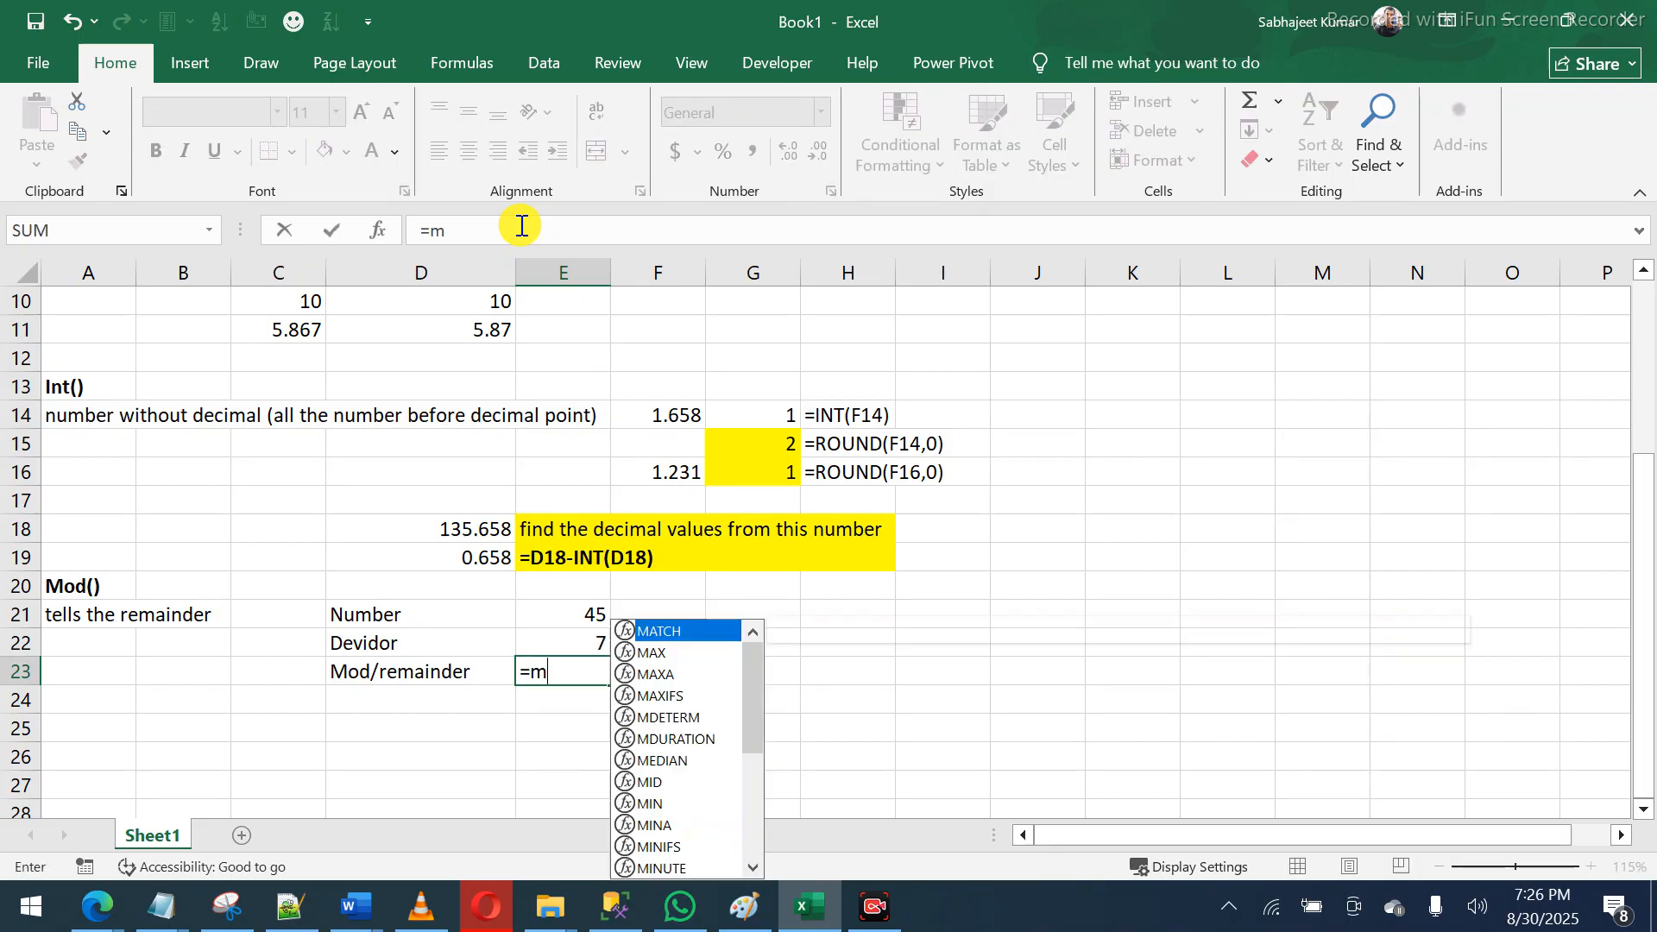
type("od")
key("Tab")
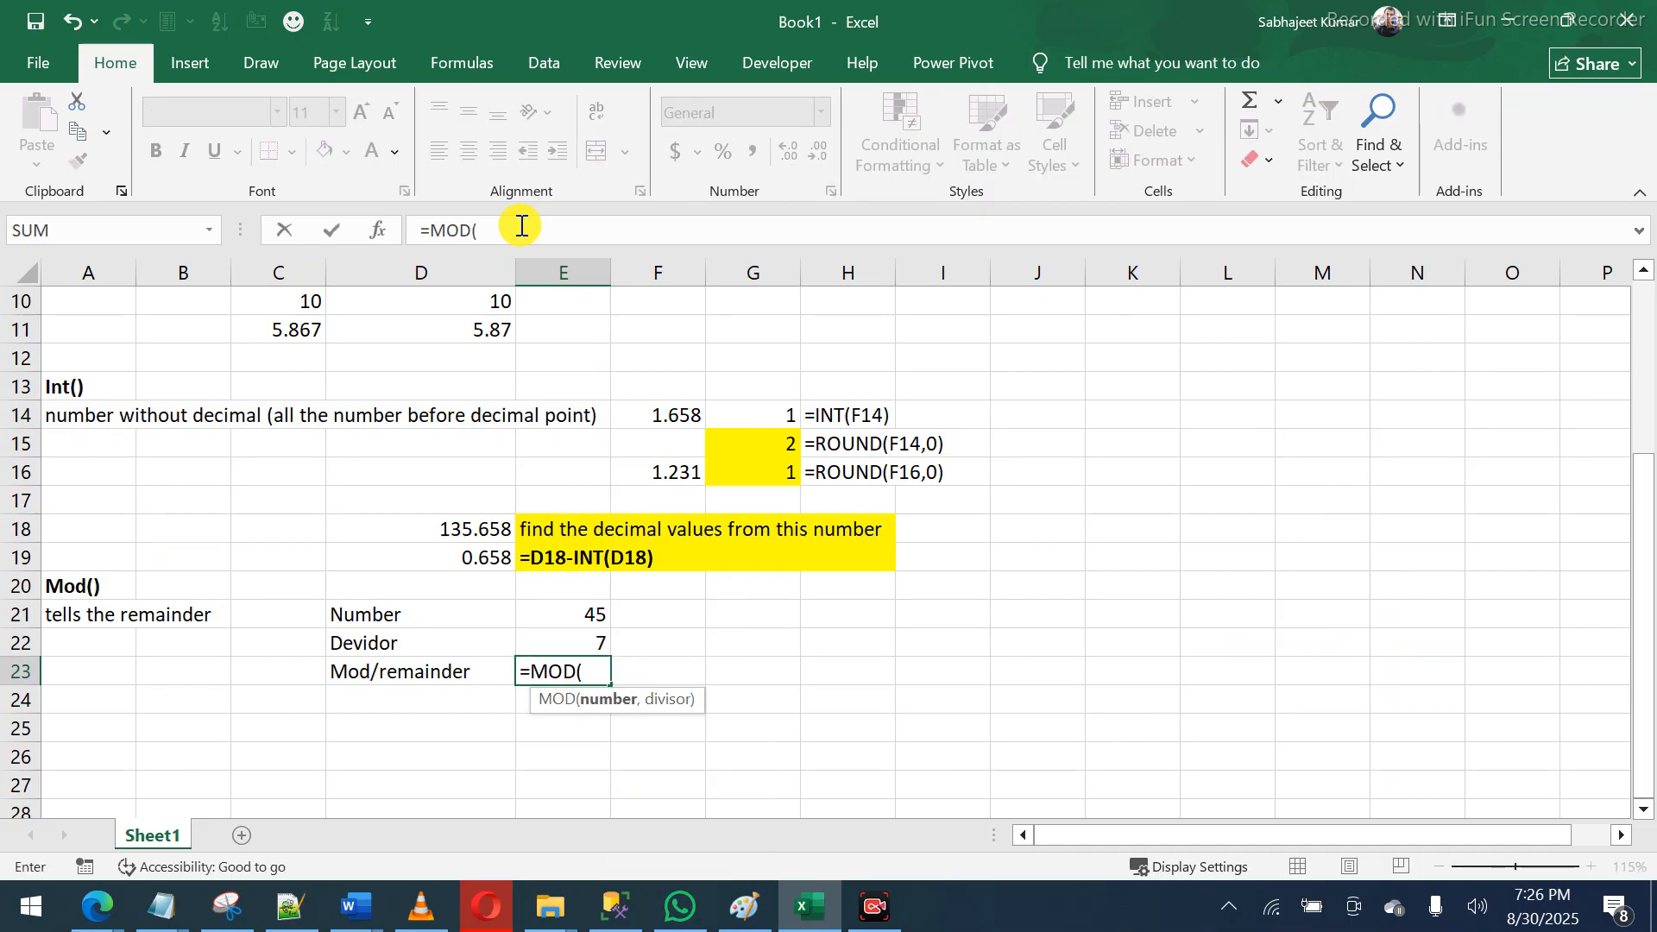
left_click(591, 610)
type(",")
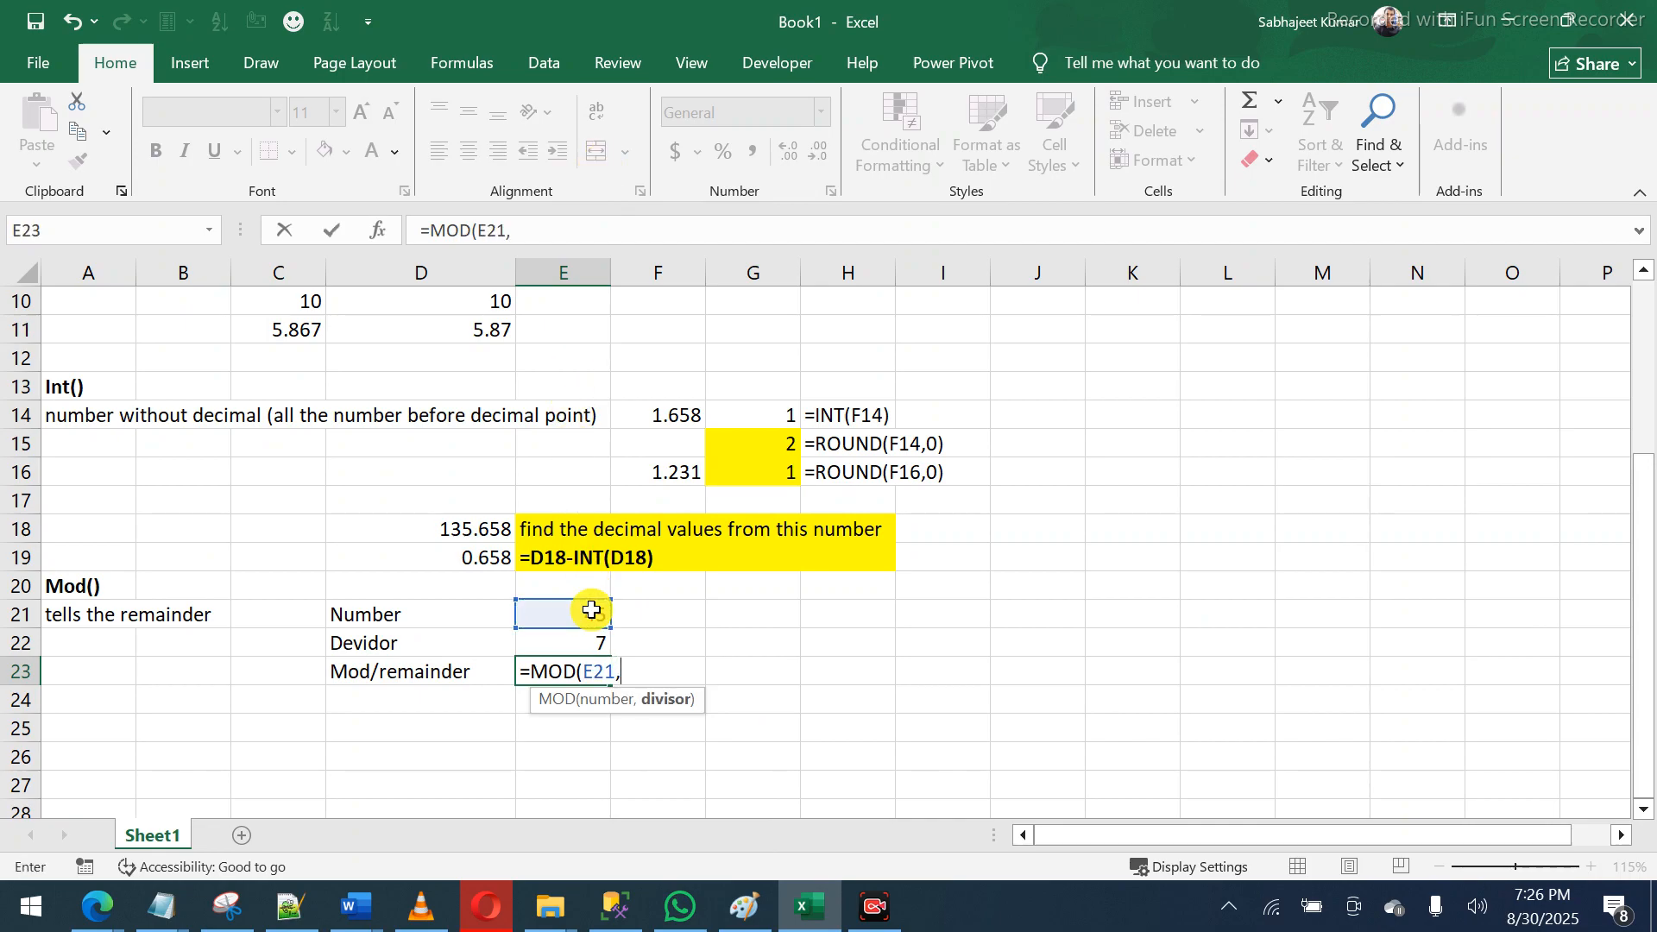
left_click(590, 641)
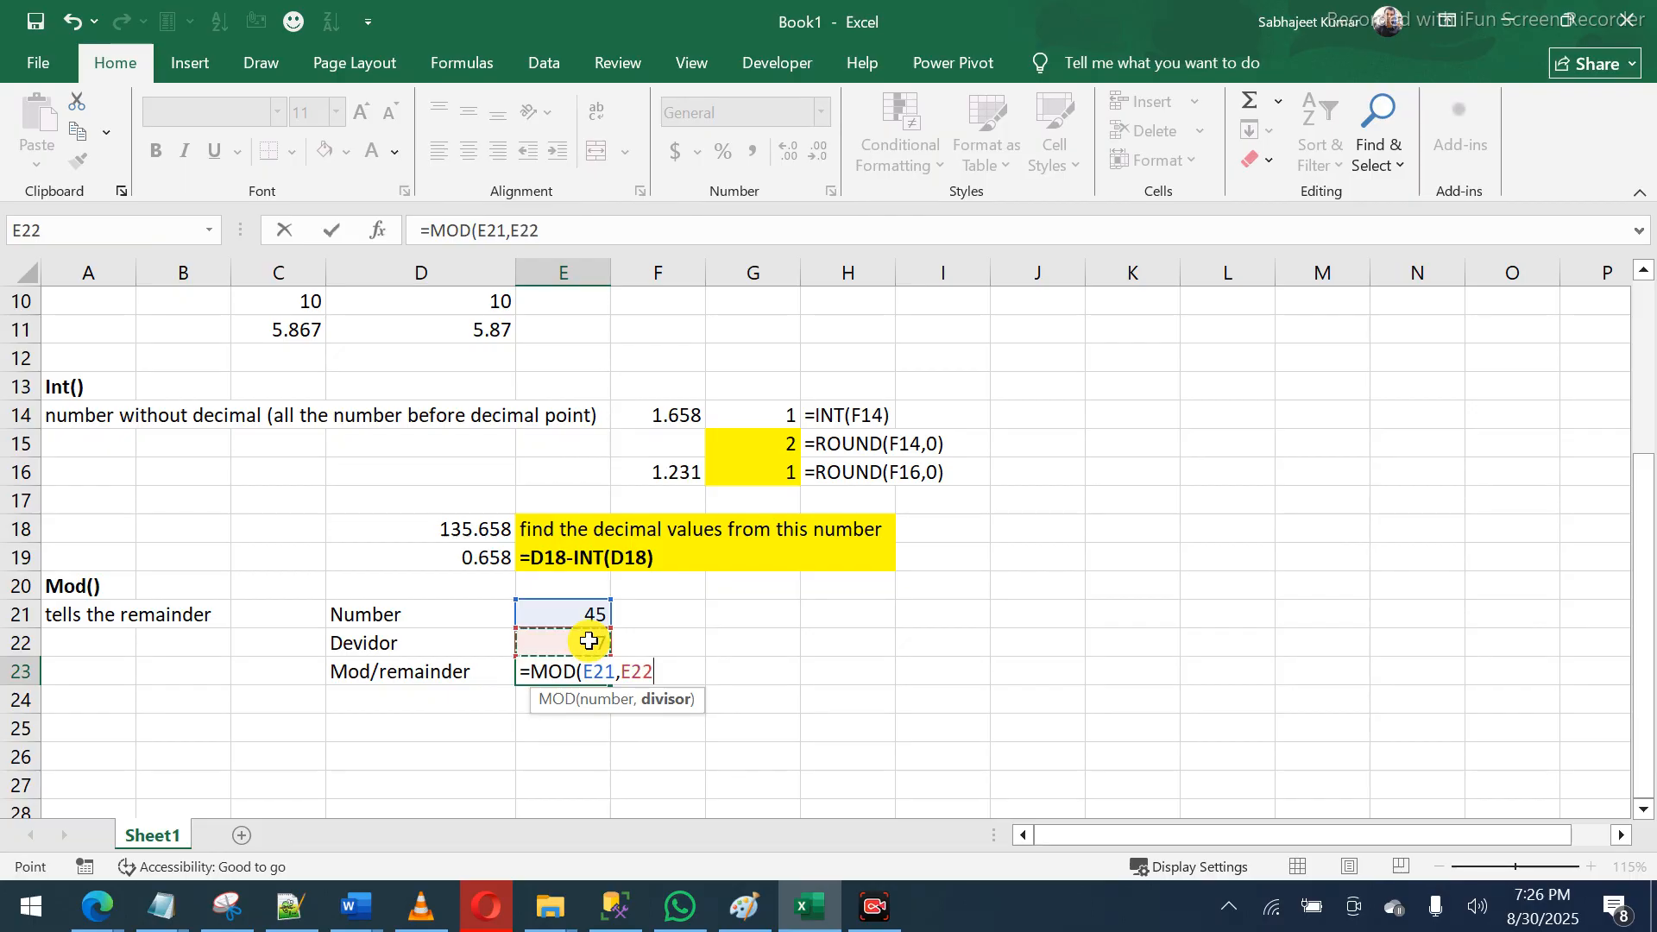
key("Return")
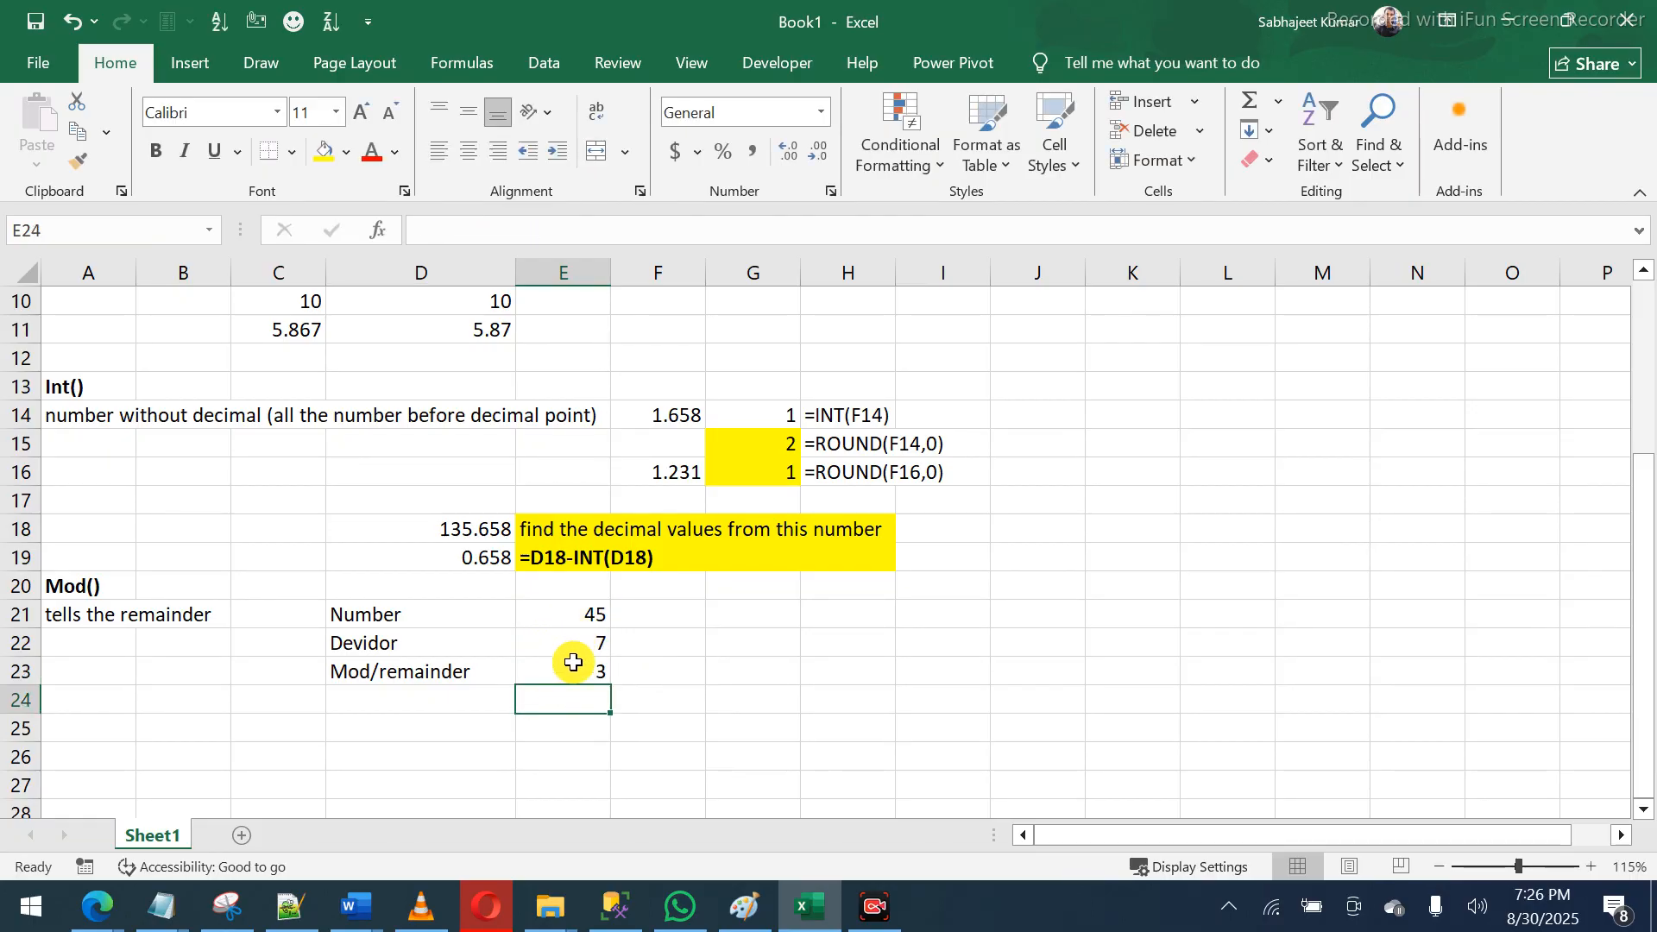
left_click(574, 676)
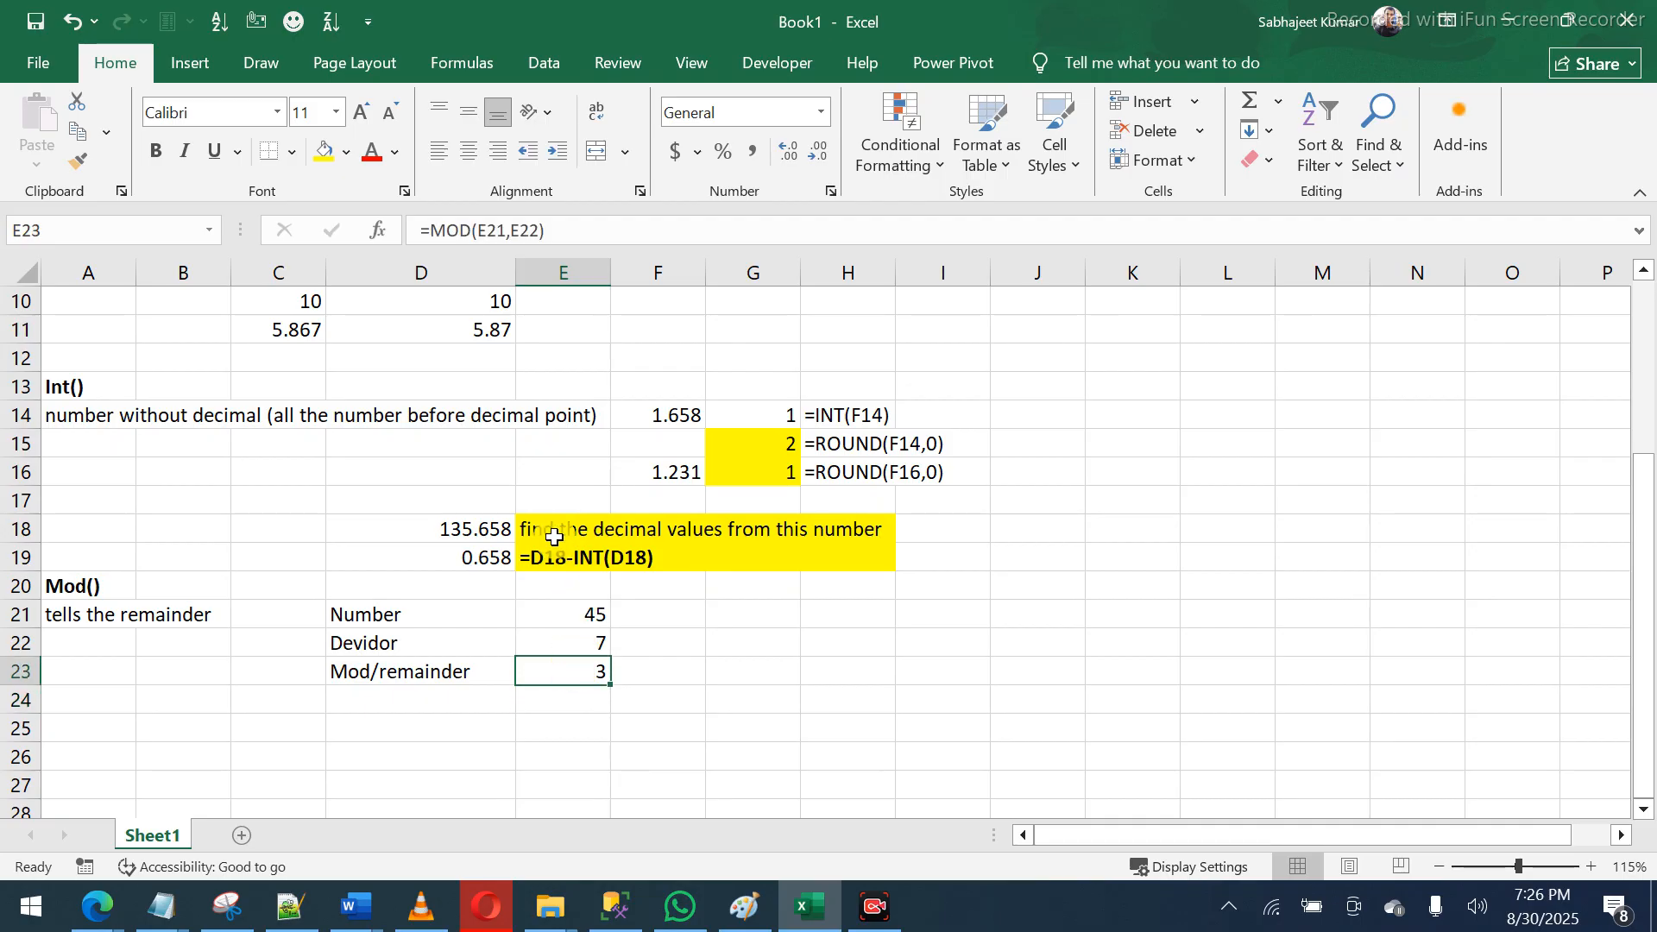
key("ctrl+b")
key("Right")
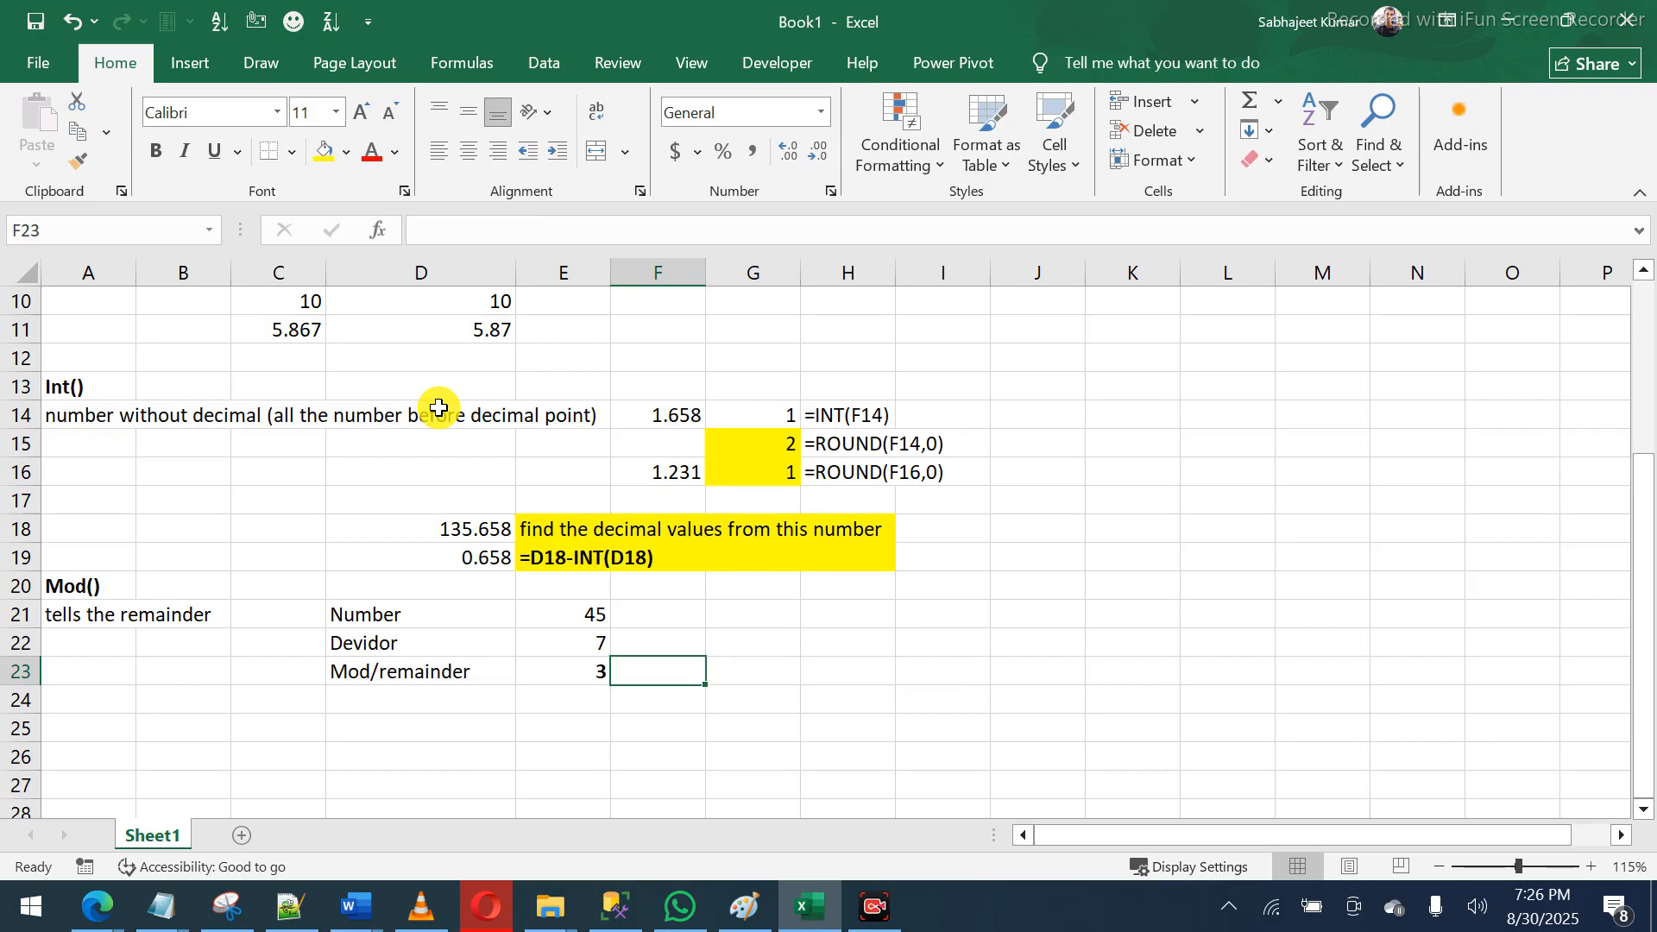
- Enter =FORMULATEXT(E23) in F23 so it displays =MOD(E21,E22)
type("=for")
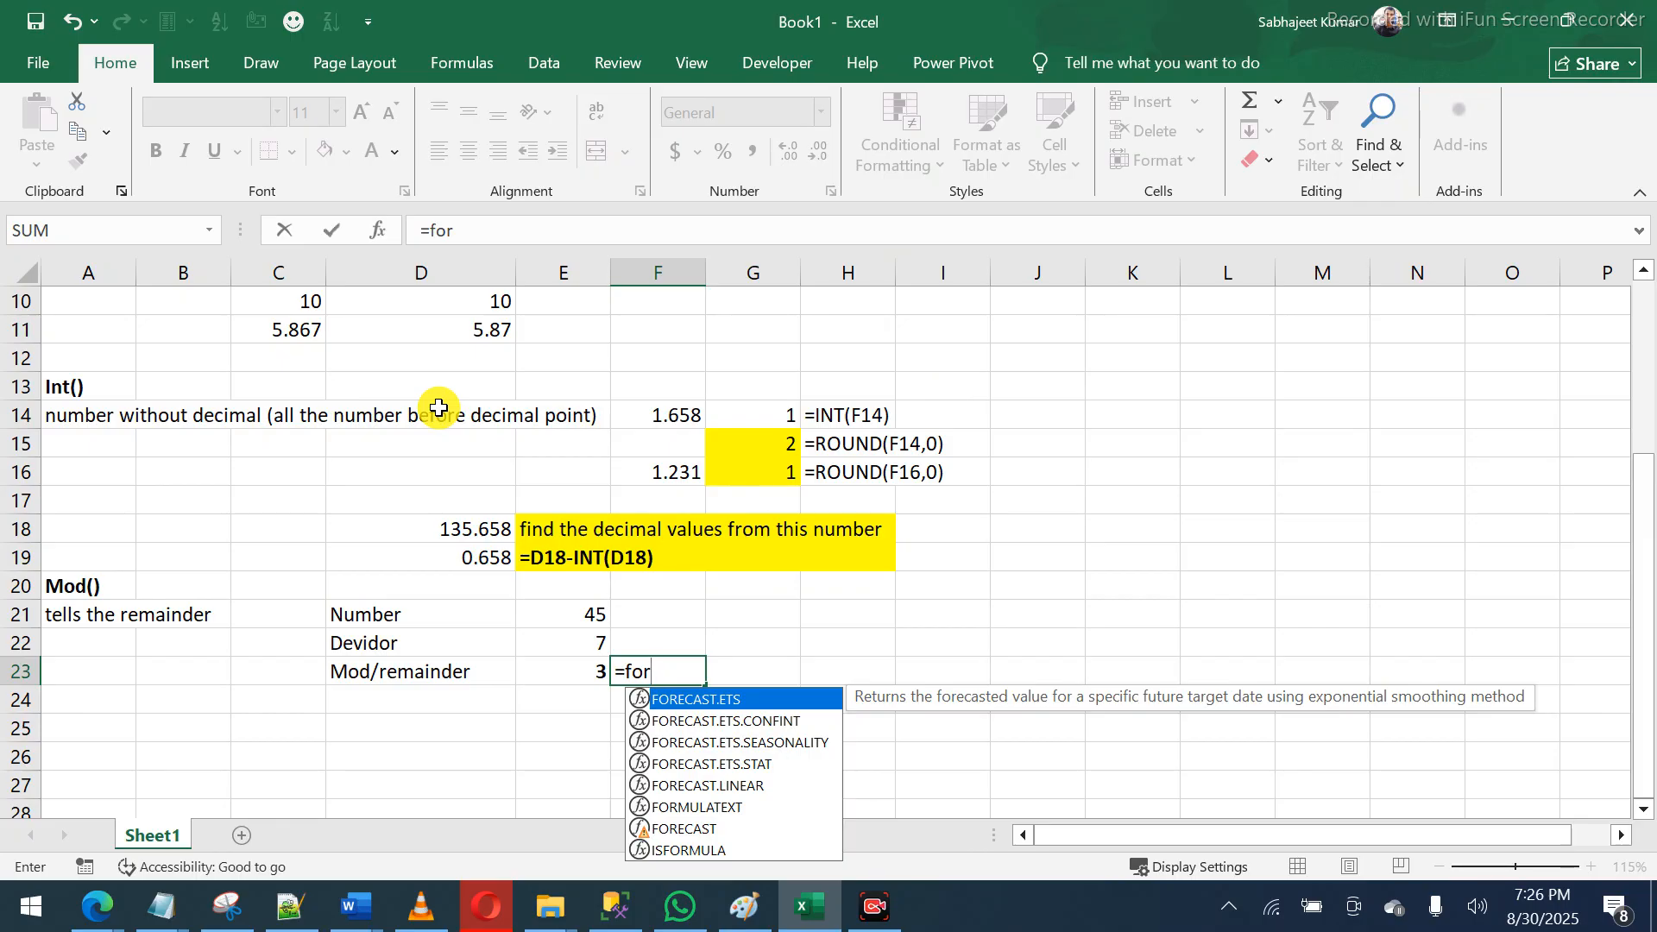
type("m")
key("Tab")
type("E23")
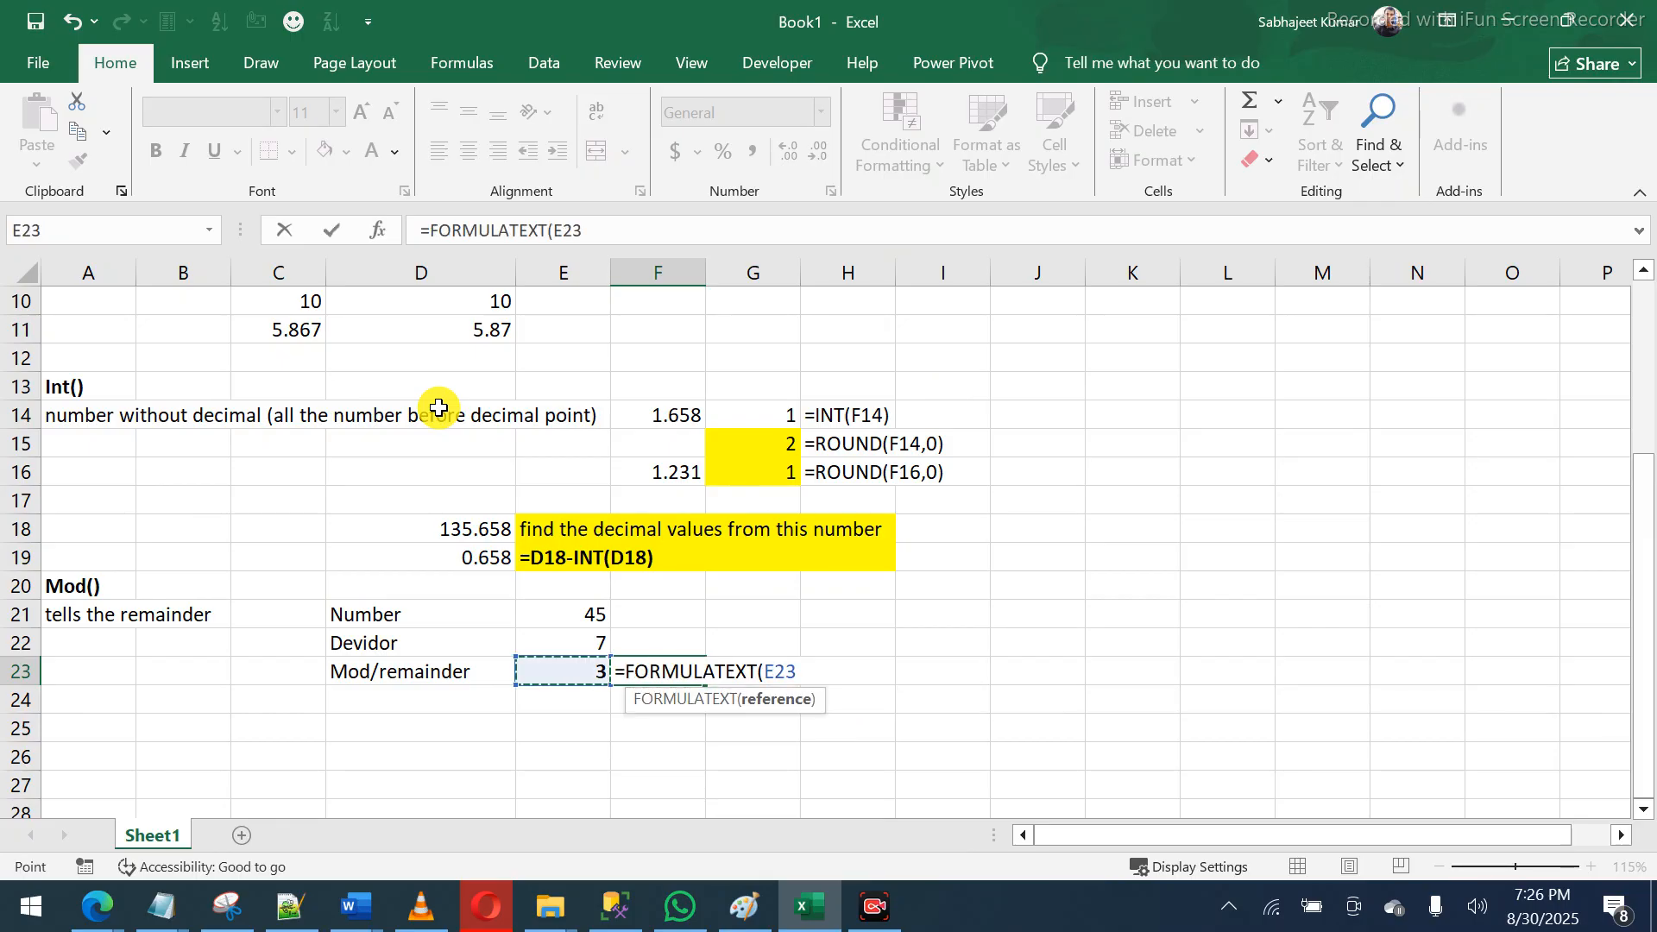
key("Return")
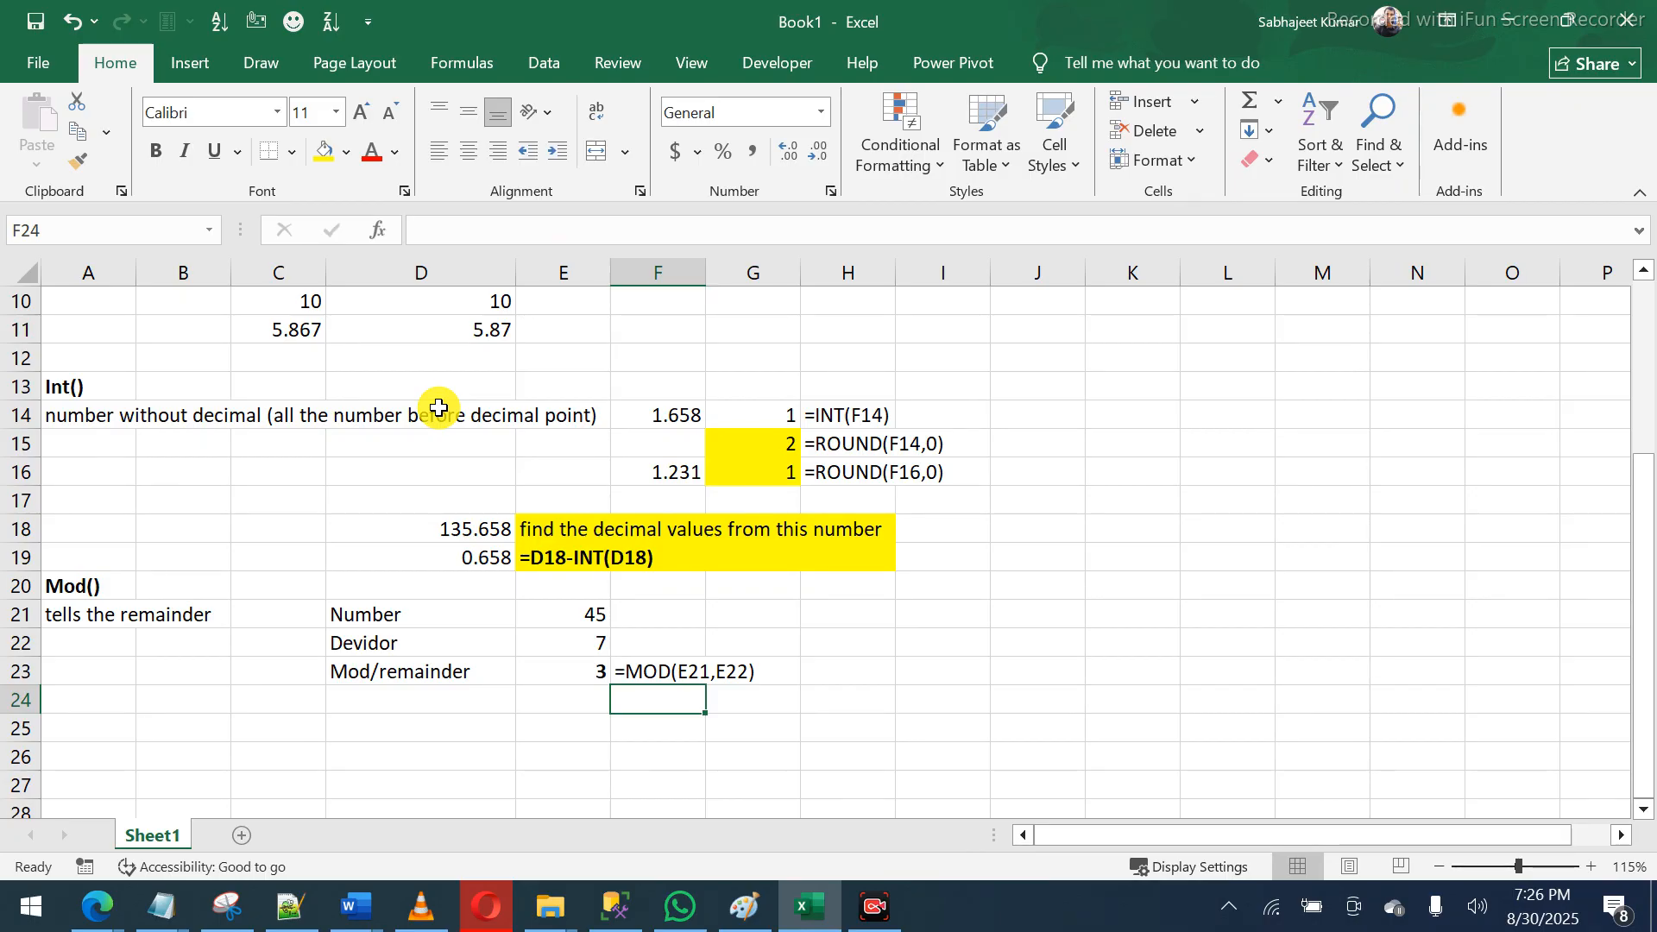
left_click(561, 691)
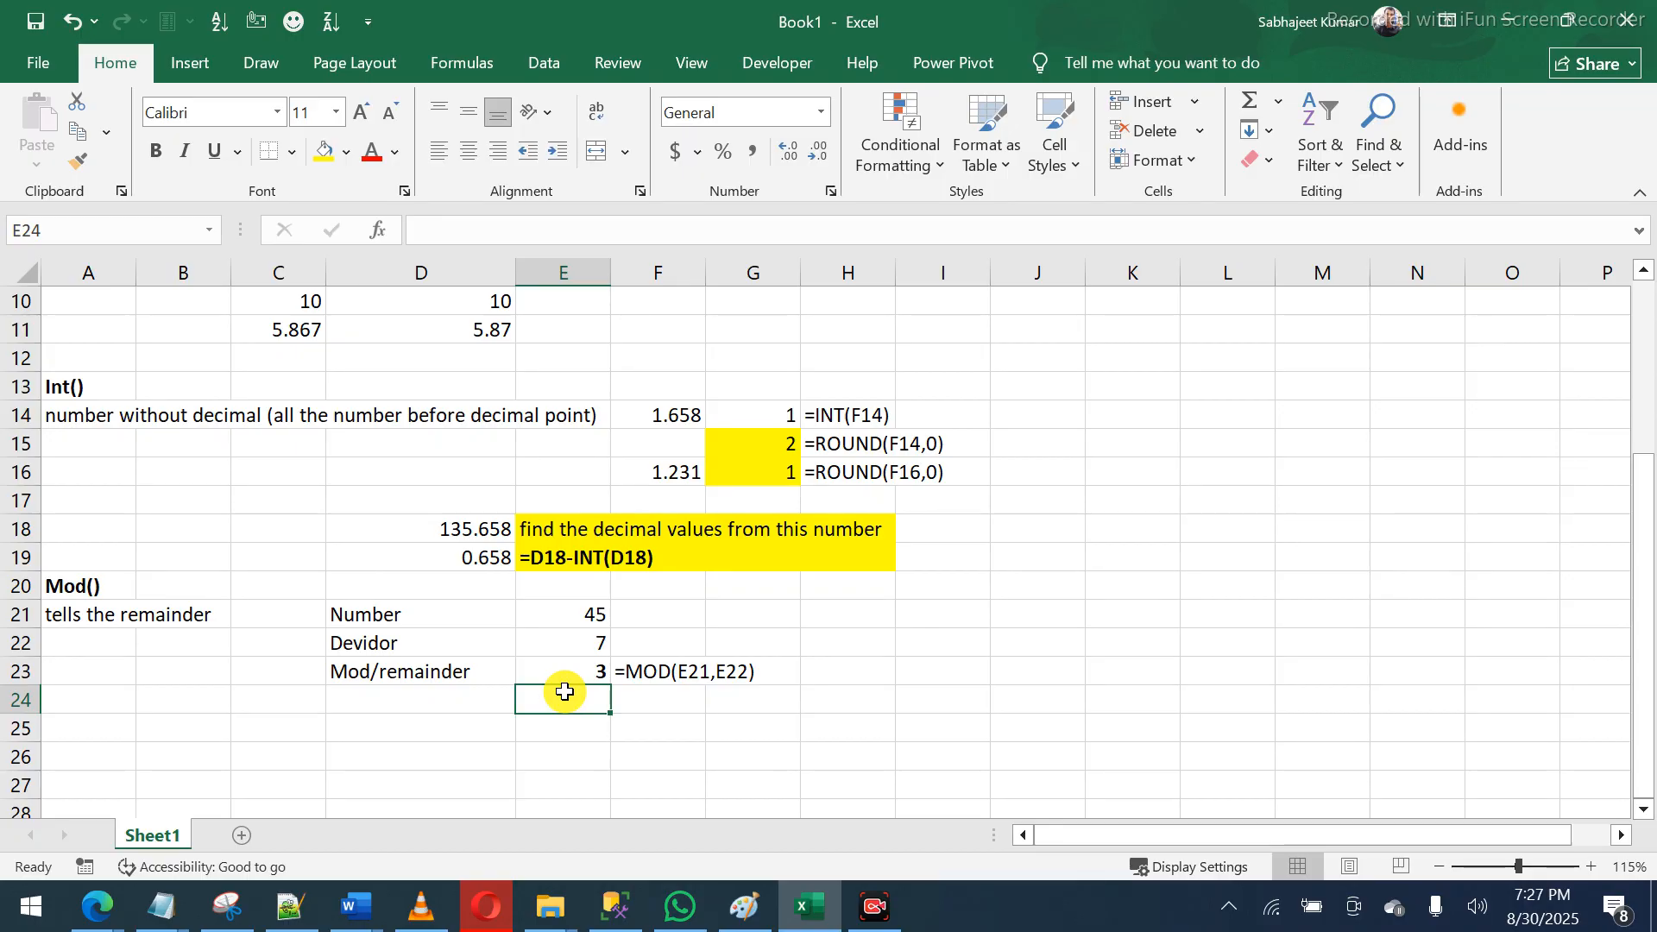
- Label F24 'bar' and enter =E21/E22 in E24
key("Right")
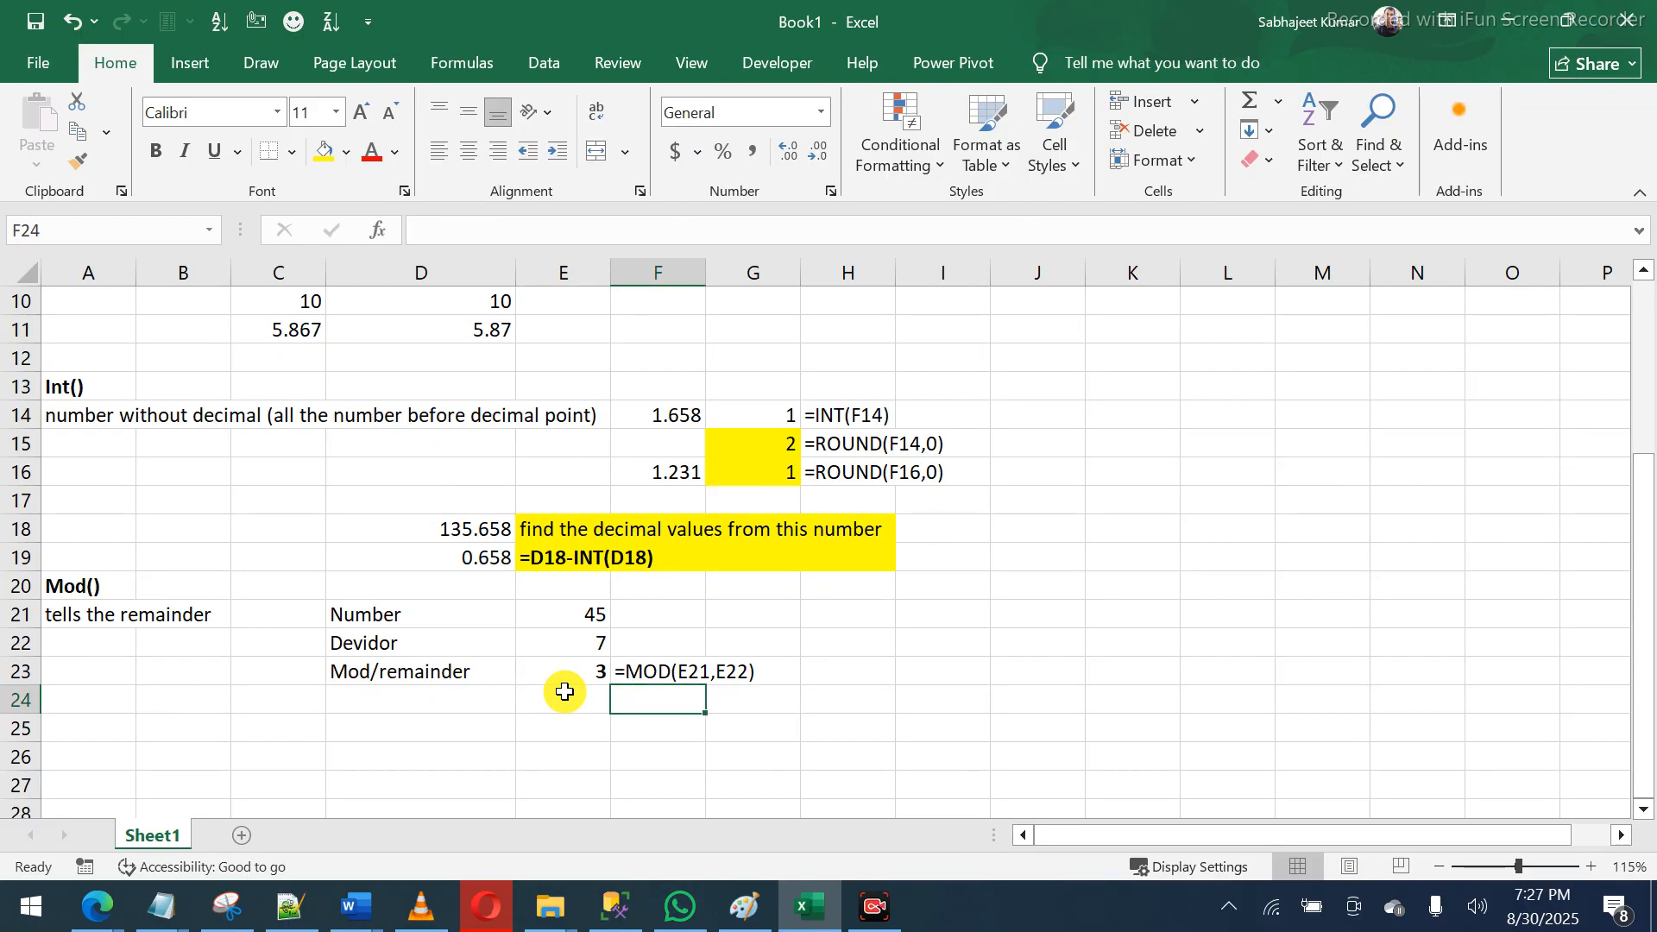
type("bar")
key("Return")
key("Up")
key("Left")
type("=")
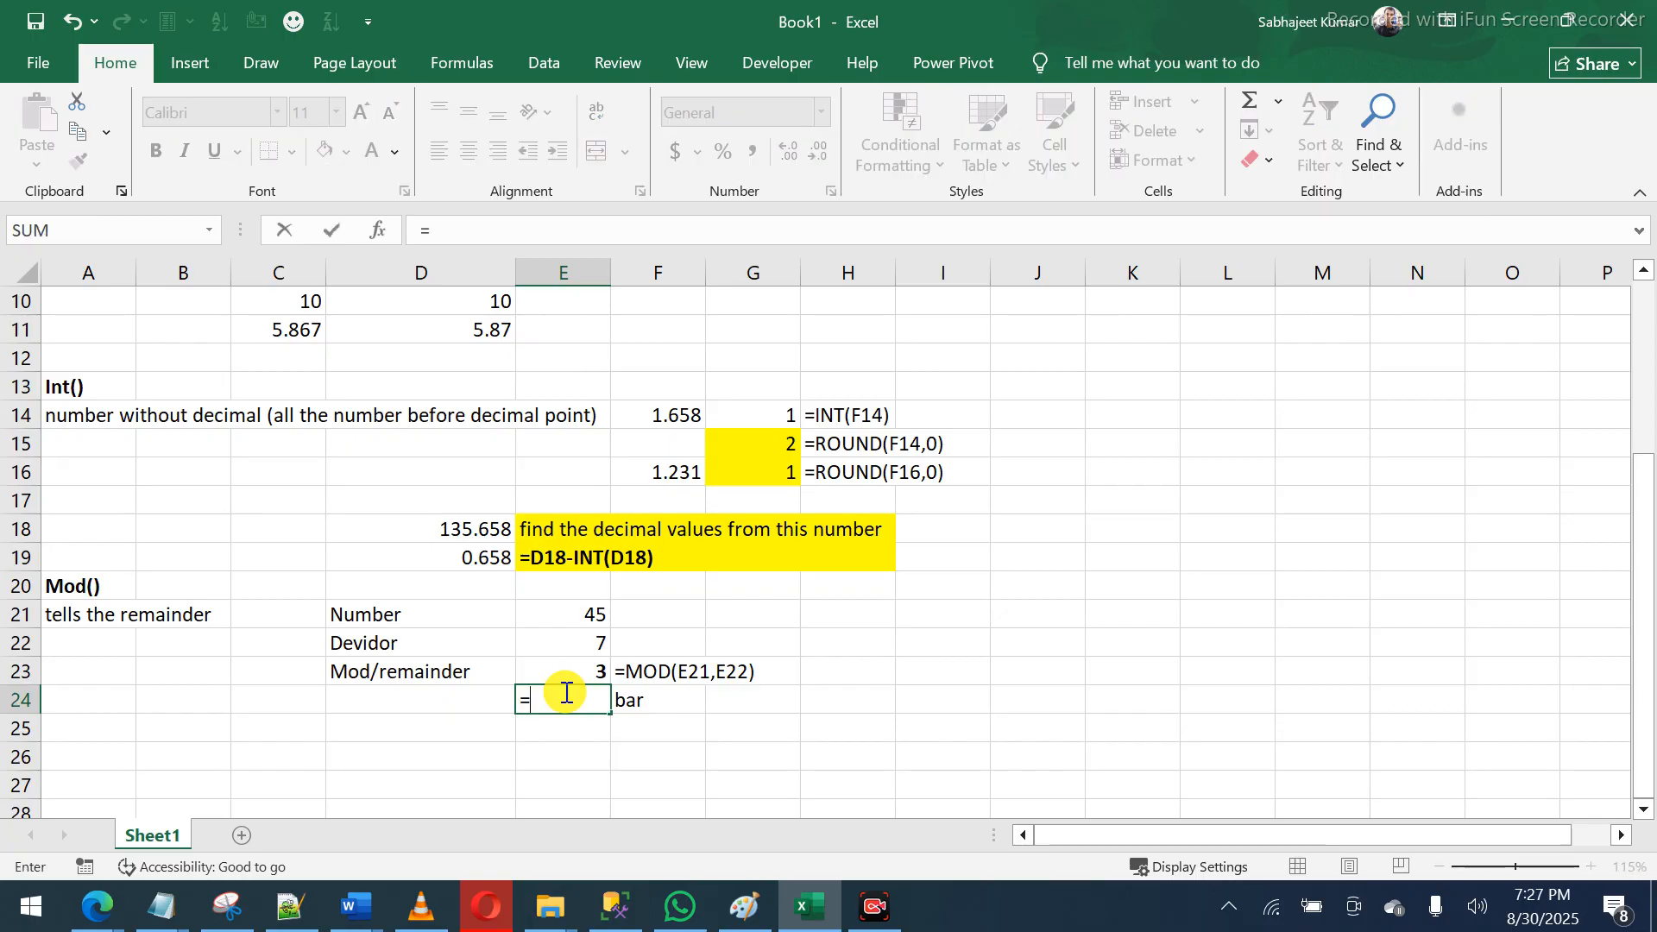
key("Up")
key("Up")
key("Up")
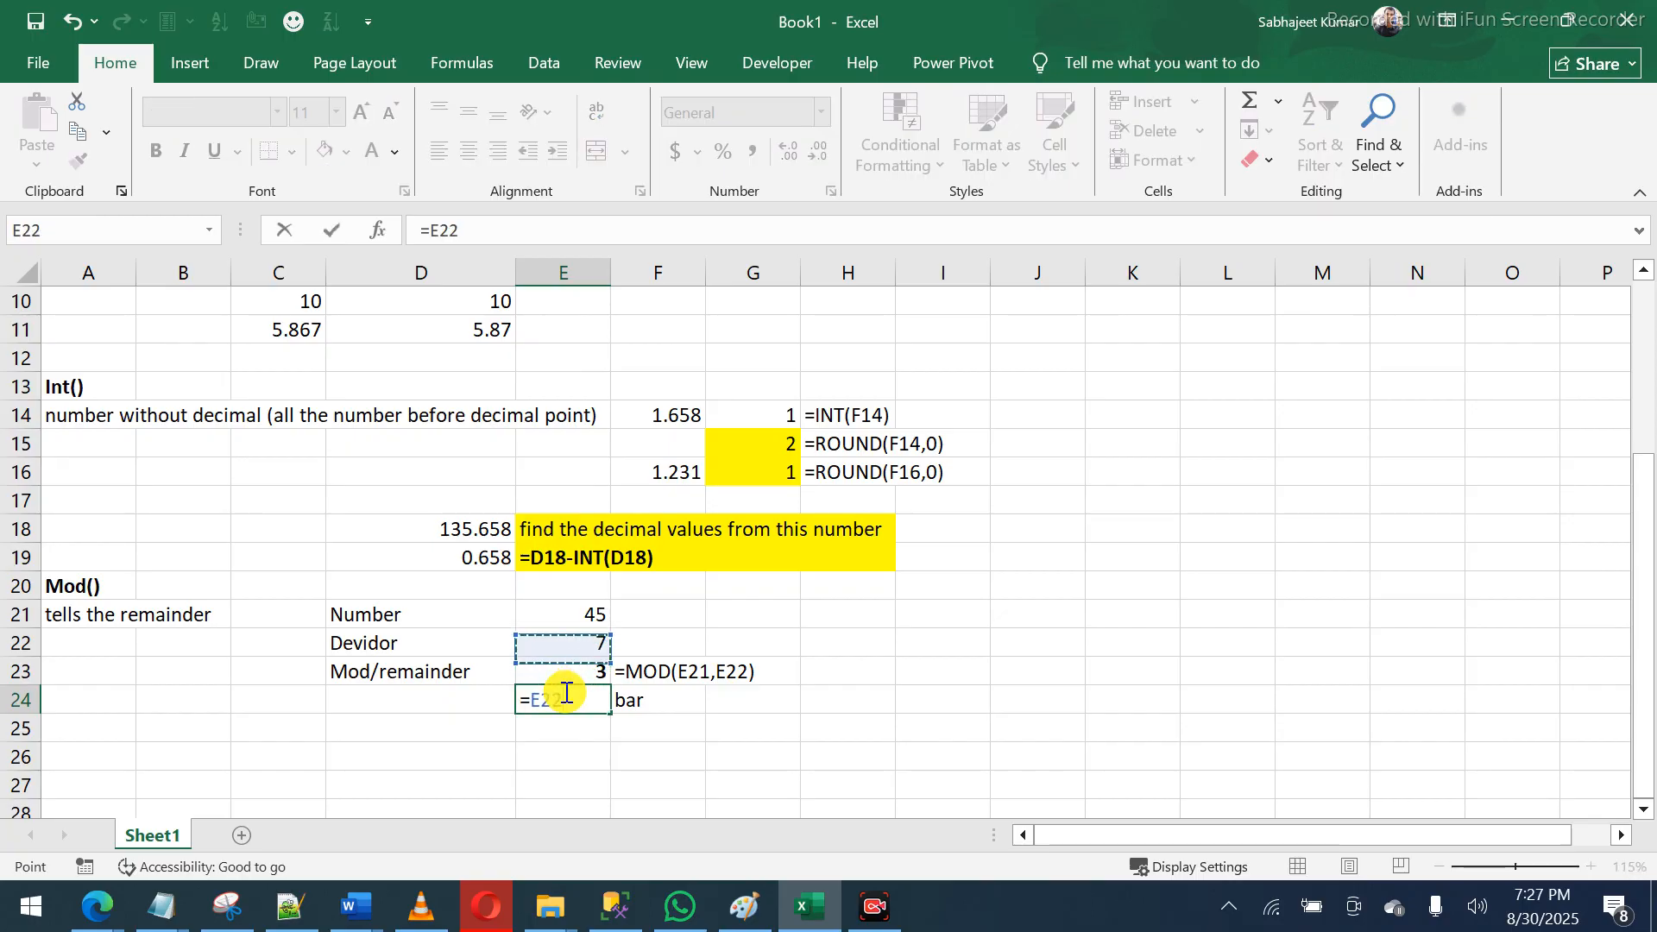
type("/")
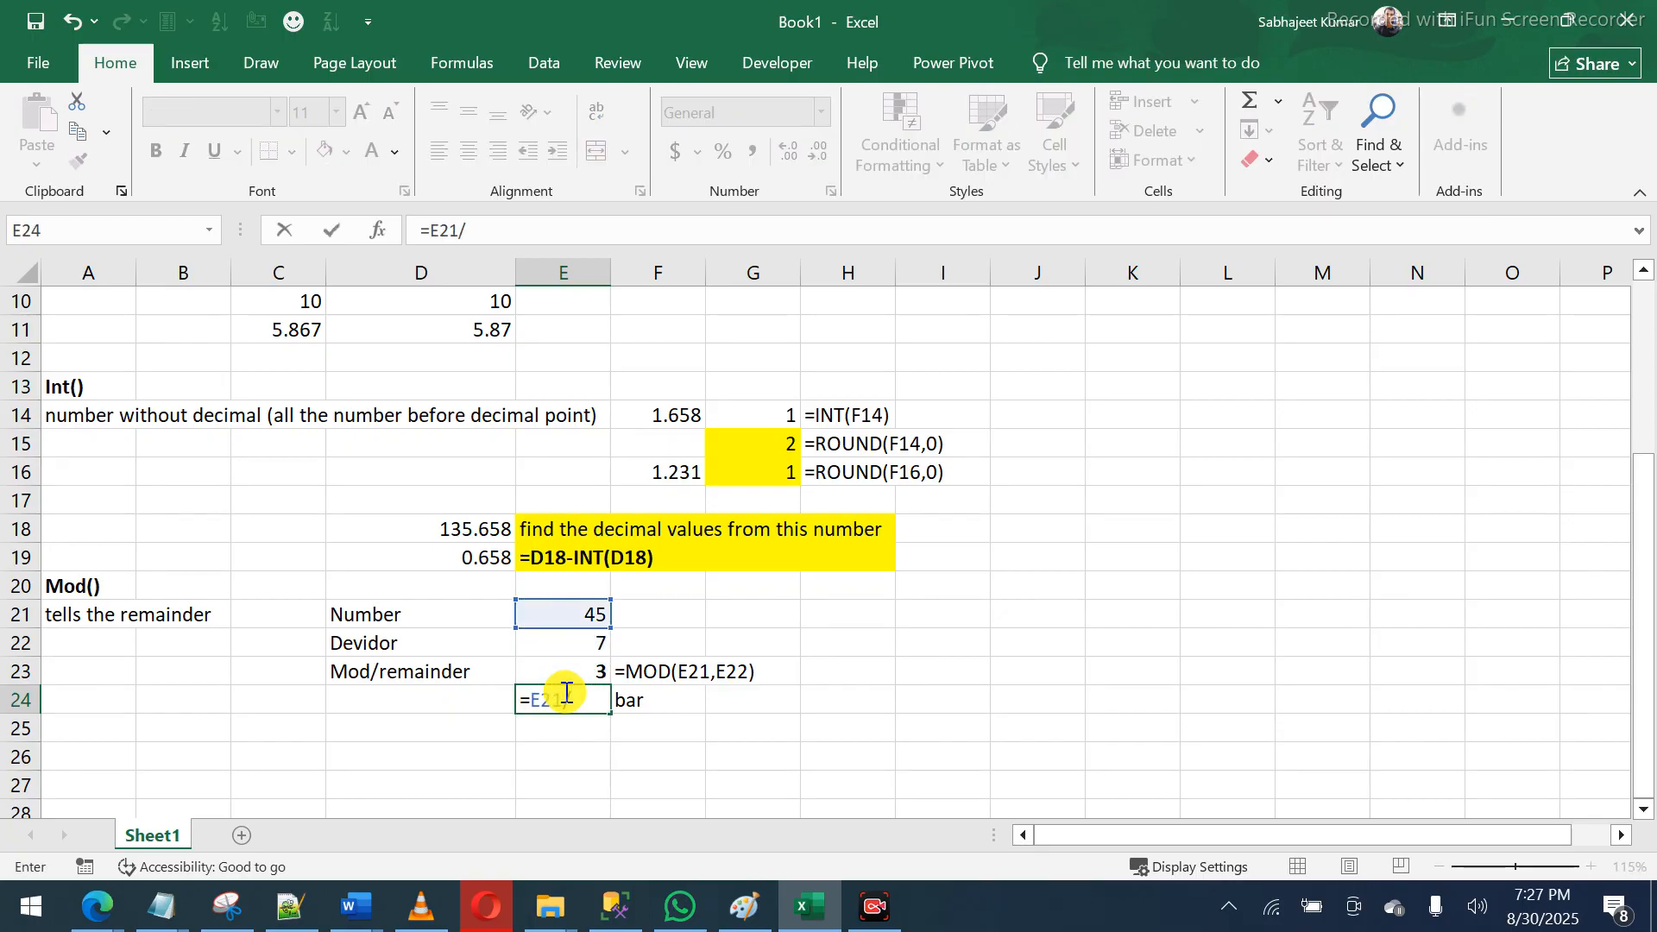
key("Up")
key("Up")
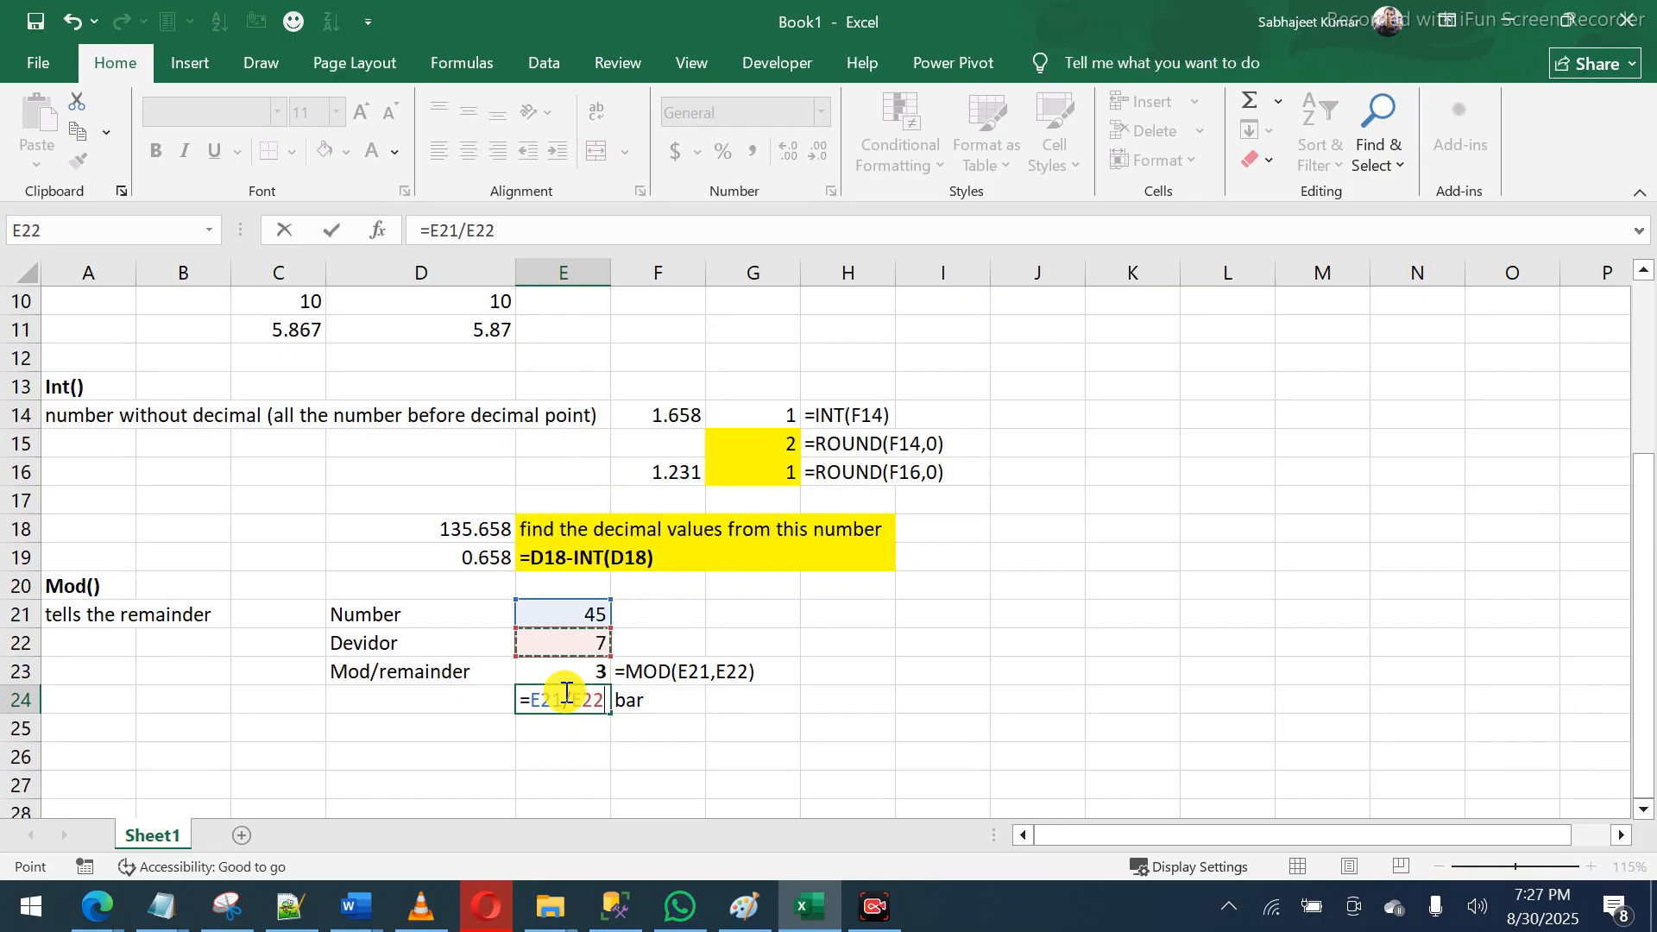
key("Return")
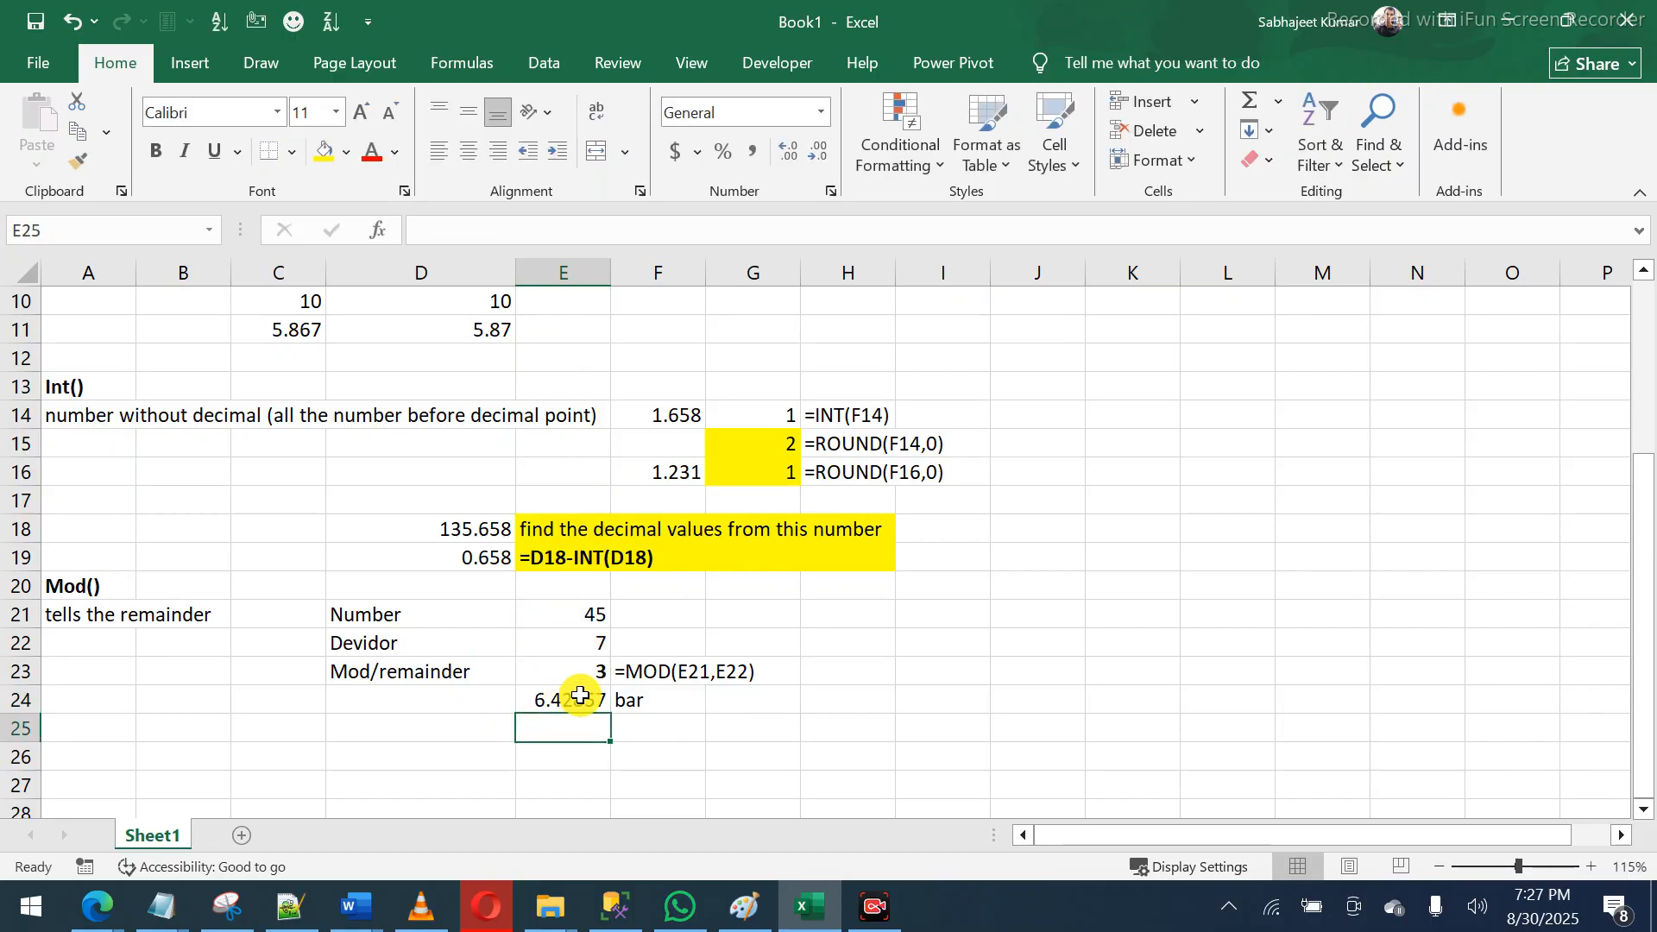
- Change E24 to =INT(E21/E22) for a bold quotient of 6, then select E23:E24
left_click(580, 697)
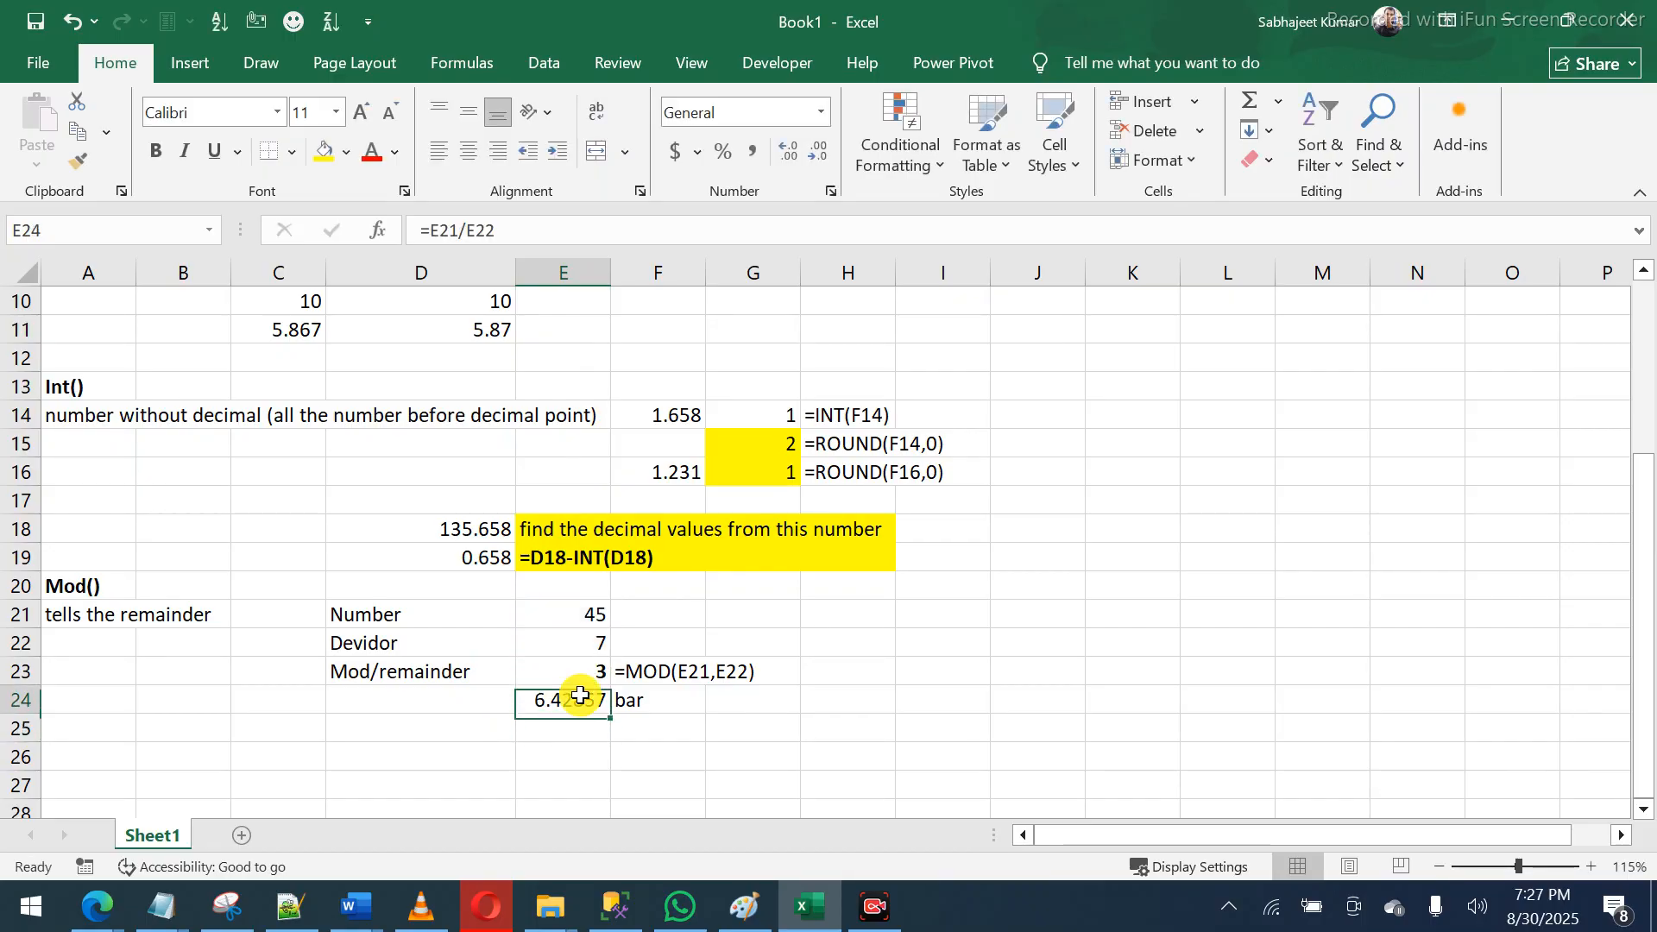
left_click(428, 230)
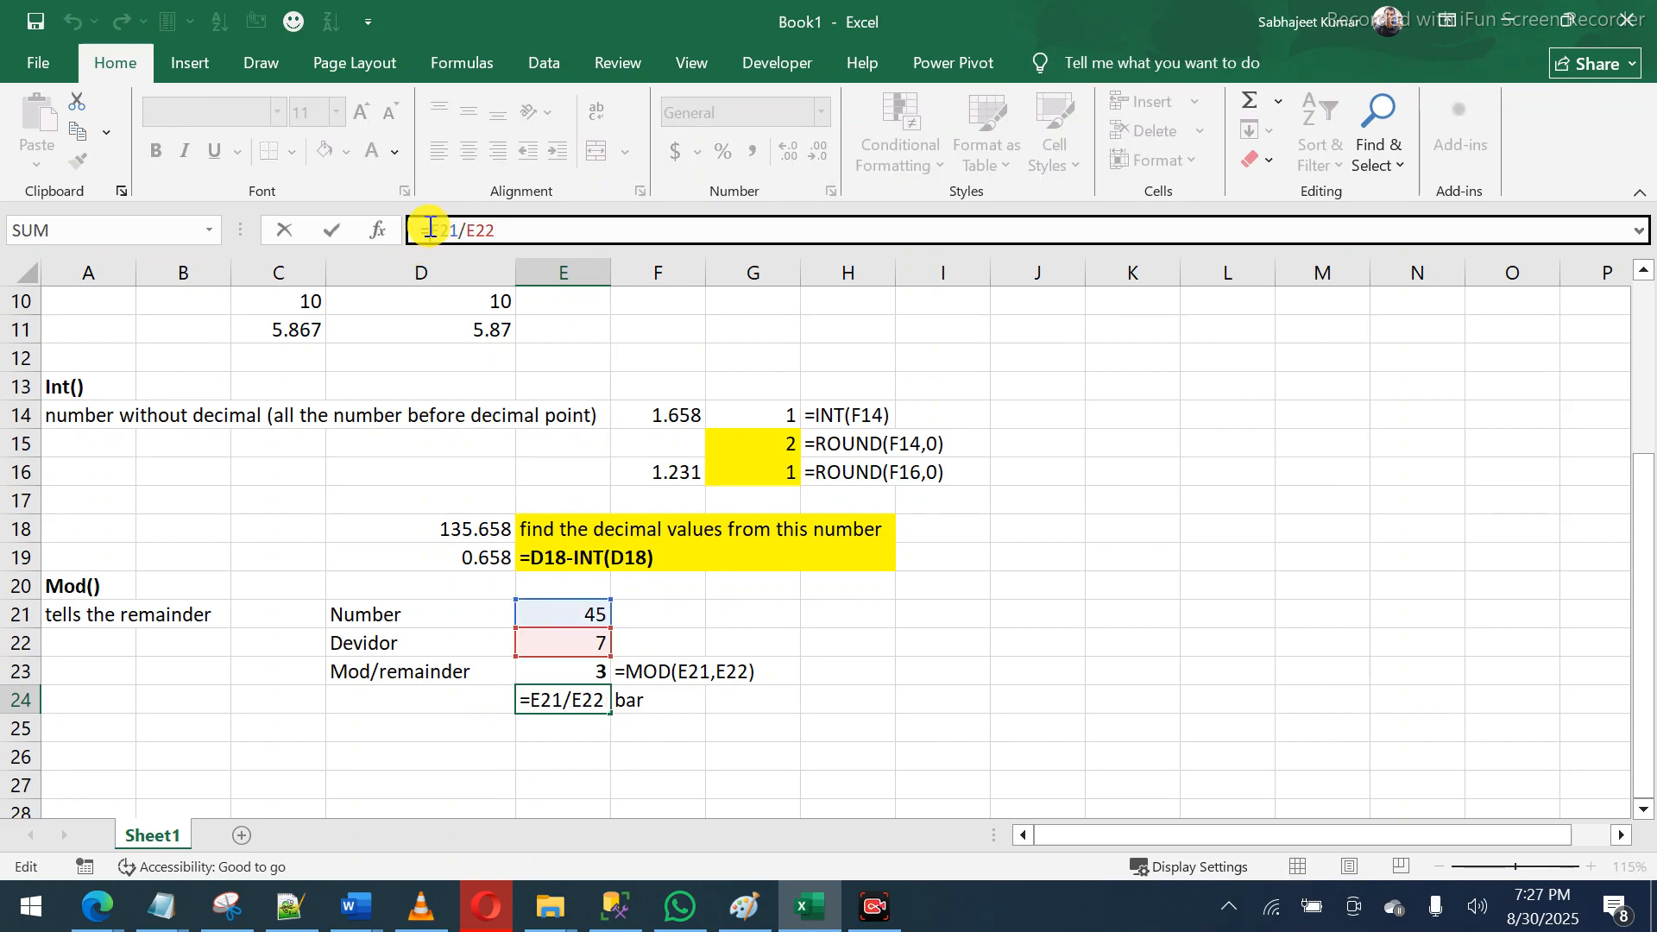
type("int")
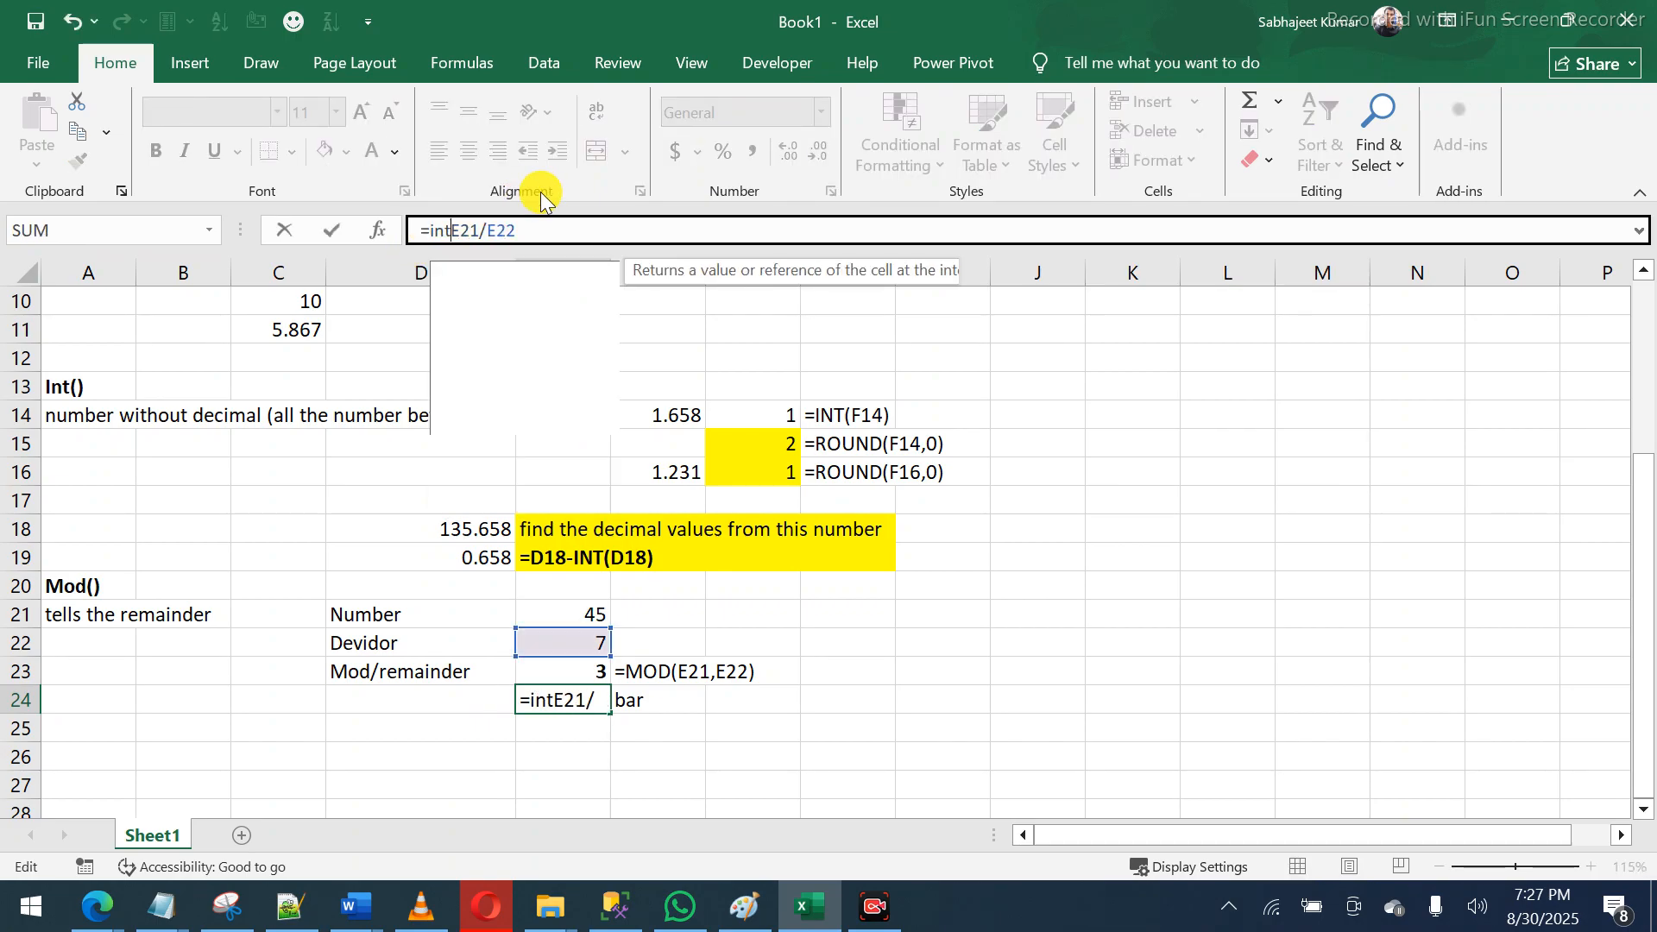
key("Tab")
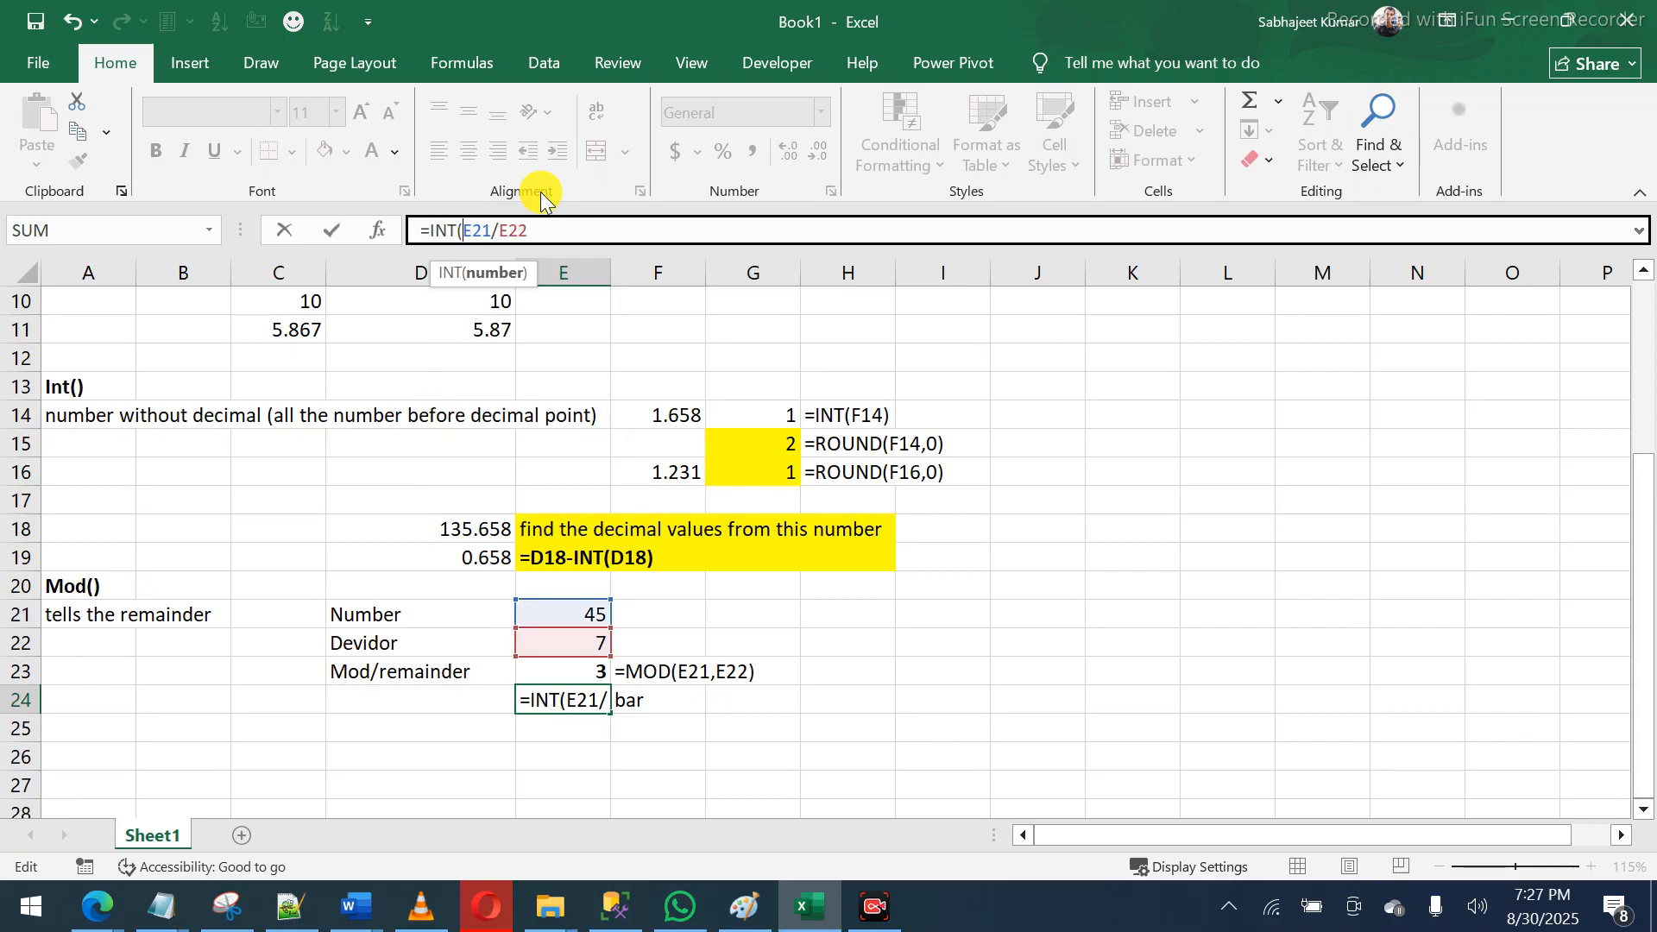
key("Return")
key("Up")
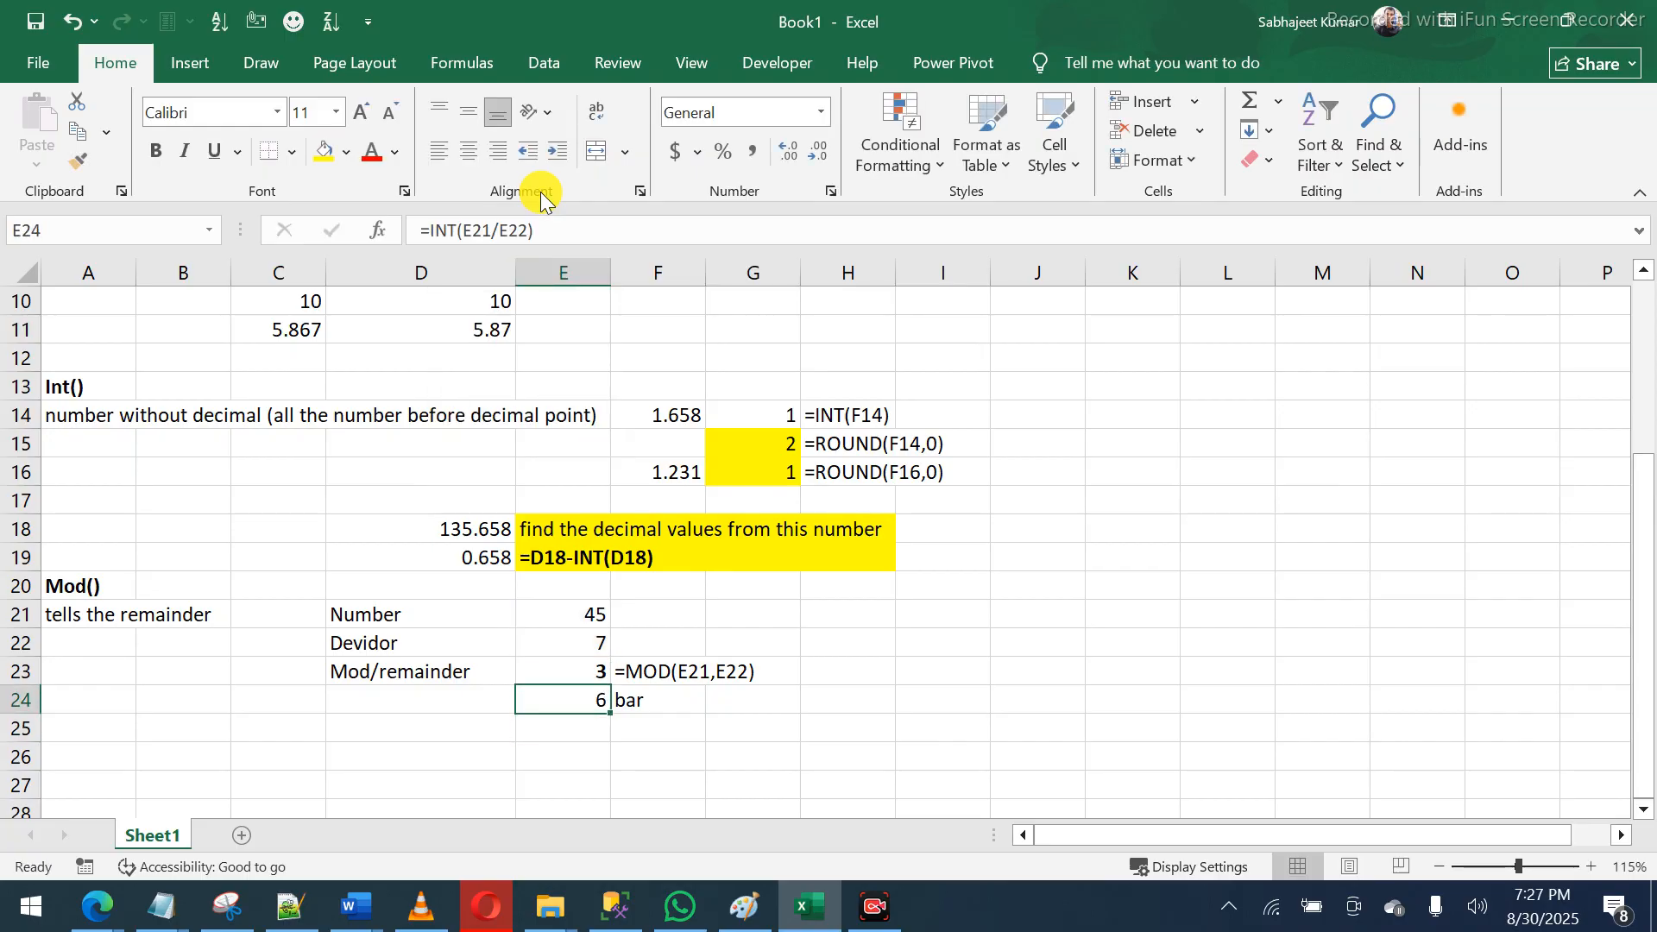
key("ctrl+b")
left_click(575, 661)
left_click_drag(557, 671, 567, 698)
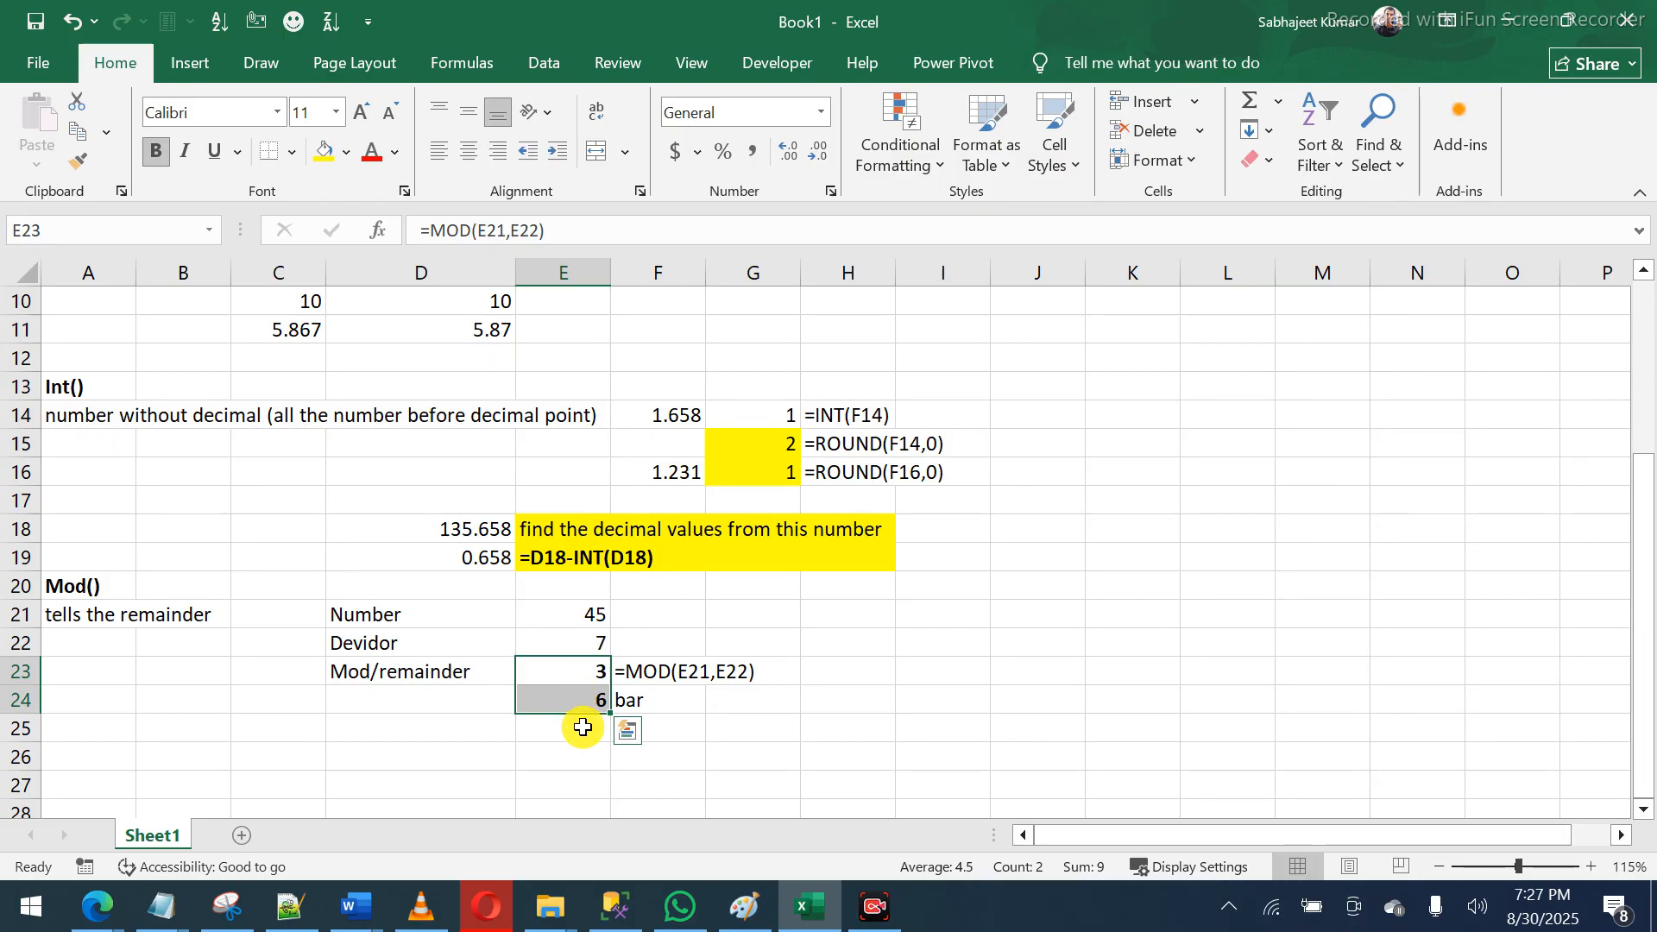
- Enlarge the Paint window and start a new drawing, discarding the old 1.658 sketch
left_click(751, 908)
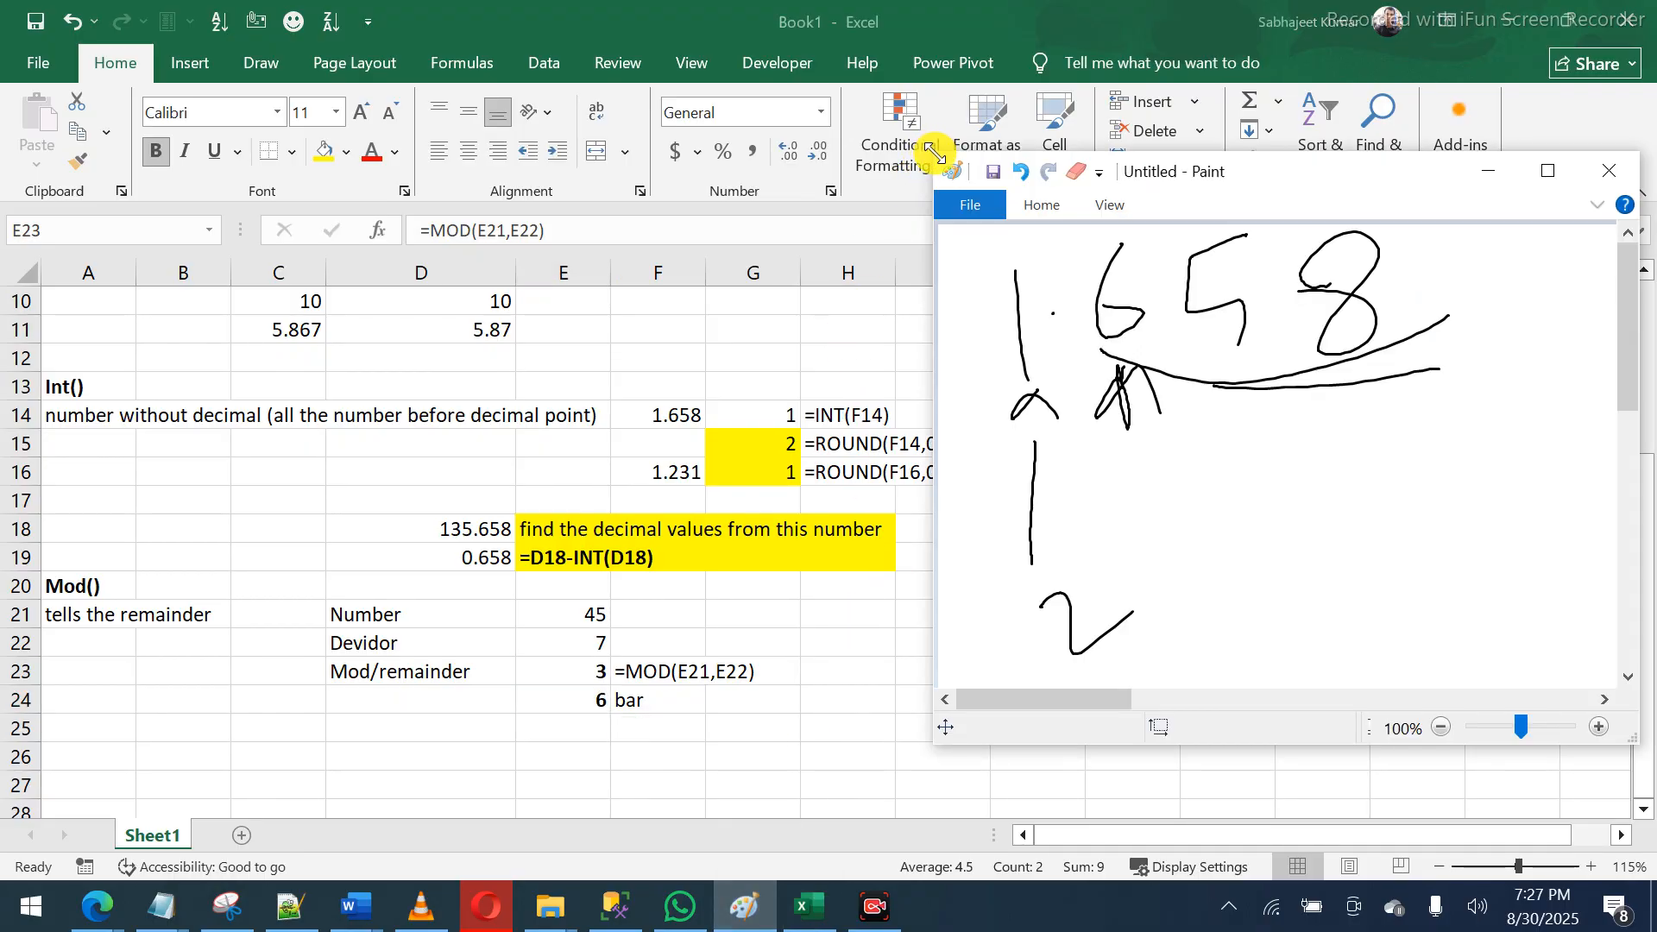
mouse_move(935, 153)
left_mouse_down()
mouse_move(863, 22)
mouse_move(821, 4)
left_mouse_up()
key("ctrl+n")
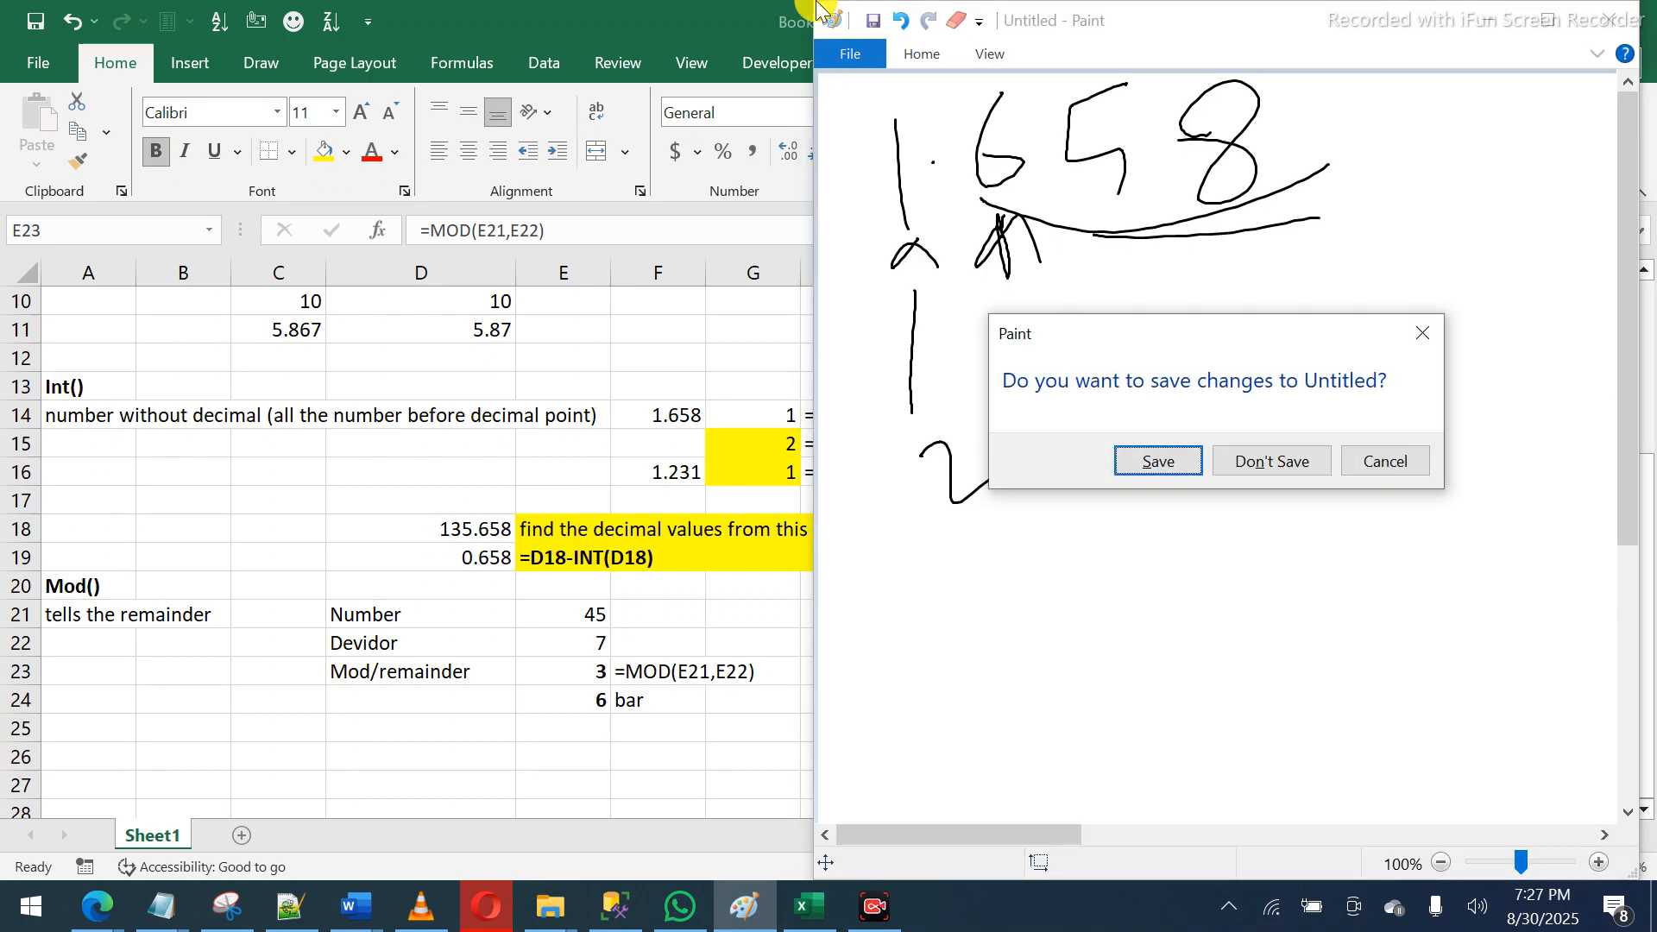
key("n")
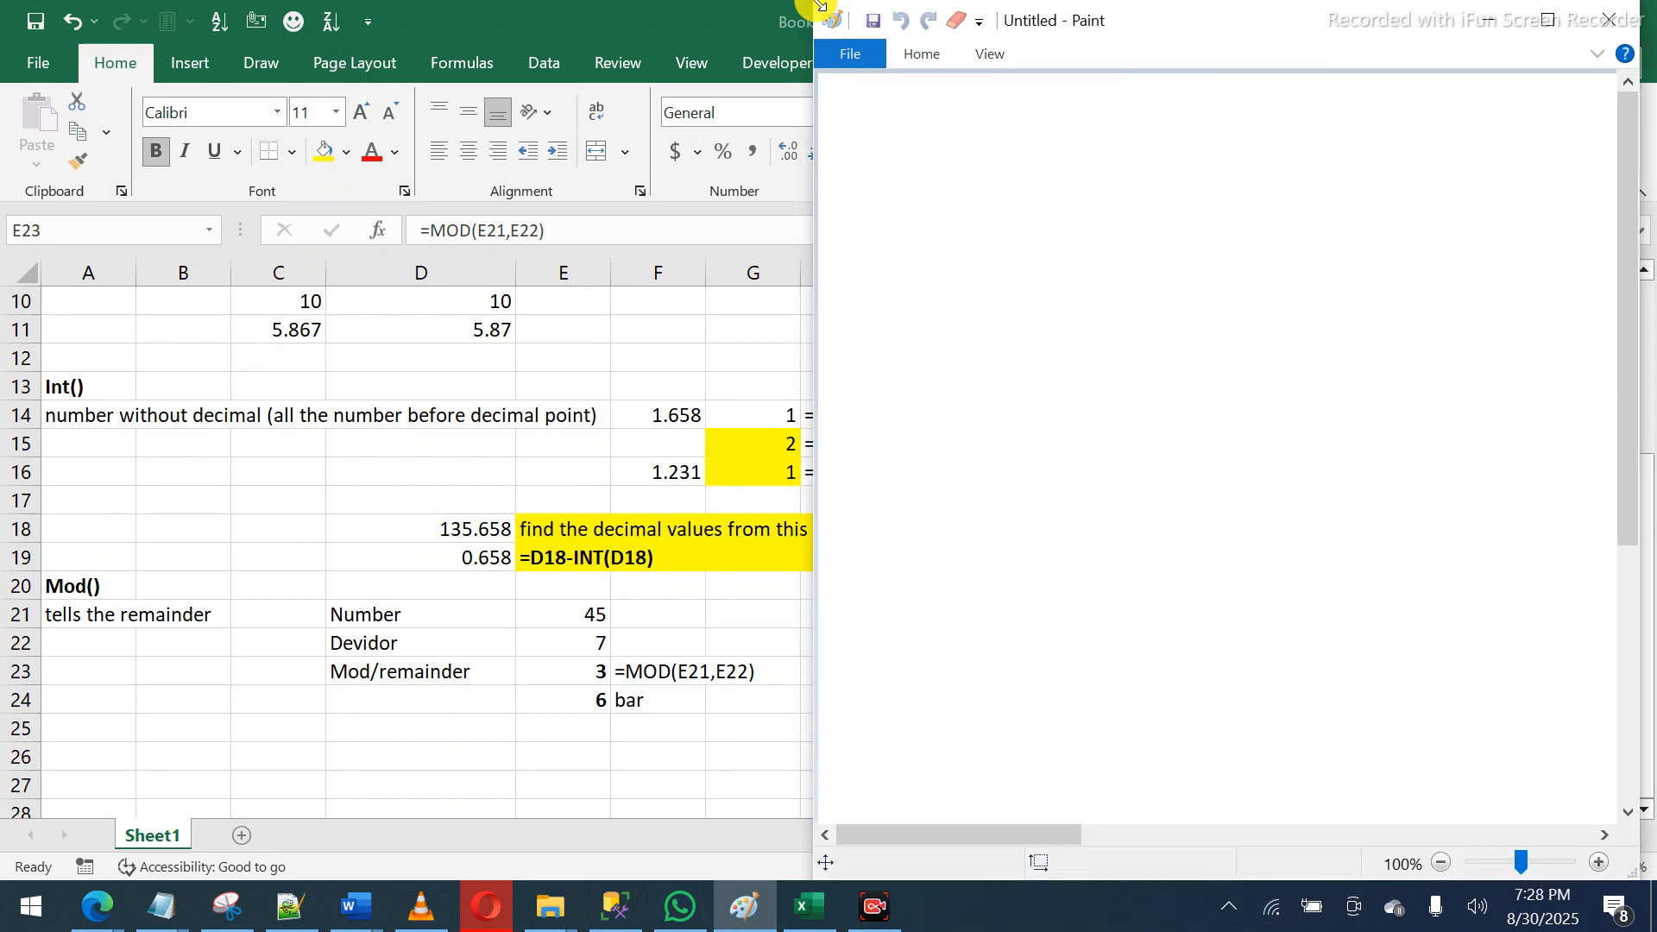
- Sketch the long division 7)45 in Paint and return to Excel
mouse_move(1063, 192)
left_mouse_down()
mouse_move(1065, 276)
mouse_move(1053, 211)
mouse_move(1114, 209)
left_mouse_up()
mouse_move(1191, 149)
left_mouse_down()
mouse_move(1215, 239)
mouse_move(1178, 274)
left_mouse_up()
left_click_drag(995, 146, 1027, 356)
left_click_drag(950, 182, 1251, 87)
left_click_drag(852, 245, 917, 333)
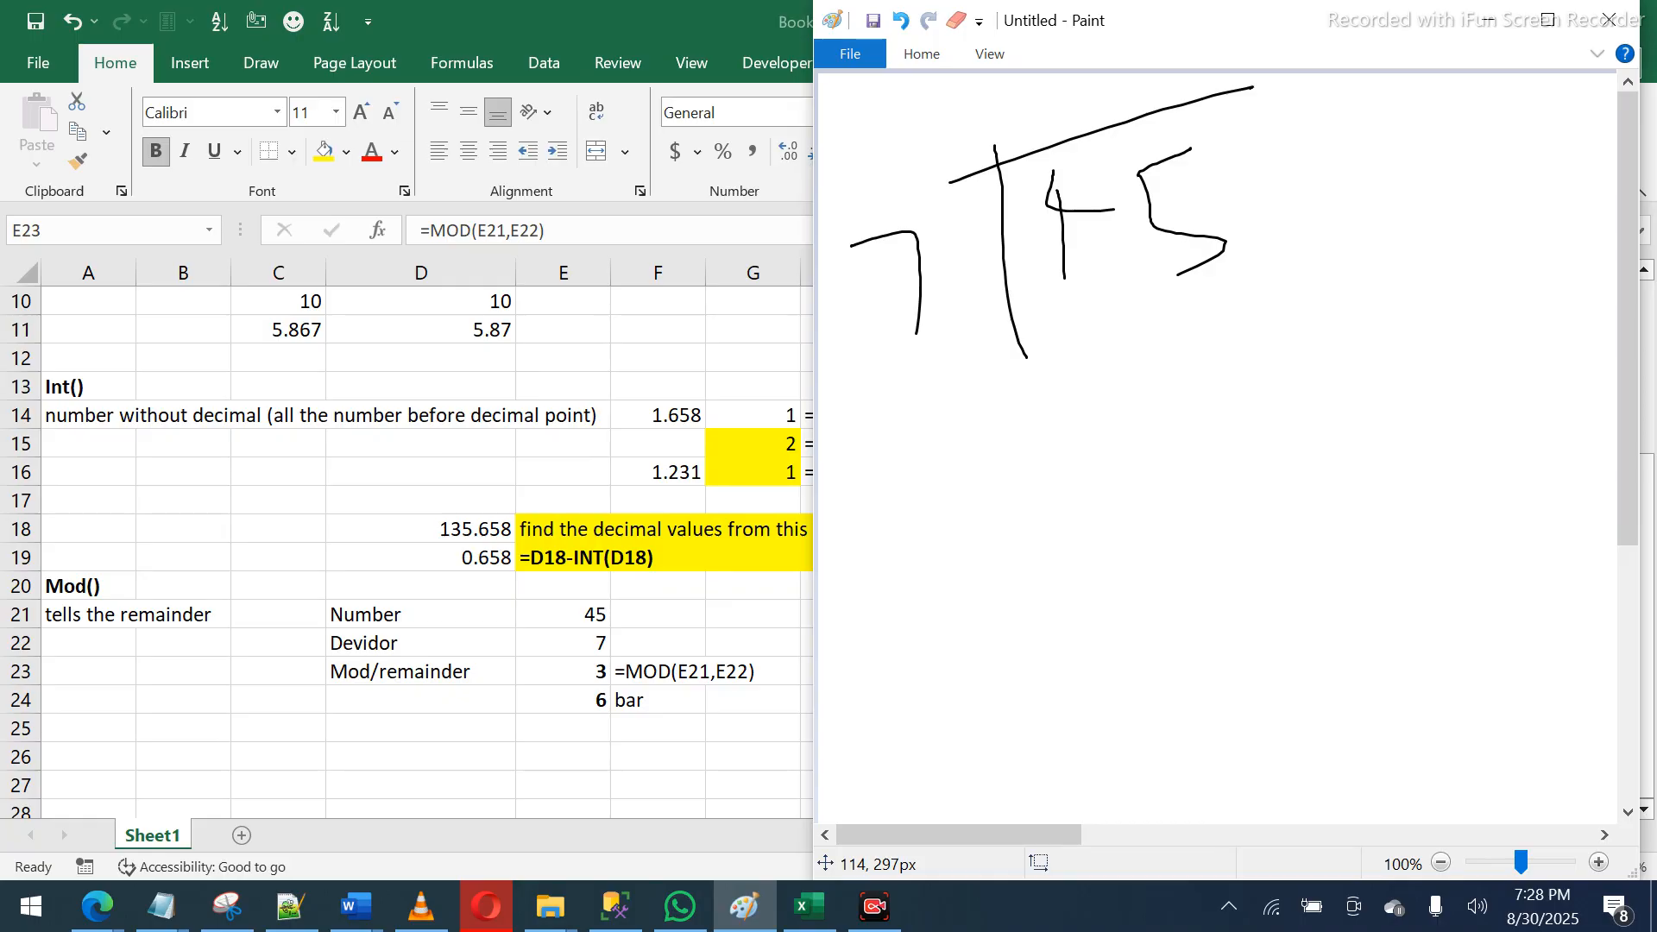
left_click(567, 672)
left_click_drag(567, 672, 654, 693)
- Try filling right from F24 with Ctrl+R, then undo the change
left_click(654, 693)
key("Right")
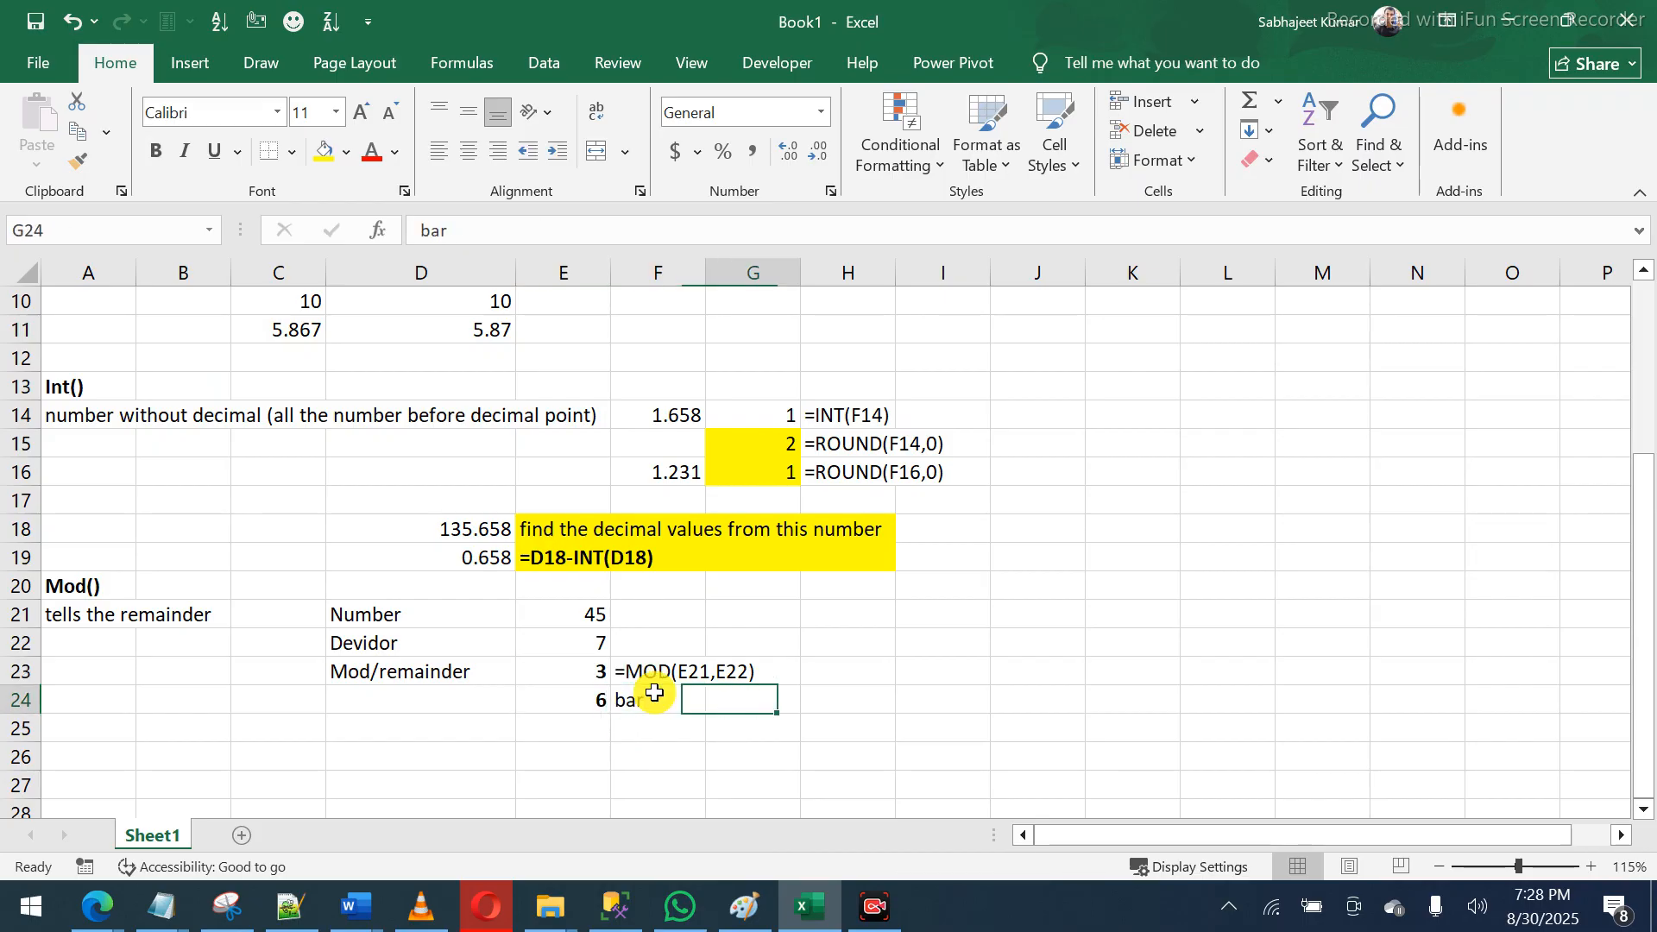
key("ctrl+r")
key("Left")
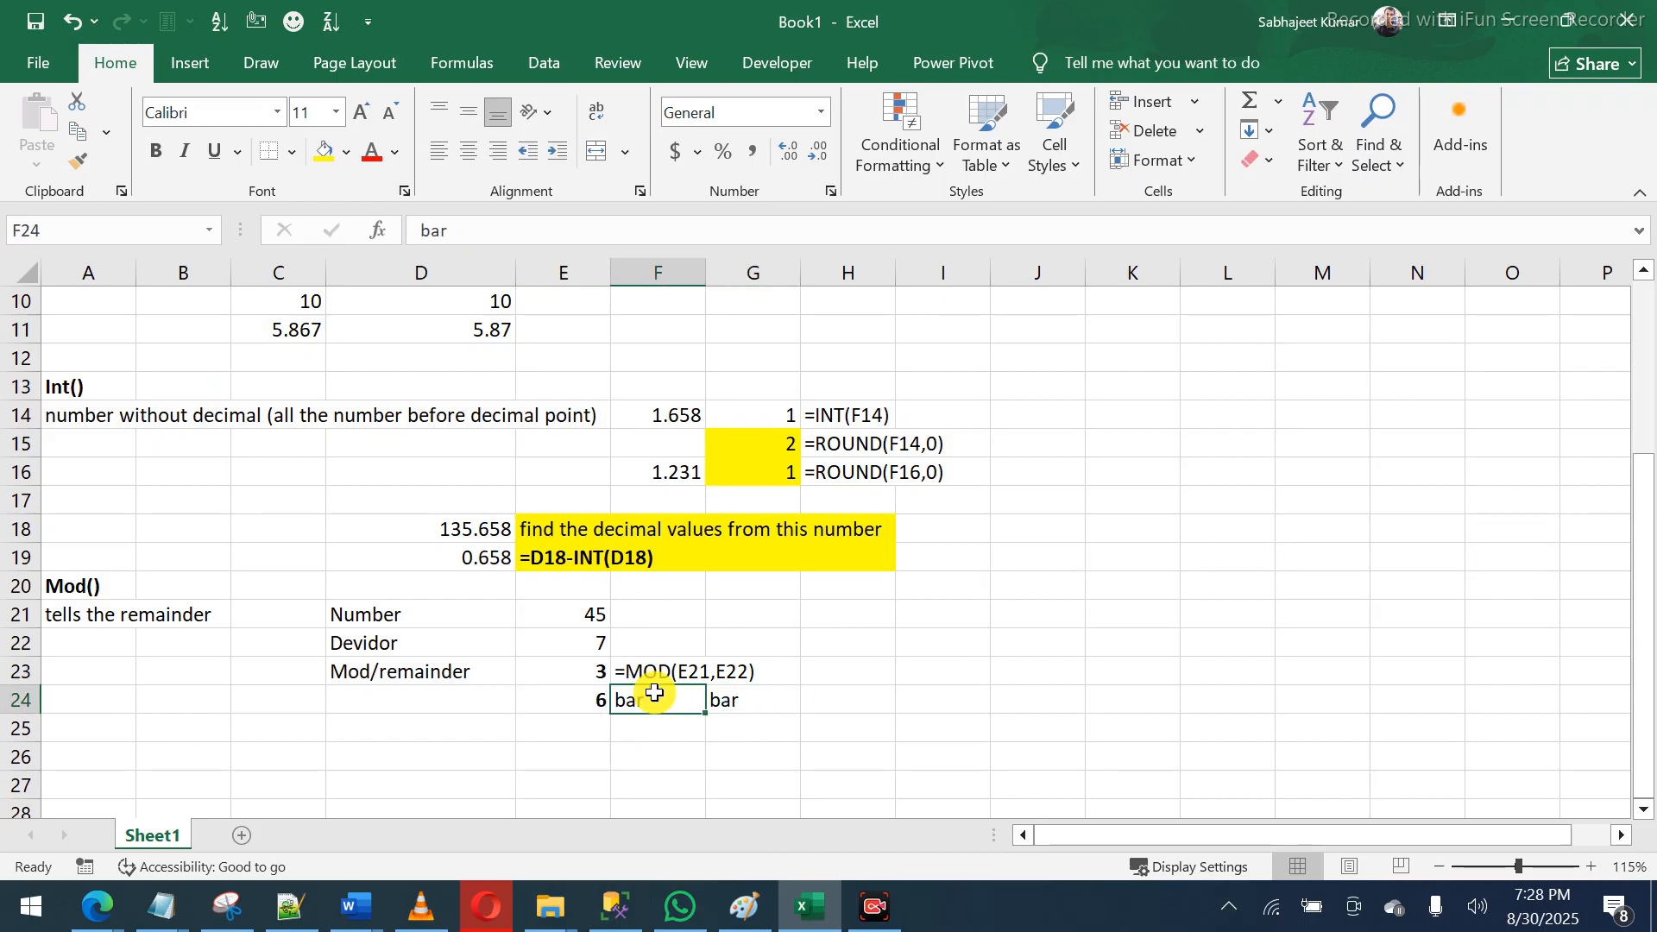
key("ctrl+z")
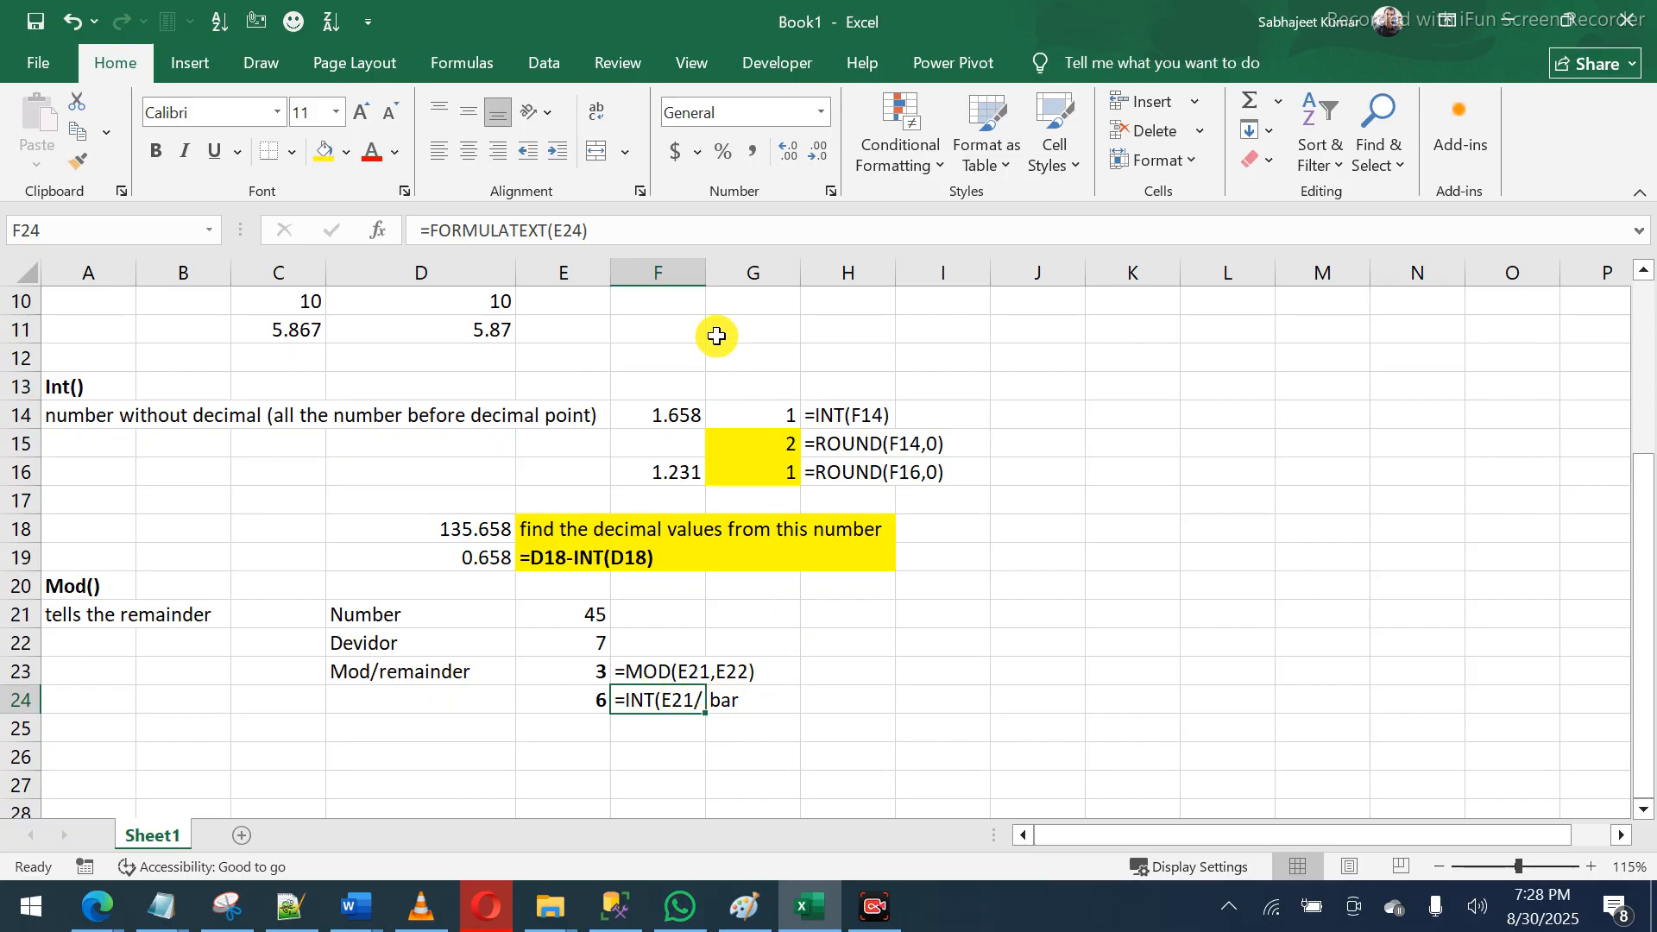
- Move the 'bar' label from G24 to D24 beside the quotient
left_click(751, 697)
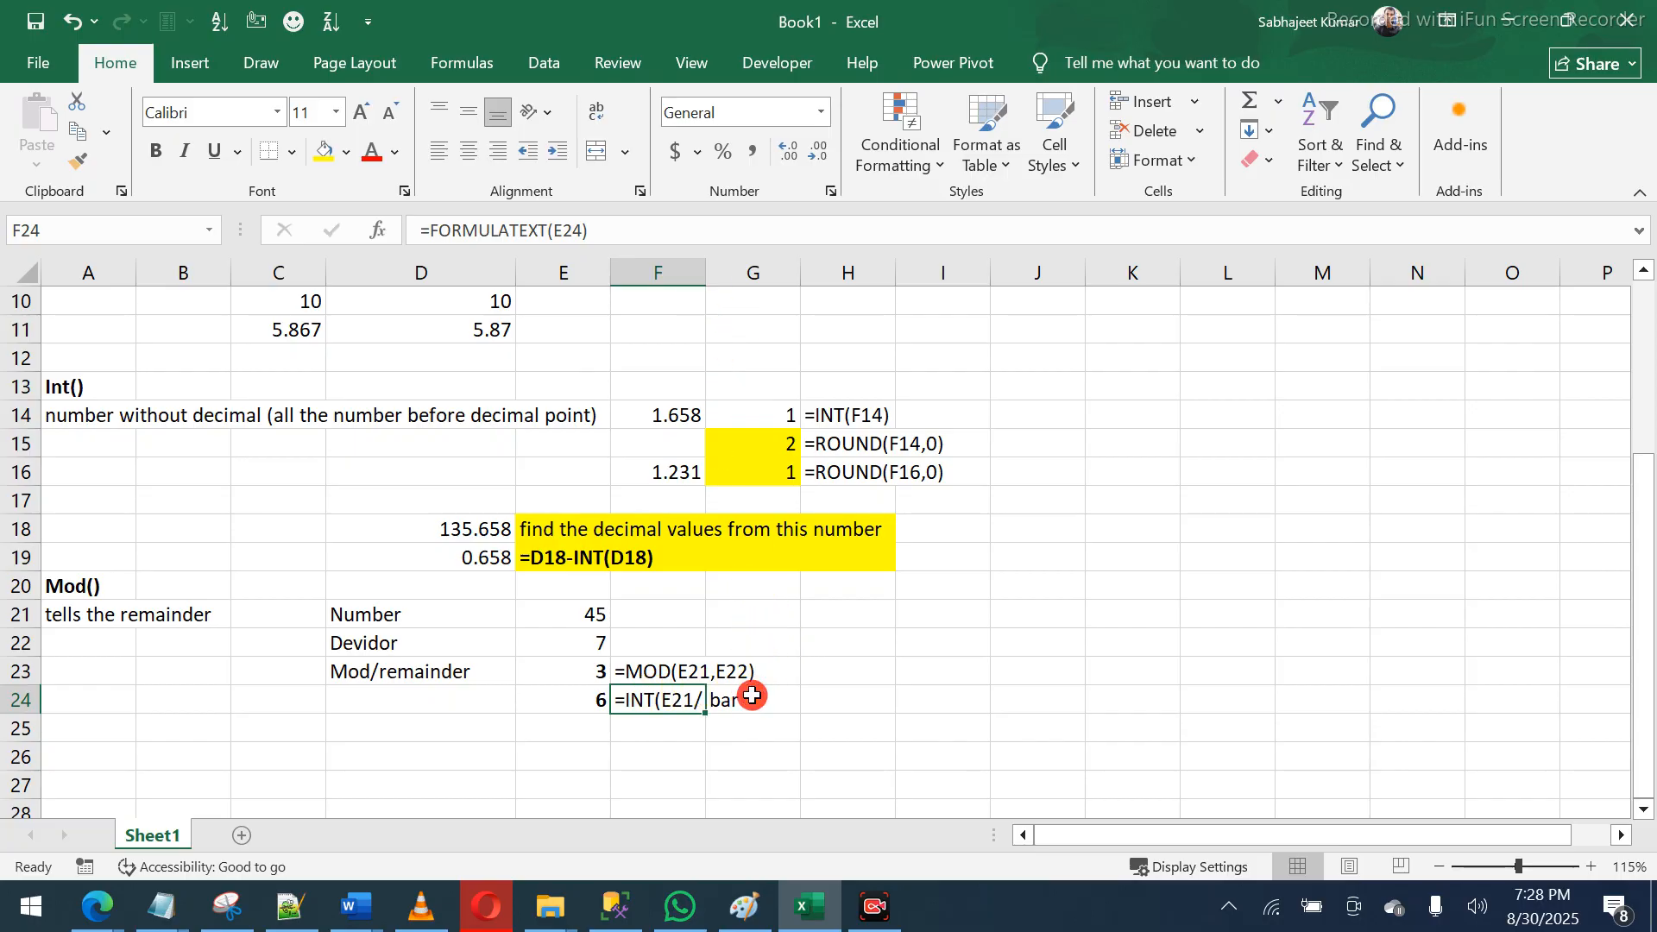
key("ctrl+c")
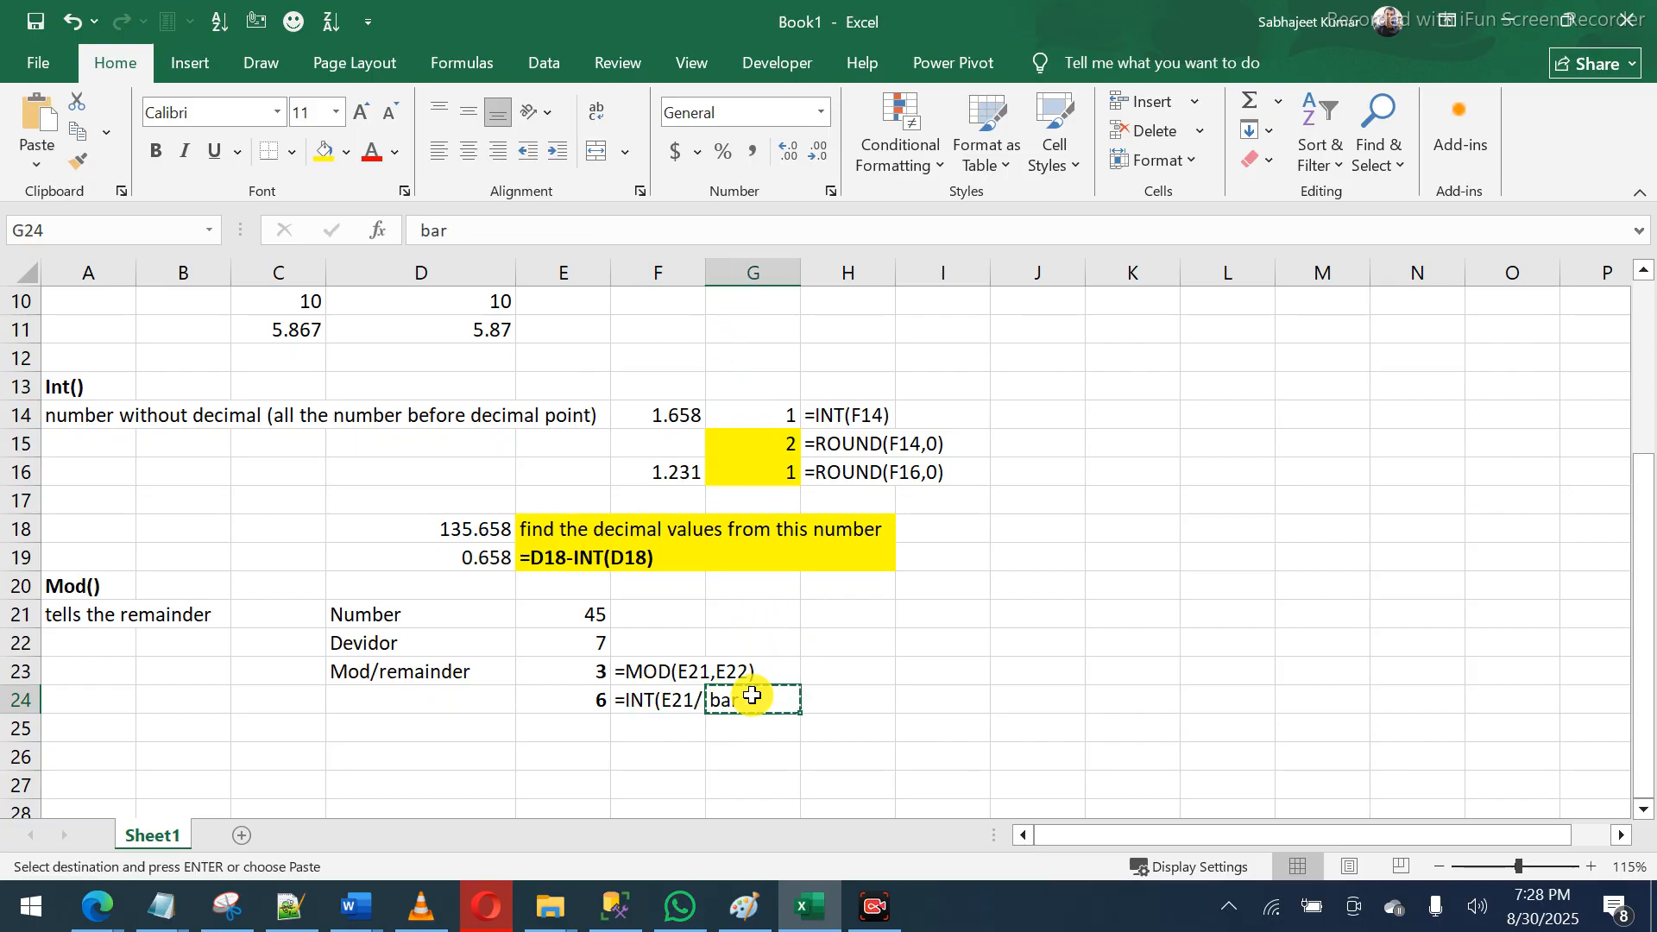
key("Right")
key("Return")
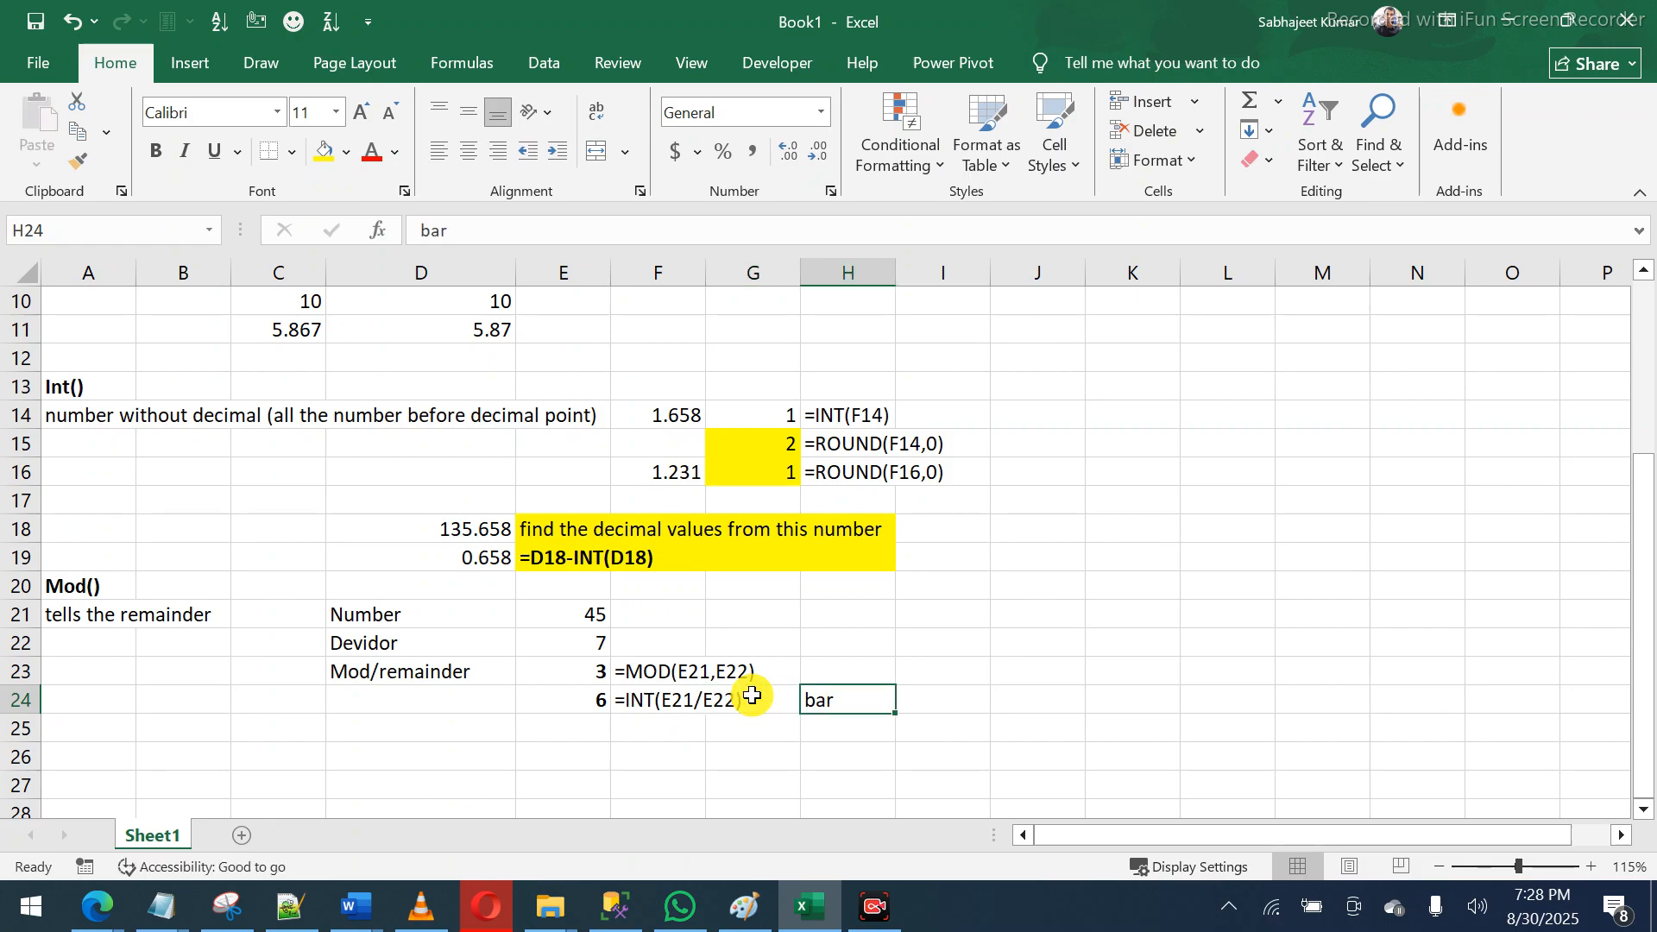
key("ctrl+c")
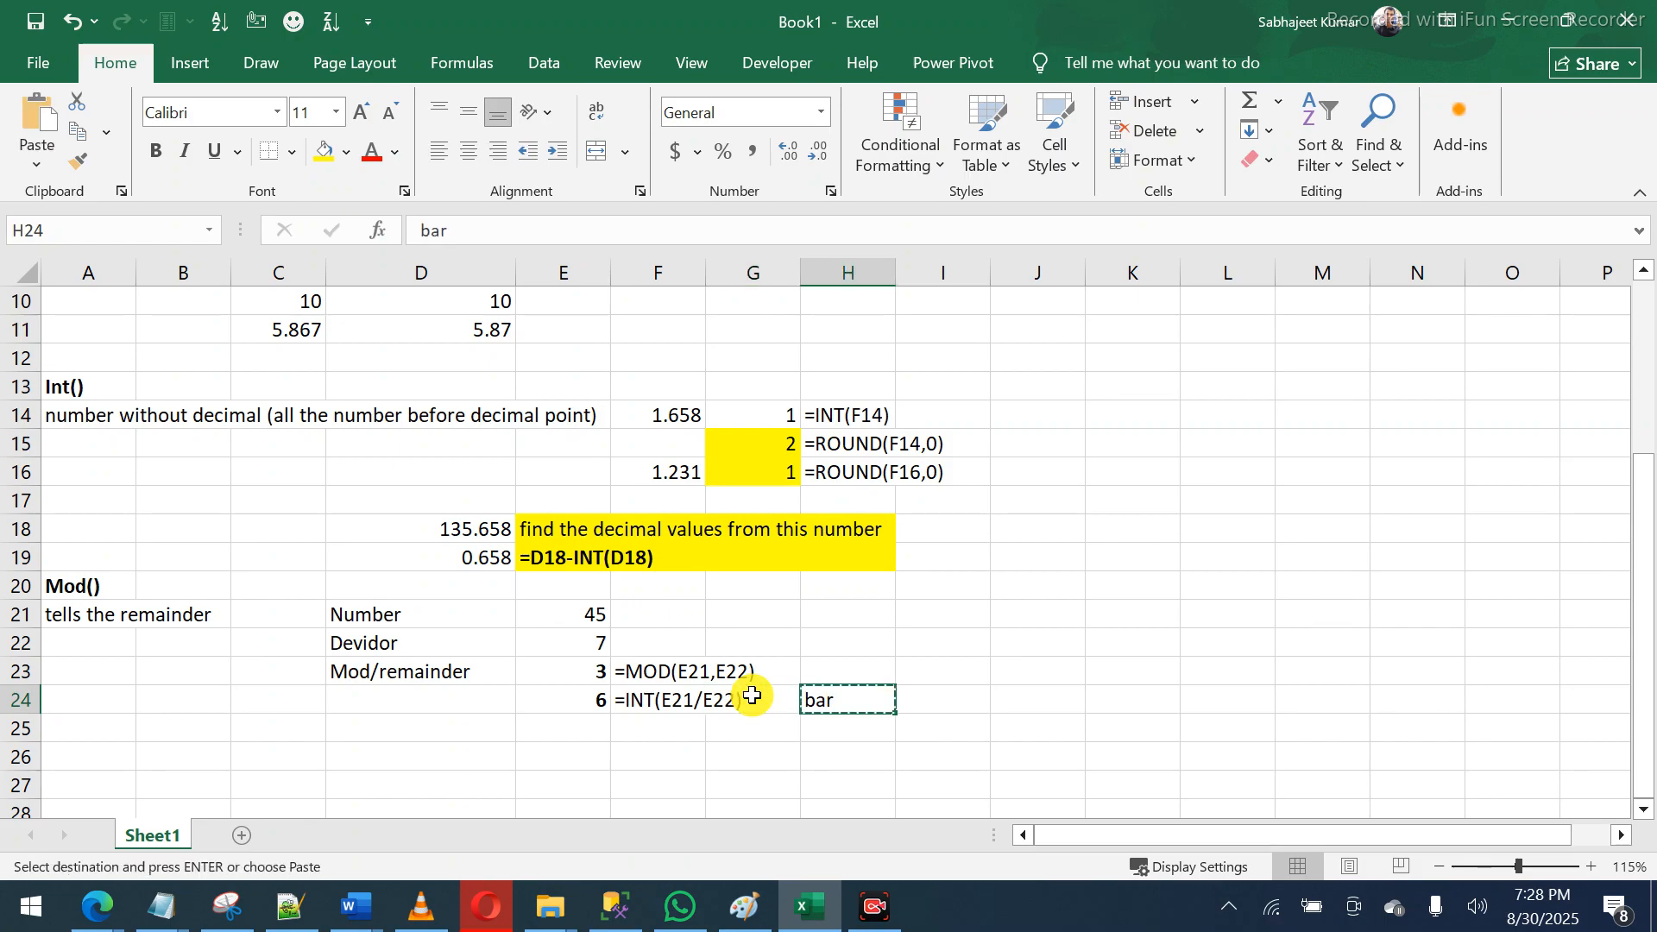
left_click(395, 716)
key("Up")
key("Return")
key("Up")
key("Right")
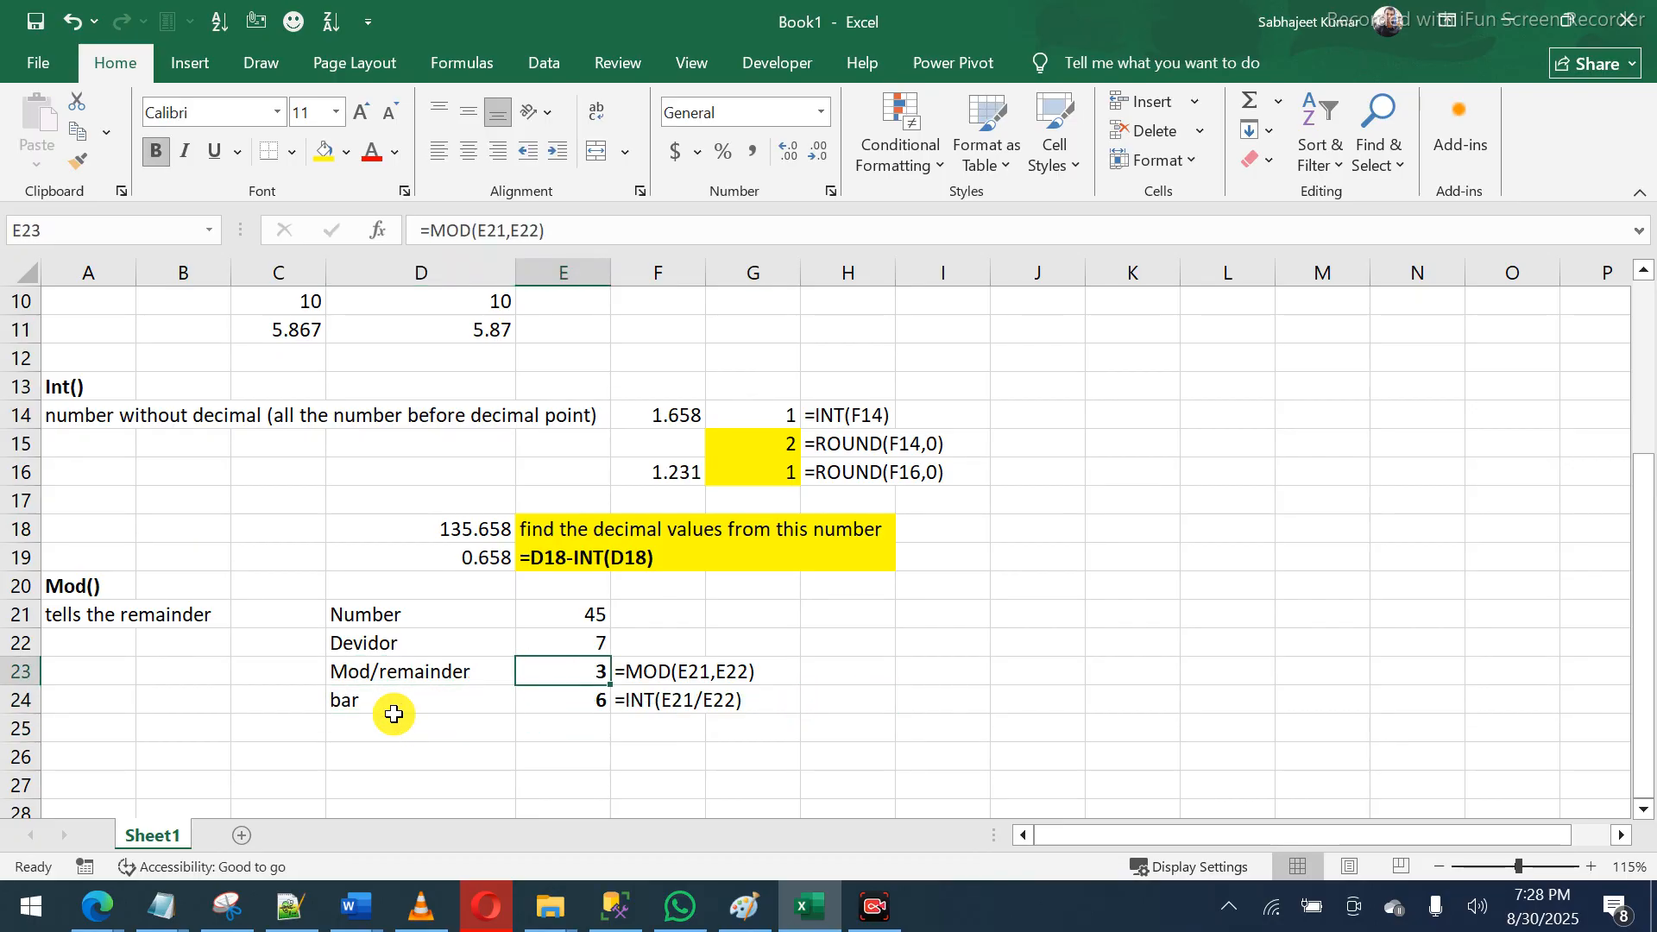
left_click(606, 228)
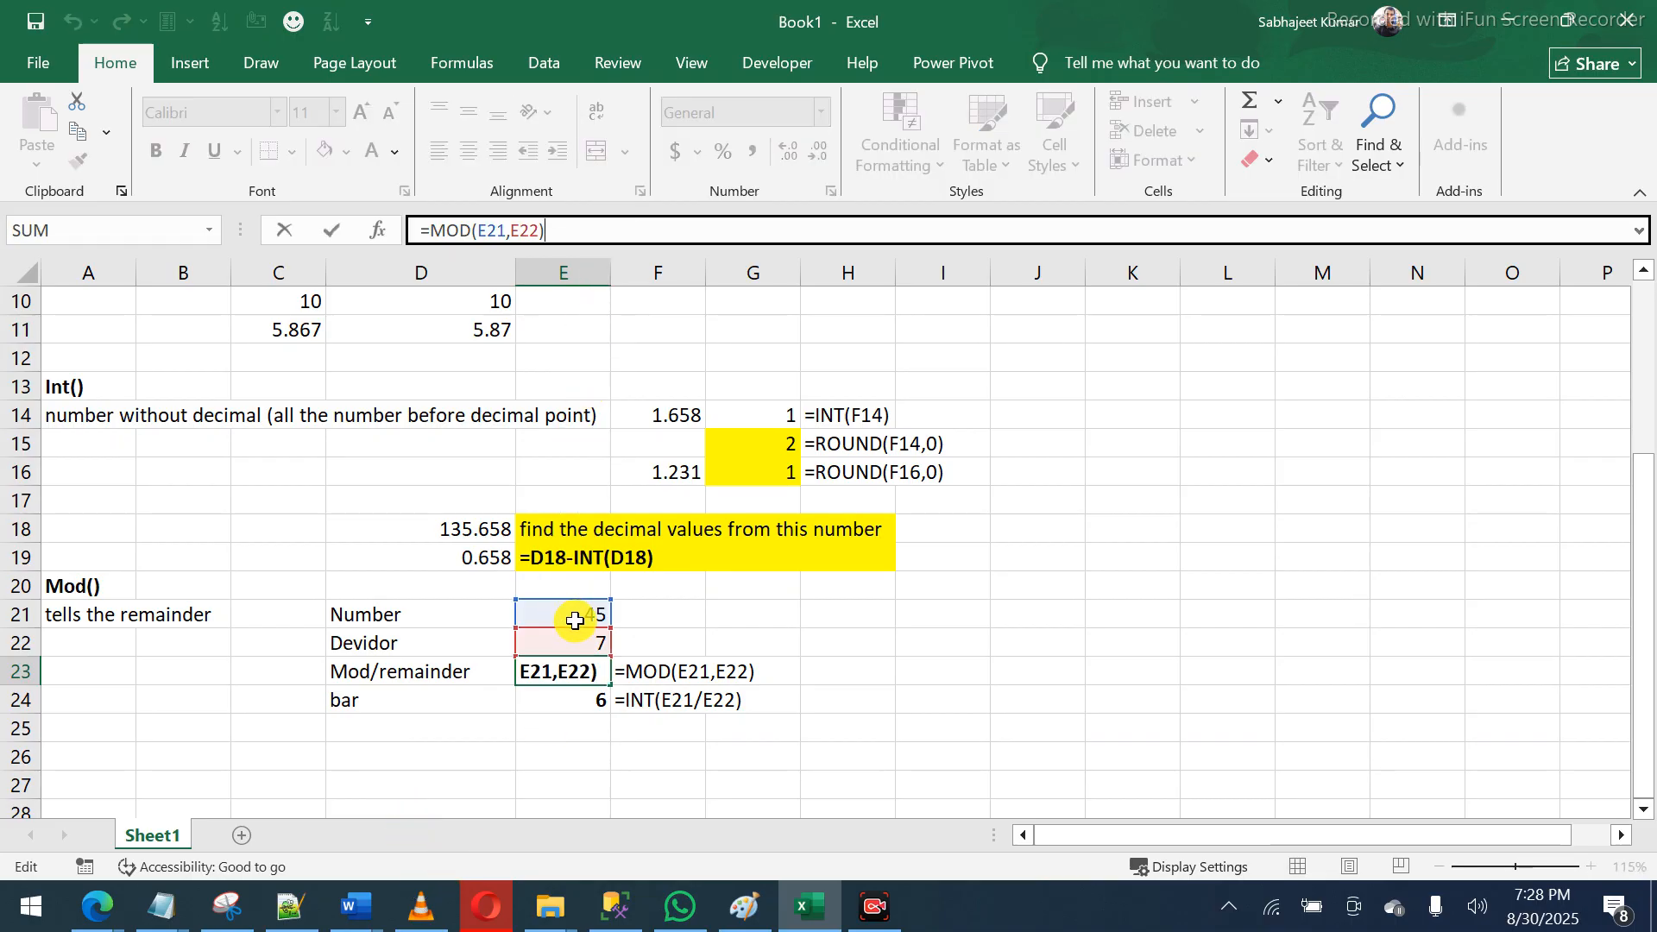
left_click(576, 678)
double_click(577, 678)
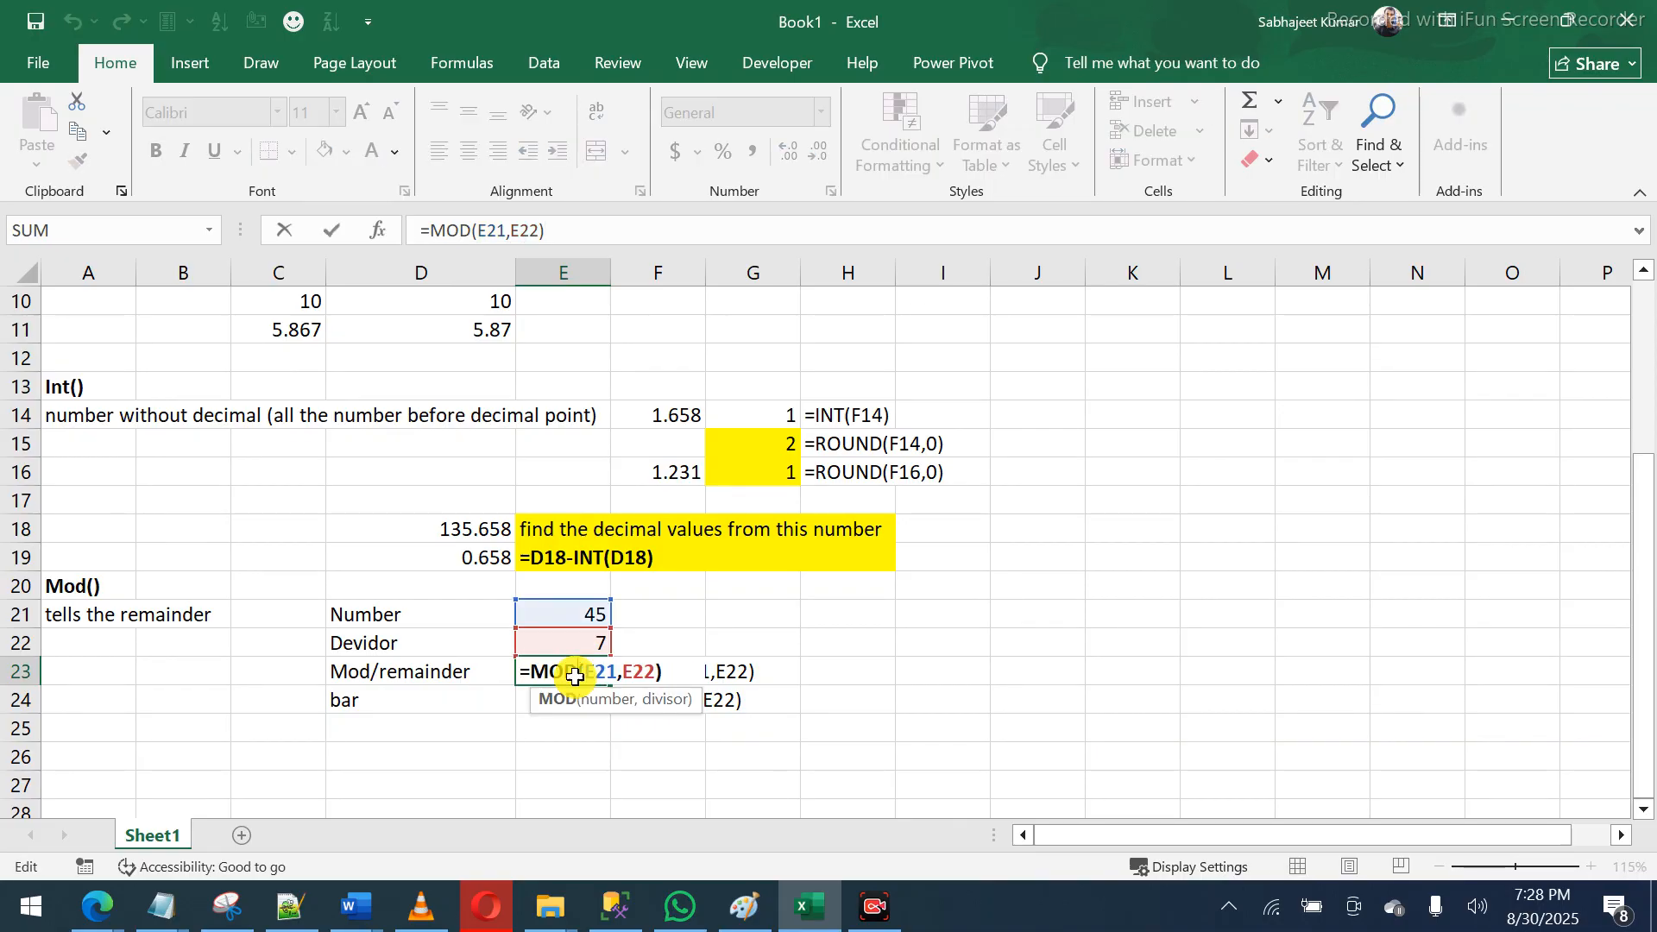
key("Escape")
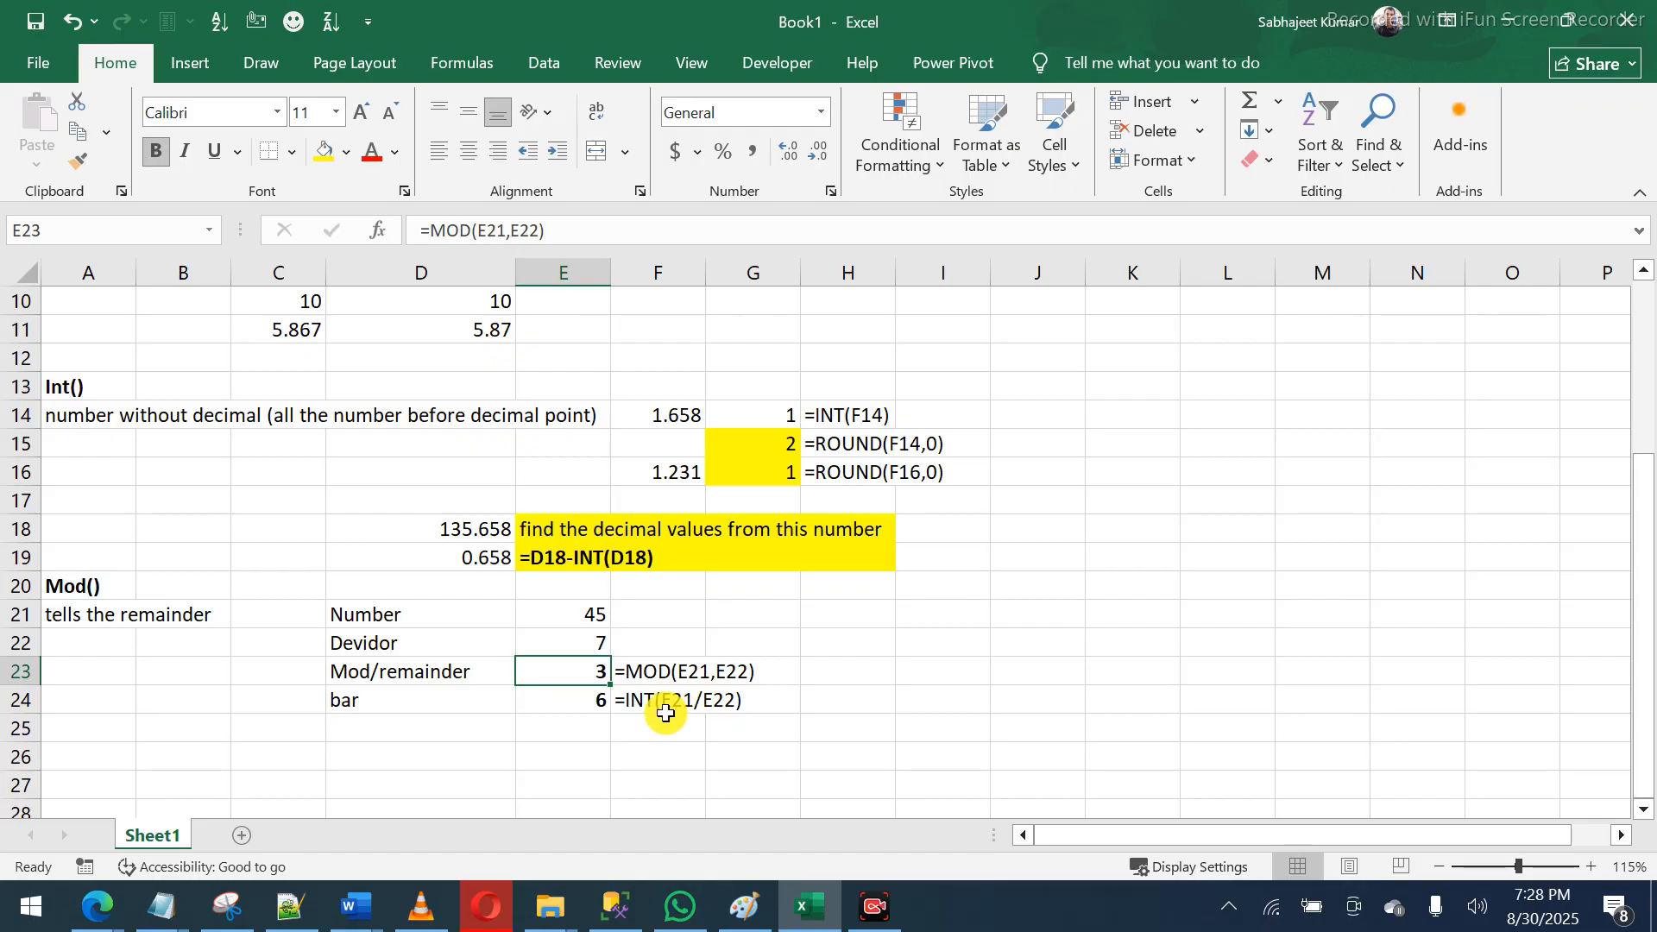
left_click(640, 723)
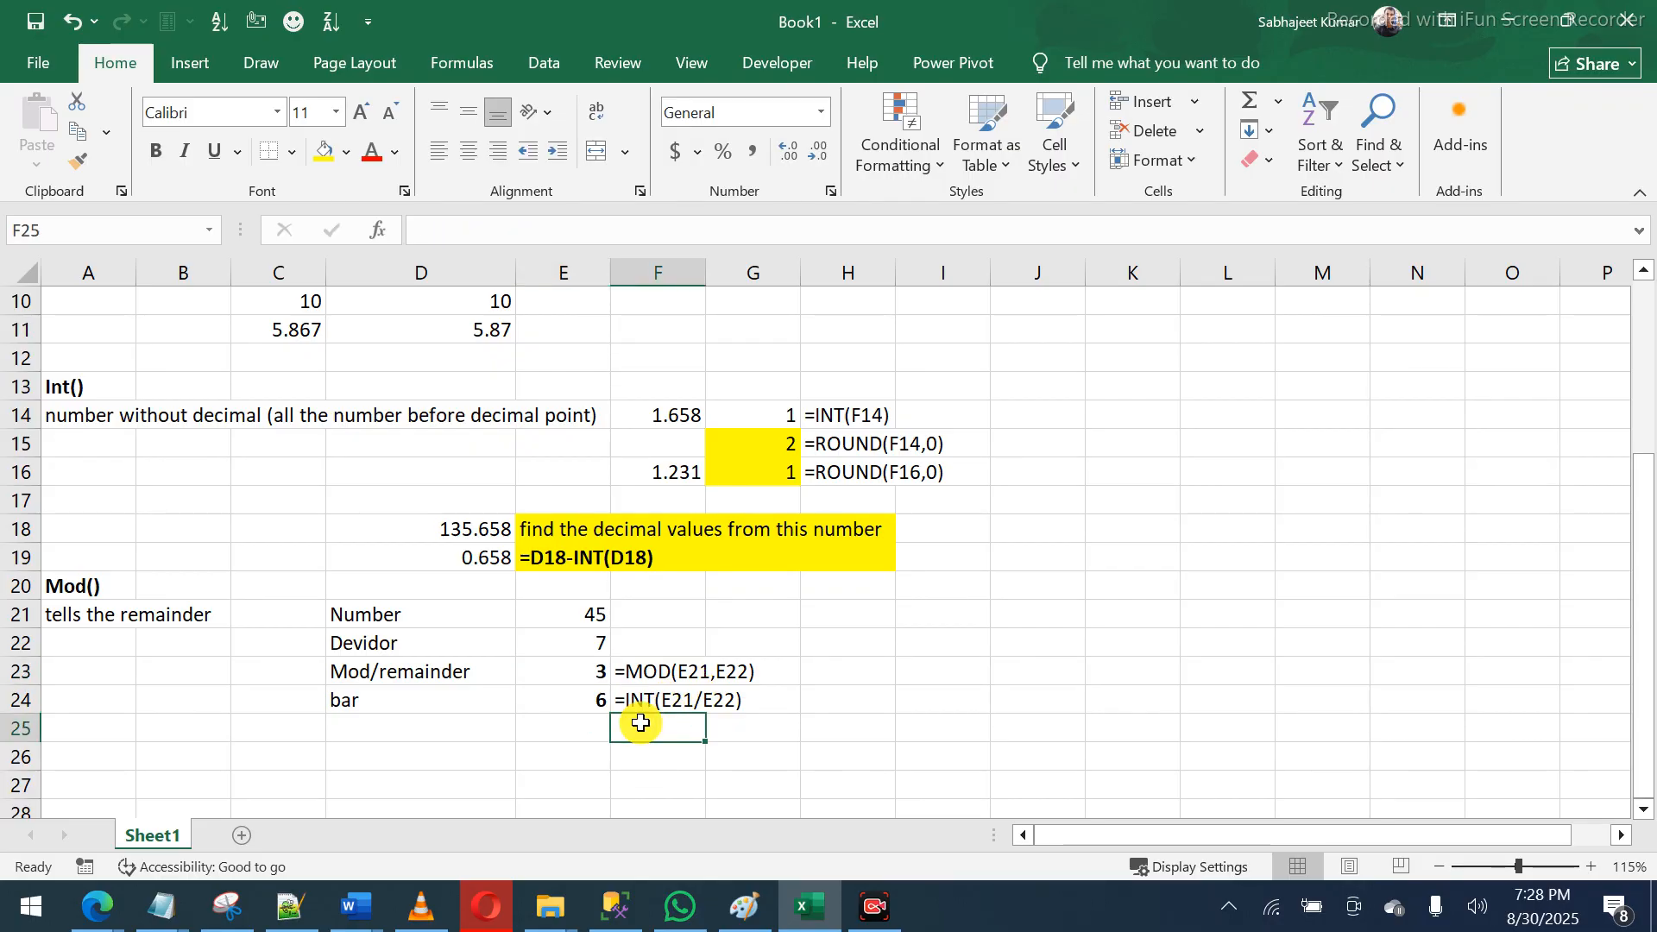
left_click(602, 704)
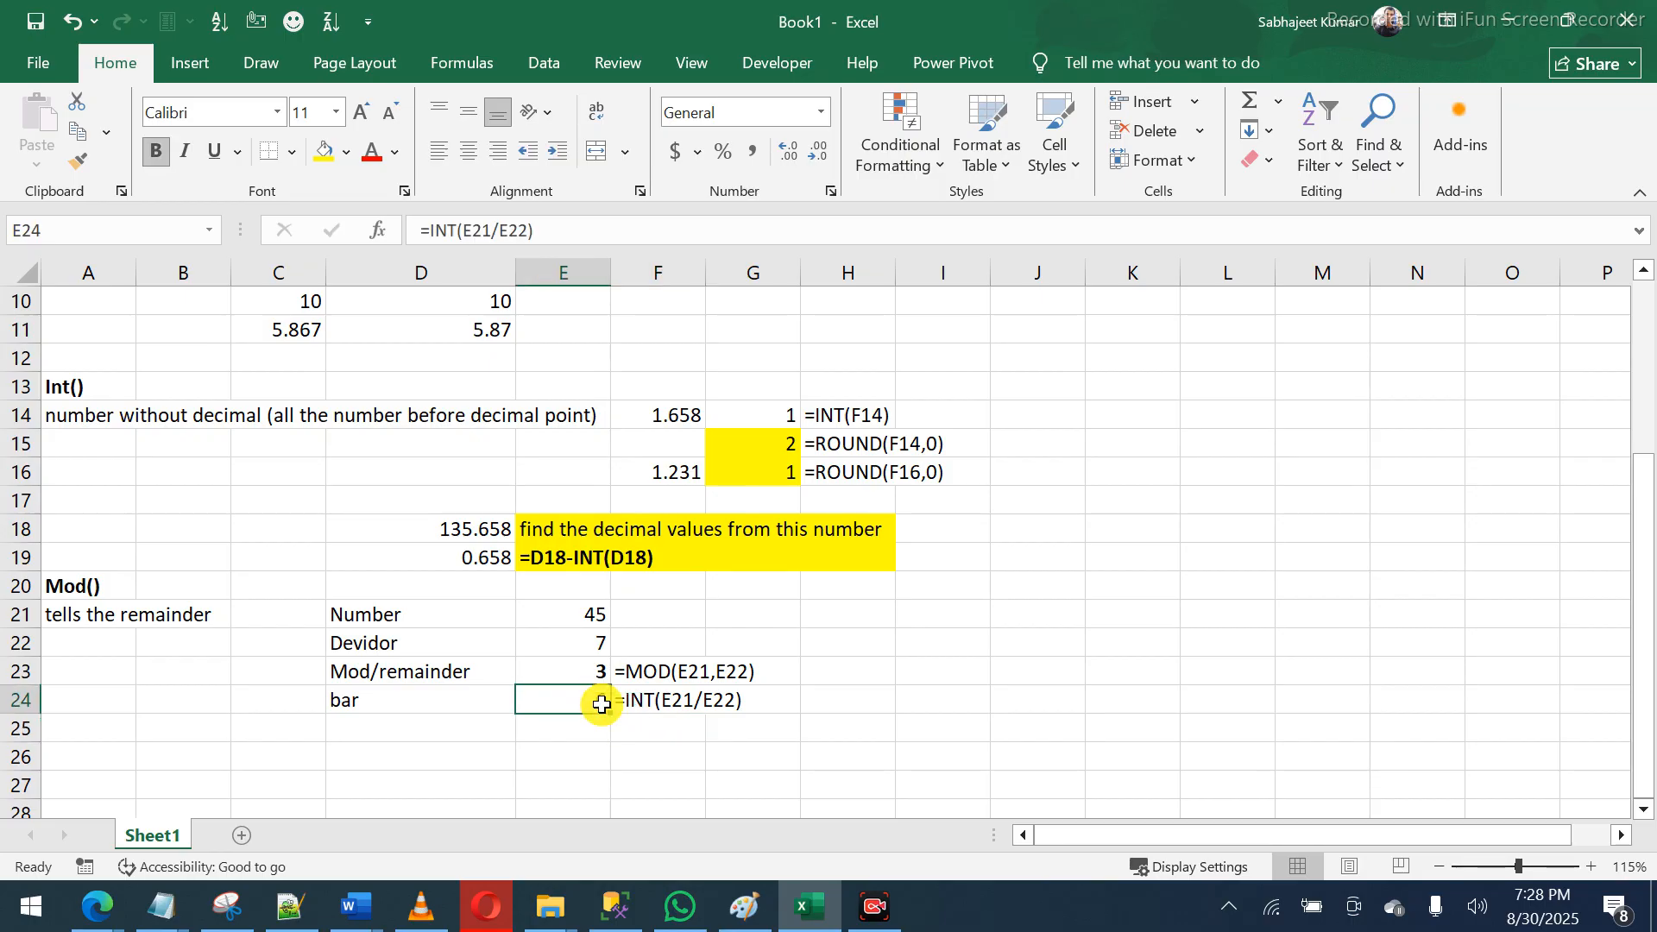
double_click(601, 704)
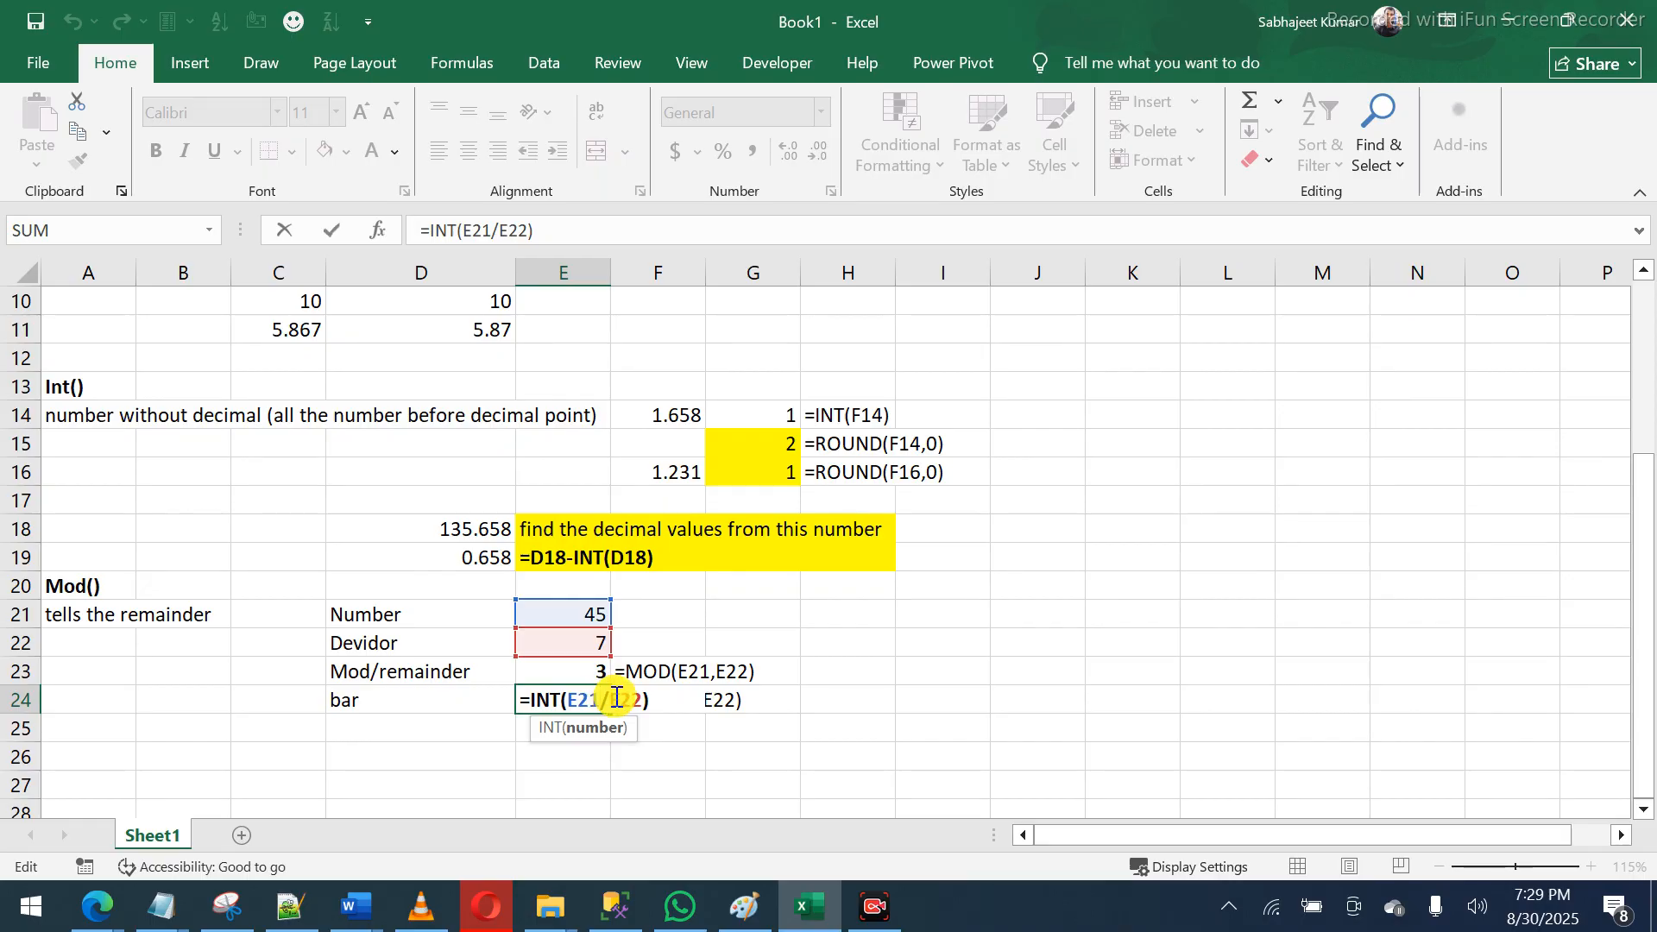
key("ctrl+Return")
left_click(692, 673)
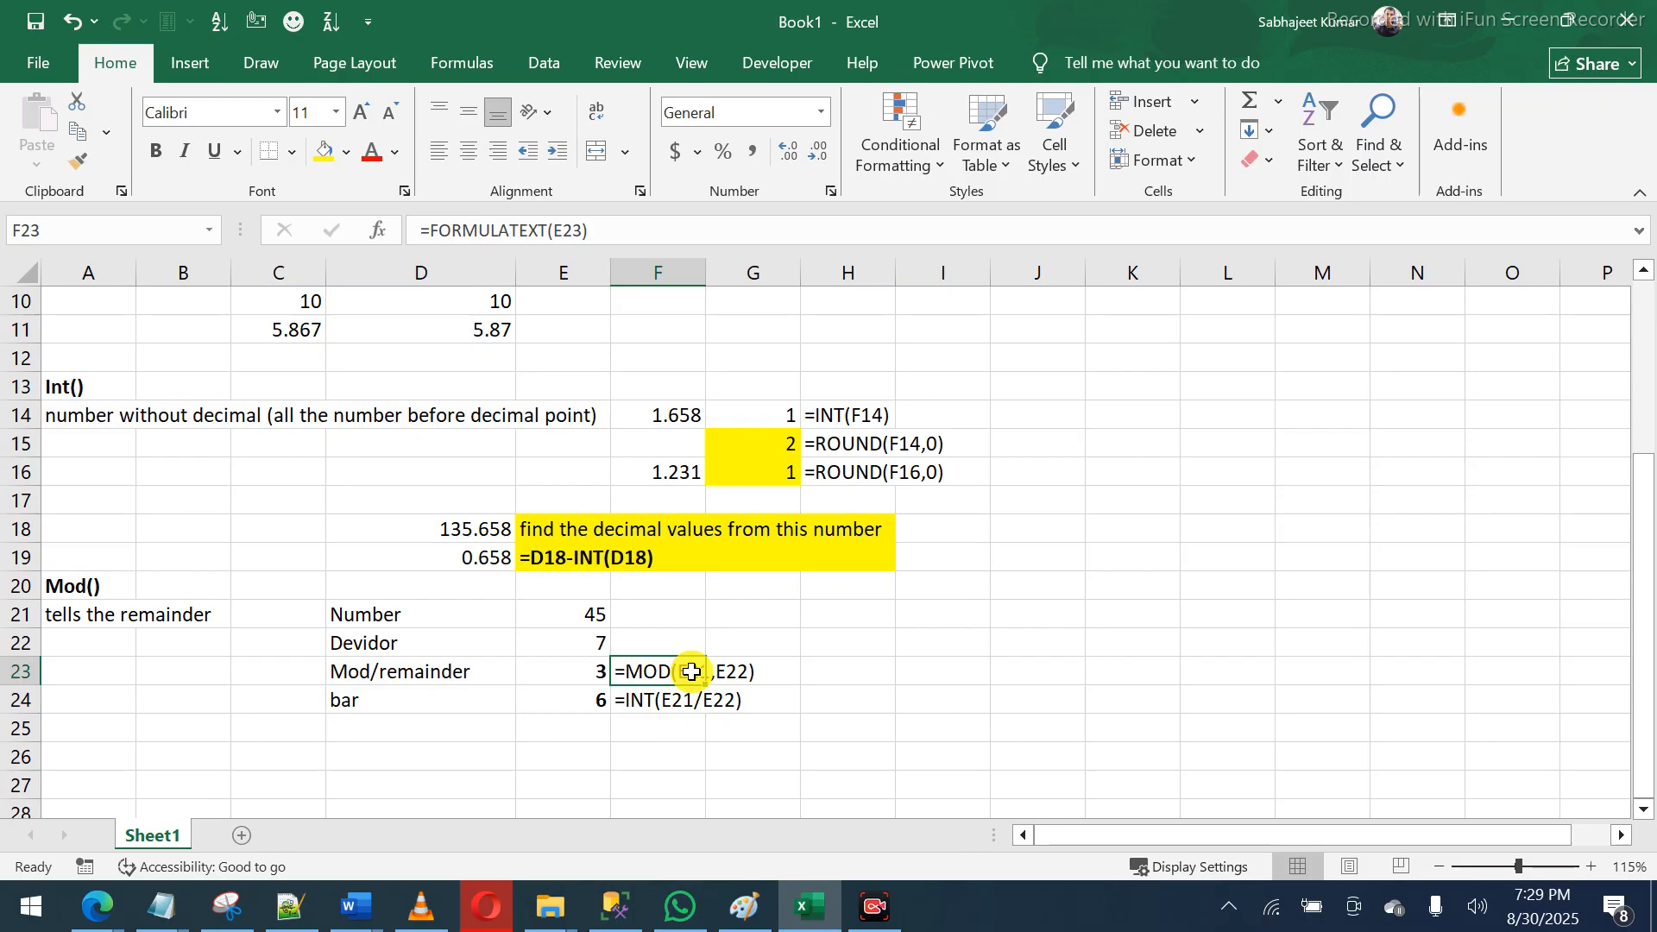
left_click(590, 671)
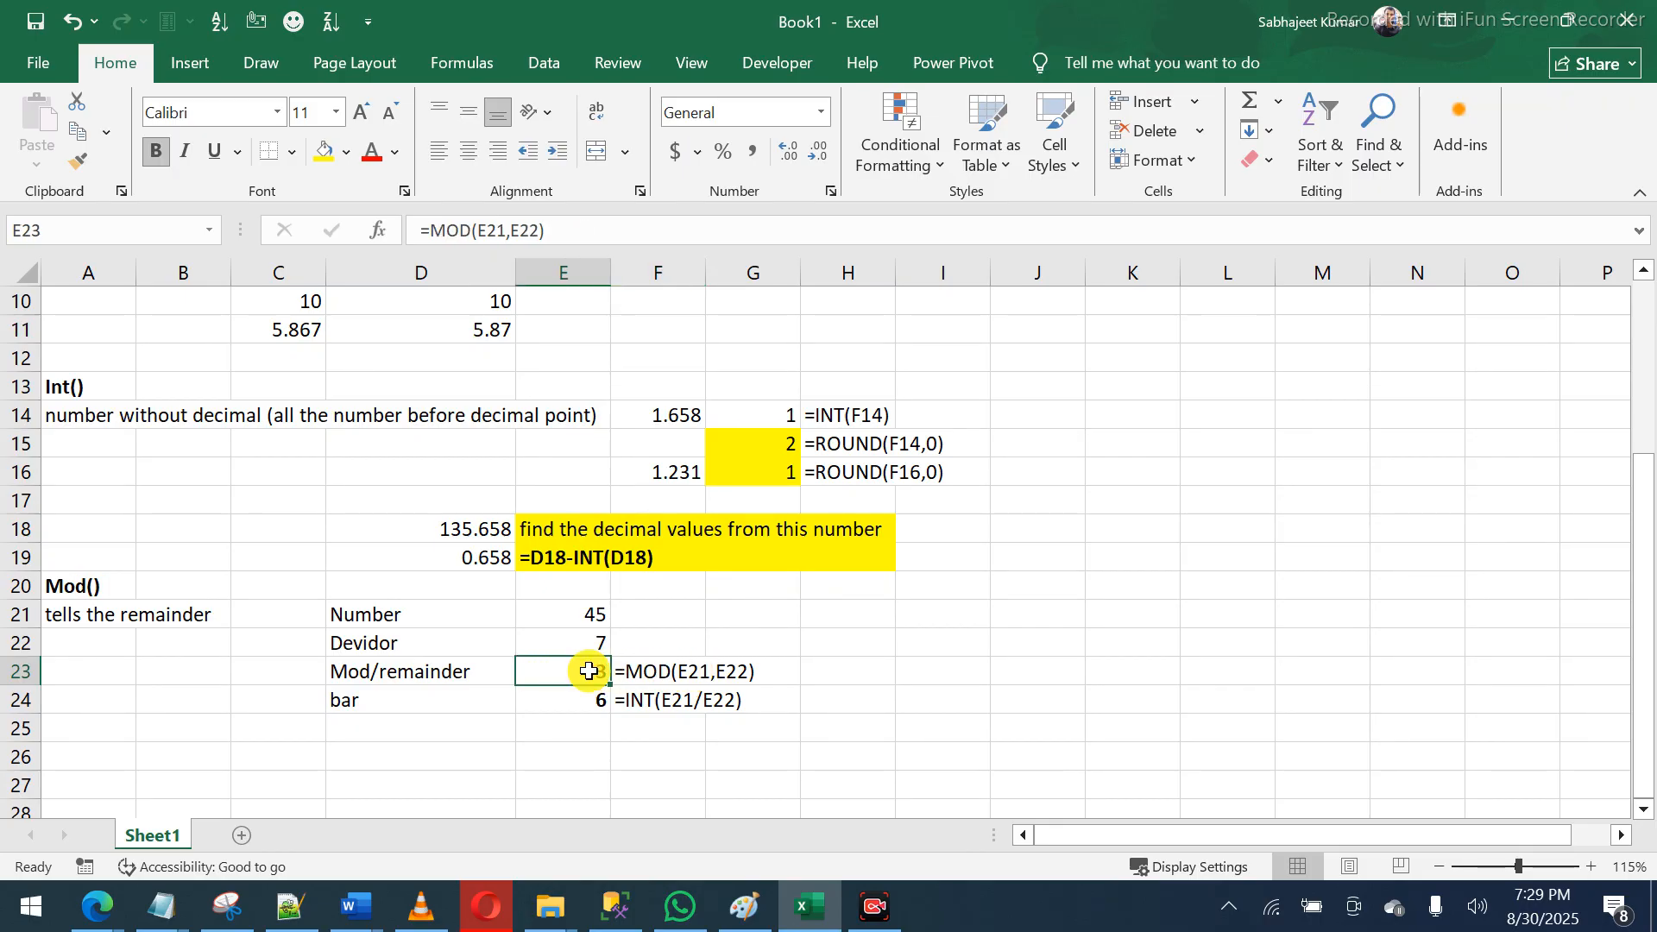
left_click(678, 675)
left_click(784, 670)
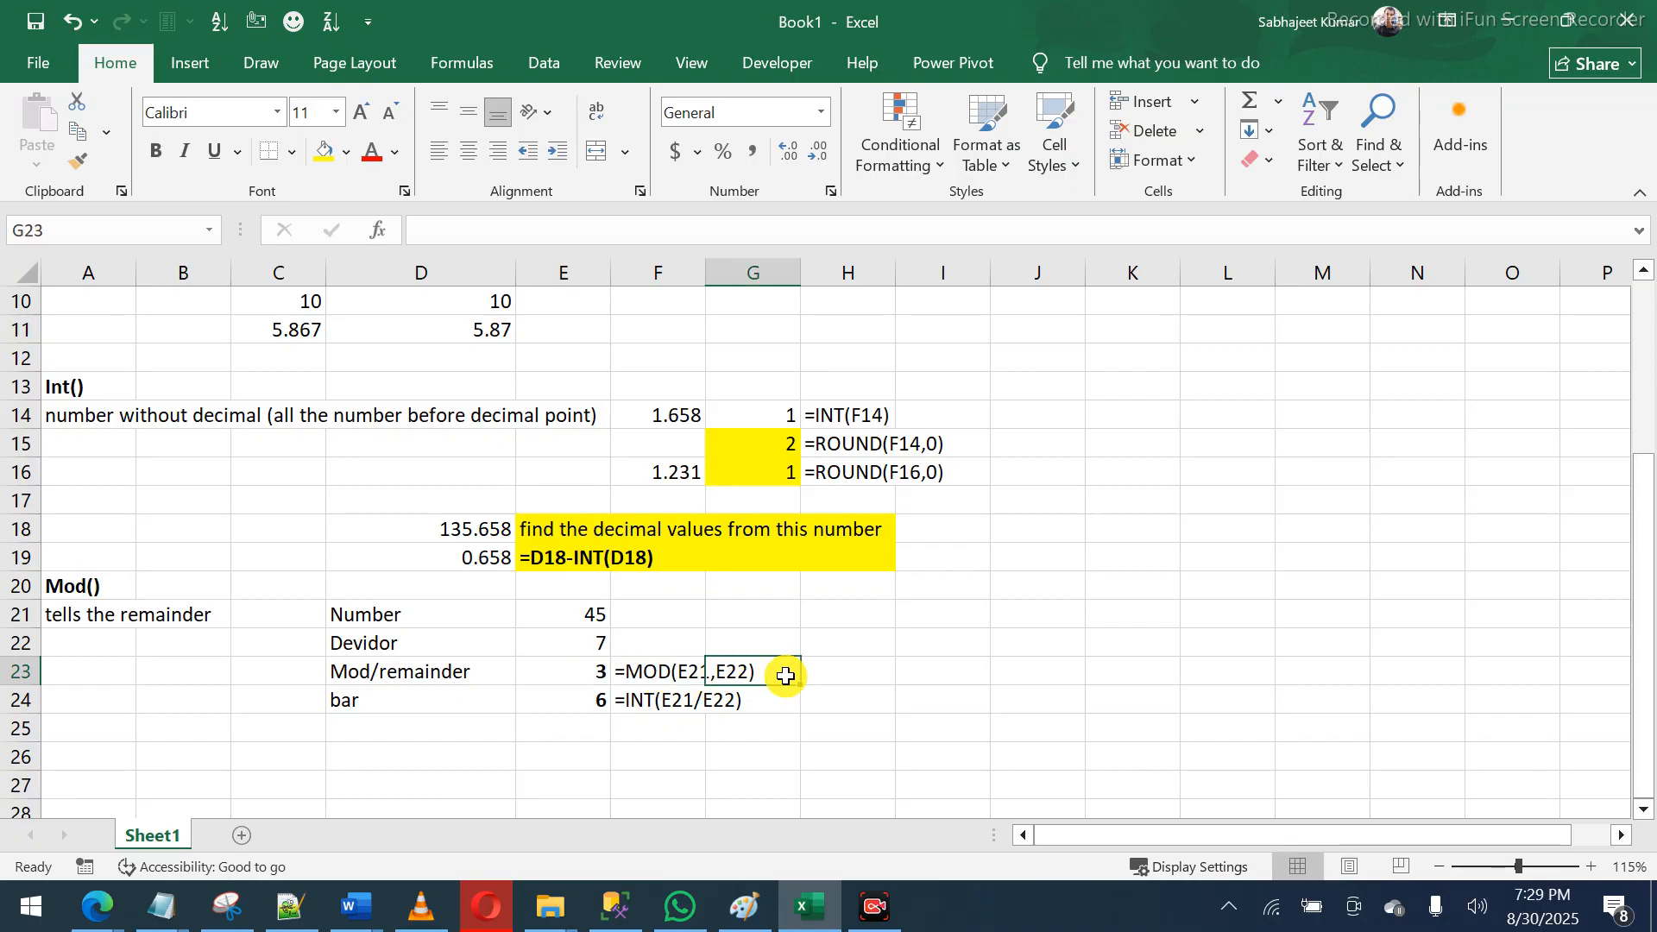
left_click(858, 670)
left_click_drag(658, 671, 669, 699)
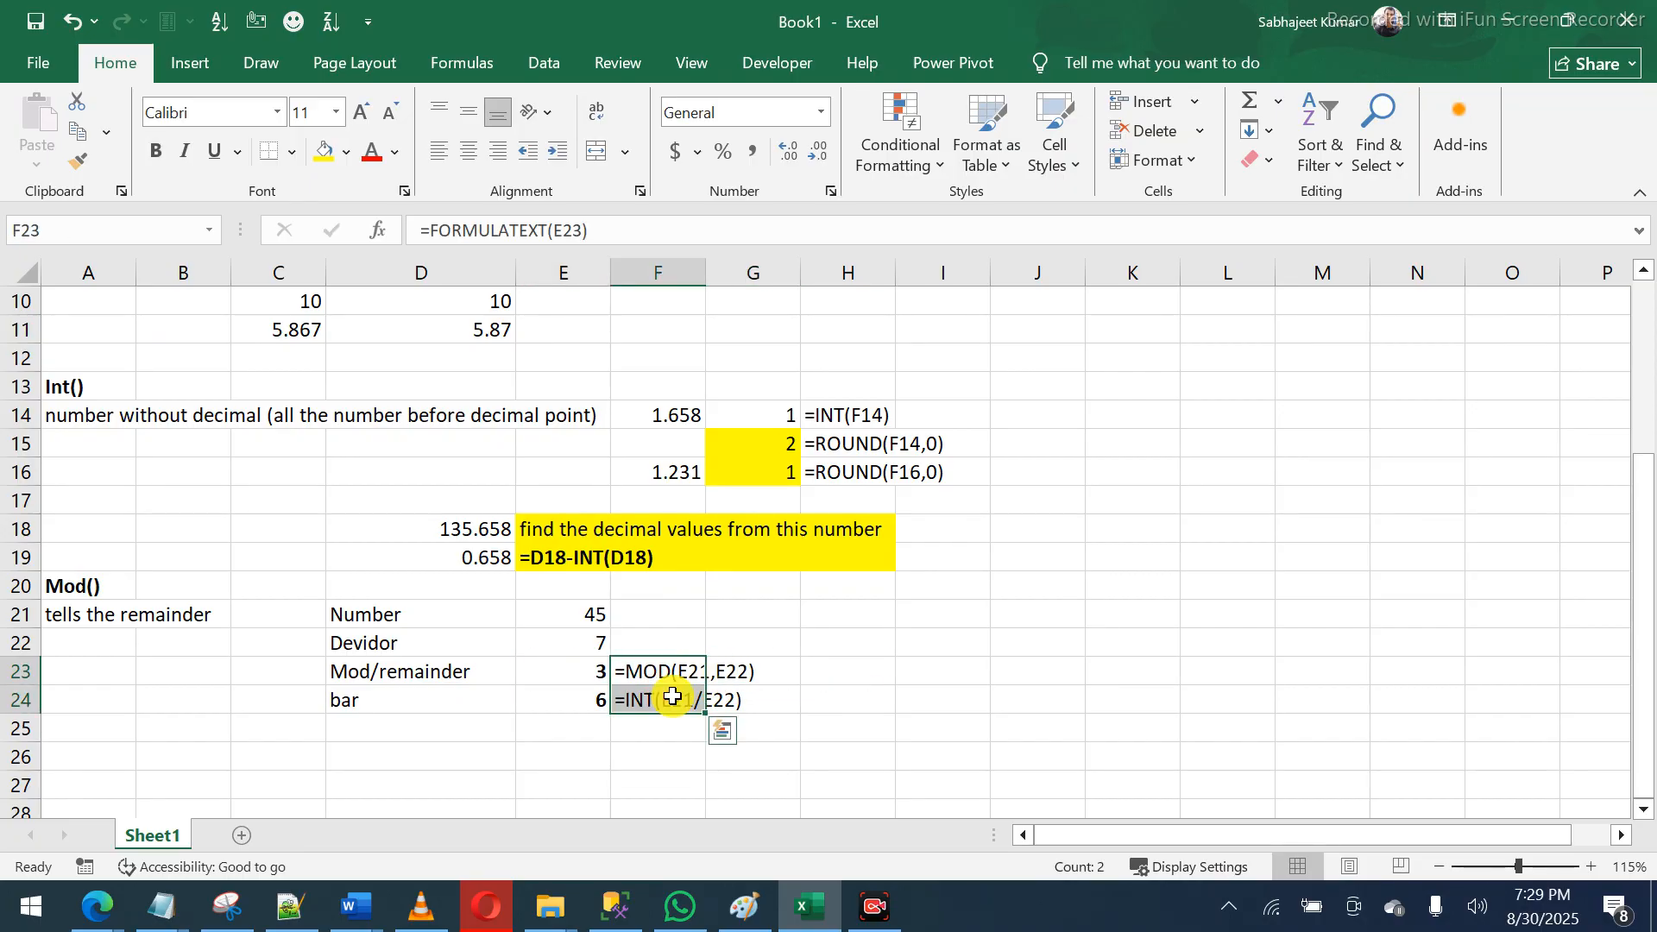
left_click(583, 674)
double_click(583, 674)
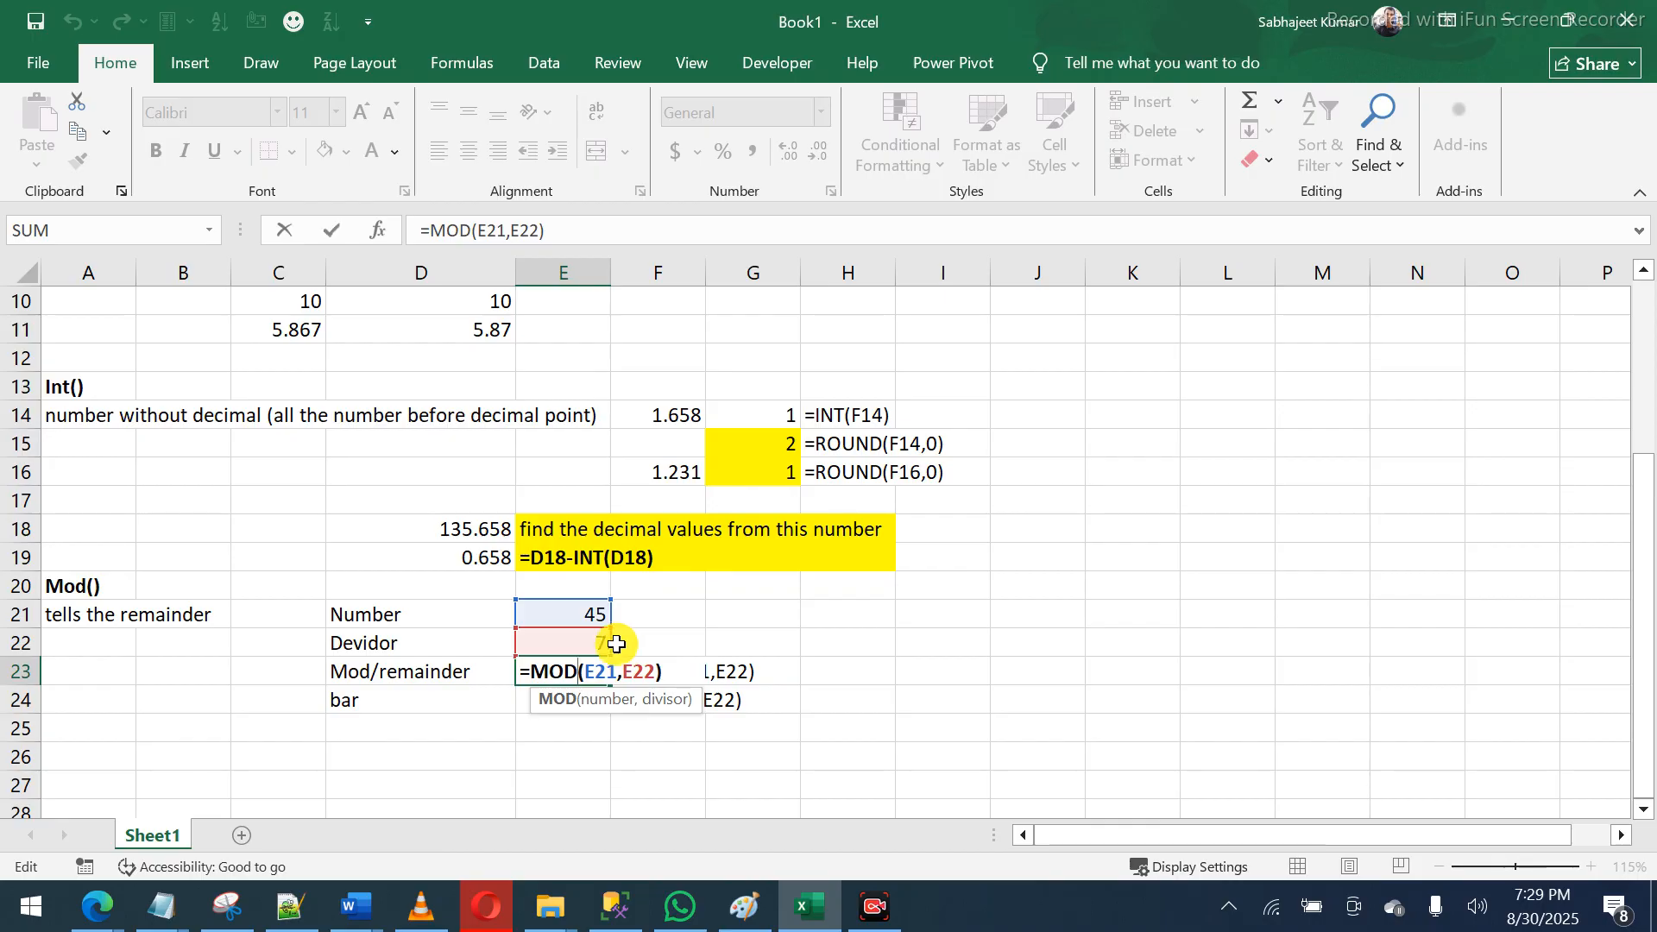
left_click_drag(621, 671, 657, 673)
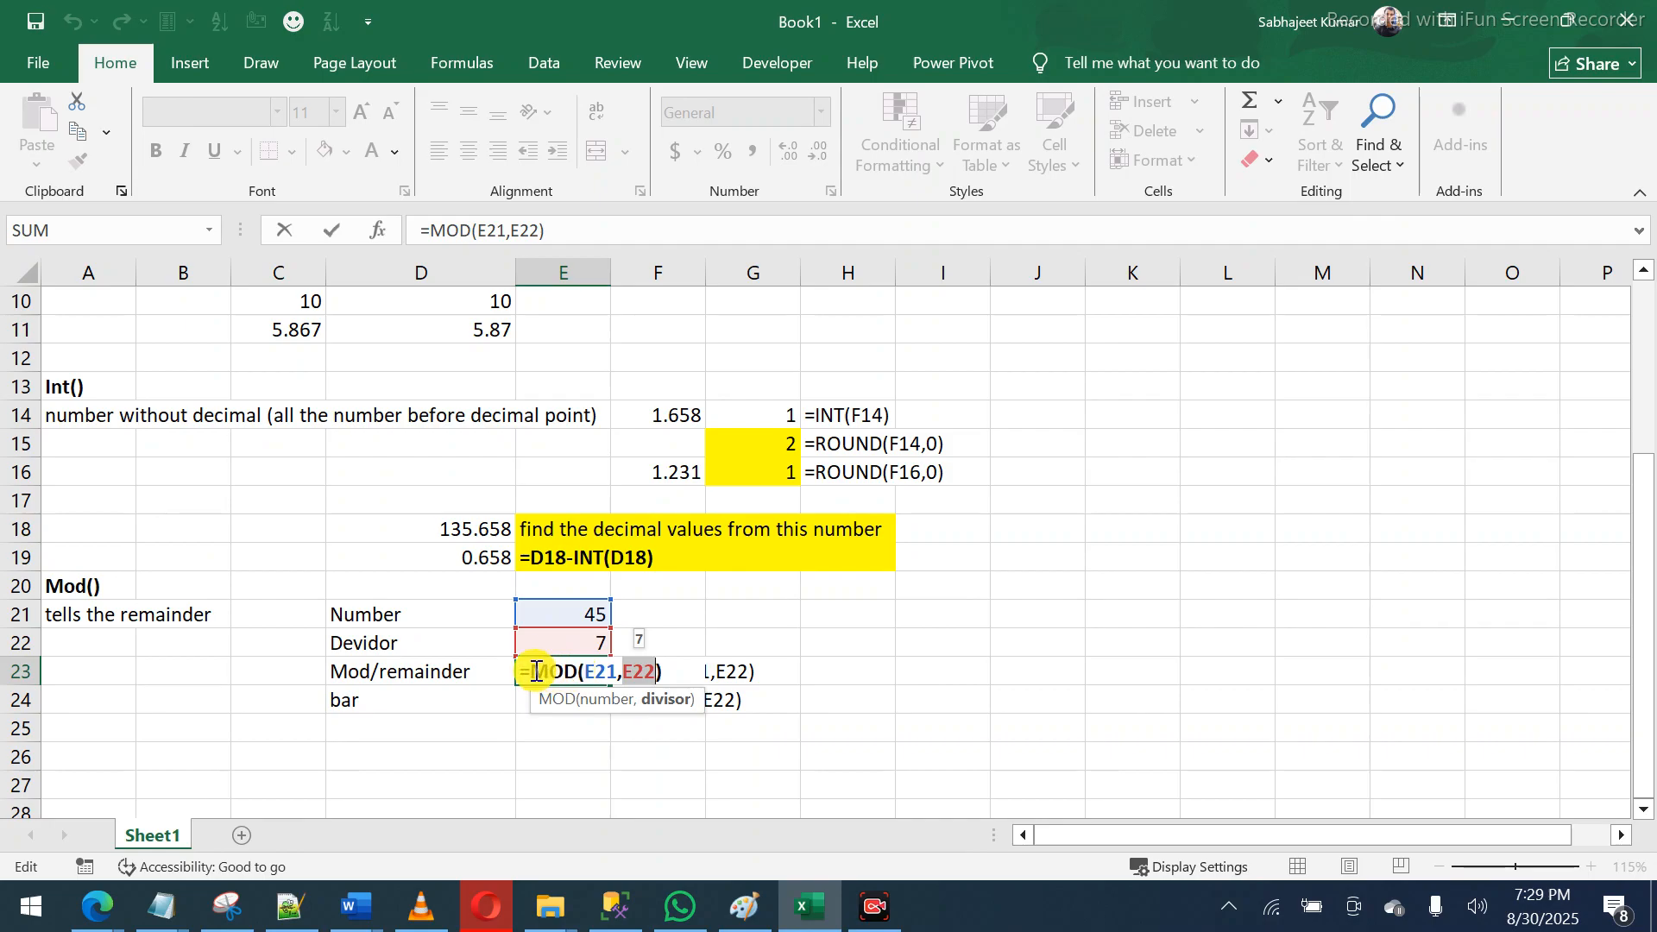
left_click_drag(536, 672, 669, 665)
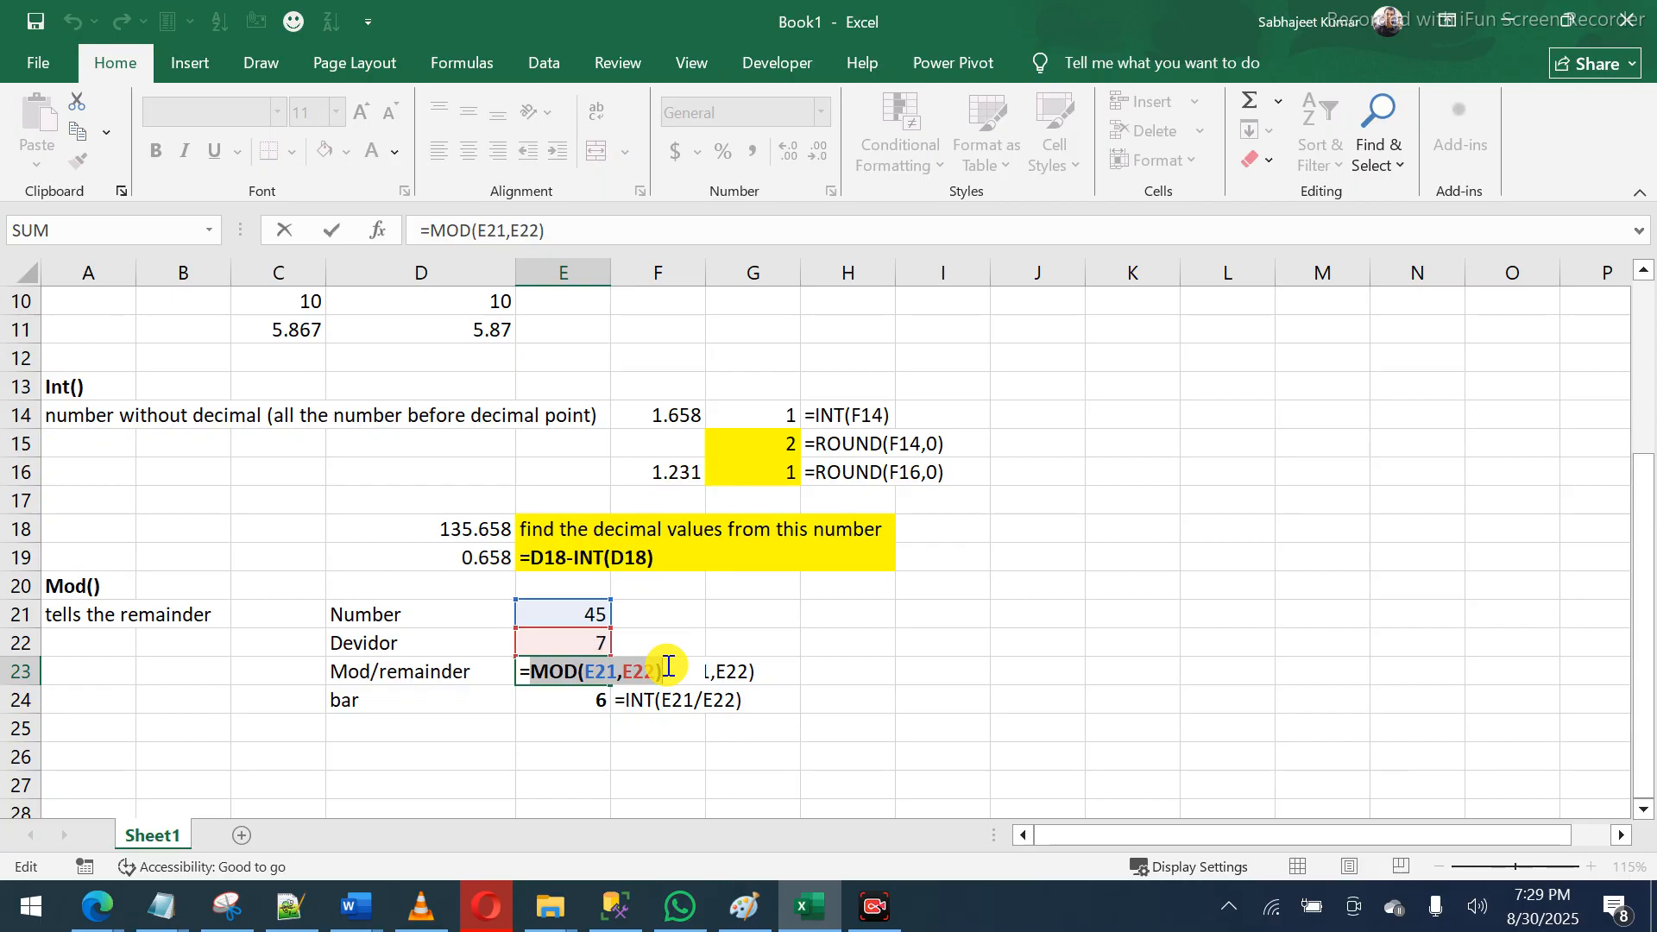
key("Return")
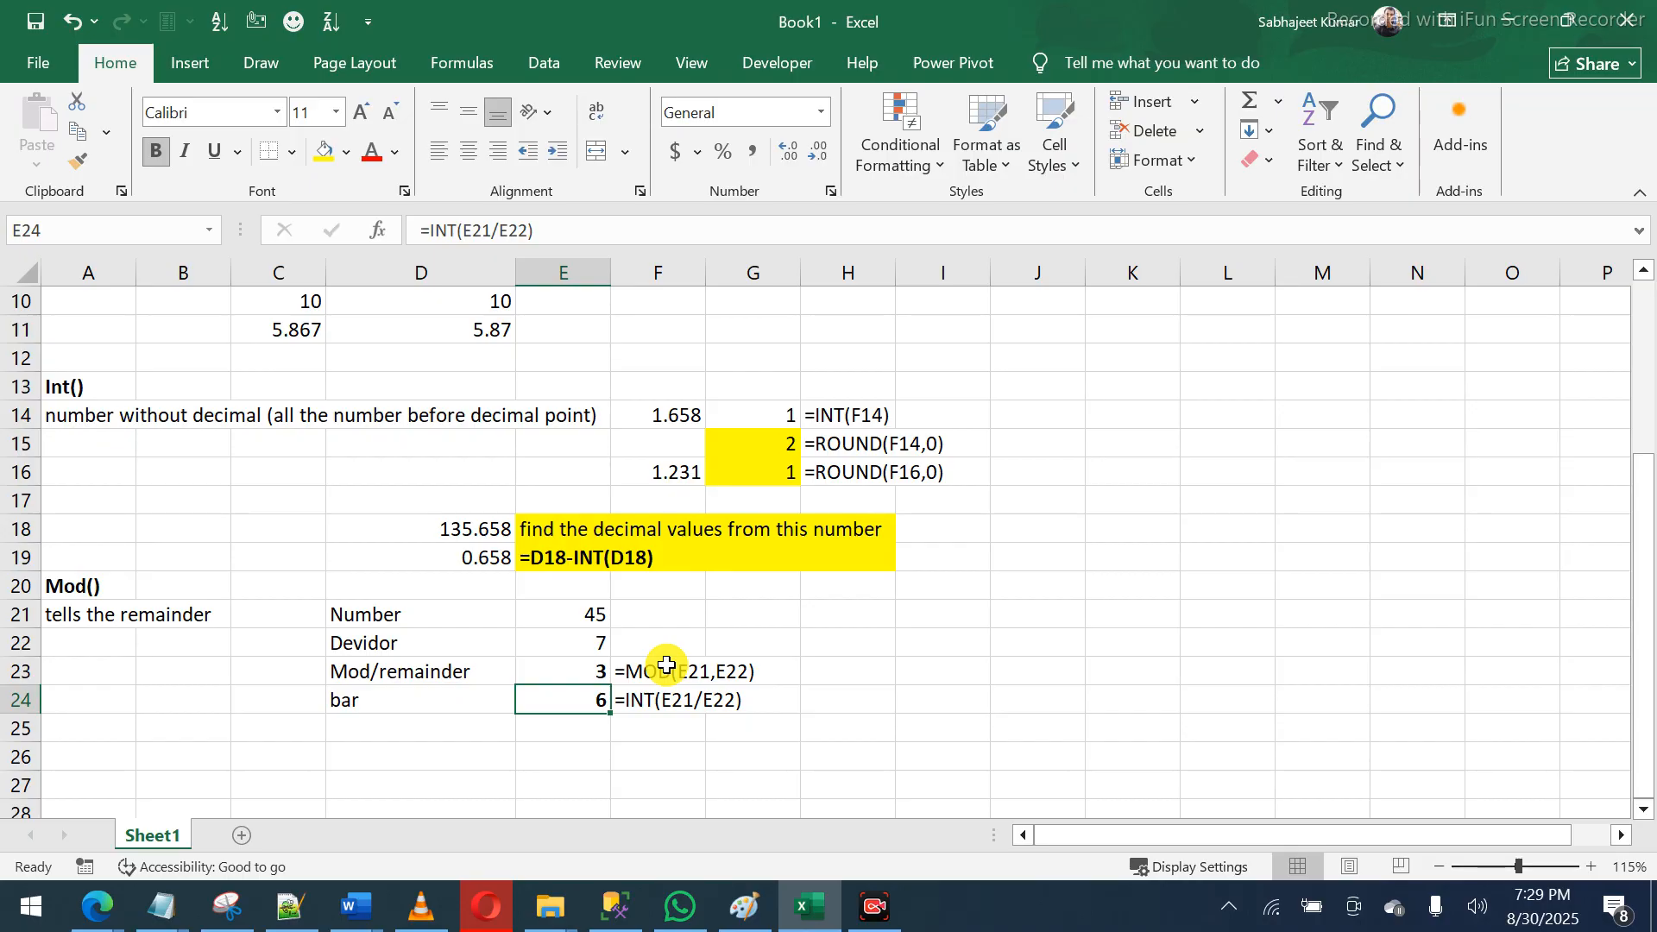
- Enter =45/7 in I21, giving 6.42857
left_click(928, 623)
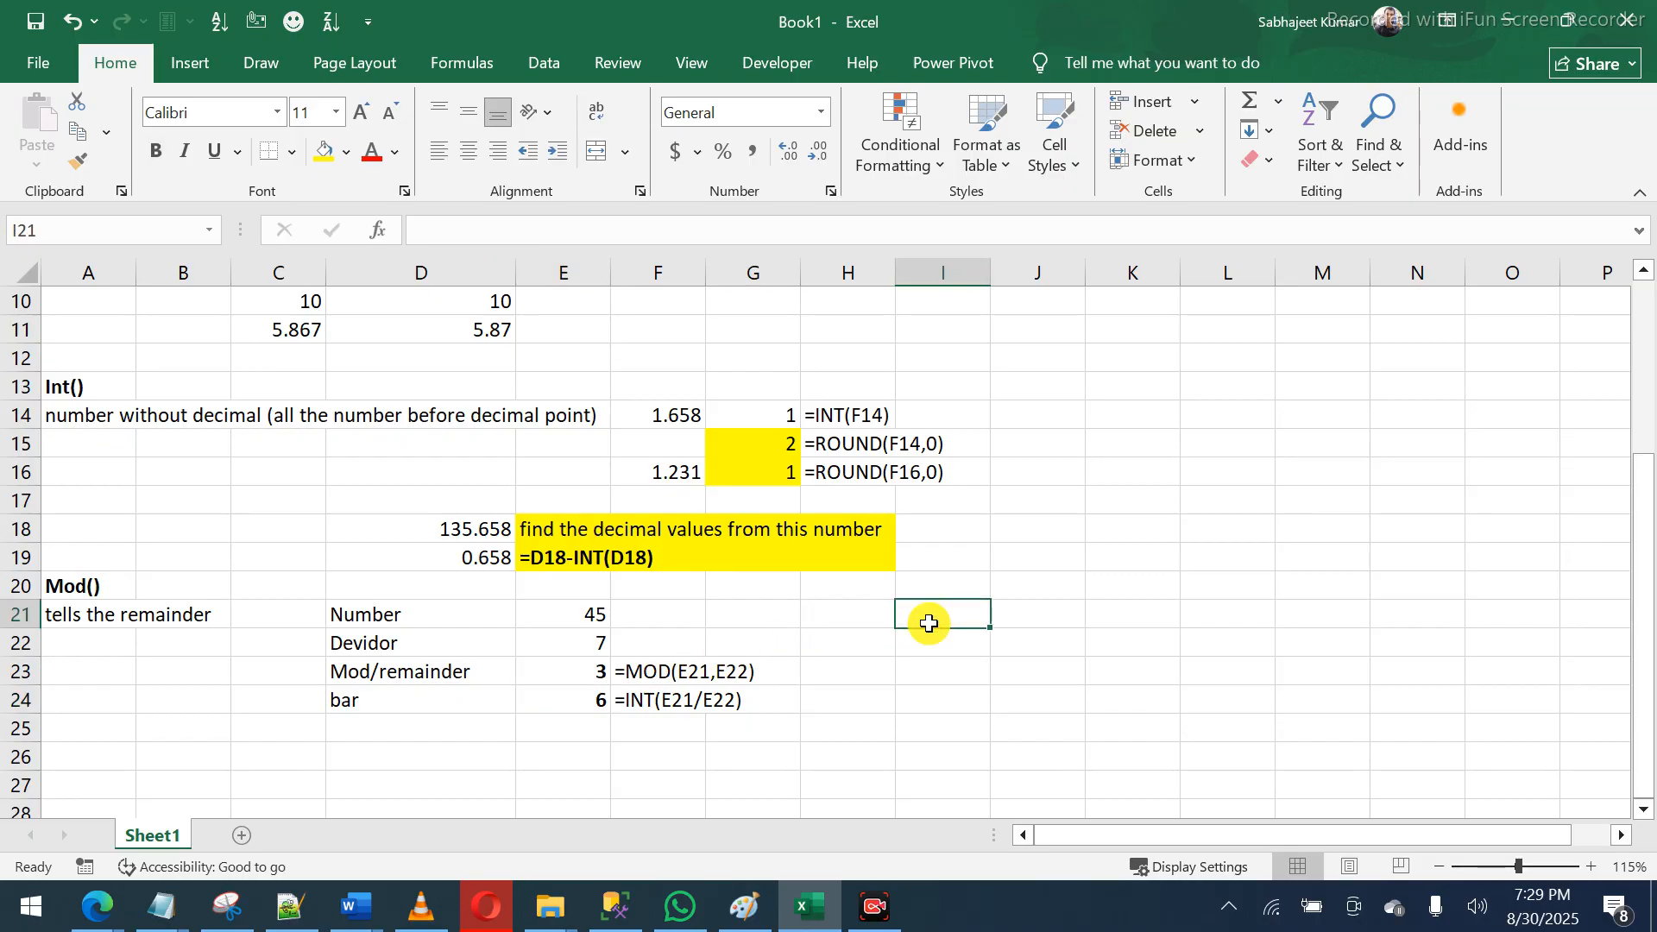
type("=")
key("Left")
key("Left")
key("Left")
key("Left")
type("/")
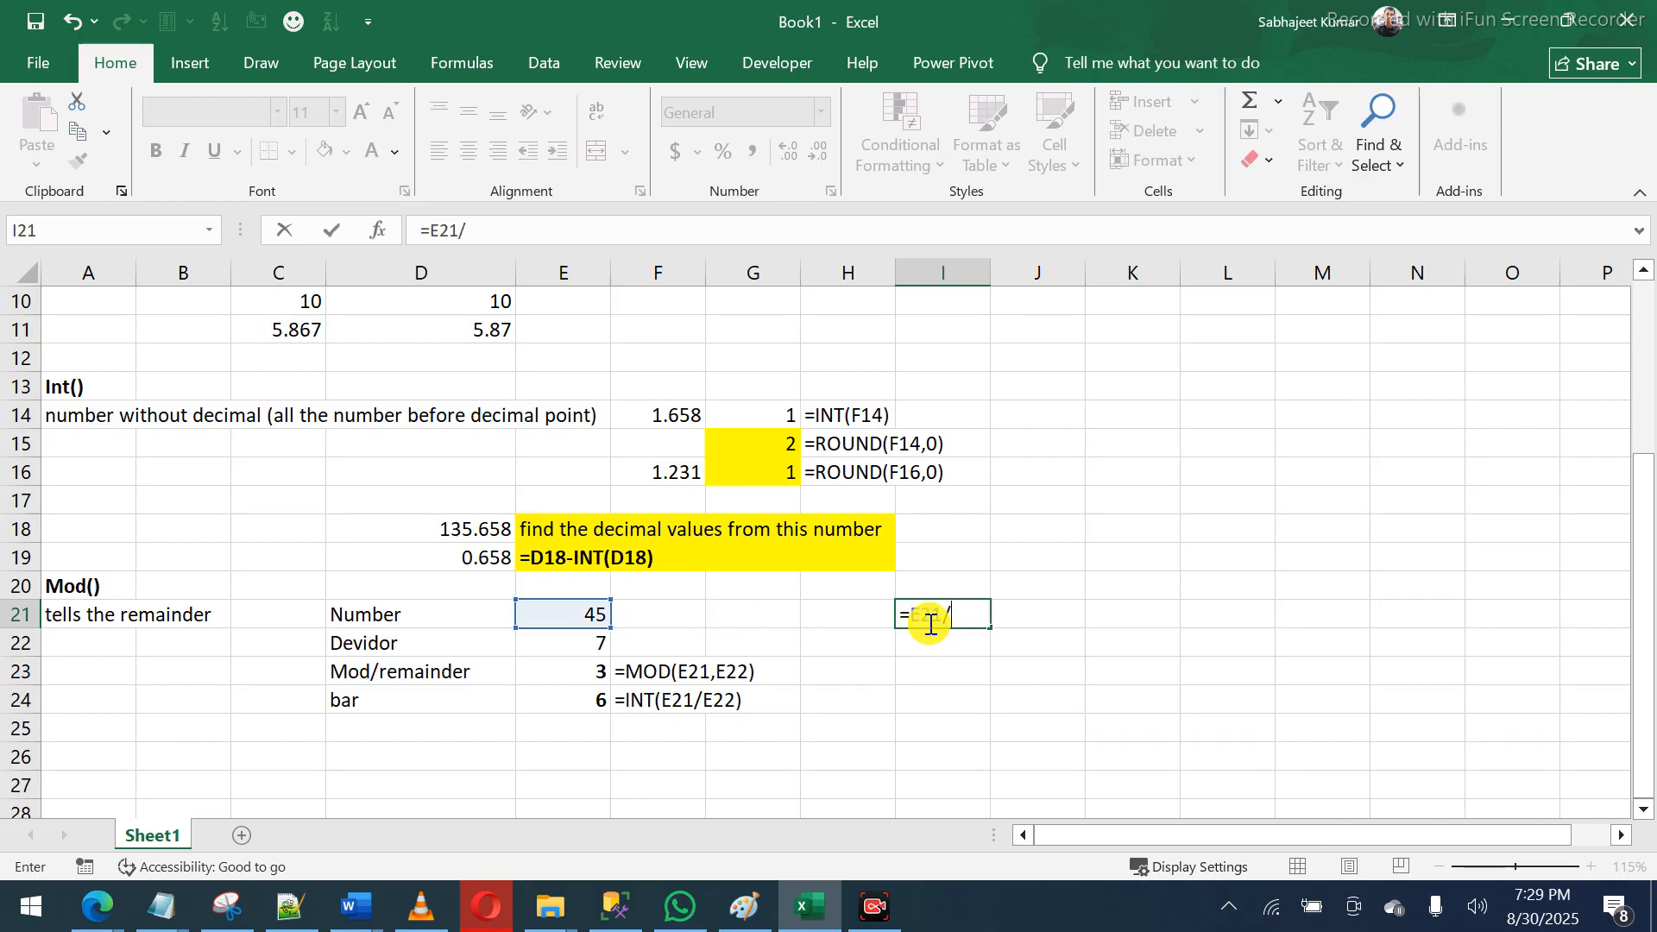
left_click(597, 643)
key("BackSpace")
key("BackSpace")
key("BackSpace")
key("BackSpace")
key("BackSpace")
key("BackSpace")
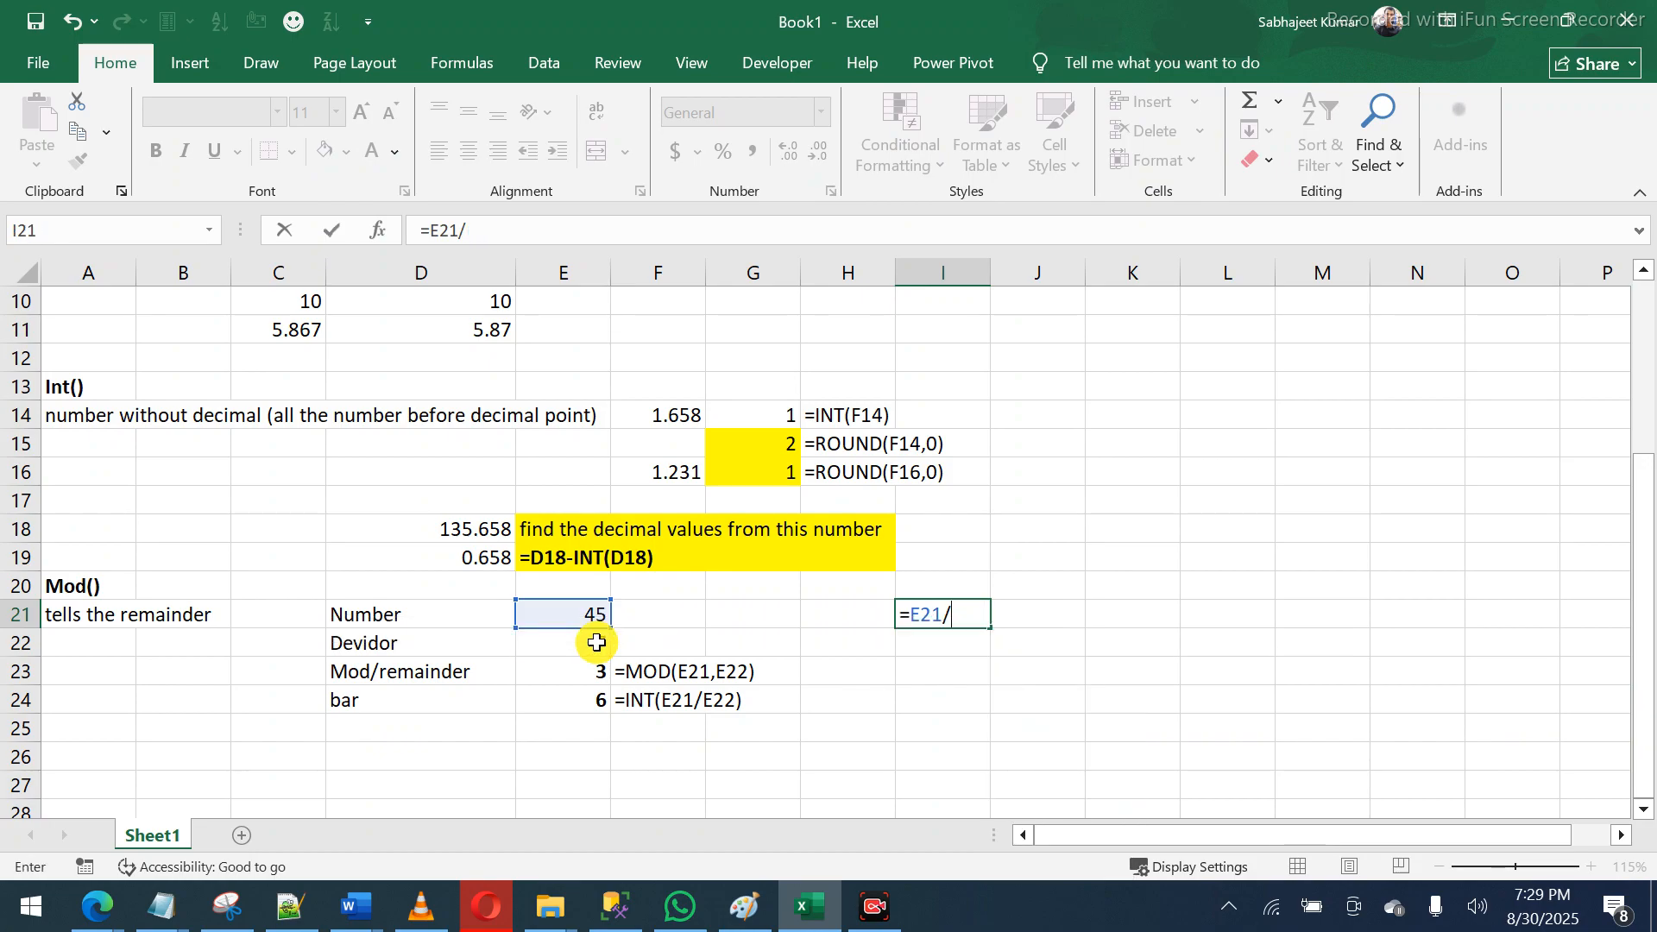
key("BackSpace")
type("4")
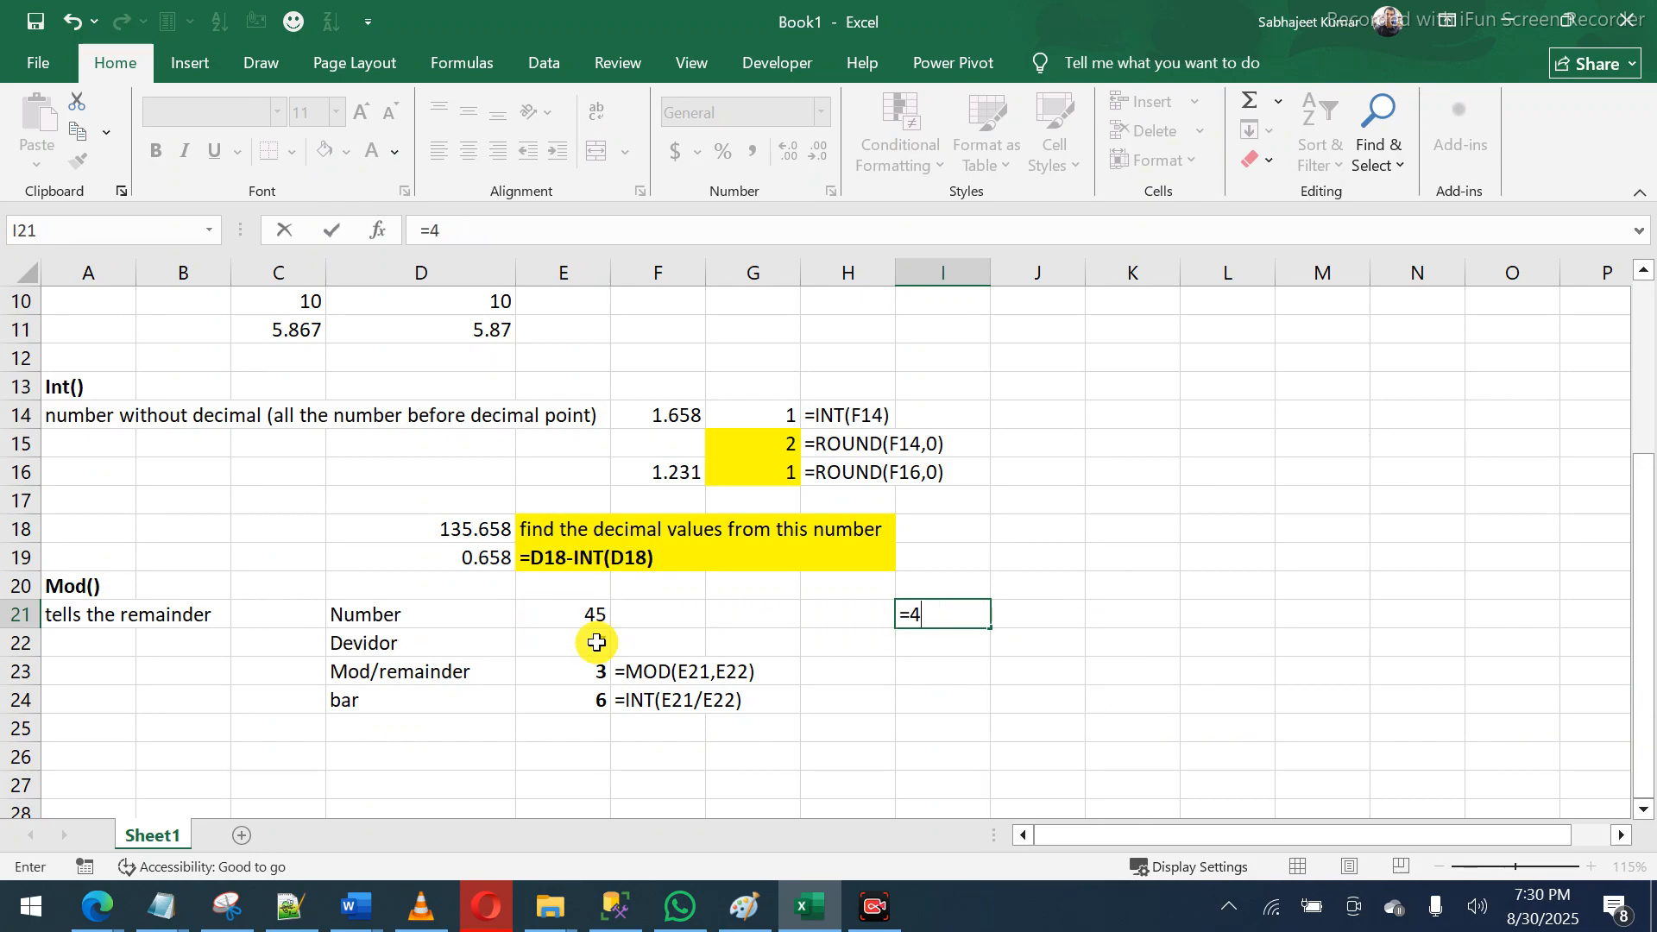
type("5/7")
key("Return")
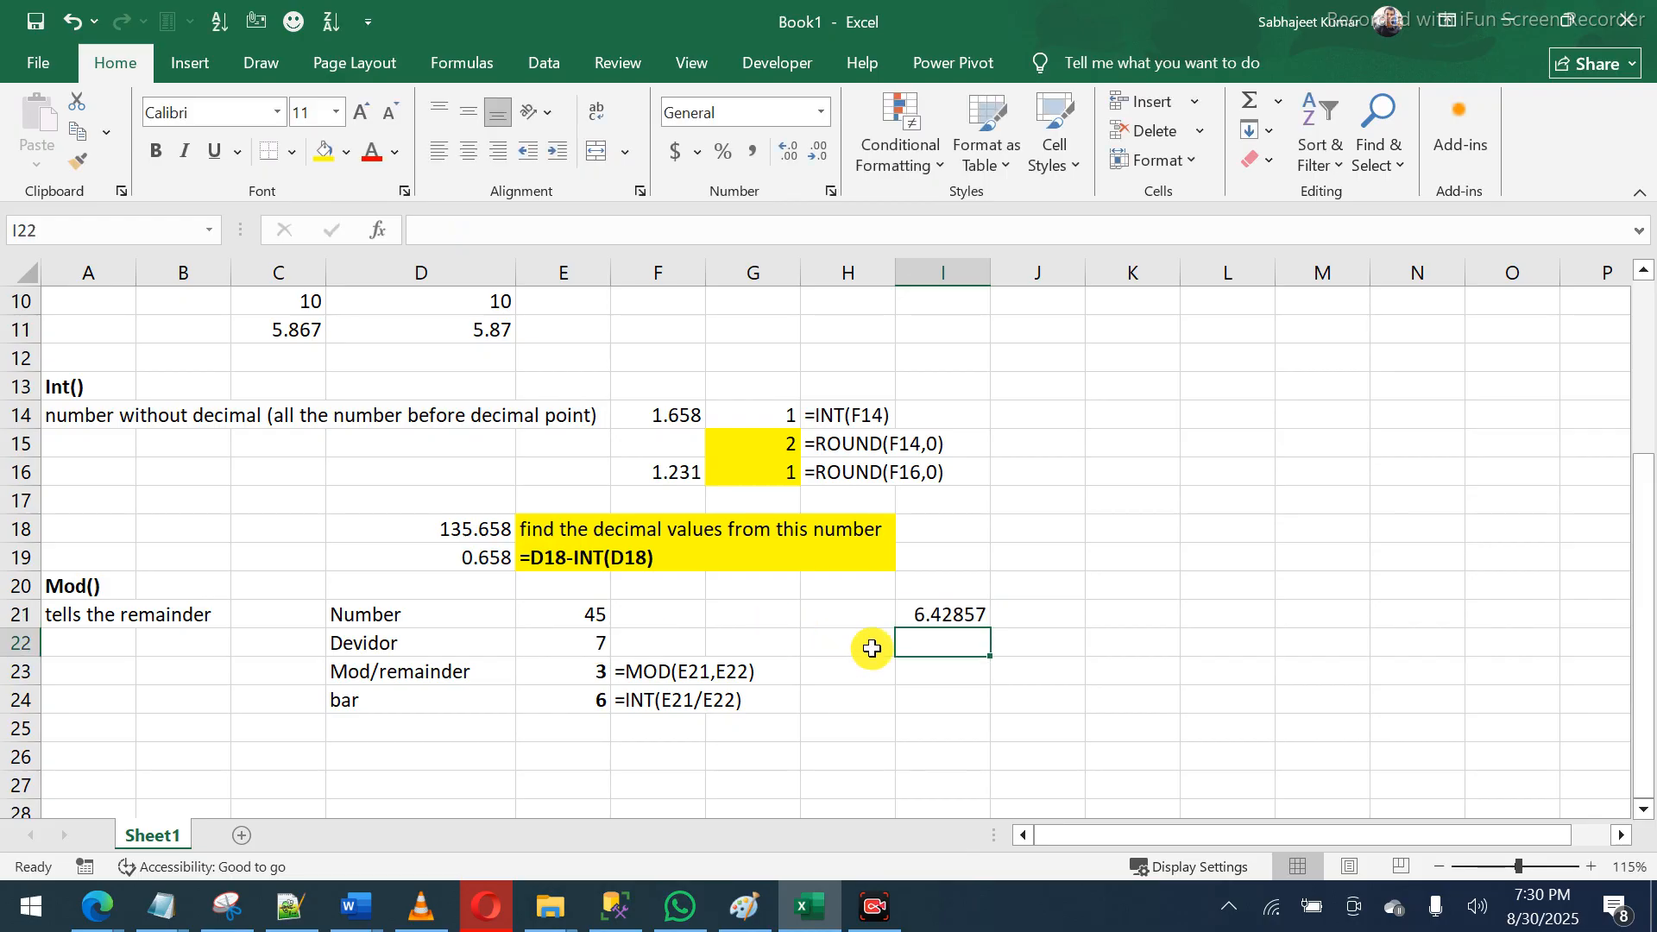
- Change I21 to =INT(45/7) so it returns 6
left_click(947, 620)
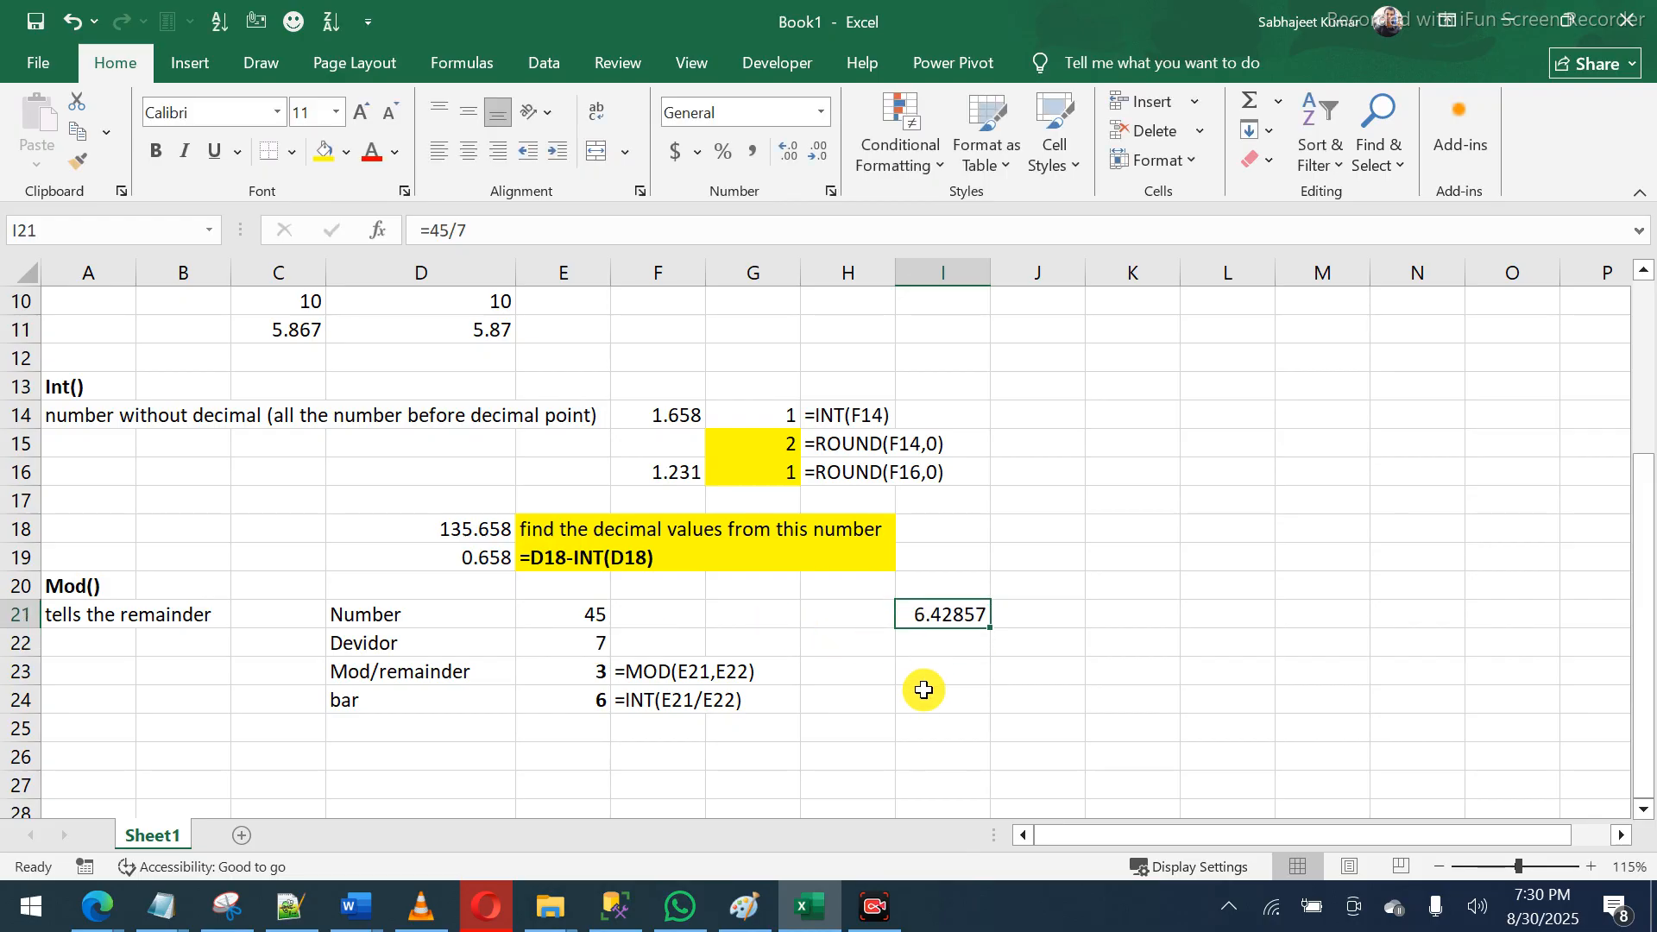
double_click(912, 619)
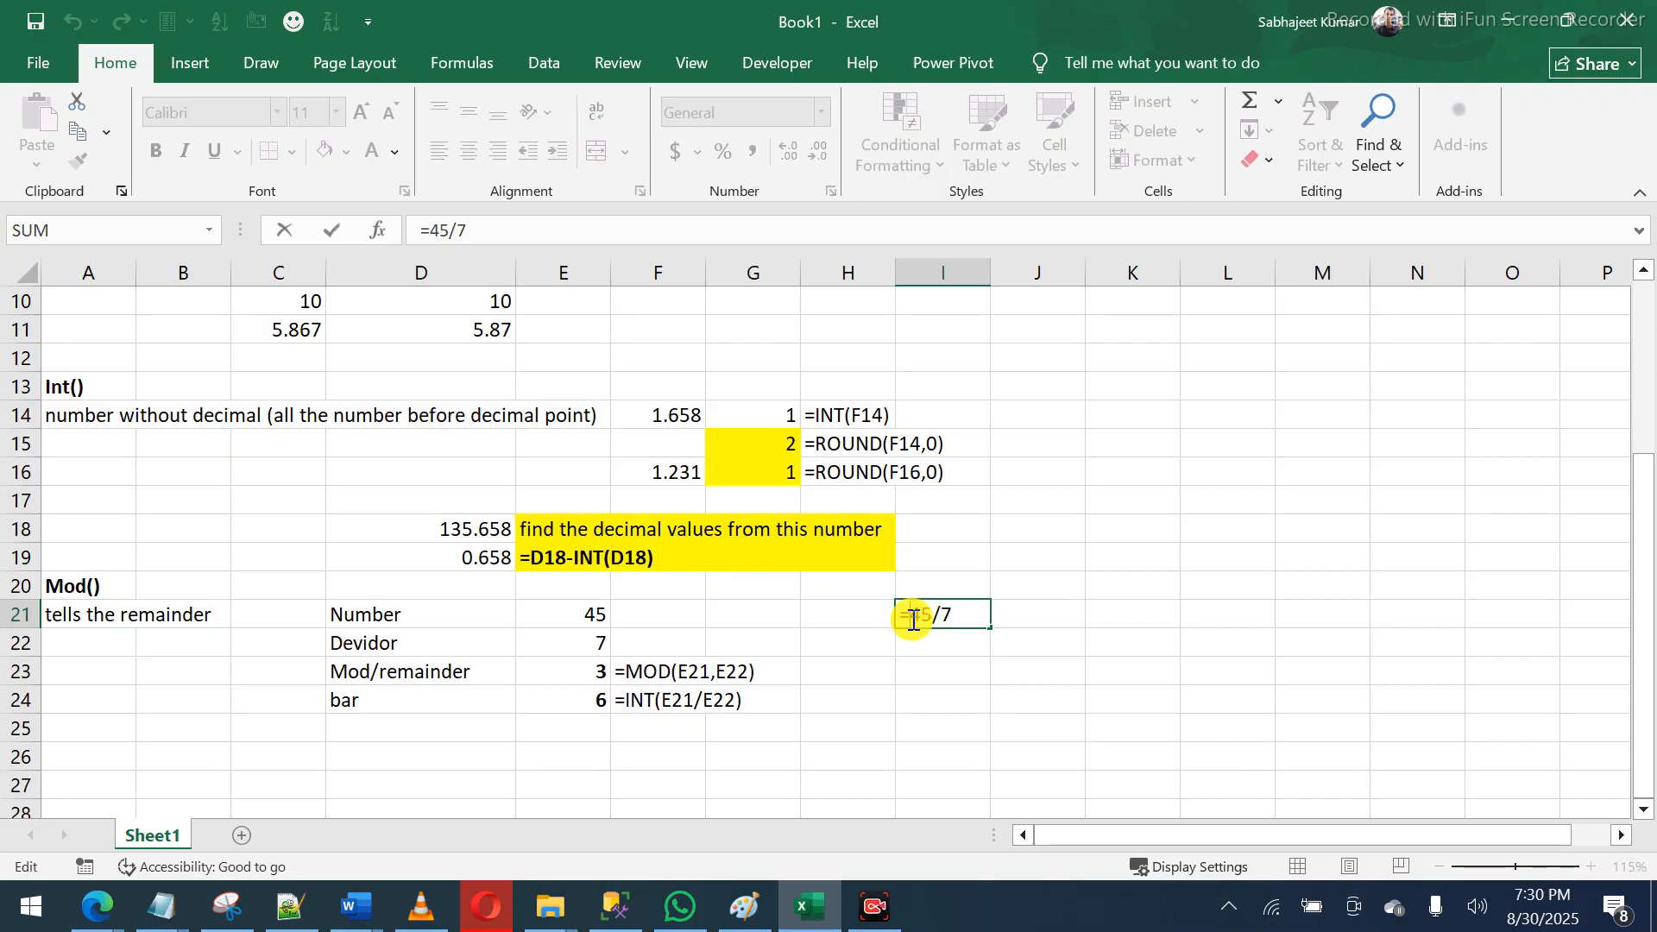
mouse_move(912, 611)
left_mouse_down()
mouse_move(961, 604)
mouse_move(916, 610)
left_mouse_up()
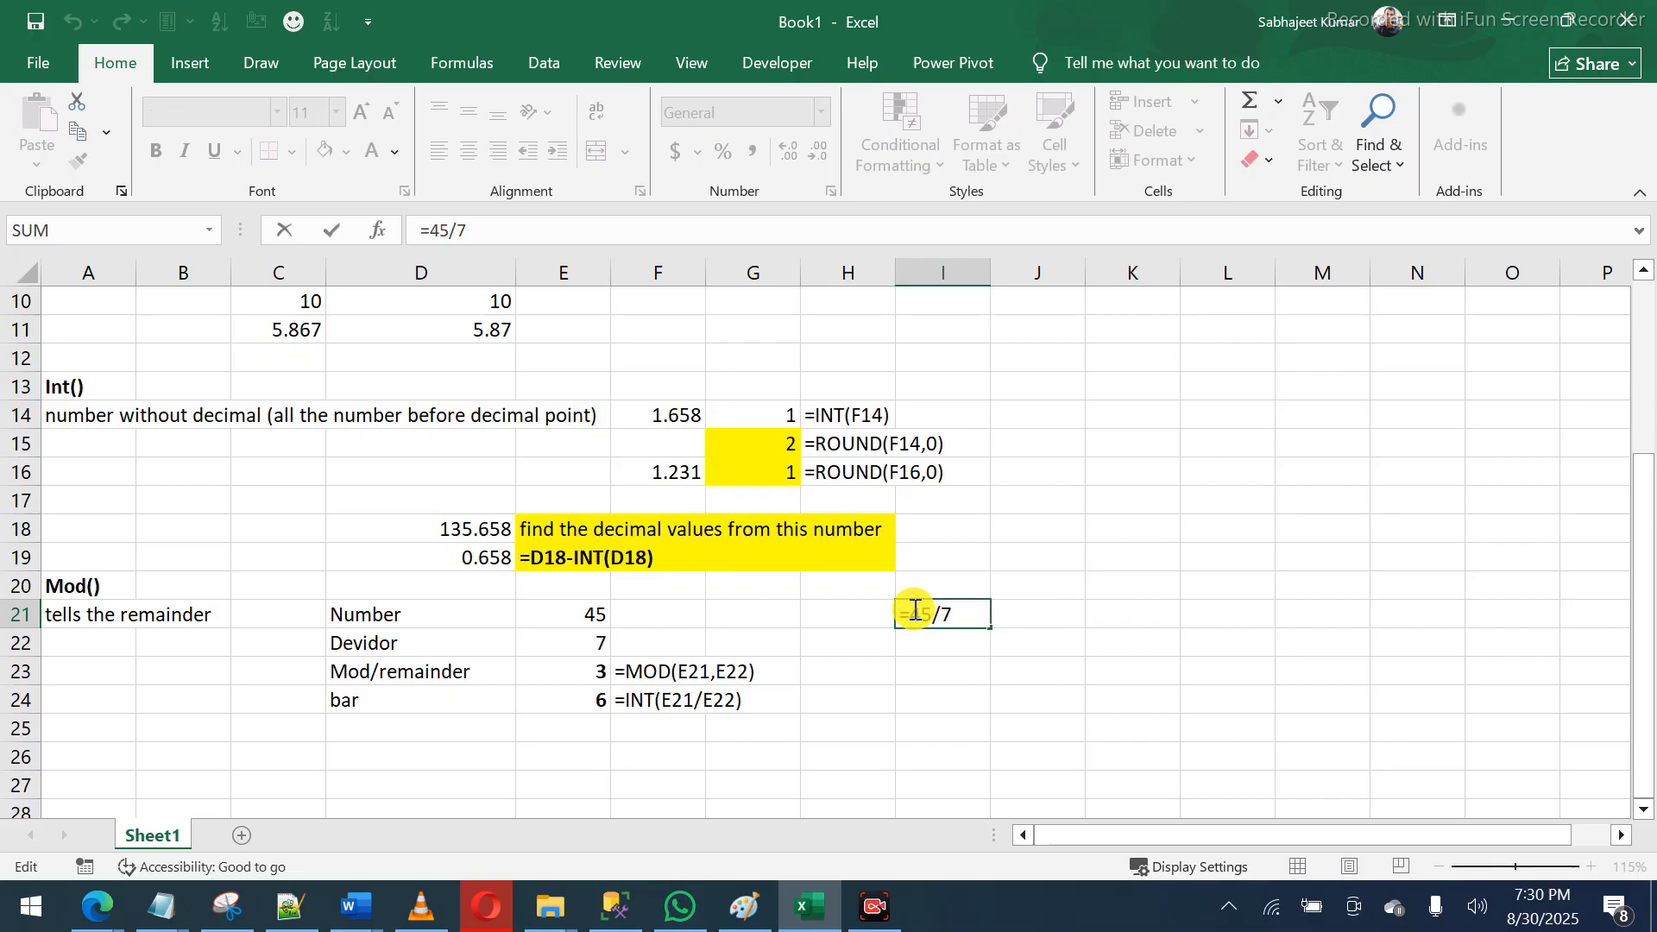
type("INT(45/7")
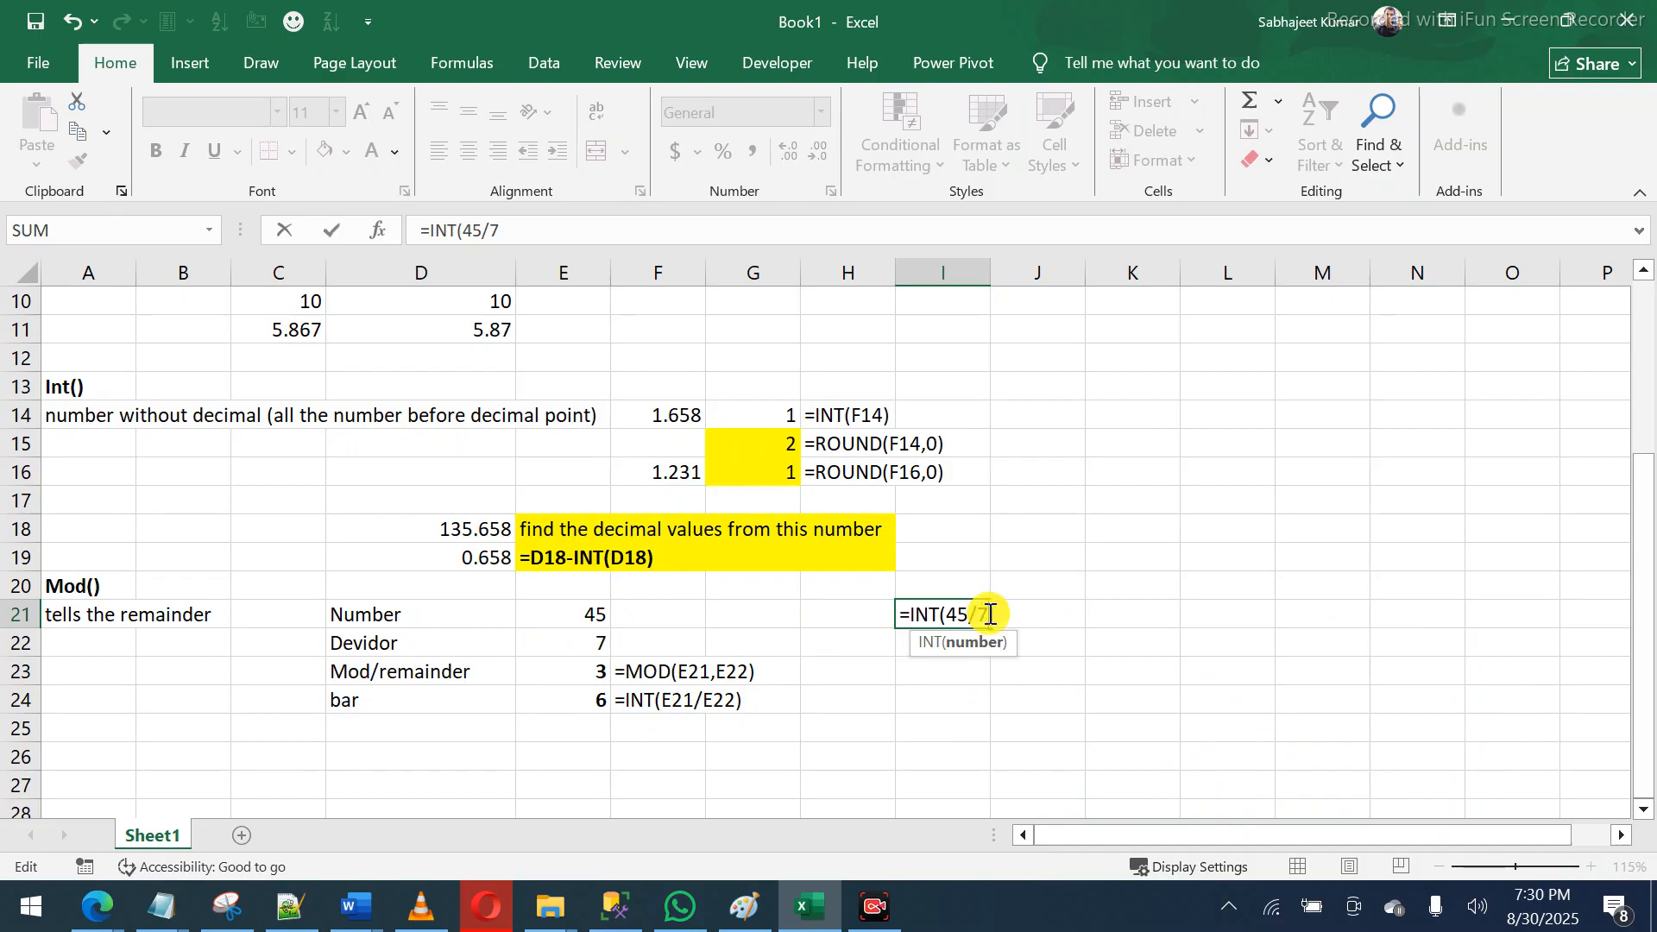
type(")")
key("Return")
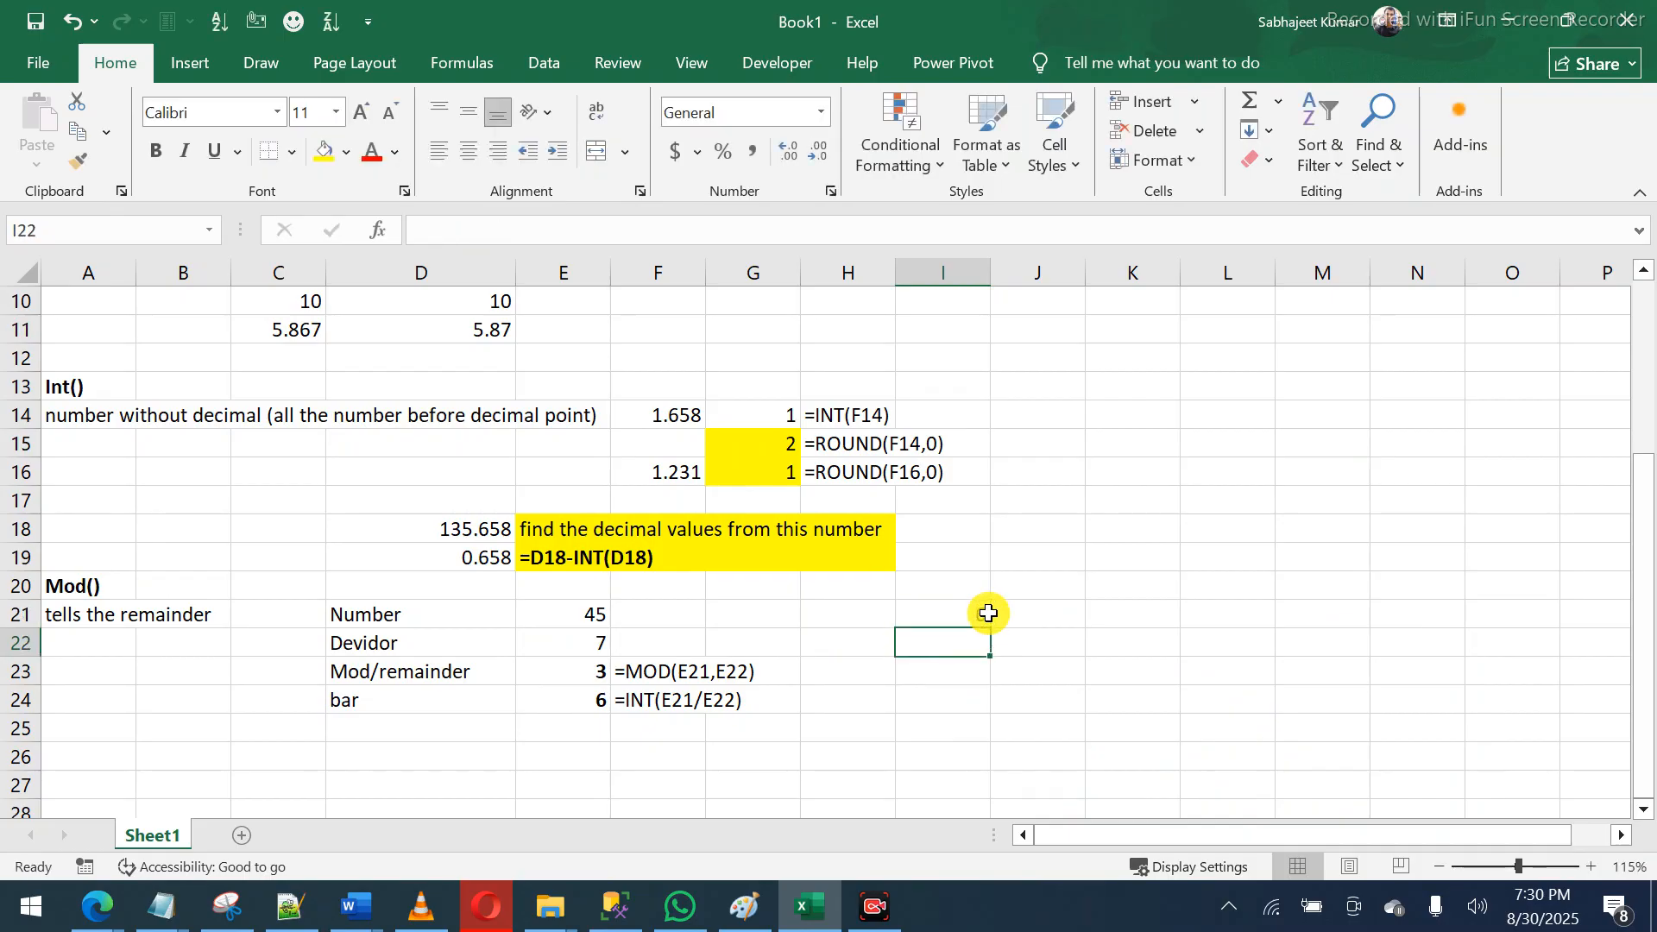
left_click(988, 613)
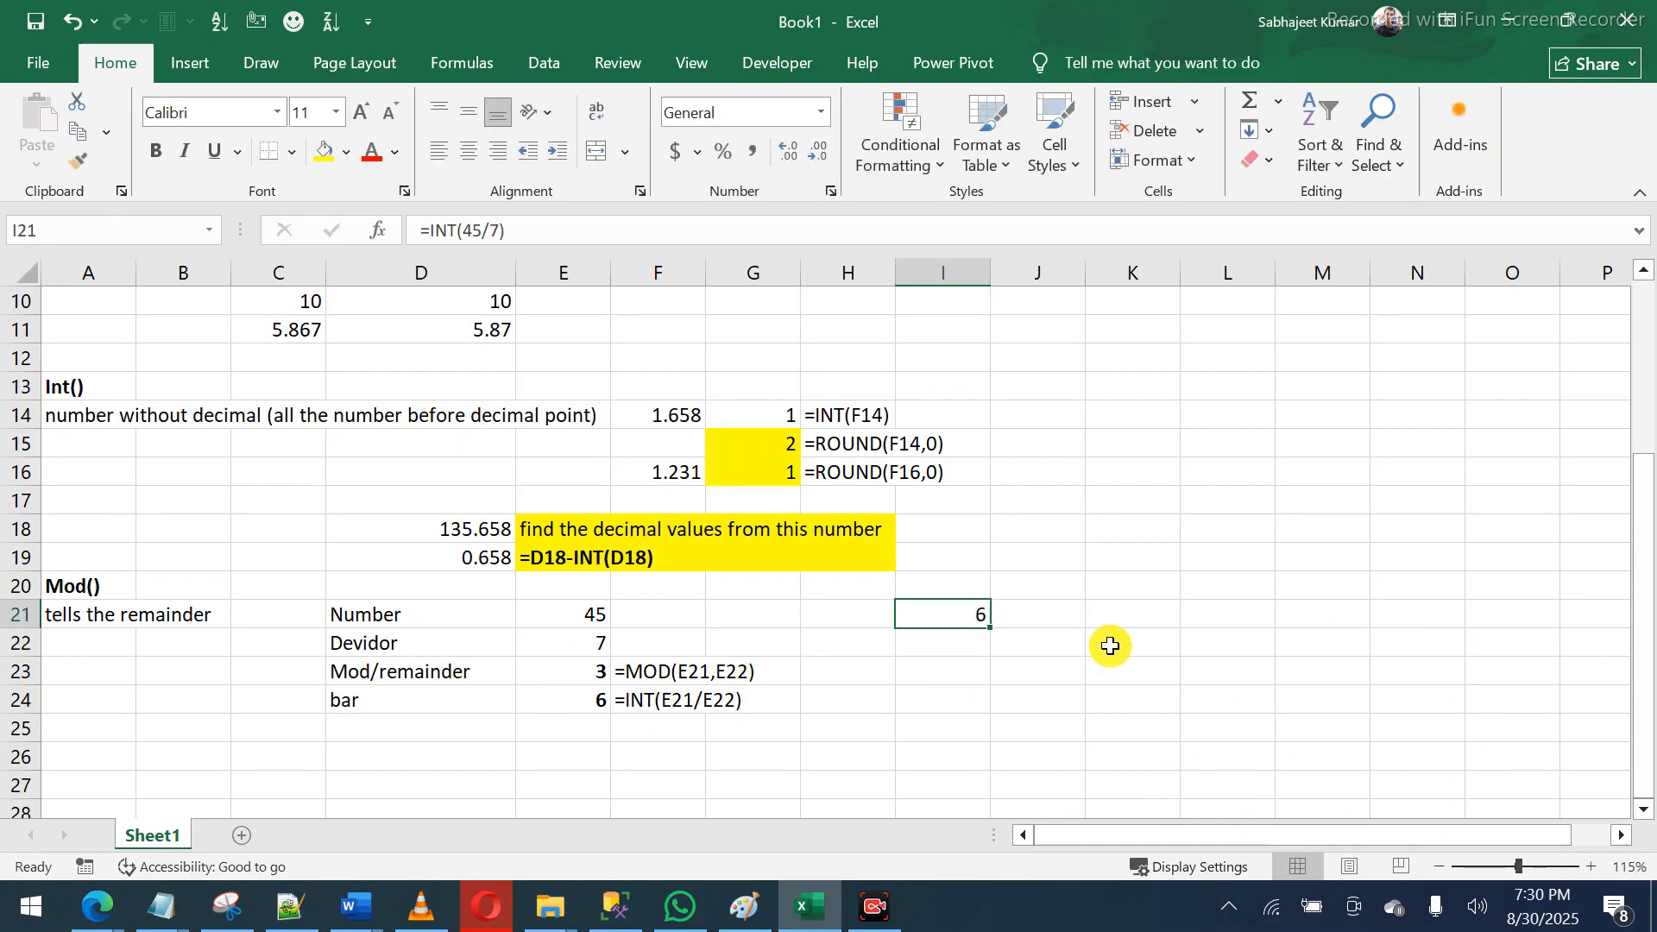
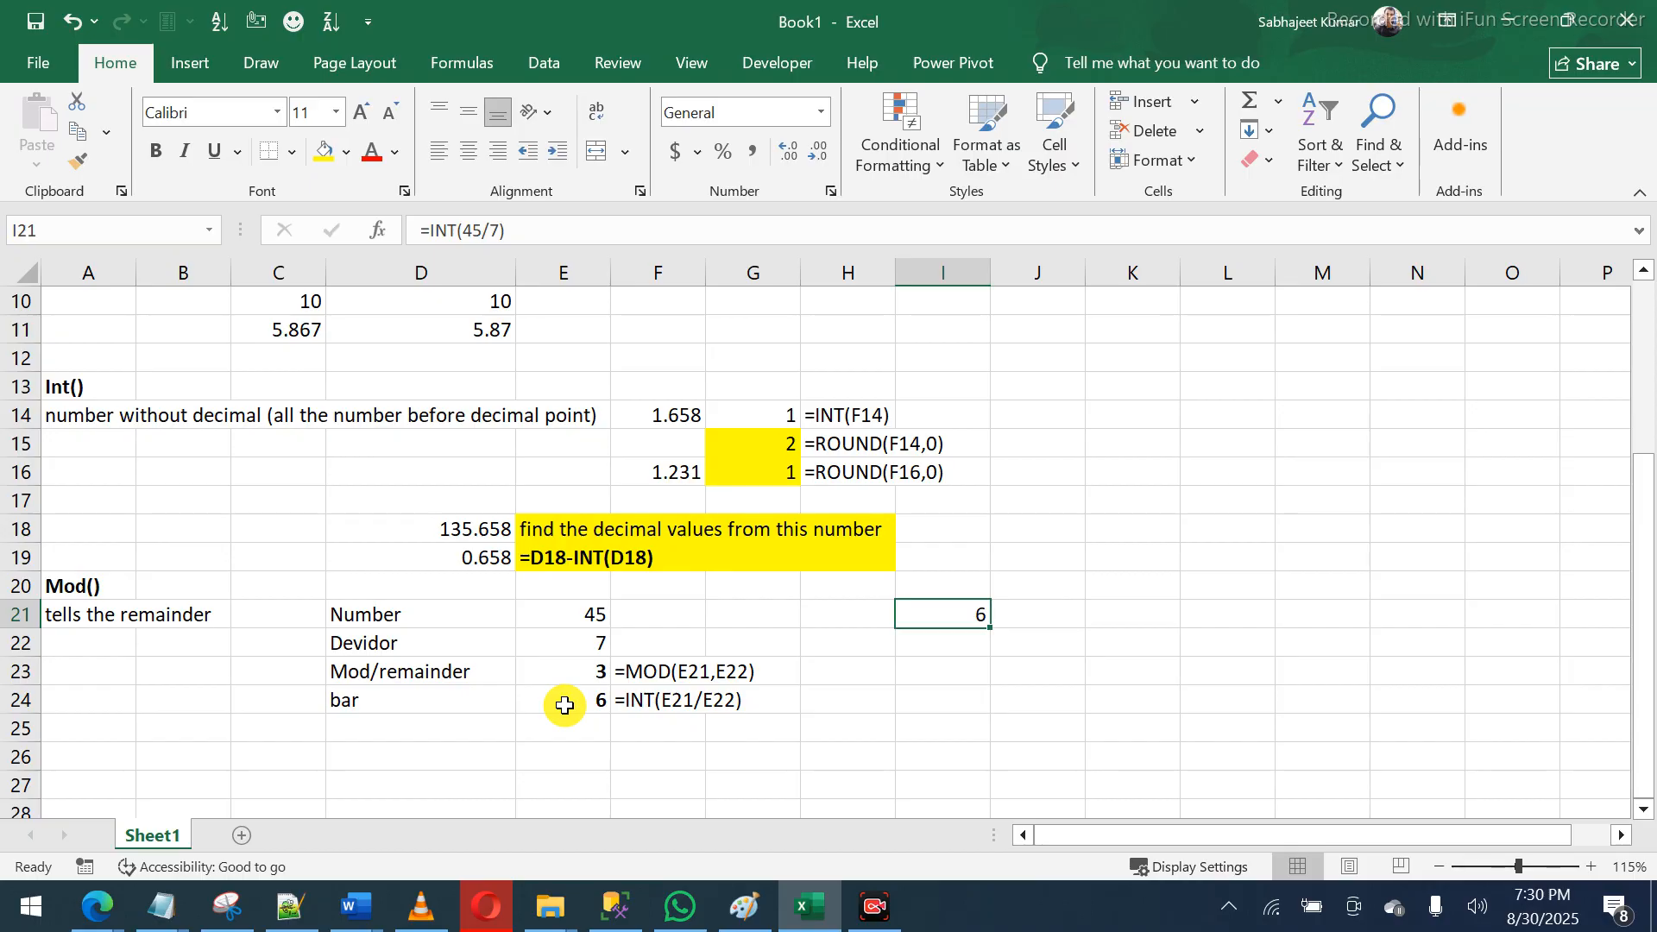
- Enter a bold Floor() heading in A26
left_click(106, 763)
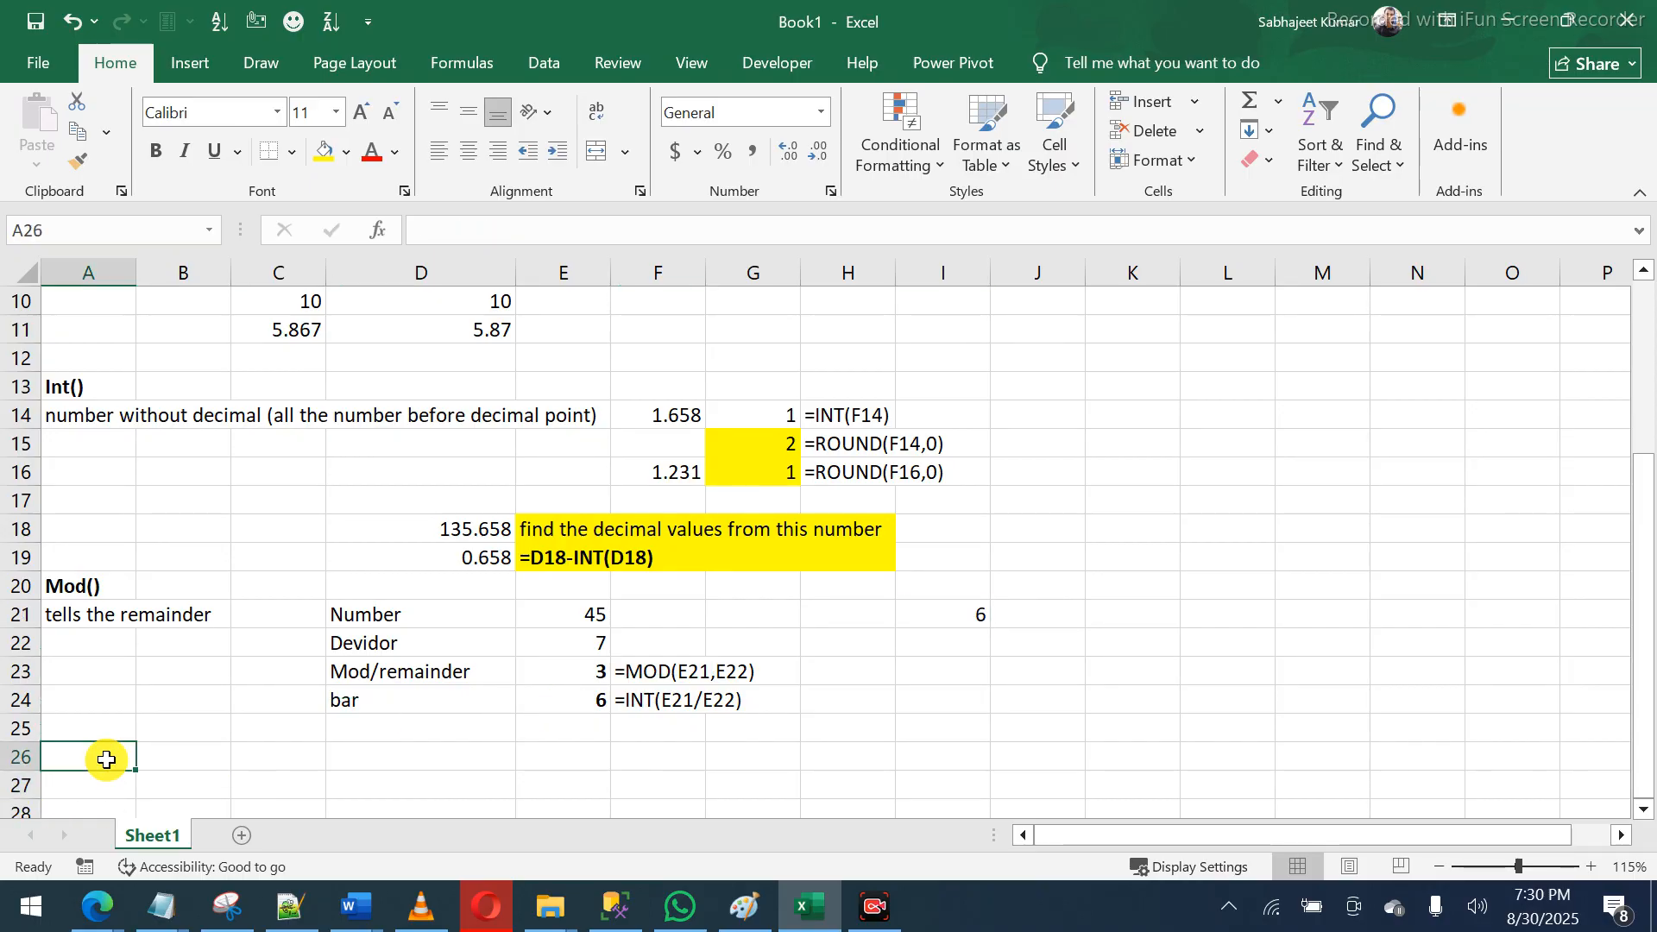
type("F")
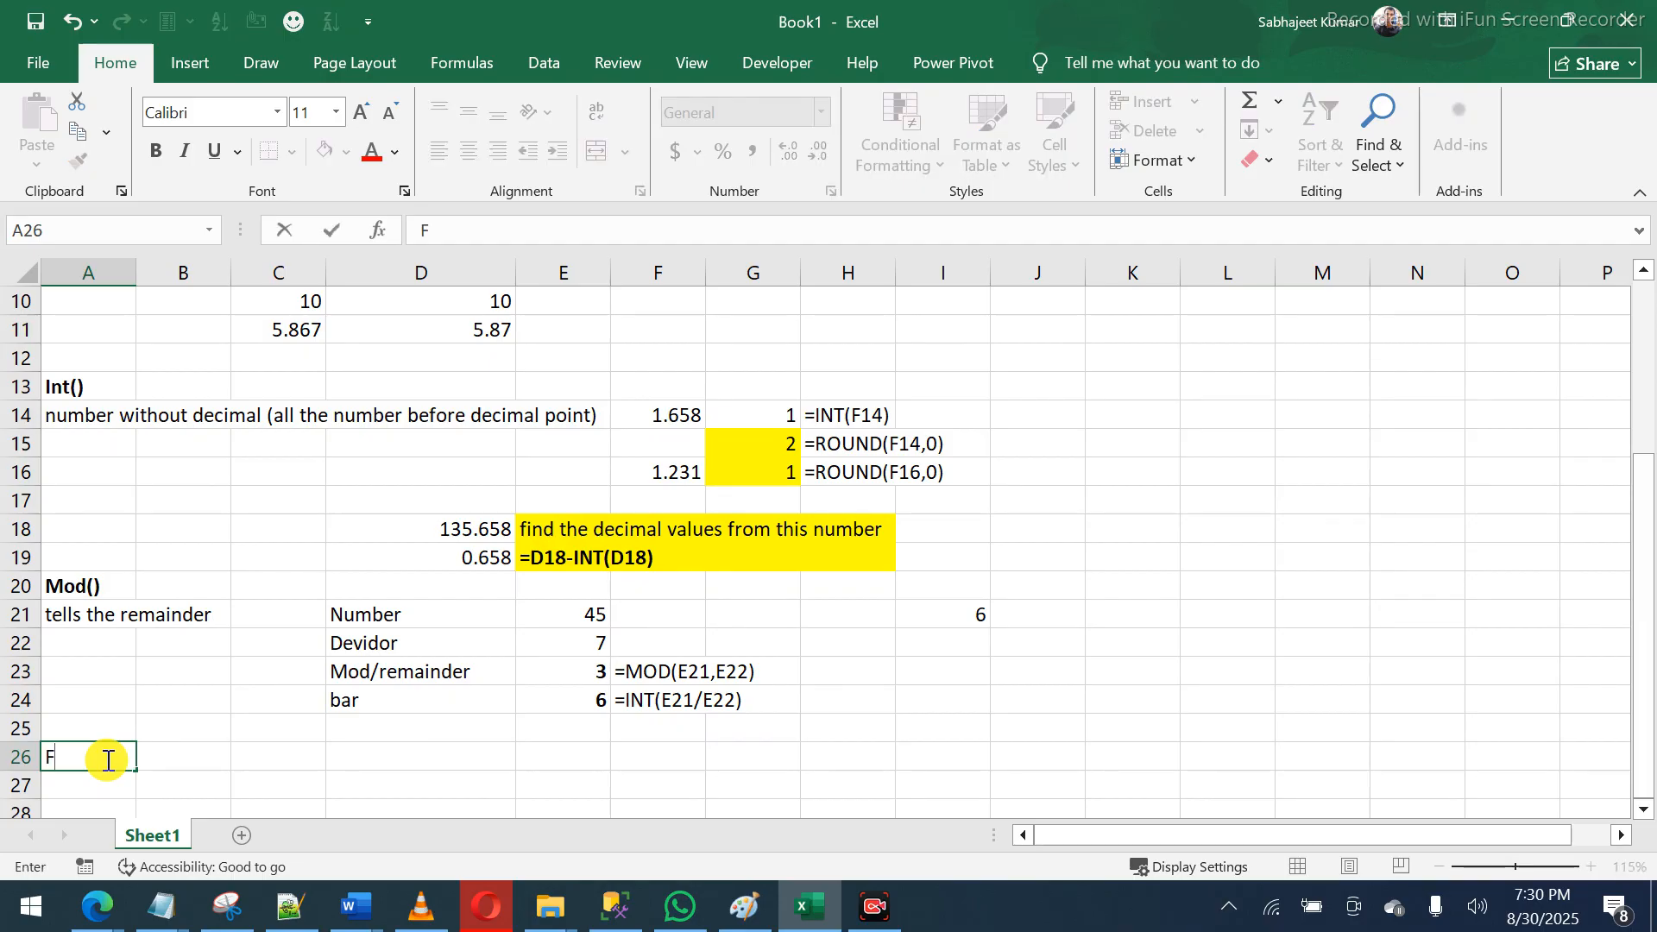
type("loor()")
key("Return")
left_click(107, 759)
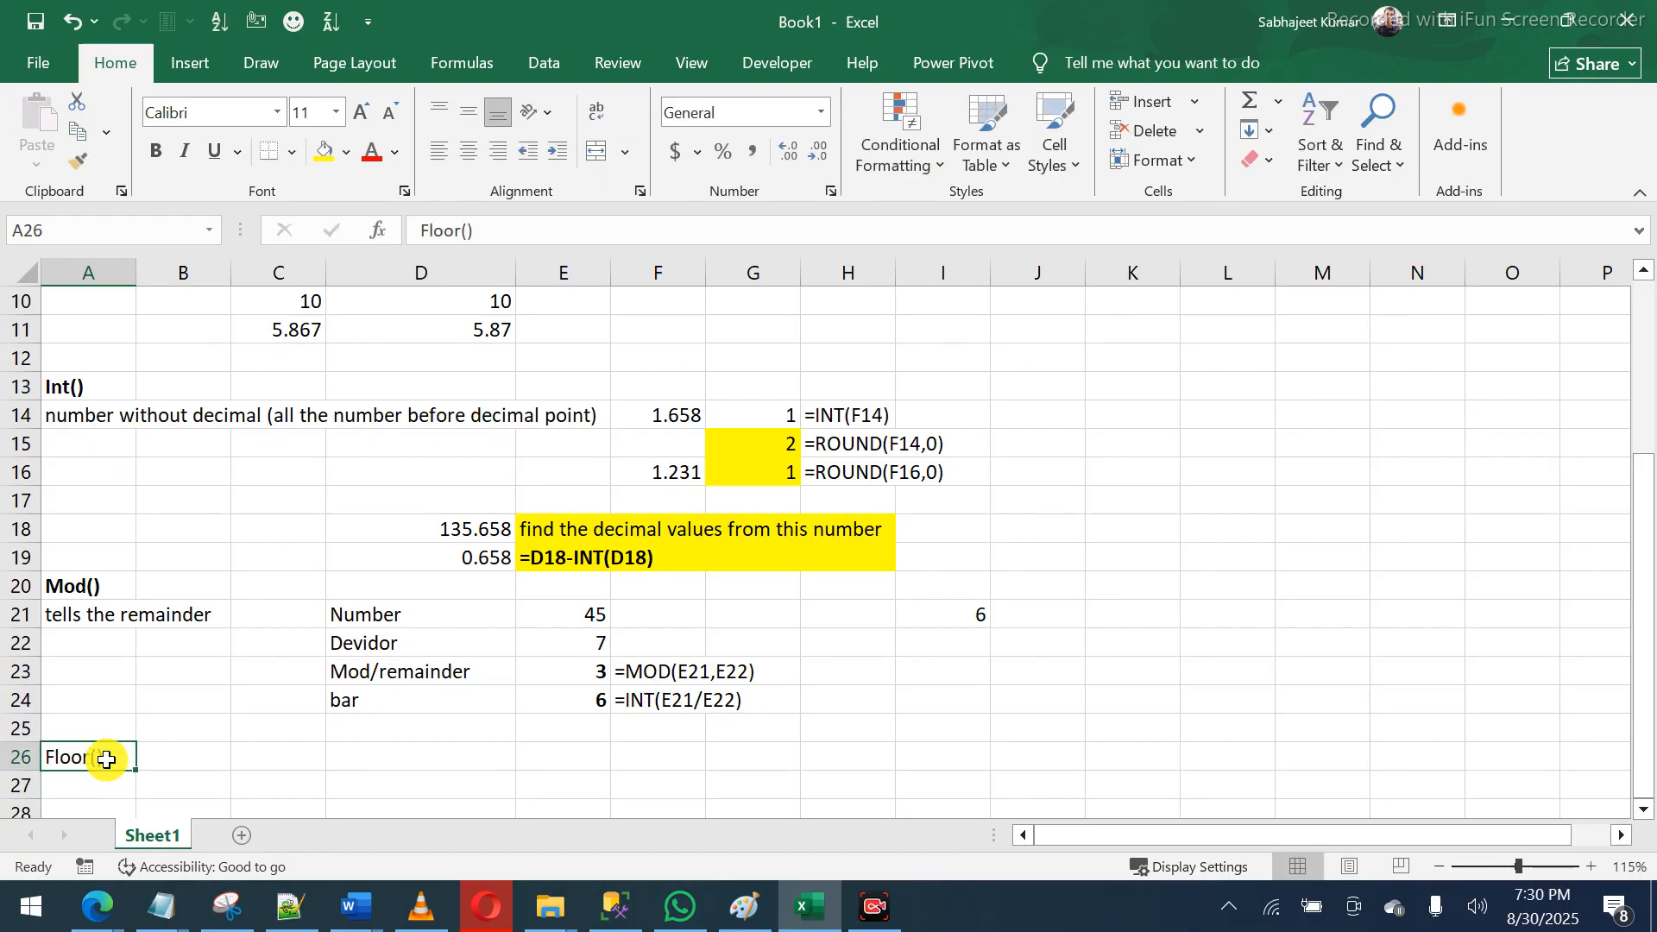
key("ctrl+b")
- Add the note 'to extract number from decimal' in A27
key("Down")
key("Down")
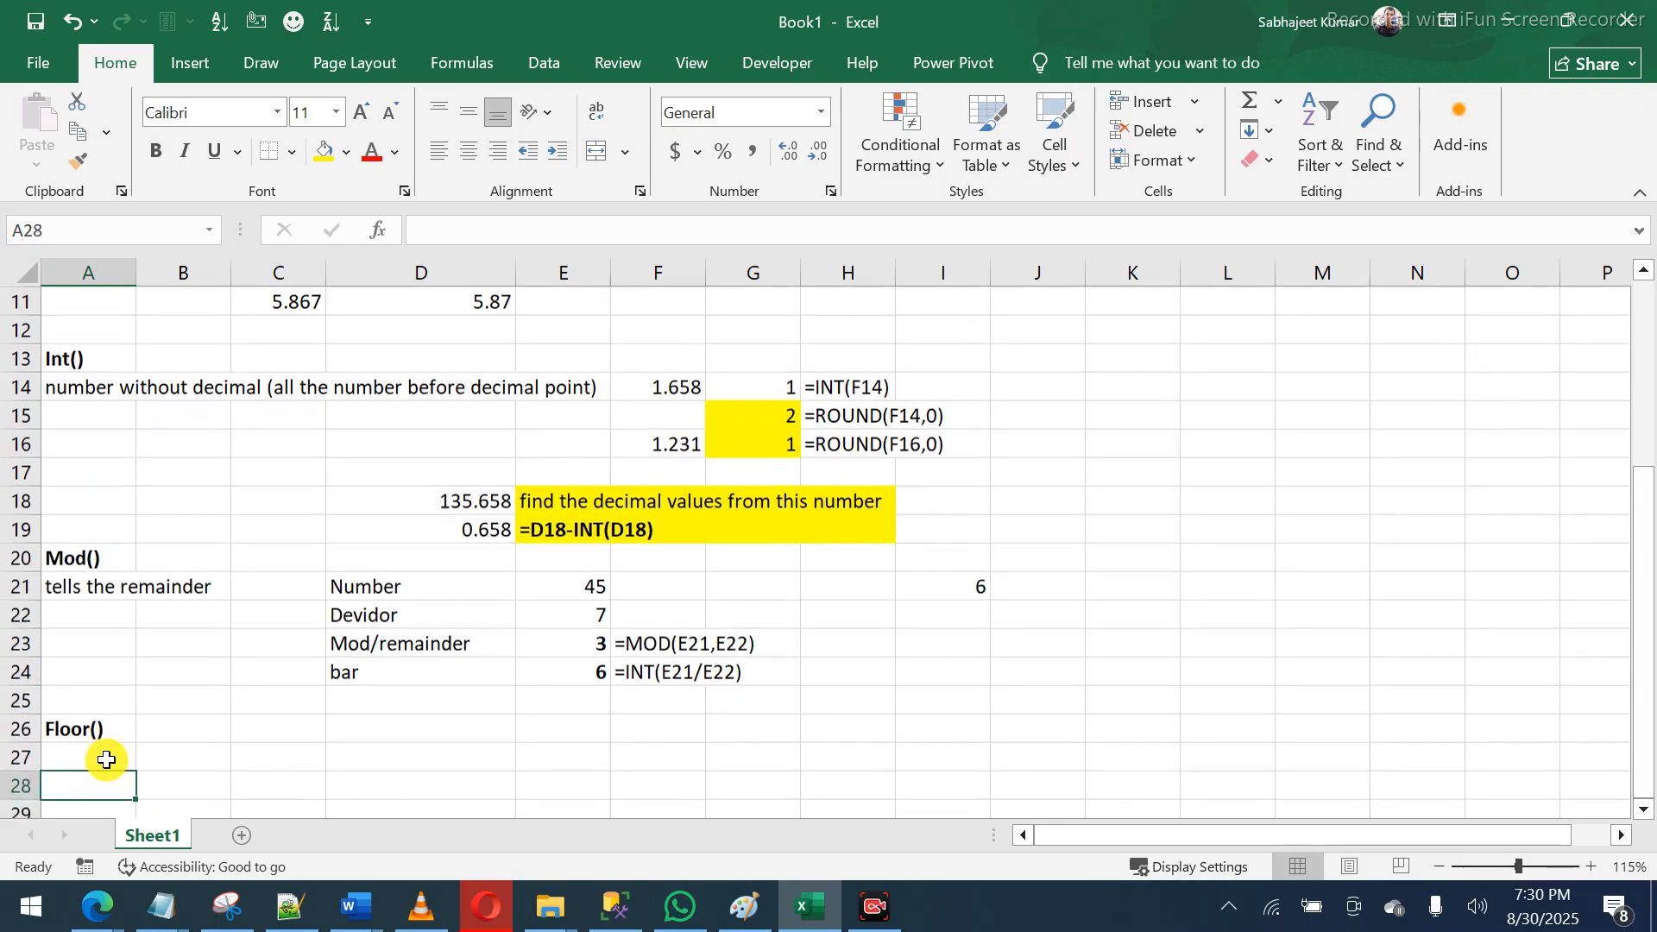
key("Down")
key("Down")
key("Down")
key("Up")
key("Up")
key("Up")
key("Up")
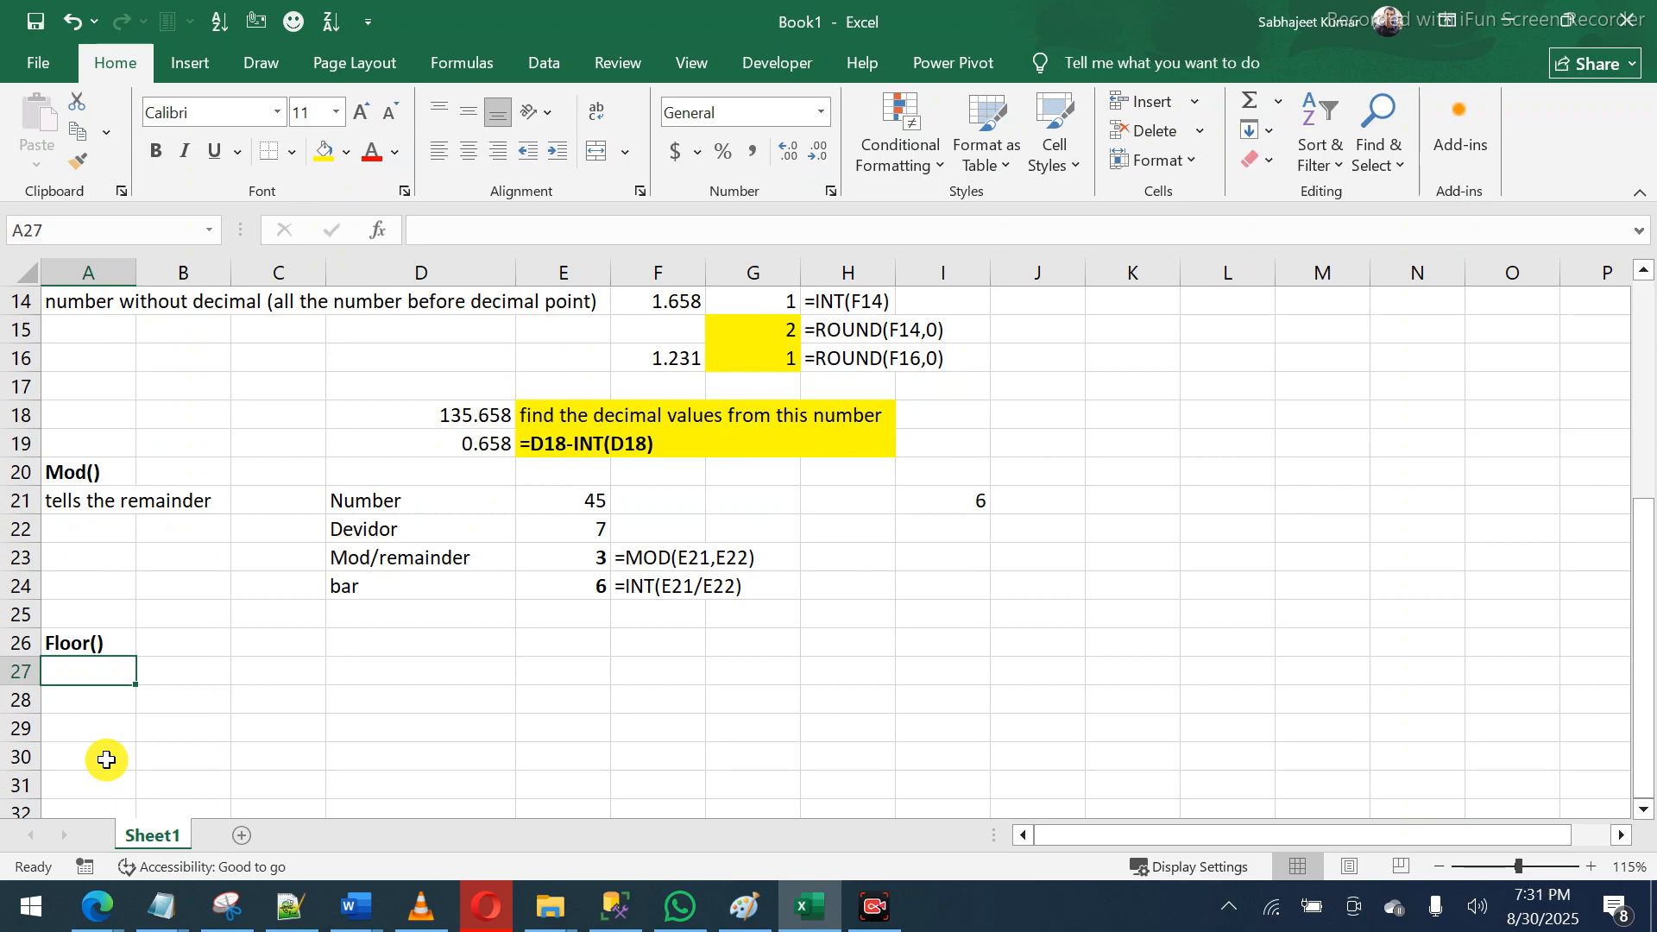
type("to")
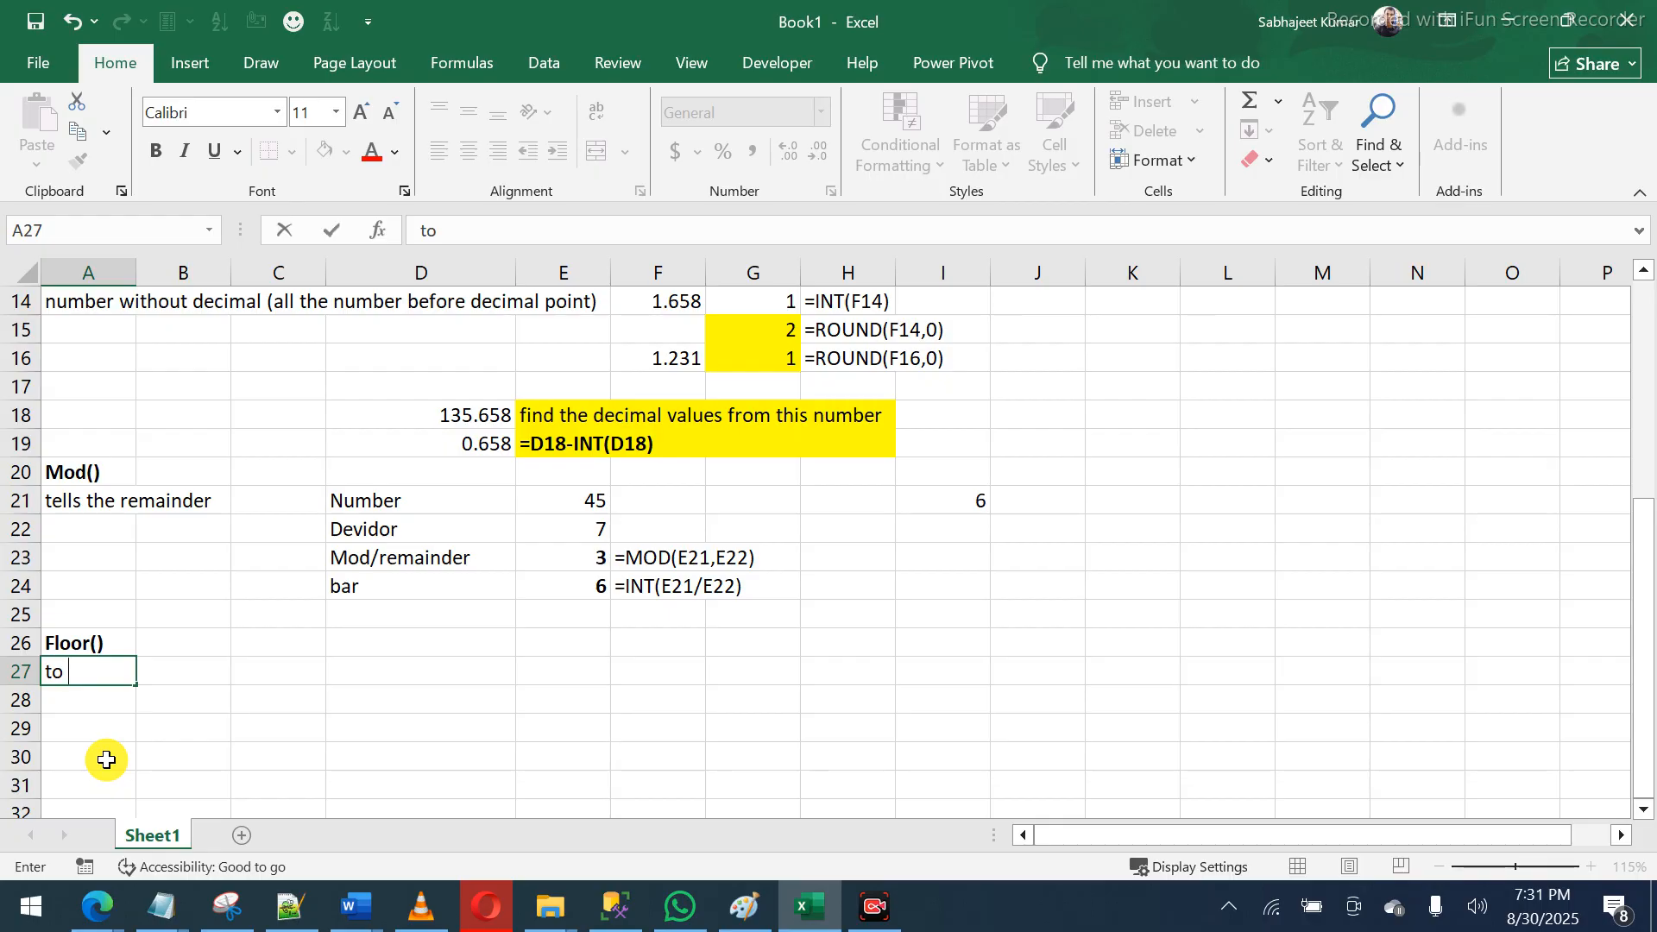
type(" extract number")
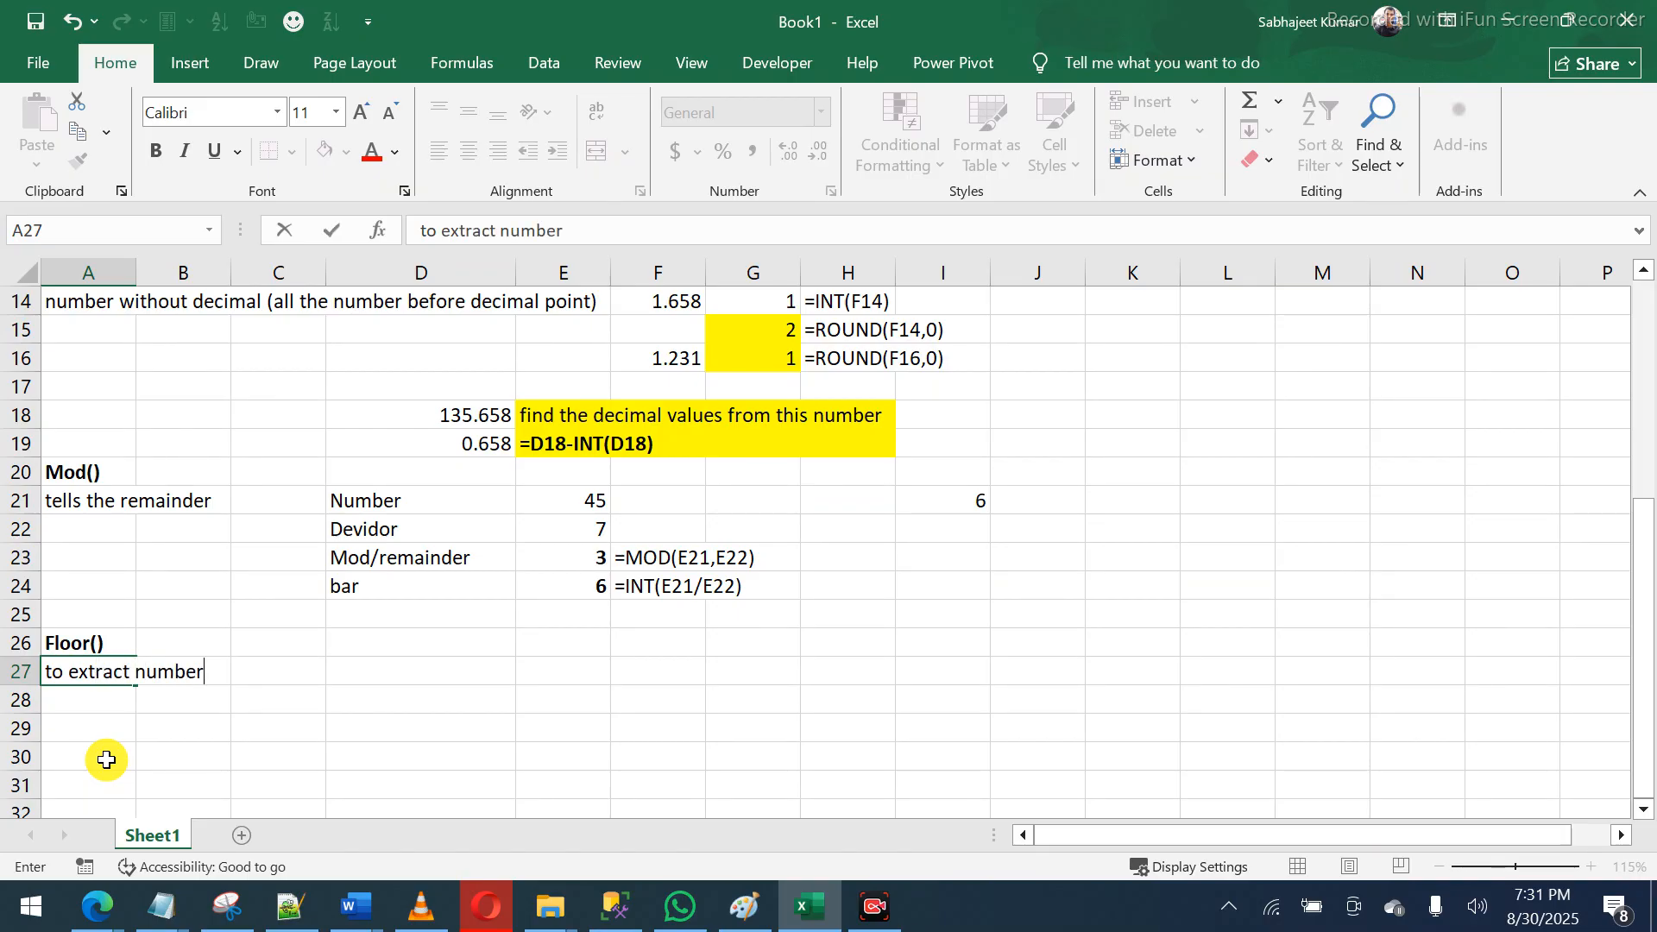
type(" from dec")
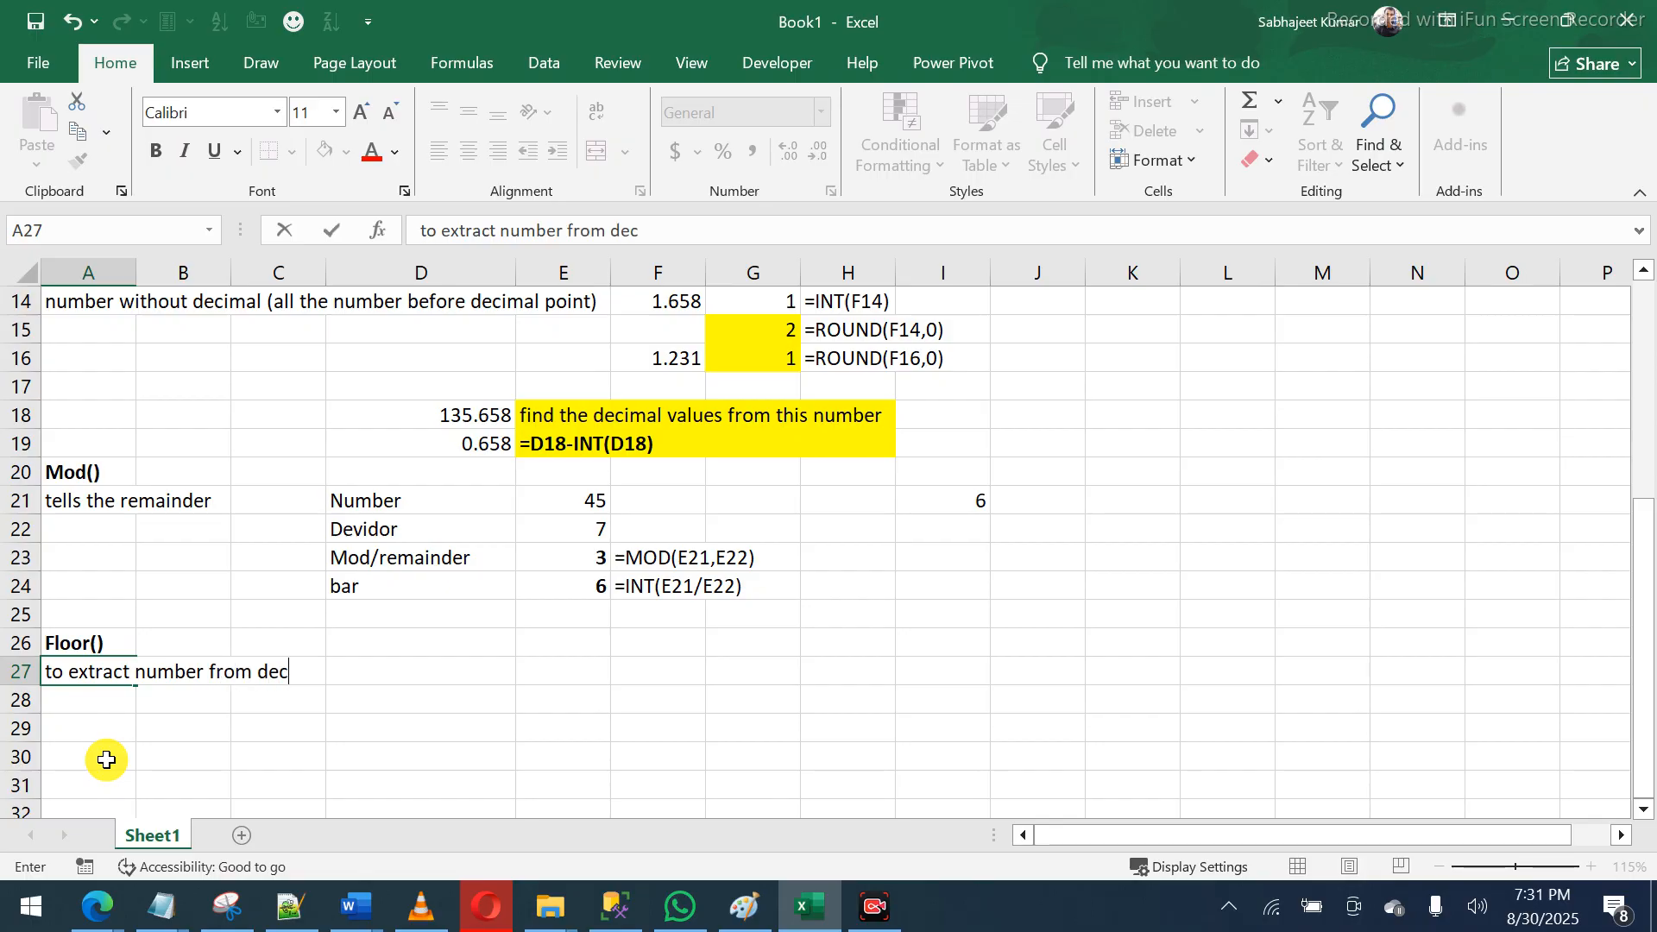
type("imal")
key("Right")
key("Right")
key("Right")
key("Right")
key("Up")
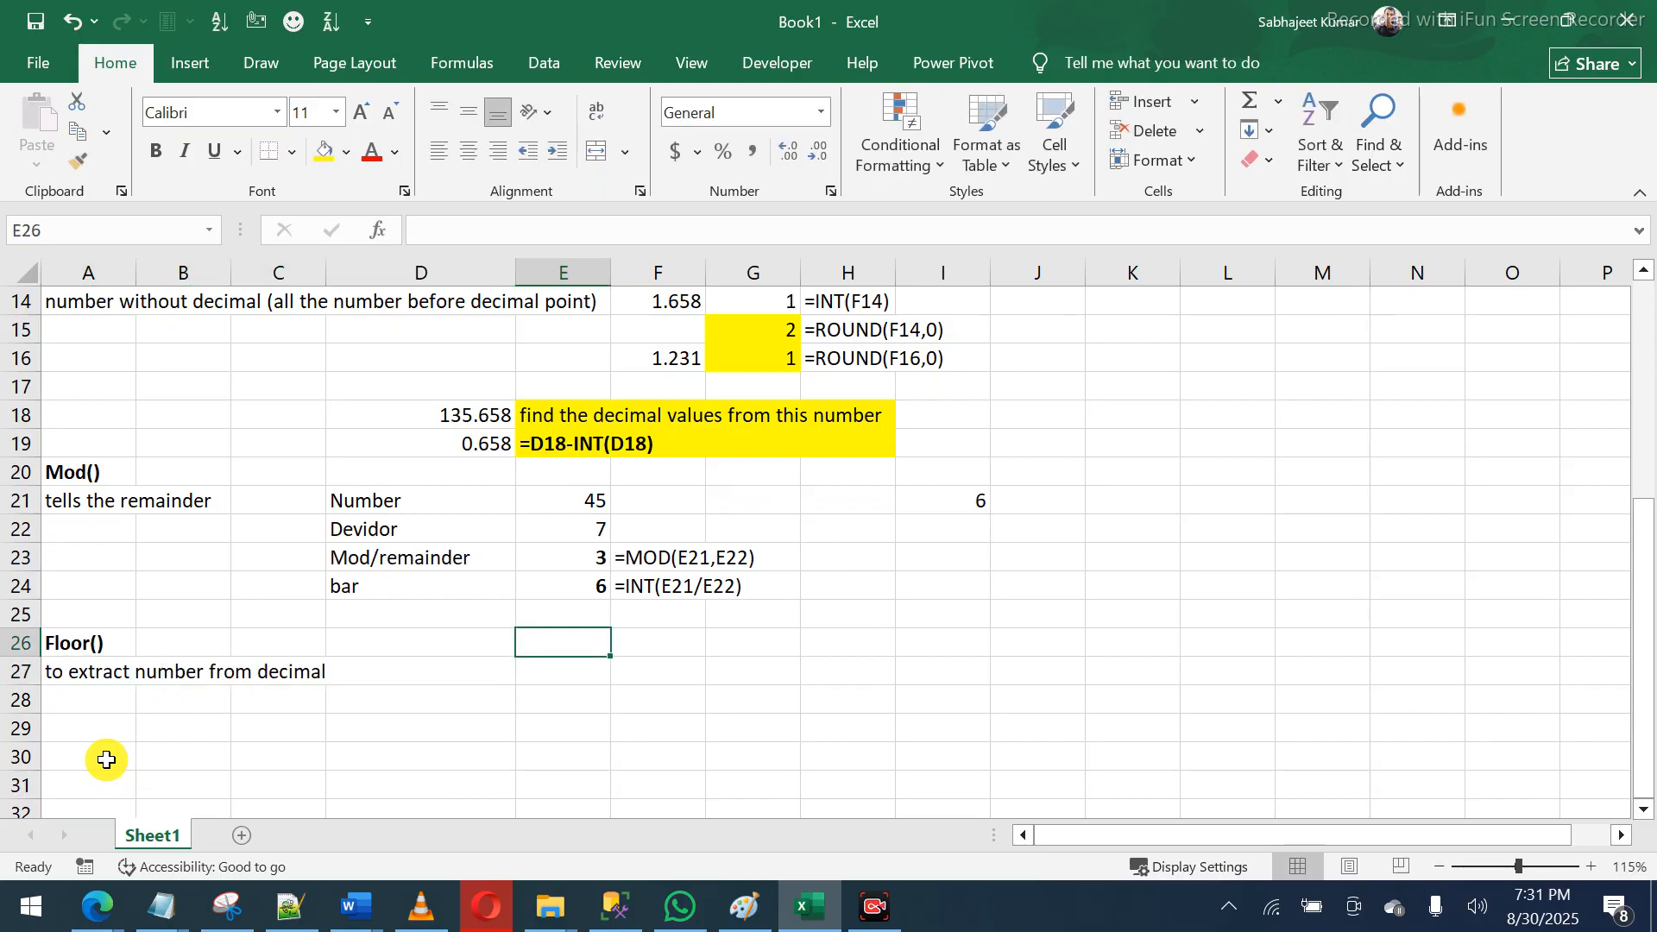
key("Left")
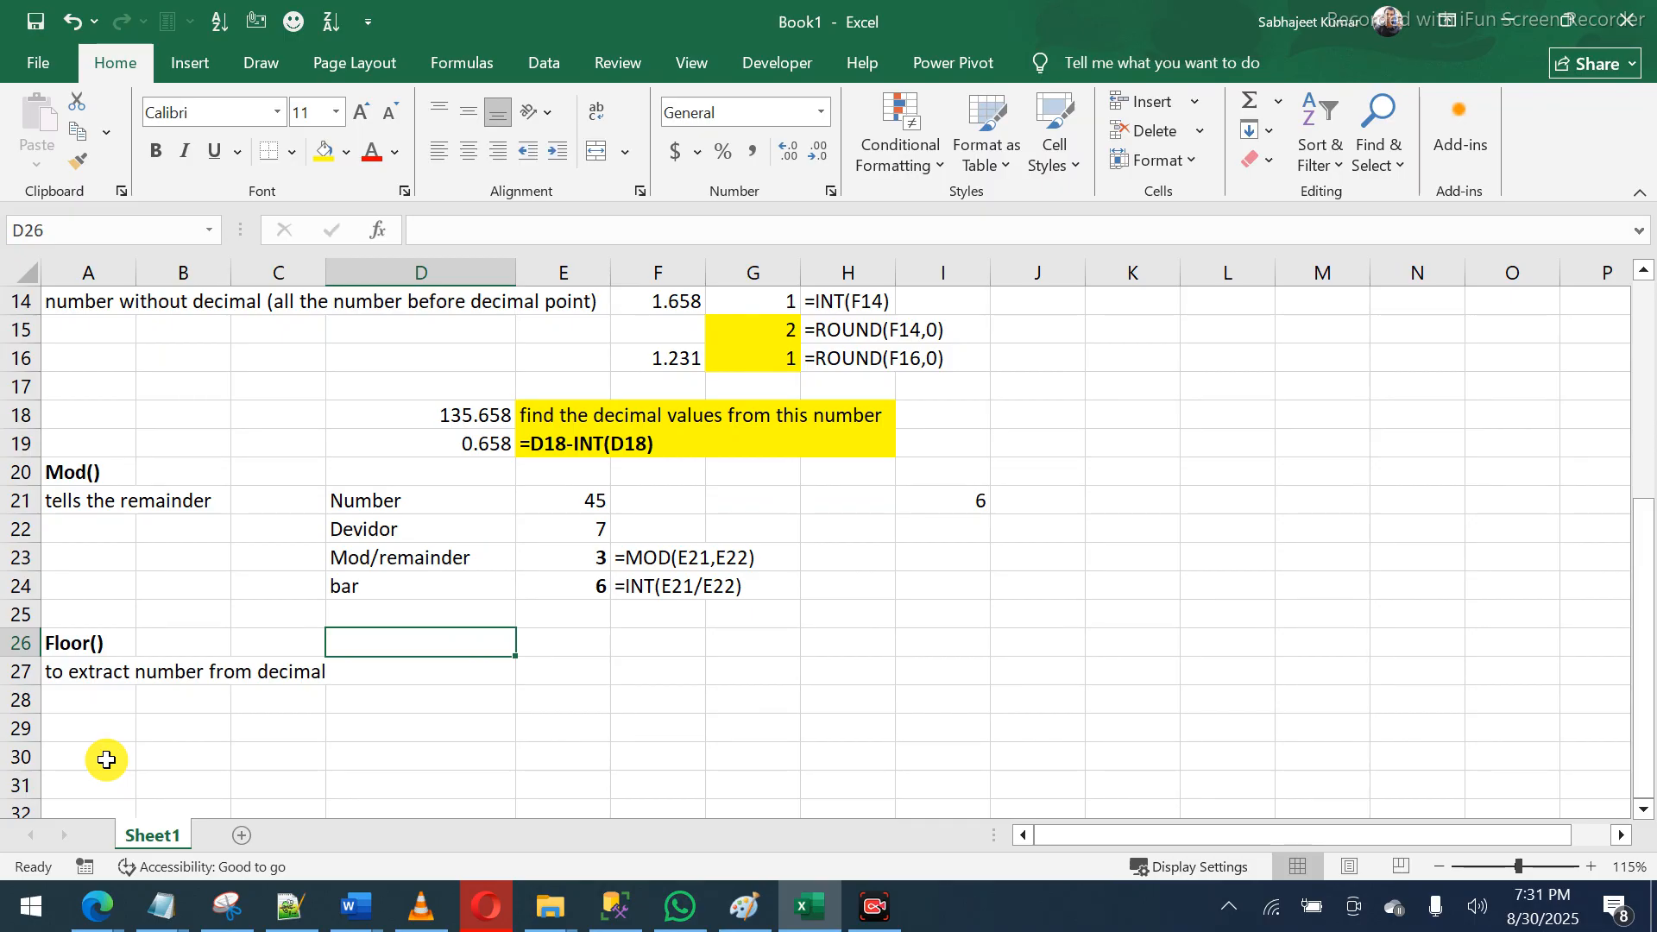
- Widen column D and enter 34.986 in D26
left_click_drag(326, 277, 360, 285)
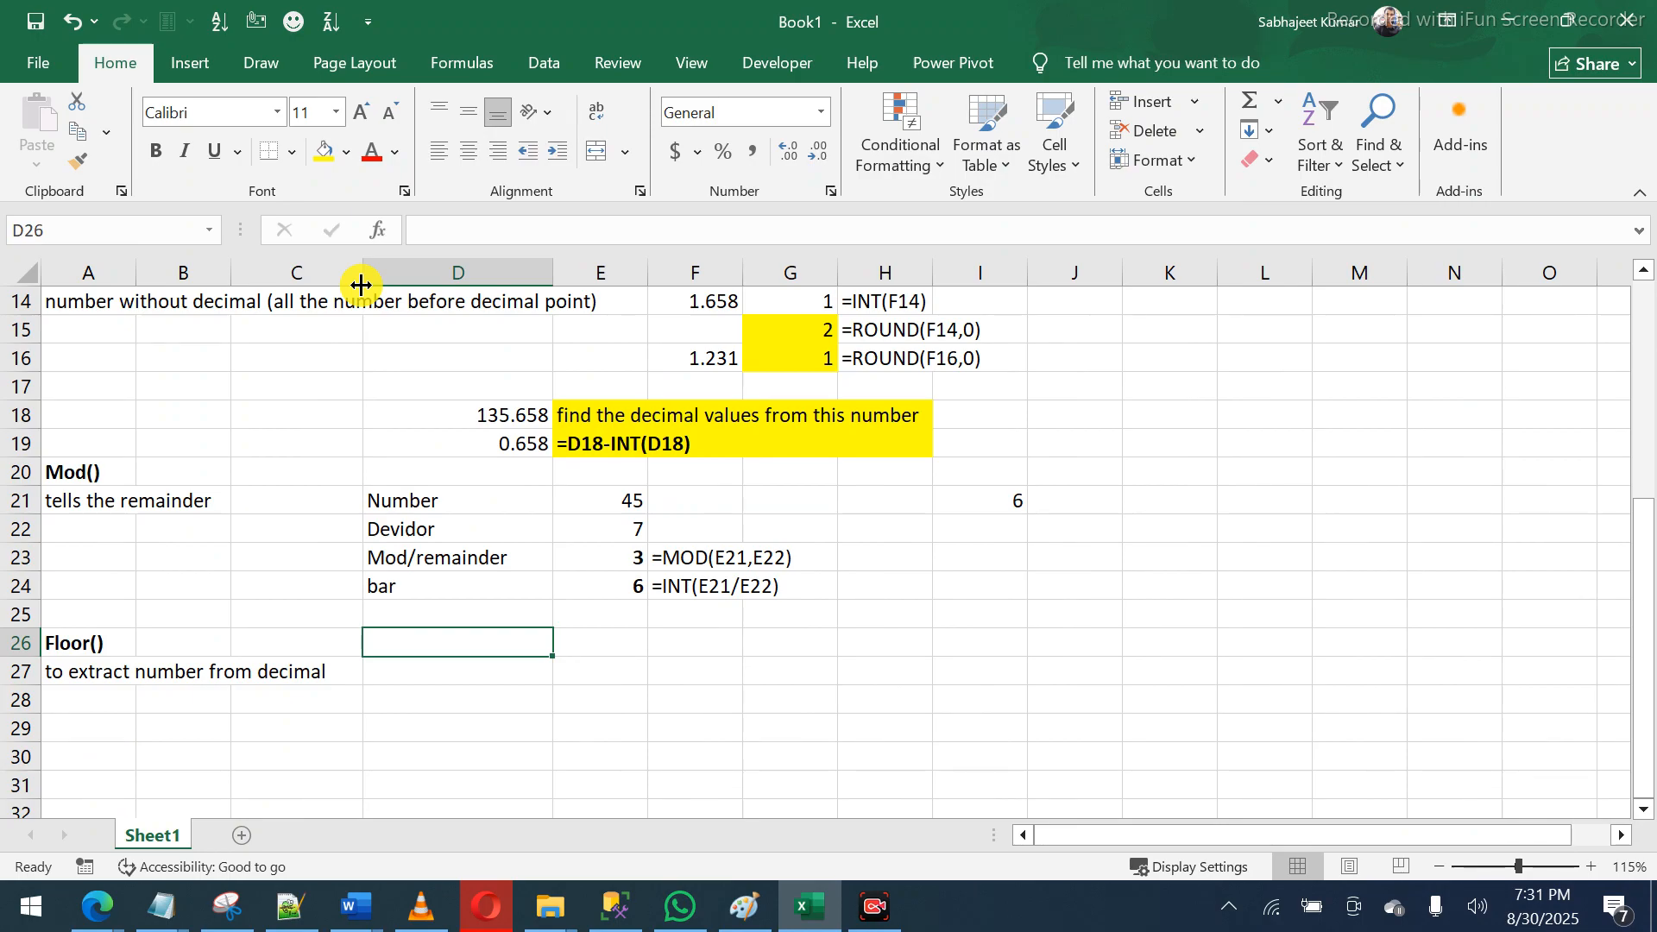
type("3")
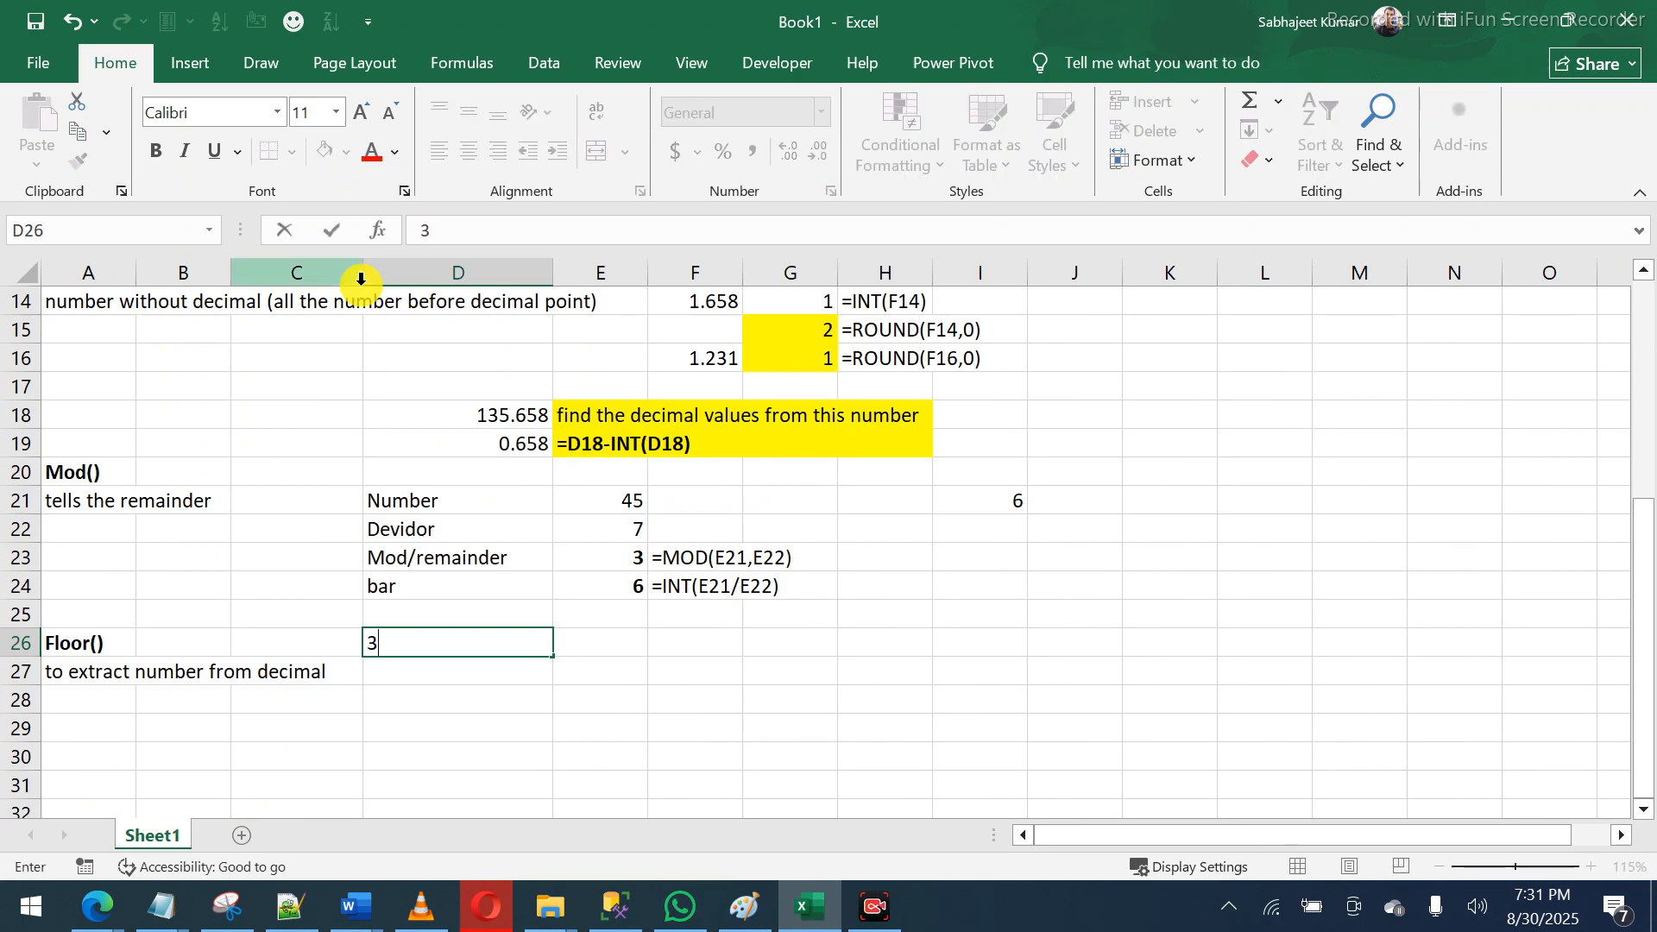
type("4.986")
key("Return")
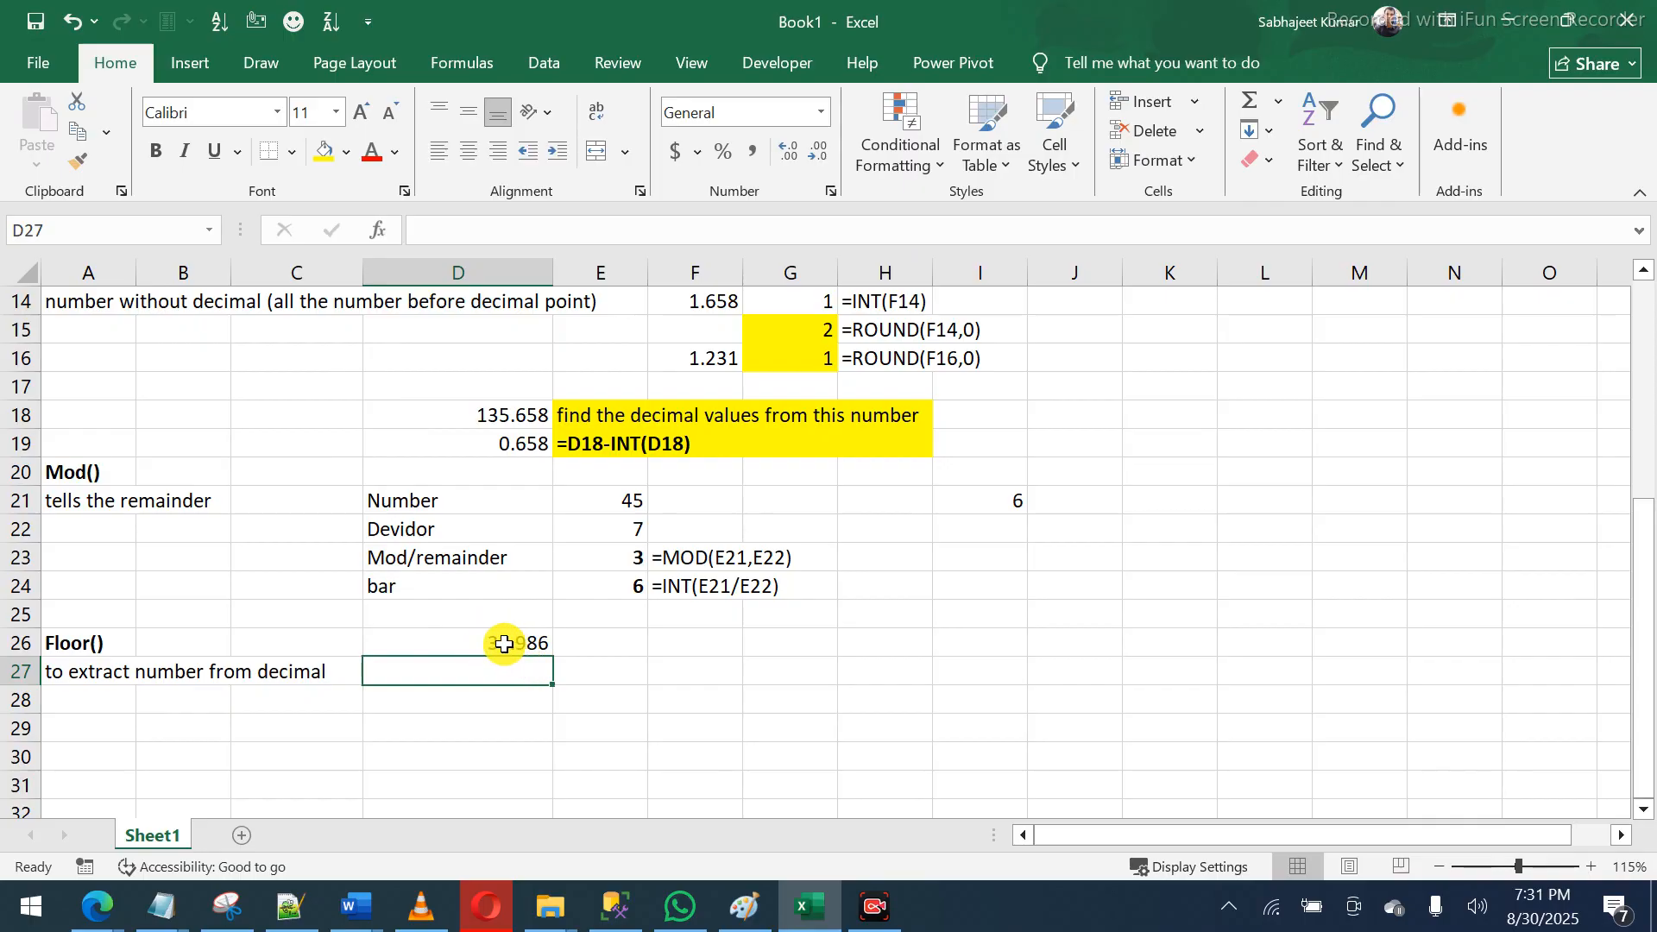
left_click(473, 640)
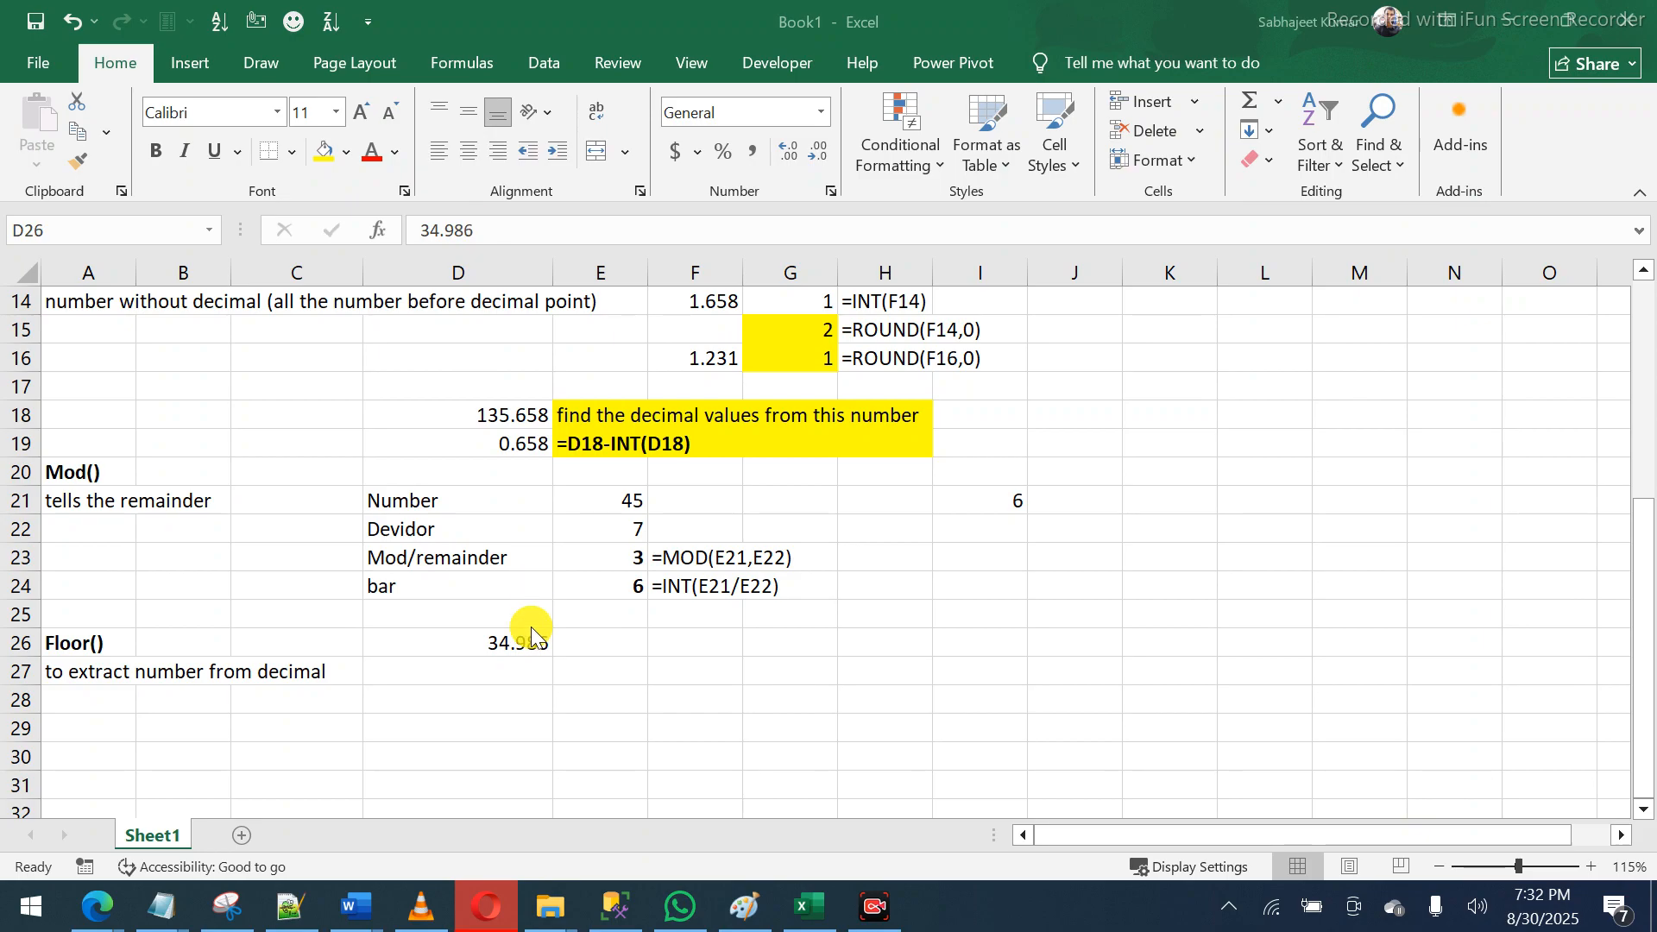
left_click(489, 646)
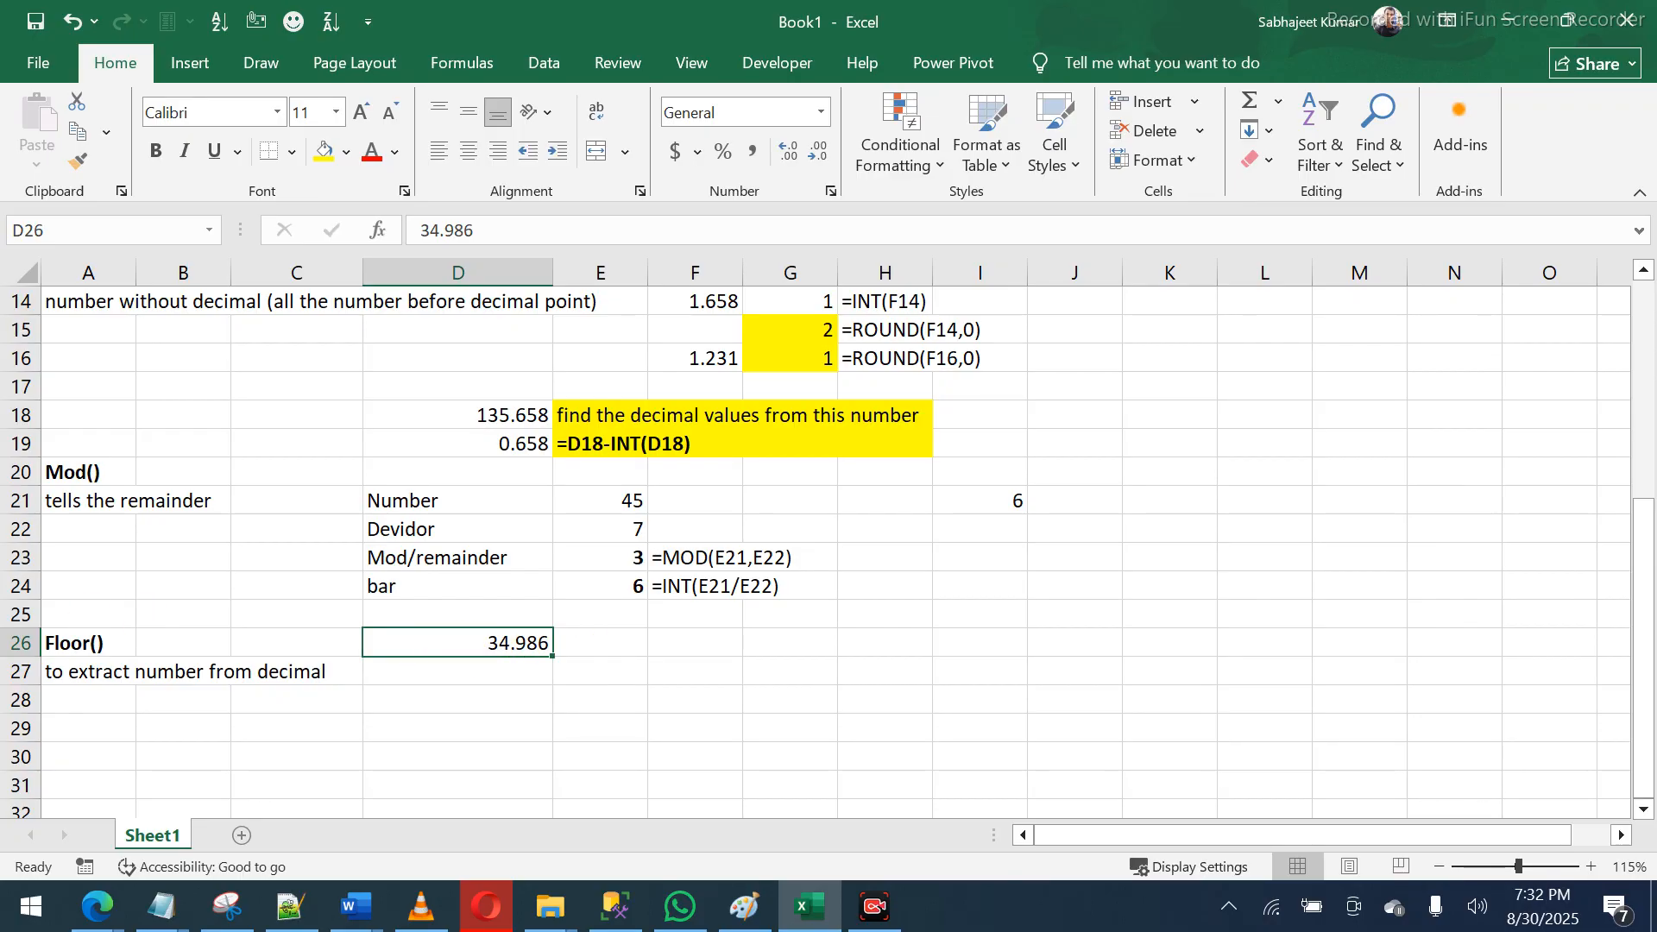
key("alt+Tab")
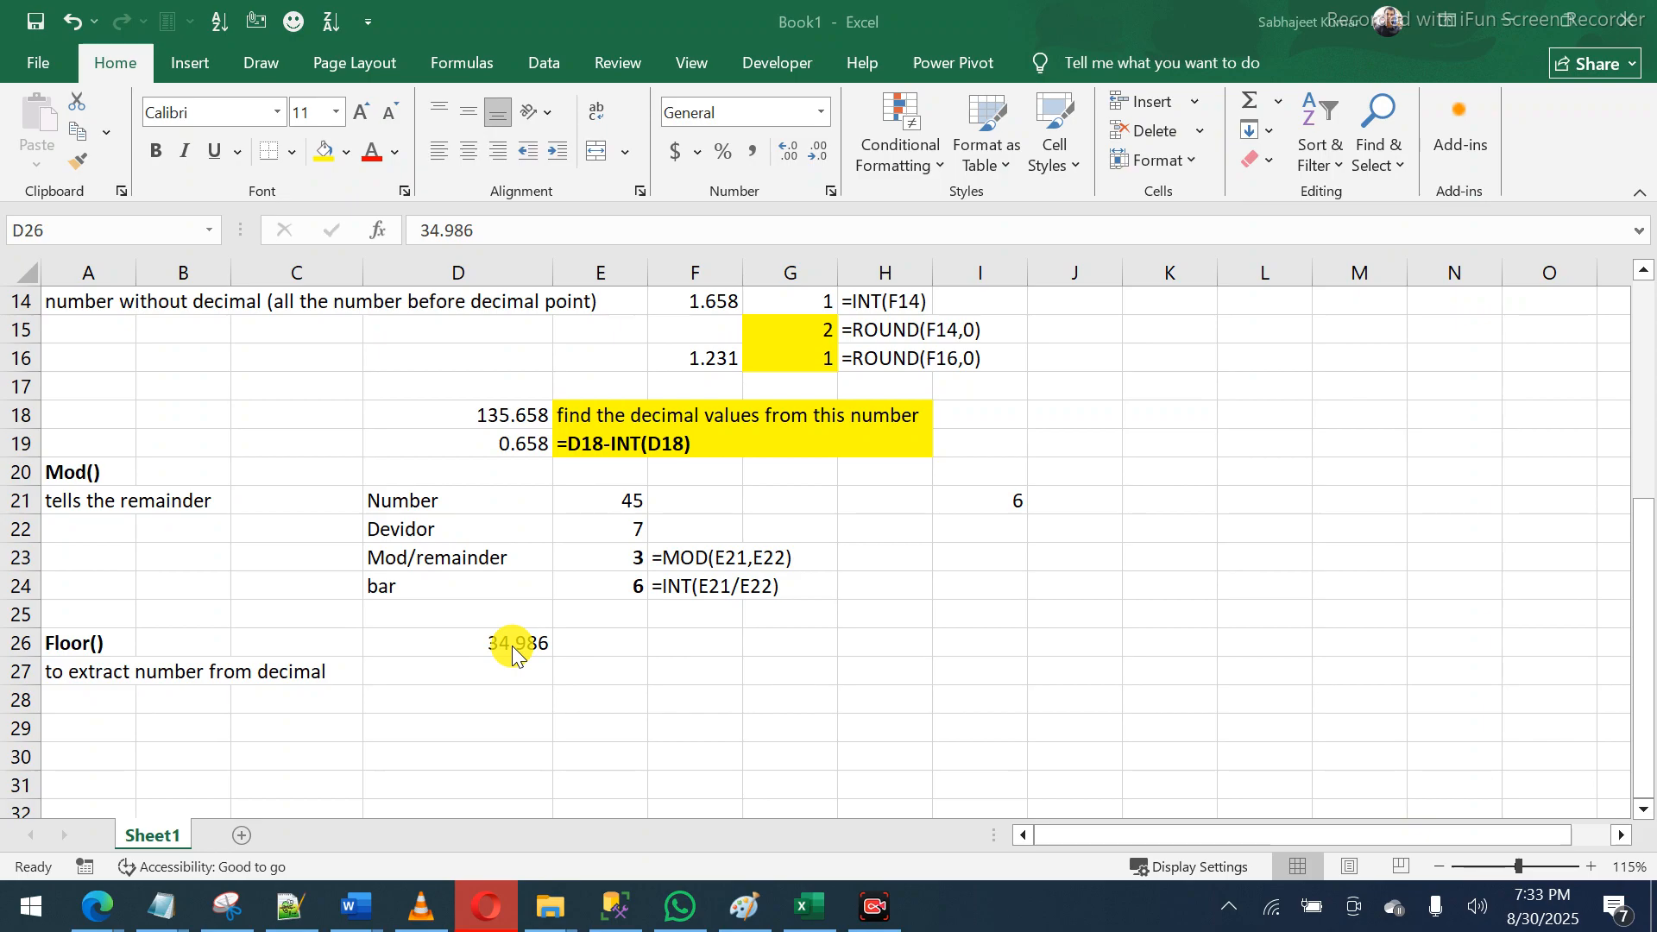
left_click(616, 645)
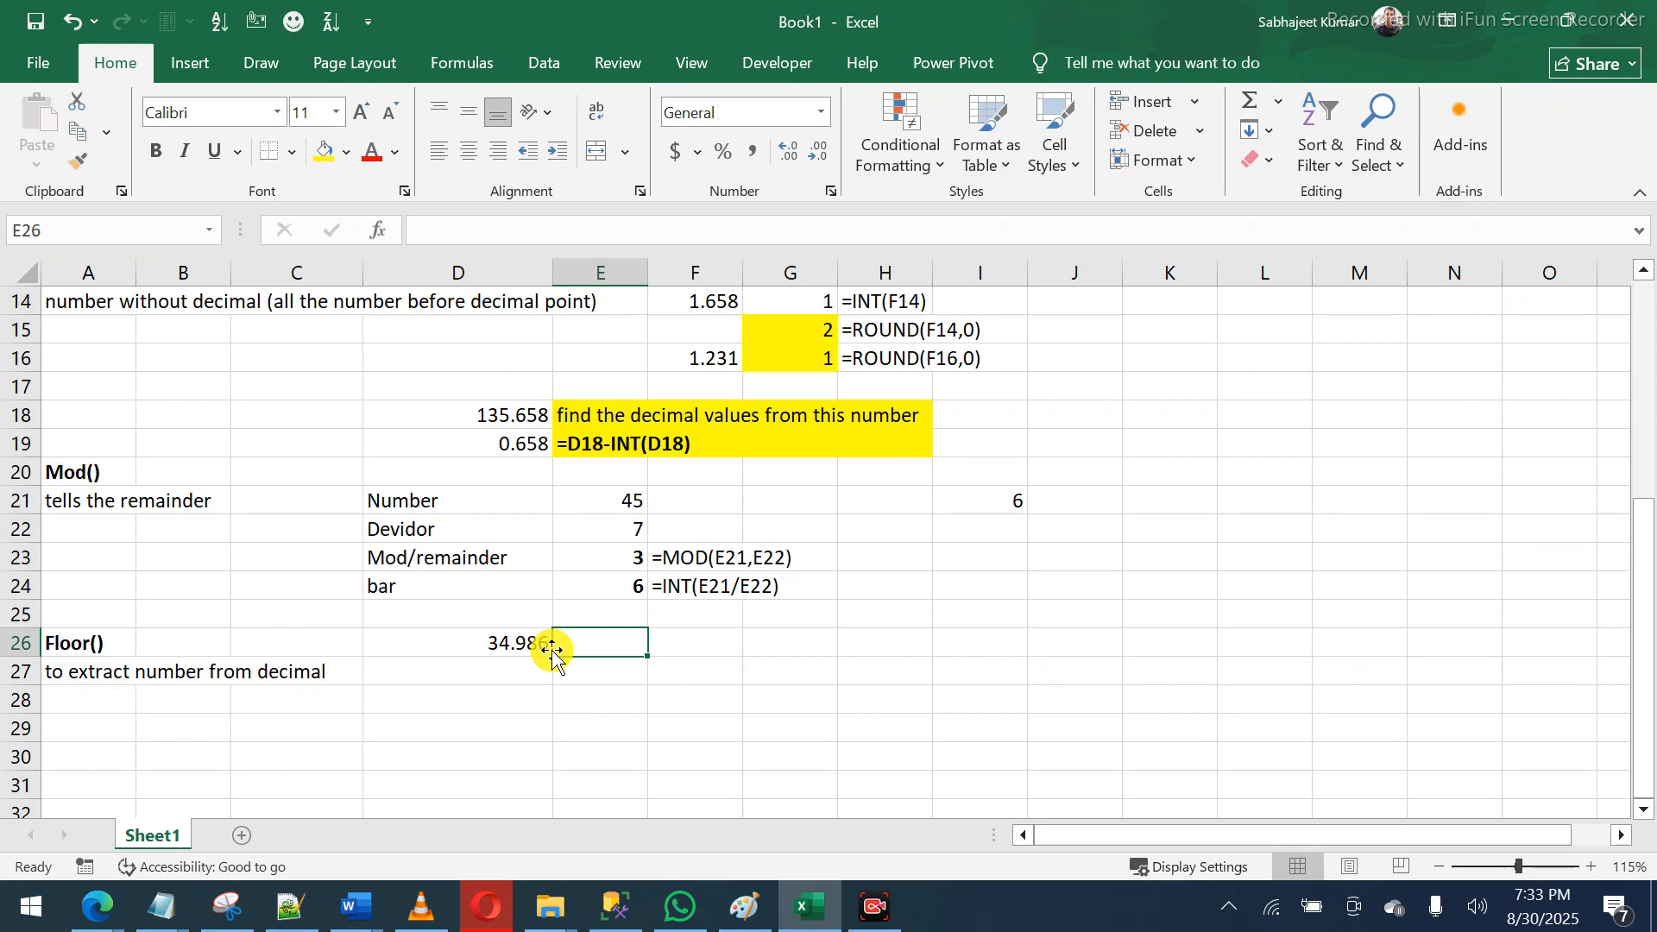
- Leave an unfinished =flo entry in E26, which shows #NAME? beside 34.986
type("=flo")
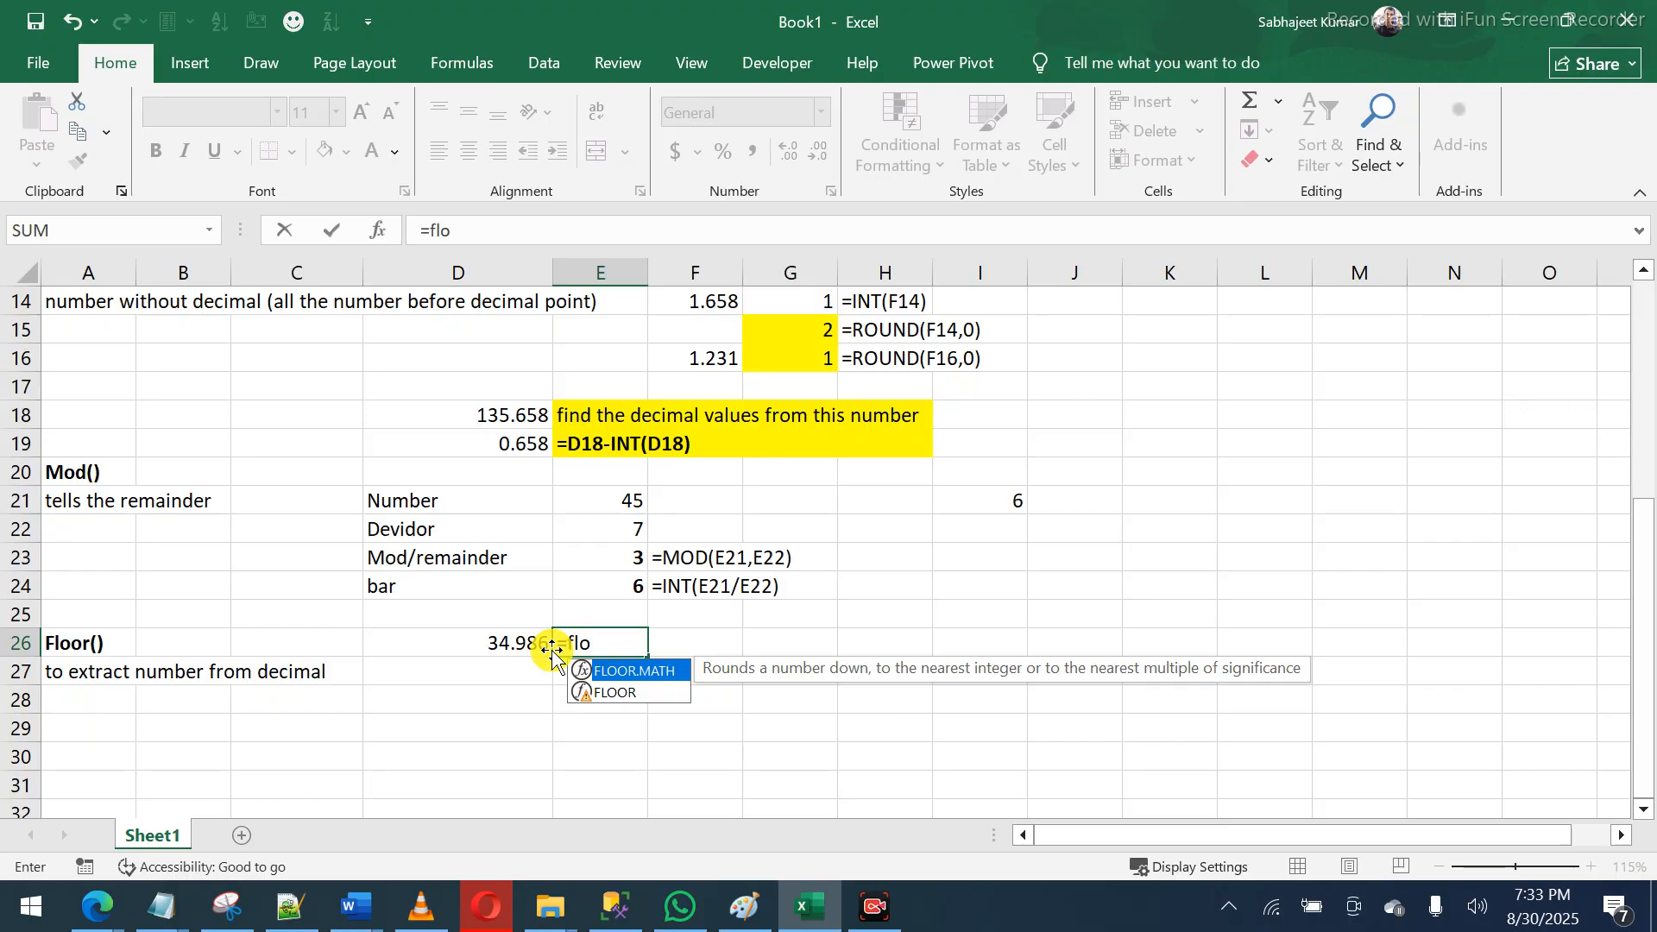
key("Down")
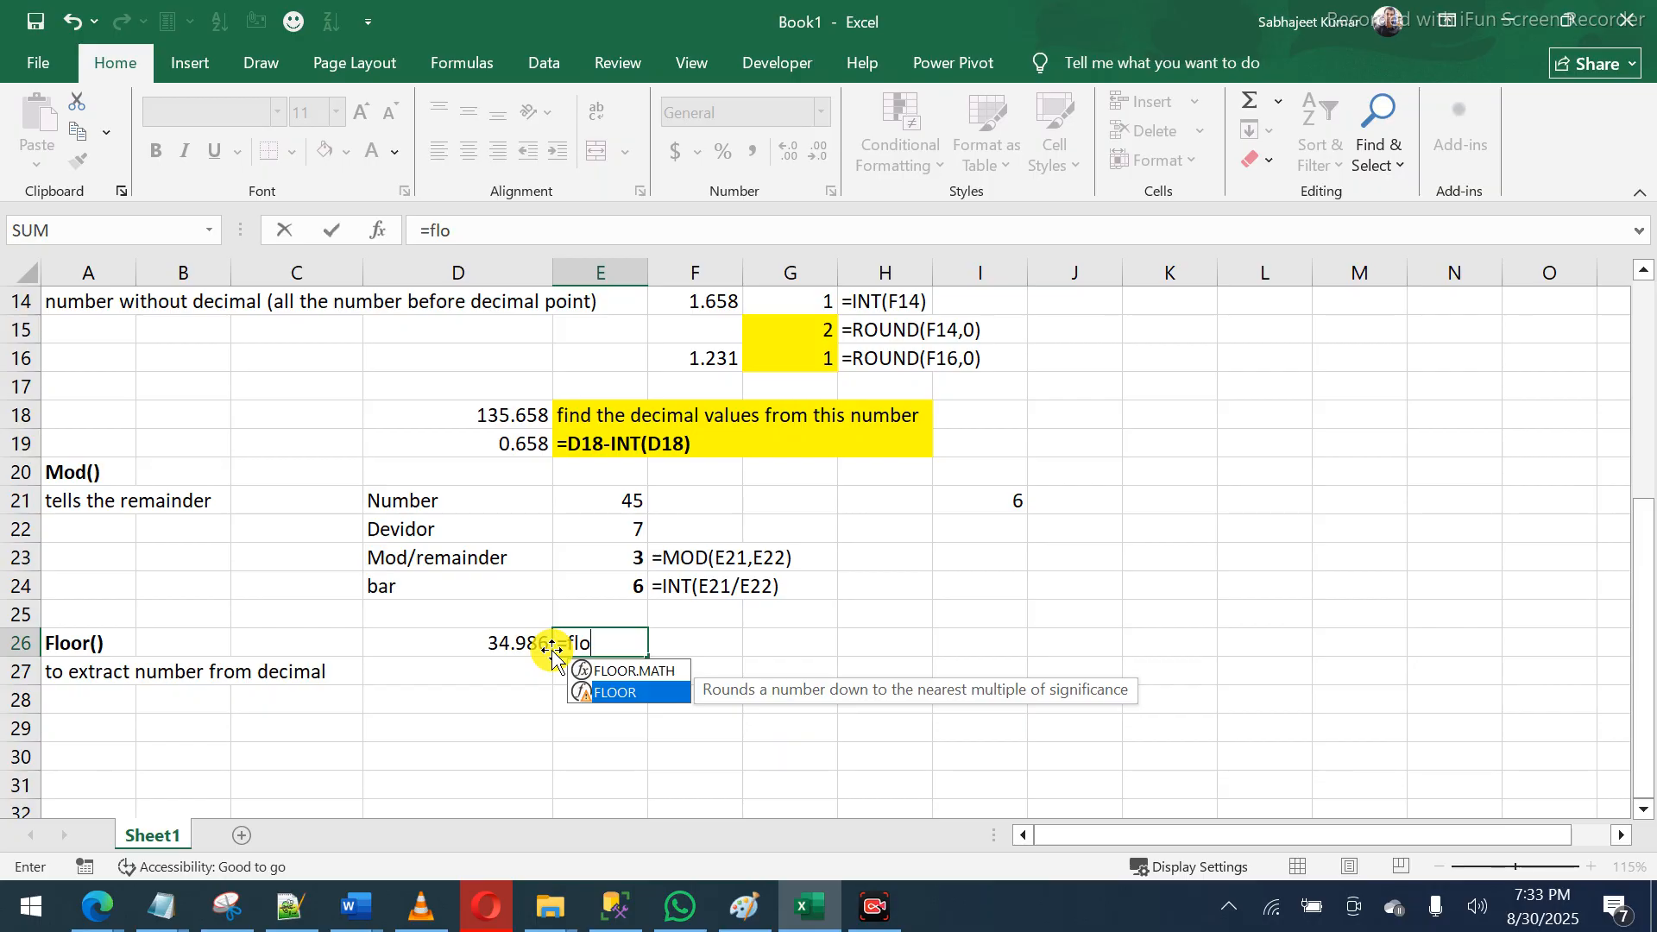
key("Escape")
left_click(550, 653)
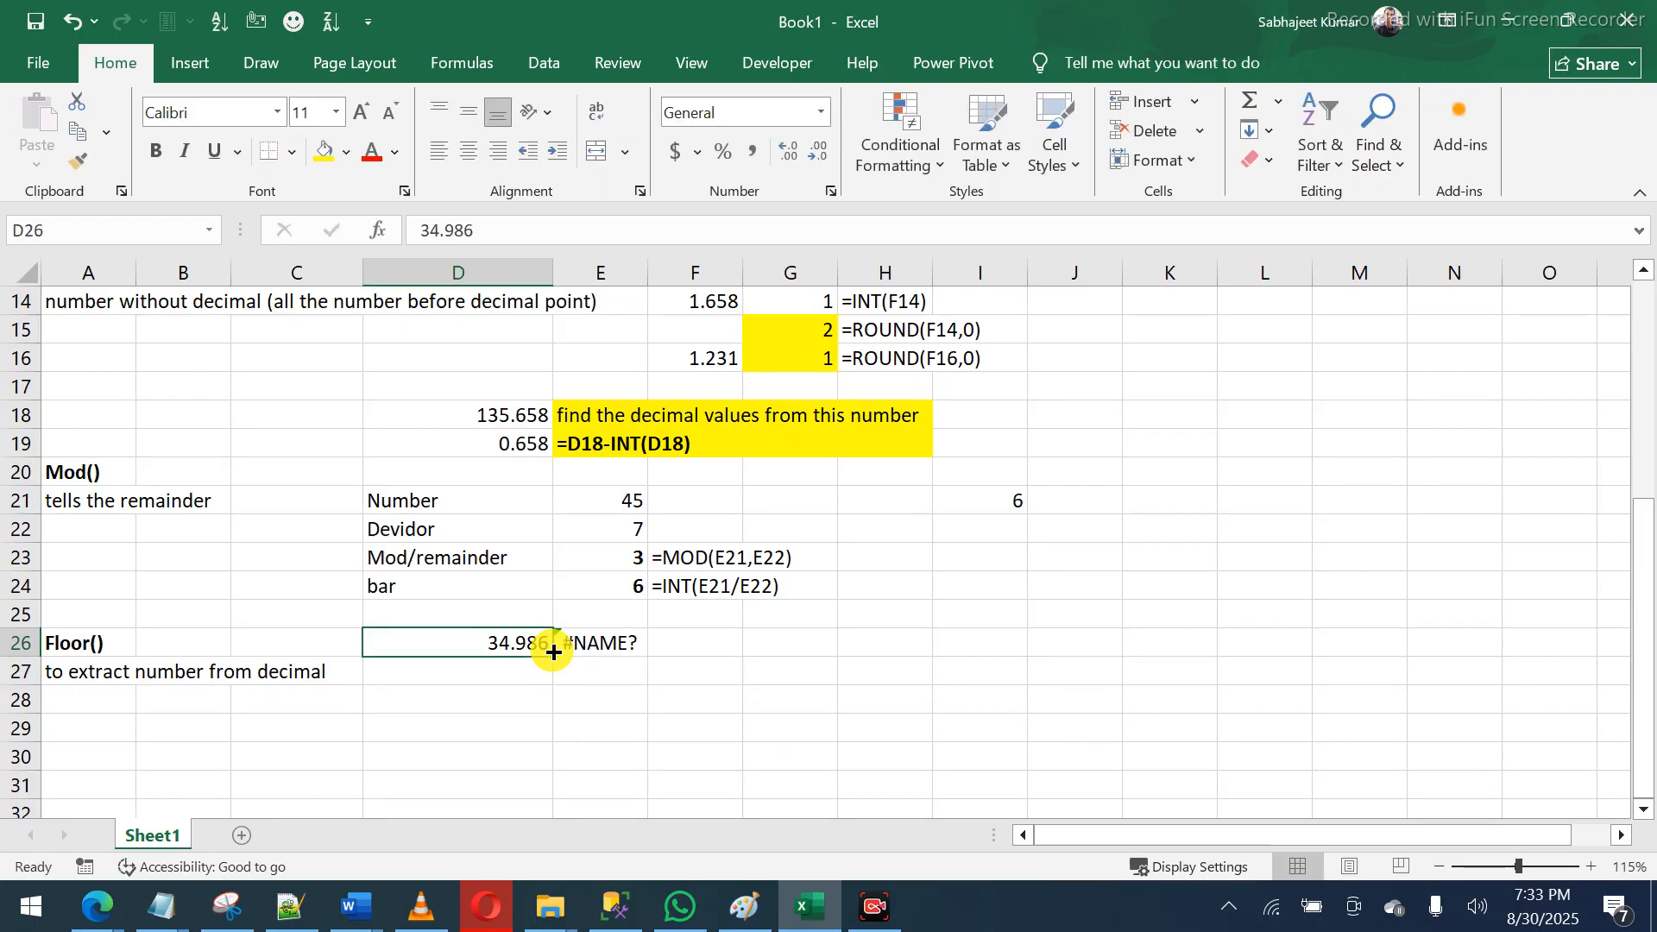
- Enter 10, 40, 320 and 610 down column D from D26
type("10")
key("Return")
type("40")
key("Return")
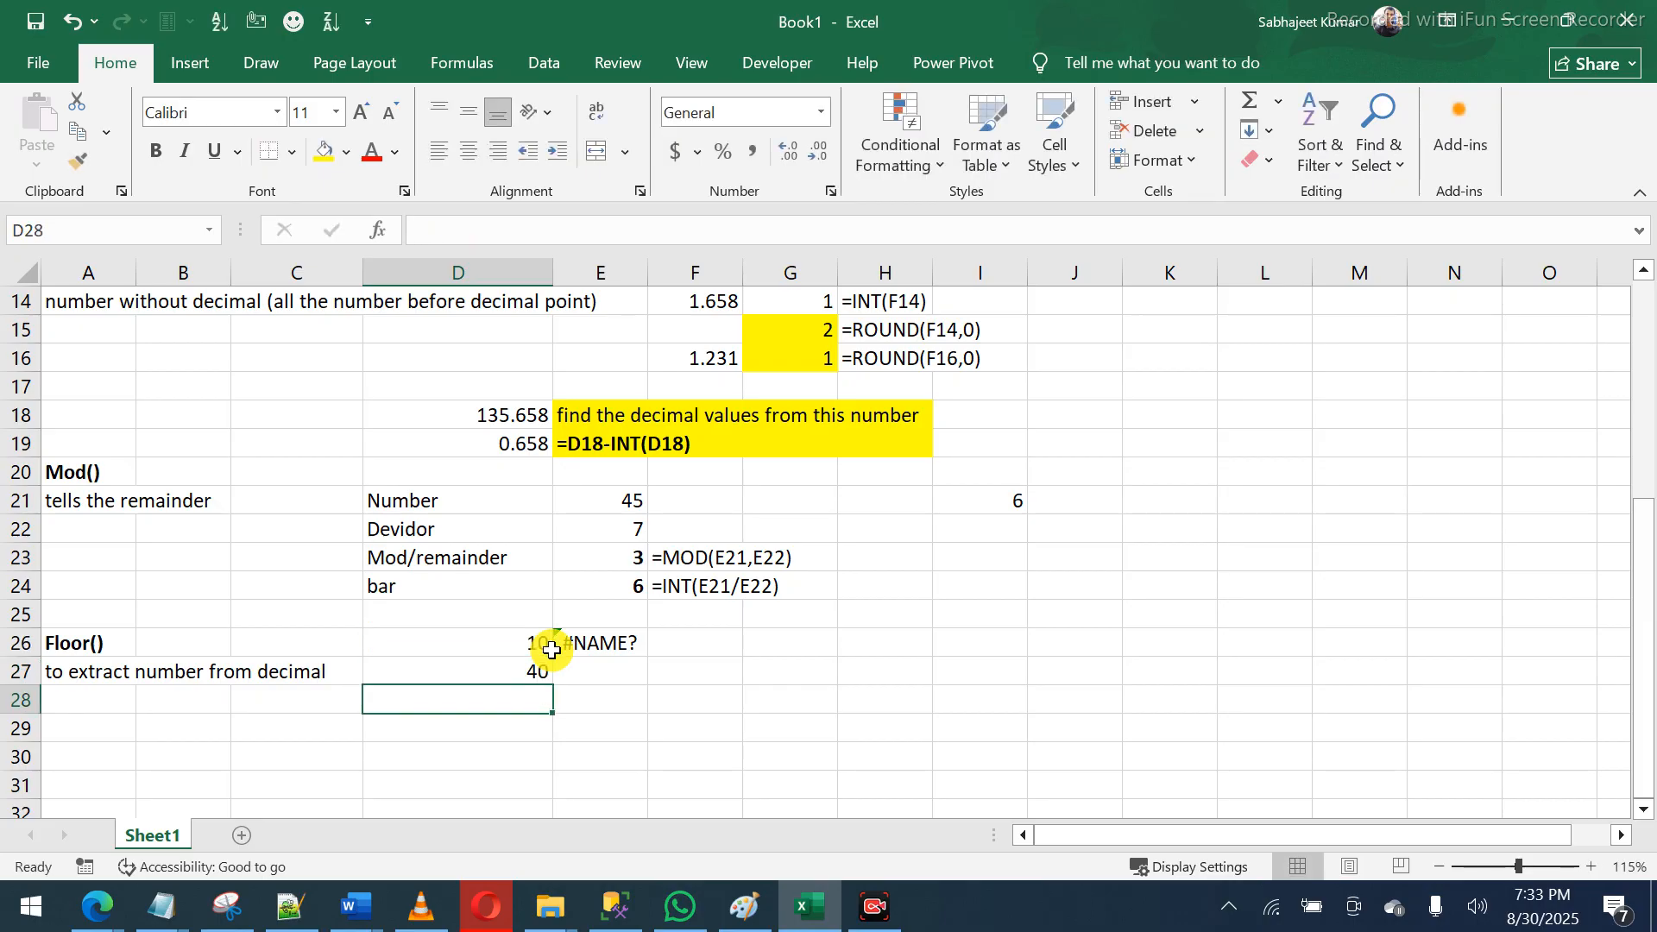
type("32")
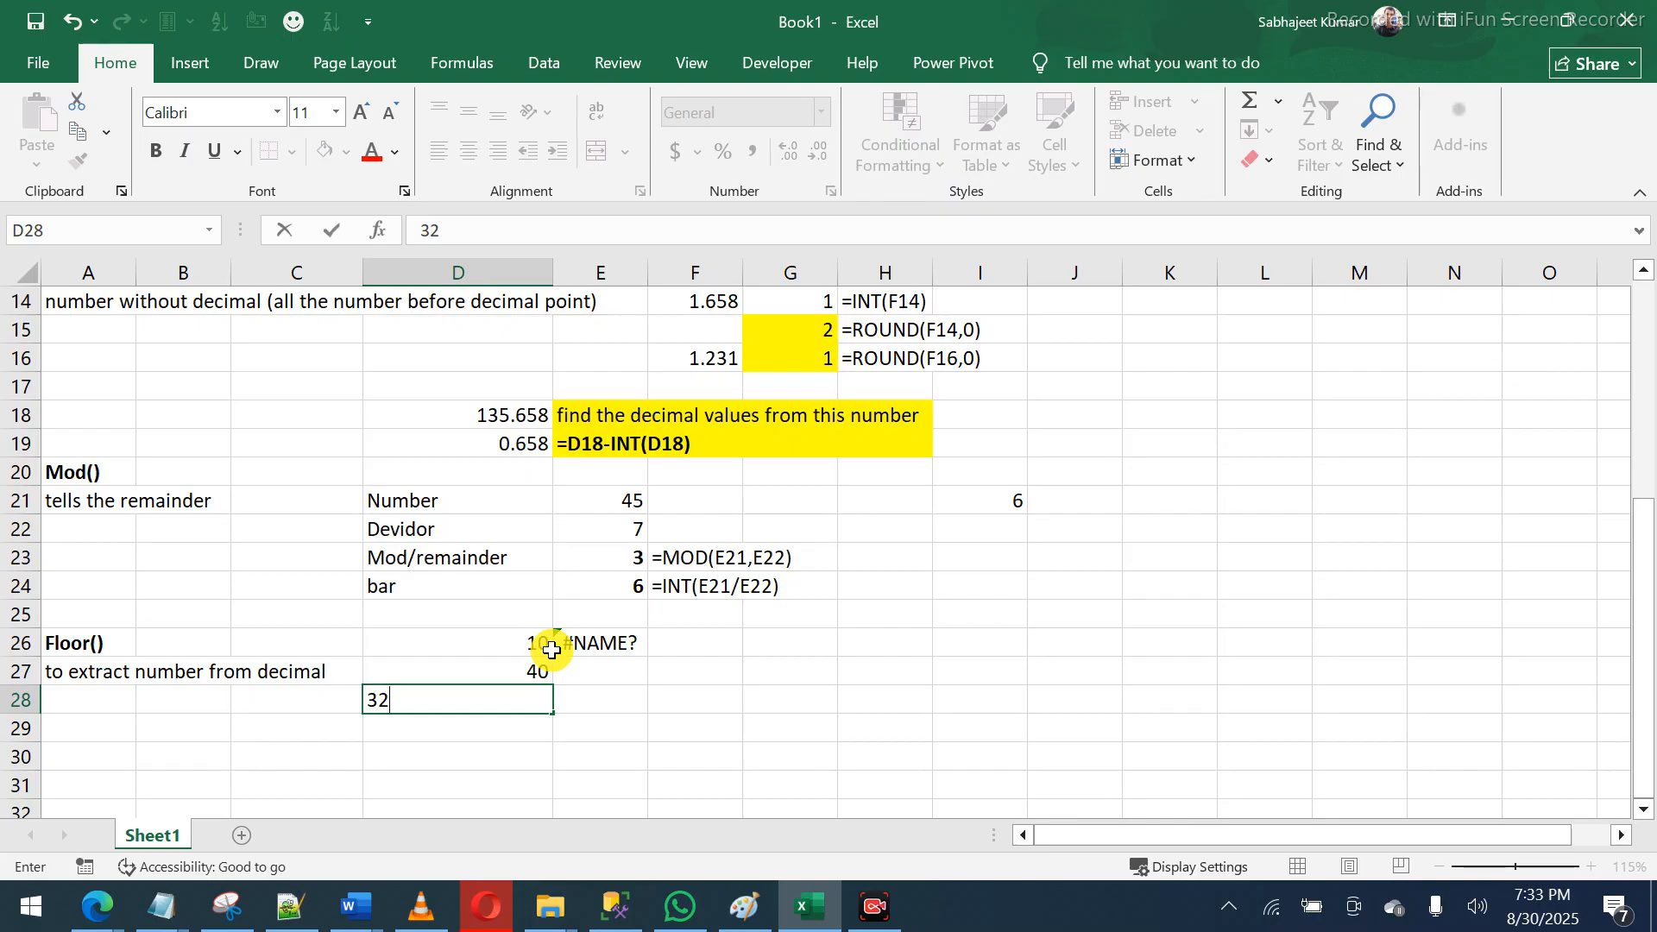
type("0")
key("Return")
type("619")
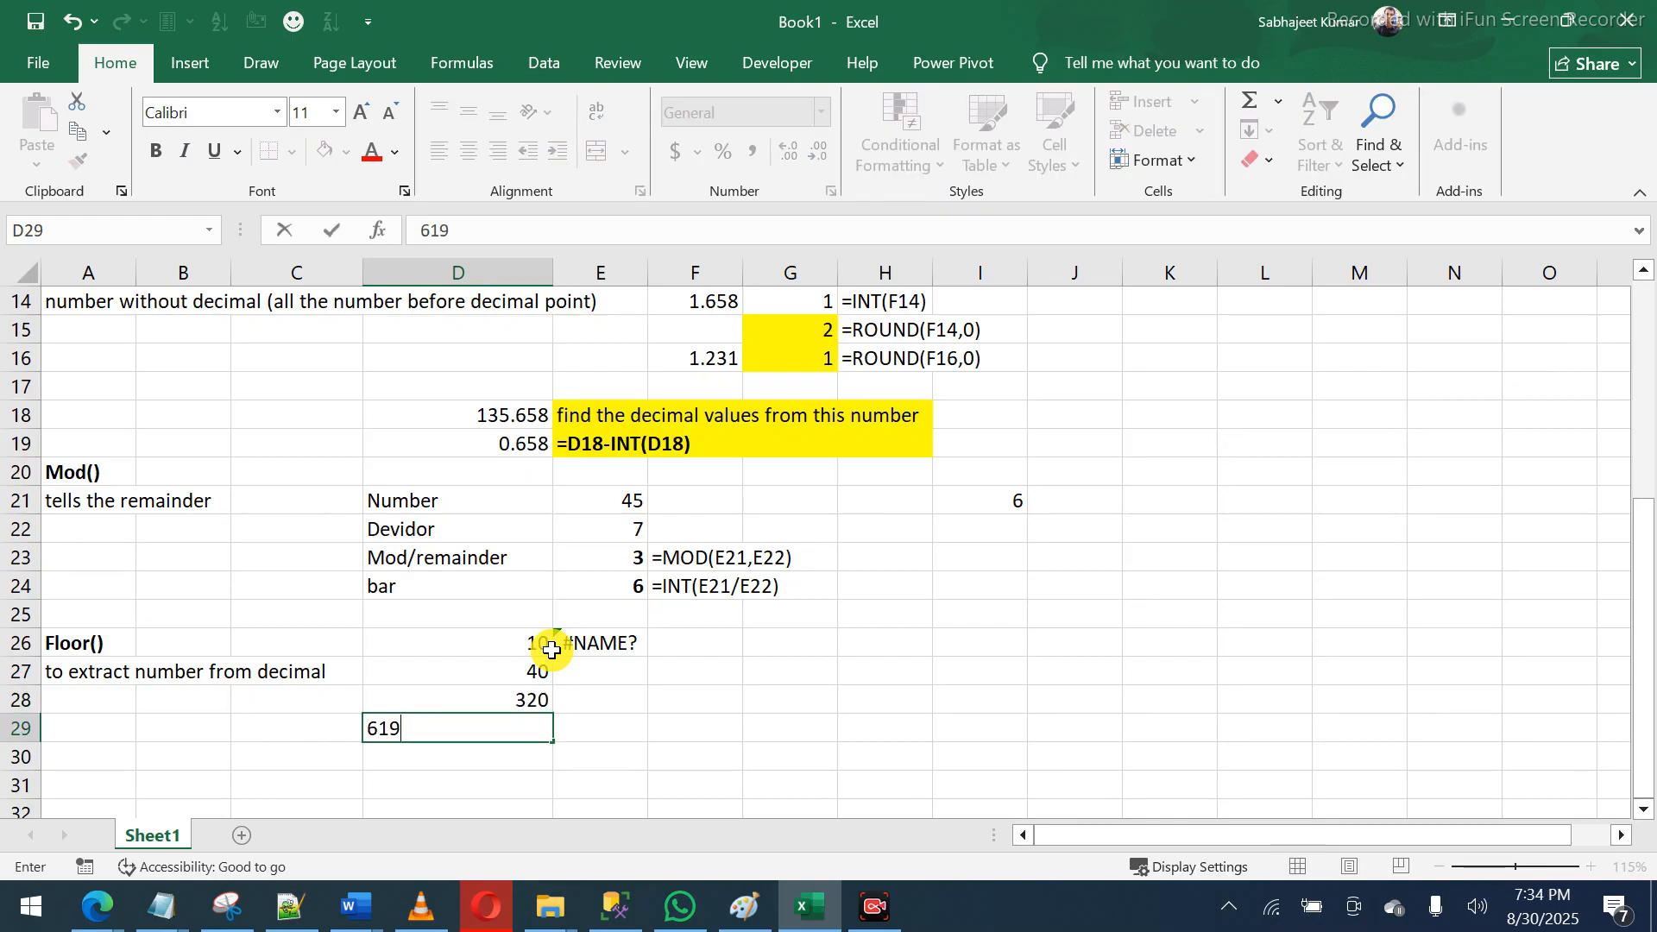
key("BackSpace")
type("0")
key("Return")
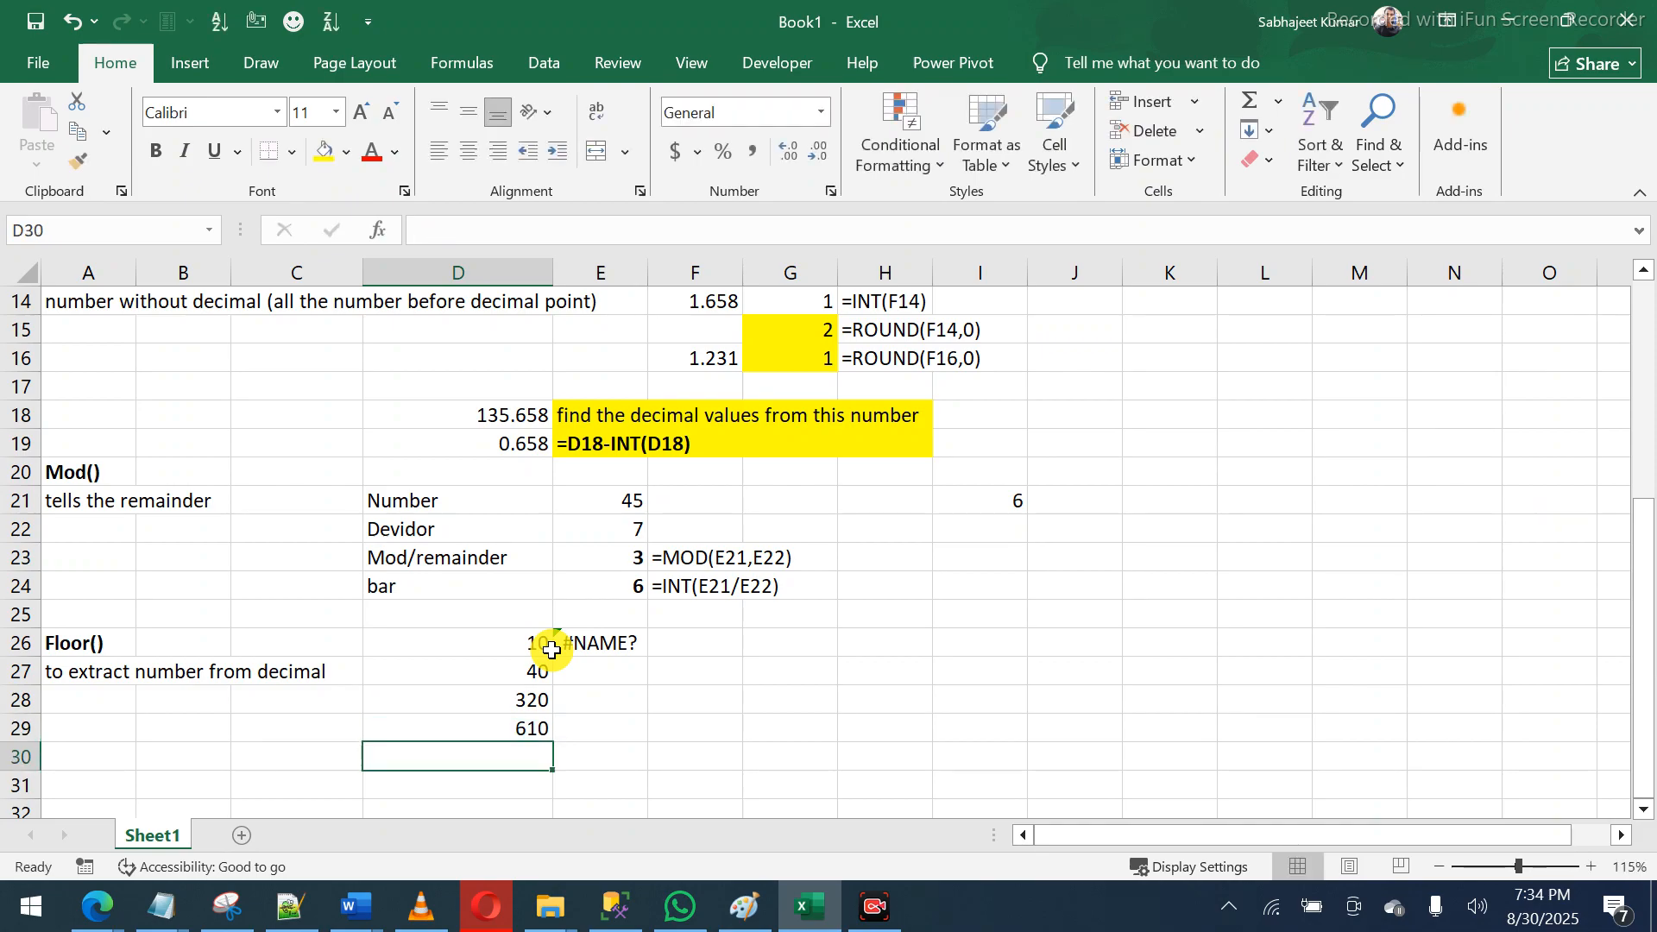
- Continue column D with 5.37, a Ctrl+D copy of 5.37, then 0 and -5.4
type("5.37")
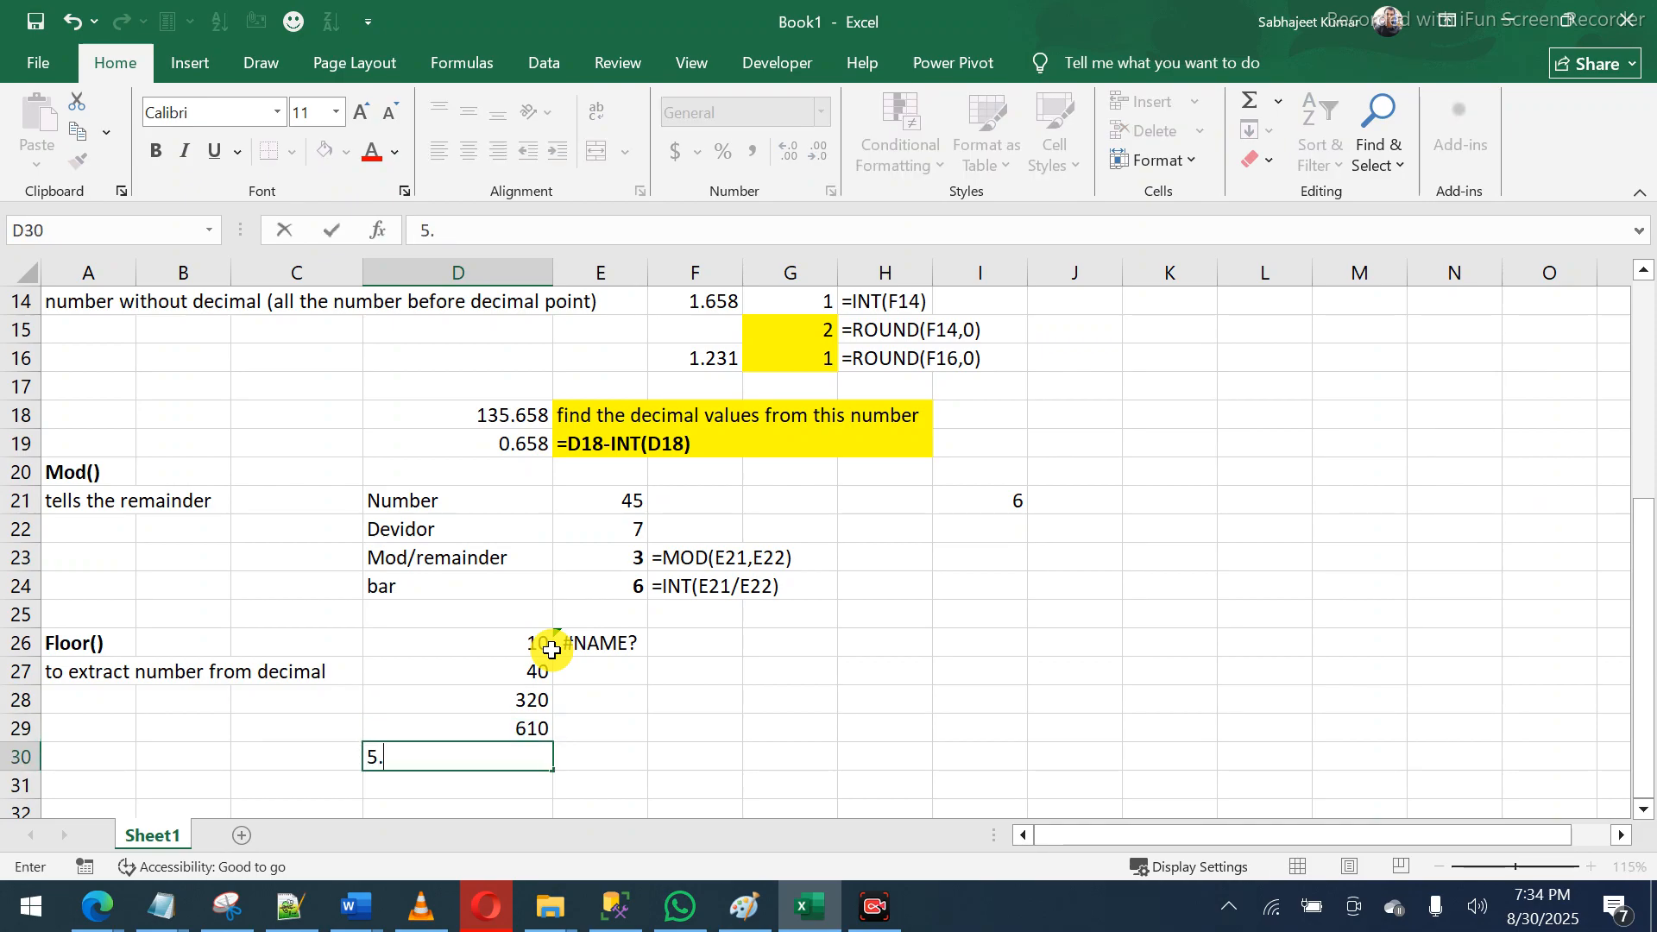
key("Return")
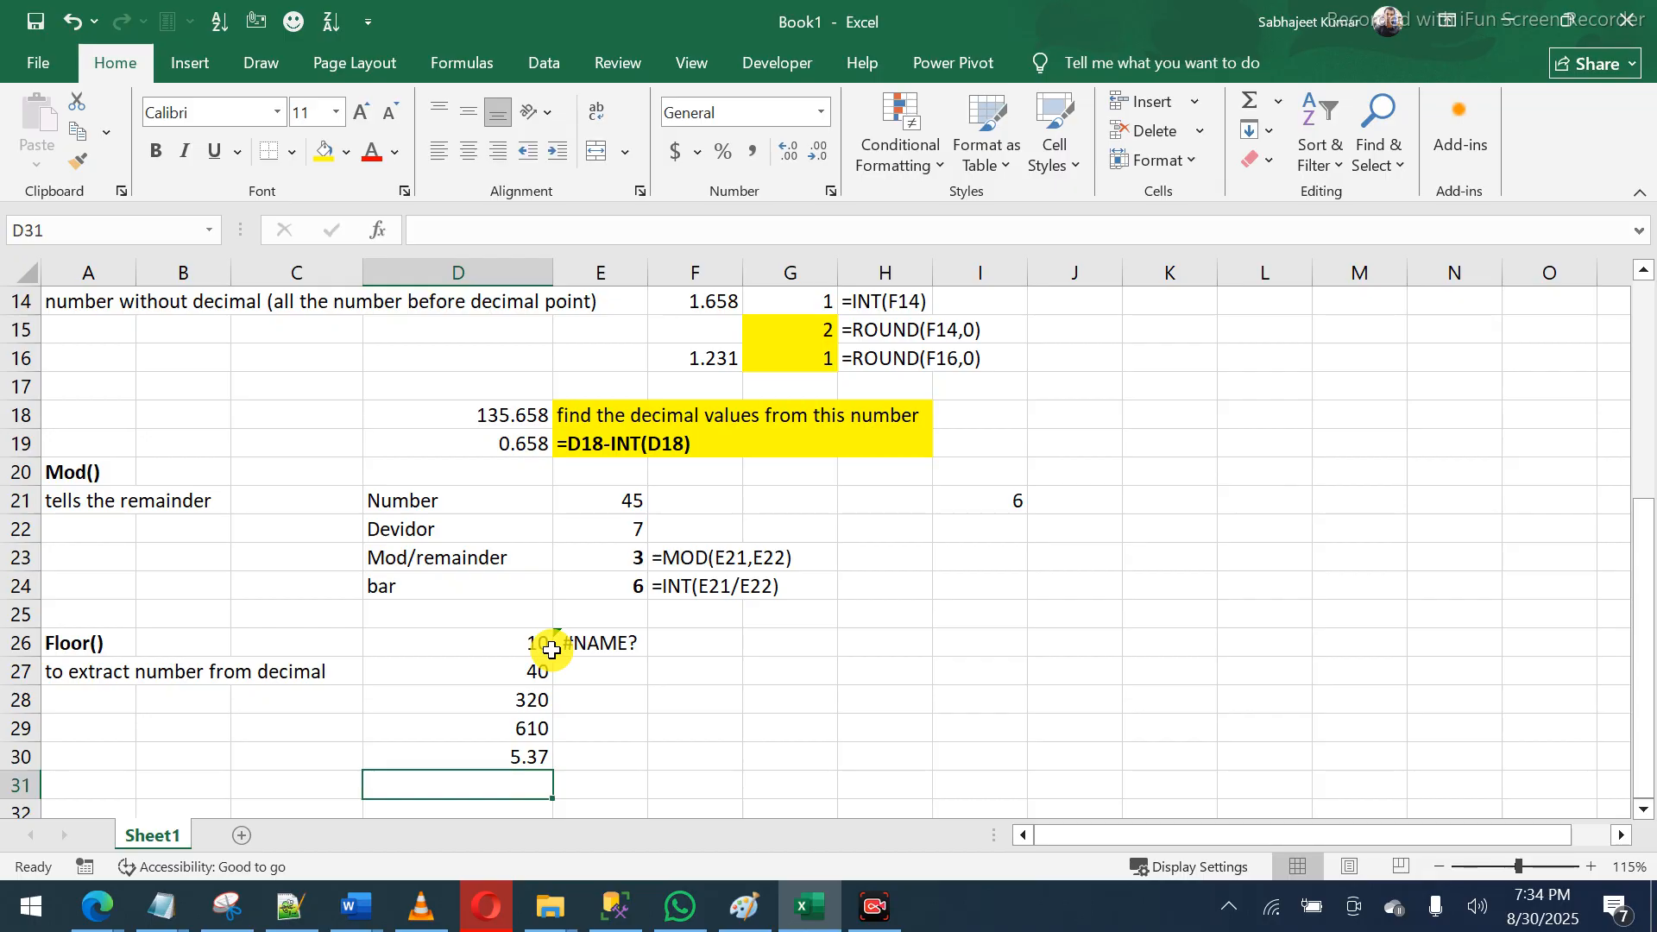
key("ctrl+d")
key("Return")
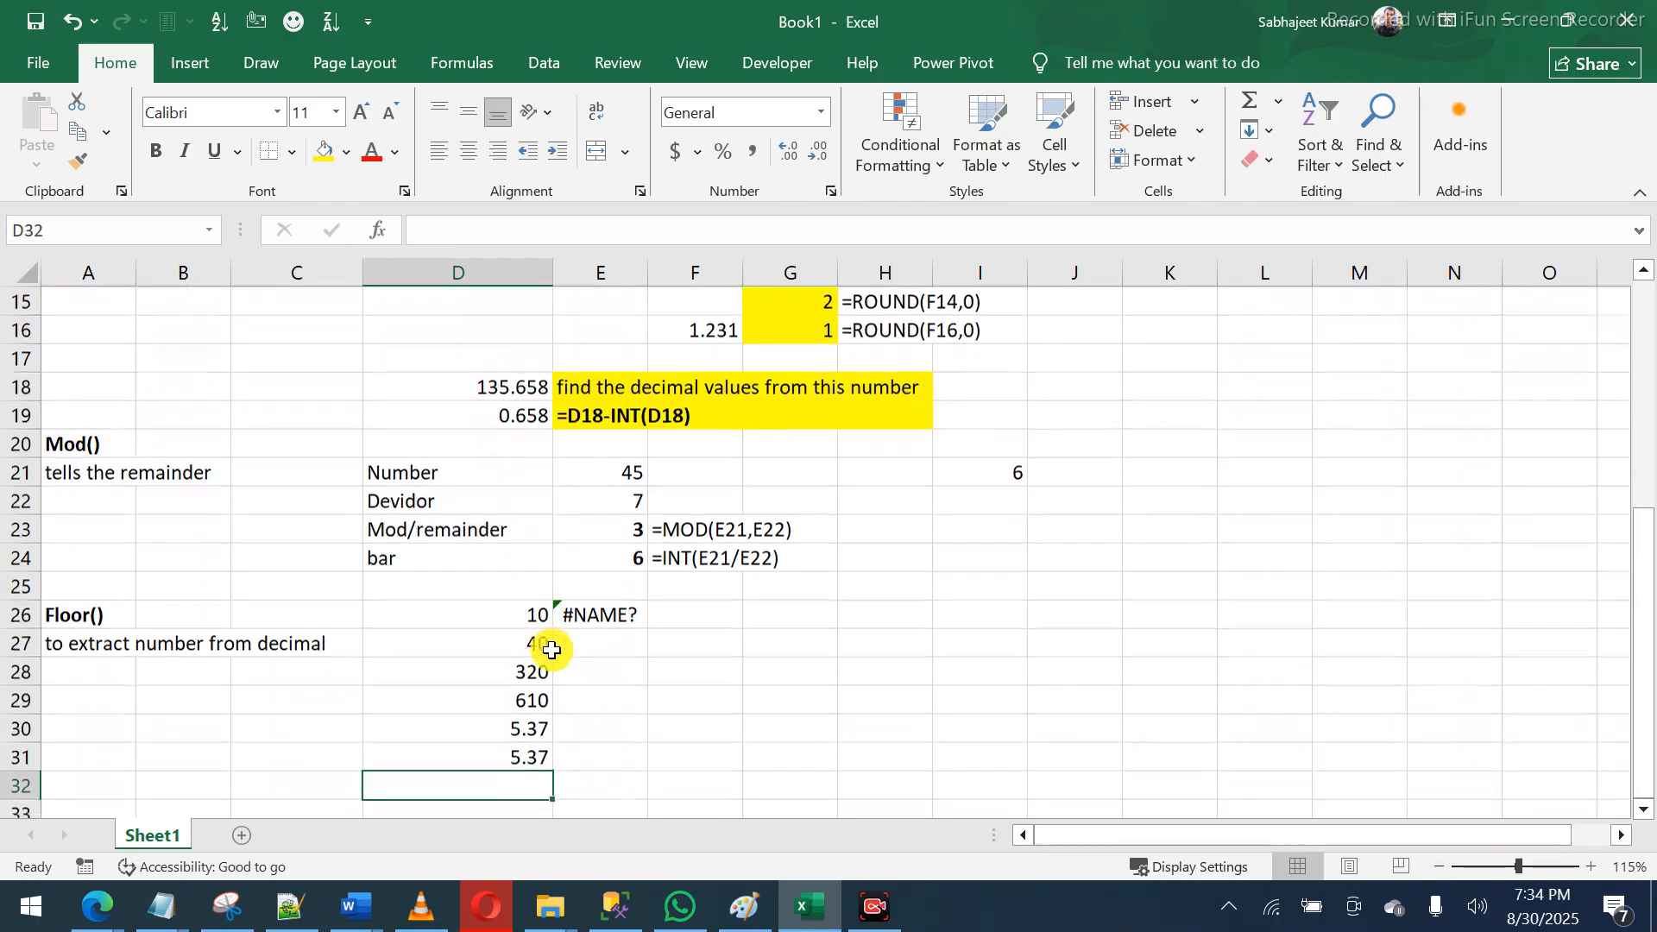
type("0")
key("Return")
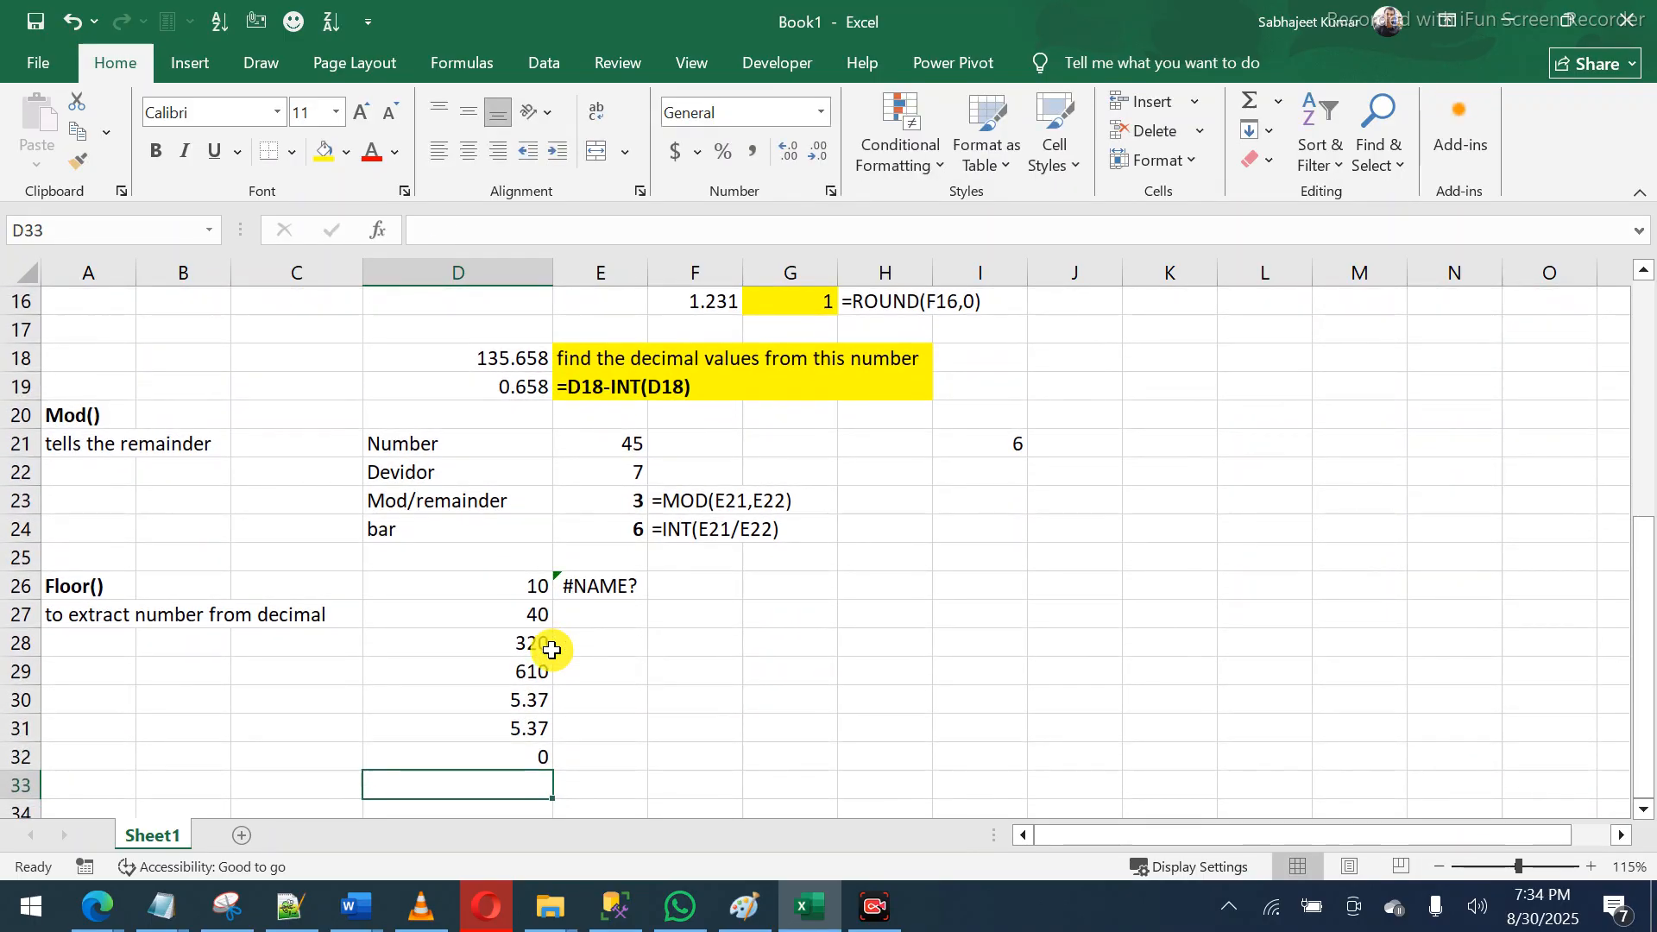
type("-5.4")
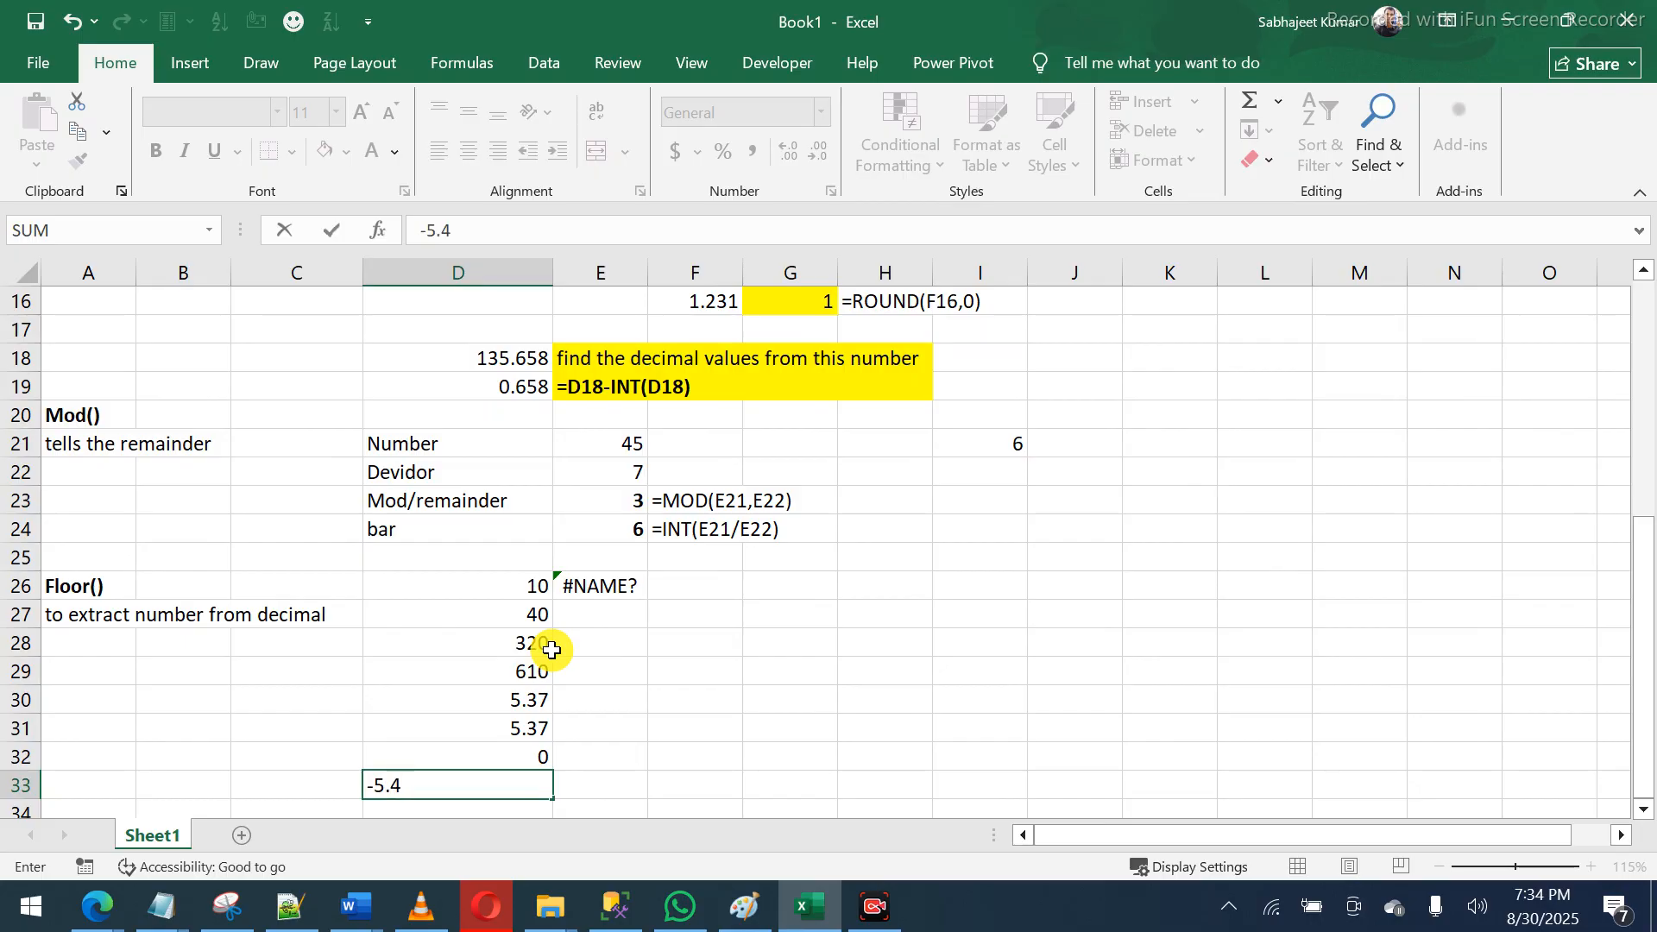
key("Up")
key("Up")
key("Up")
key("Up")
key("Up")
key("Up")
key("Up")
- Enter =FLOOR(D26,3) in E26 so the 10 rounds down to 9
key("Right")
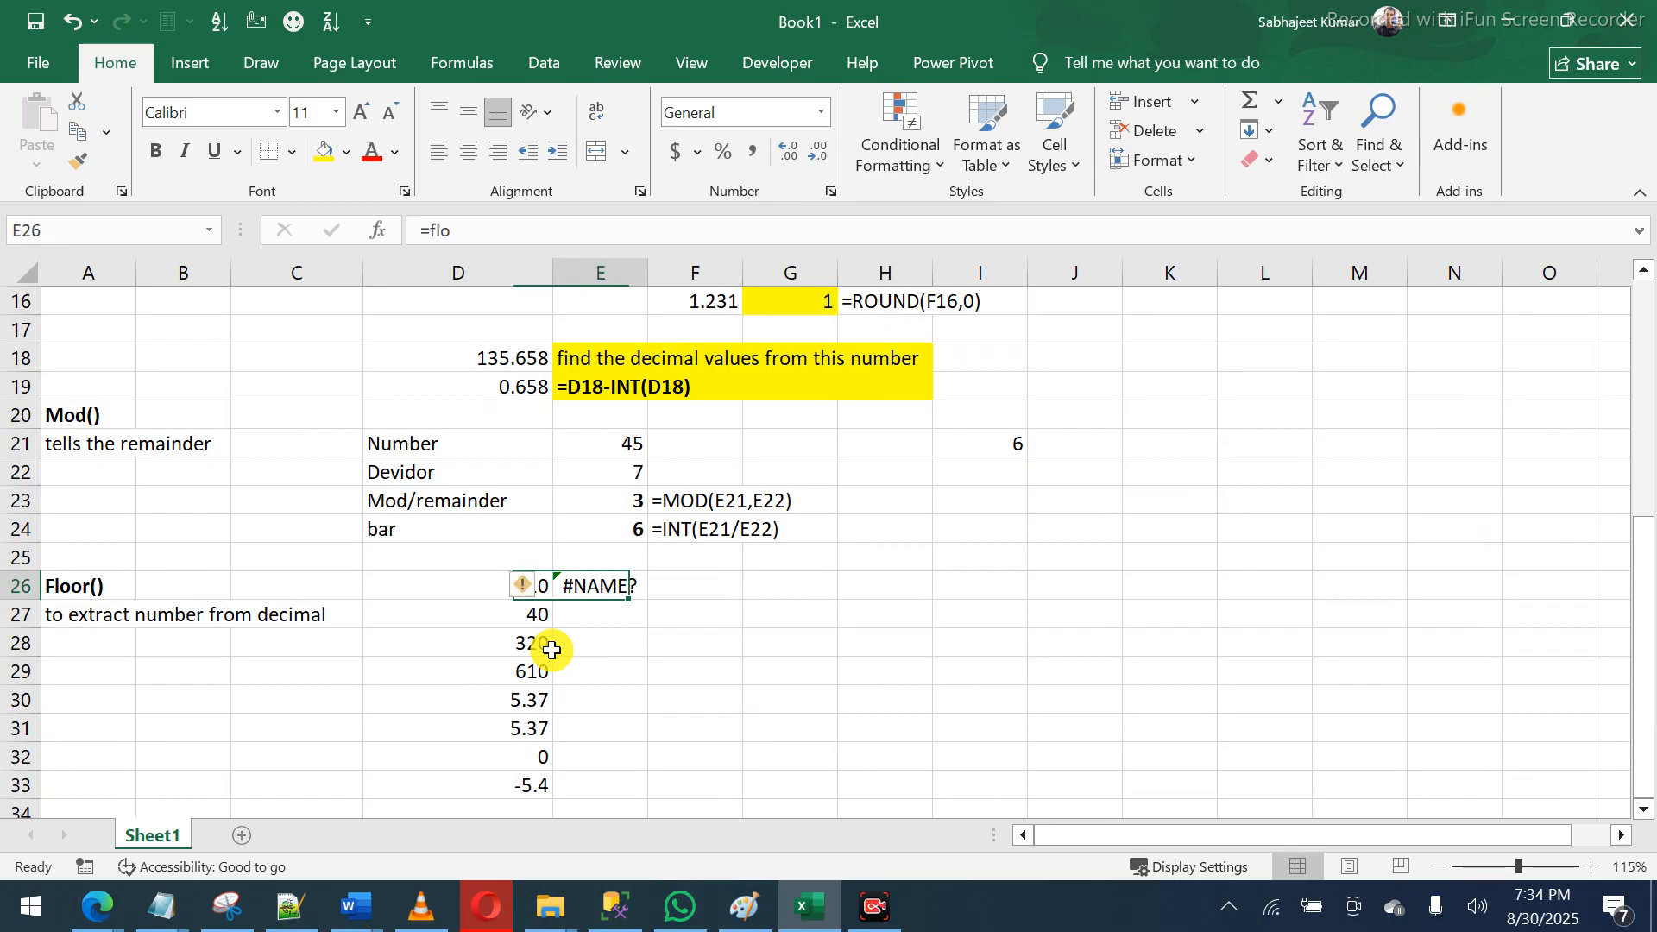
type("=")
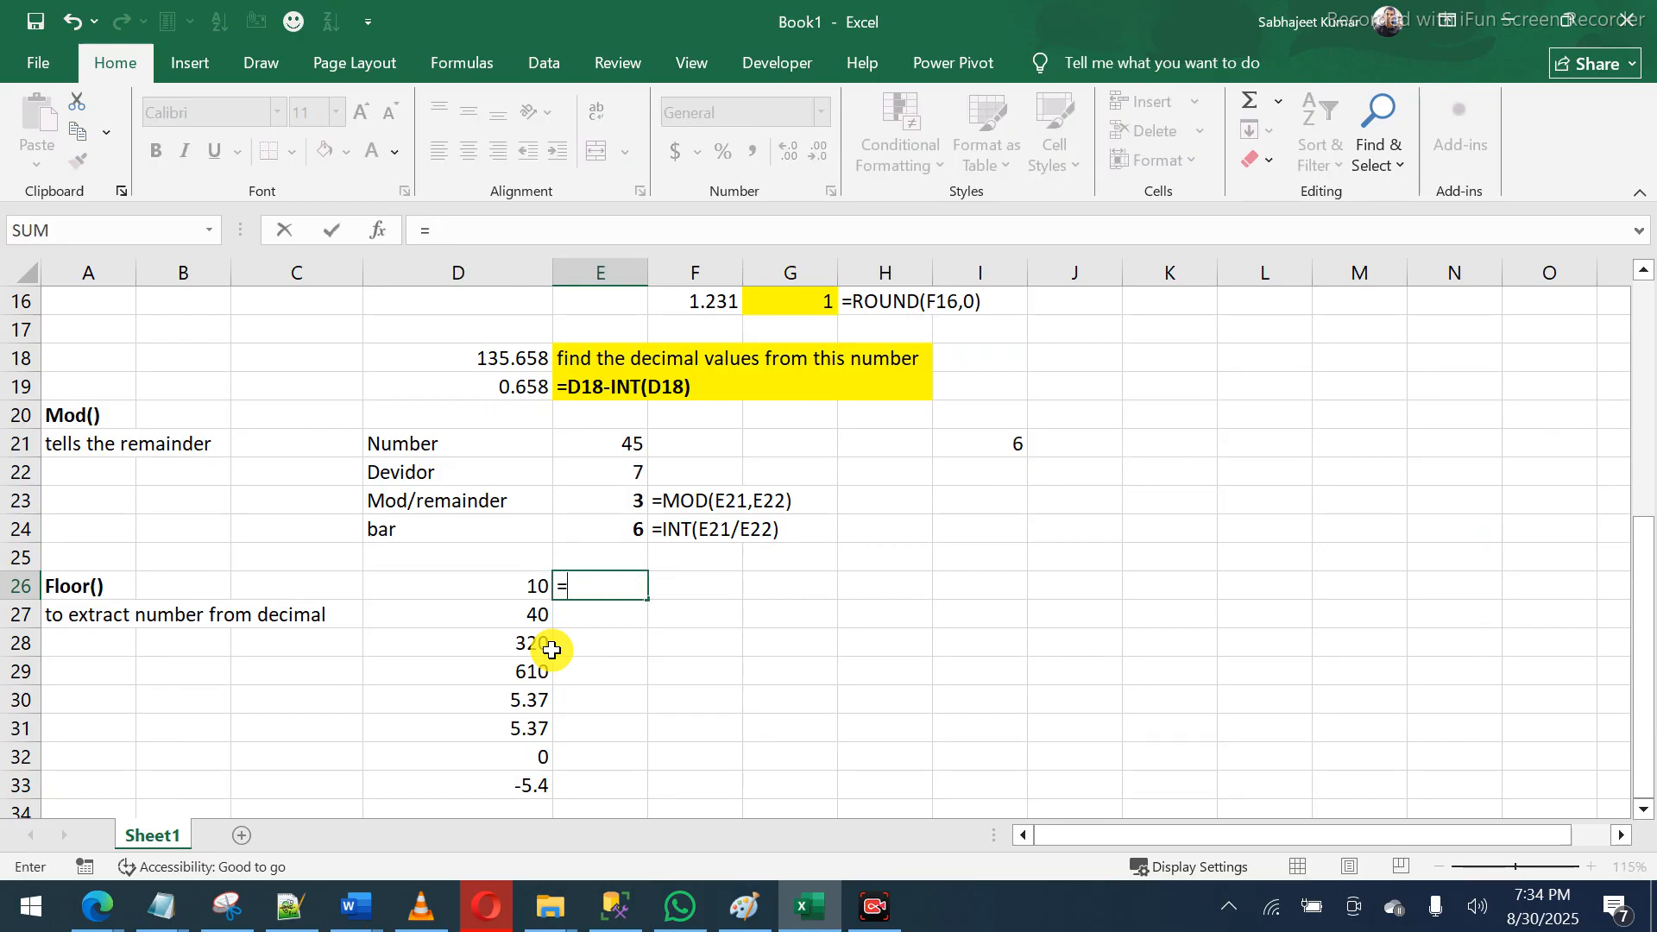
type("floo")
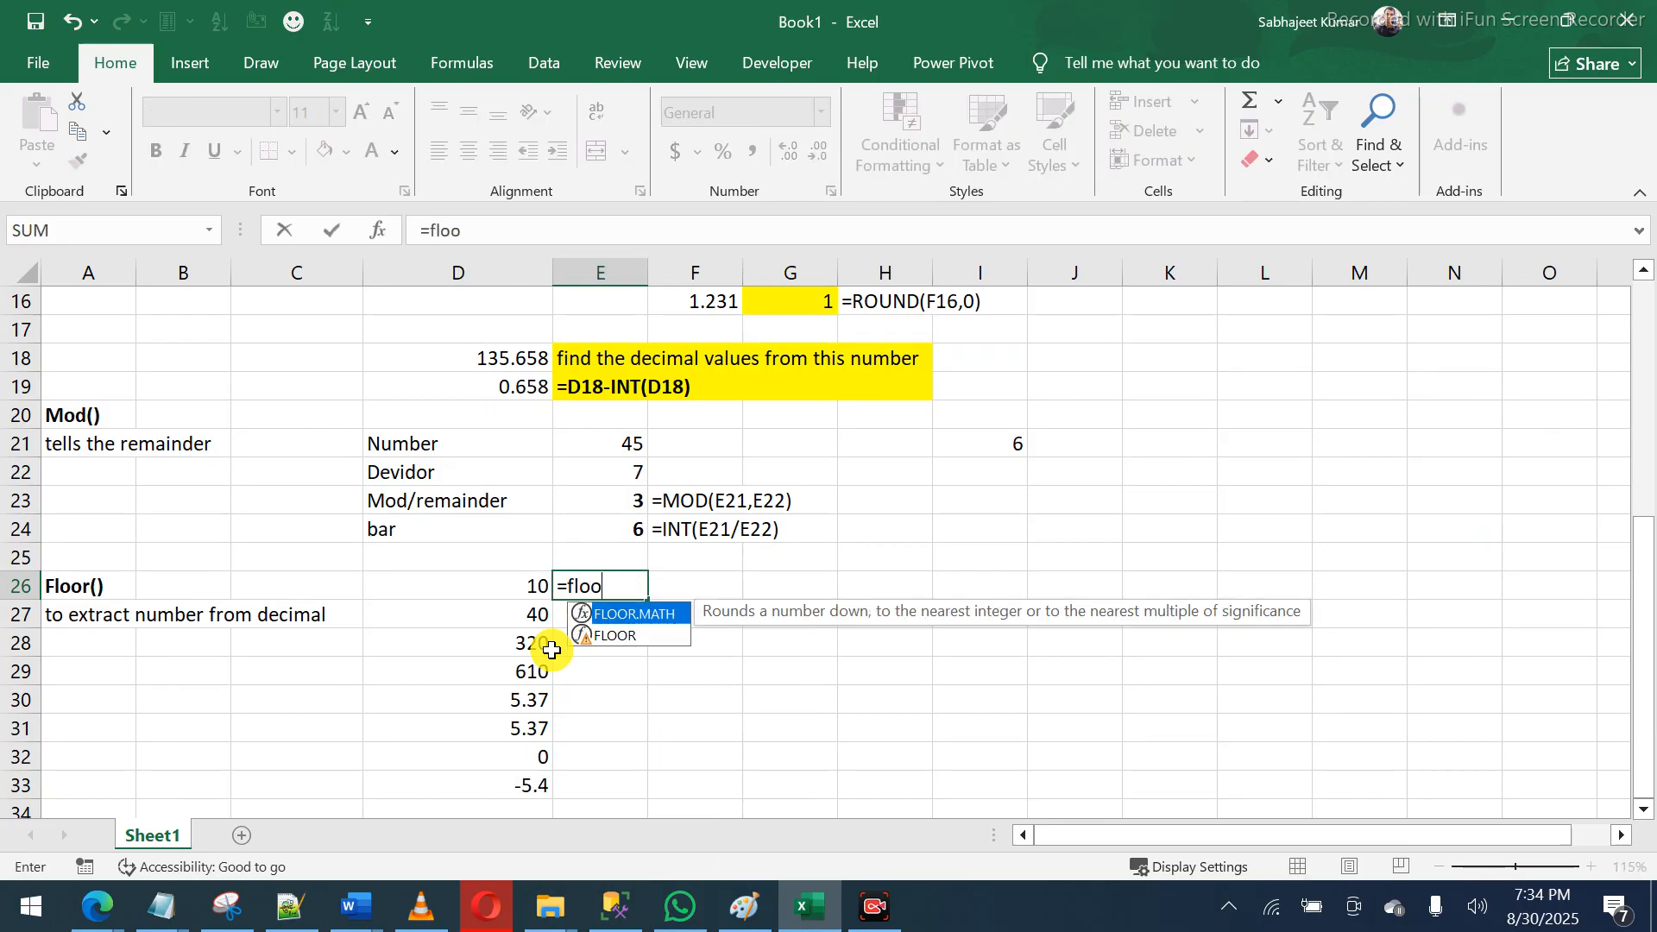
key("Tab")
key("BackSpace")
key("BackSpace")
key("BackSpace")
key("BackSpace")
key("BackSpace")
key("BackSpace")
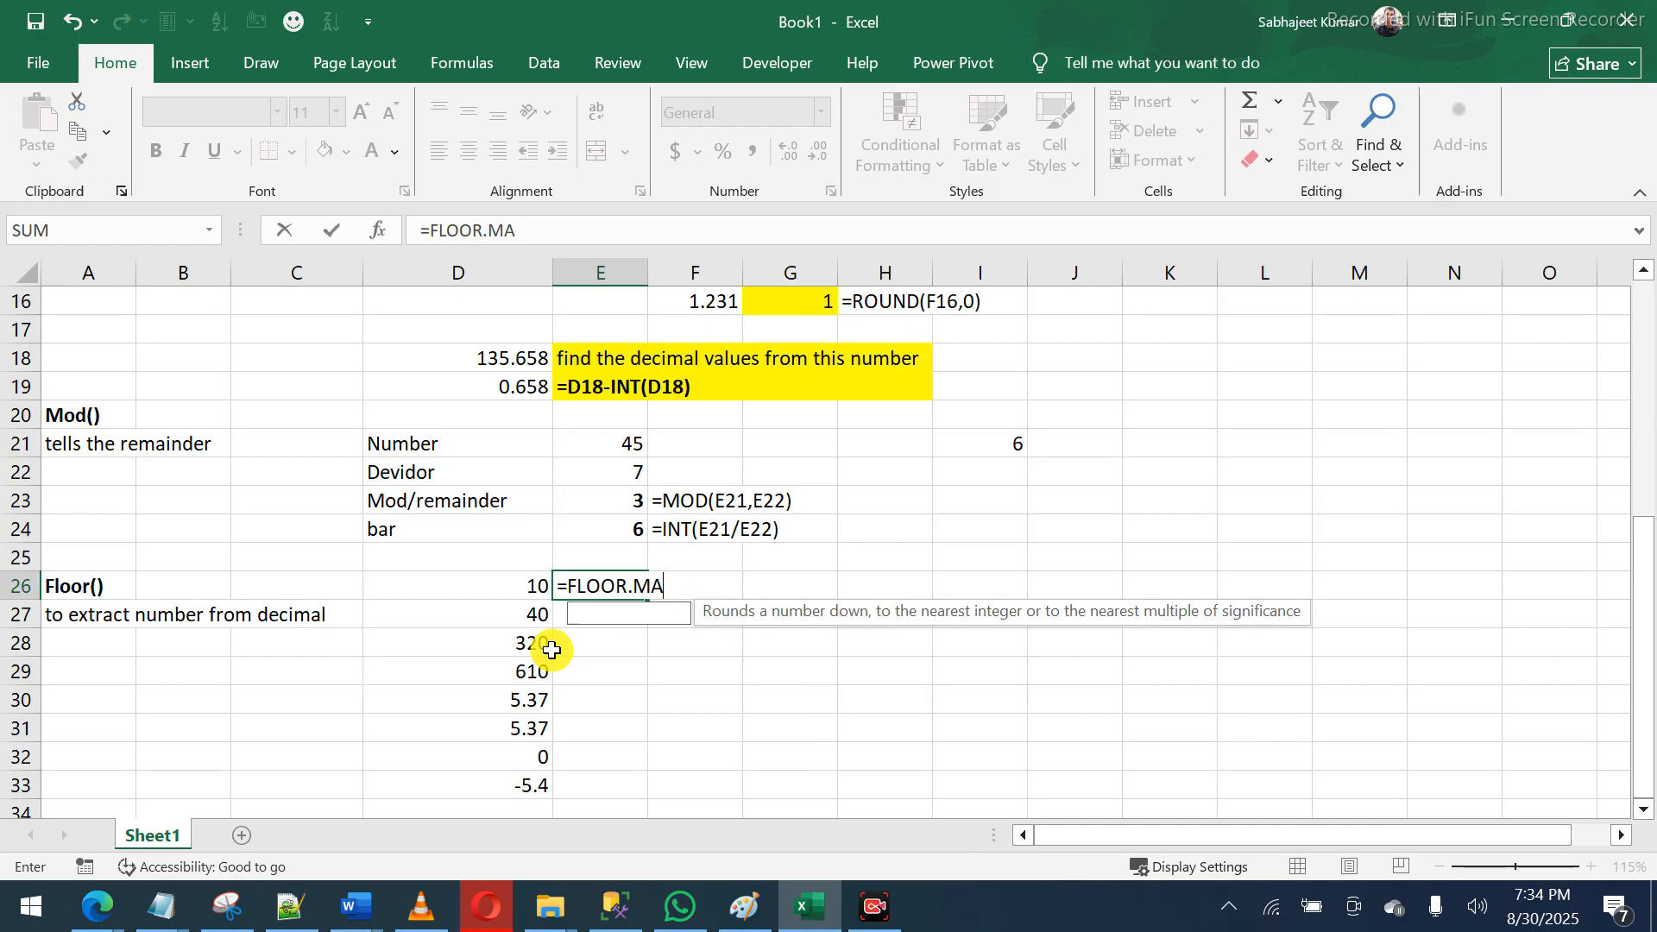
key("Down")
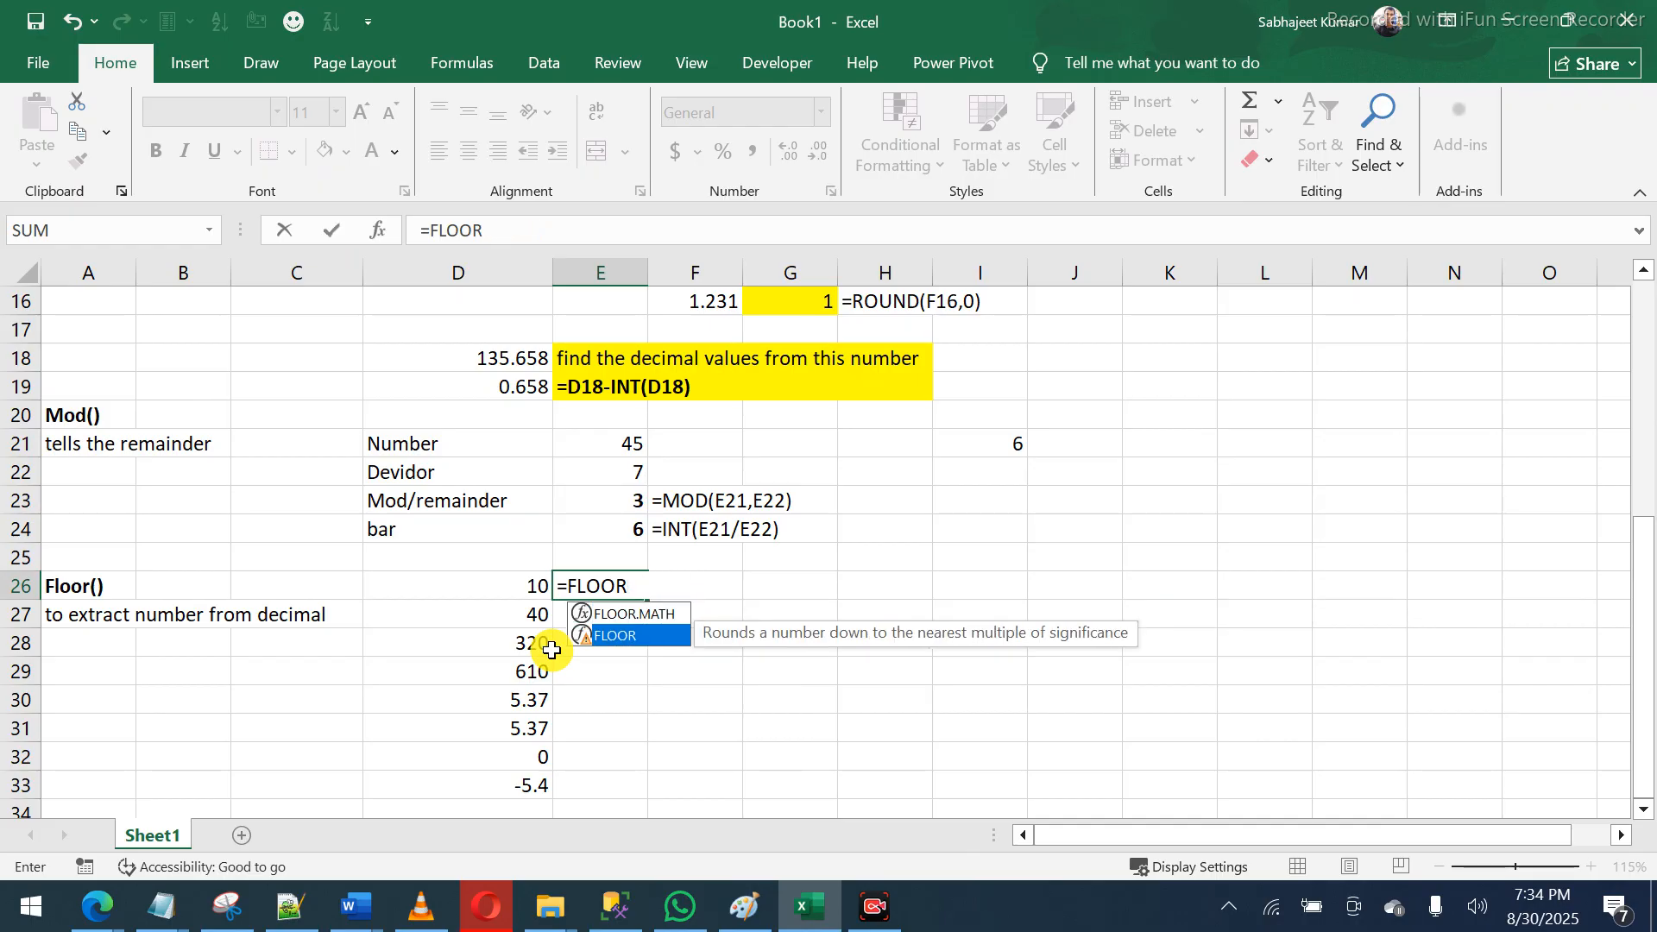
key("Tab")
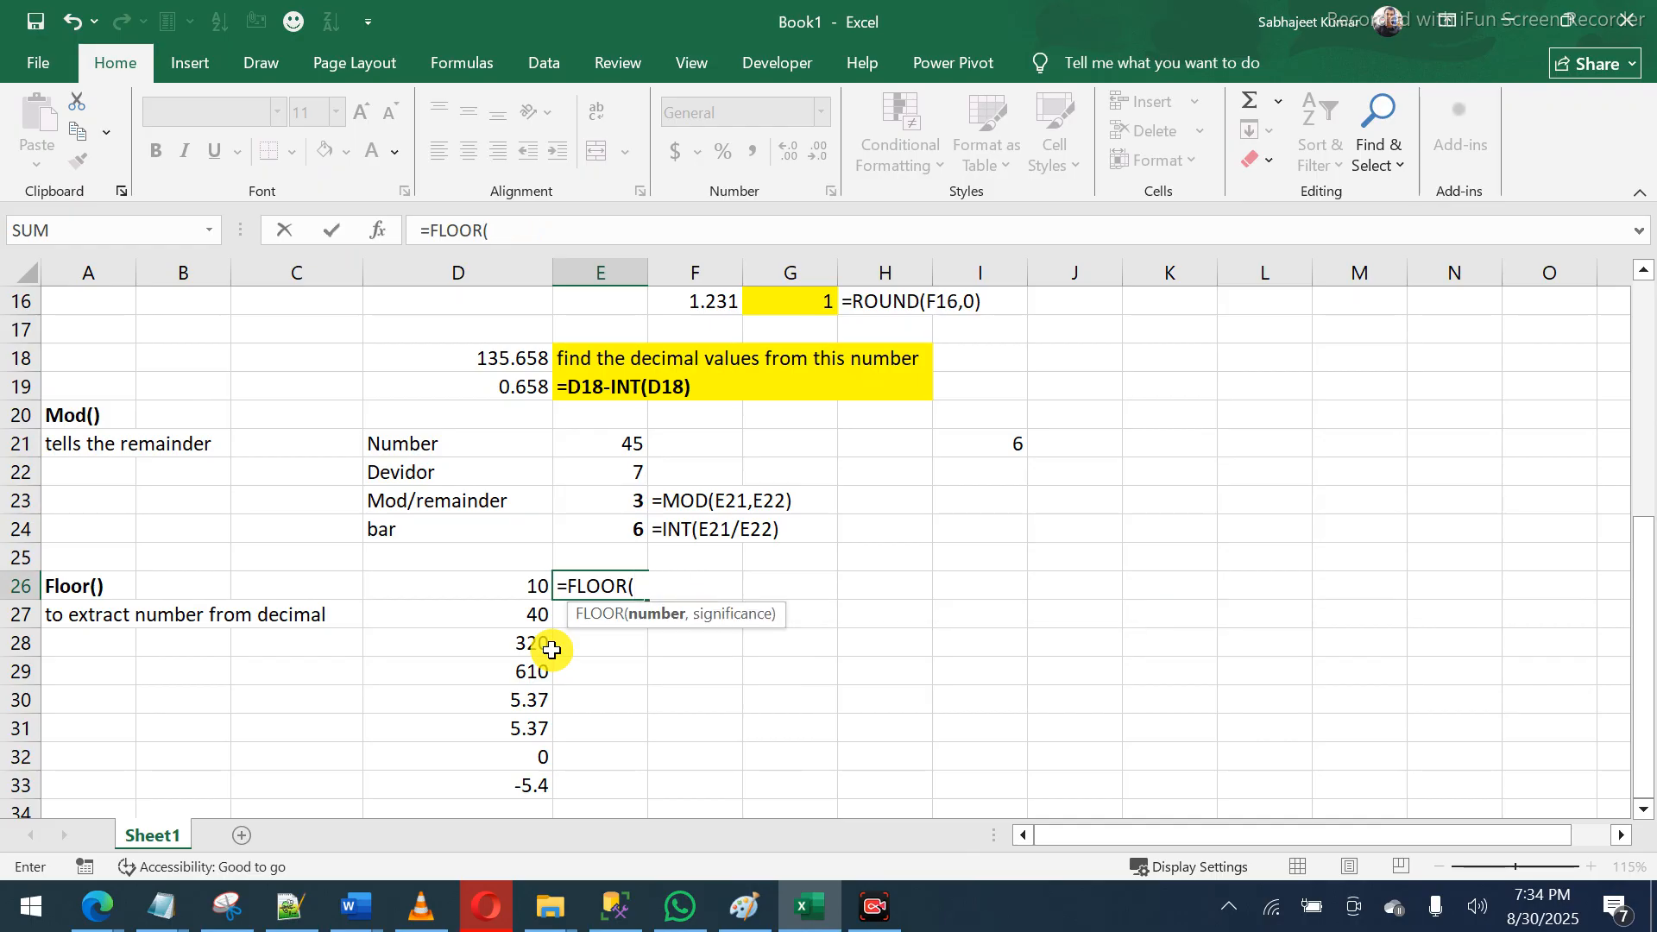
left_click(515, 580)
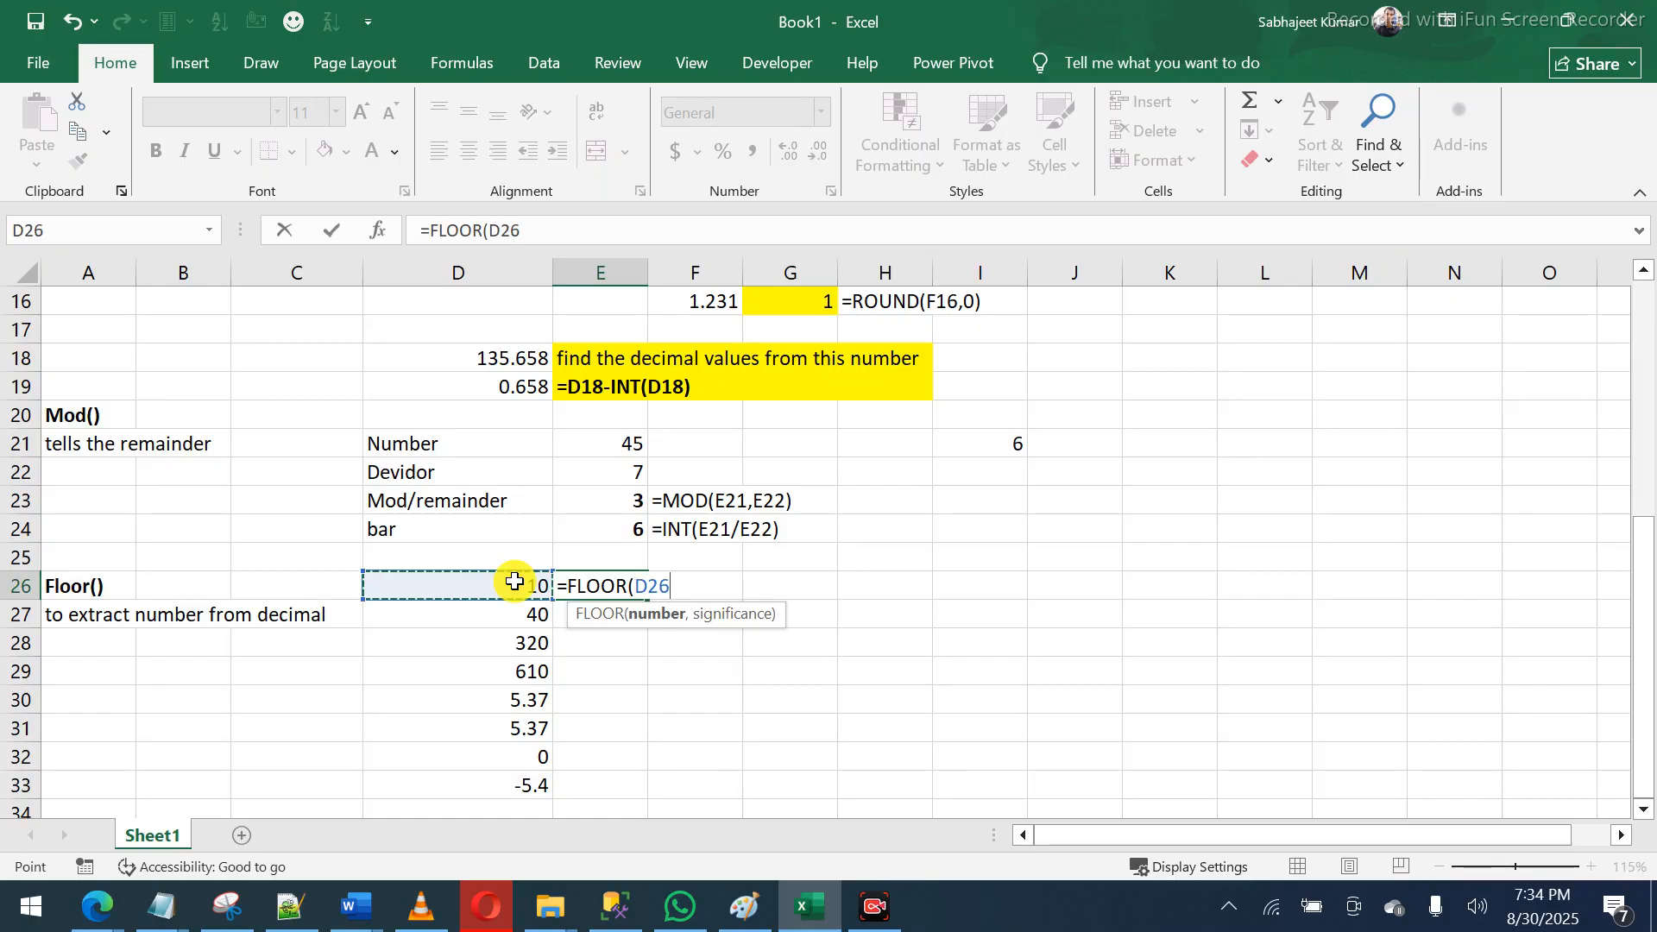
type(",")
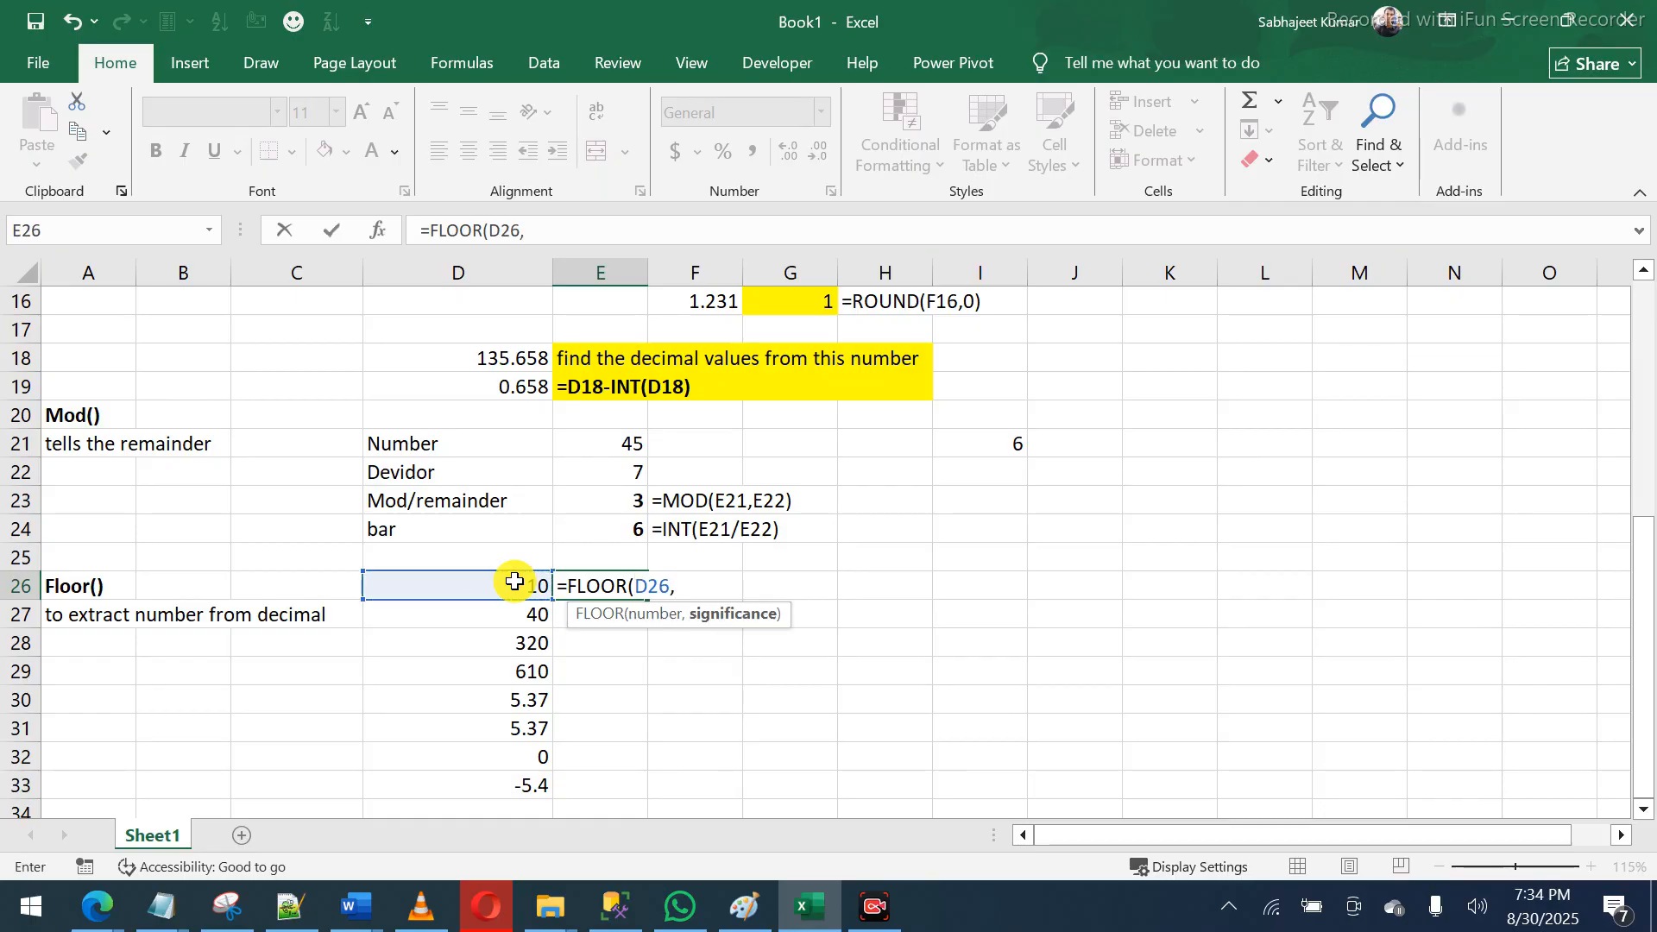
type("3)")
key("Return")
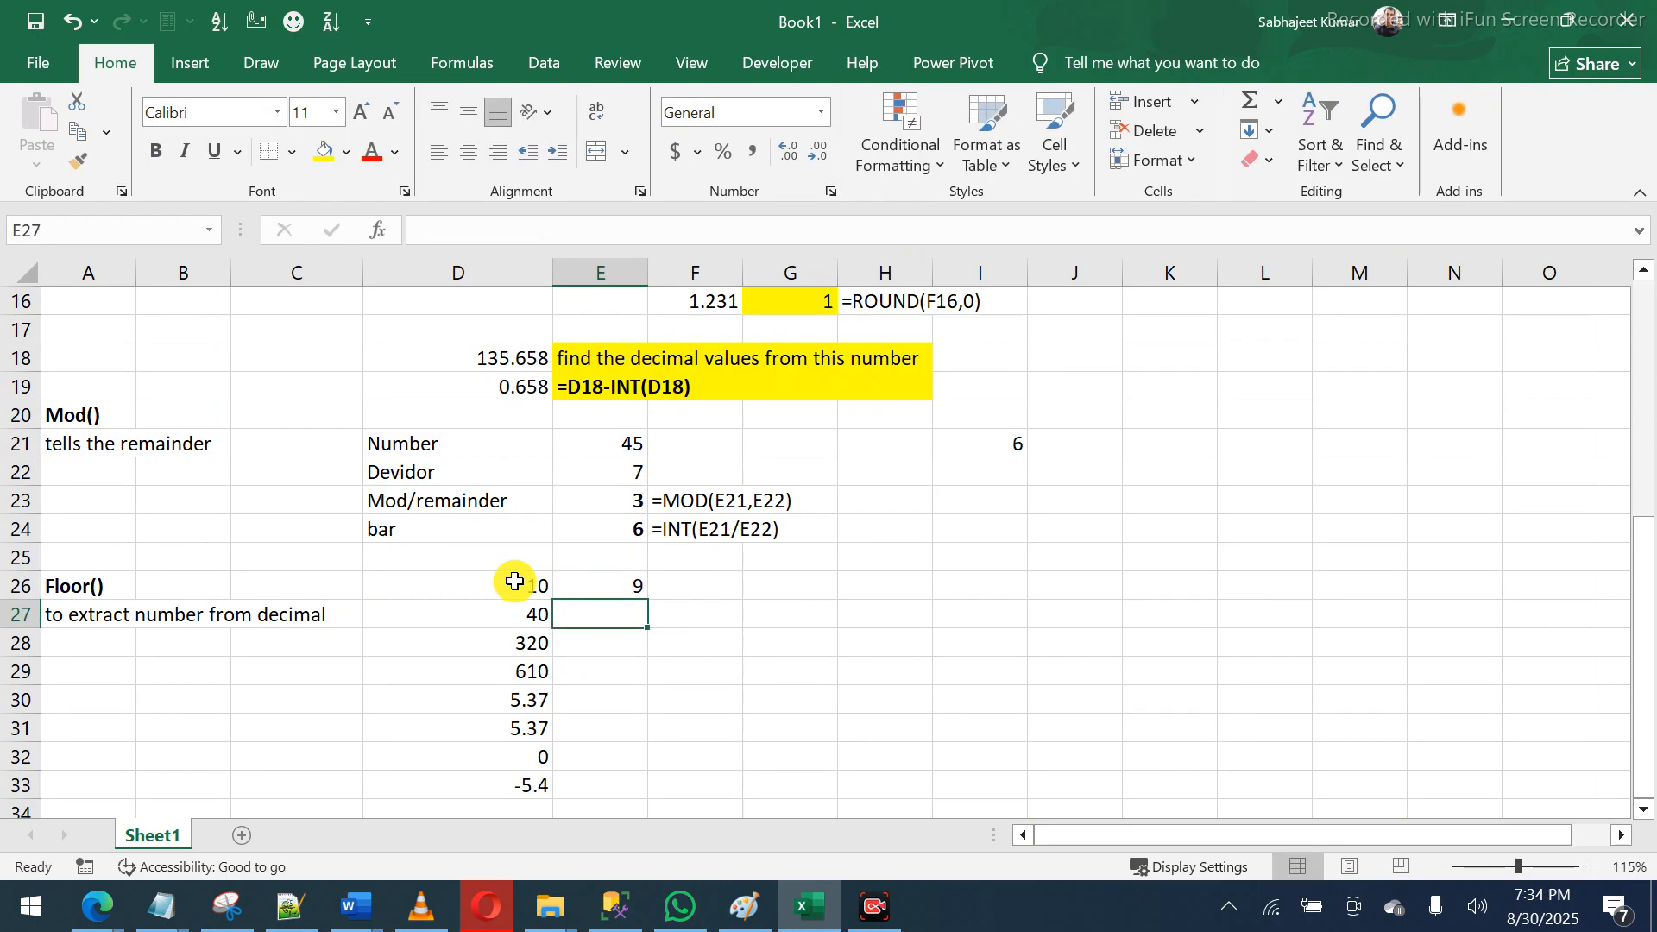
left_click(515, 581)
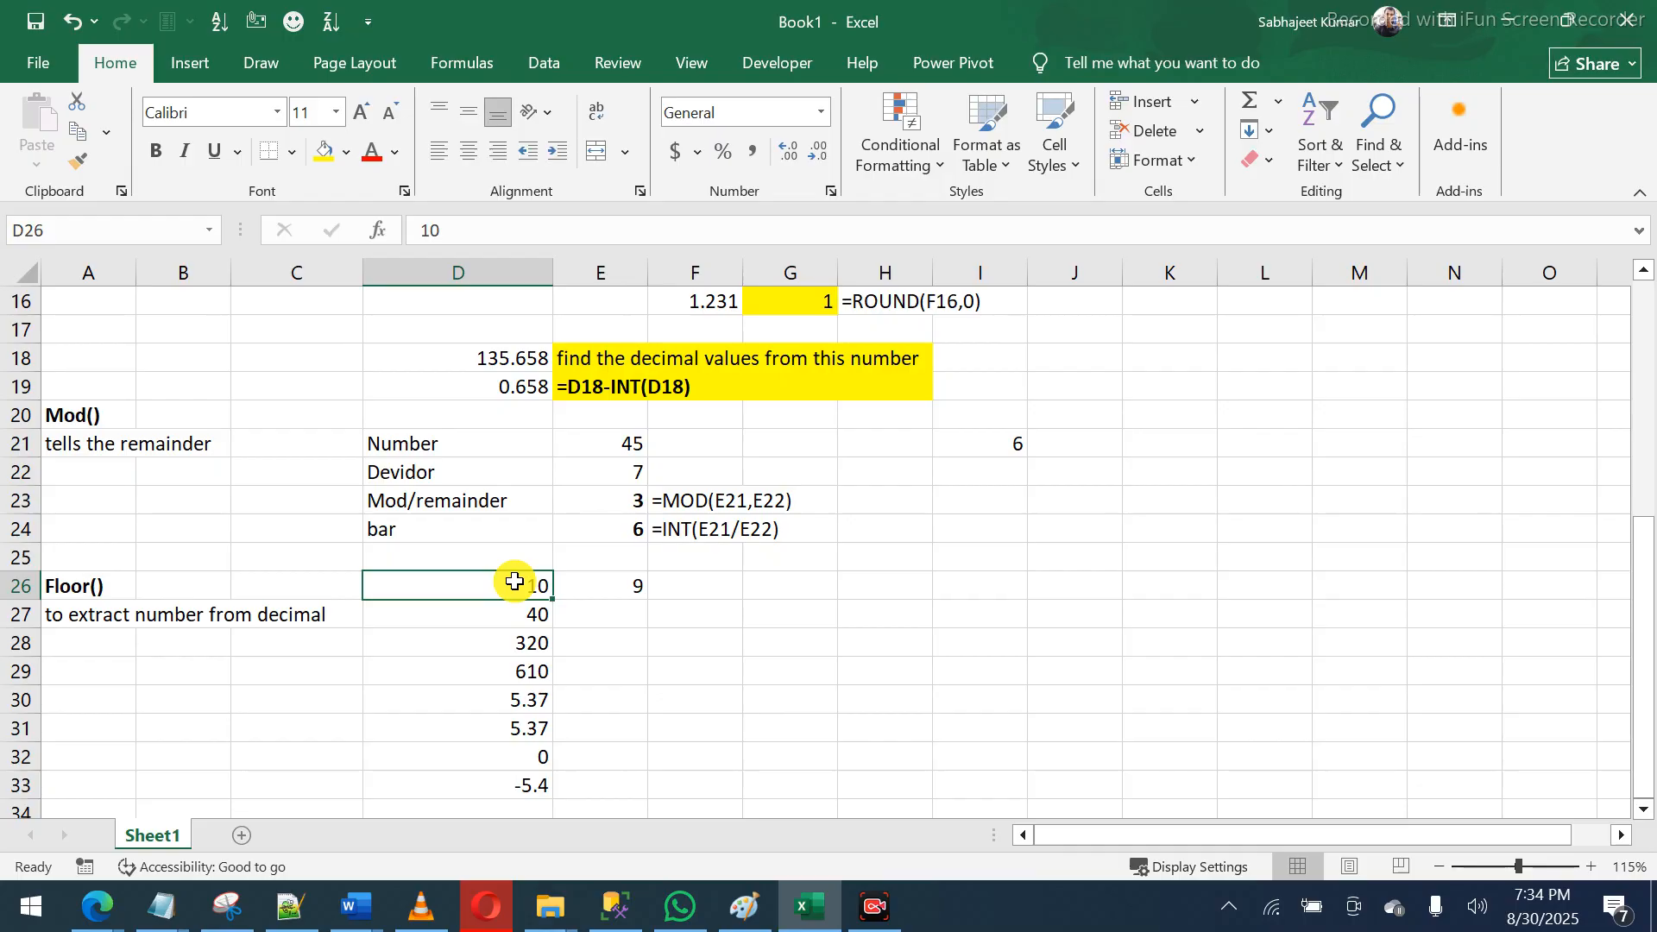
- Enter =FORMULATEXT(E26) in G26 to display the FLOOR formula
key("Up")
key("Right")
key("Right")
key("Right")
key("Down")
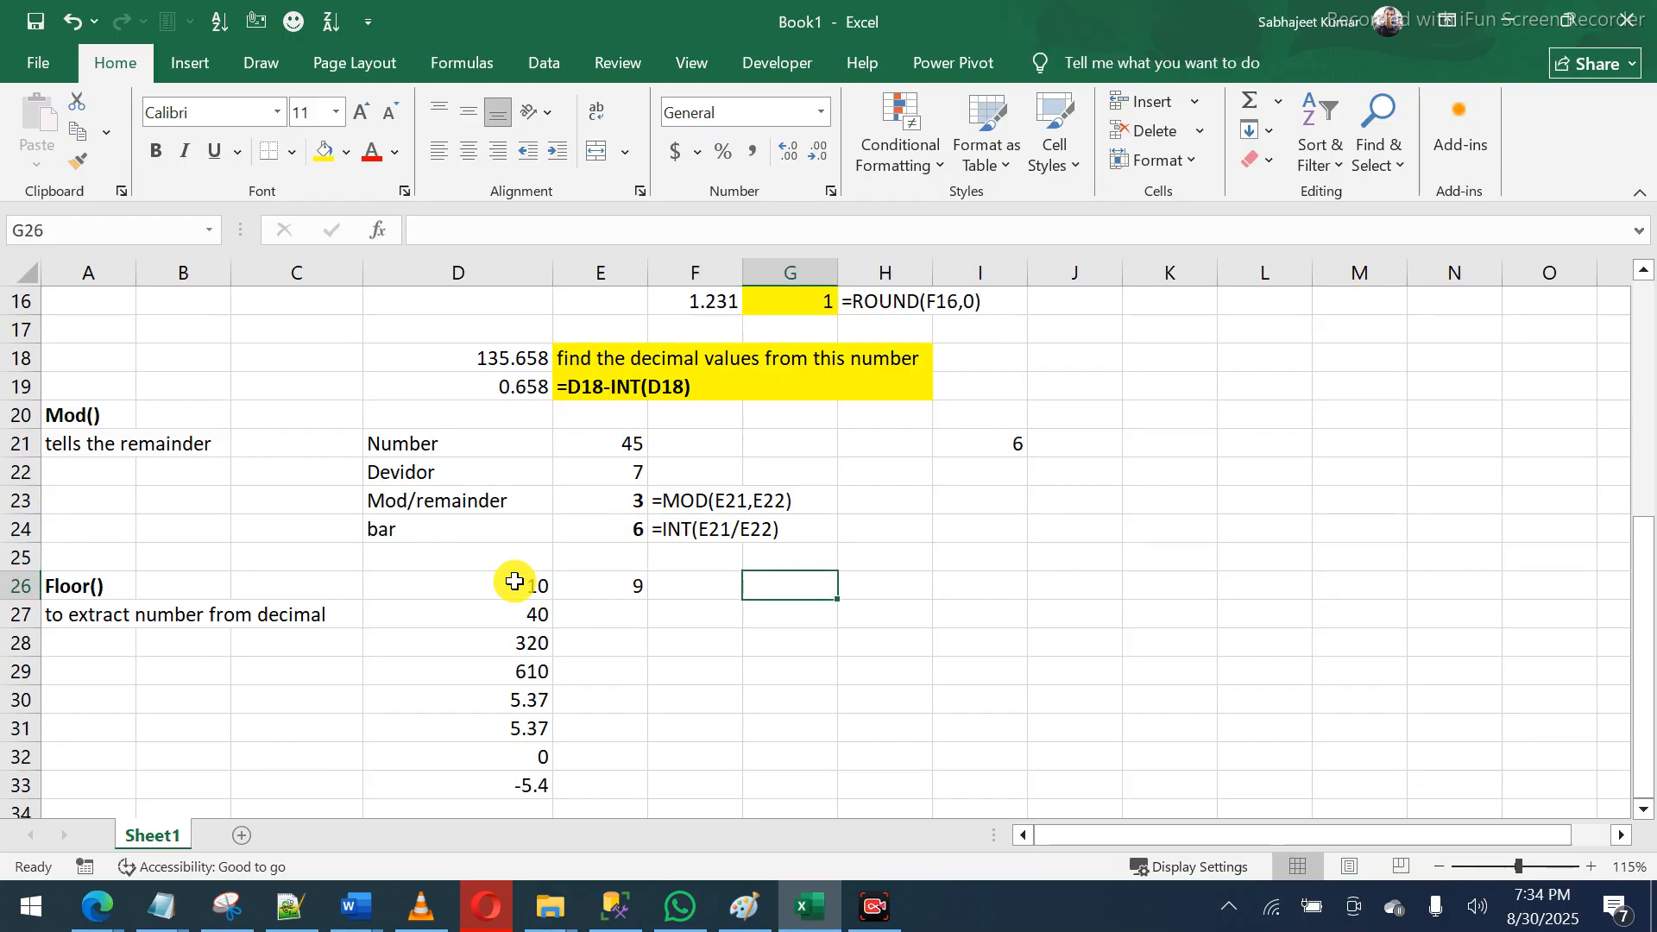
type("=form")
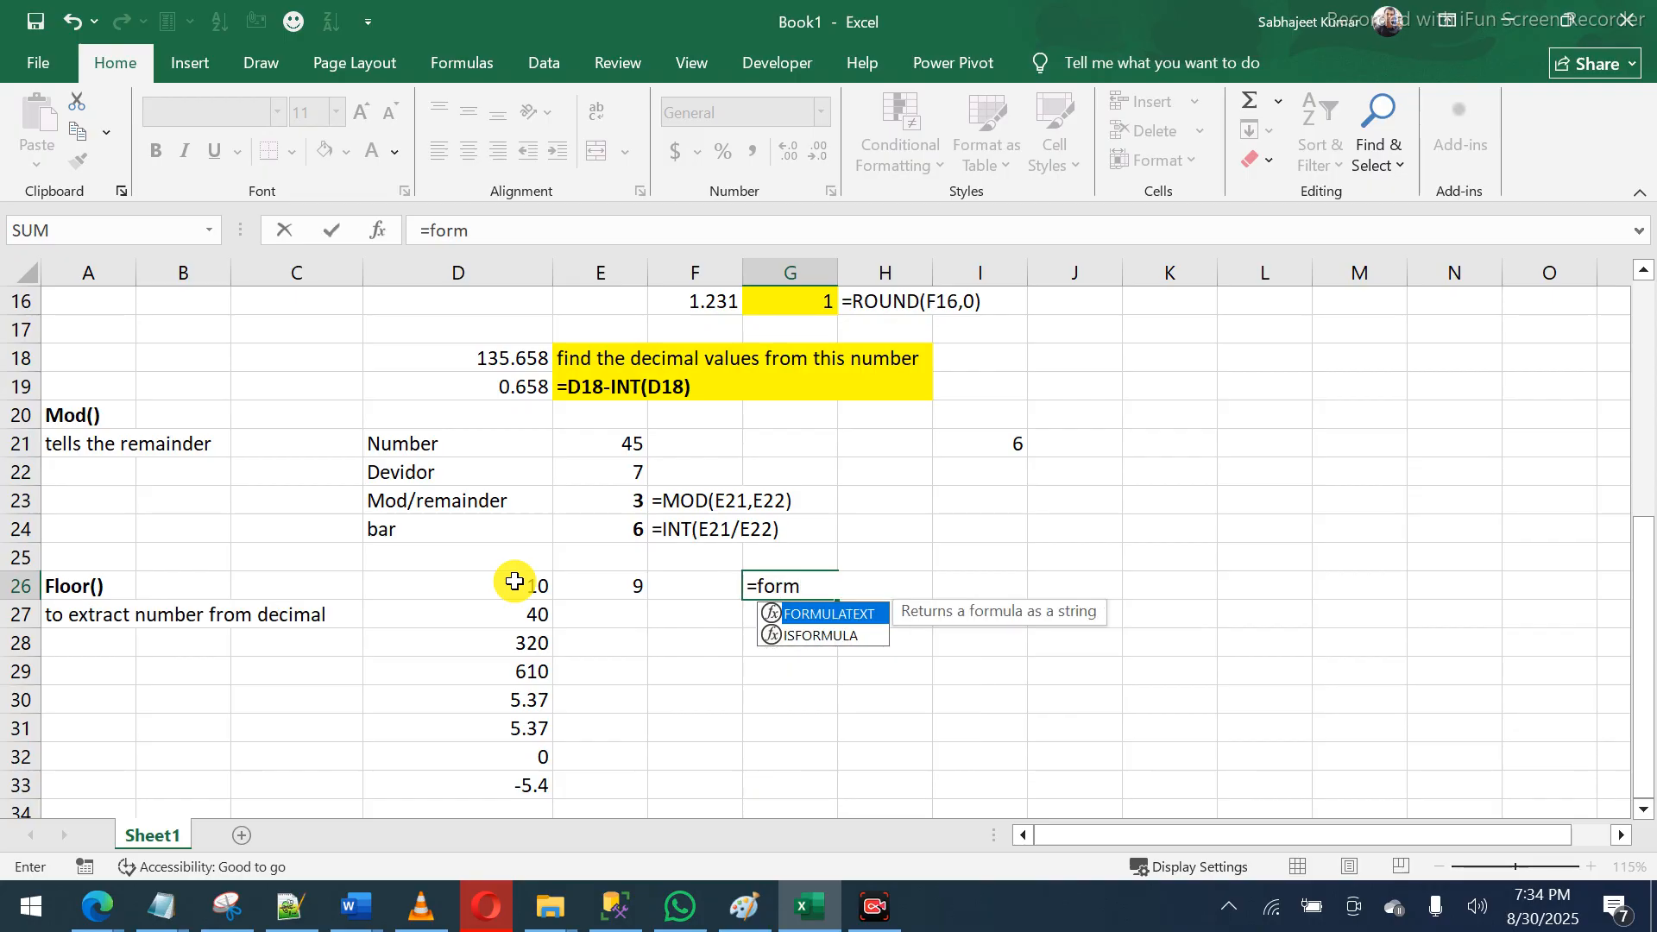
key("Tab")
key("Left")
key("Left")
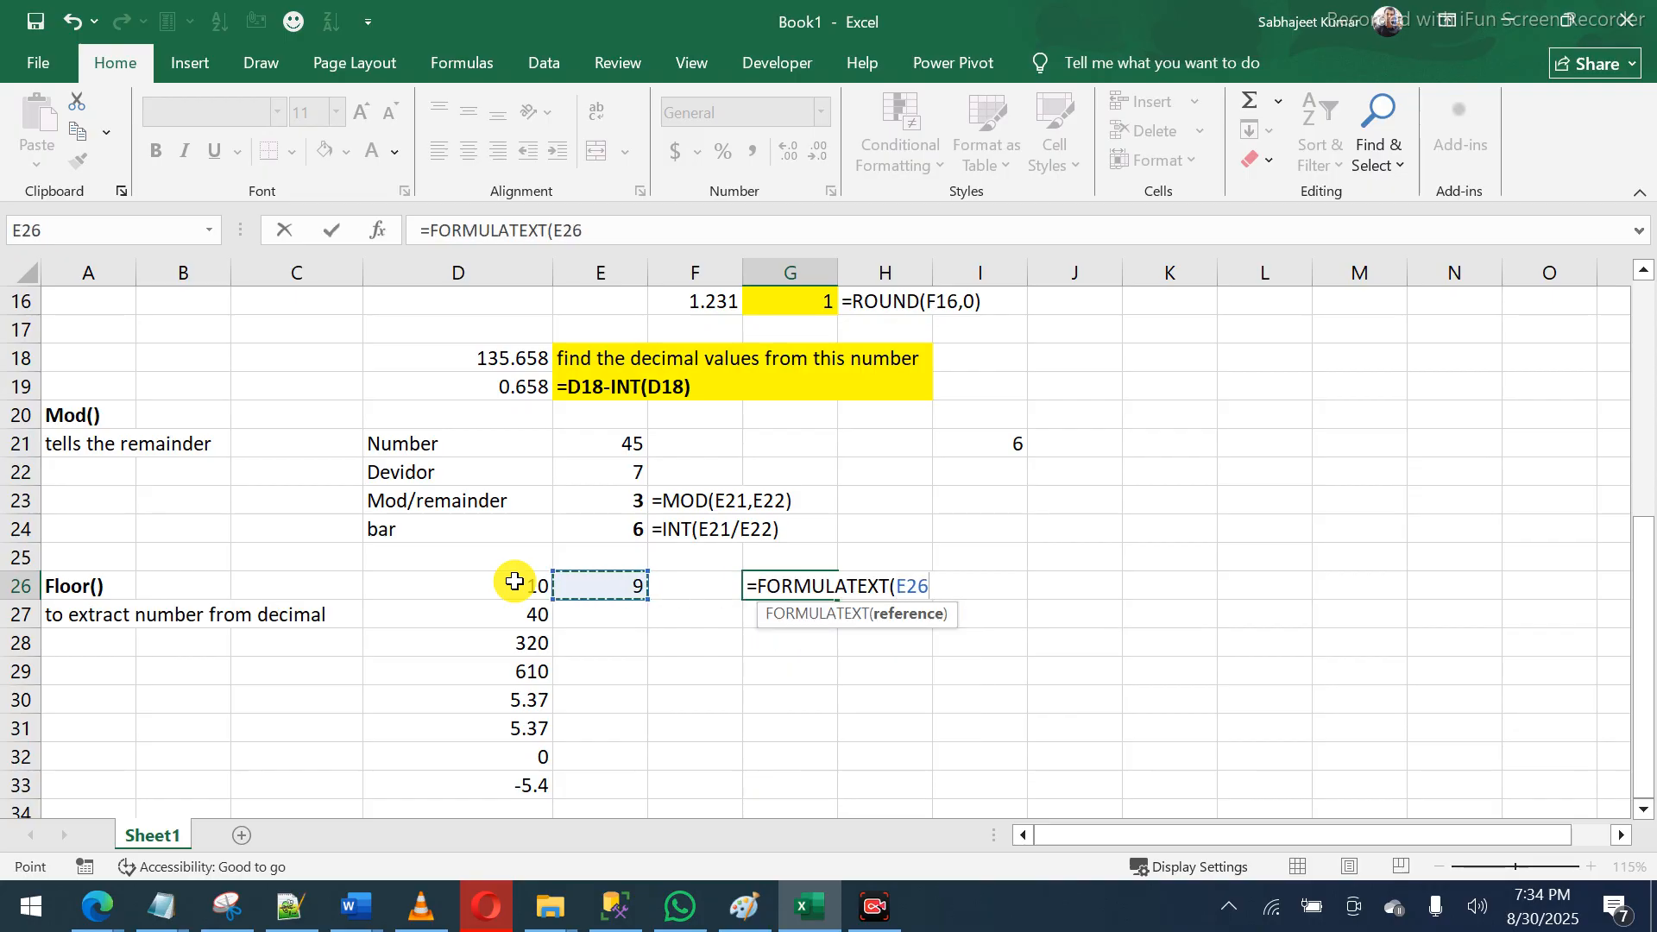
key("Return")
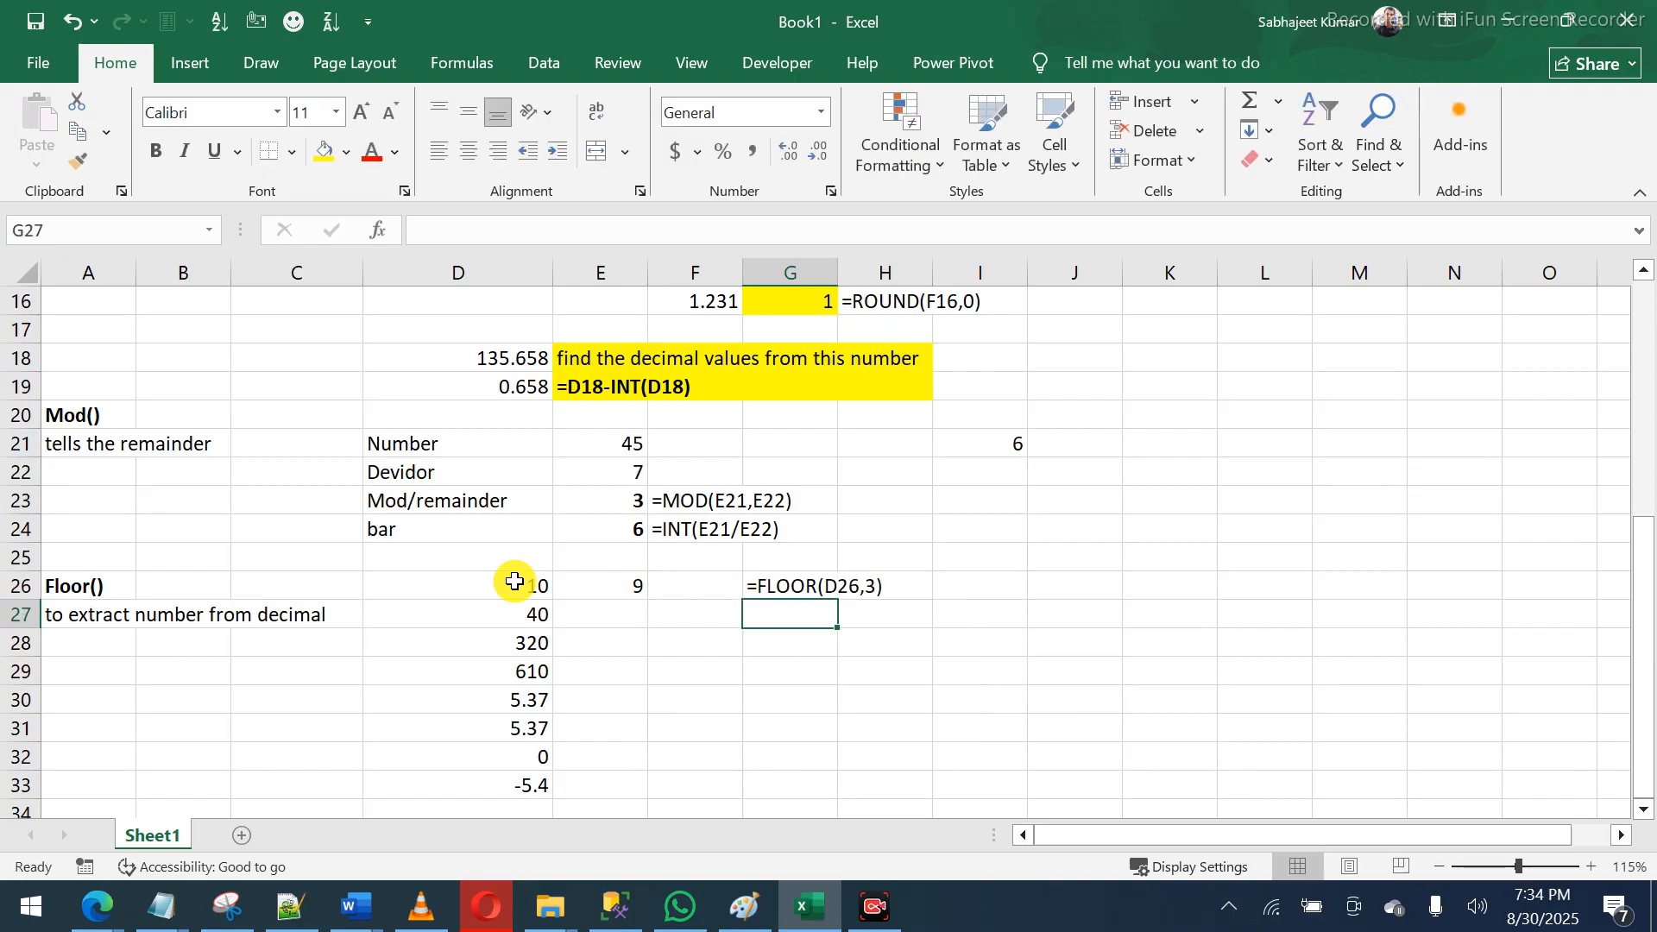
- Clear G26 and enter significance 3 in E26
left_click(612, 593)
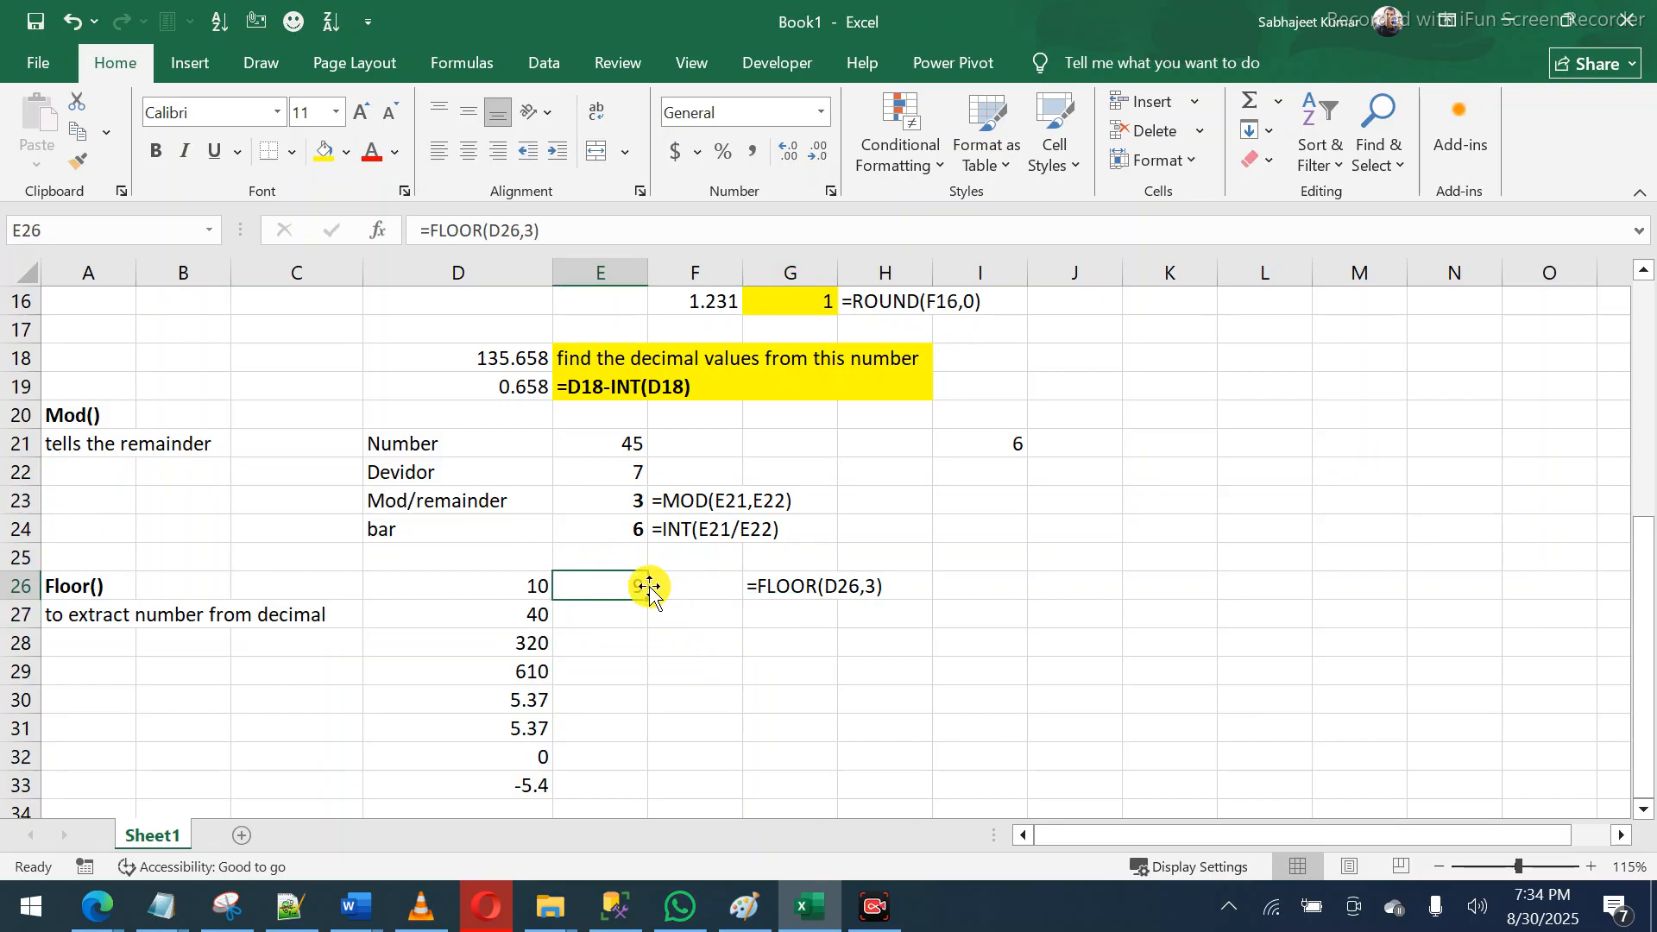
left_click(801, 579)
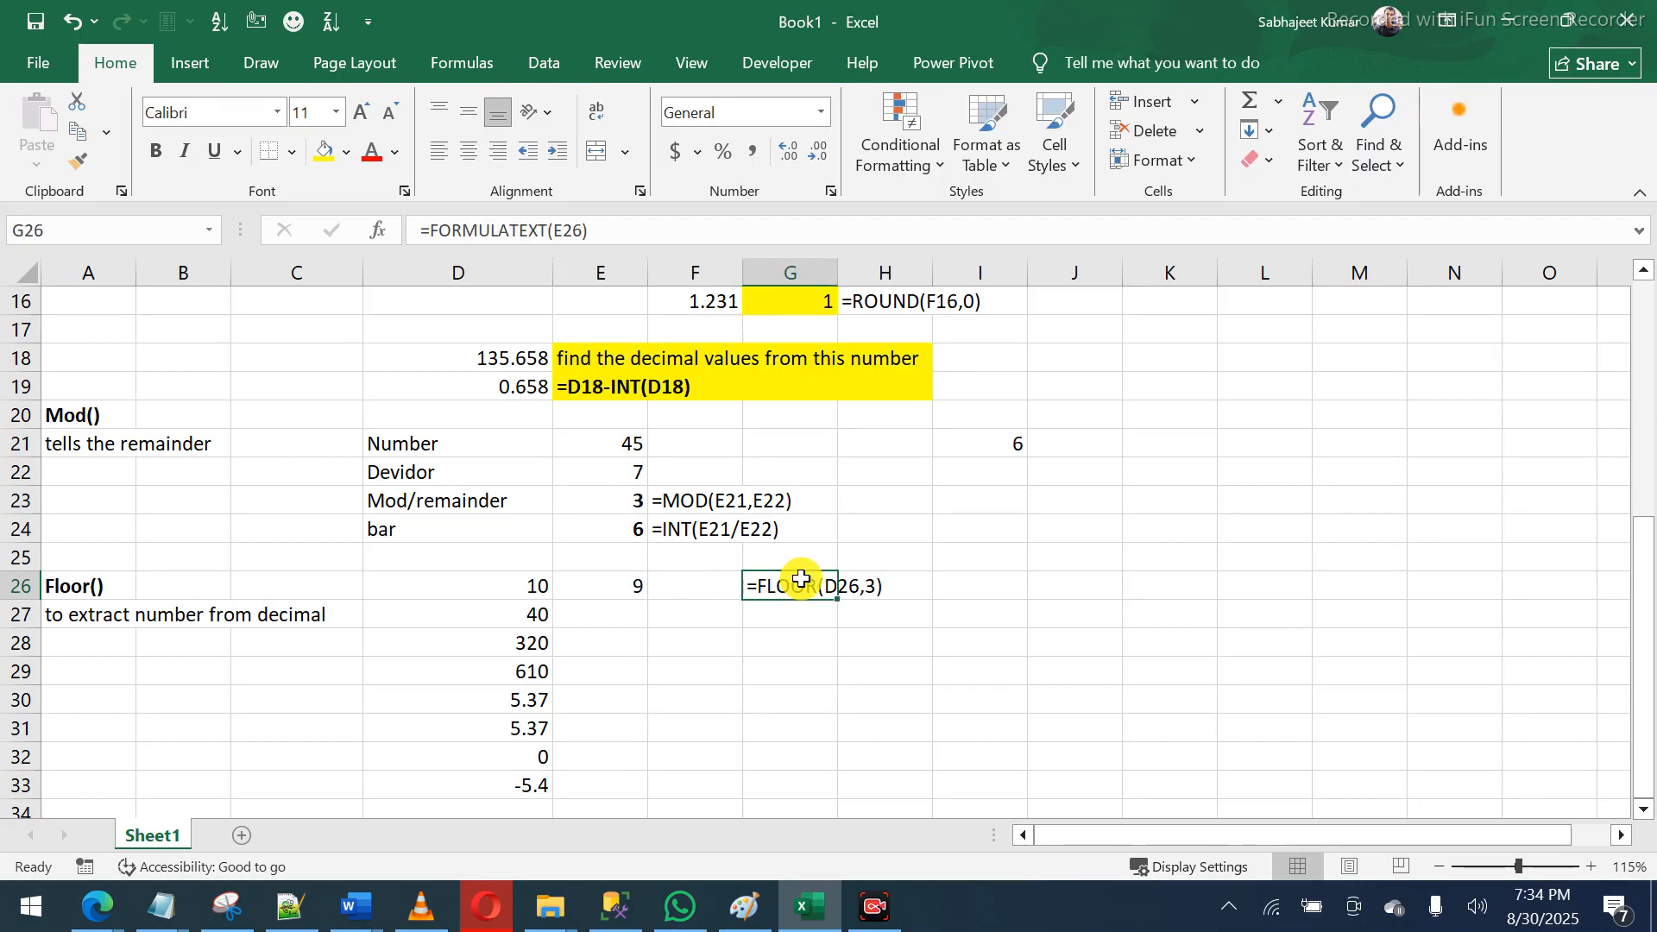
key("Delete")
key("Left")
key("Left")
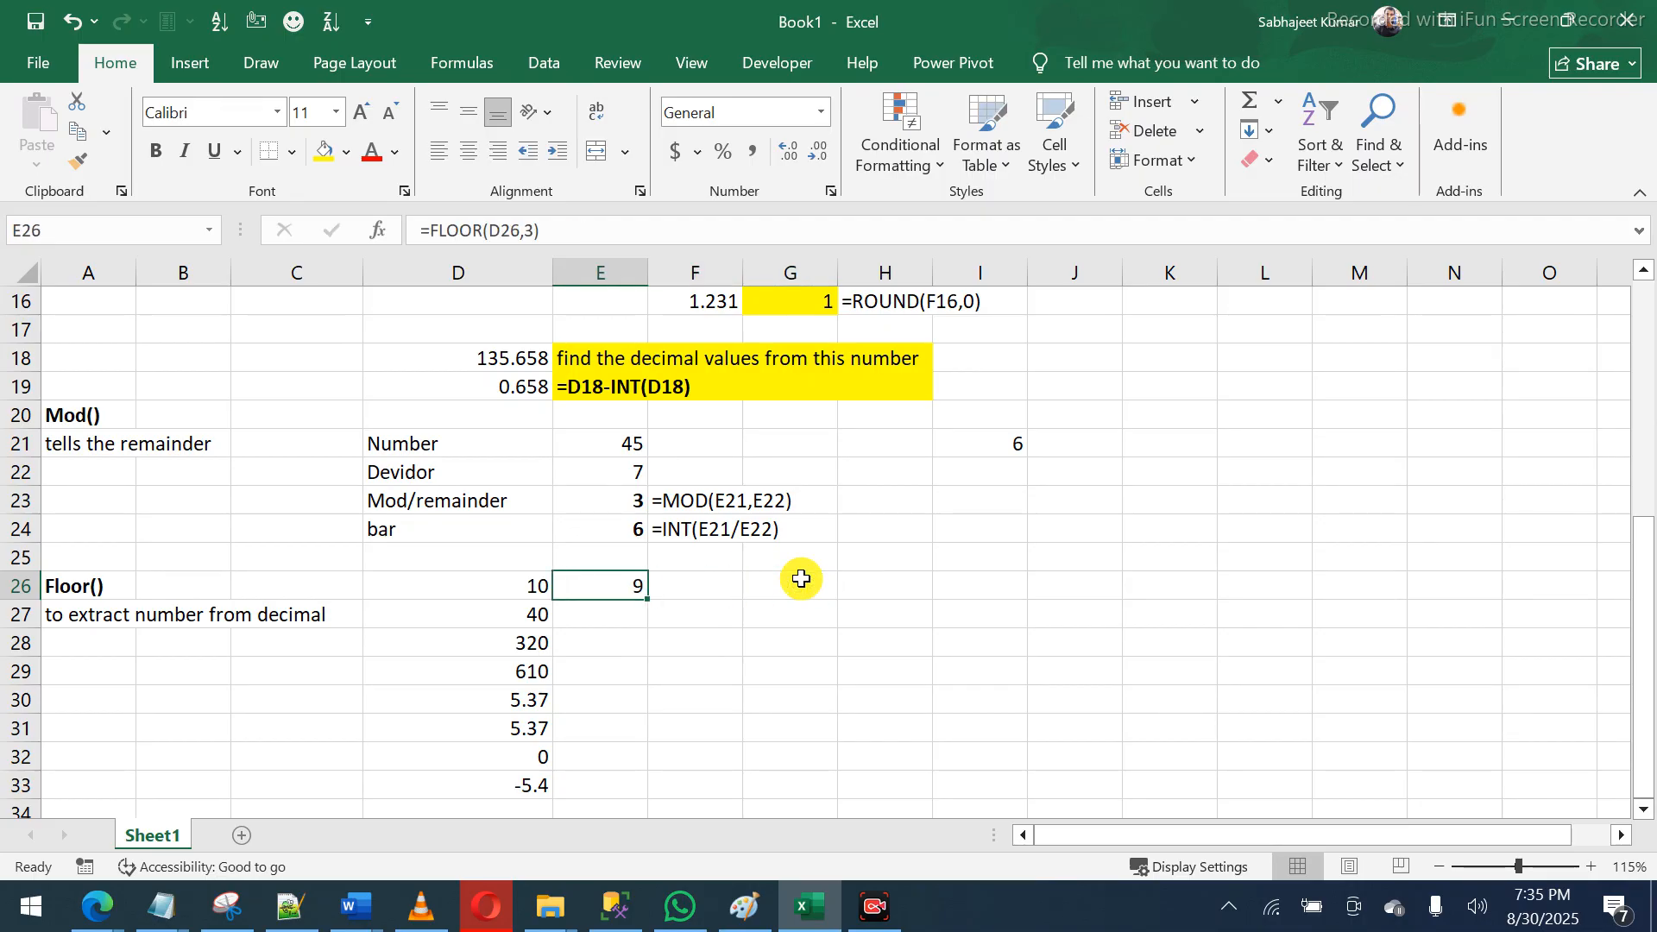
type("3")
left_click(801, 579)
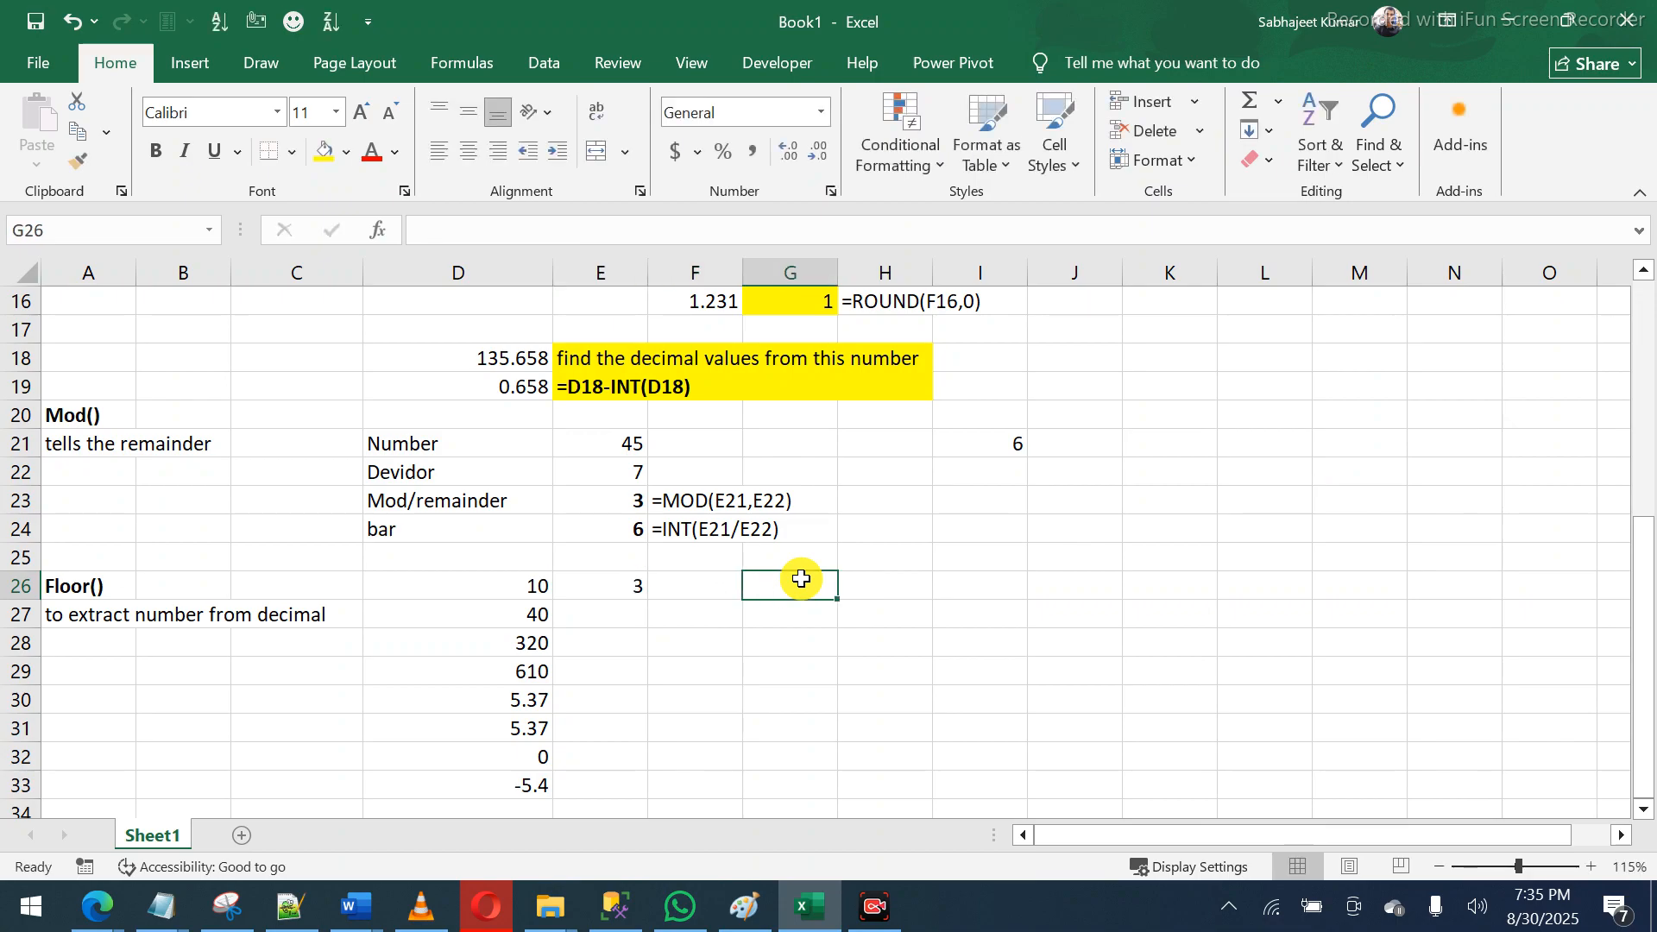
- Enter =FLOOR(D26,E26) in F26, returning 9
key("Left")
type("=flor")
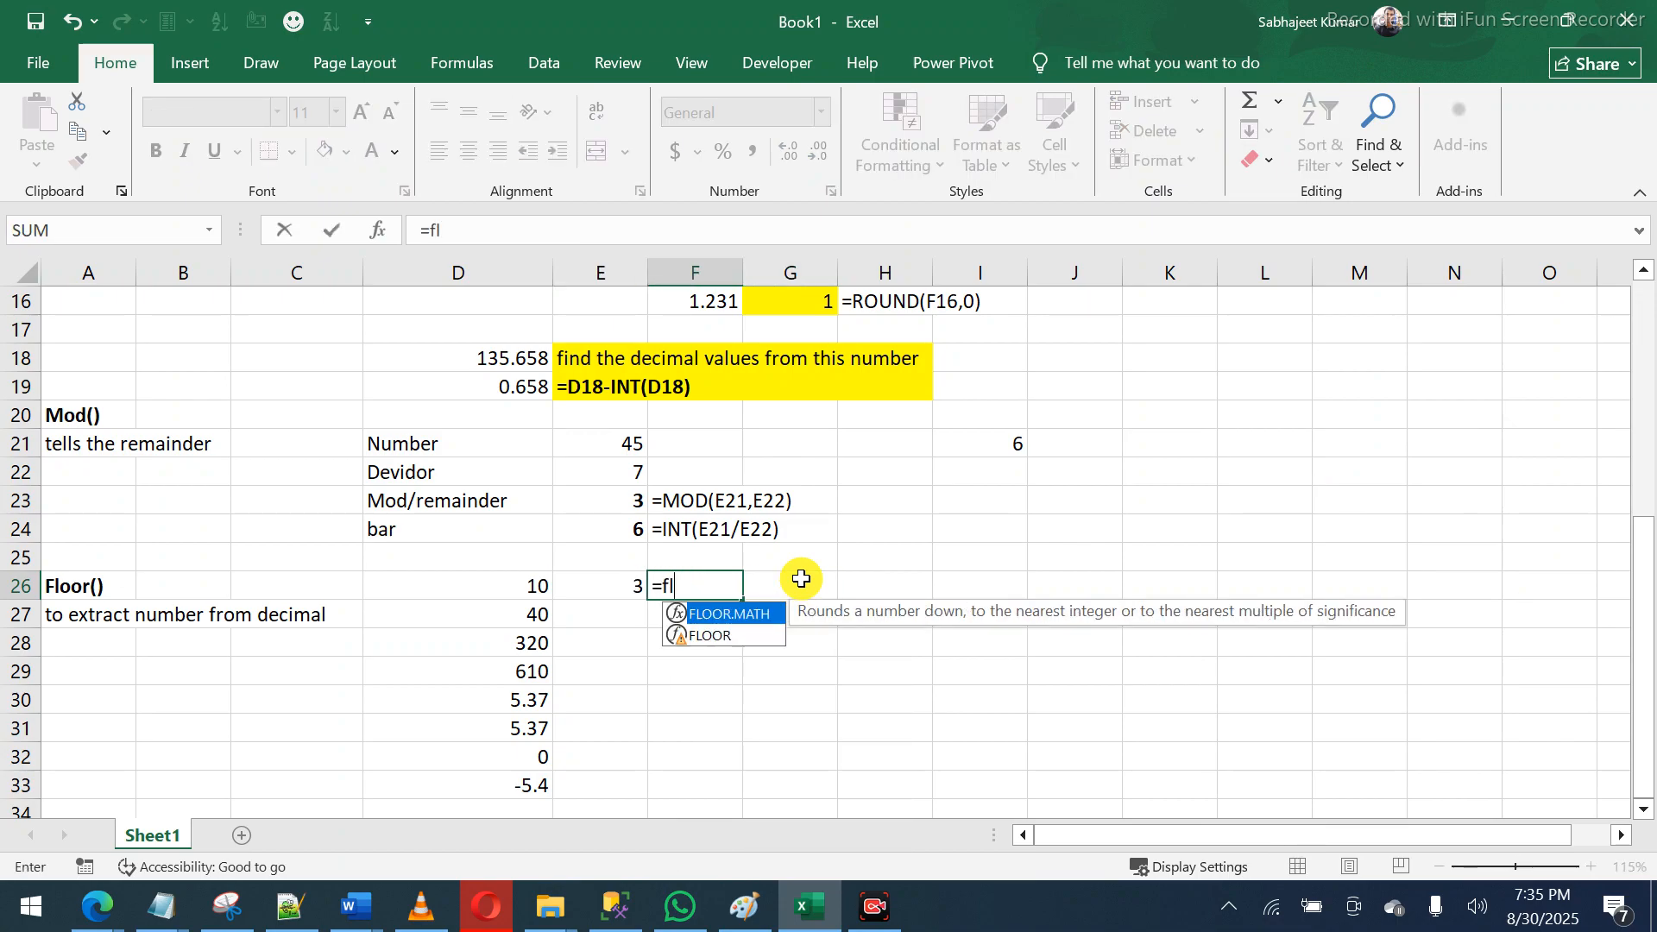
key("BackSpace")
key("Down")
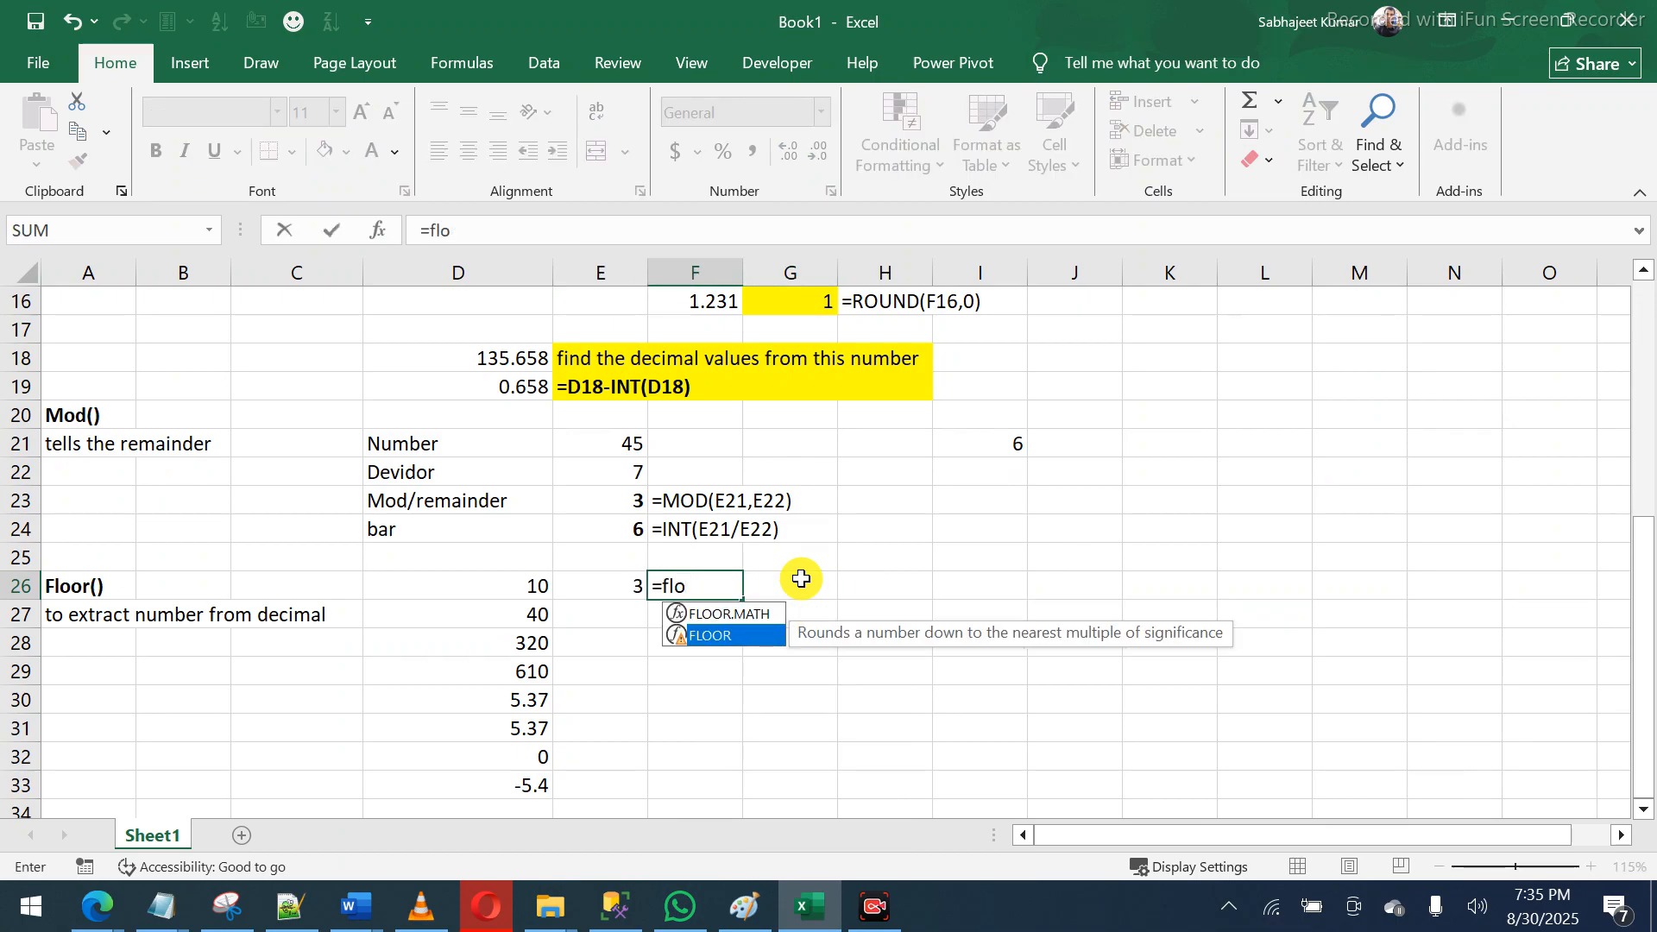
key("Tab")
key("Left")
key("Left")
type(",")
key("Left")
type(")")
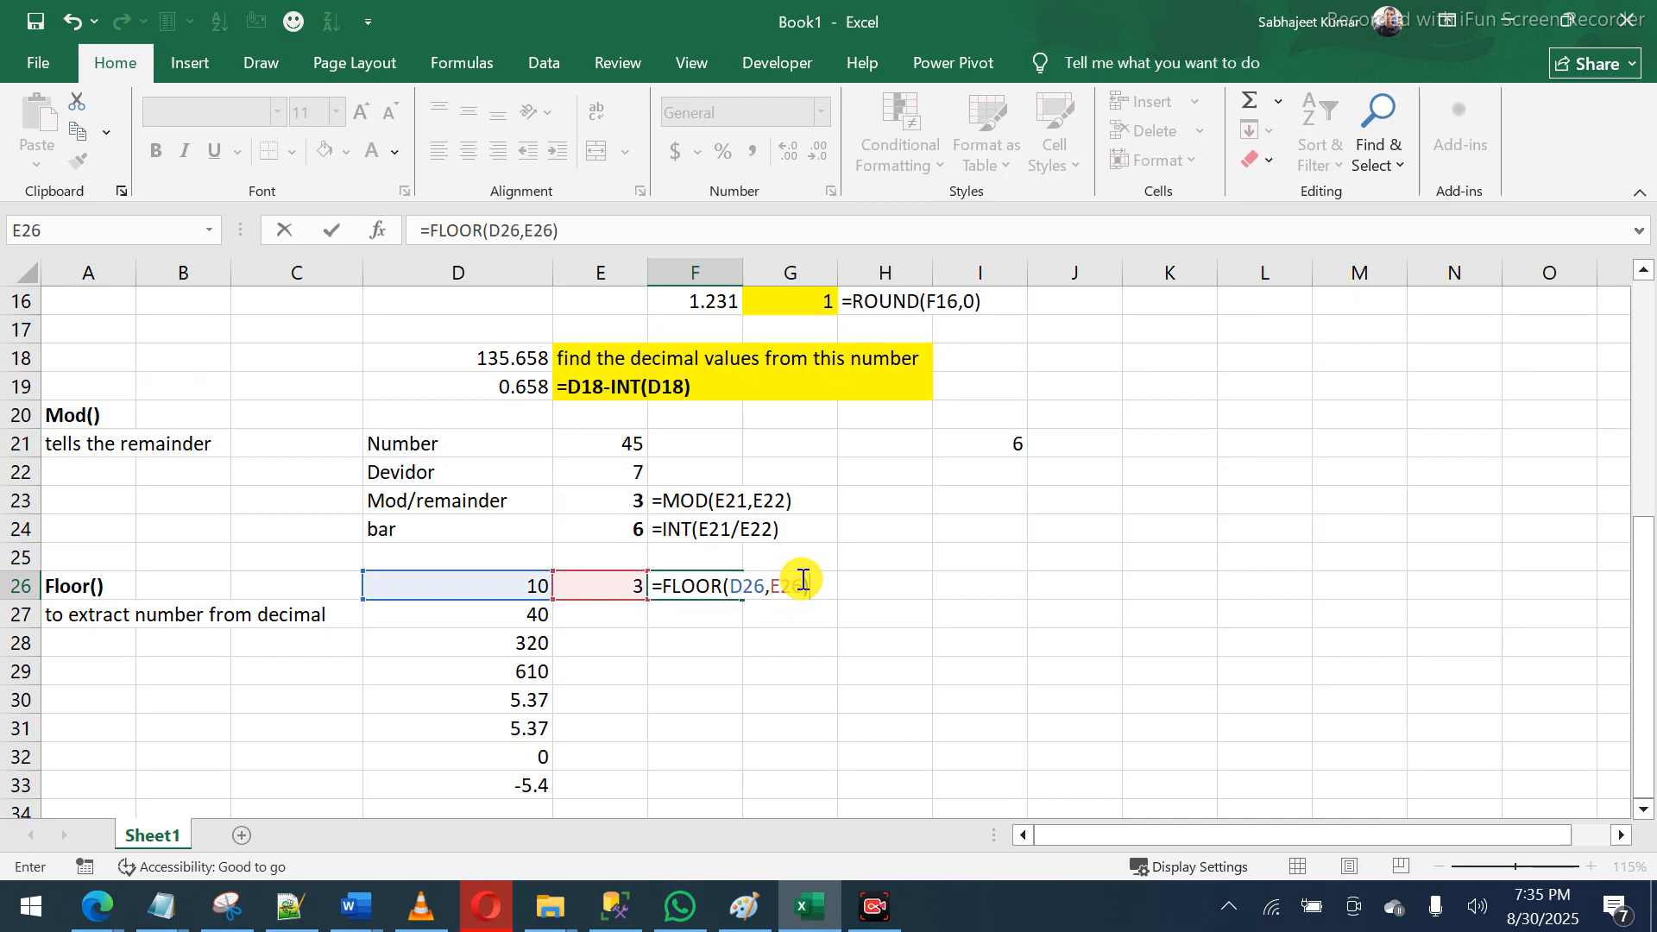
key("Return")
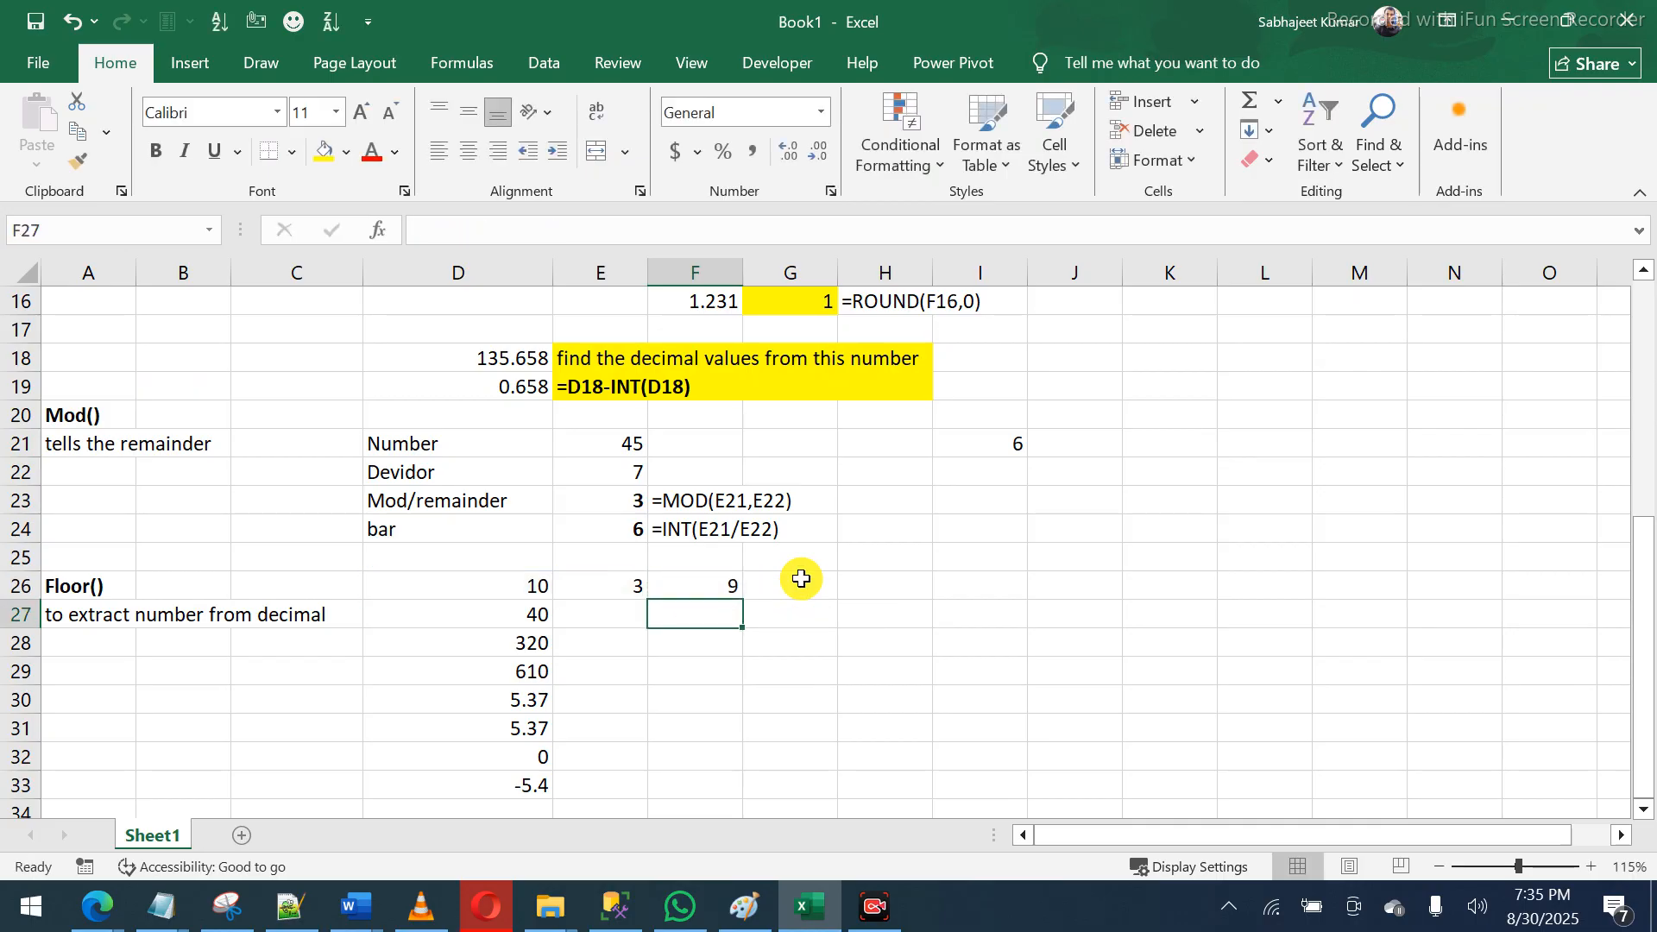
- Show F26's formula as text in H26 with =FORMULATEXT(F26)
left_click(911, 583)
type("=form")
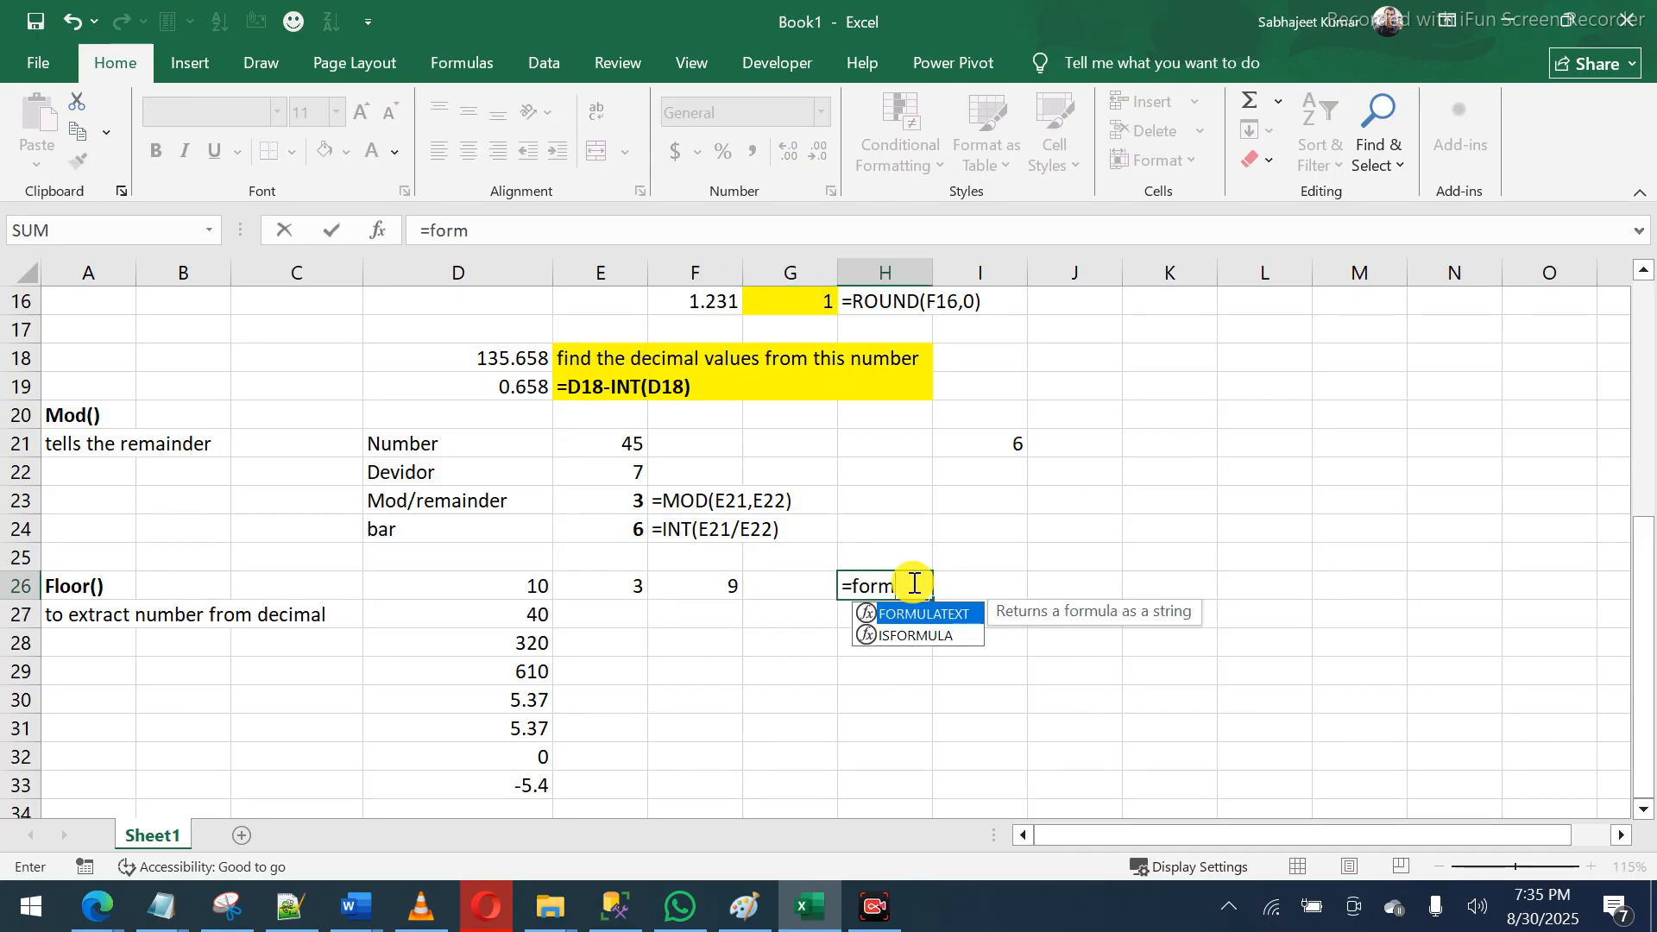
key("Tab")
key("Left")
key("Left")
key("Return")
left_click(913, 583)
key("Left")
key("Left")
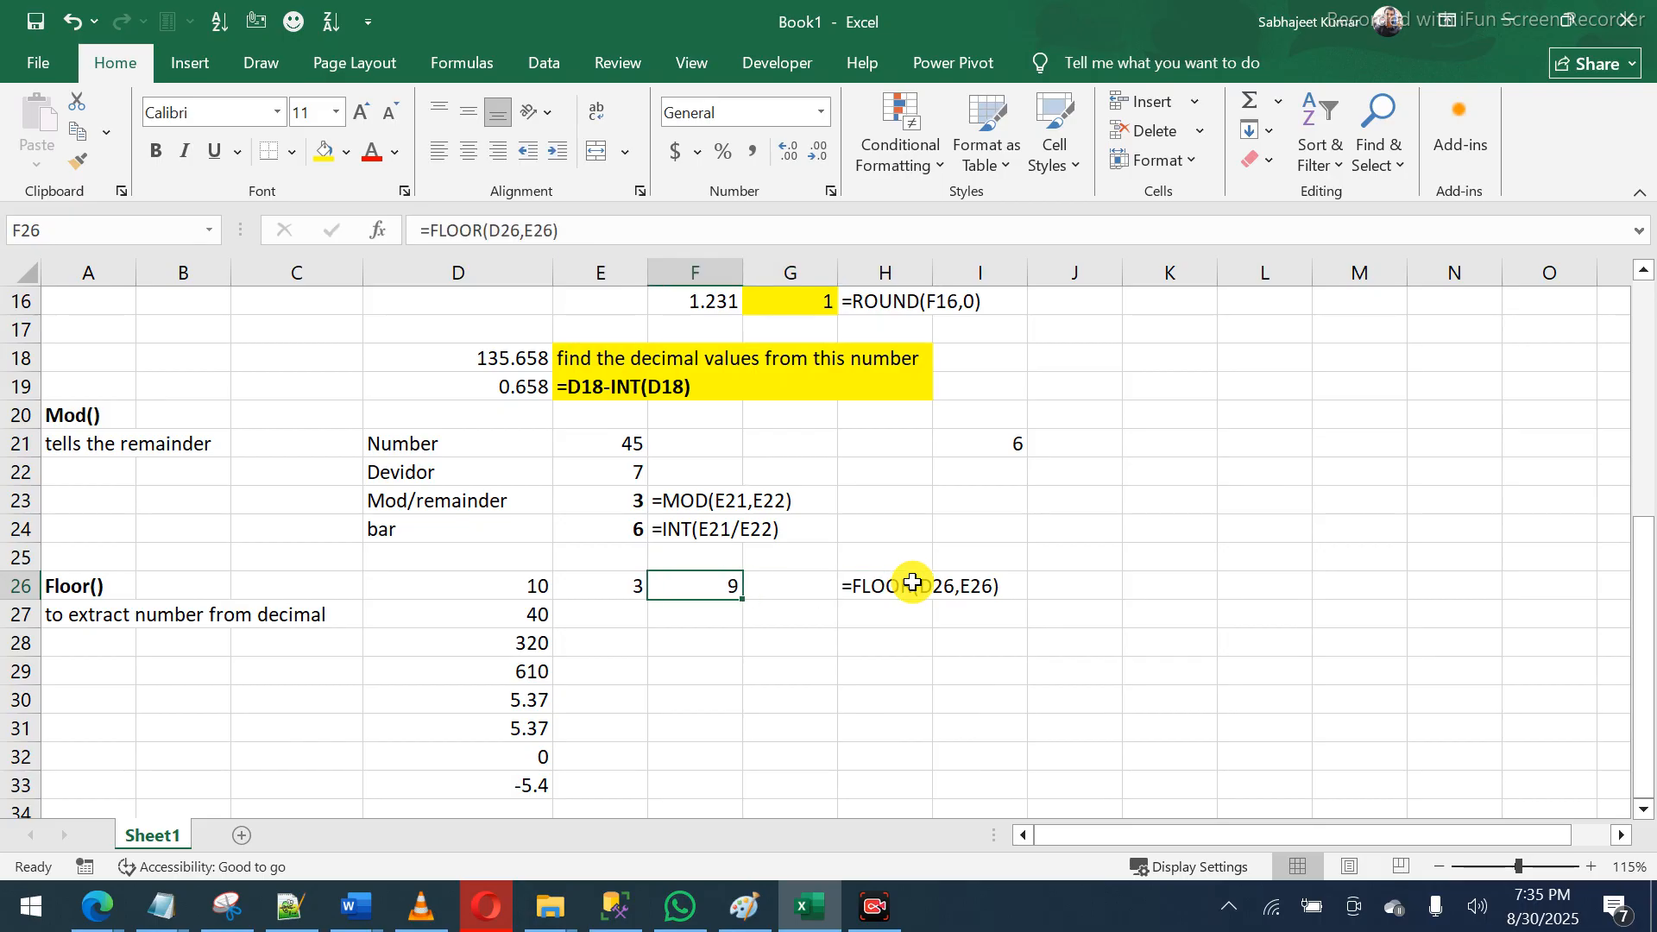
left_click(622, 610)
- Put significance 7 in E27 and =FLOOR(D27,E27) in F27, giving 35
type("7")
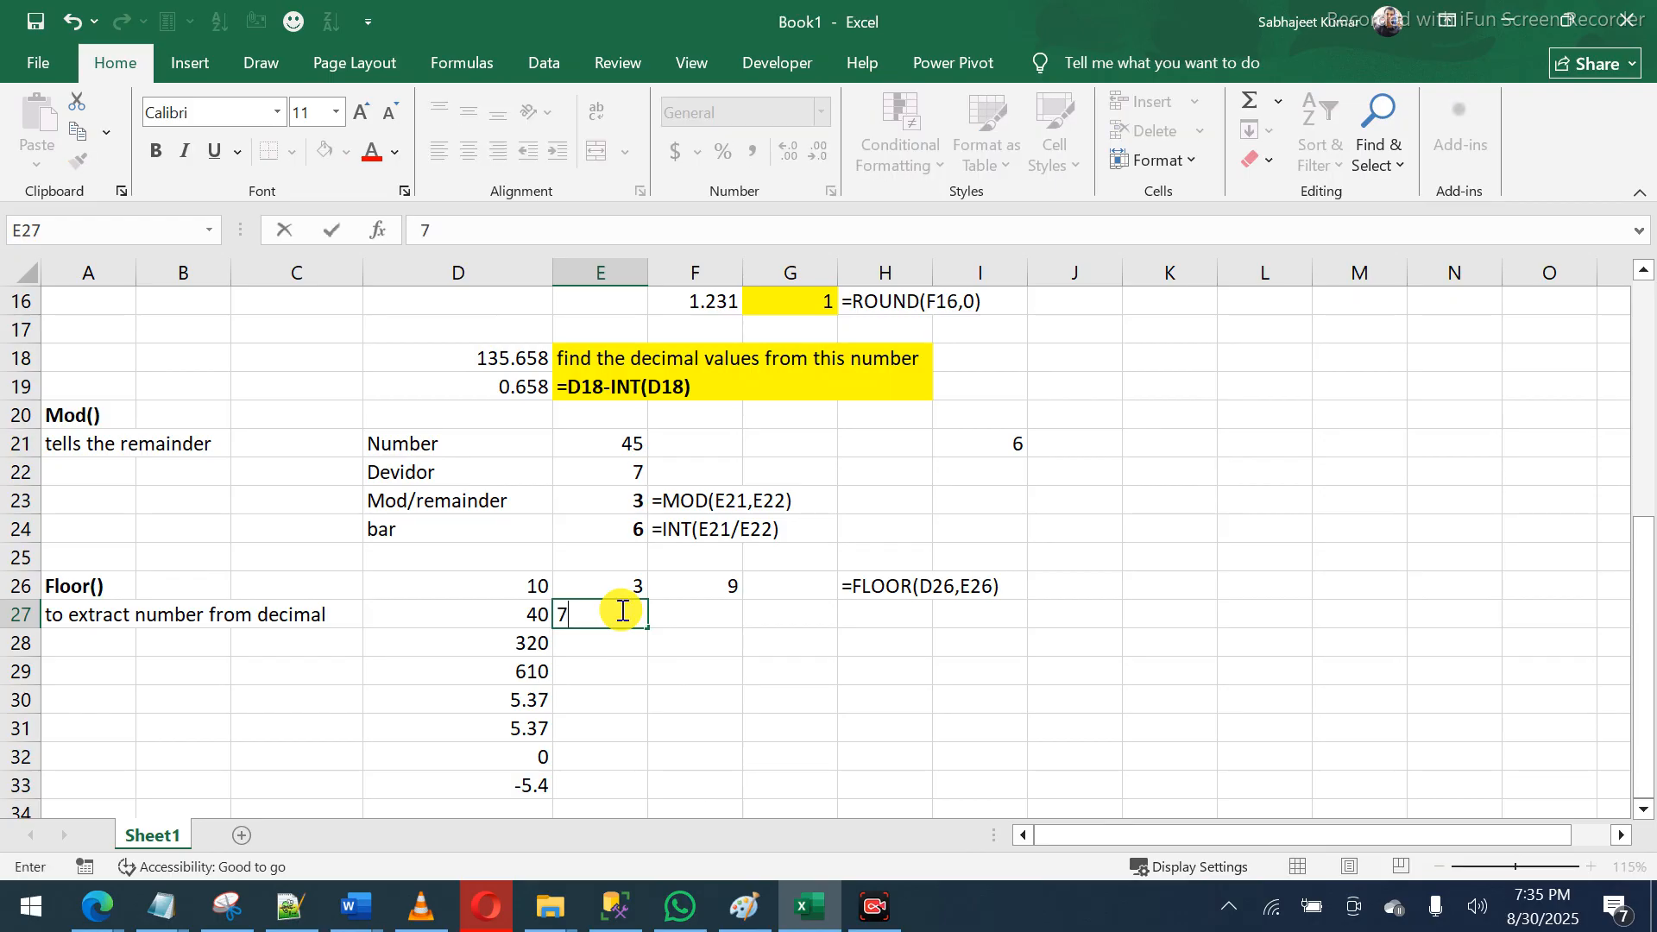
key("Tab")
type("=flo")
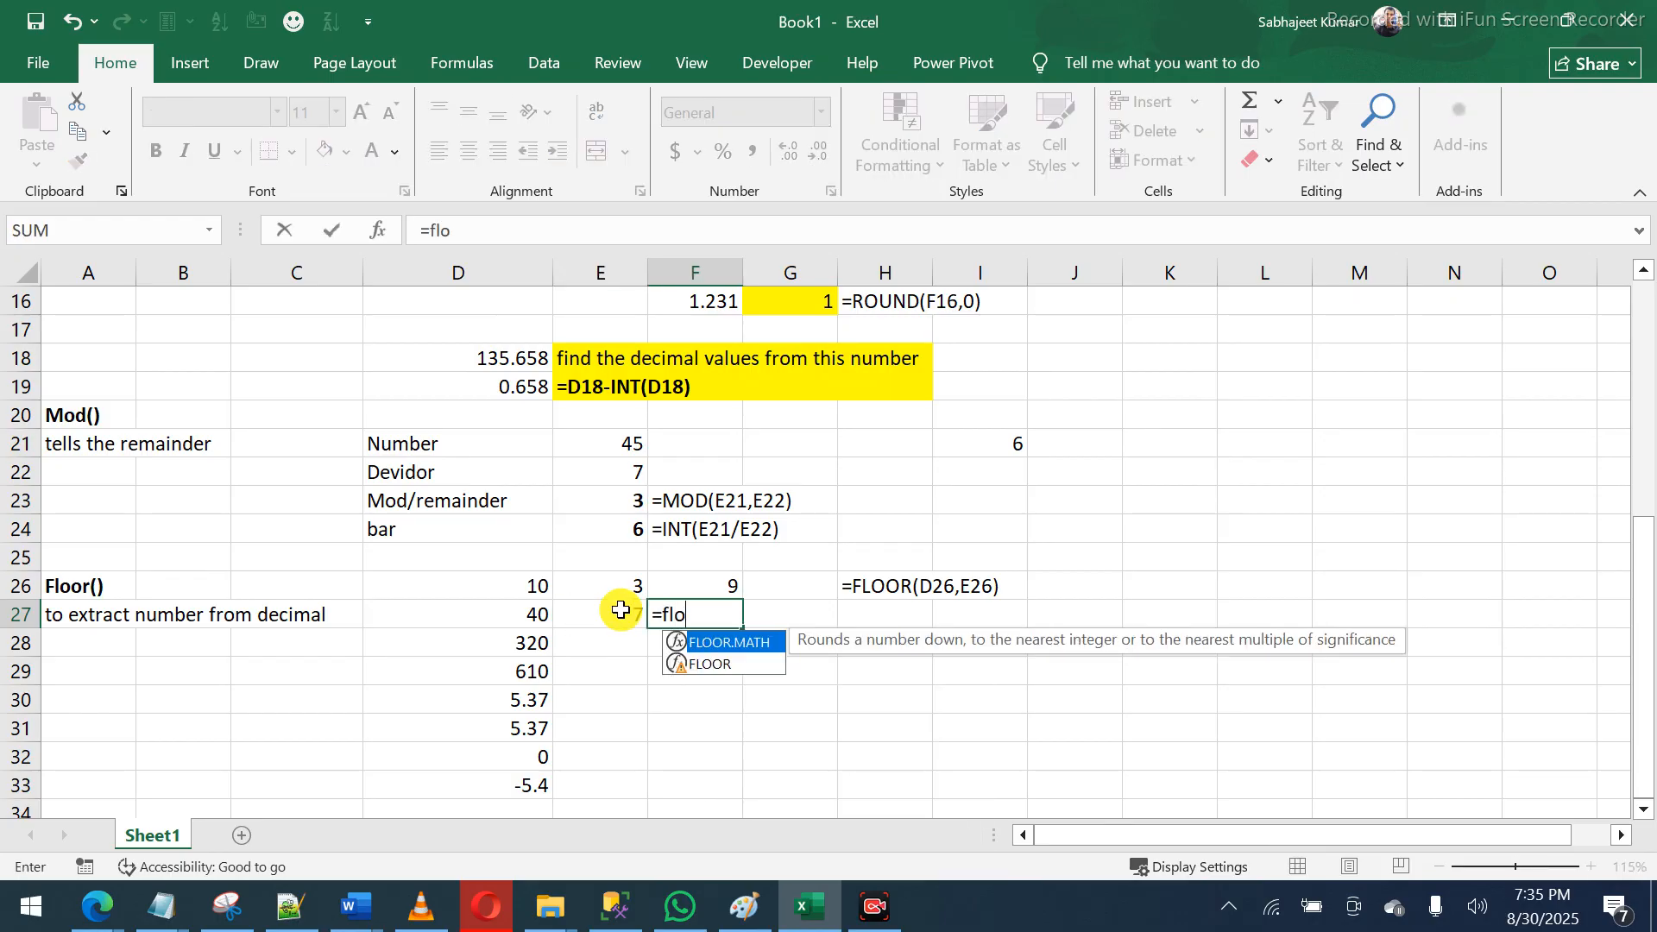
key("Down")
key("Tab")
key("Left")
key("Left")
type(",")
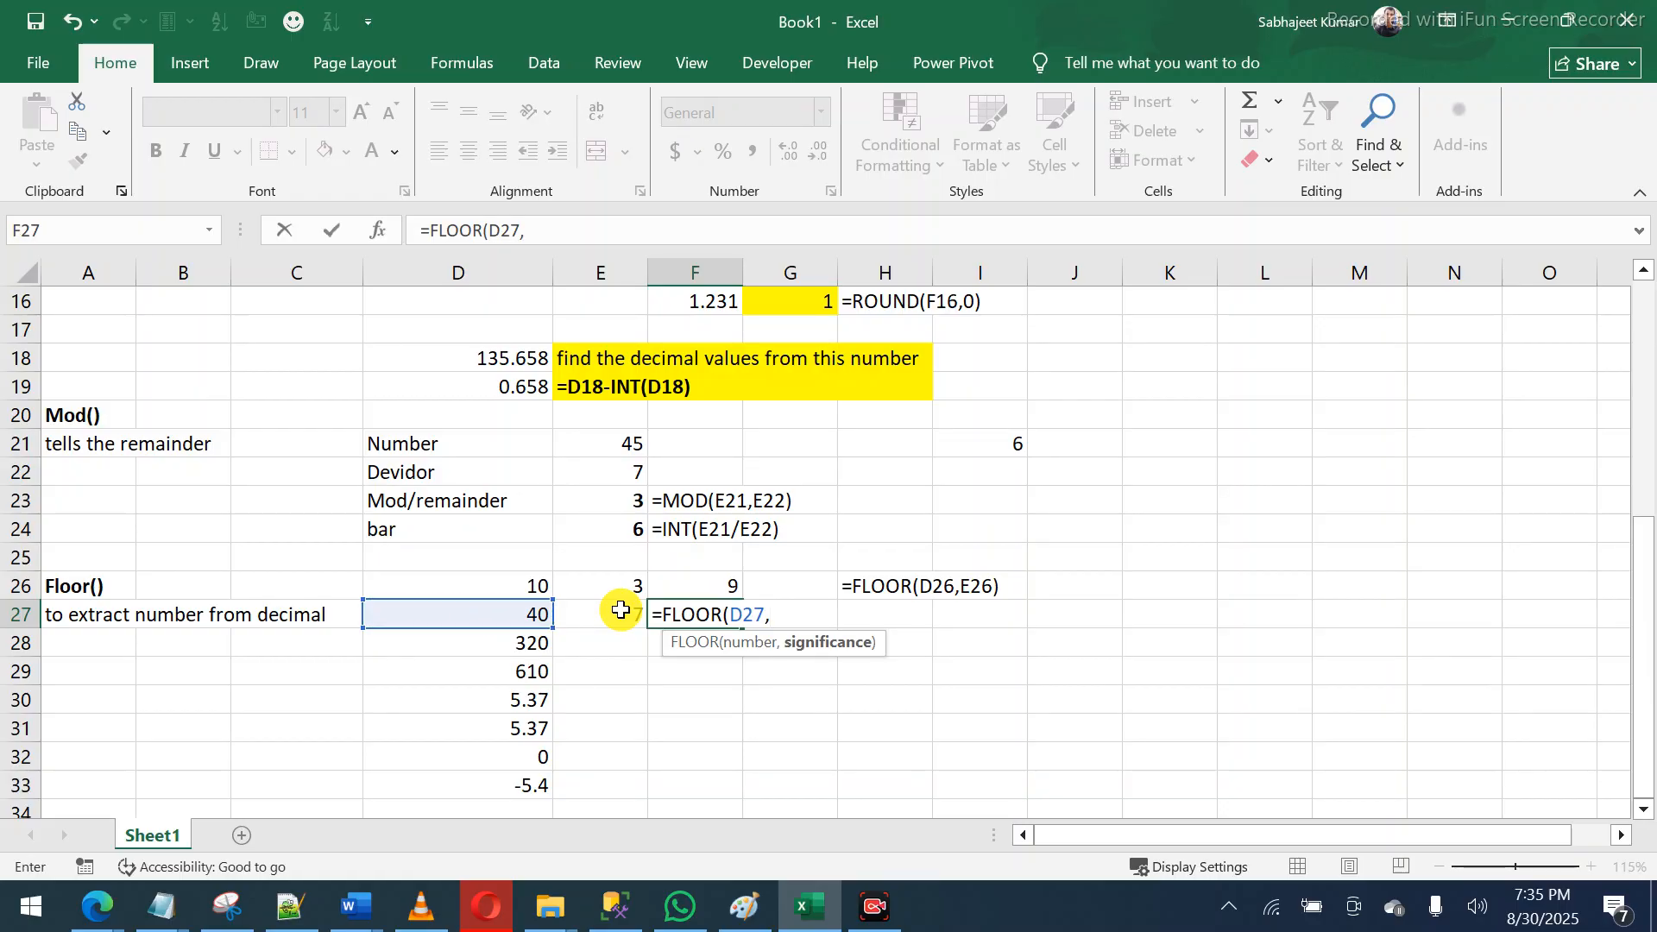
key("Left")
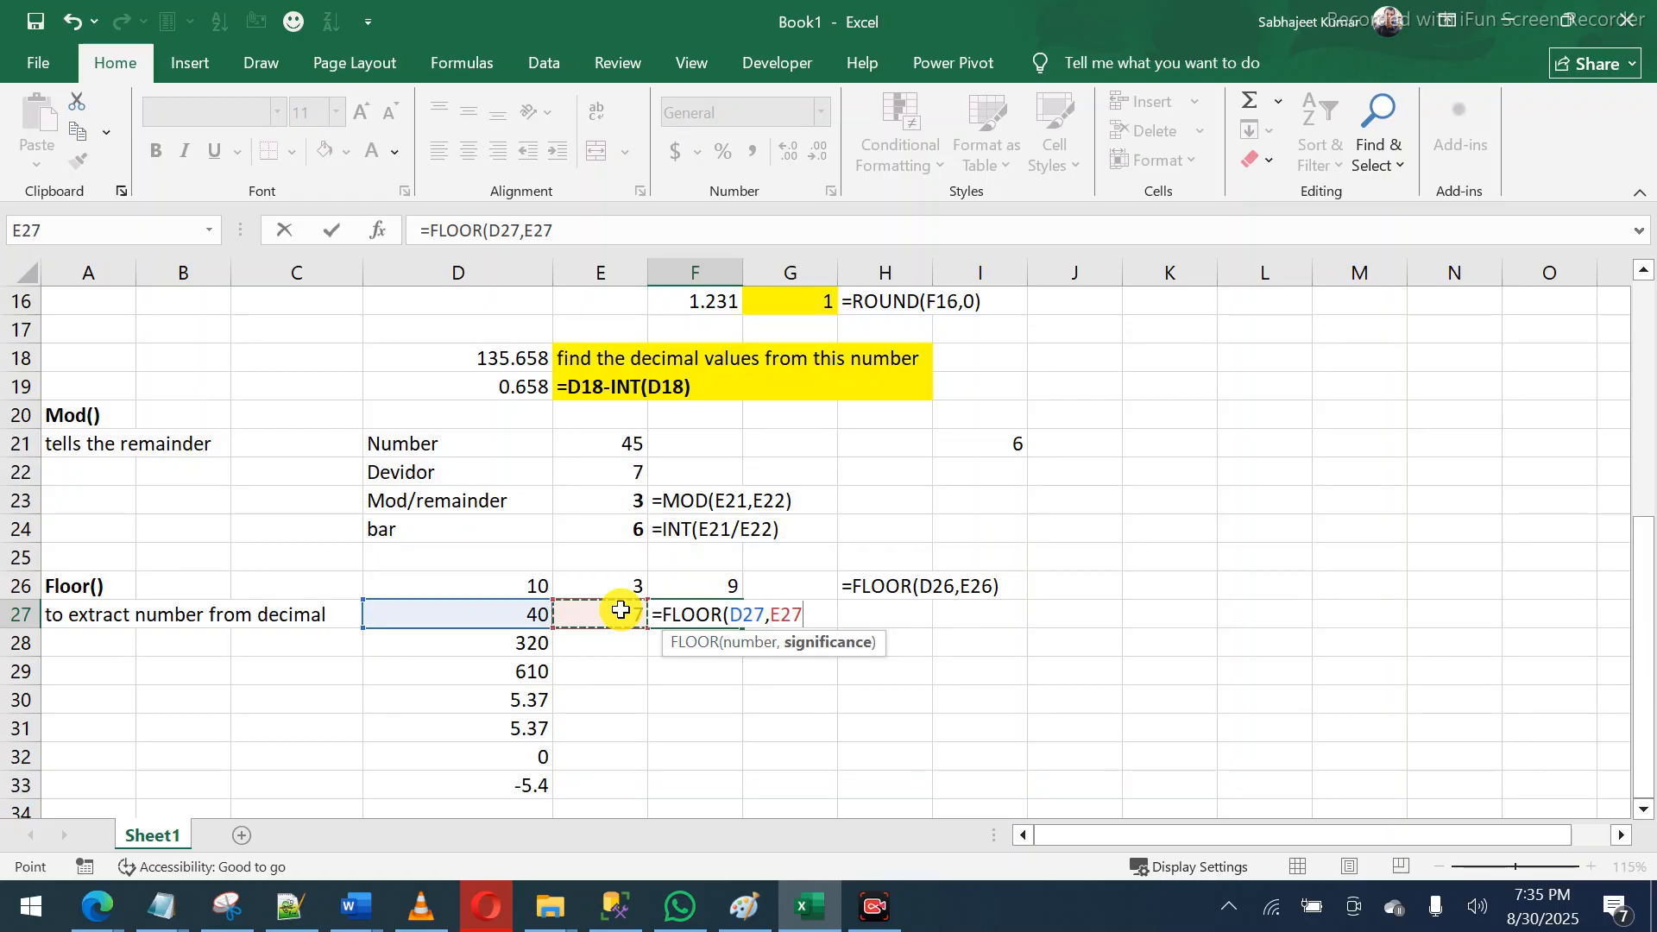
type(")")
key("Return")
key("Left")
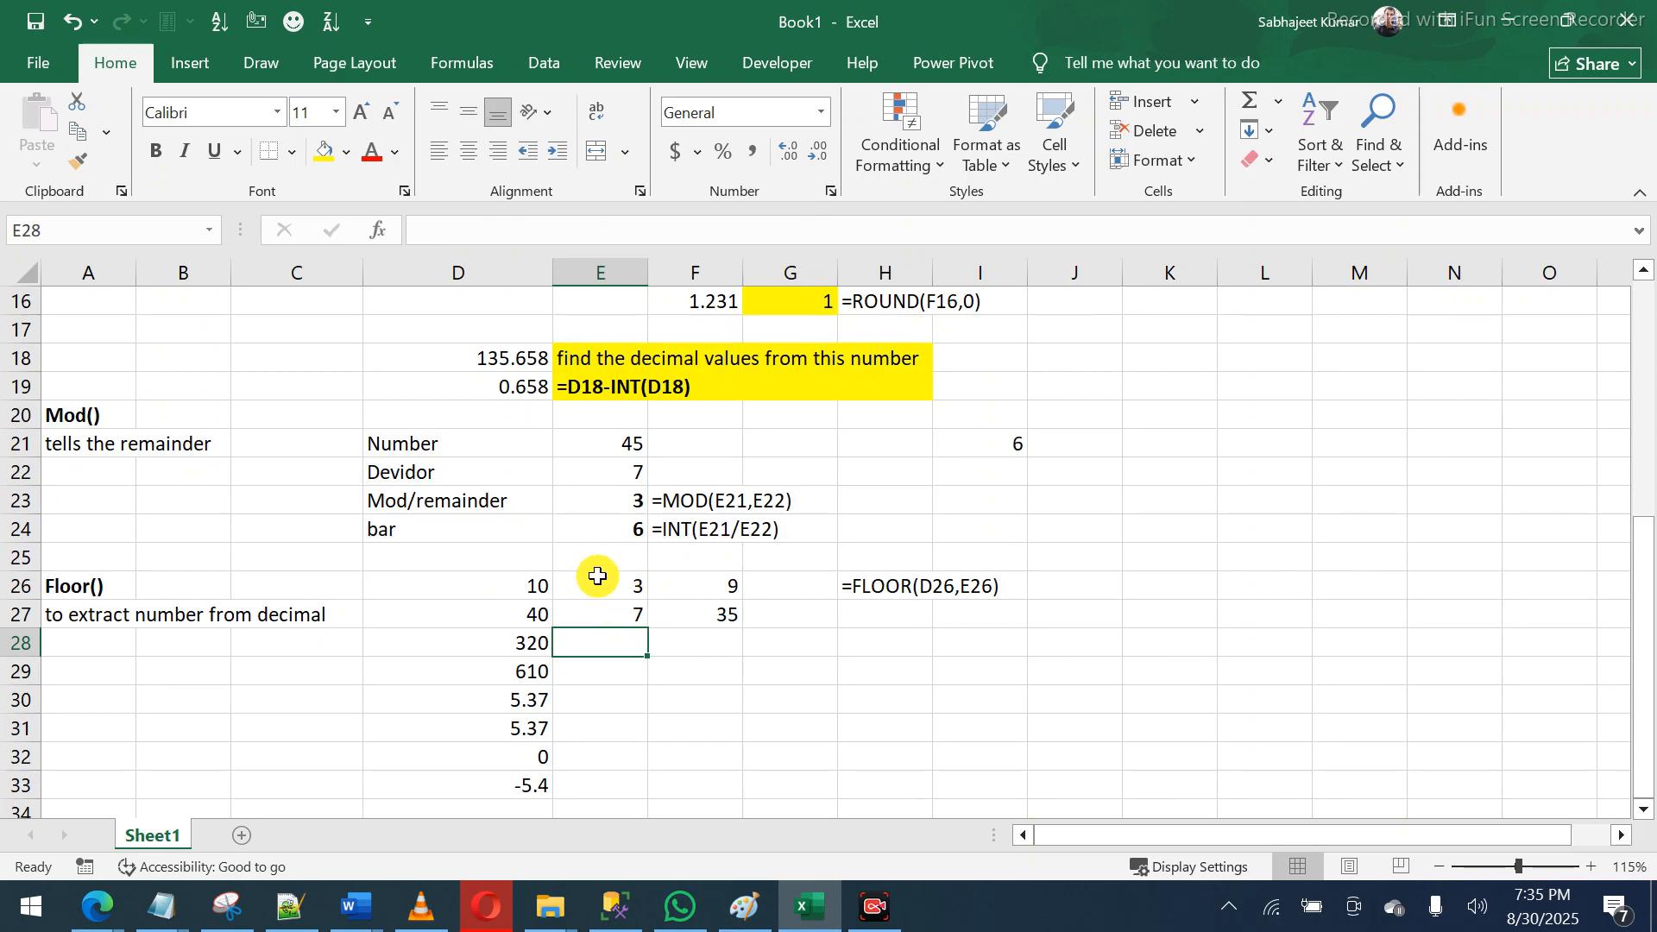
left_click_drag(524, 580, 591, 586)
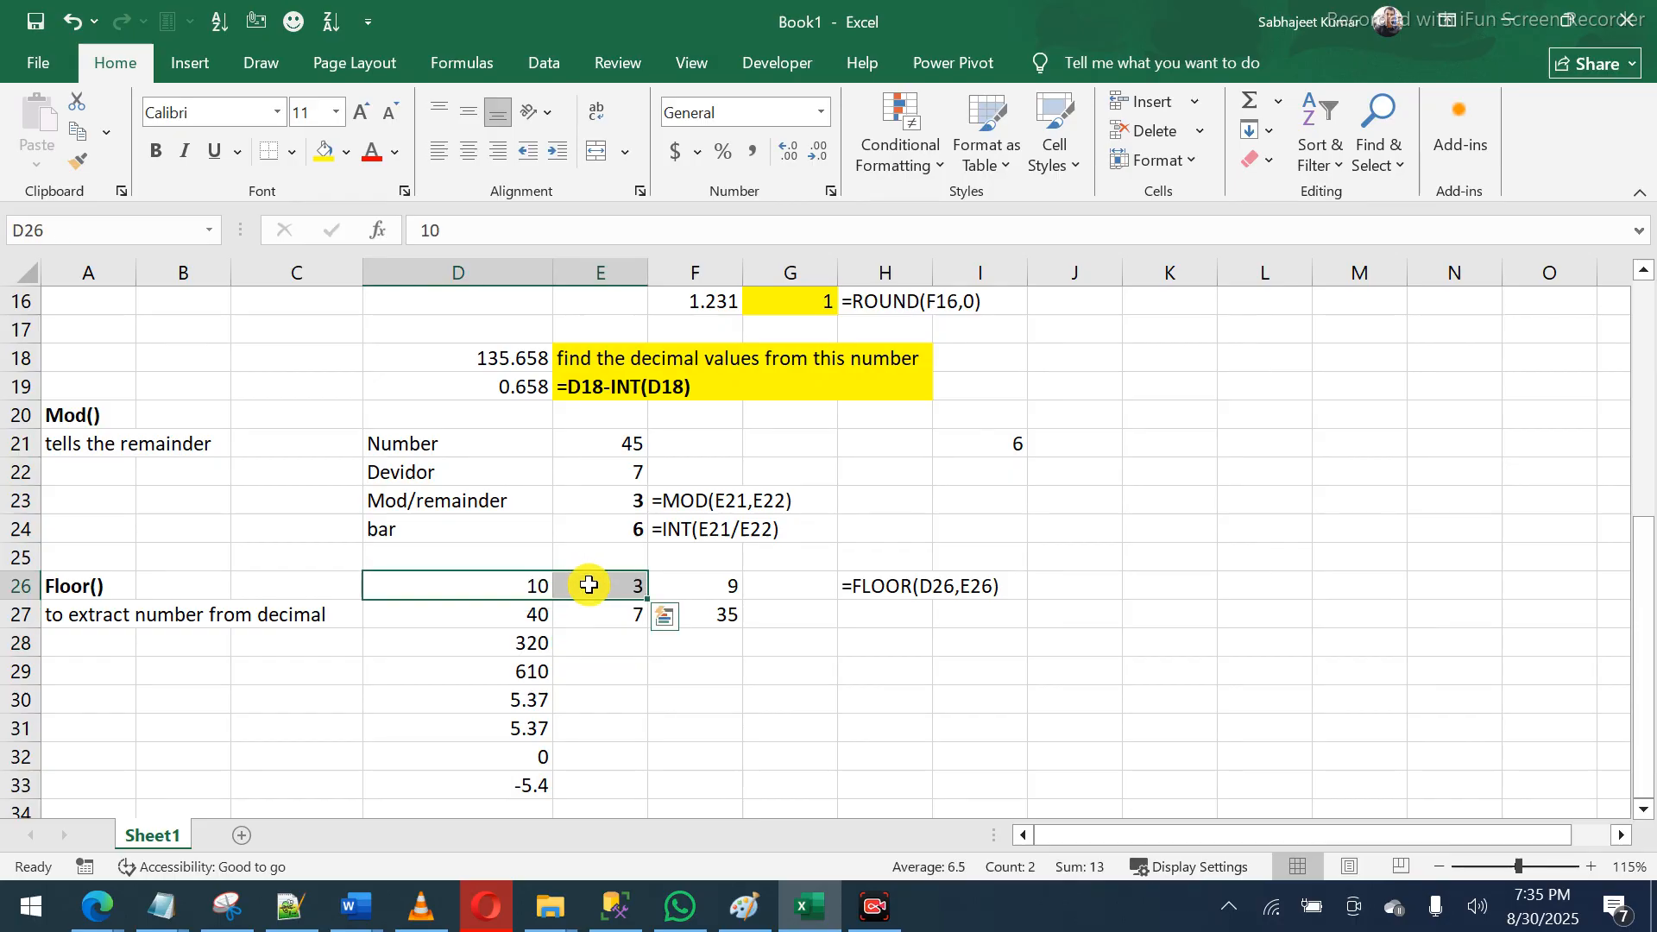
left_click(521, 630)
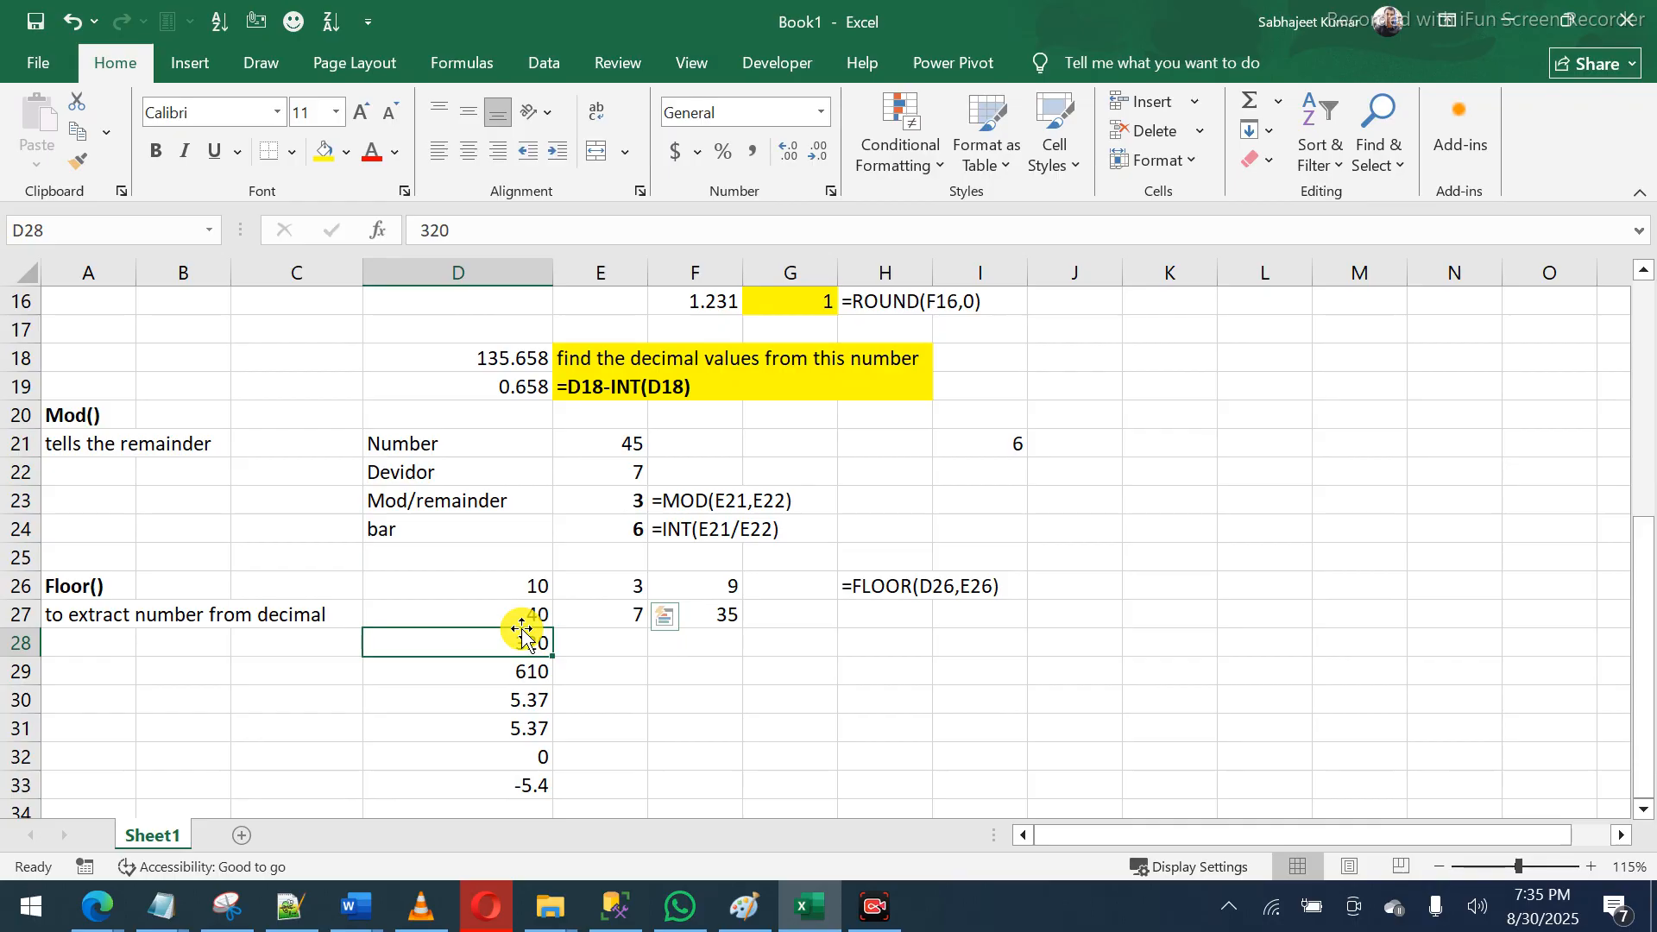
left_click(511, 614)
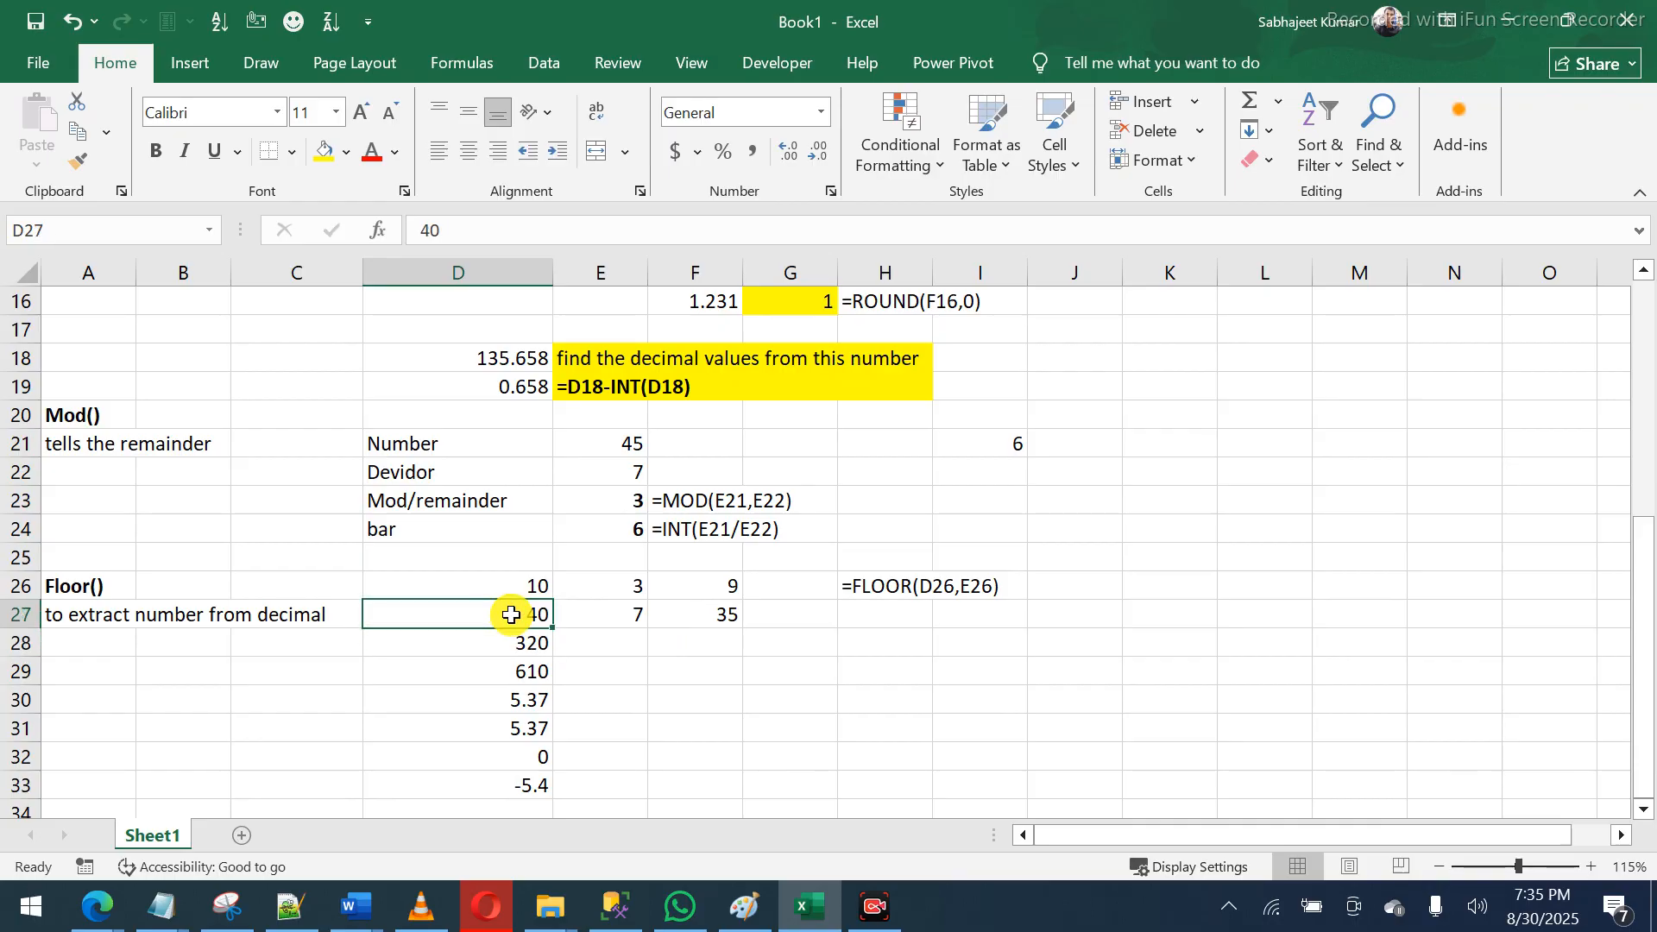
left_click(609, 614)
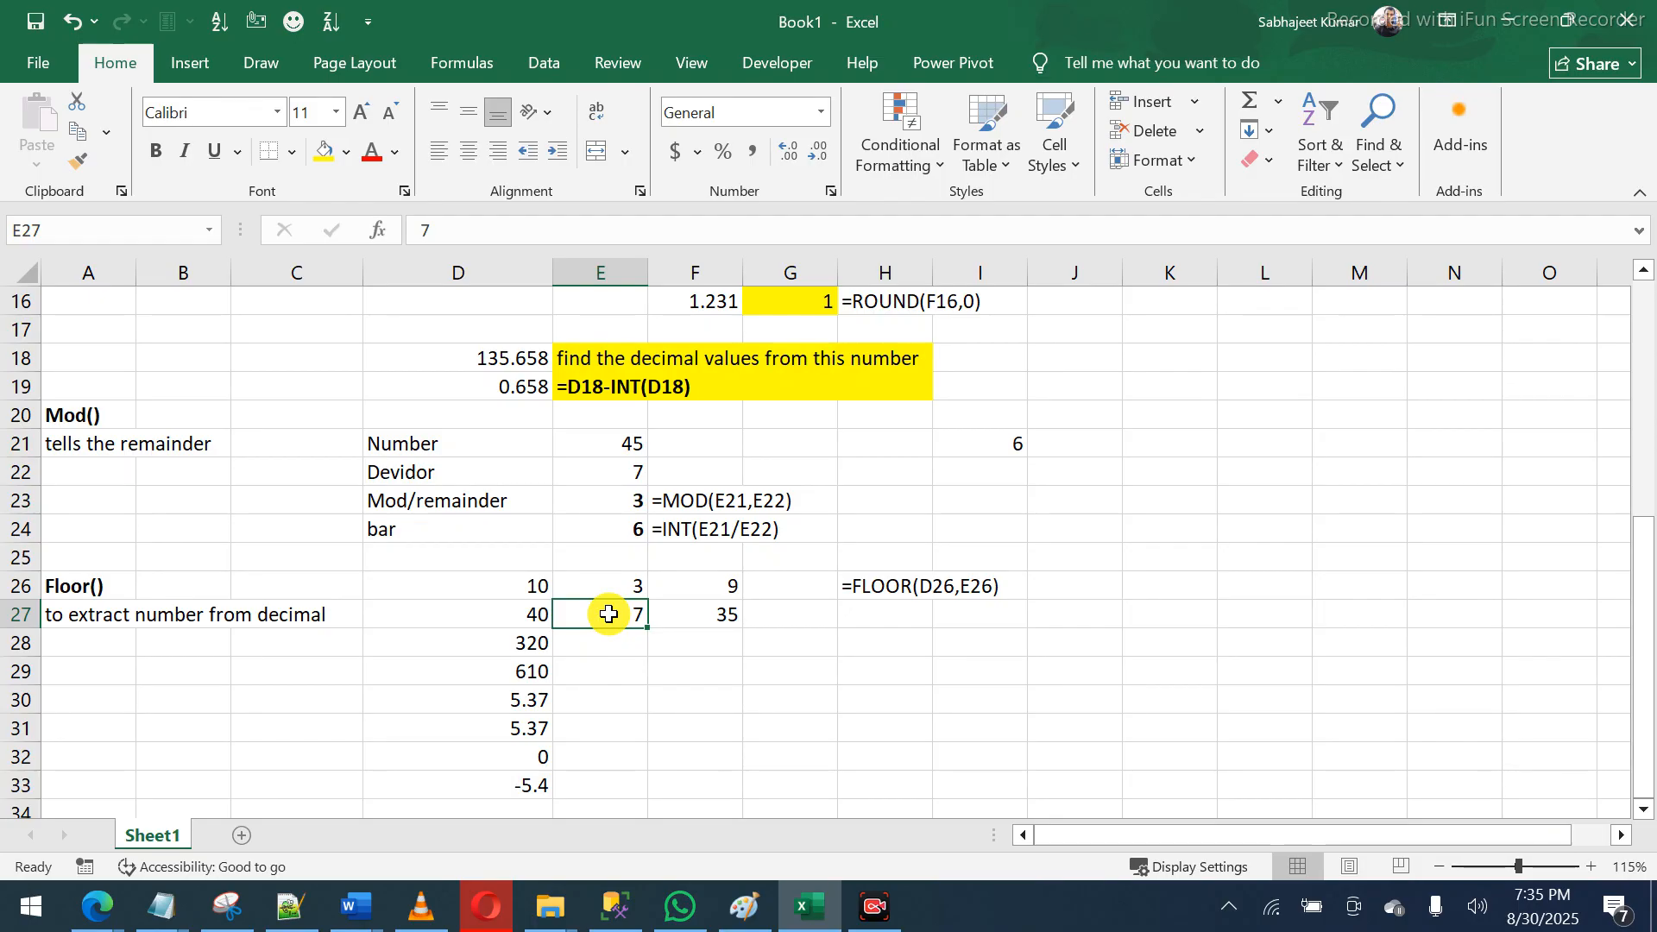
left_click(526, 611)
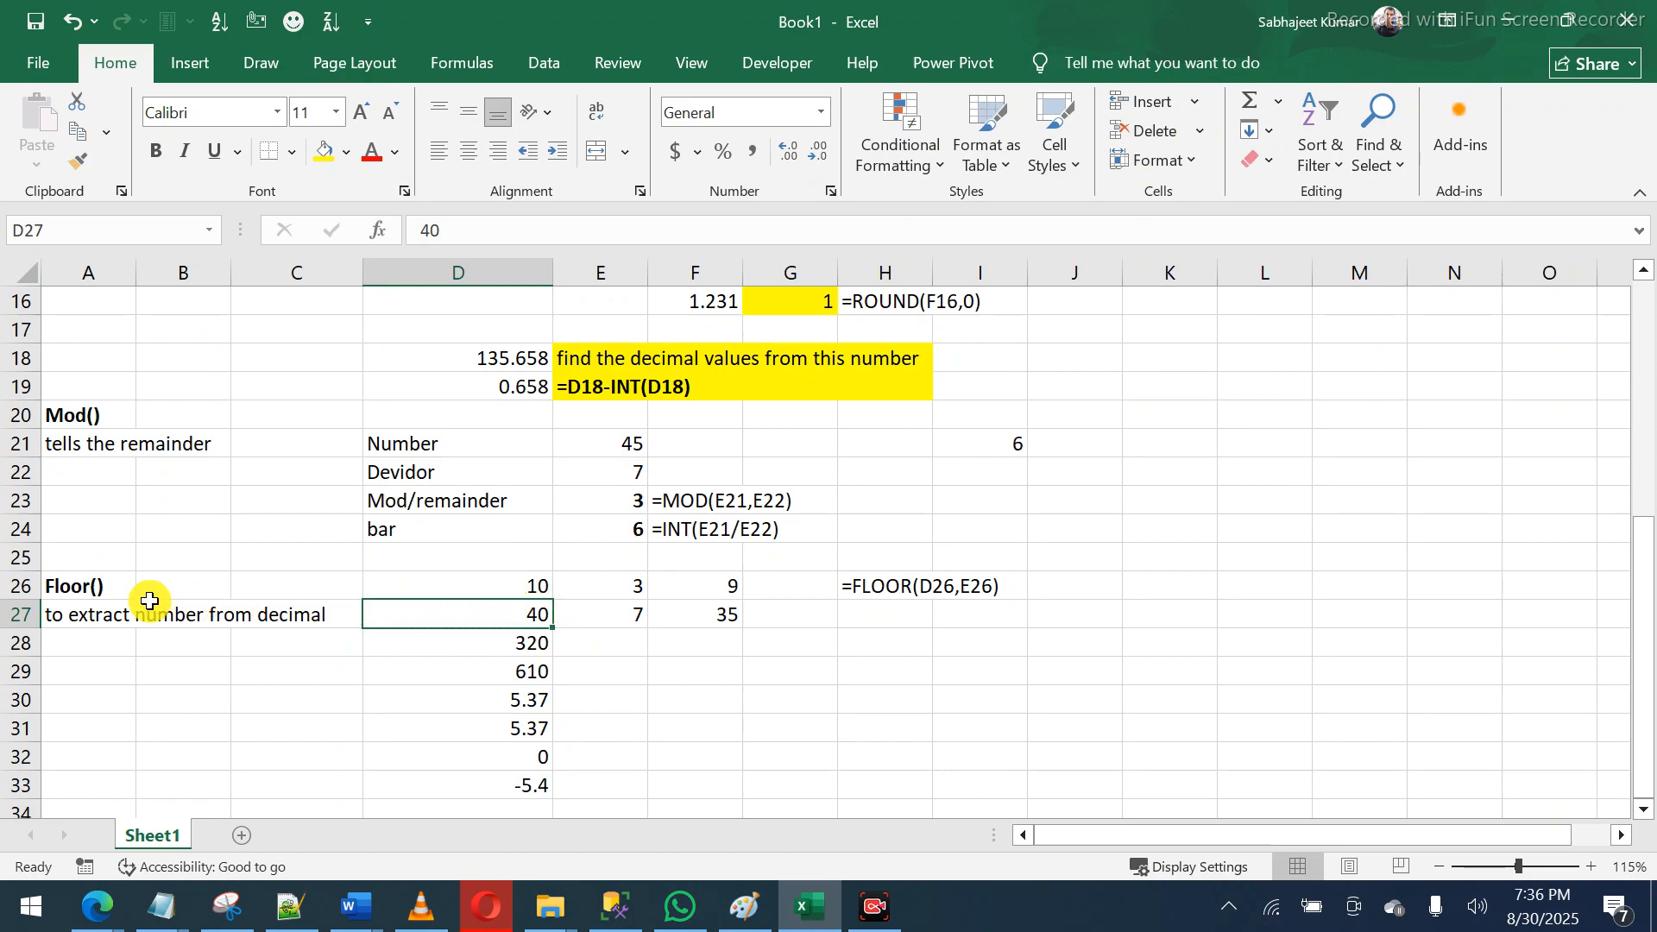
left_click(623, 618)
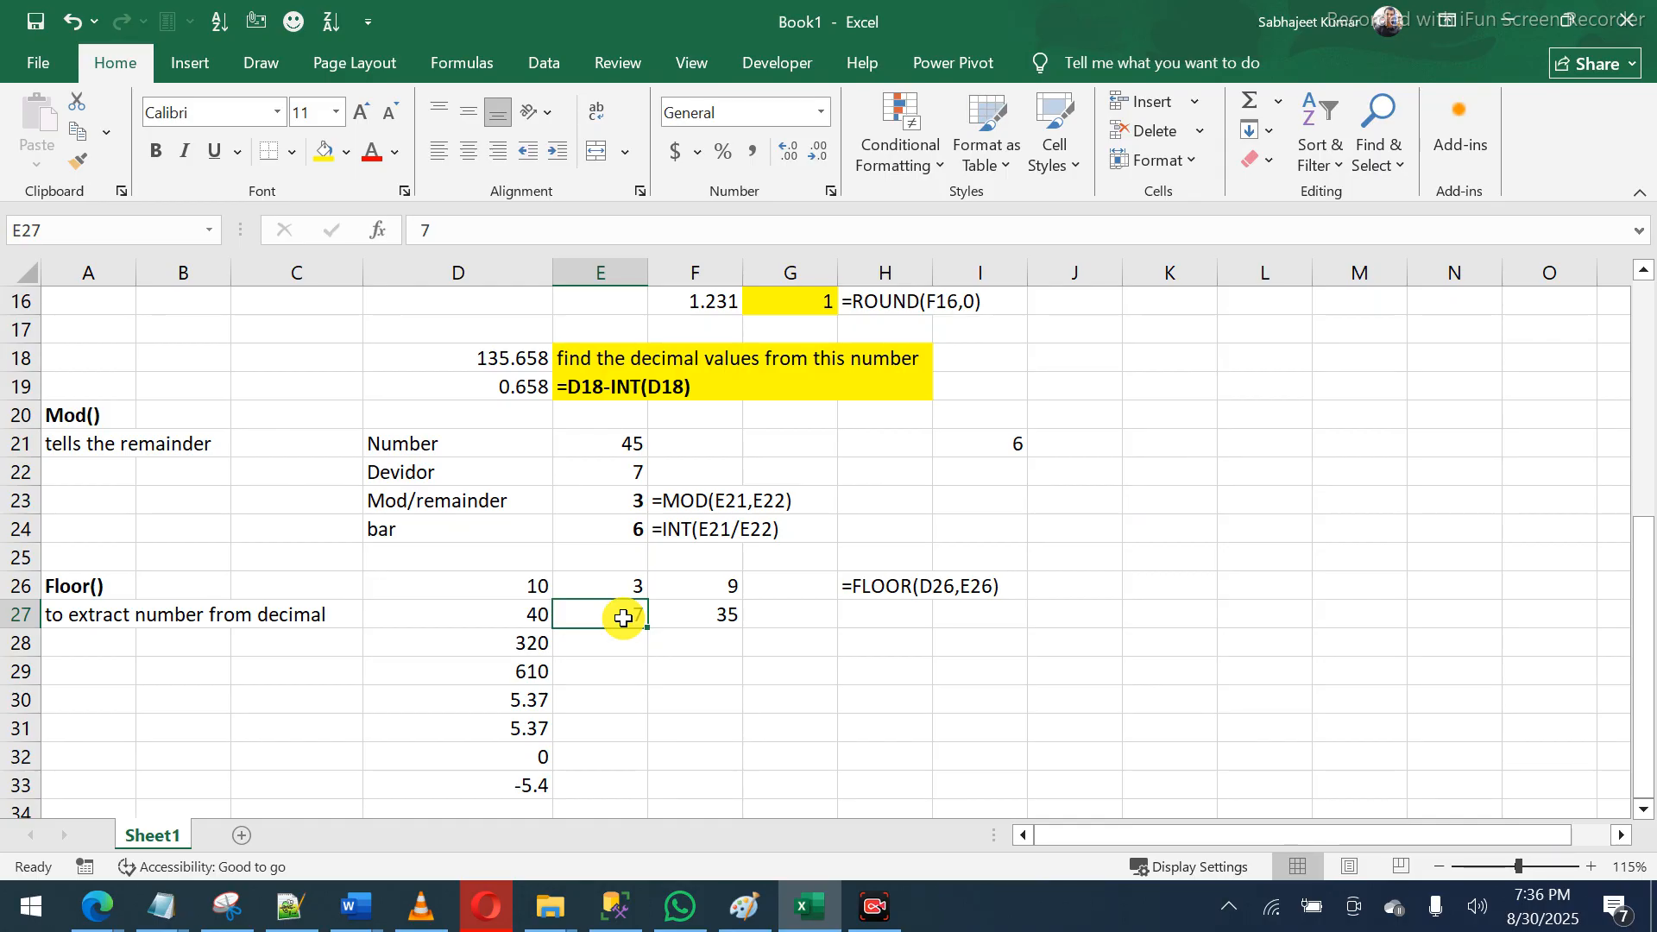
left_click(530, 585)
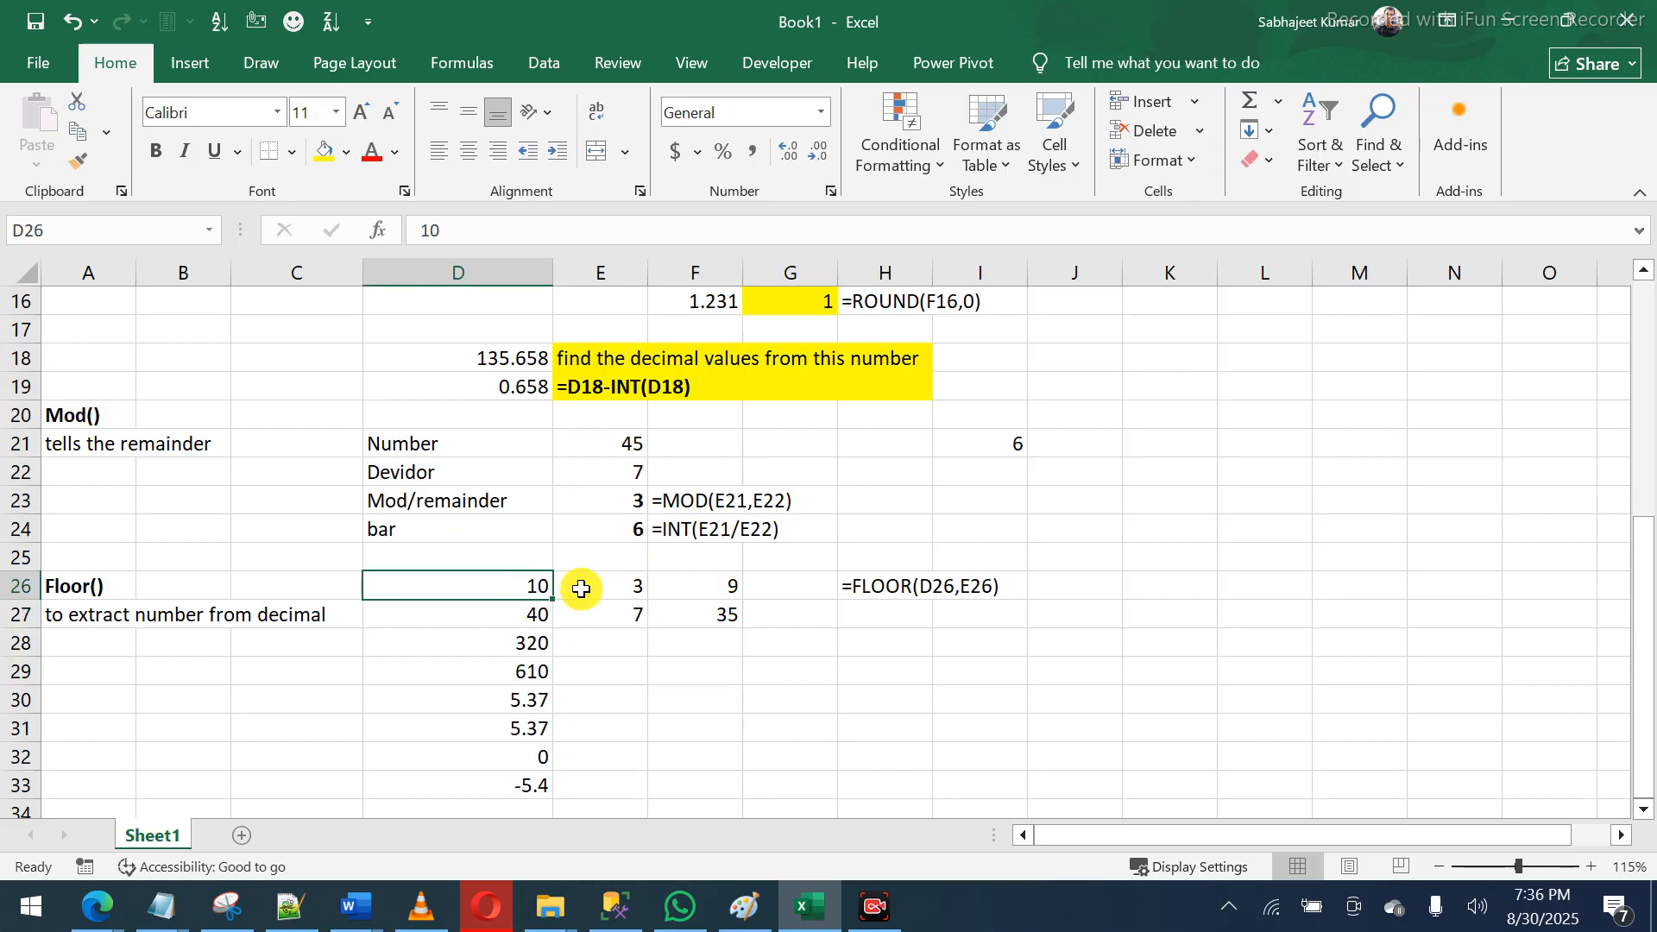
left_click_drag(612, 583, 567, 582)
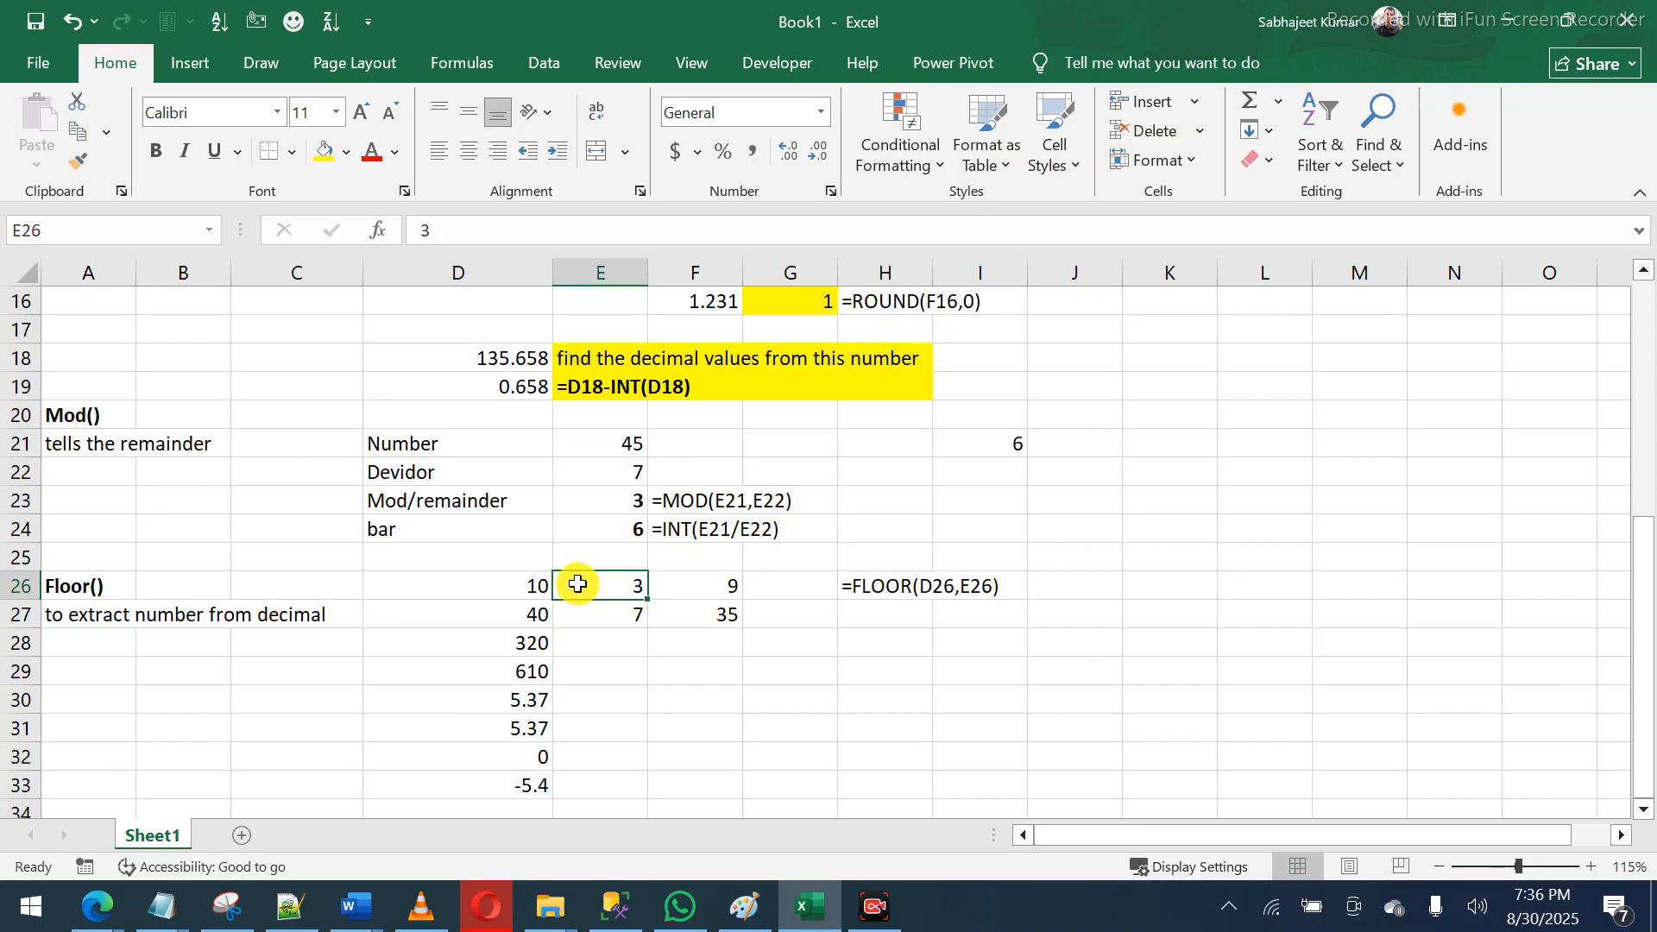
left_click(726, 588)
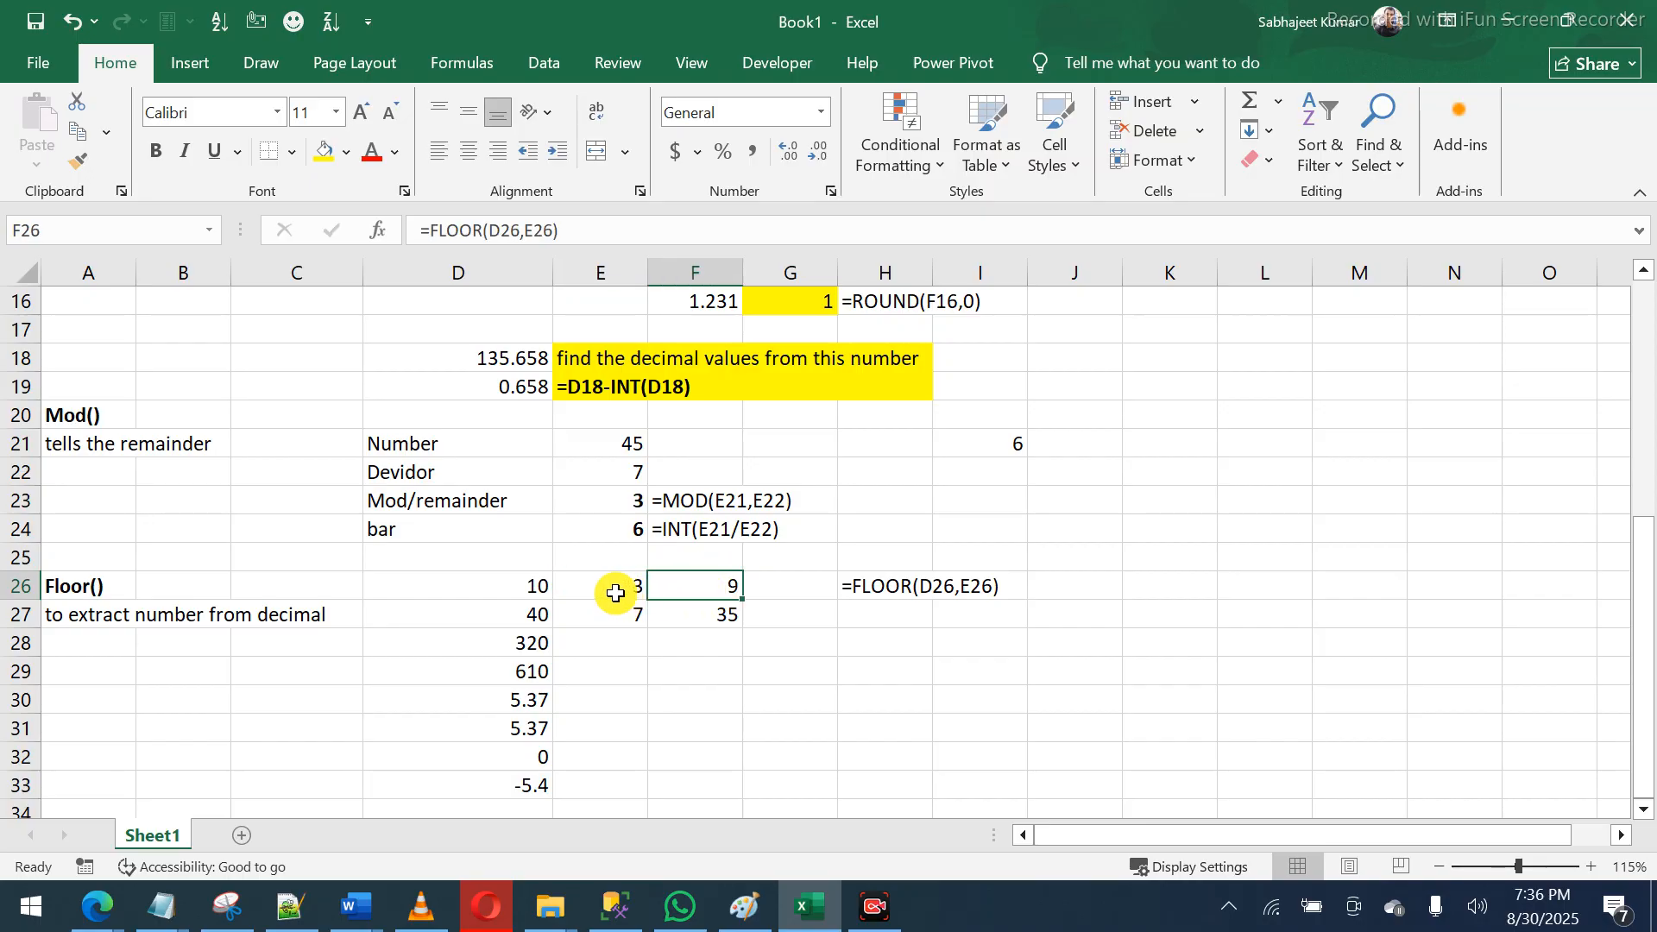
left_click_drag(615, 591, 615, 659)
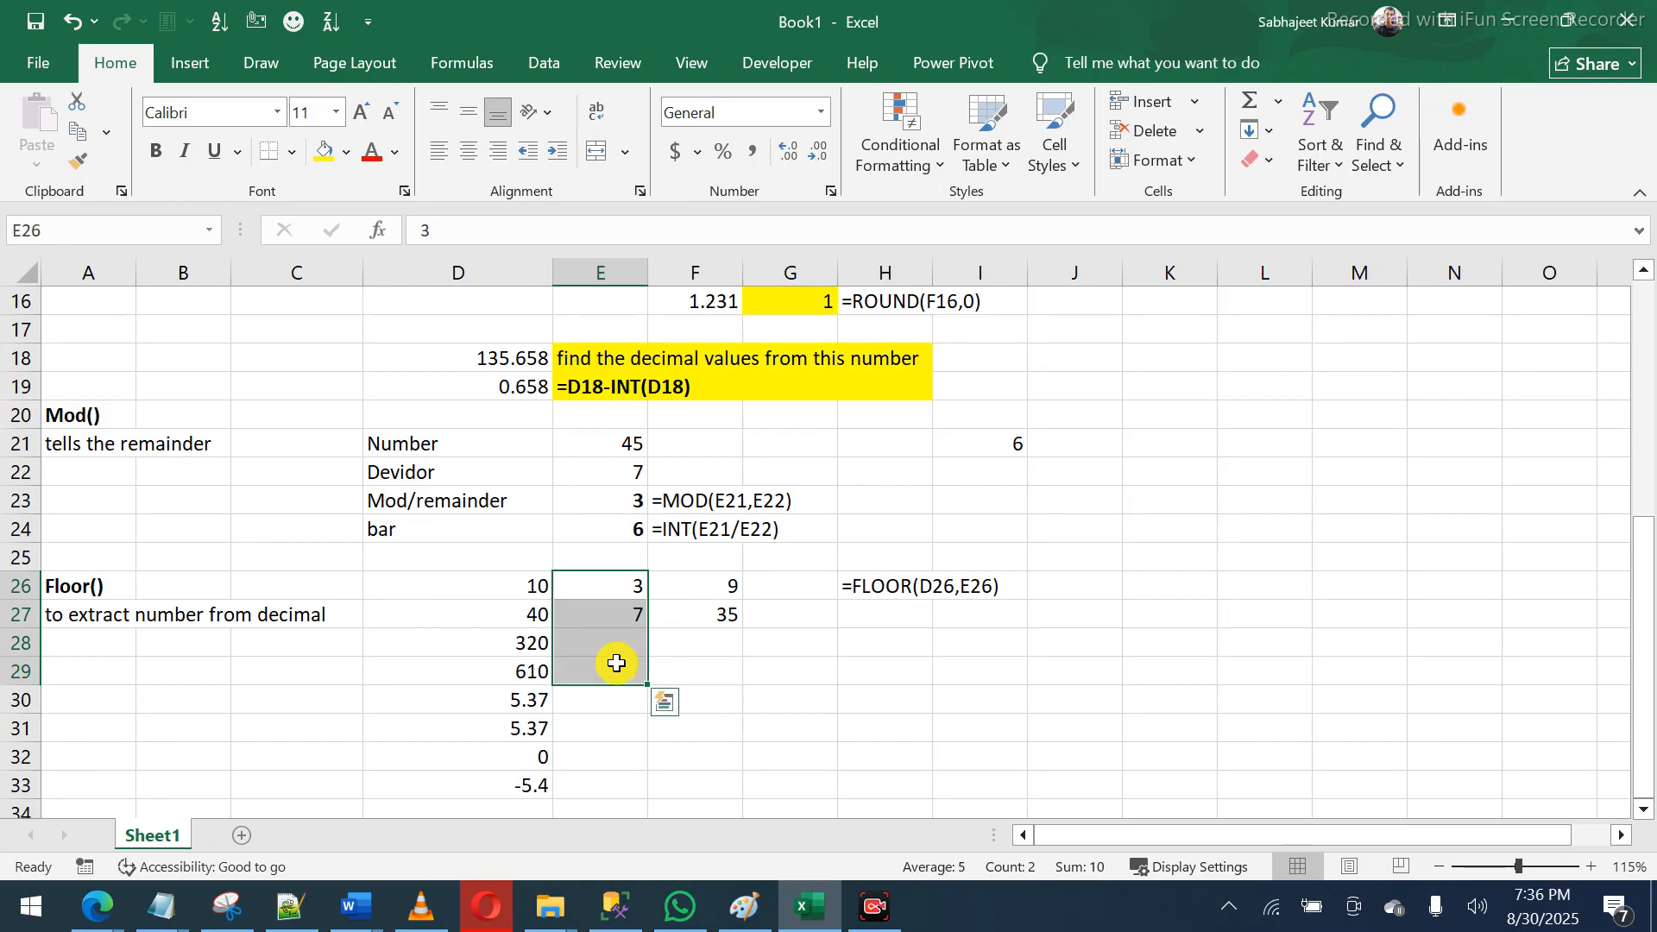
left_click(618, 646)
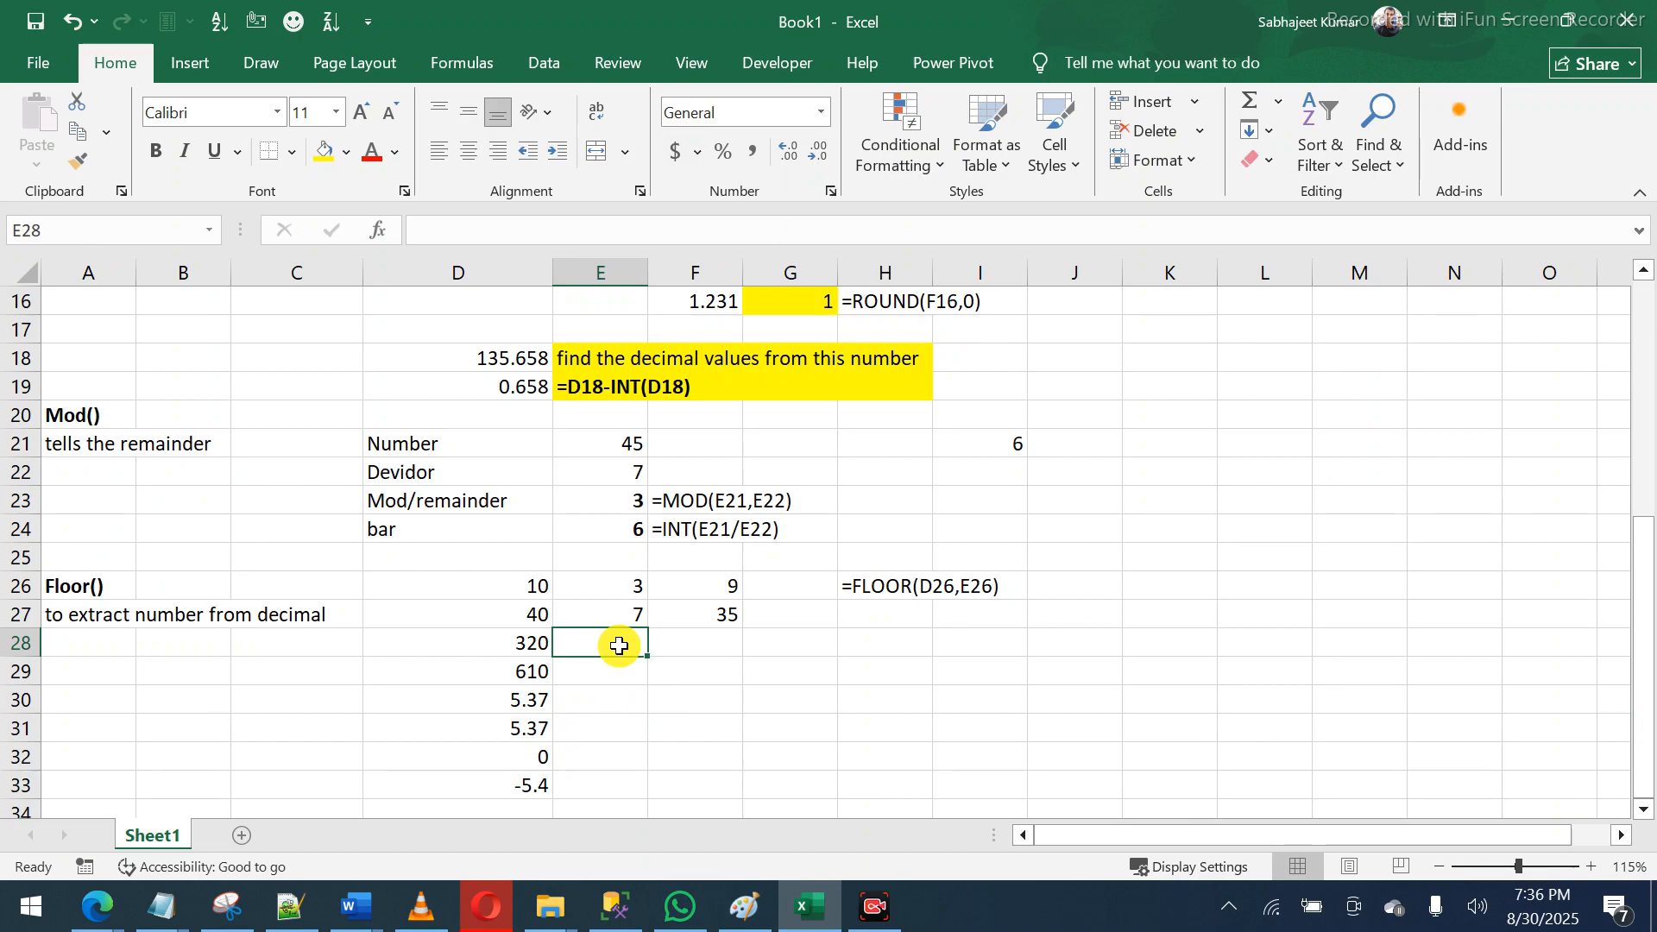
- Set E27 to 10 and E26 to 5, so F27 and F26 return 40 and 10
left_click(622, 616)
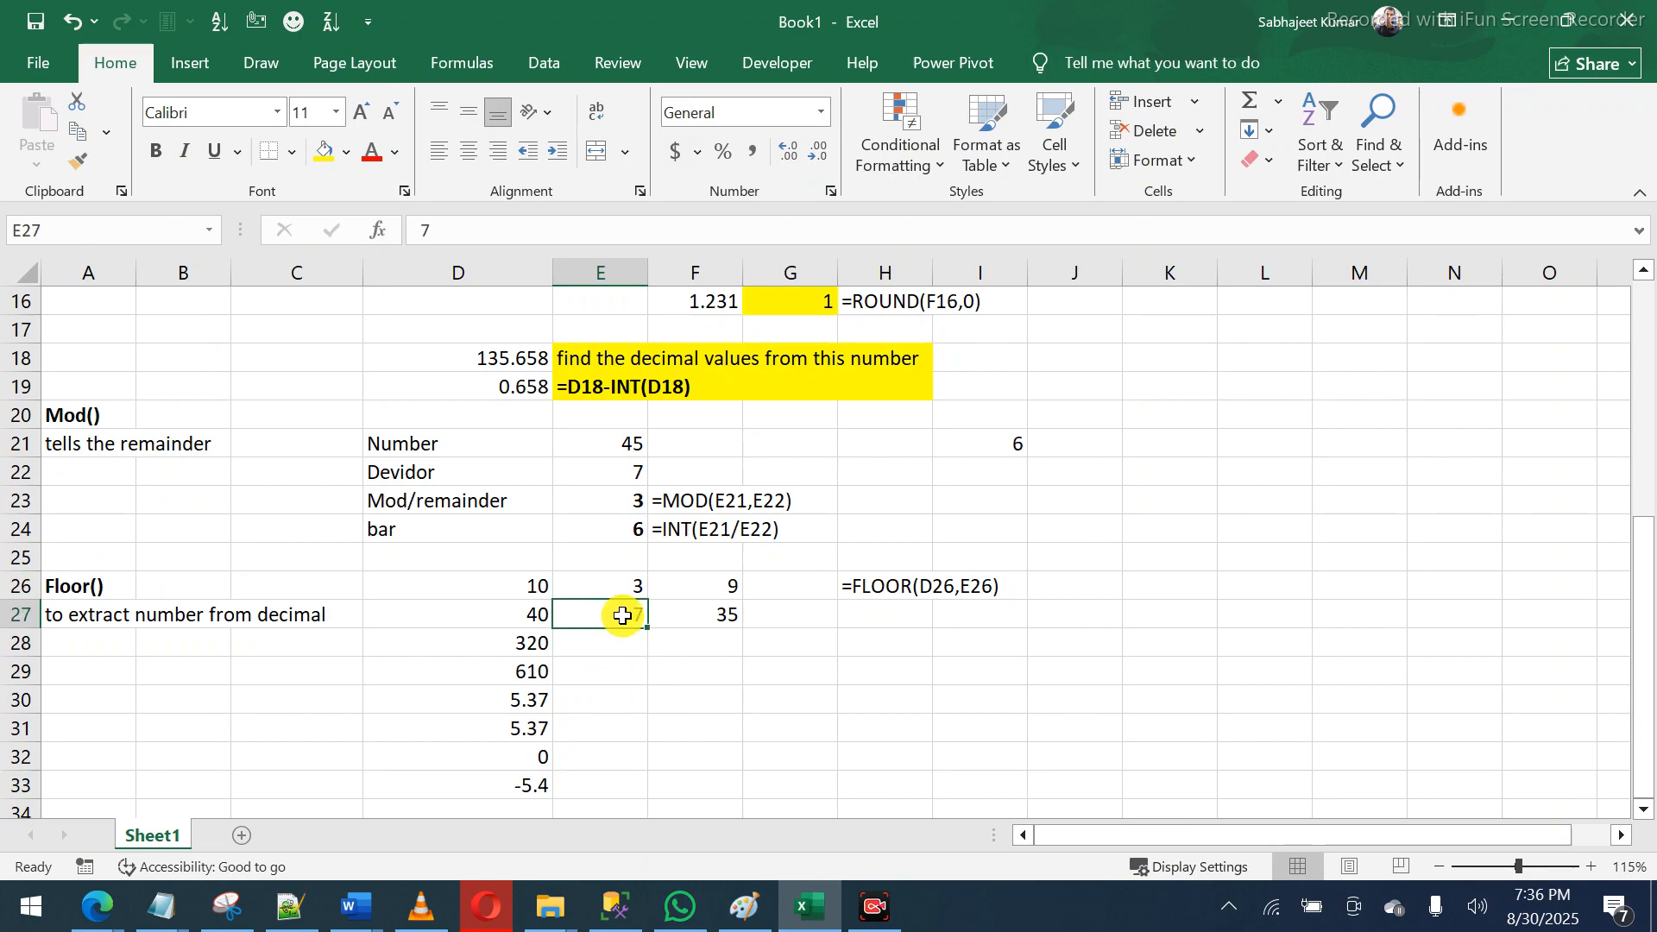
type("10")
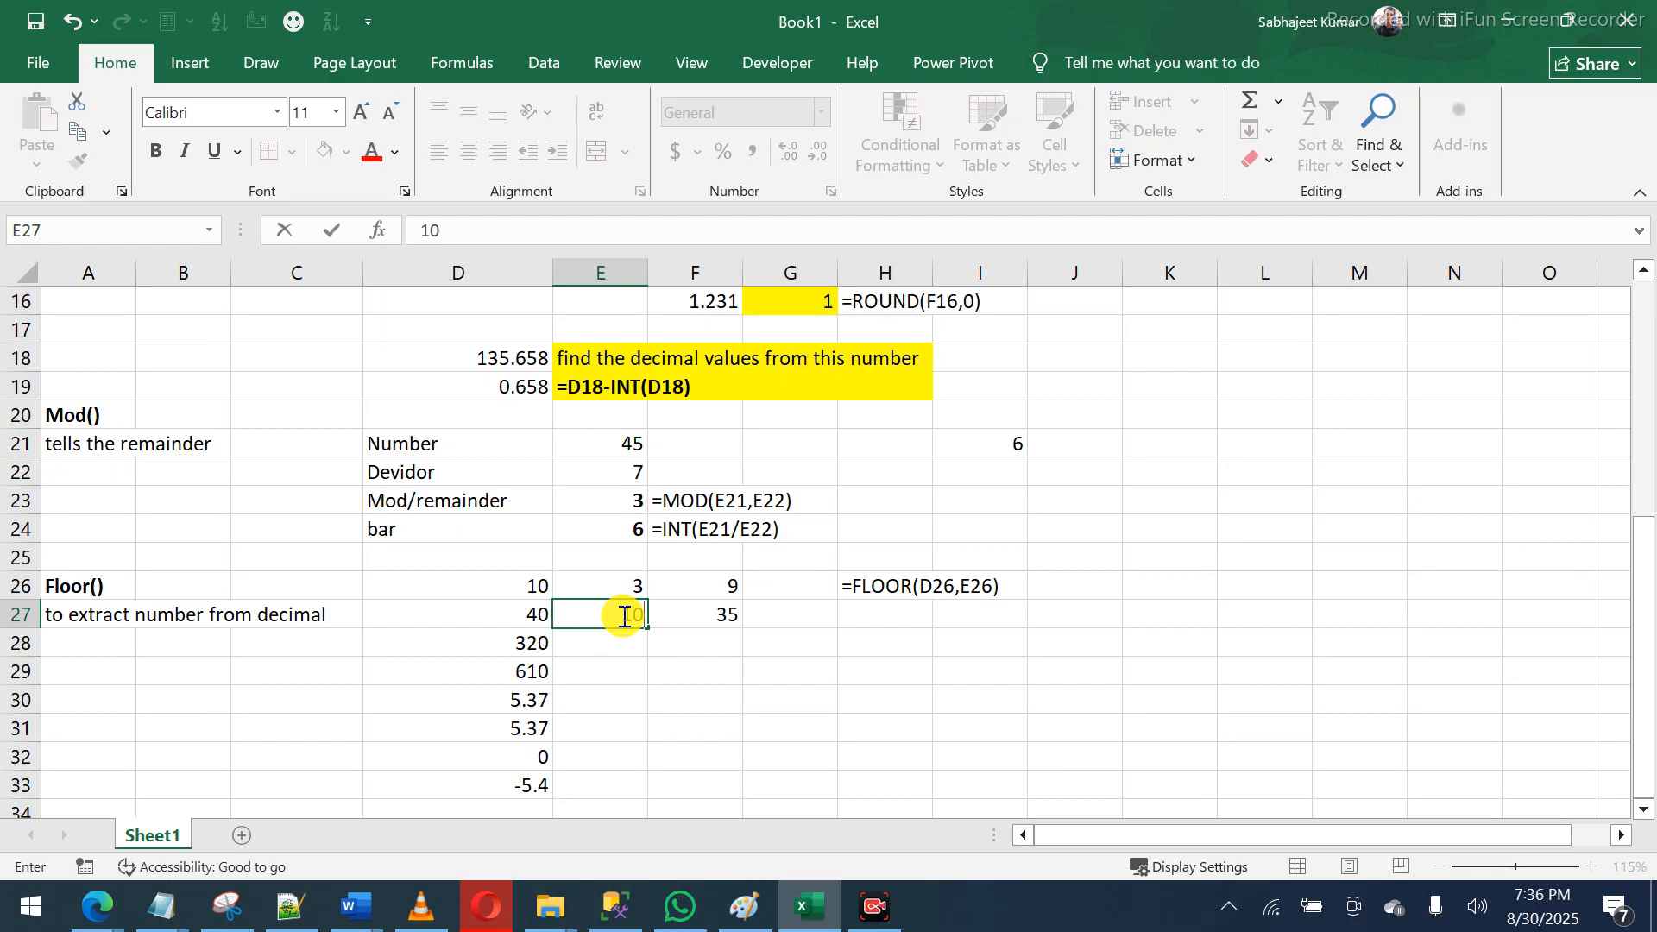
key("Return")
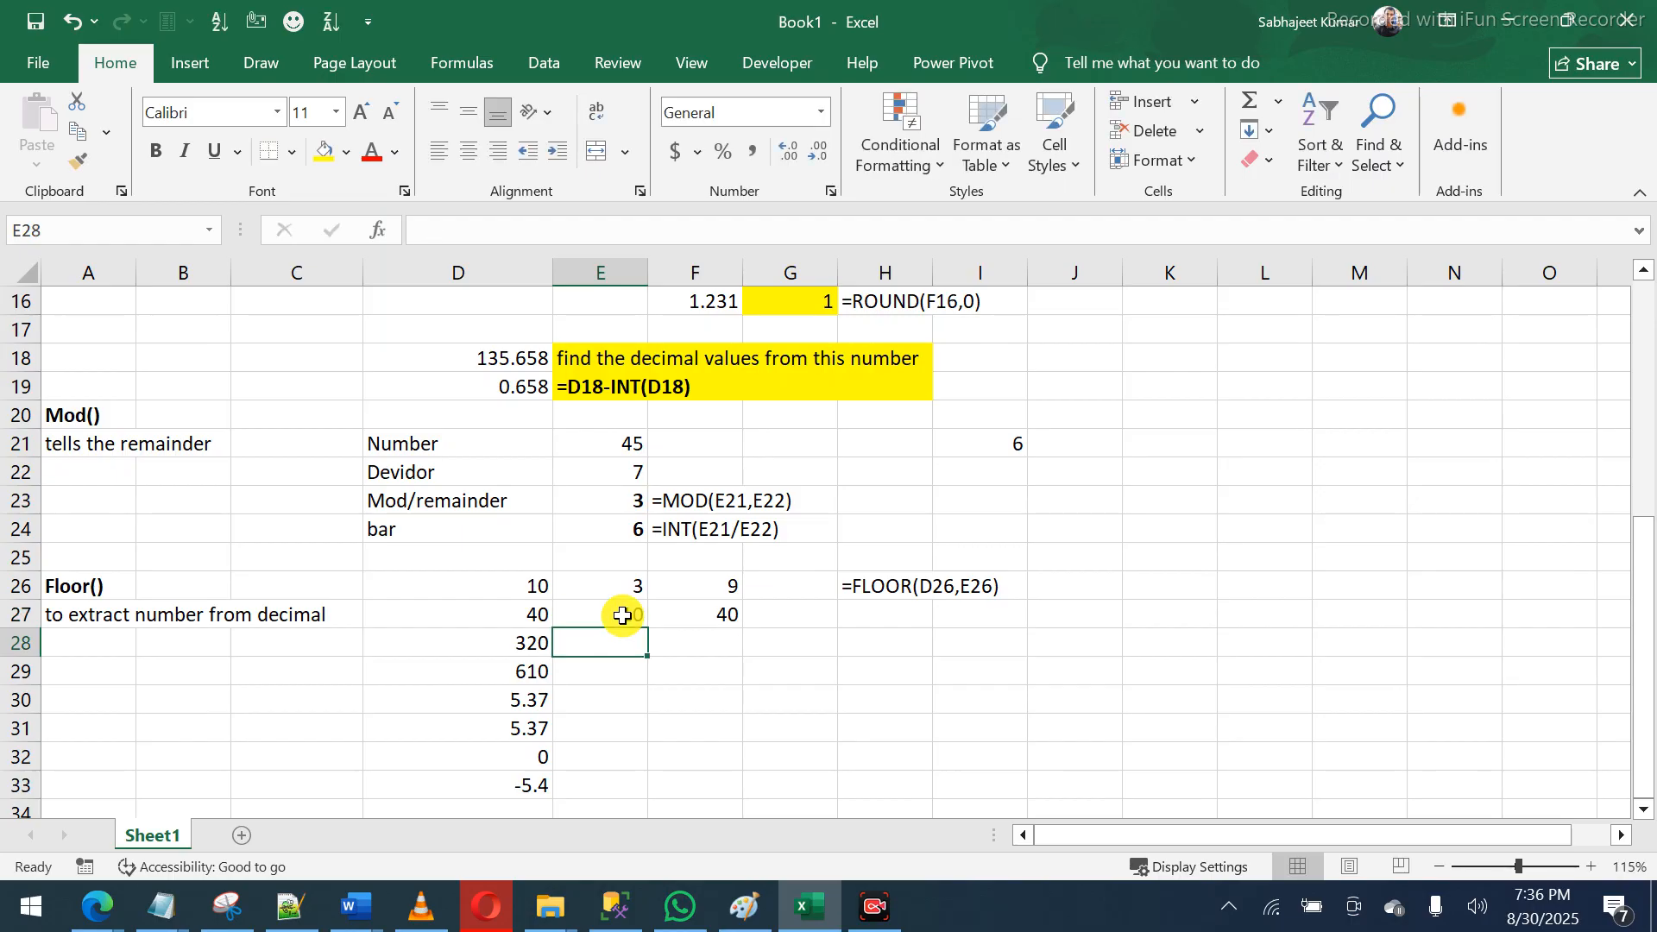
left_click(535, 614)
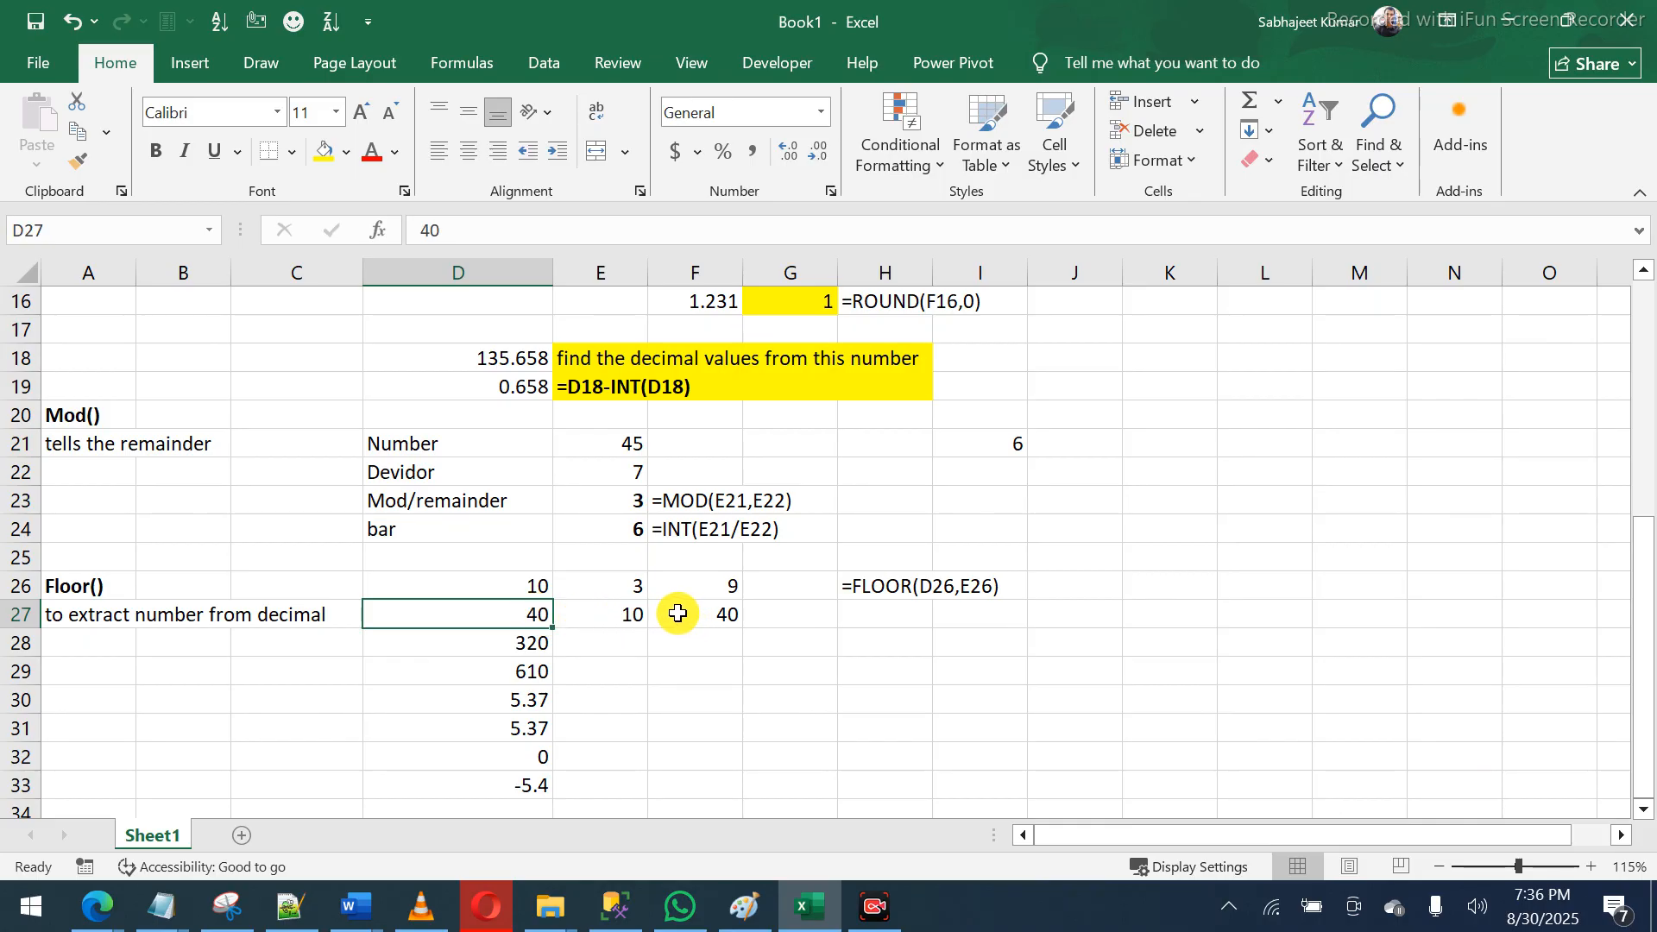
mouse_move(531, 613)
left_mouse_down()
mouse_move(570, 617)
mouse_move(538, 616)
left_mouse_up()
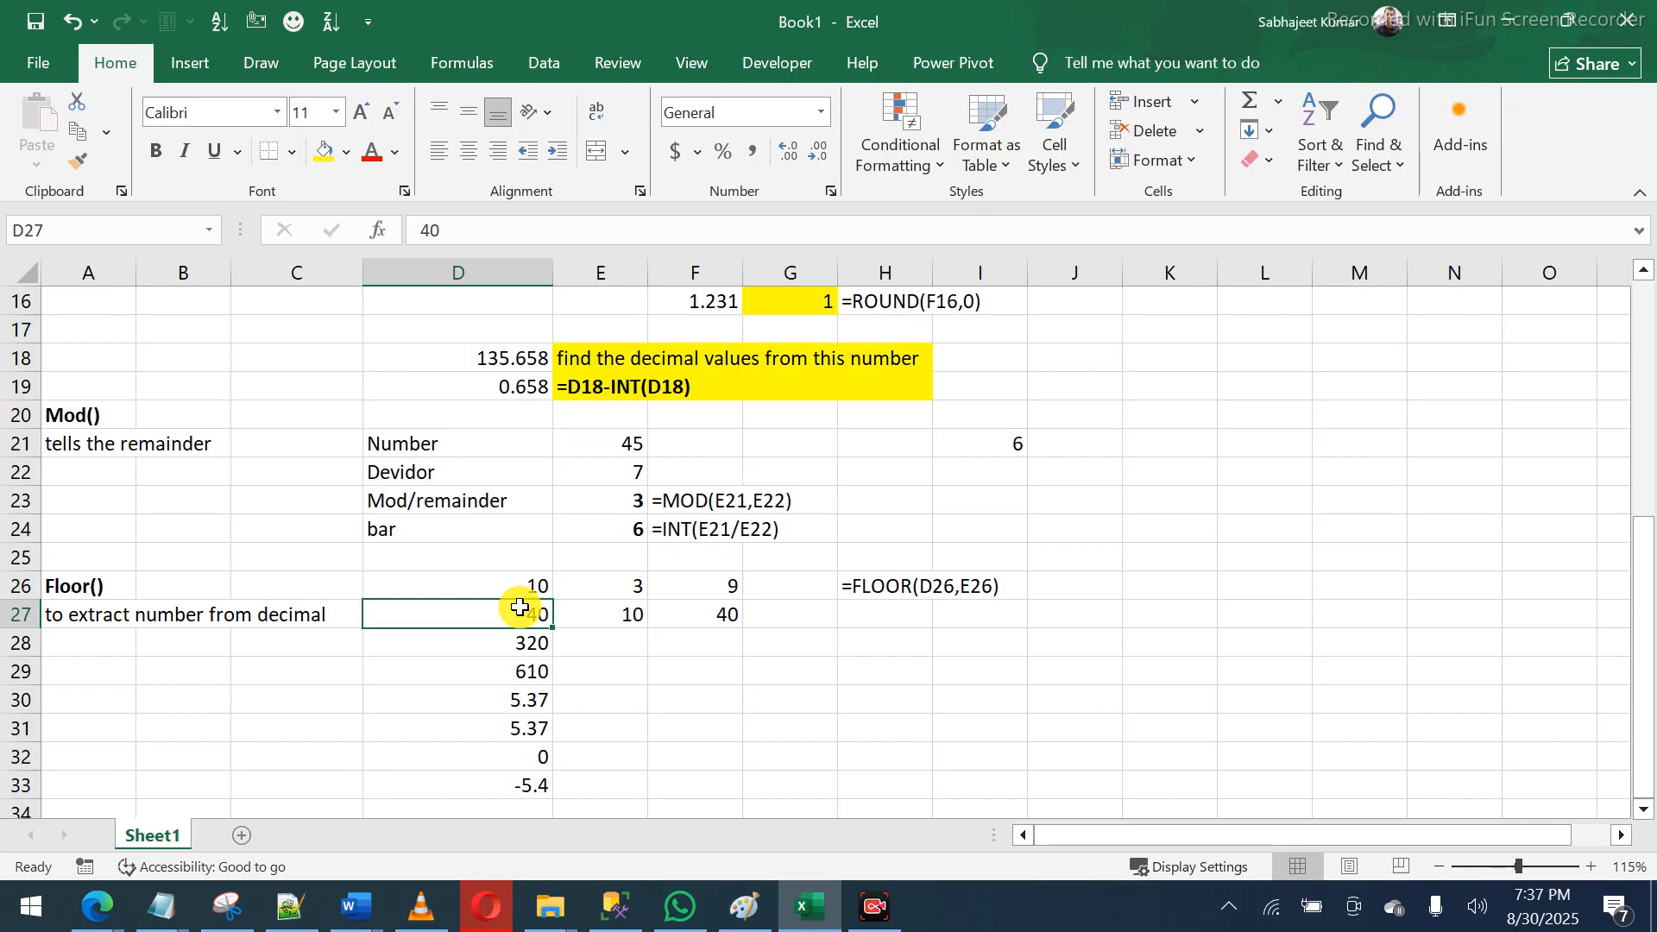
left_click_drag(519, 608, 613, 593)
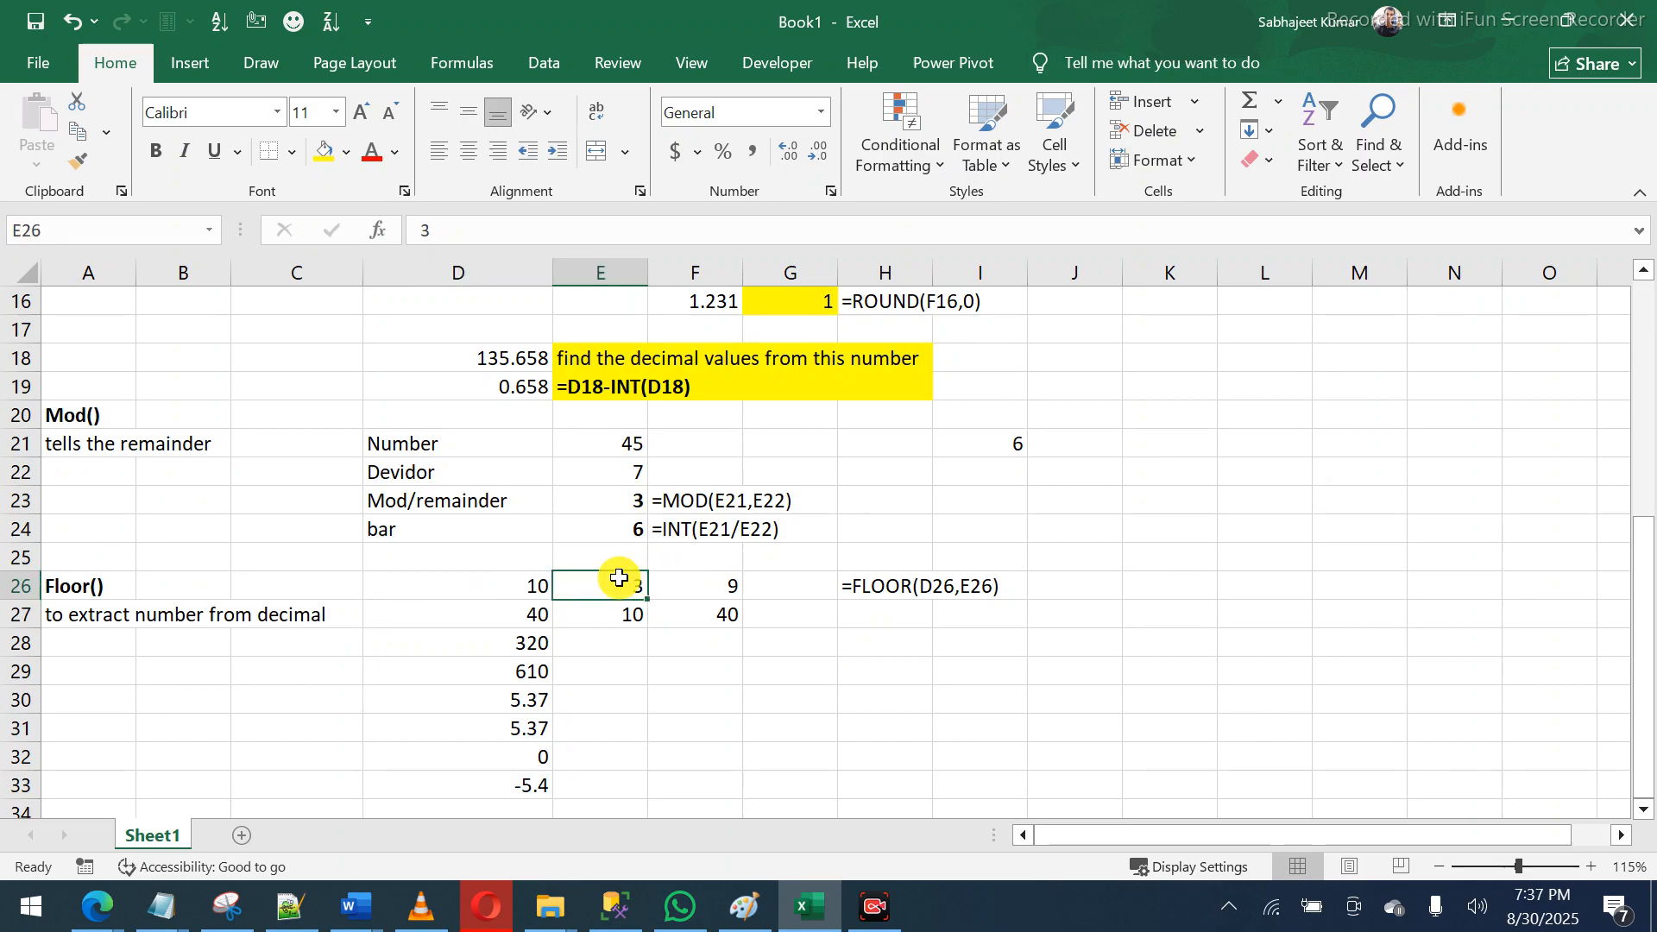
type("5")
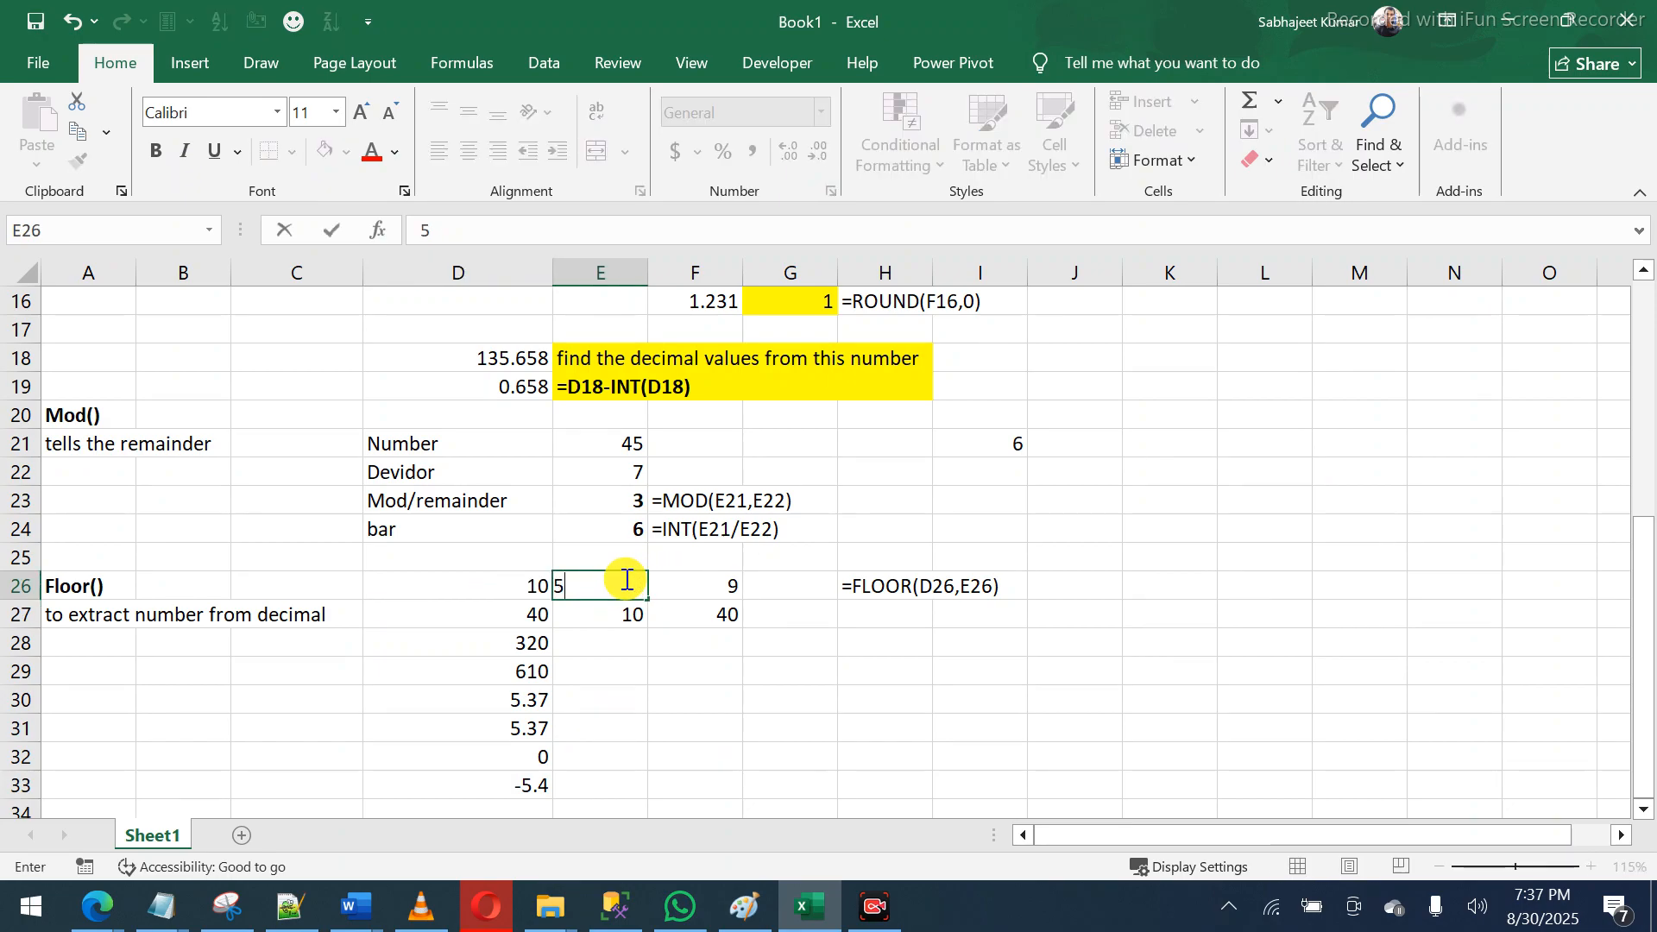
key("Return")
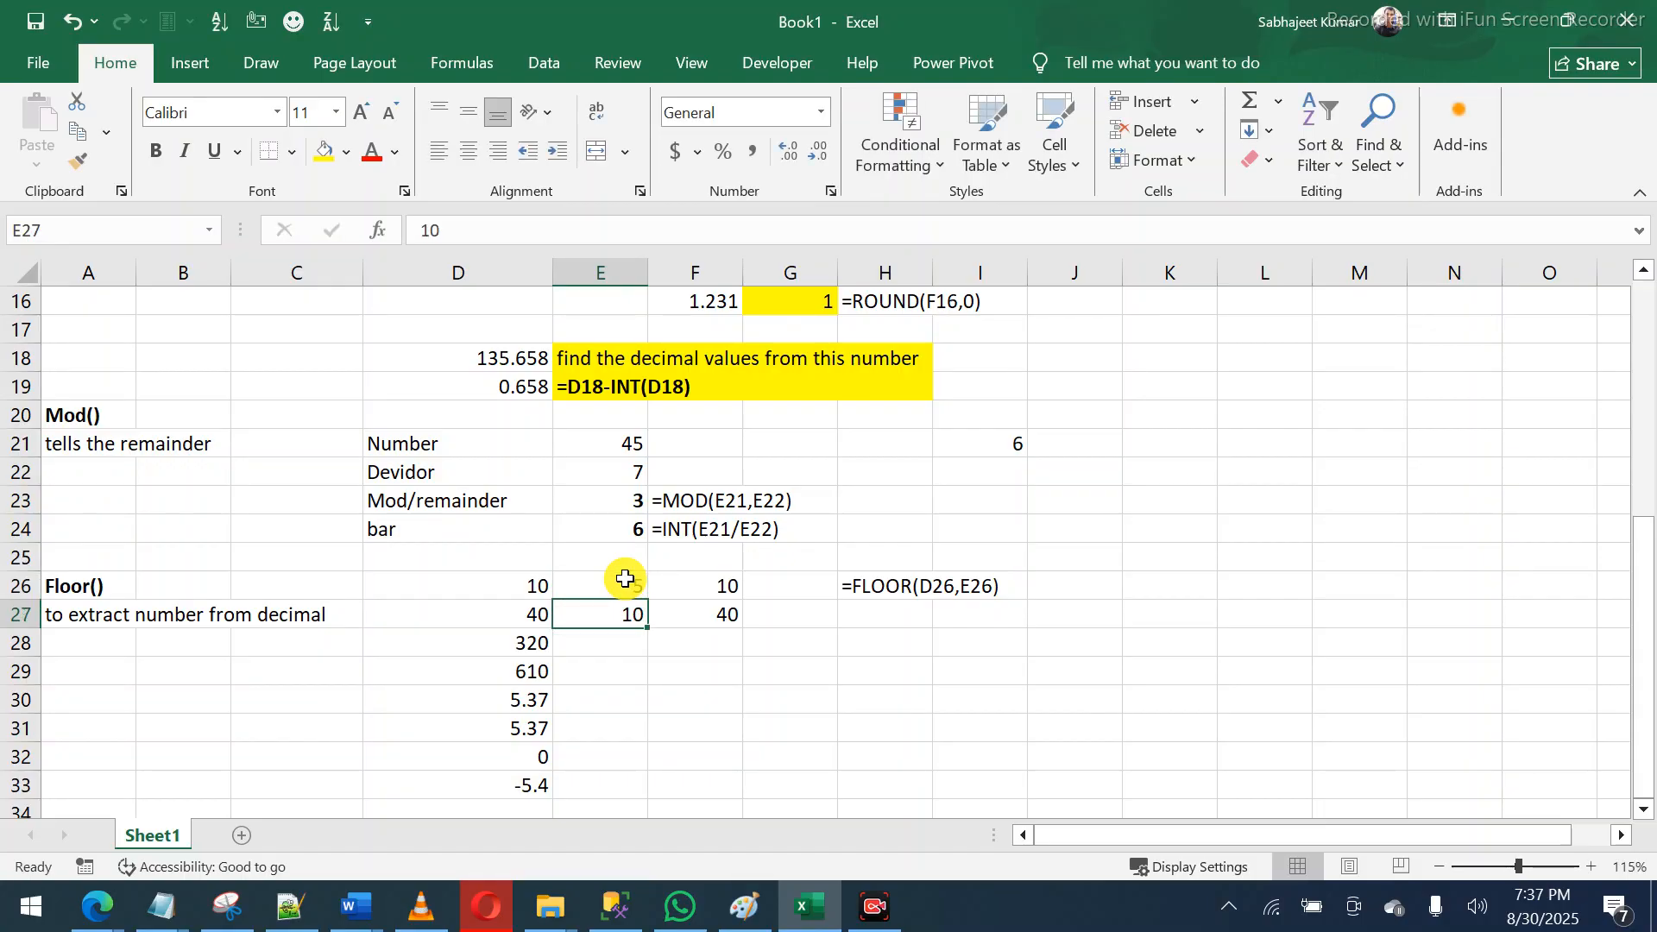
left_click_drag(544, 583, 529, 616)
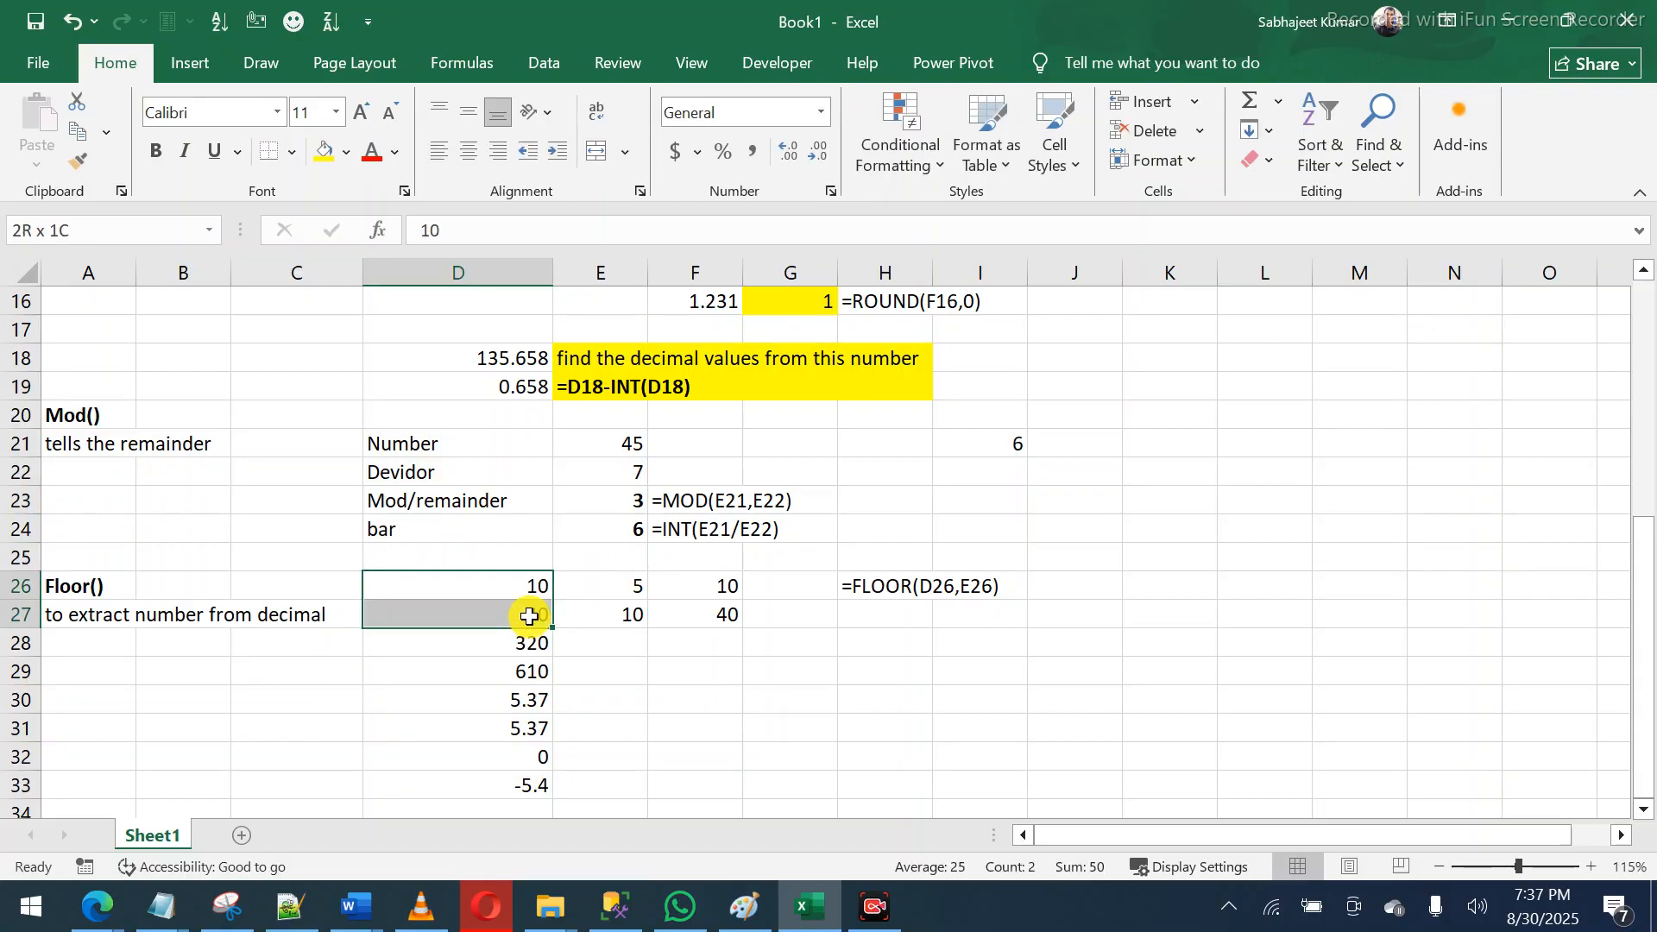
left_click(620, 610)
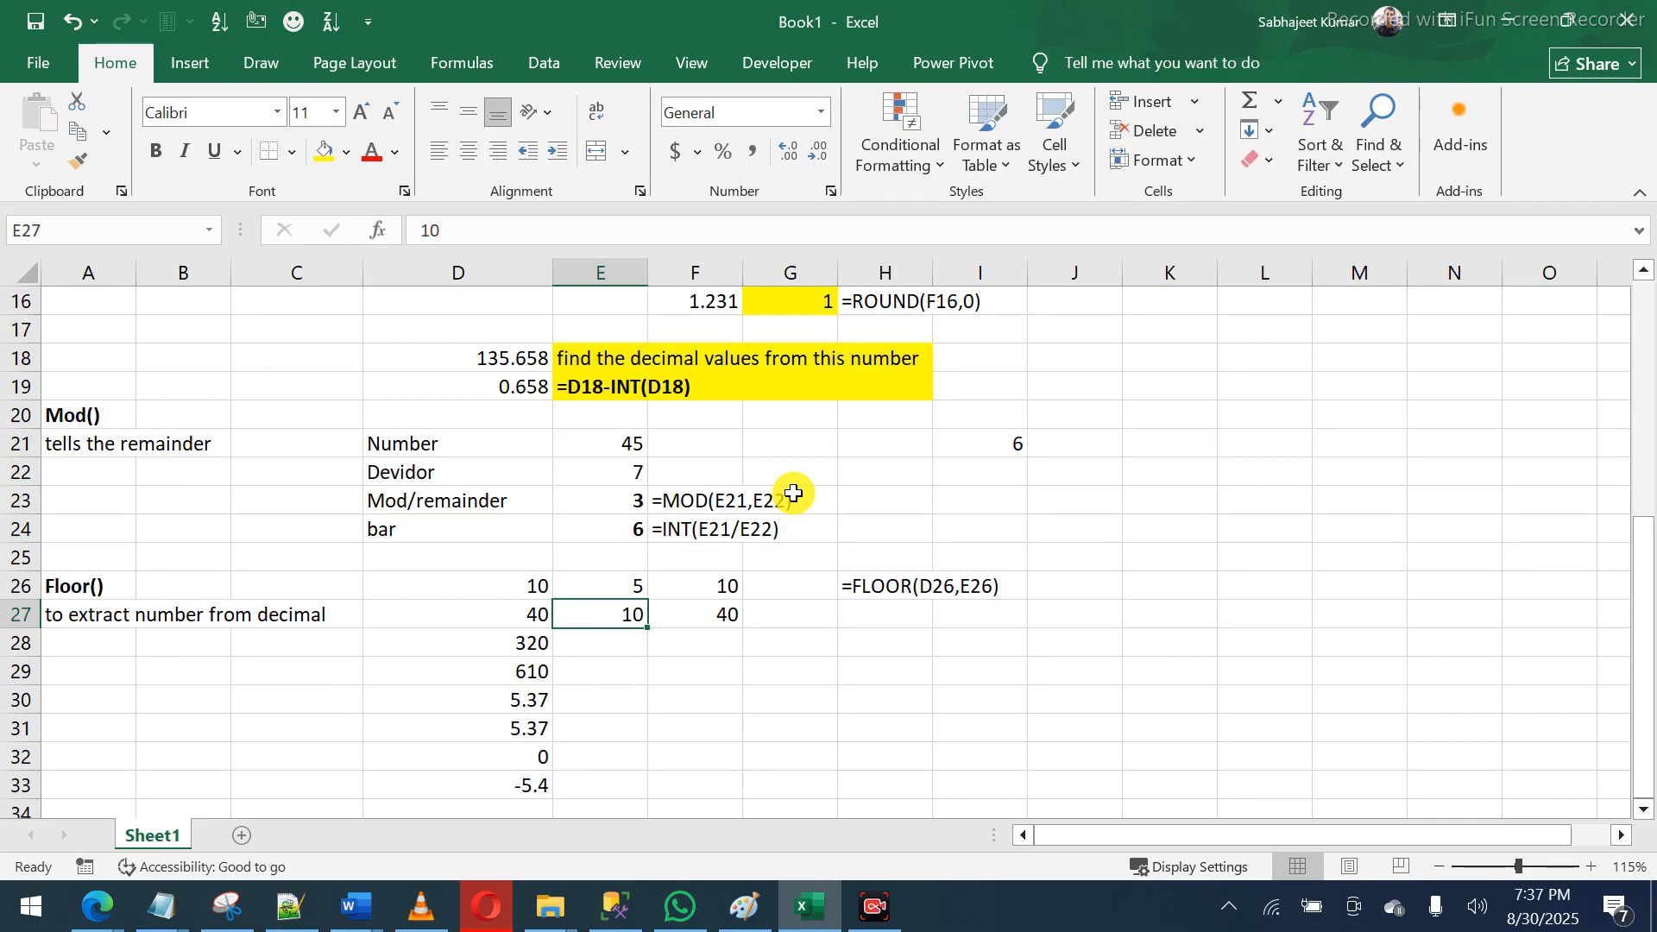
- Change E27 to 9 so =FLOOR(D27,E27) in F27 returns 36
type("8")
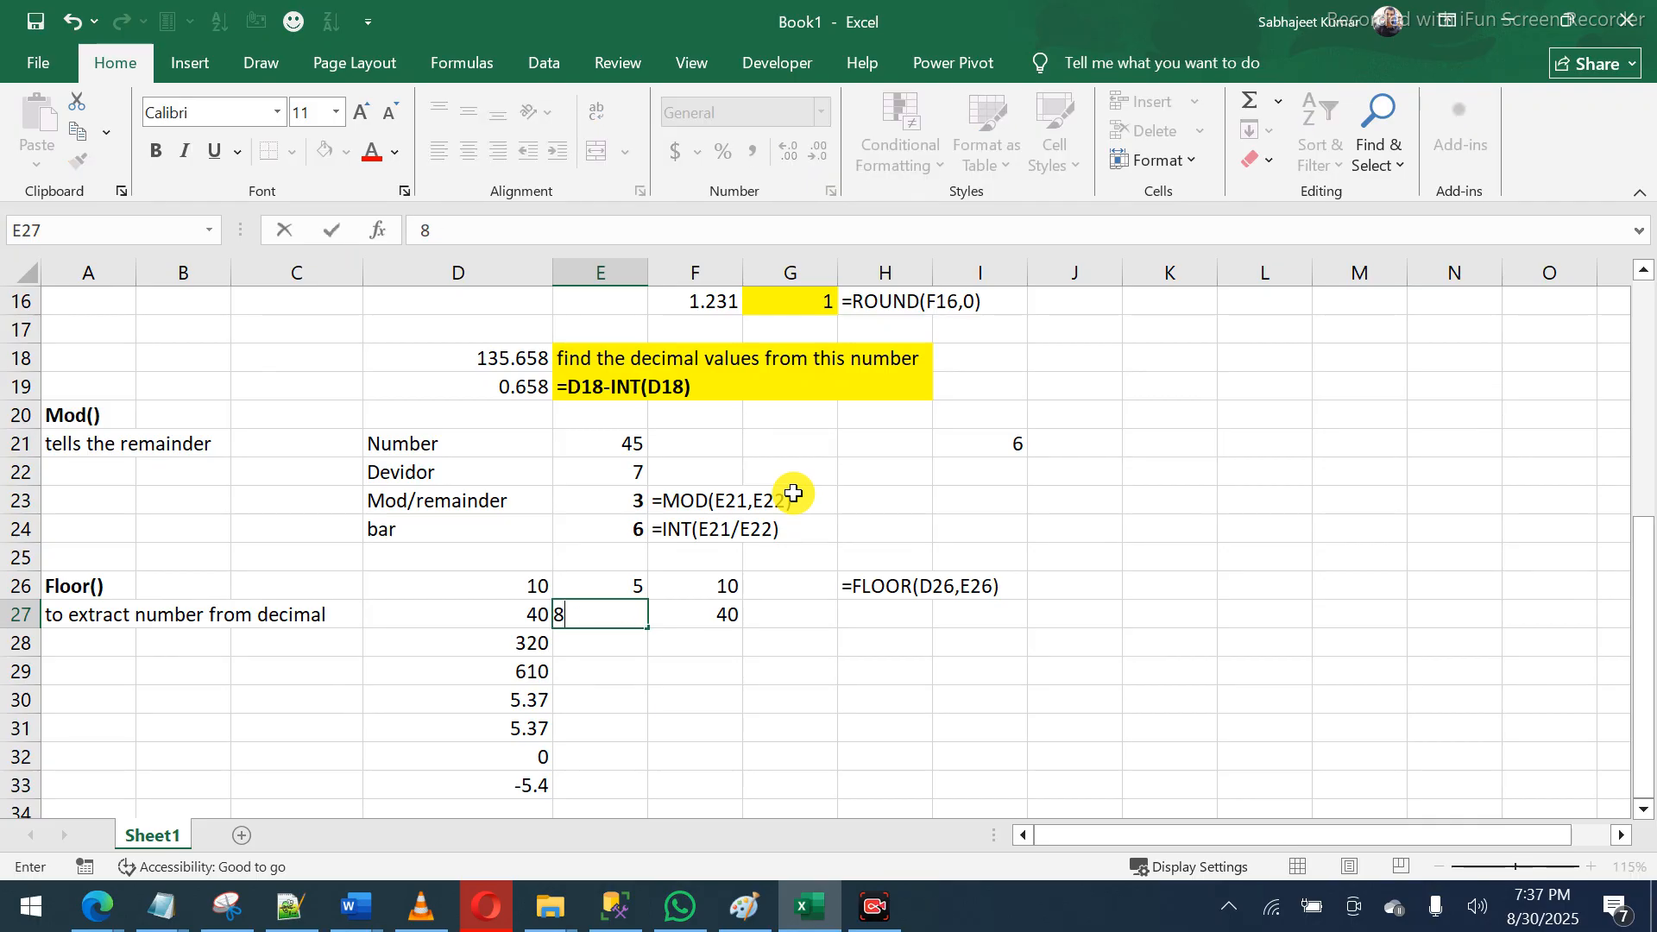
key("BackSpace")
type("9")
key("Return")
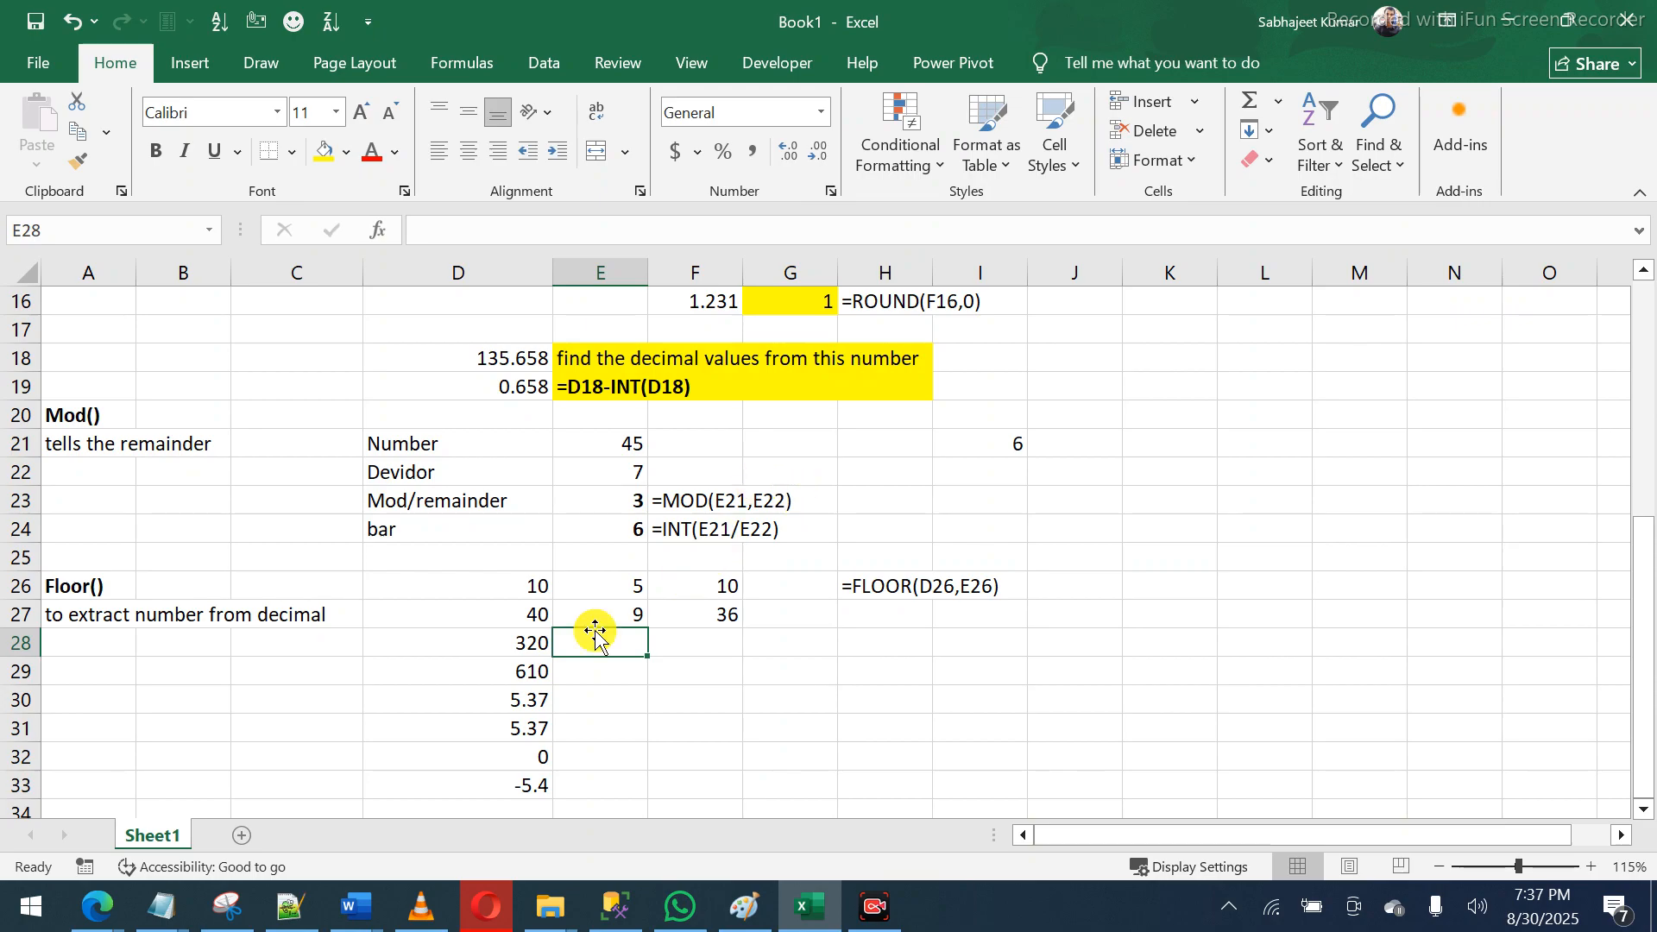
left_click(566, 614)
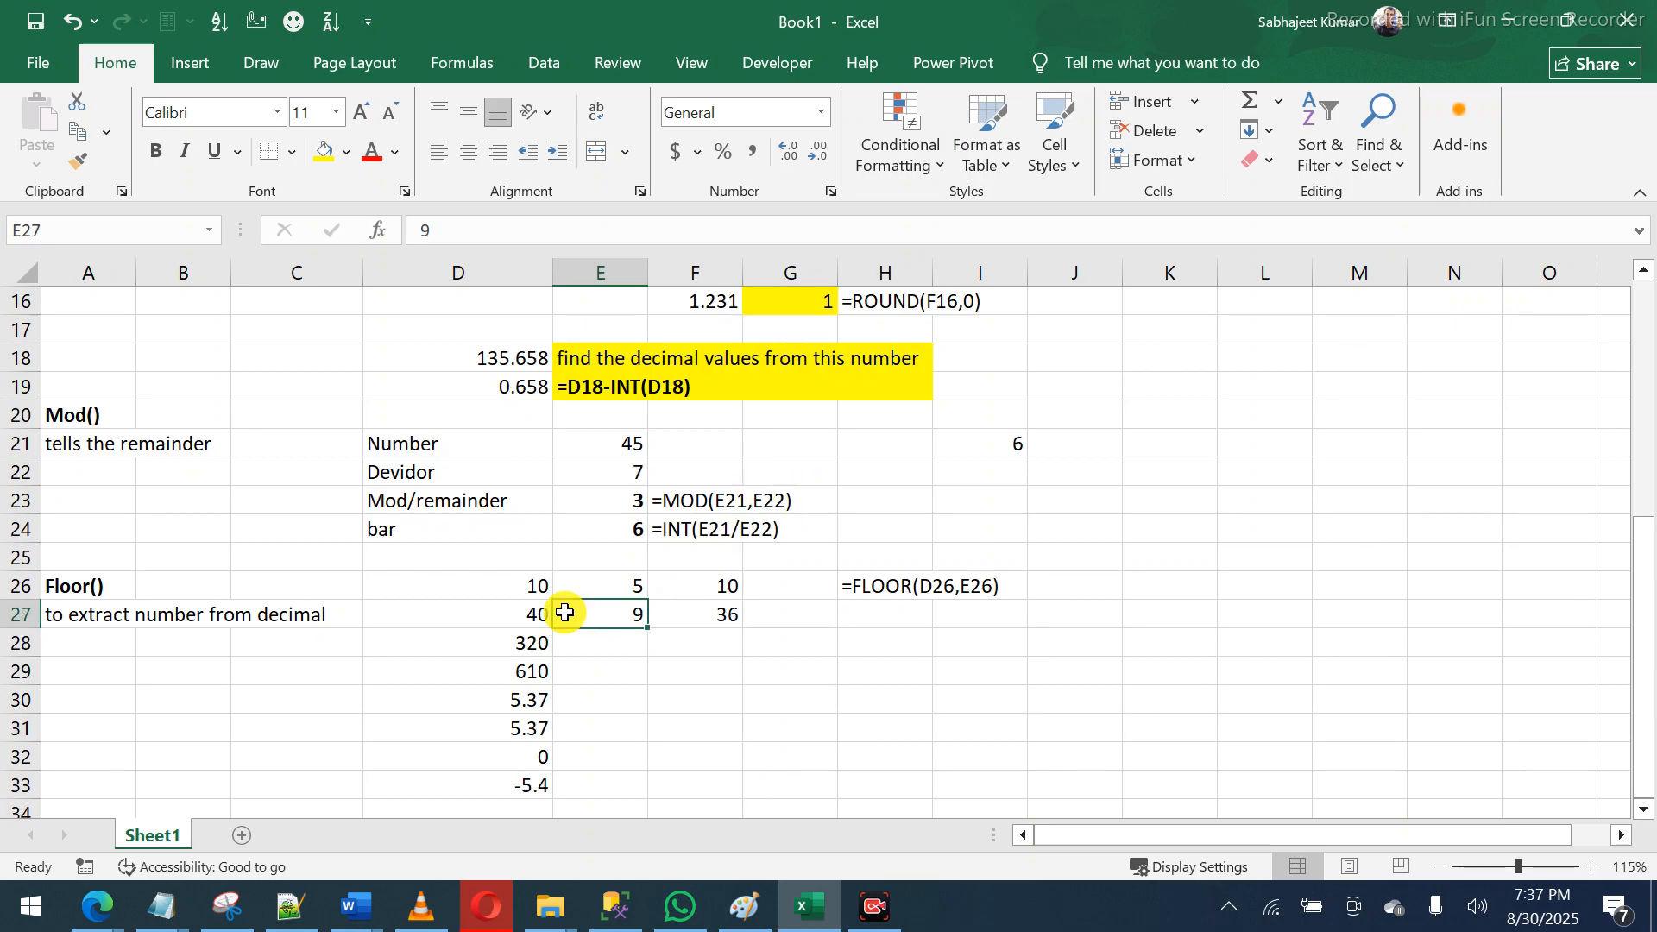
left_click(522, 611)
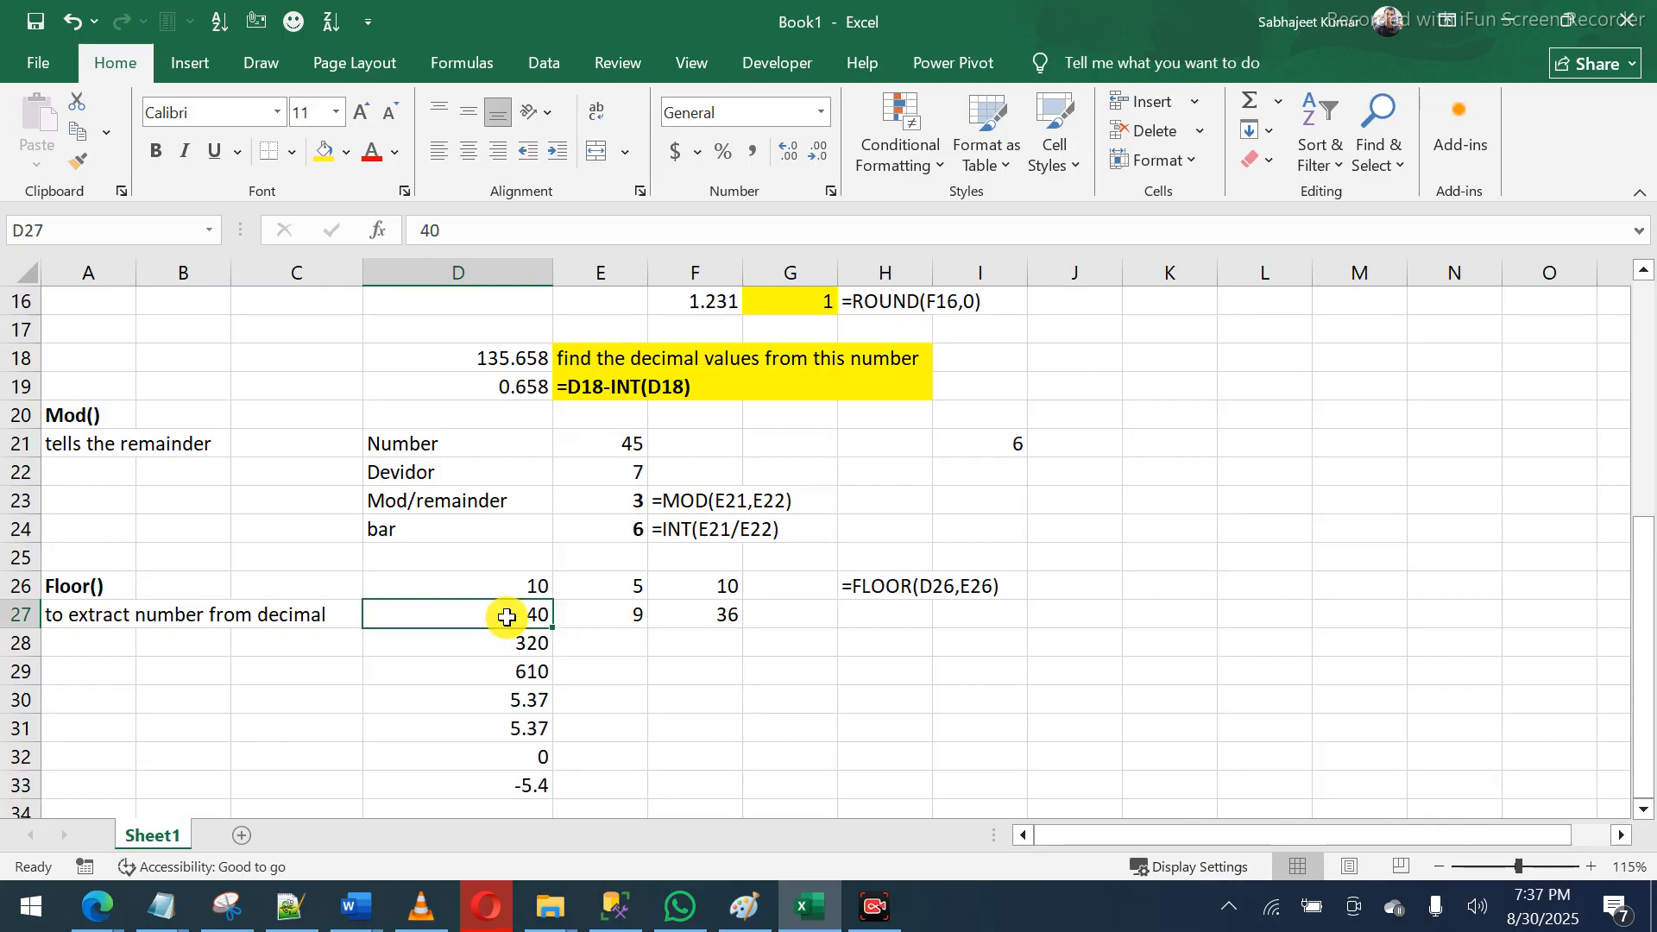
left_click(688, 611)
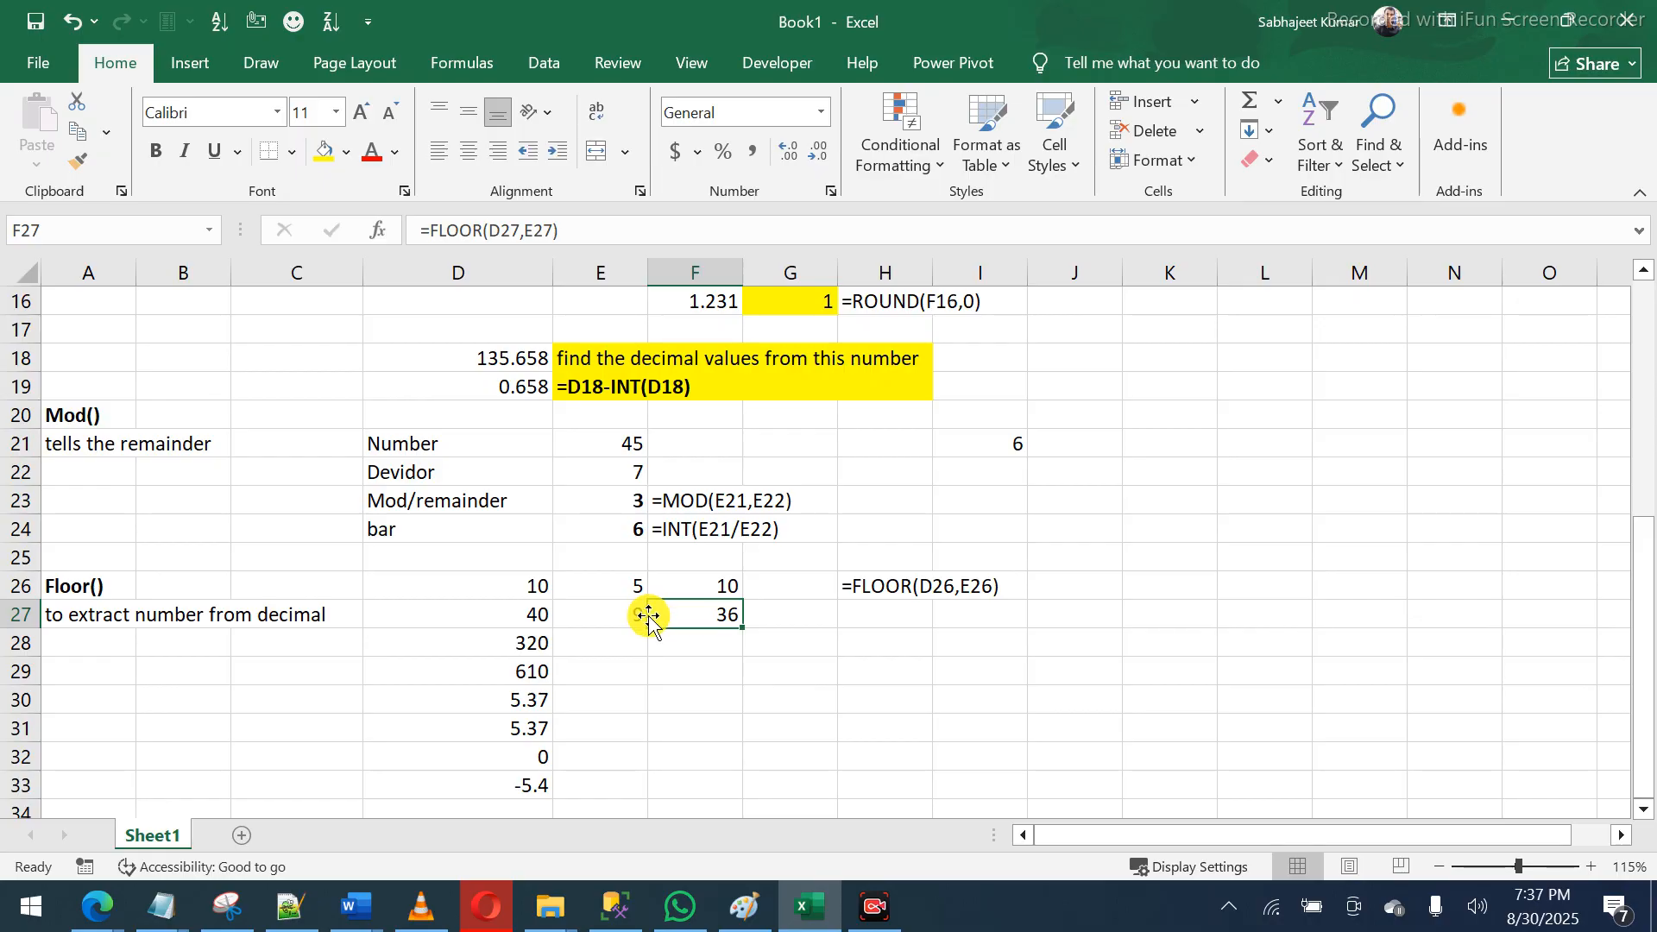
left_click(624, 635)
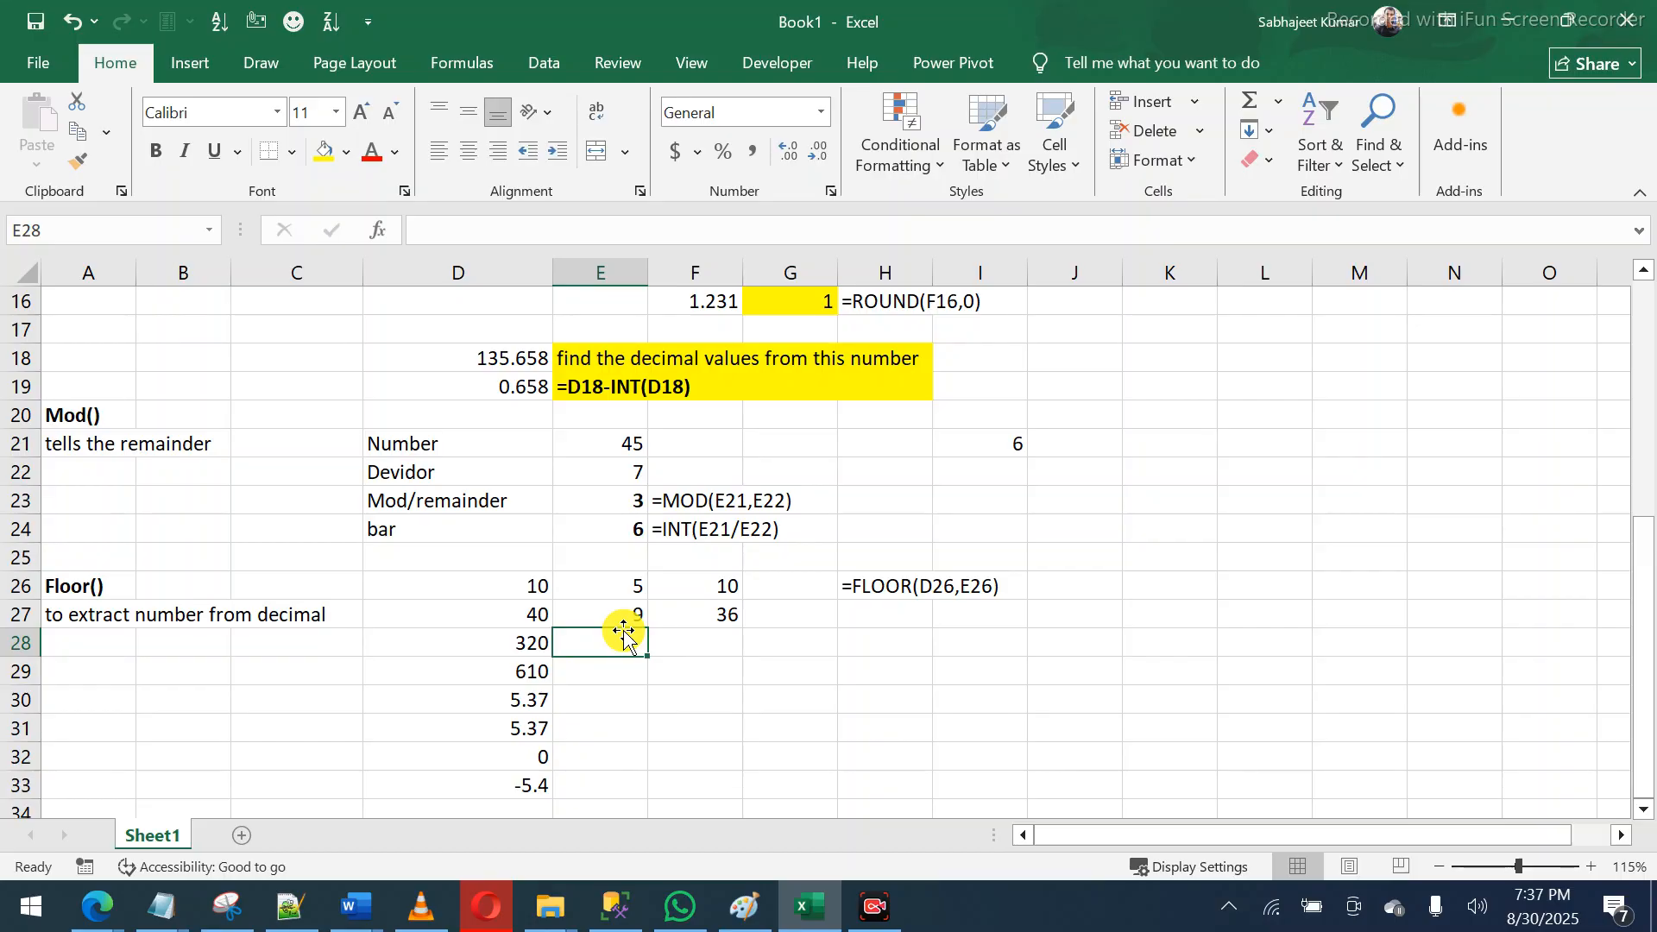
- Enter significance 25 for 320 in E28 and fill =FLOOR(D28,E28) down to get 300
type("25")
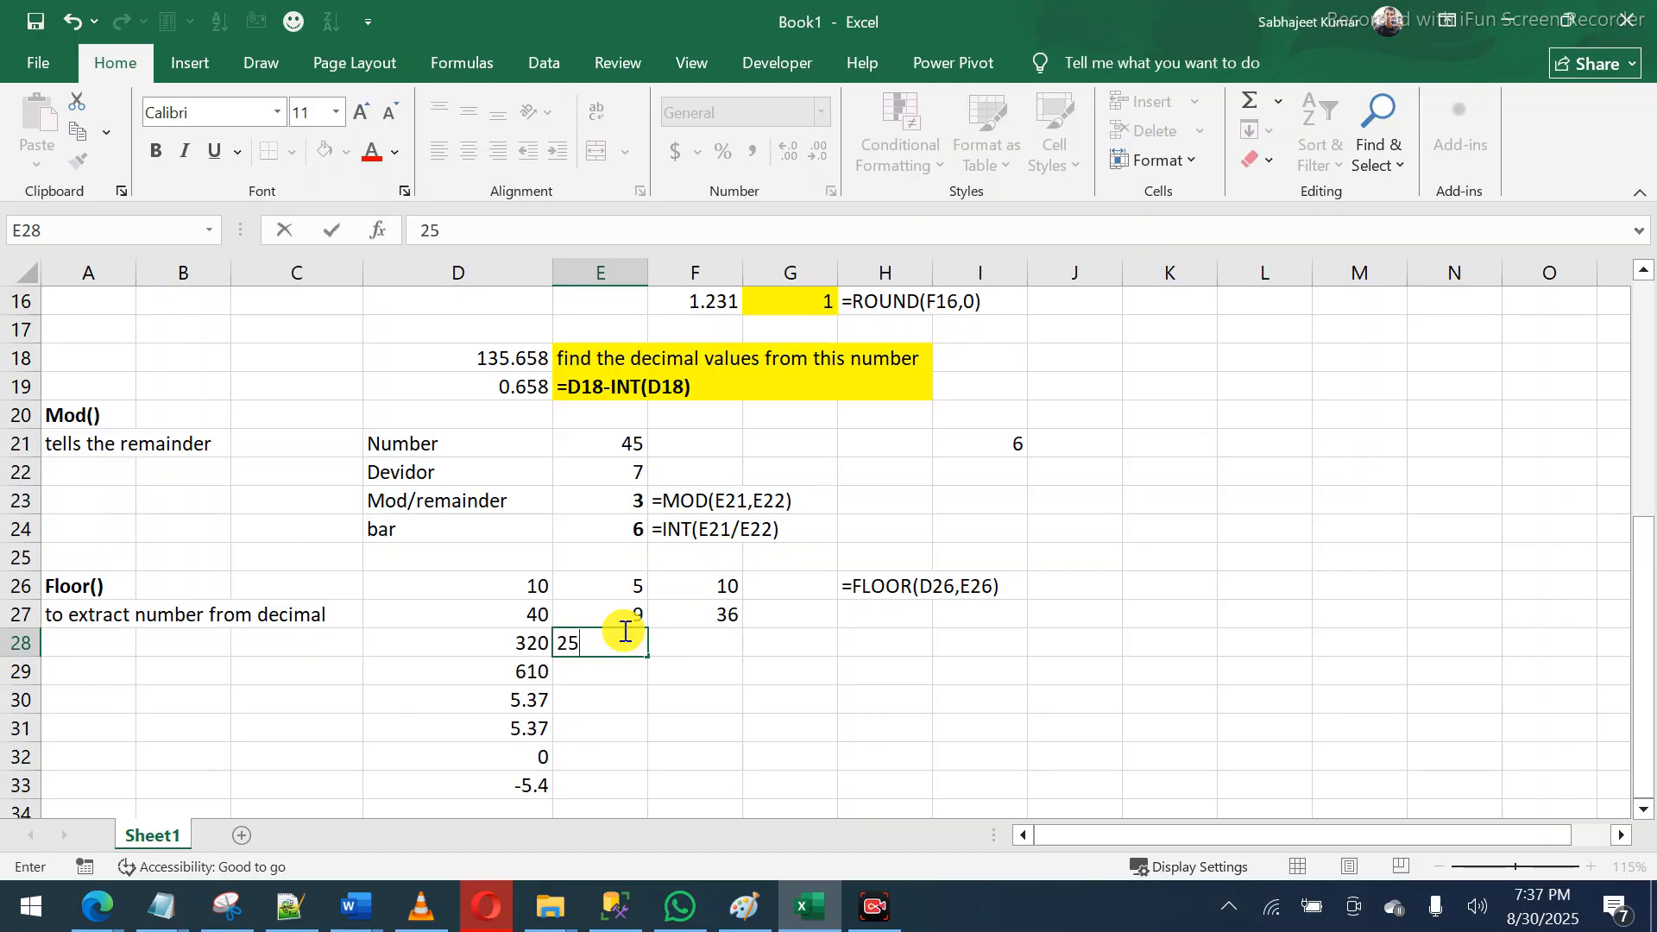
key("Tab")
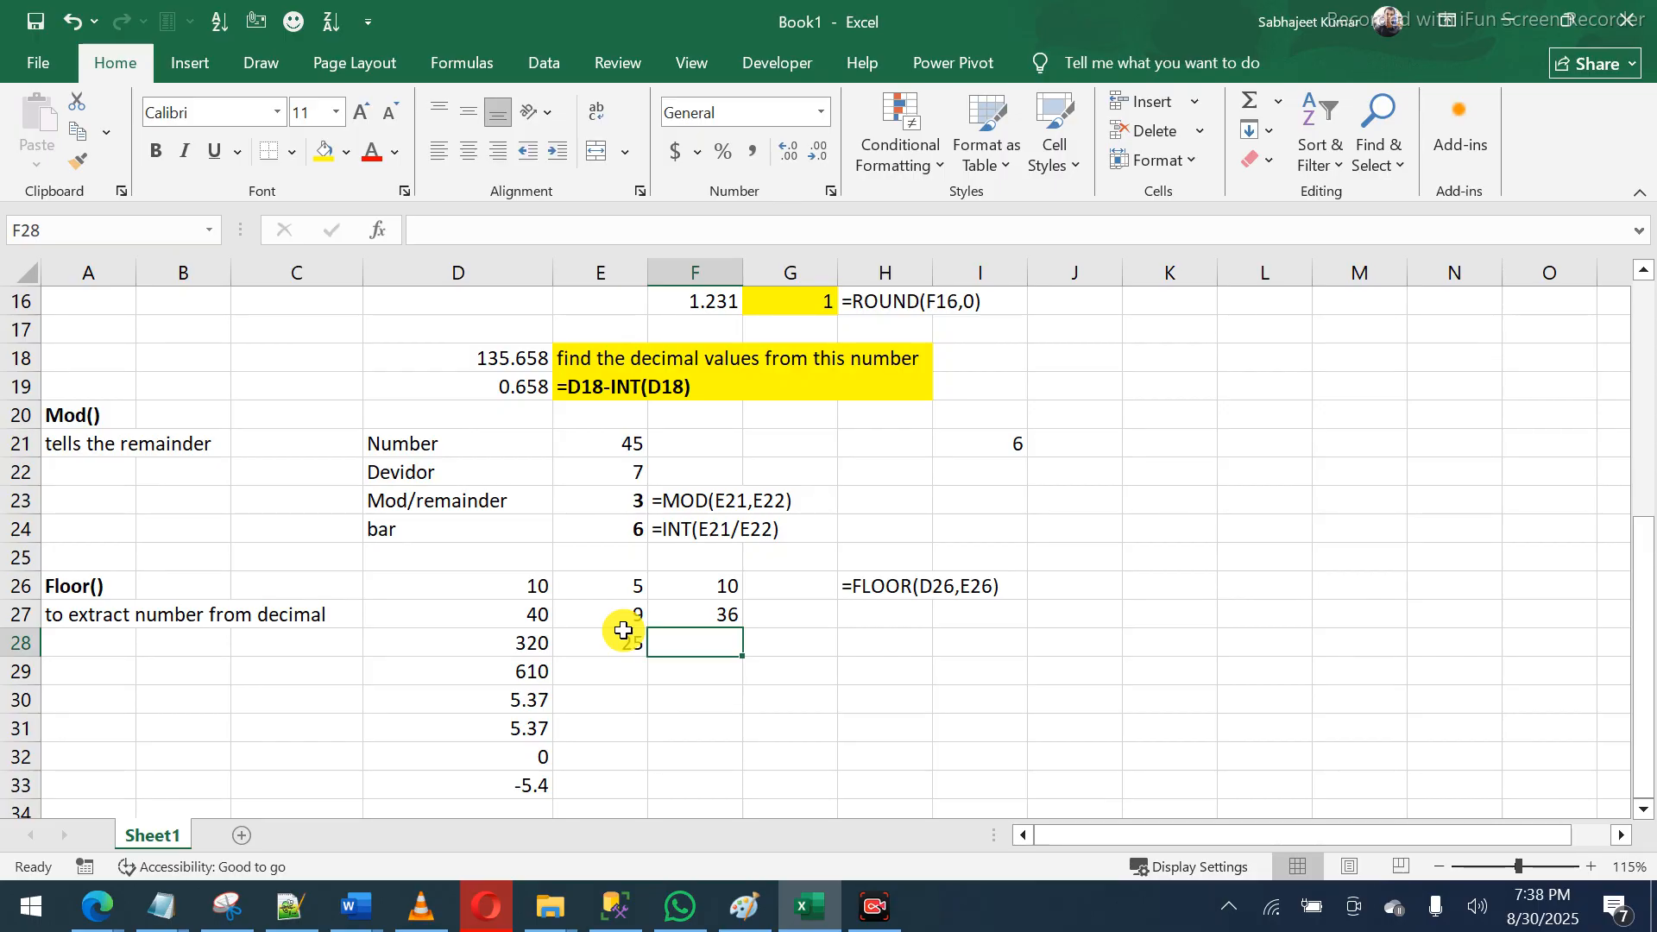
key("ctrl+d")
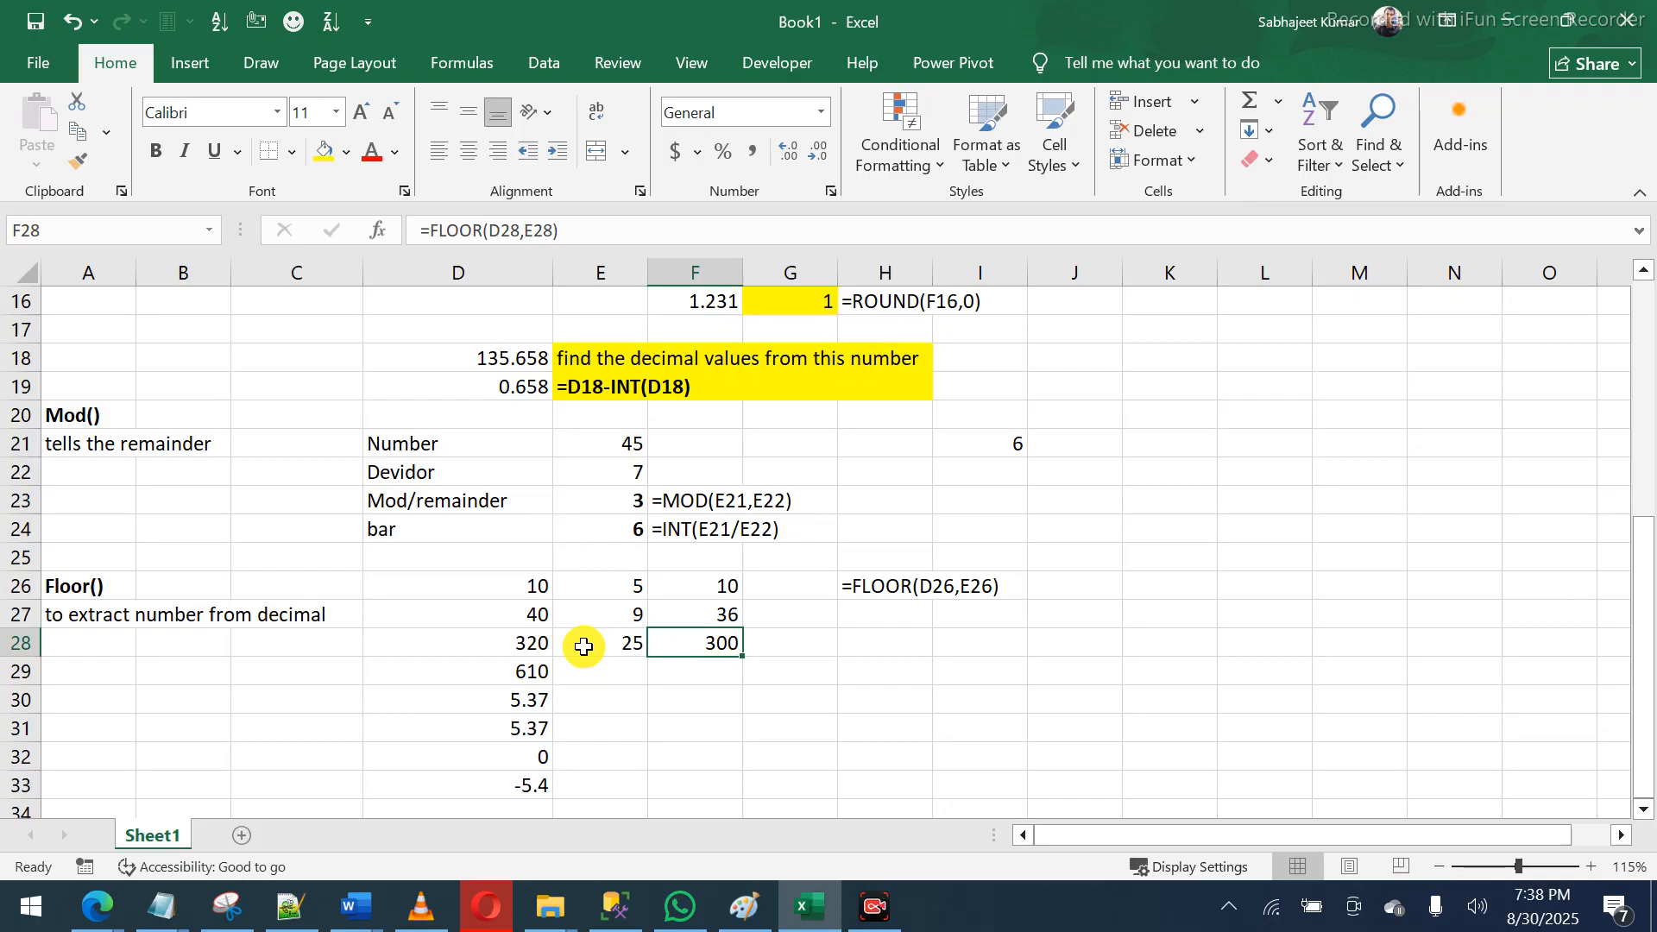
left_click(536, 641)
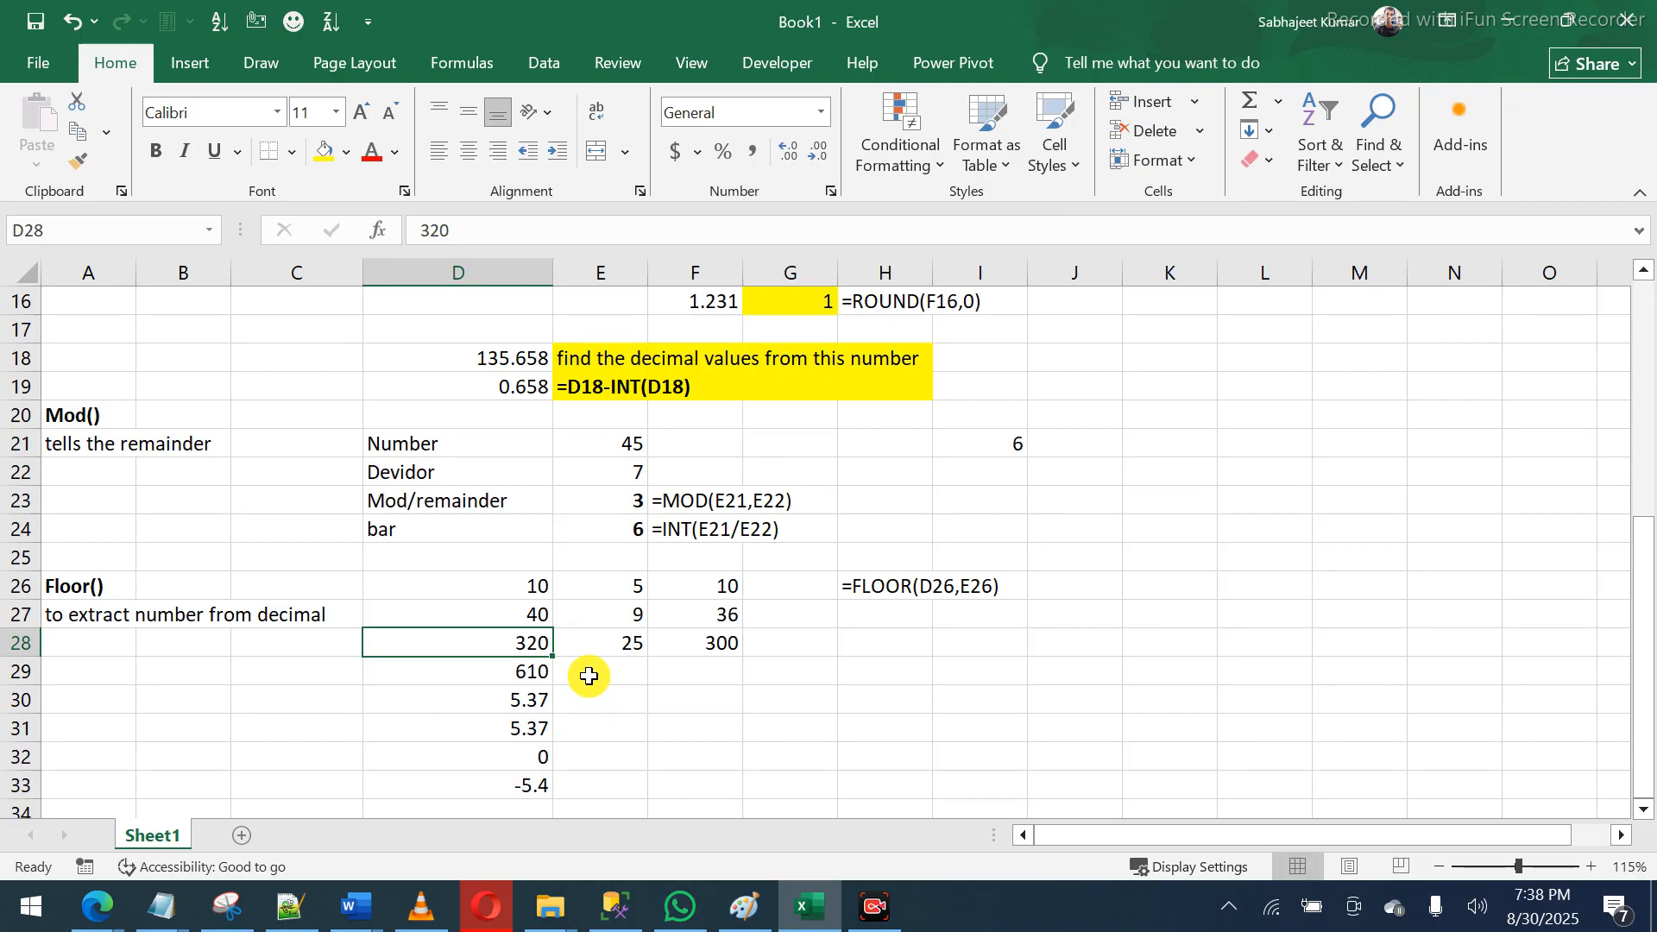
- Review the Floor inputs in D26:E28 and check the row 28 FLOOR formula
left_click(542, 593)
left_click_drag(576, 594, 614, 612)
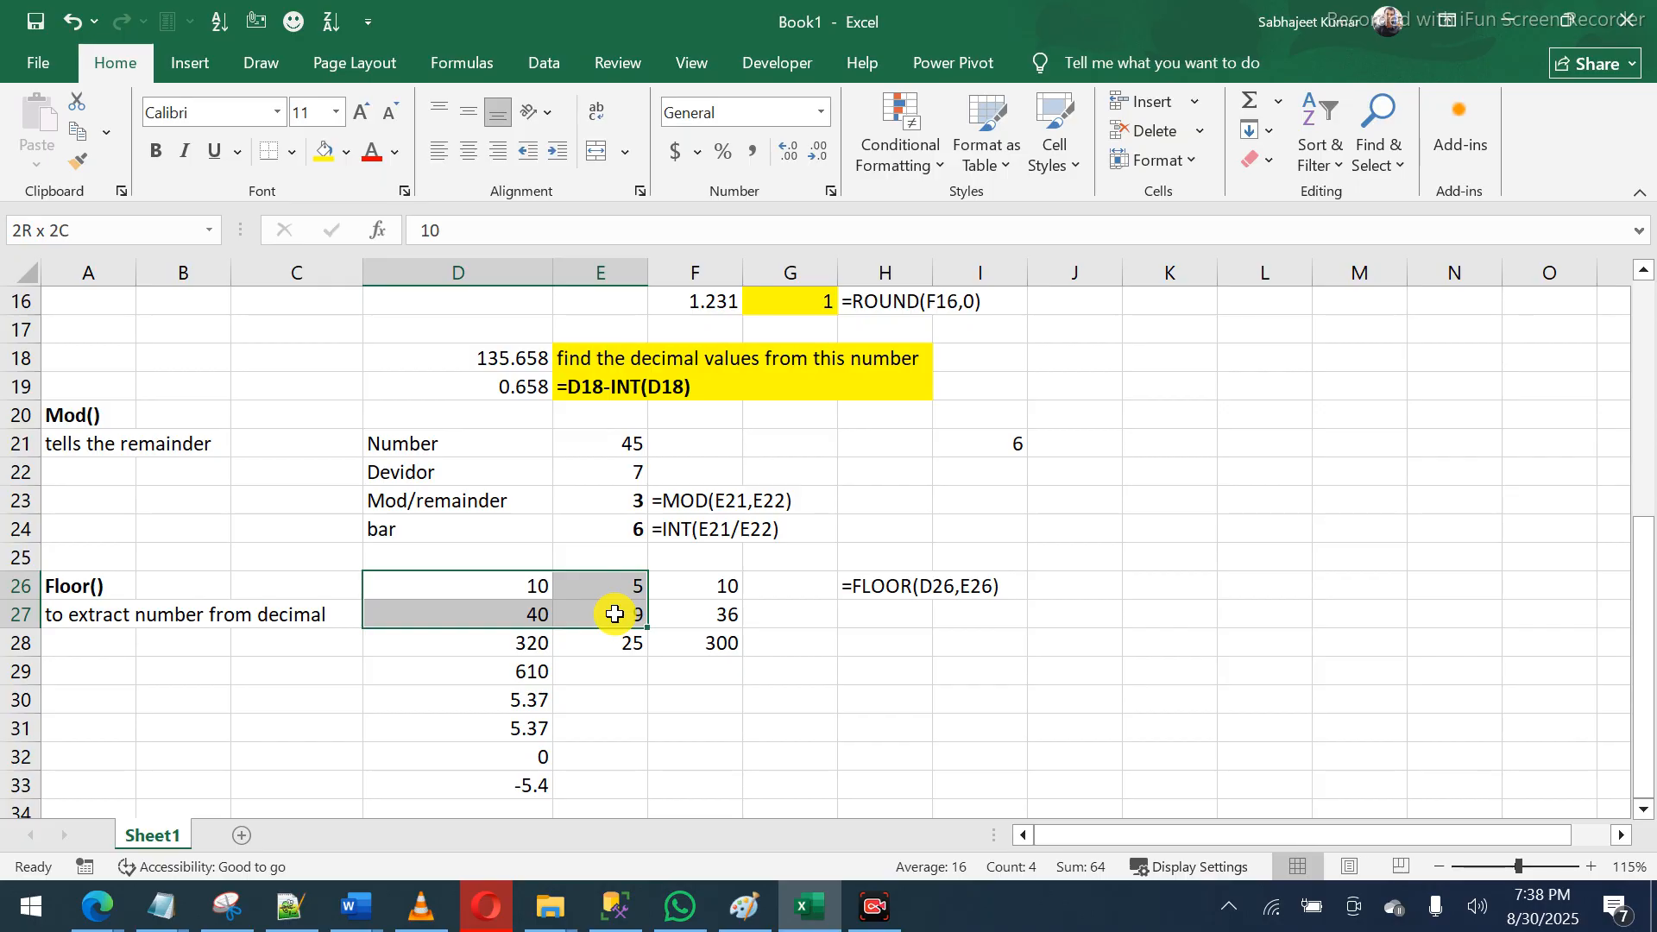
mouse_move(614, 613)
left_mouse_down()
mouse_move(623, 635)
mouse_move(566, 636)
mouse_move(592, 648)
left_mouse_up()
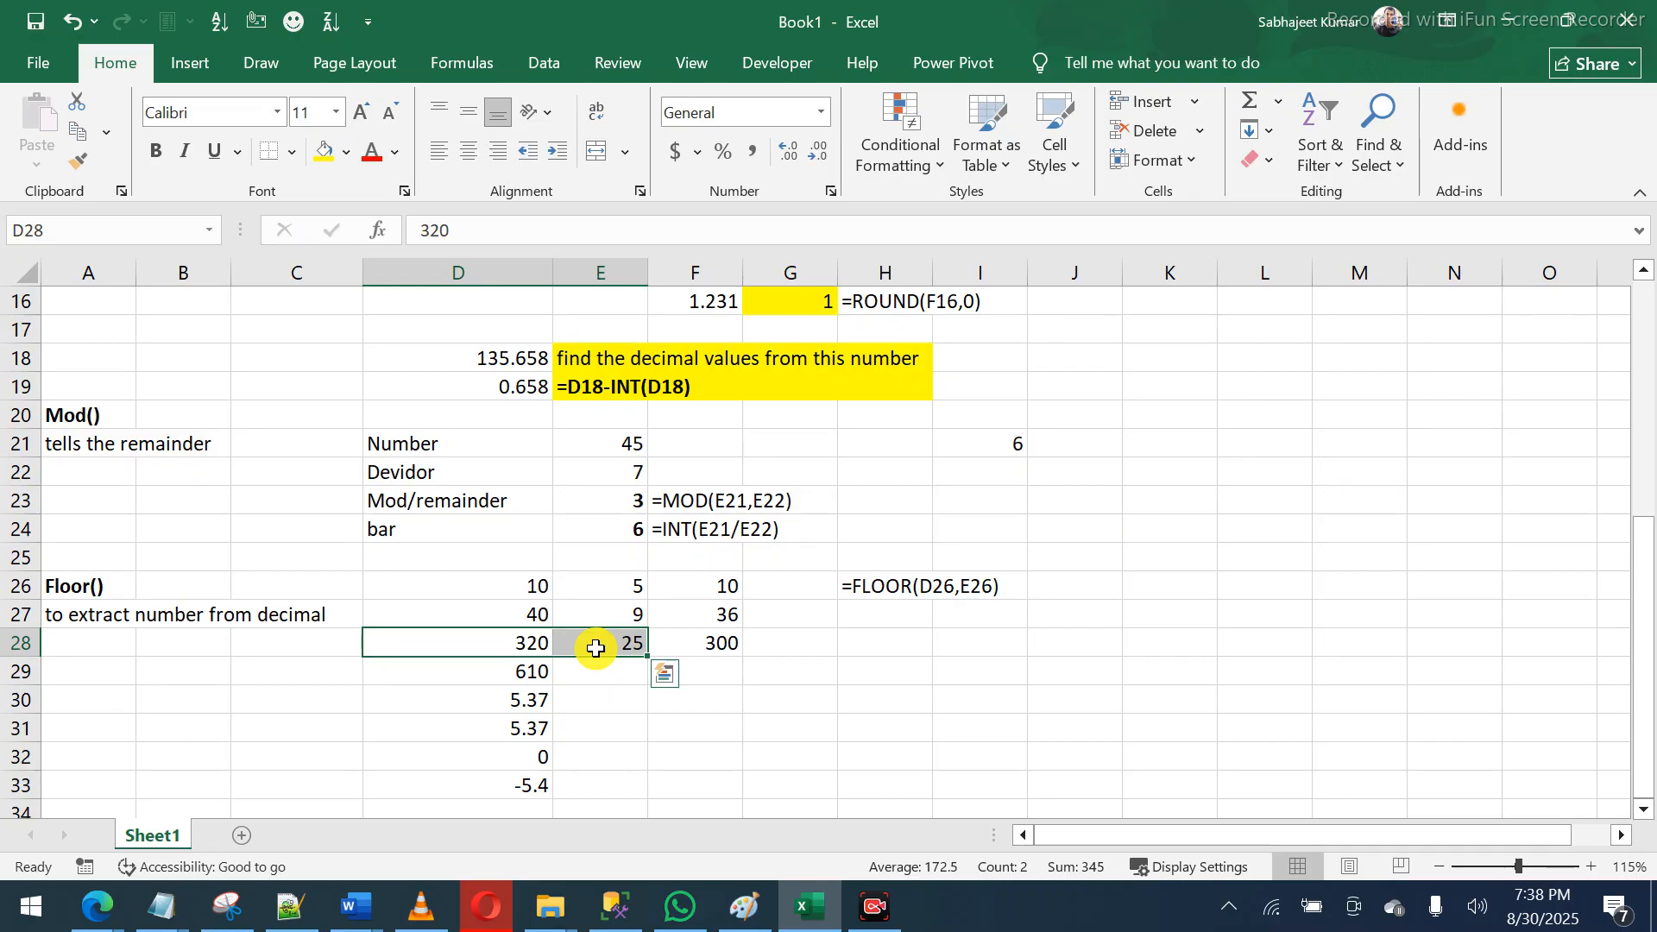
left_click(521, 649)
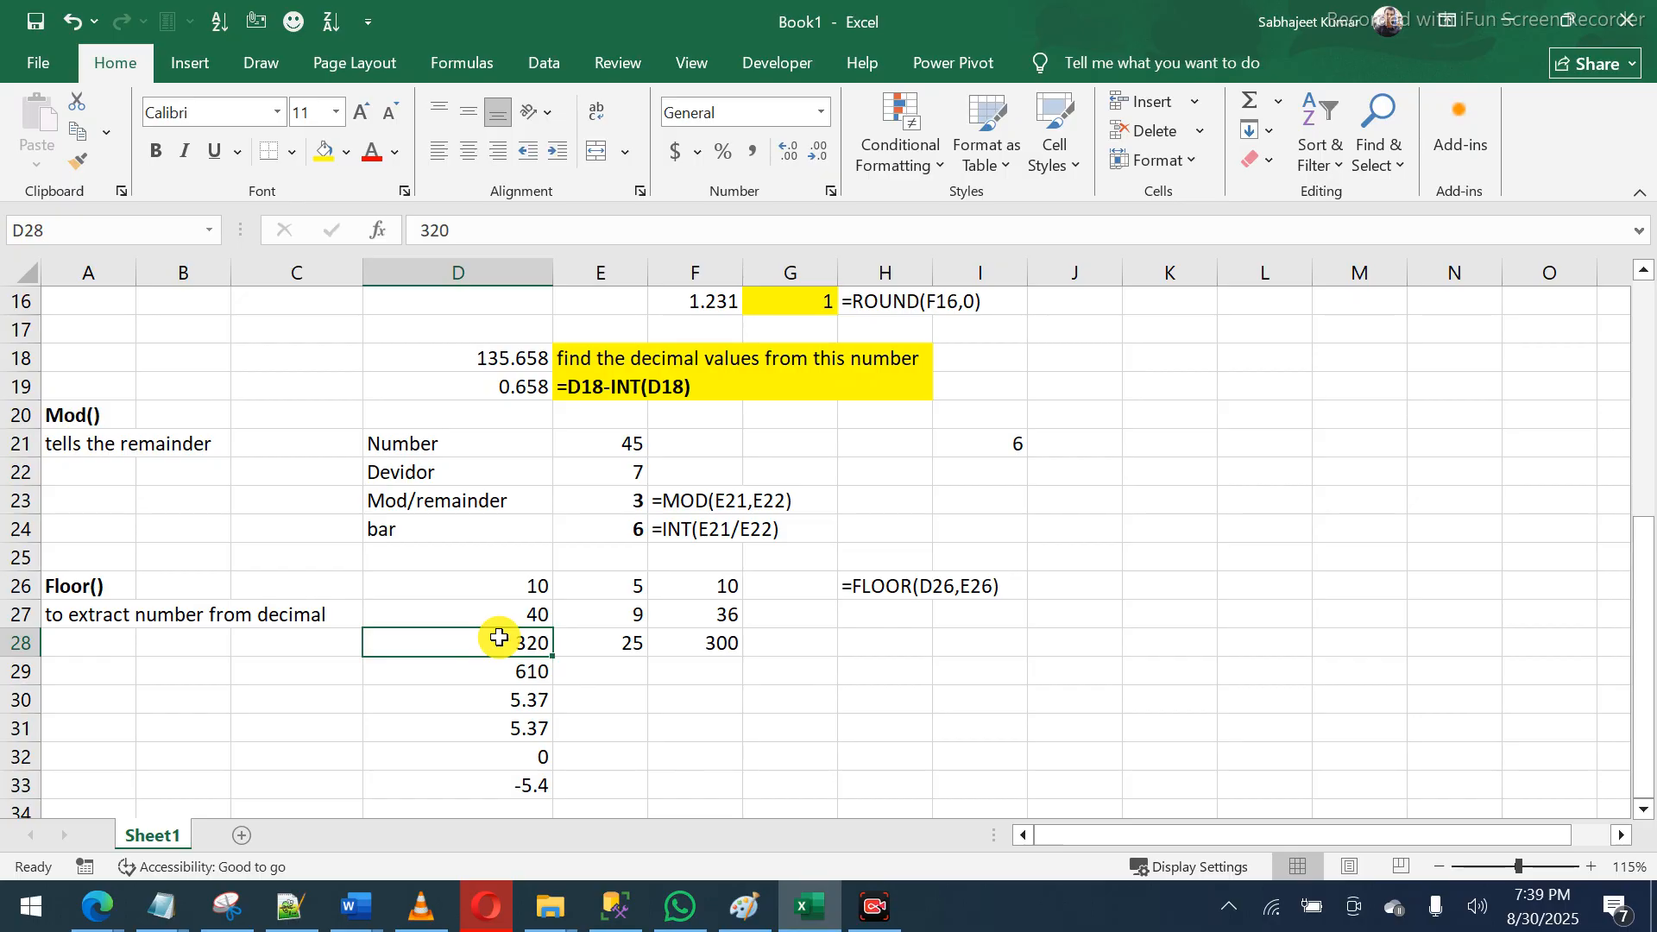
left_click(679, 639)
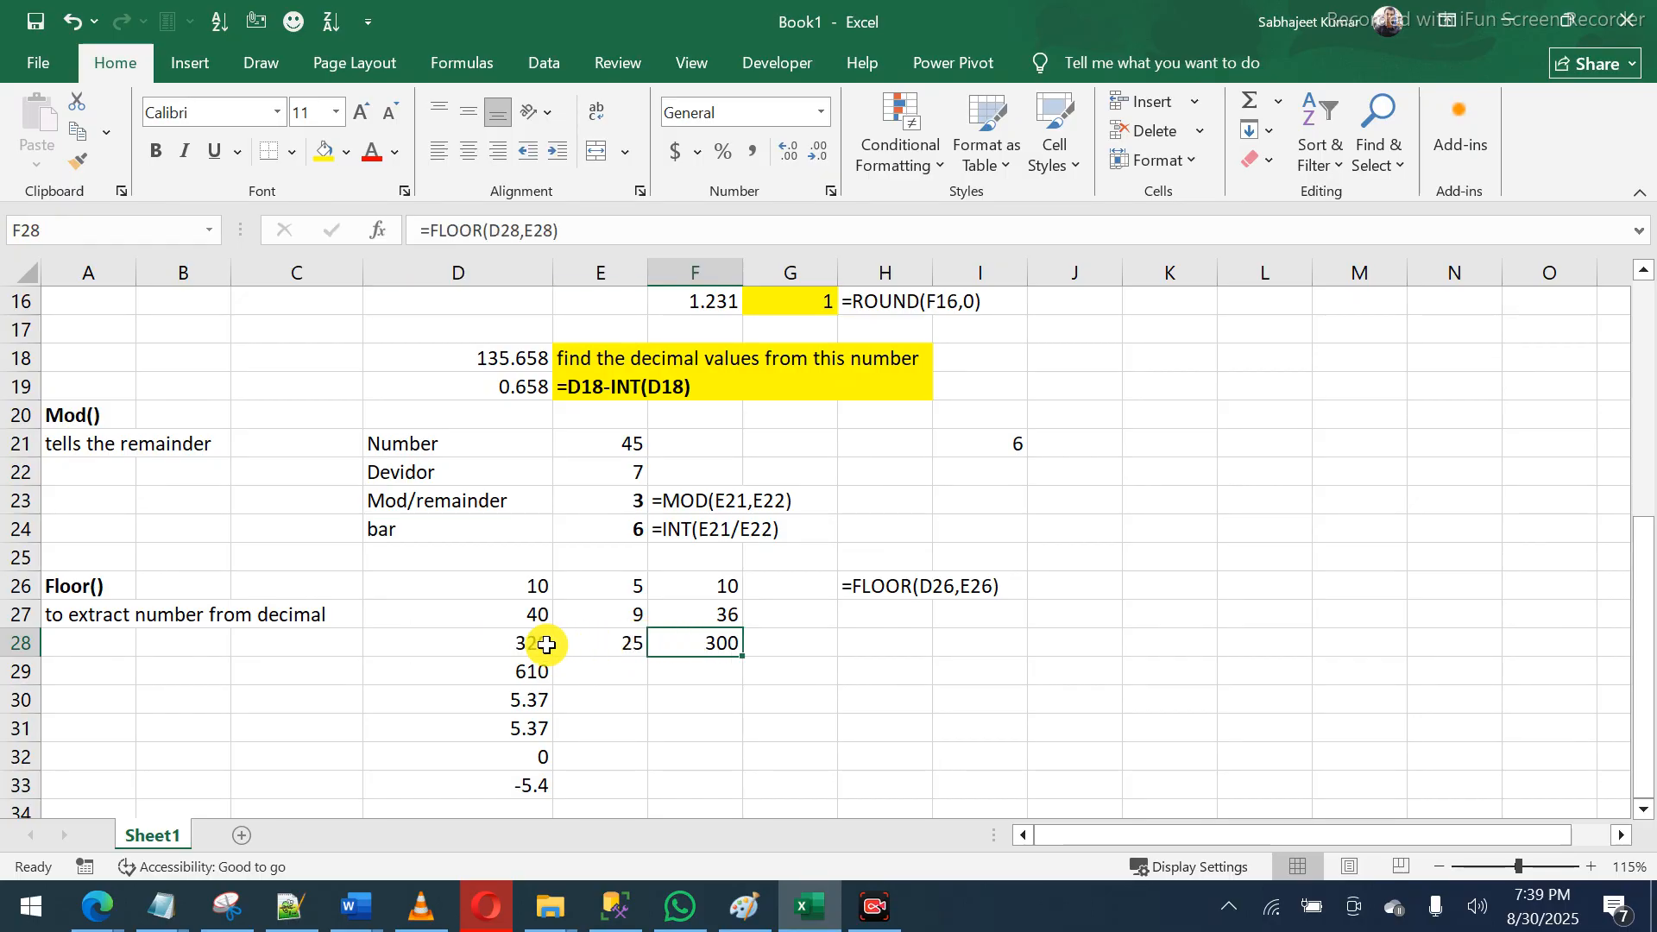
left_click(516, 641)
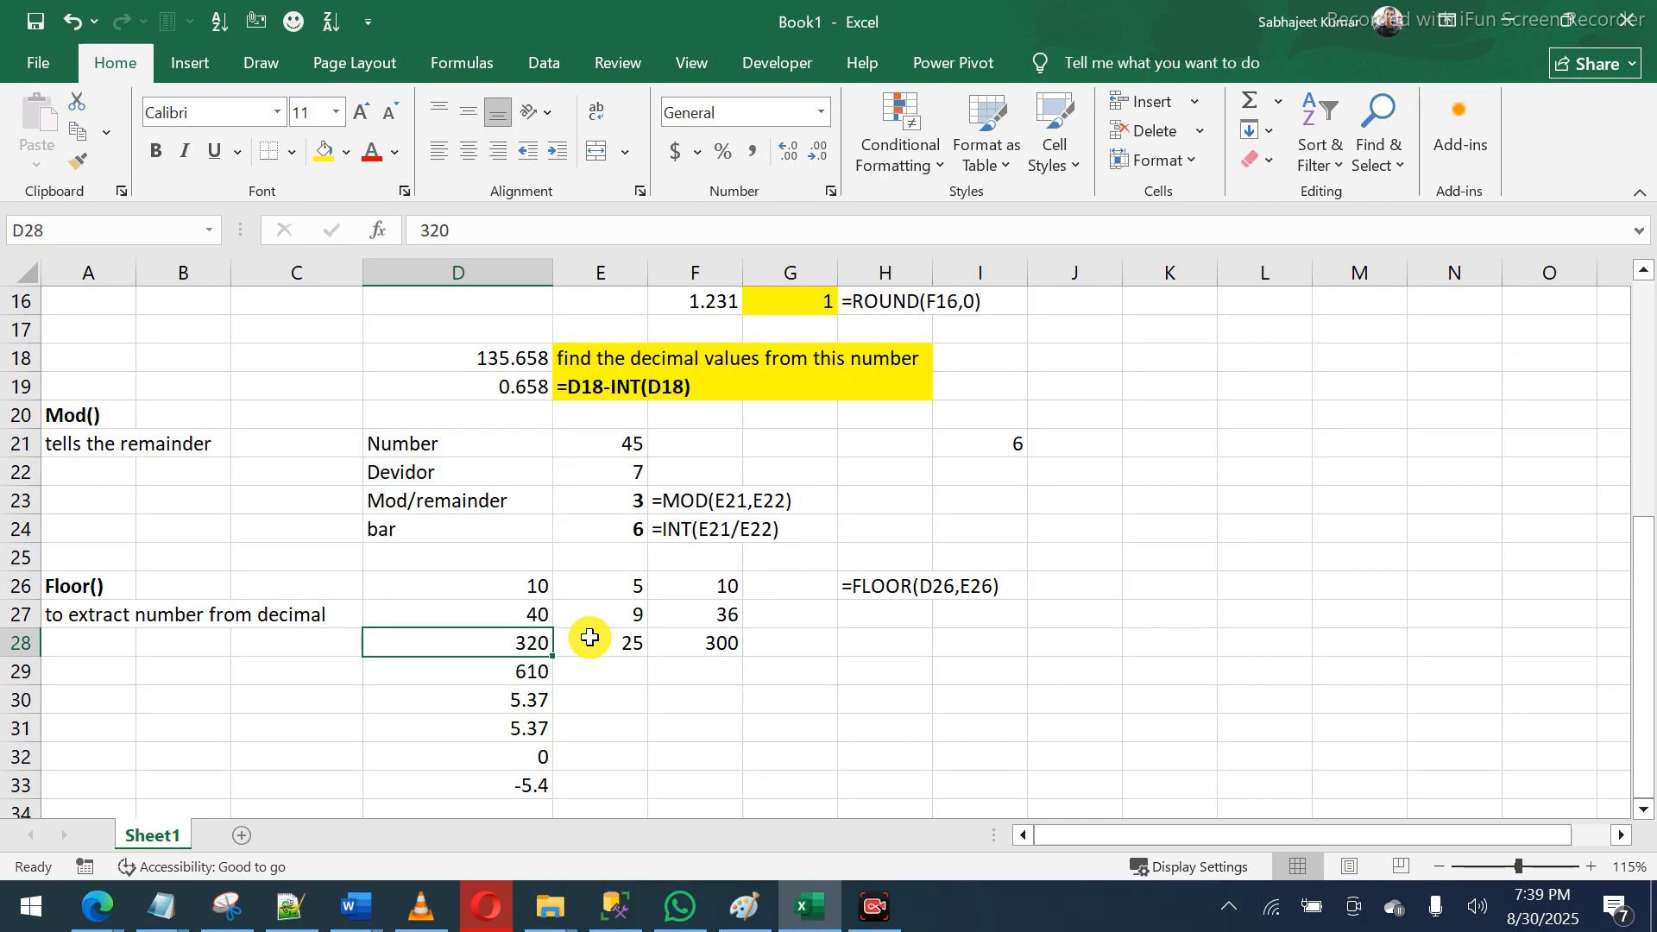
- In Paint, start a new canvas without saving the old sketch and write 25)320
key("alt+Tab")
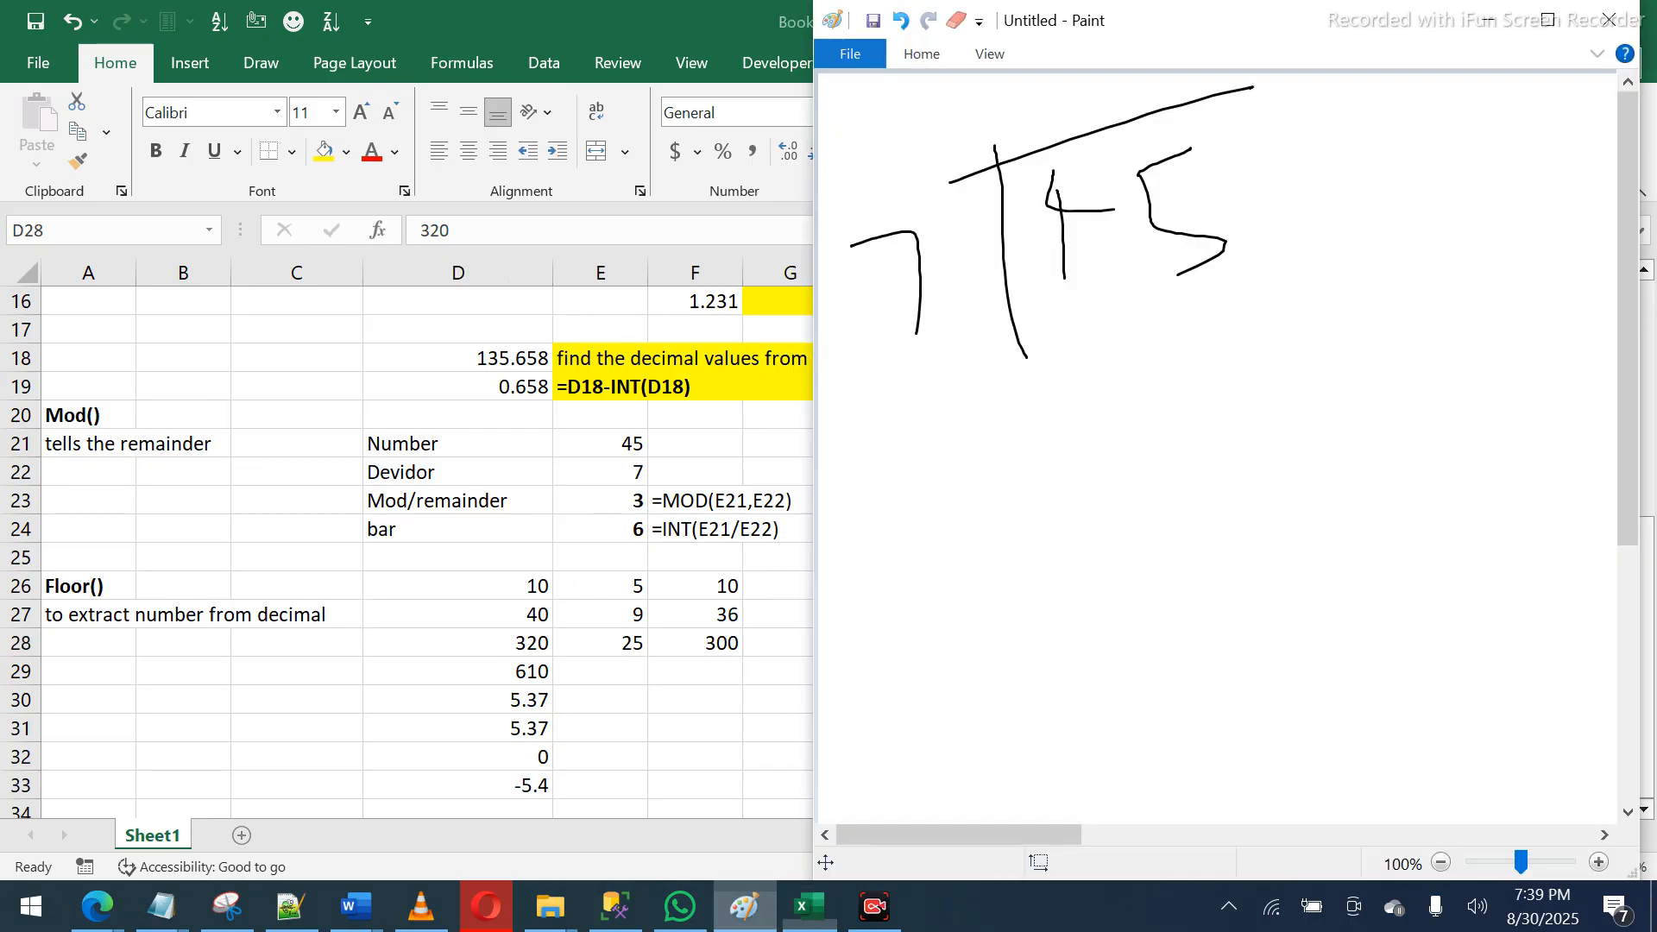
key("ctrl+n")
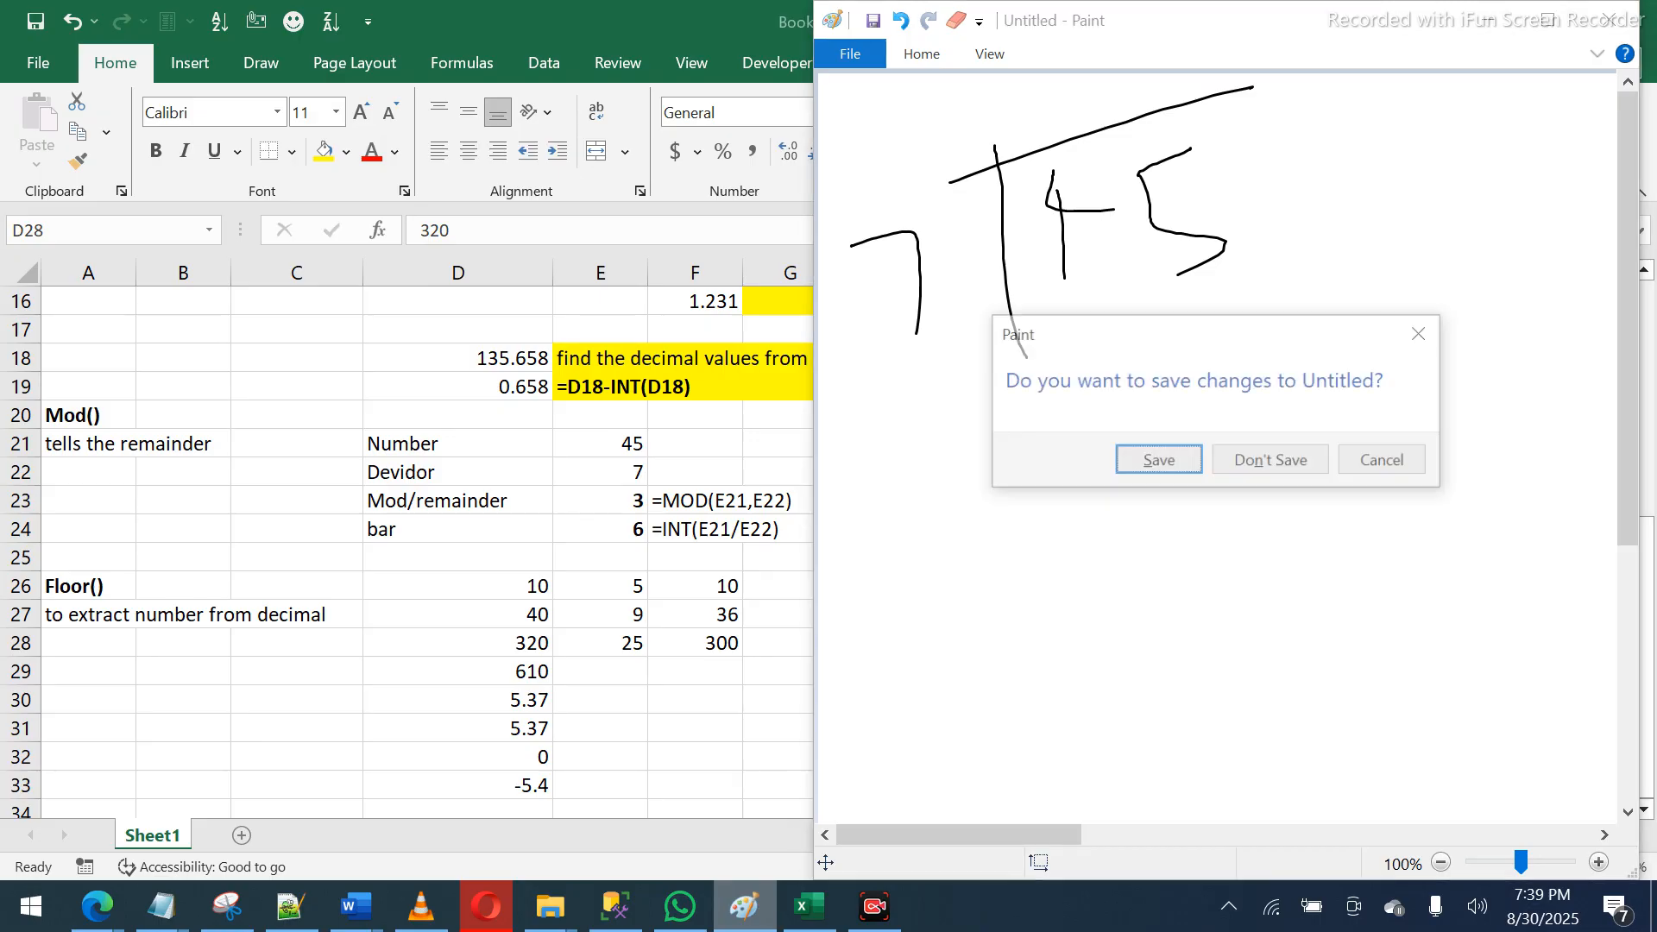
key("n")
mouse_move(981, 258)
left_mouse_down()
mouse_move(1043, 244)
mouse_move(1040, 340)
left_mouse_up()
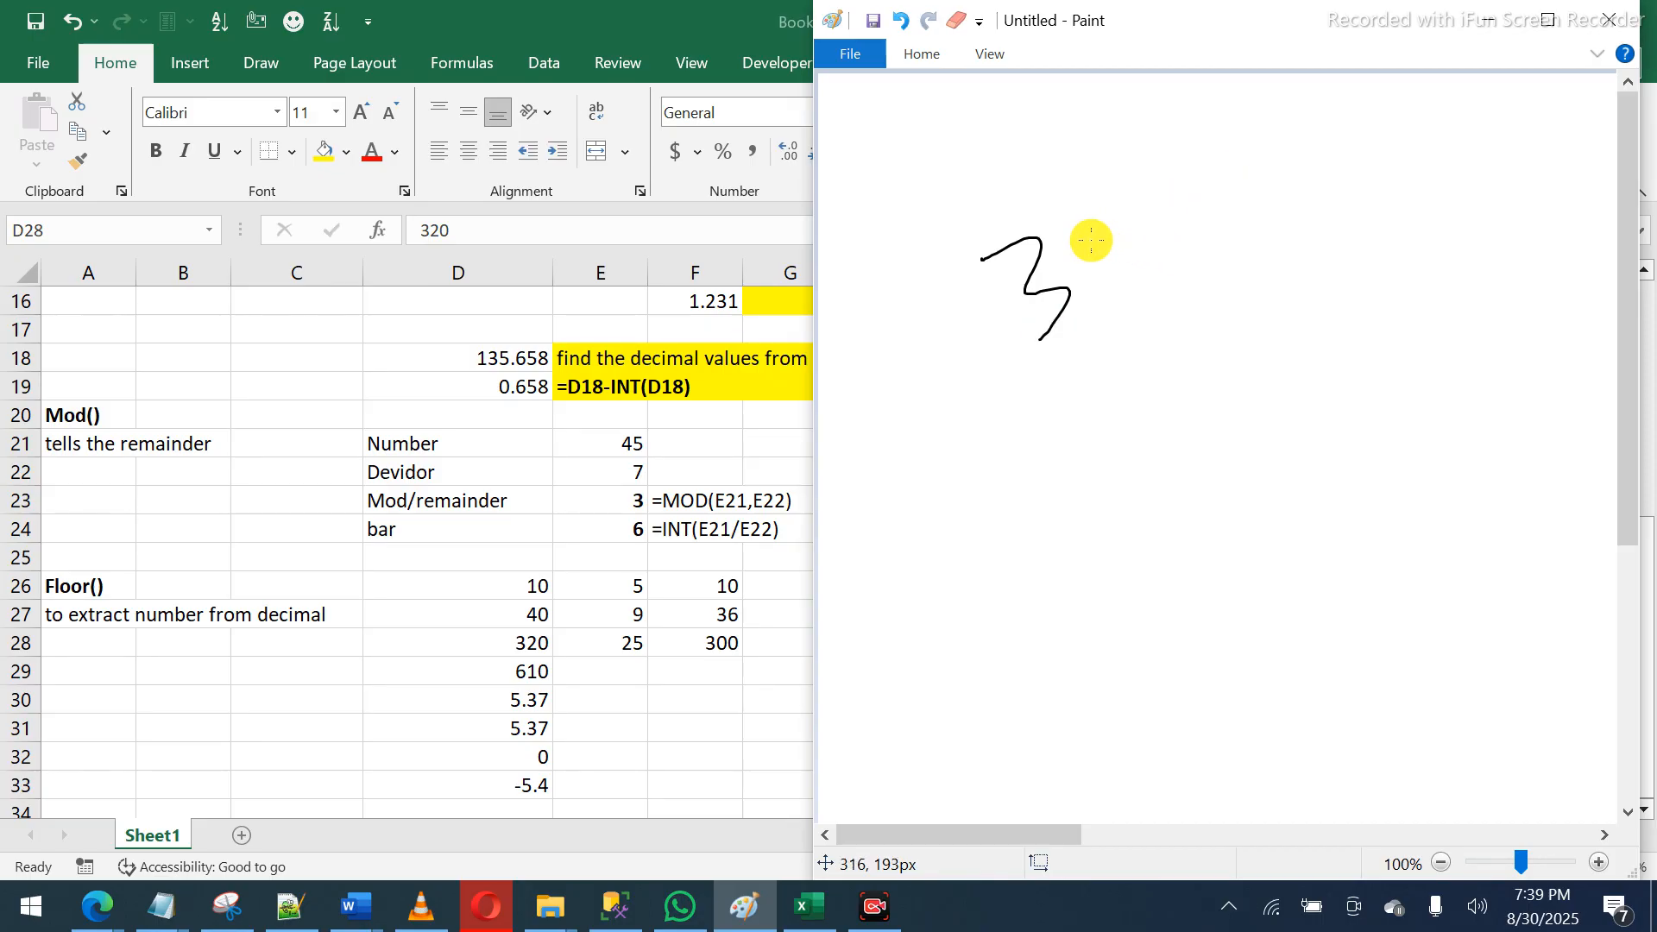
left_click_drag(1073, 231, 1113, 269)
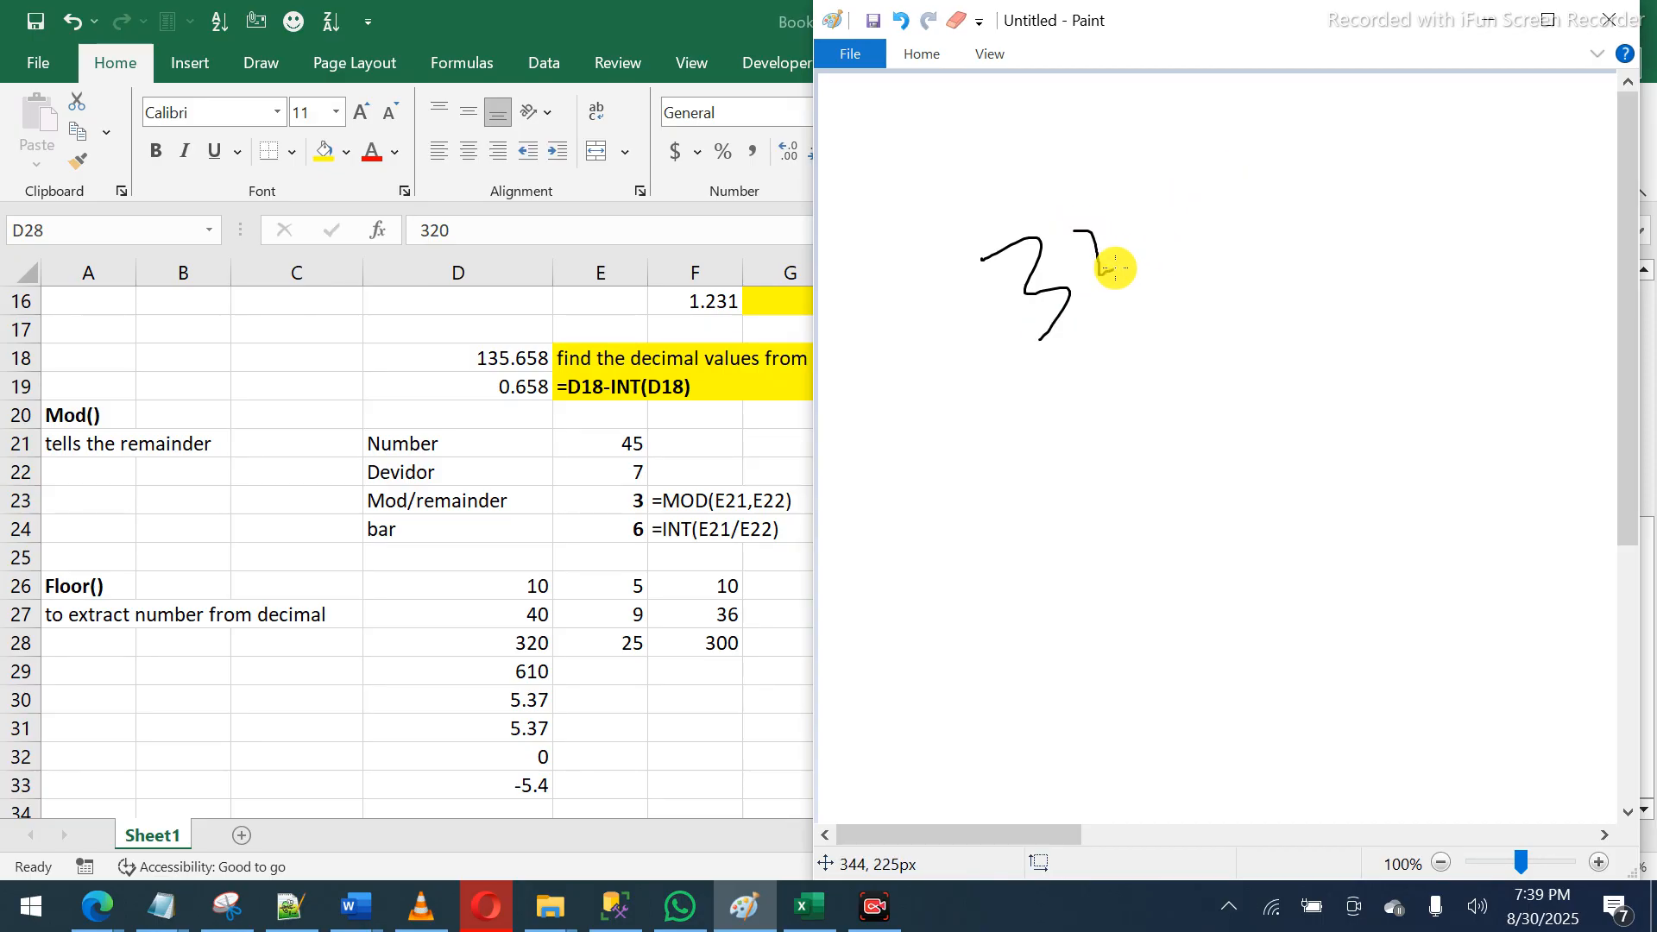
mouse_move(1139, 214)
left_mouse_down()
mouse_move(1112, 237)
mouse_move(1158, 226)
mouse_move(1132, 215)
left_mouse_up()
left_click_drag(946, 248, 1058, 431)
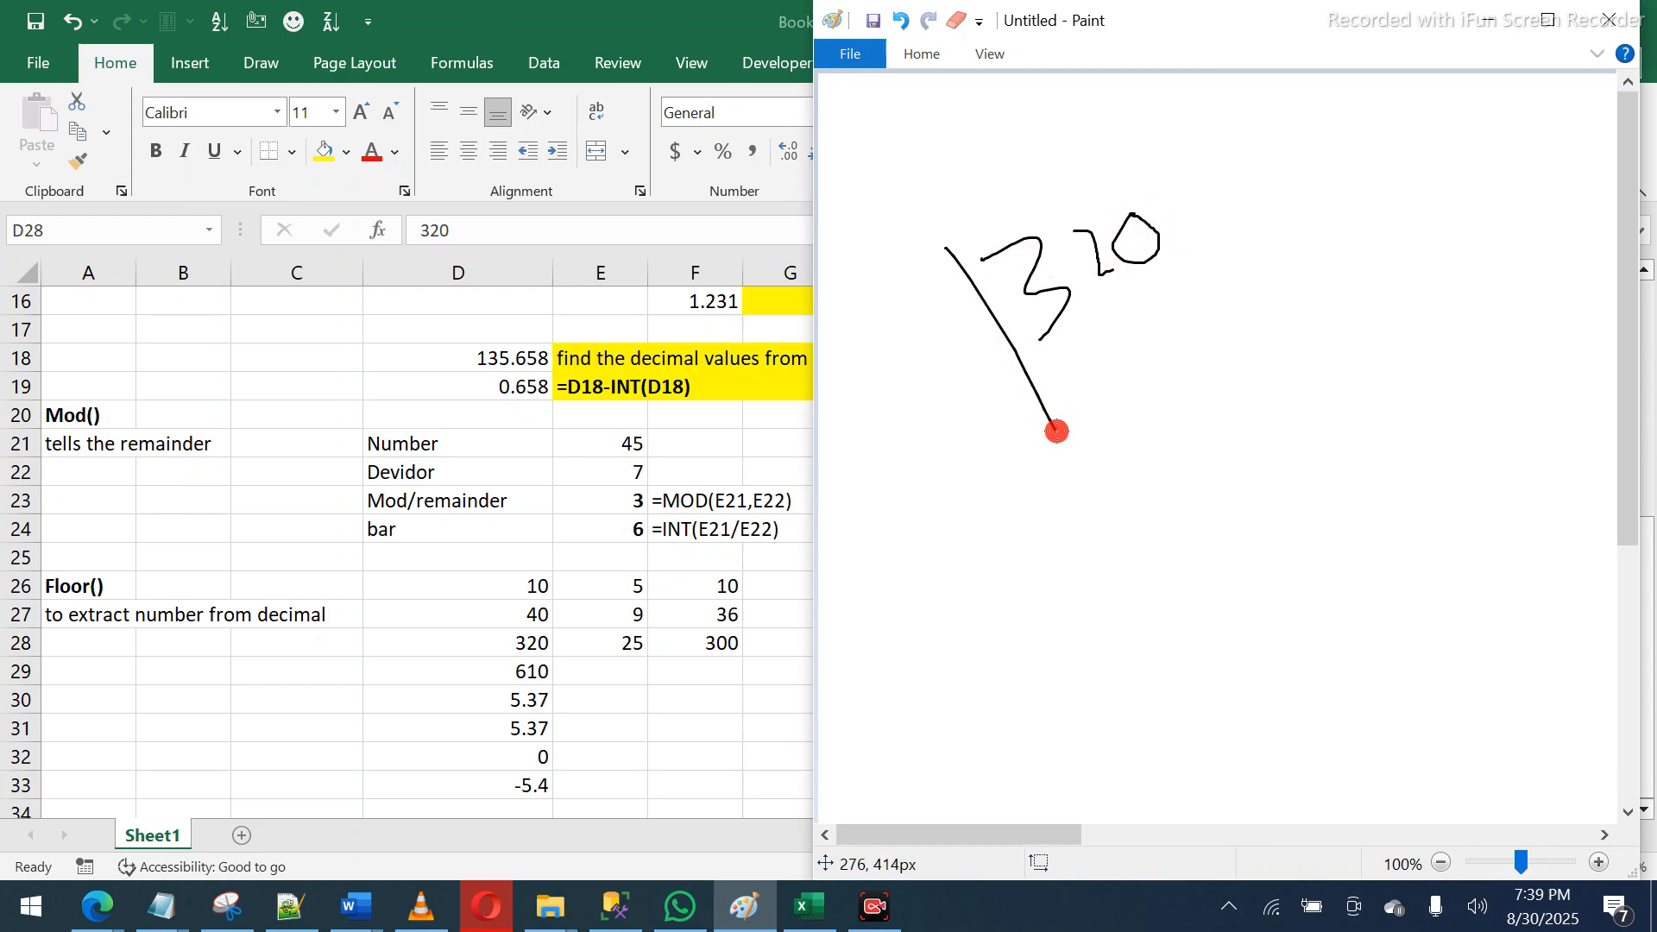
mouse_move(888, 392)
left_mouse_down()
mouse_move(925, 401)
mouse_move(948, 375)
left_mouse_up()
mouse_move(954, 318)
left_mouse_down()
mouse_move(956, 349)
mouse_move(1003, 362)
mouse_move(992, 377)
left_mouse_up()
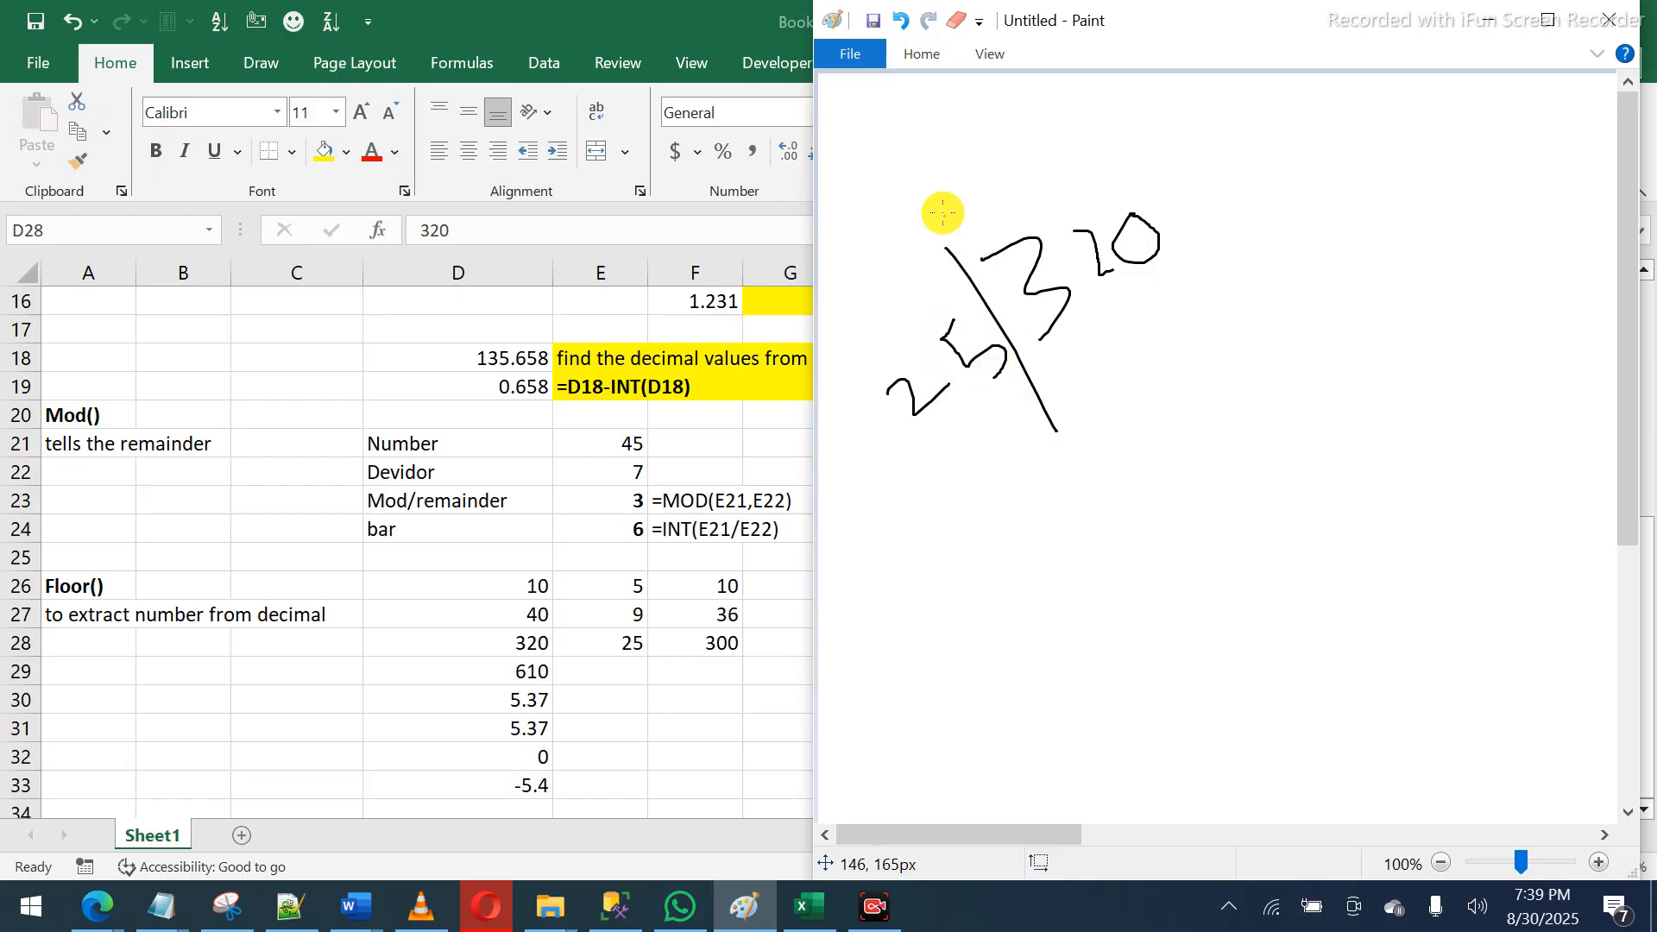
- Add the quotient 12, subtract 300 beneath 320, and circle the remainder 20
left_click_drag(943, 246, 1172, 98)
left_click_drag(912, 149, 950, 202)
left_click_drag(942, 145, 978, 166)
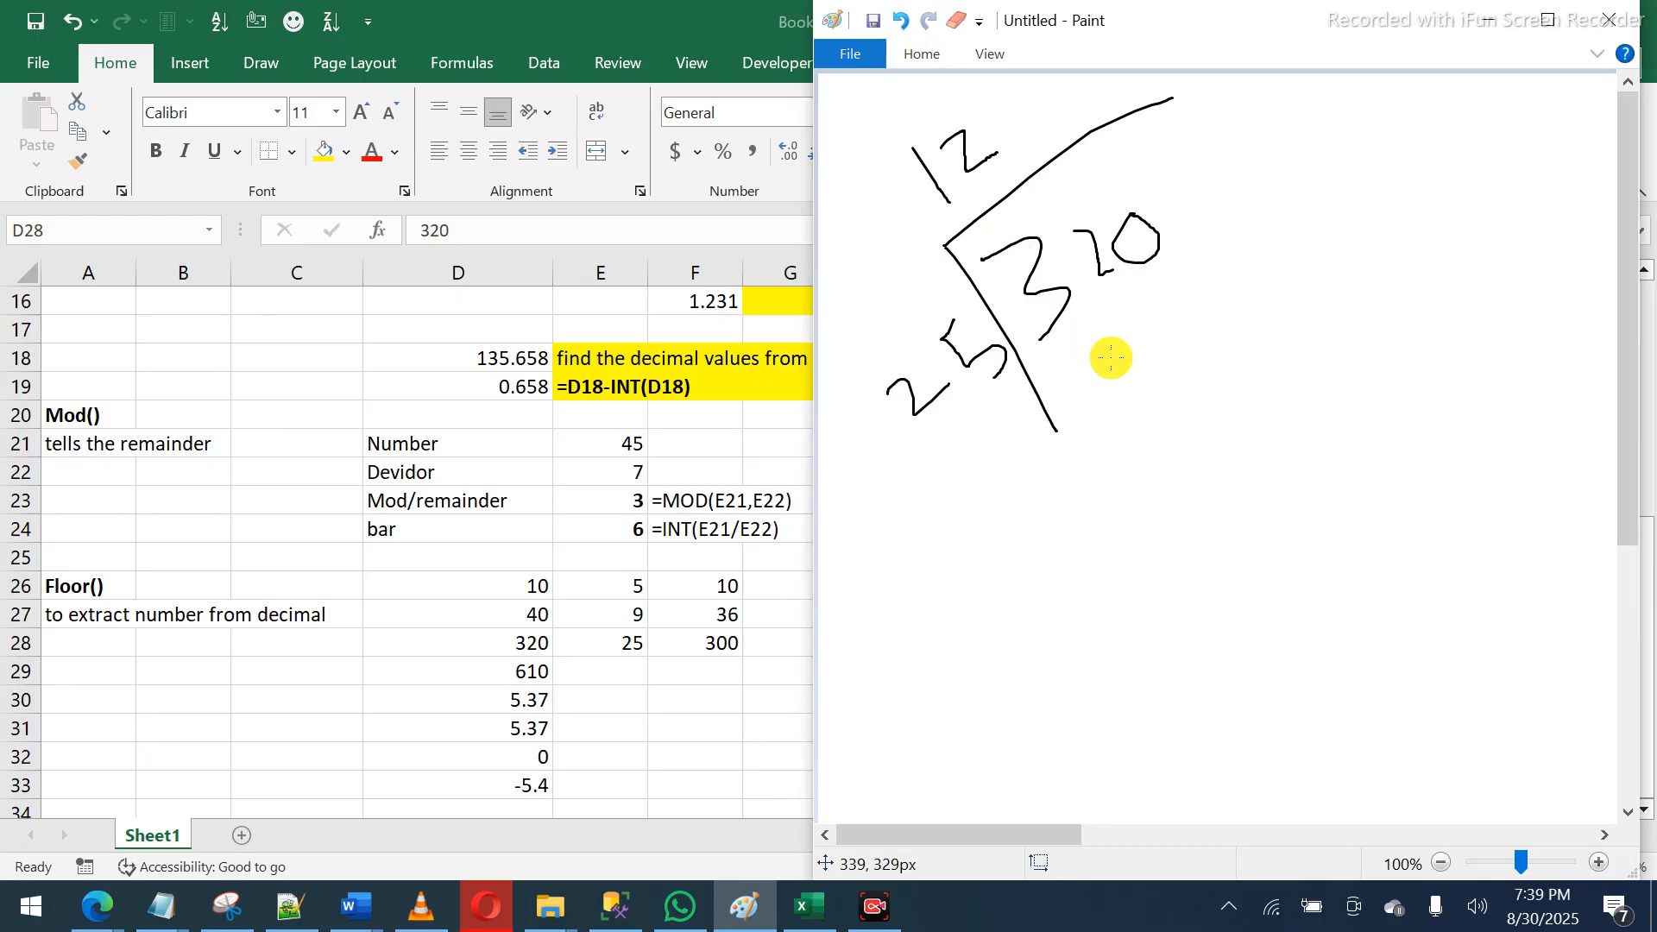
left_click_drag(1092, 362, 1143, 442)
mouse_move(1161, 360)
left_mouse_down()
mouse_move(1203, 364)
mouse_move(1225, 338)
left_mouse_up()
left_click_drag(1143, 512, 1266, 399)
mouse_move(1231, 477)
left_mouse_down()
mouse_move(1258, 503)
mouse_move(1311, 469)
mouse_move(1291, 448)
left_mouse_up()
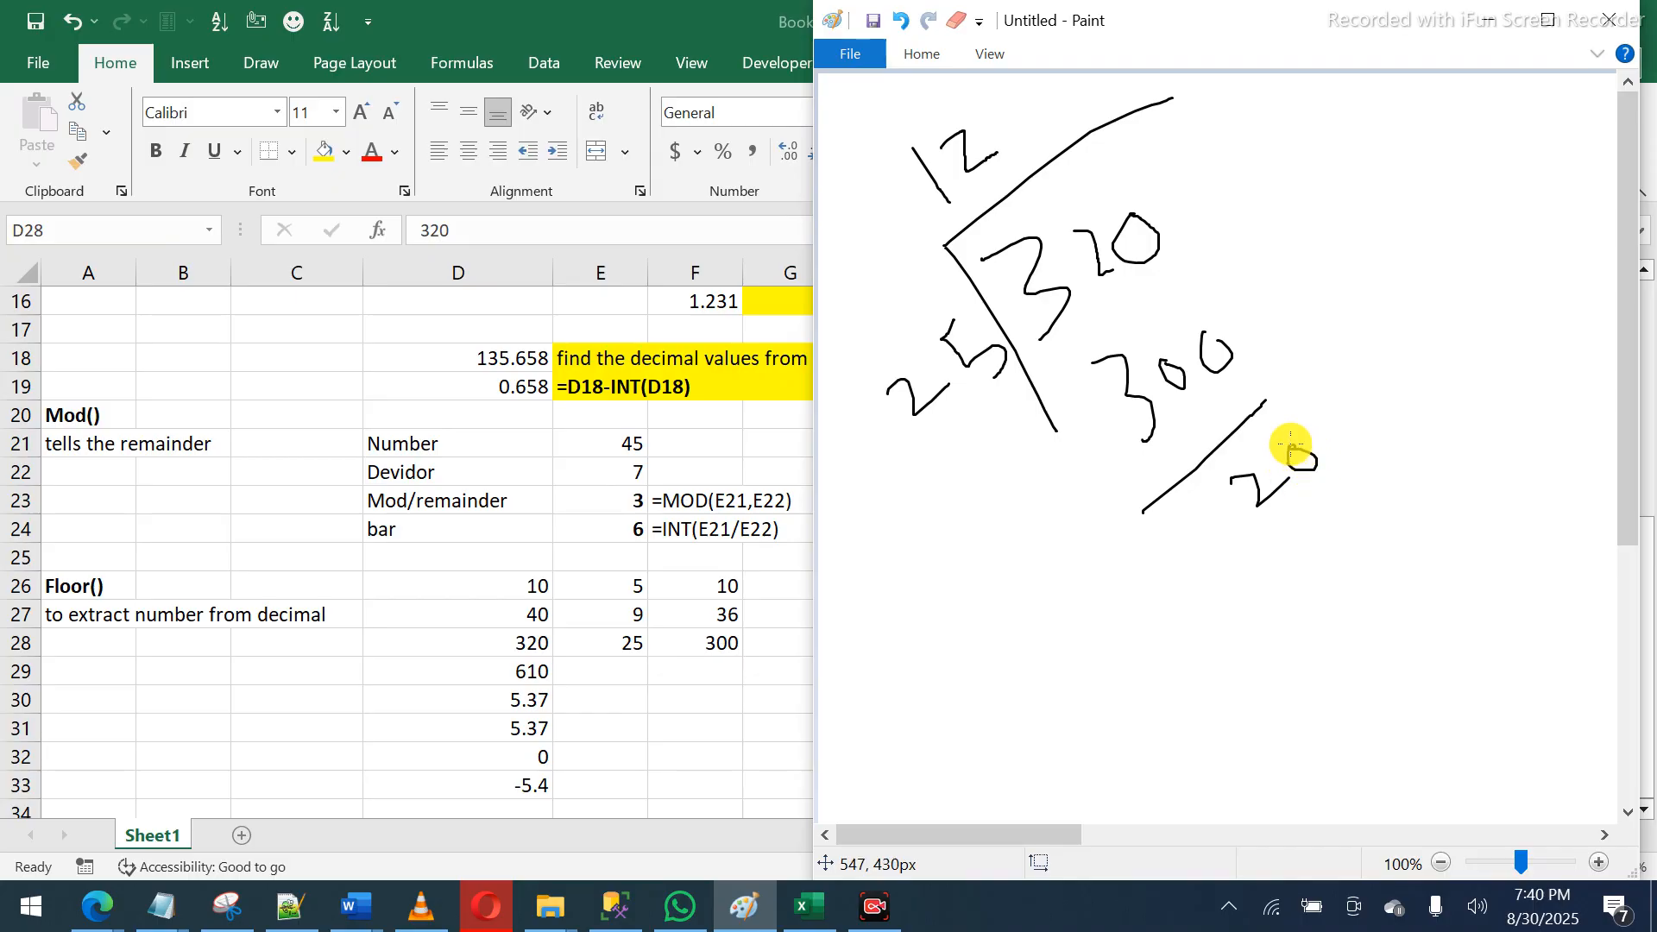
mouse_move(1065, 484)
left_mouse_down()
mouse_move(1107, 424)
mouse_move(1106, 462)
left_mouse_up()
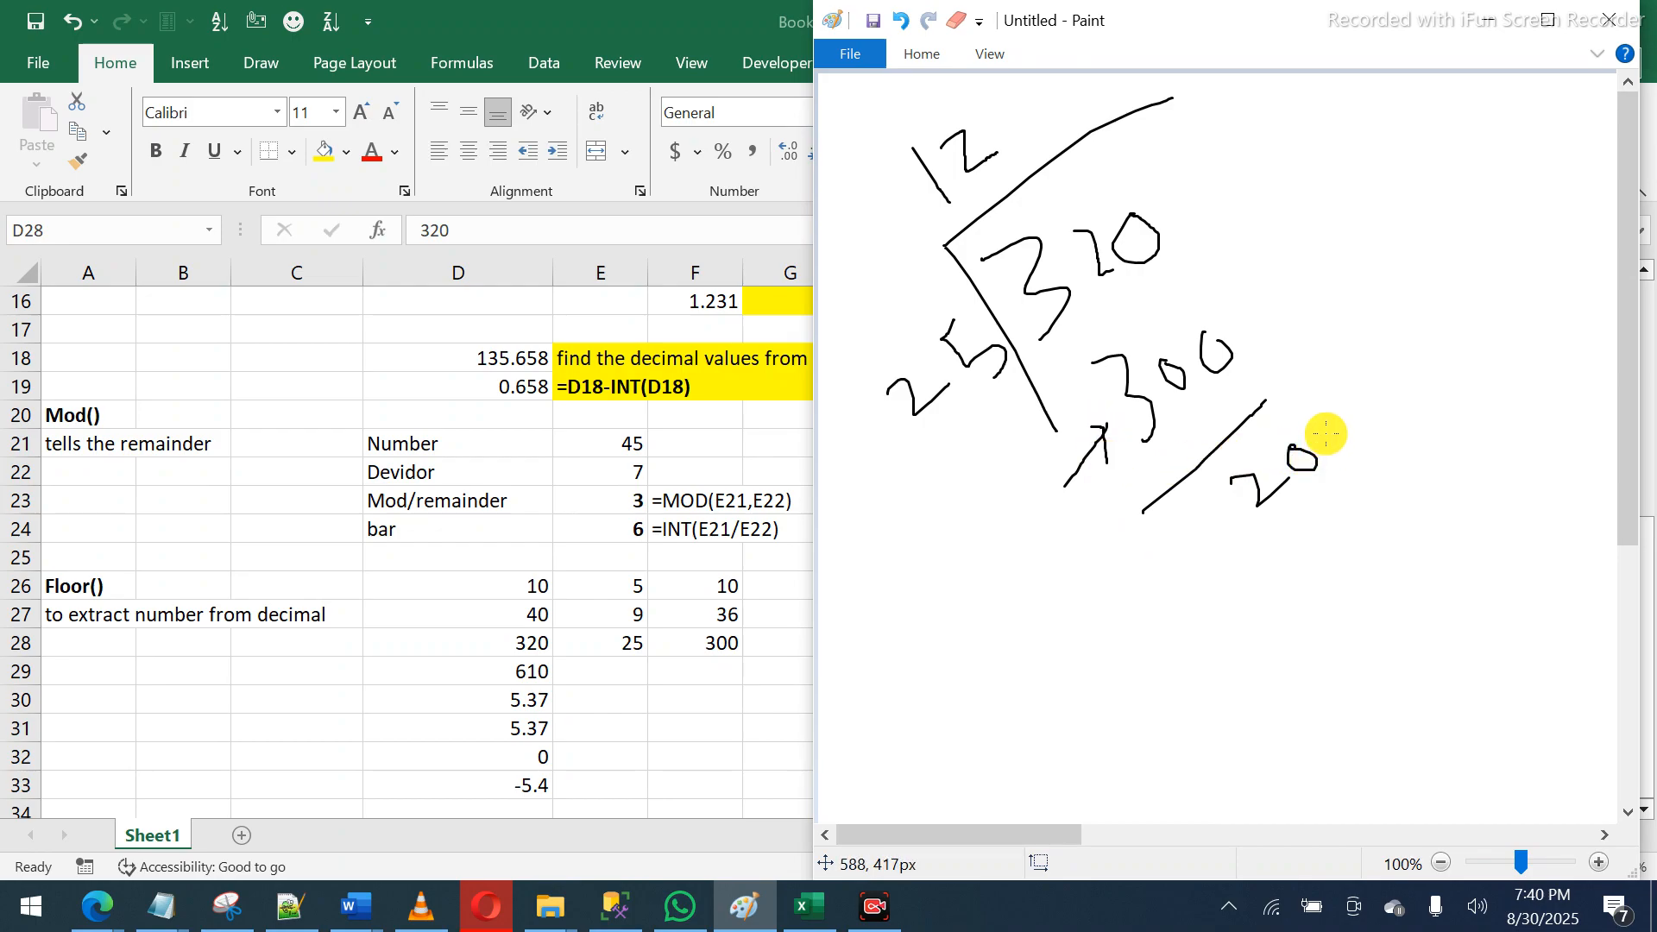
mouse_move(1325, 429)
left_mouse_down()
mouse_move(1228, 451)
mouse_move(1258, 567)
mouse_move(1334, 487)
mouse_move(1306, 422)
left_mouse_up()
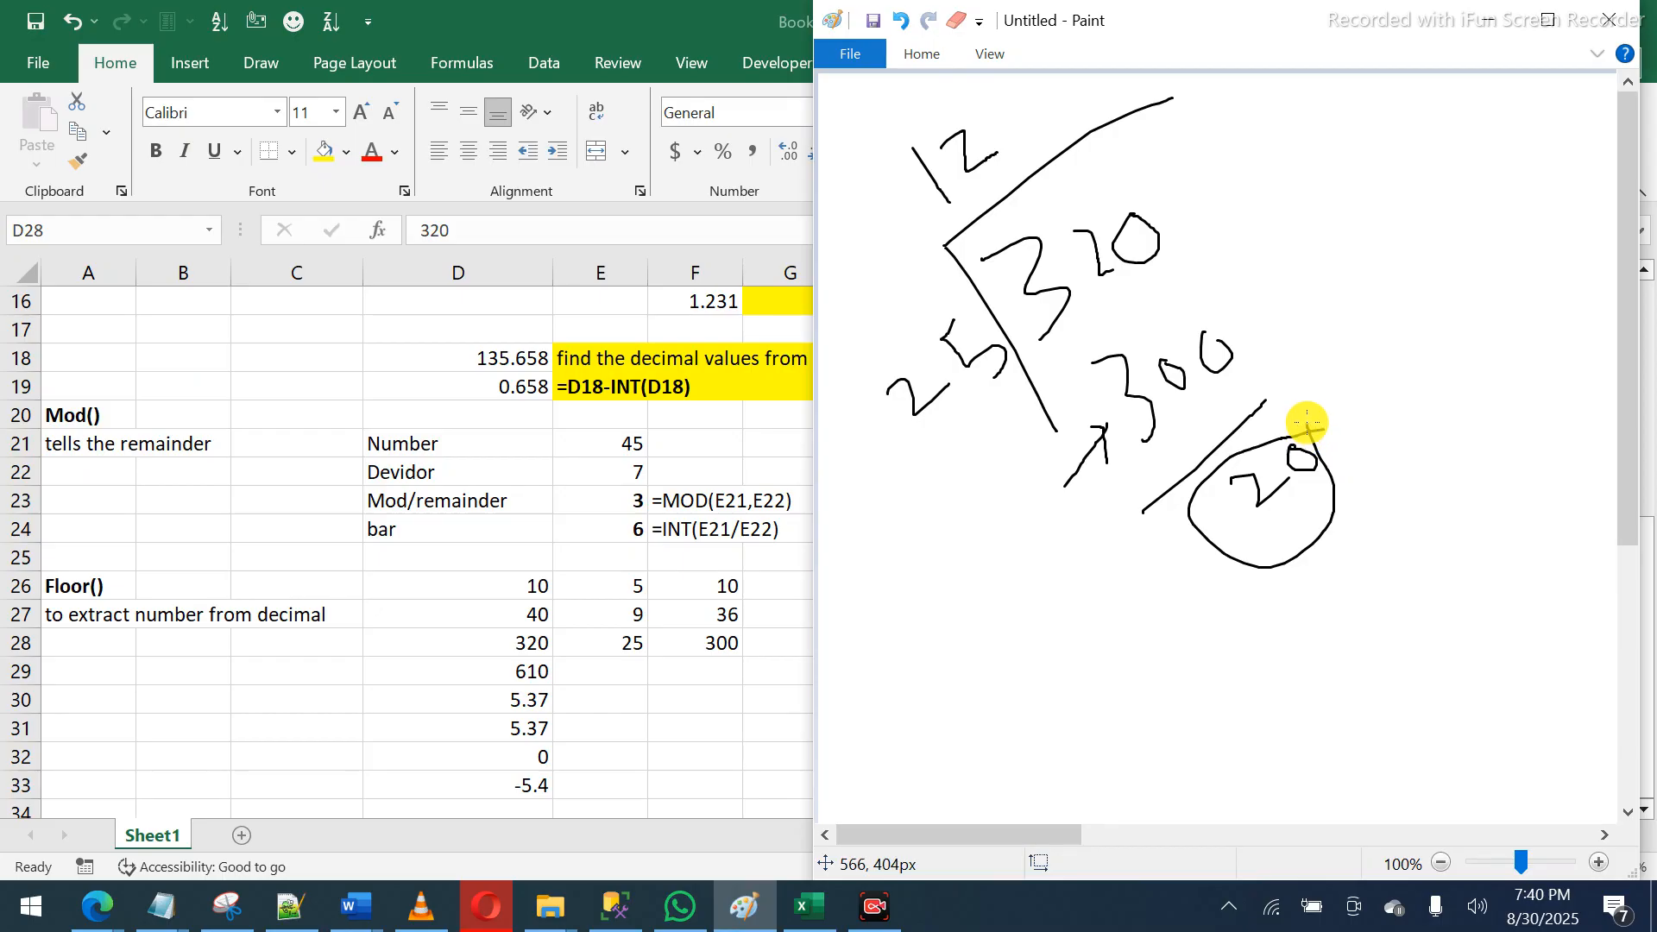
- Back in Excel, change E26's significance from 5 to 3 and review row 26's FLOOR formula
key("alt+Tab")
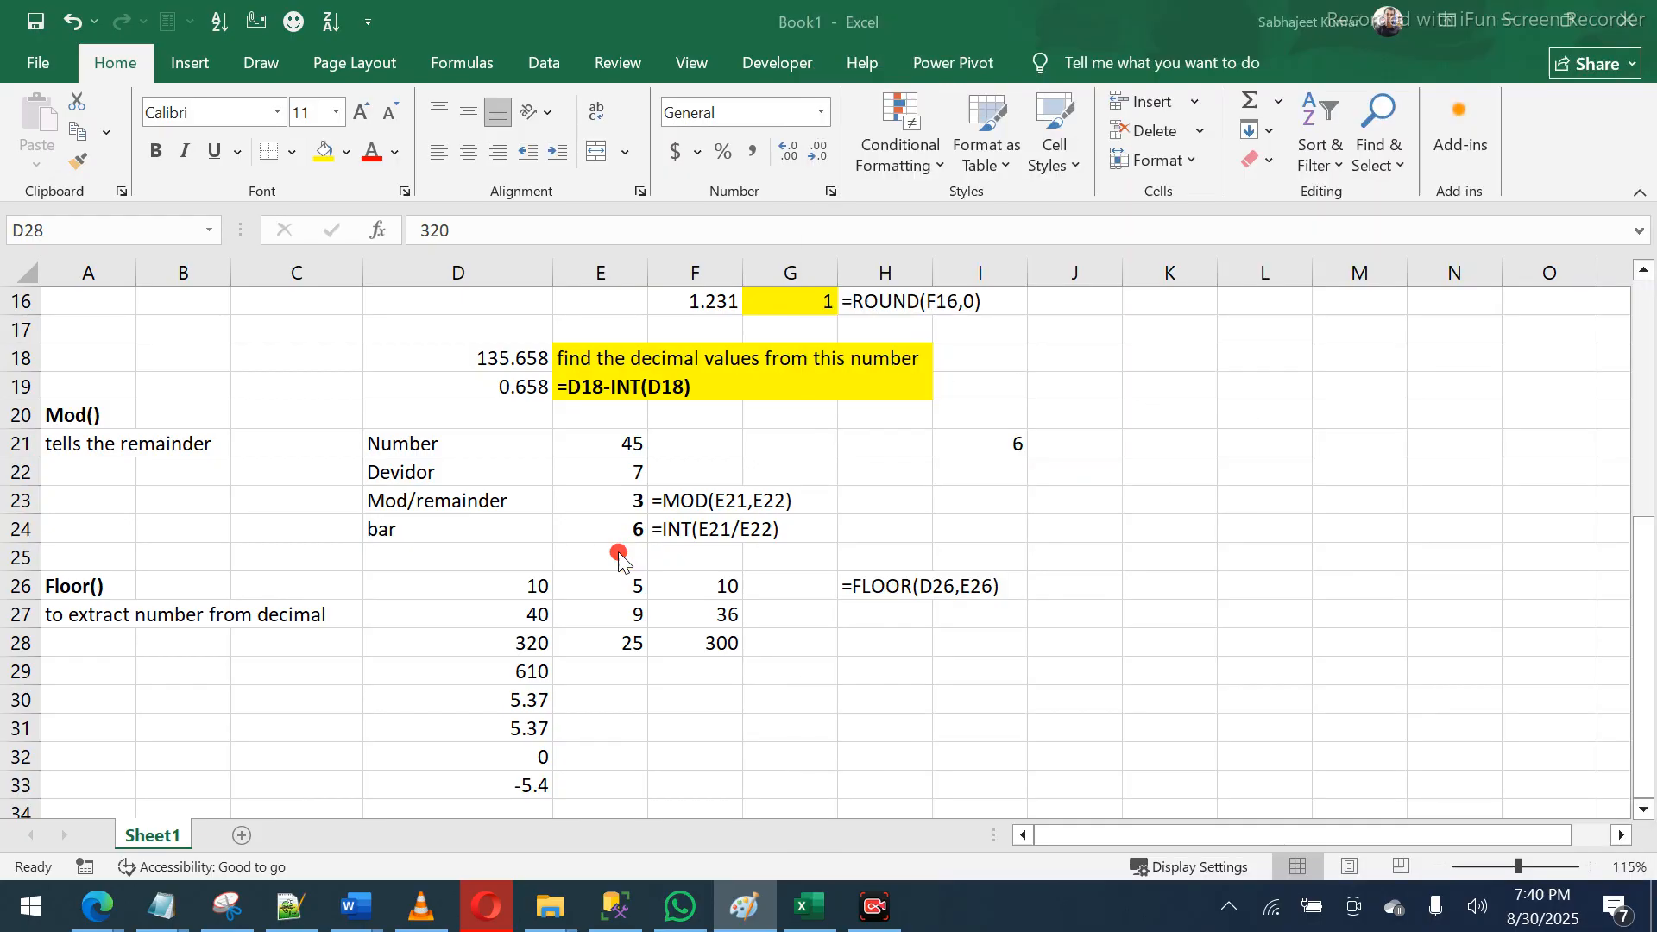
left_click_drag(522, 584, 584, 584)
left_click(586, 586)
left_click(593, 591)
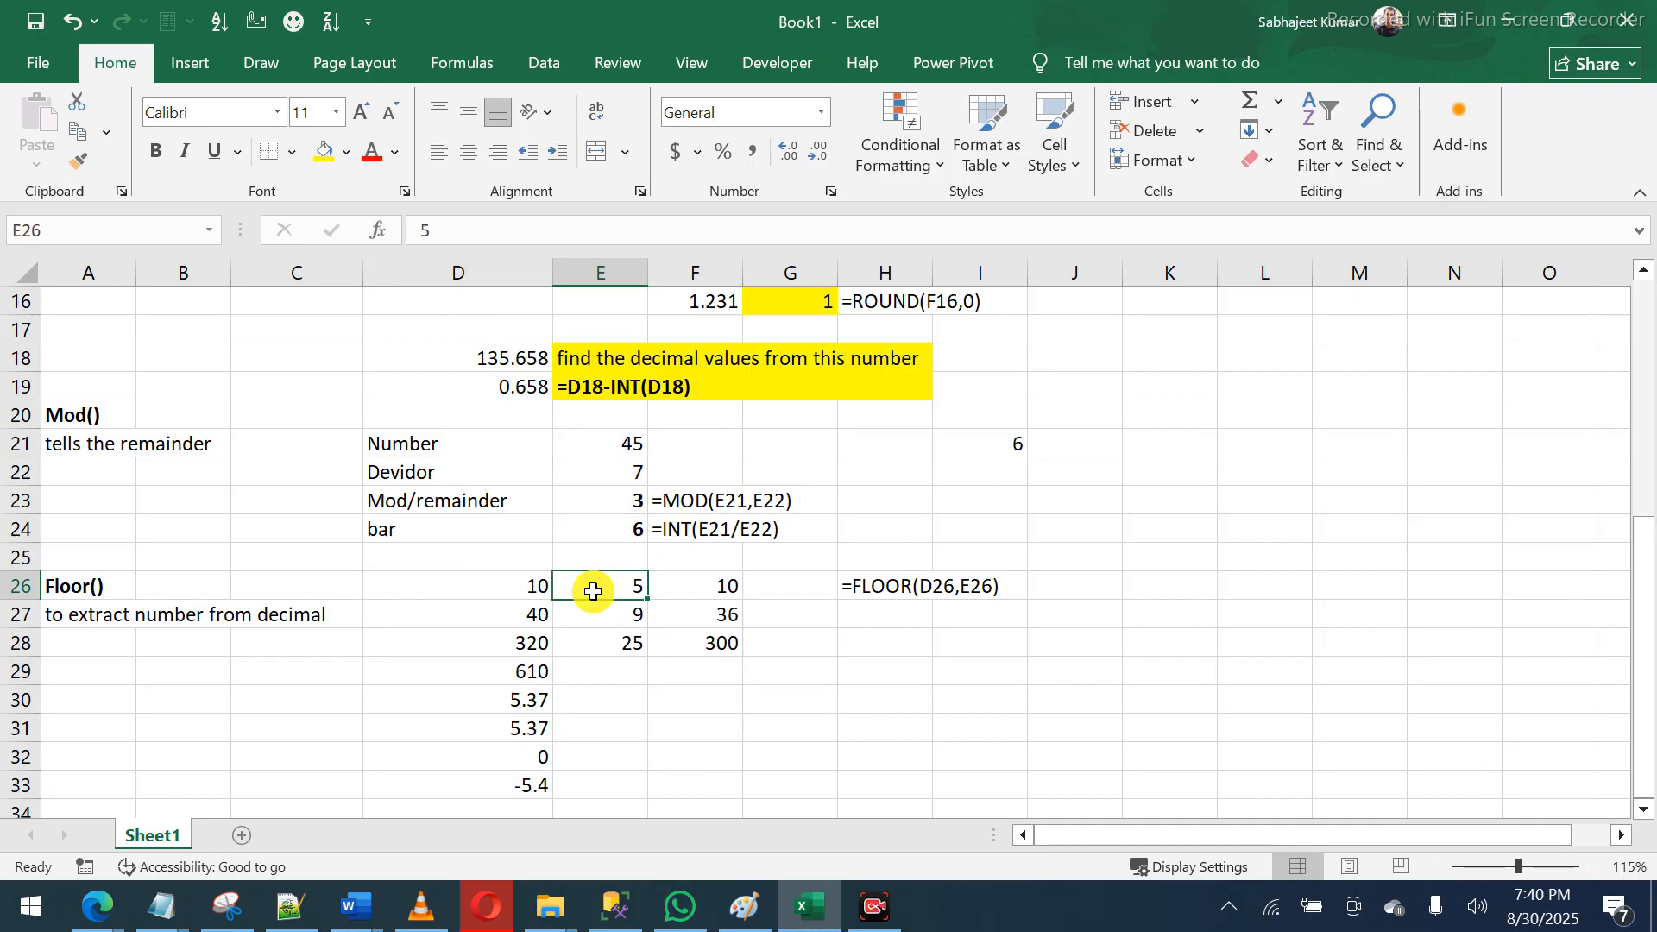
type("3")
key("Return")
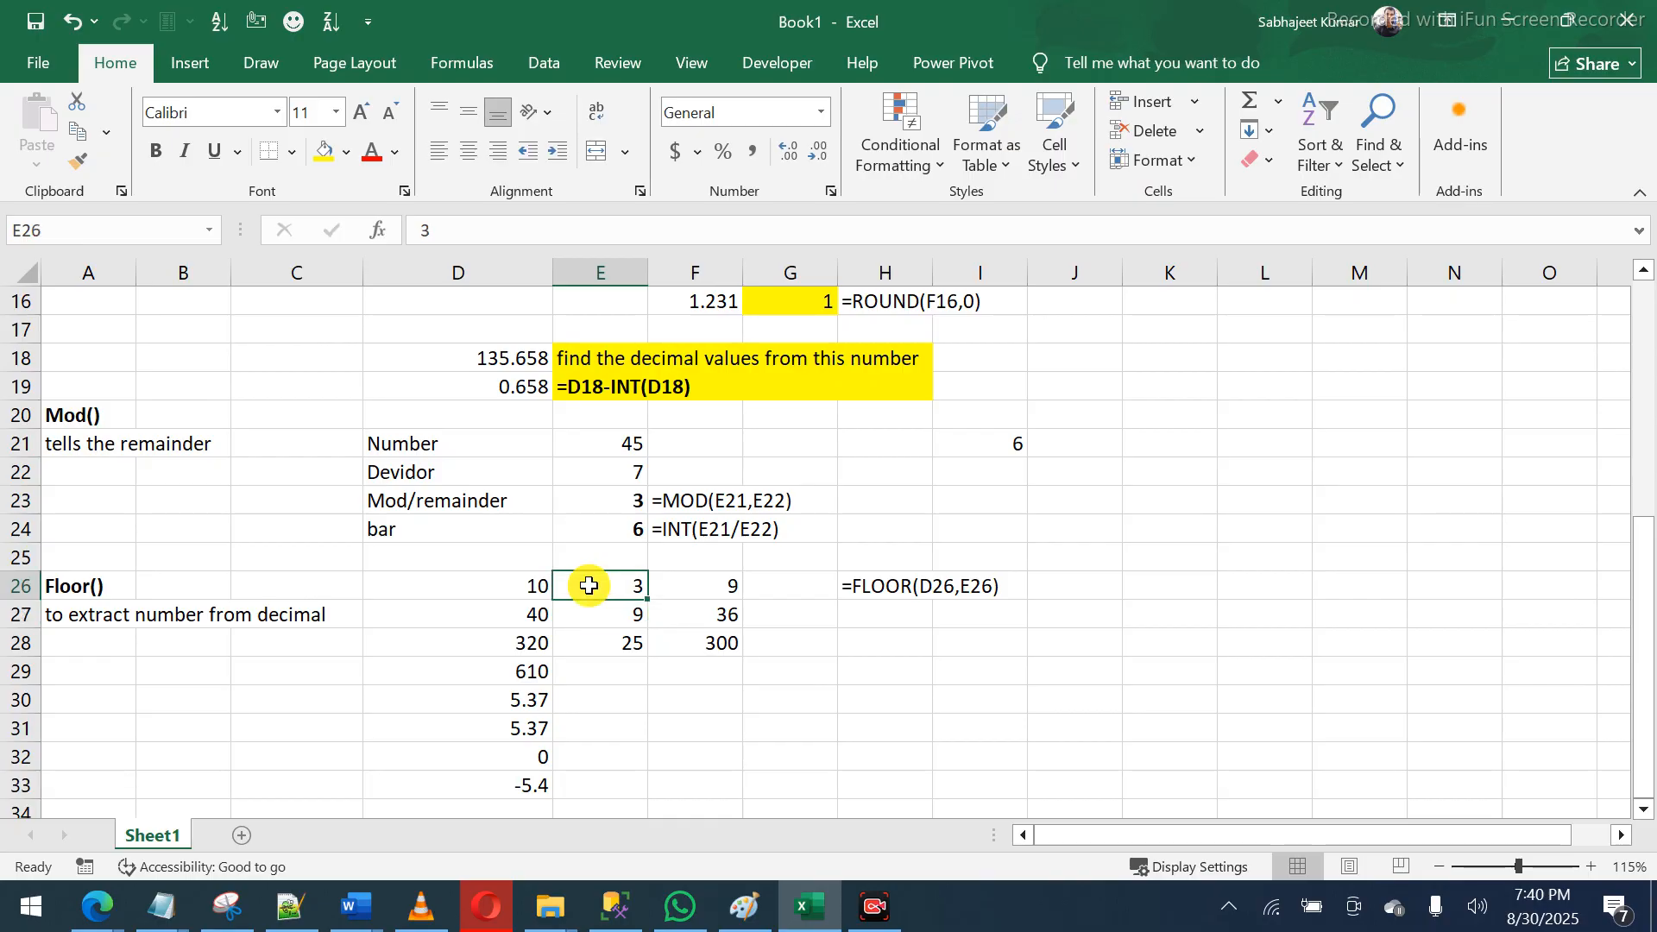
left_click(513, 585)
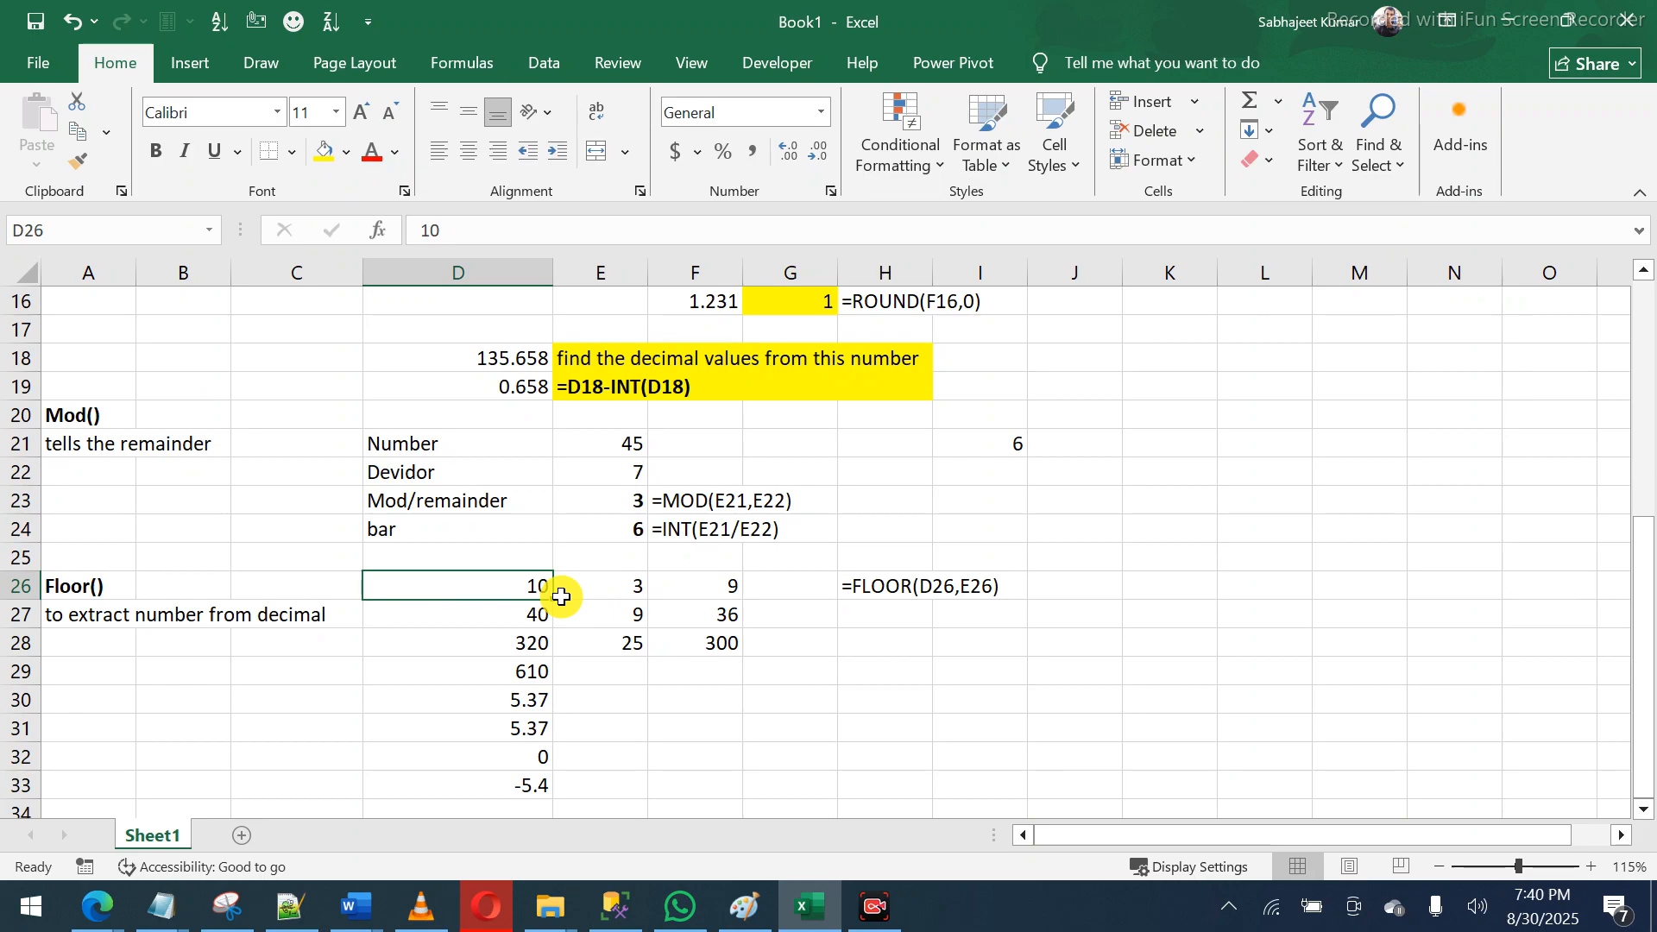
left_click(719, 582)
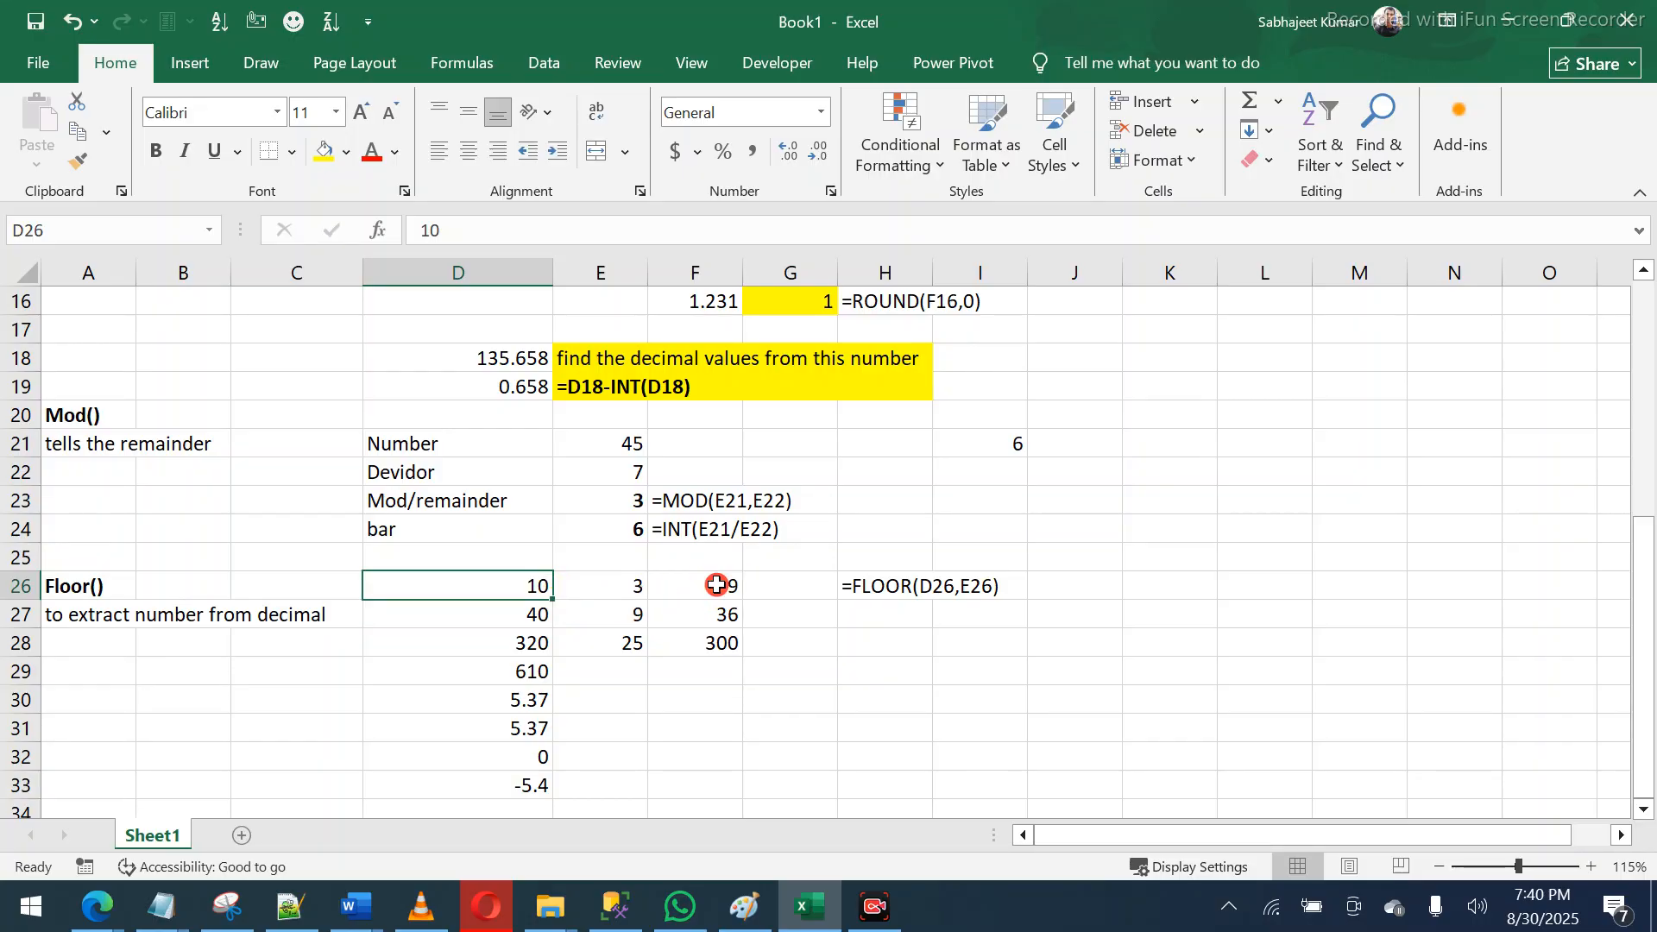
left_click_drag(531, 614, 585, 613)
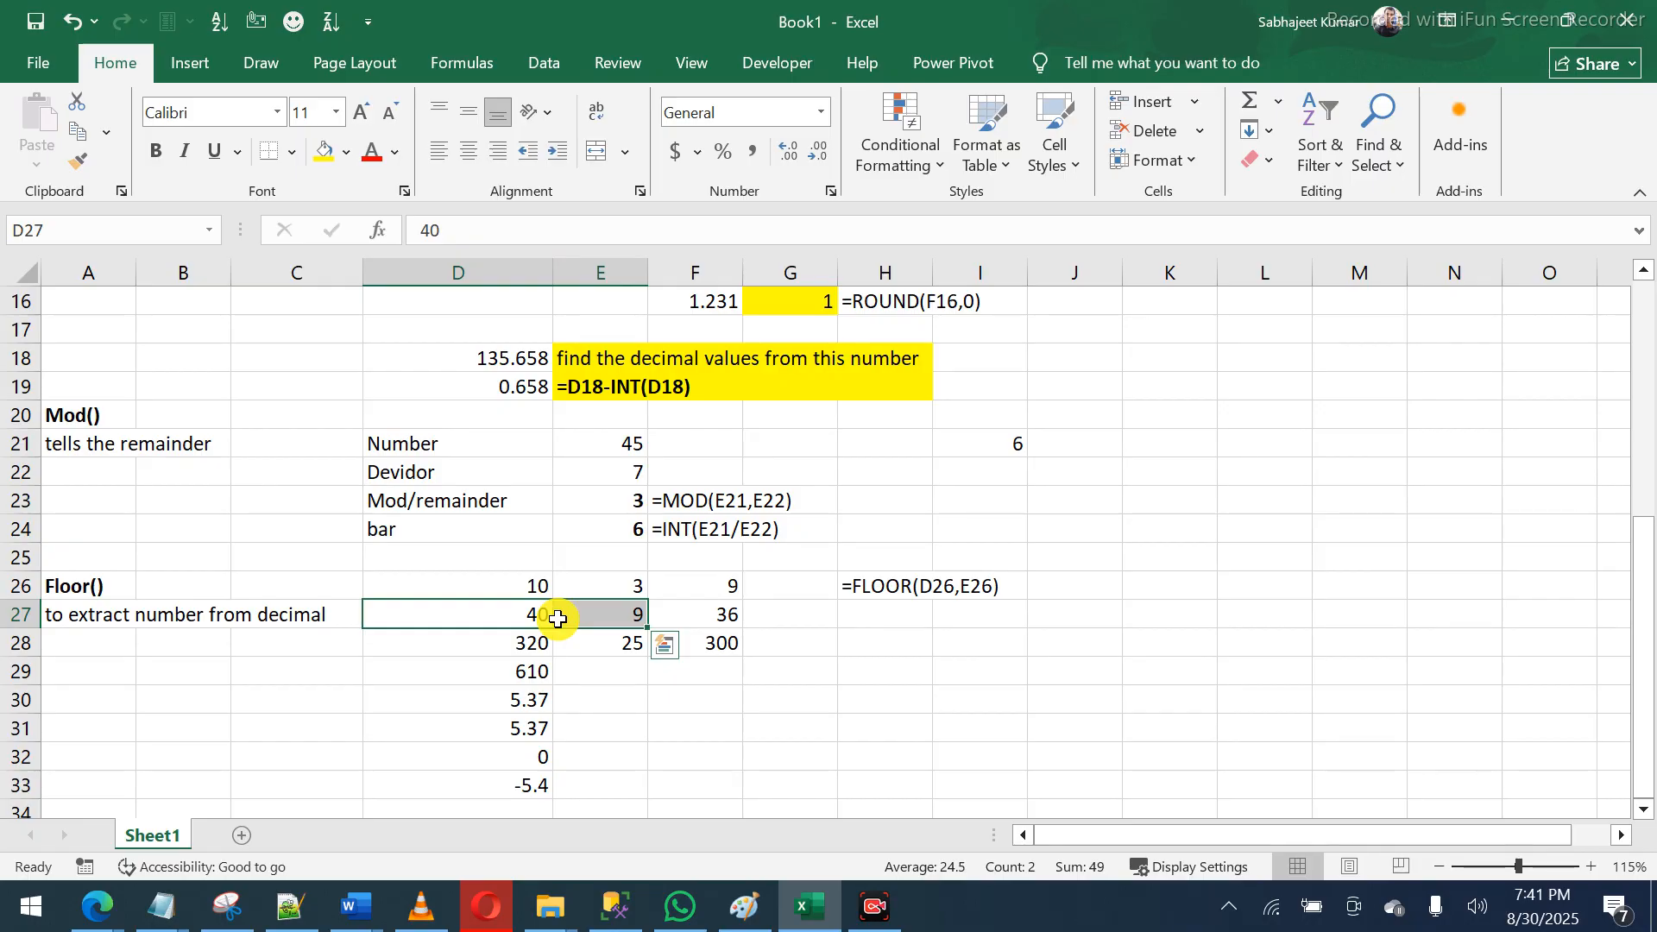
- Give 610 a significance of 100 in E29 and fill the FLOOR formula down to get 600
left_click(693, 611)
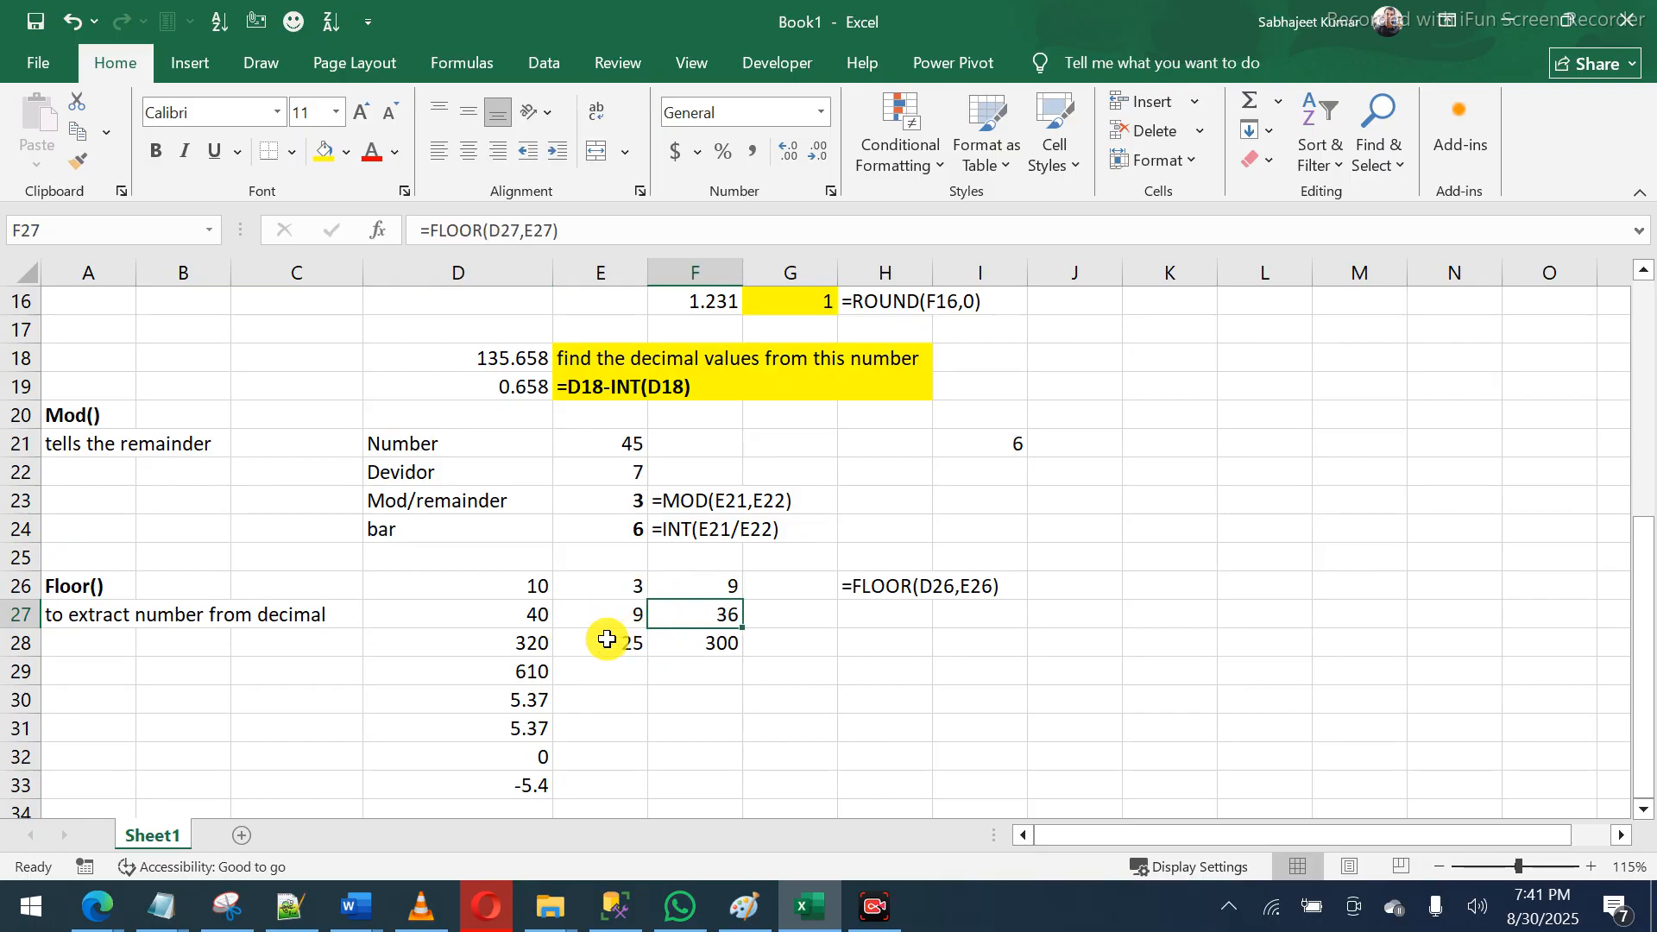
left_click_drag(521, 636, 713, 636)
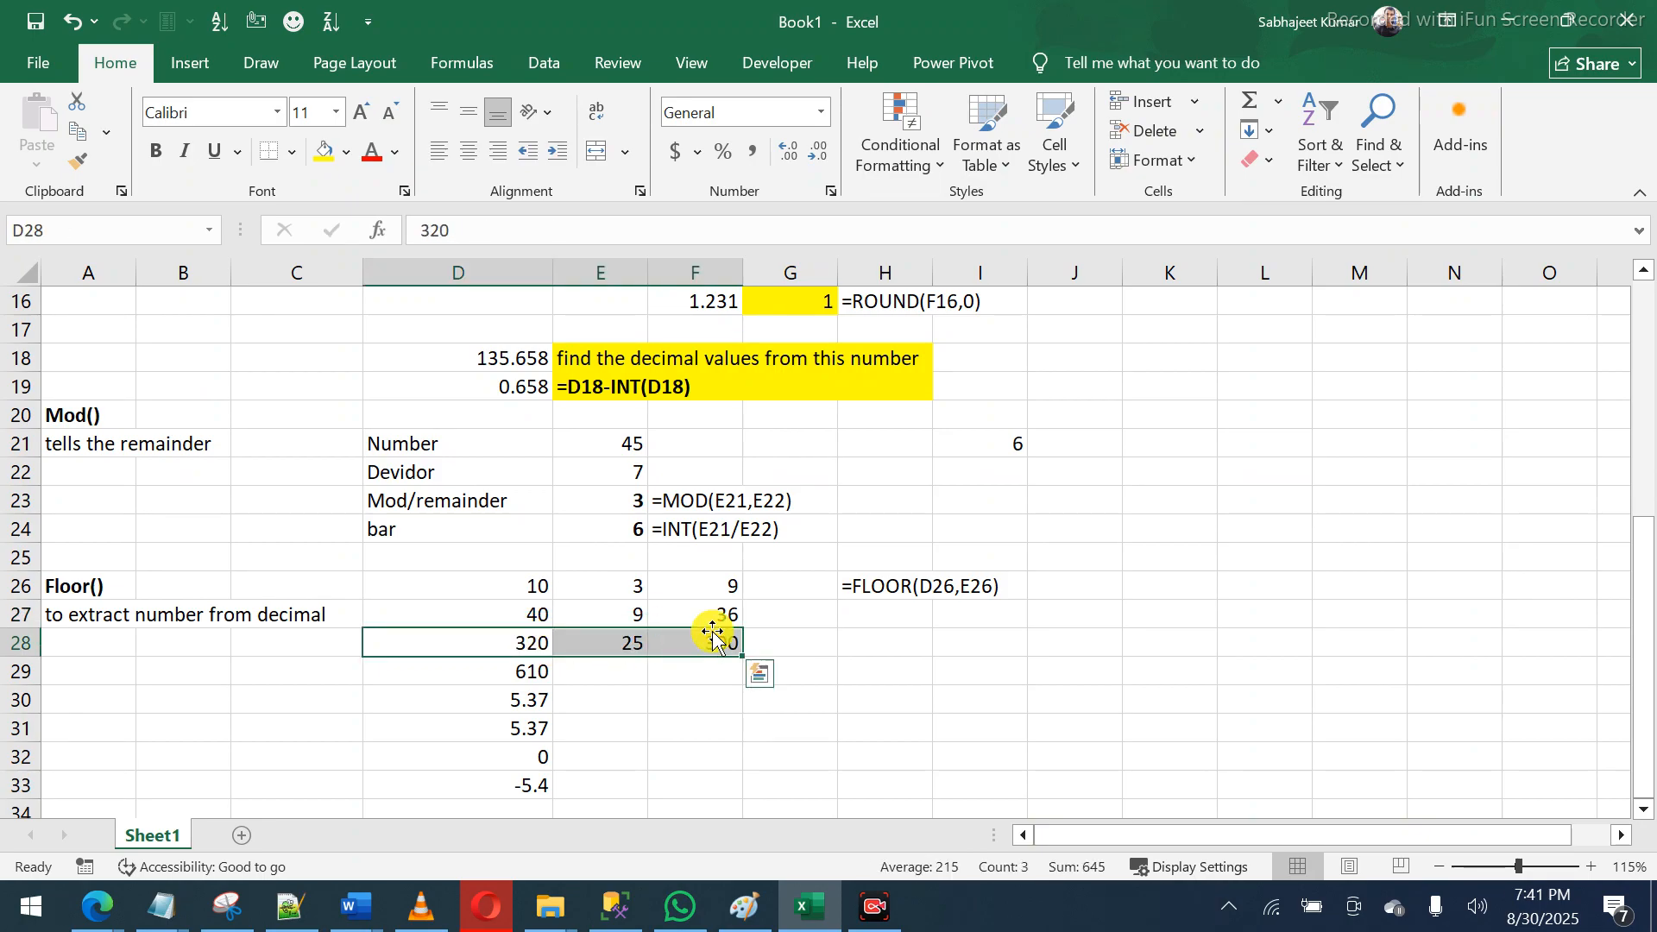
left_click(636, 672)
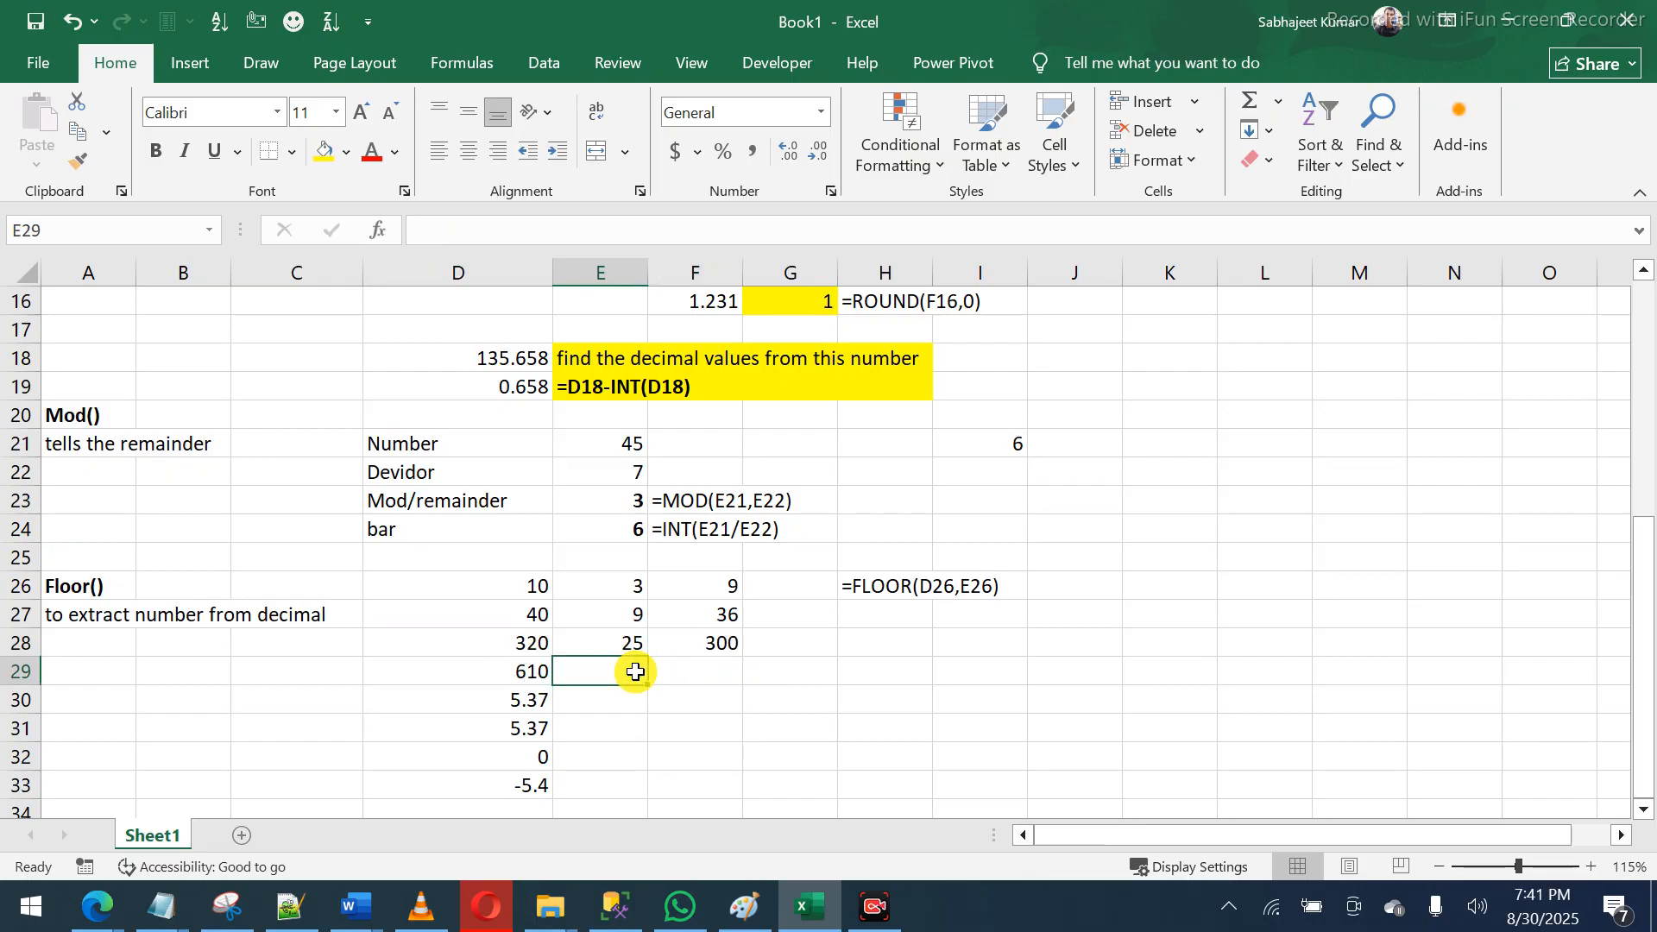
type("100")
key("Tab")
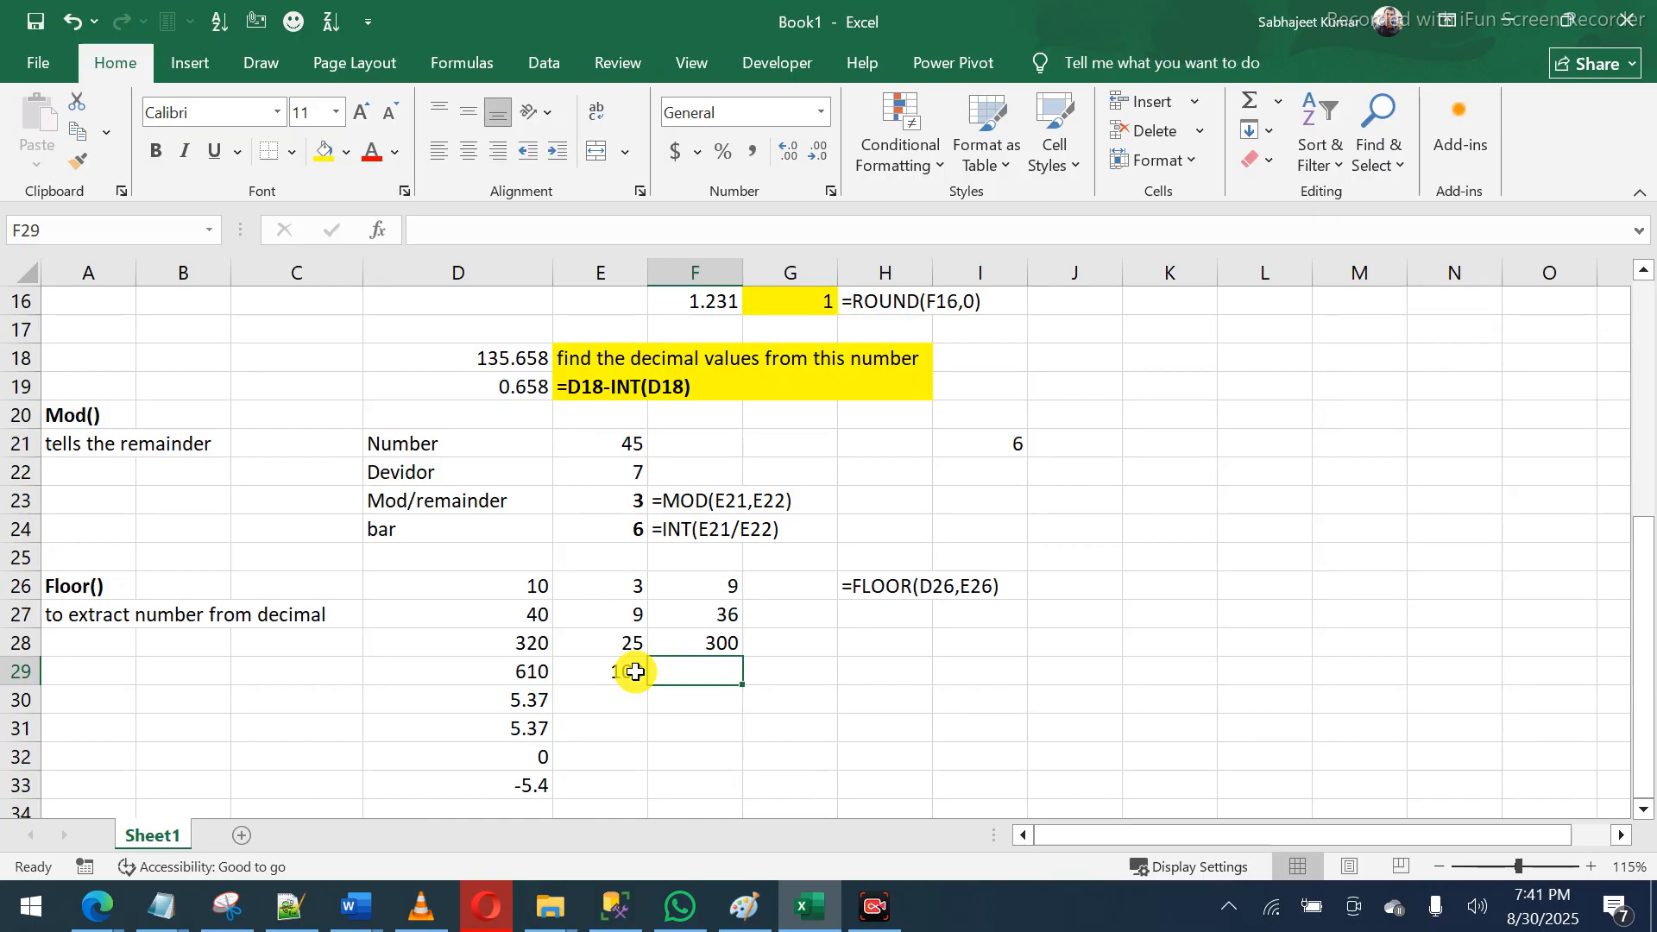
key("ctrl+d")
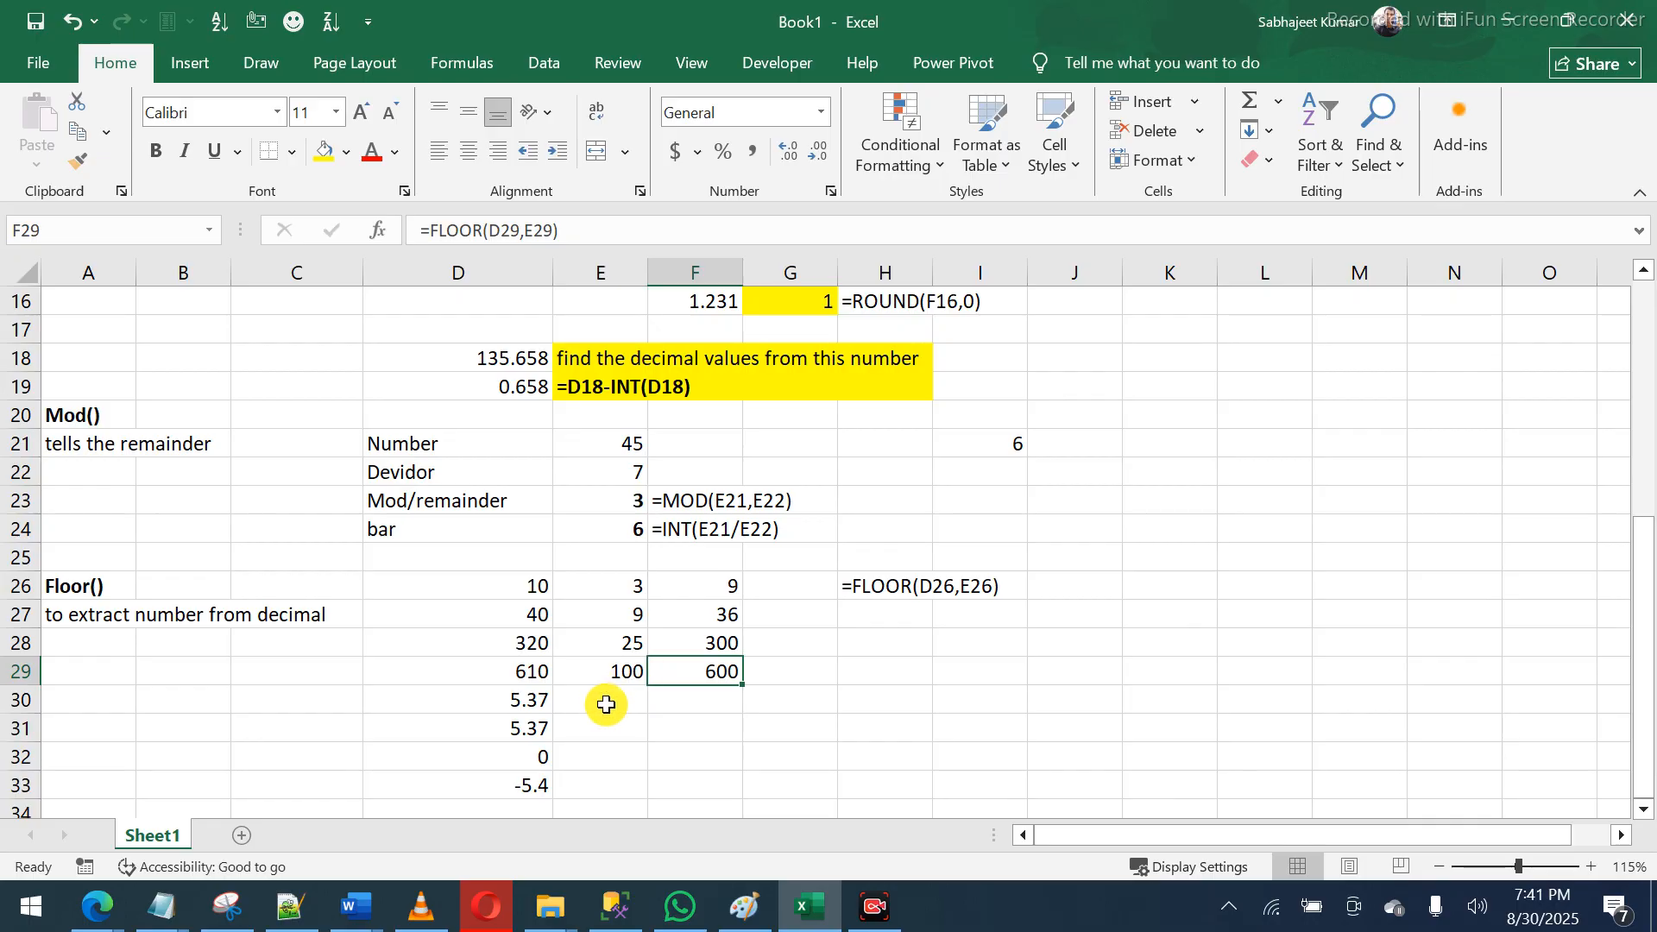
- Set 0.05 as the significance for 5.37 so F30 shows 5.35
left_click(605, 695)
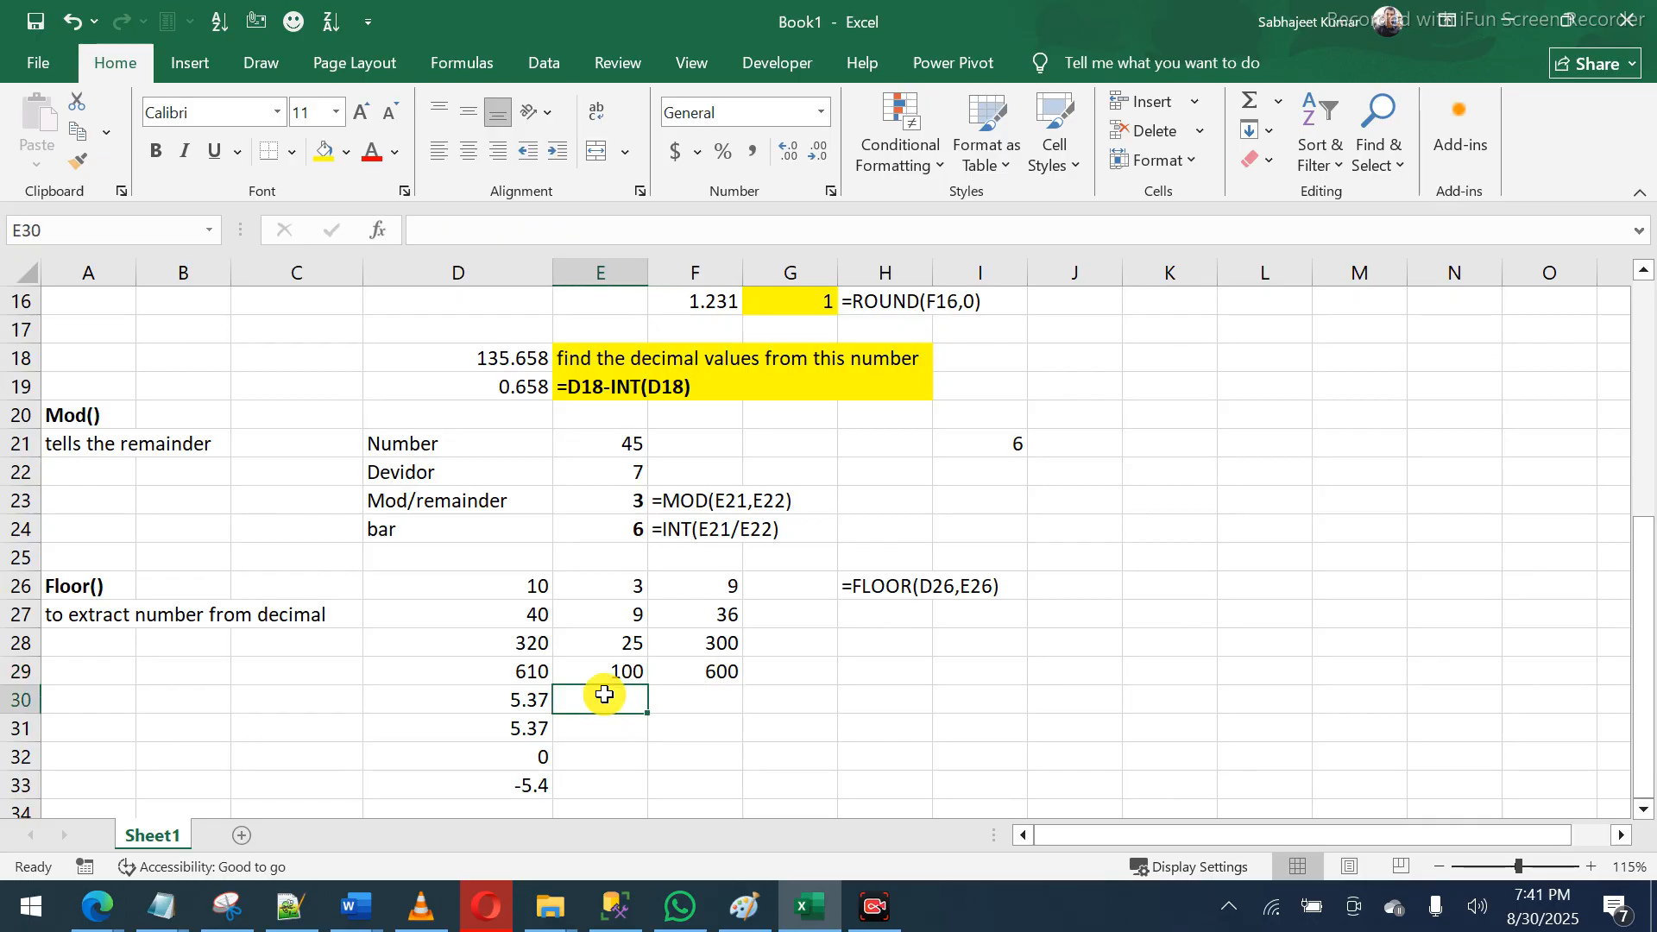
type(".")
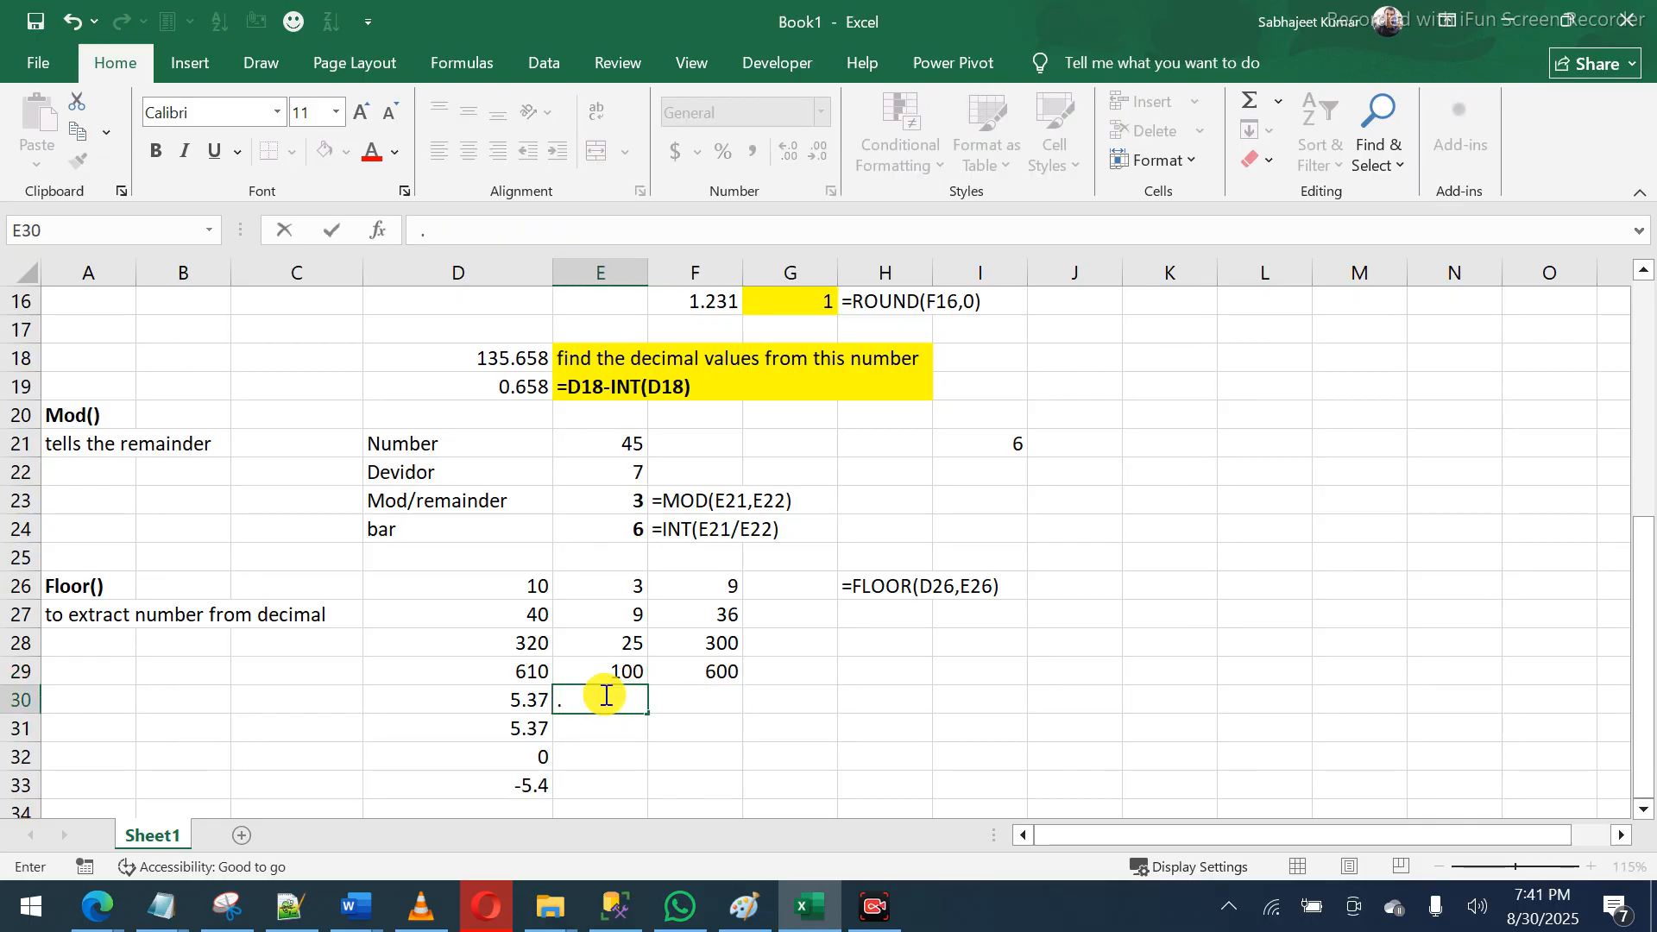
type("05")
key("Tab")
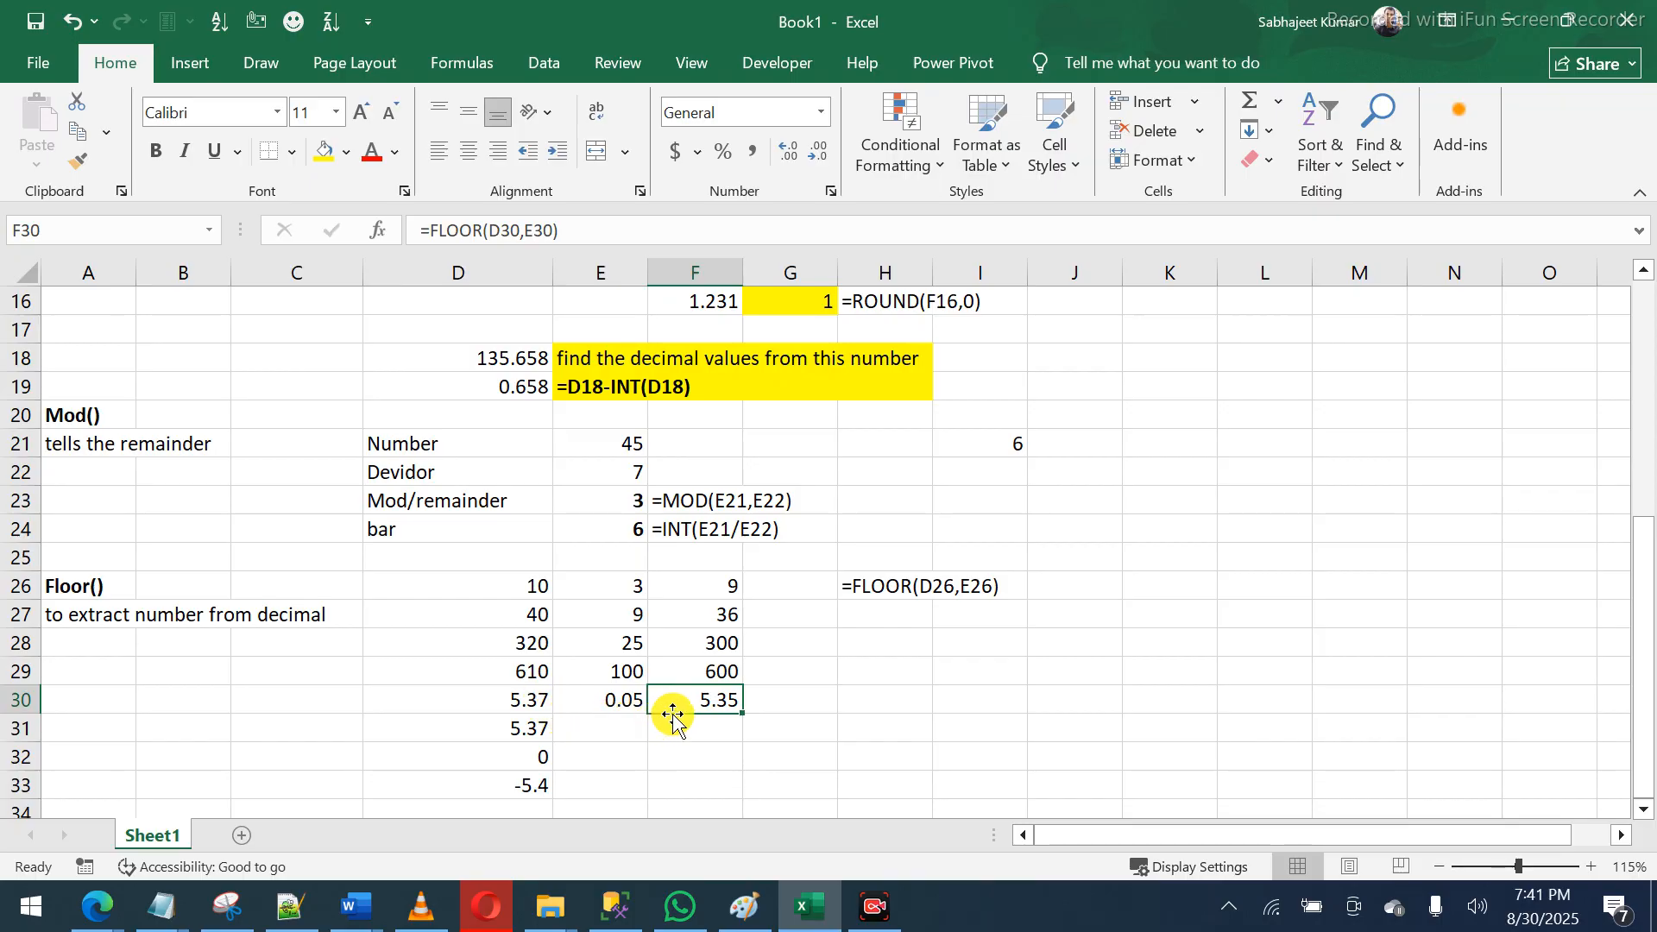
- Enter 1 in E31 so FLOOR of the second 5.37 shows 5 in F31
left_click(682, 723)
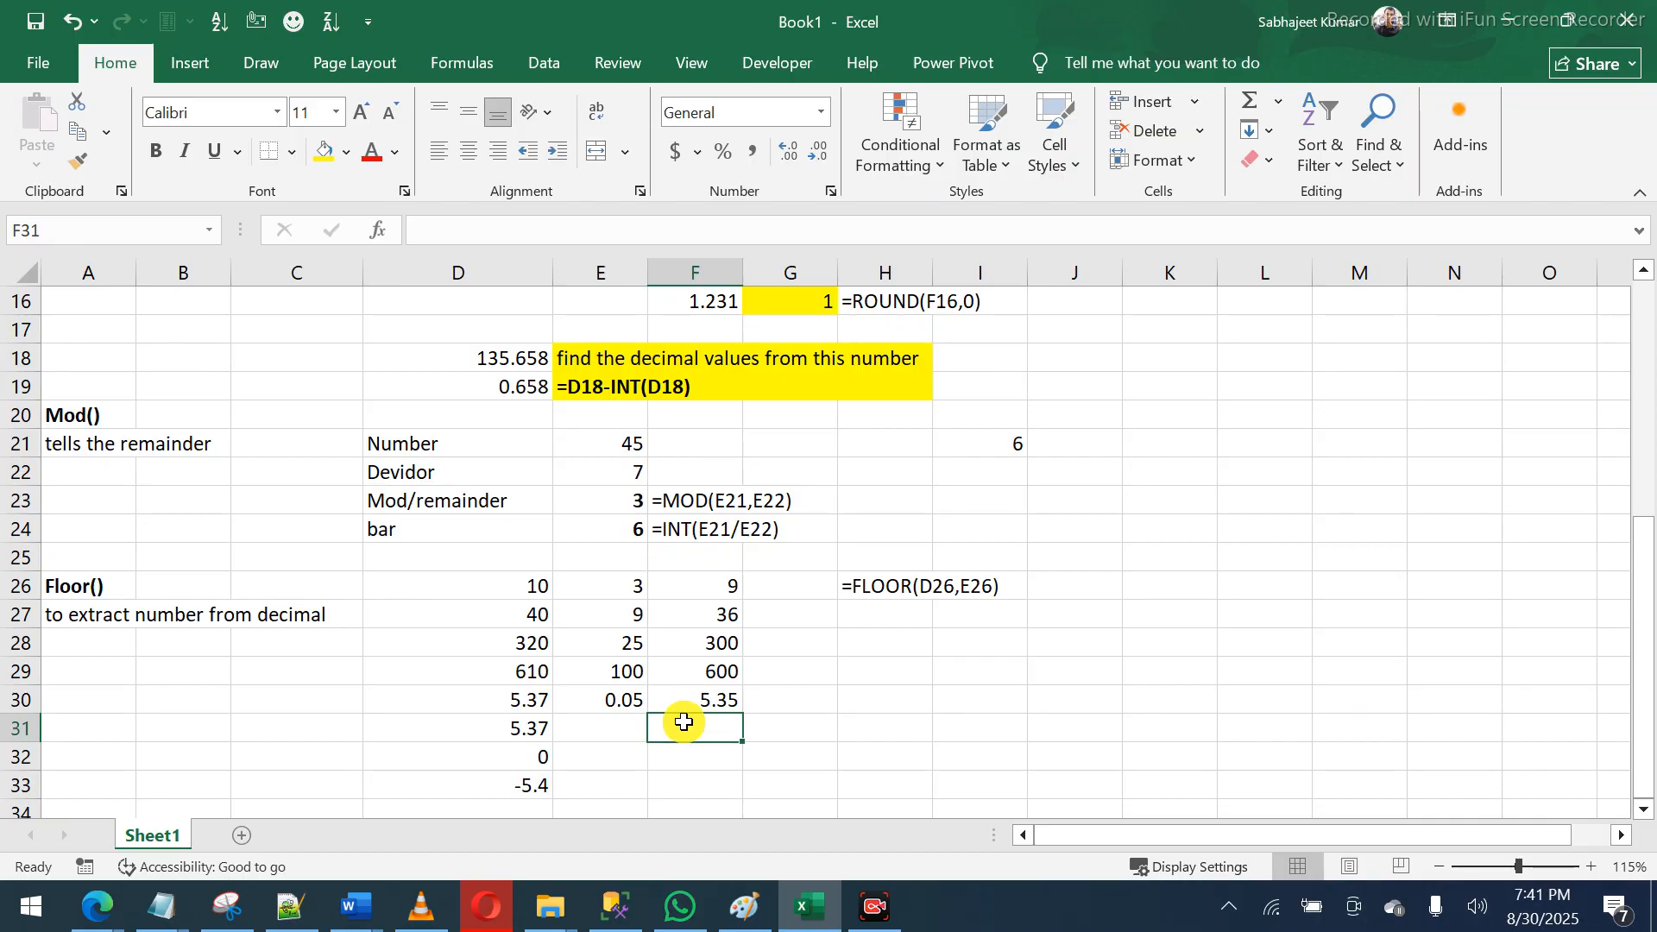
left_click(623, 732)
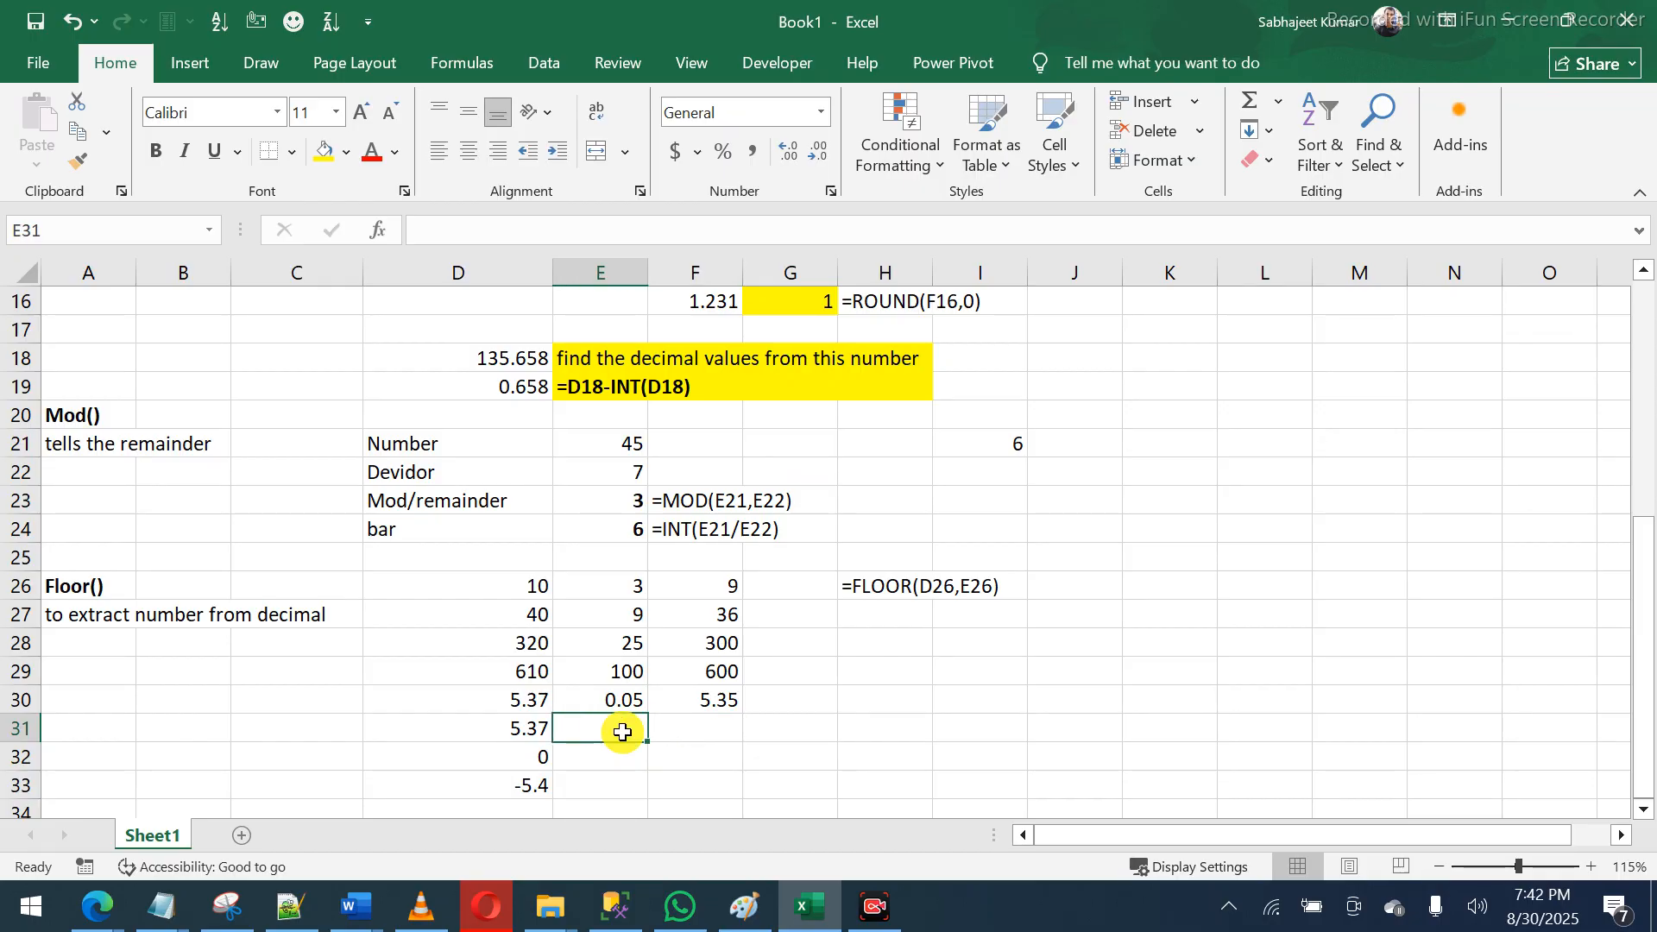
type("1")
key("Tab")
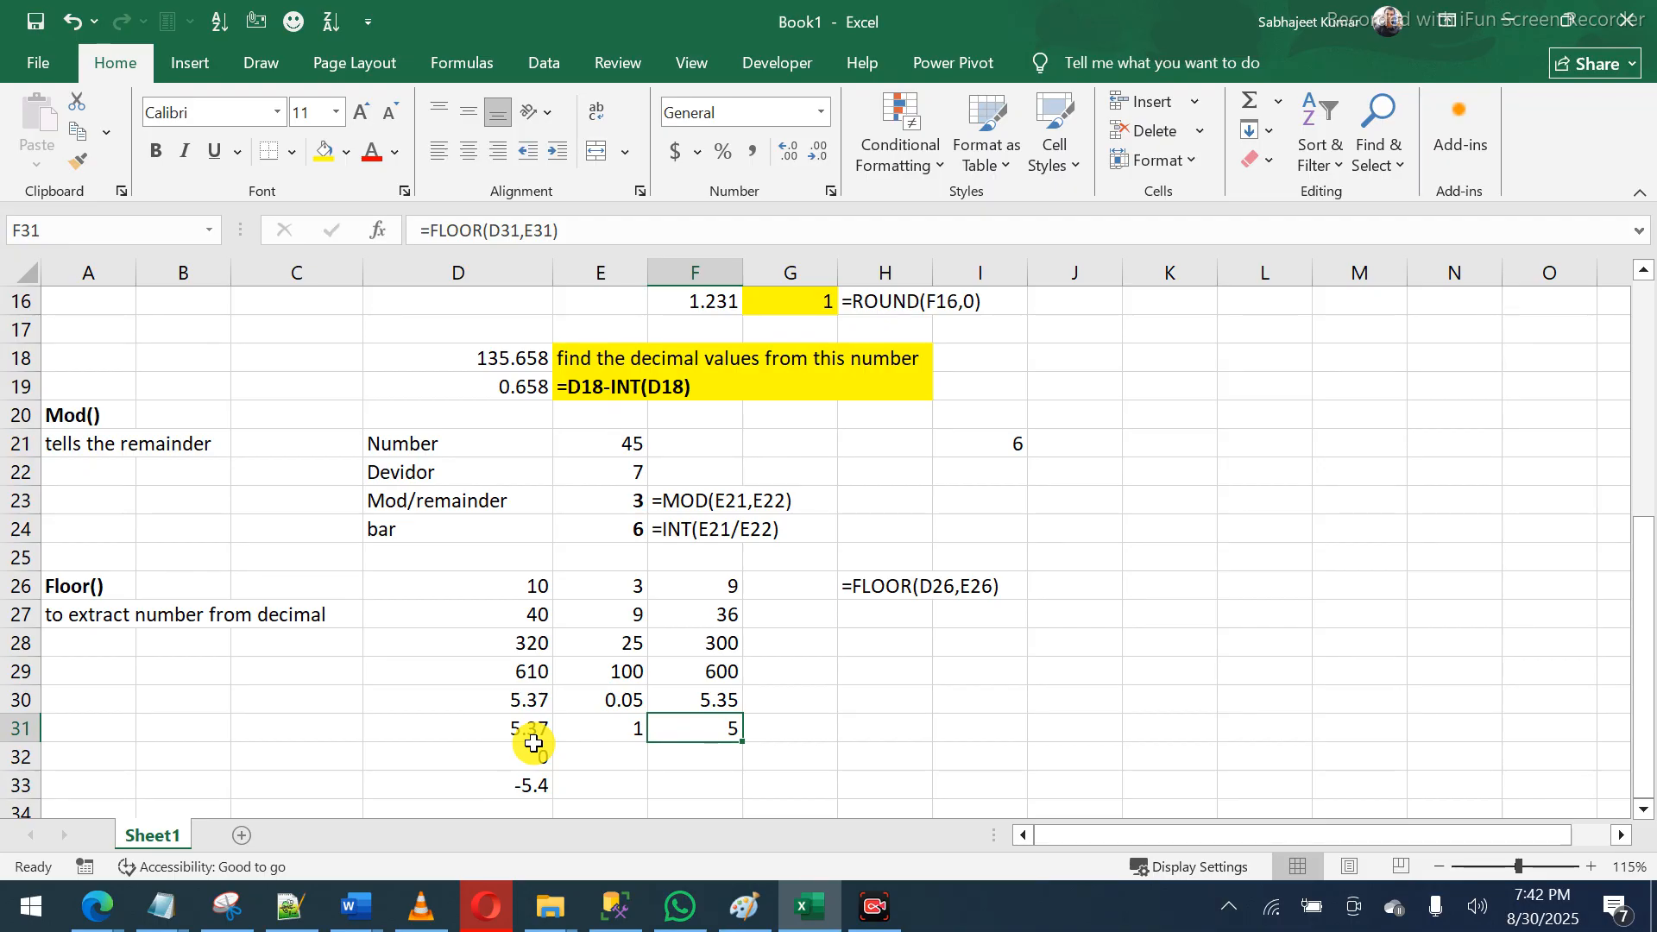
left_click(580, 762)
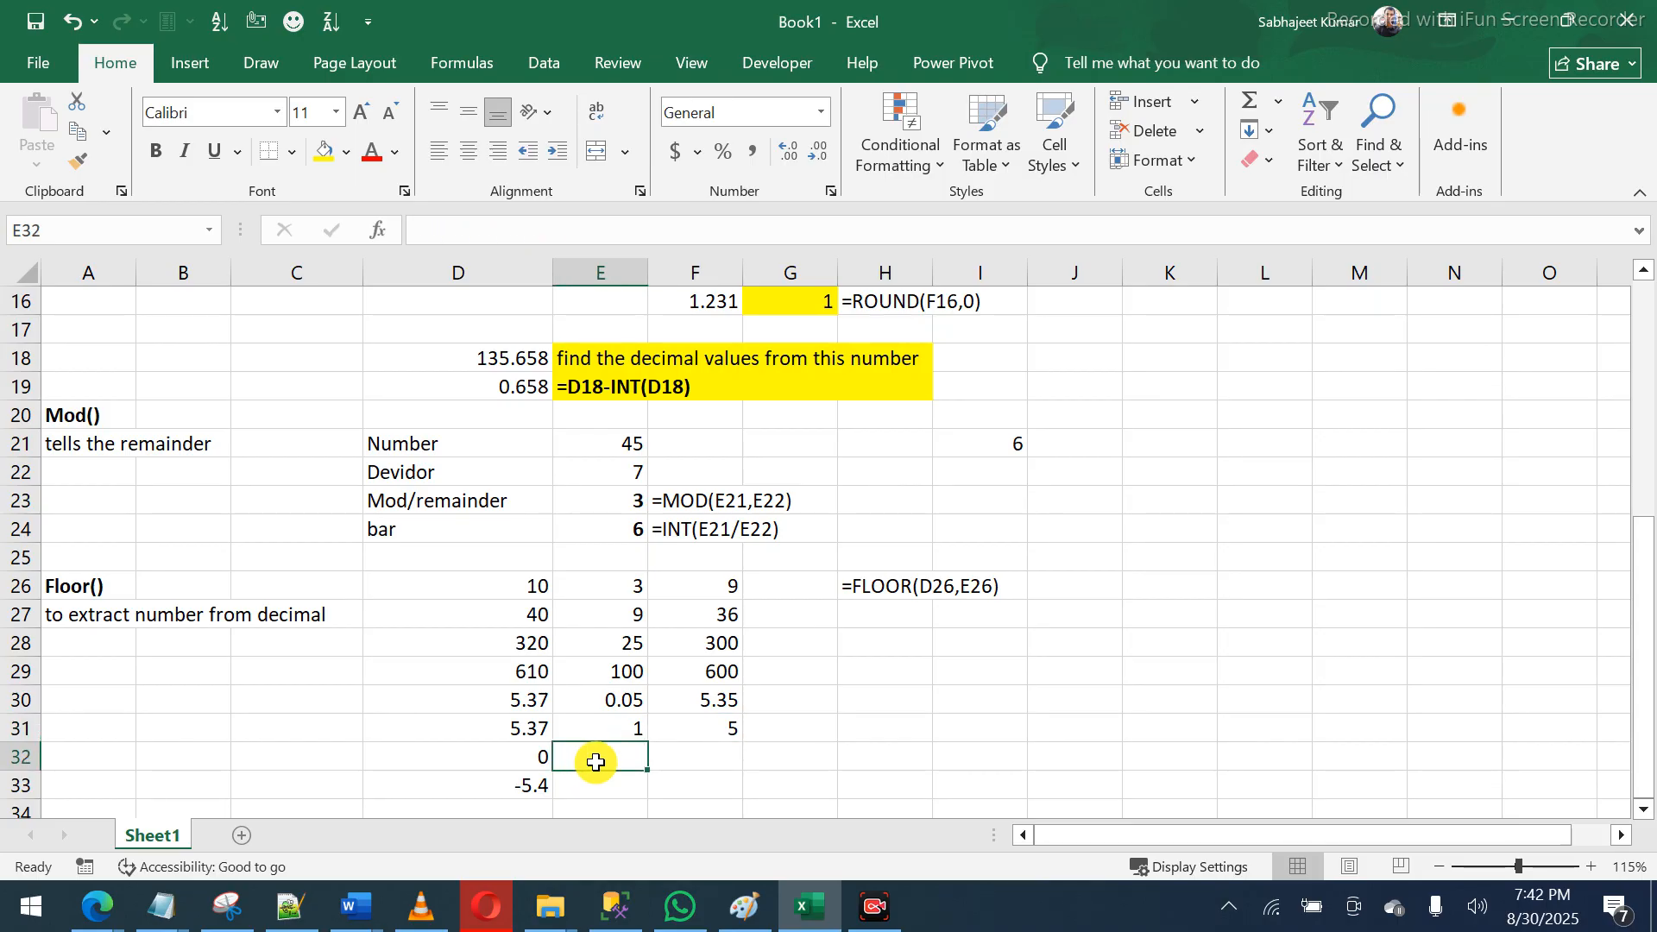
- Enter significance 1 for 0 so its FLOOR result is 0
type("1")
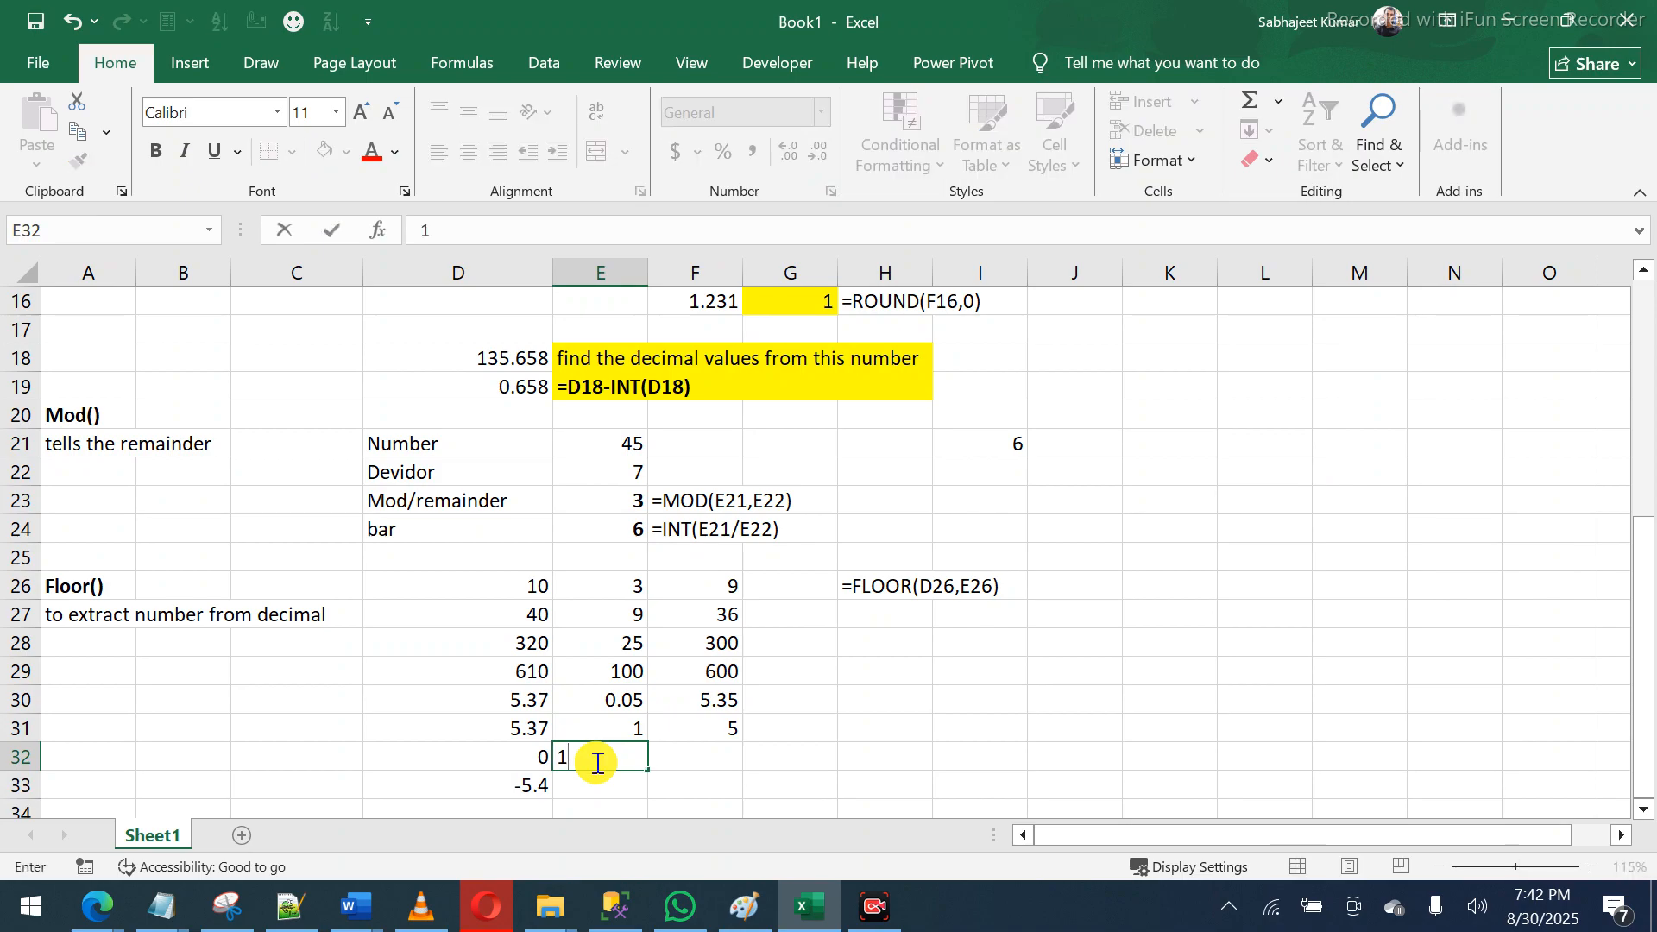
key("Return")
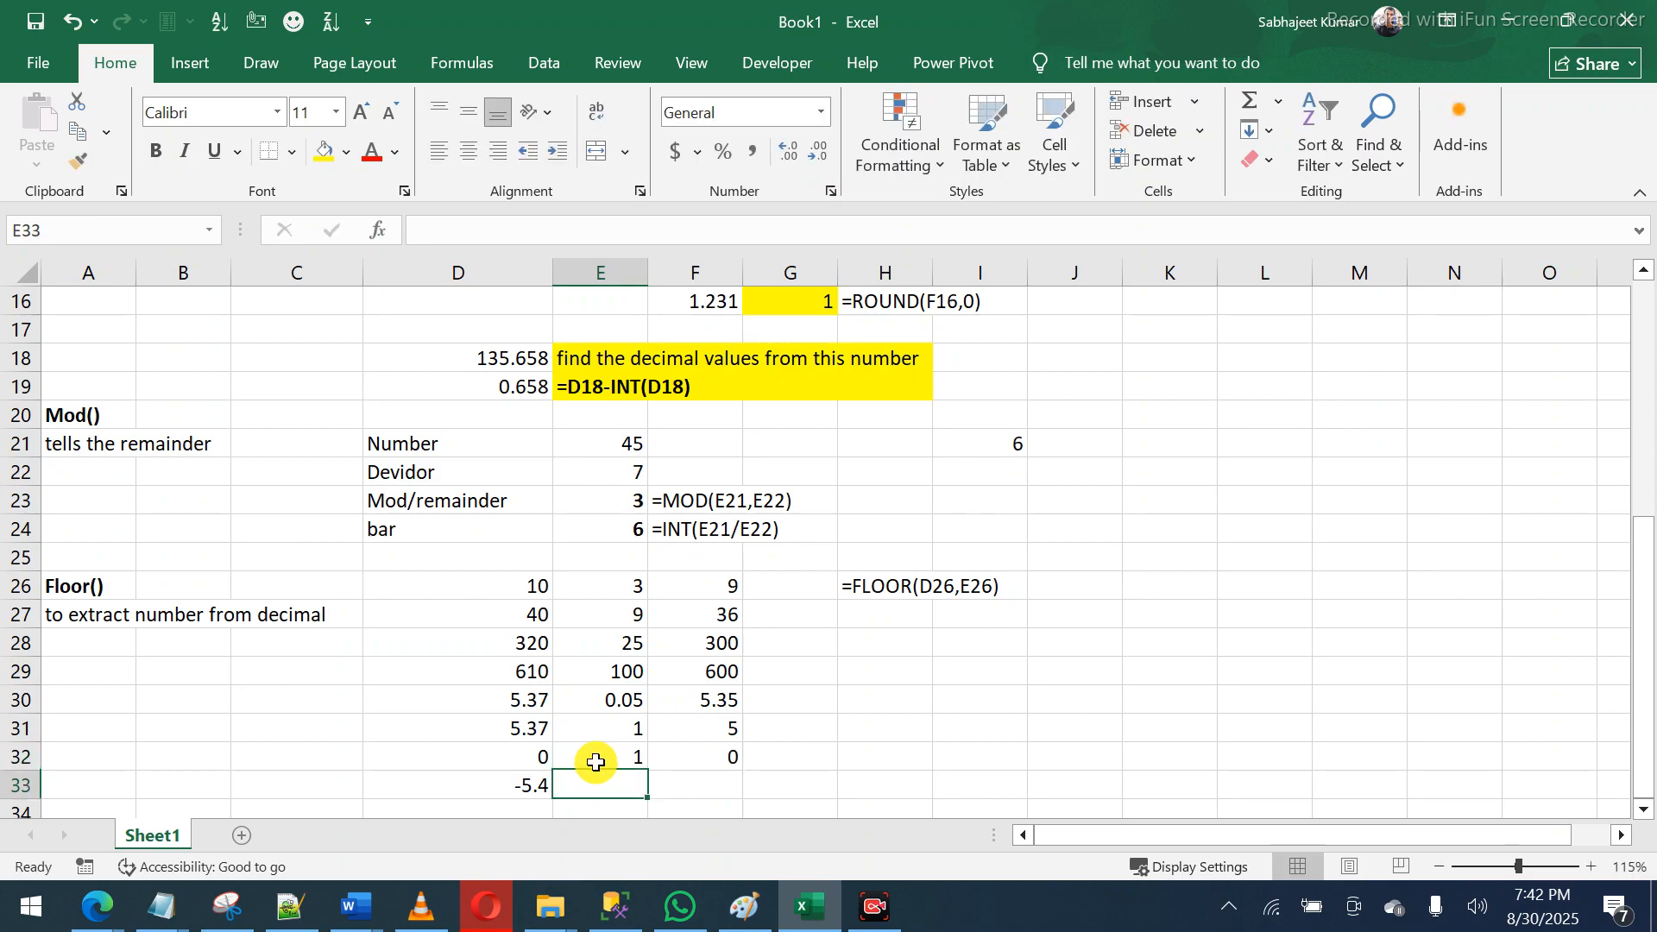
left_click(697, 754)
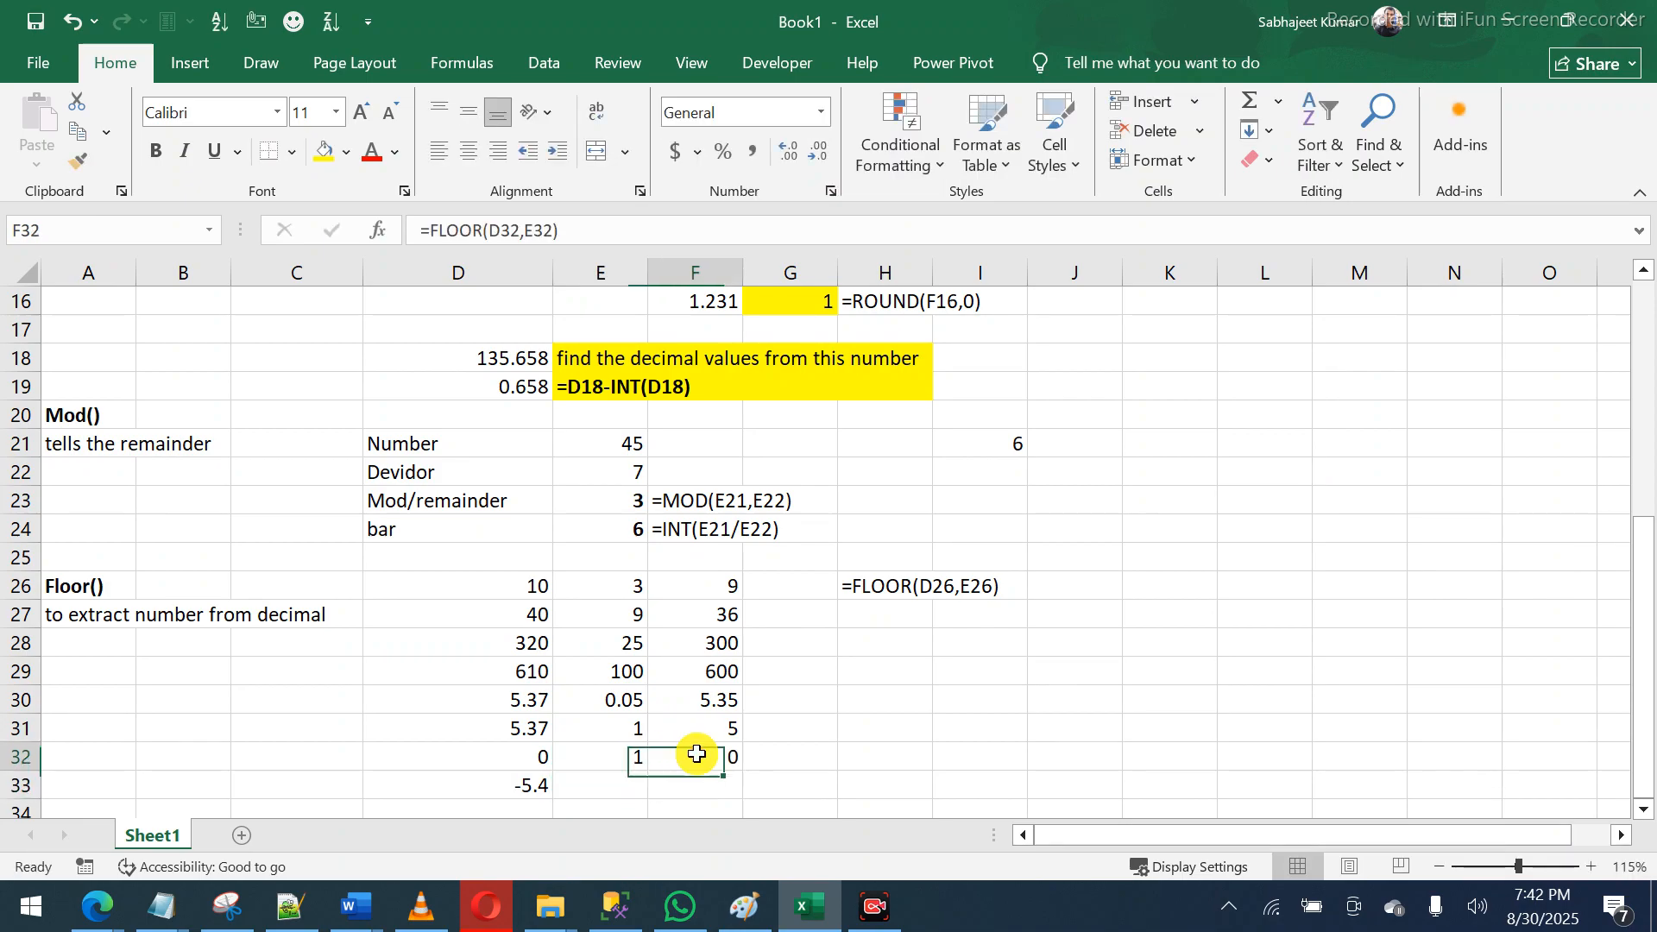
- Enter significance -1 for -5.4 to get -5, then move down toward the blank rows
left_click(597, 785)
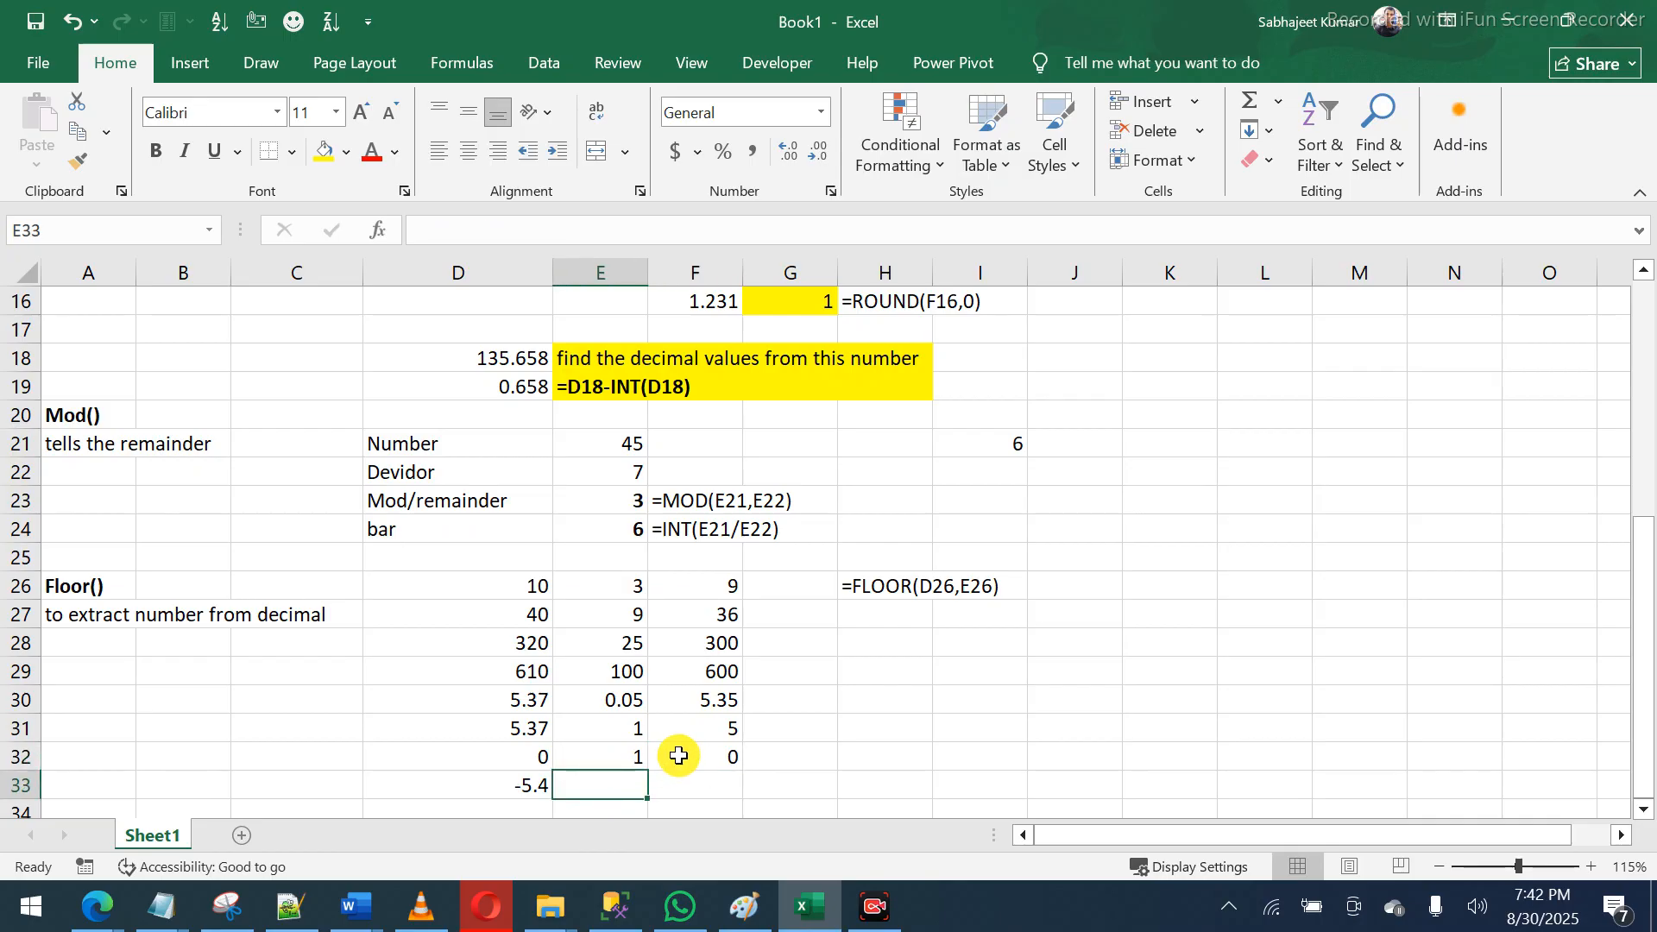
type("-1")
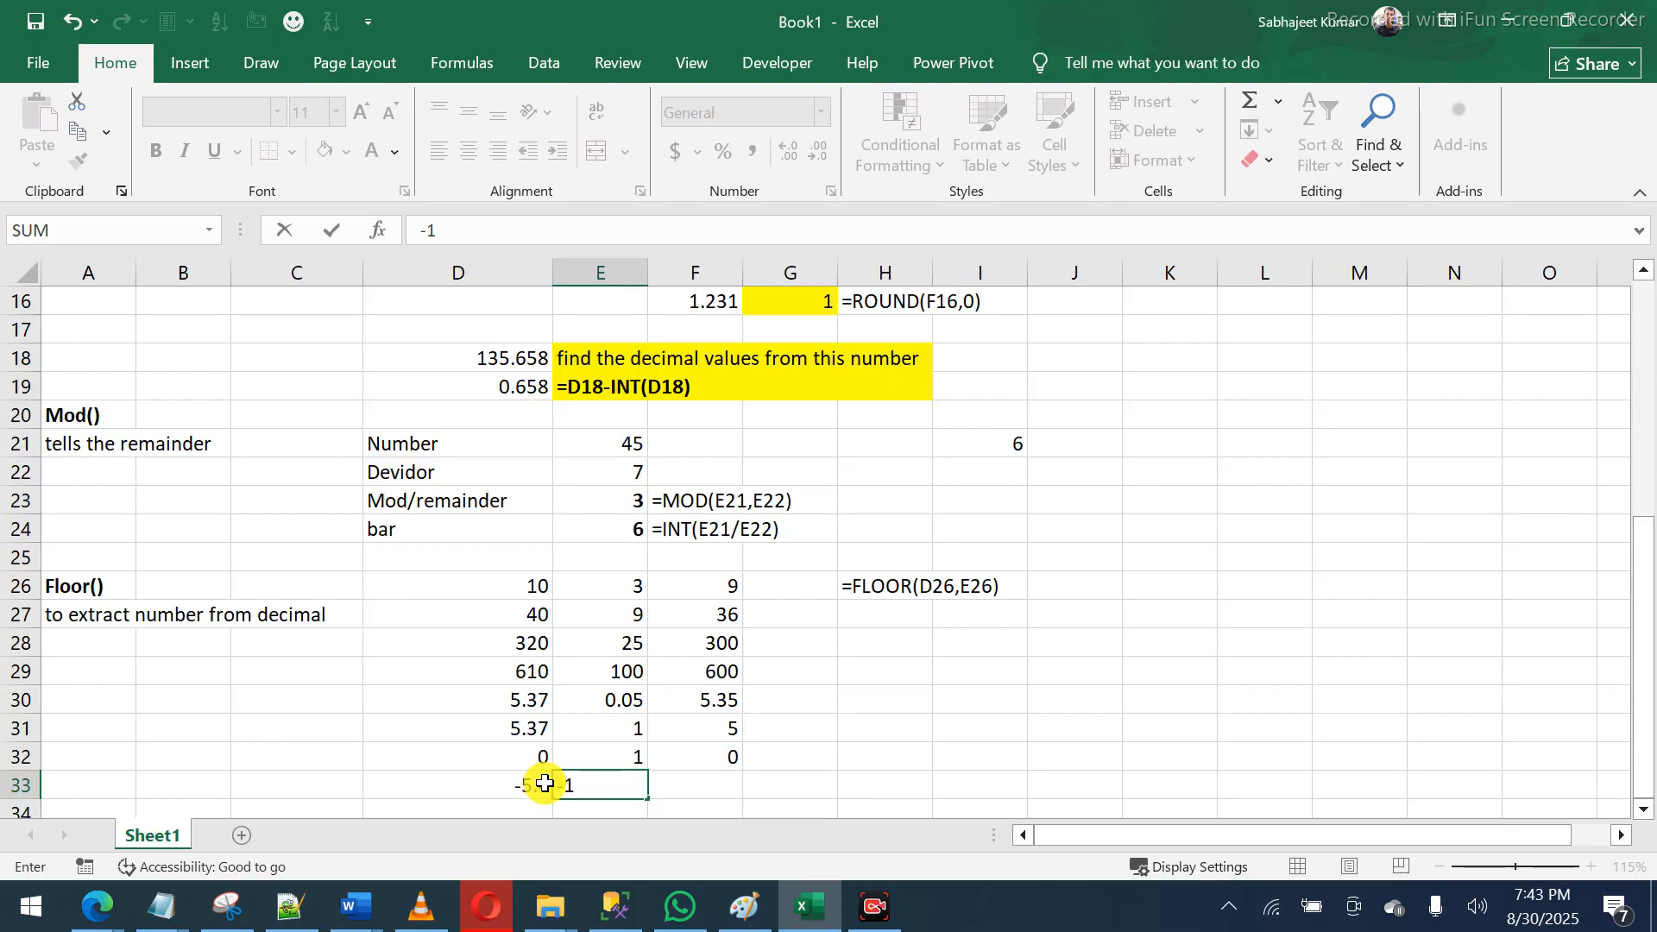
key("Tab")
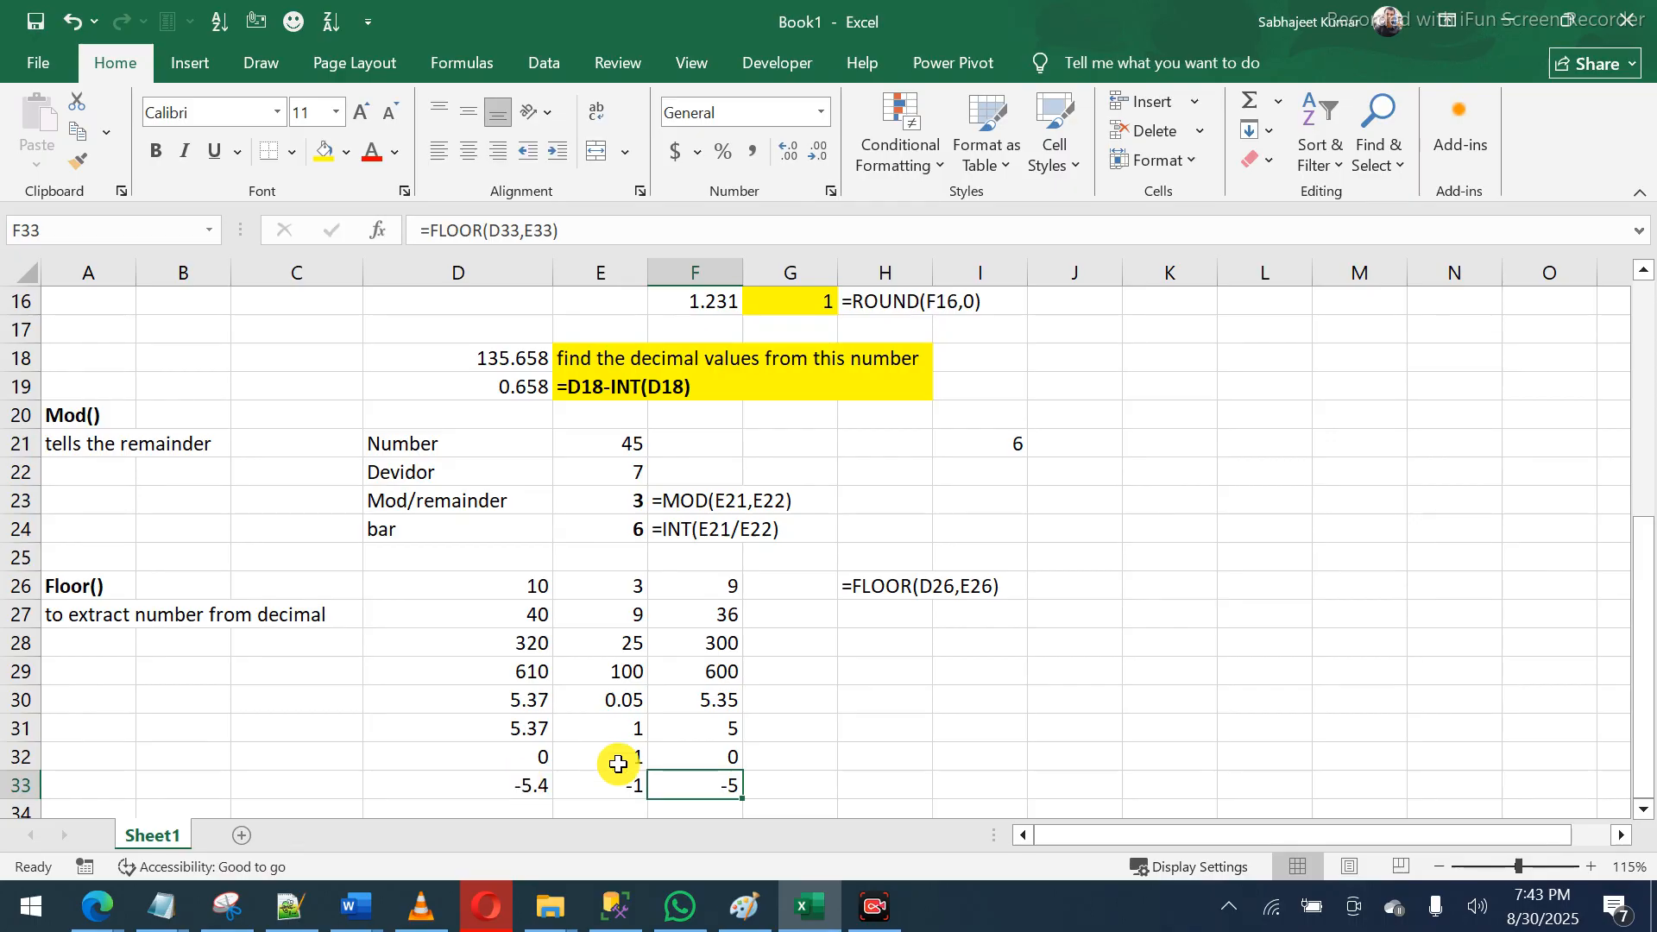
left_click(510, 789)
key("Down")
key("Down")
key("Down")
key("Down")
key("Down")
key("Down")
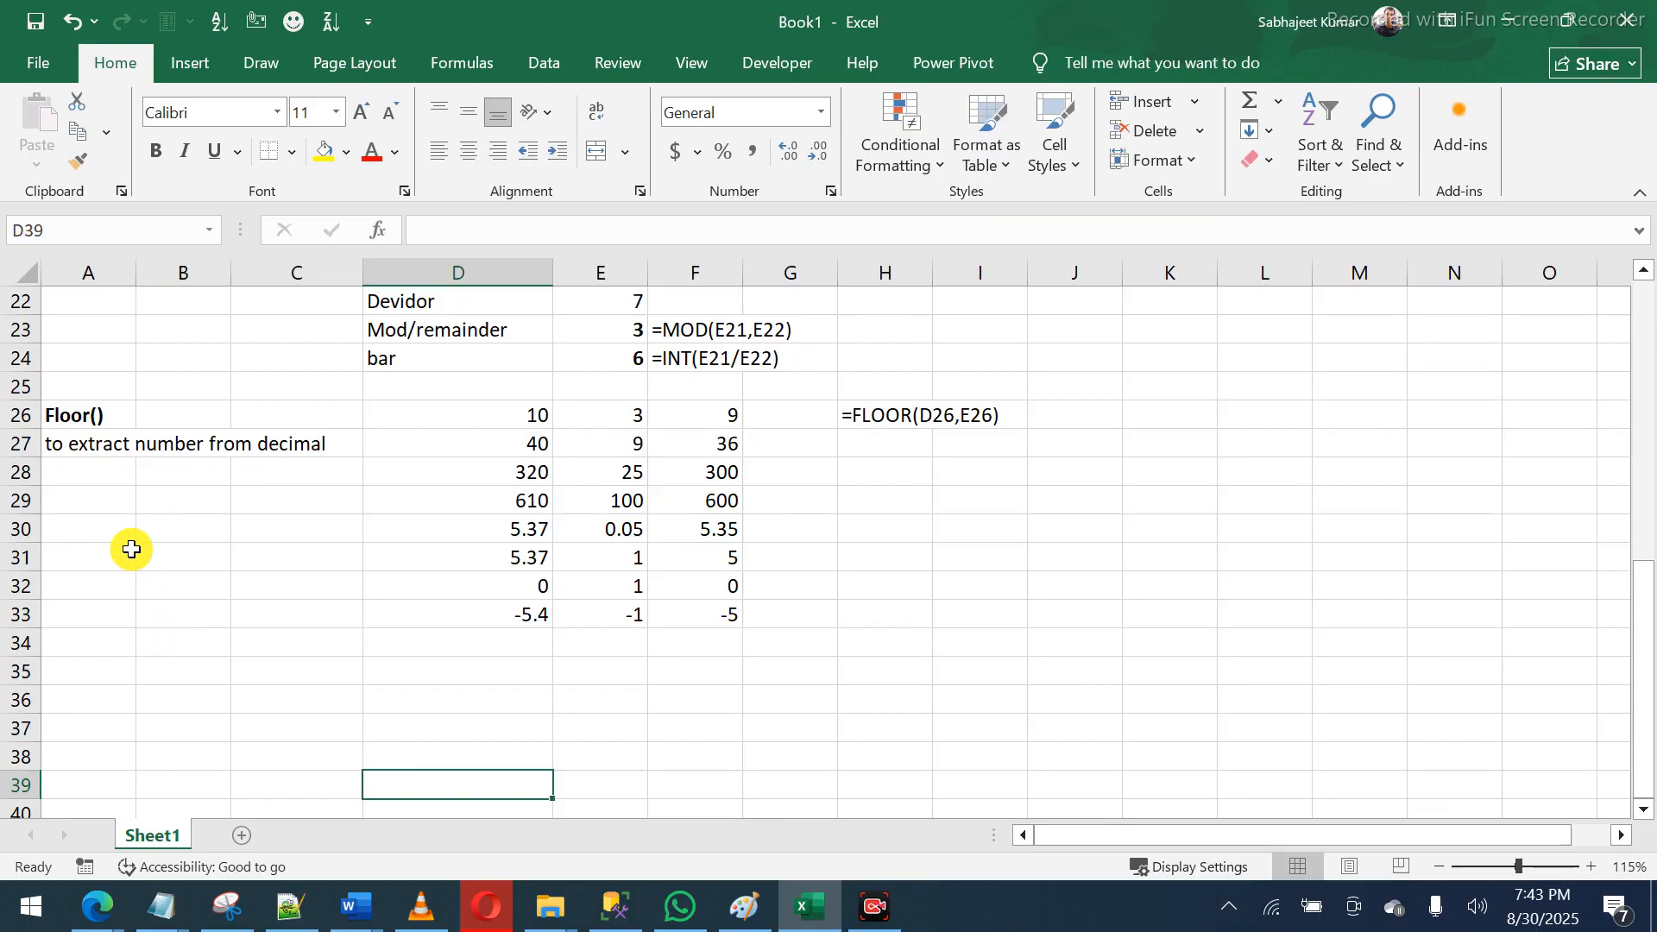
- Rewrite A27 to read 'gives number down to nearest specified multiple'
left_click(73, 438)
type("g")
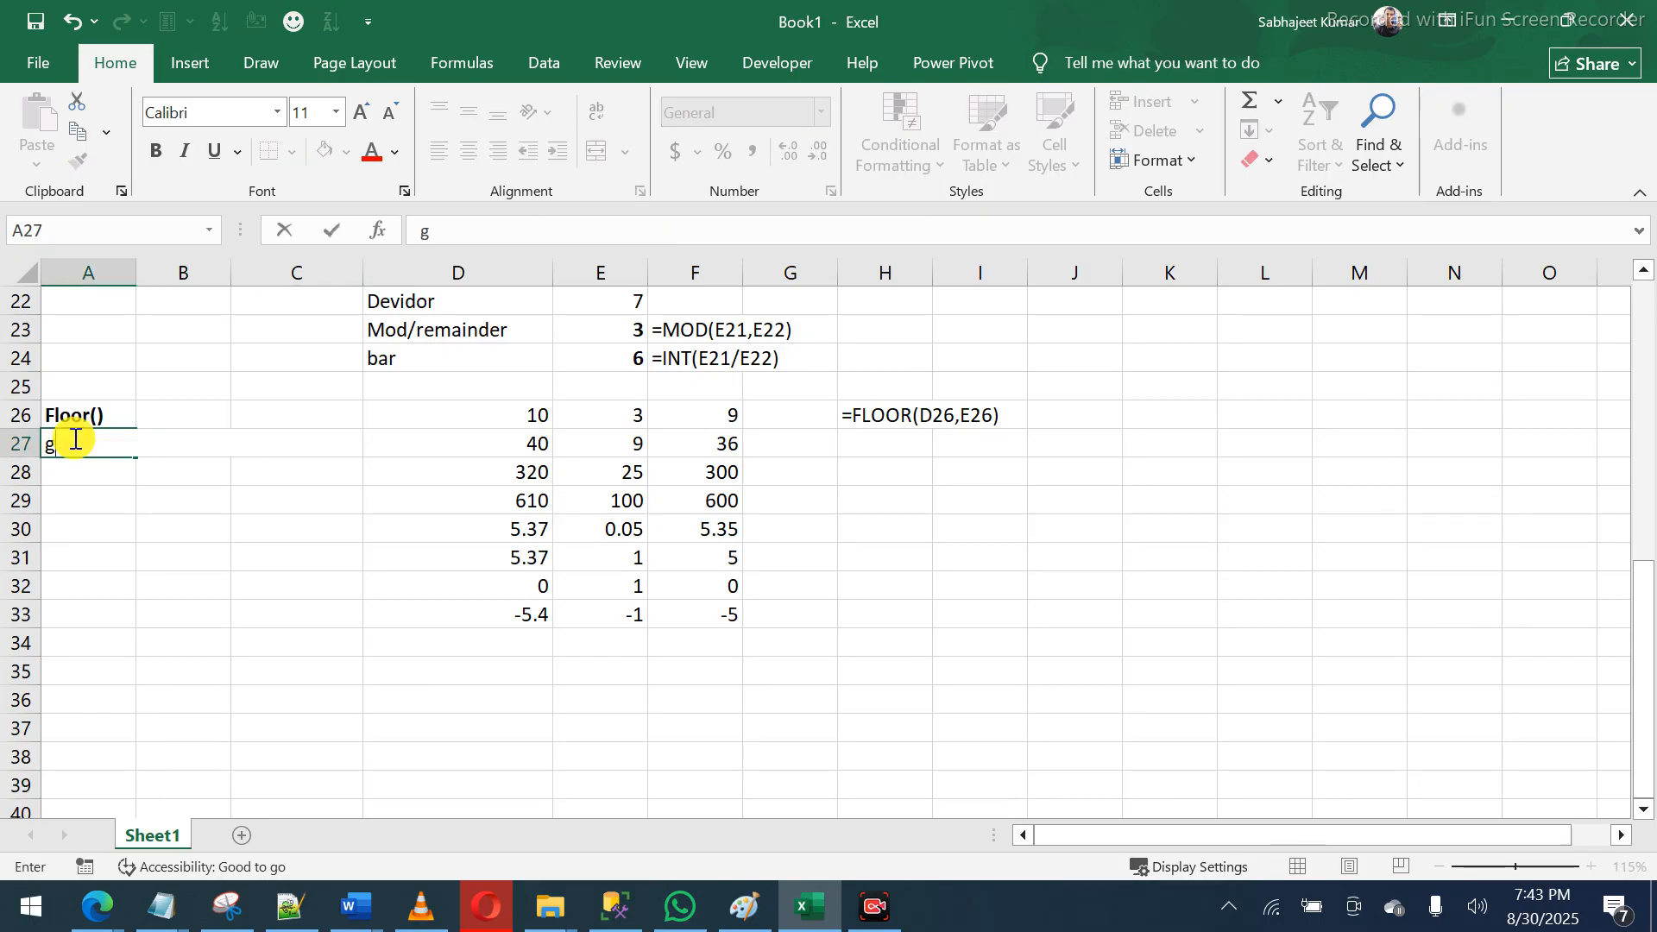
type("ives number dow")
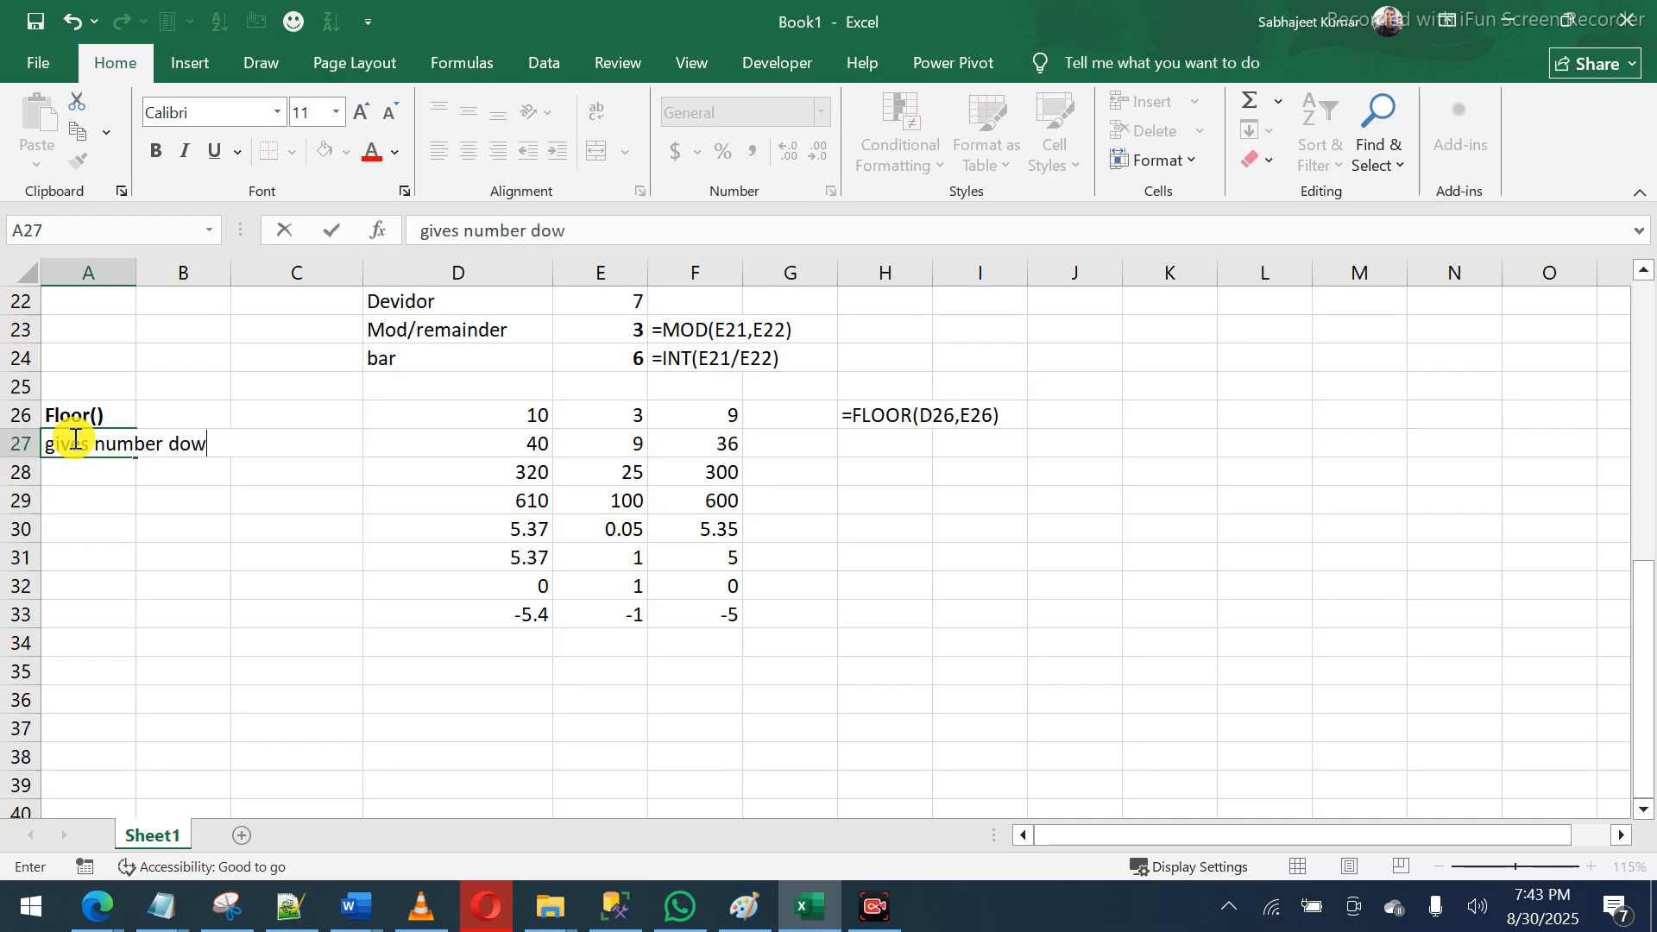
type("n to nearest sp")
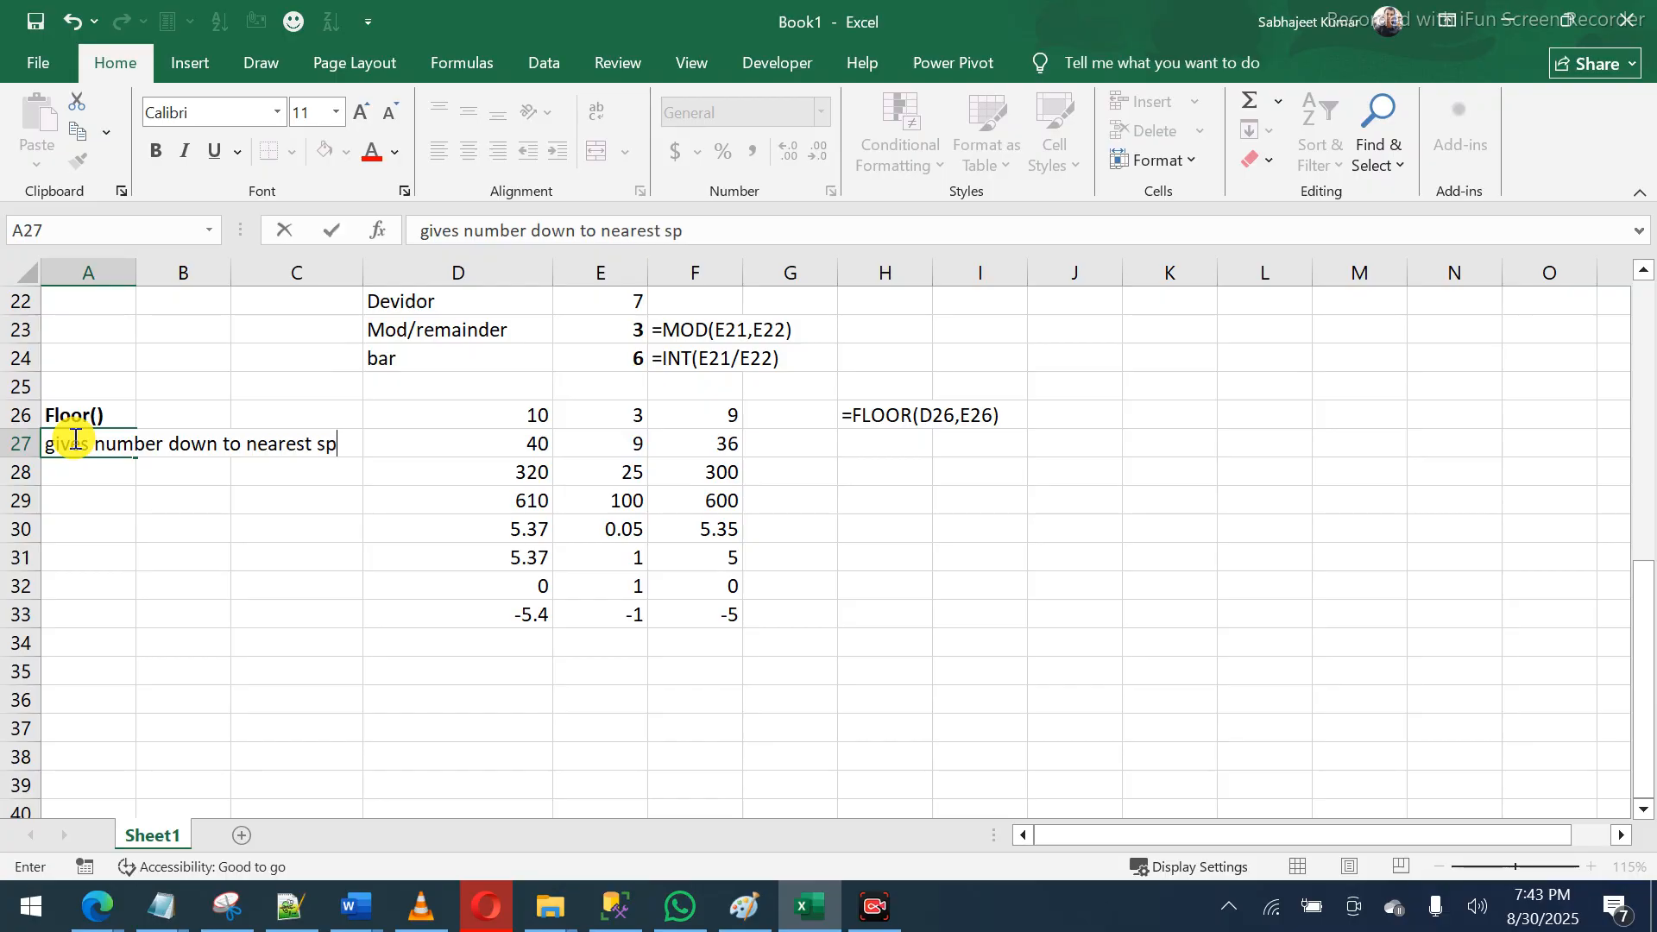
type("ecified num")
type("ber")
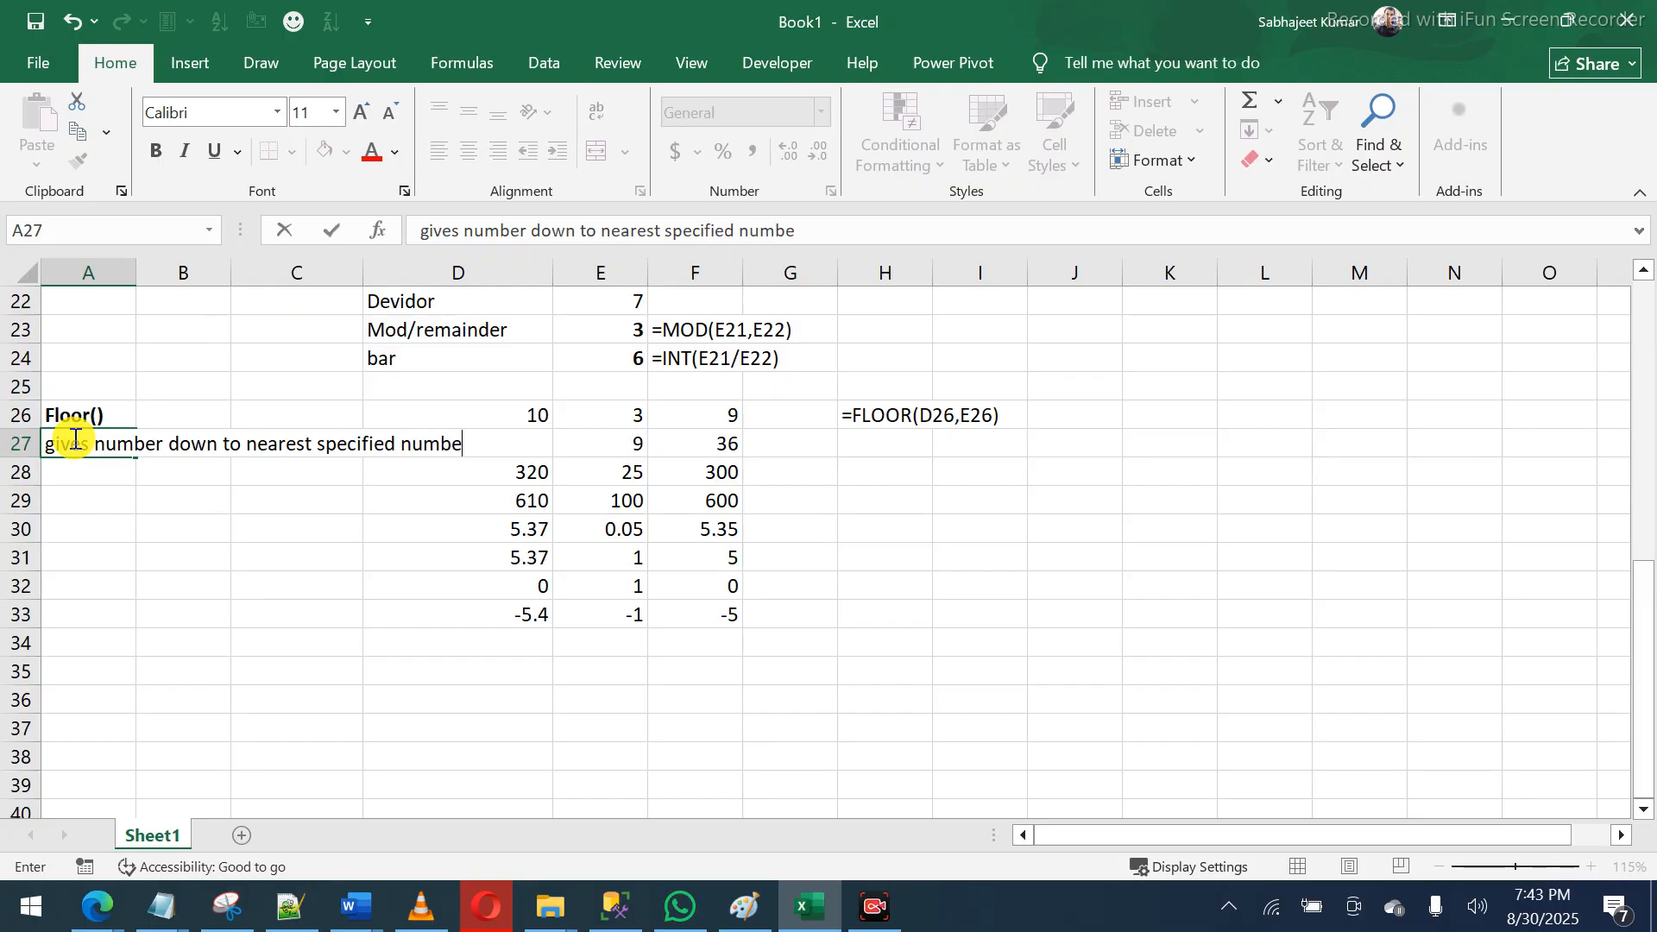
key("BackSpace")
key("BackSpace")
key("BackSpace")
key("BackSpace")
key("BackSpace")
key("BackSpace")
type("multiple")
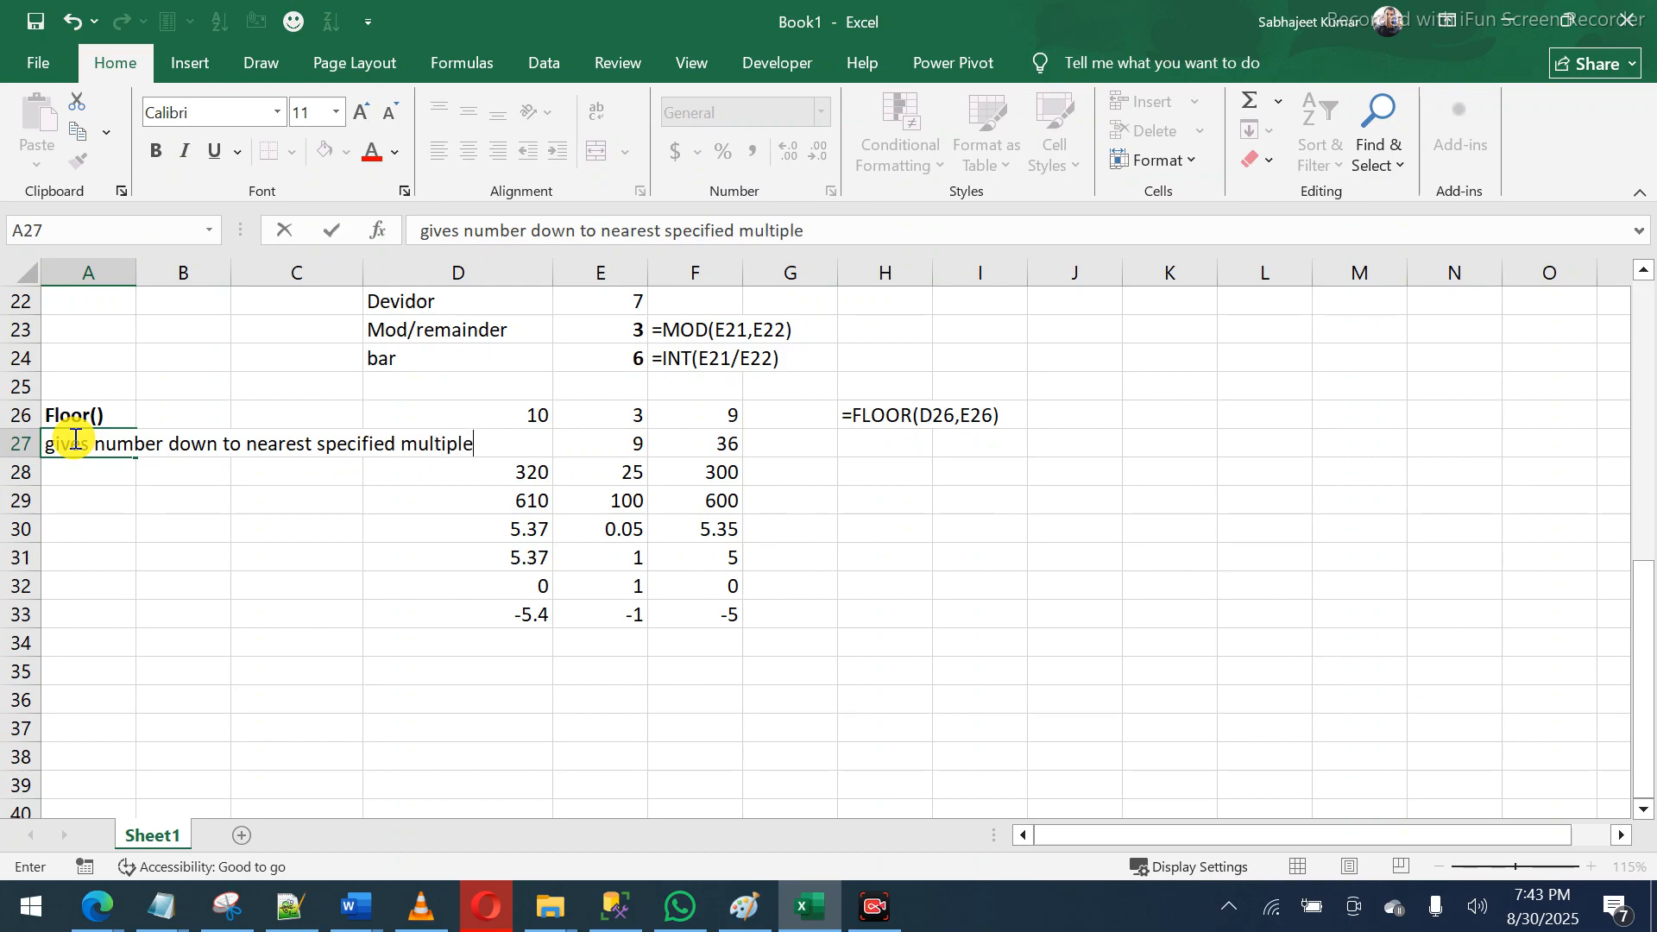
key("Return")
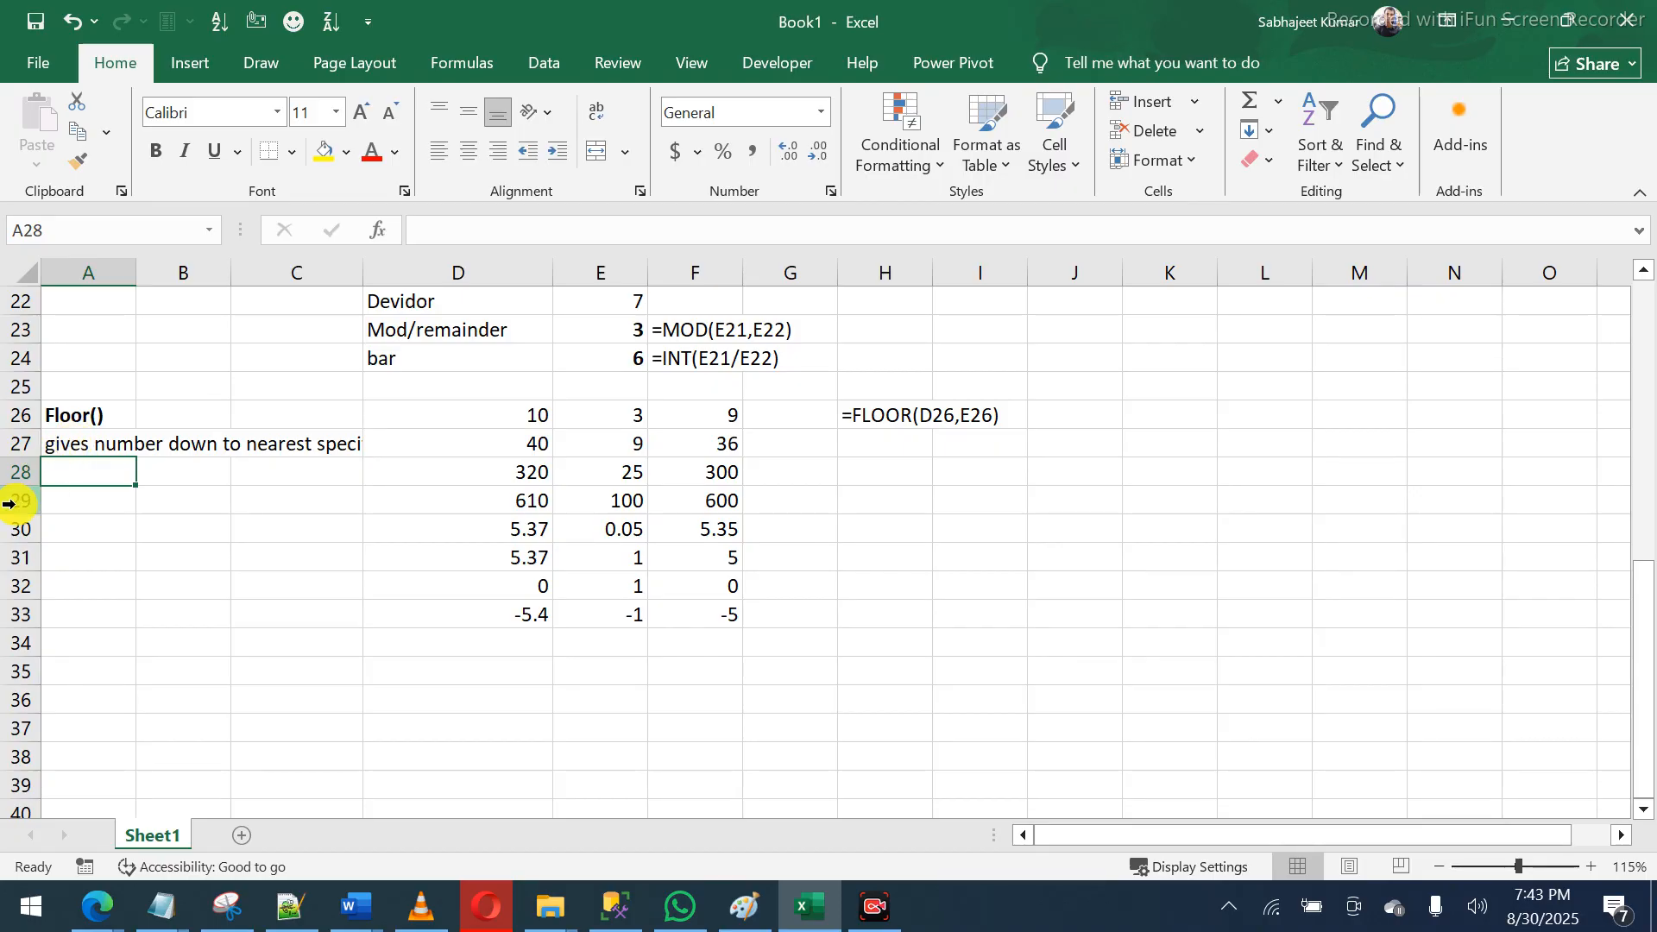
- Enter a bold 'Ceiling()' heading in A35
left_click(76, 682)
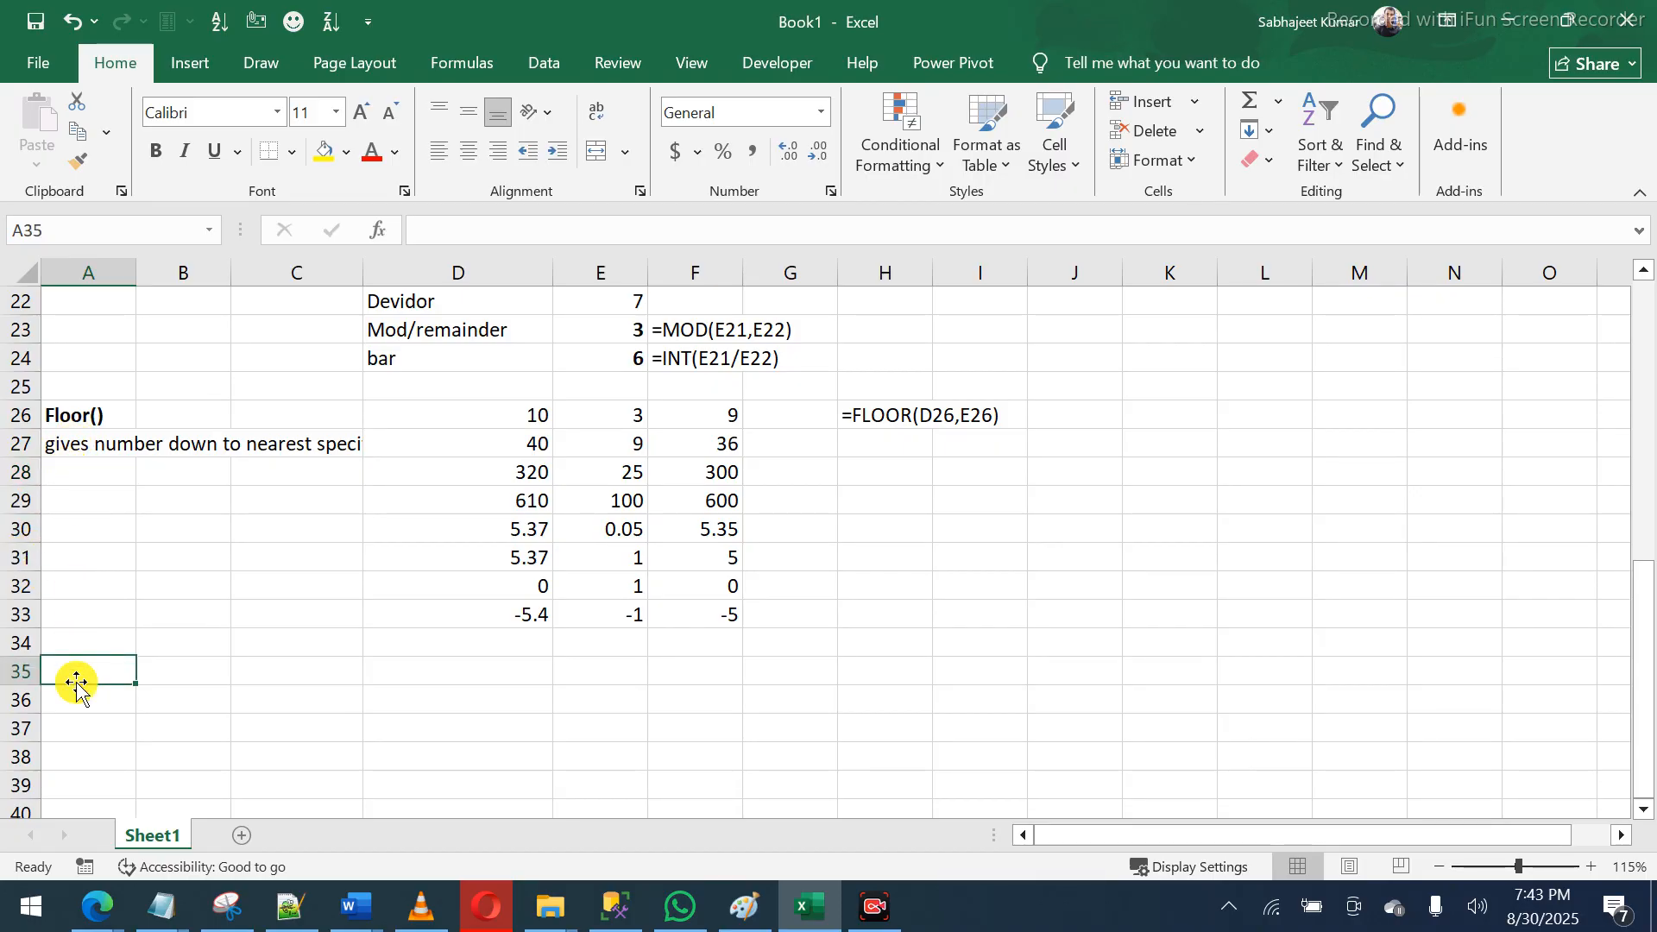
type("C")
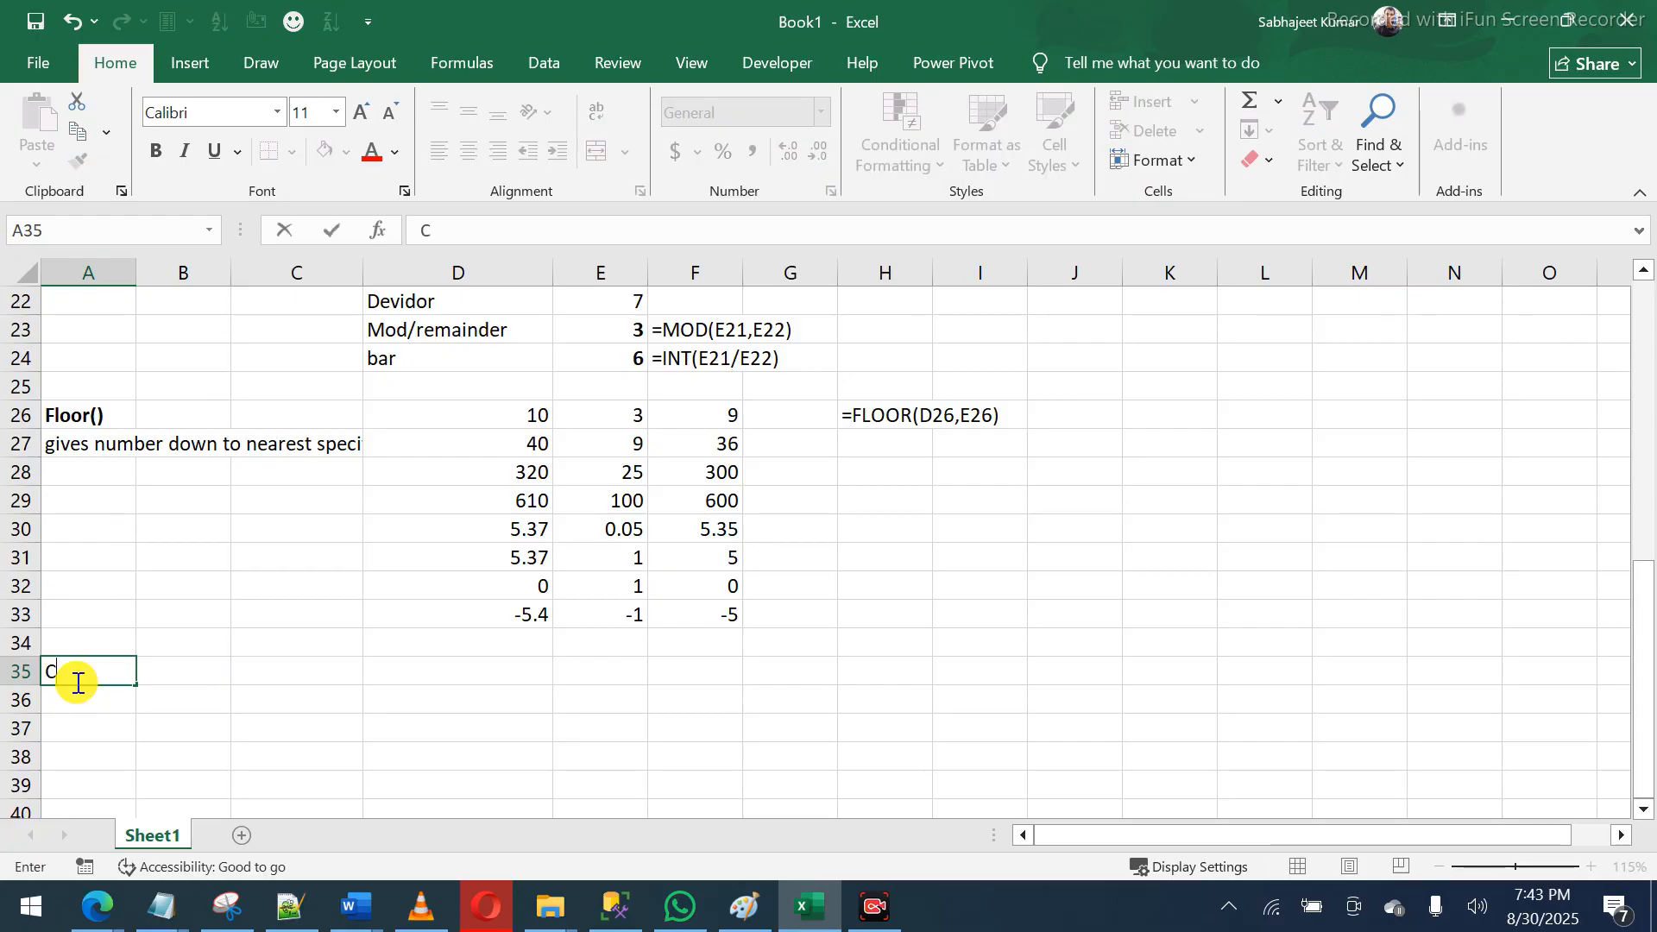
type("eiling()")
key("Return")
left_click(76, 682)
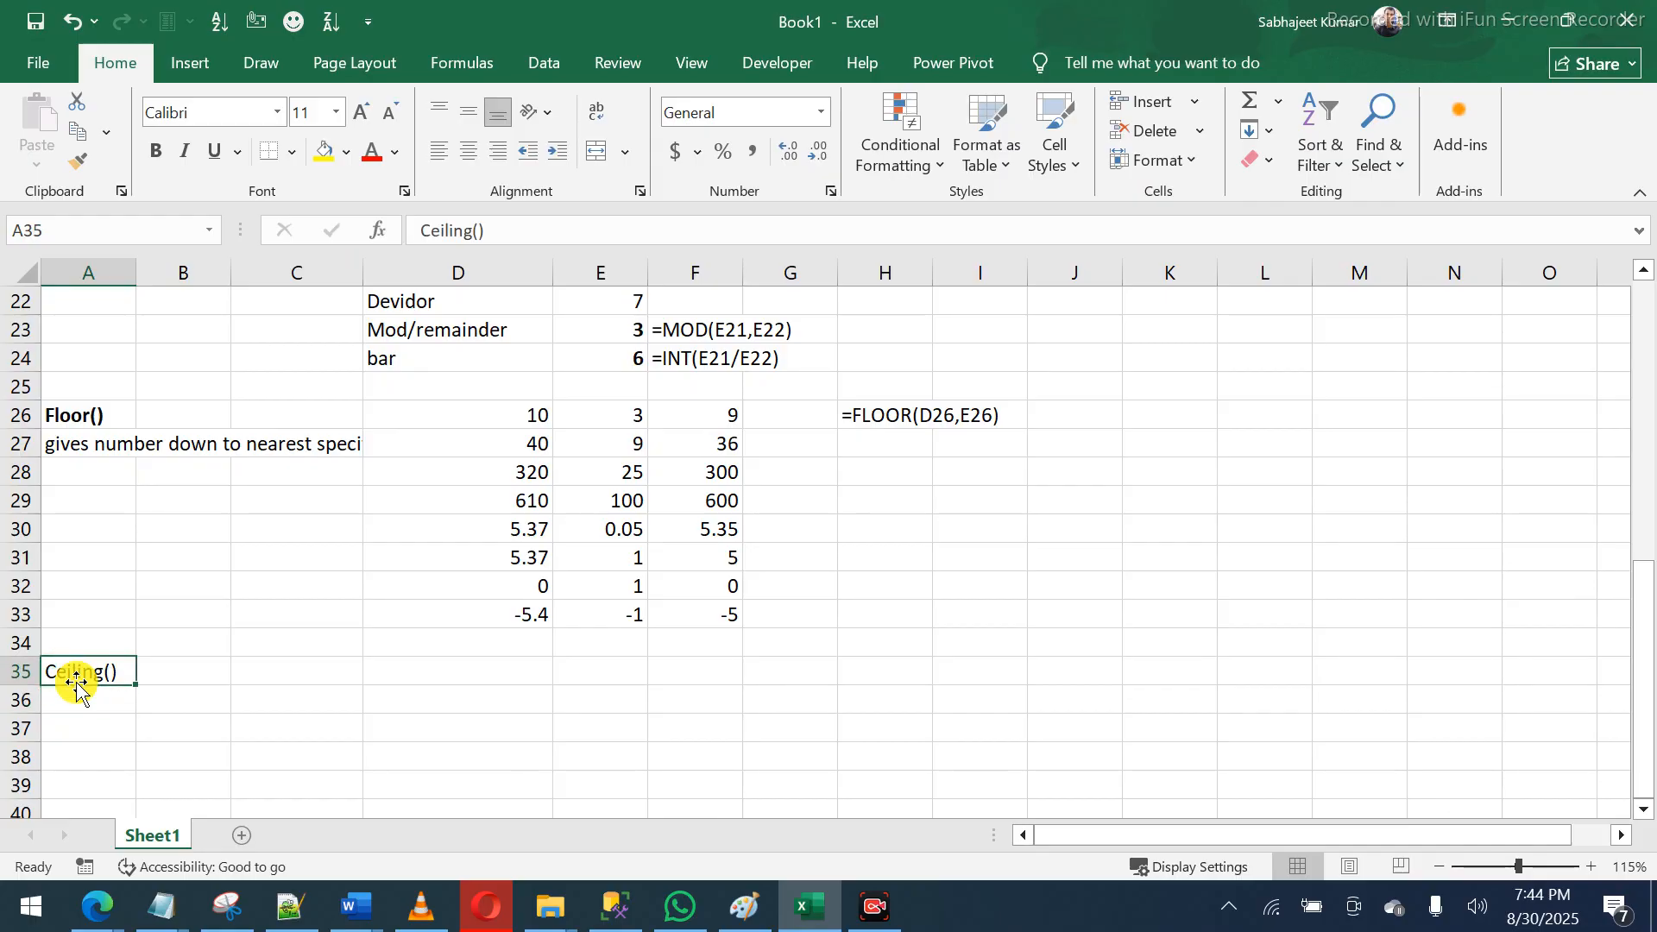
key("ctrl+b")
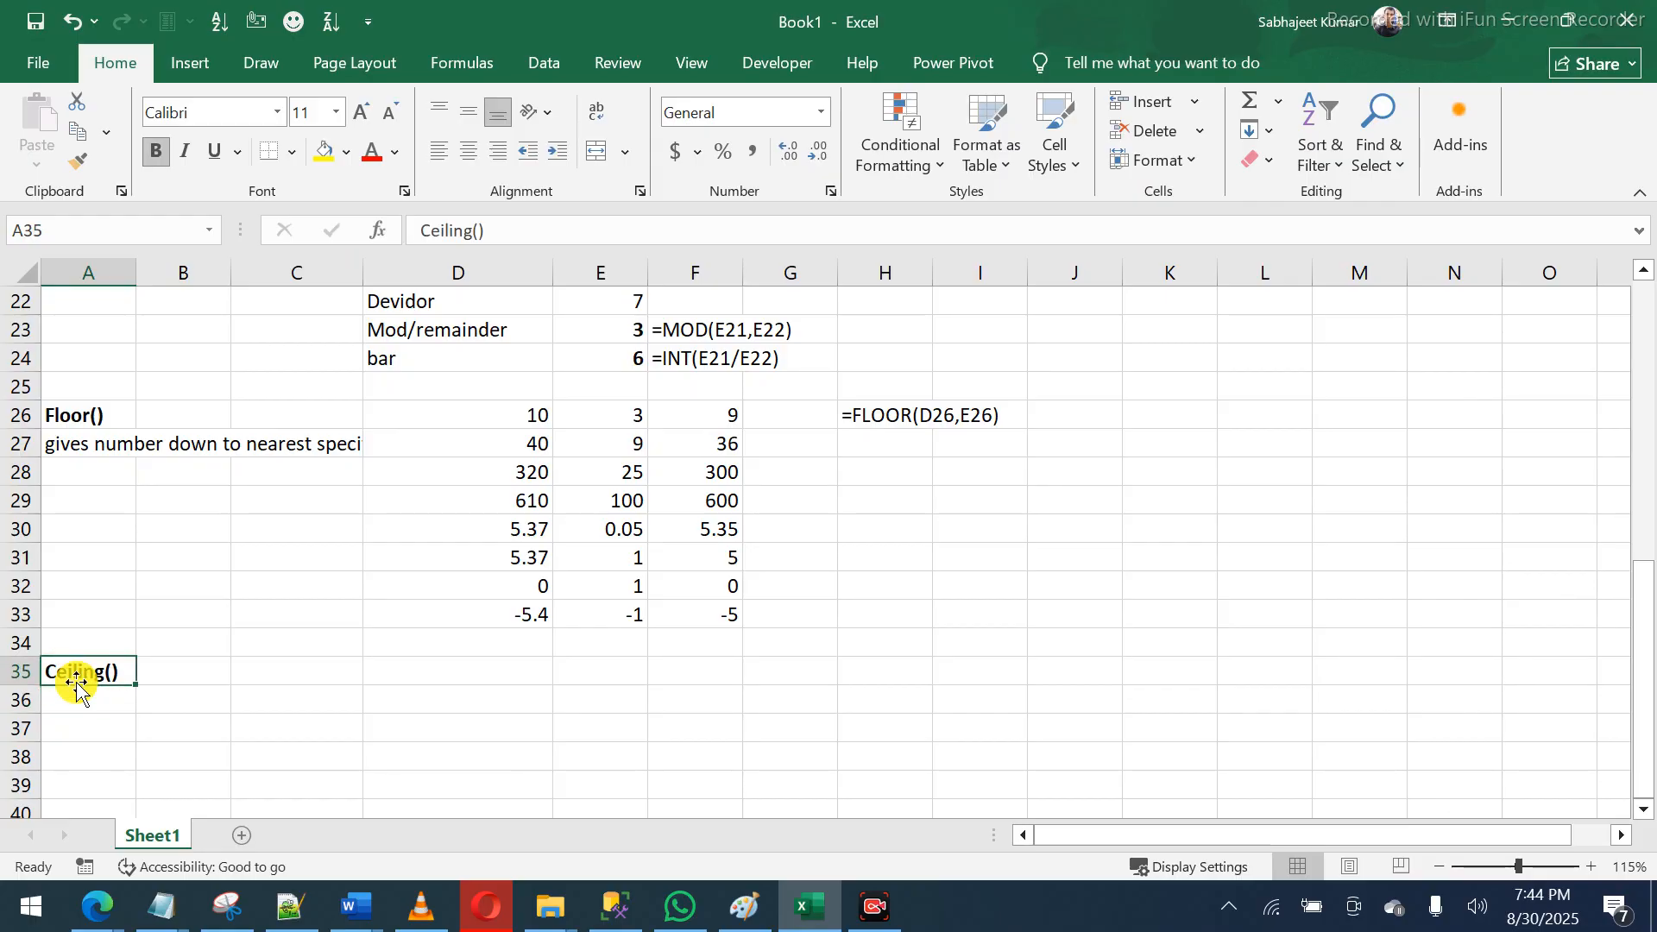
- Copy the Floor description into A36 and change 'down' to 'up'
left_click(84, 455)
key("ctrl+c")
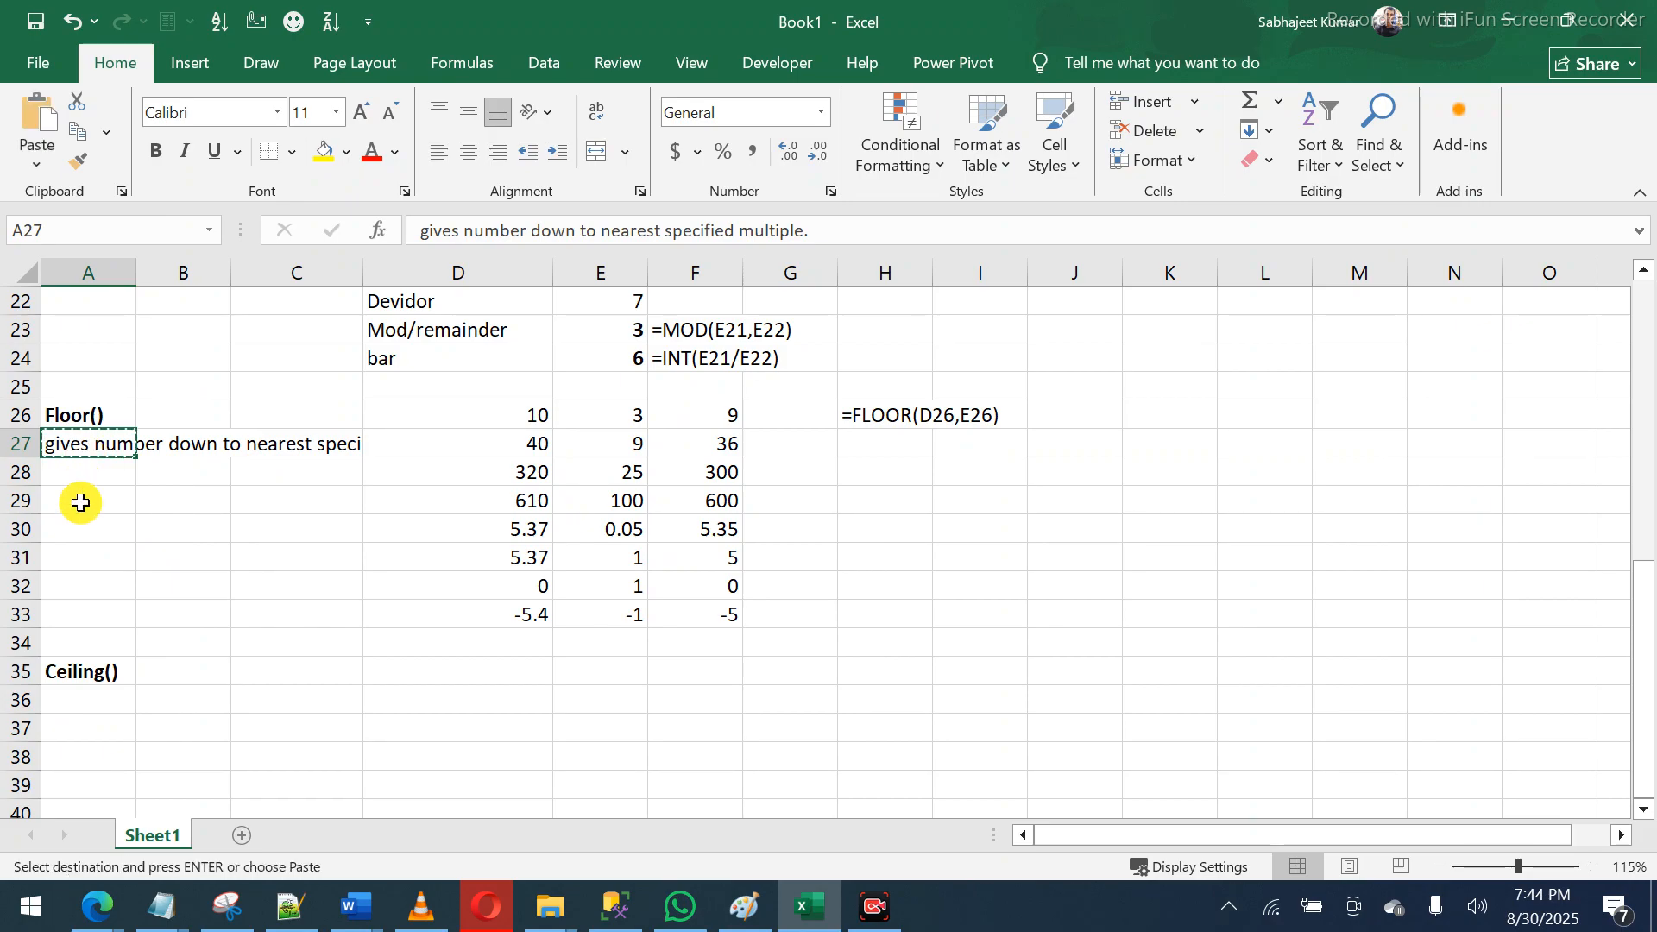
left_click(83, 702)
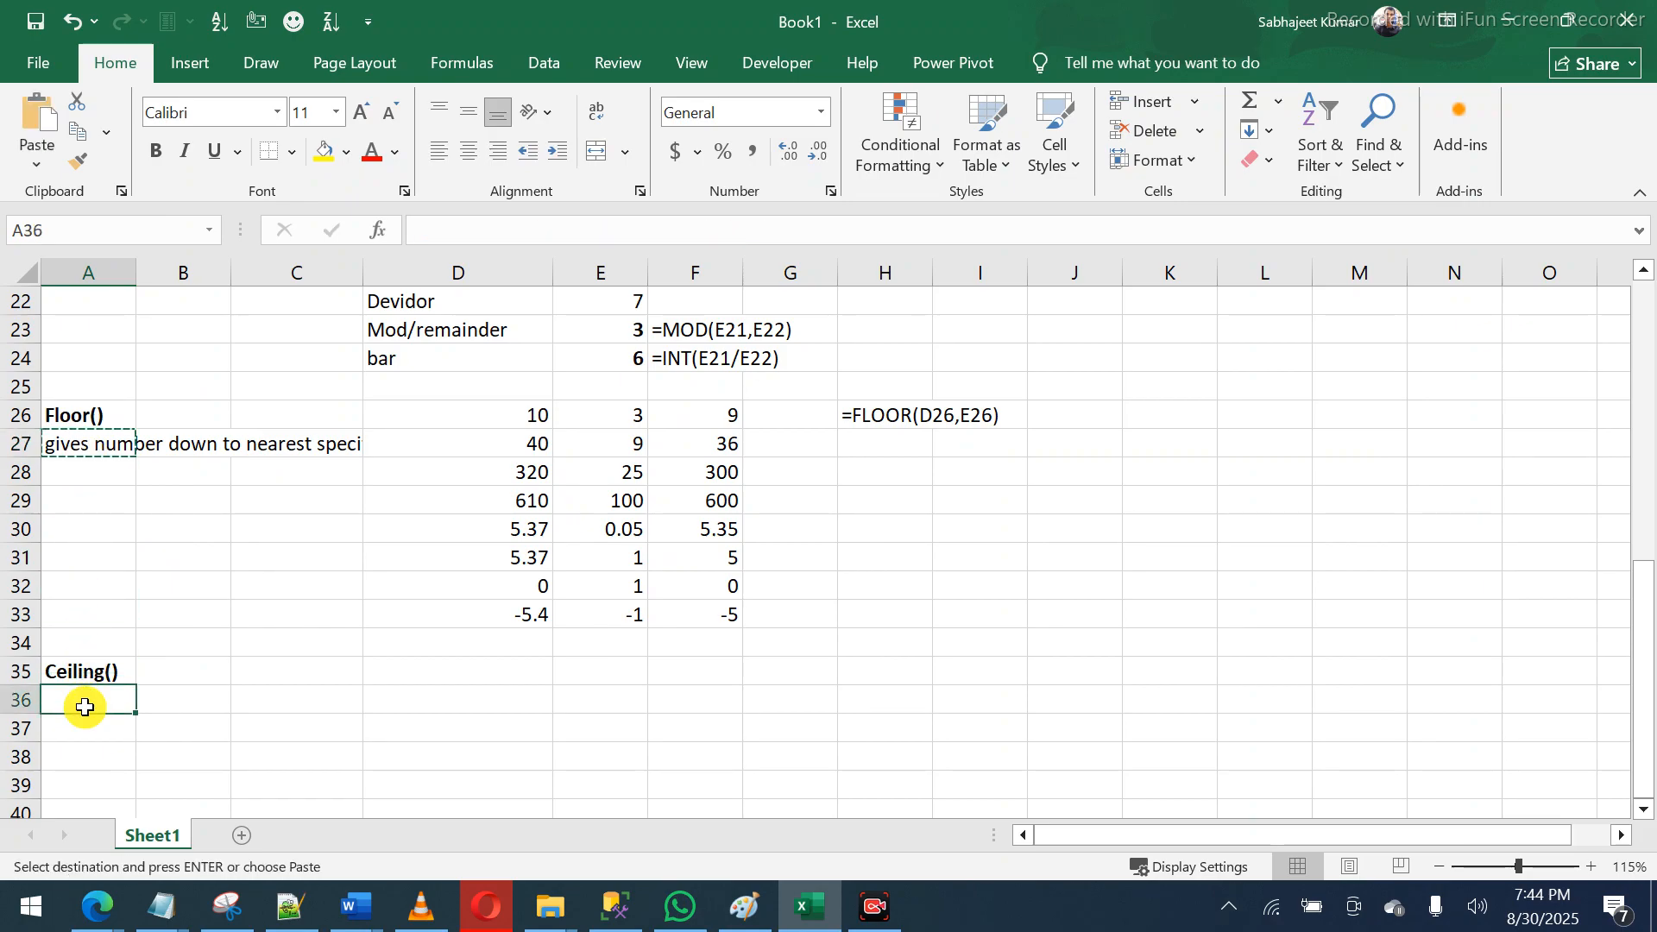
key("ctrl+v")
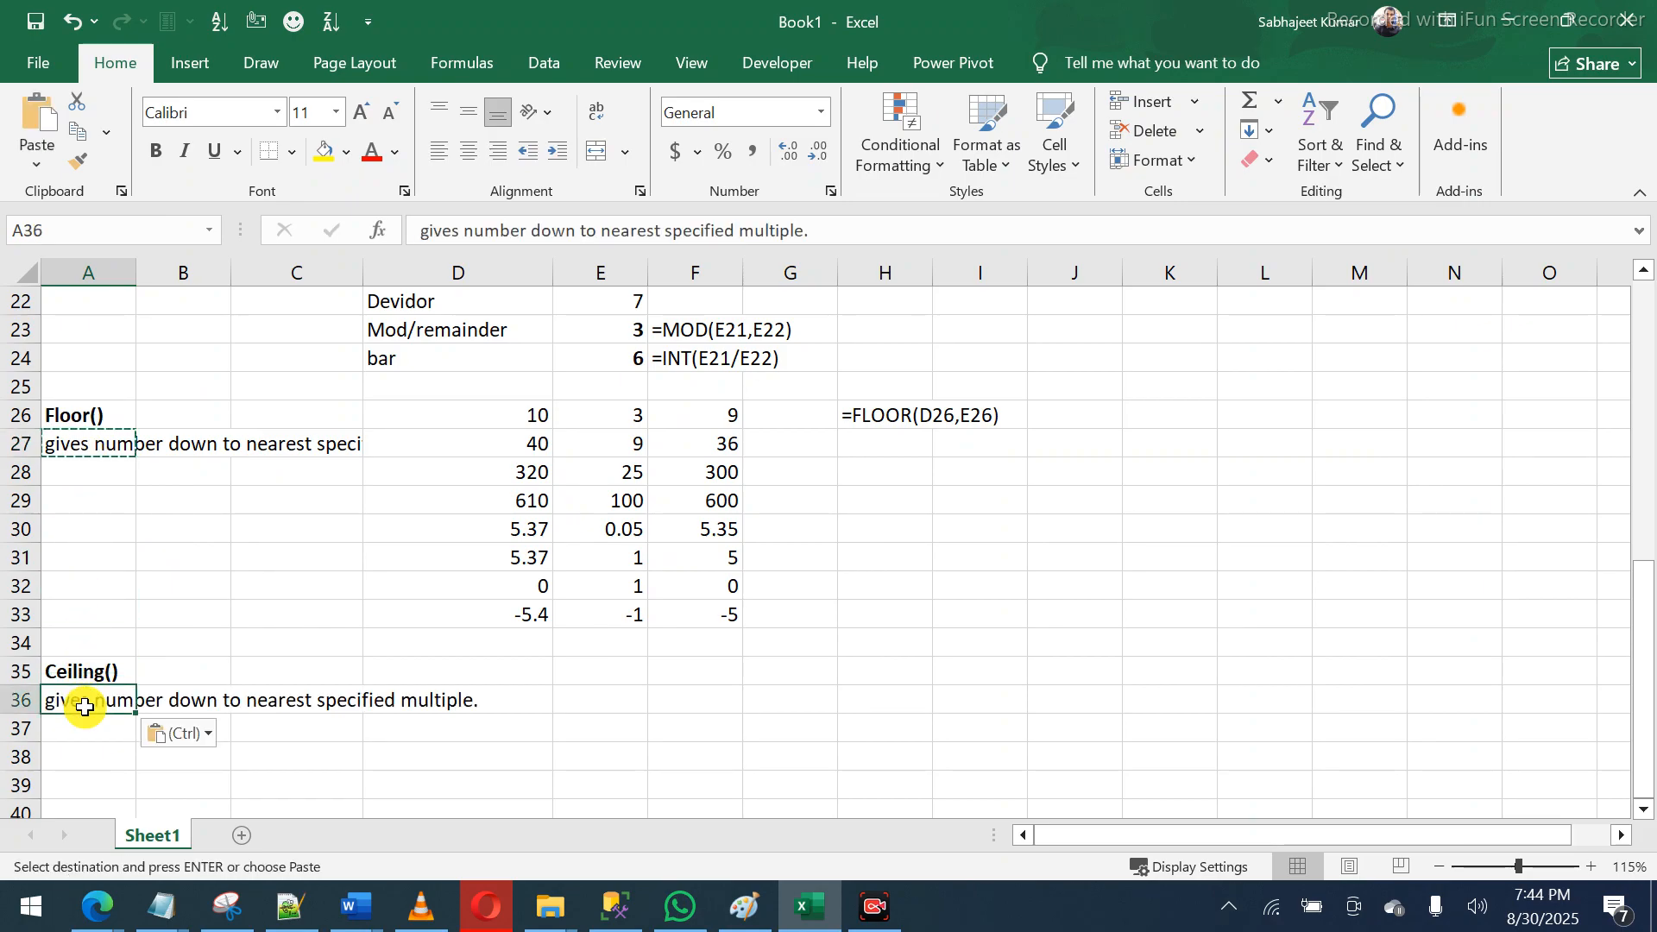
double_click(547, 233)
type("up")
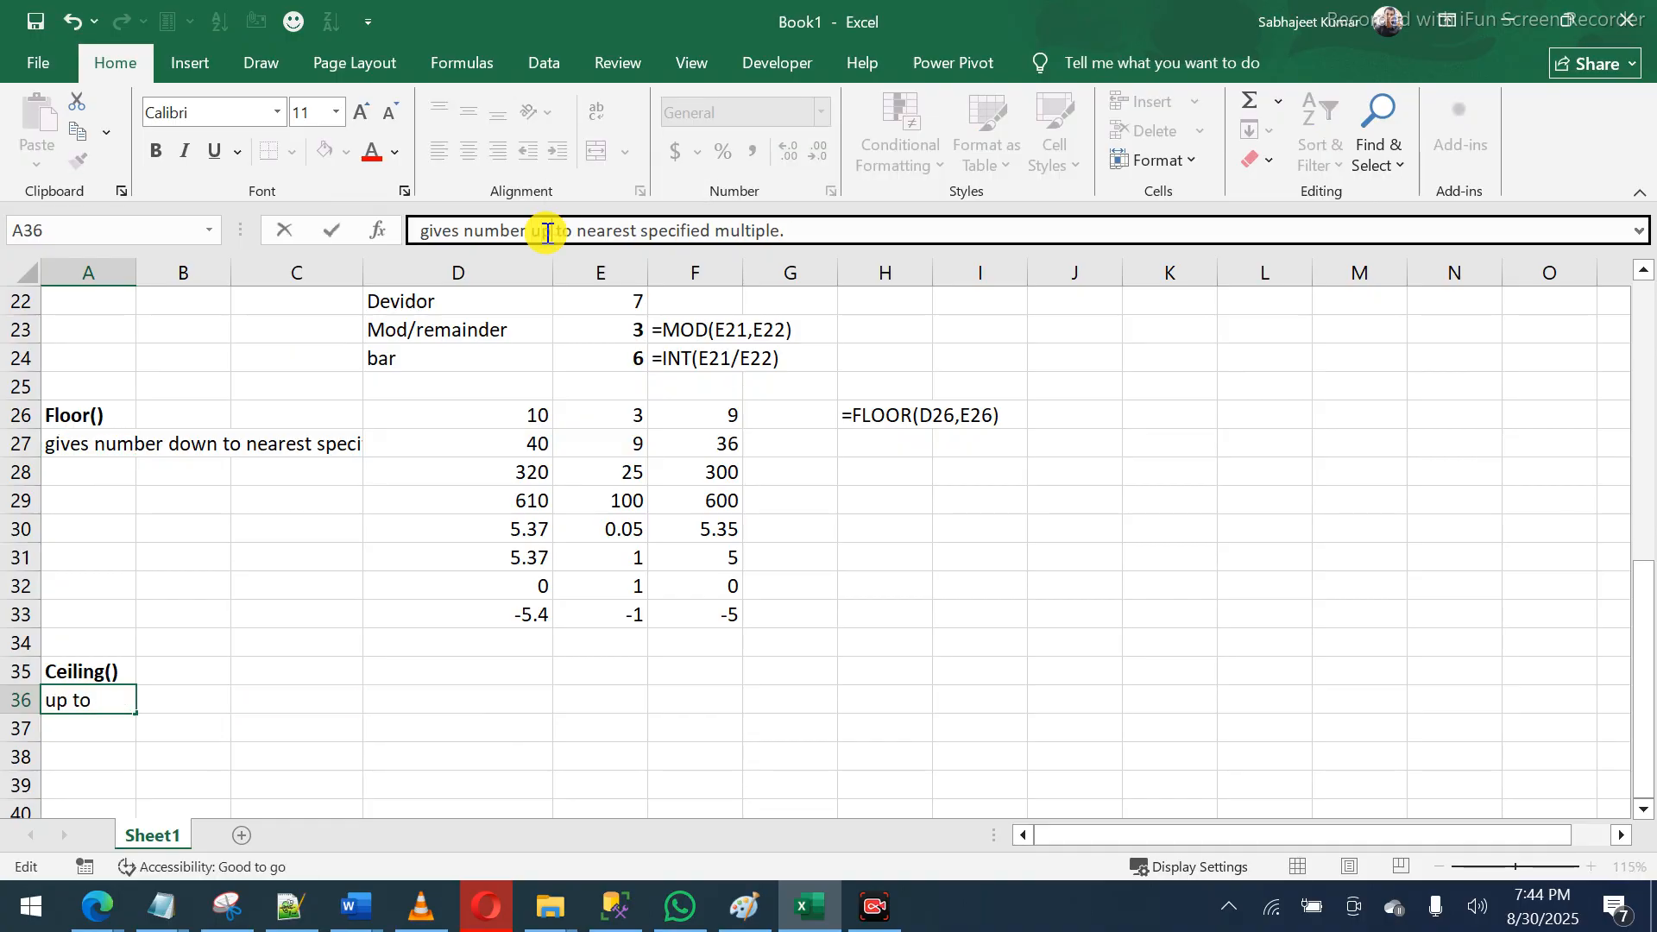
key("Return")
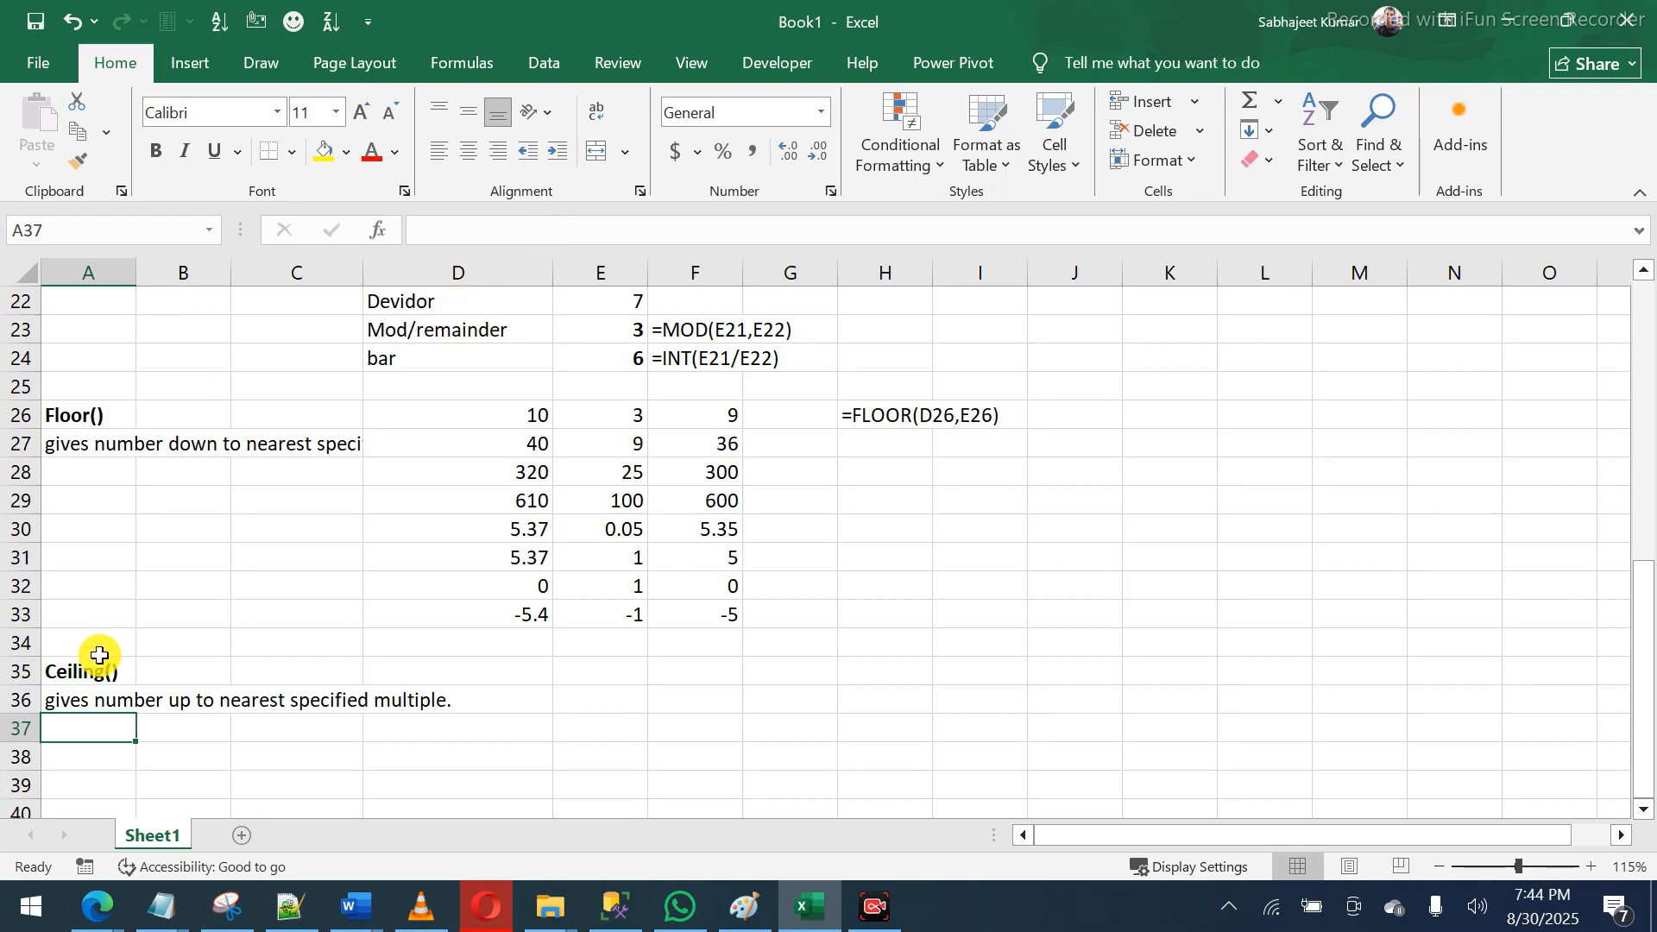
- Copy the Floor examples D26:F33 and paste them starting at D36 for Ceiling()
left_click_drag(517, 420, 536, 602)
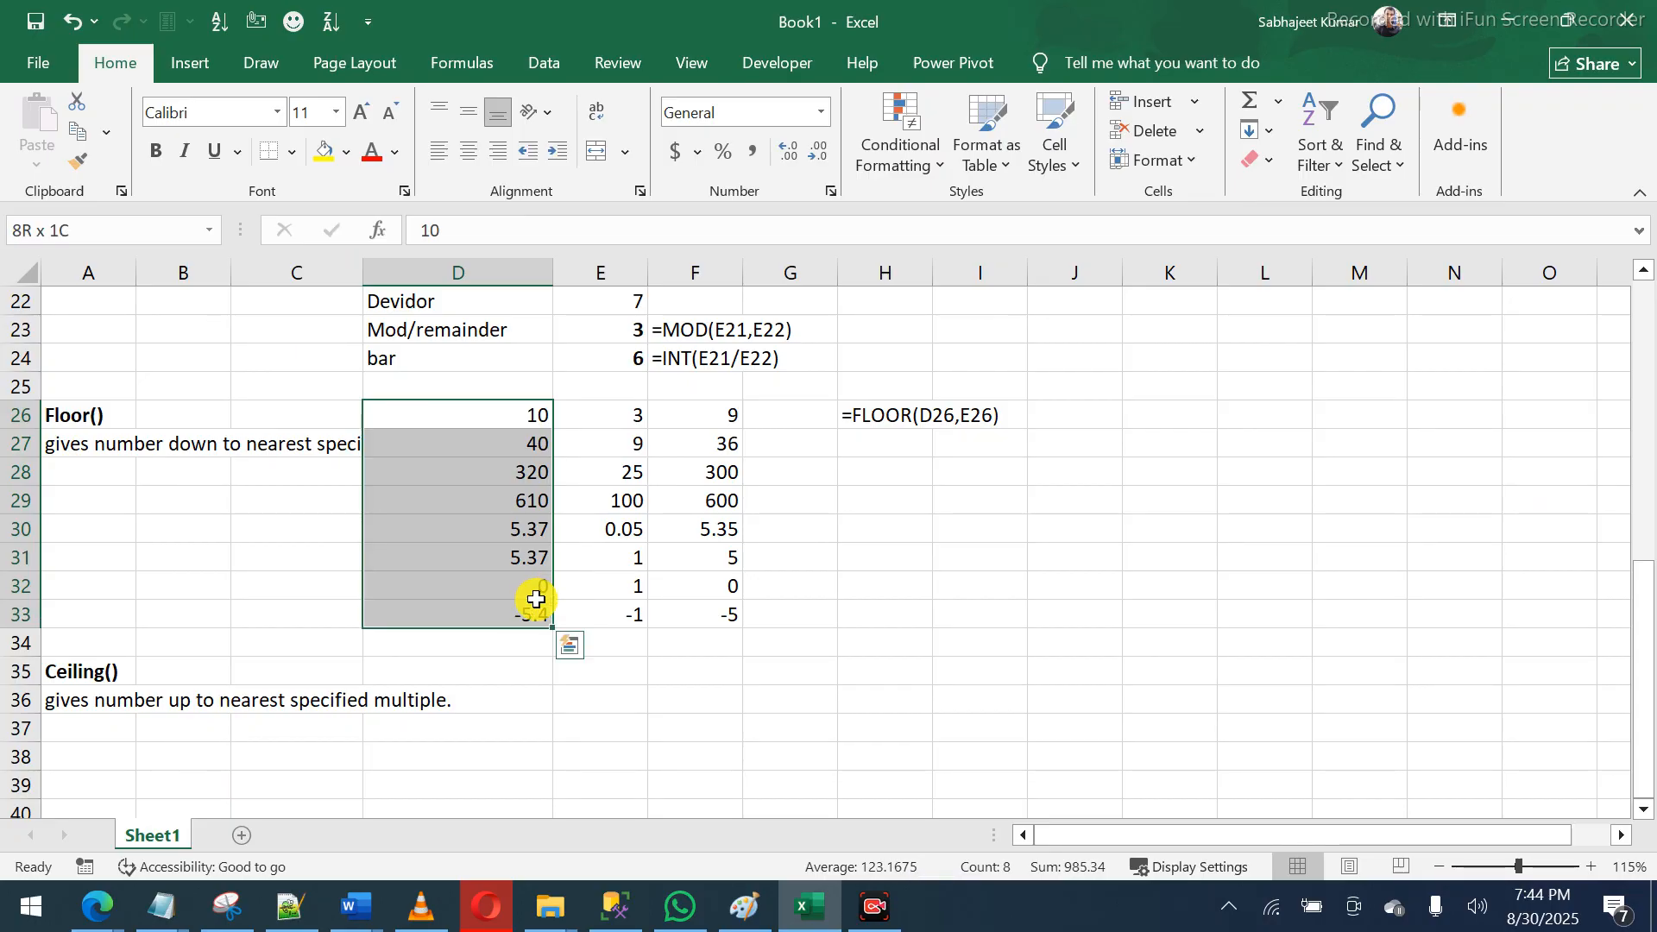
key("shift+Right")
key("shift+Right")
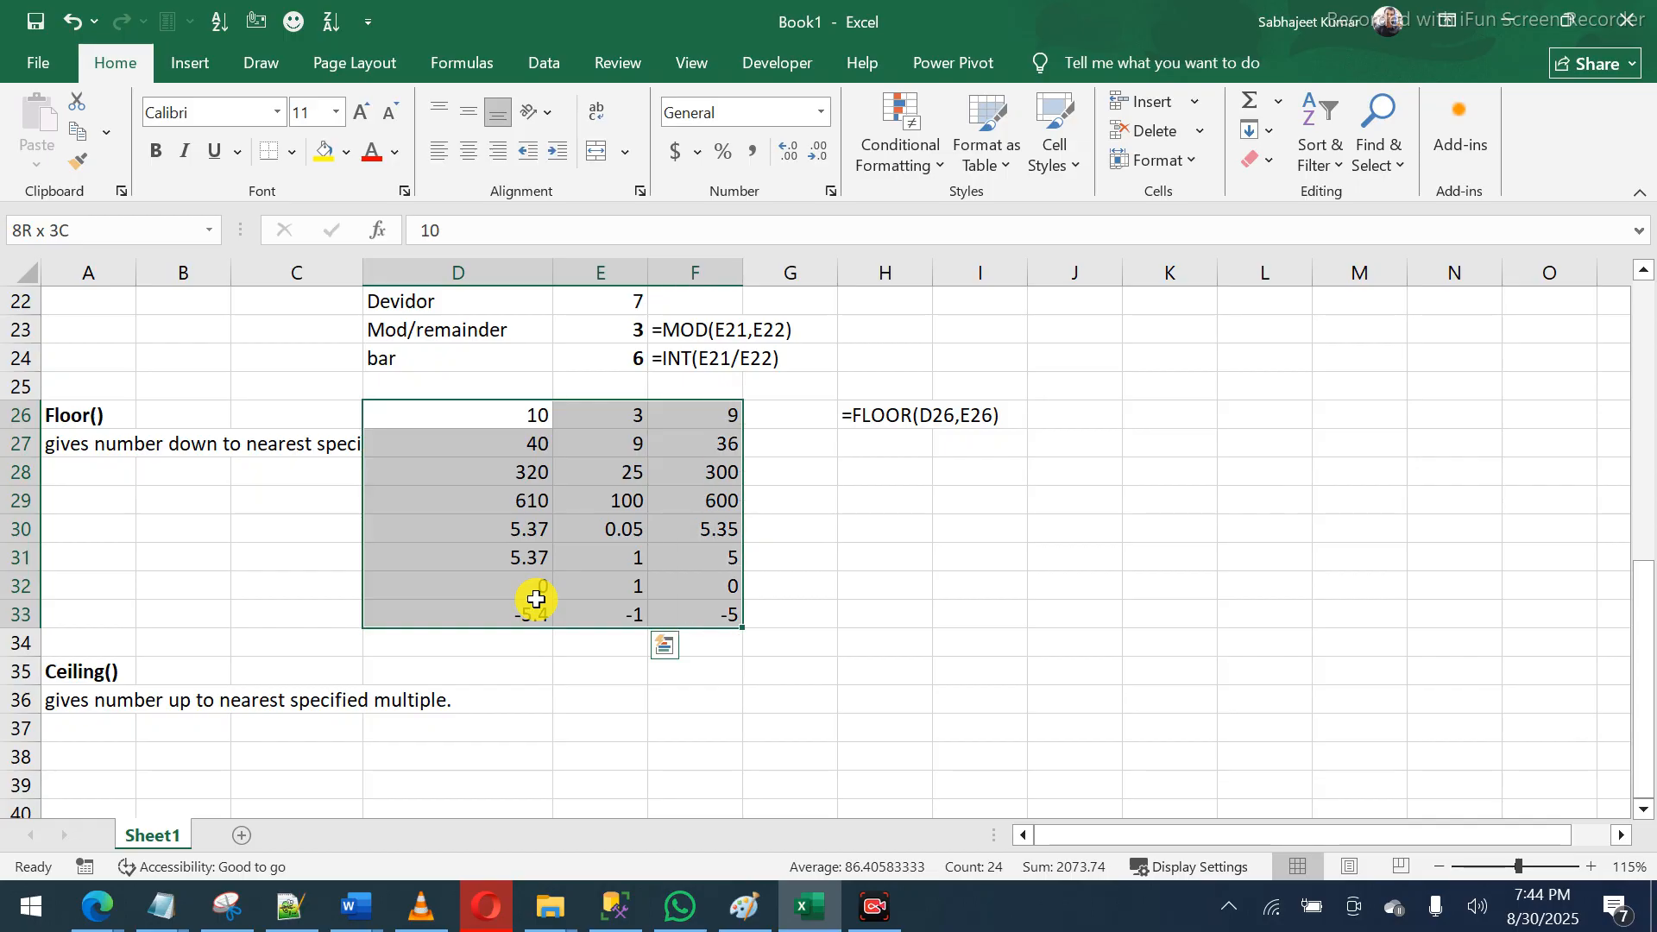
key("ctrl+c")
key("Down")
key("Down")
key("Down")
key("Down")
key("Down")
key("Down")
key("Down")
key("Down")
key("Down")
key("Down")
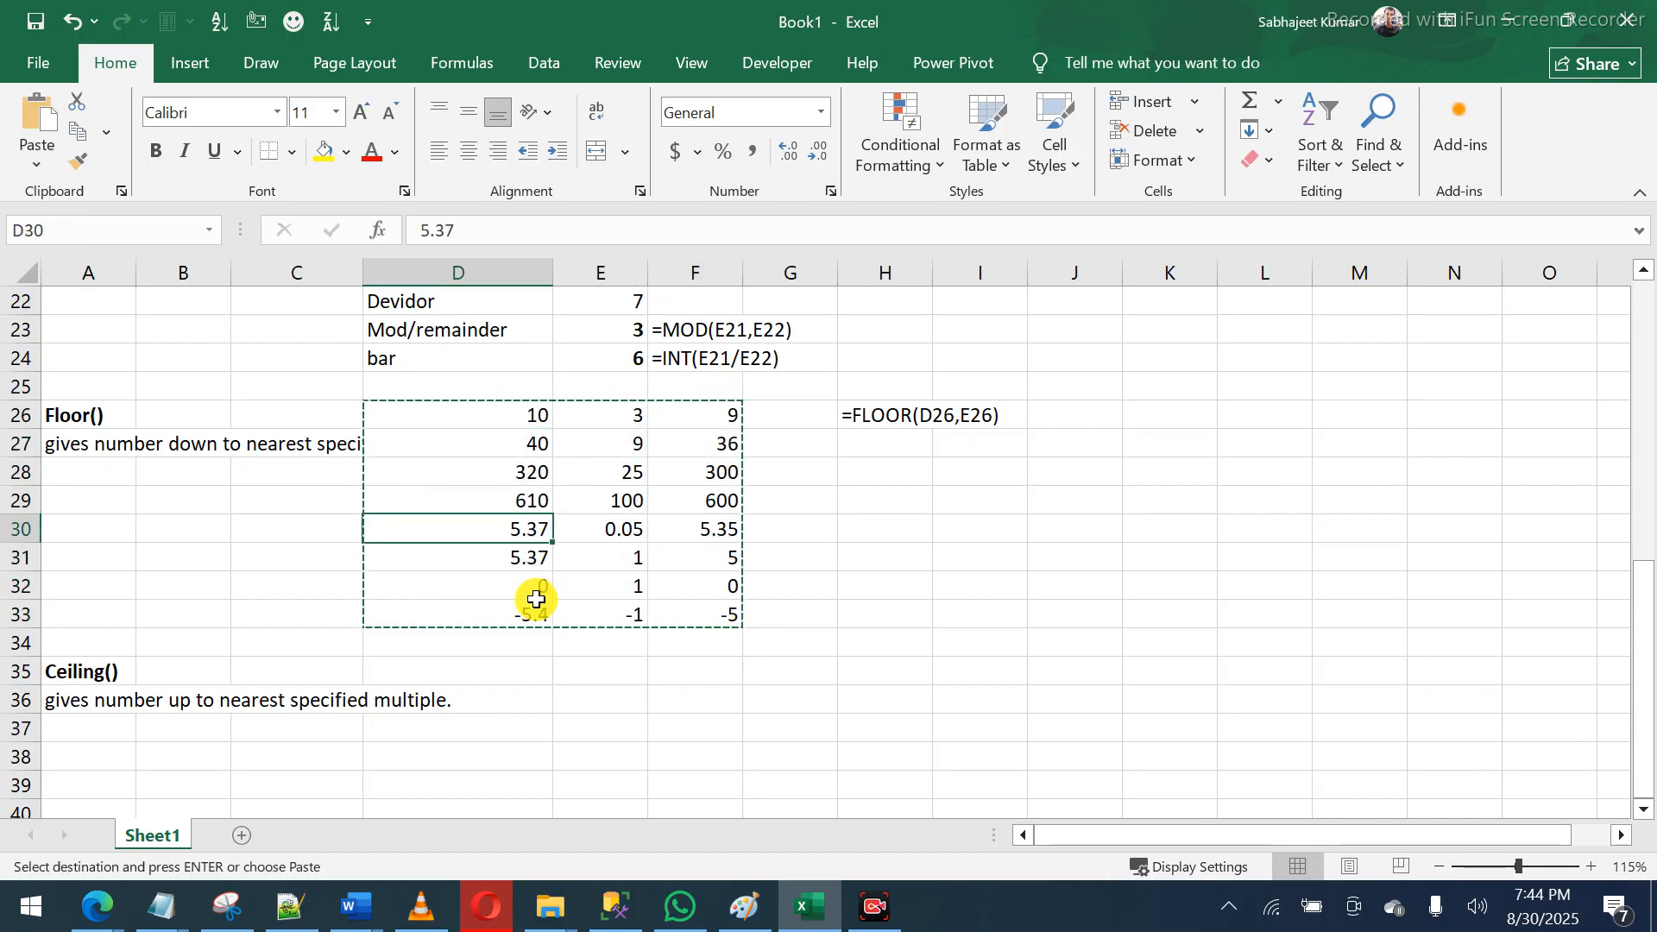
key("ctrl+v")
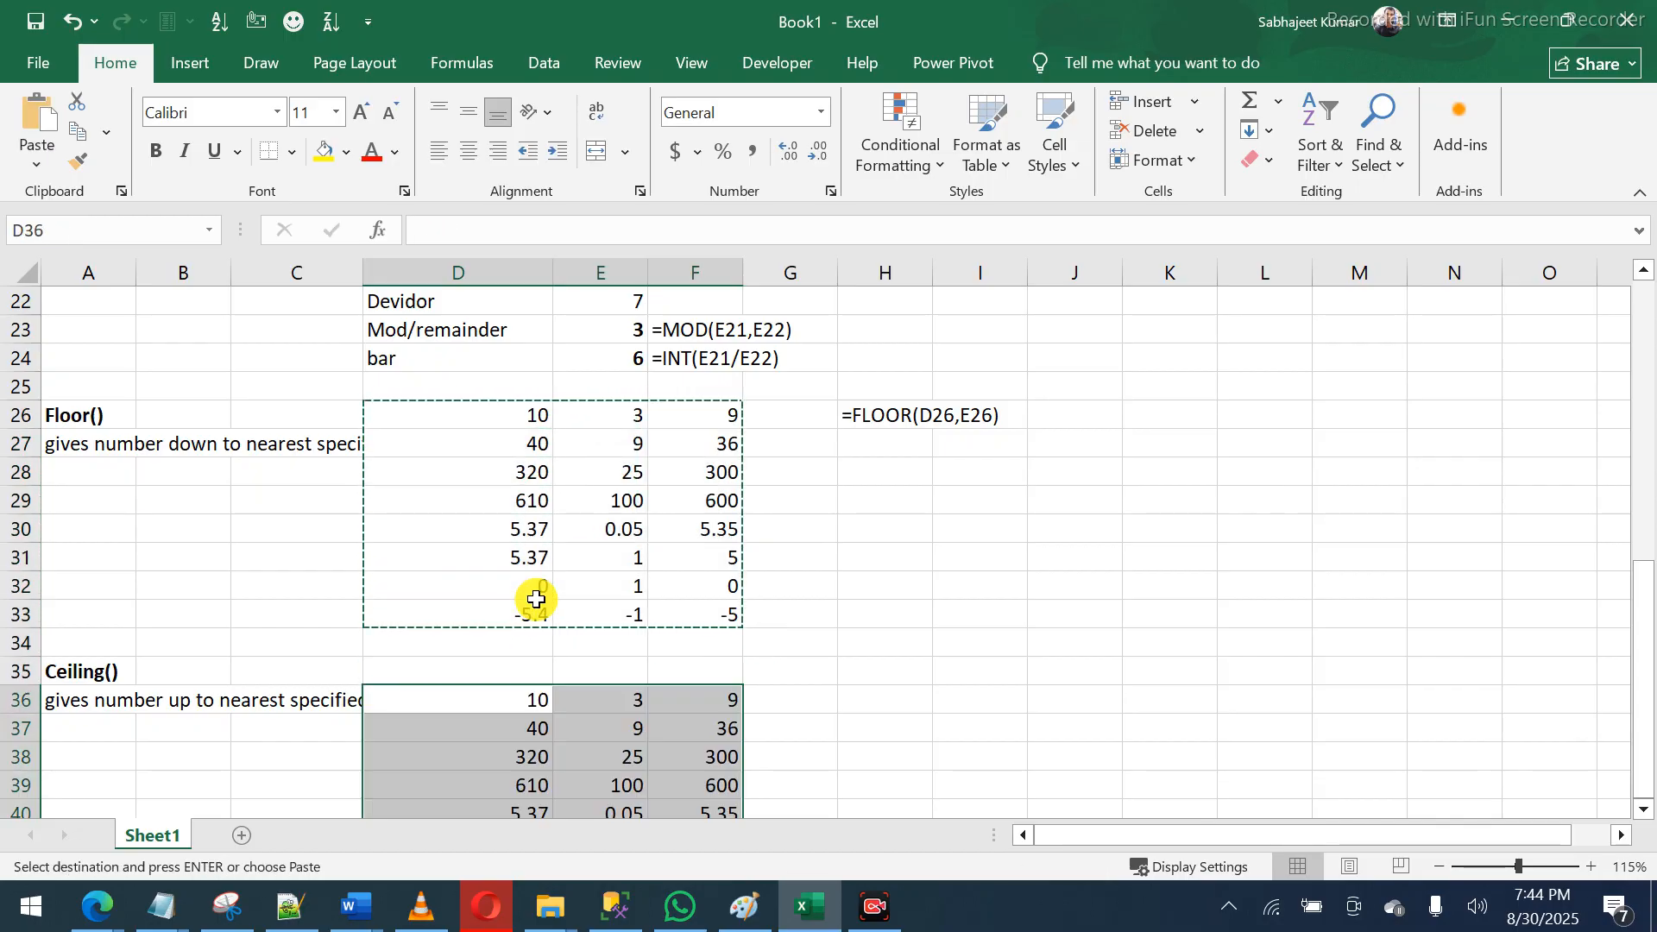
key("Down")
key("Down")
key("Down")
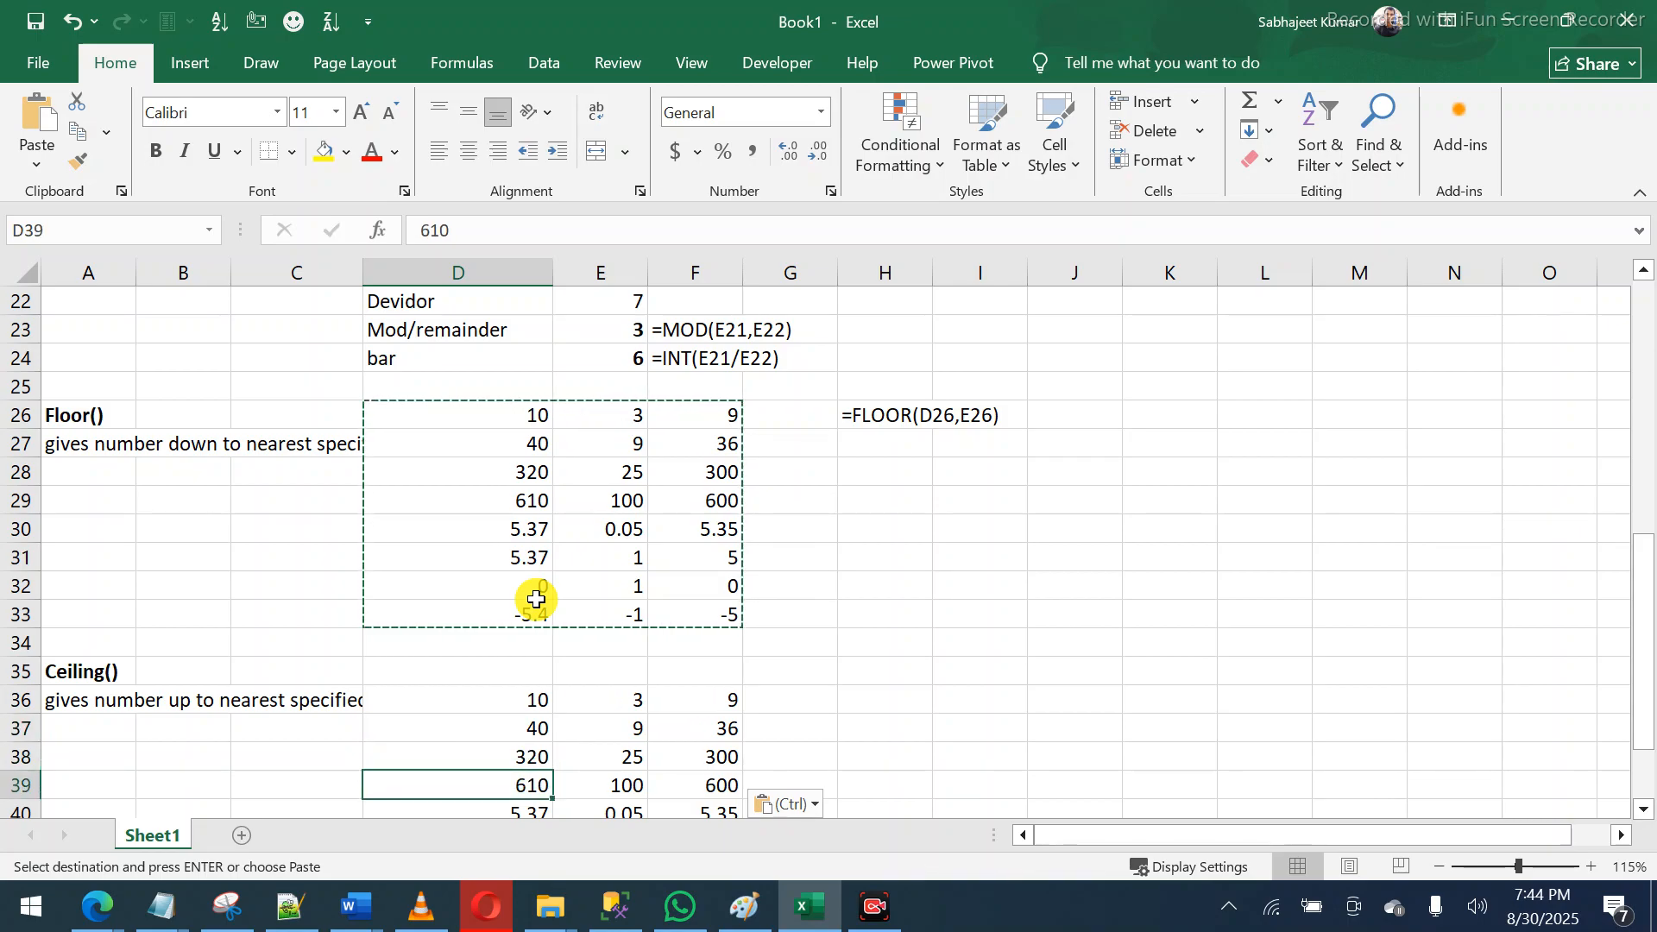
key("ctrl+F1")
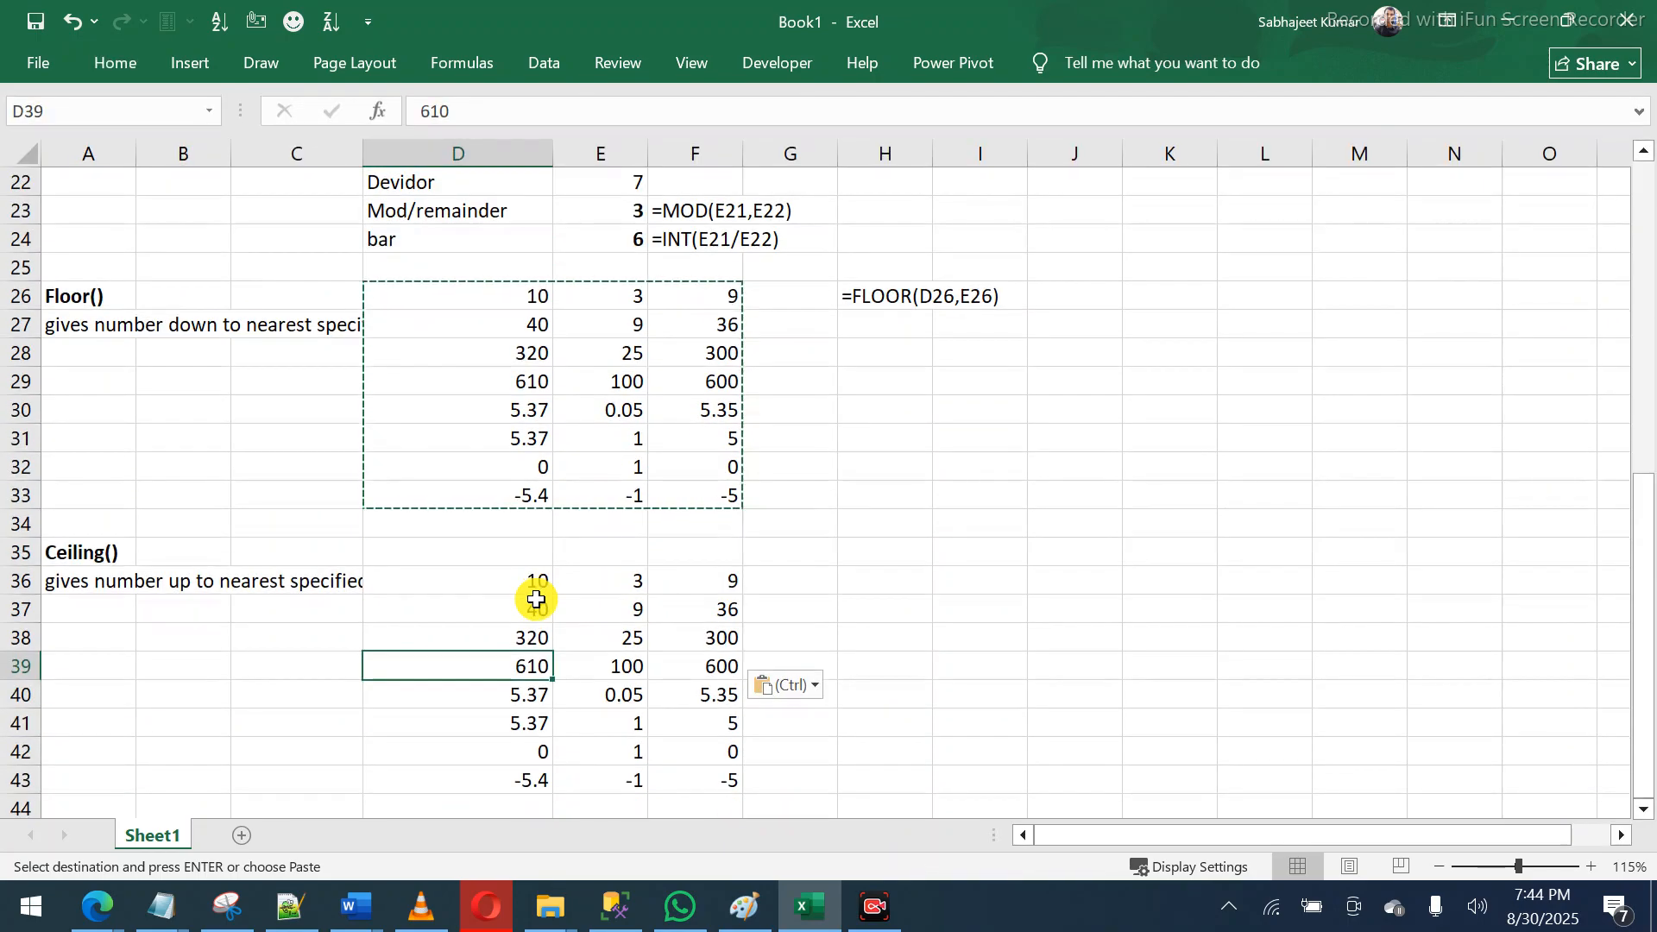
left_click(628, 587)
- Enter =CEILING(D36,E36) in F36 for the first Ceiling example
left_click(699, 582)
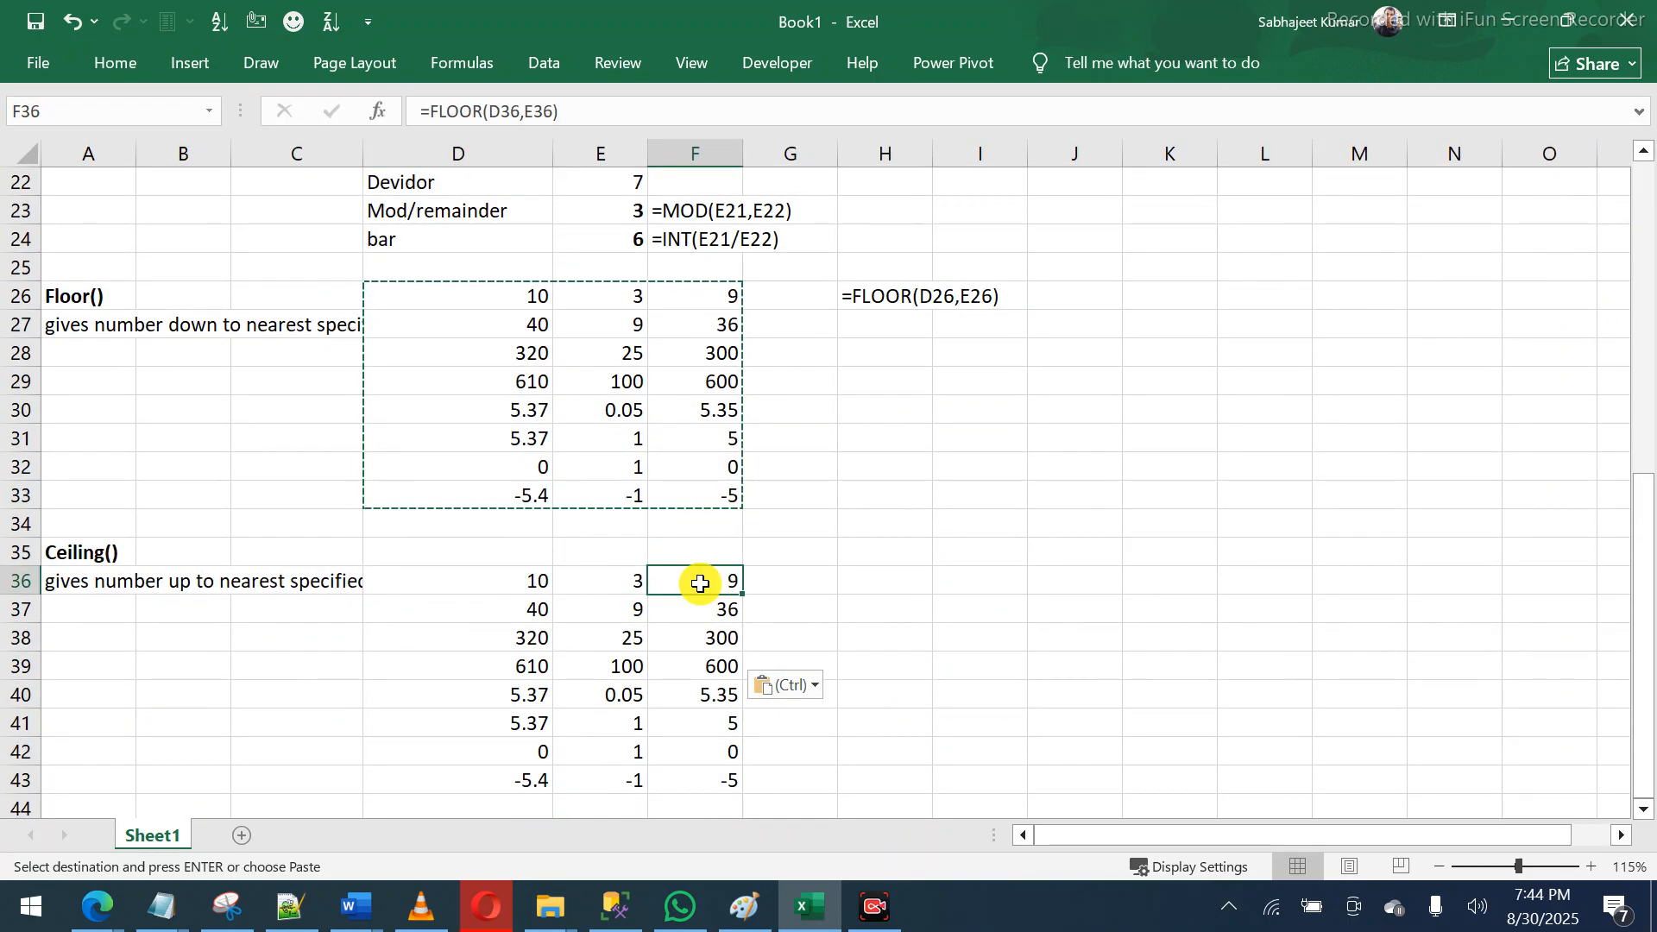
type("c")
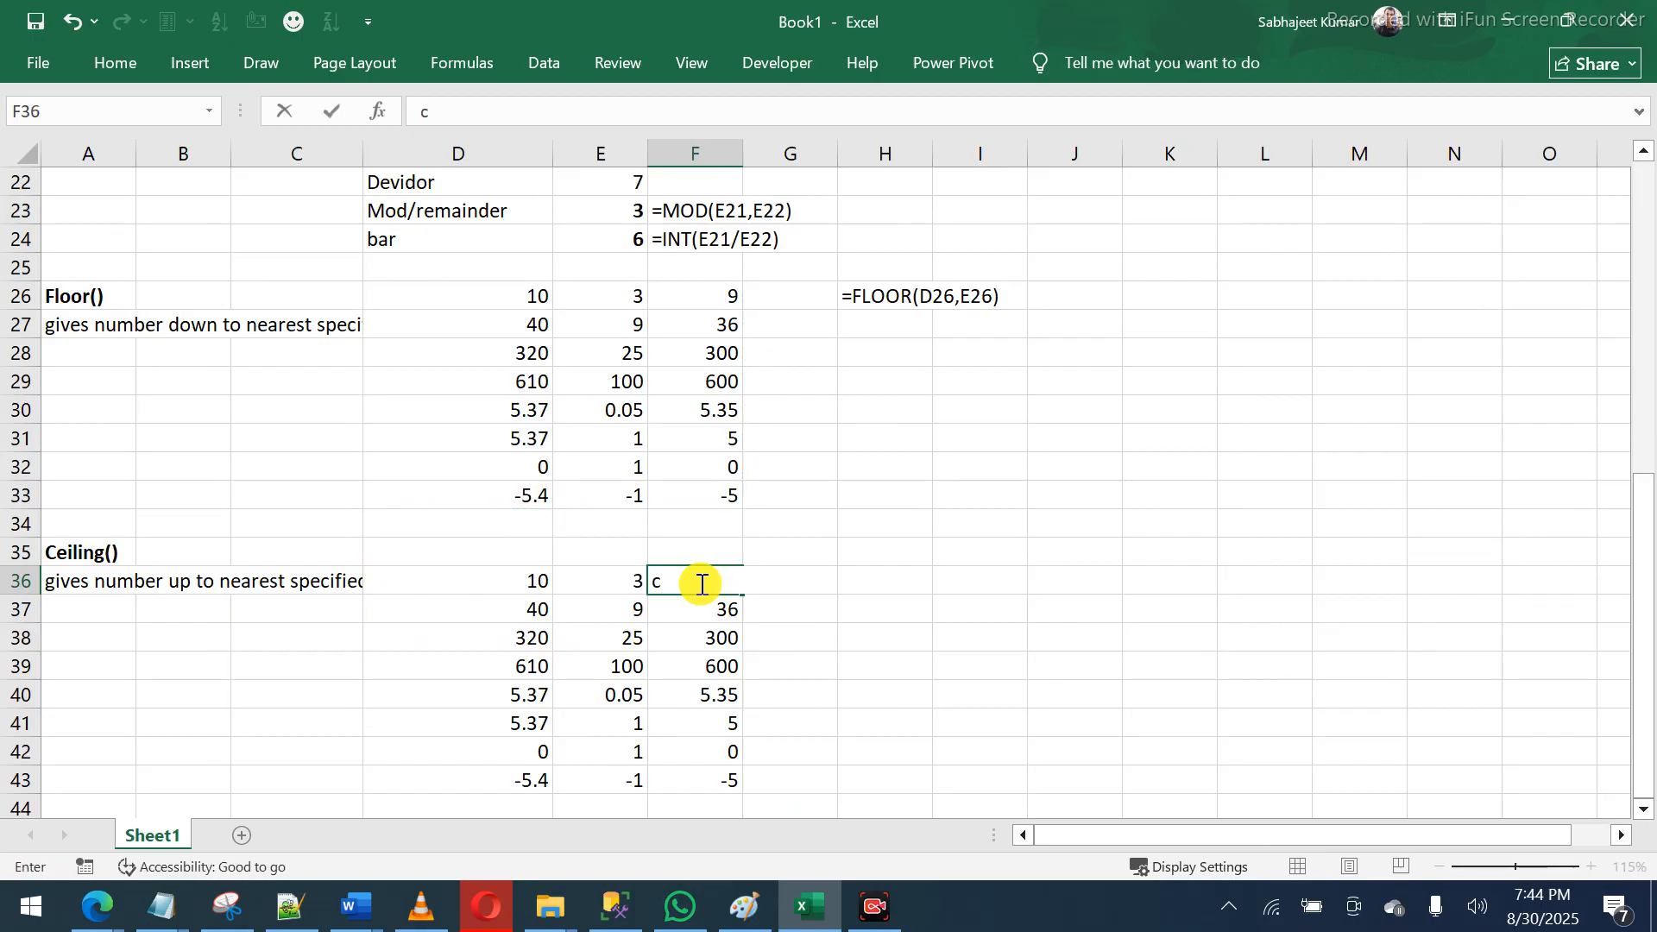
key("BackSpace")
type("=c")
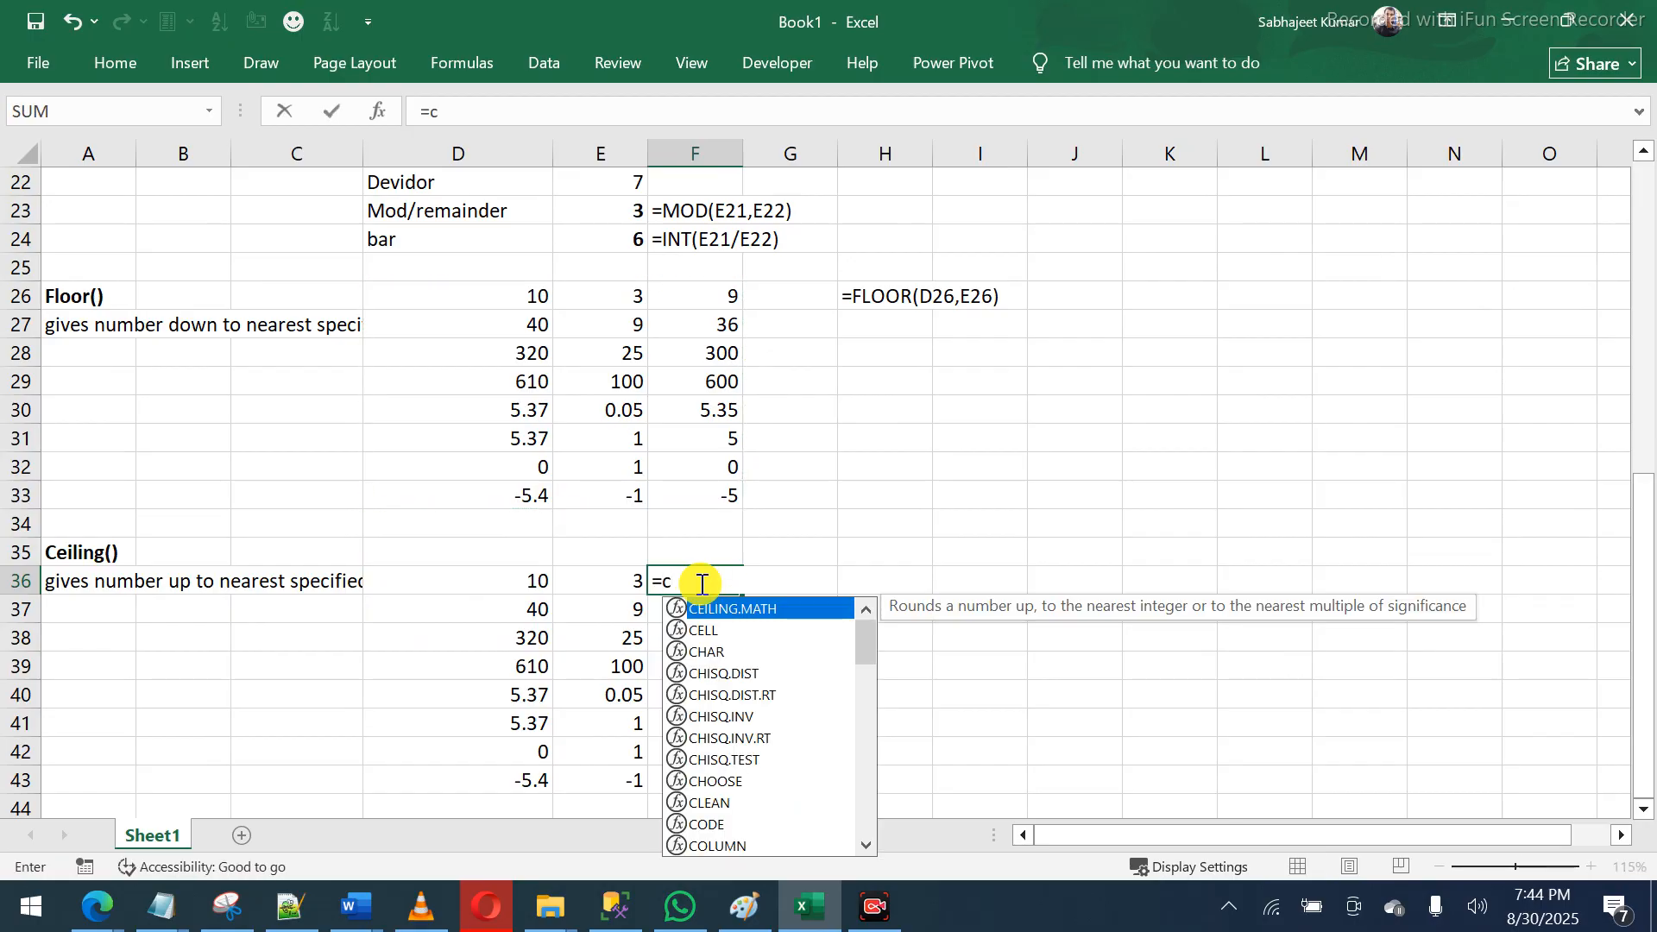
type("e")
key("Down")
key("Down")
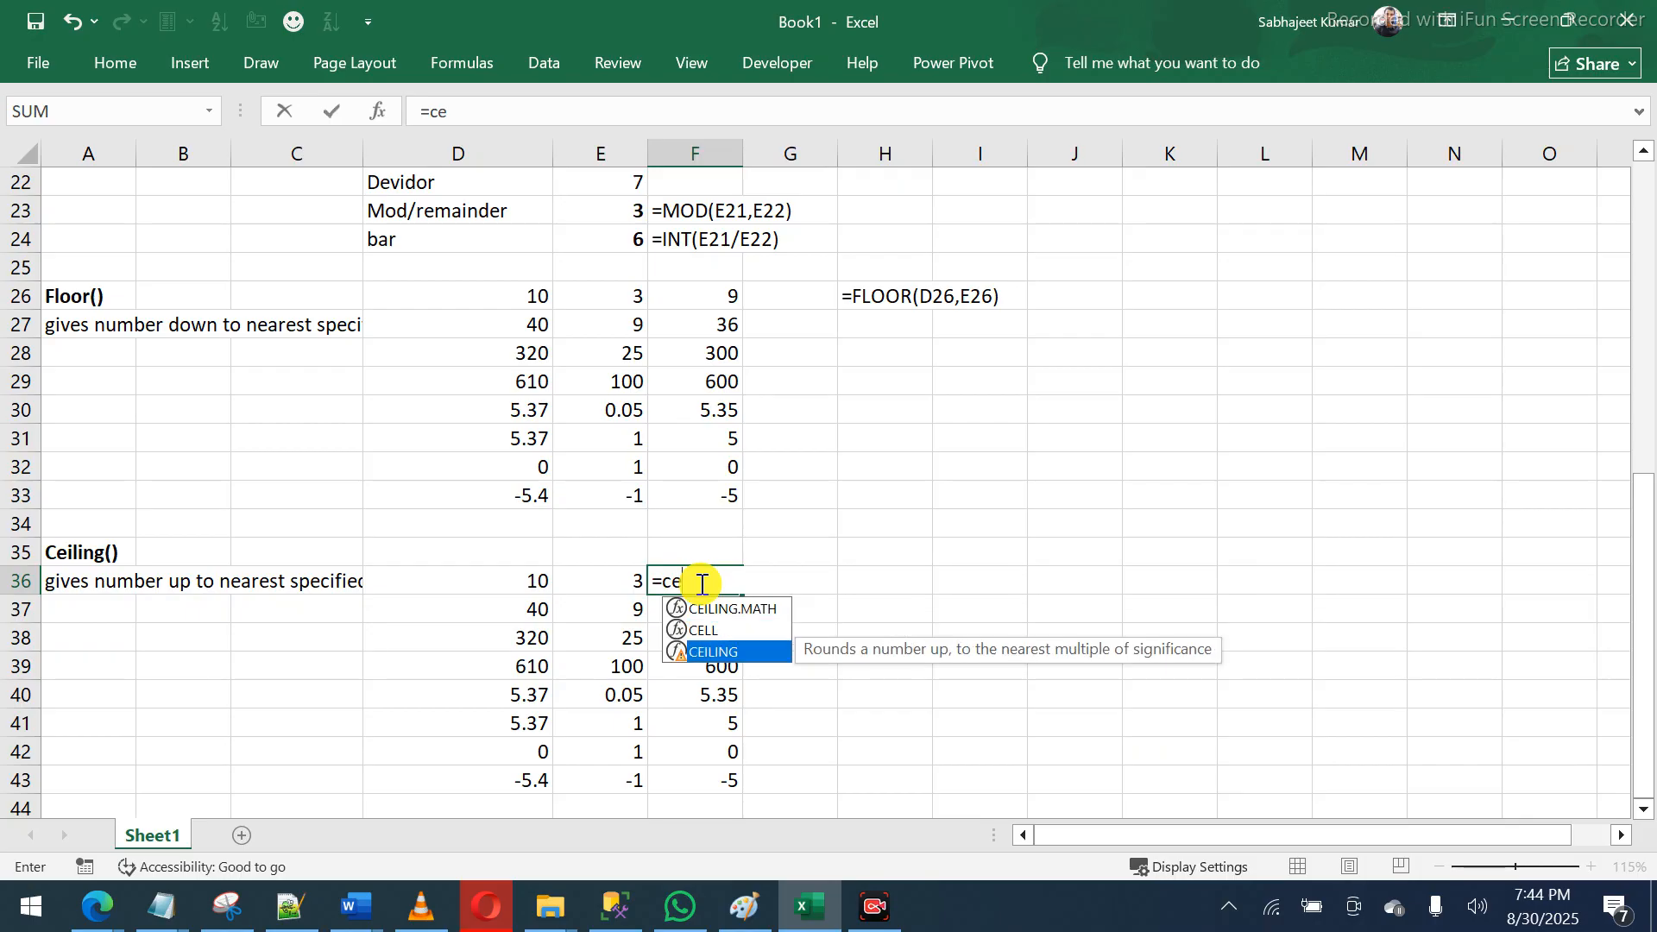
key("Tab")
left_click(516, 583)
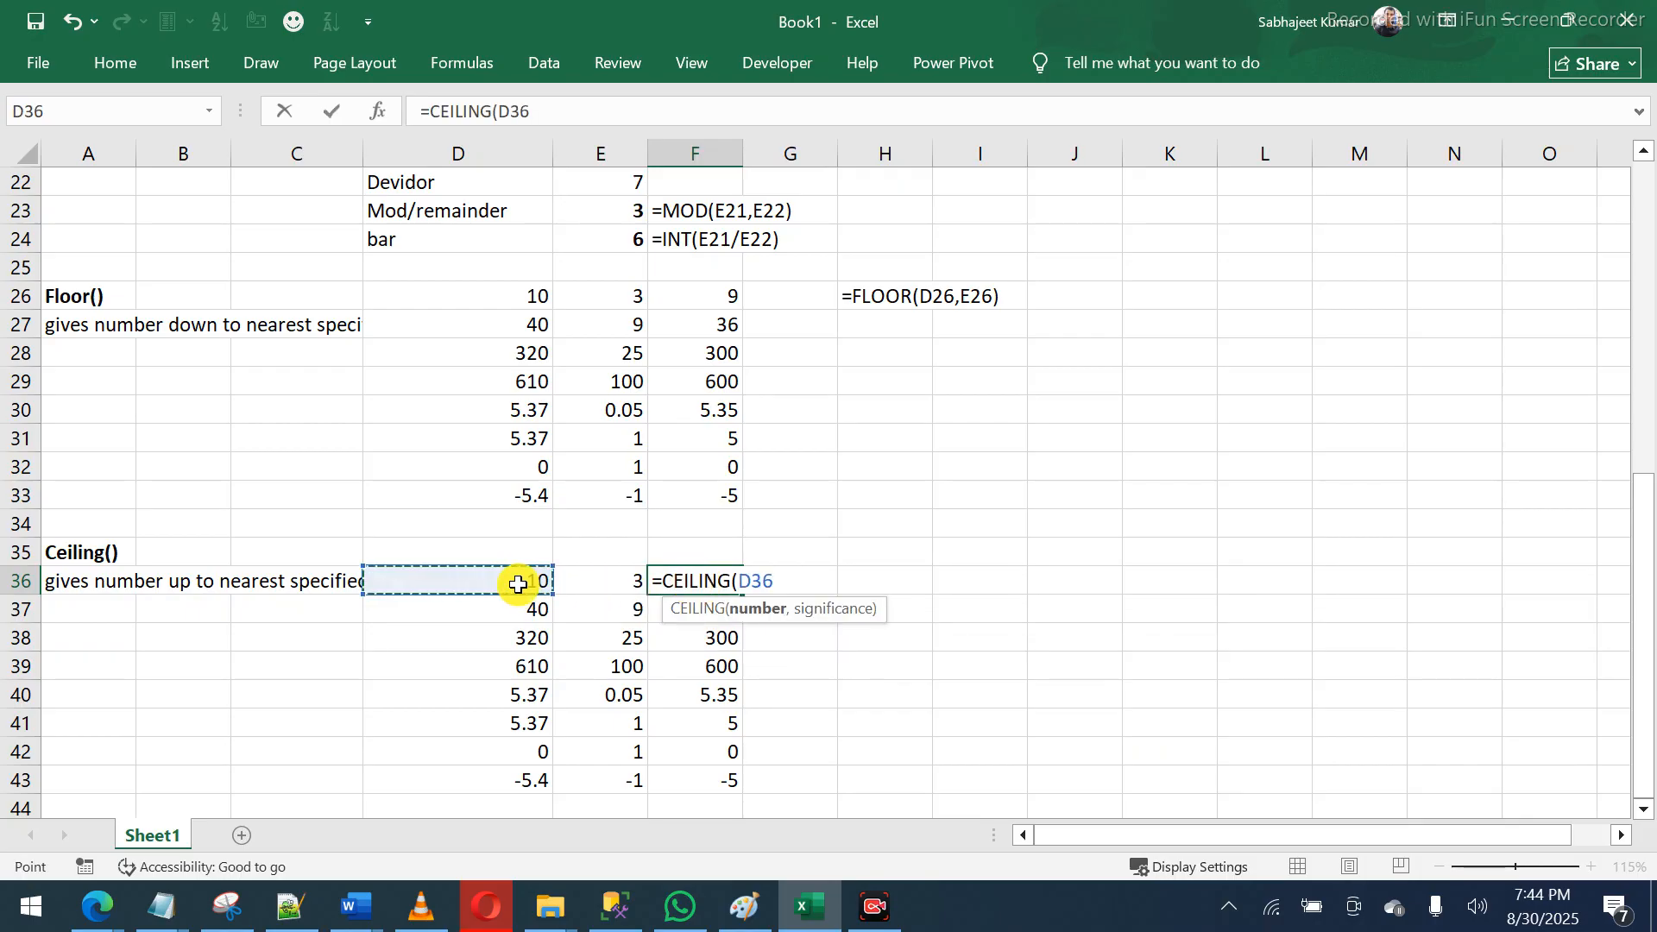
type(",")
left_click(600, 580)
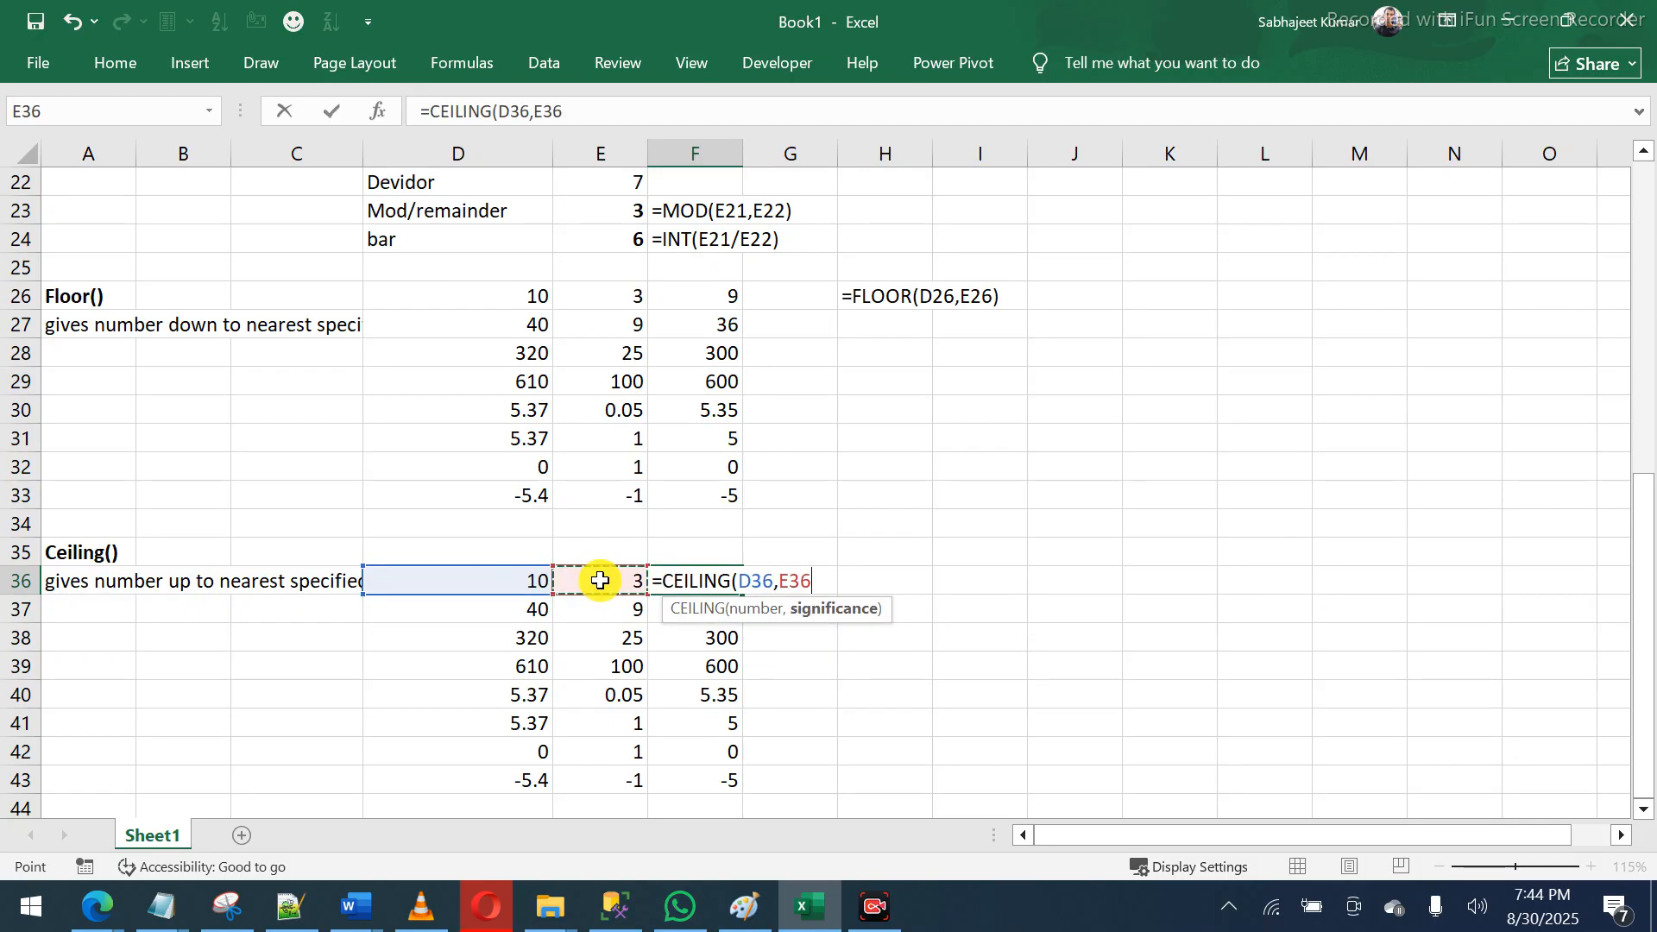
key("Return")
- Fill the CEILING formula down to F43, giving 12, 45, 325, 700, 5.4, 6, 0 and -6
left_click(706, 581)
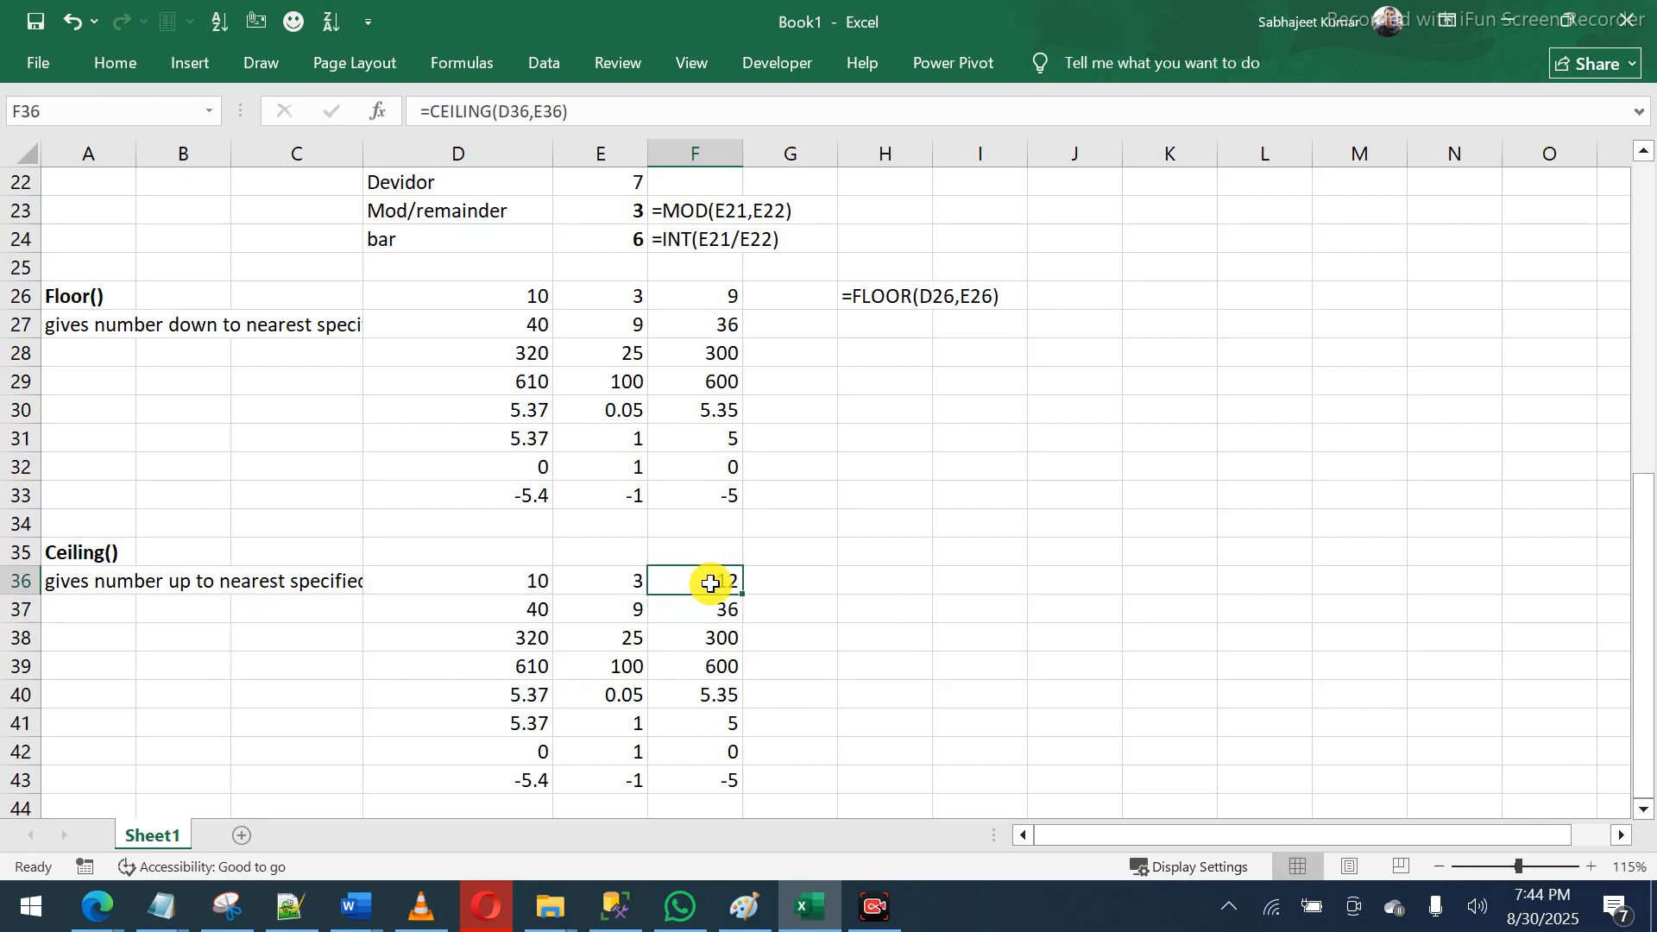
double_click(741, 595)
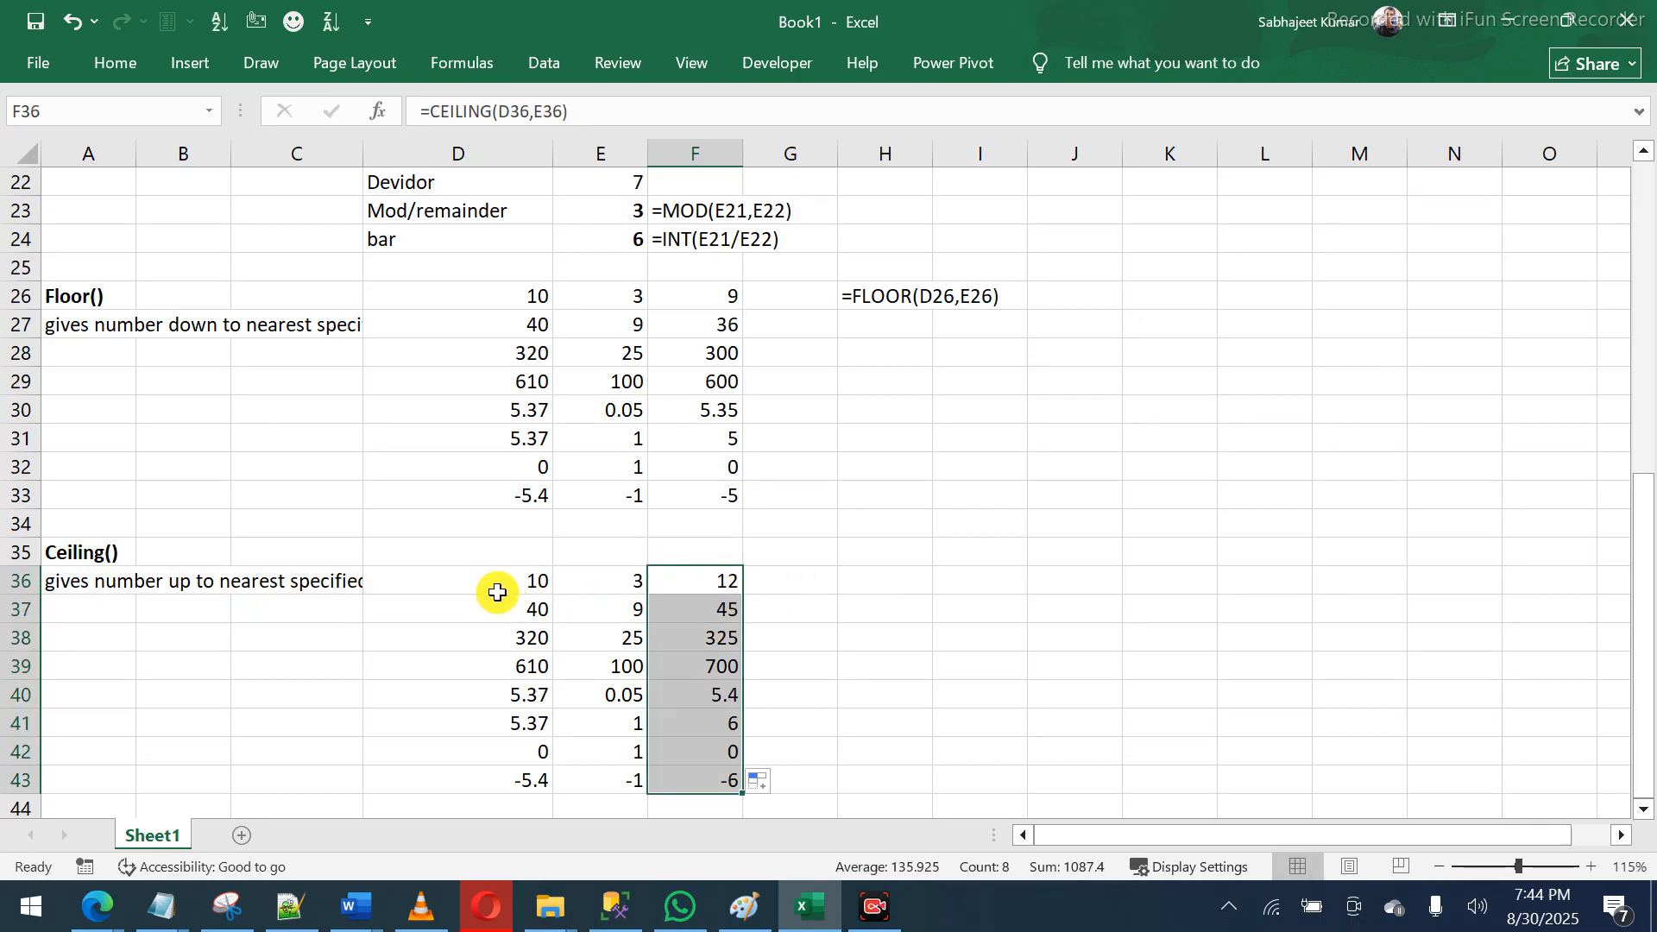
left_click_drag(495, 585, 565, 581)
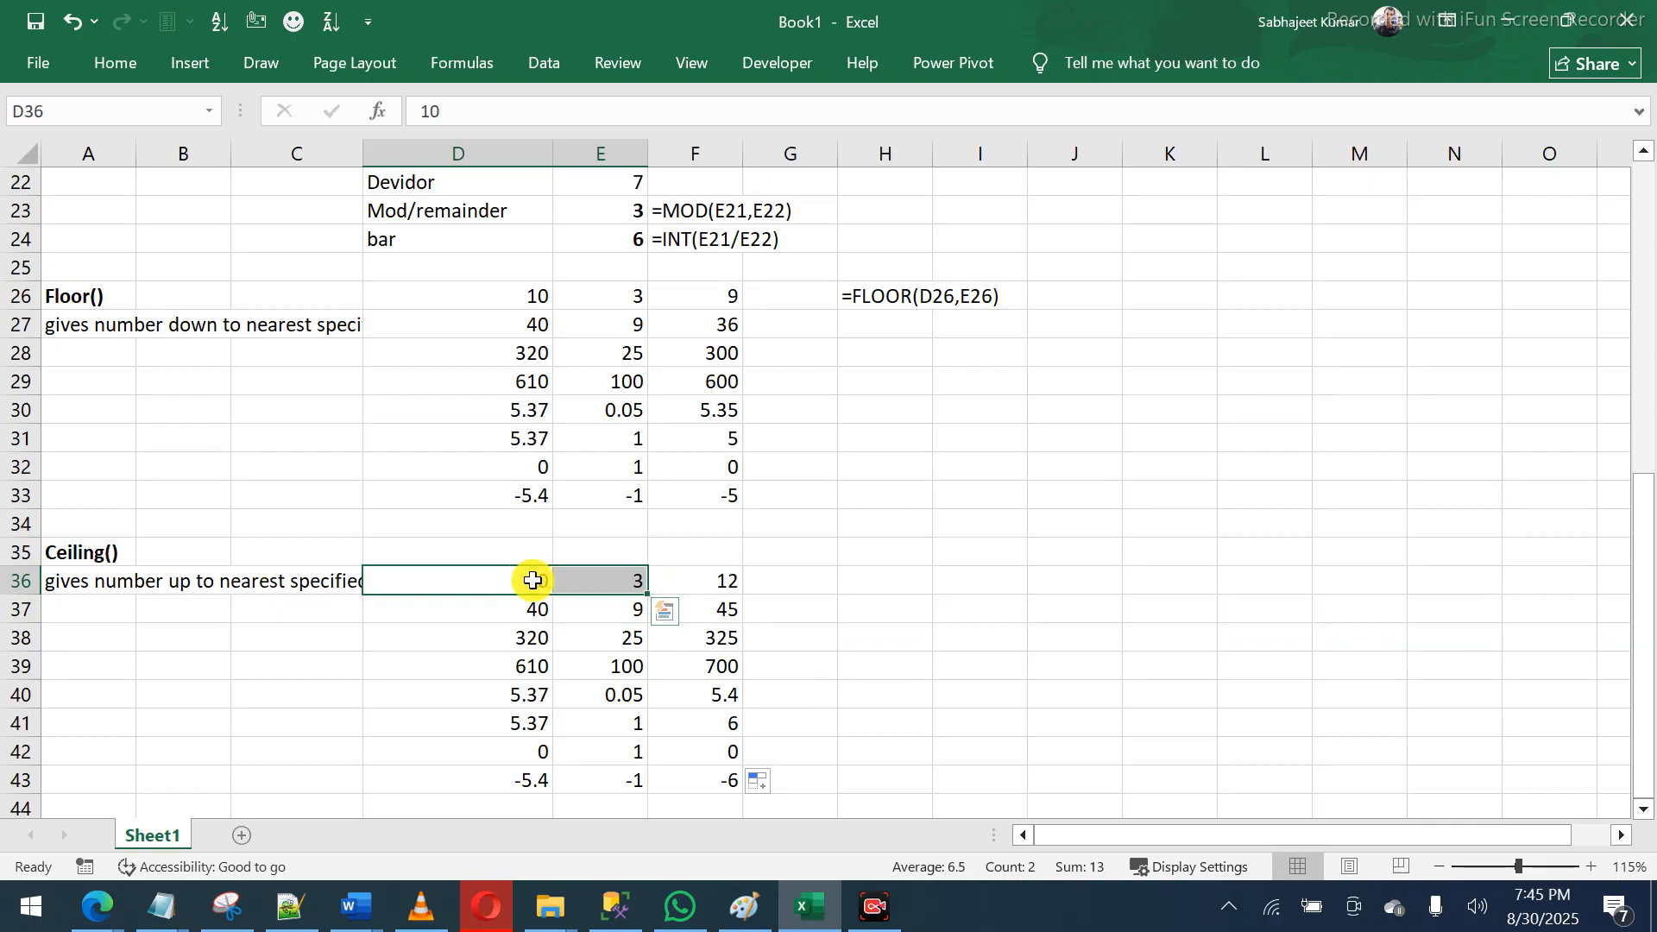
- Change the second Ceiling example's multiple in E37 from 9 to 10
left_click(690, 582)
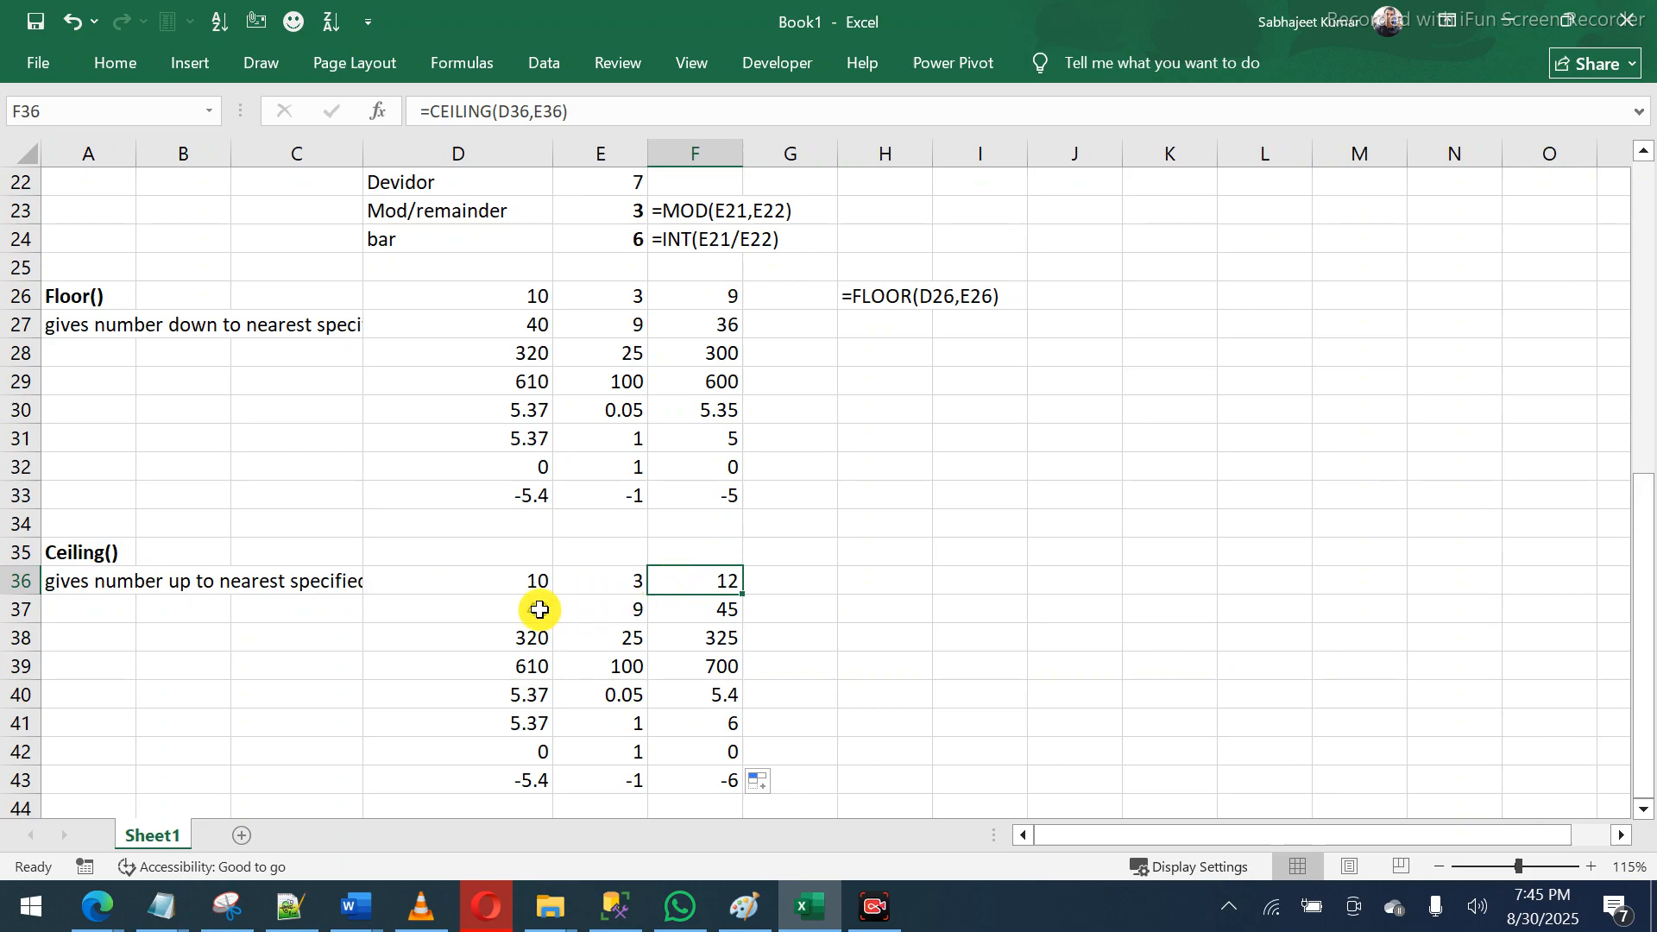
left_click(533, 609)
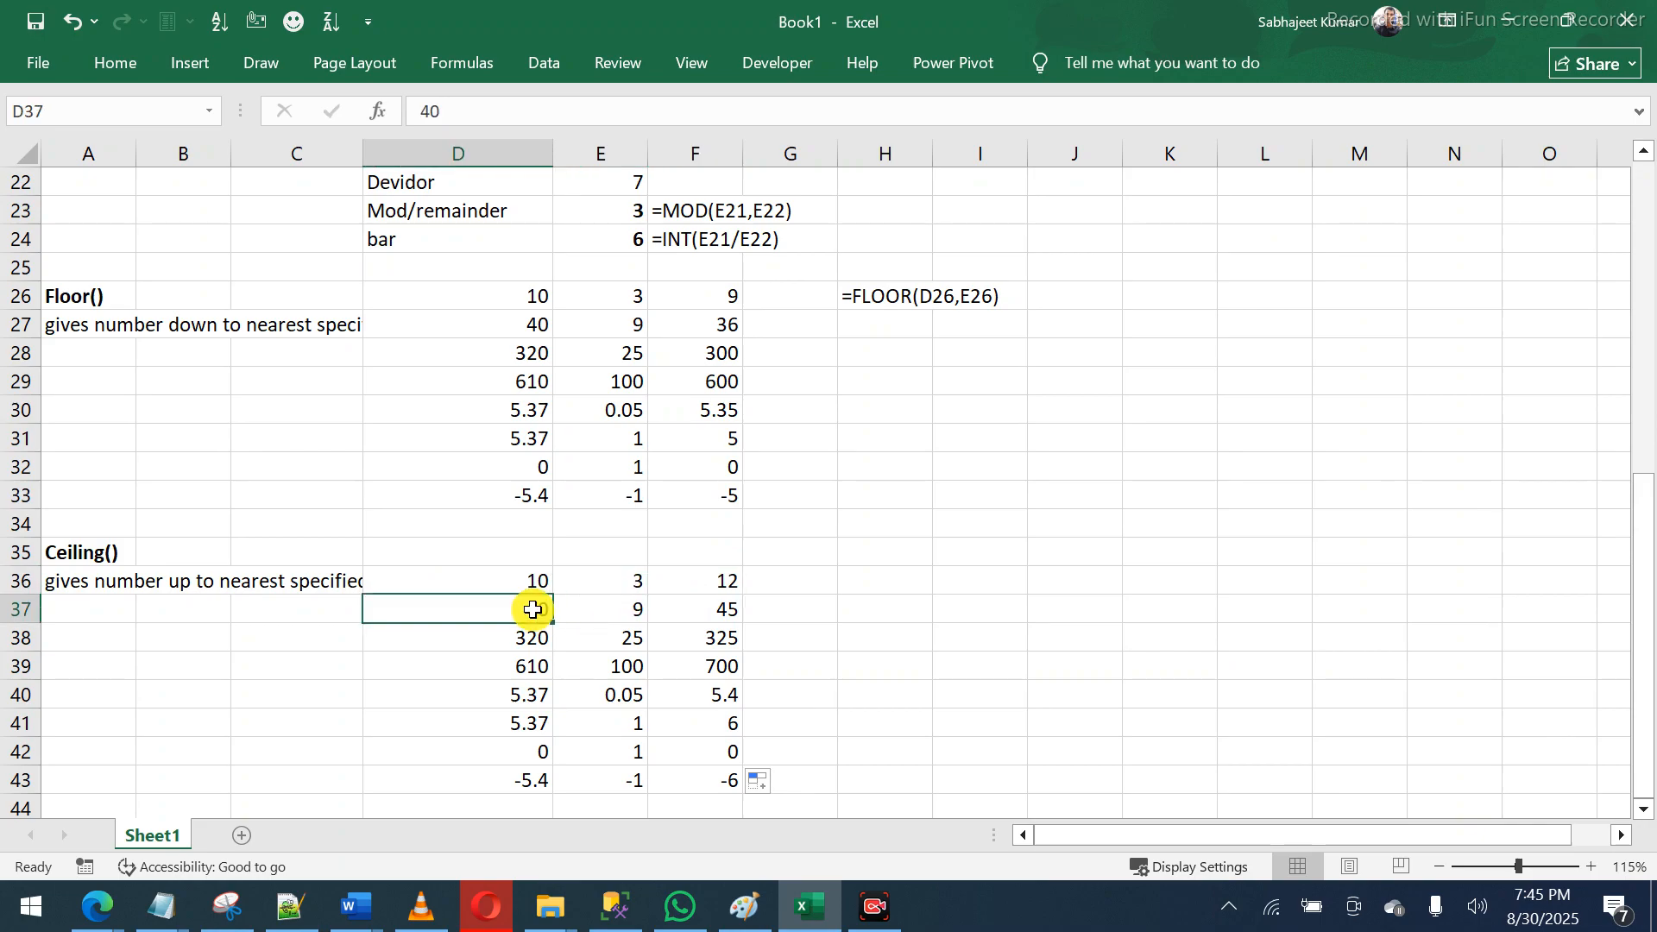
left_click(596, 611)
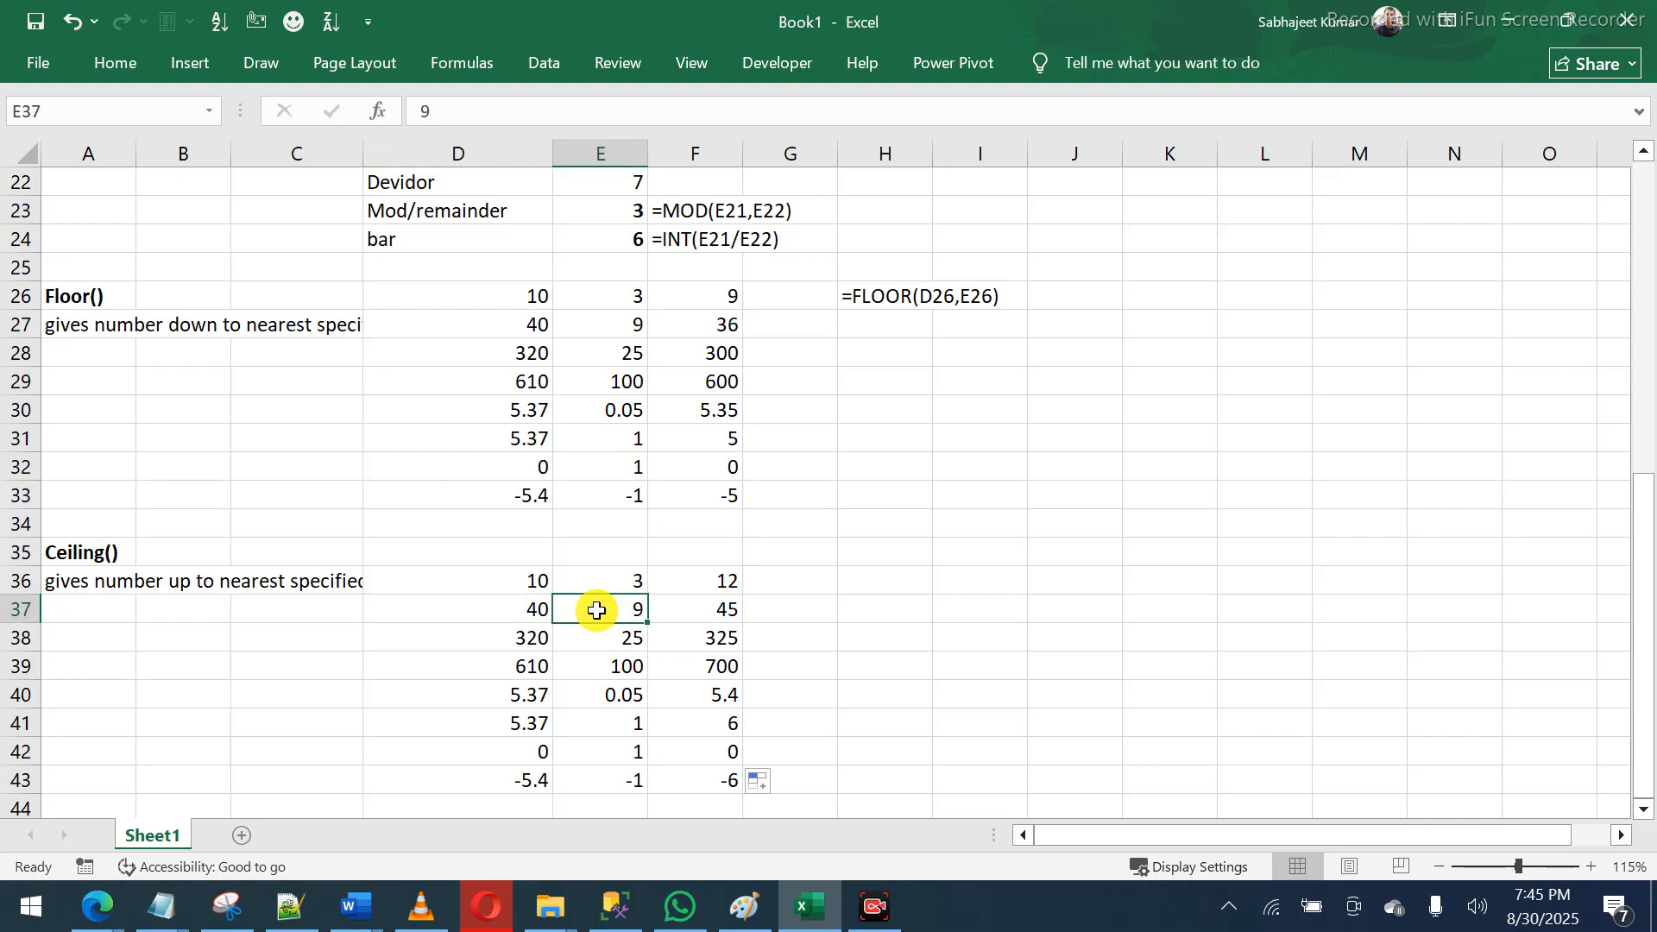
type("10")
key("Return")
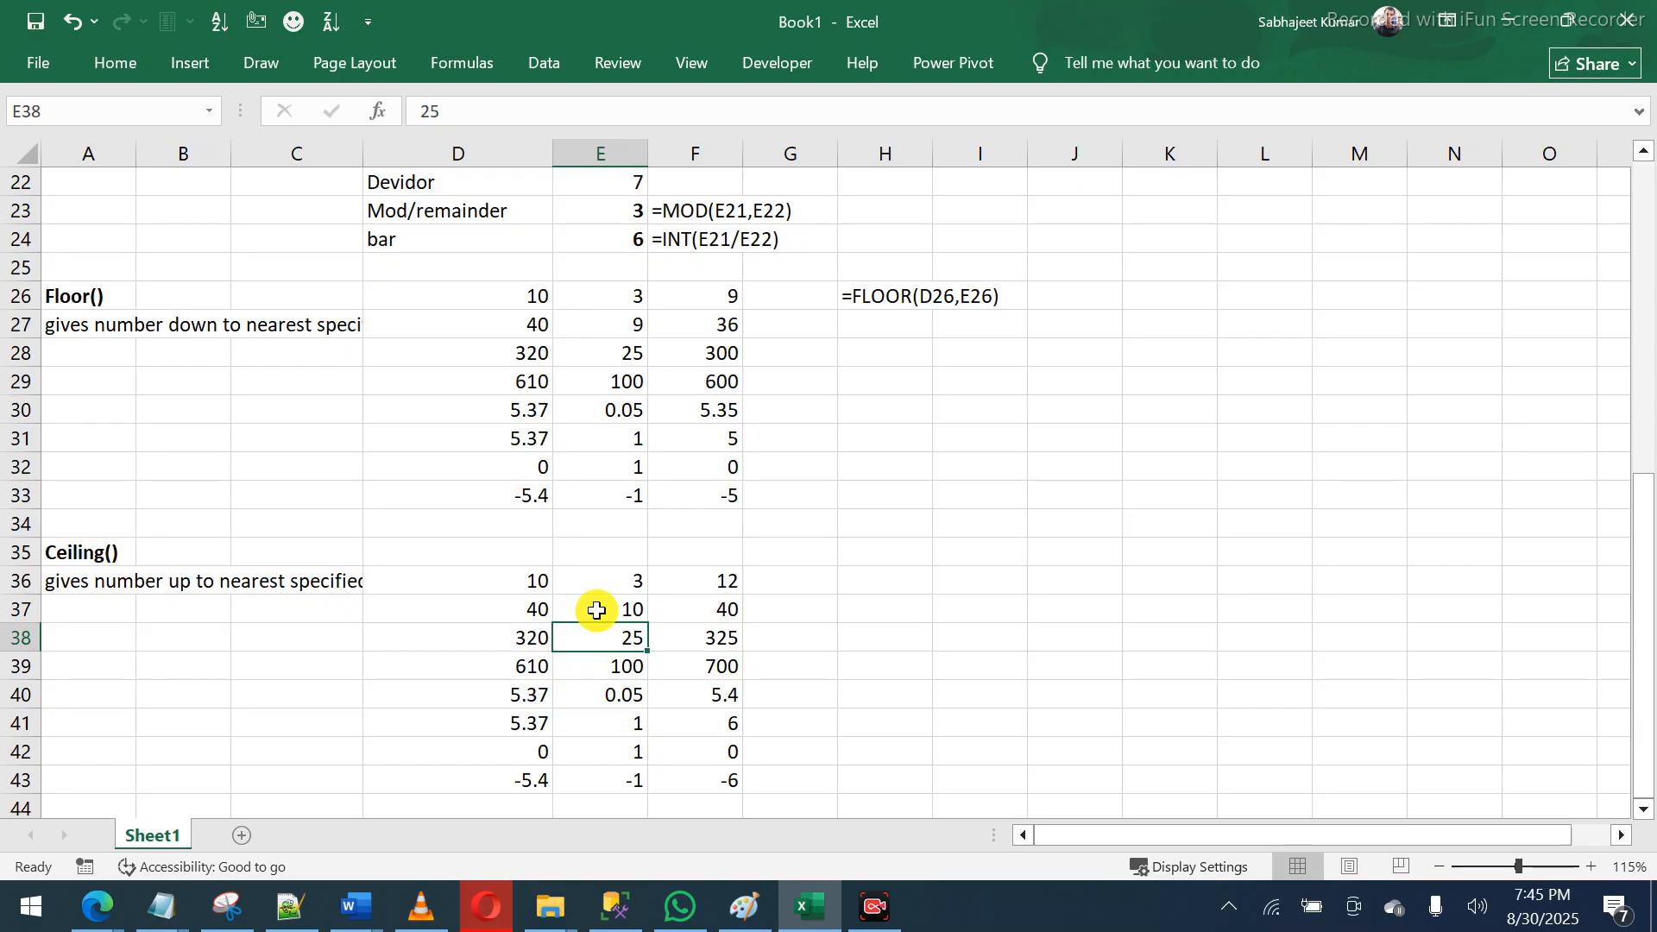
- Compare the 5.37 examples, then move below the Ceiling section to empty rows
left_click(535, 721)
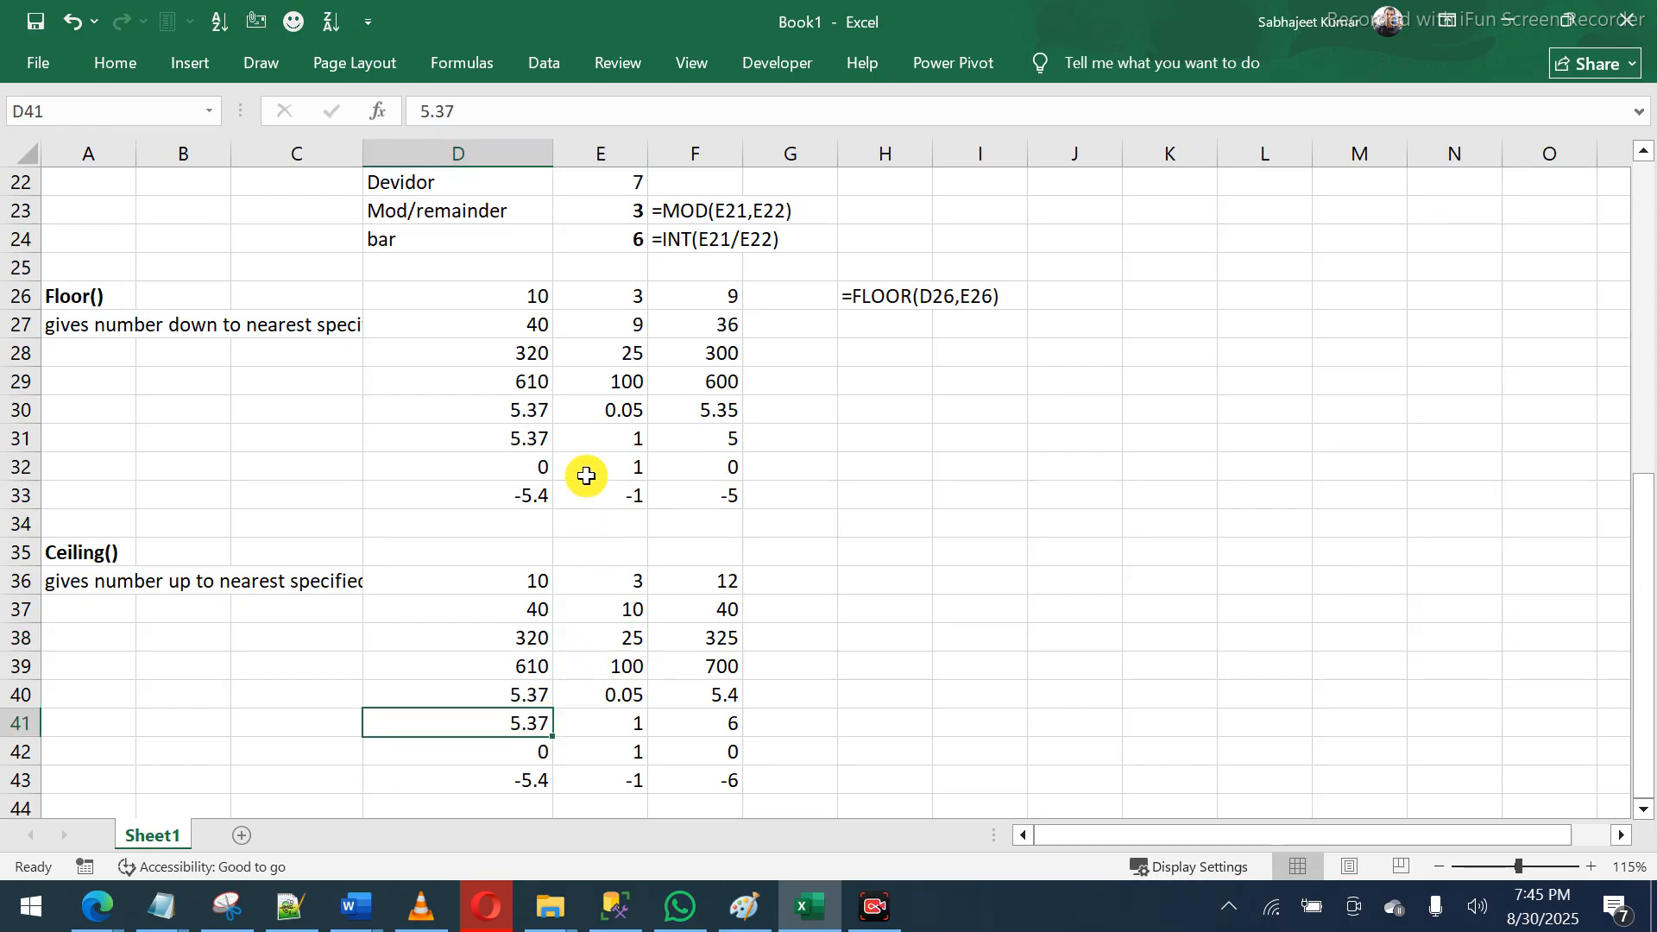
left_click_drag(531, 437, 700, 429)
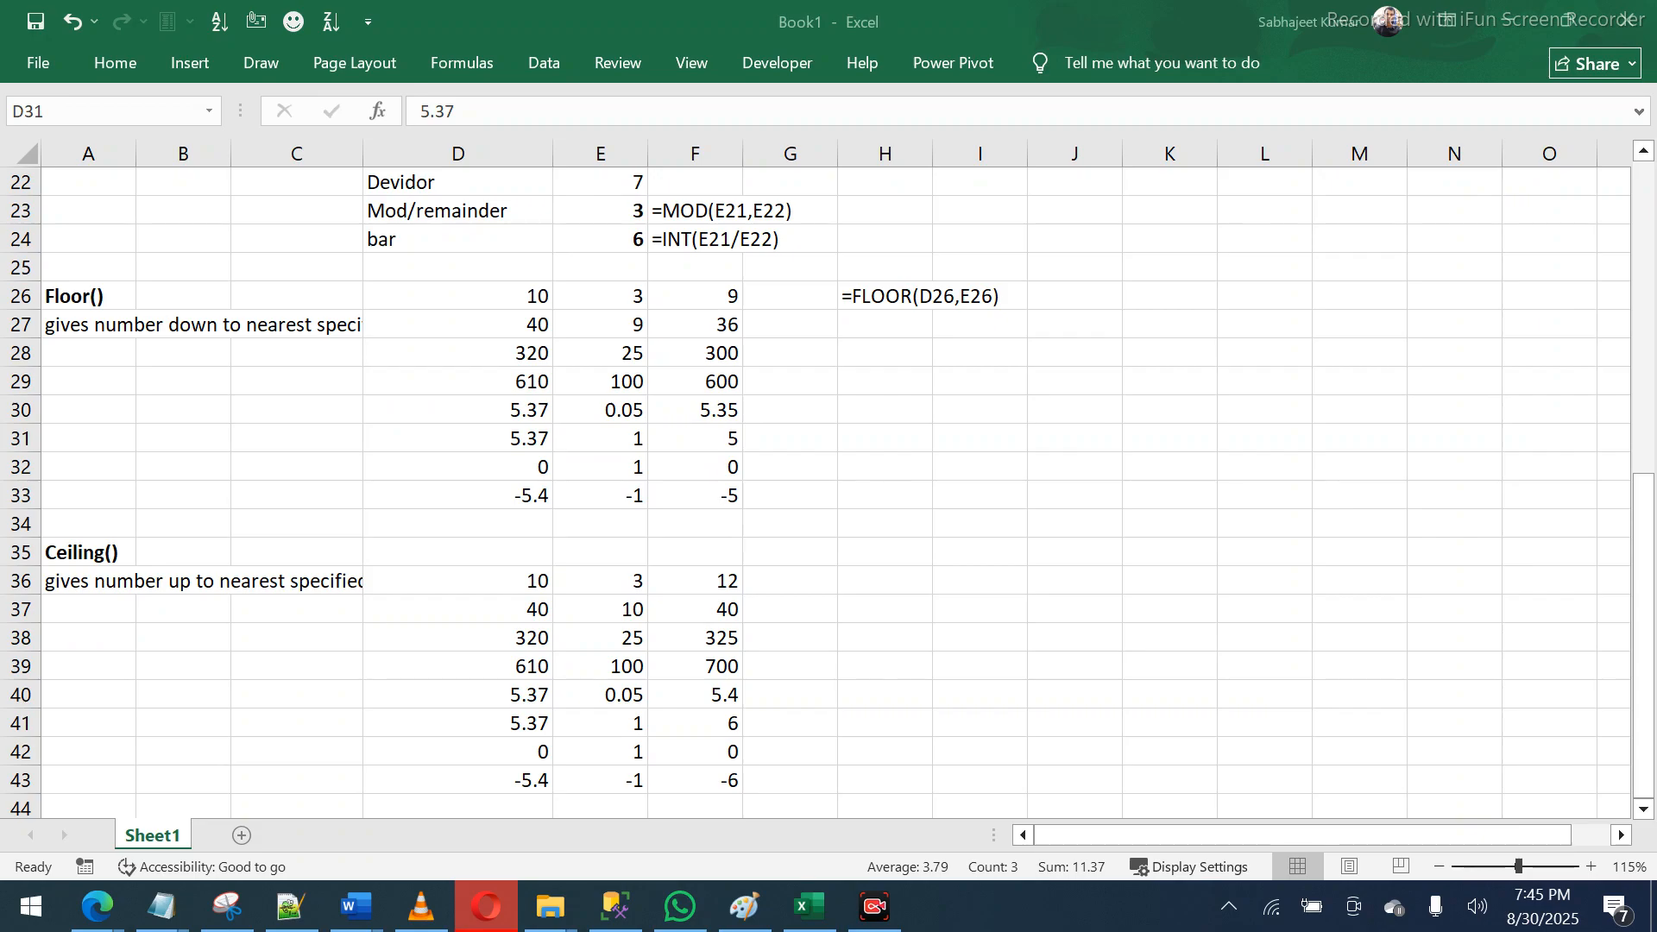
left_click(395, 579)
key("Down")
key("Down")
key("Down")
key("Down")
key("Down")
key("Down")
key("Down")
key("Down")
key("Down")
key("Down")
key("Down")
key("Down")
key("Down")
key("Down")
key("Down")
key("Down")
key("Down")
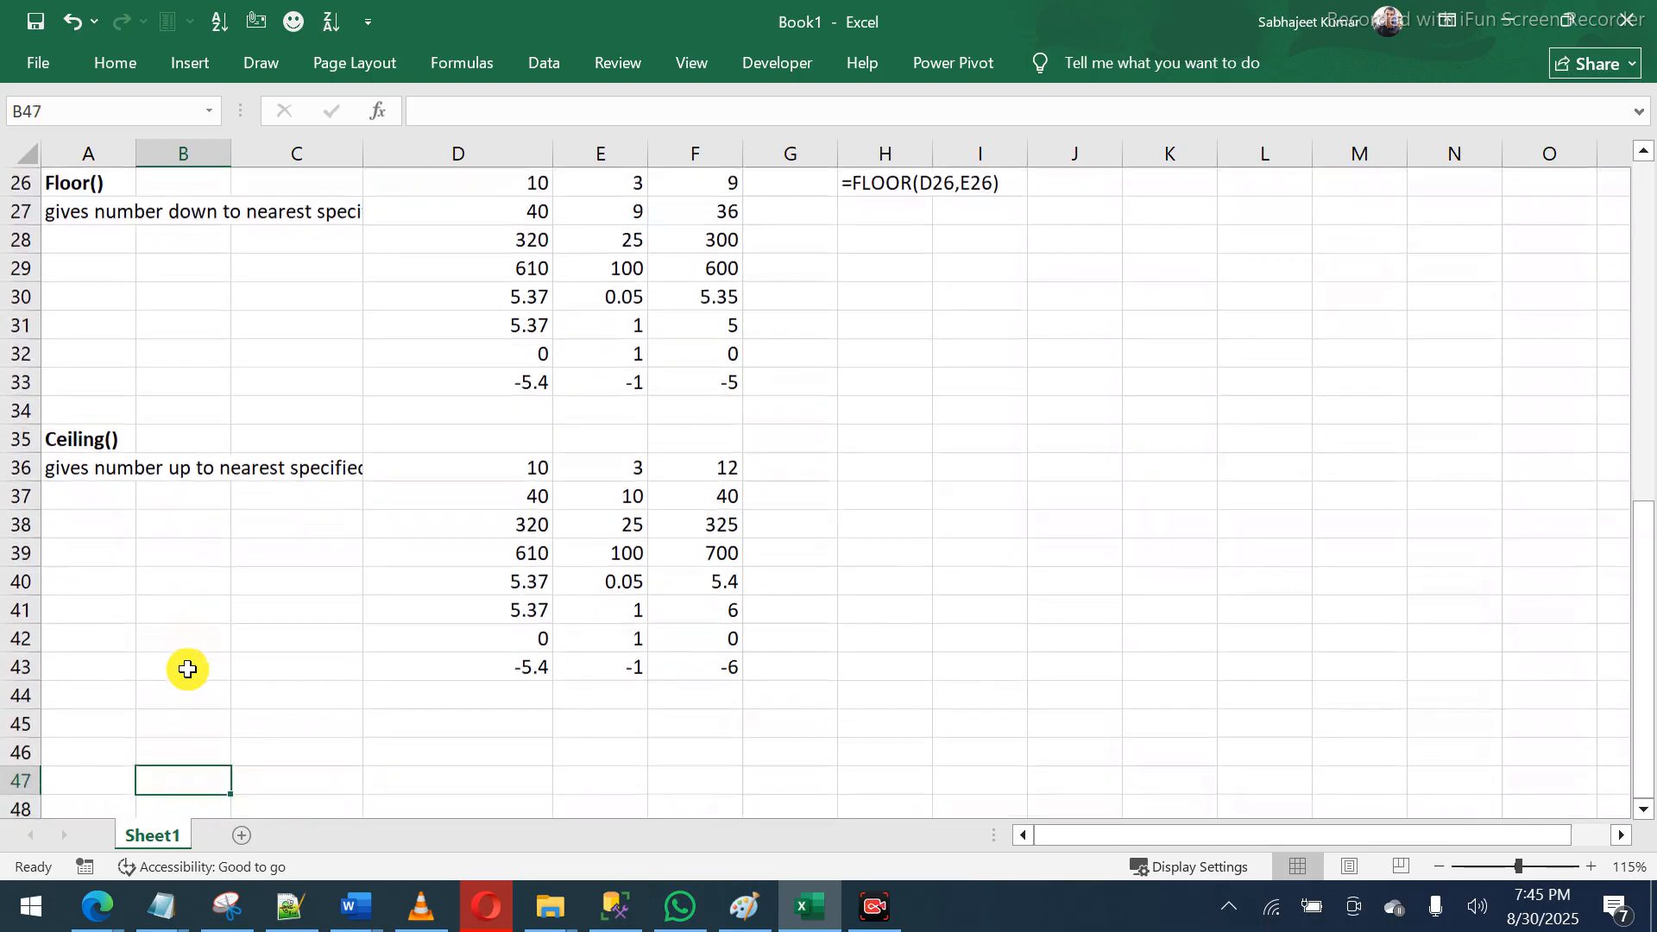
key("Down")
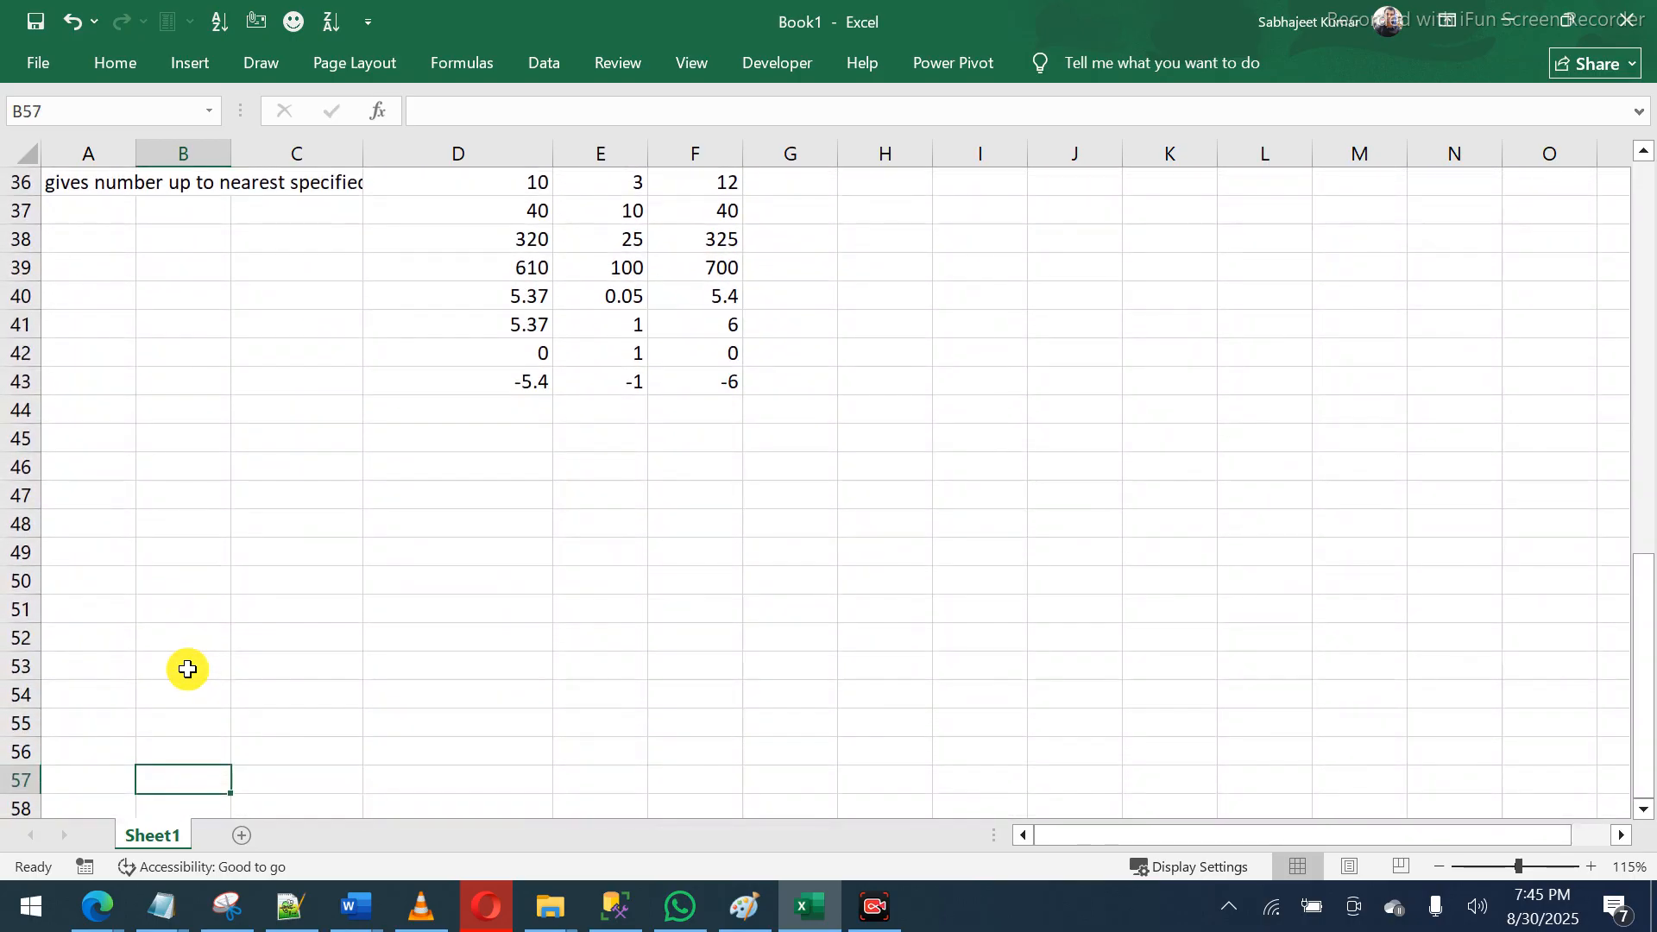
- Add a bold 'Substitute()' heading in A44
left_click(89, 394)
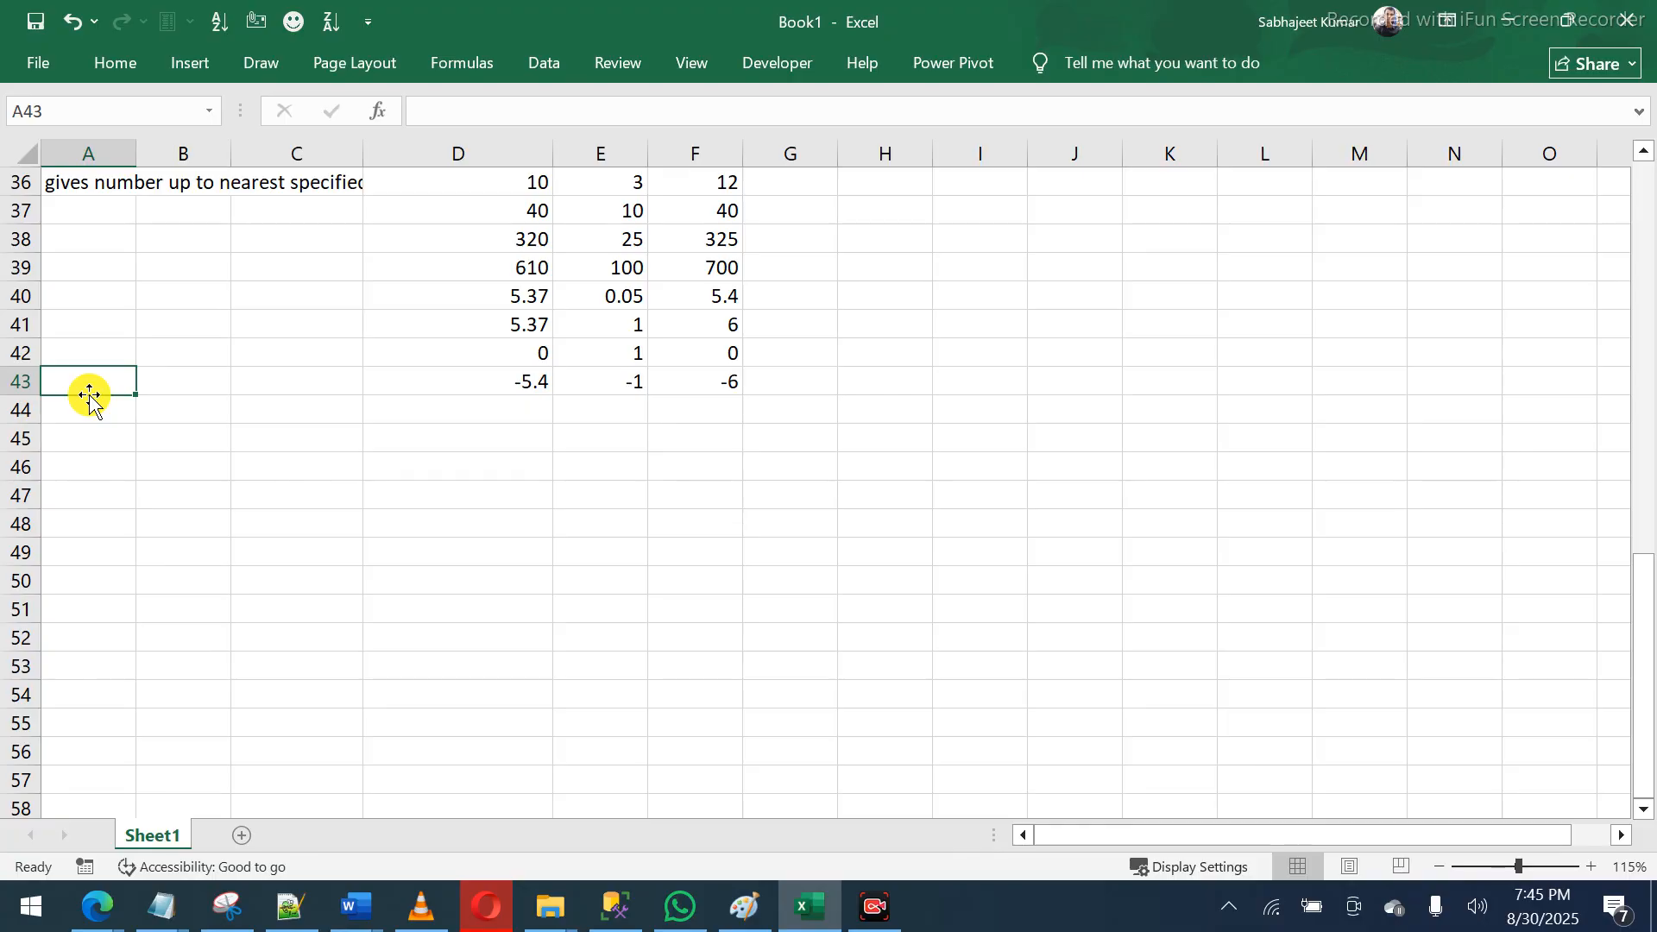
left_click(88, 413)
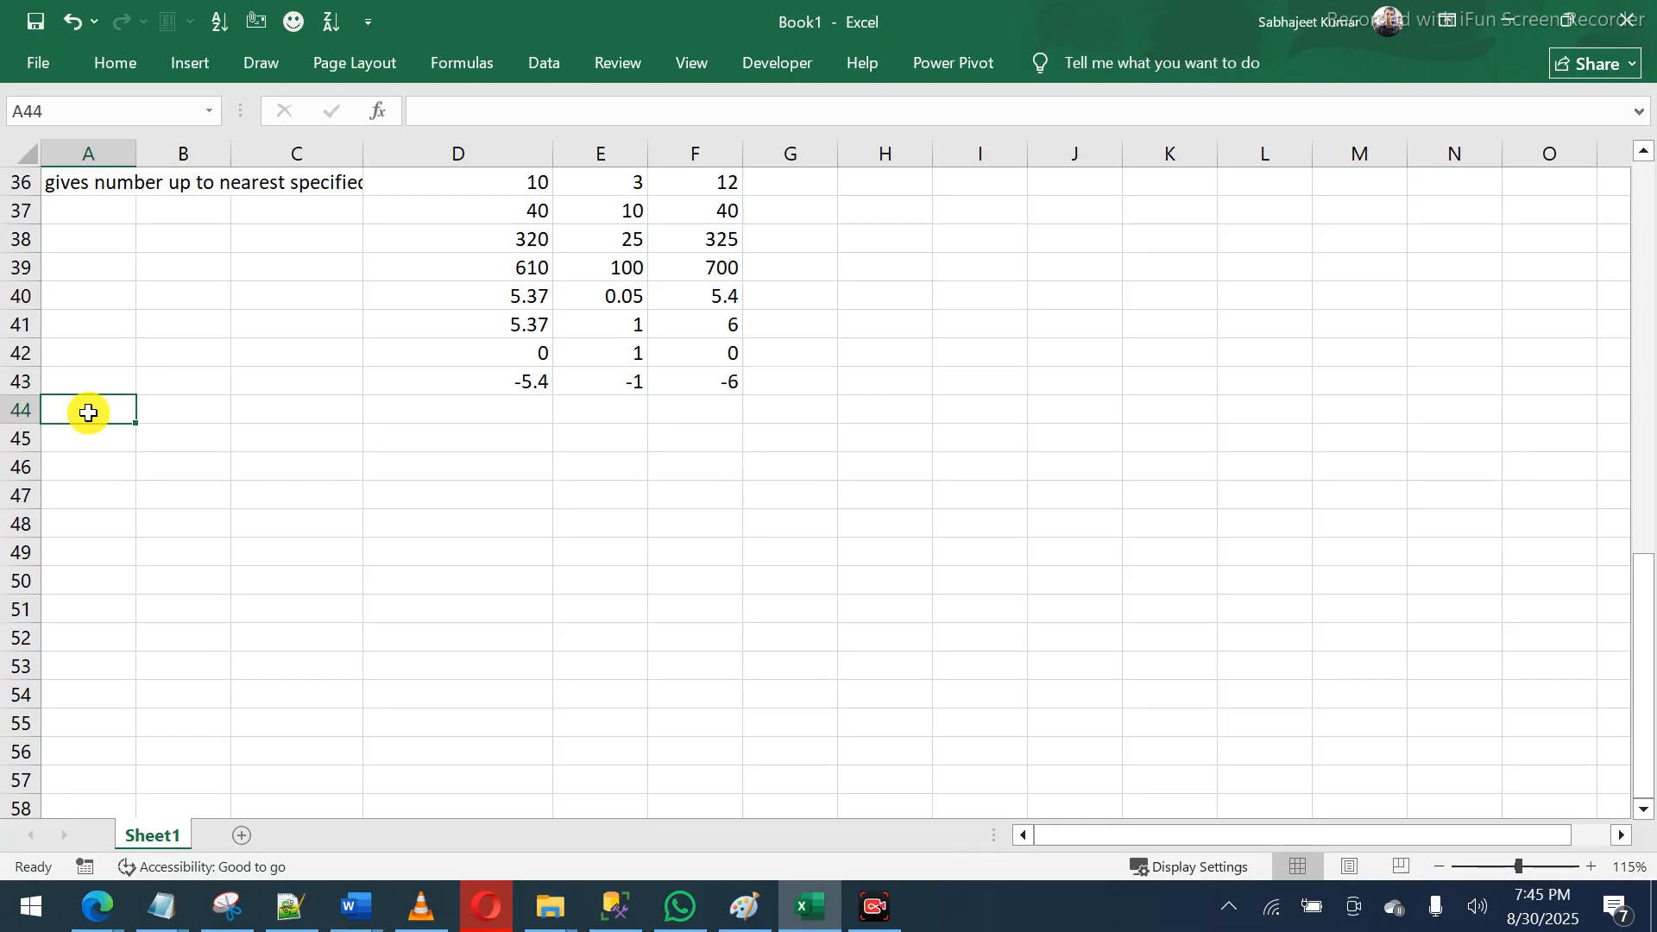
double_click(88, 412)
type("Sub")
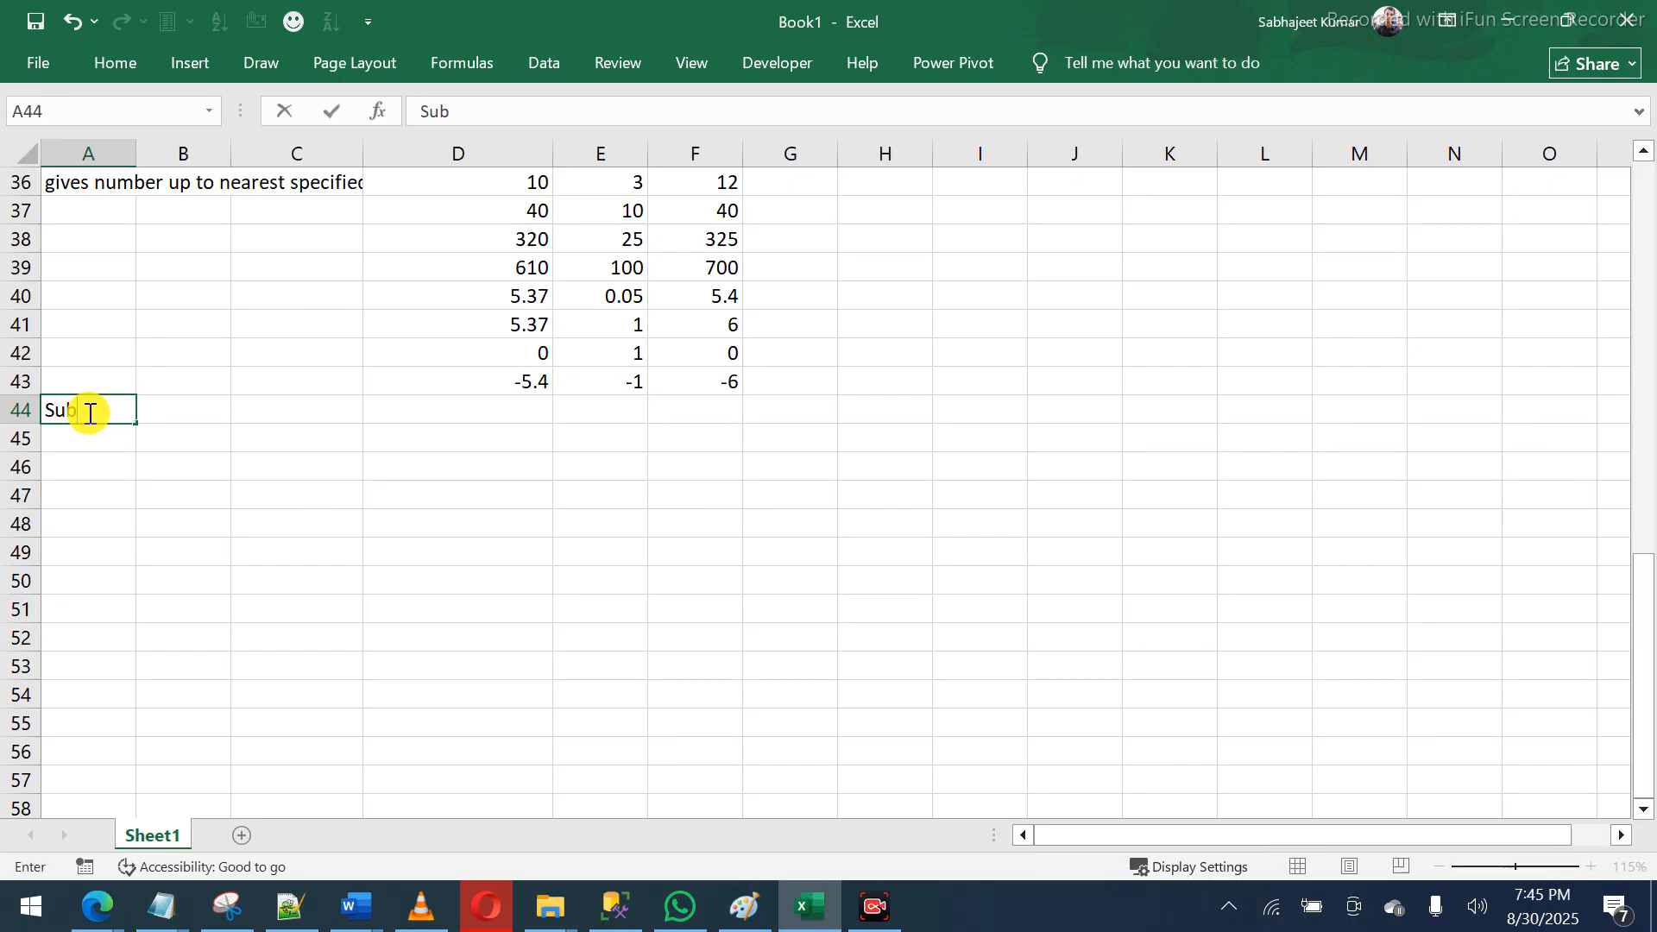
type("stitute()")
key("Return")
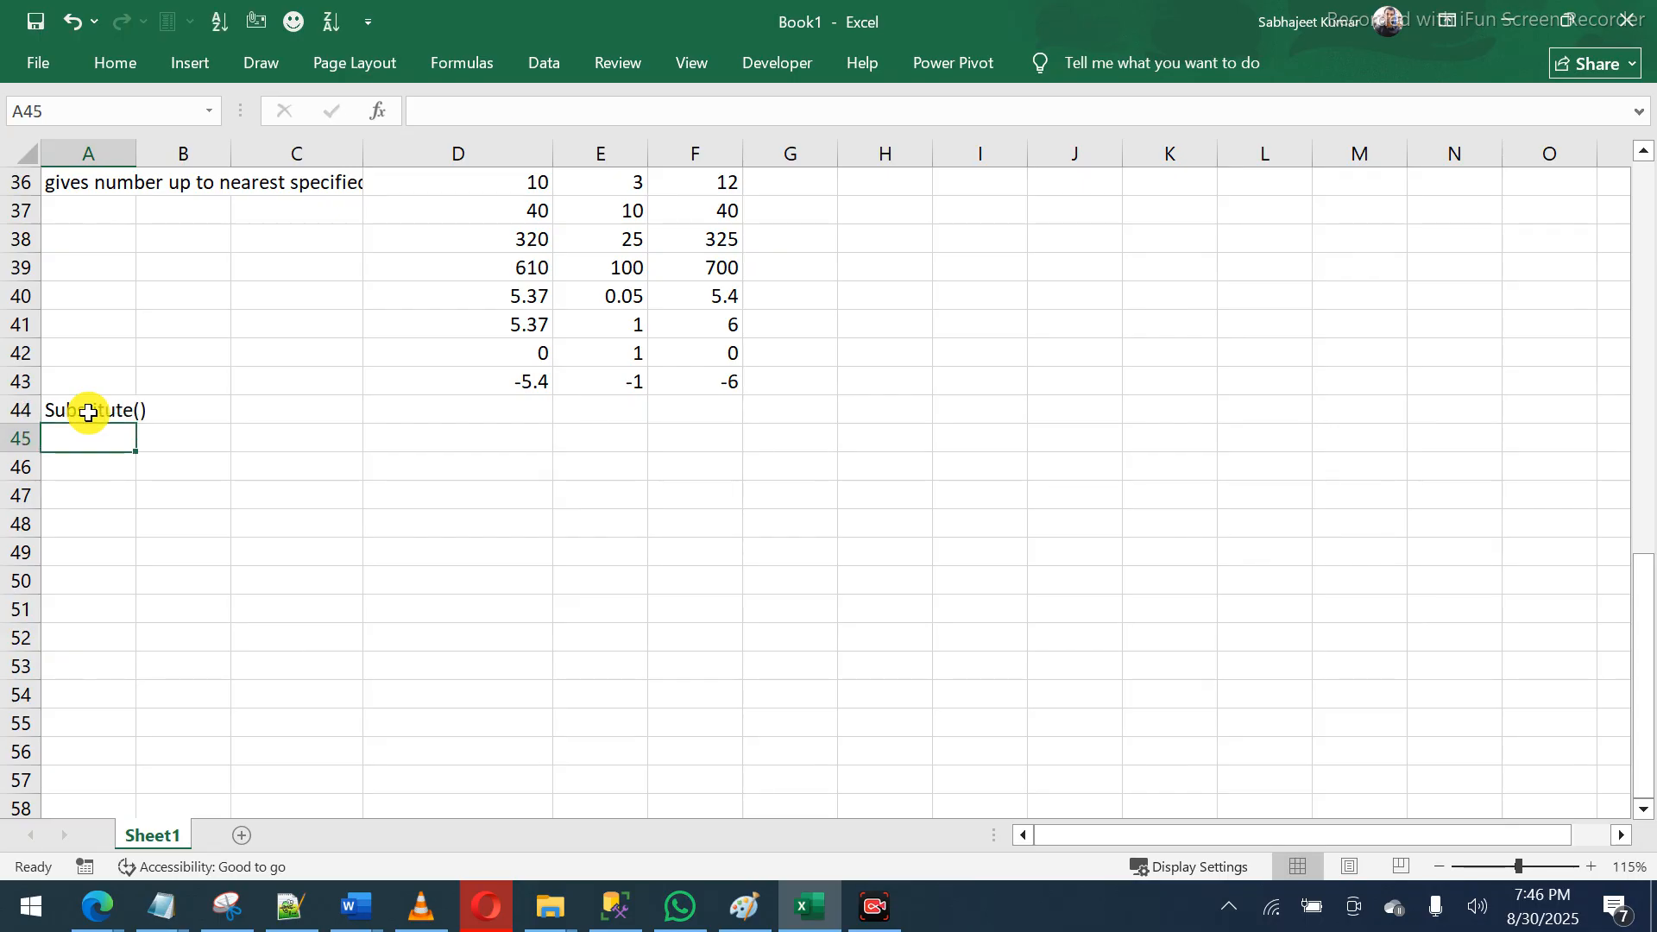
left_click(88, 412)
key("ctrl+b")
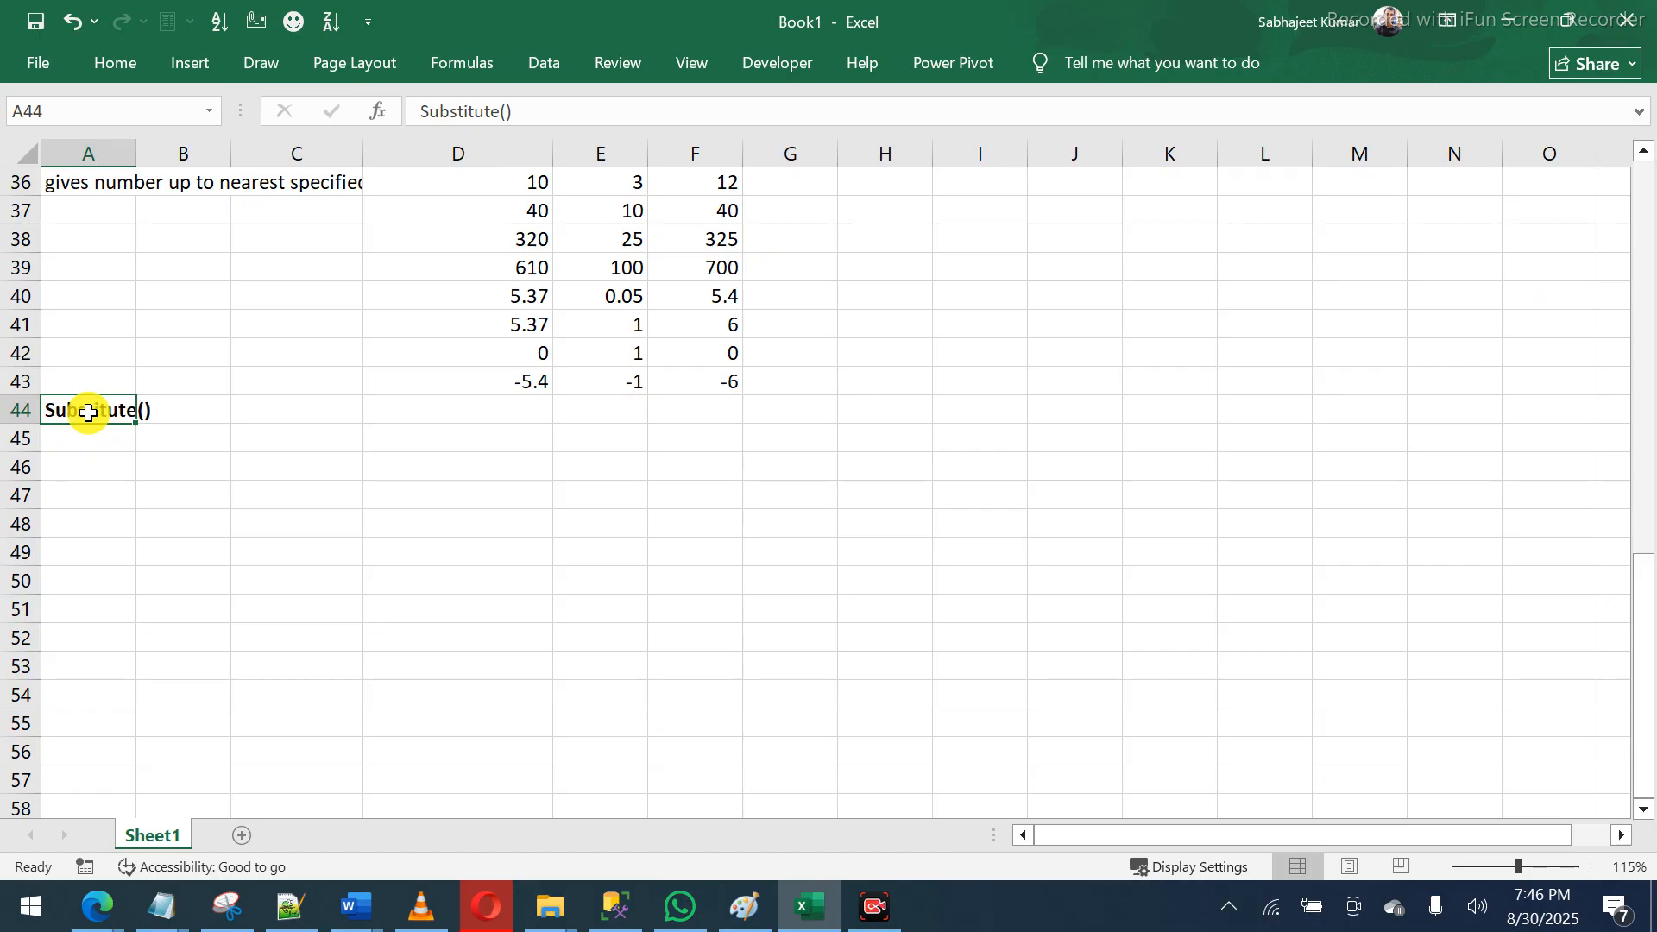
key("Return")
- Enter 'to replace set of charecters from a text' in A45 and widen column E
type("to r")
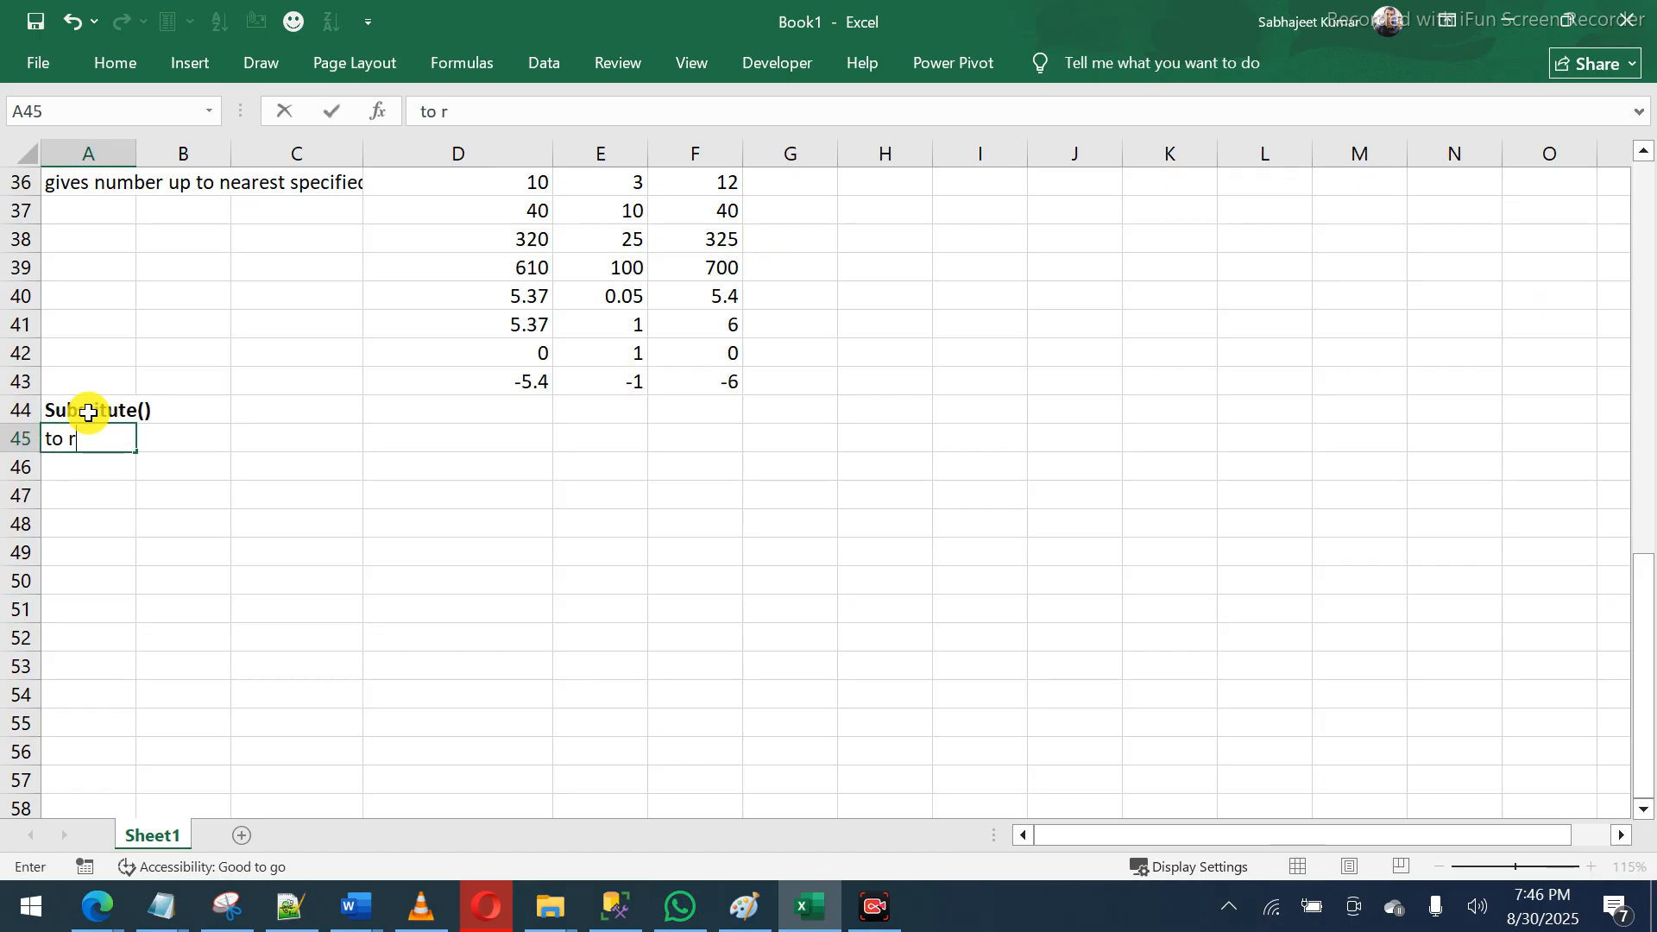
type("eplace ch")
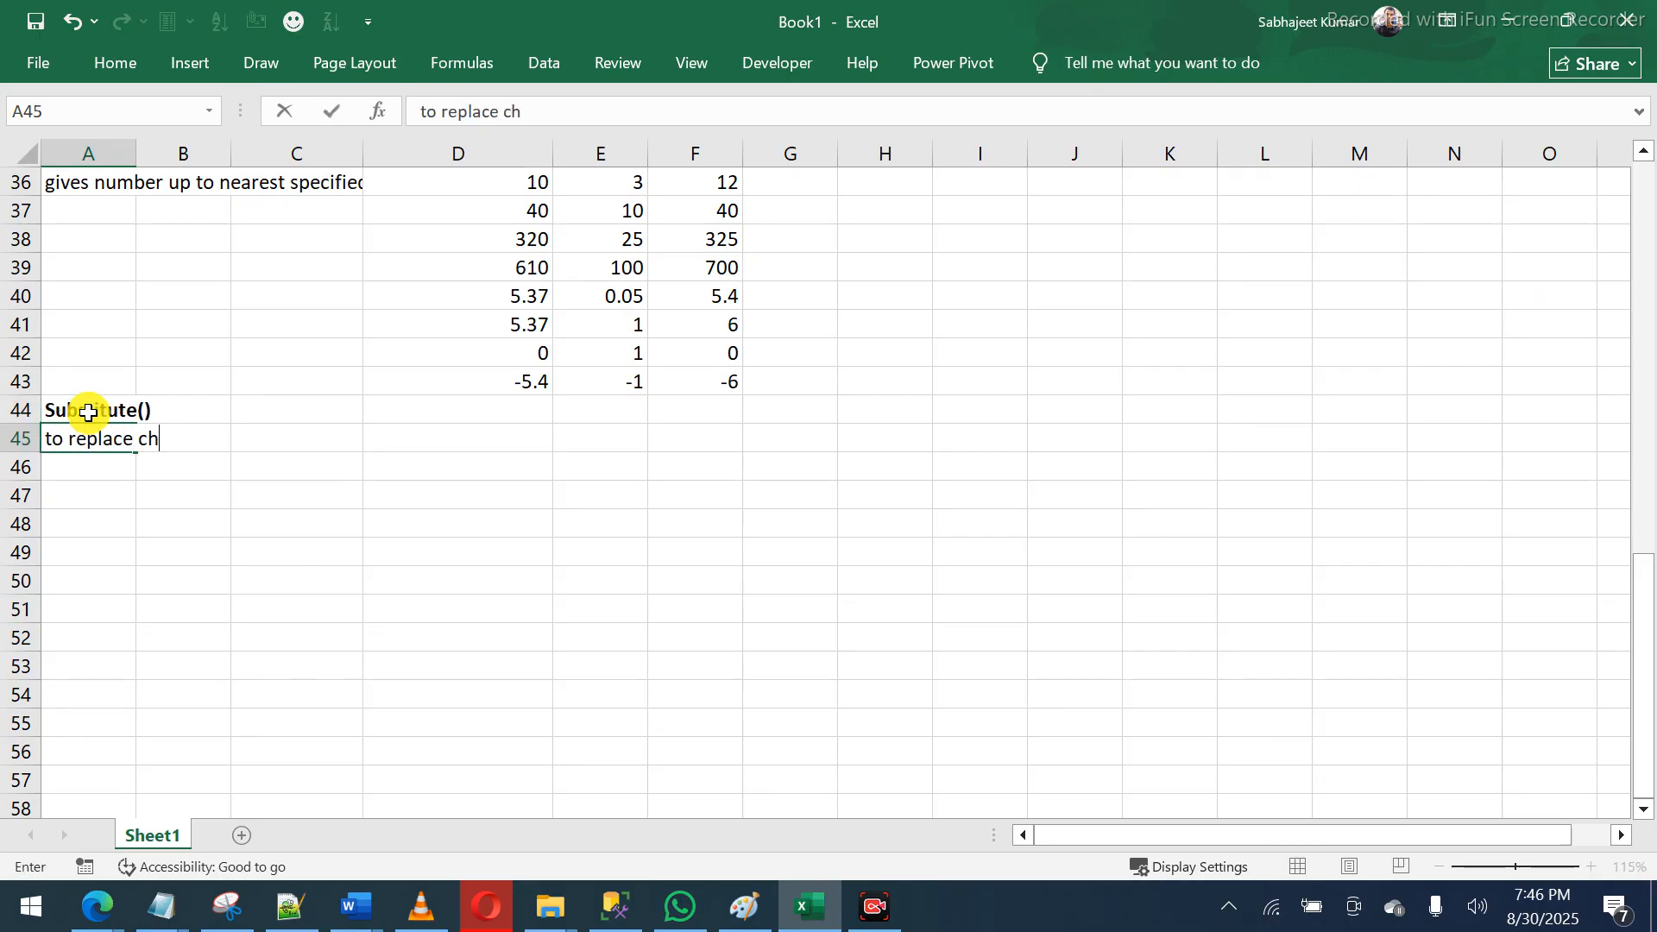
key("BackSpace")
key("BackSpace")
type("set of charect")
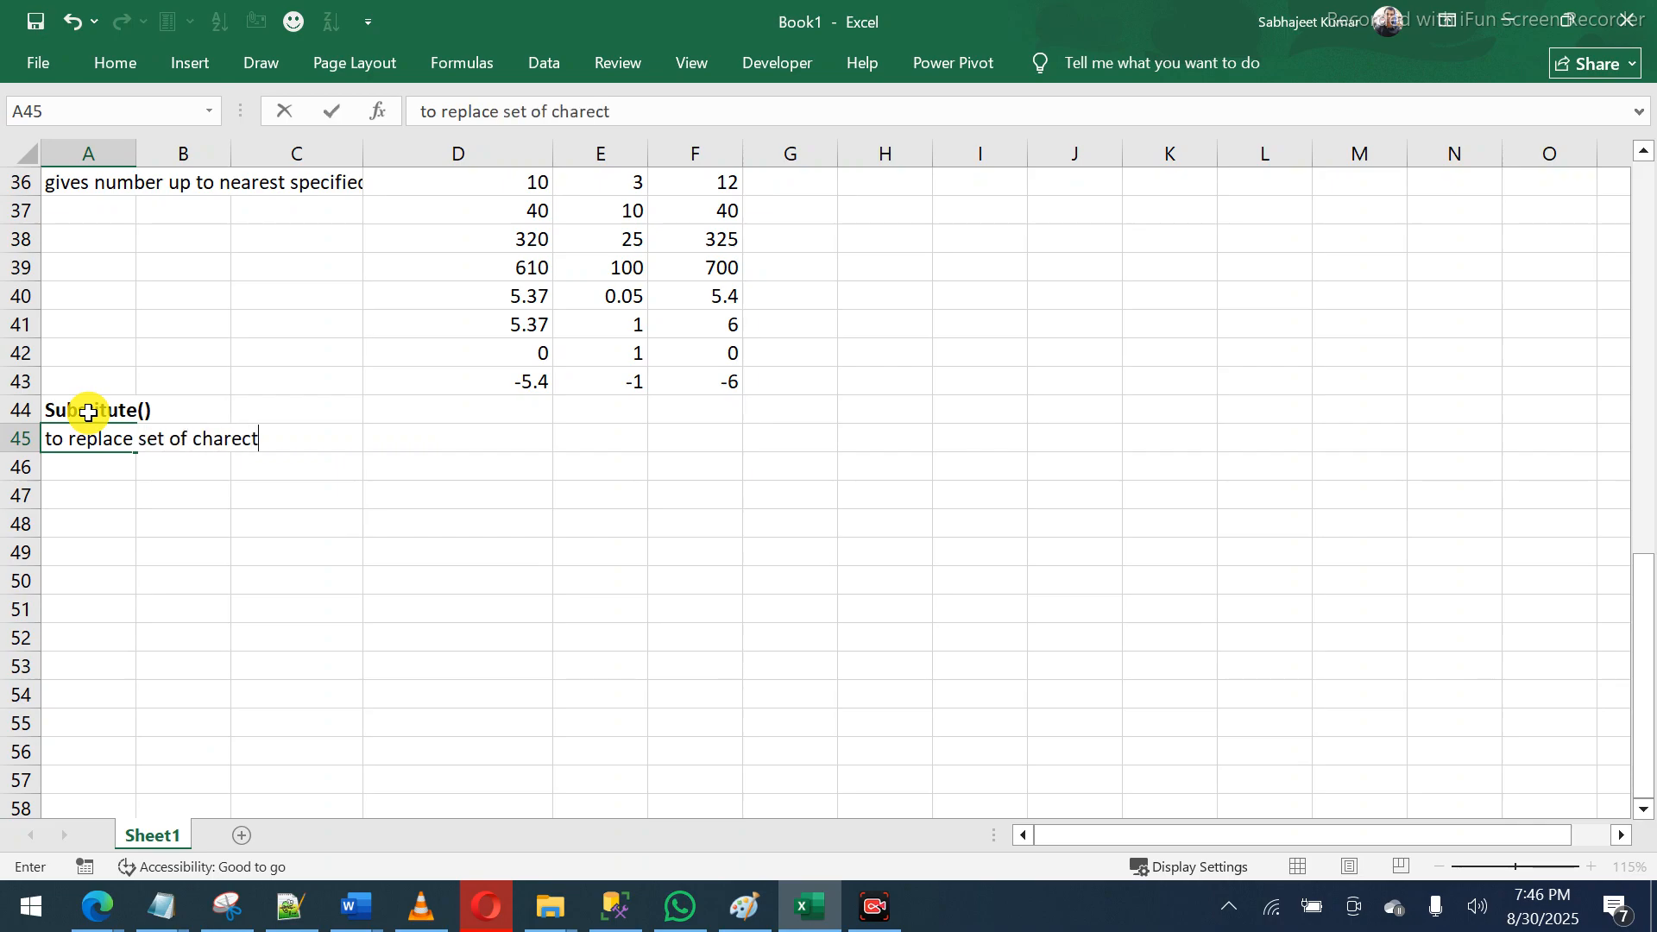
type("ers from a t")
key("BackSpace")
type("ext")
key("ctrl+Return")
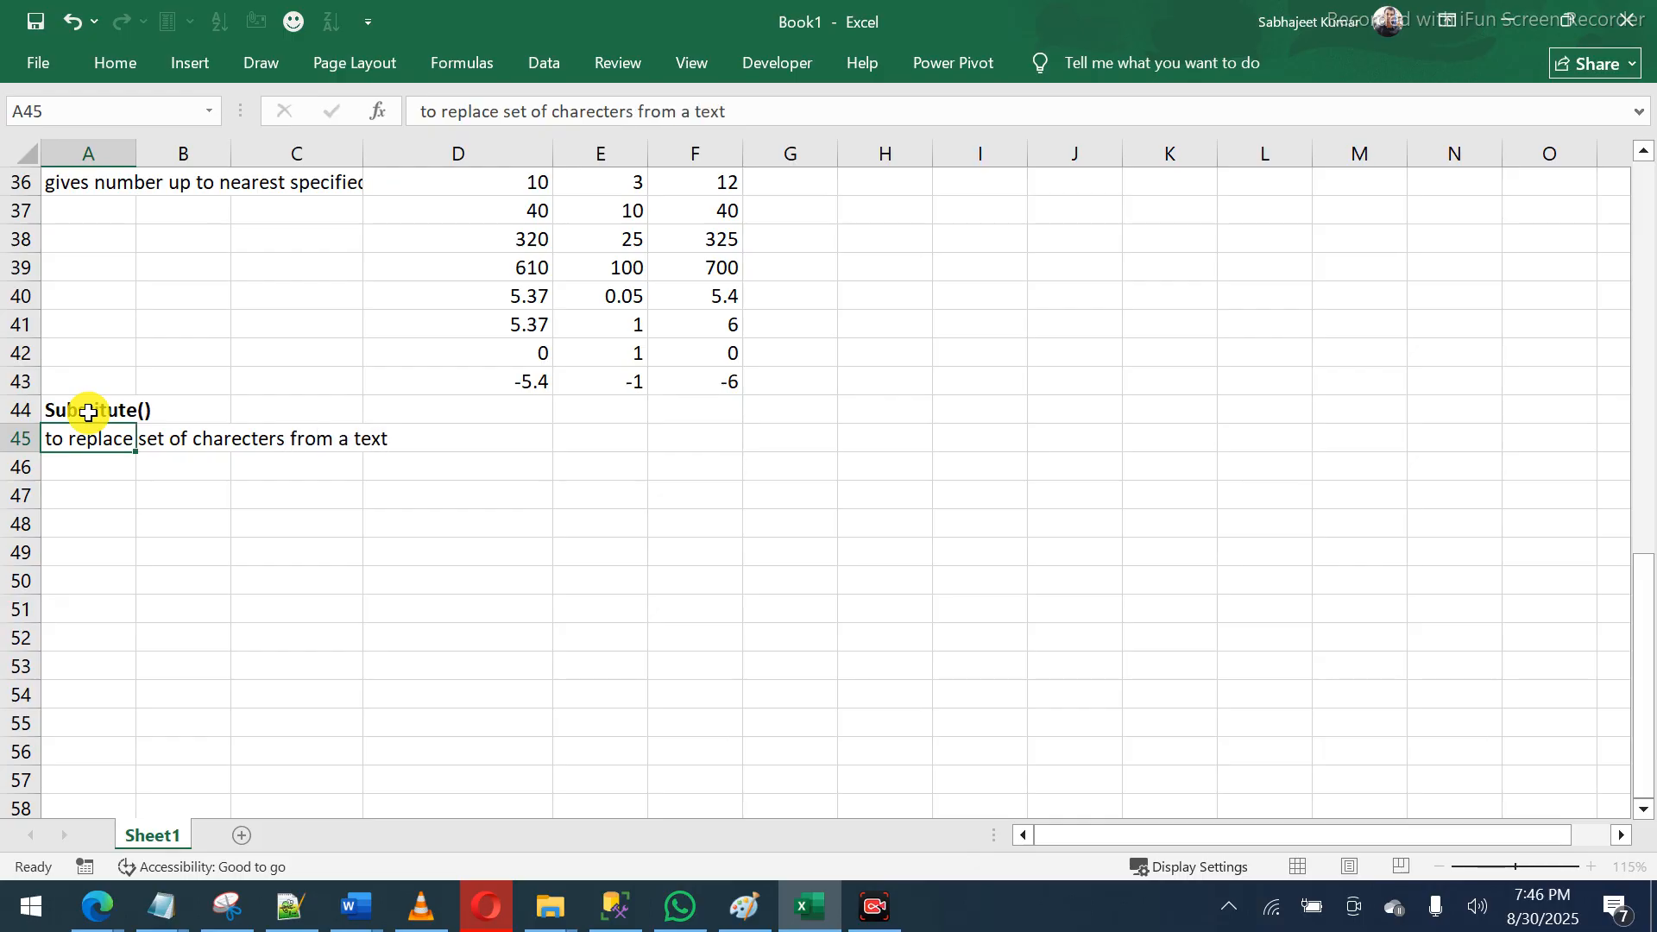
key("Right")
key("Right")
key("Right")
key("Right")
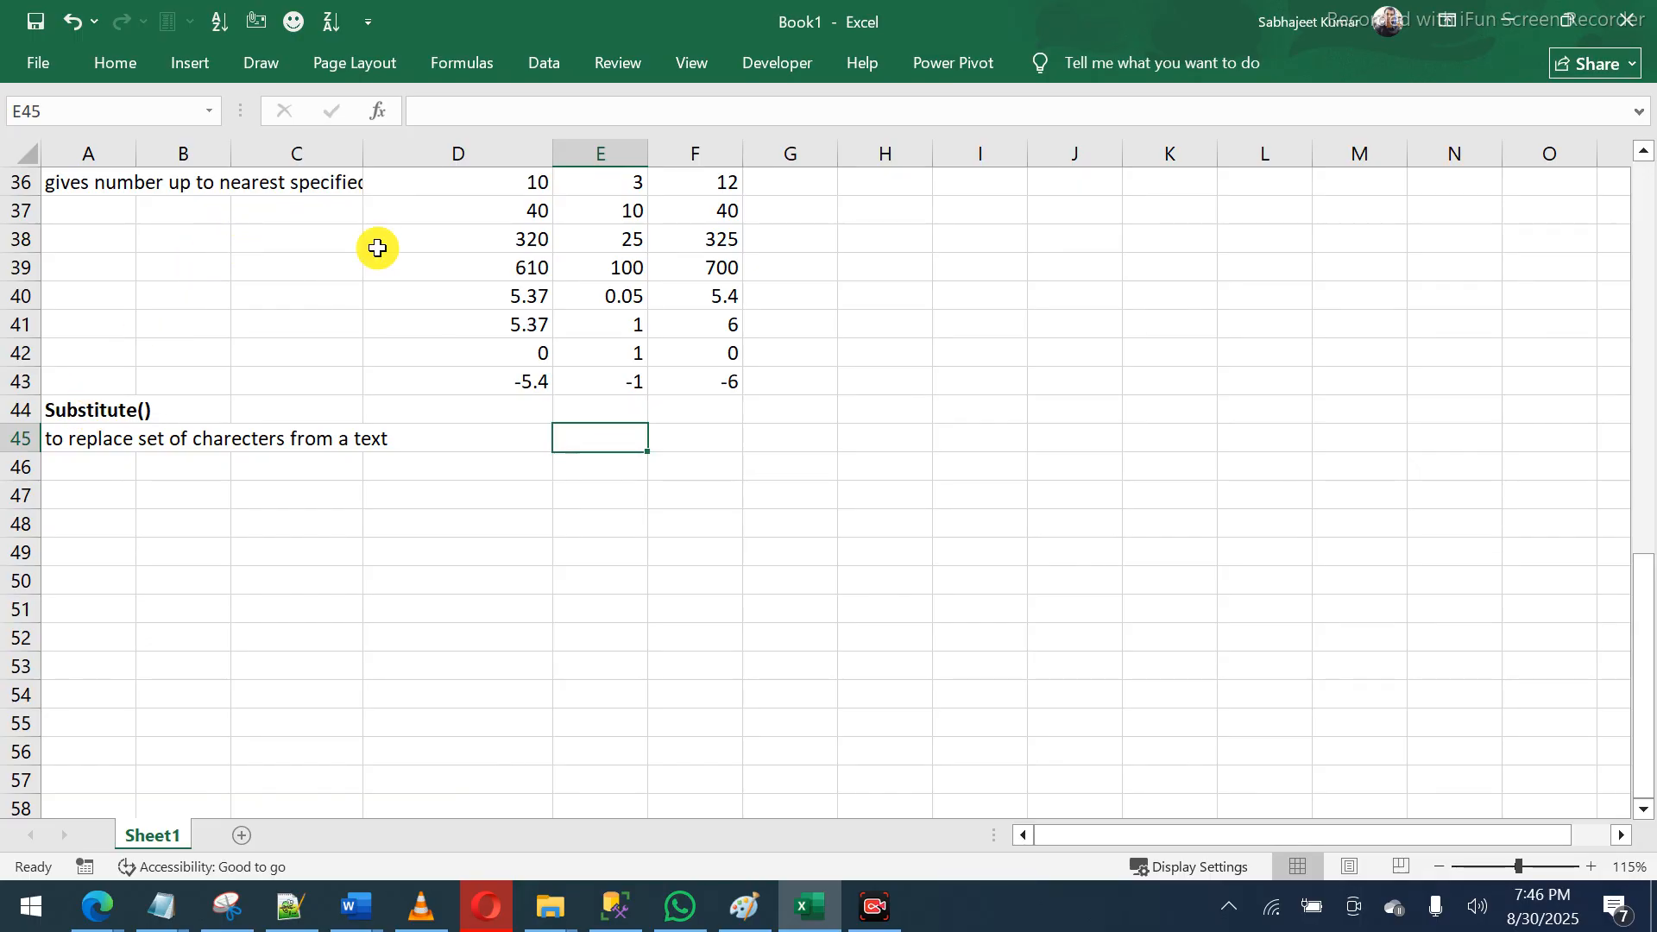
left_click_drag(648, 153, 664, 153)
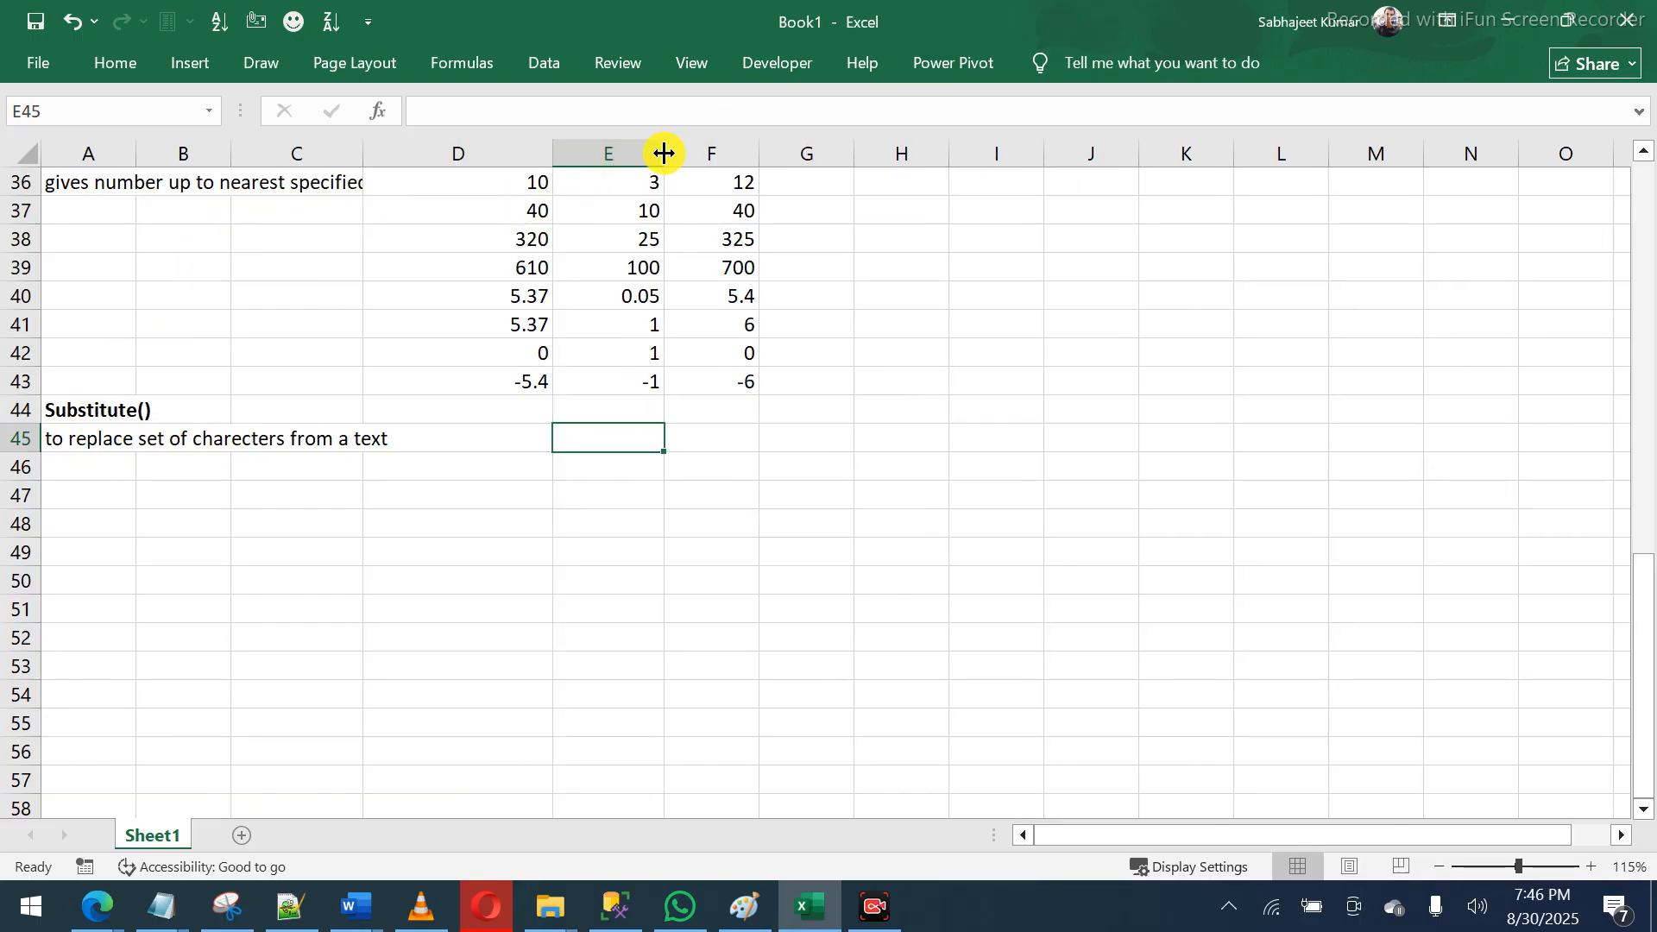
- Enter a bold sample sentence in D46 stating the student is a minor
left_click(468, 466)
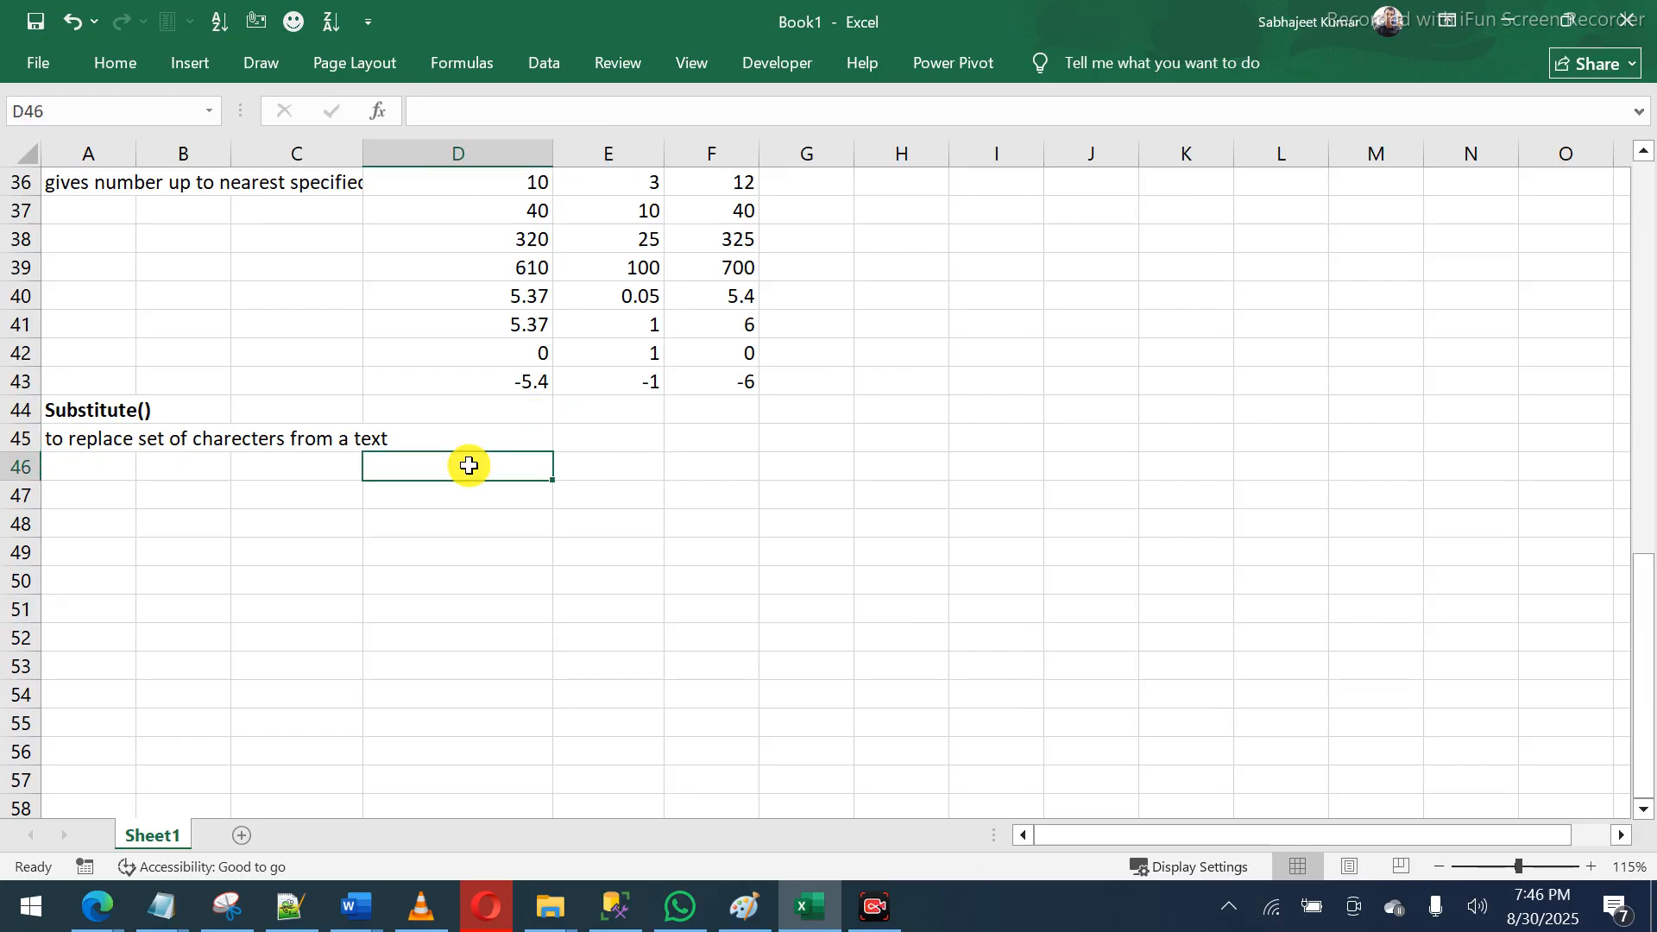
type("Rahul")
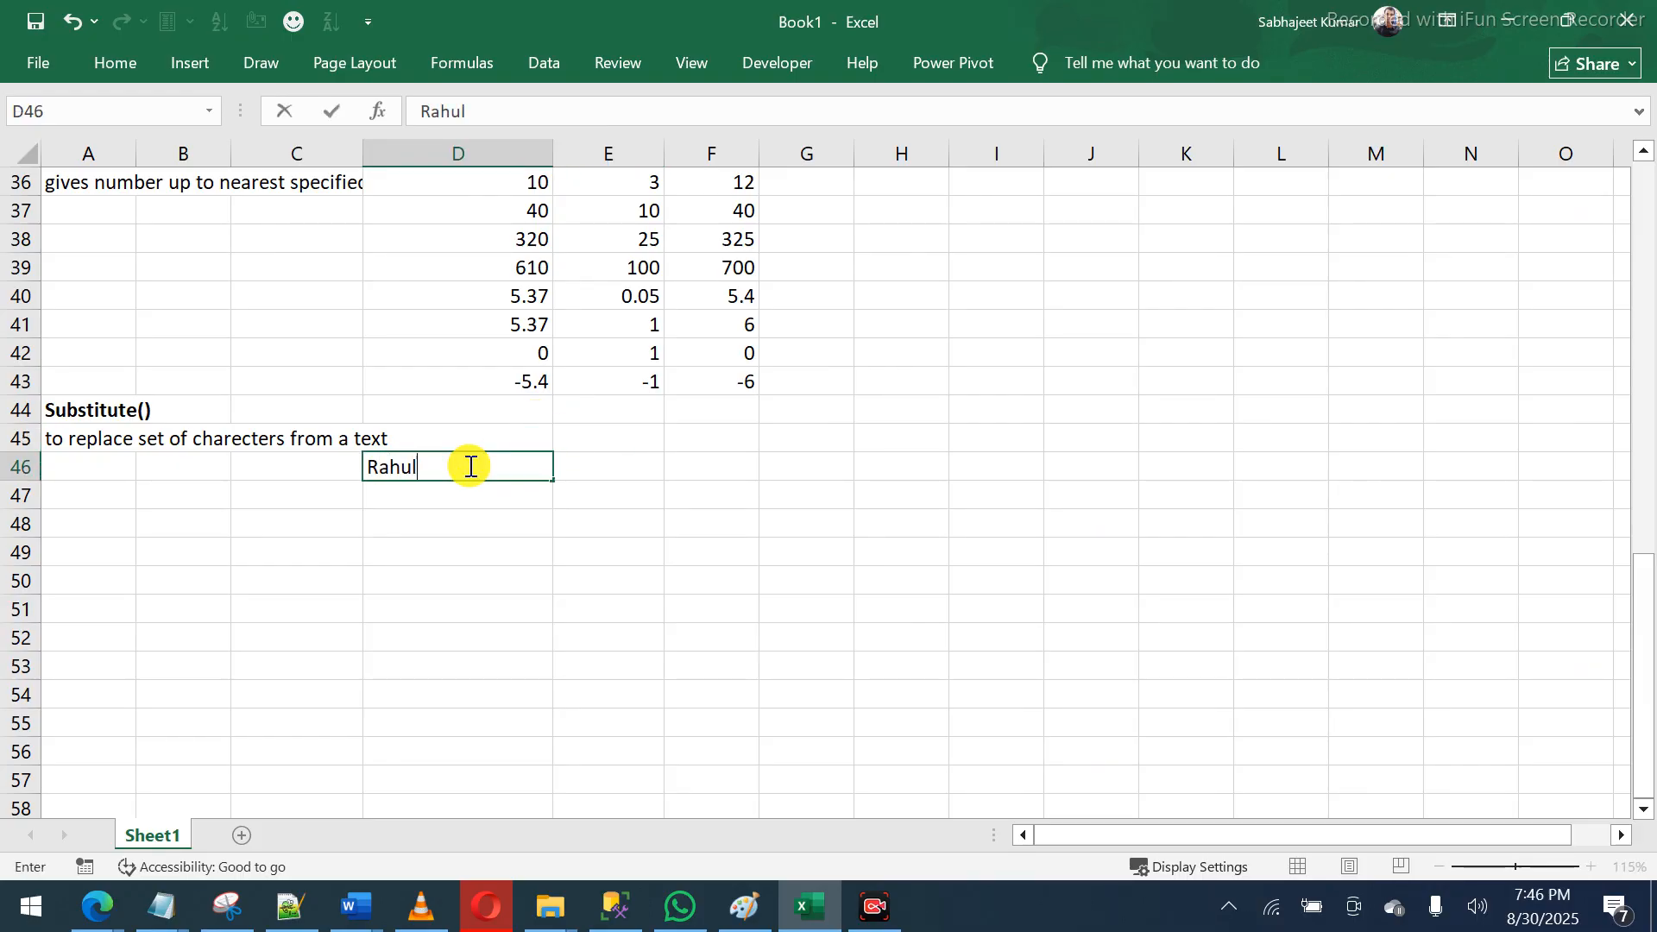
type(" is a")
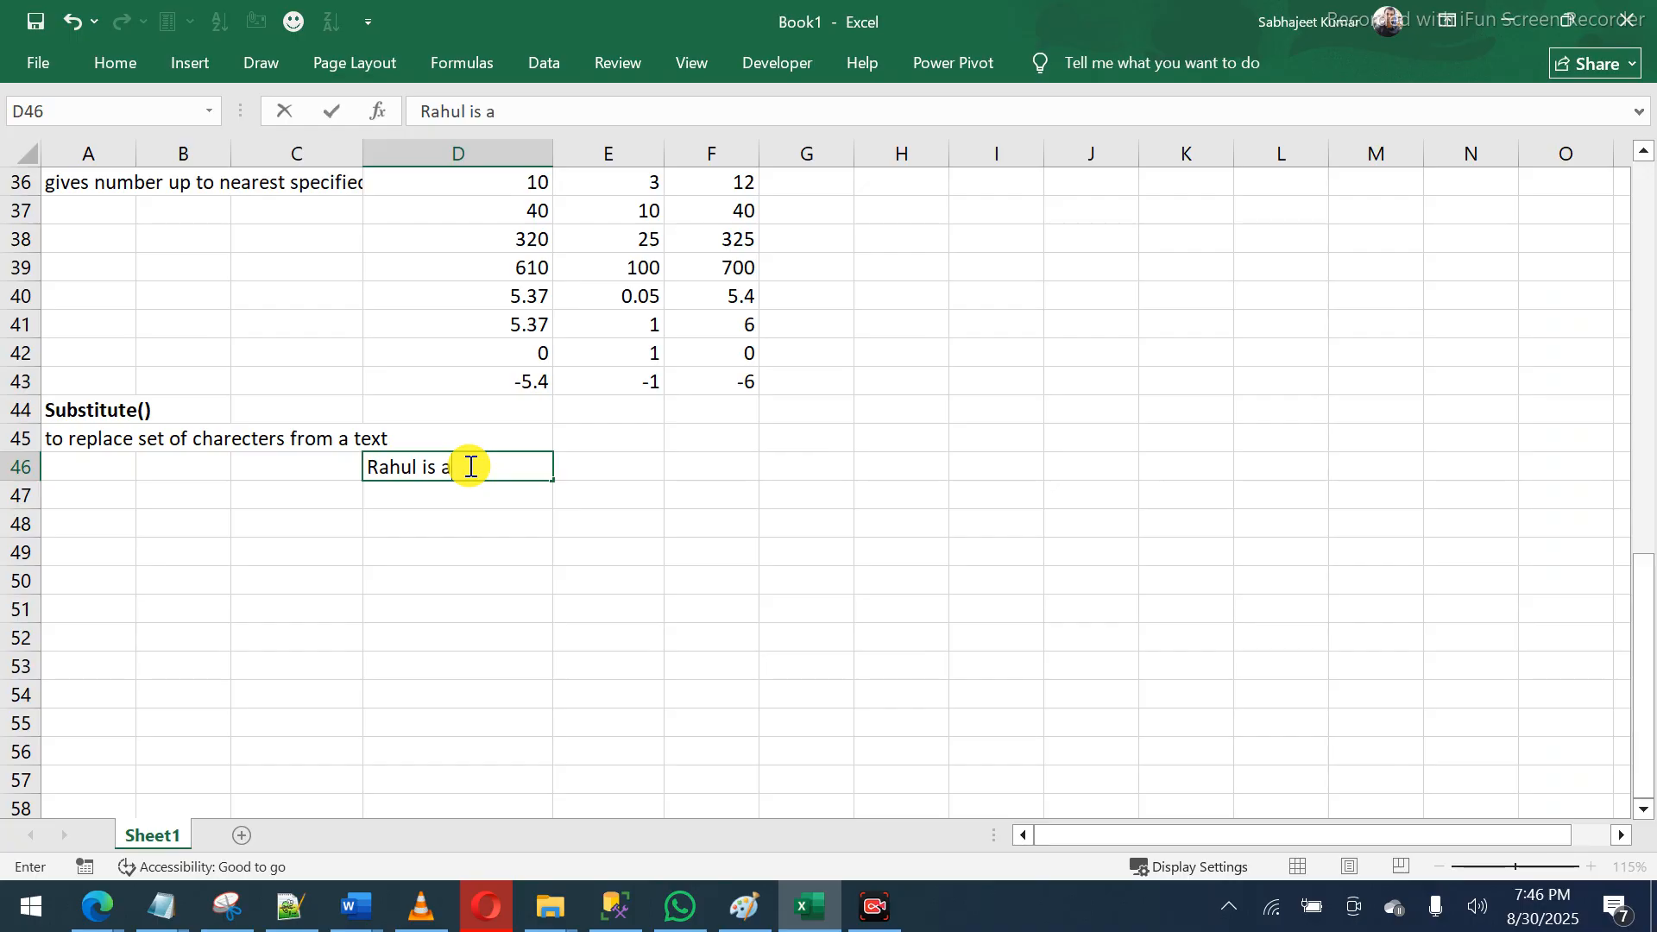
type(" minor student.")
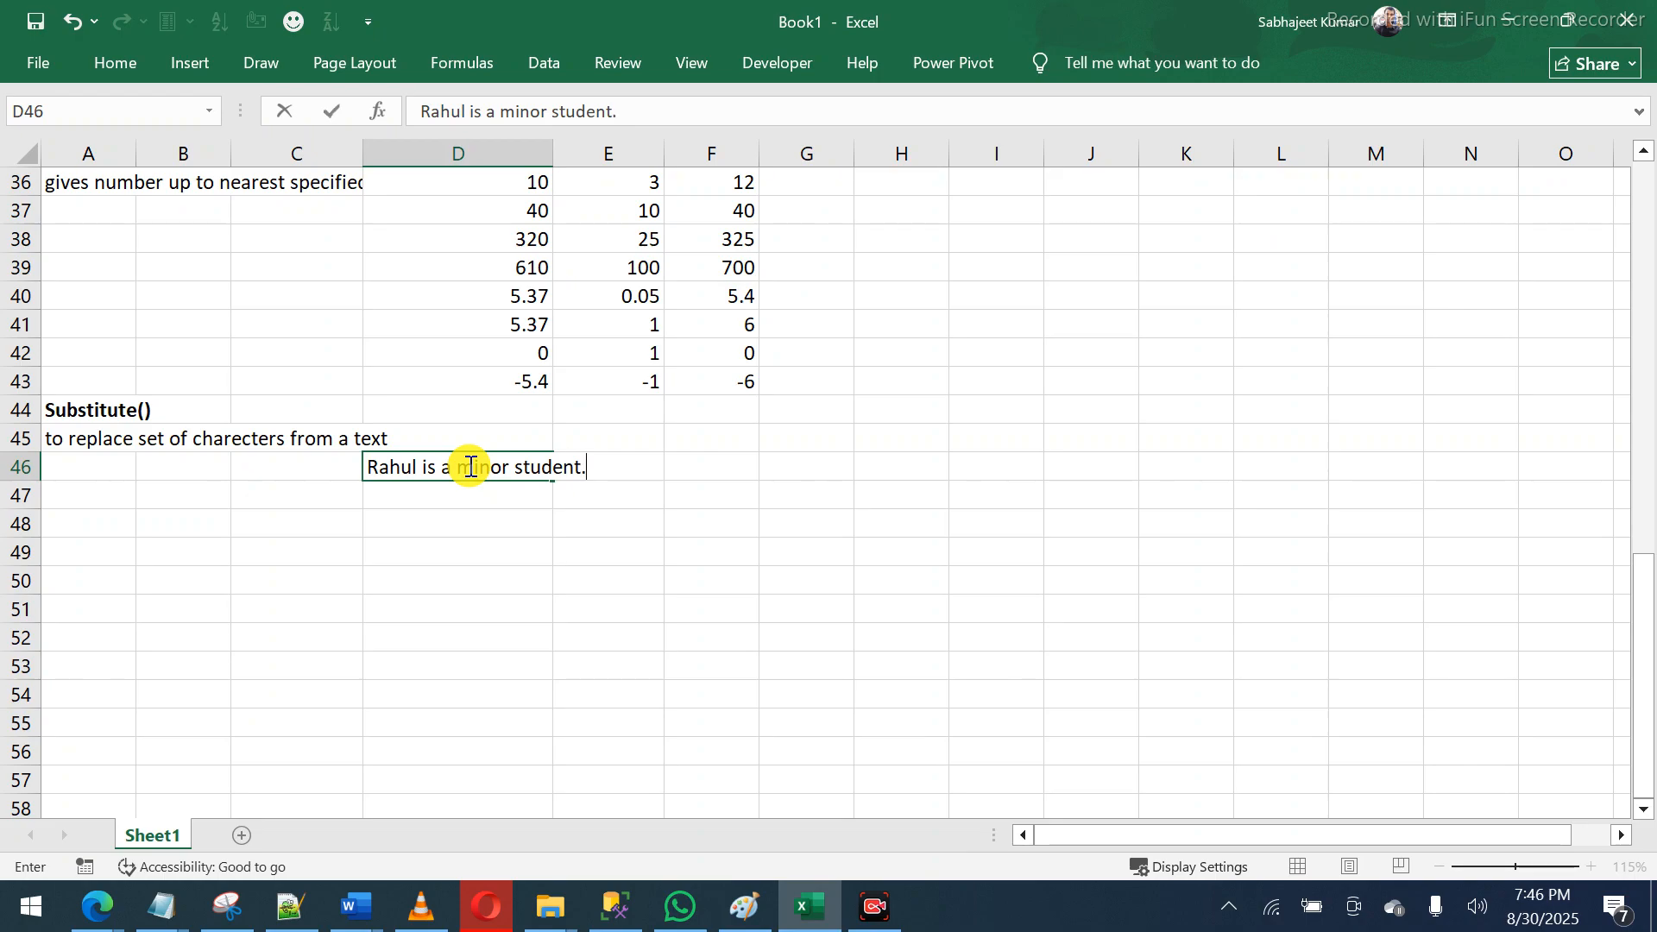
key("Return")
left_click(469, 466)
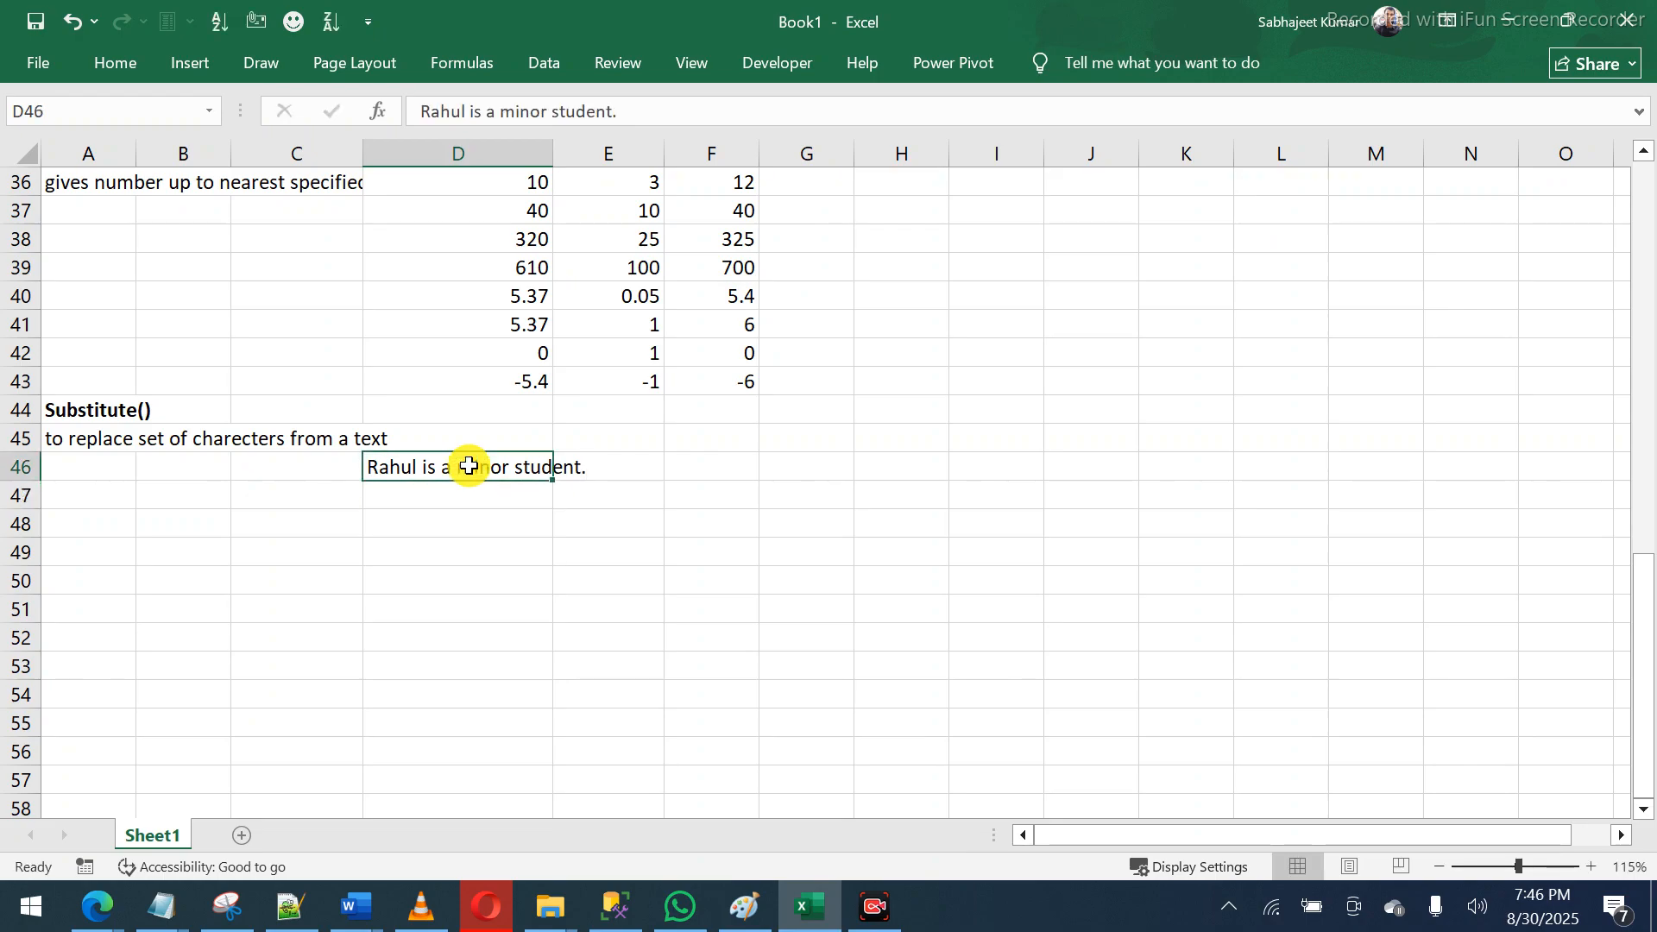
key("ctrl+b")
left_click(455, 504)
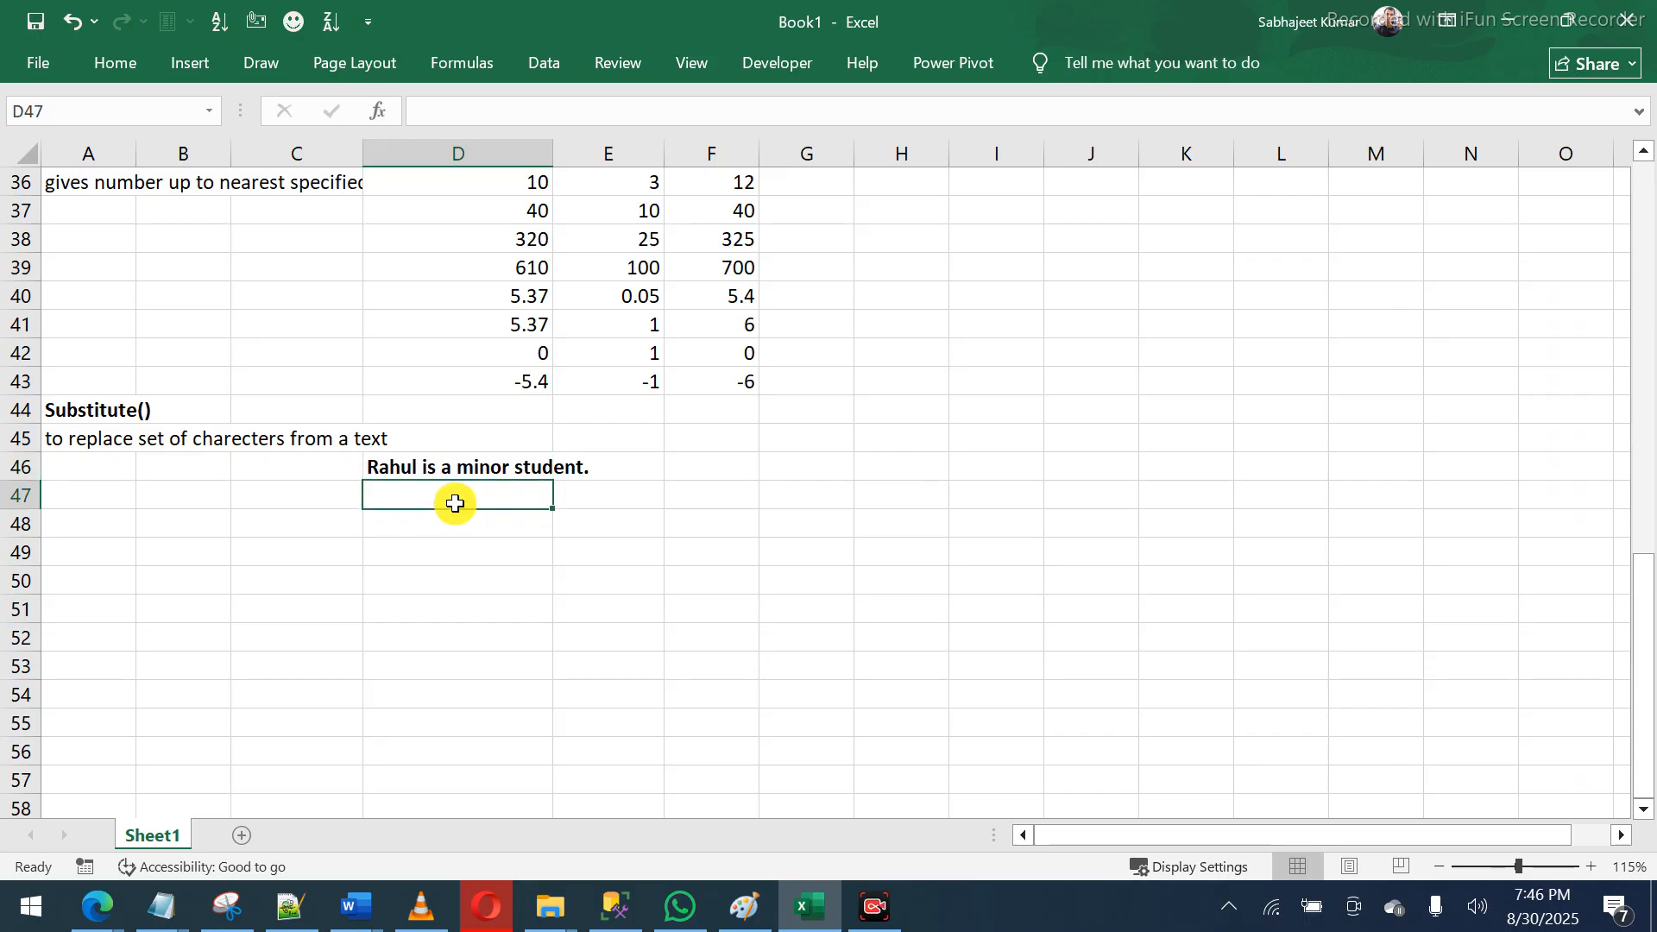
- Append 'He is from North India.' to the D46 sentence
left_click(452, 469)
left_click(655, 113)
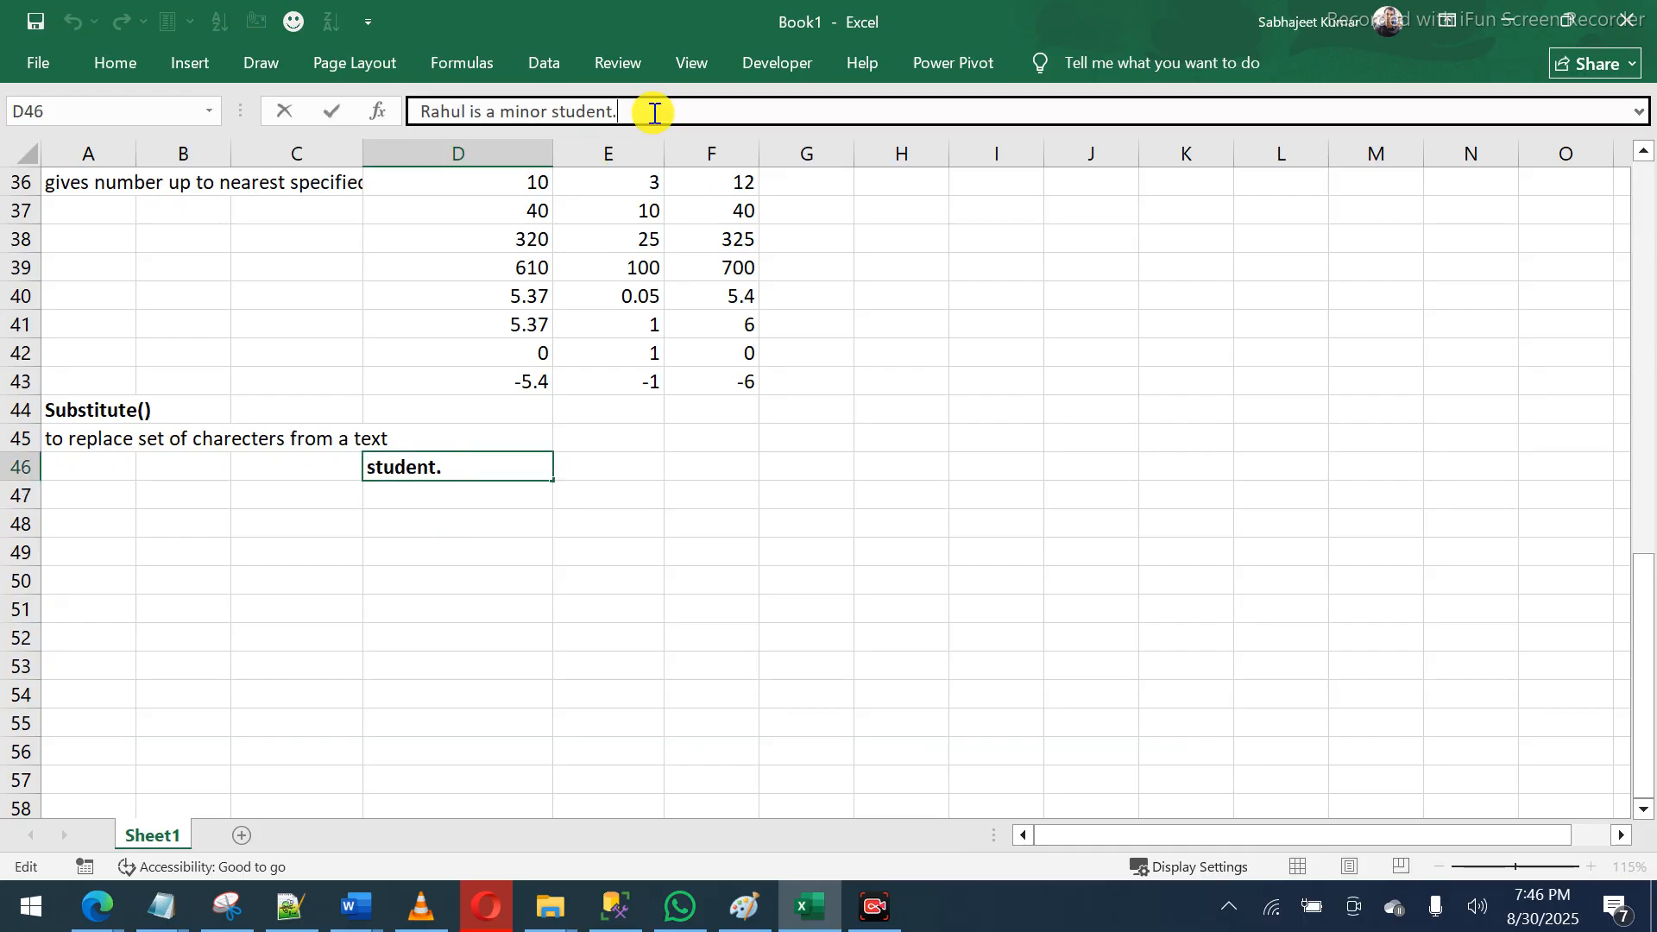
type("He is from Nor")
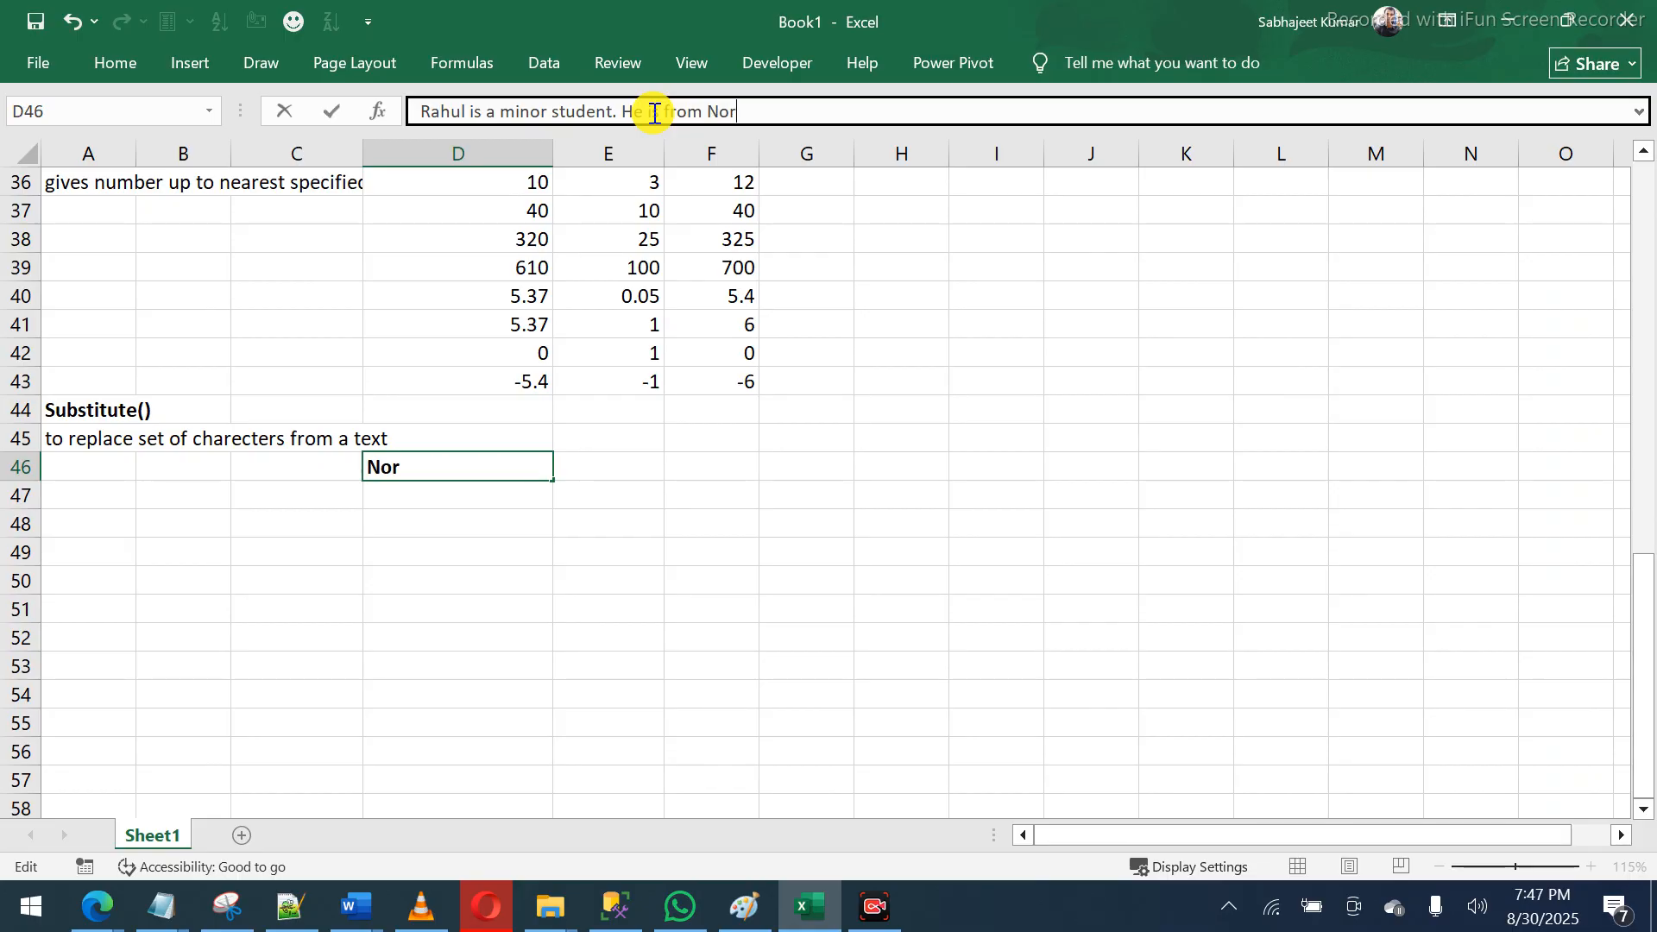
type("th India")
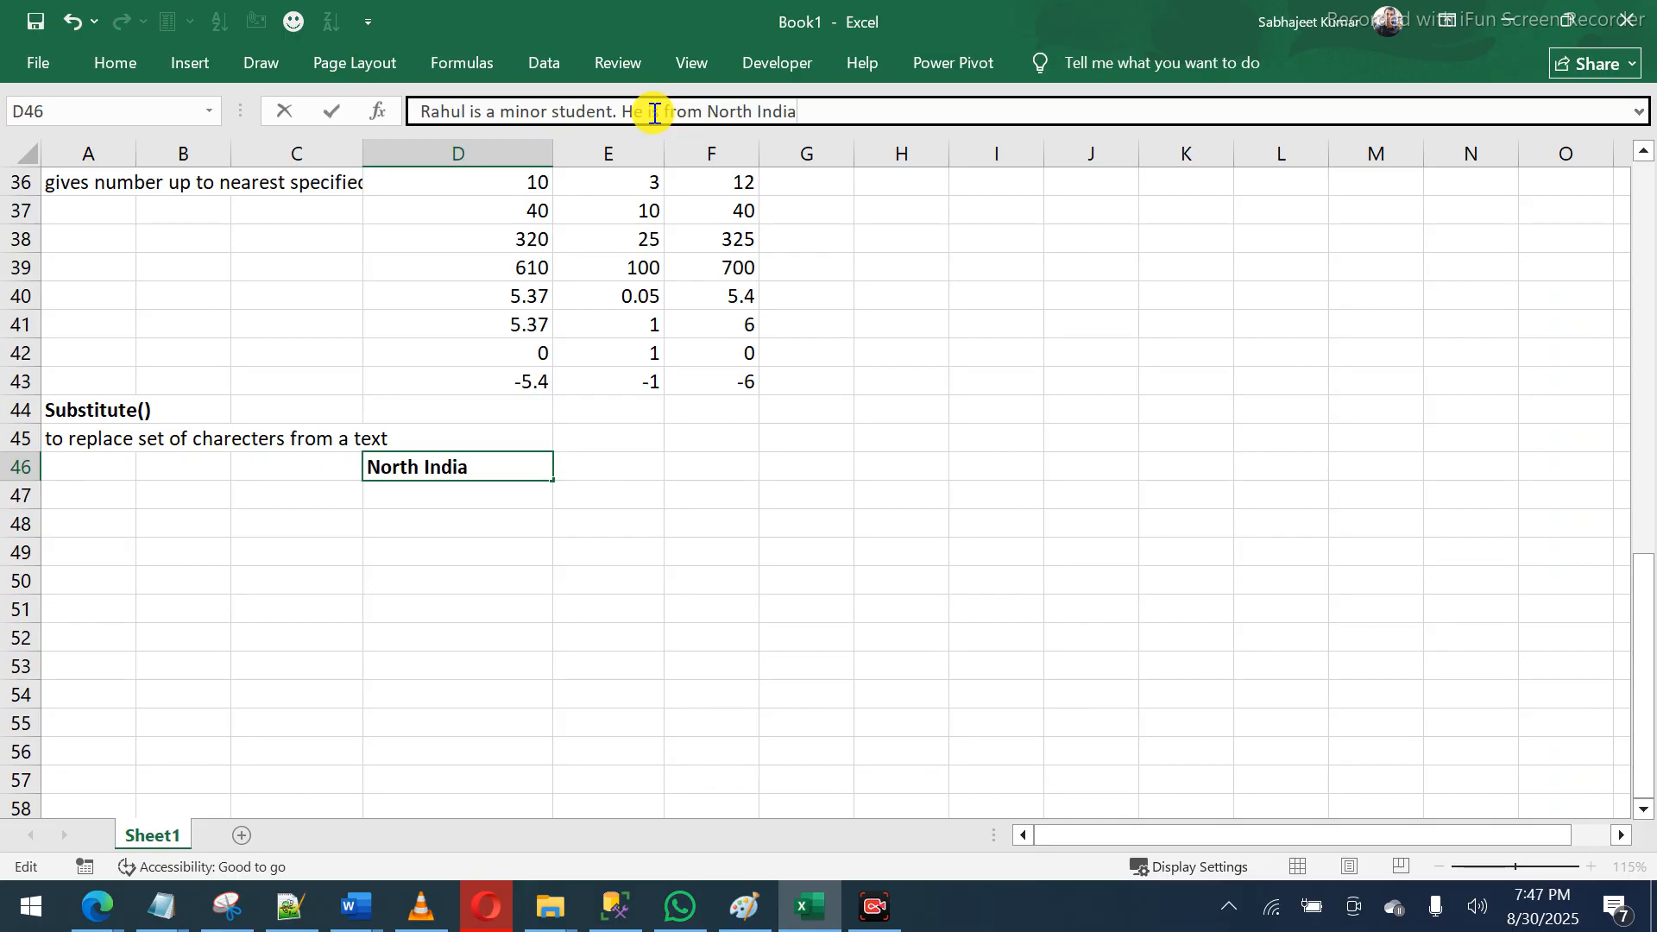
type(".")
key("Return")
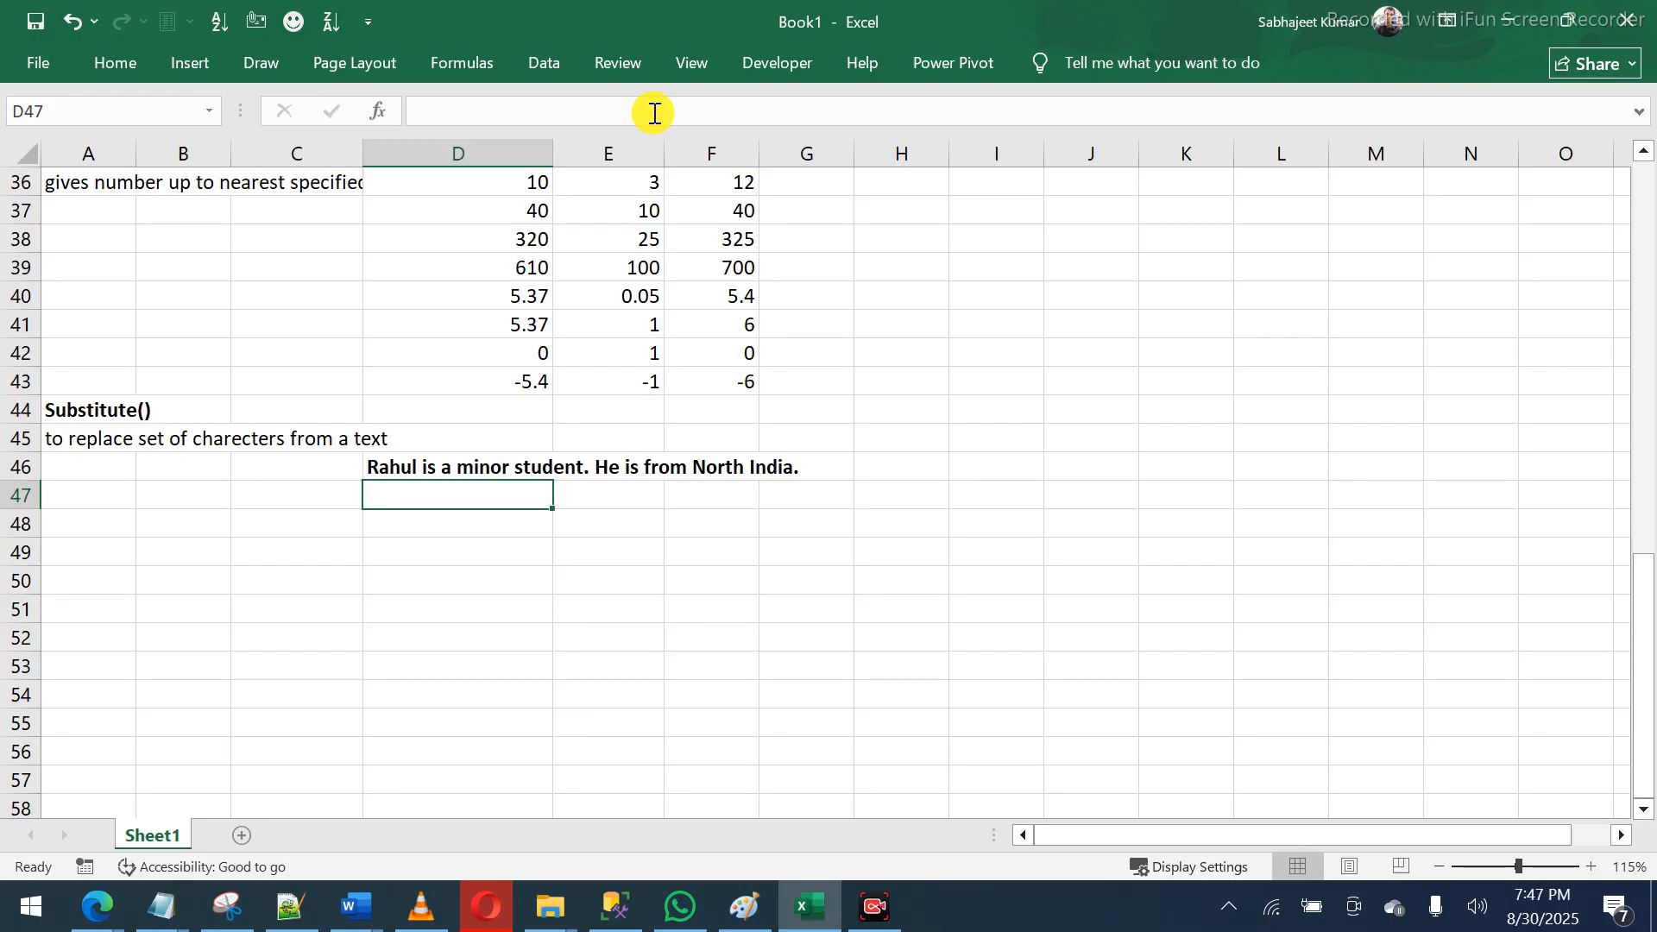
- Note 'is=>was' in D47 and enter =SUBSTITUTE(D46,"is","was") in D48
type("is")
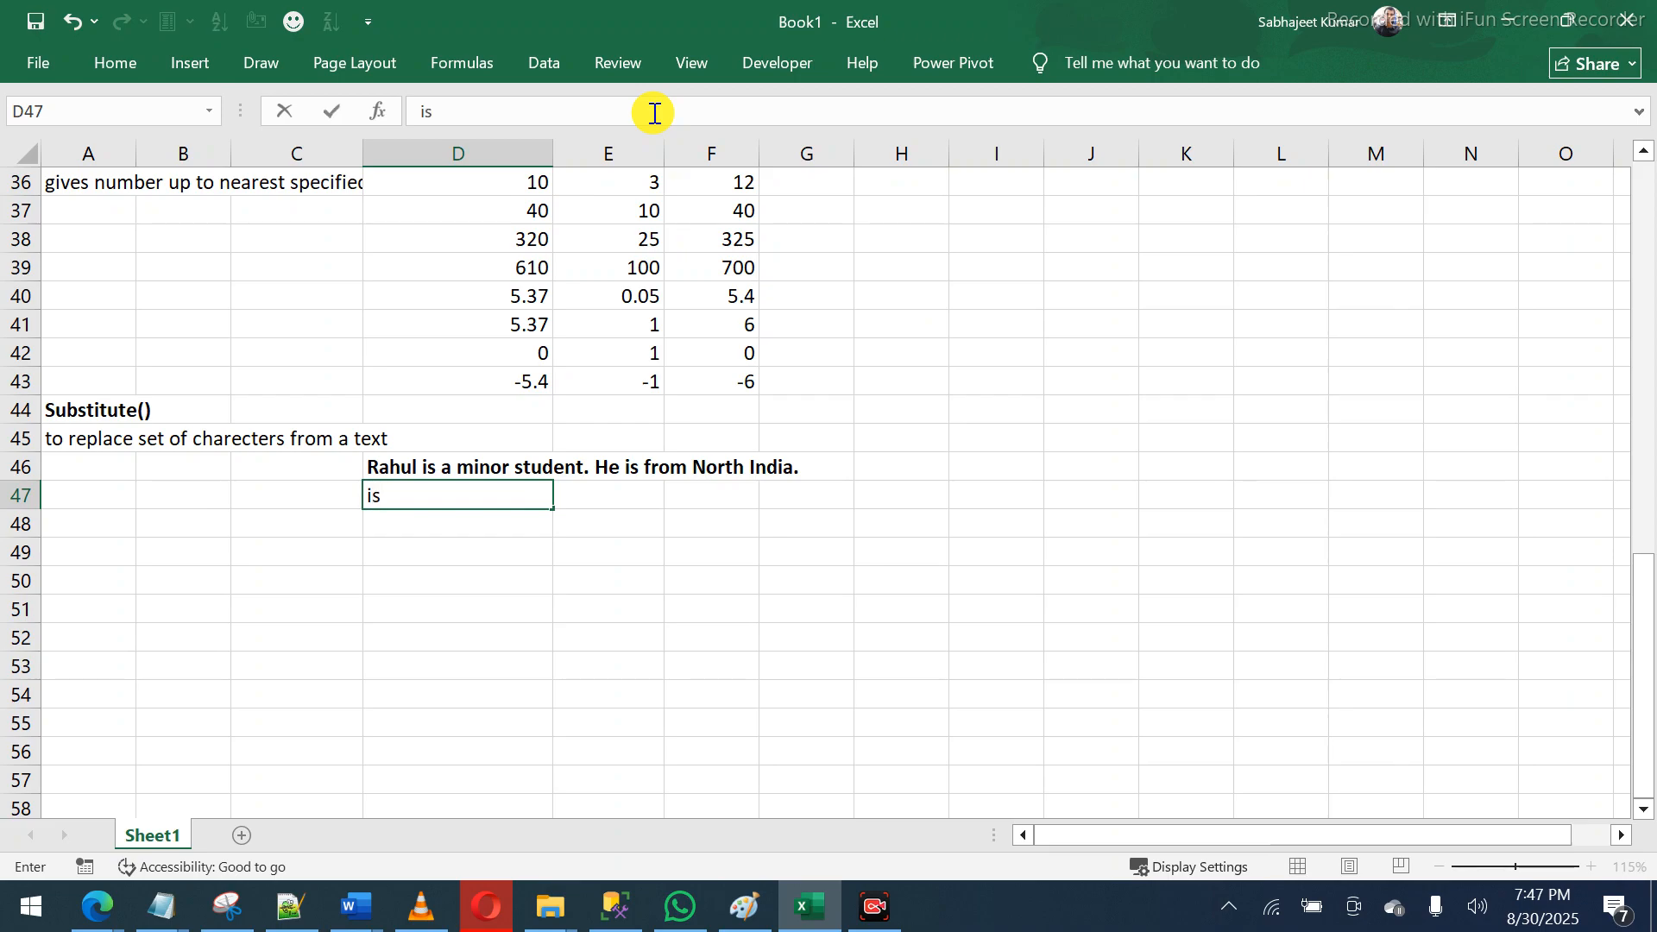
type("=")
type(".")
type(">was")
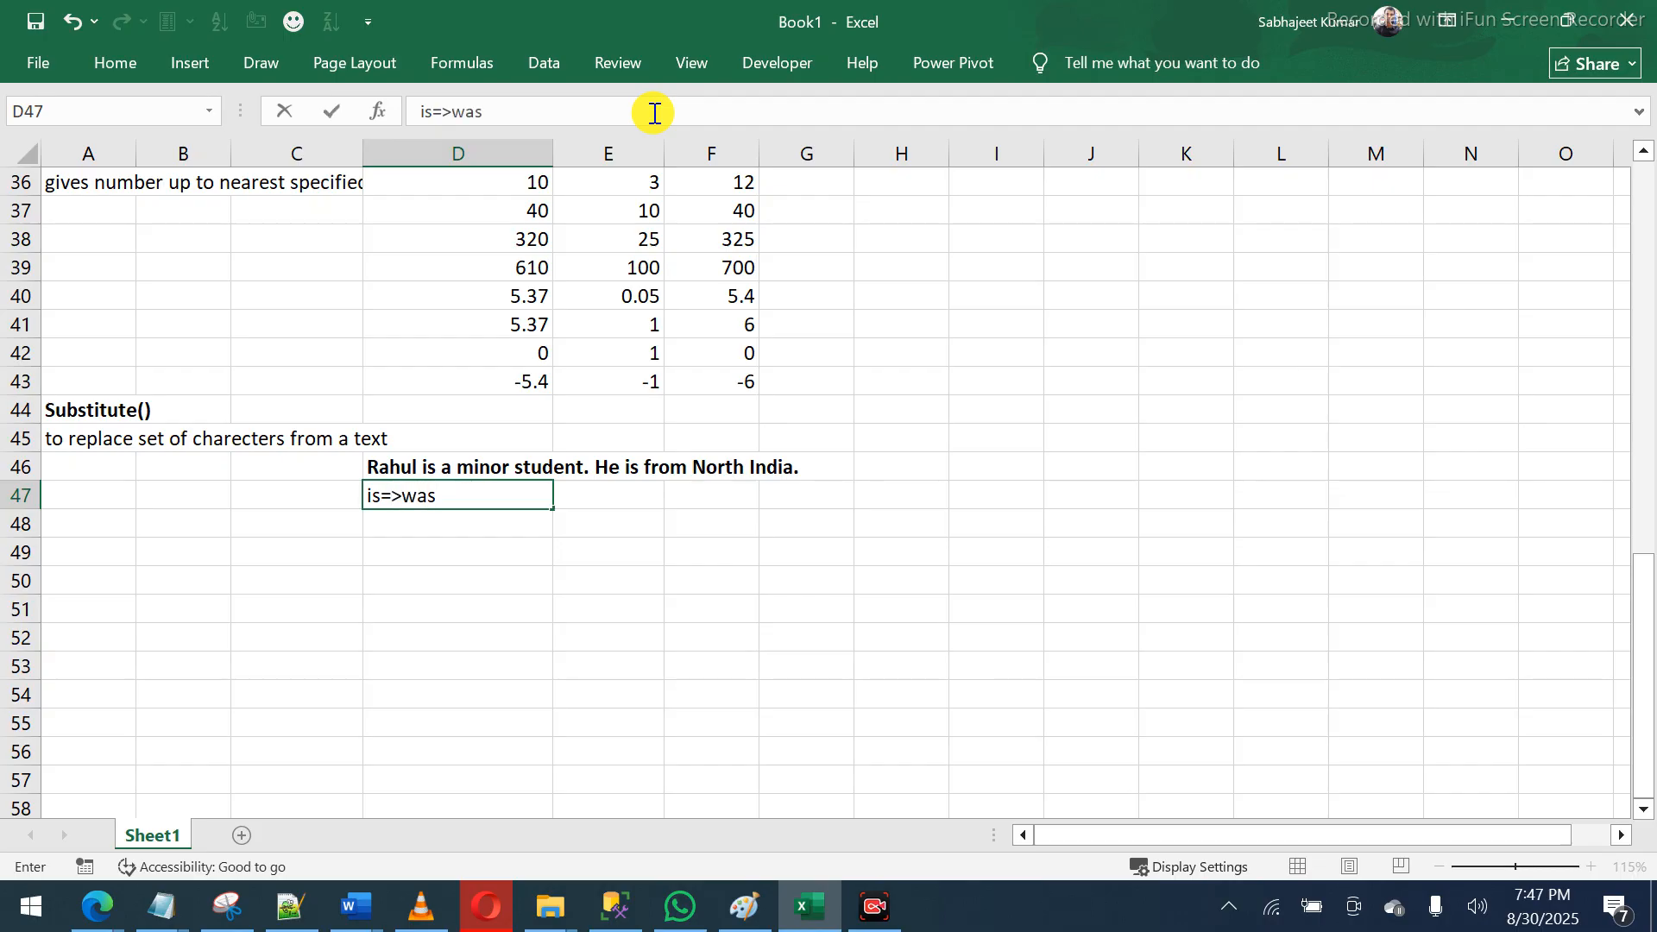
key("Return")
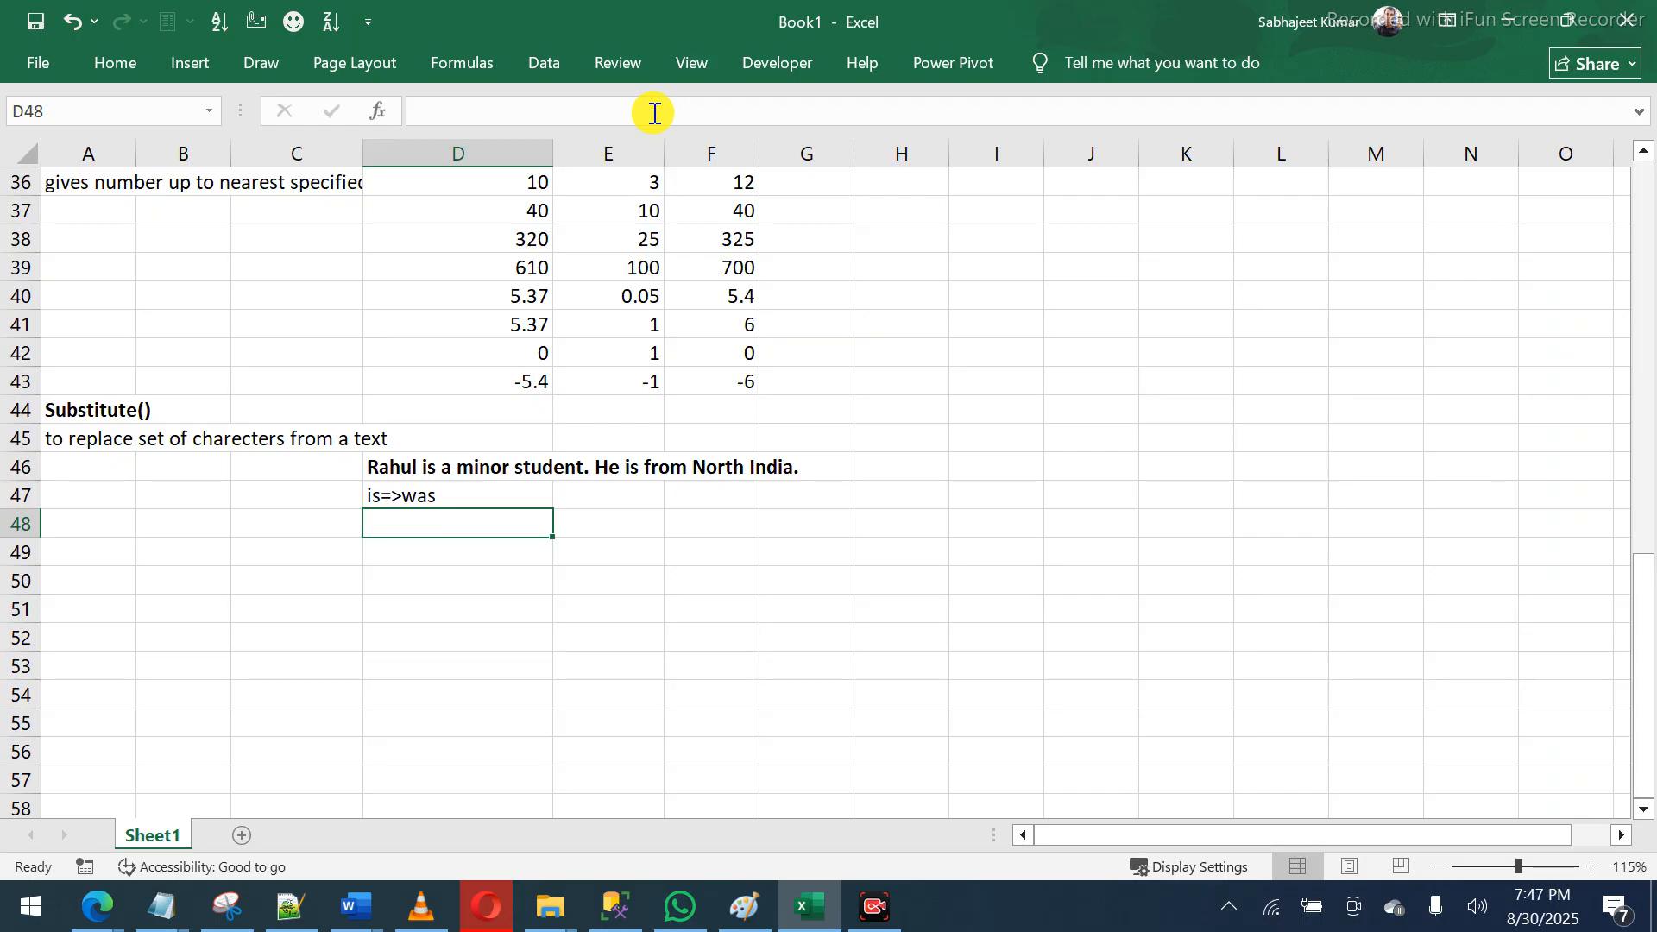
type("=")
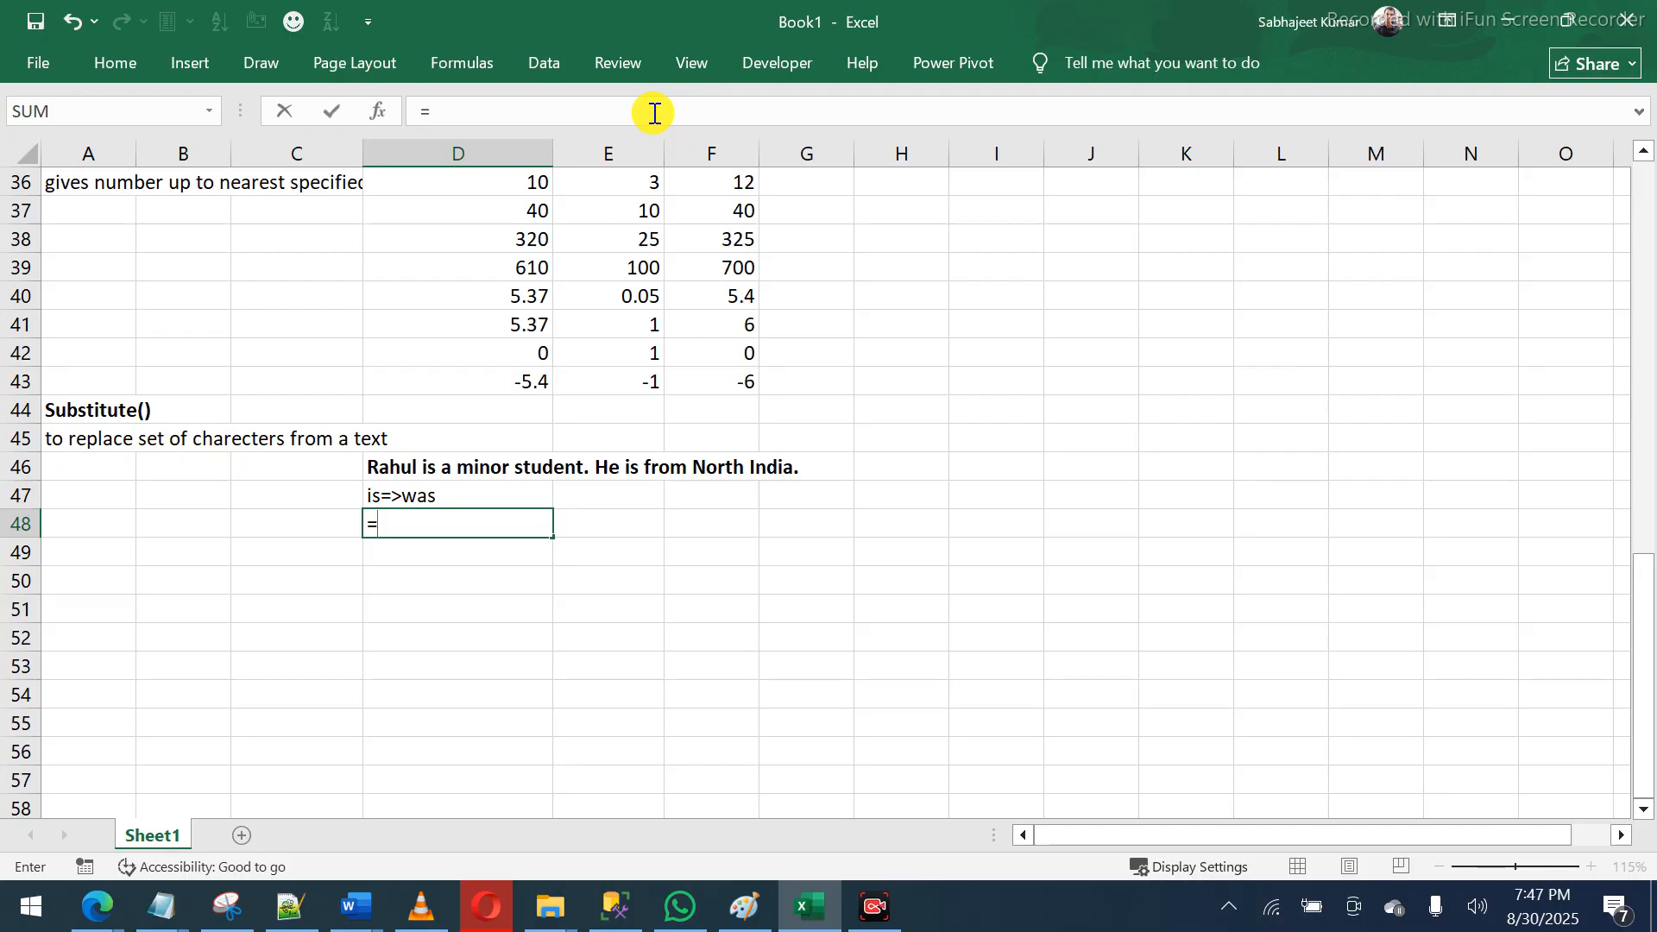
type("sub")
key("Tab")
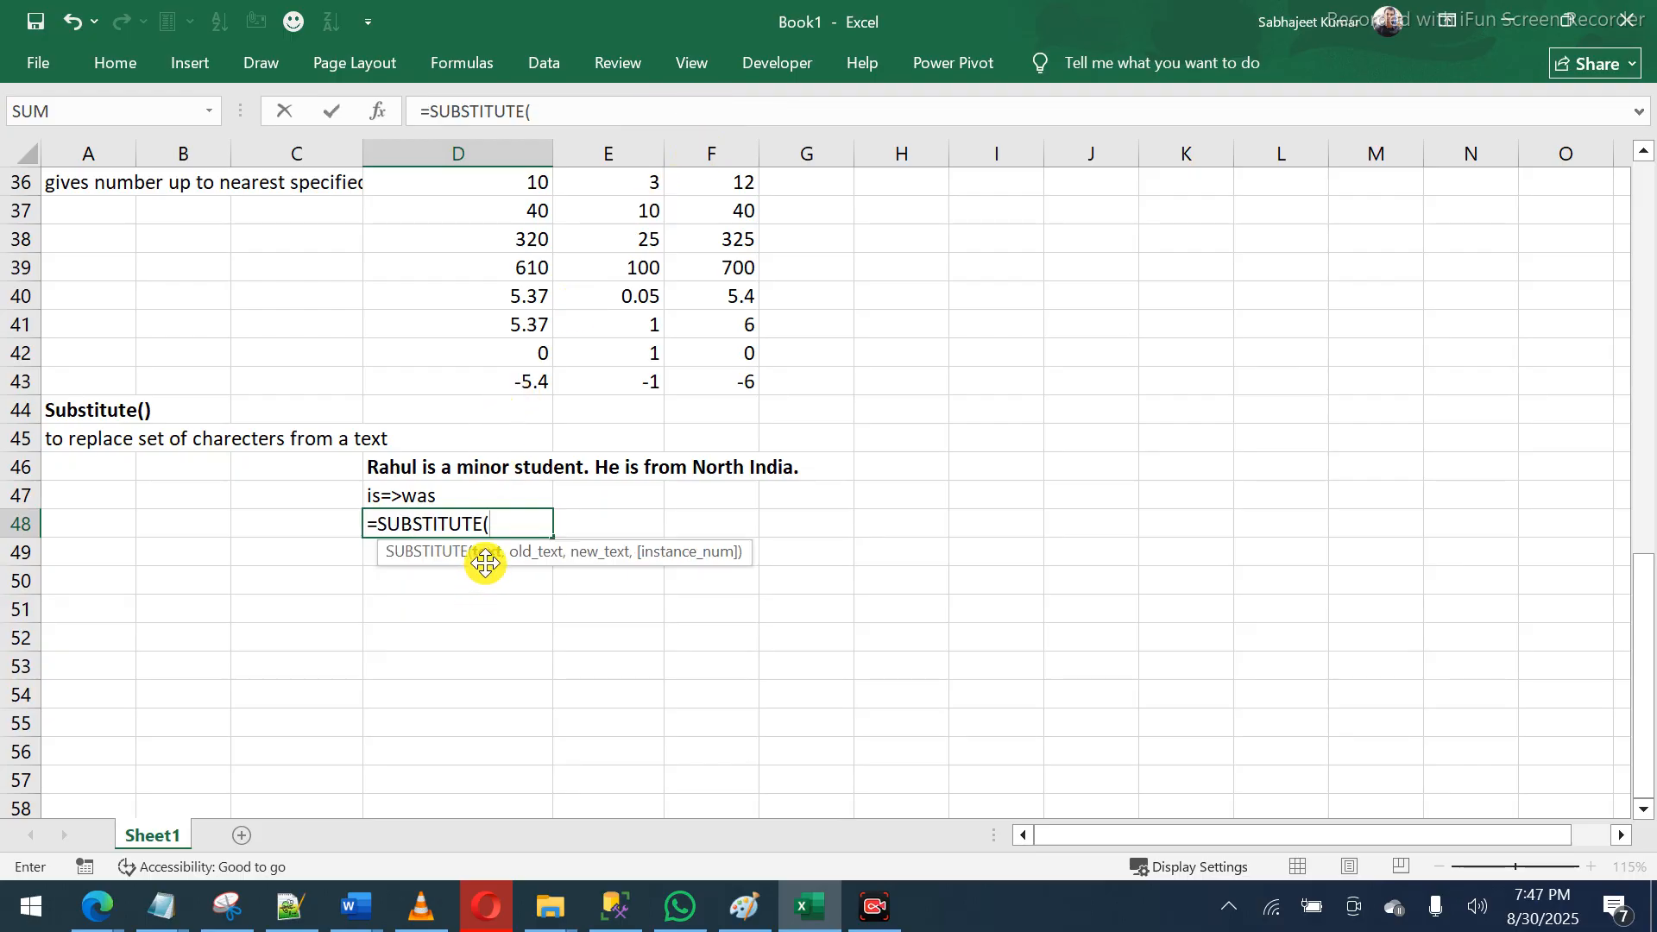
left_click(411, 460)
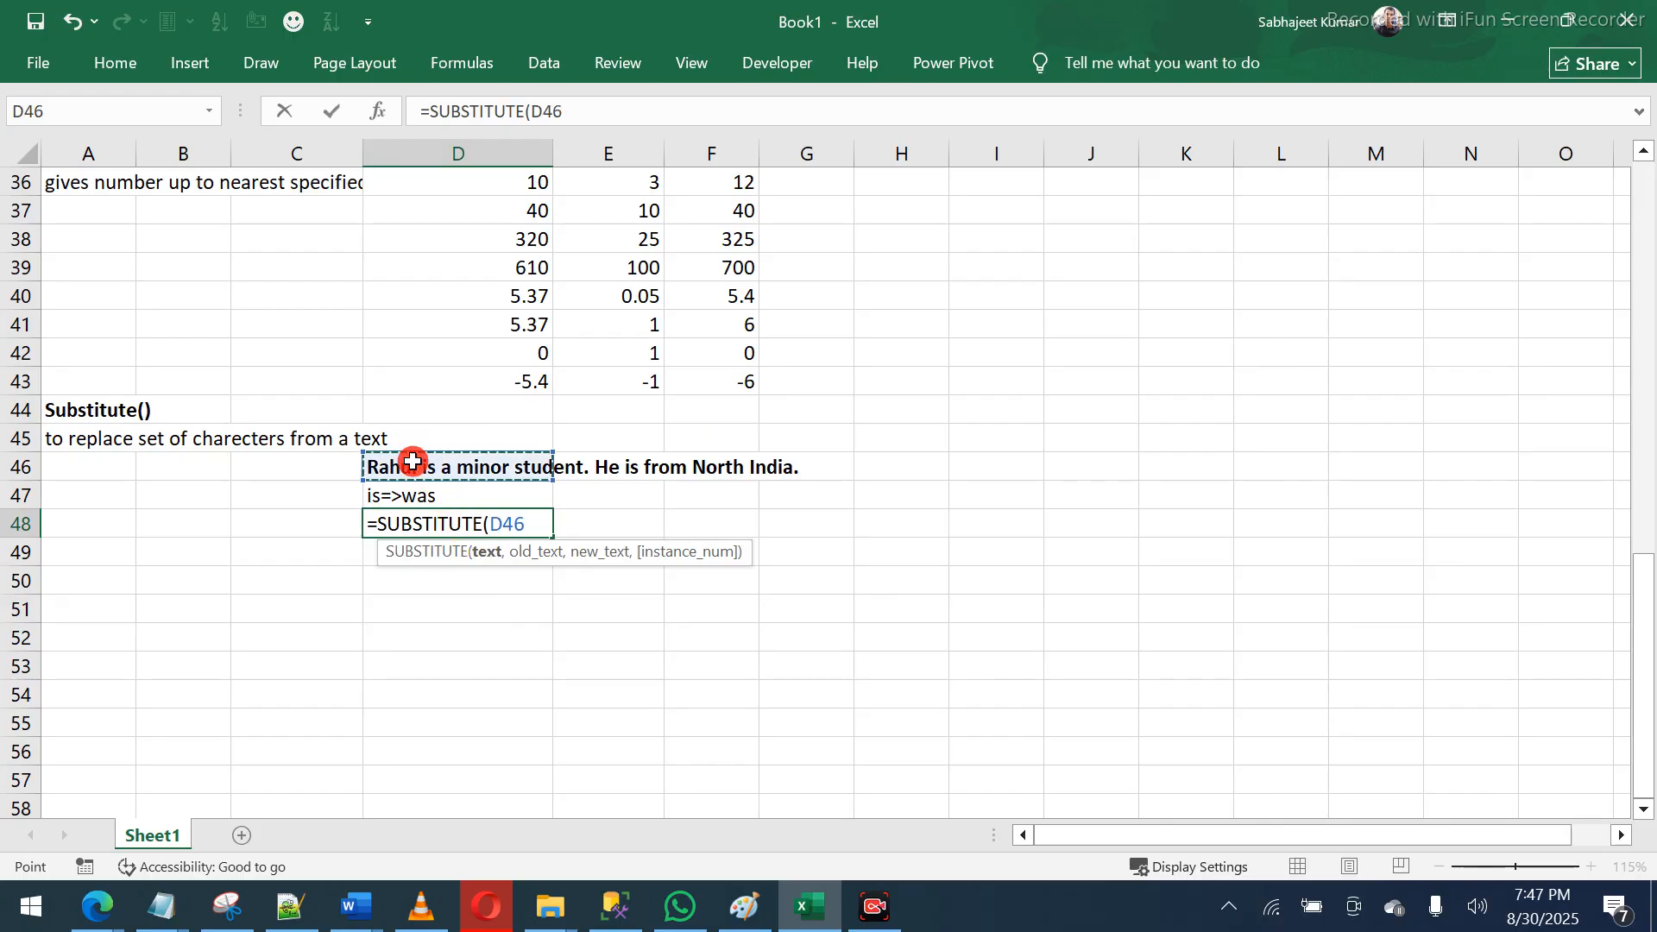
type(",")
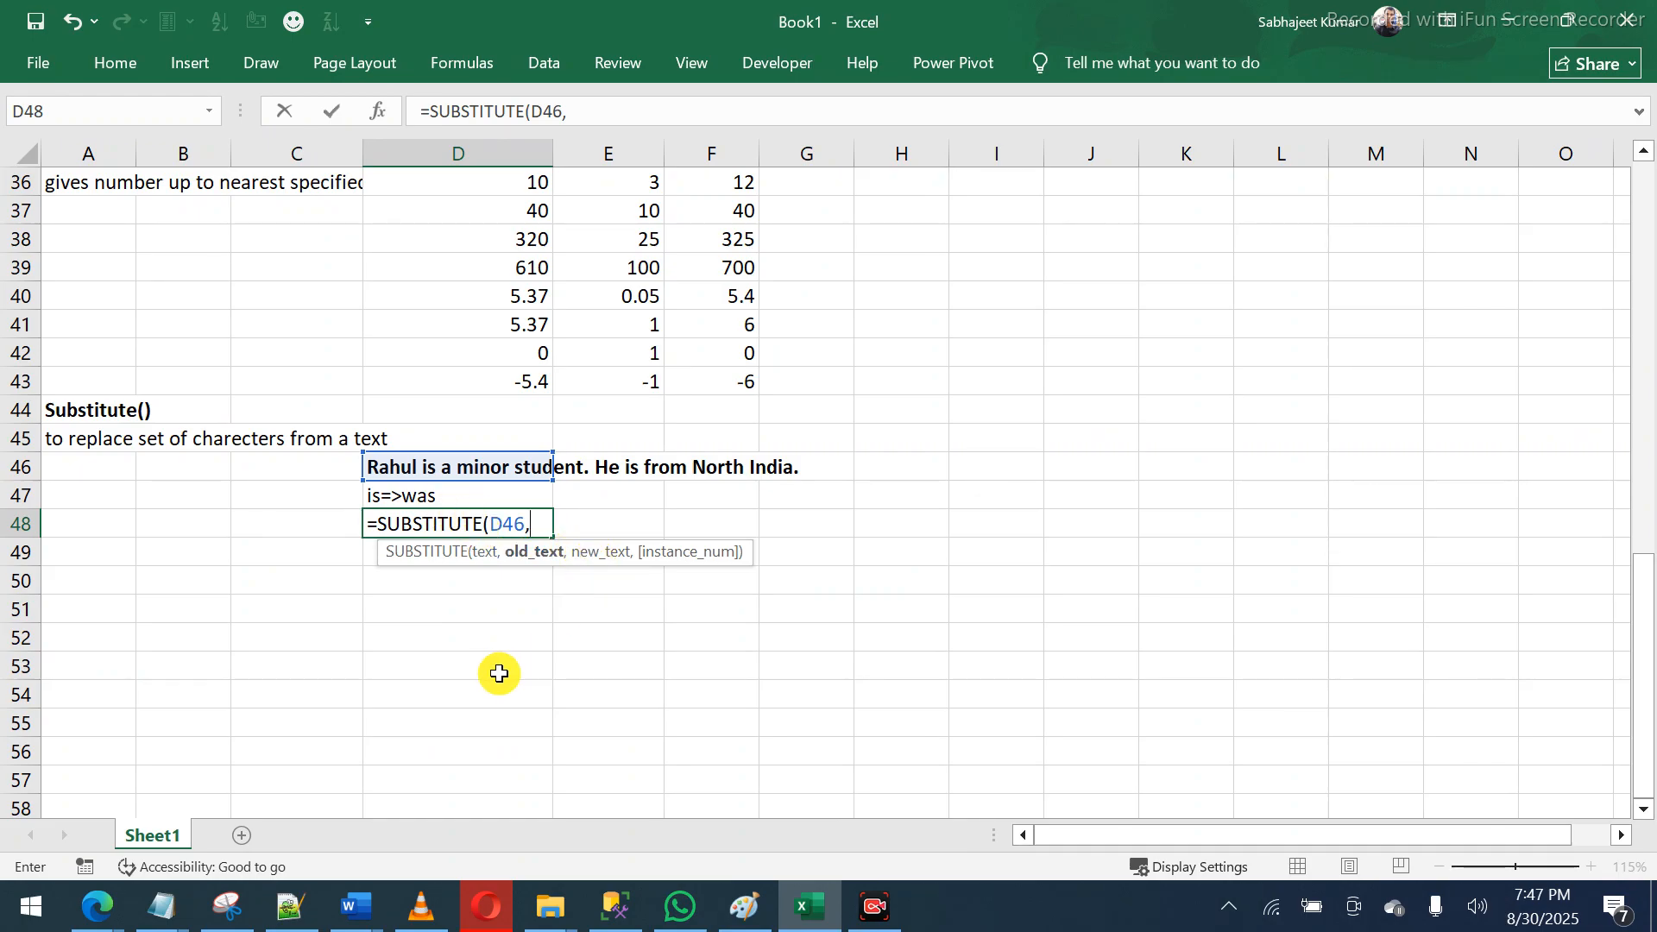
type("\"is\",")
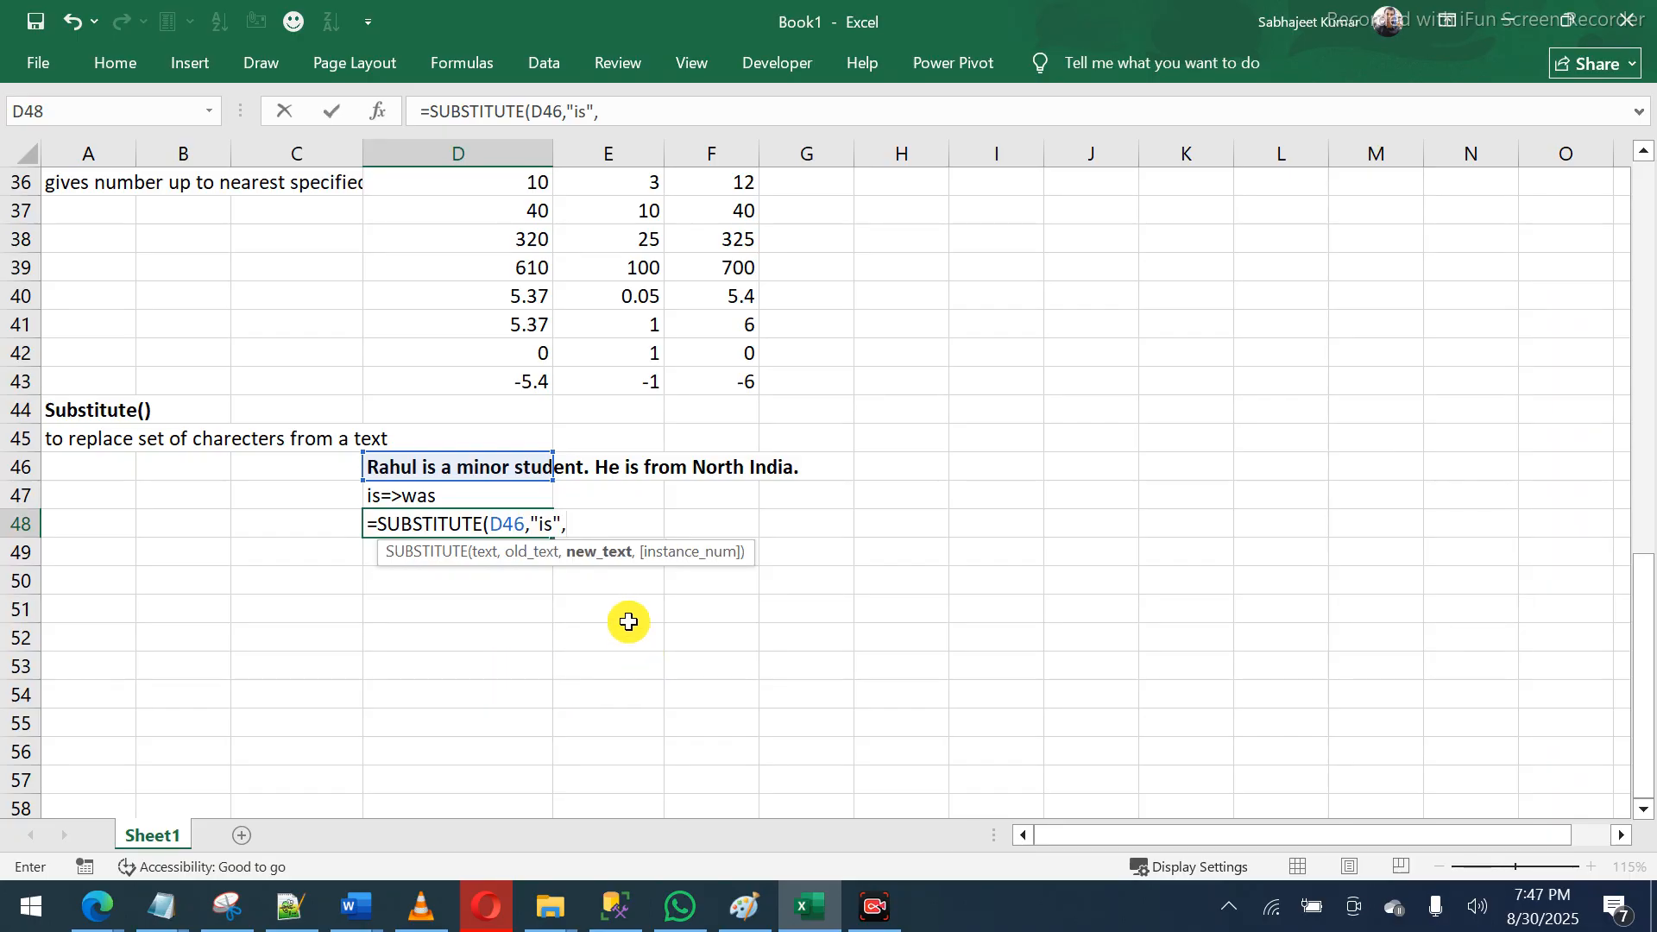
type("\"was\")")
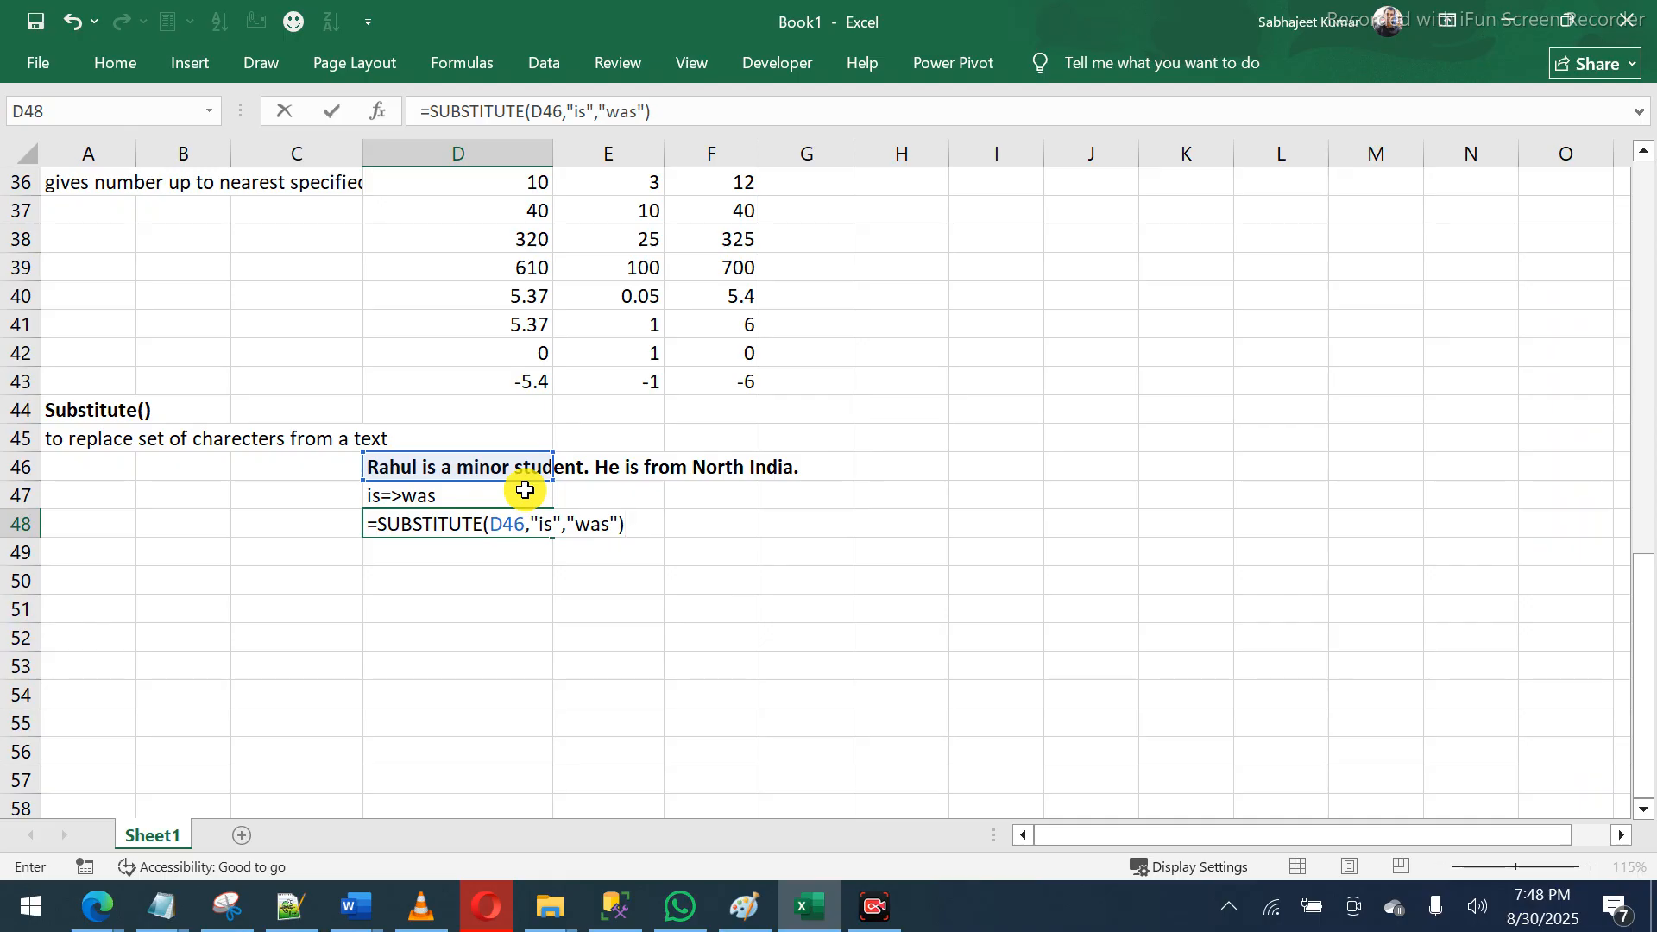
key("Return")
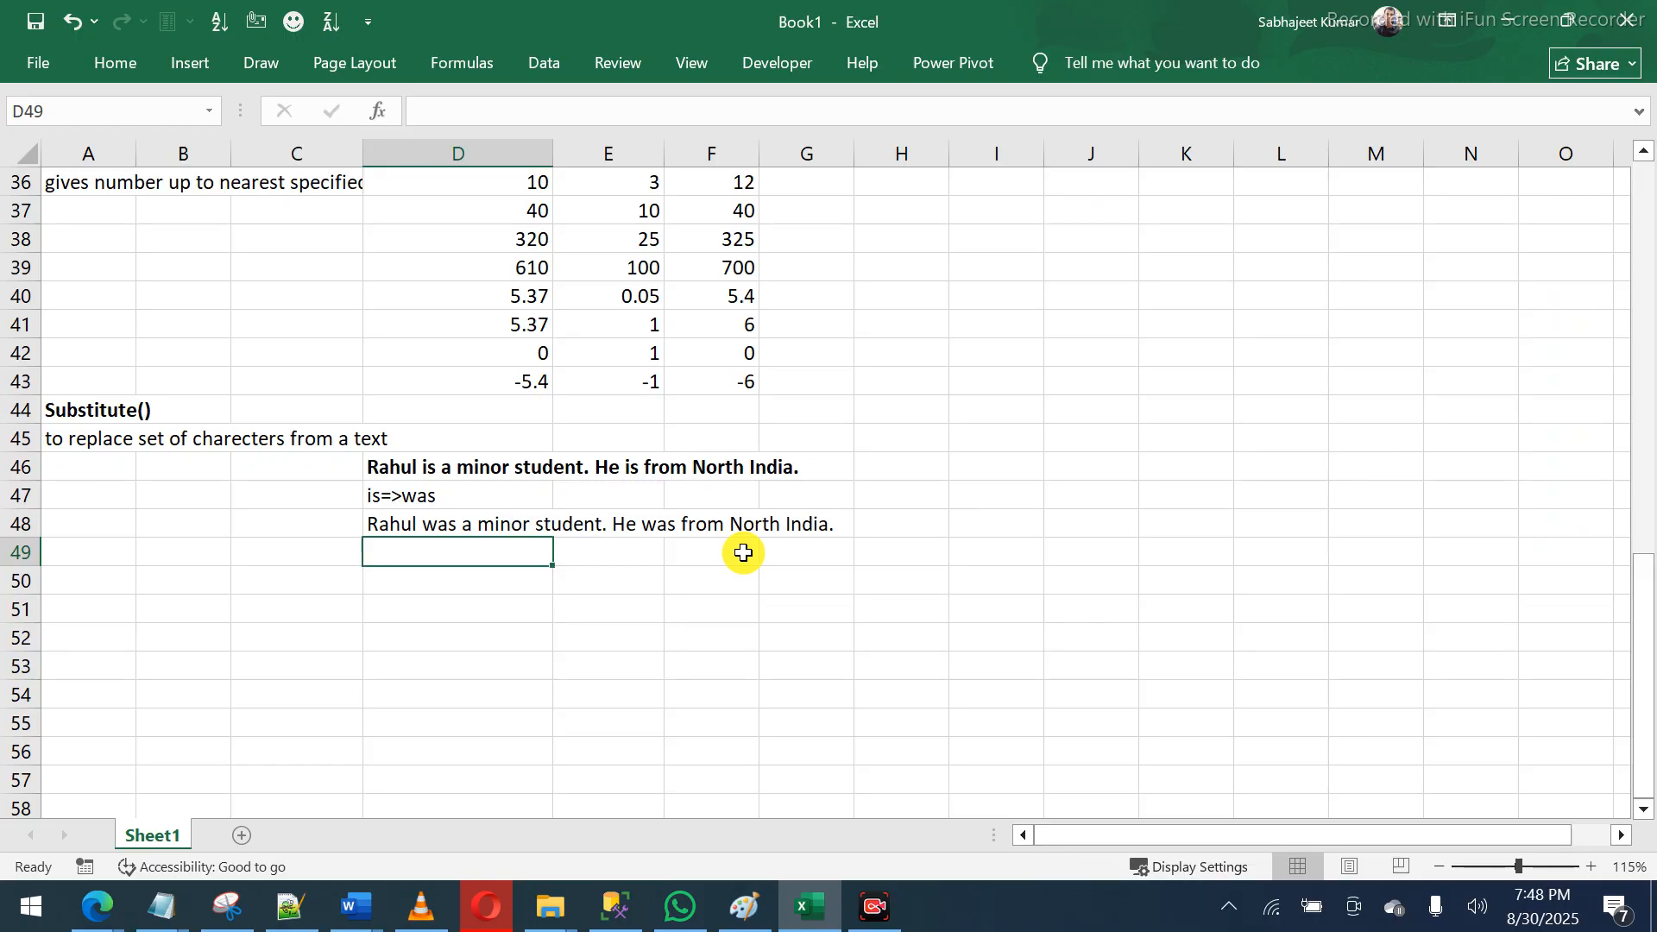
- Review D48's SUBSTITUTE arguments D46, "is" and "was" without changing them
left_click(534, 528)
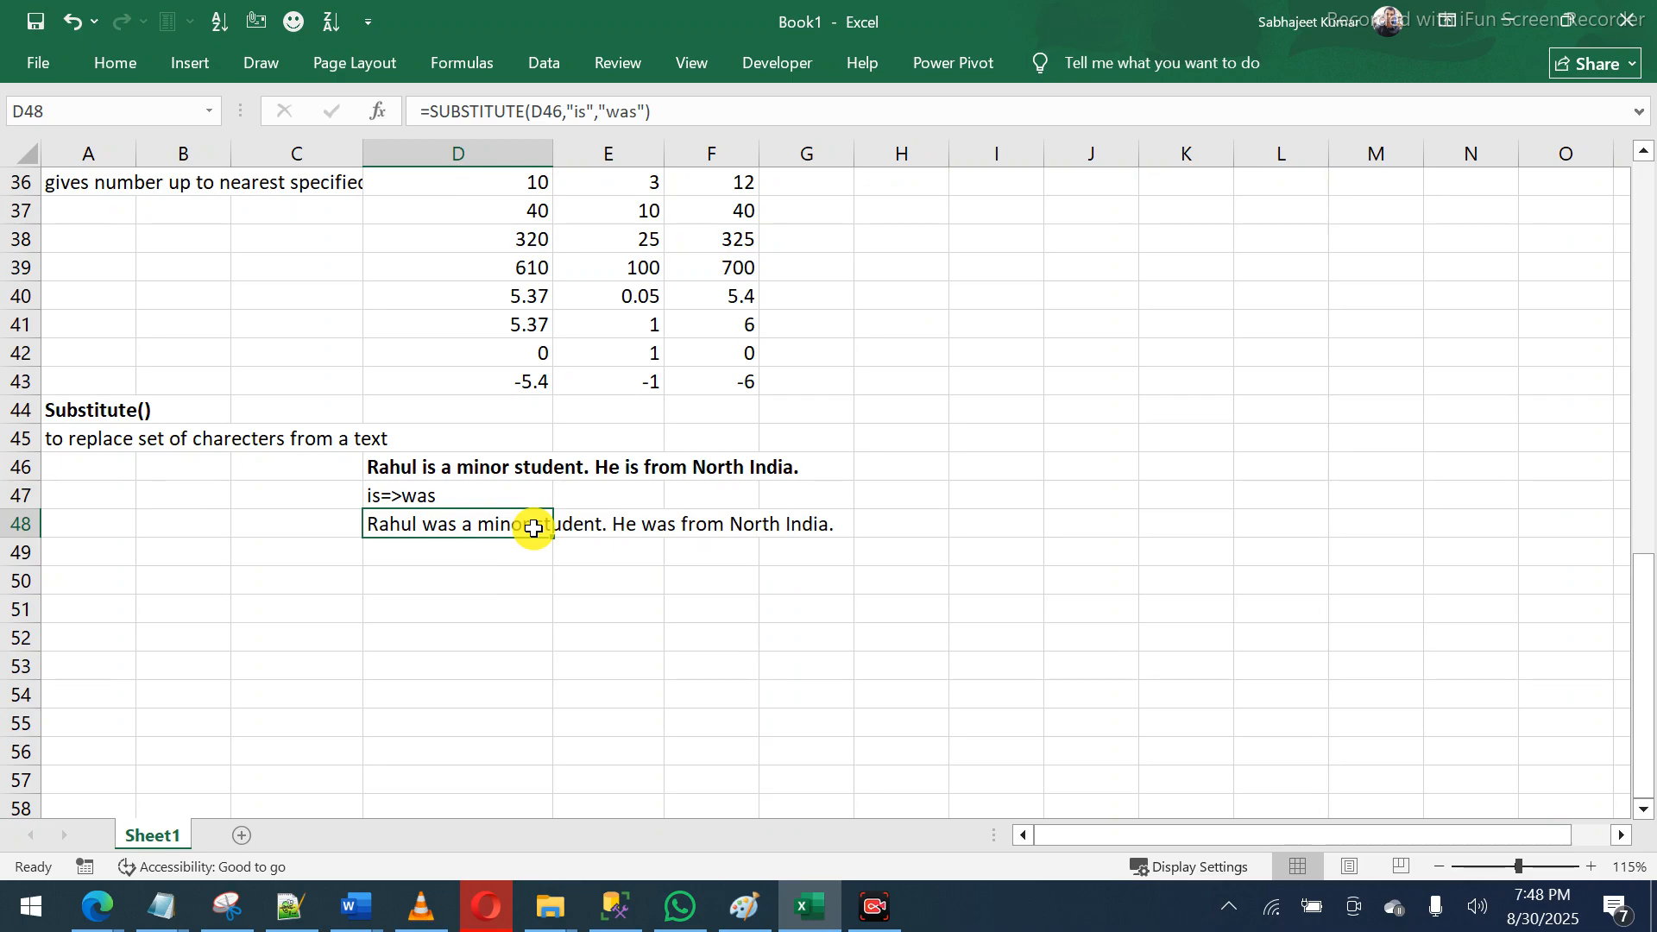
double_click(534, 529)
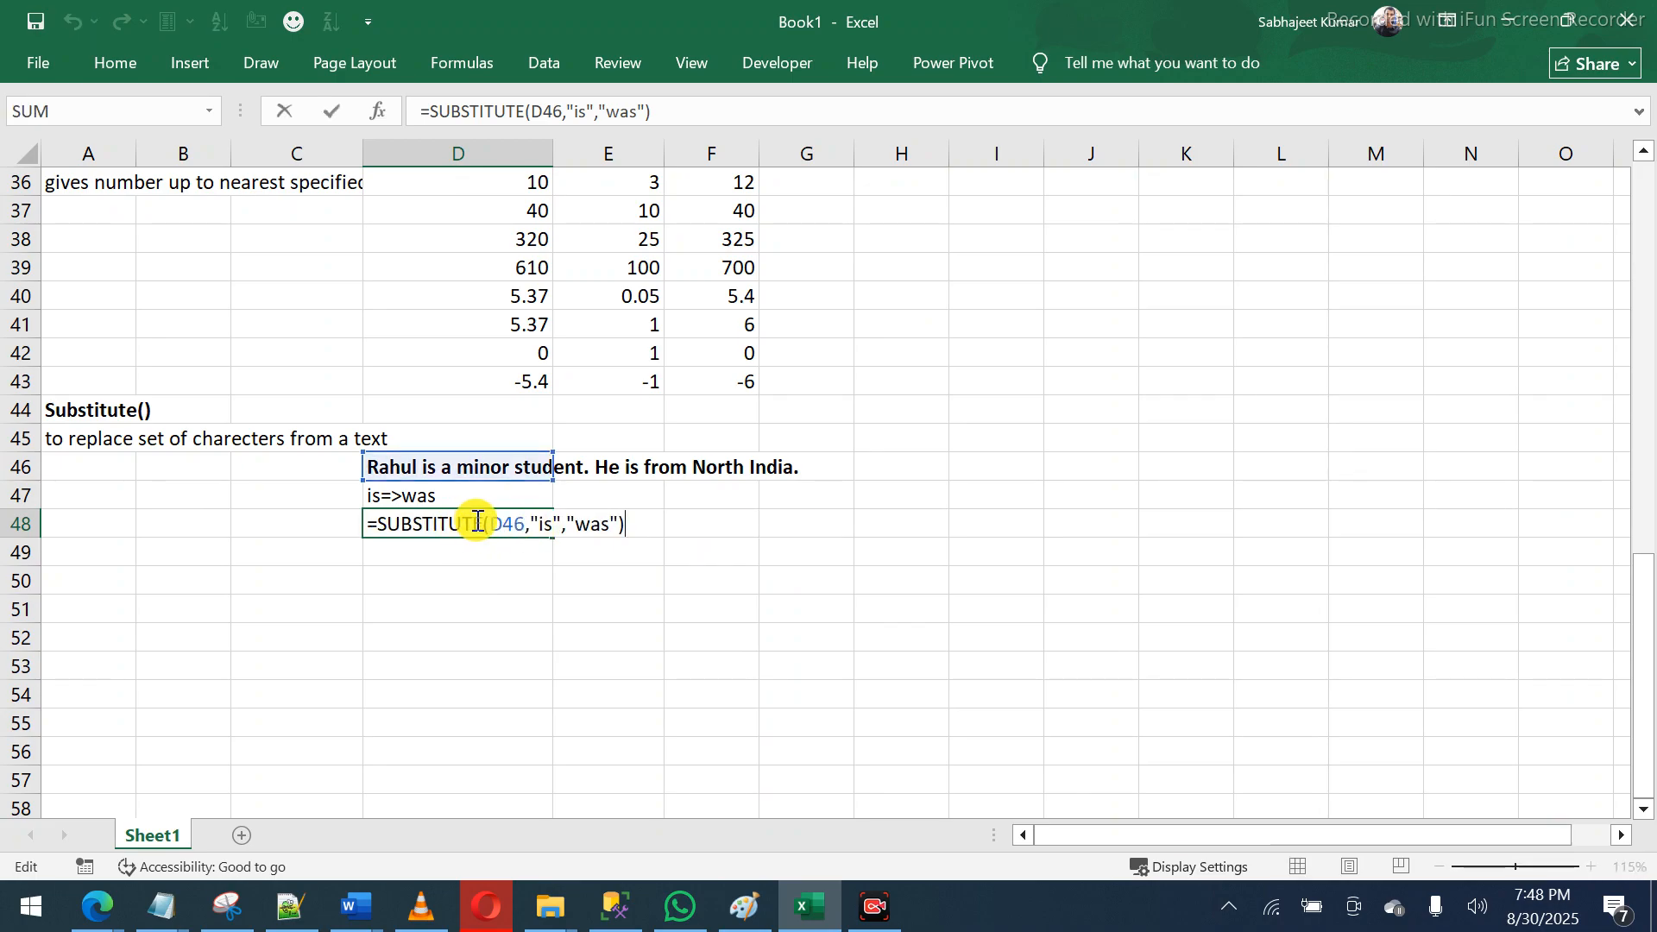
left_click_drag(484, 521, 525, 524)
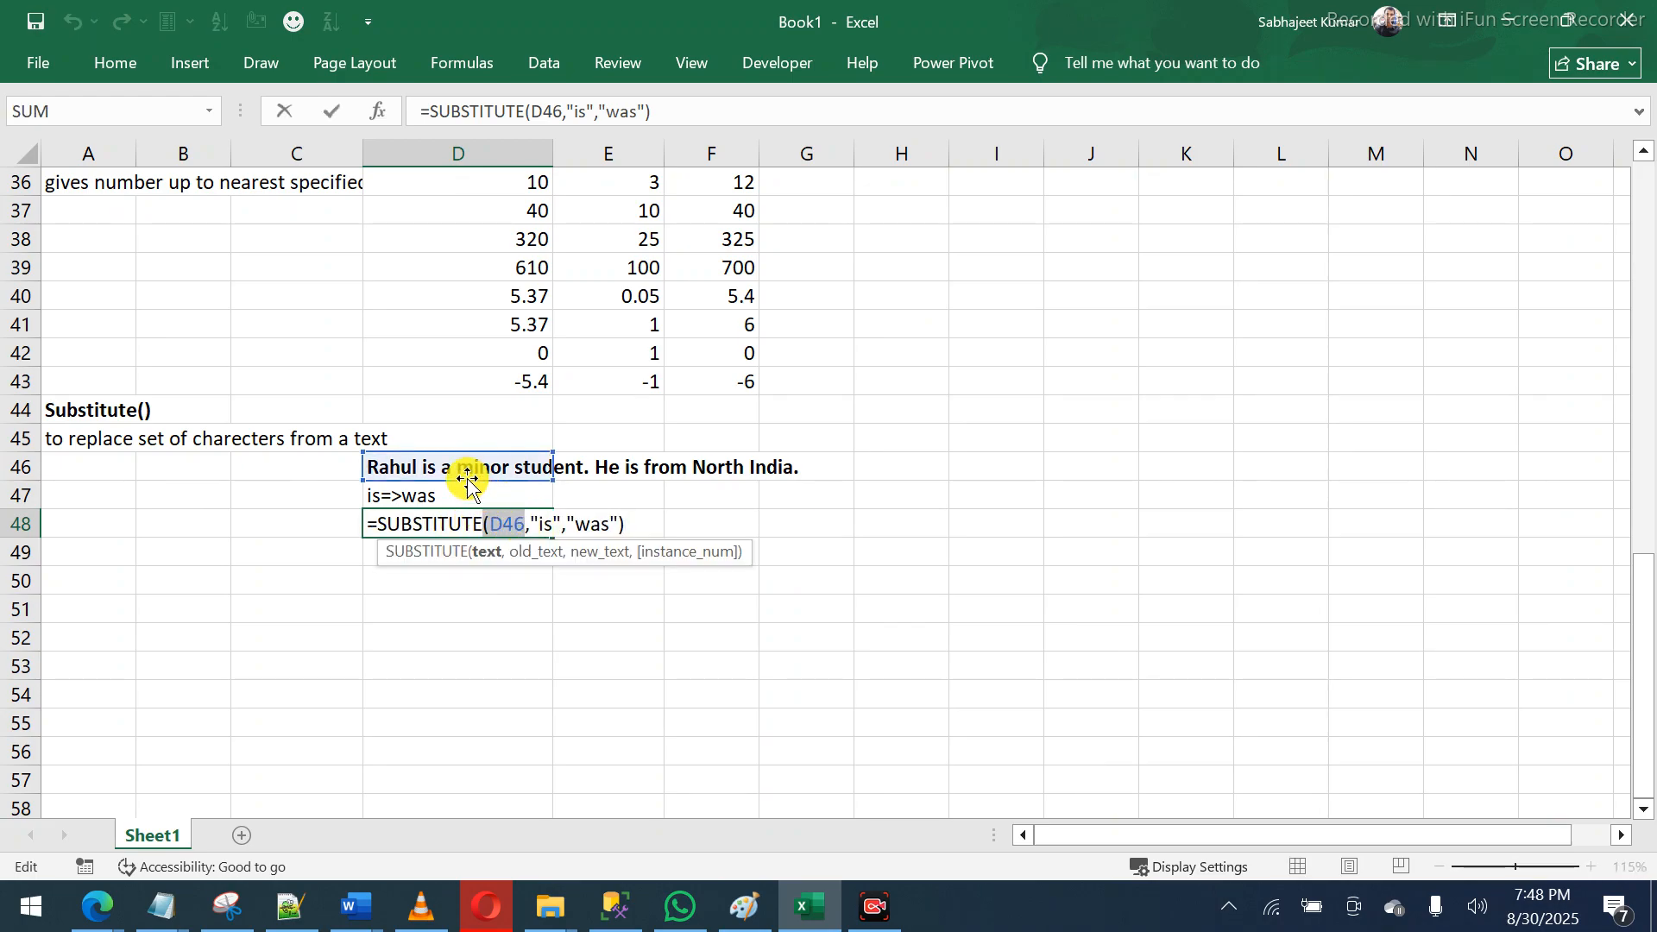
double_click(545, 527)
double_click(593, 526)
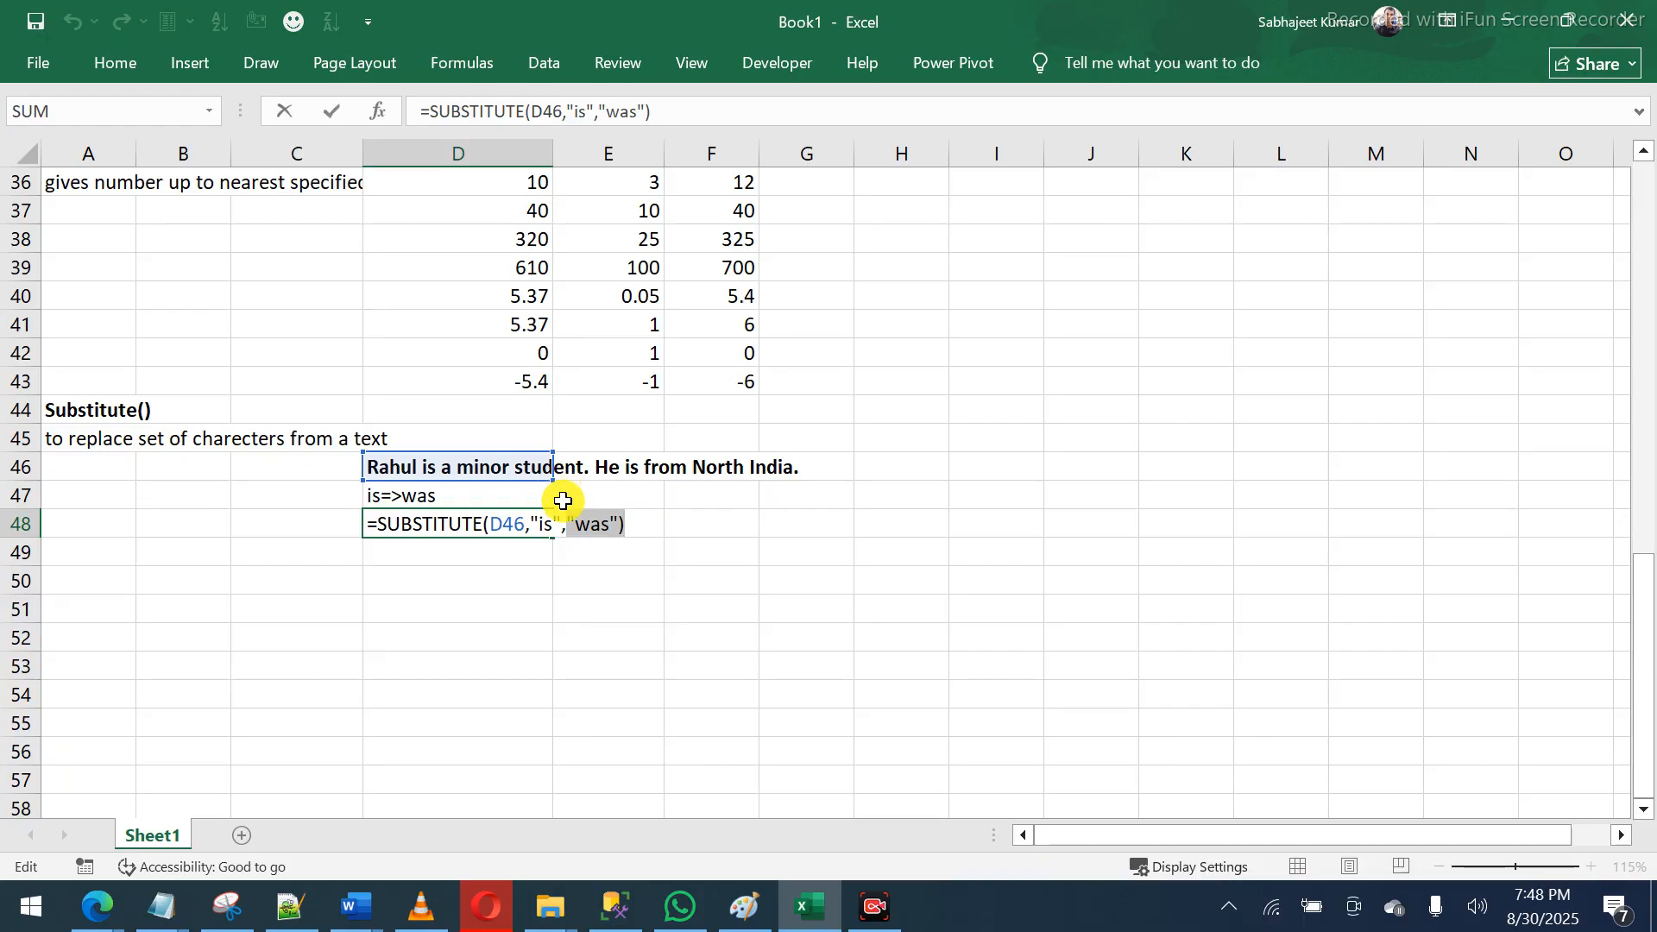
key("Return")
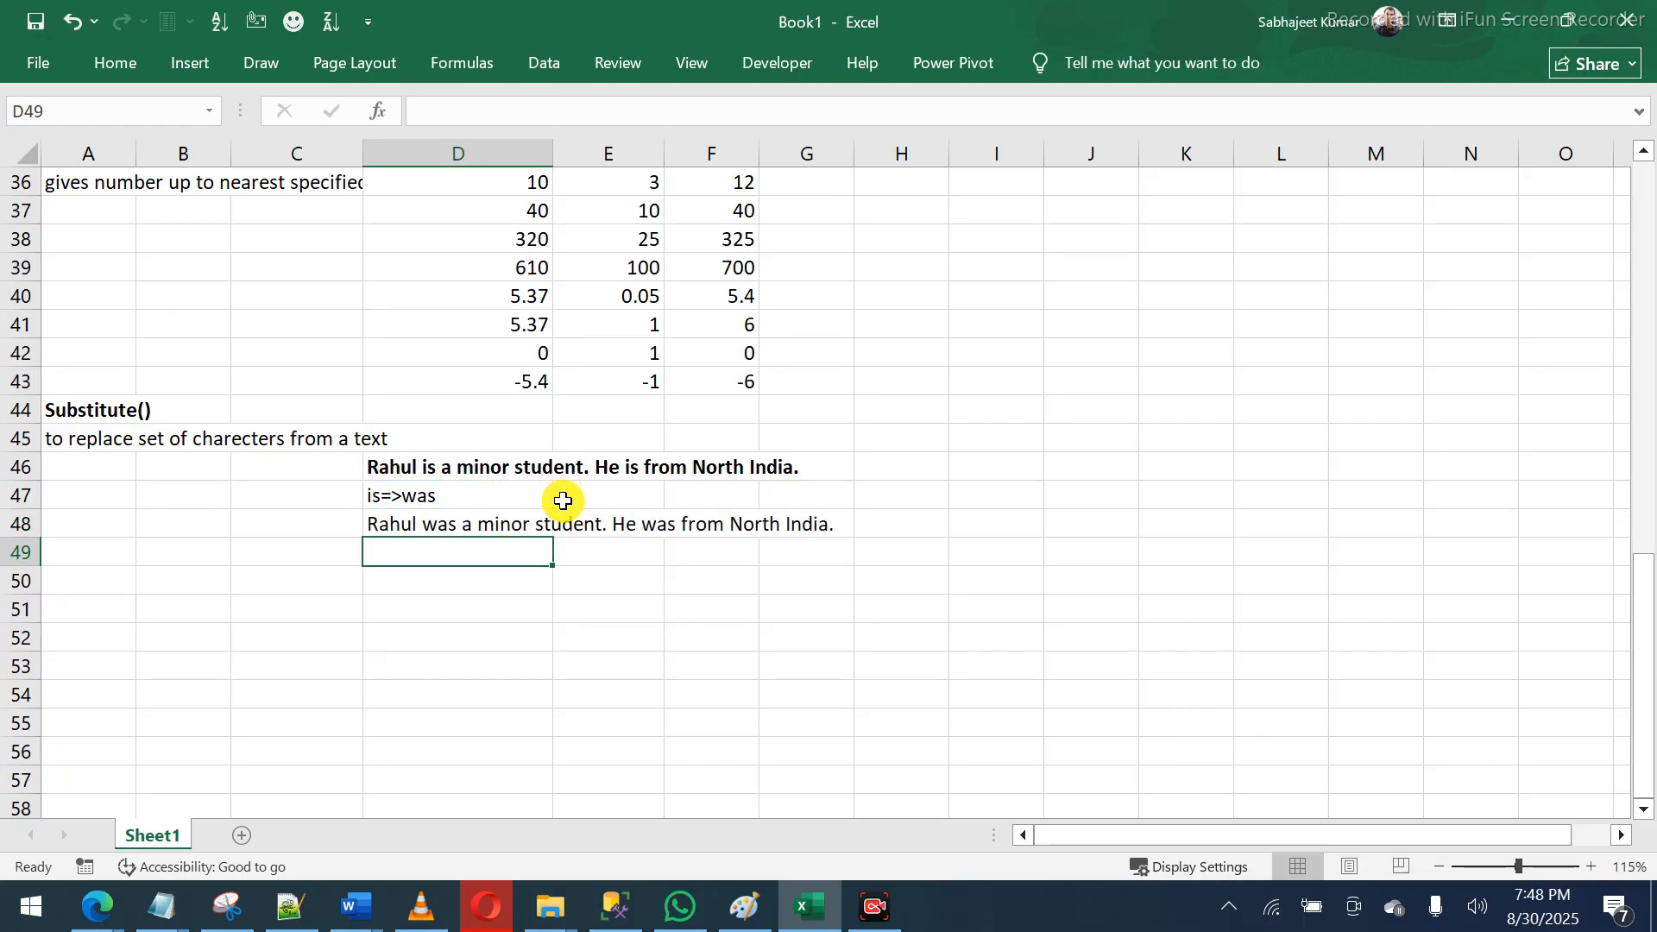
- Enter =FORMULATEXT(D48) in H48 to show the SUBSTITUTE formula text
key("Up")
key("Right")
key("Right")
key("Right")
key("Right")
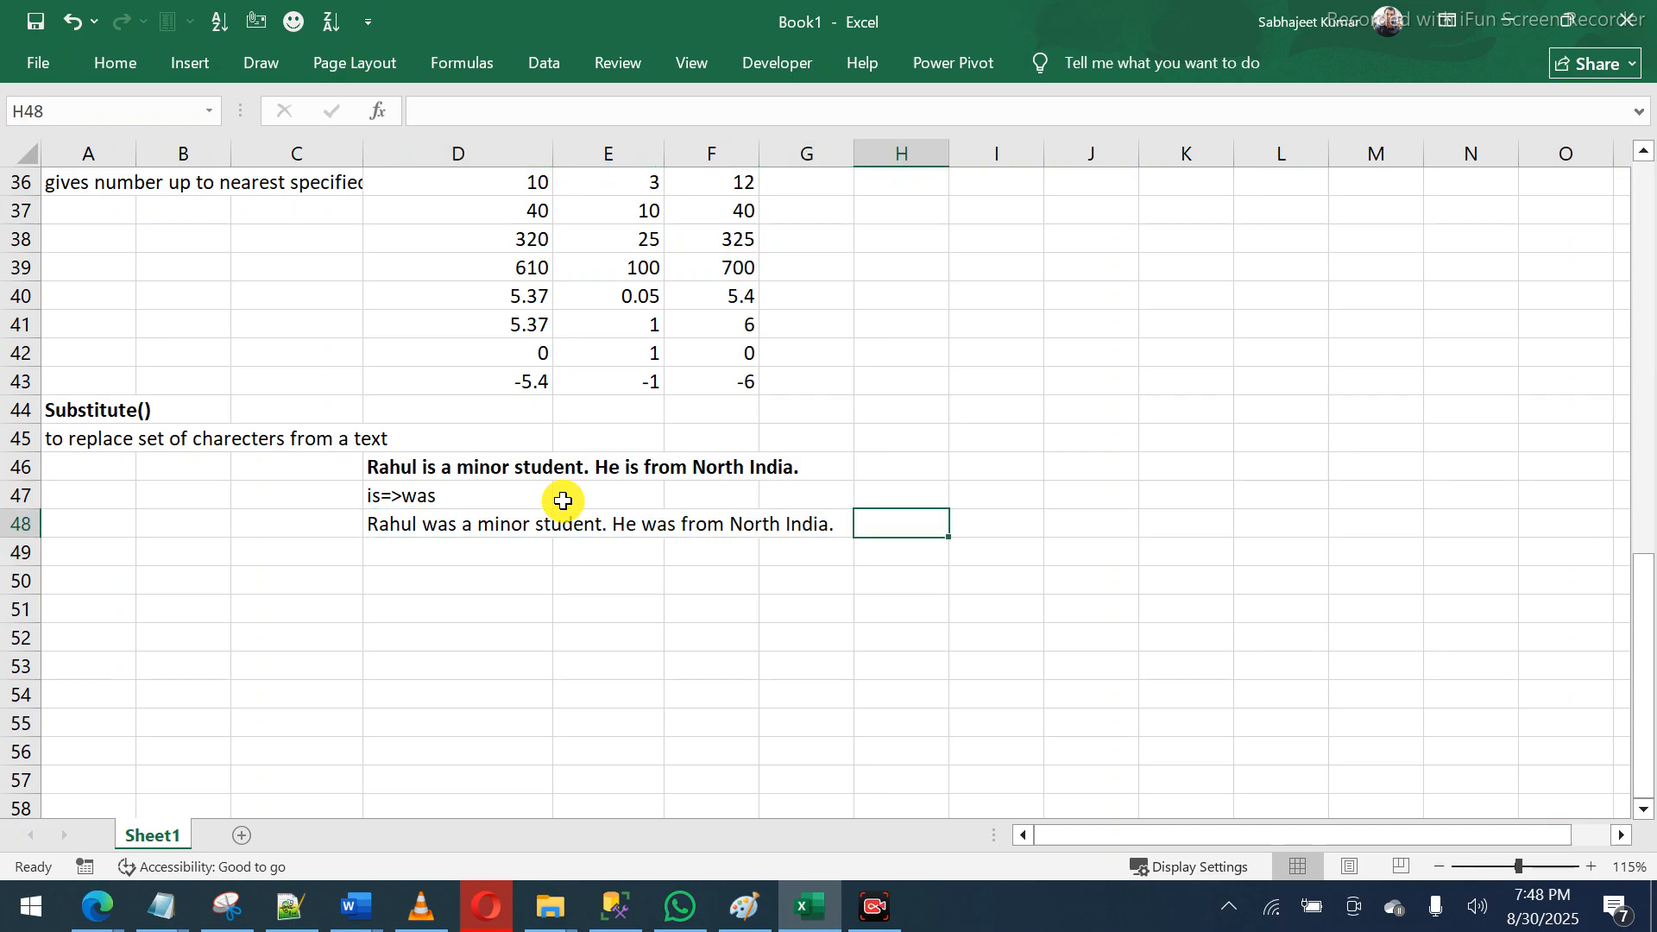
type("=form")
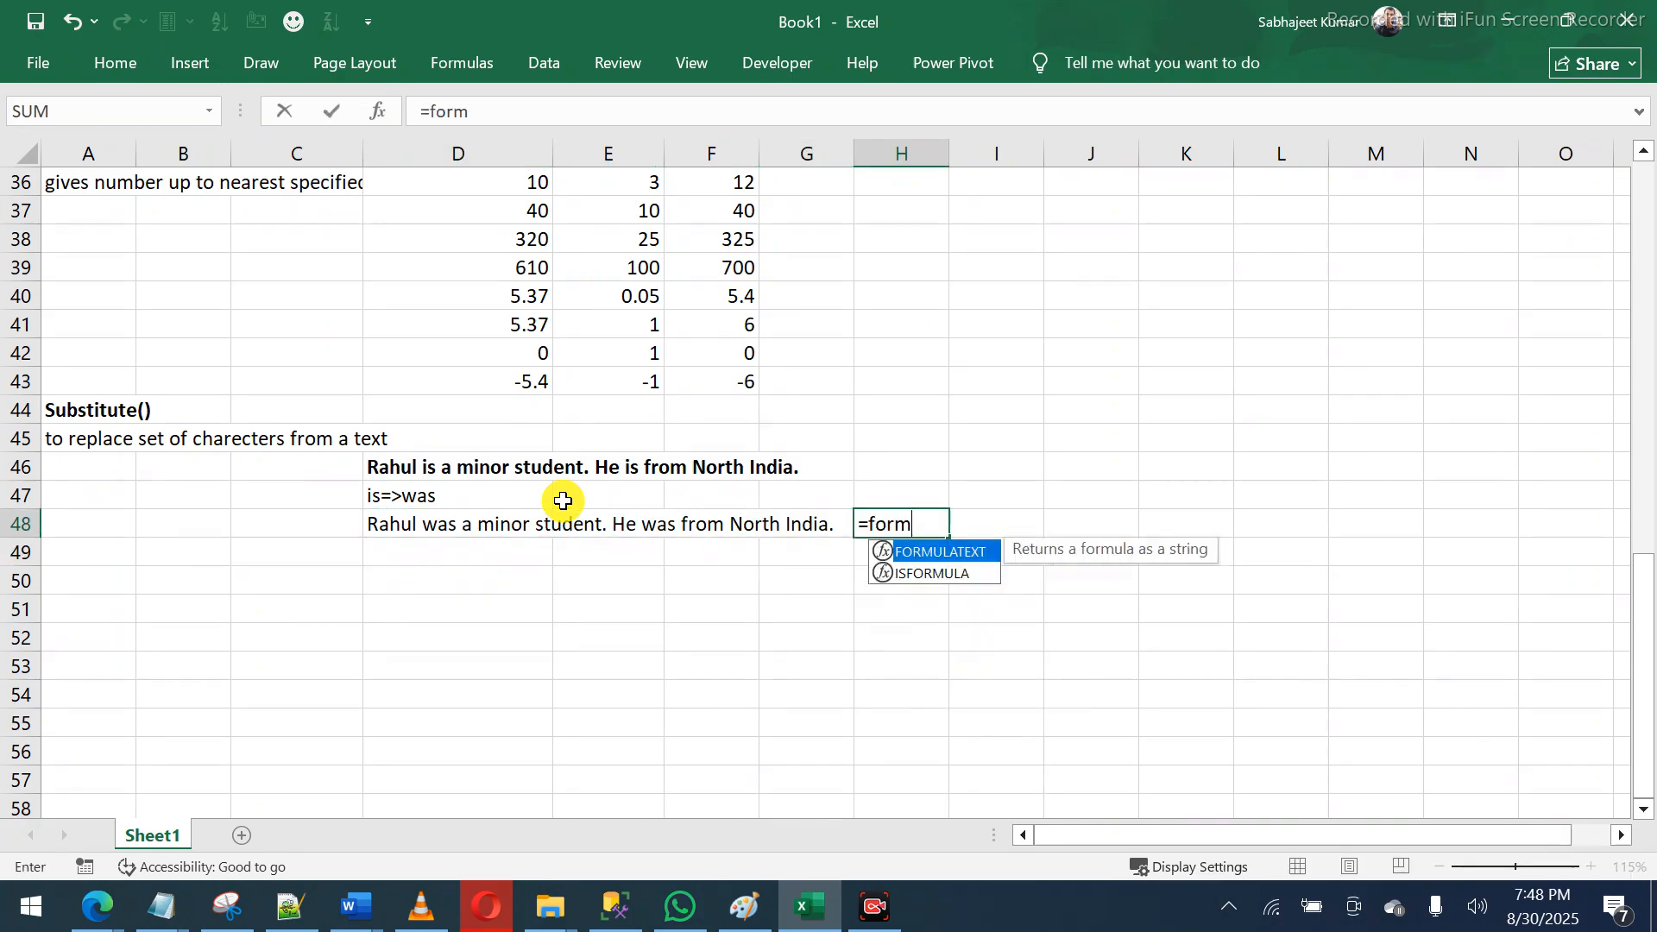
key("Tab")
key("Left")
key("Left")
key("Left")
key("Left")
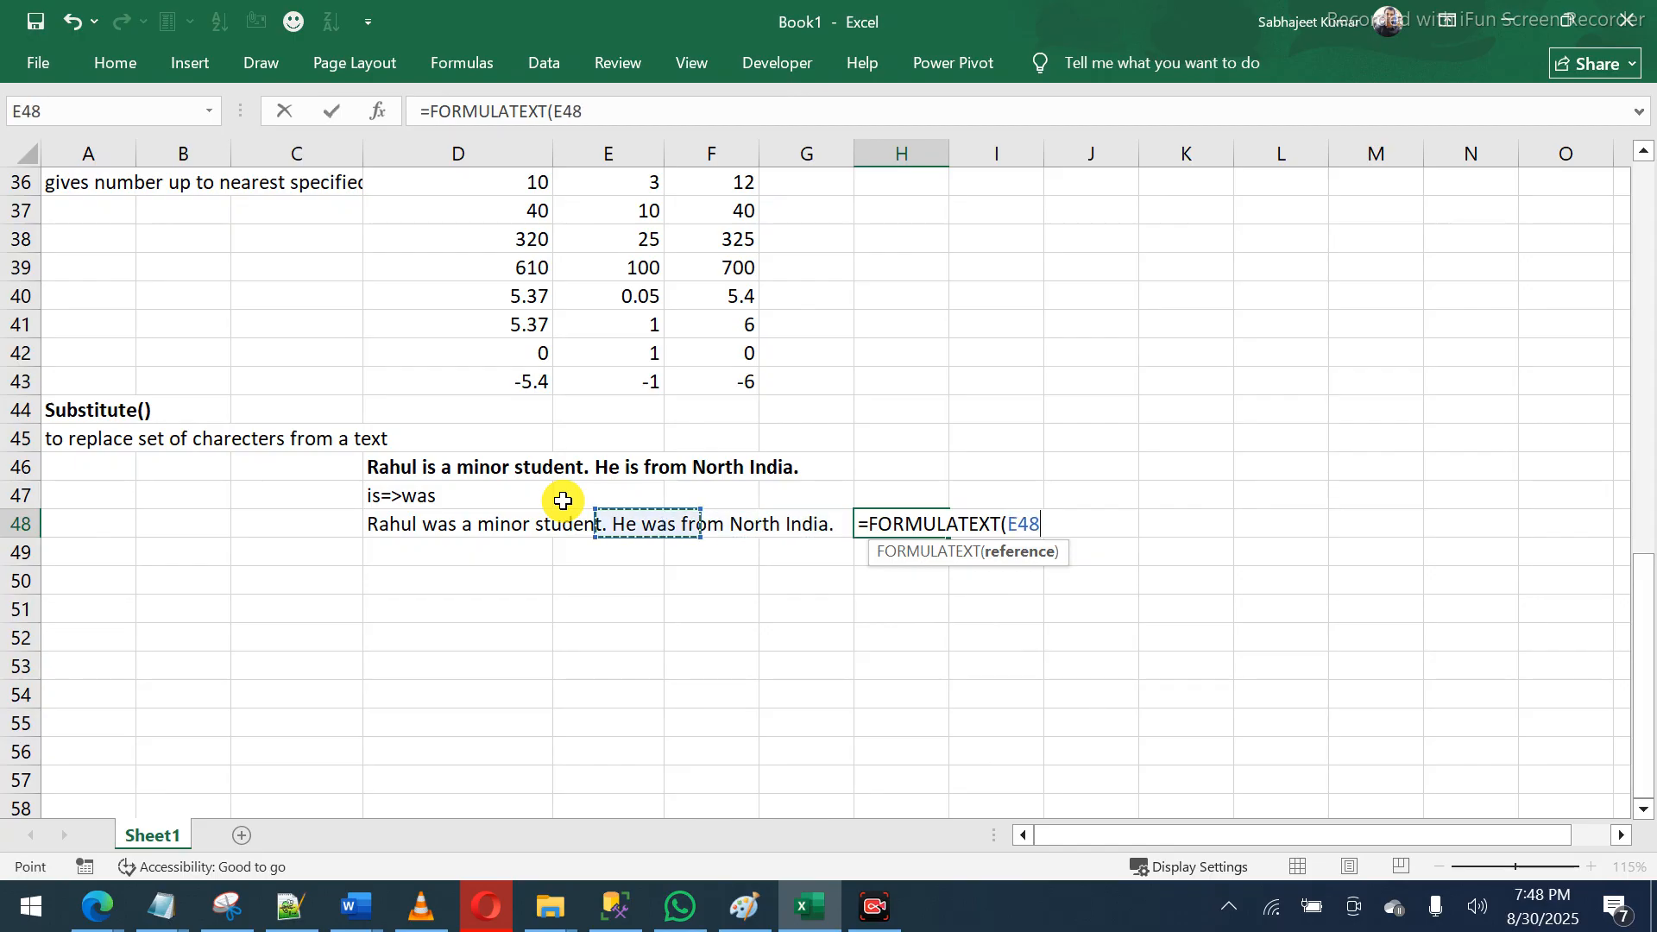
key("Return")
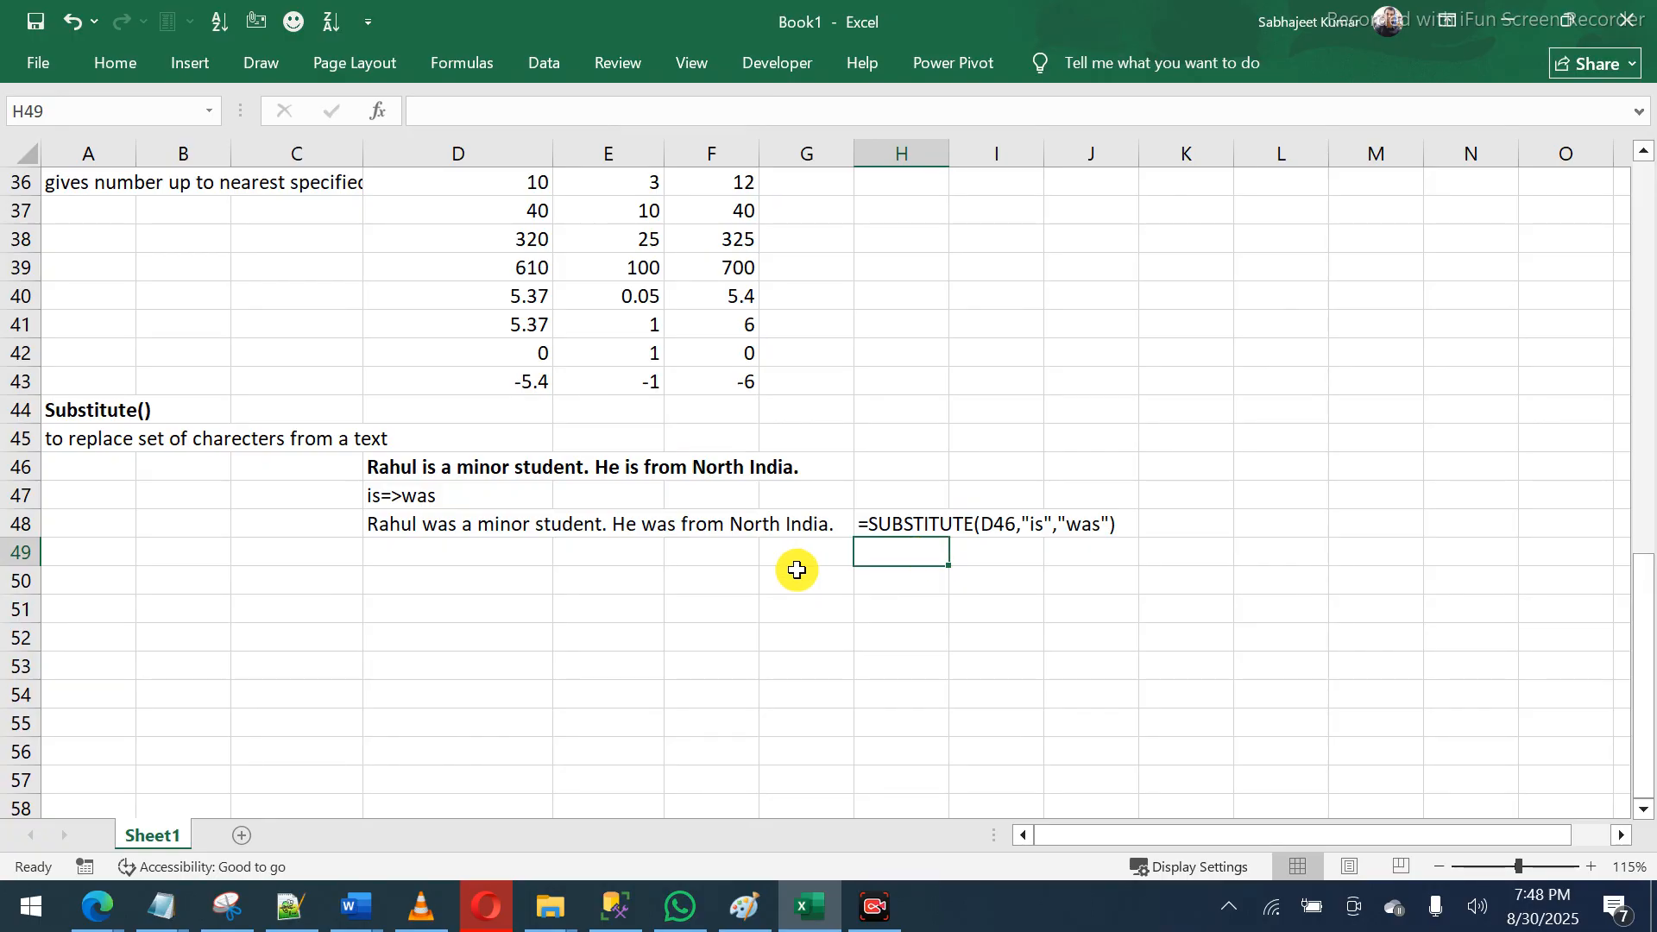
left_click(509, 578)
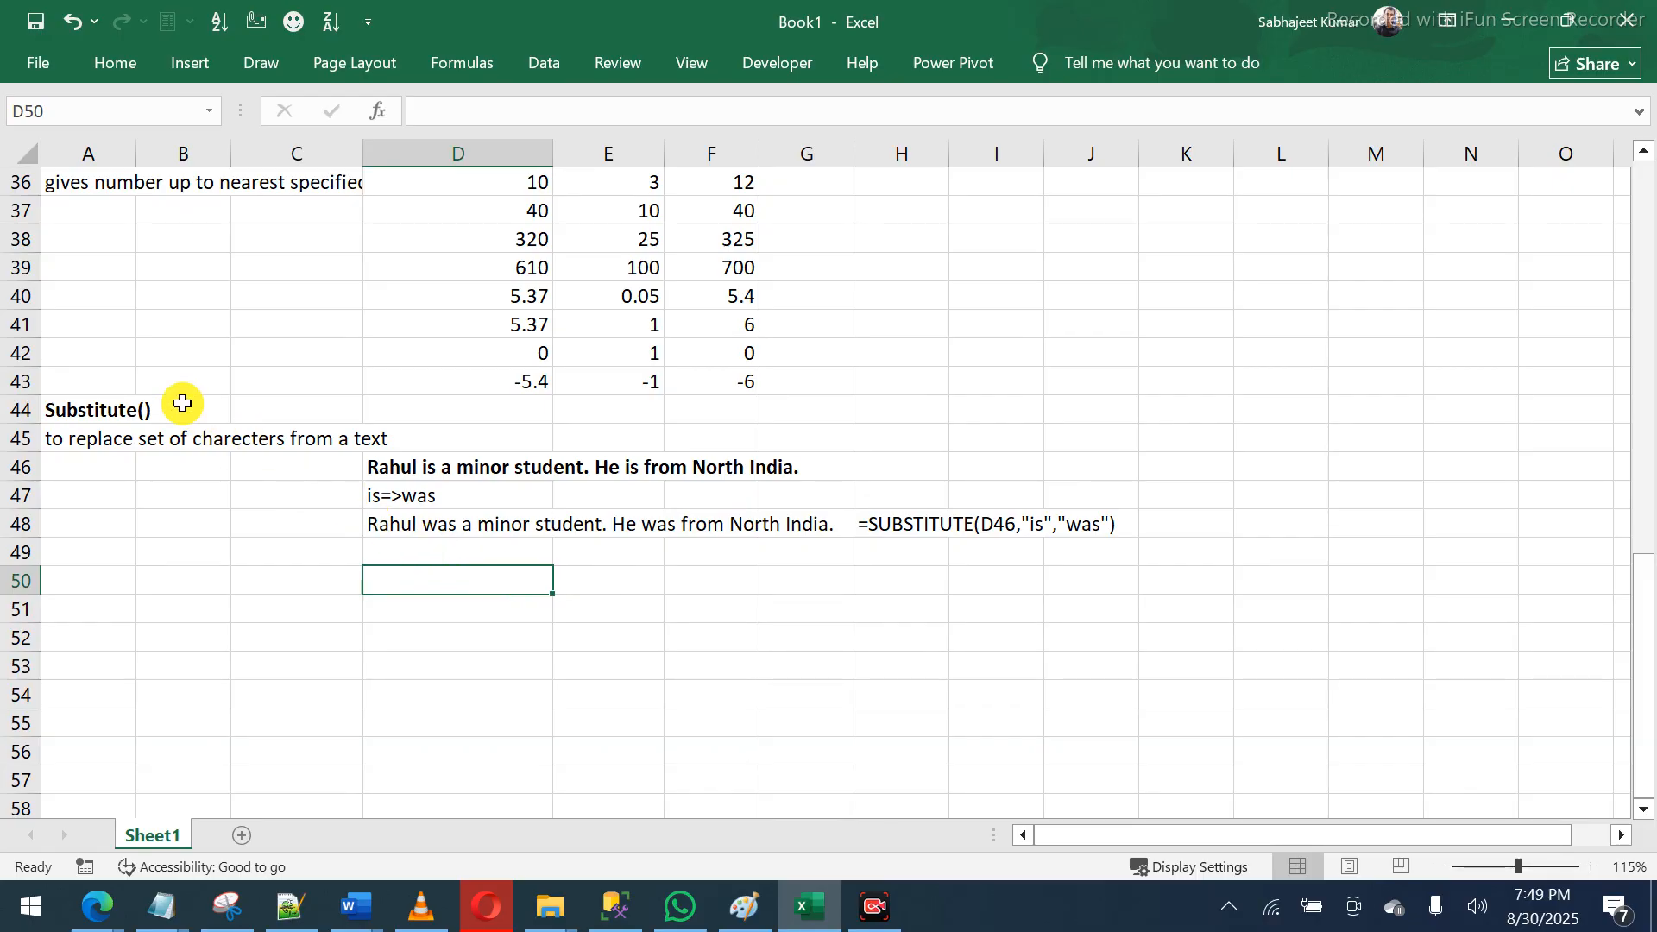
- Fill the Substitute() heading cells A44:B44 with yellow
left_click(110, 392)
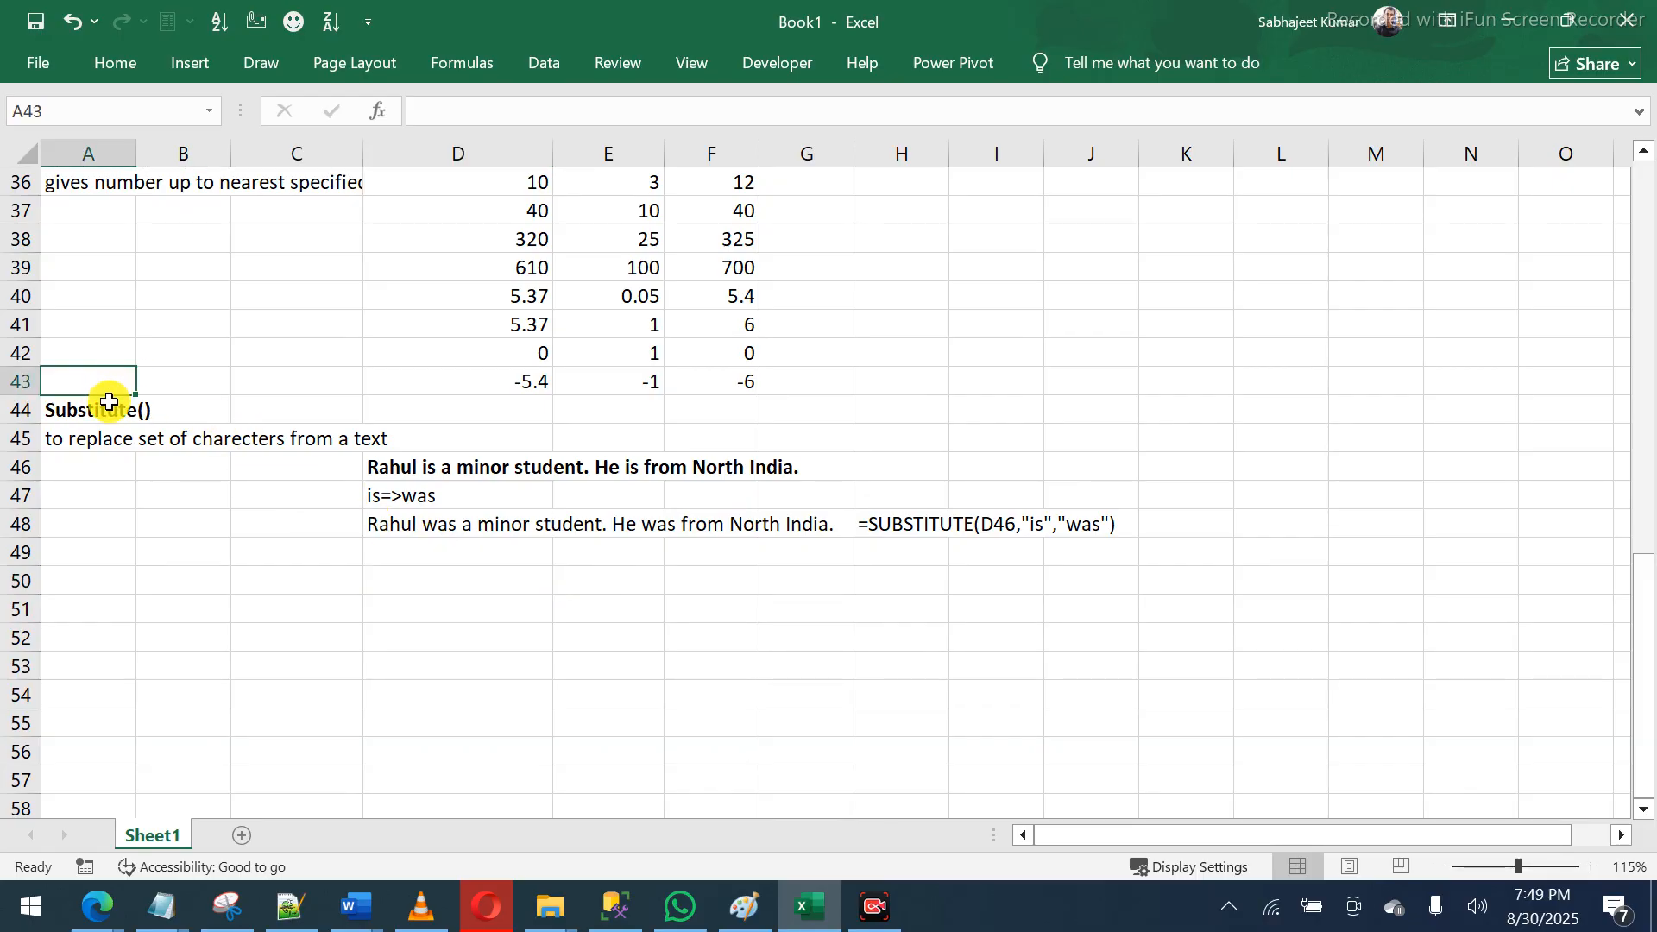
left_click(109, 402)
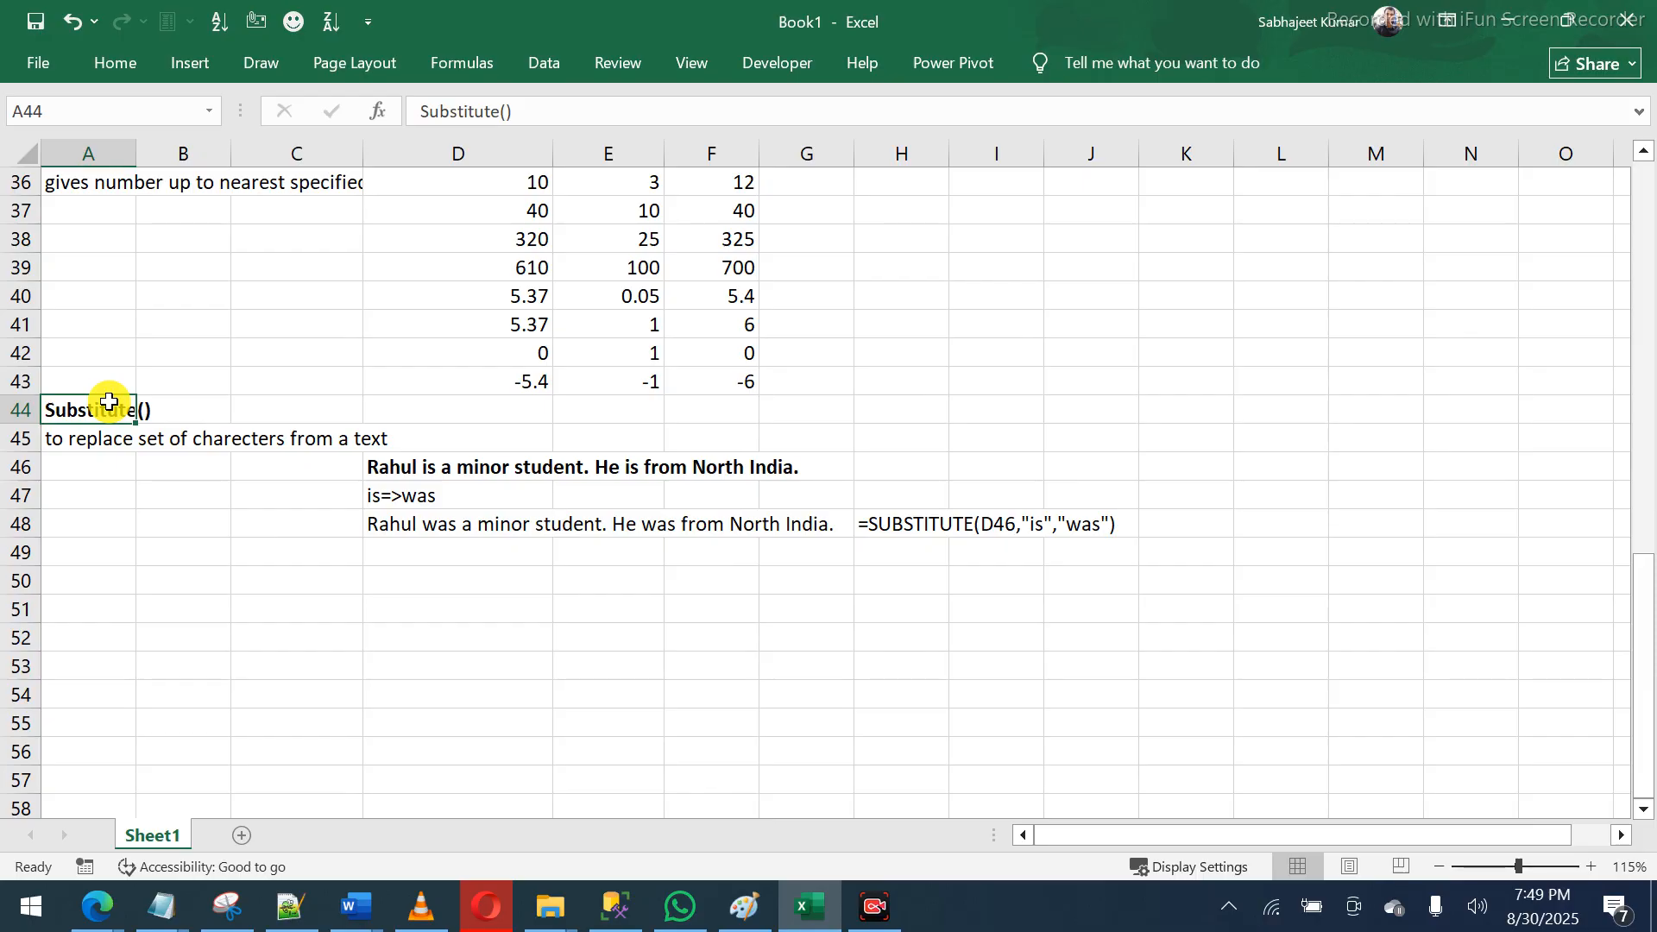
key("shift+Right")
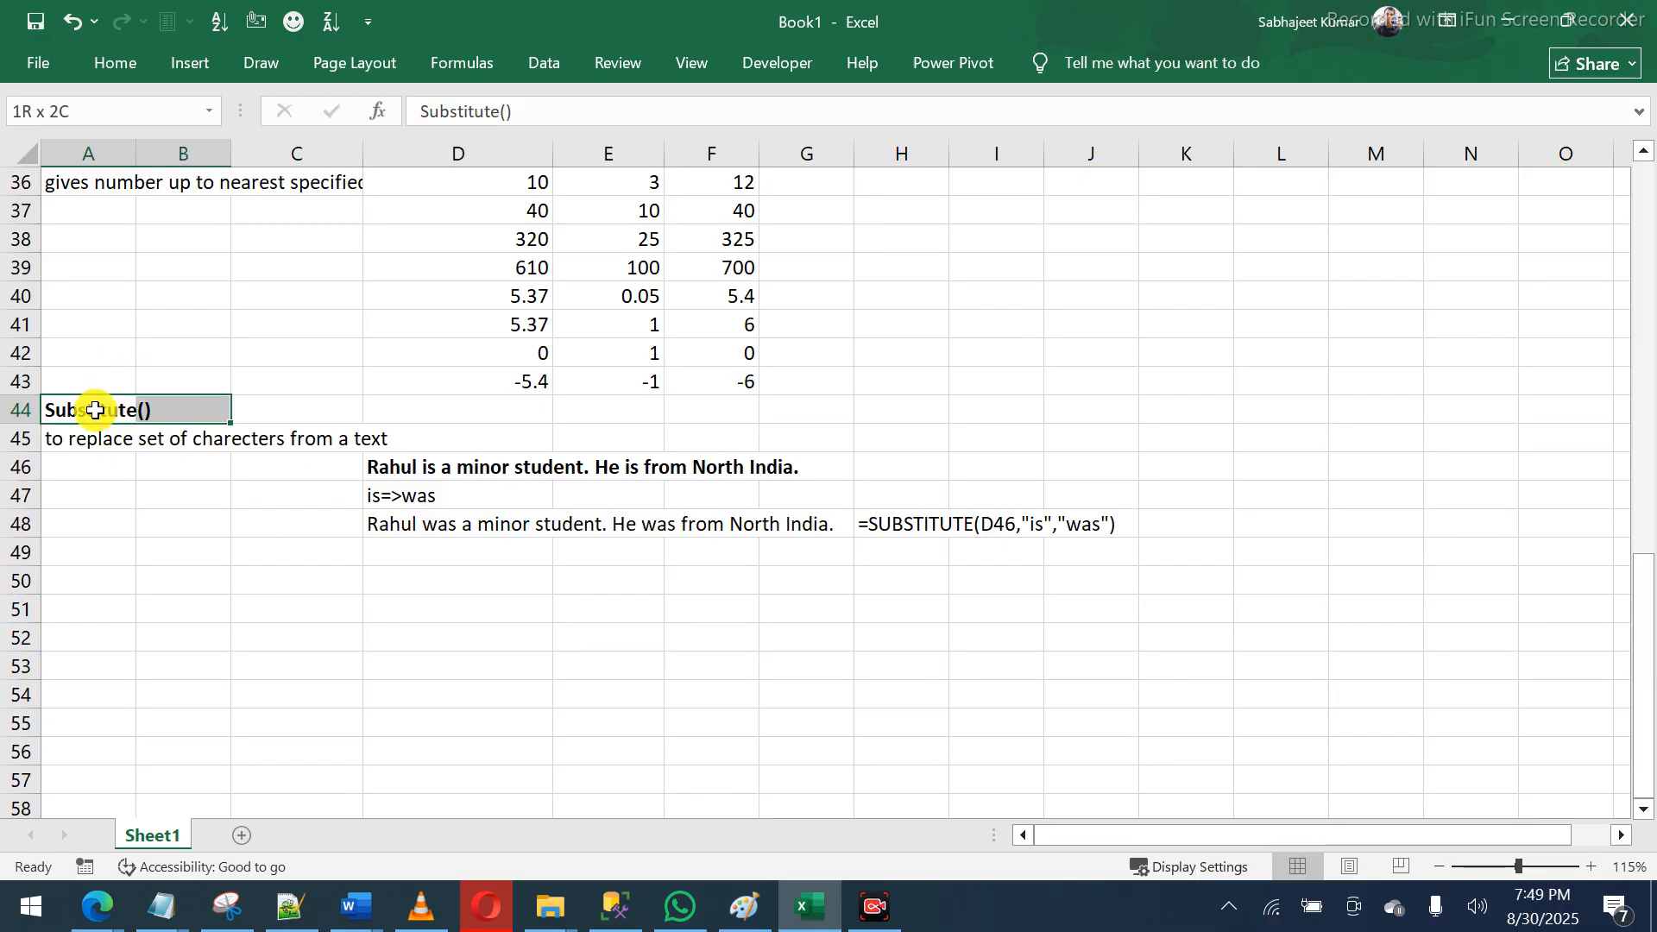
right_click(95, 410)
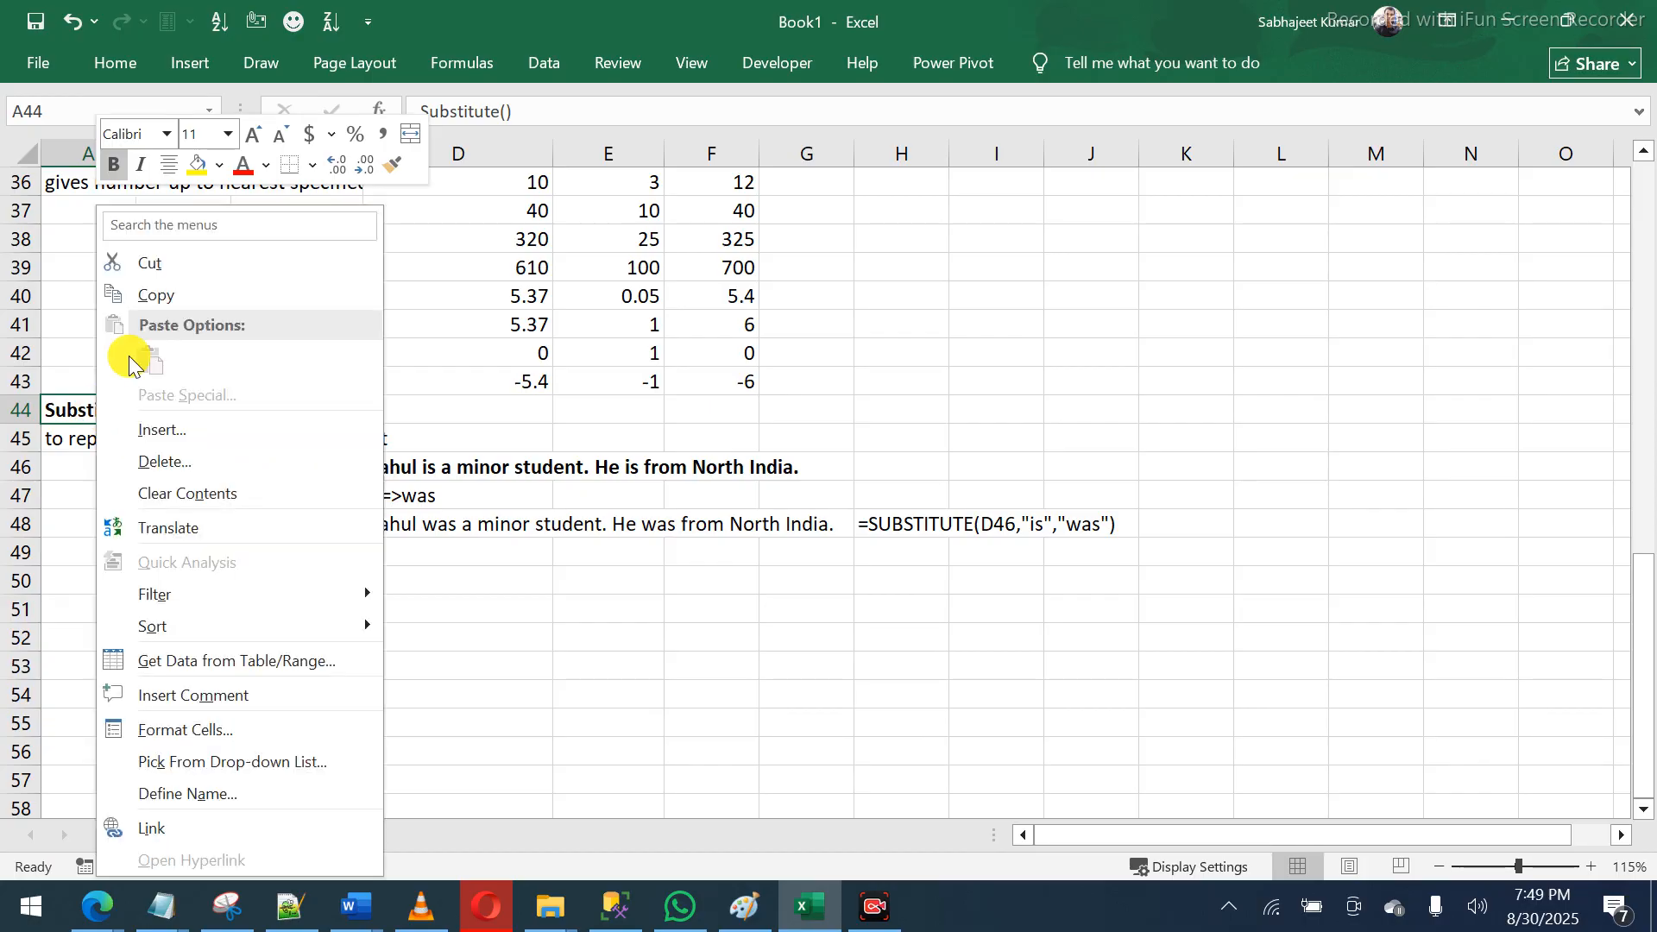
left_click(197, 164)
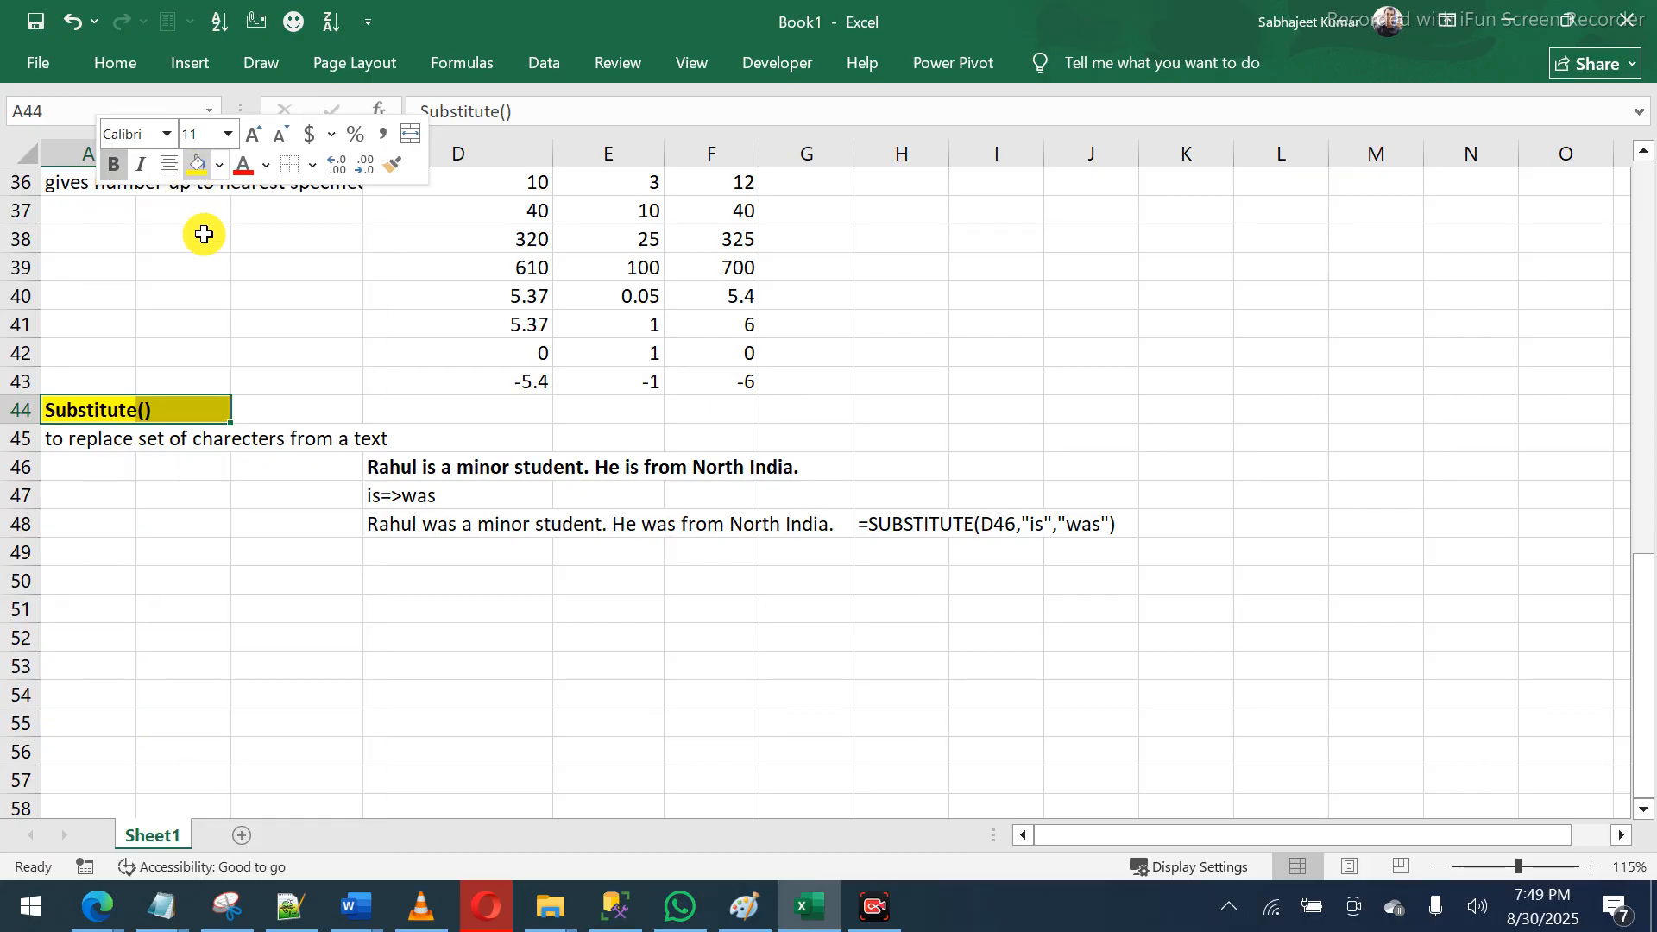
left_click(109, 591)
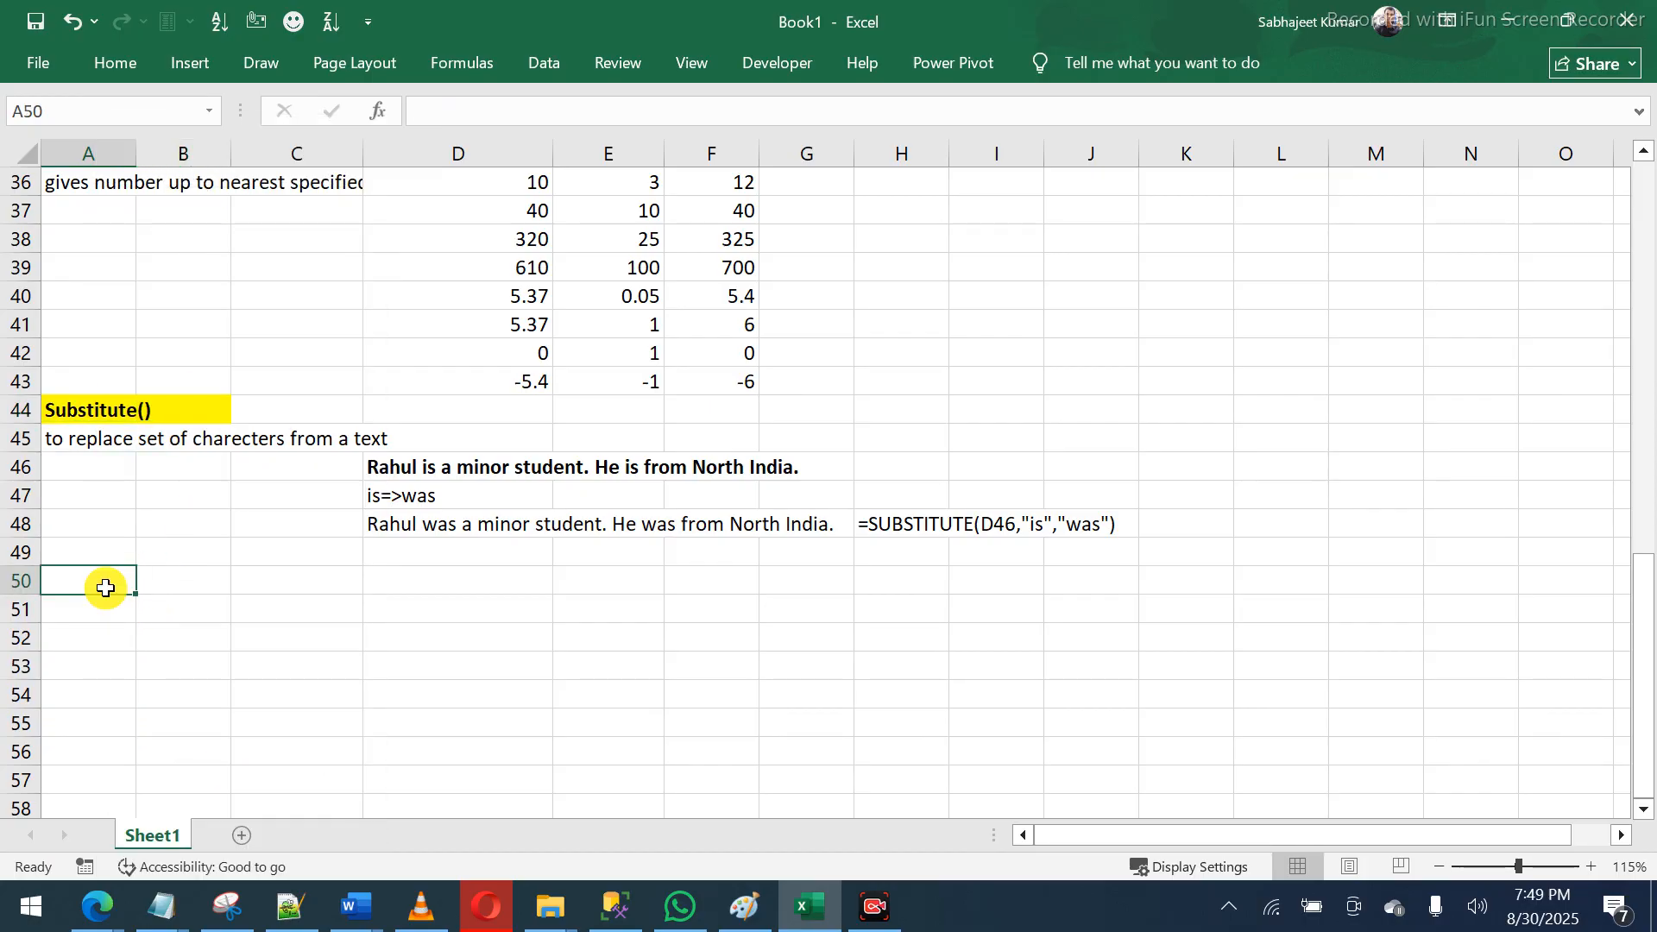
left_click_drag(104, 411, 168, 430)
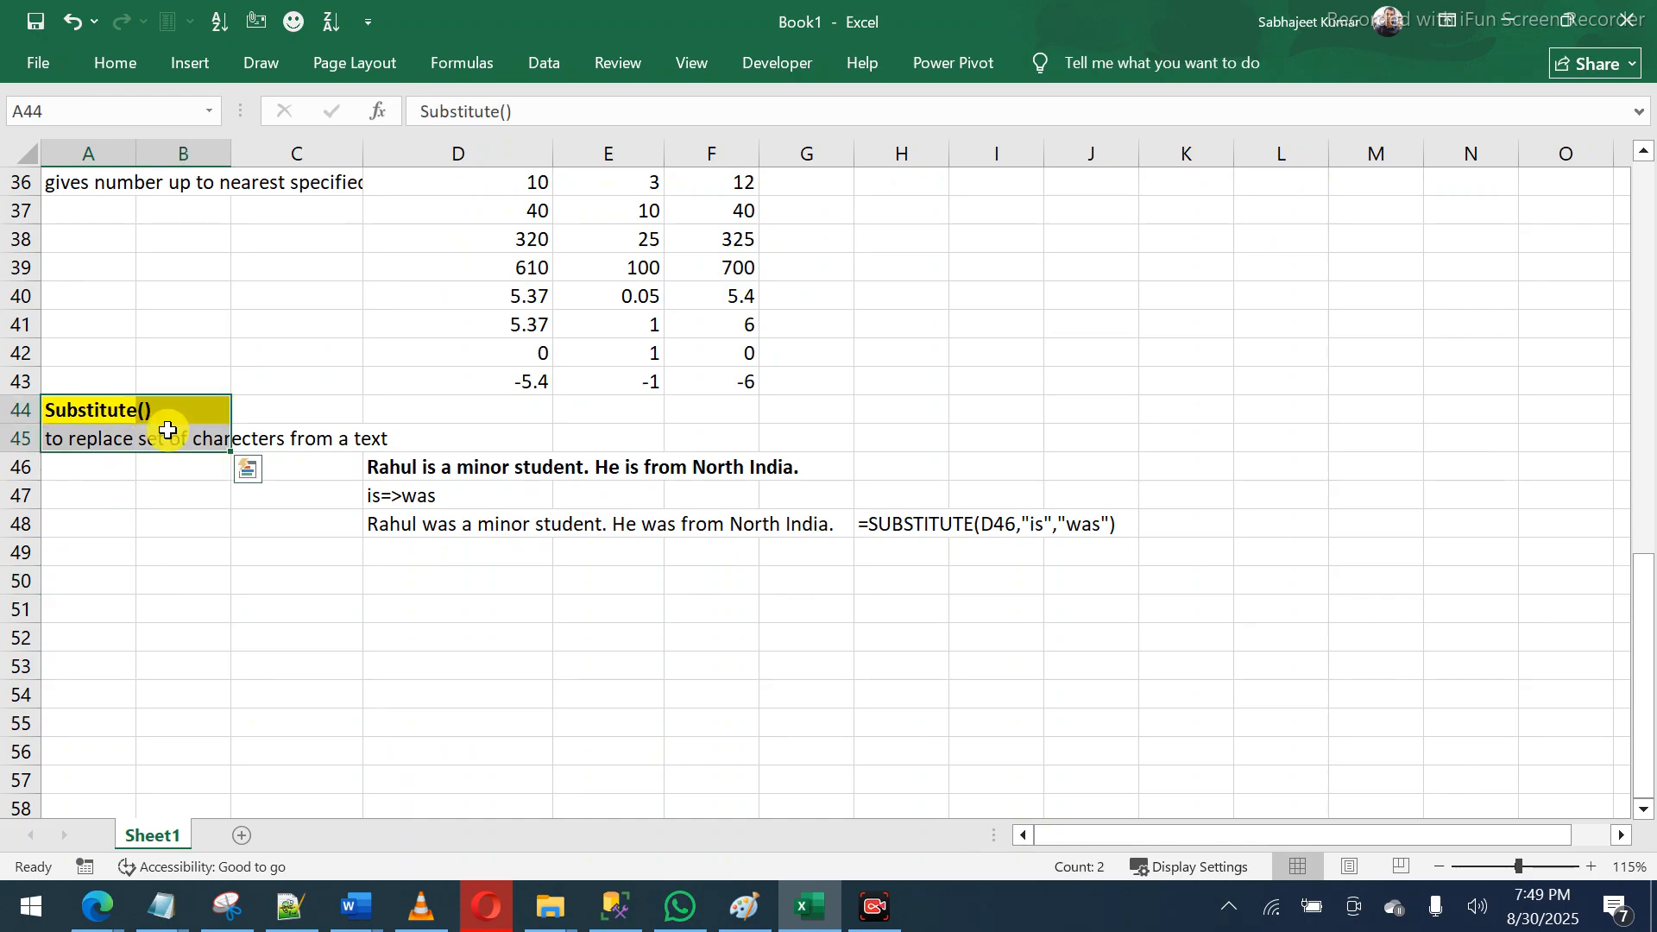
- Copy the heading and description to A50 and rename the heading to 'Replace()'
key("ctrl+c")
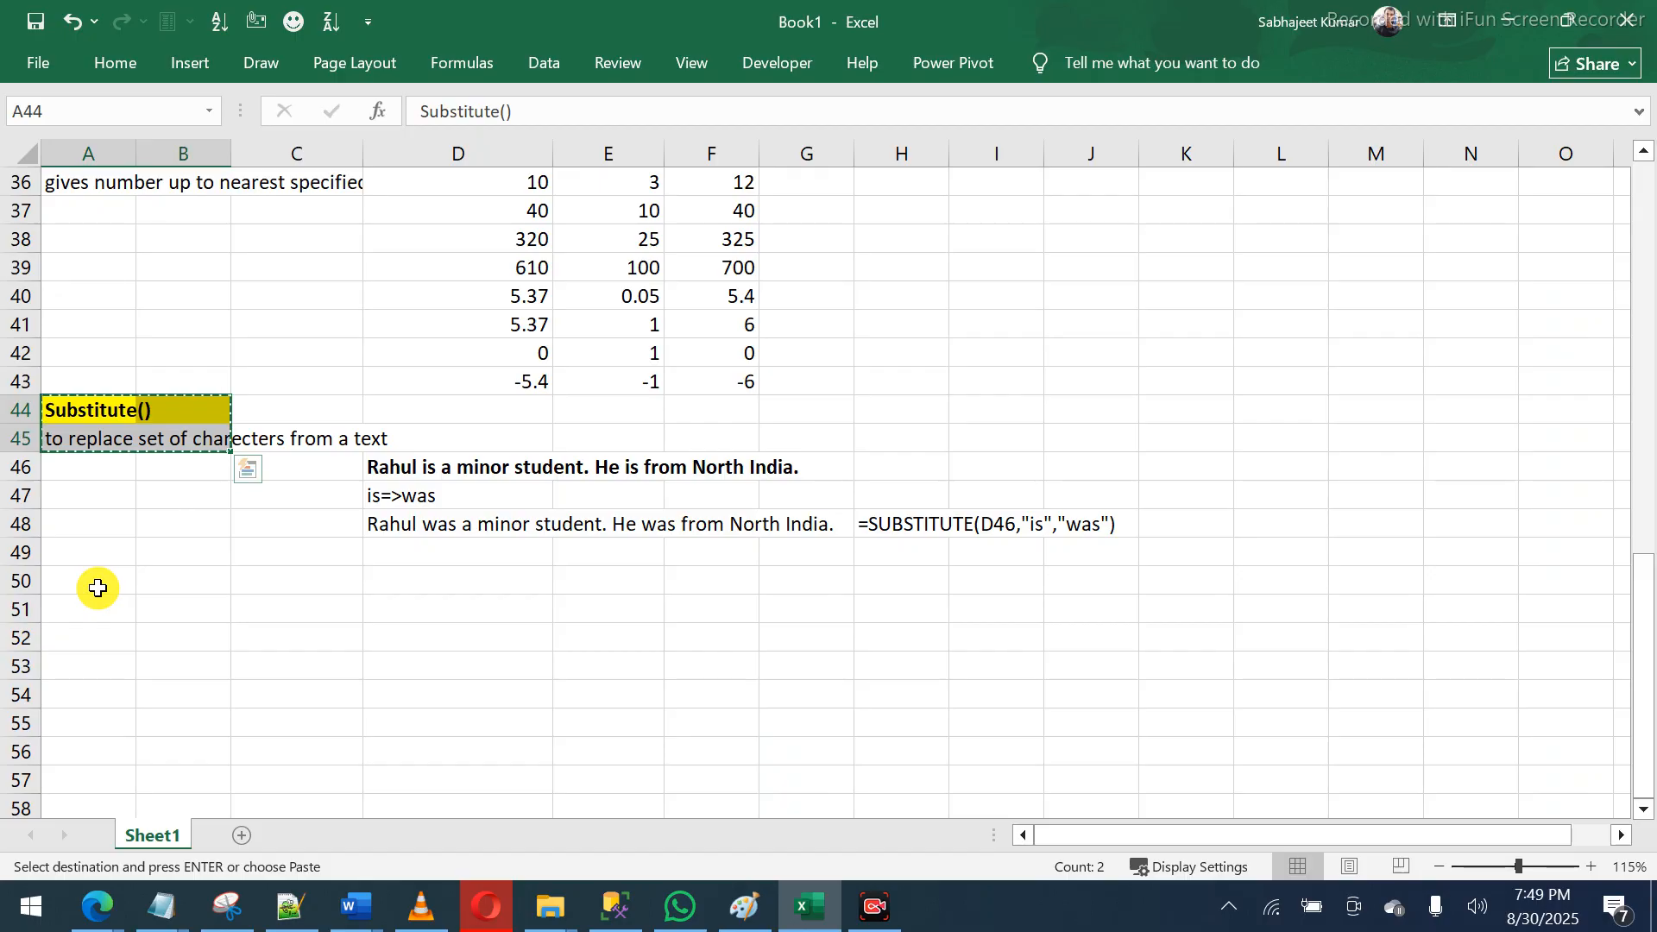
left_click(98, 588)
key("ctrl+v")
left_click(98, 587)
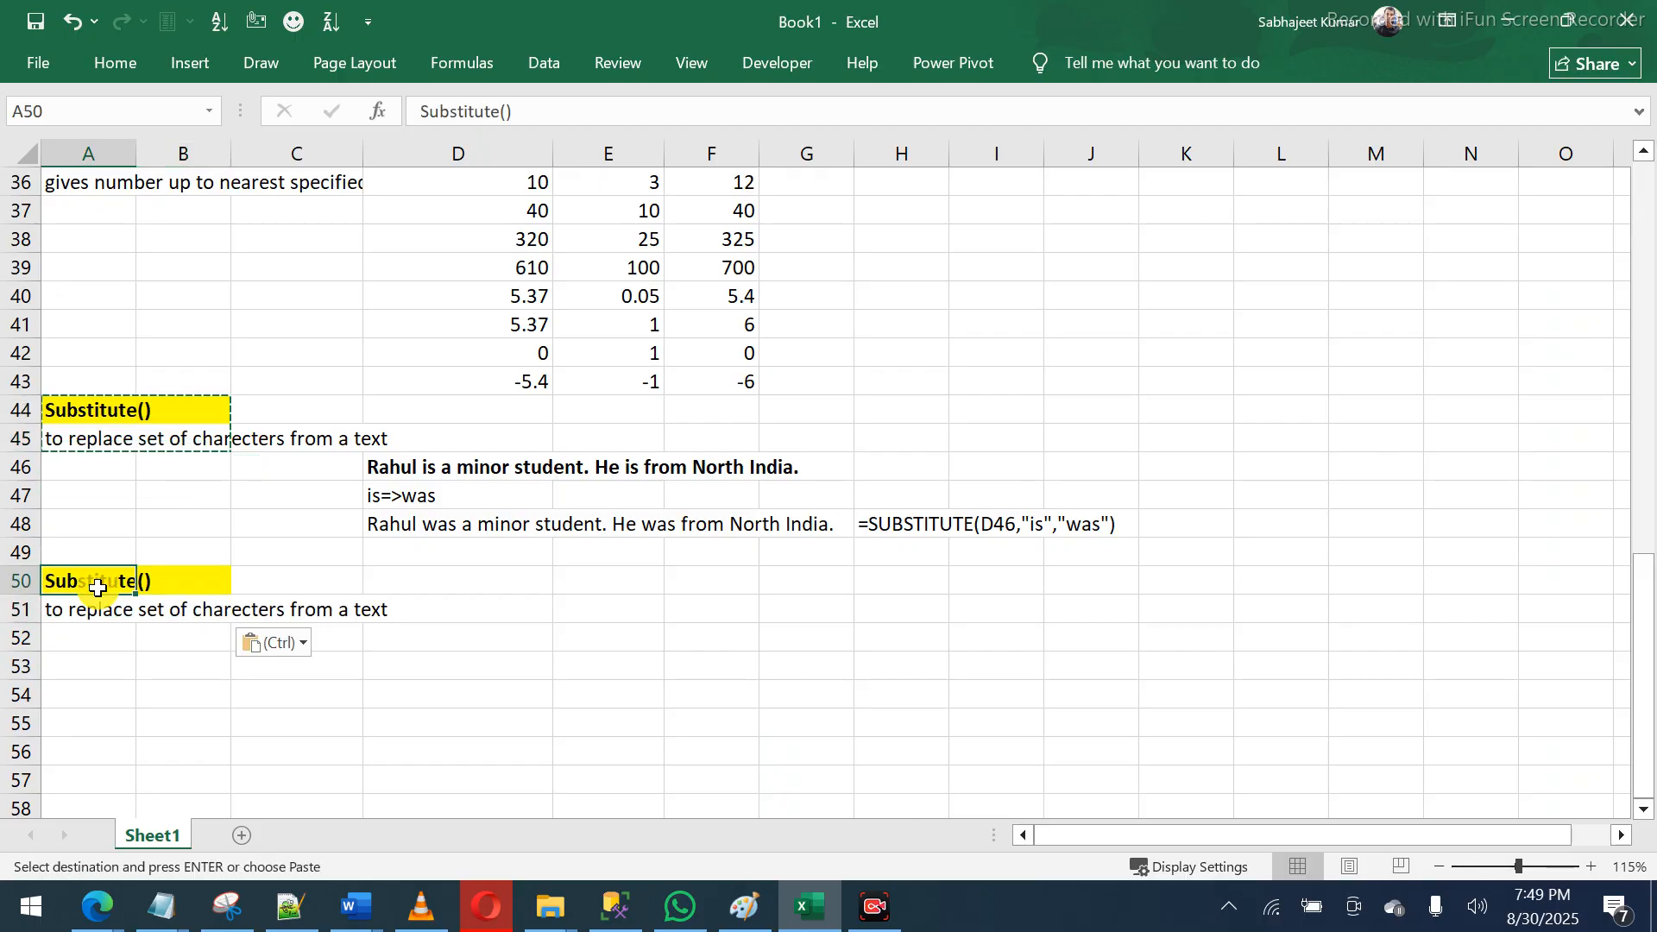
type("Re")
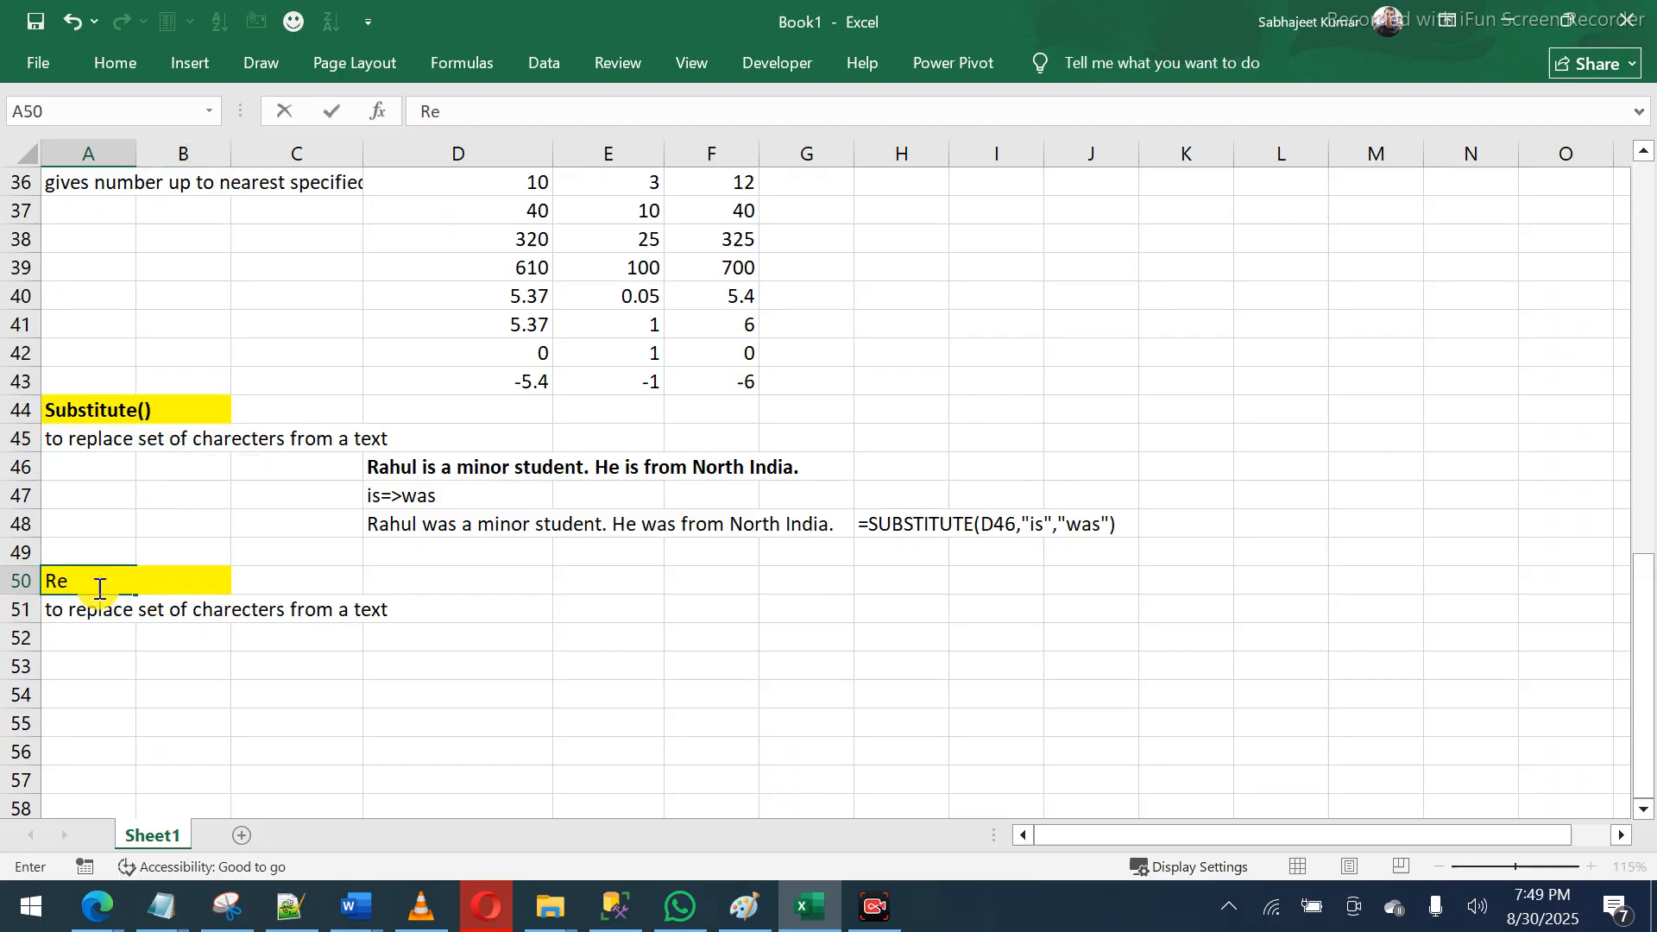
type("place()")
key("Return")
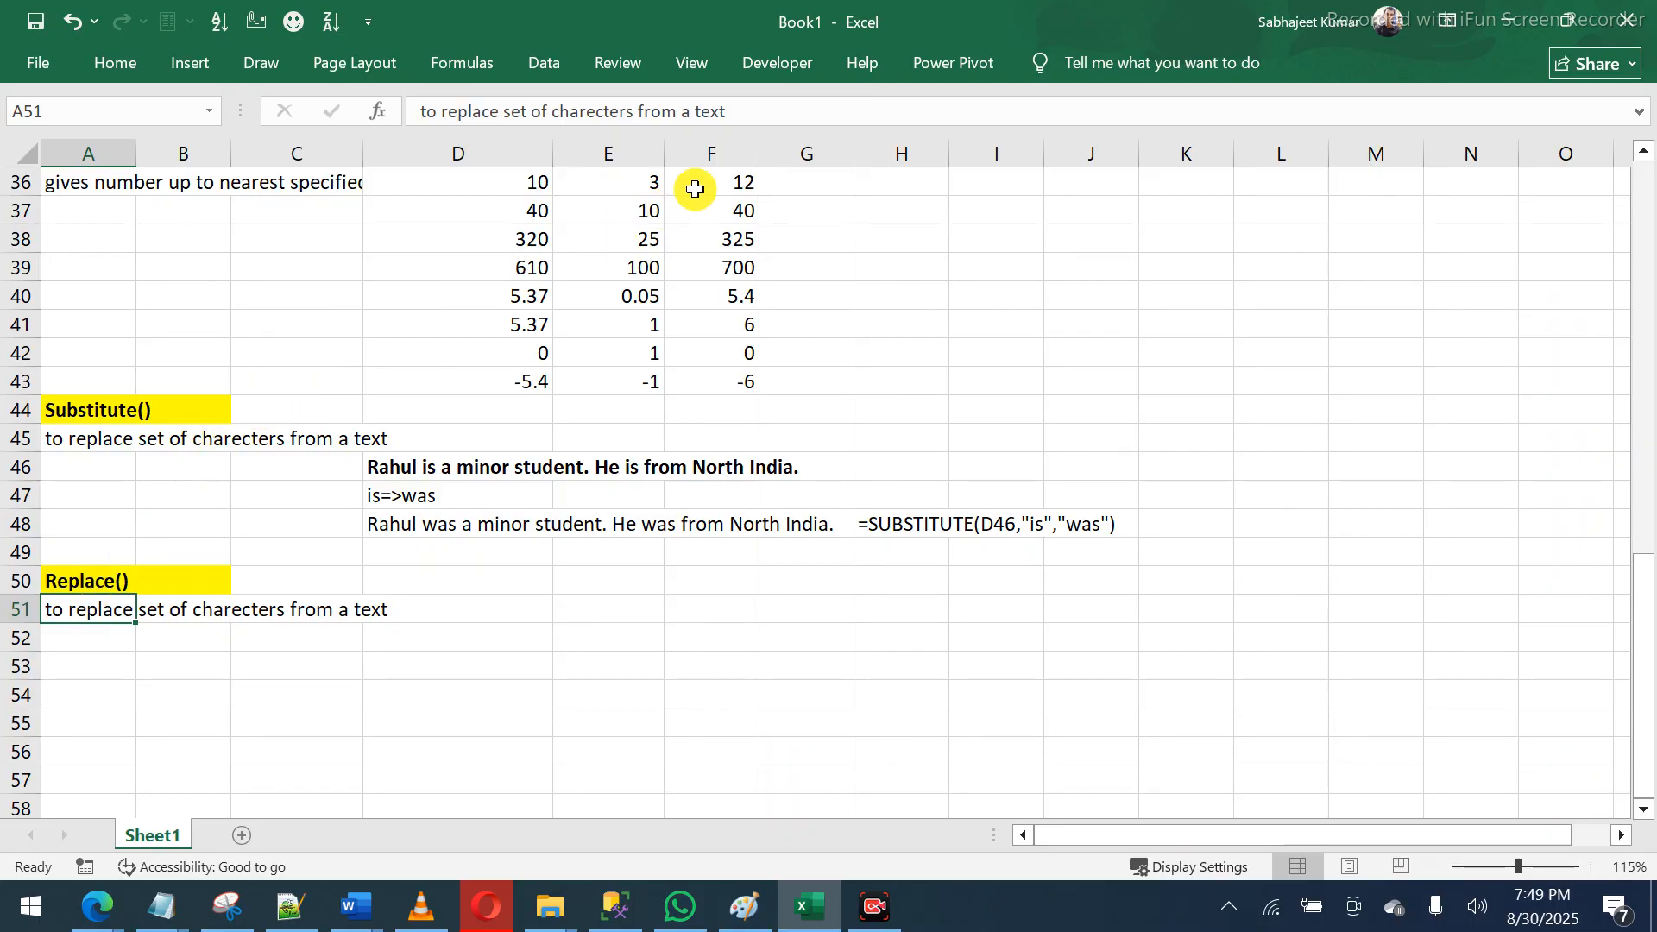
- Rewrite the A51 description to end with 'on the basis of character size in number'
left_click(751, 120)
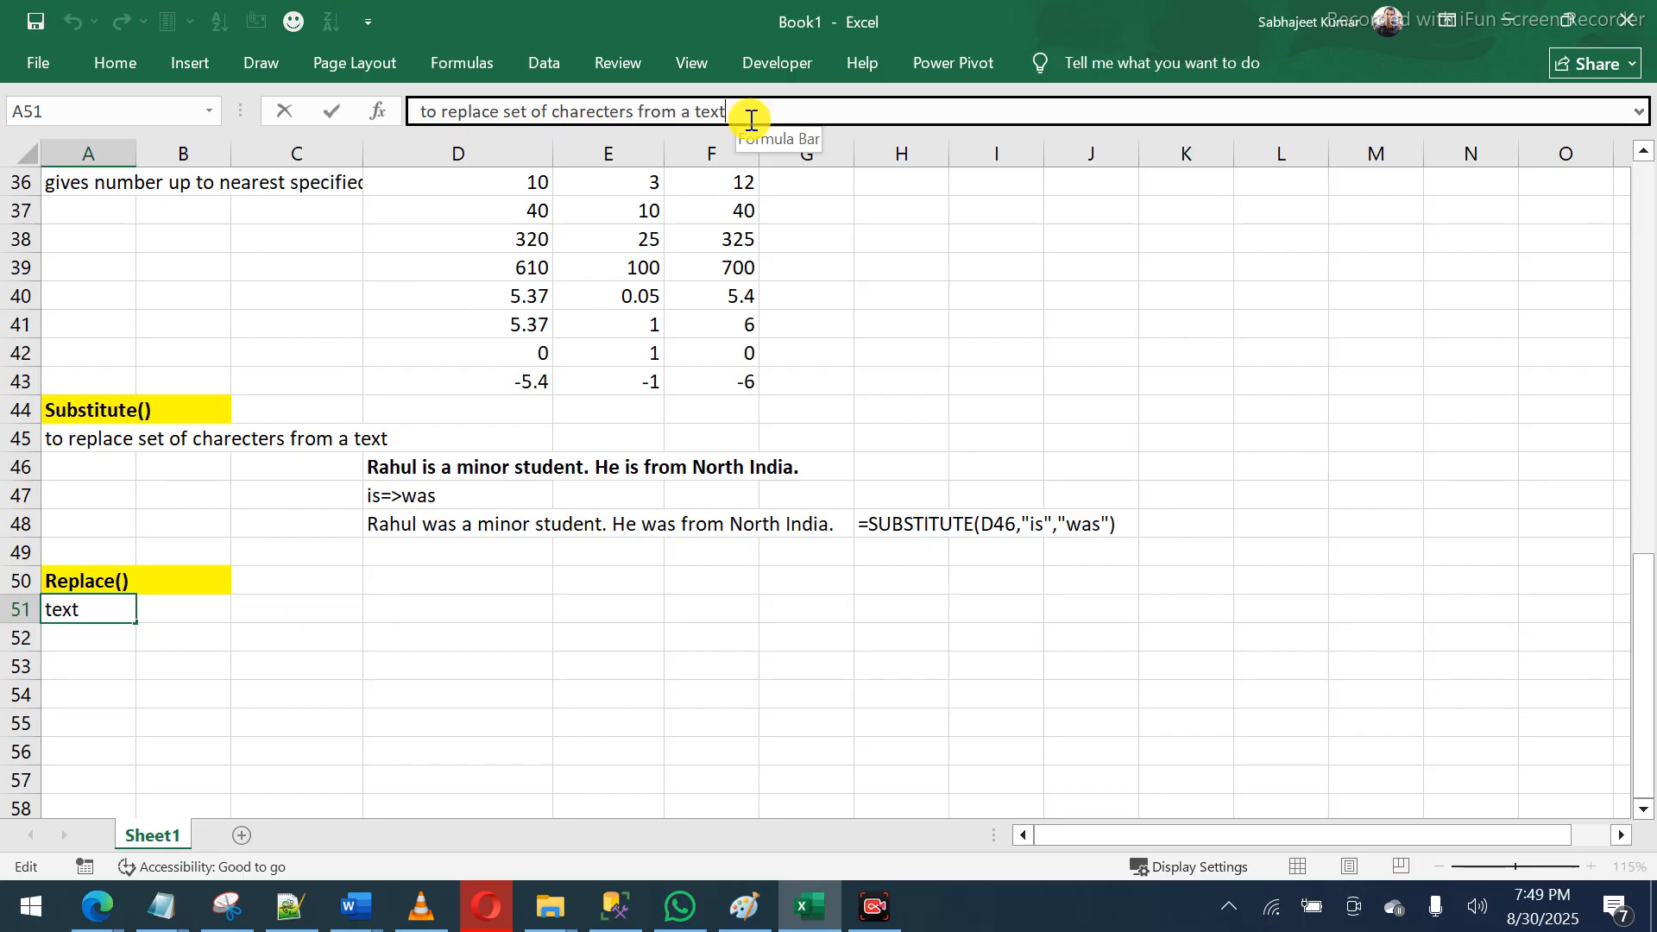
type("o")
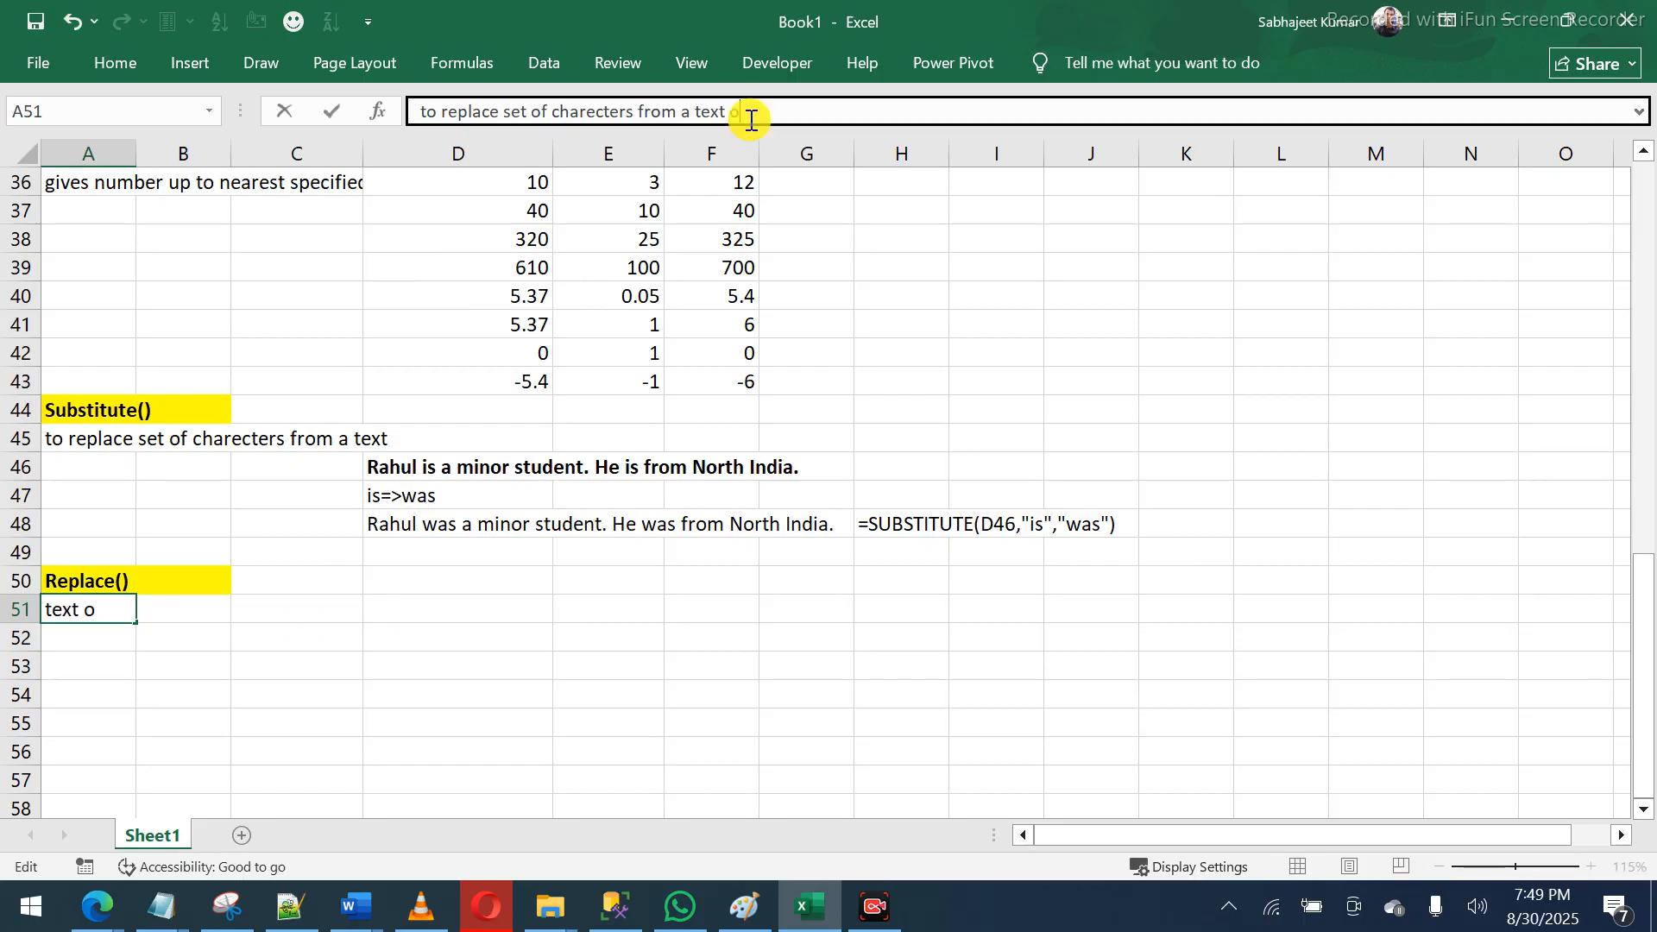
type("n the basis of ch")
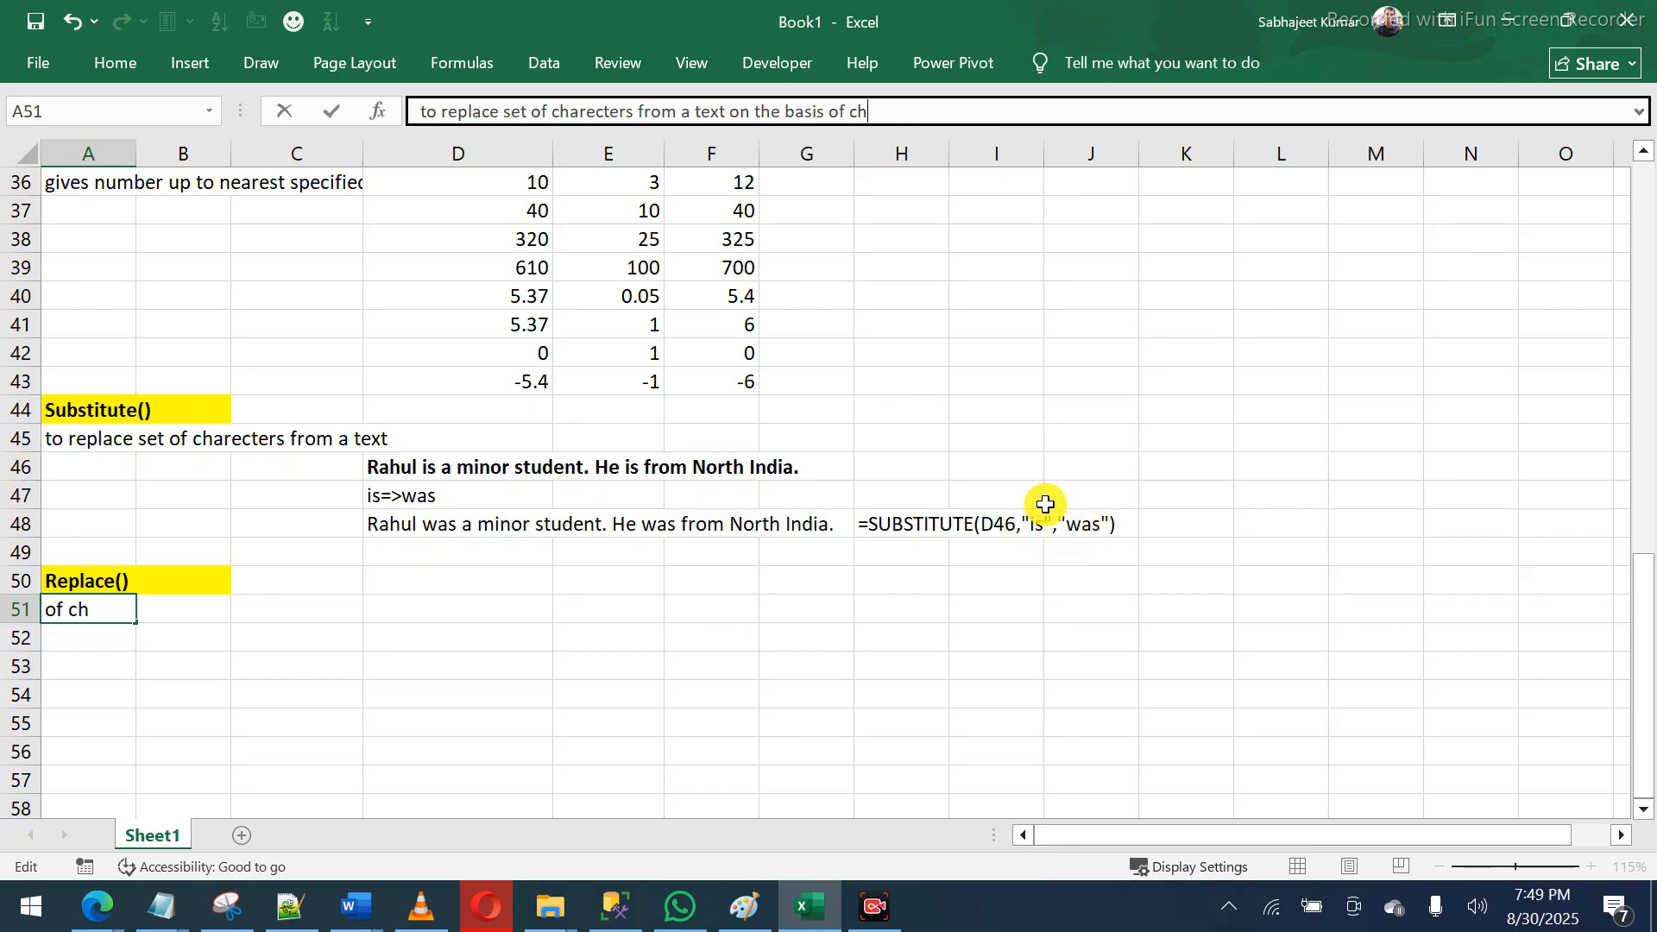
type("are")
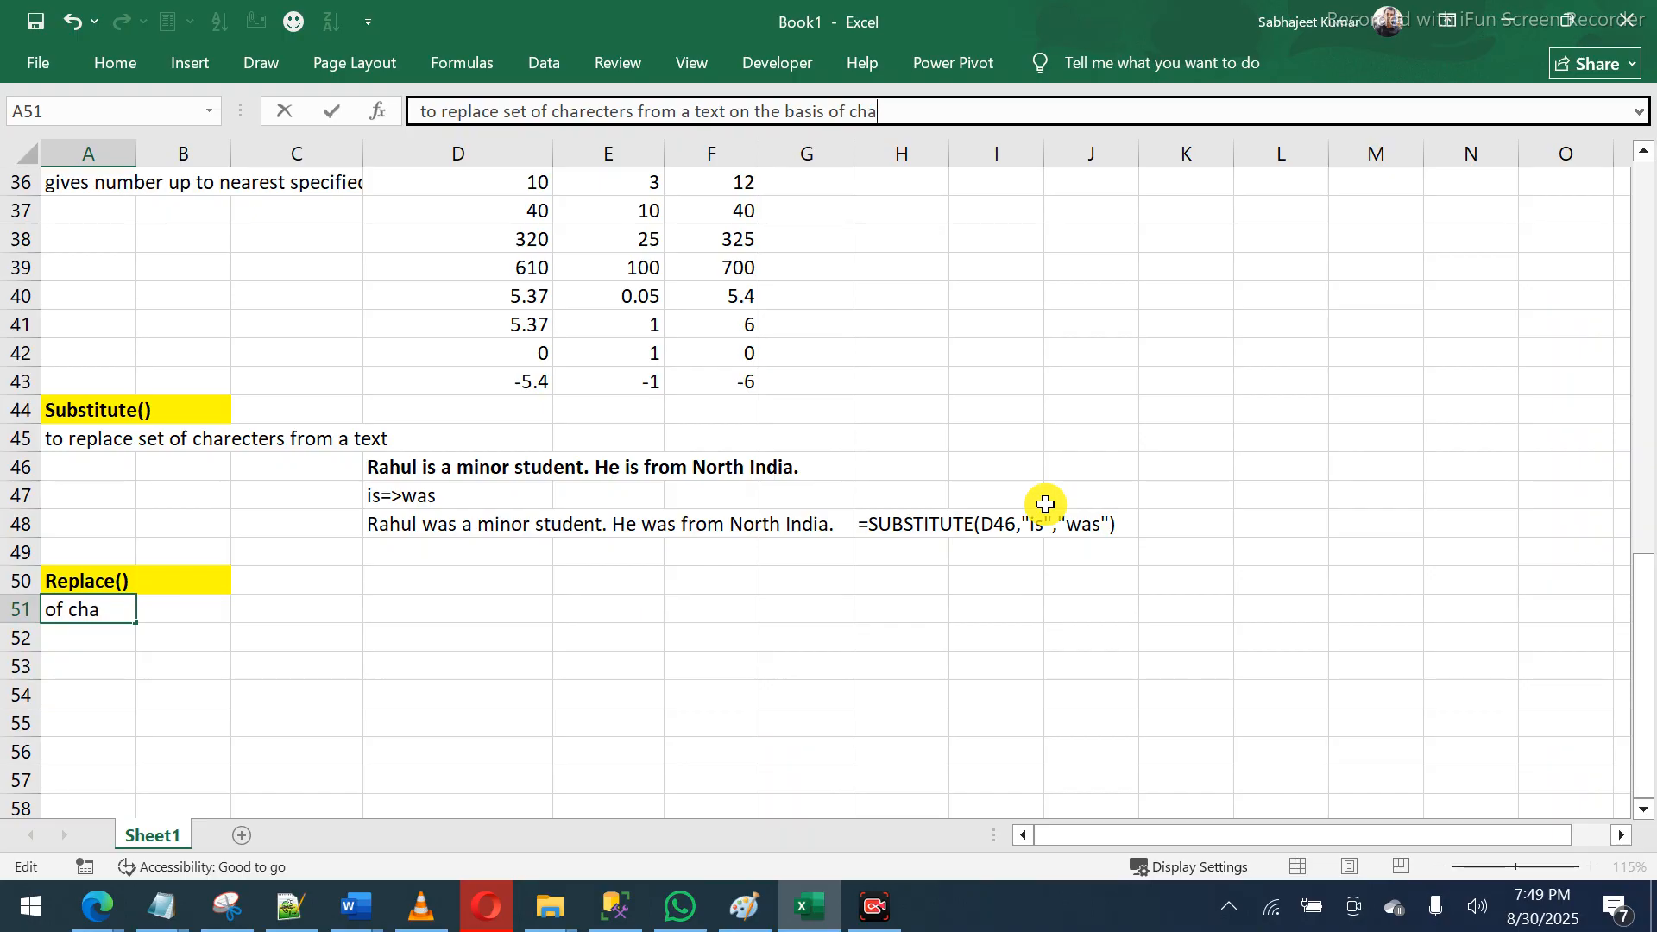
type("cters from a")
key("BackSpace")
type("sie")
key("BackSpace")
type("ze in num")
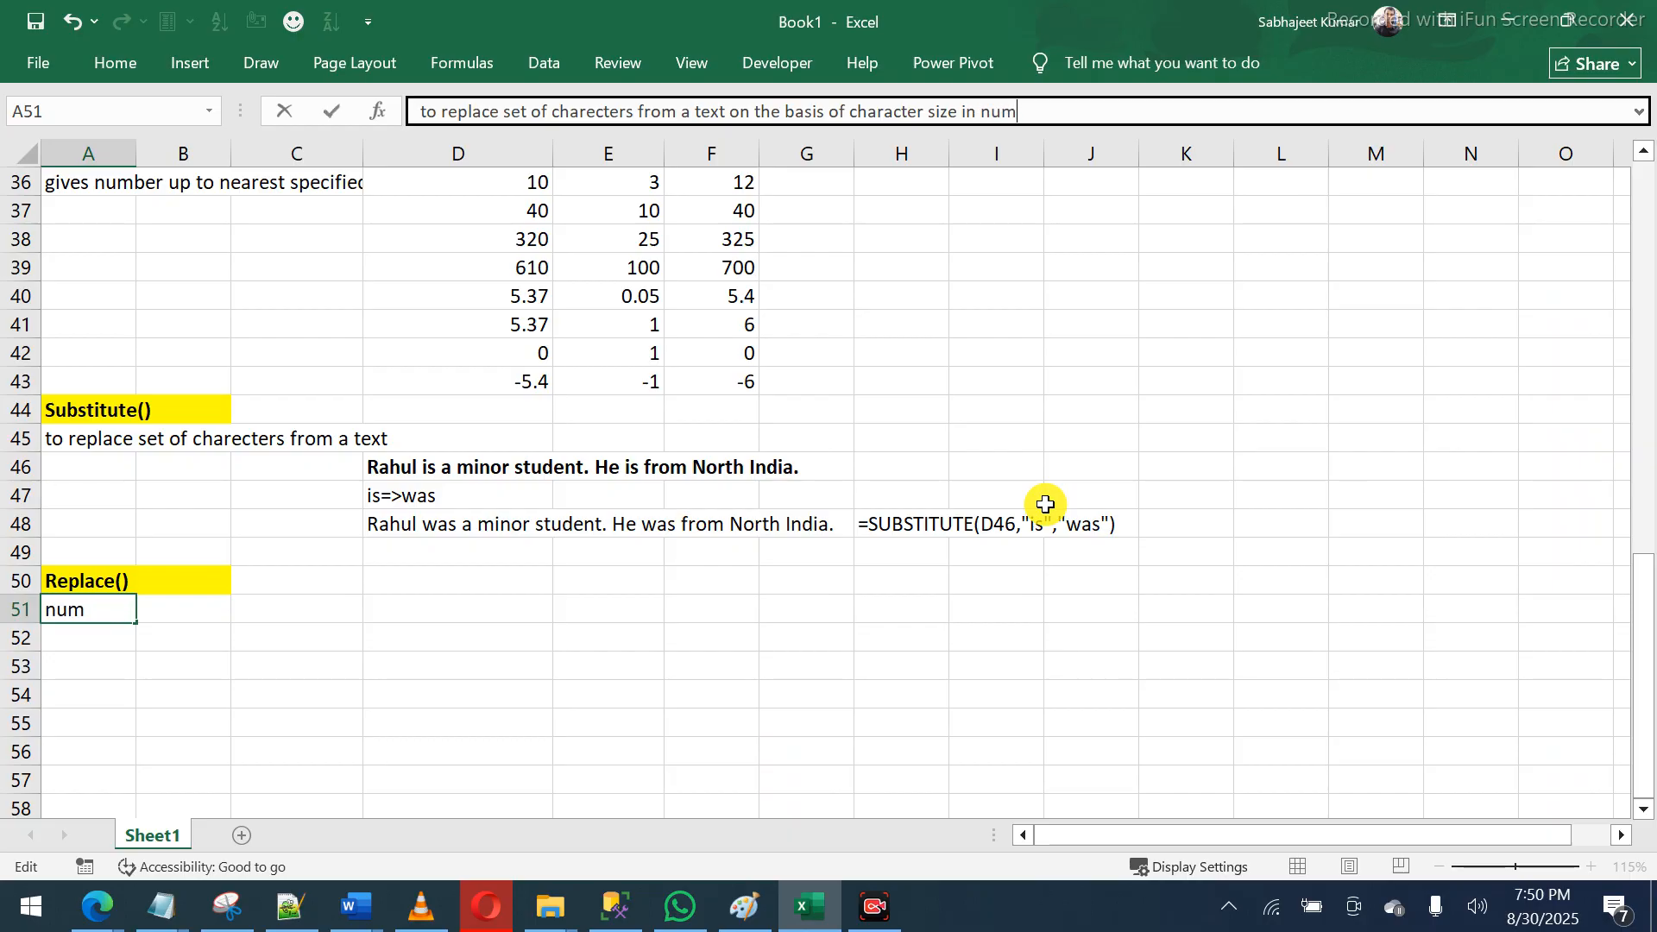
type("ber")
key("Return")
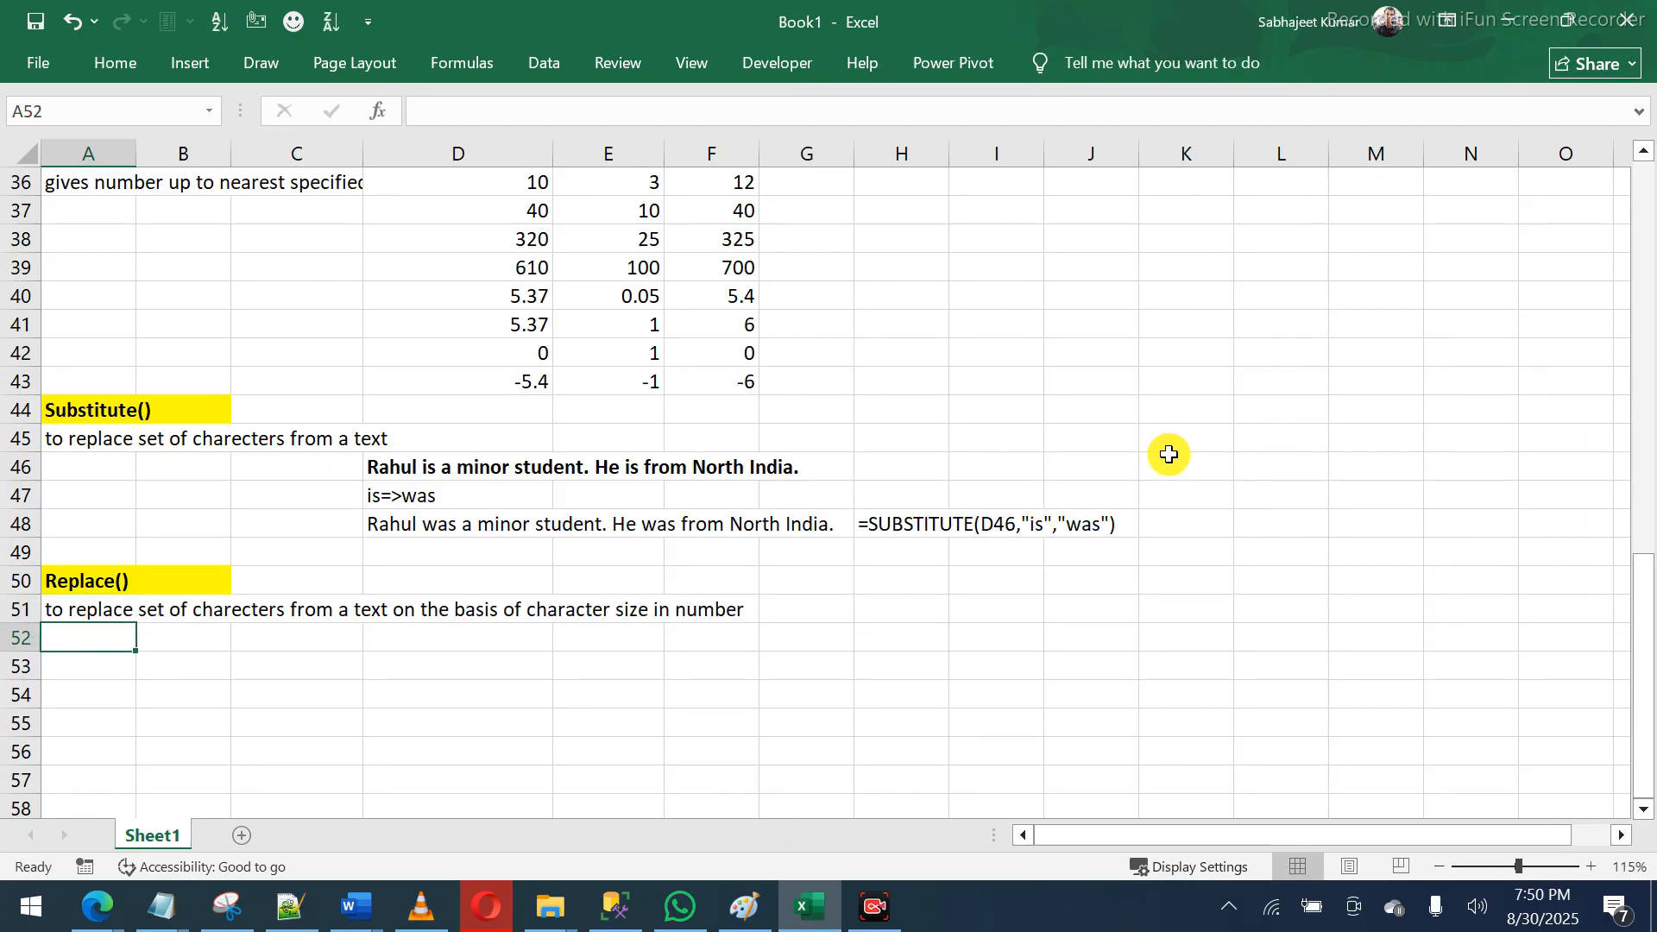
- Copy the bold sample sentence from D46 into D52
left_click_drag(437, 470, 787, 463)
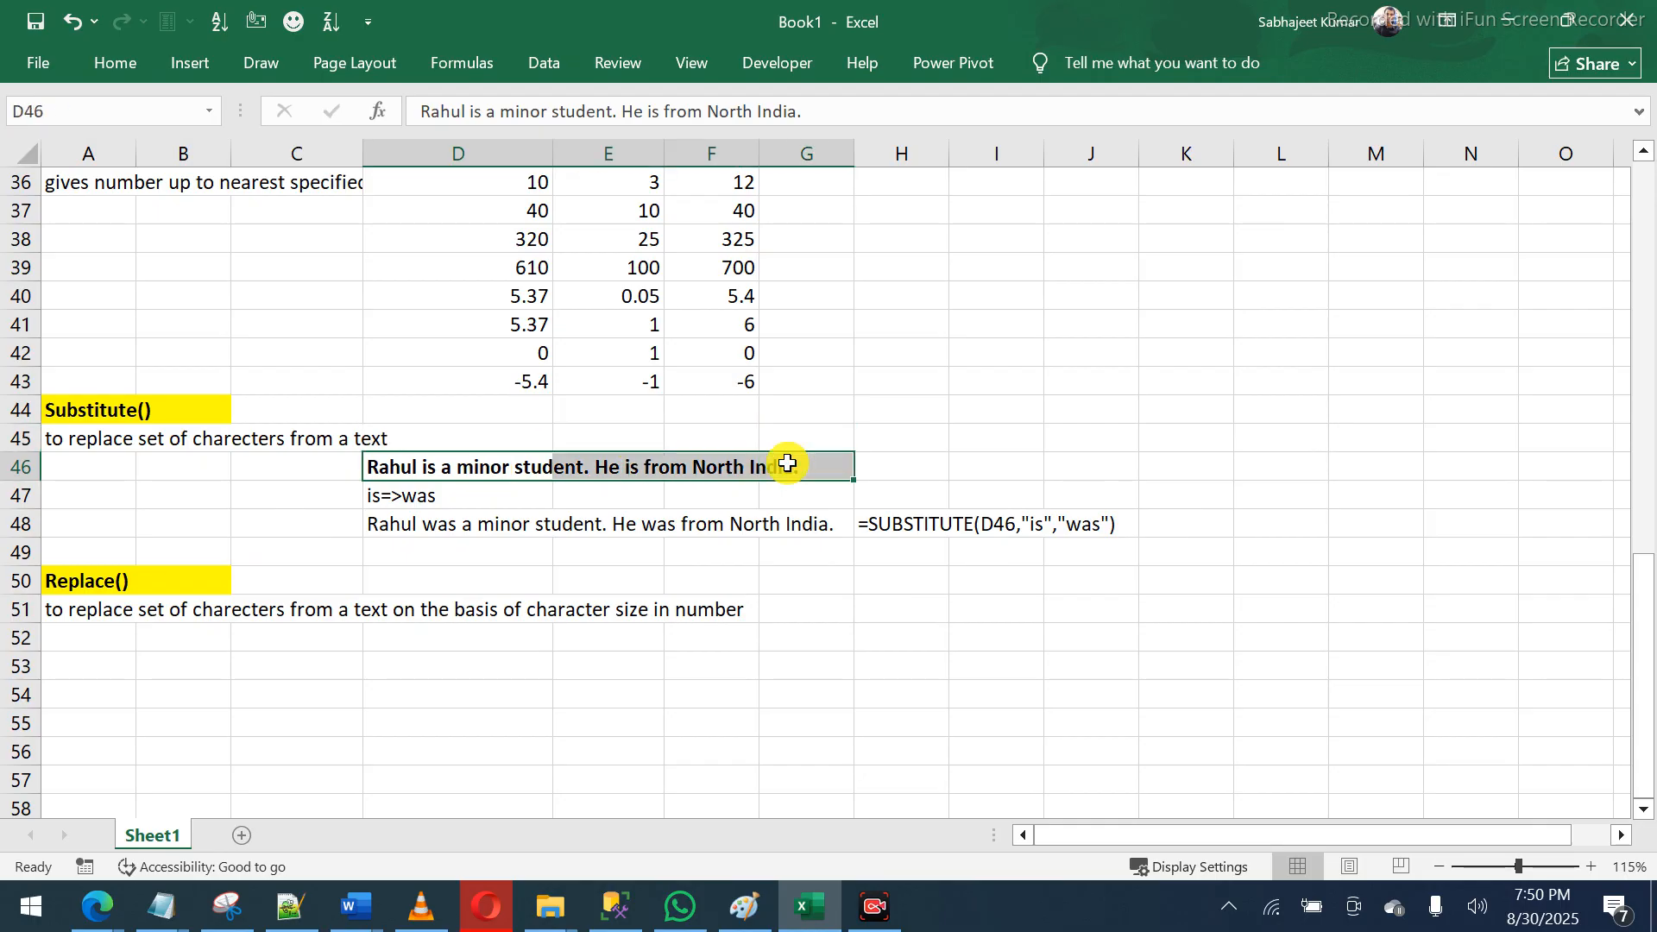
key("ctrl+c")
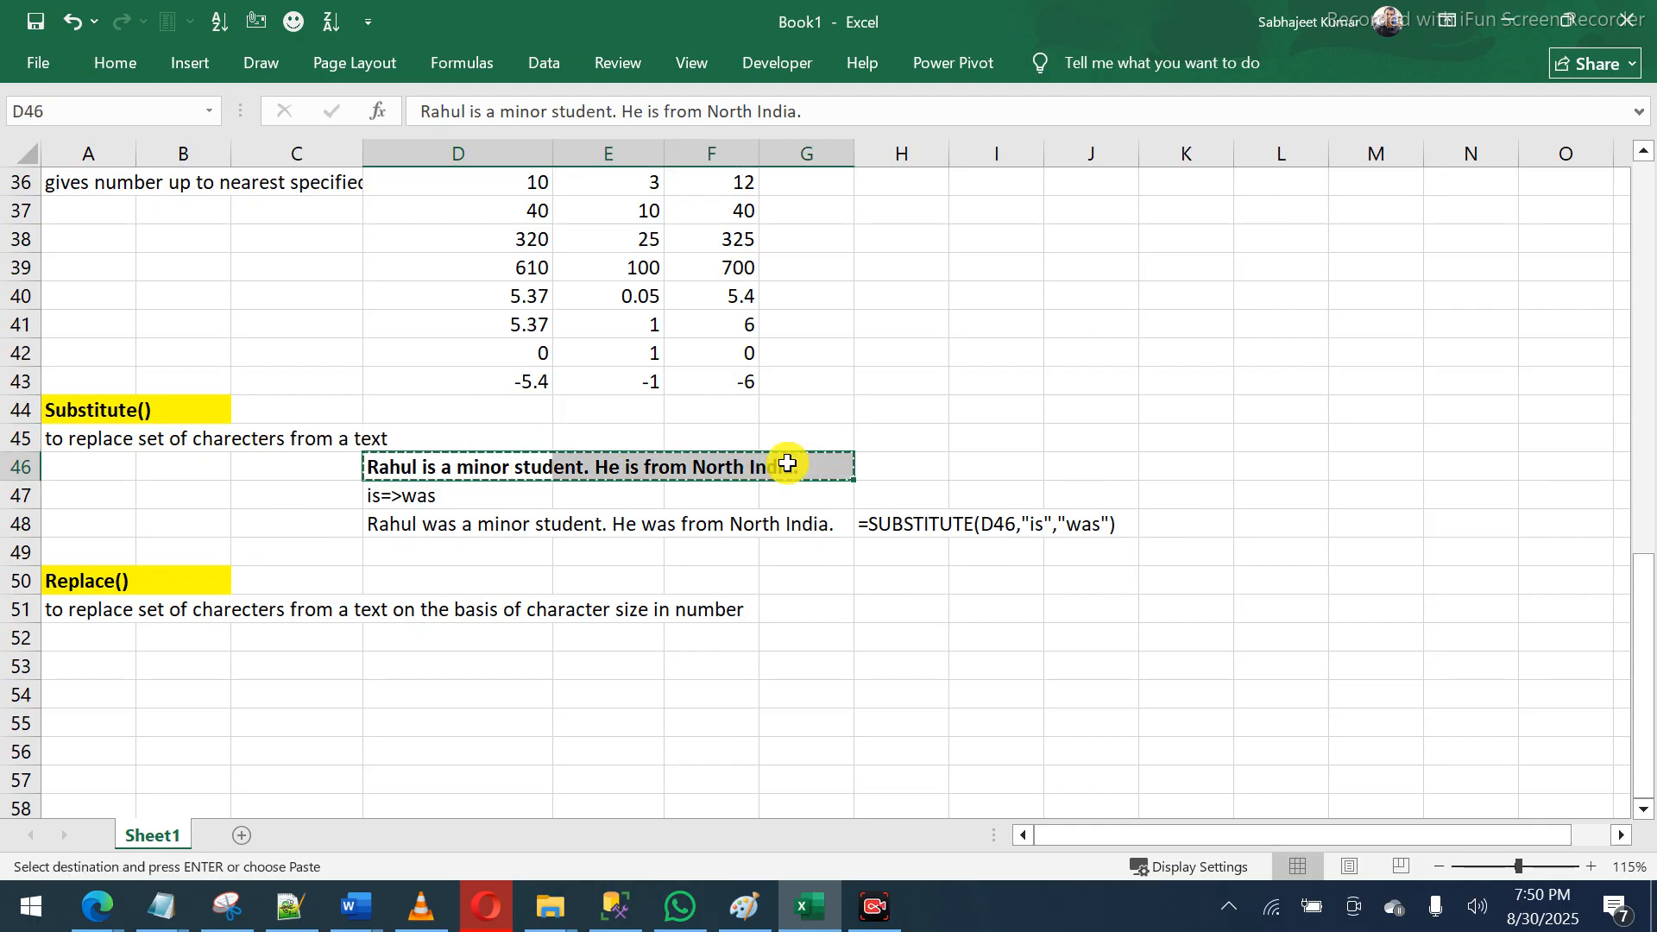
left_click(486, 637)
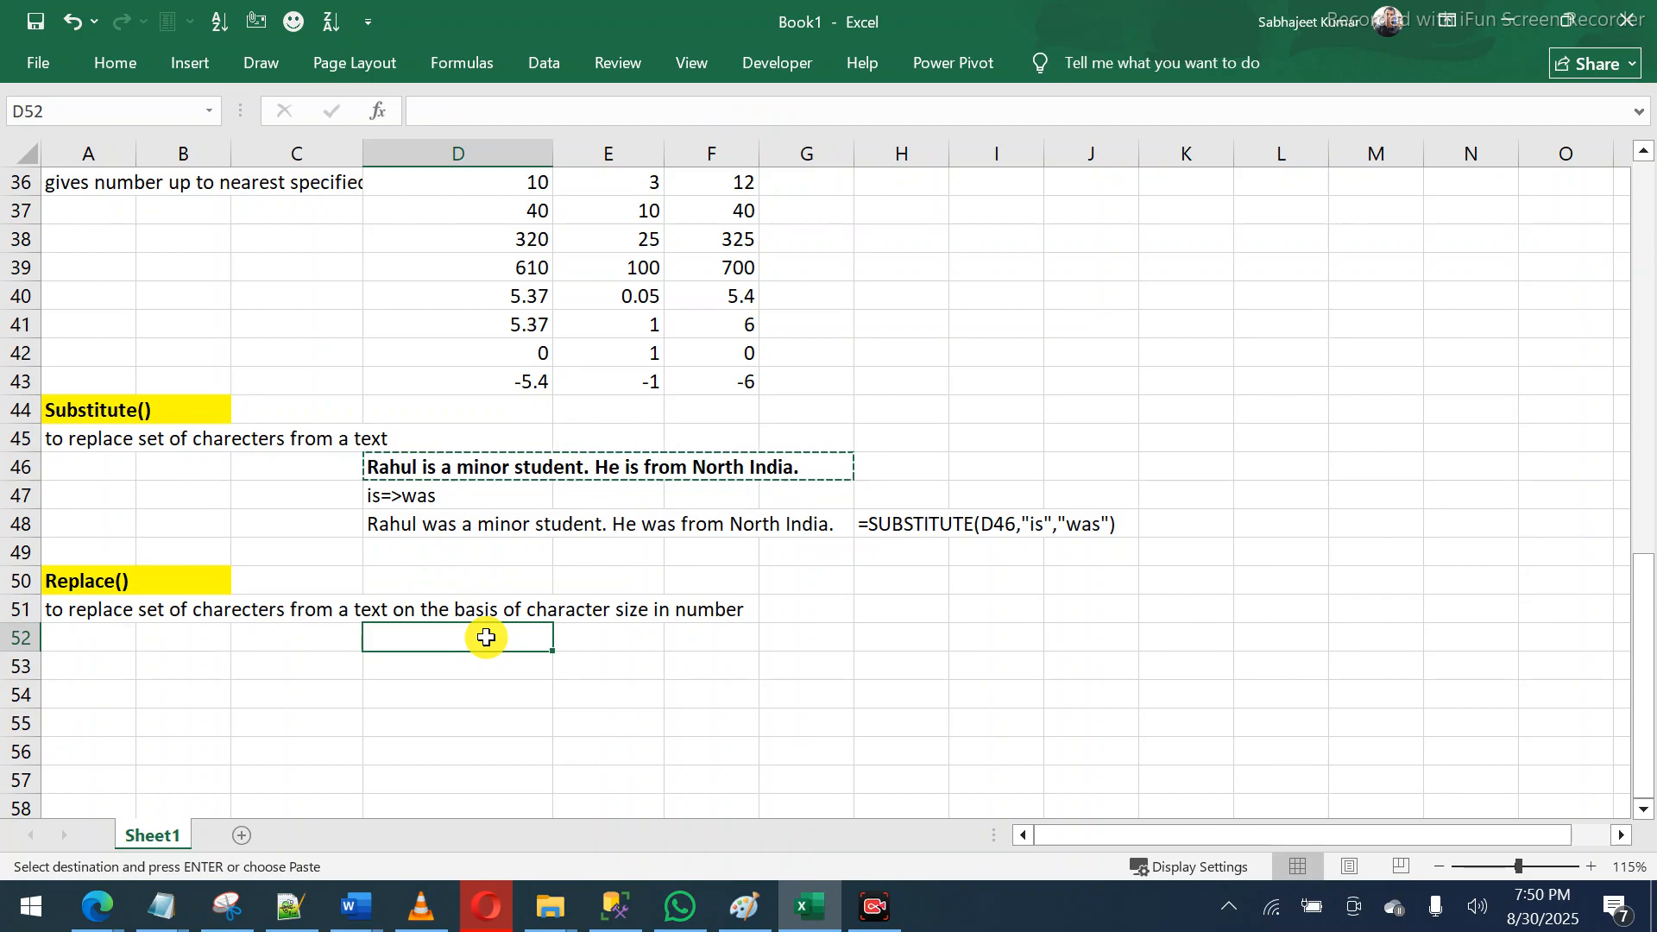
key("ctrl+v")
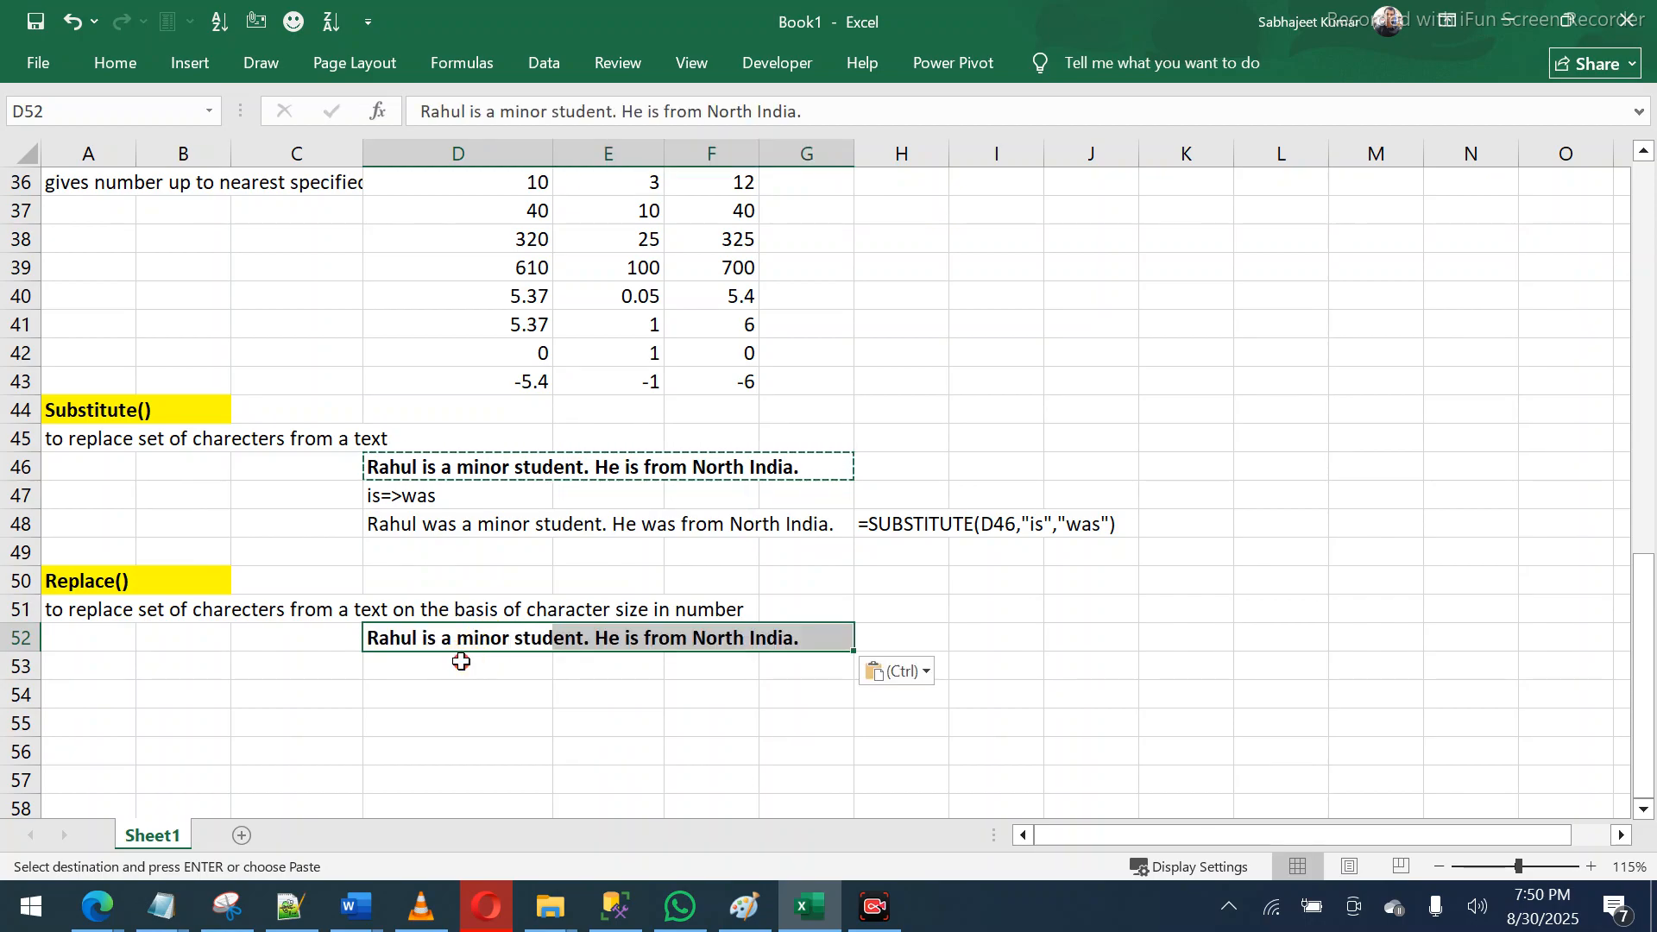
left_click(461, 661)
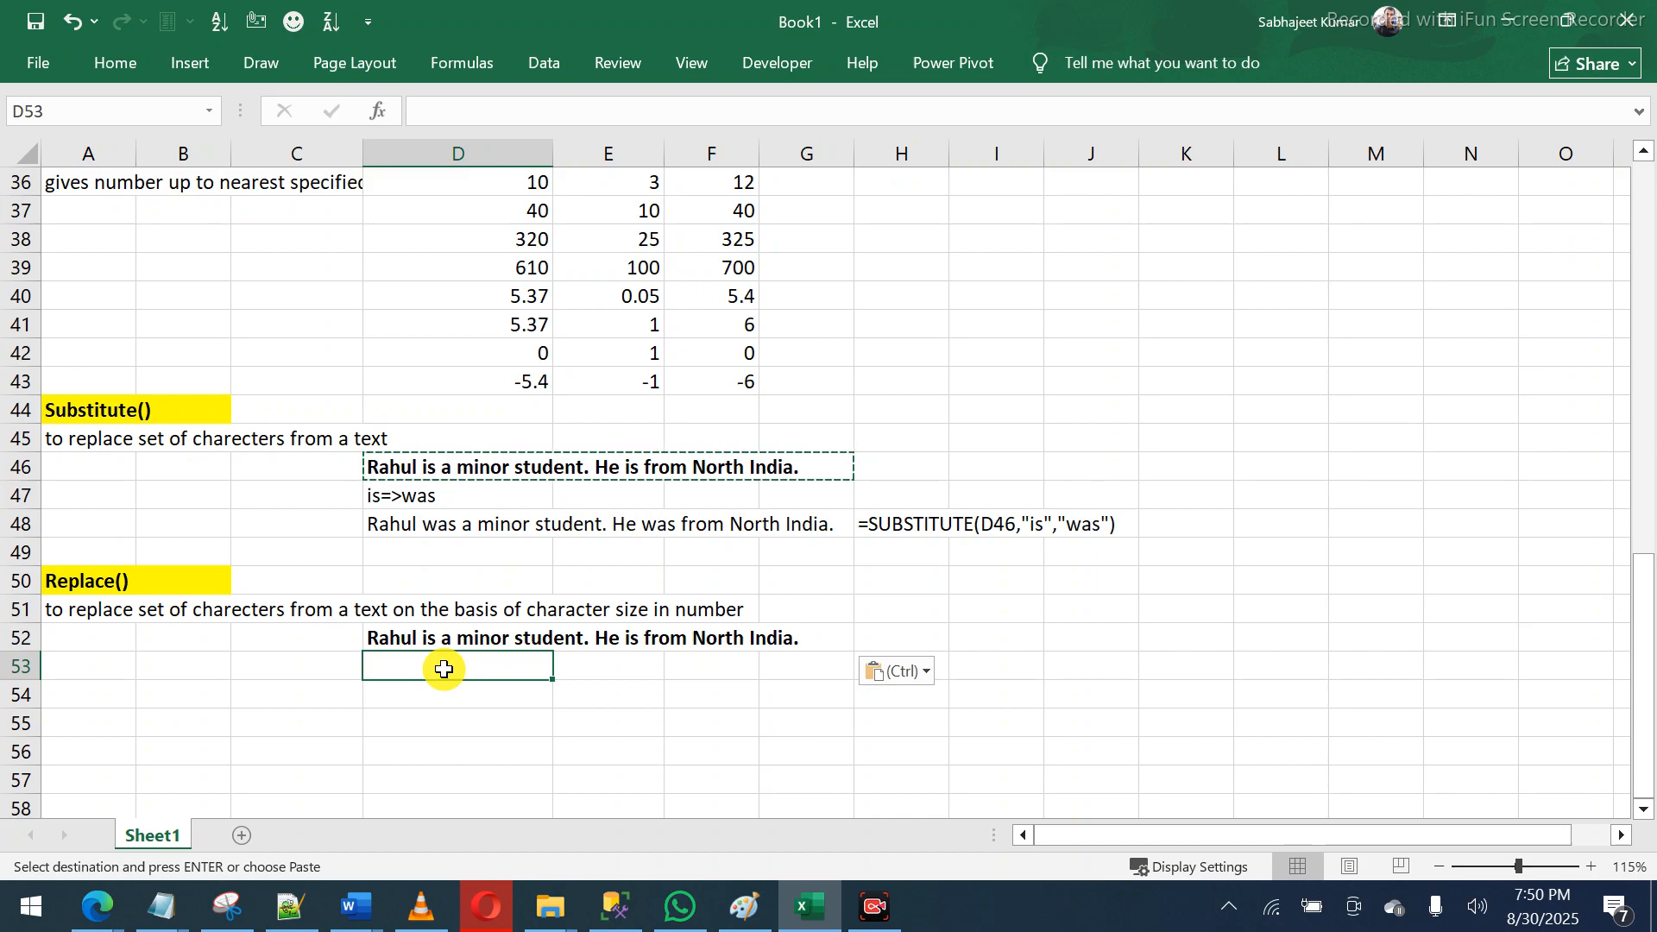
- Enter =REPLACE(D52,7,2,"XX") in D54 to swap characters 7–8 for XX
key("Down")
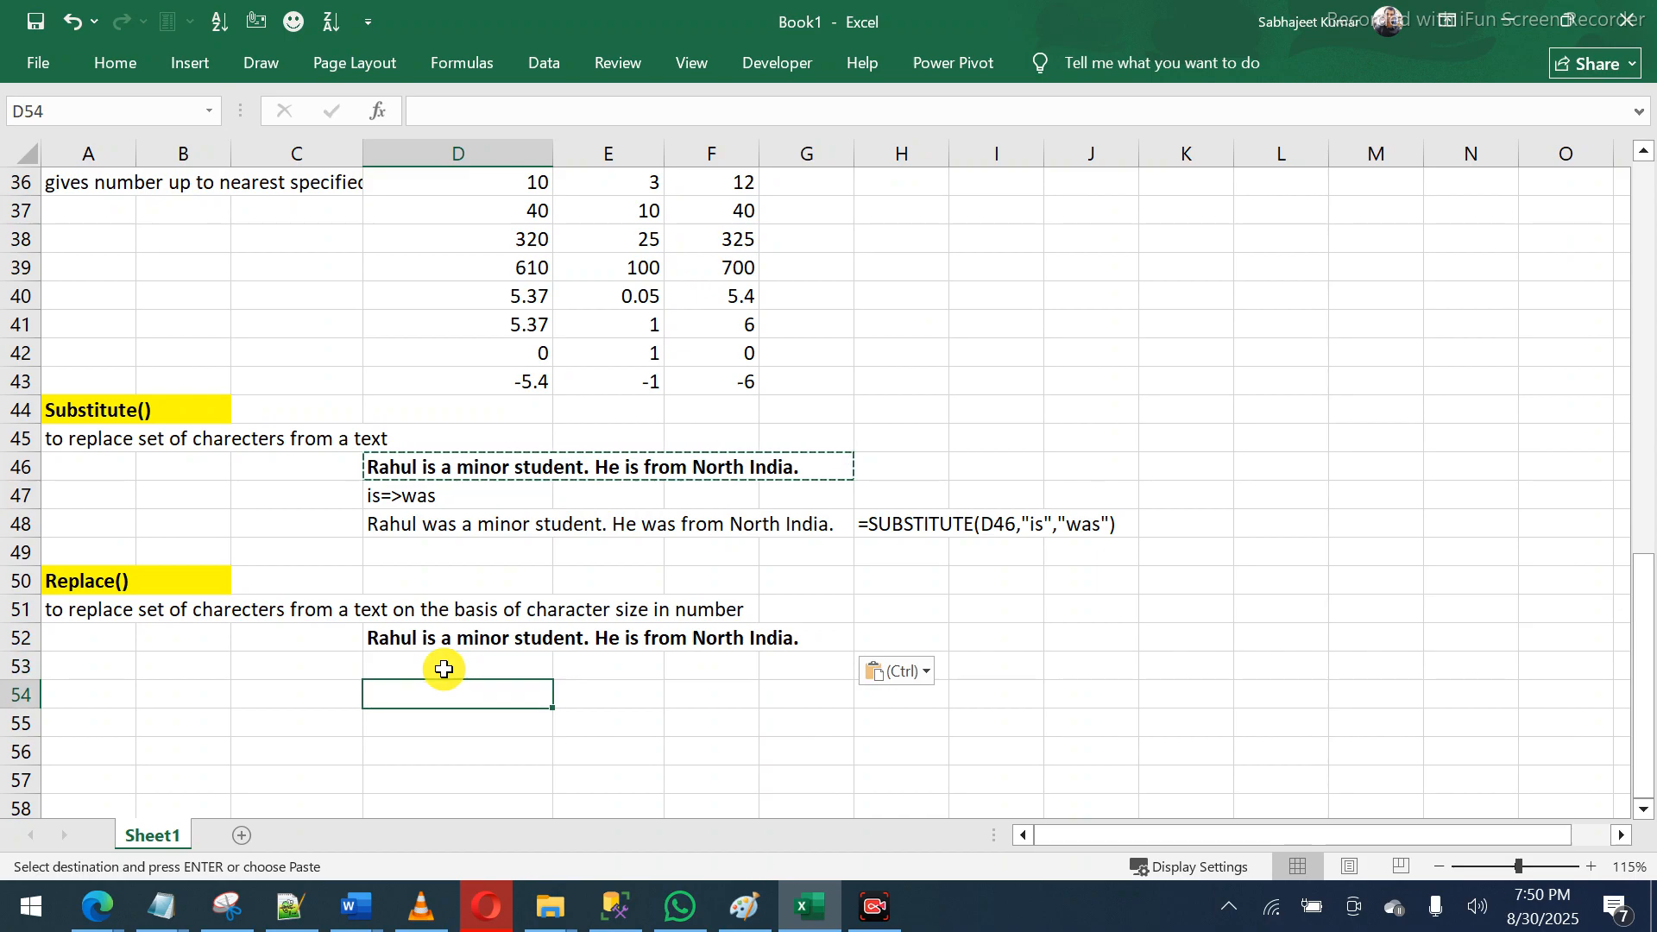
type("=re")
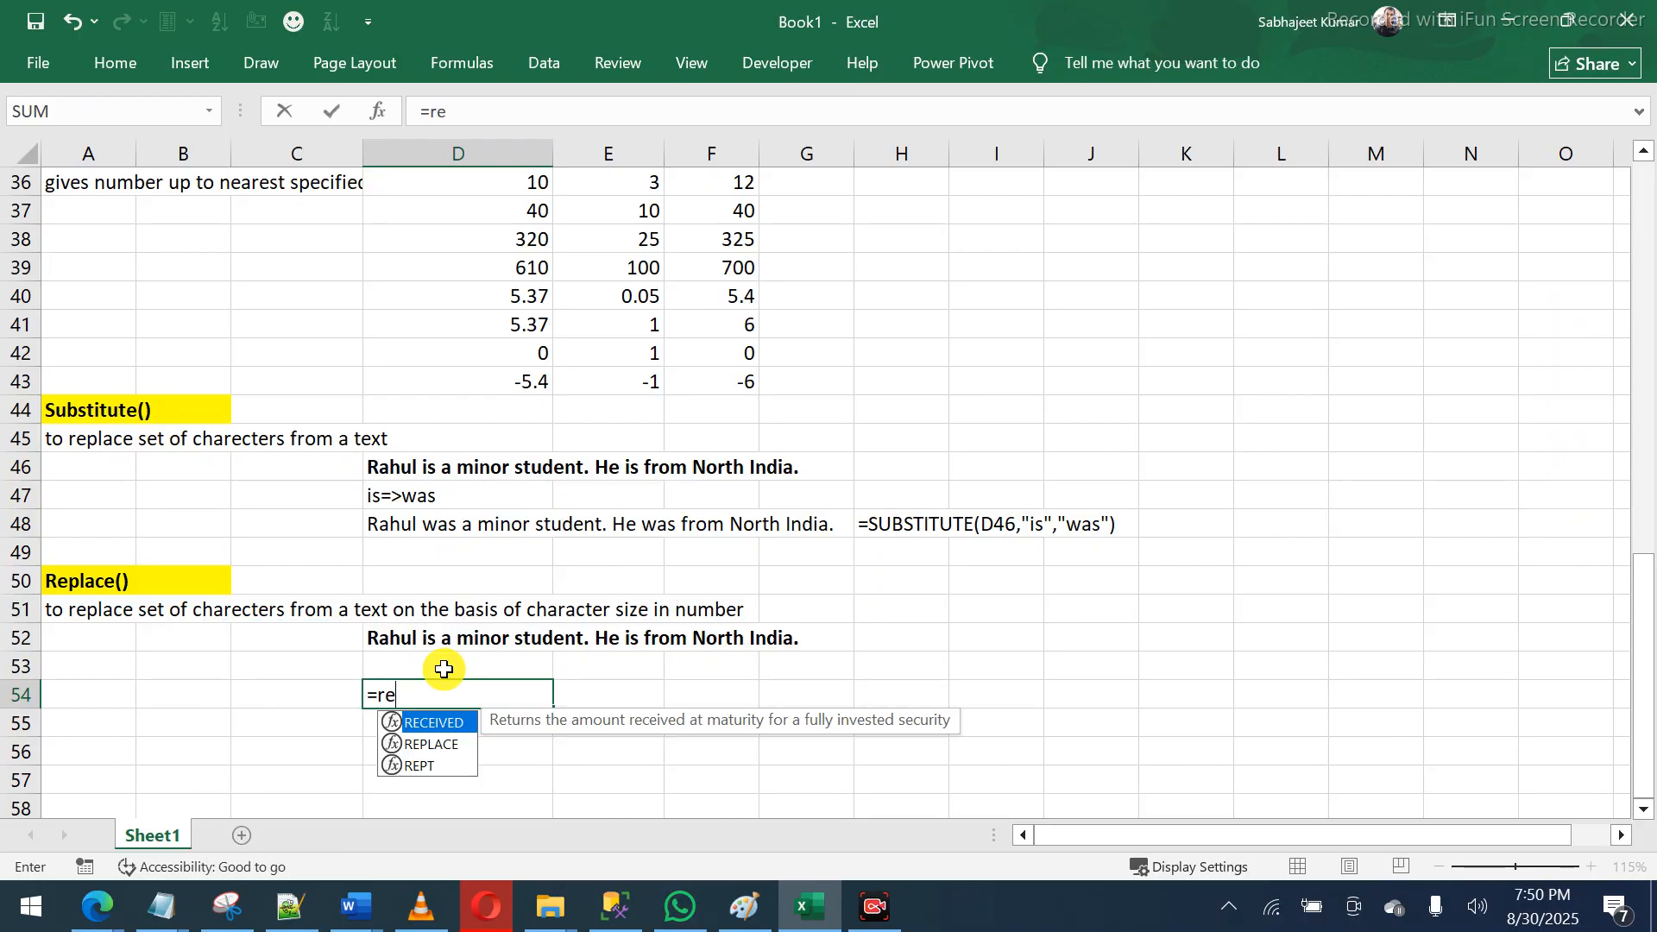
type("pl")
key("Tab")
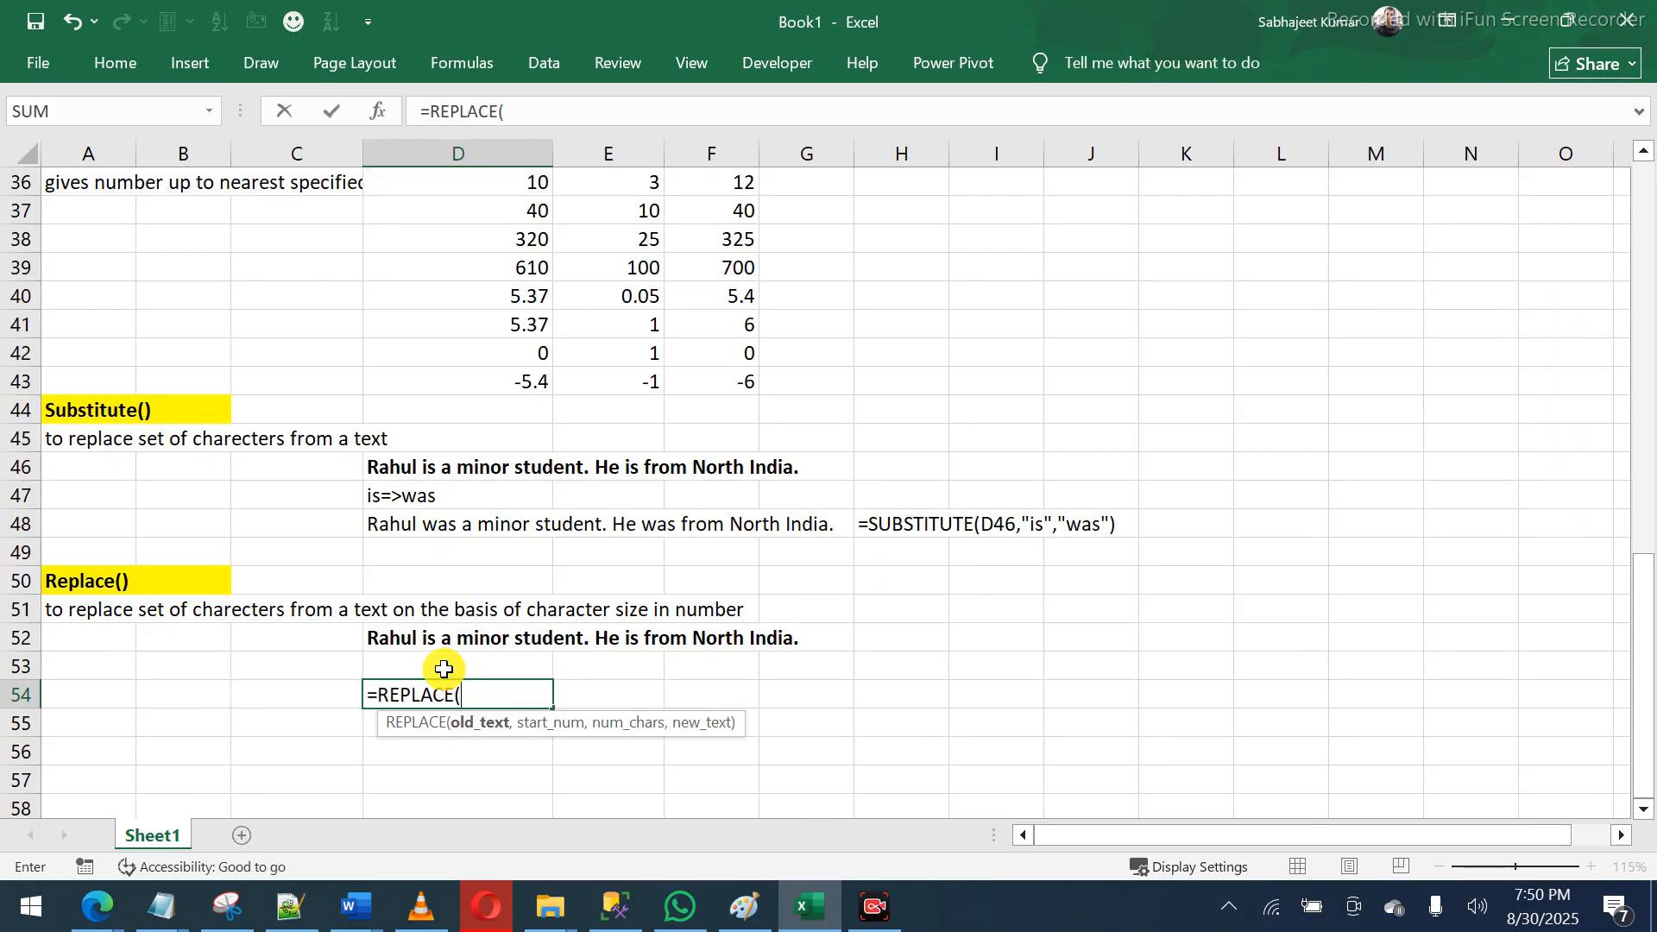
left_click(424, 641)
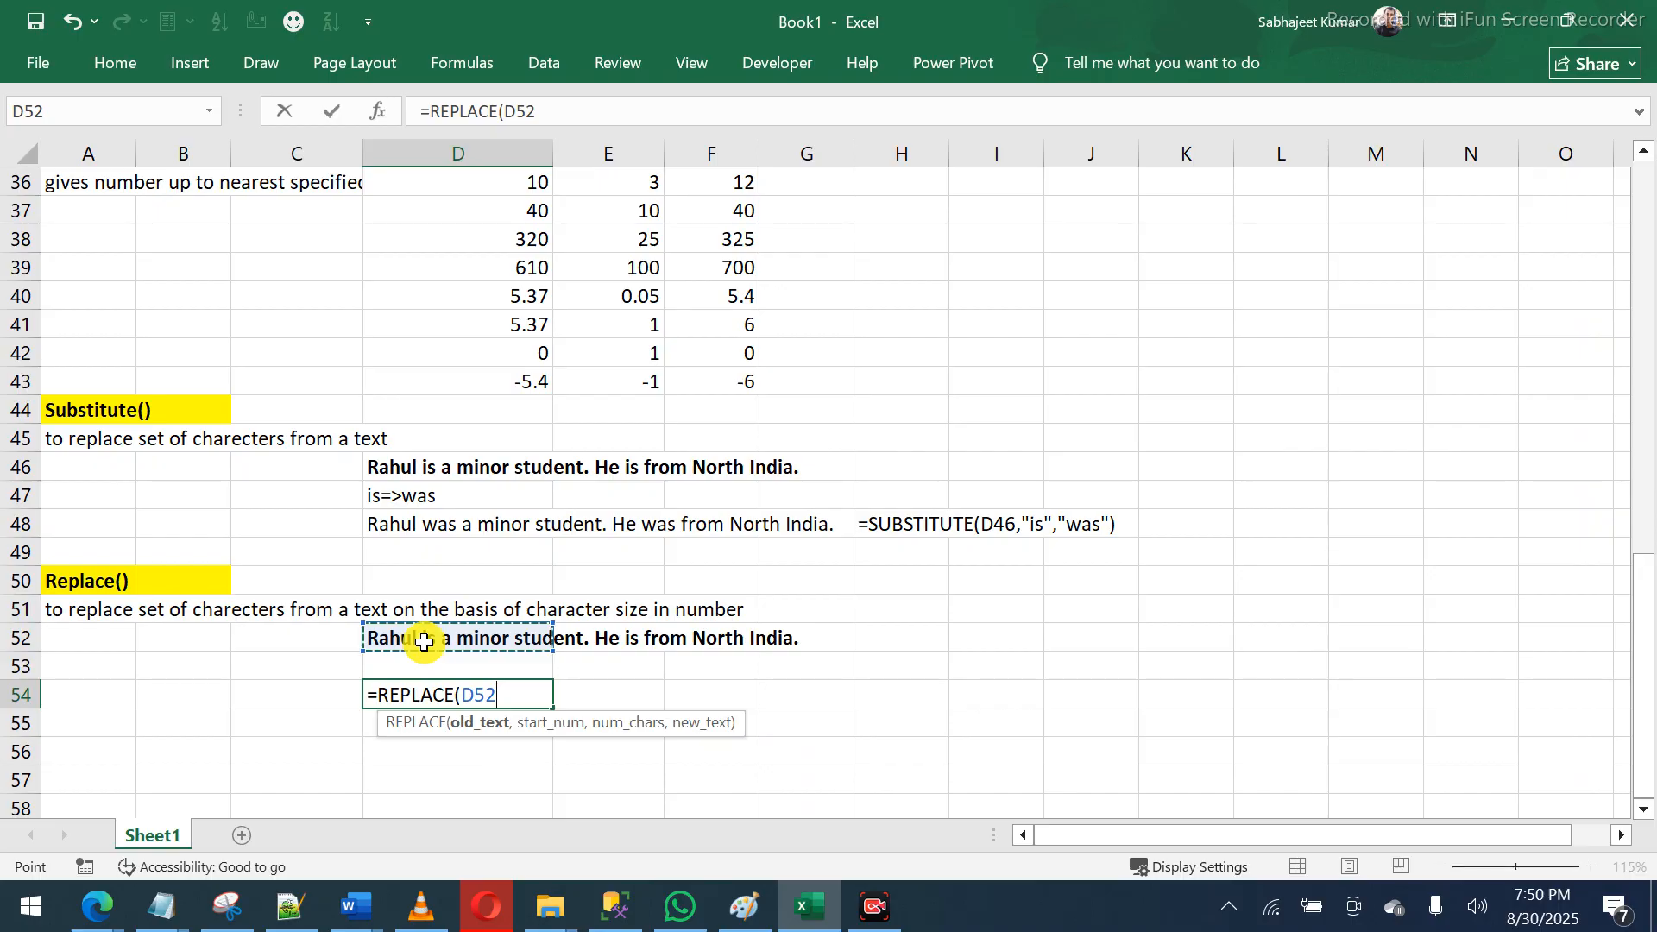
type(",")
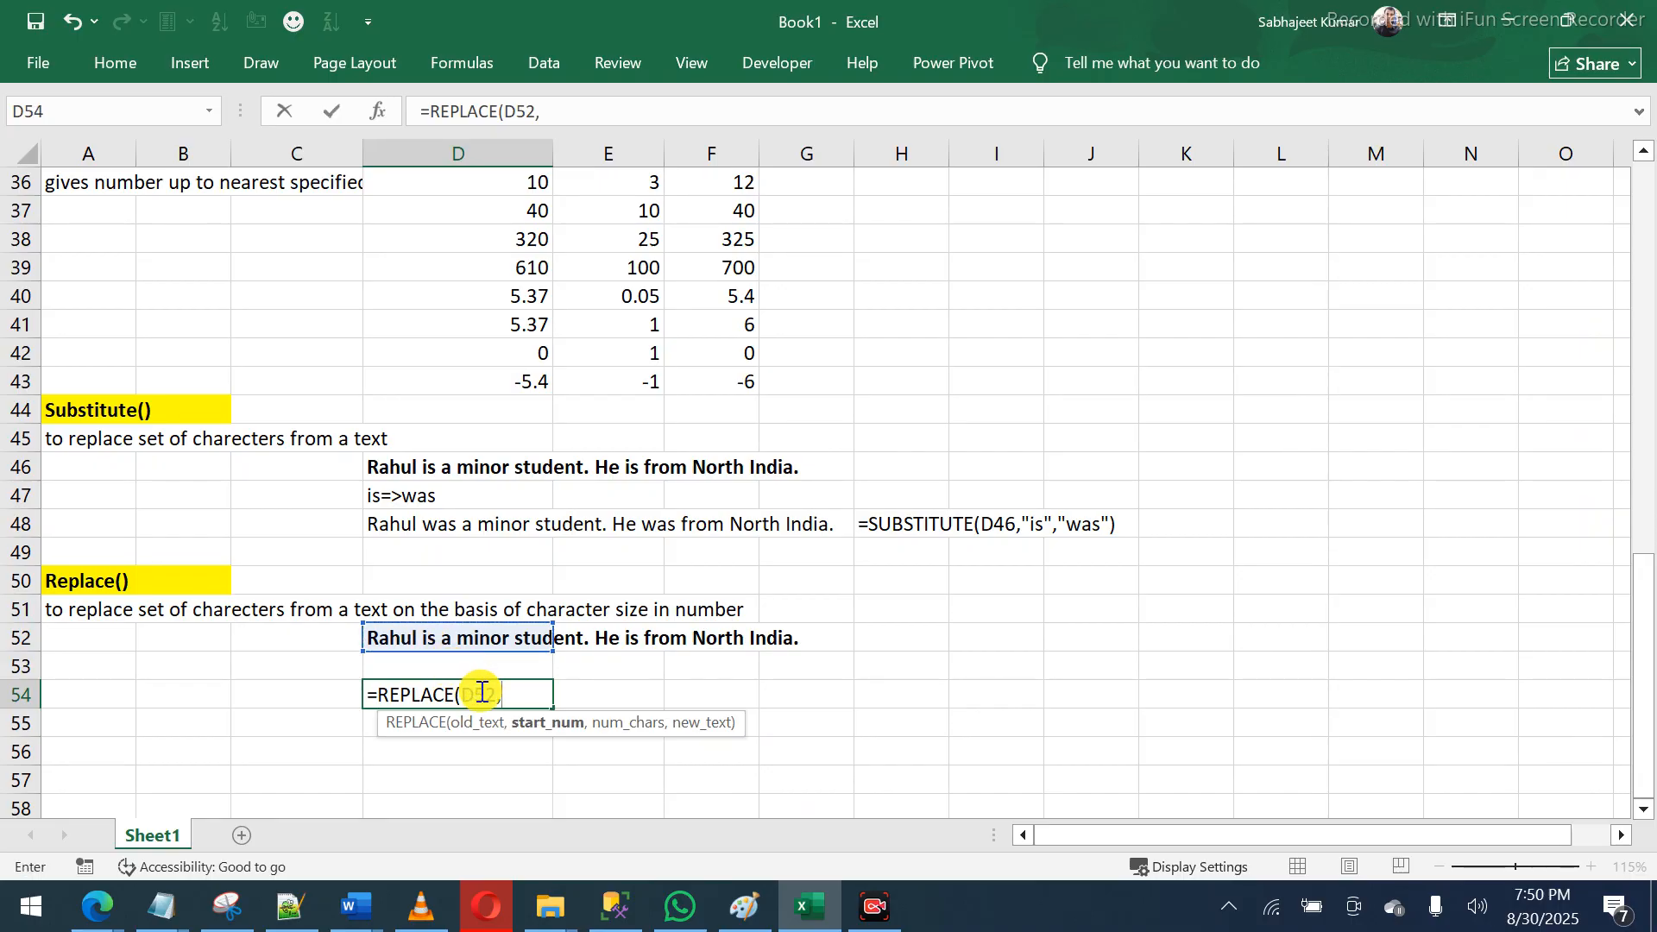
type("7,2")
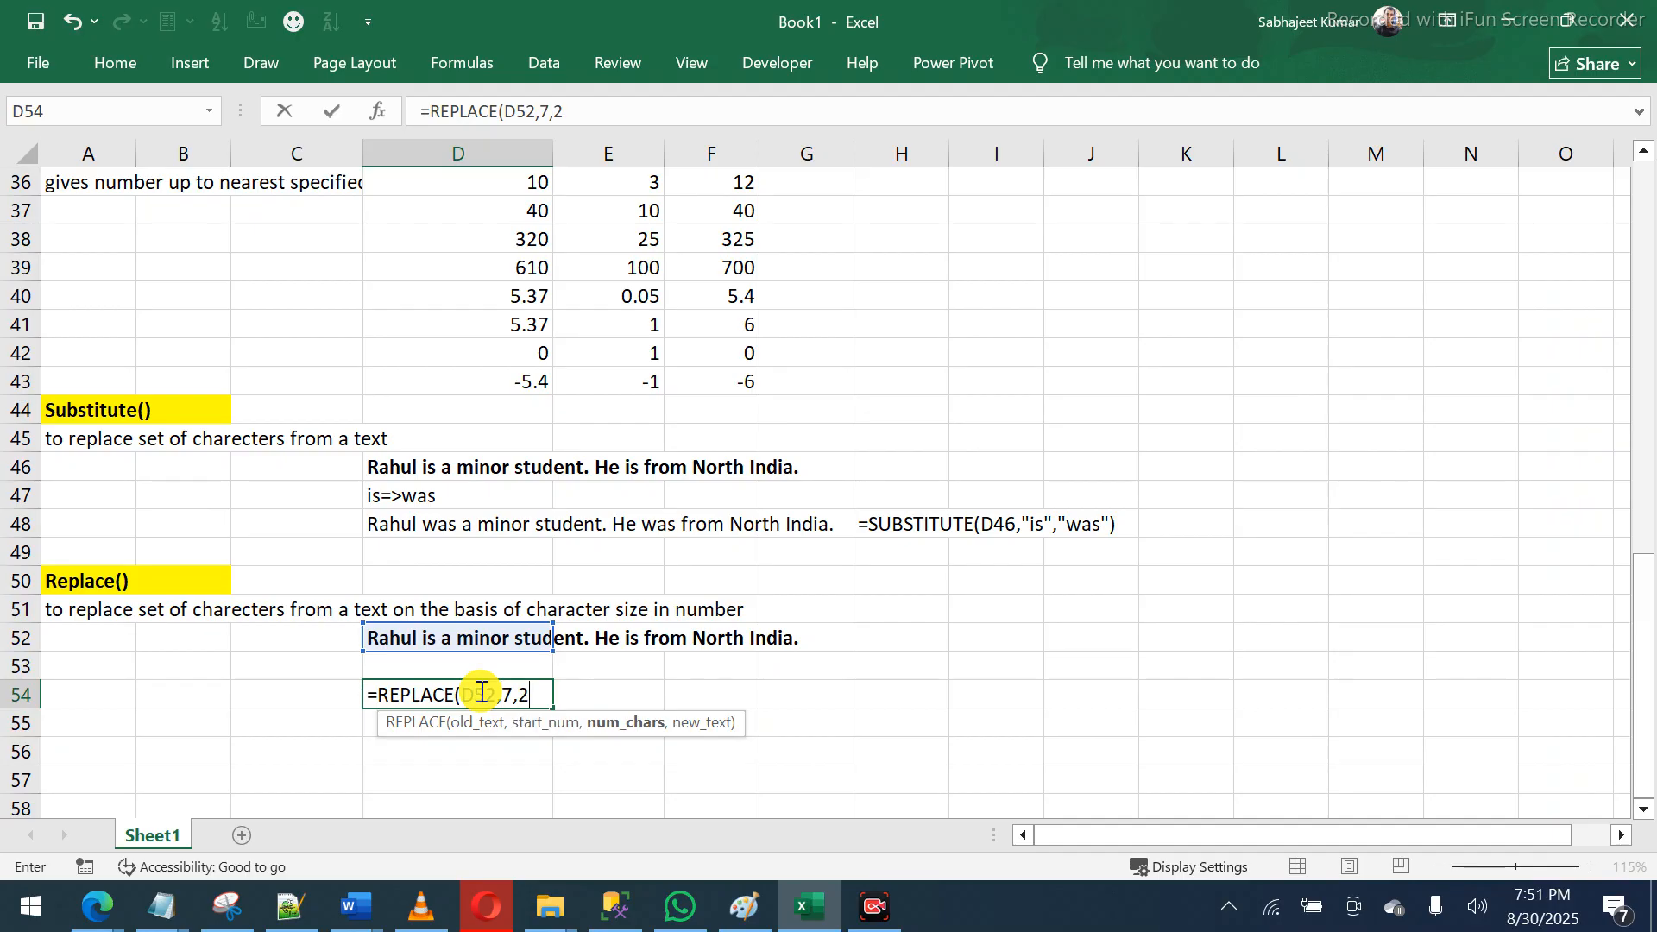
type(",")
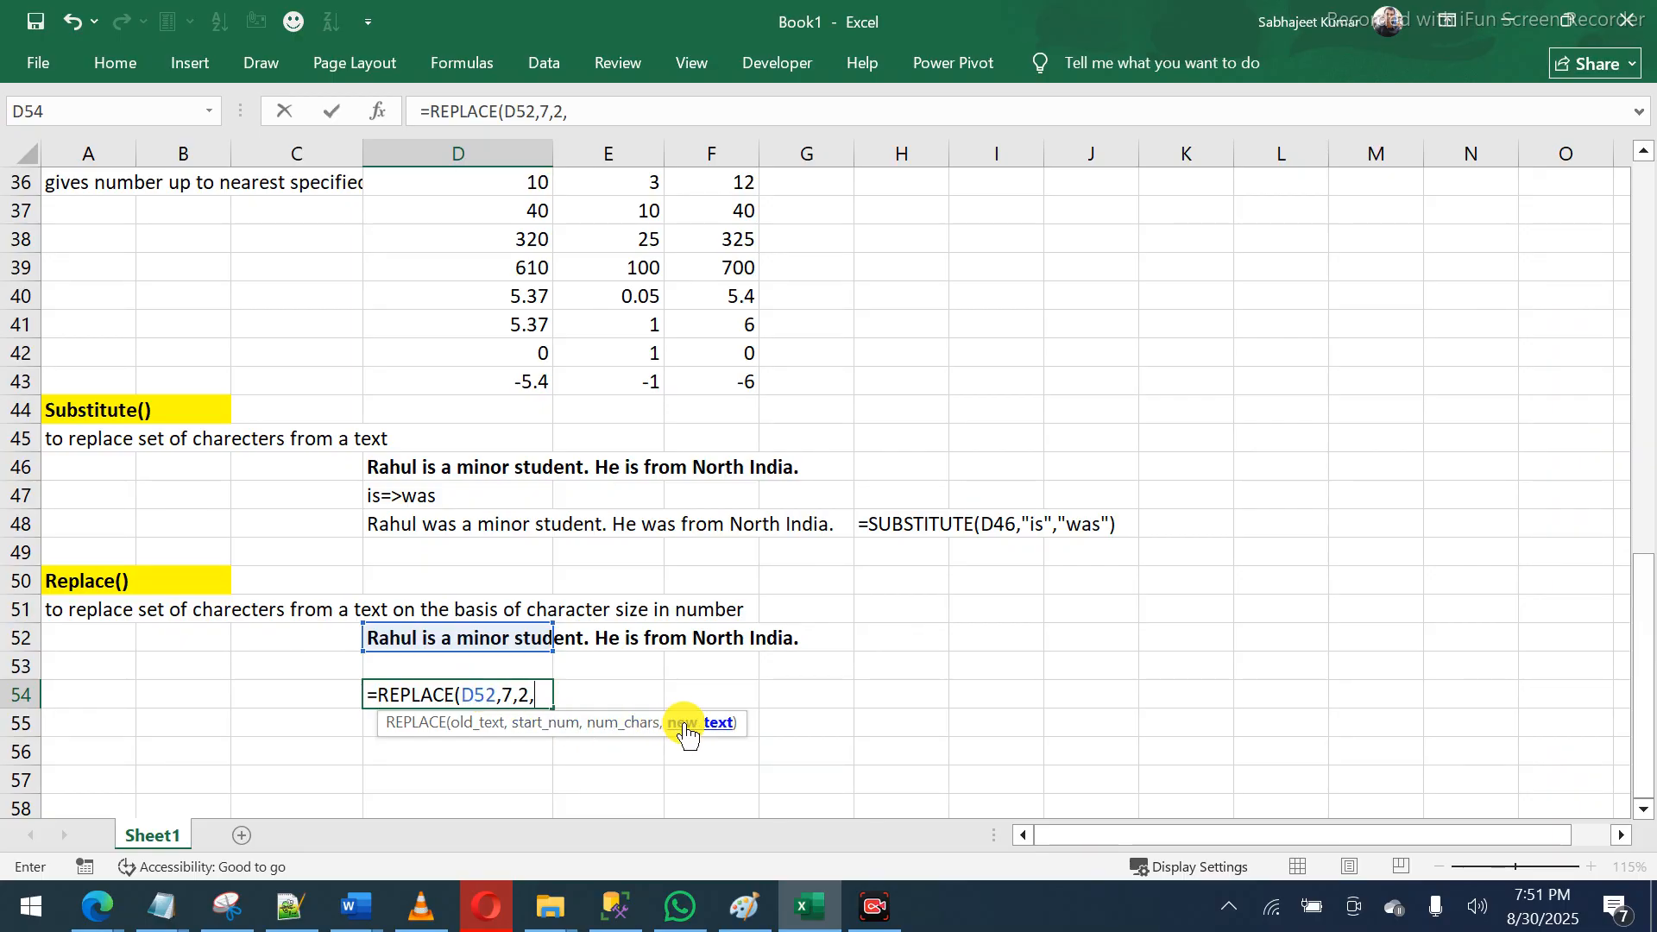
type("\"XX\")")
key("Return")
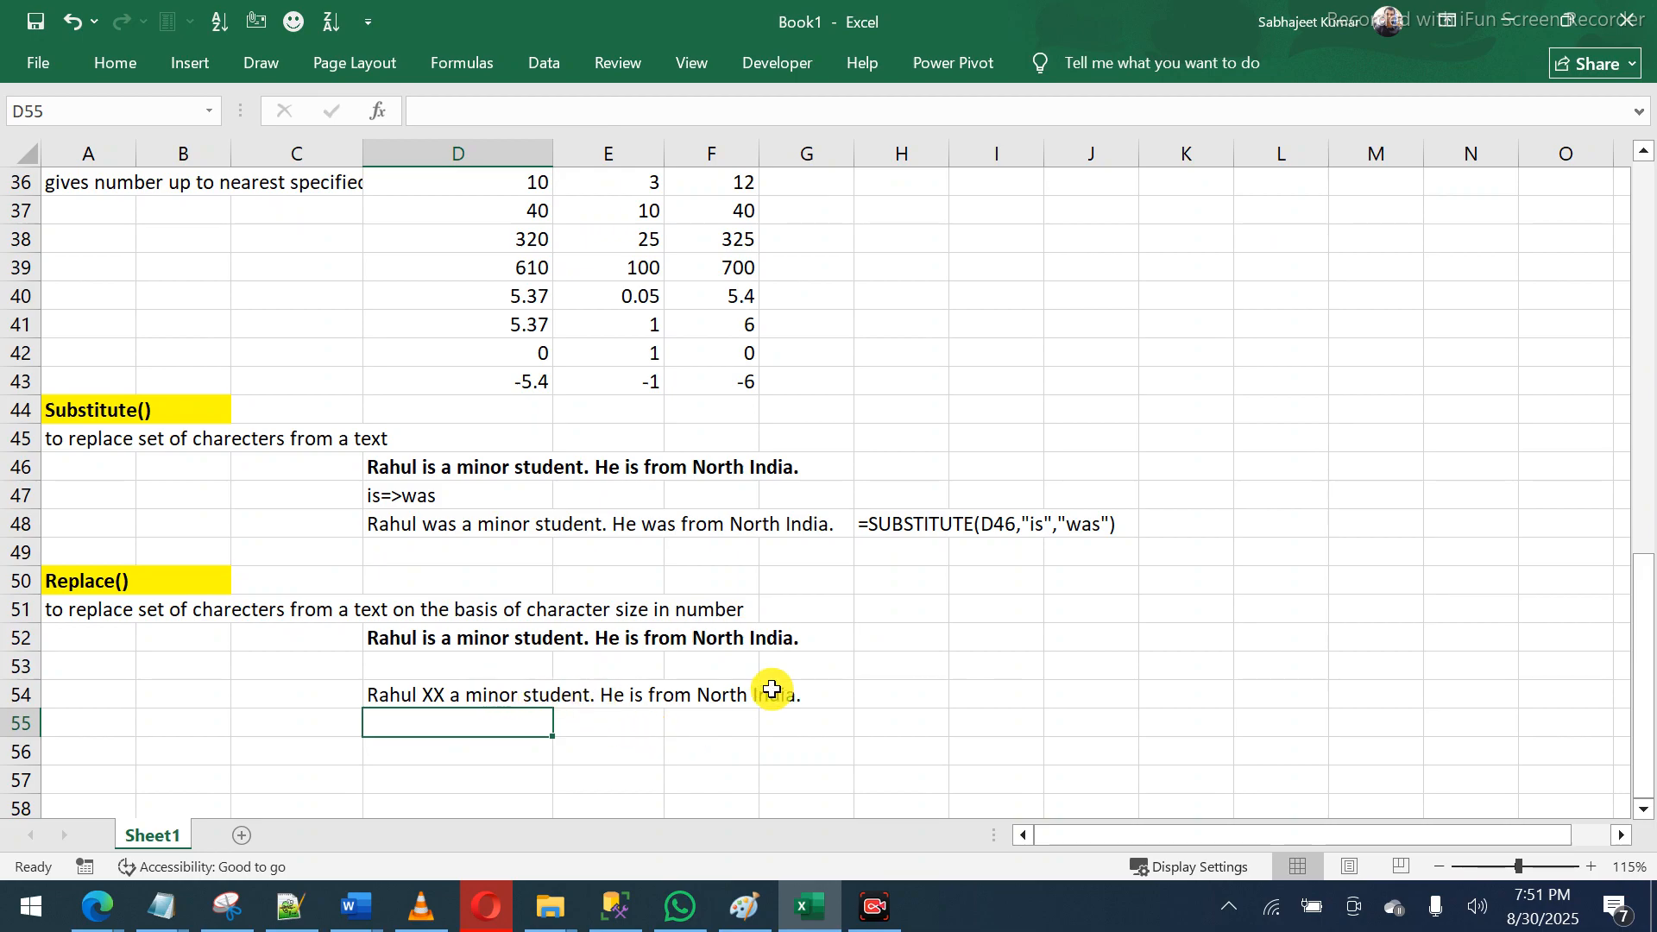
- Enter =FORMULATEXT(D54) in H54 to show the REPLACE formula =REPLACE(D52,7,2,"XX") as text
left_click(891, 686)
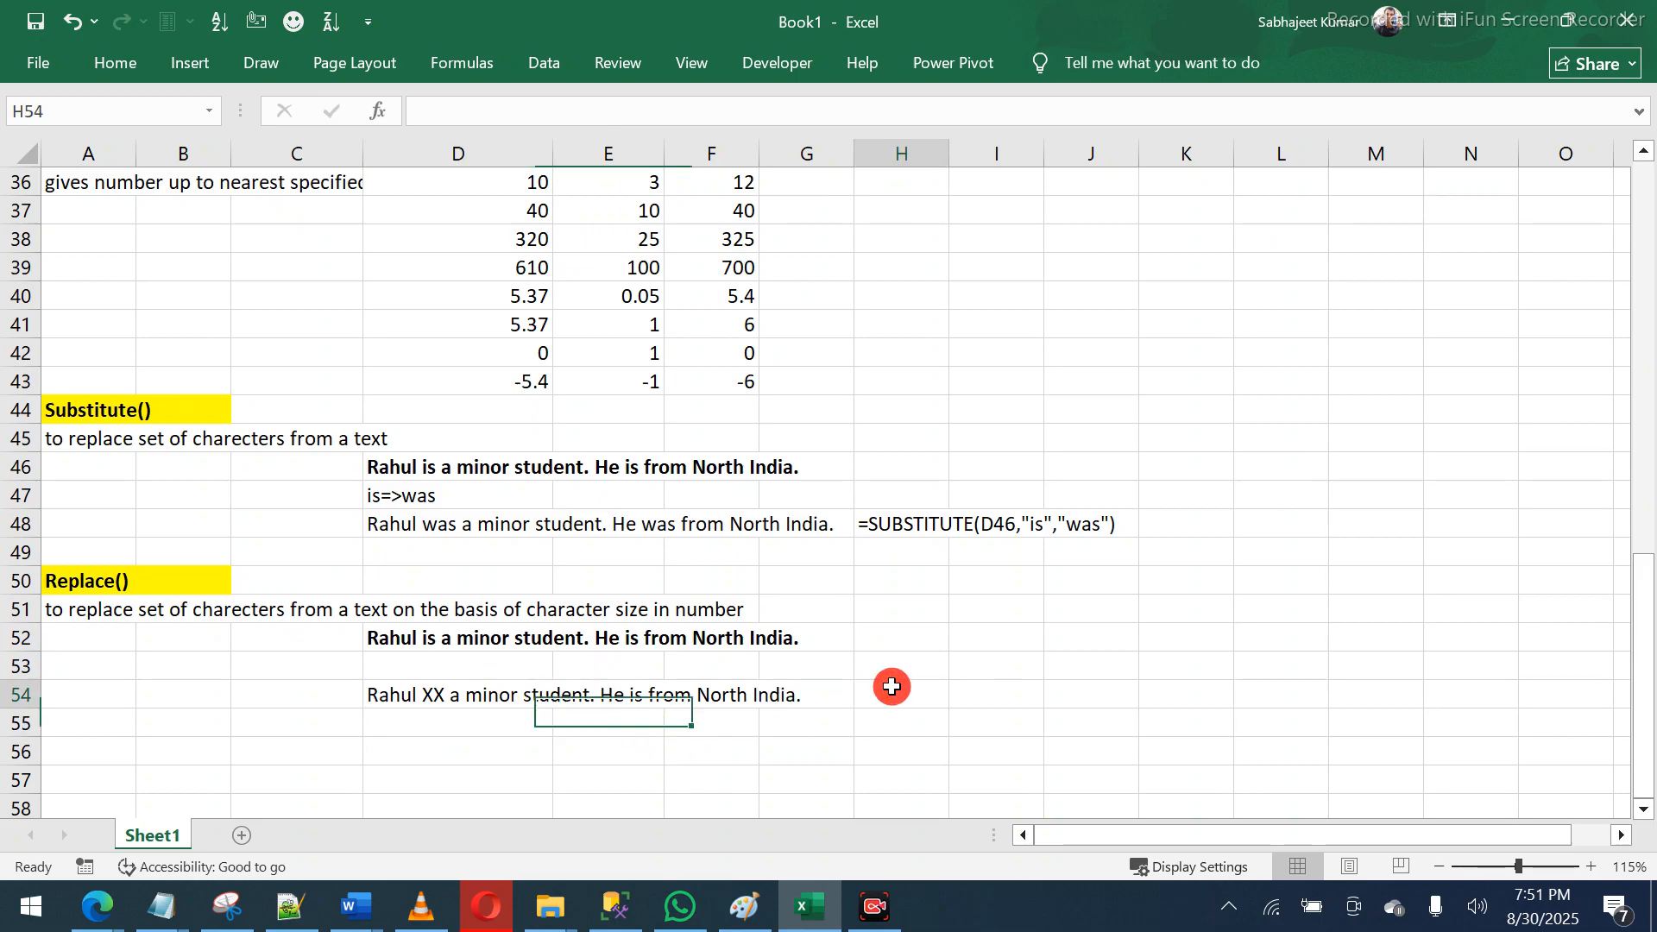
type("=formu")
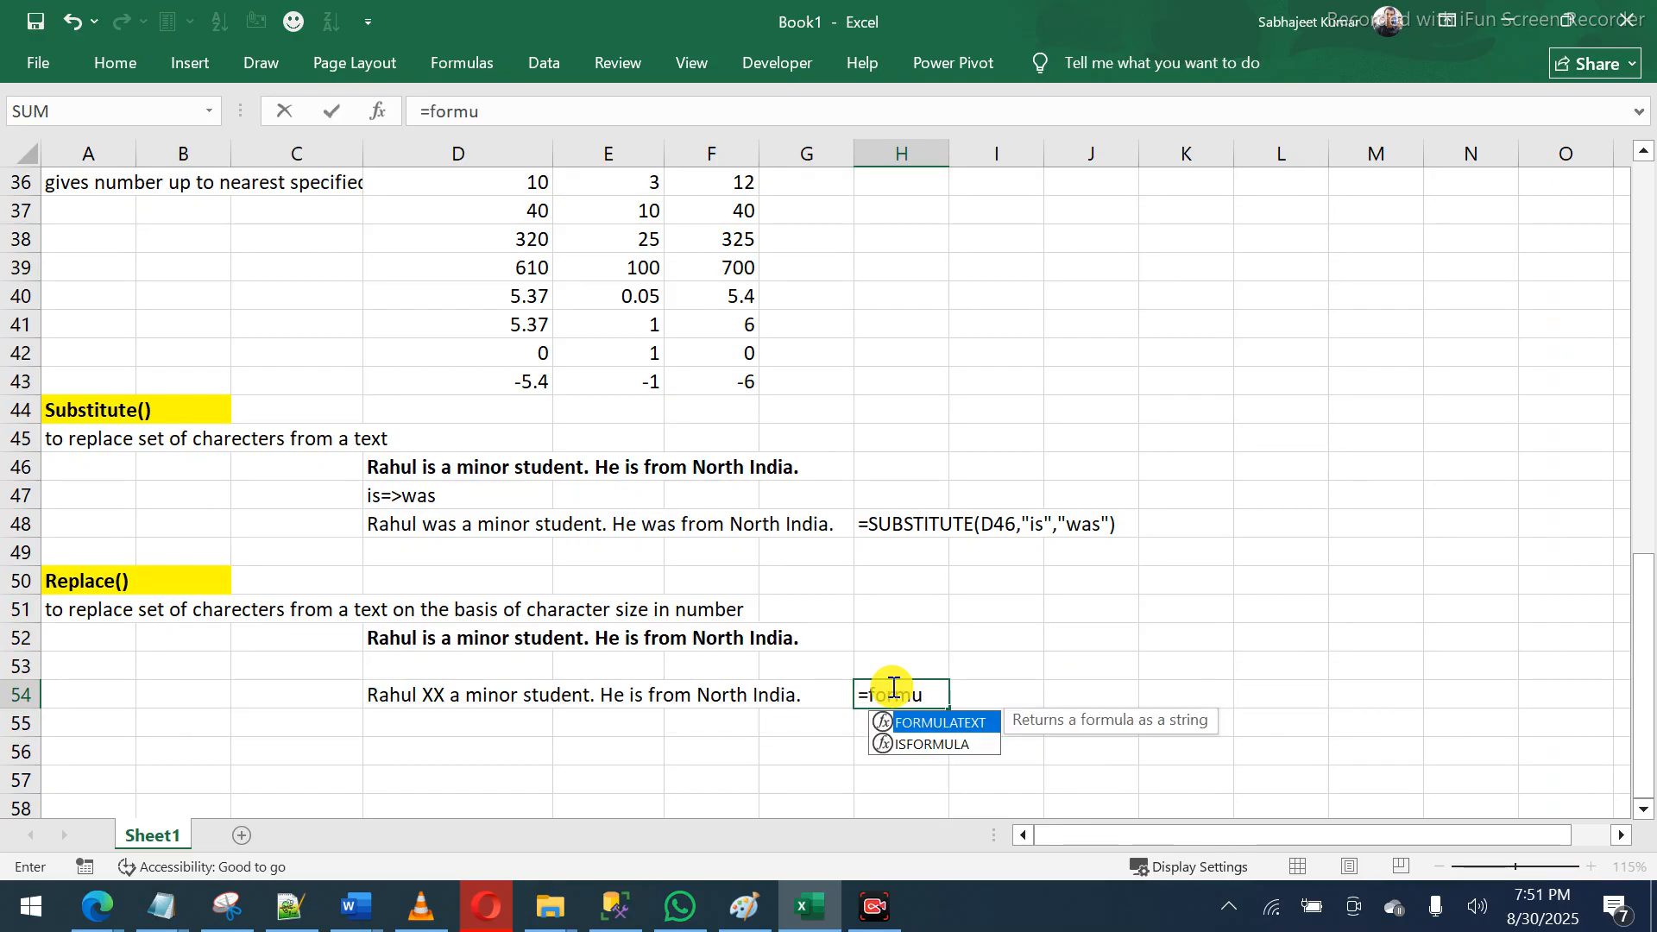
key("Tab")
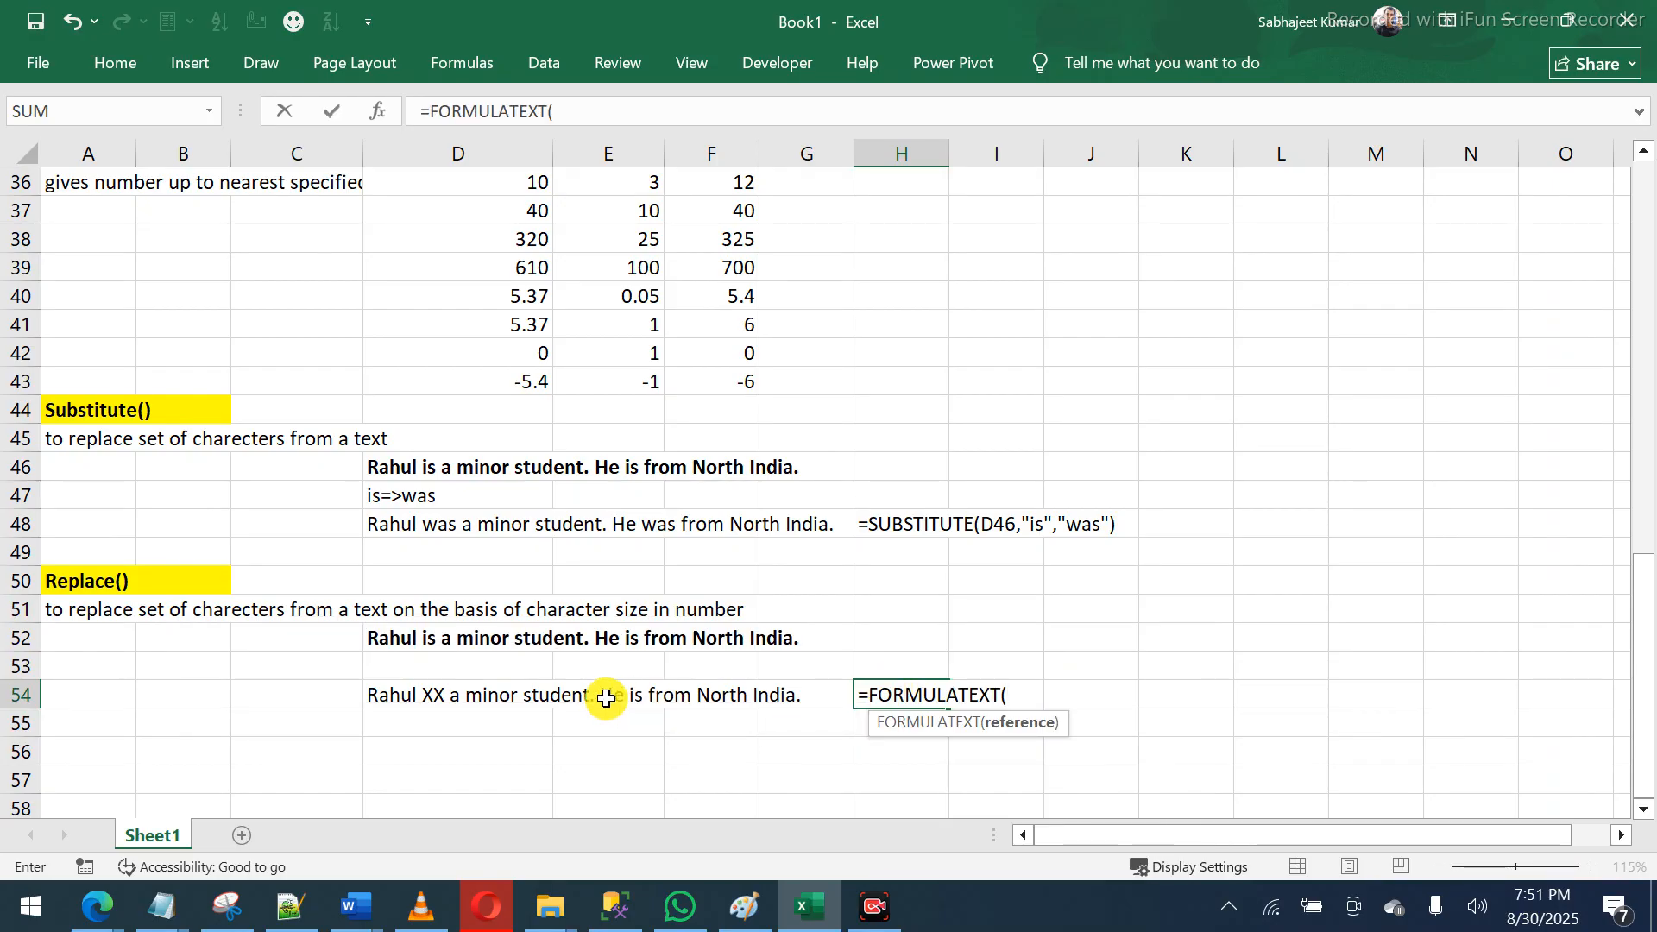
left_click(429, 693)
type(")")
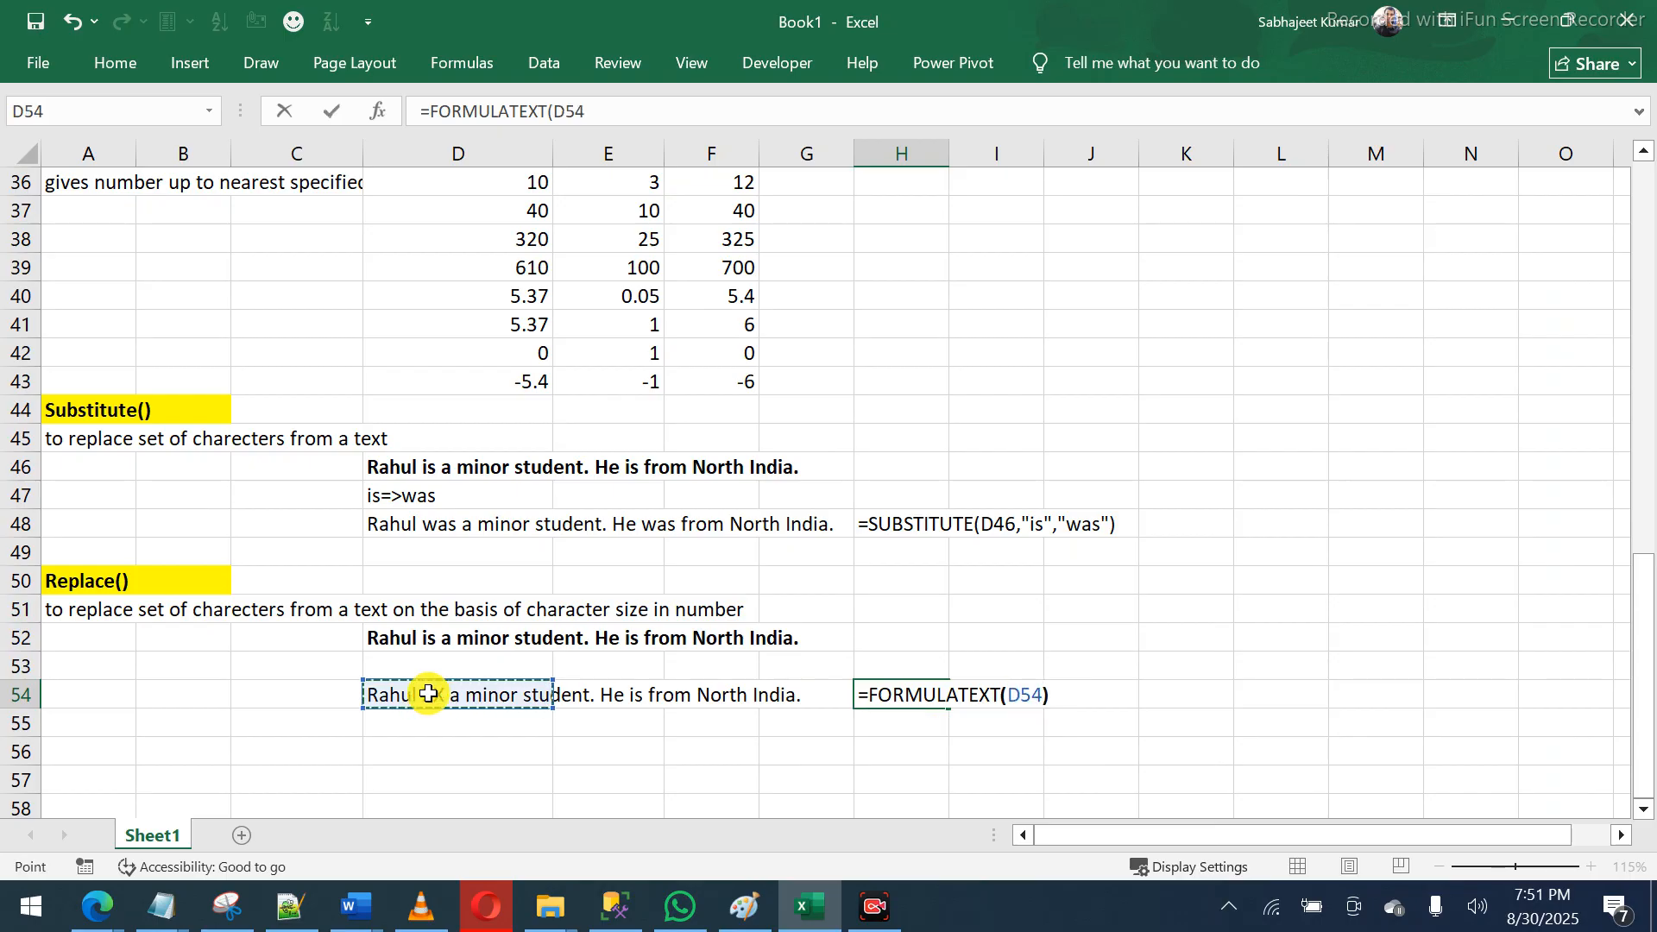
key("Return")
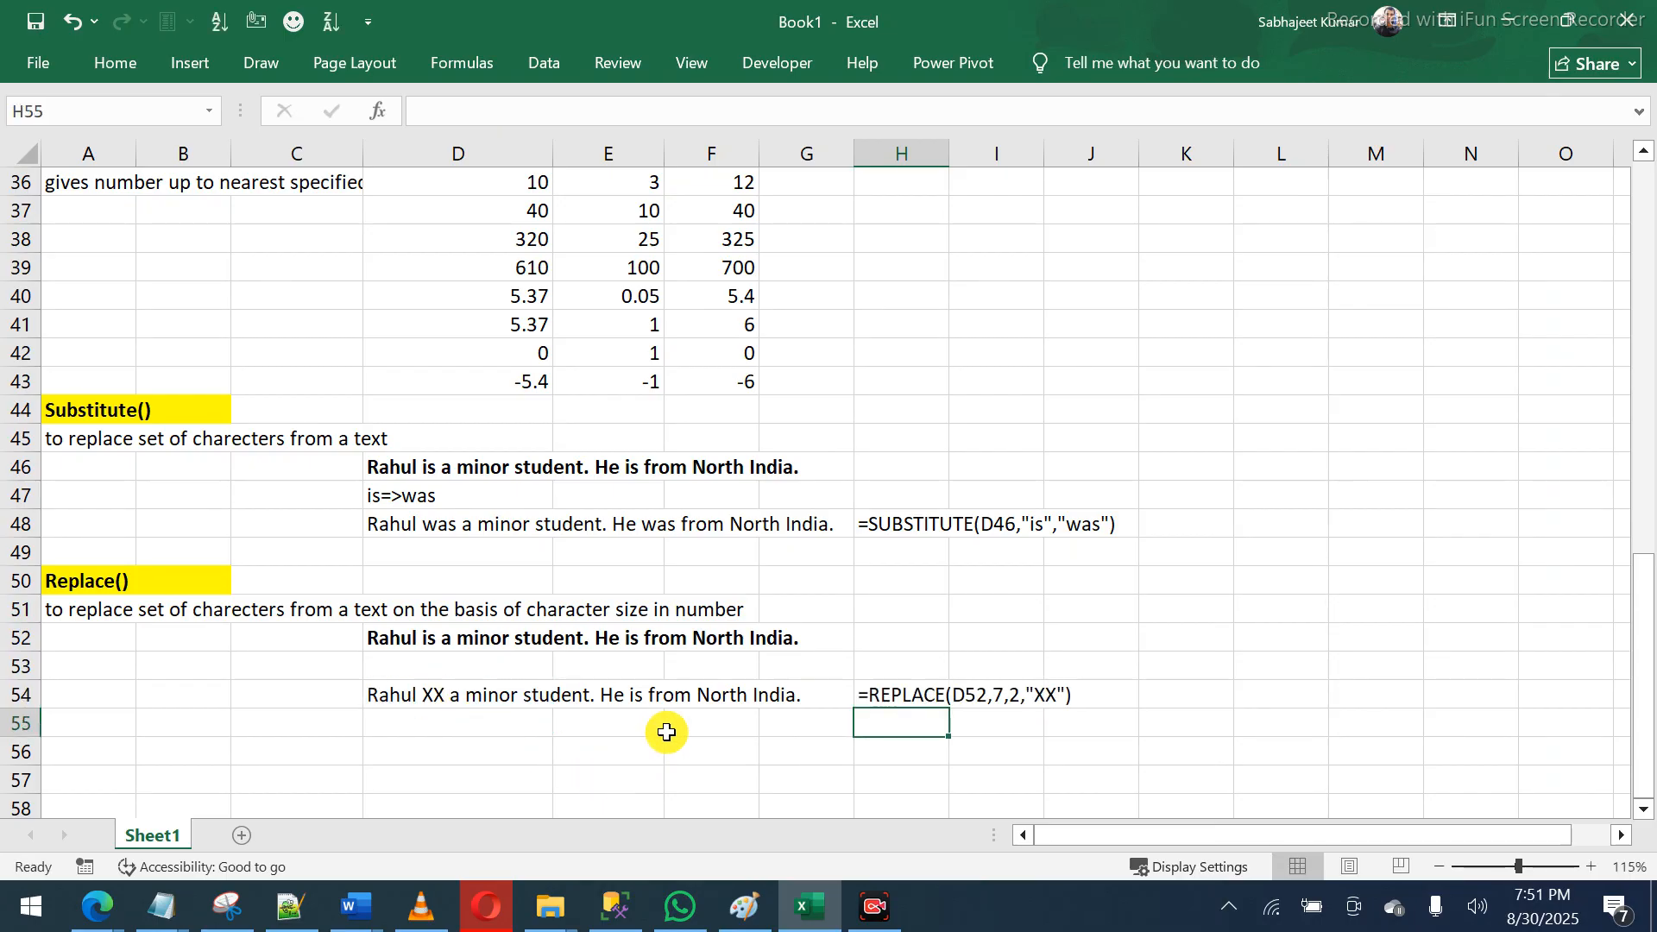
left_click(913, 698)
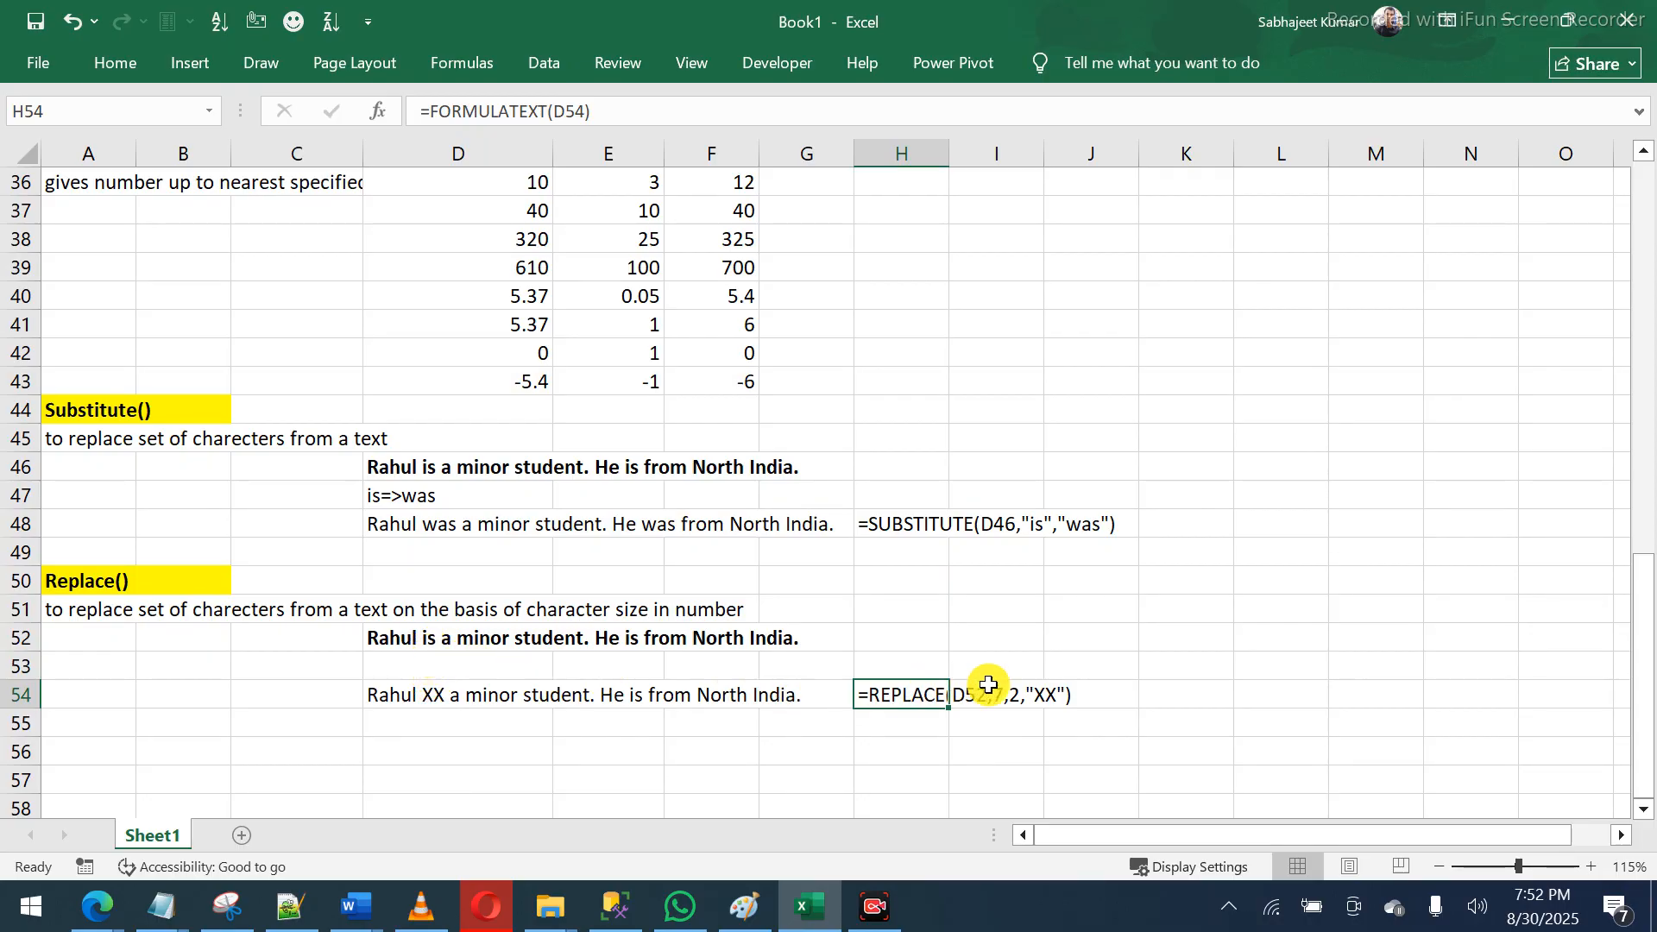
- Copy the FORMULATEXT formula from H54 into H56
left_click(454, 744)
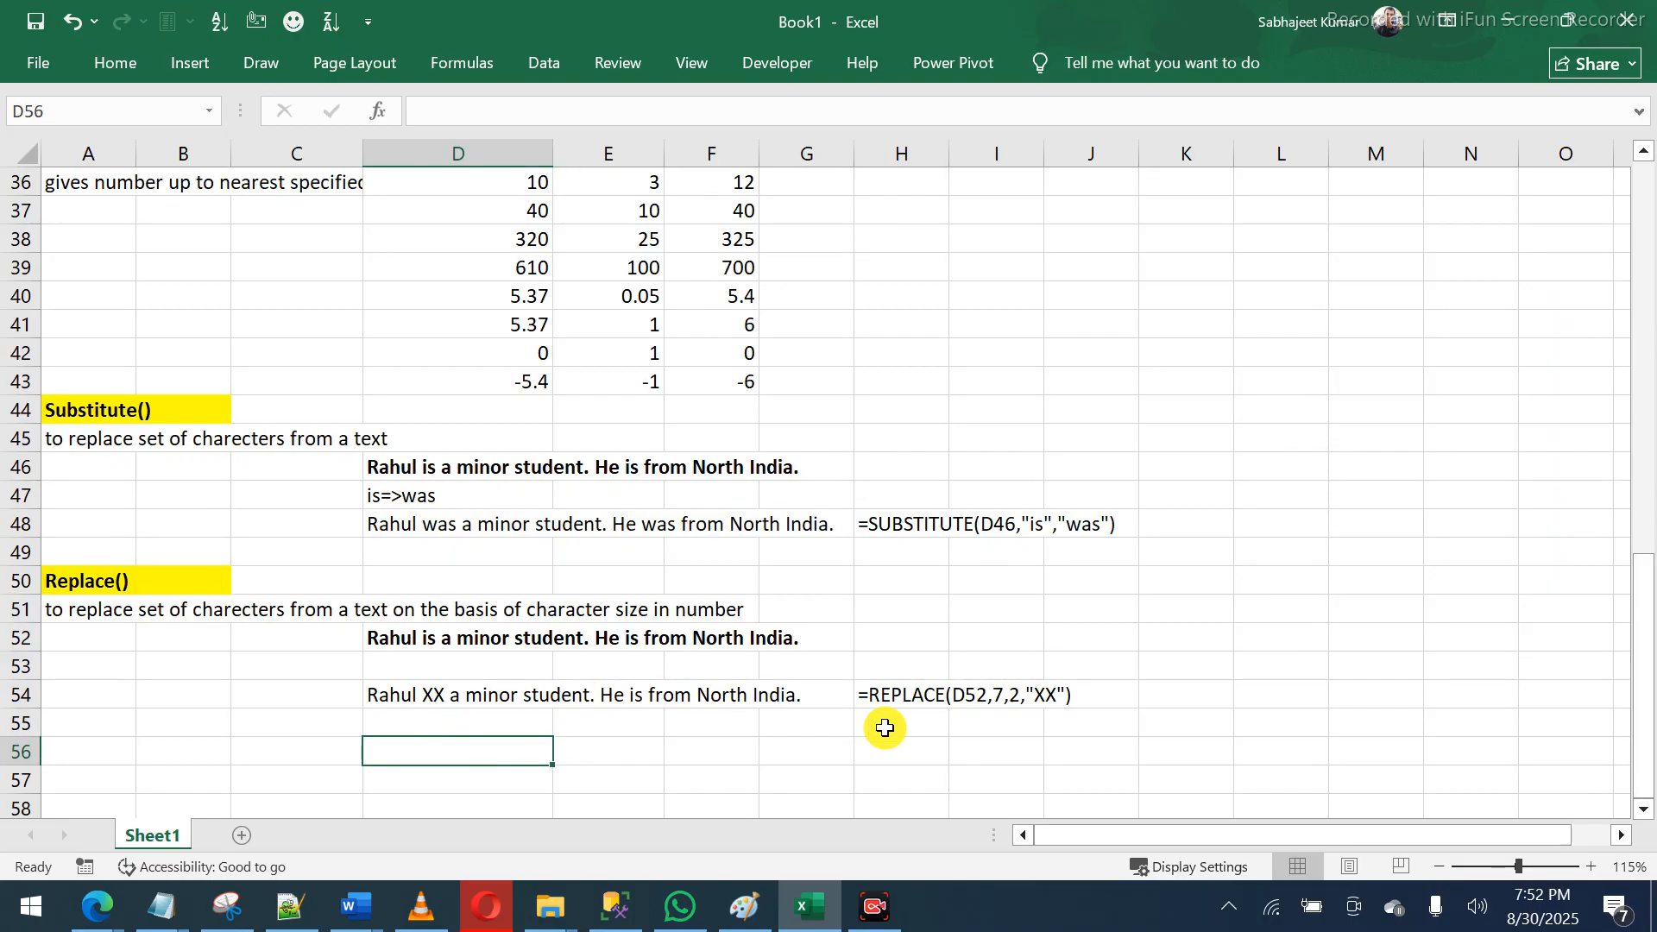
left_click(899, 695)
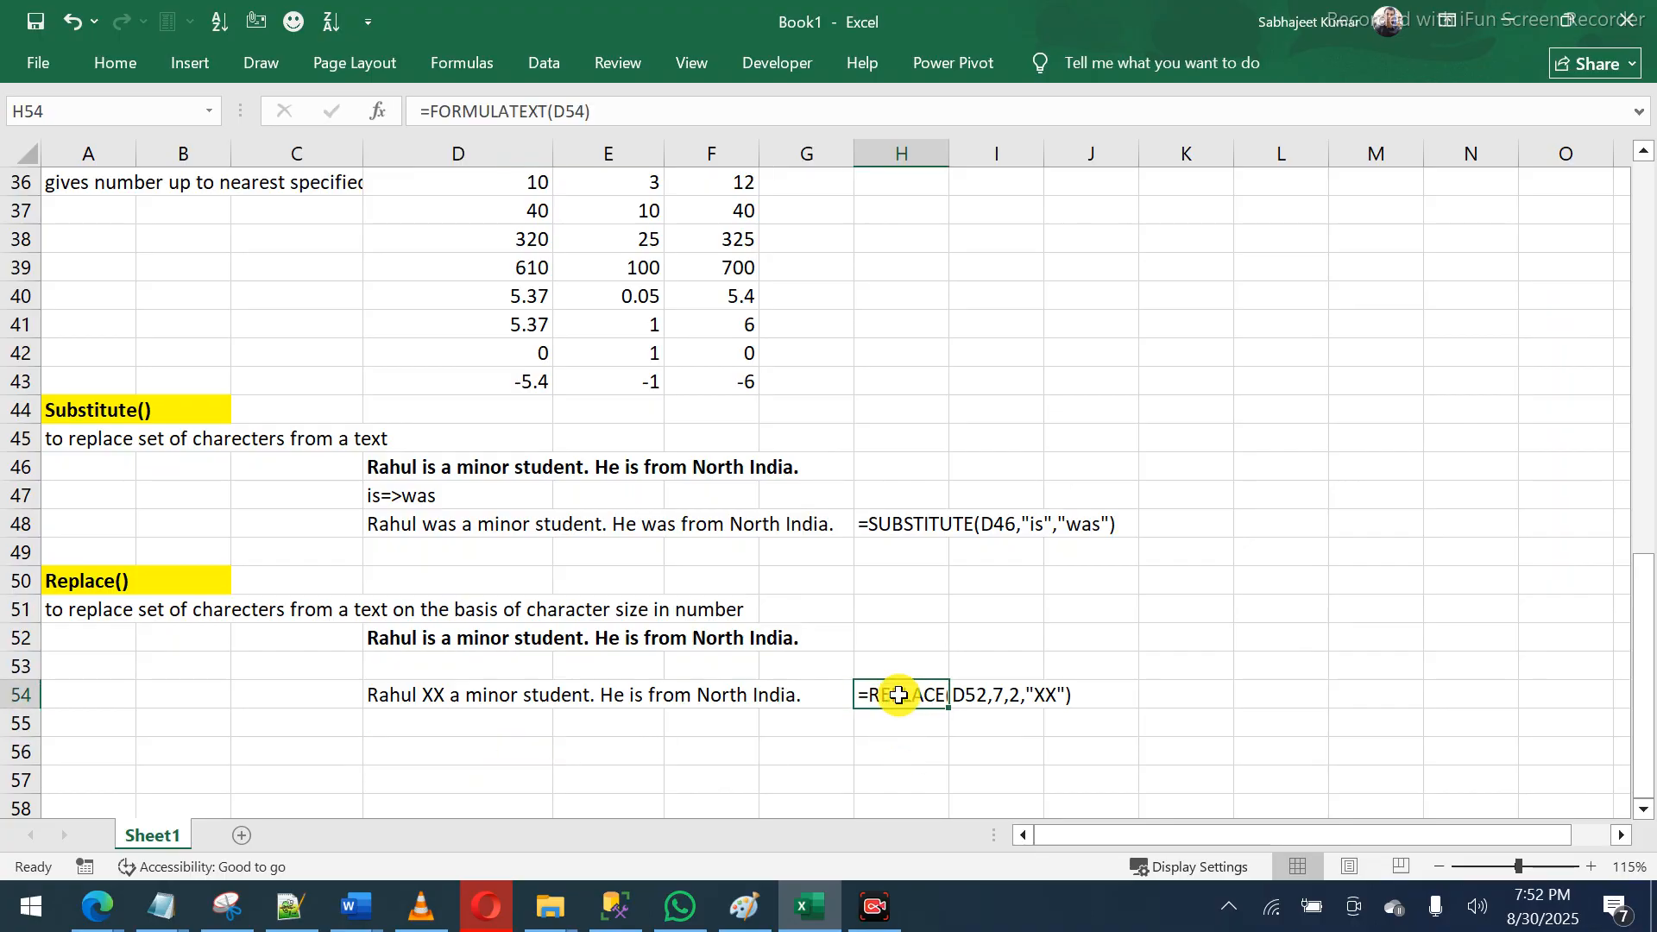
key("ctrl+c")
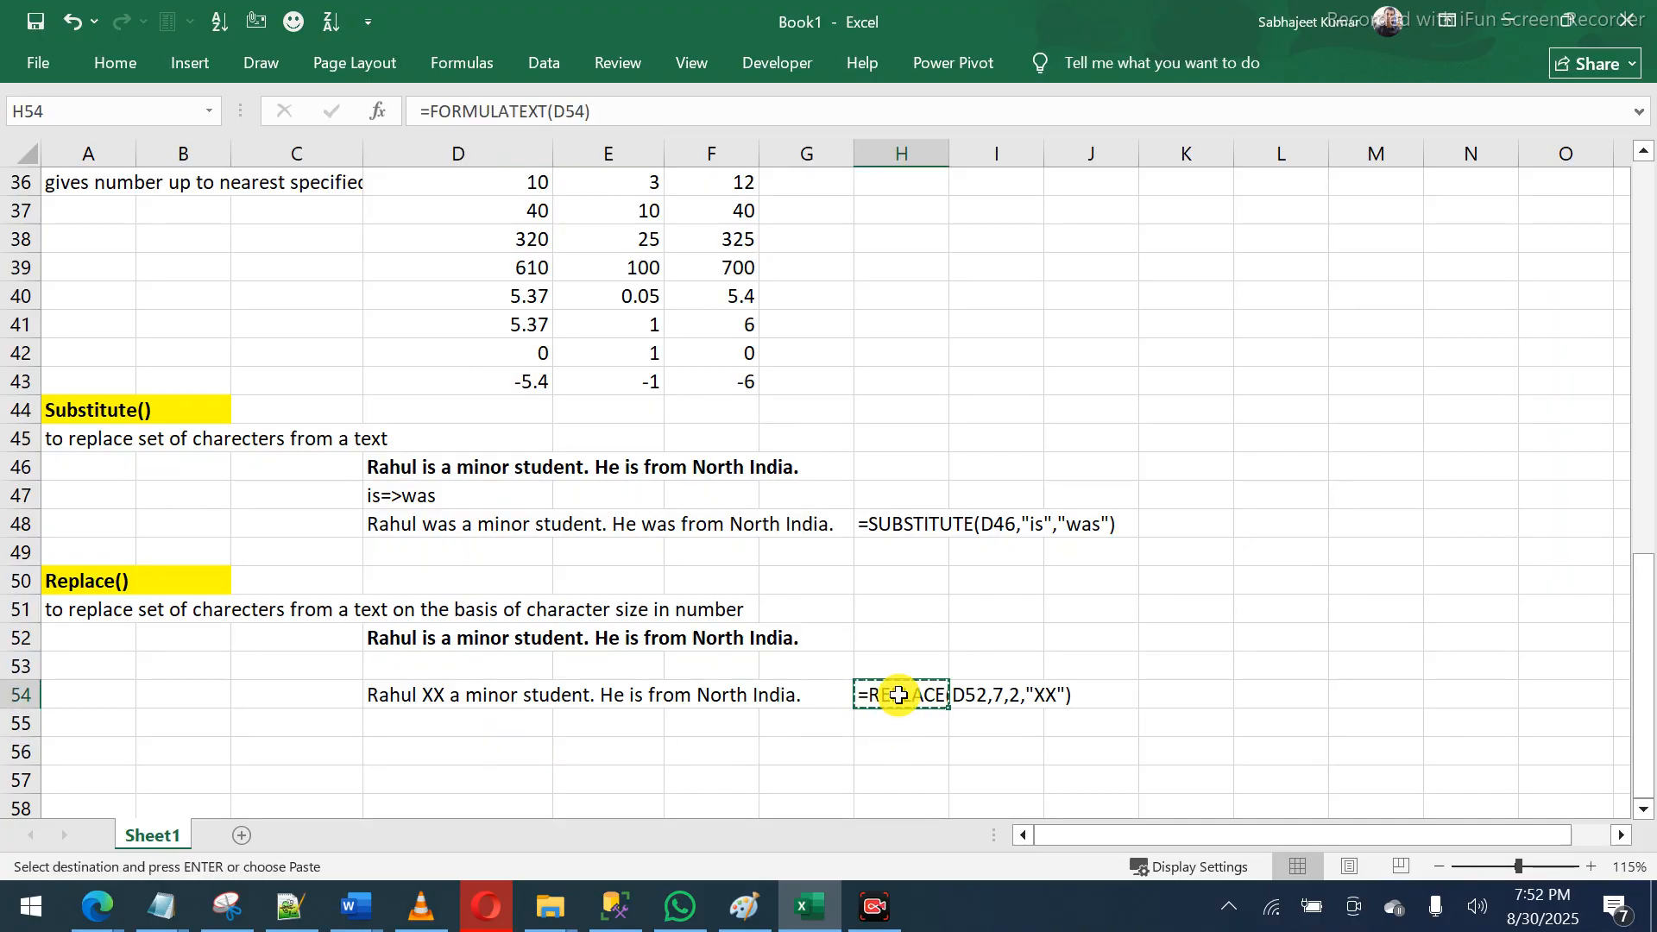
key("Down")
key("Down")
key("ctrl+v")
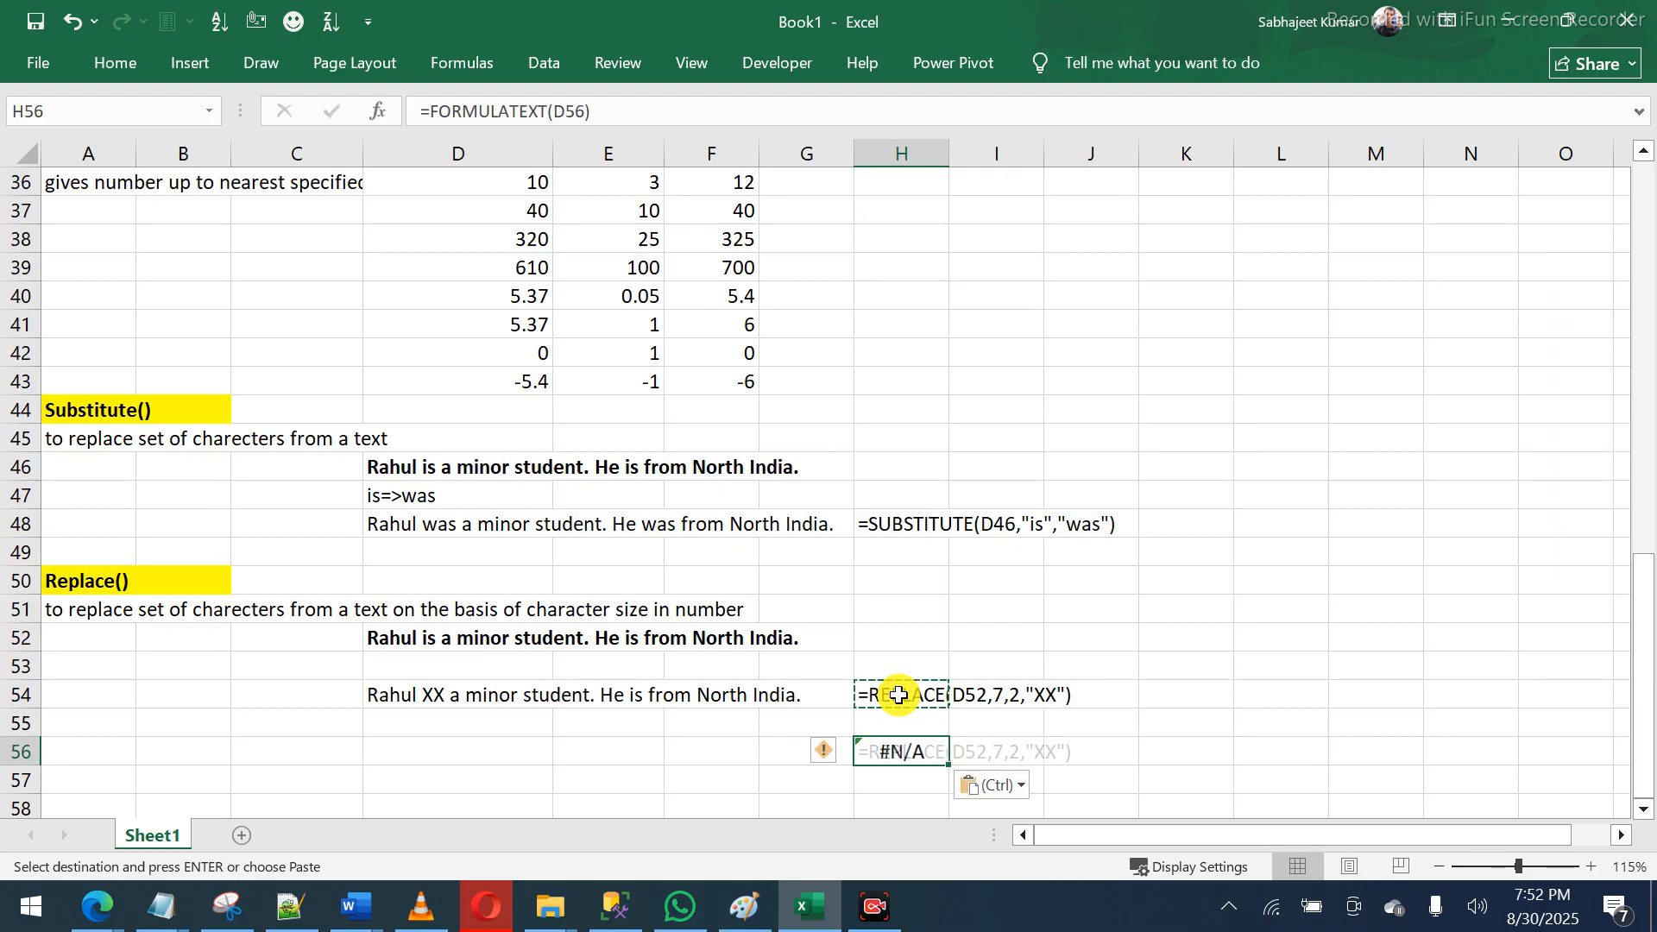
- Enter =REPLACE(D52,1,5,"-") in D56 to replace the first five characters with a dash
key("Left")
key("Left")
key("Left")
key("Left")
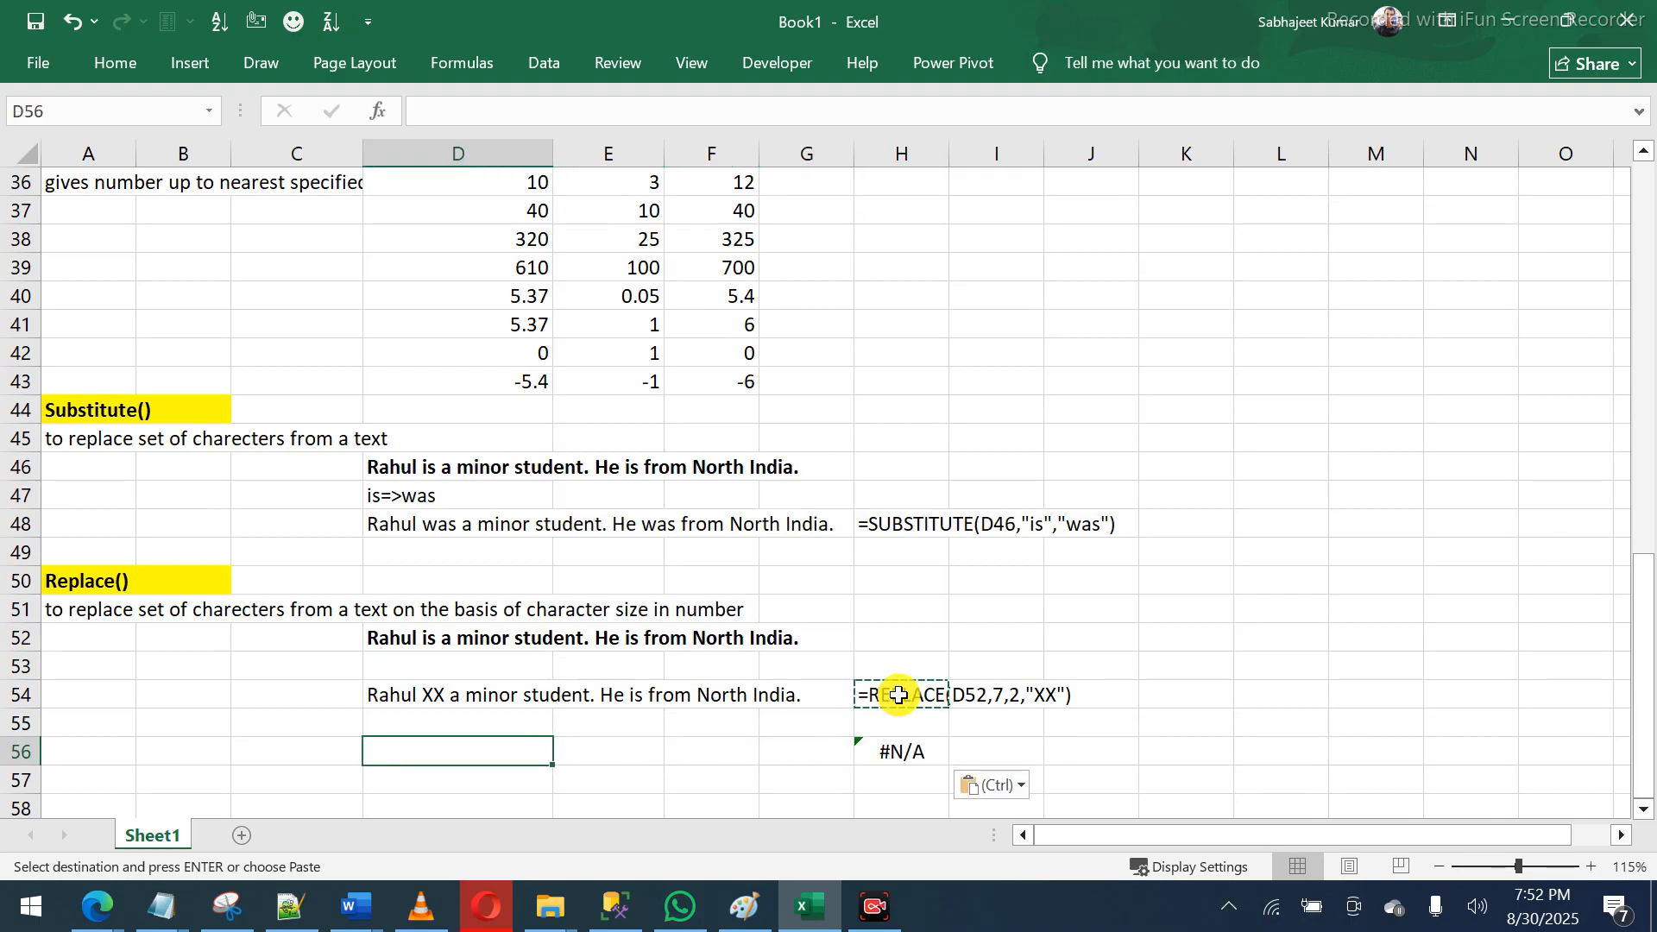
type("=repl")
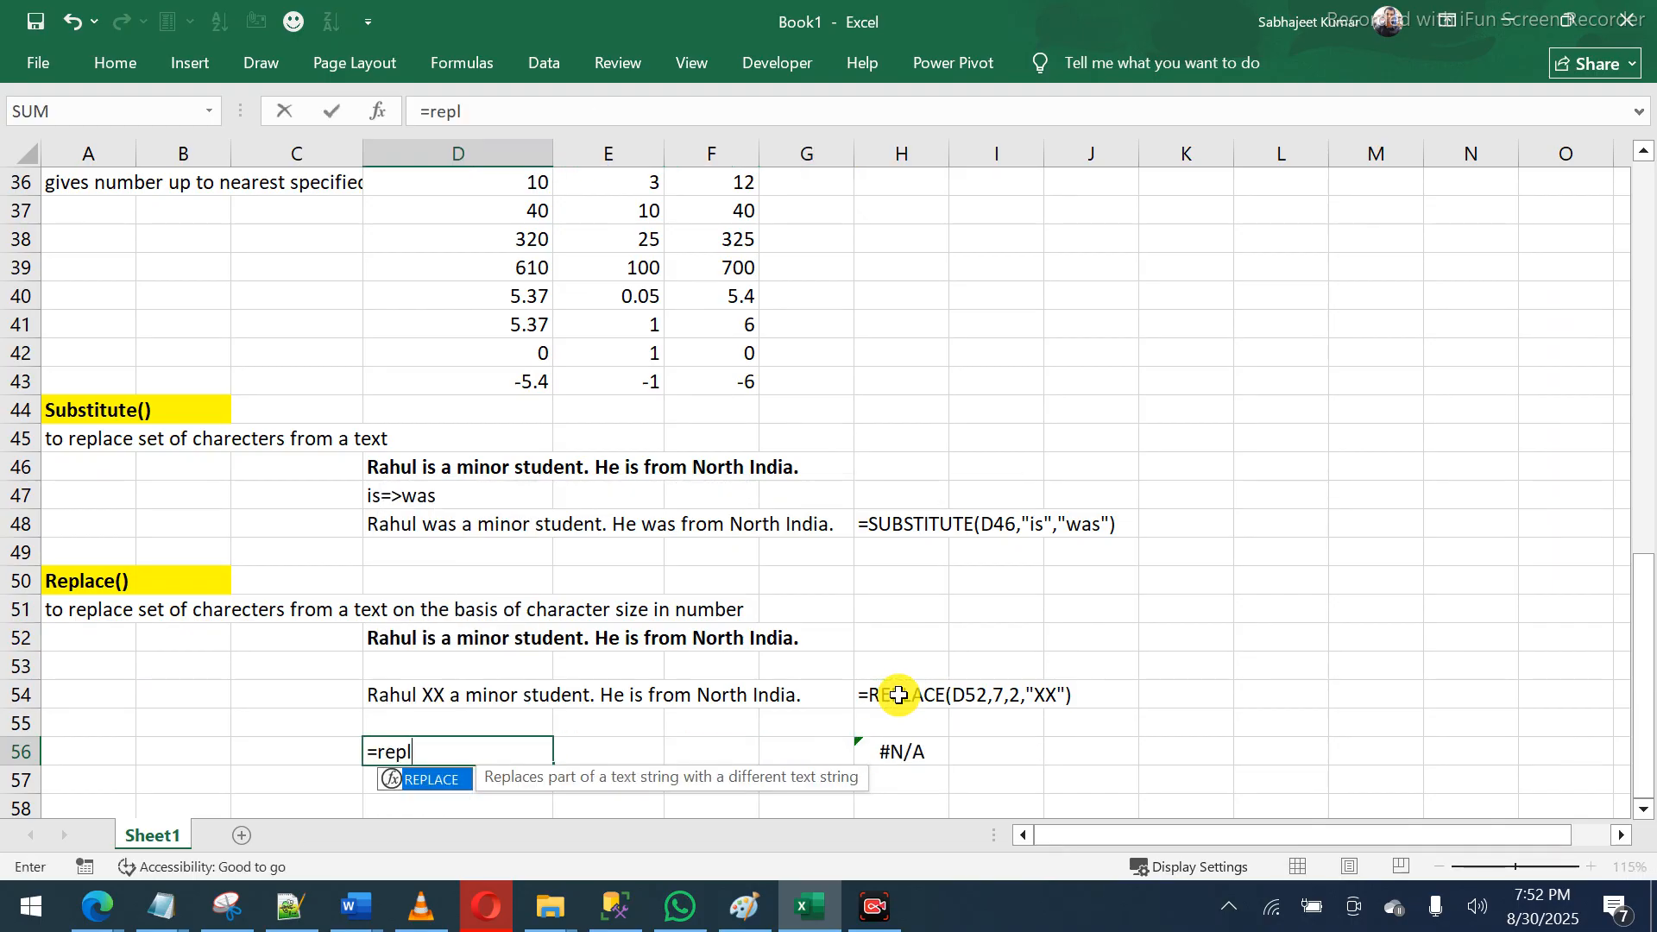
key("Tab")
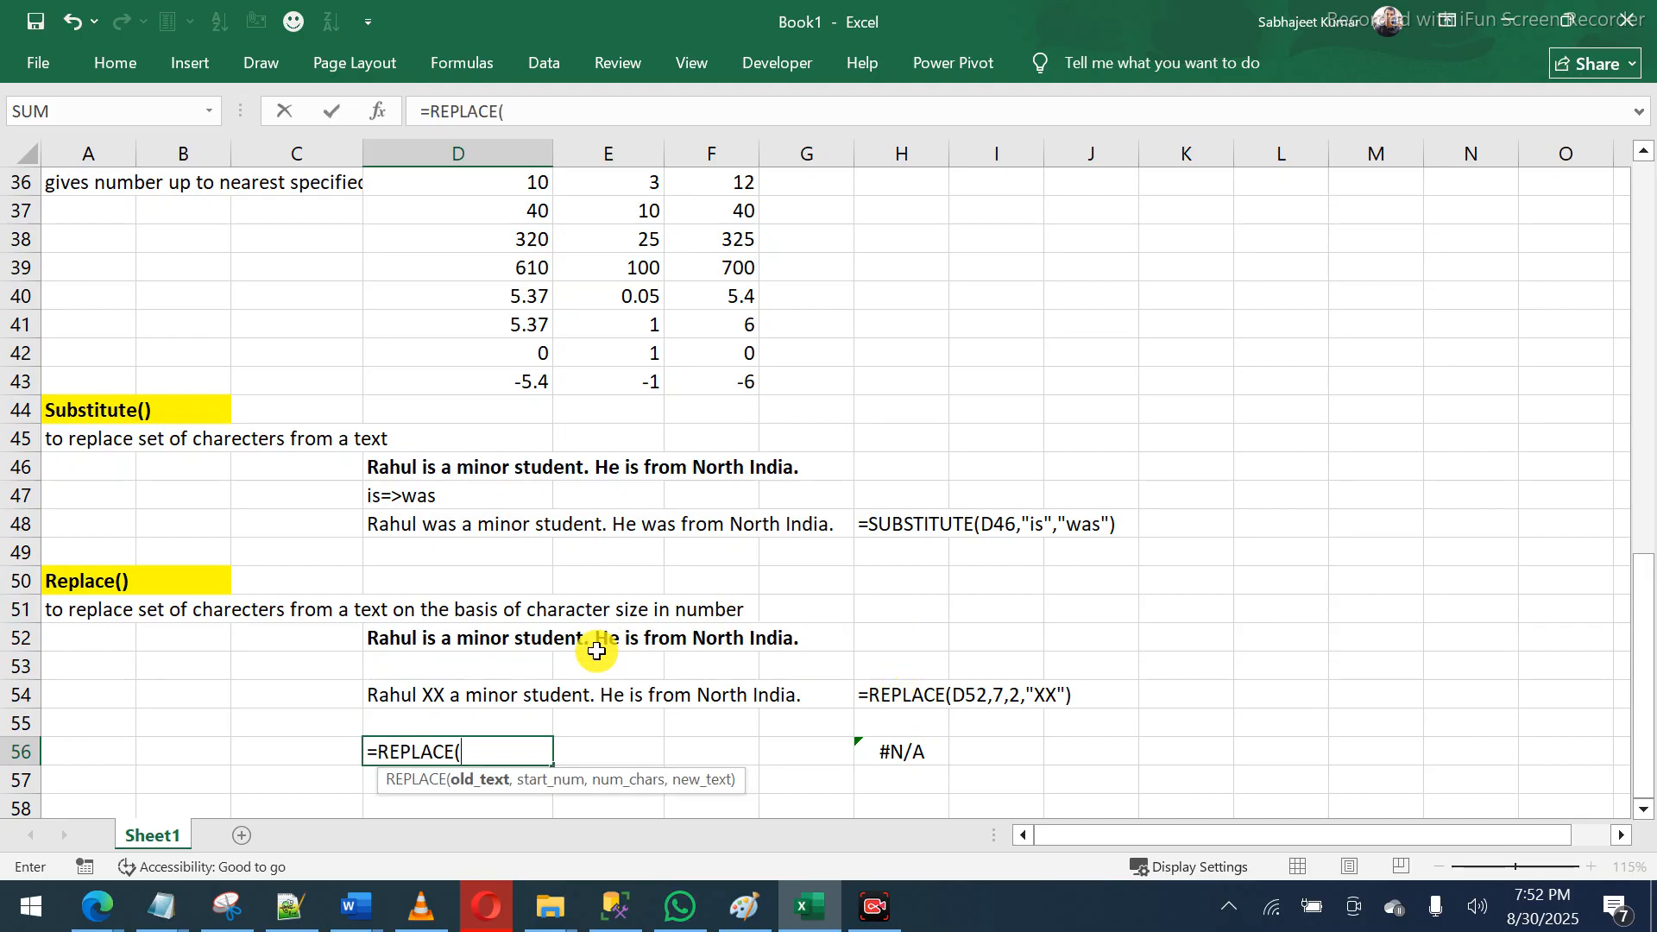
left_click(425, 638)
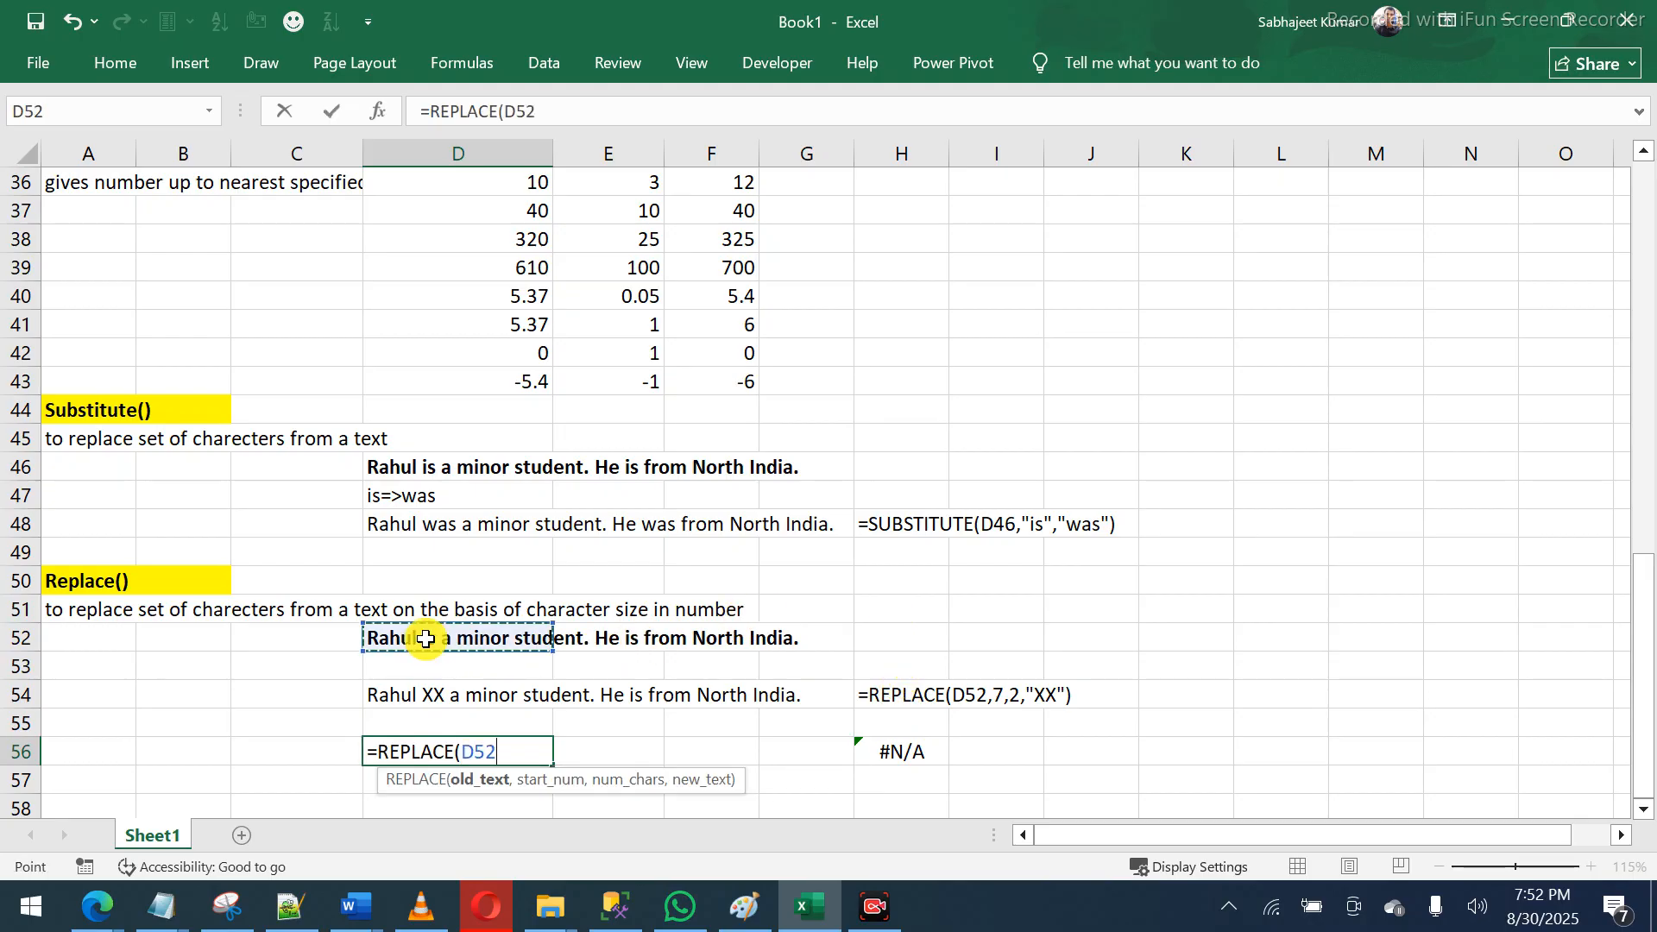
type(",")
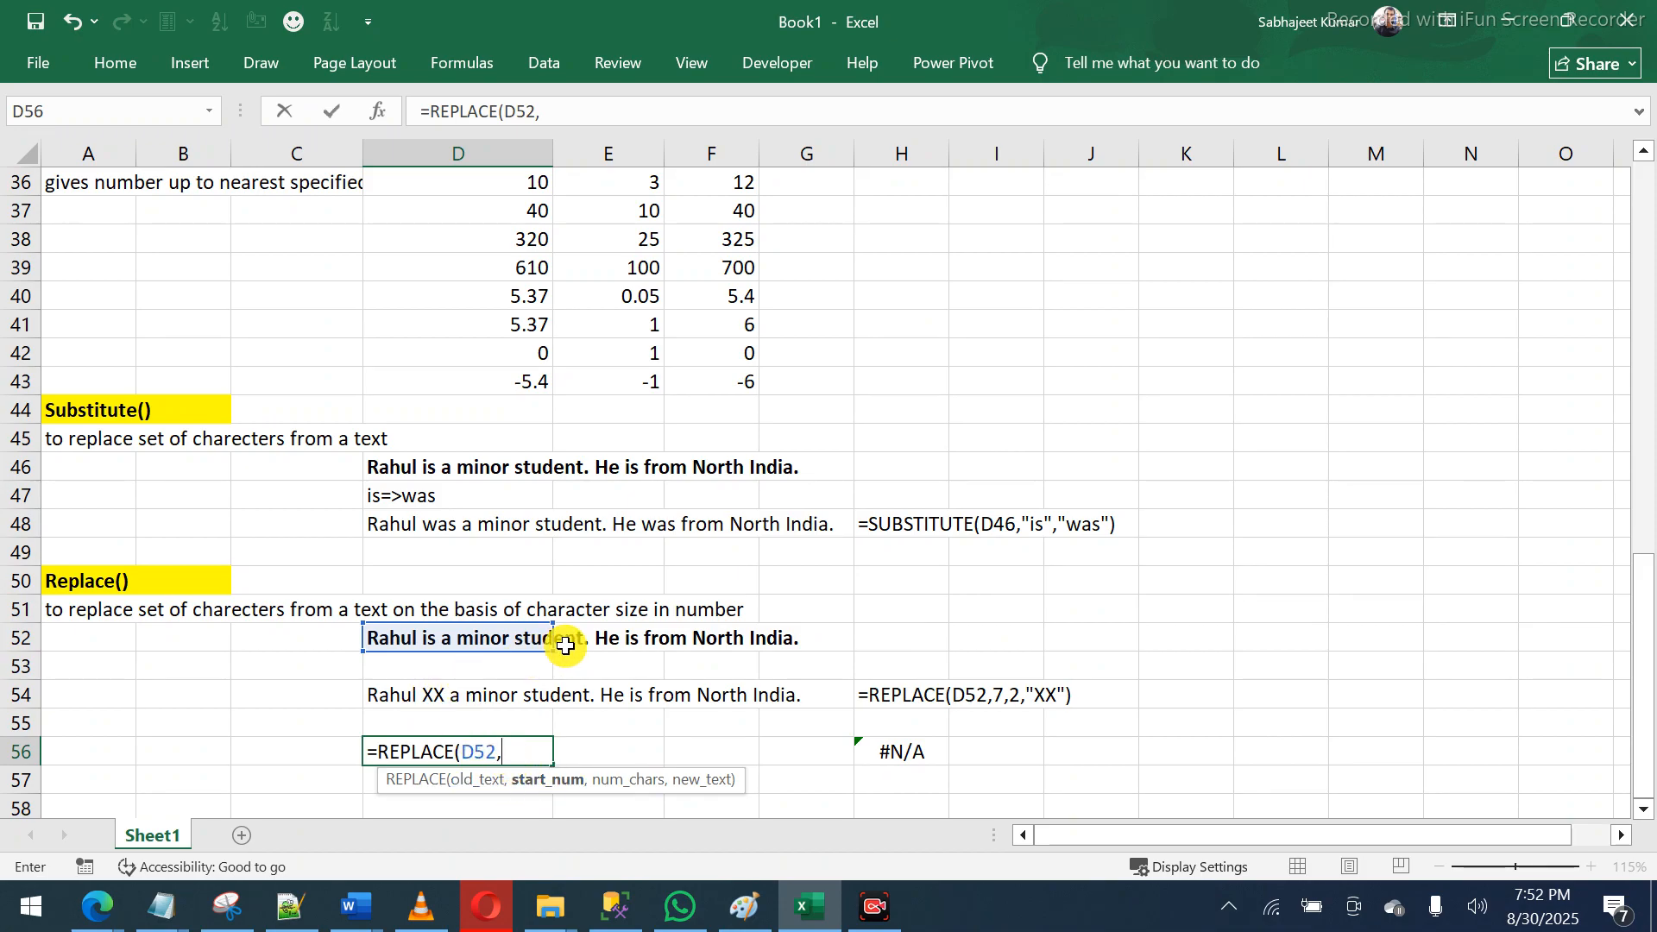
type("1,5,")
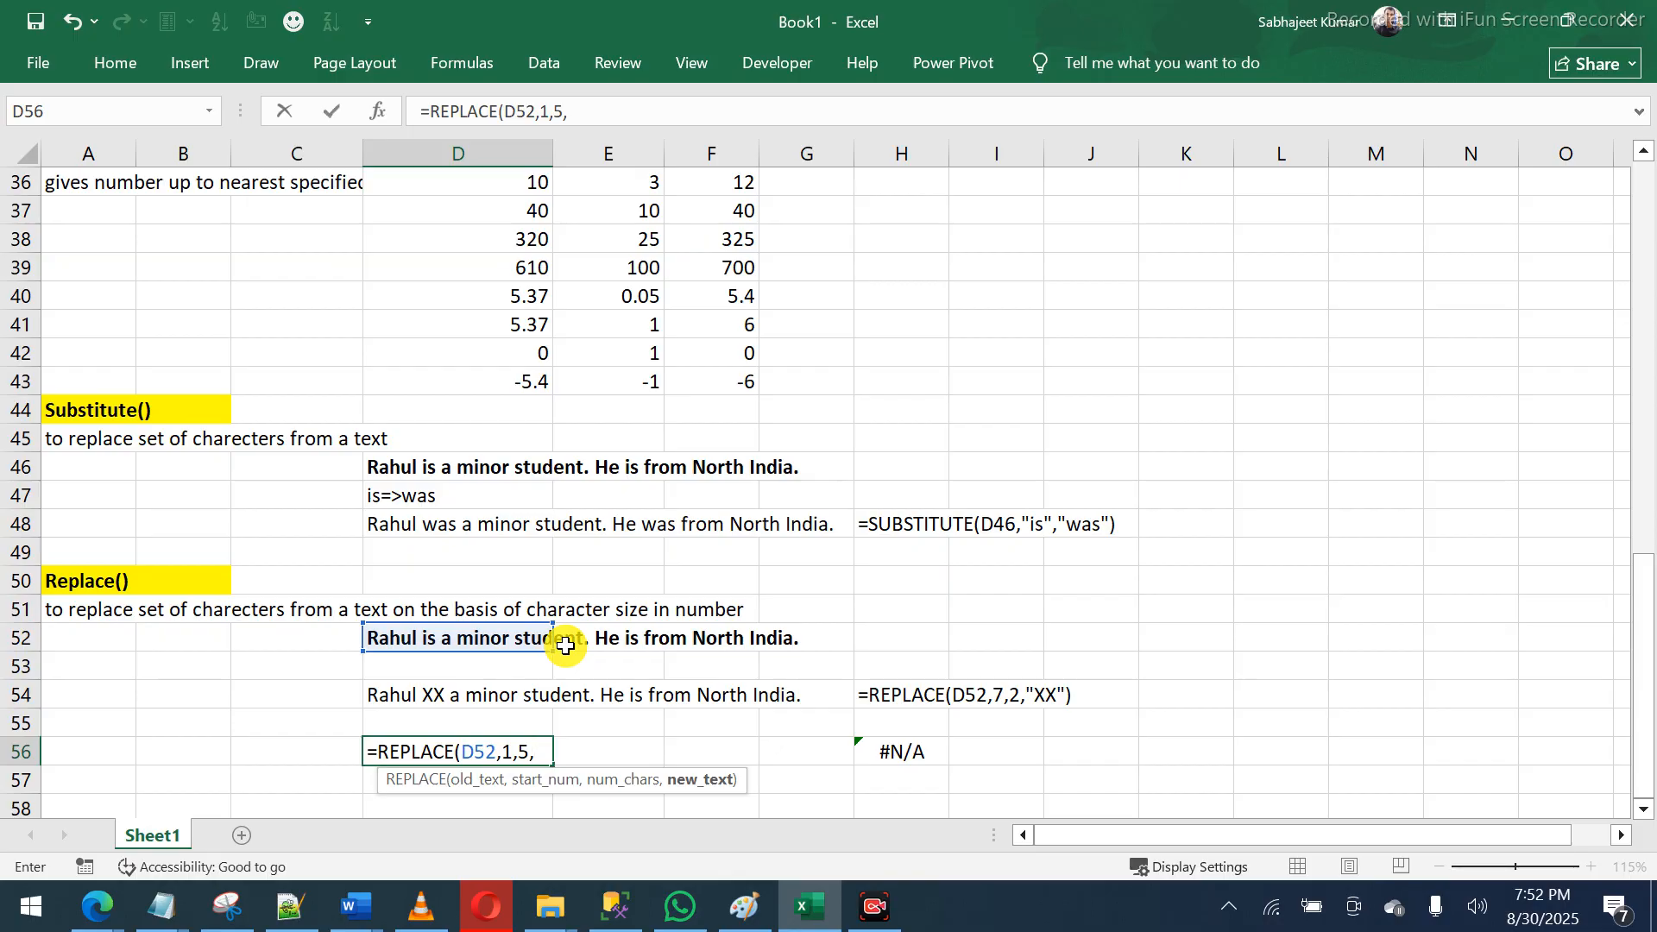
type("\"-\")")
key("Return")
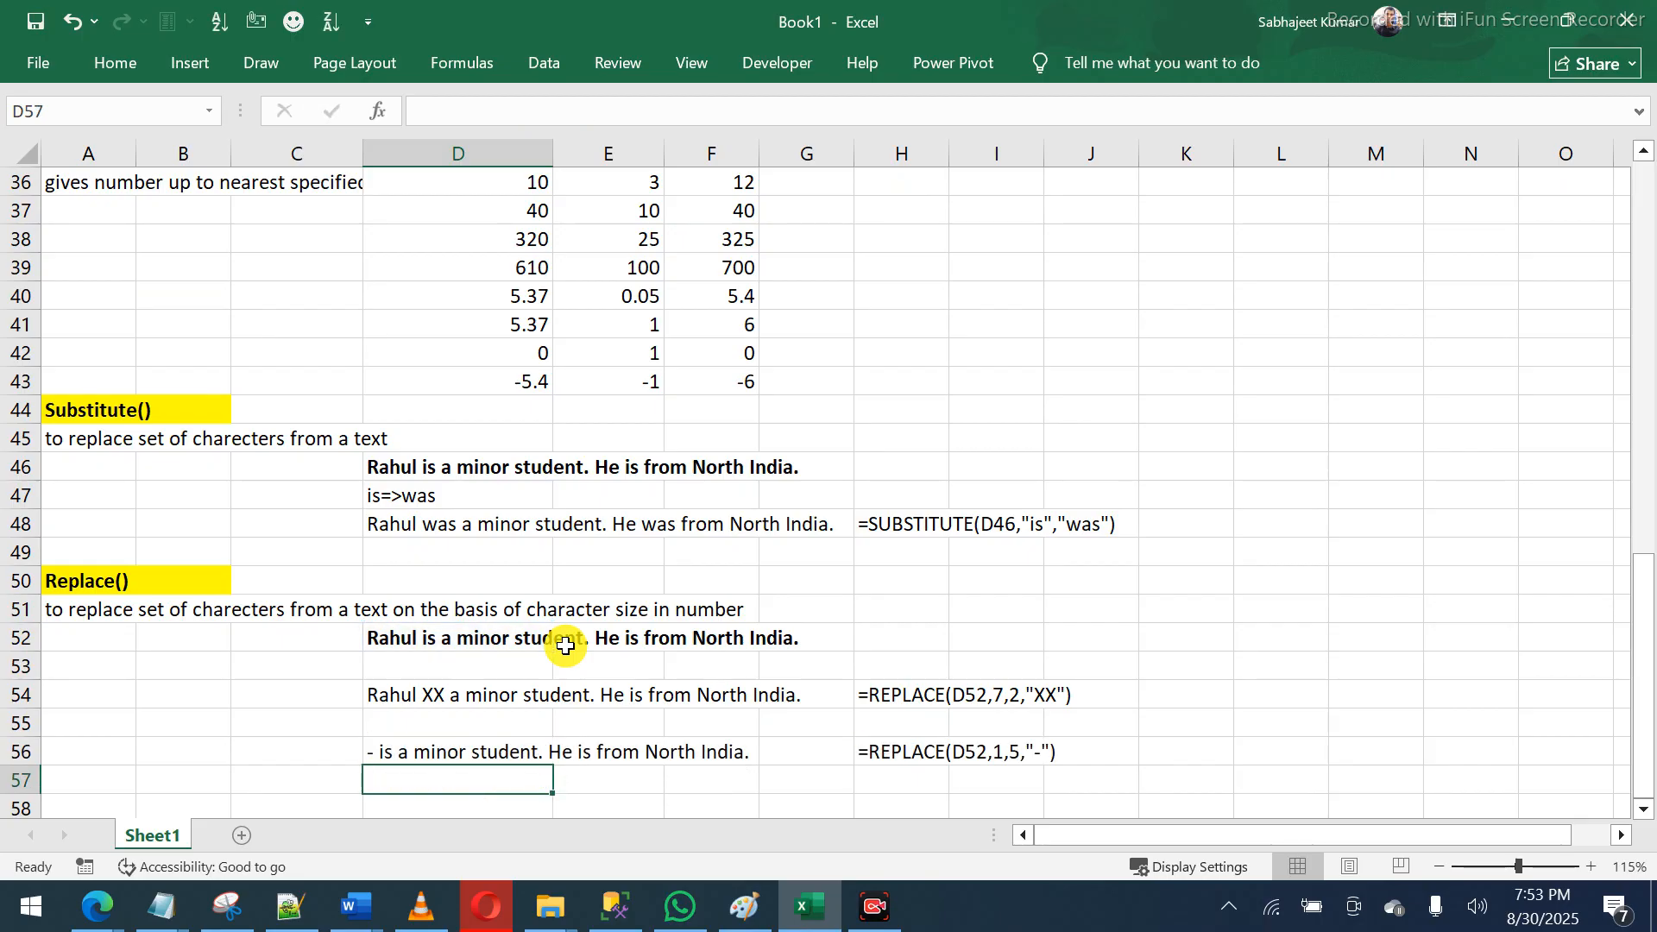
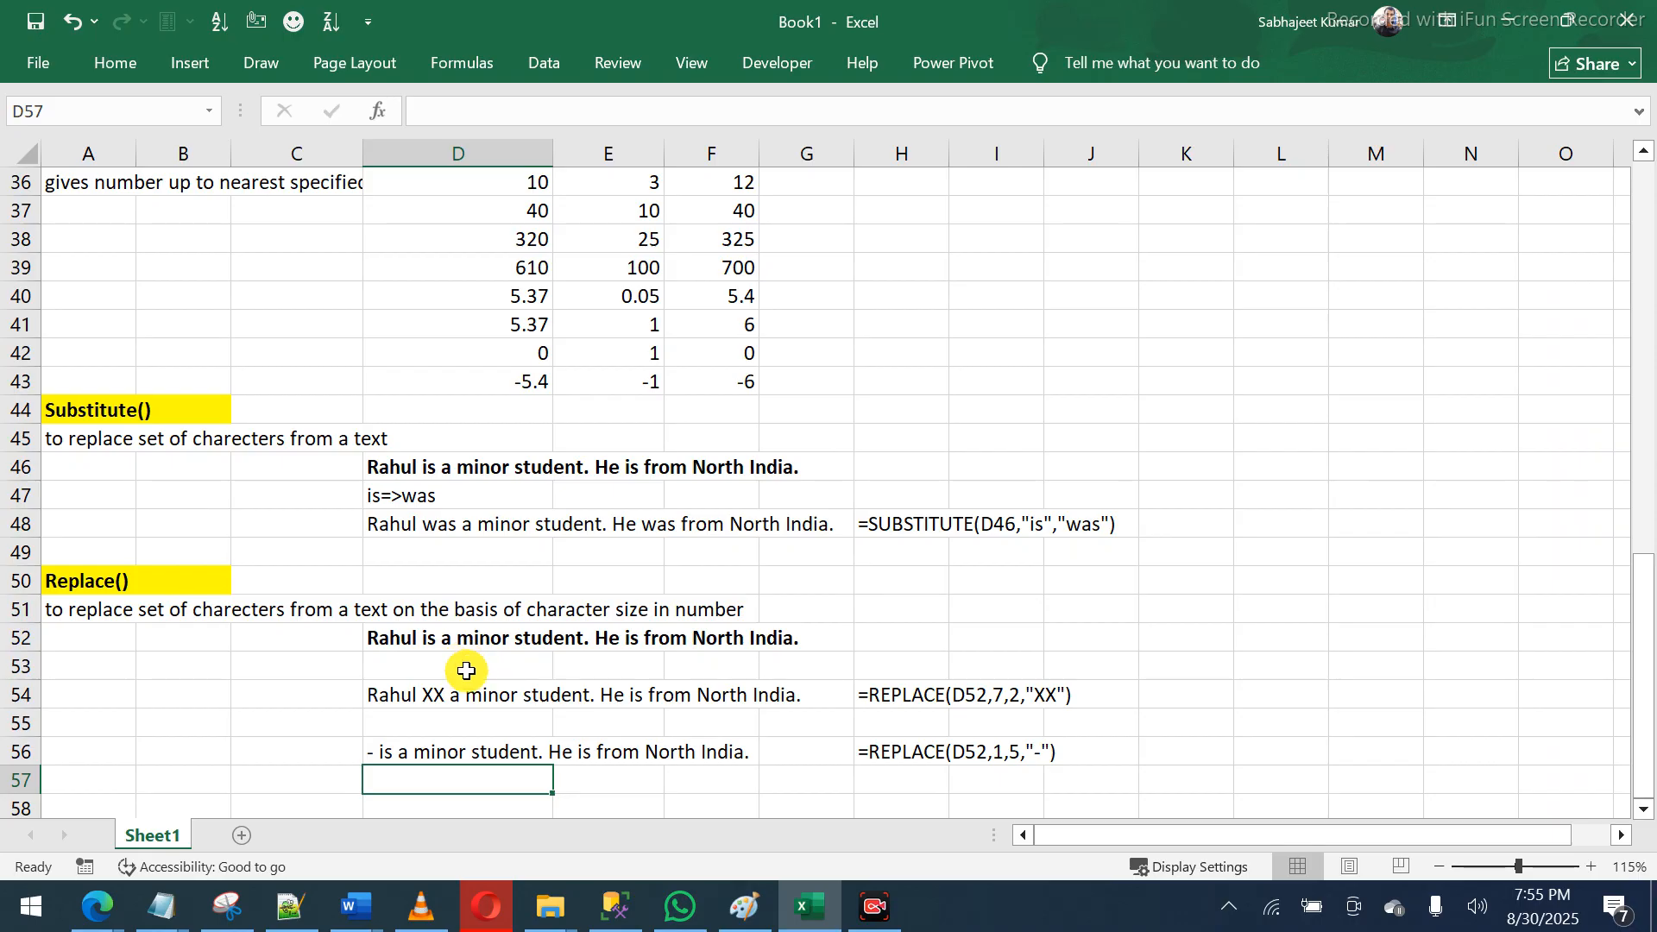
- Enter a bold 'Bank Account' heading in D58
left_click(428, 748)
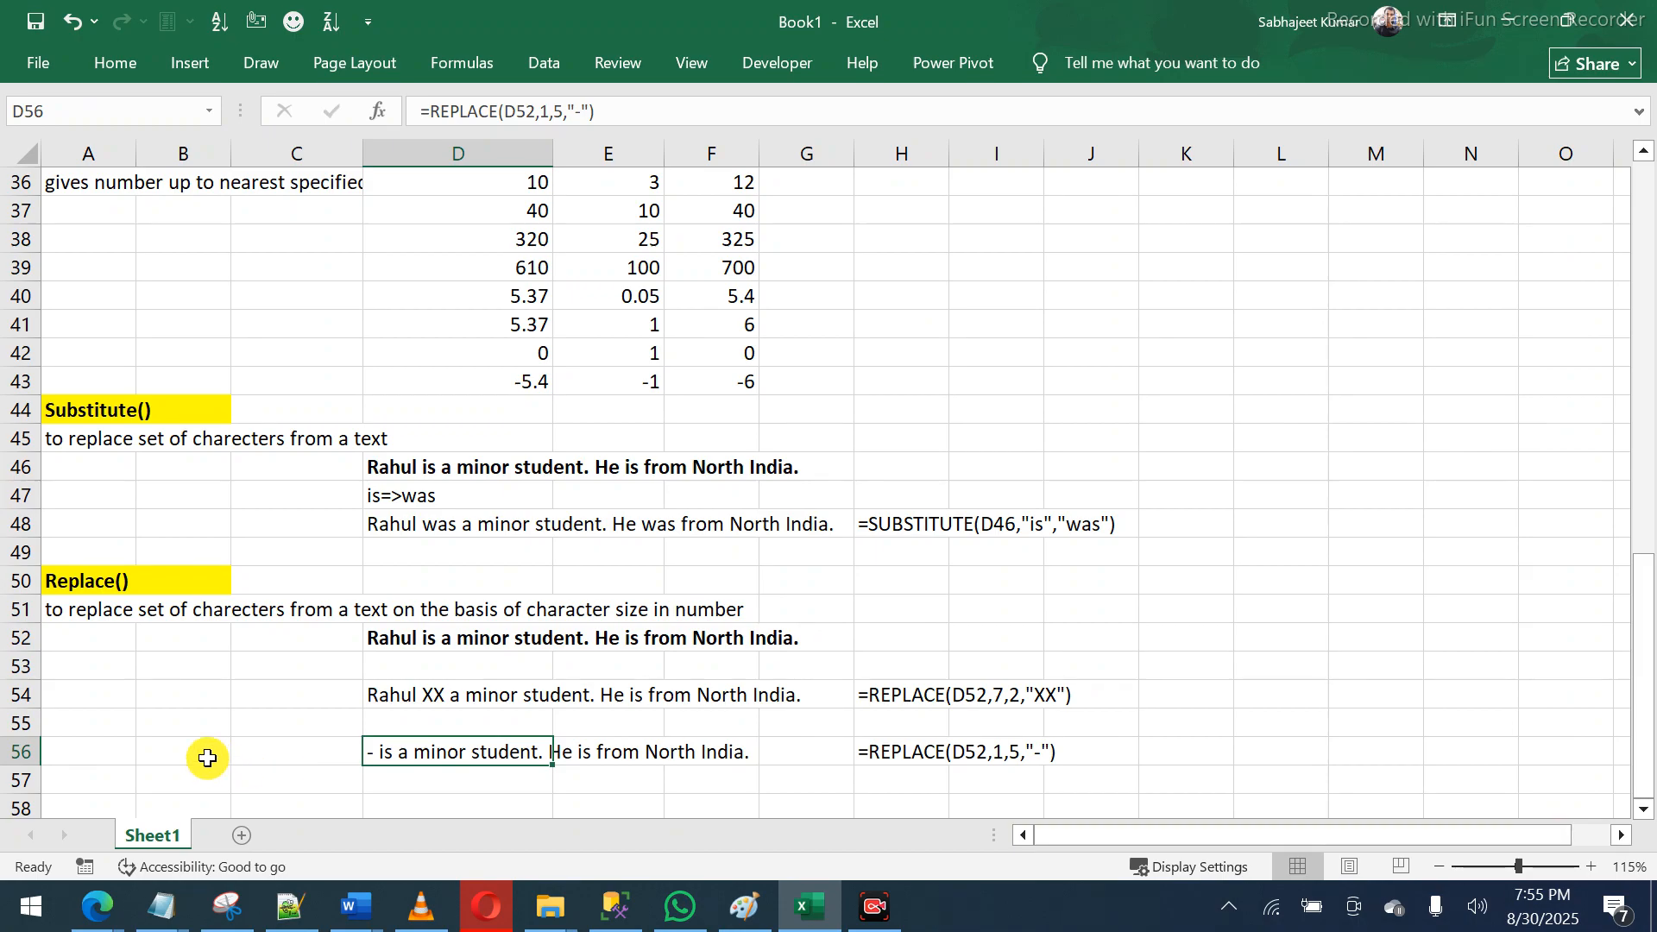
key("Left")
key("Left")
key("Left")
key("Down")
key("Down")
key("Down")
key("Down")
key("Down")
key("Down")
key("Down")
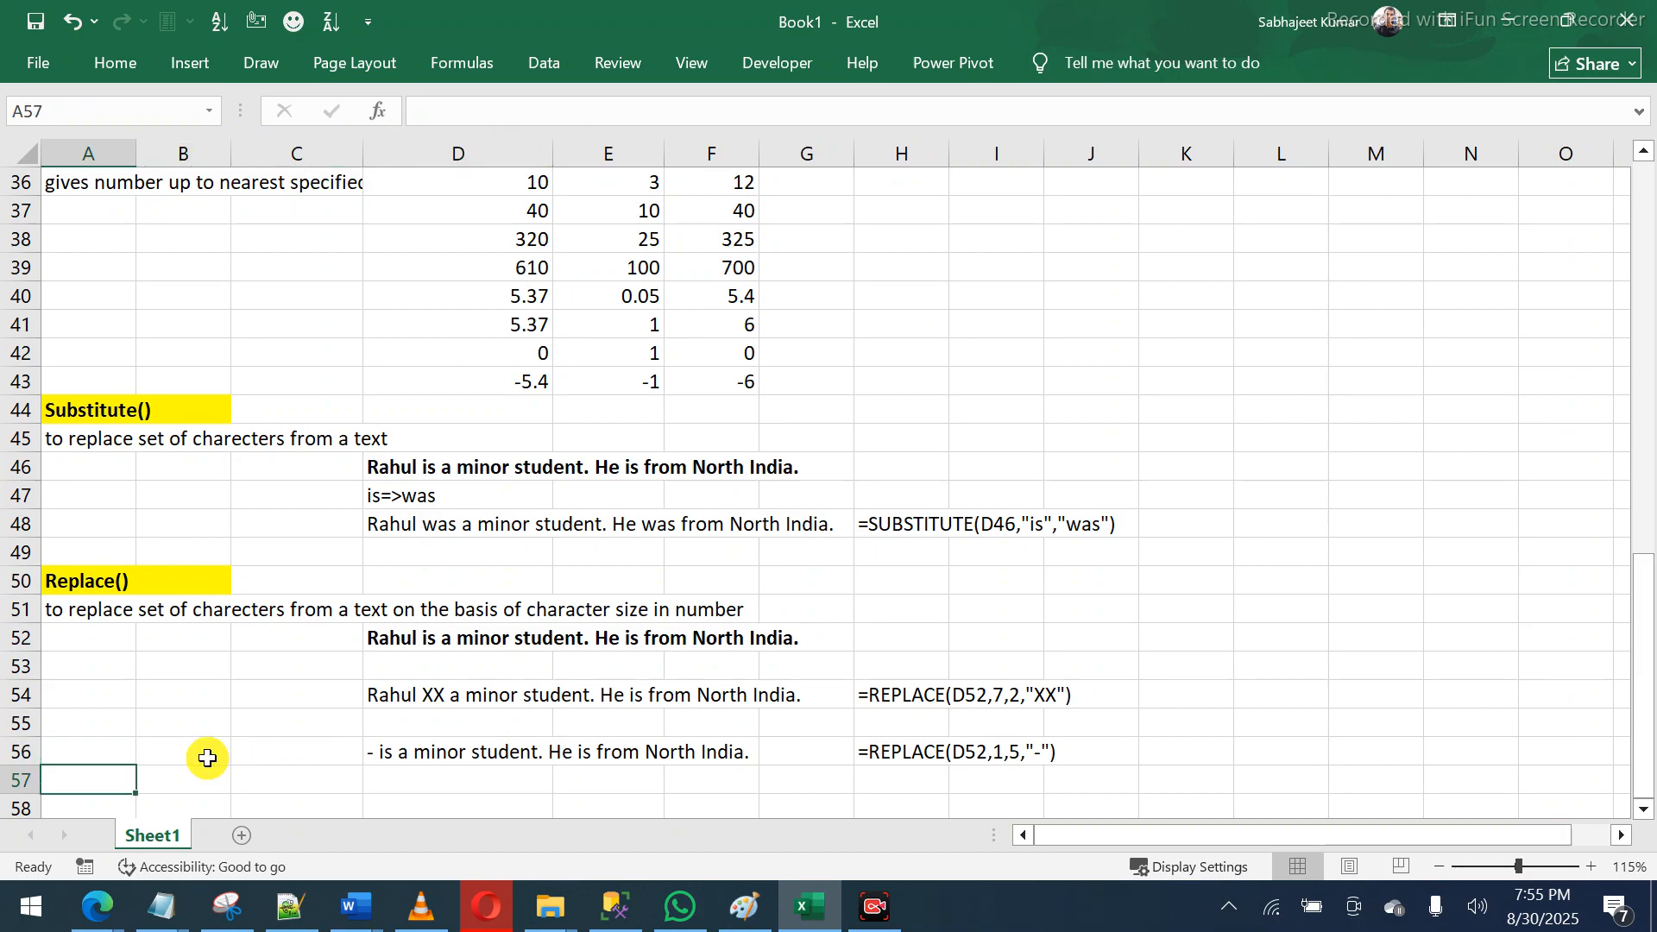
key("Up")
key("Up")
key("Up")
key("Up")
key("Up")
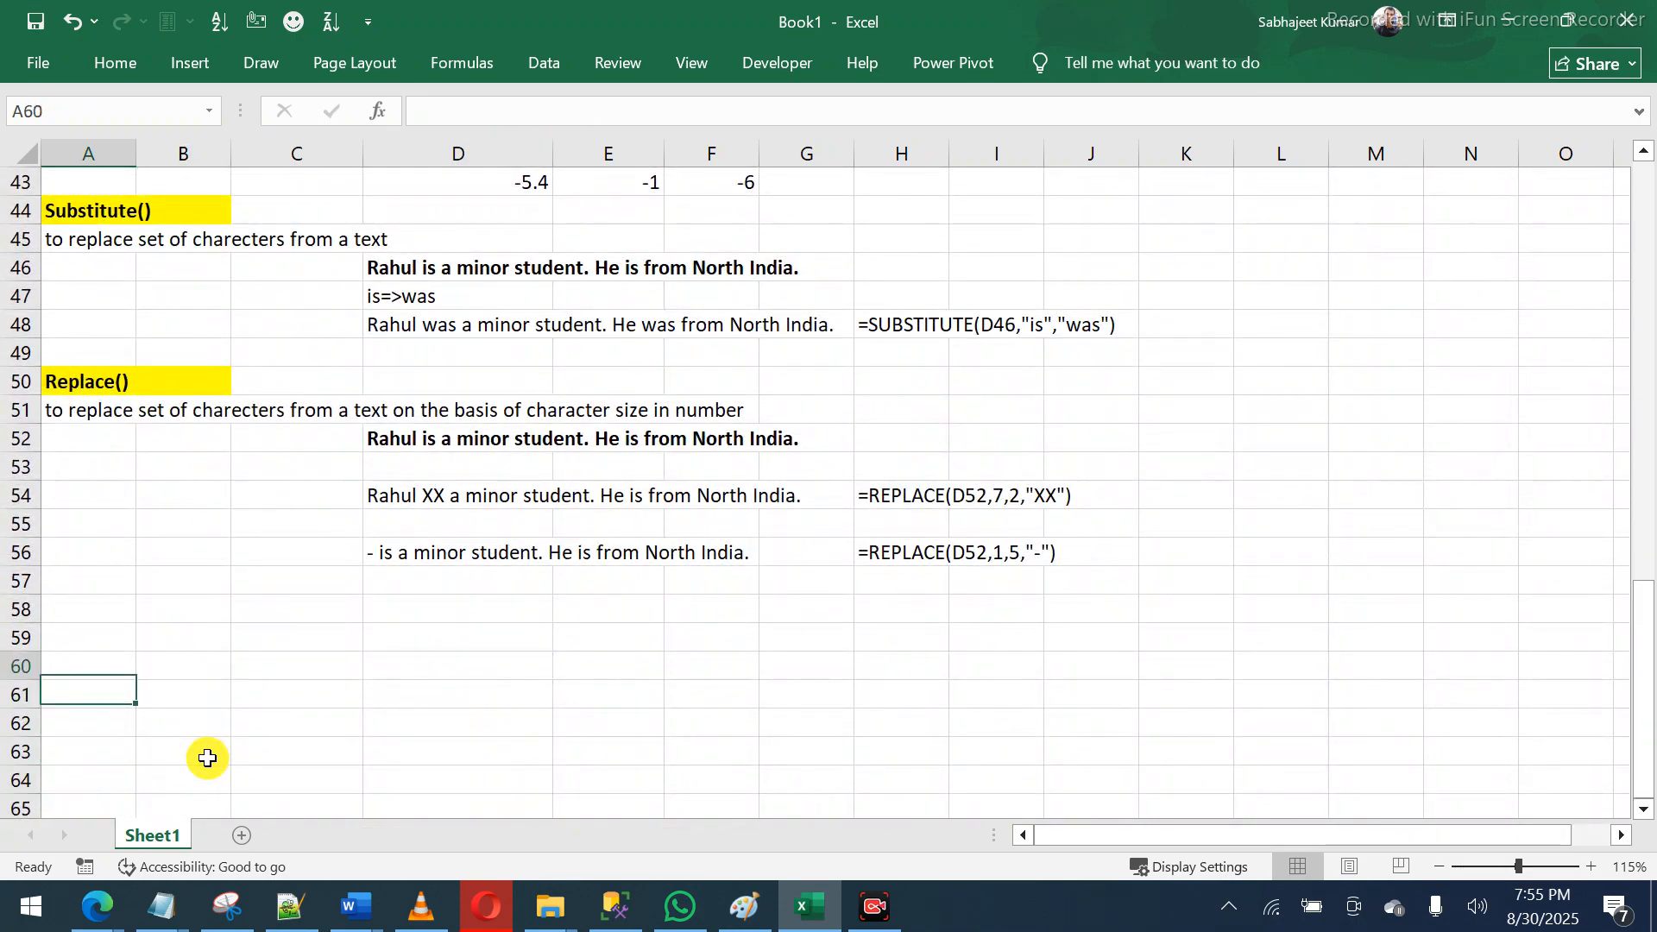
key("Right")
key("Right")
key("Right")
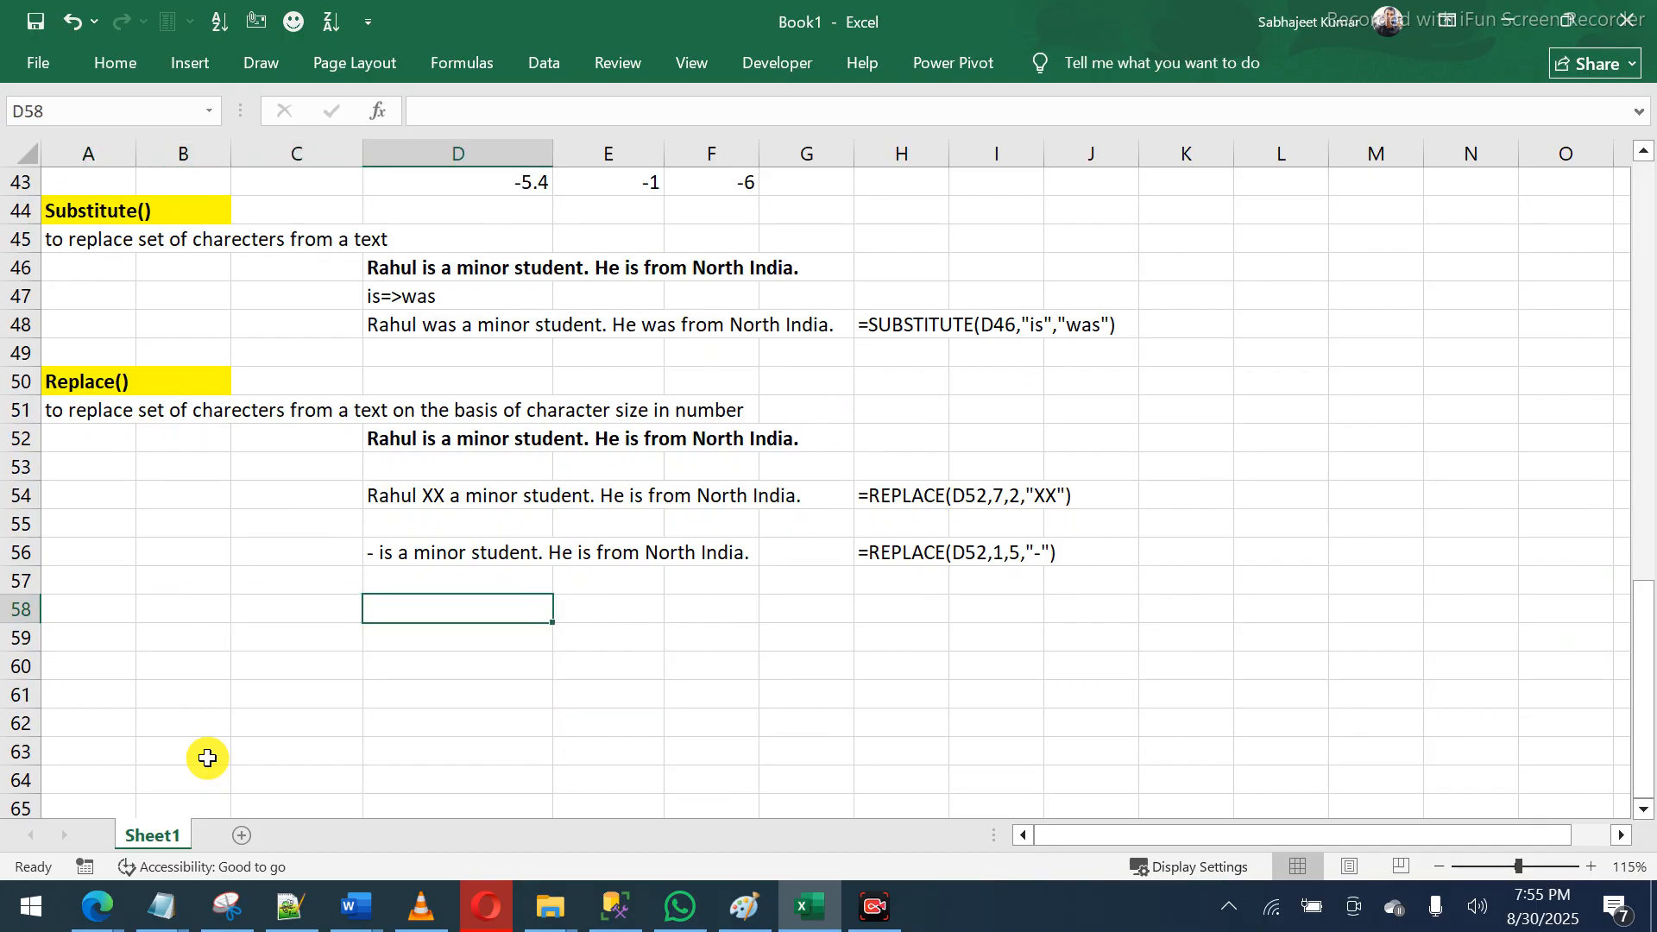
type("Mo")
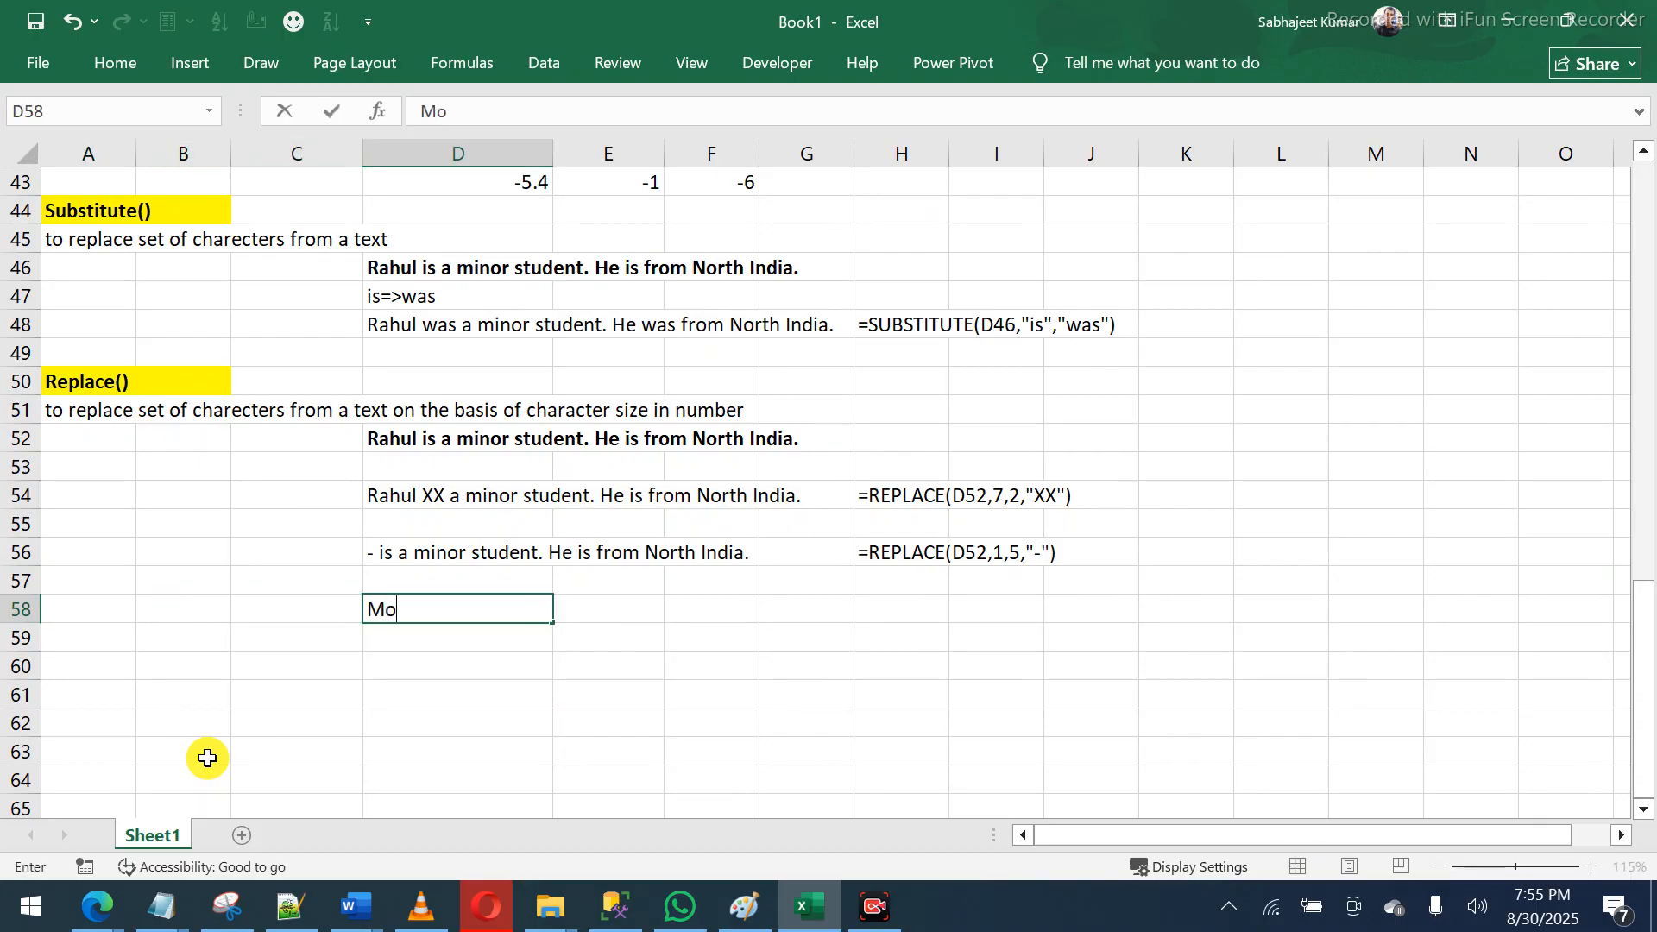
type("bile")
key("Return")
key("Up")
key("ctrl+b")
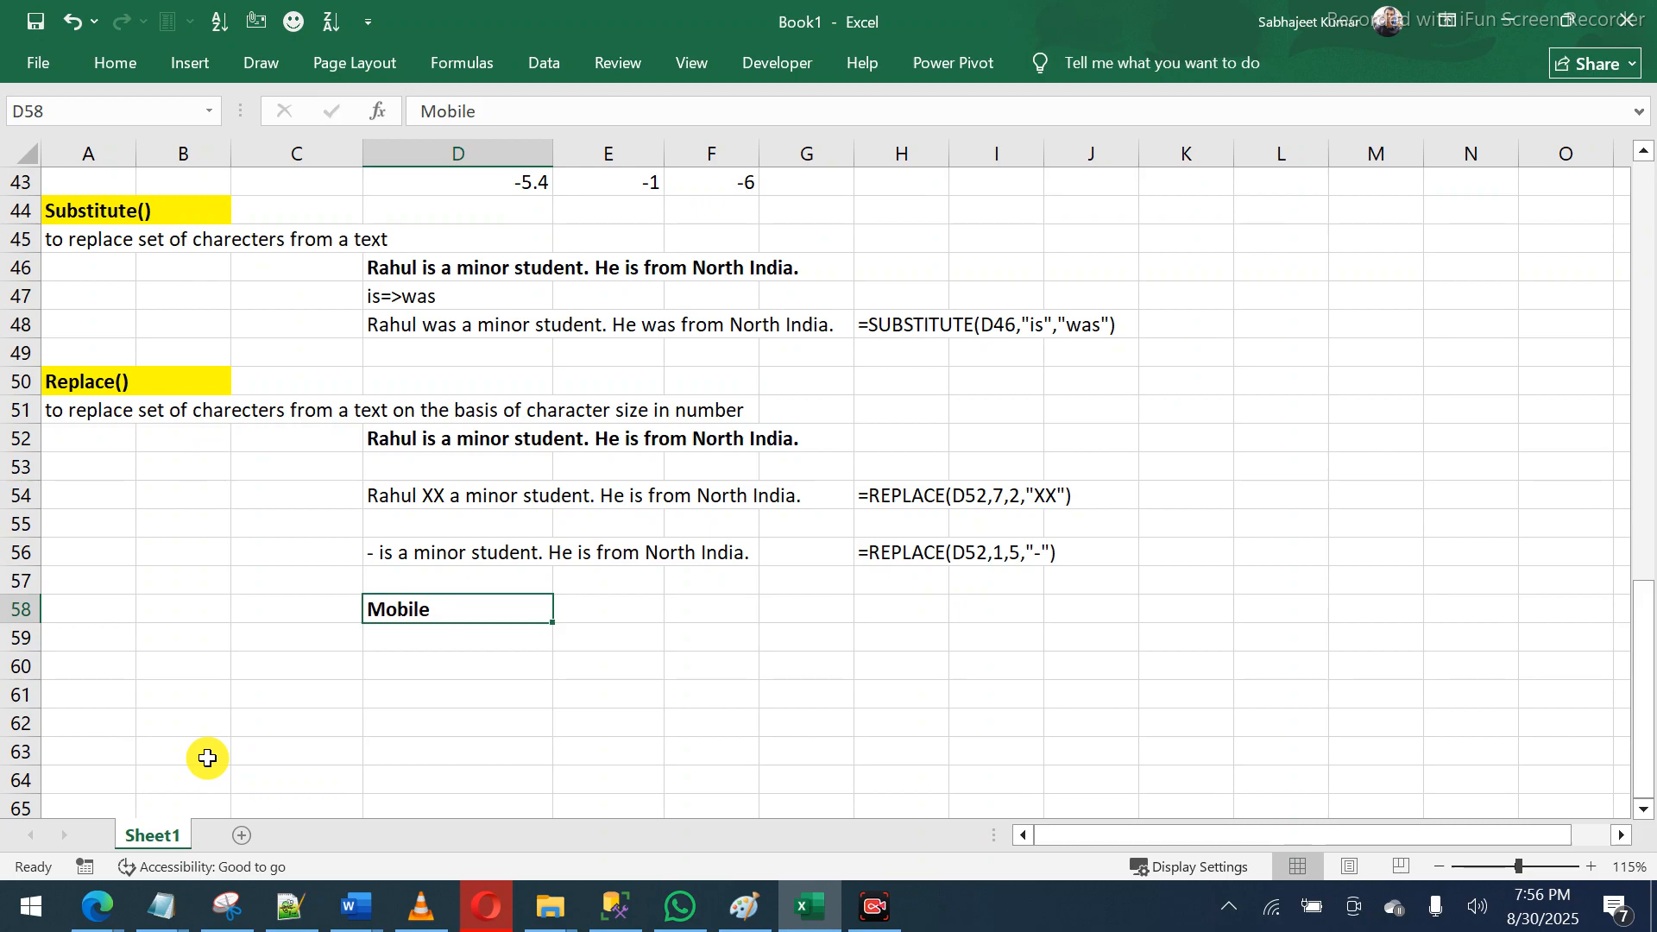
type("Bak")
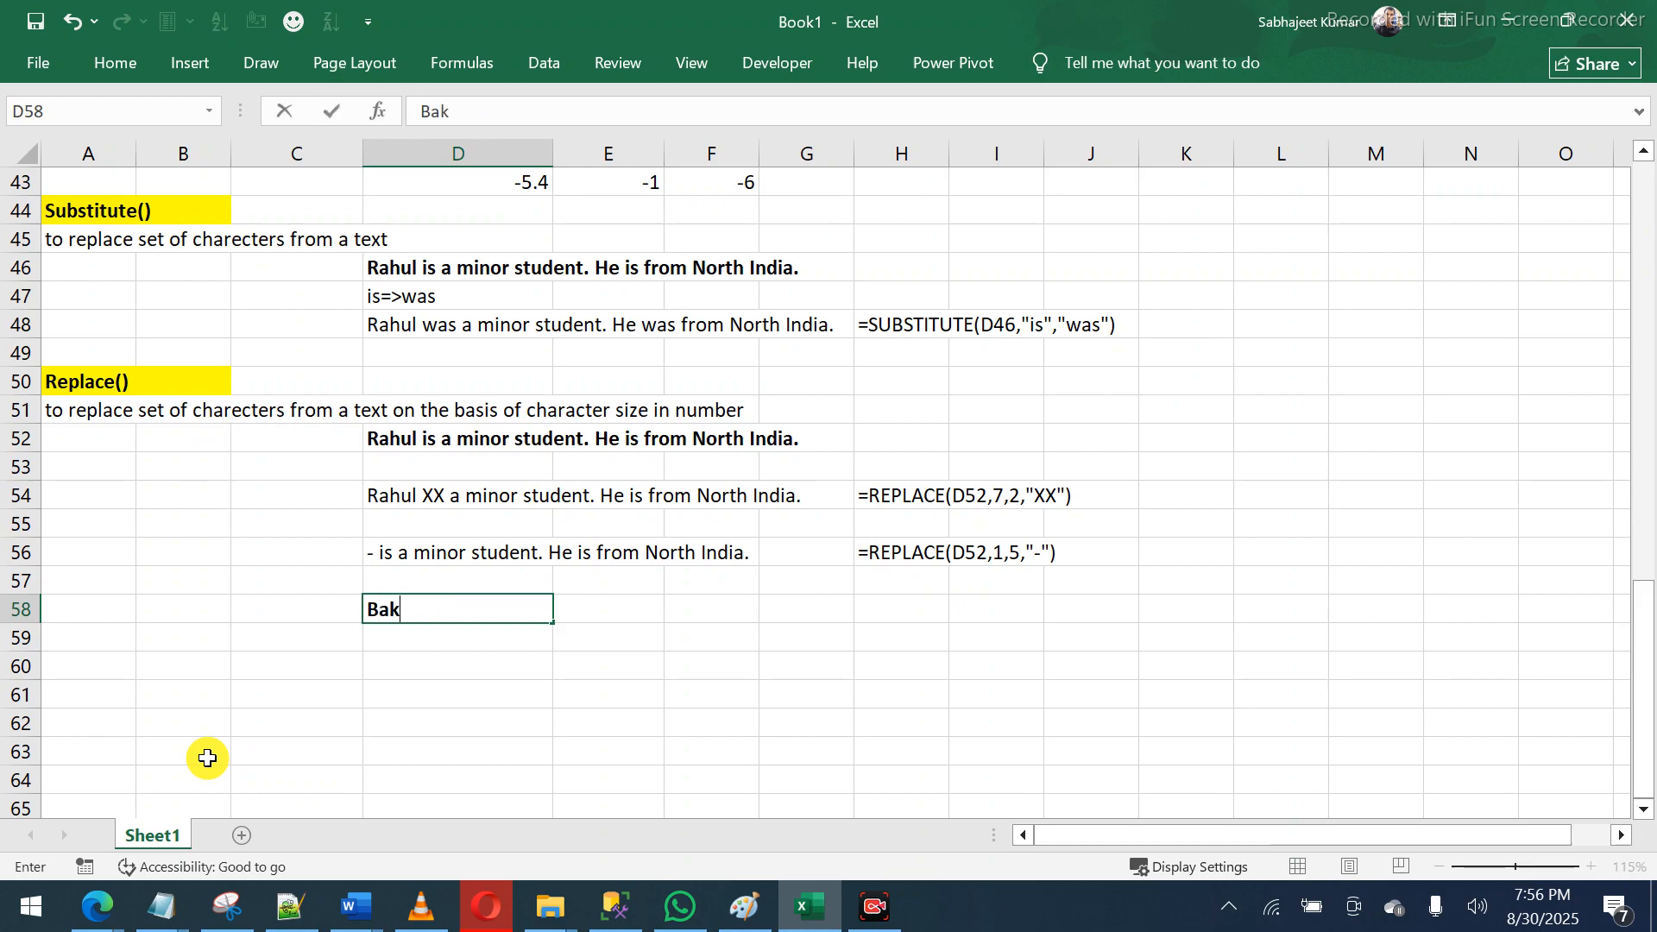
key("BackSpace")
type("nkA")
key("BackSpace")
type("Account")
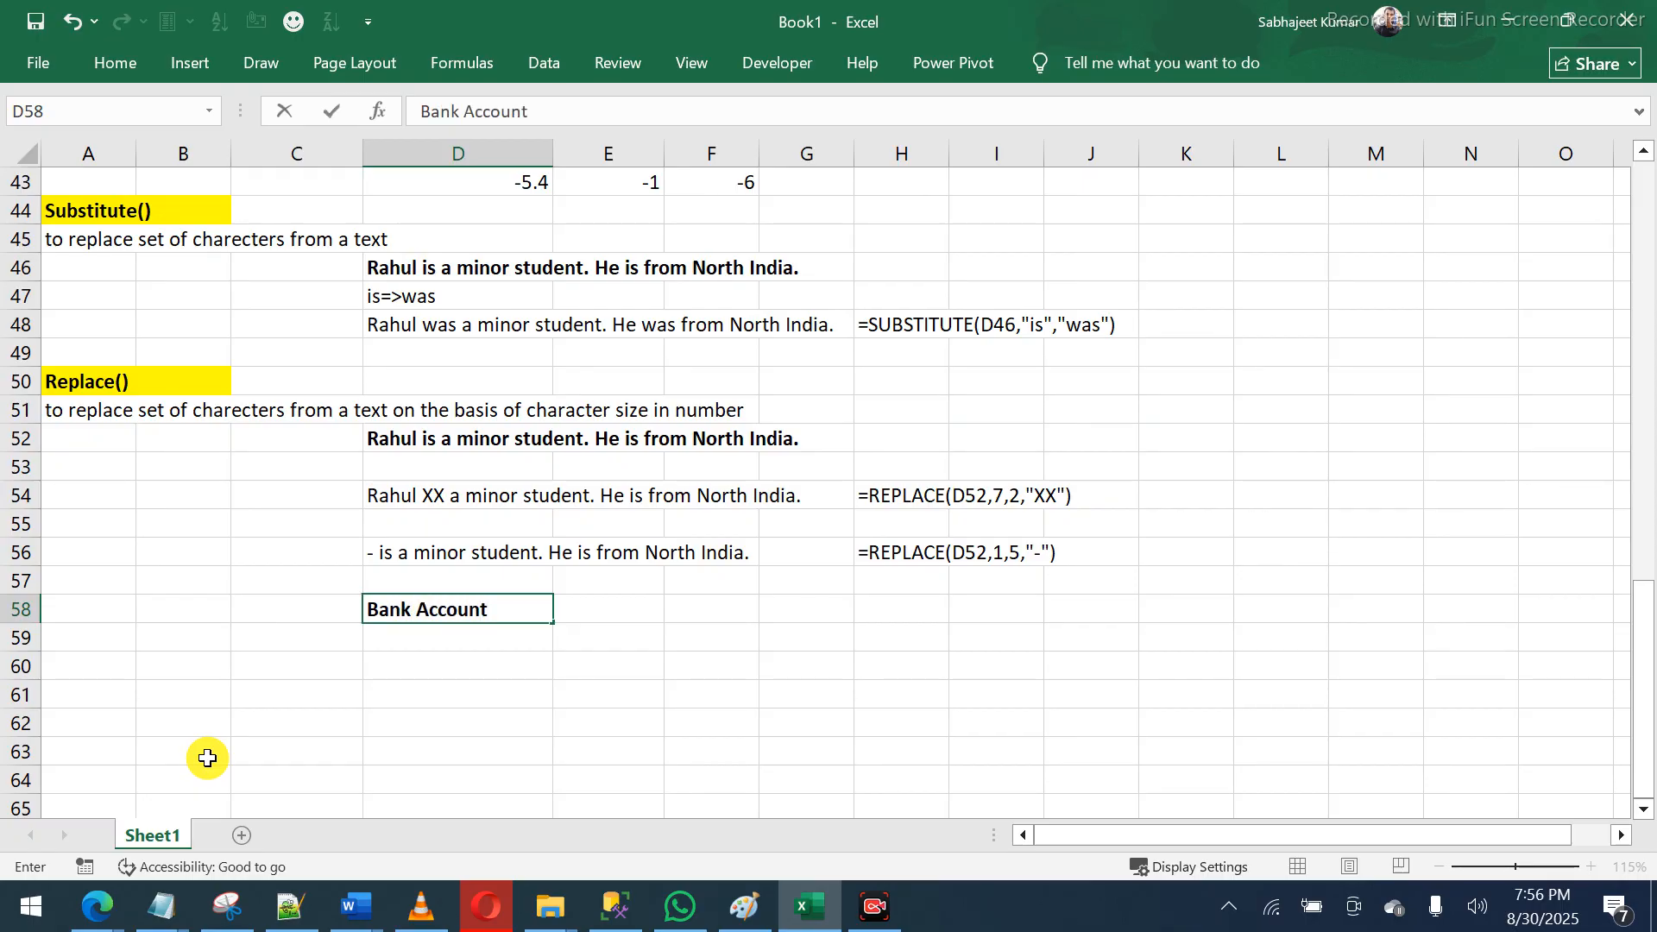
key("Return")
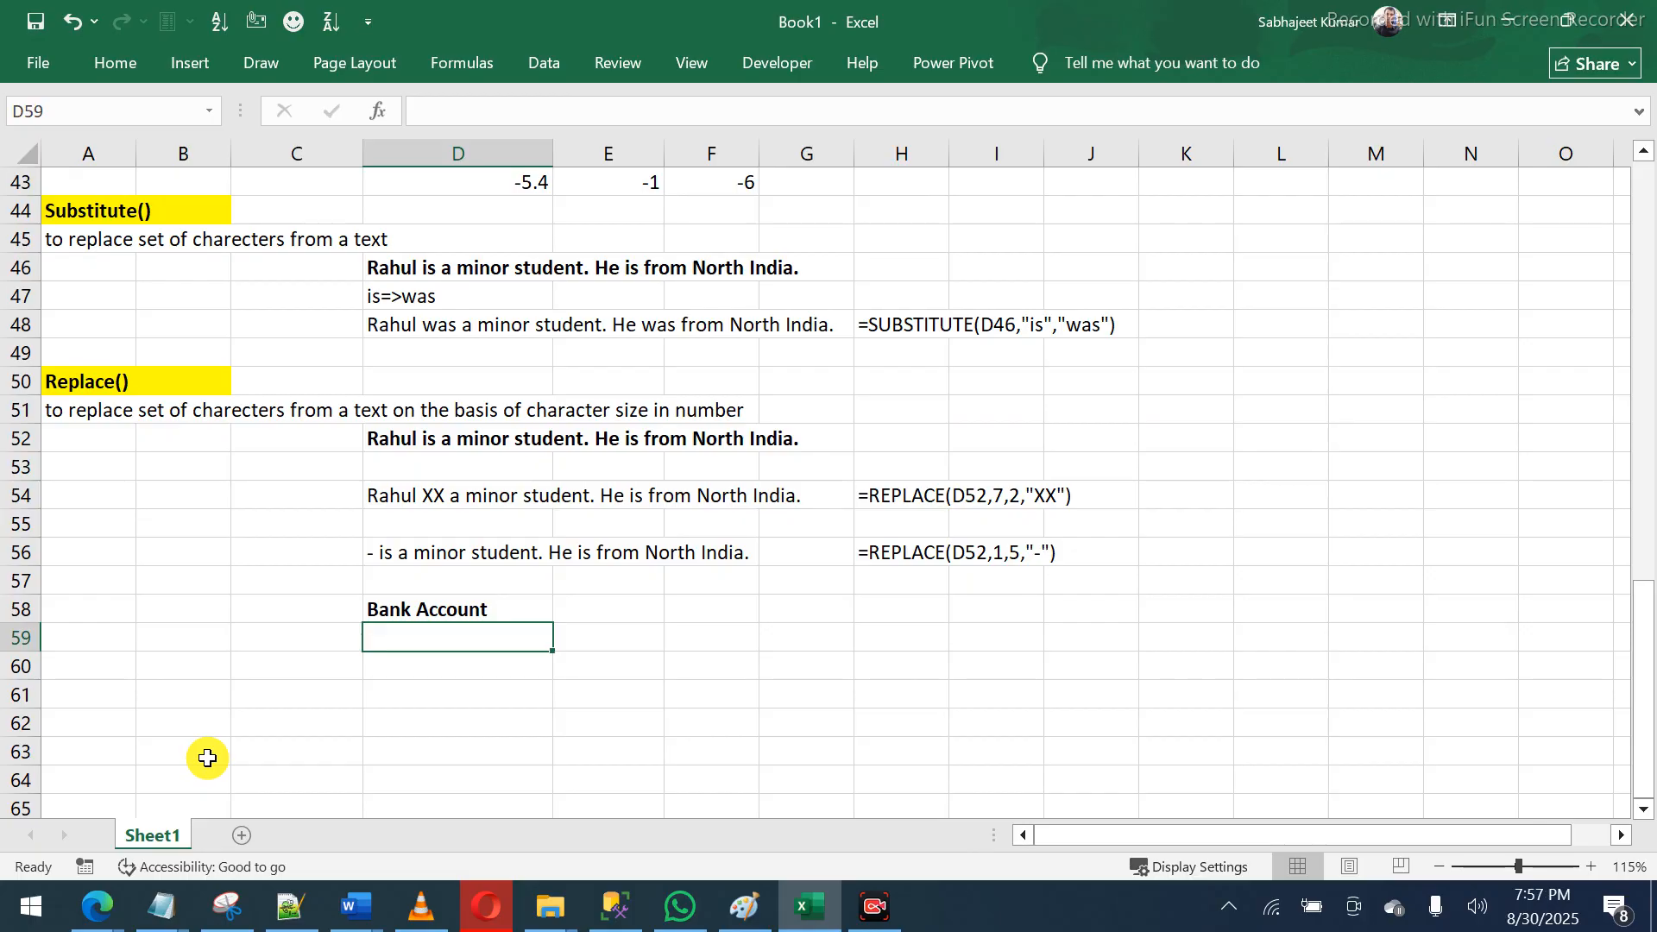
- List three sample eight-digit account numbers in D59:D61
type("12345678")
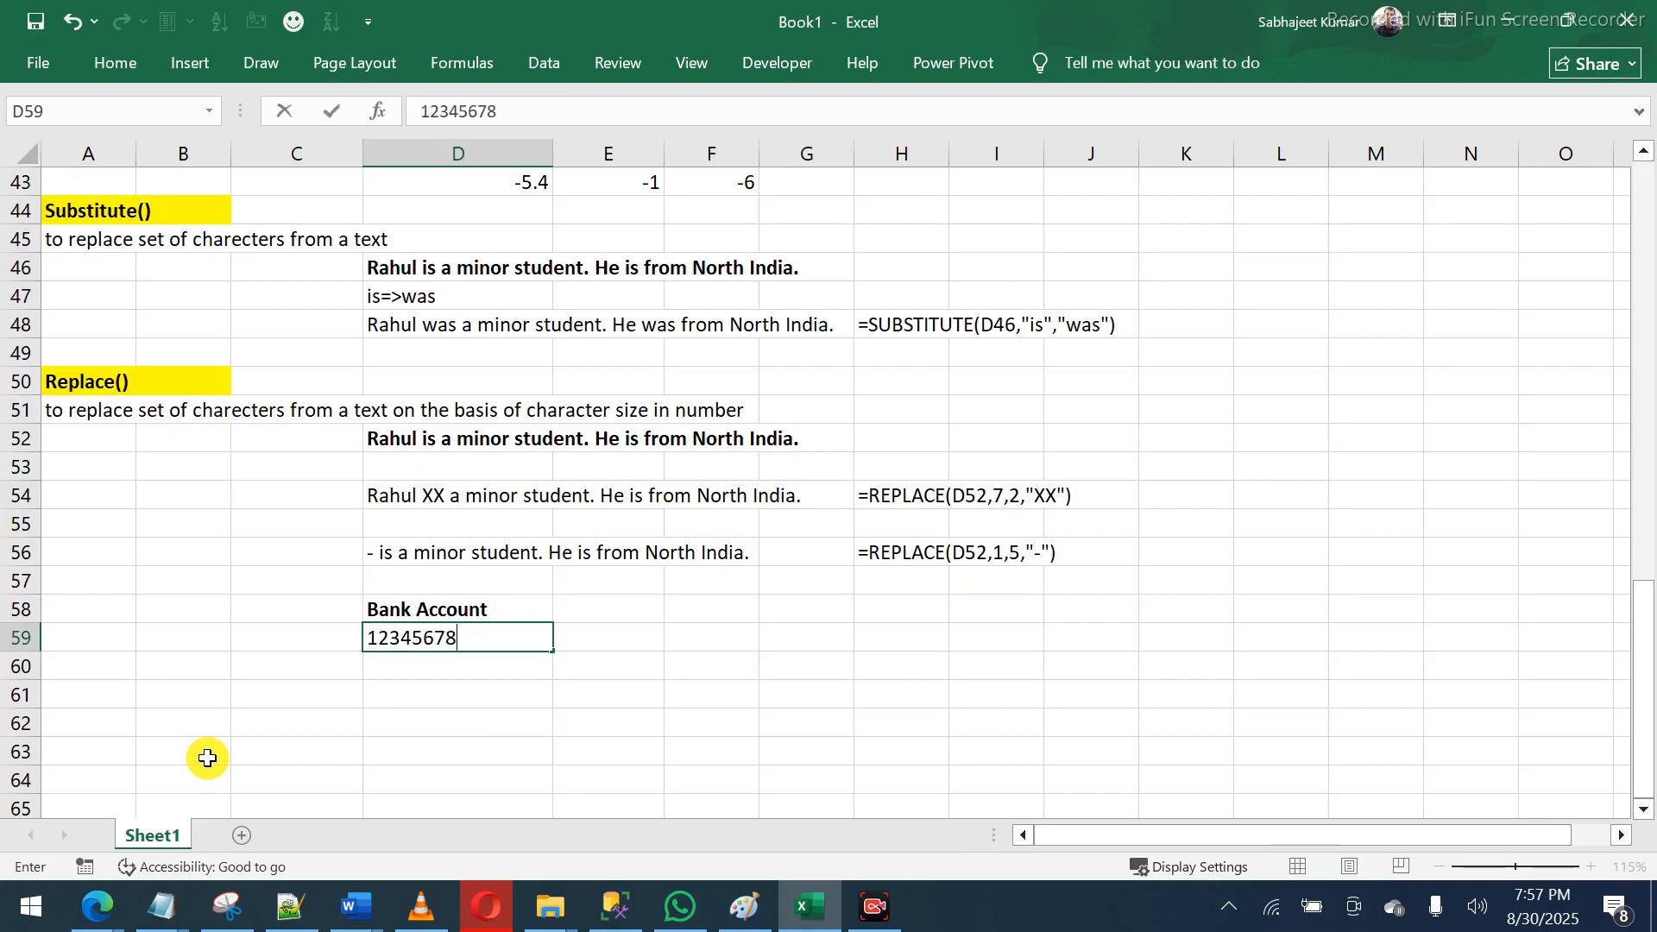
key("Return")
type("888")
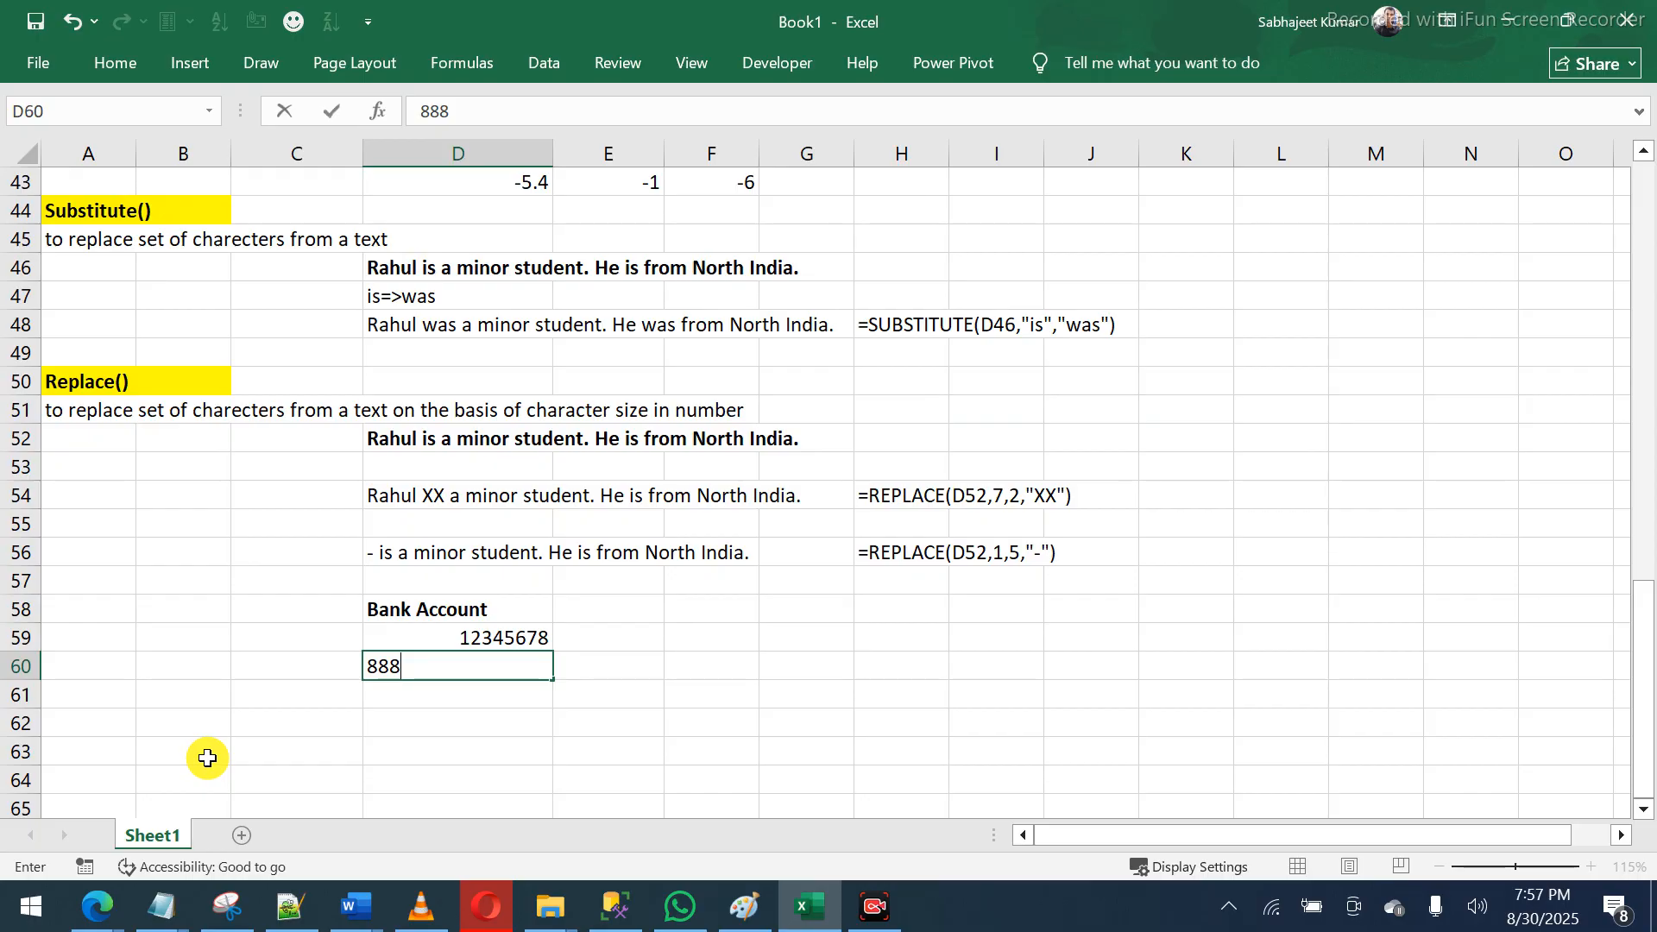
type("88888")
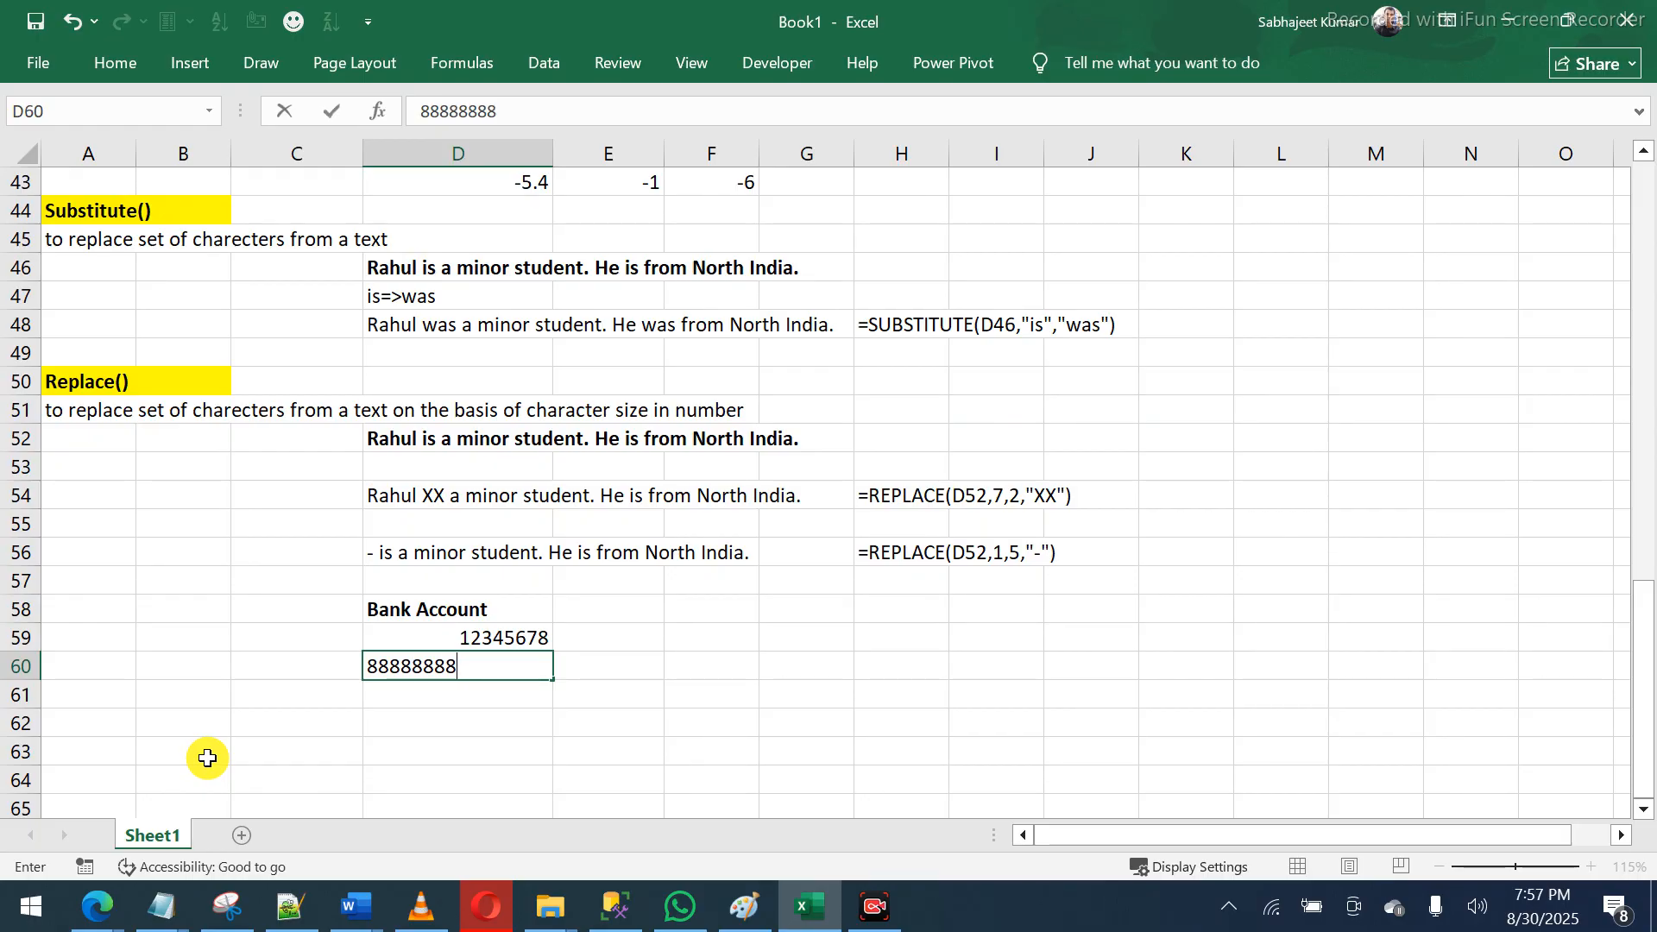
key("Return")
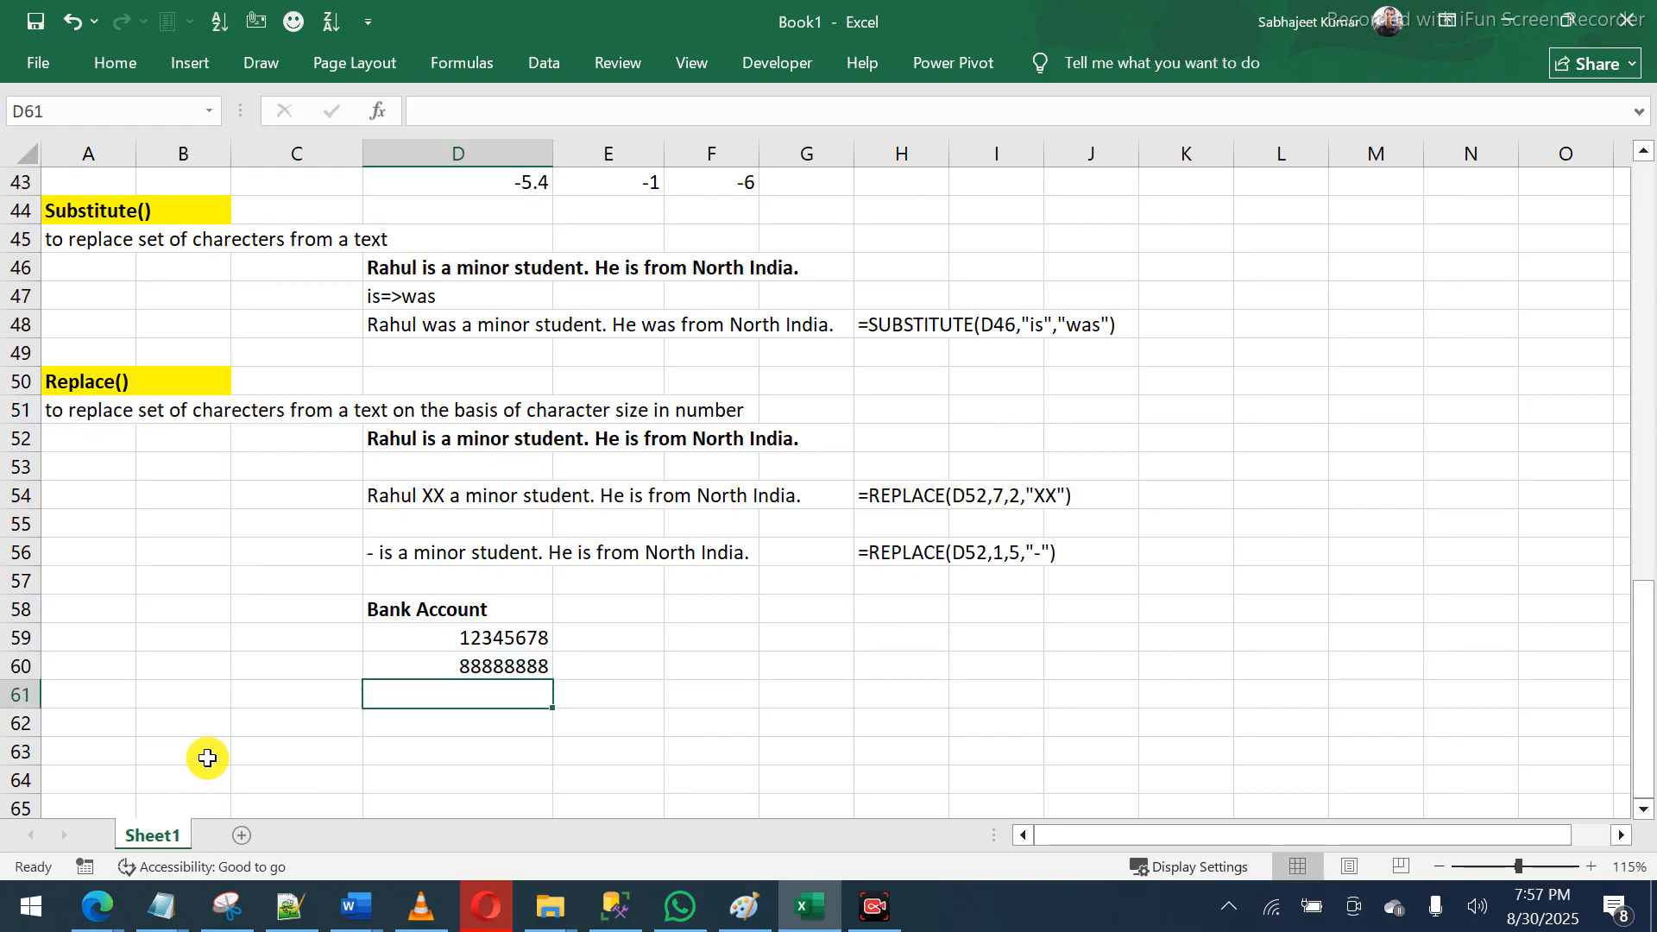
type("87654321")
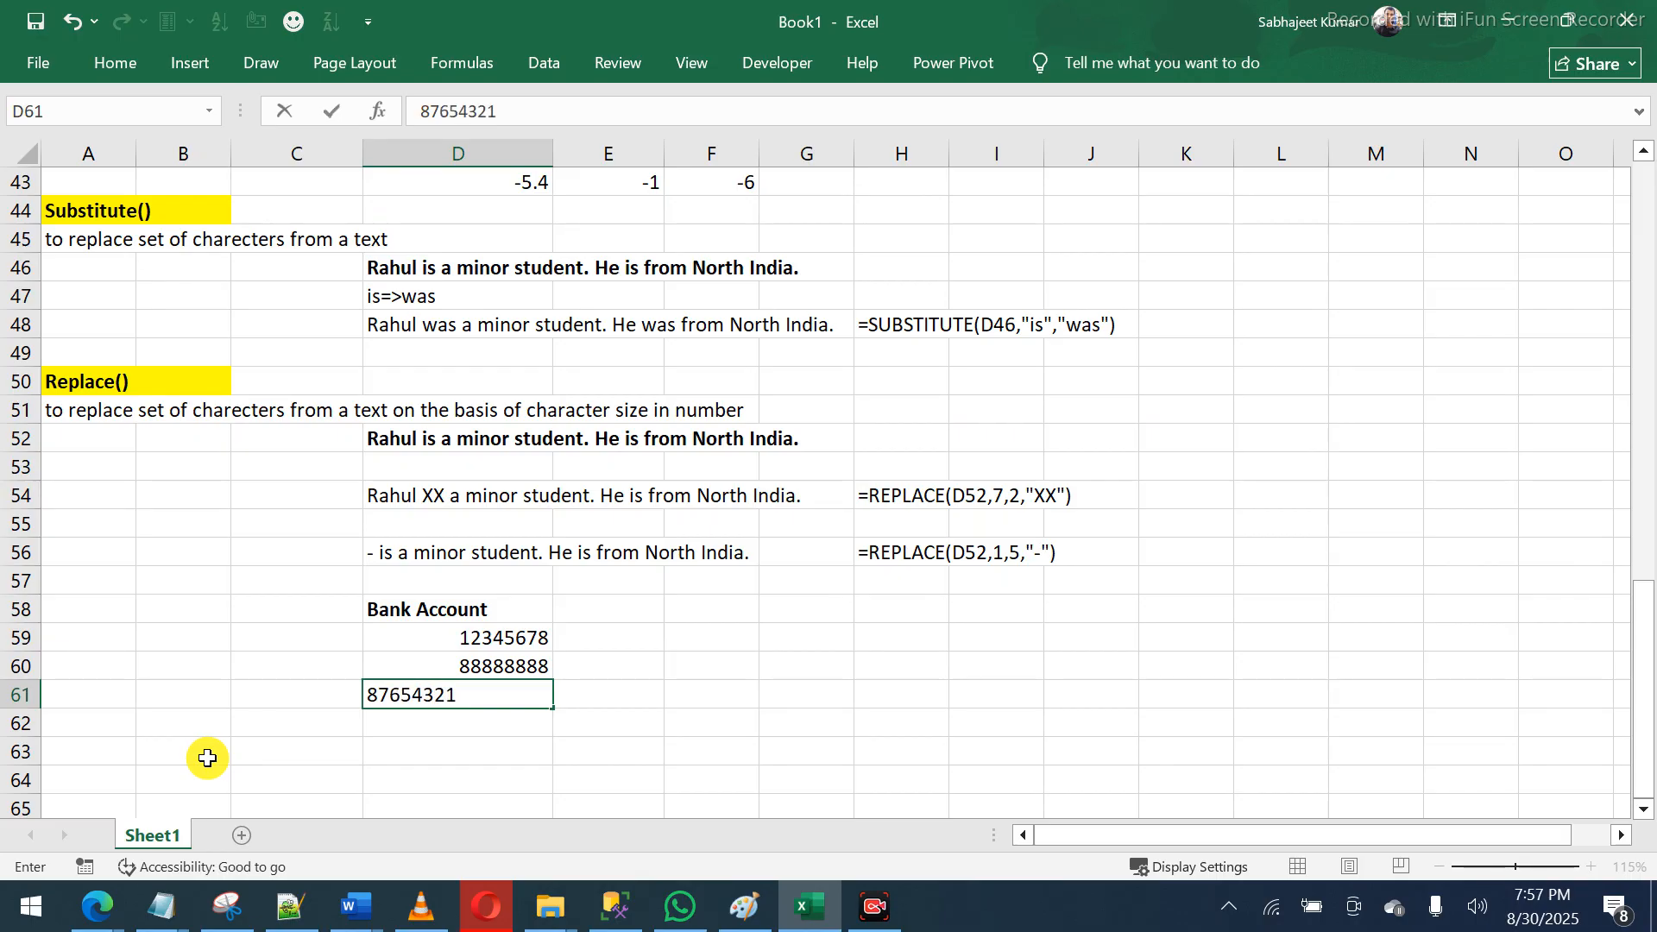
key("Return")
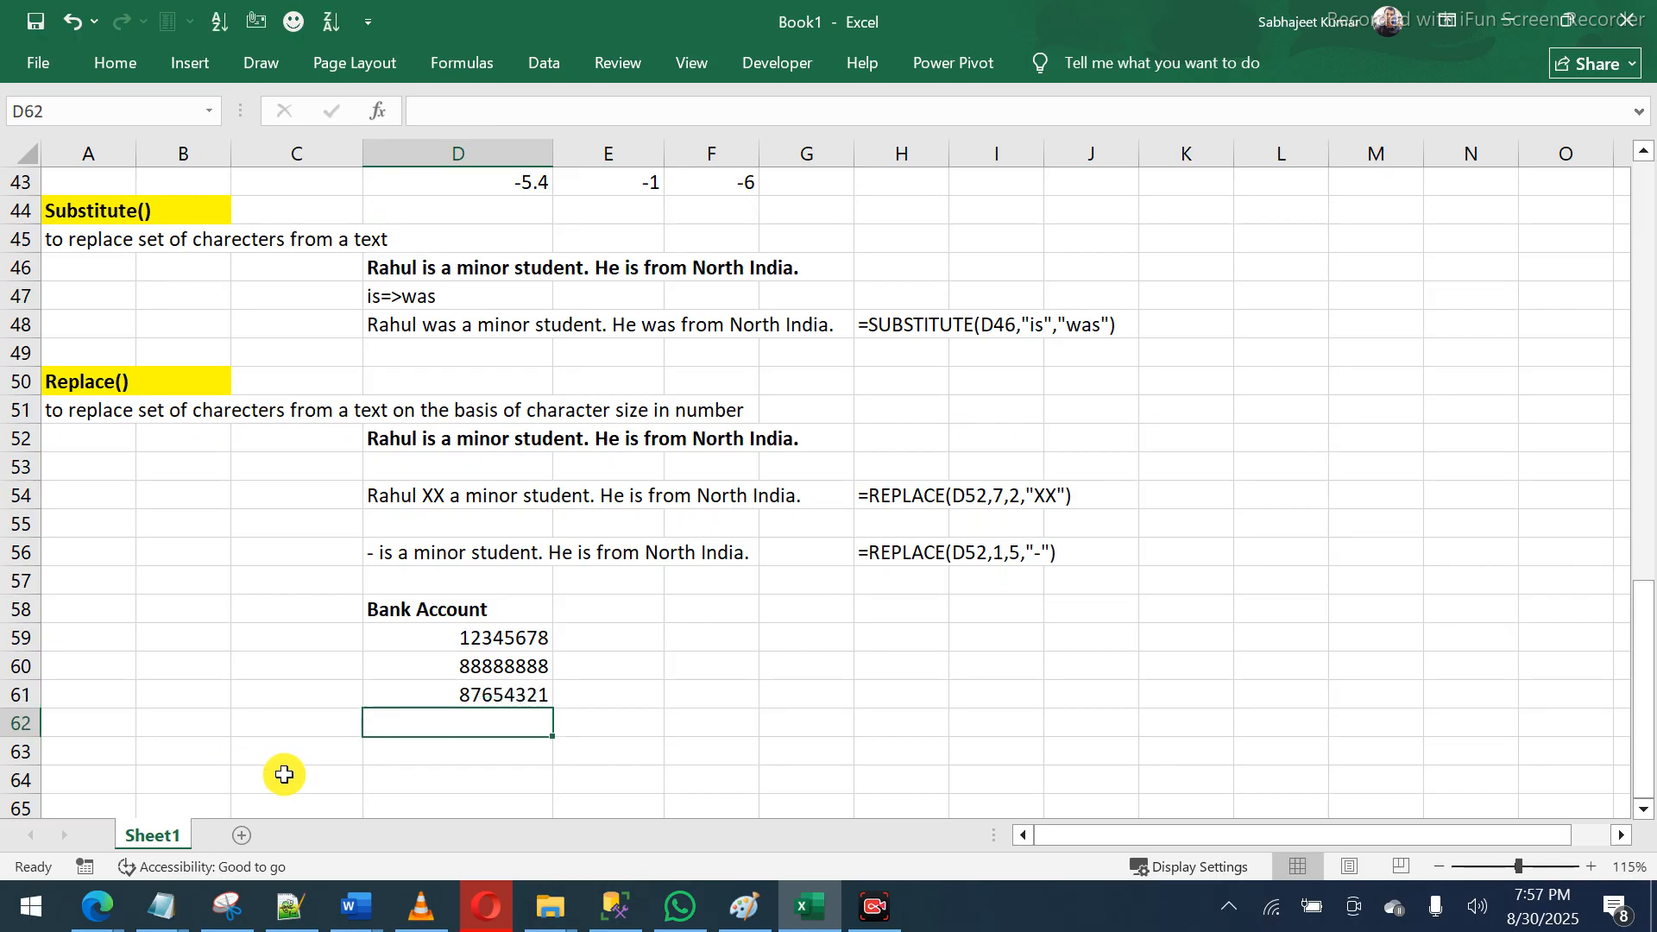
- Enter =REPLACE(D59,1,4,"XXXX") in E59 and fill it down to E61
left_click_drag(469, 639, 471, 690)
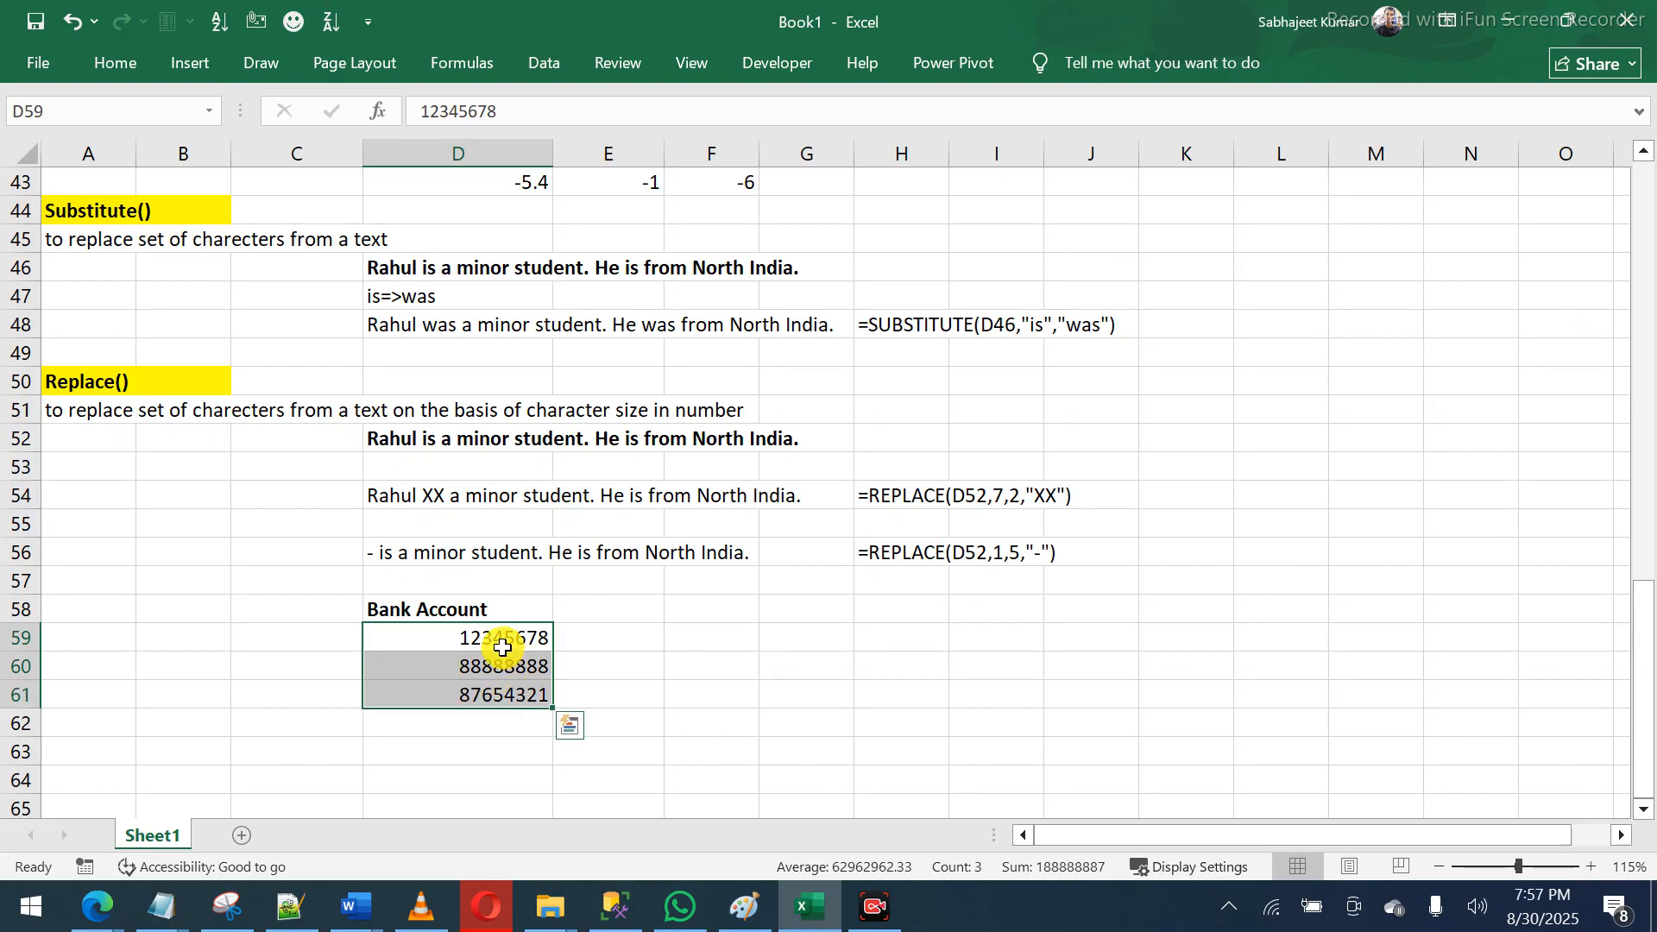
left_click(575, 652)
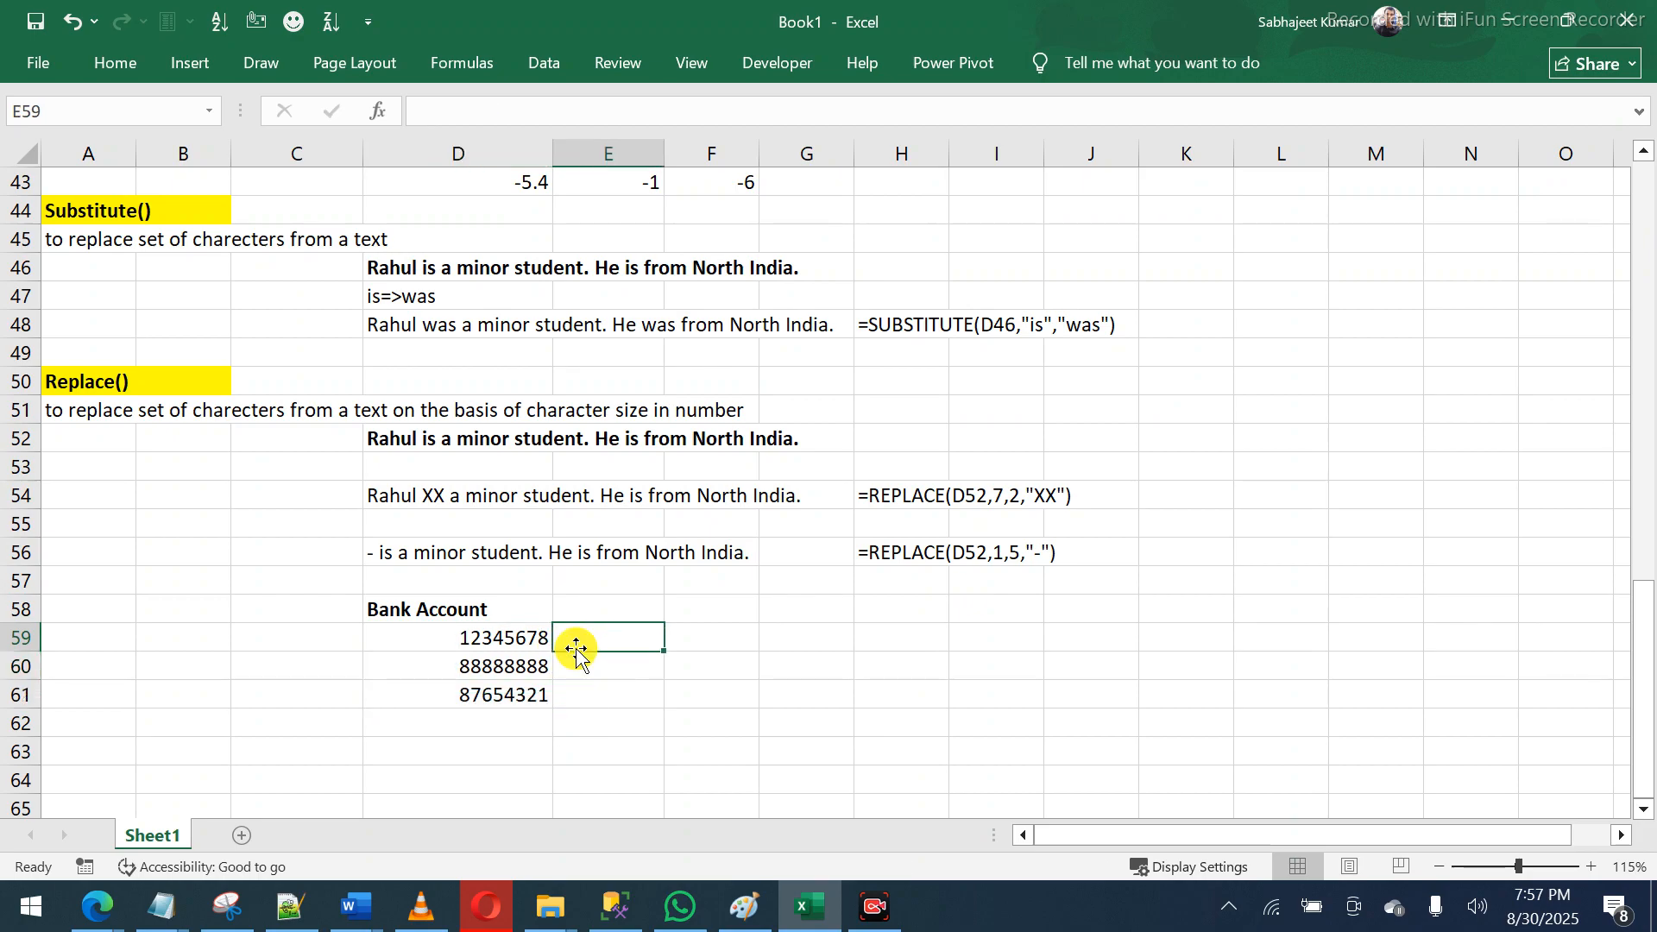
type("=re")
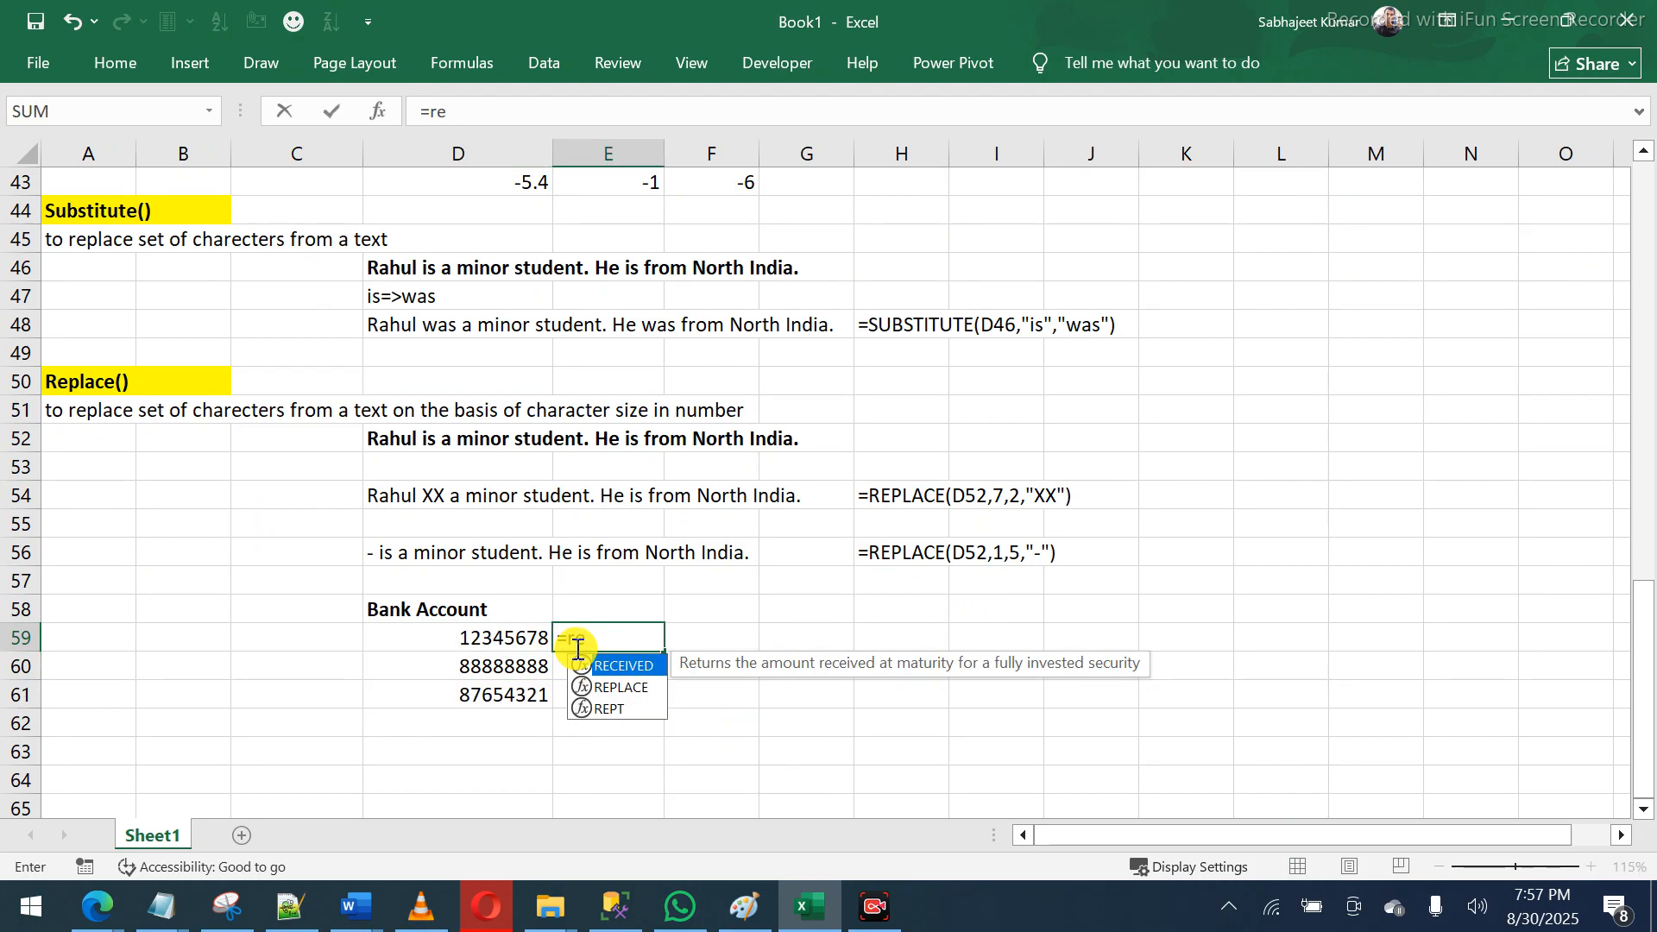
type("pl")
key("Tab")
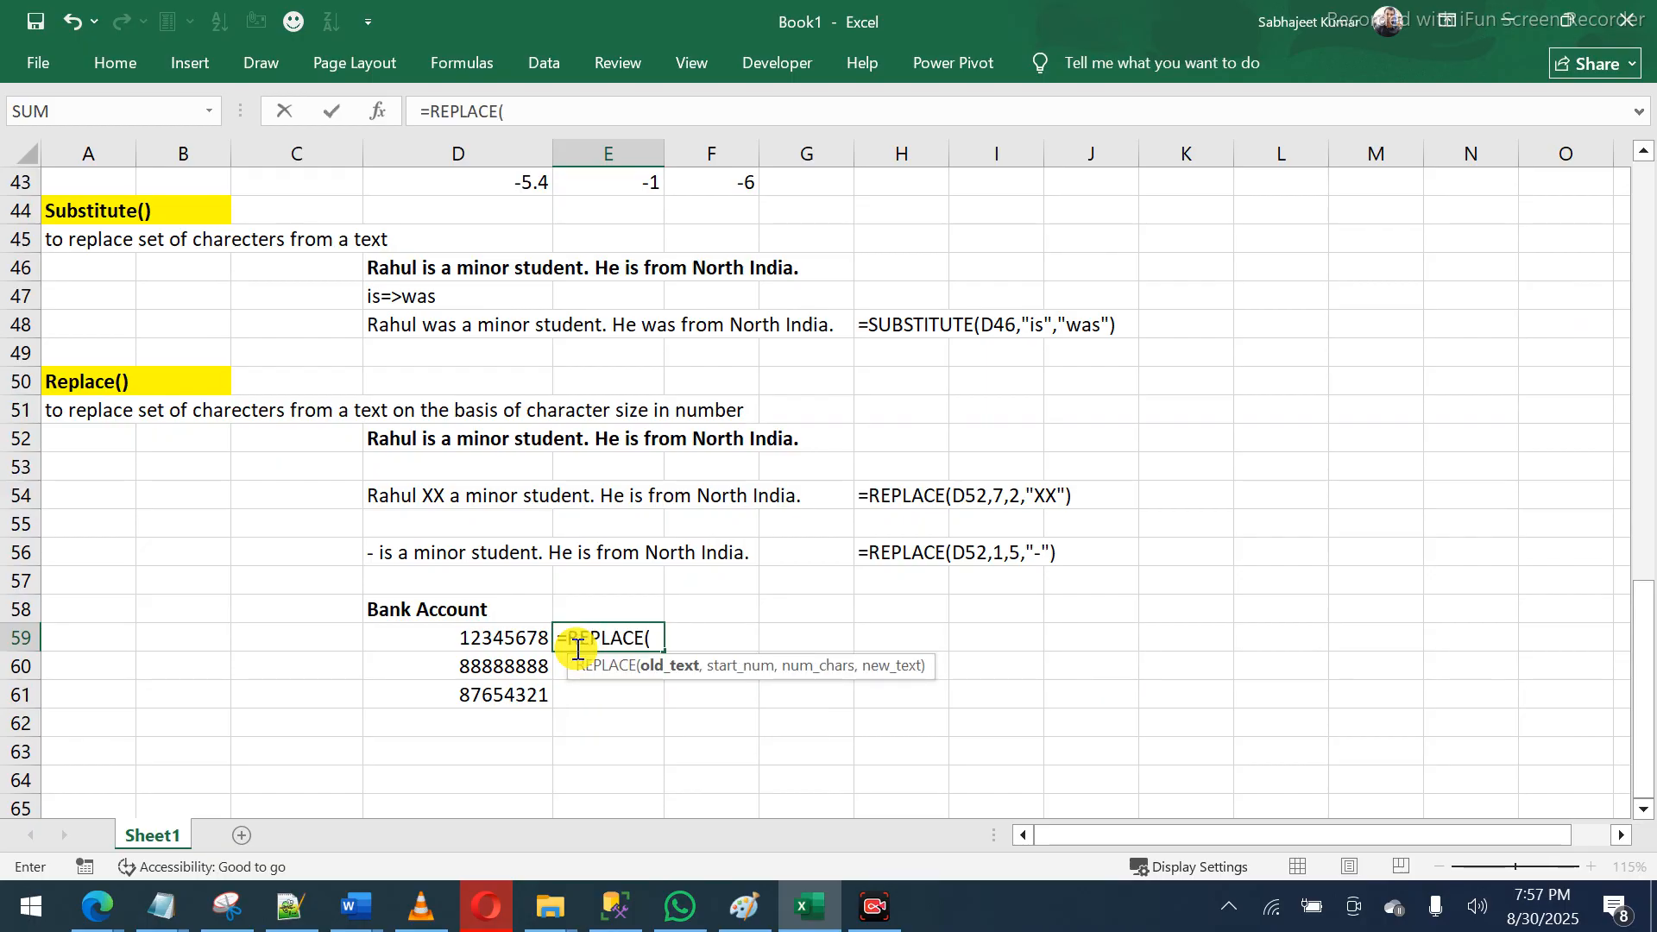
left_click(498, 636)
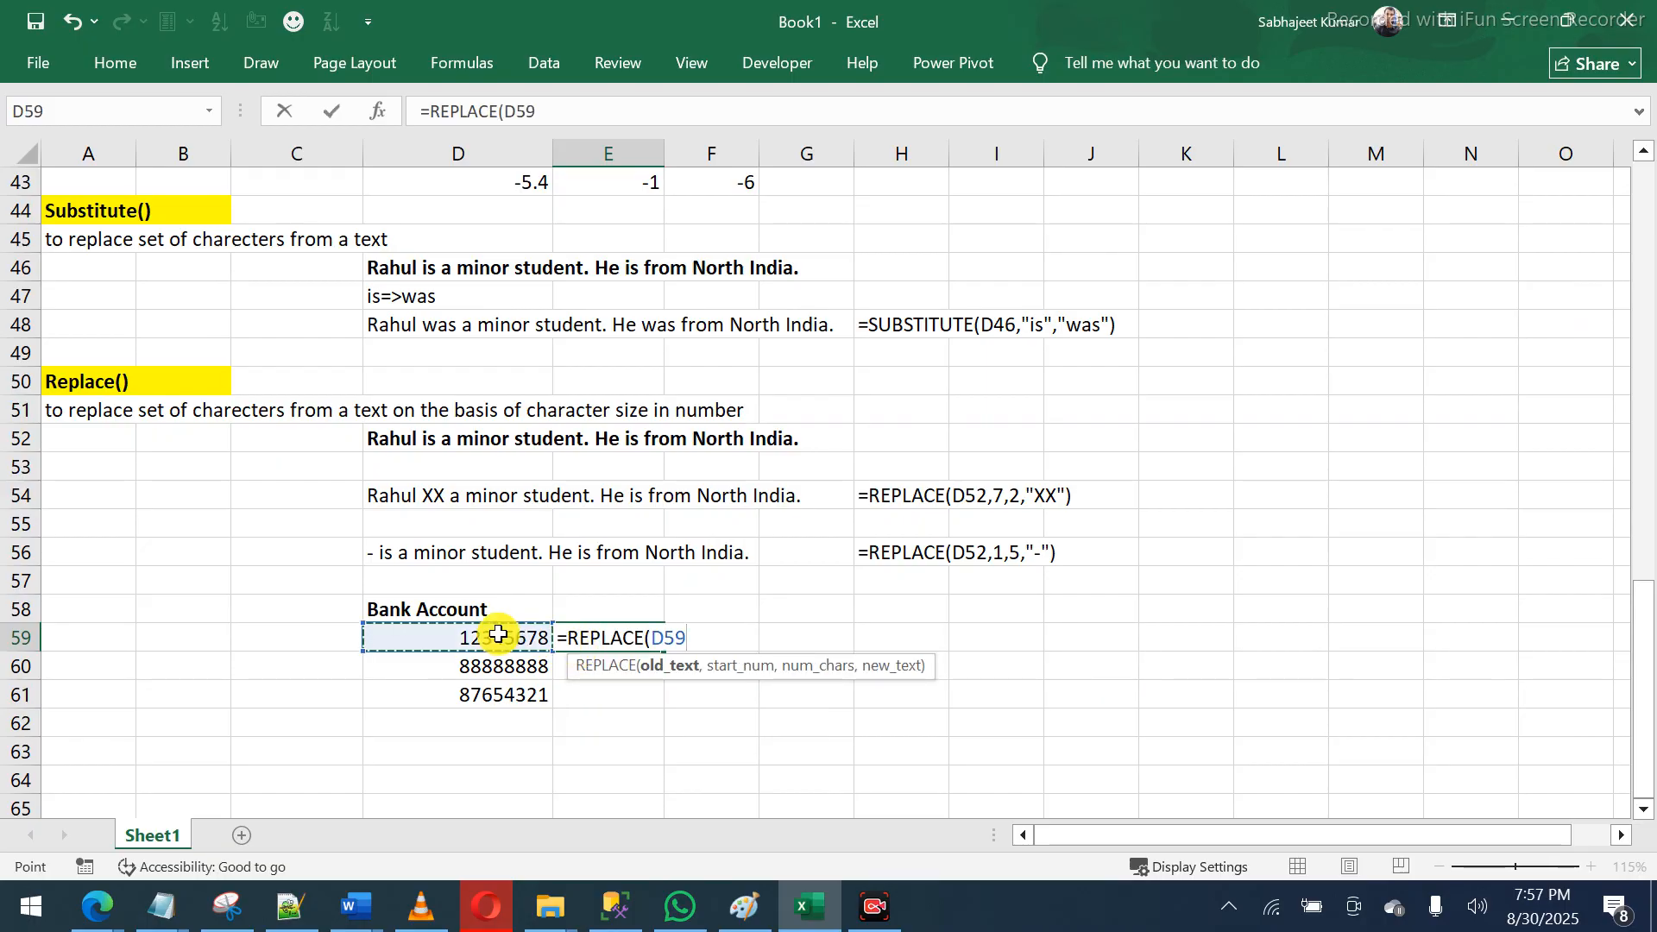
type(",")
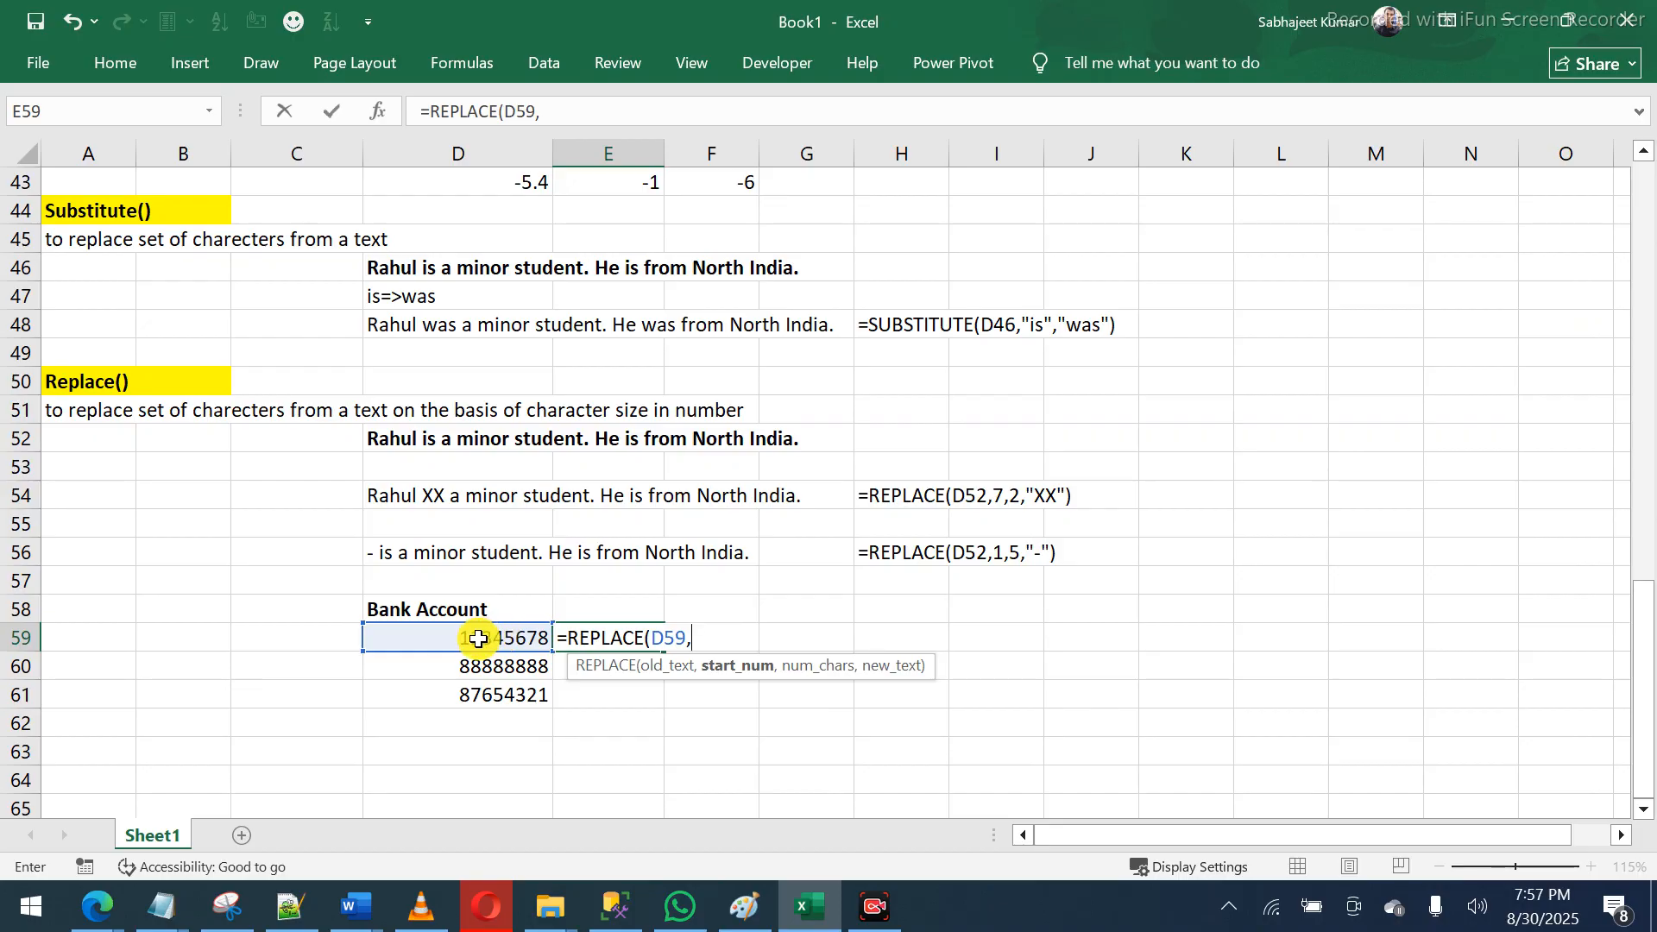
type("1")
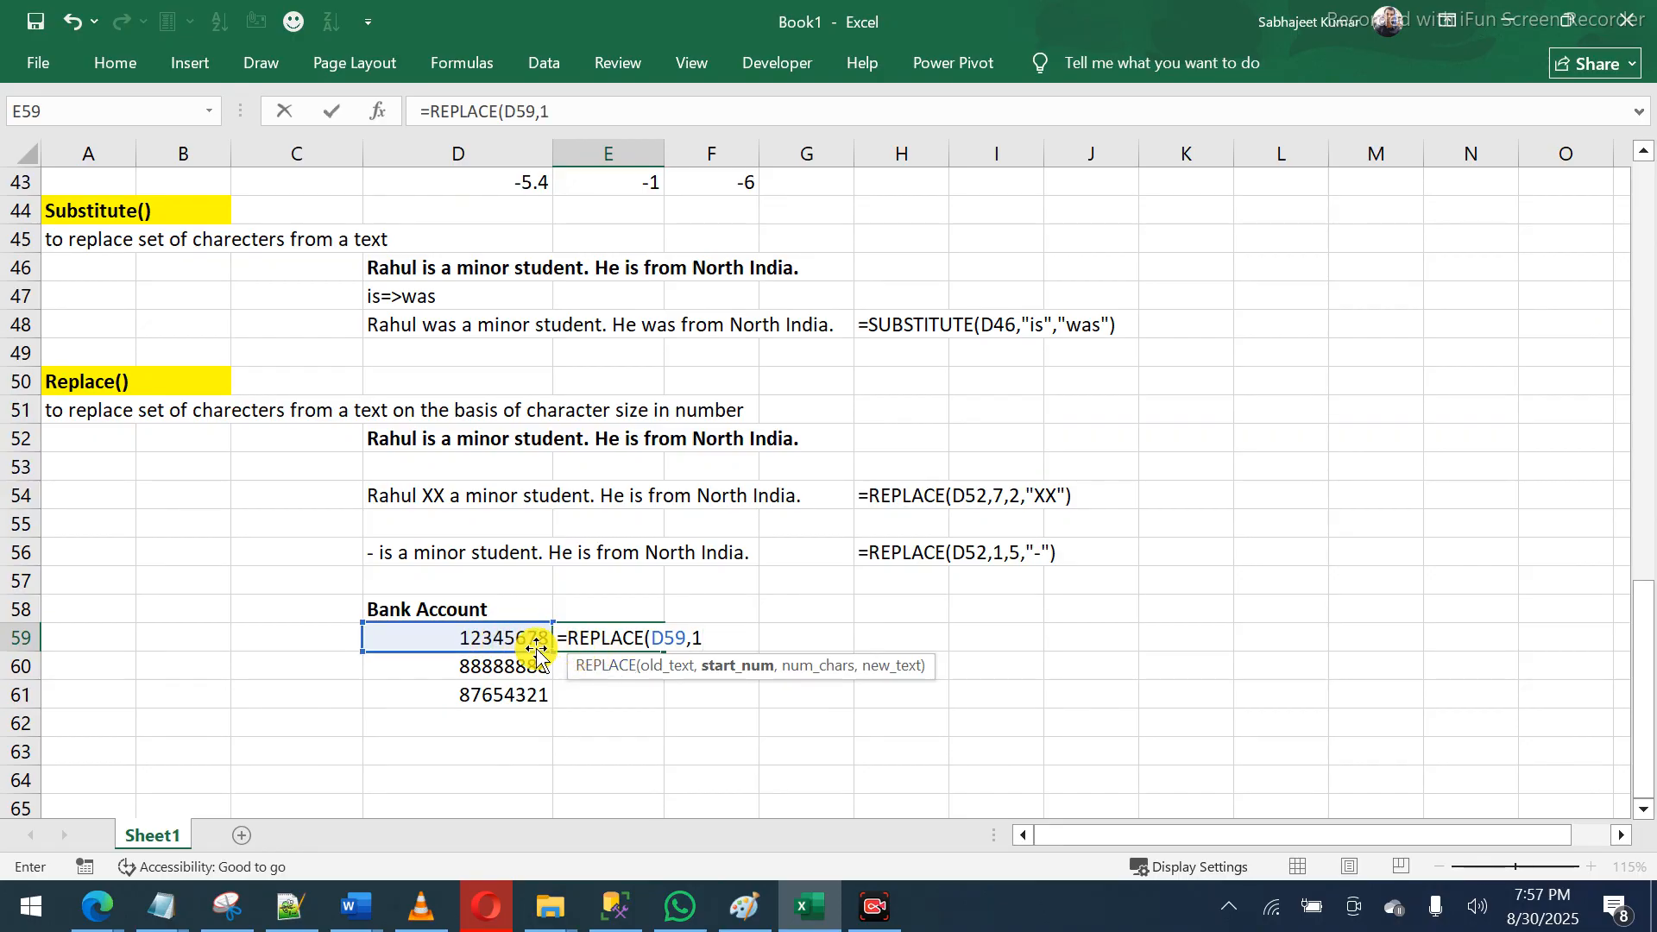
type(",")
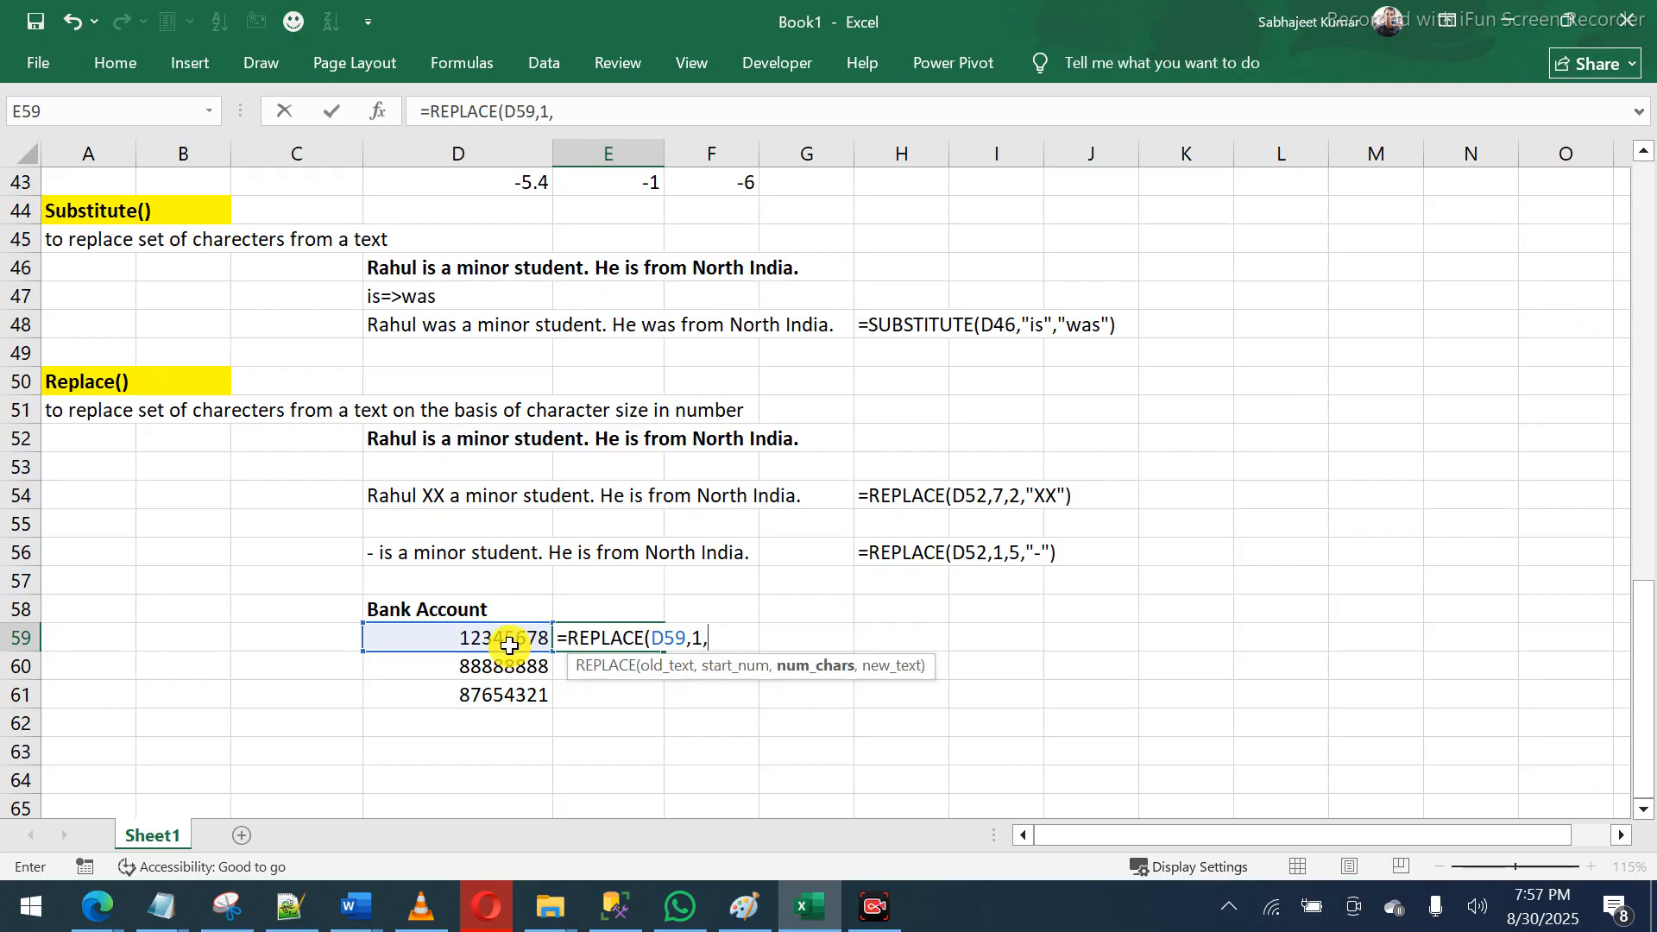
type("4,")
type("\"X")
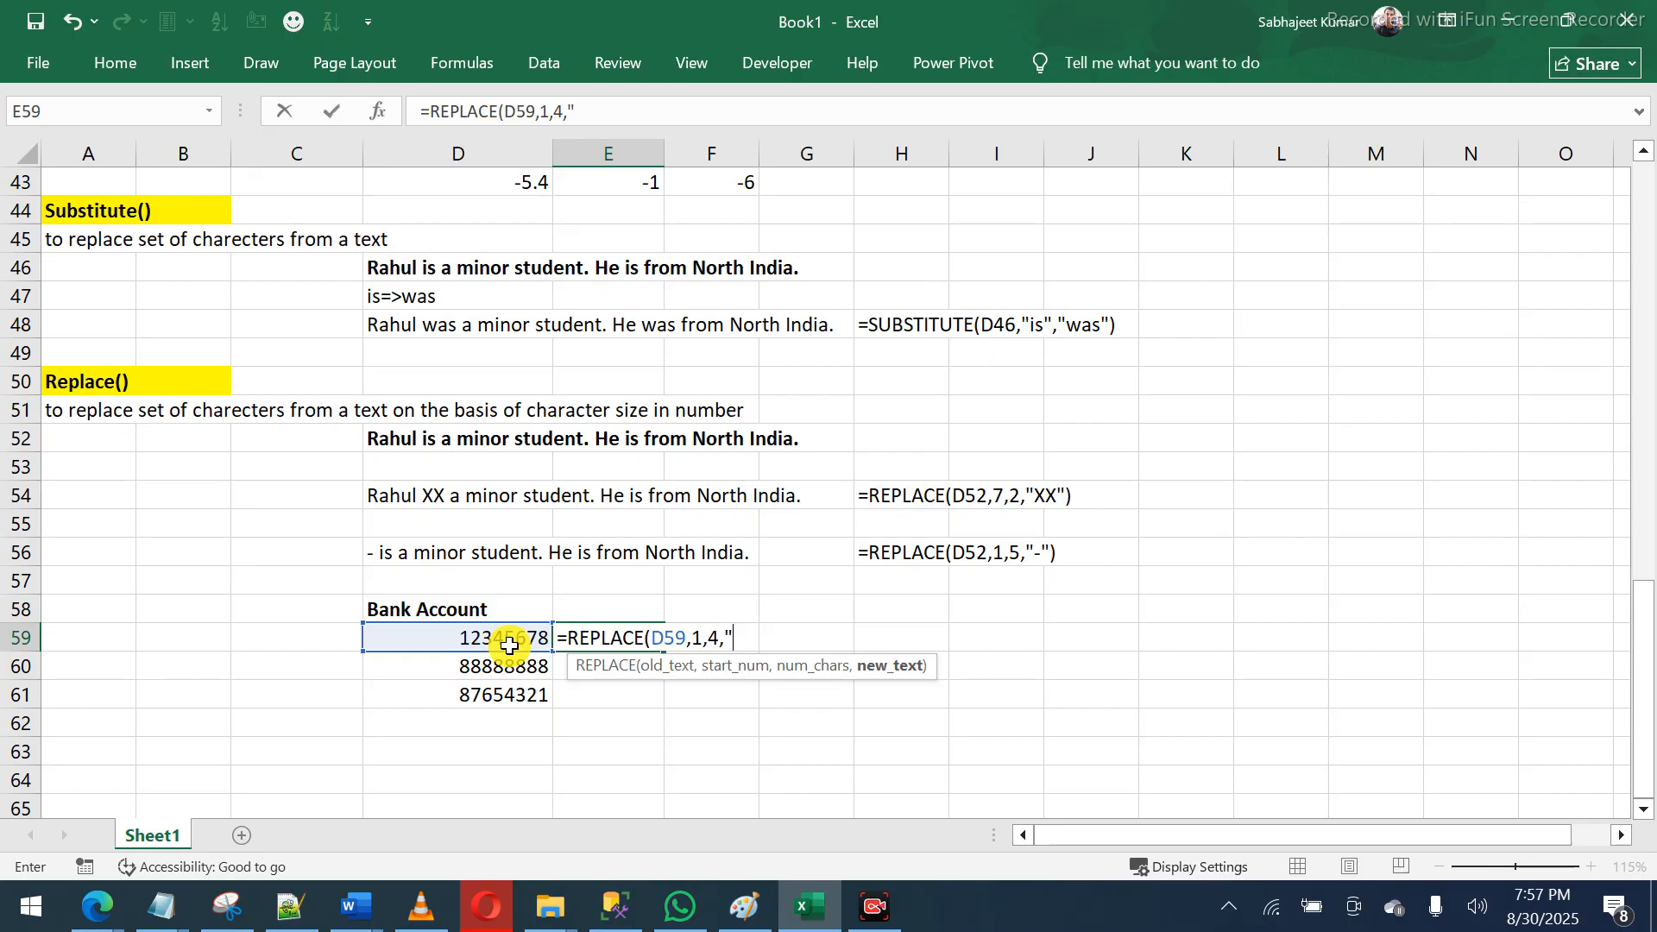
type("XXX\")")
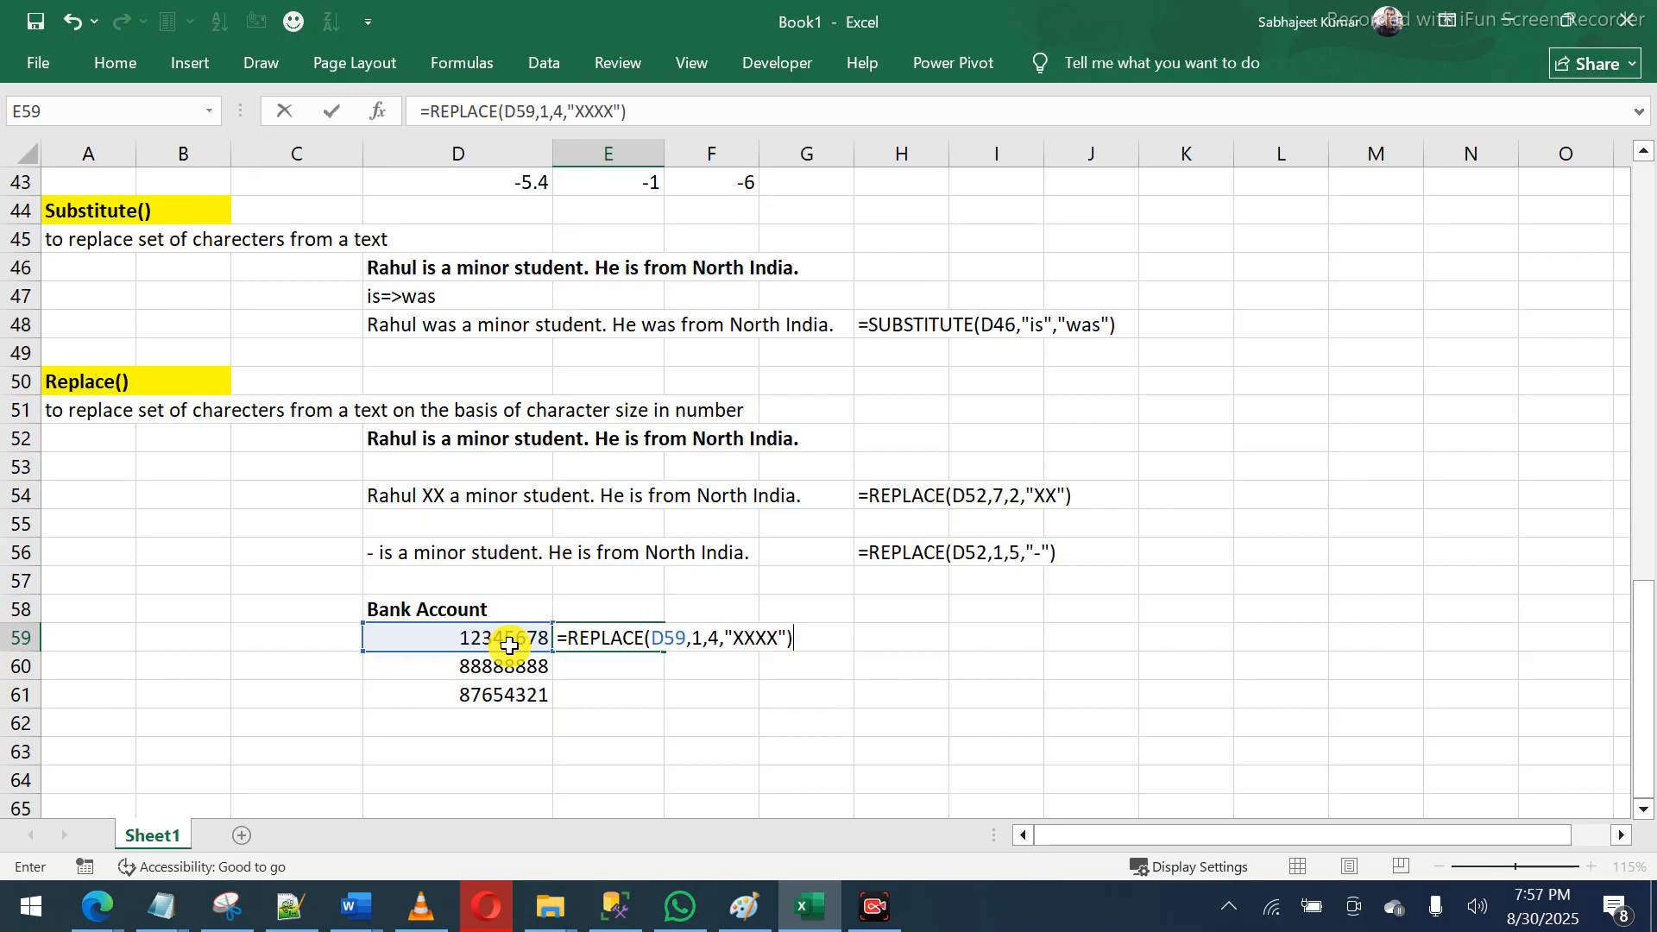
key("Return")
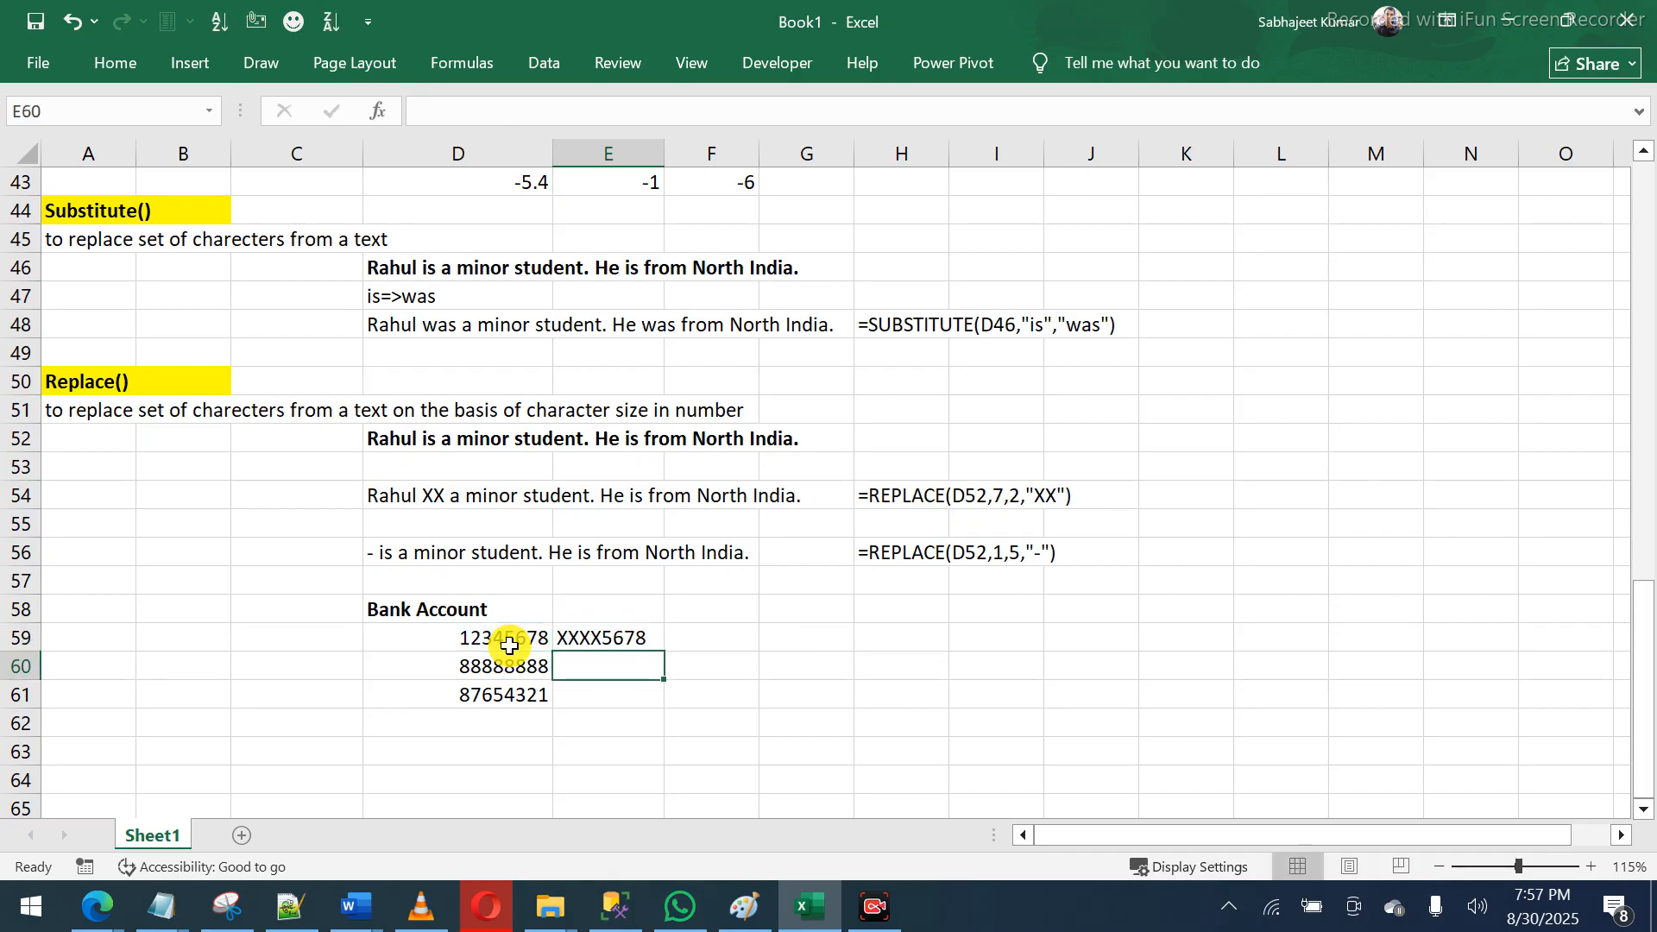
left_click(633, 645)
double_click(668, 654)
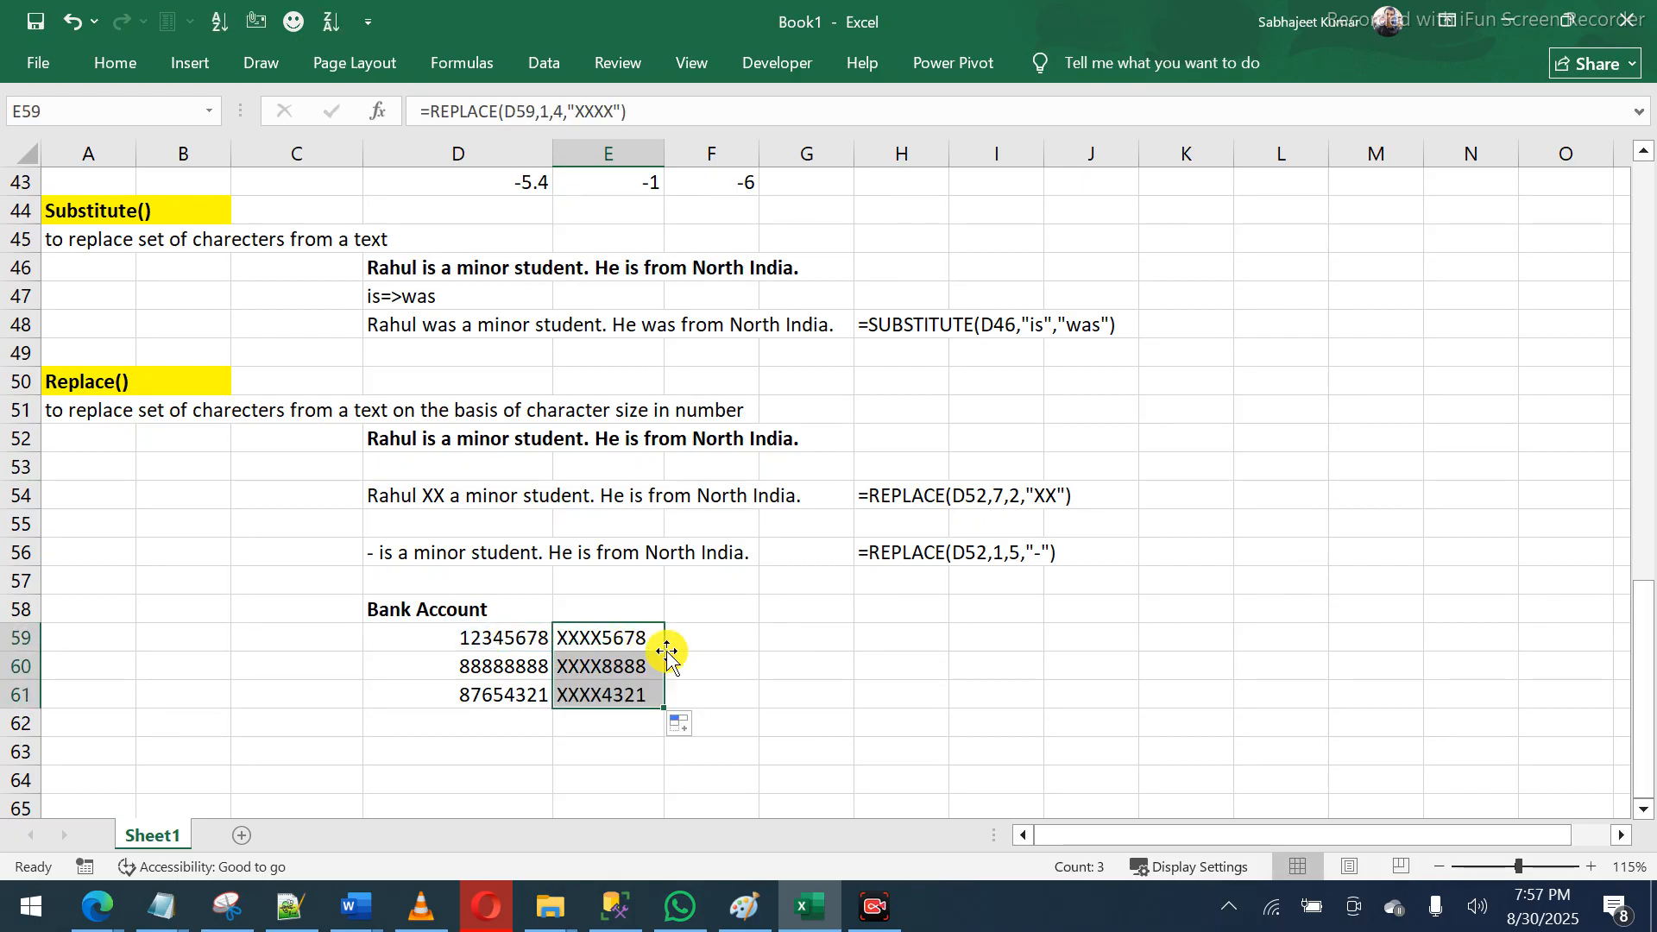
- Enter =FORMULATEXT(E59) in G59 and fill it down to G61
left_click(771, 637)
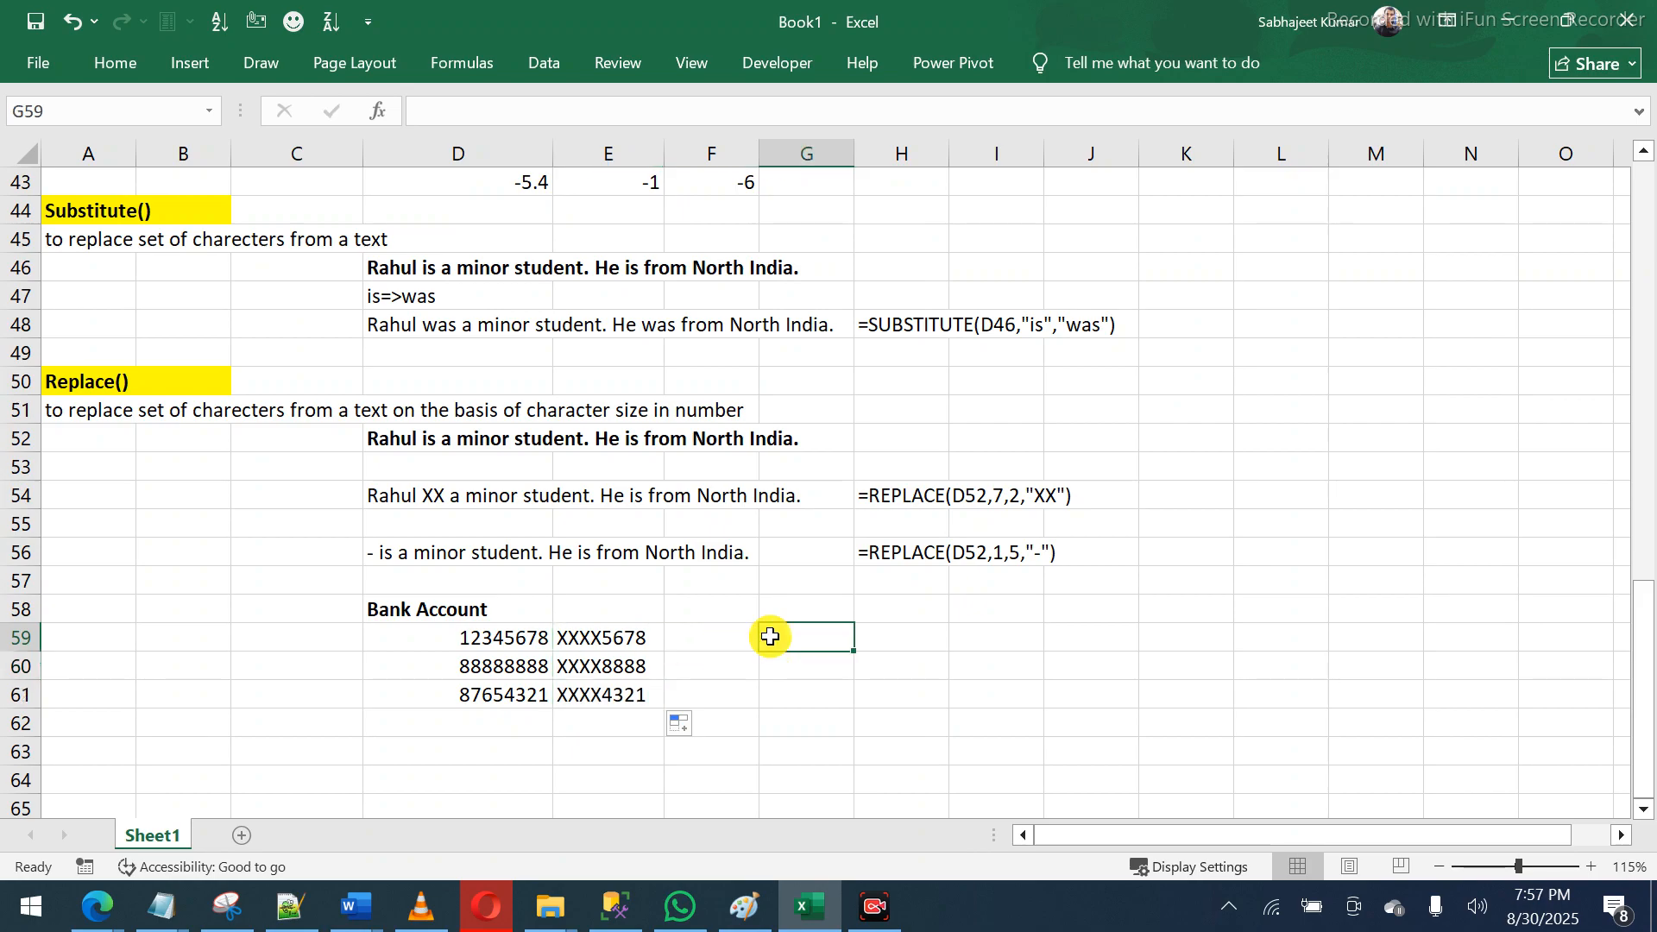
type("=FO")
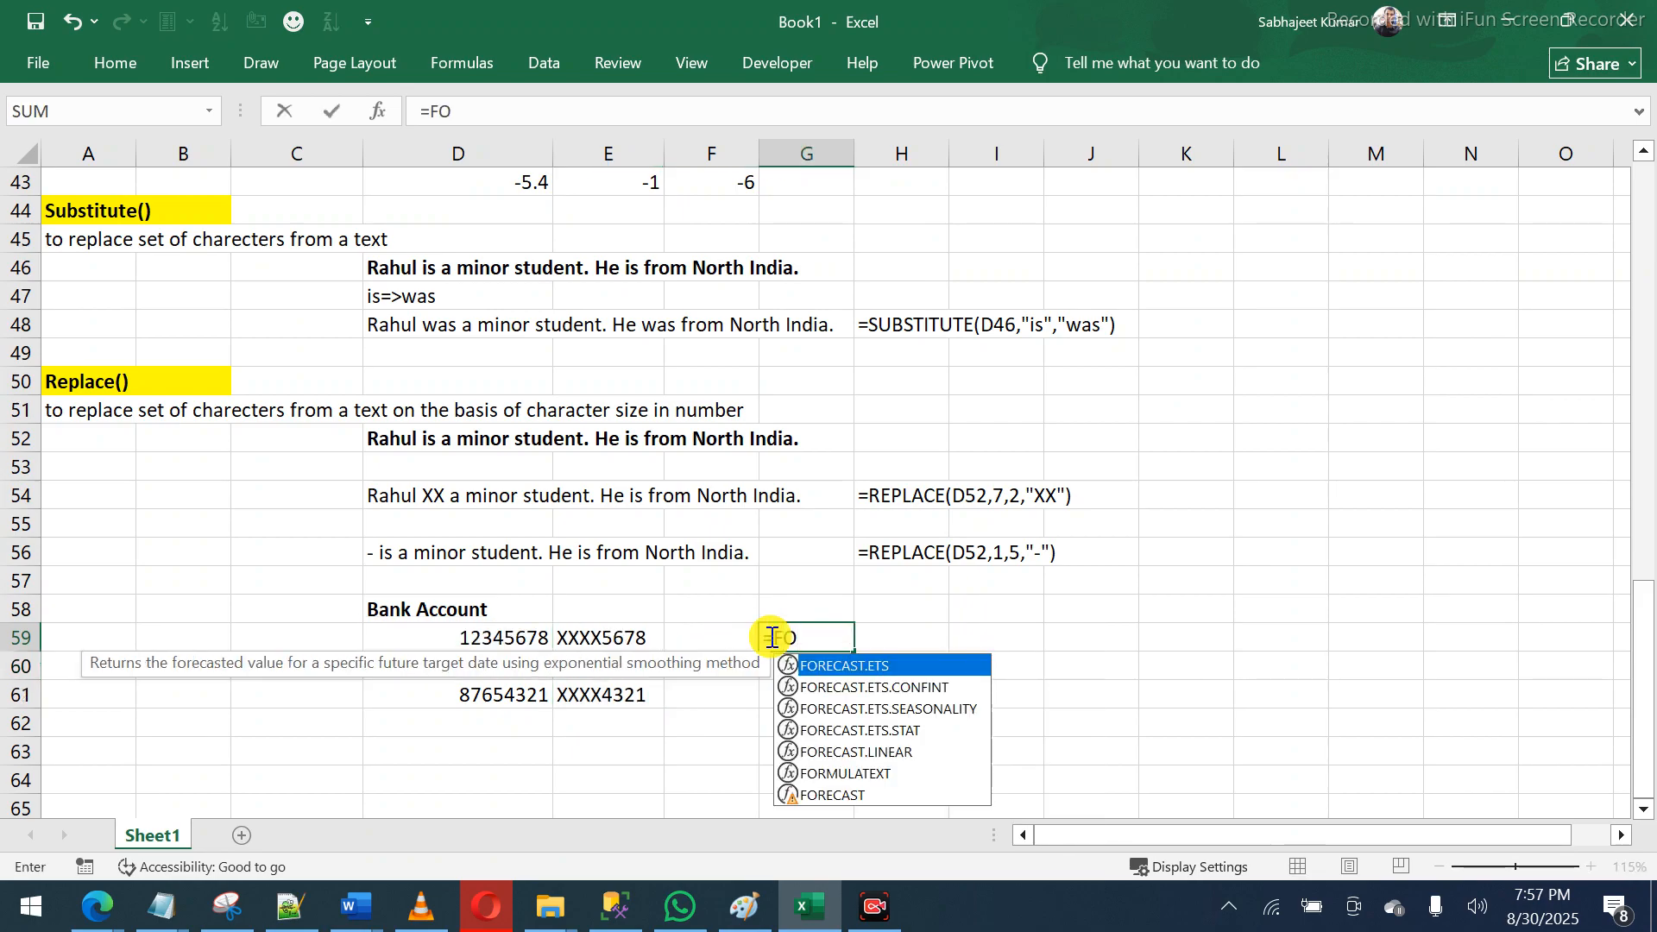
type("R")
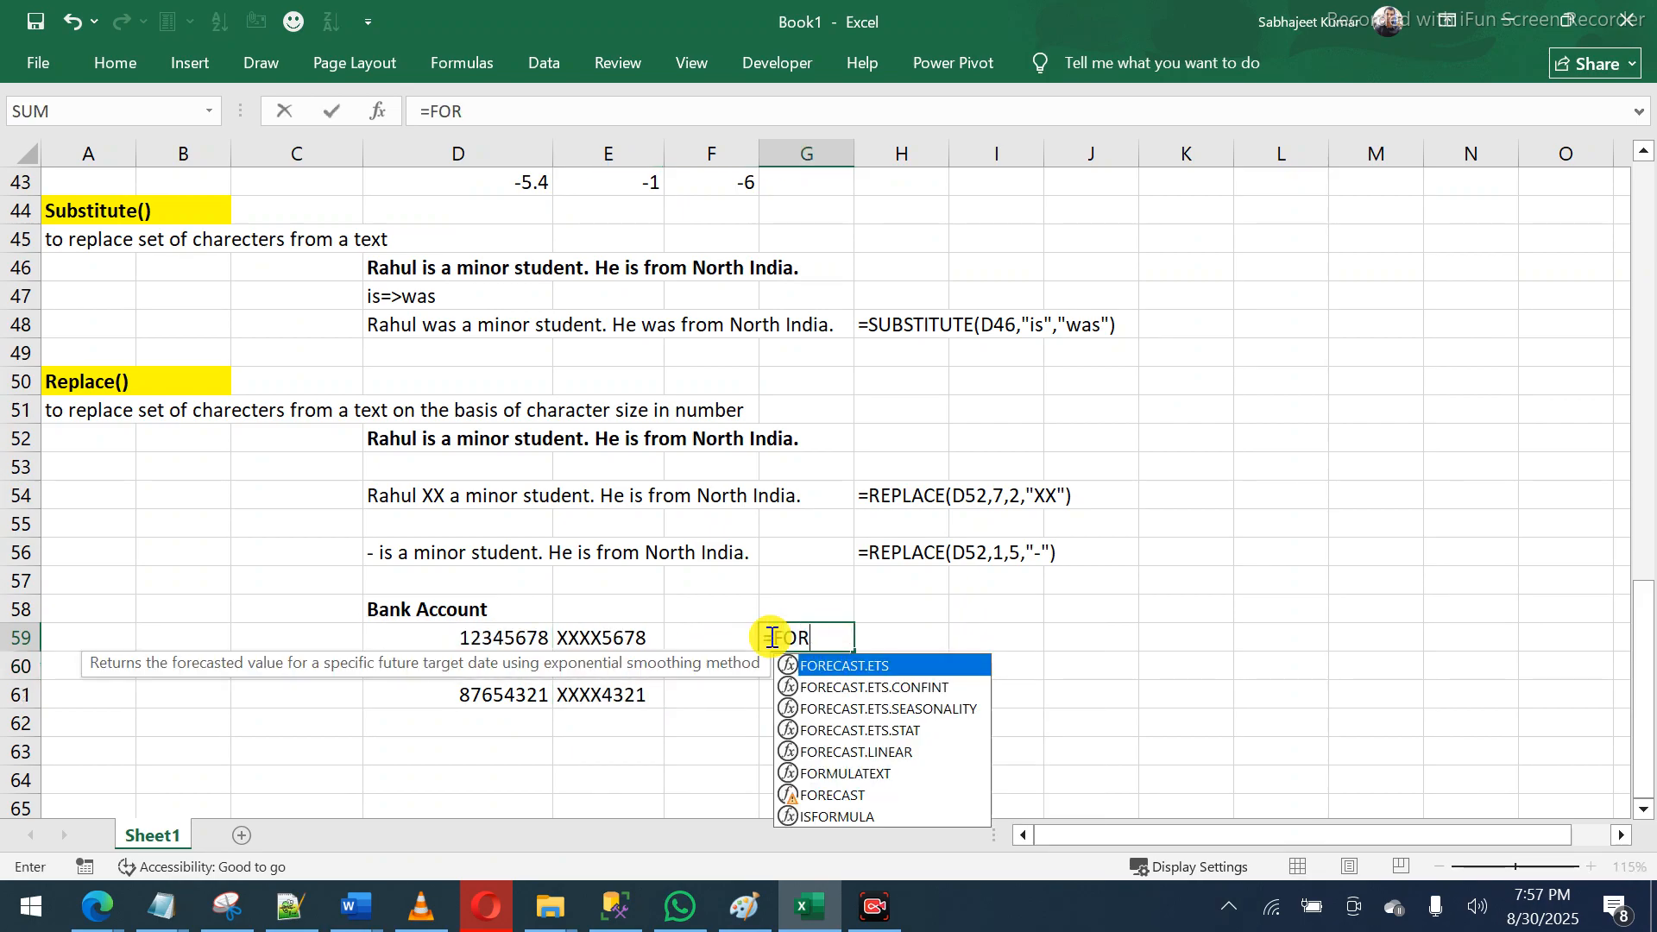
type("MU")
key("Tab")
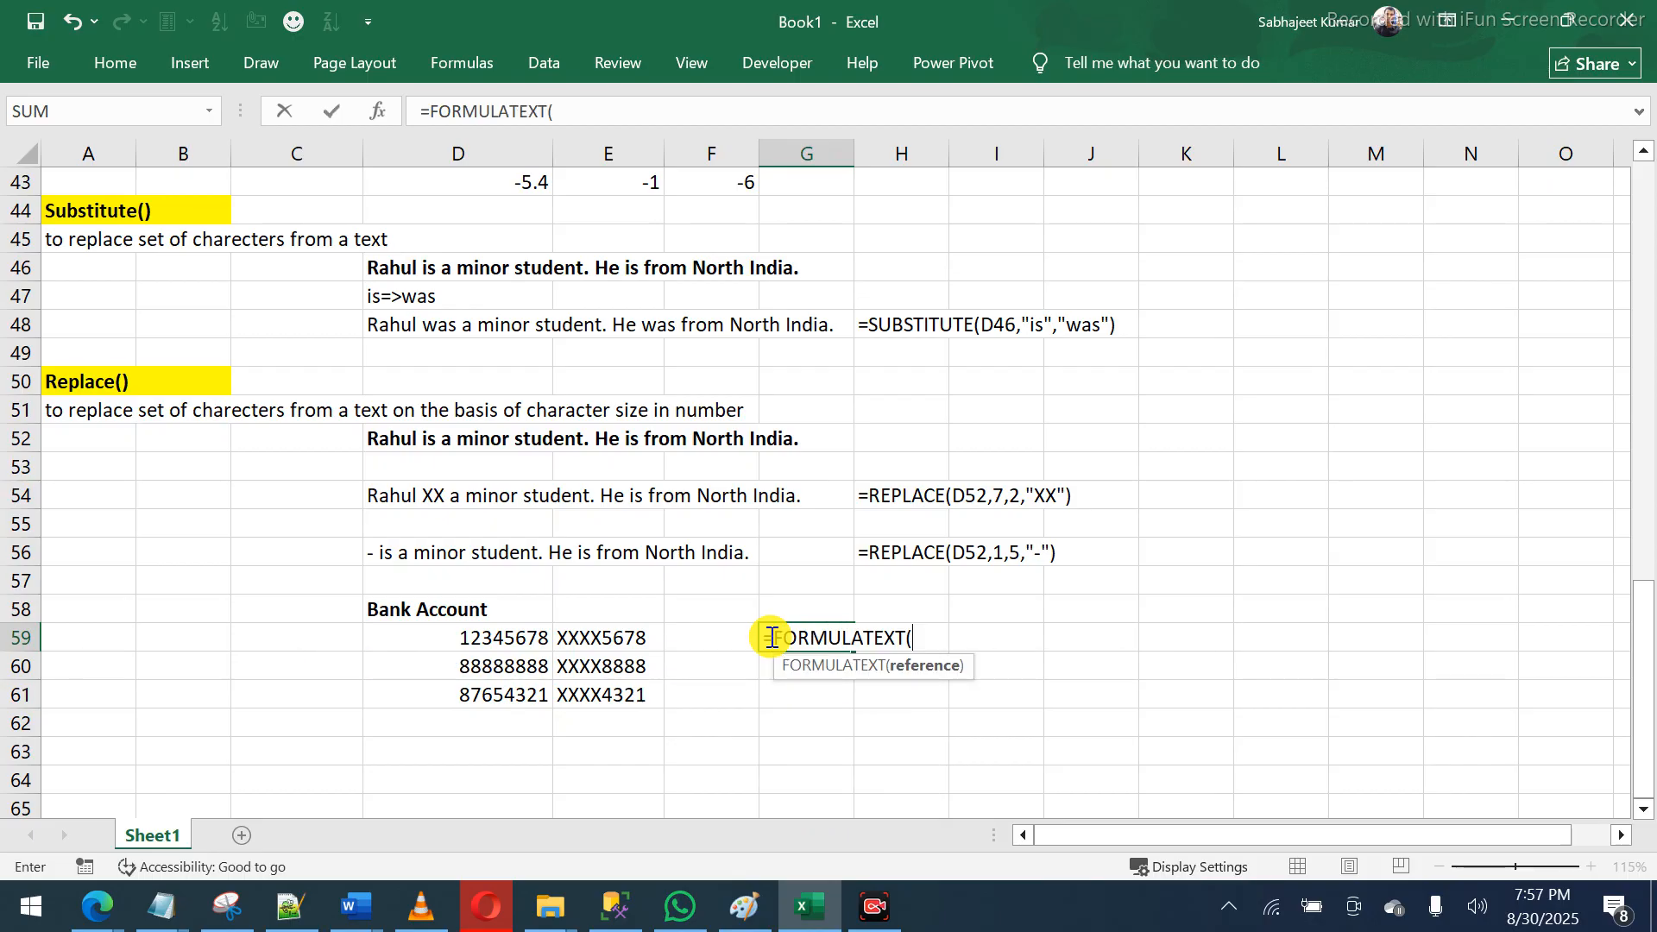
left_click(579, 636)
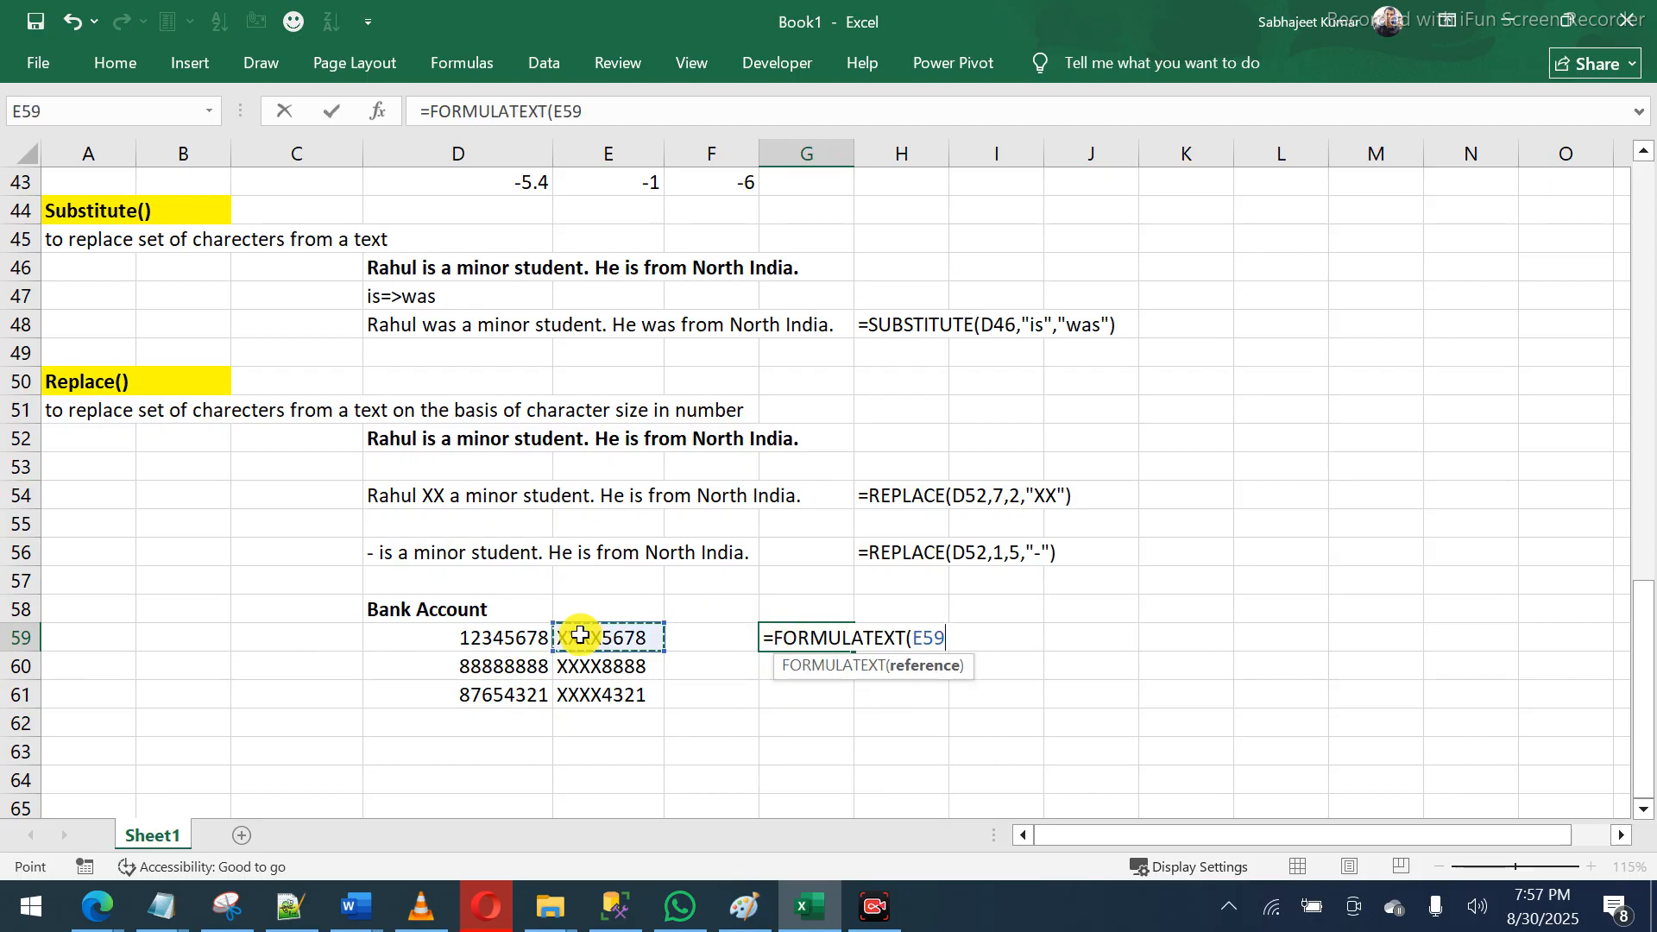
key("Return")
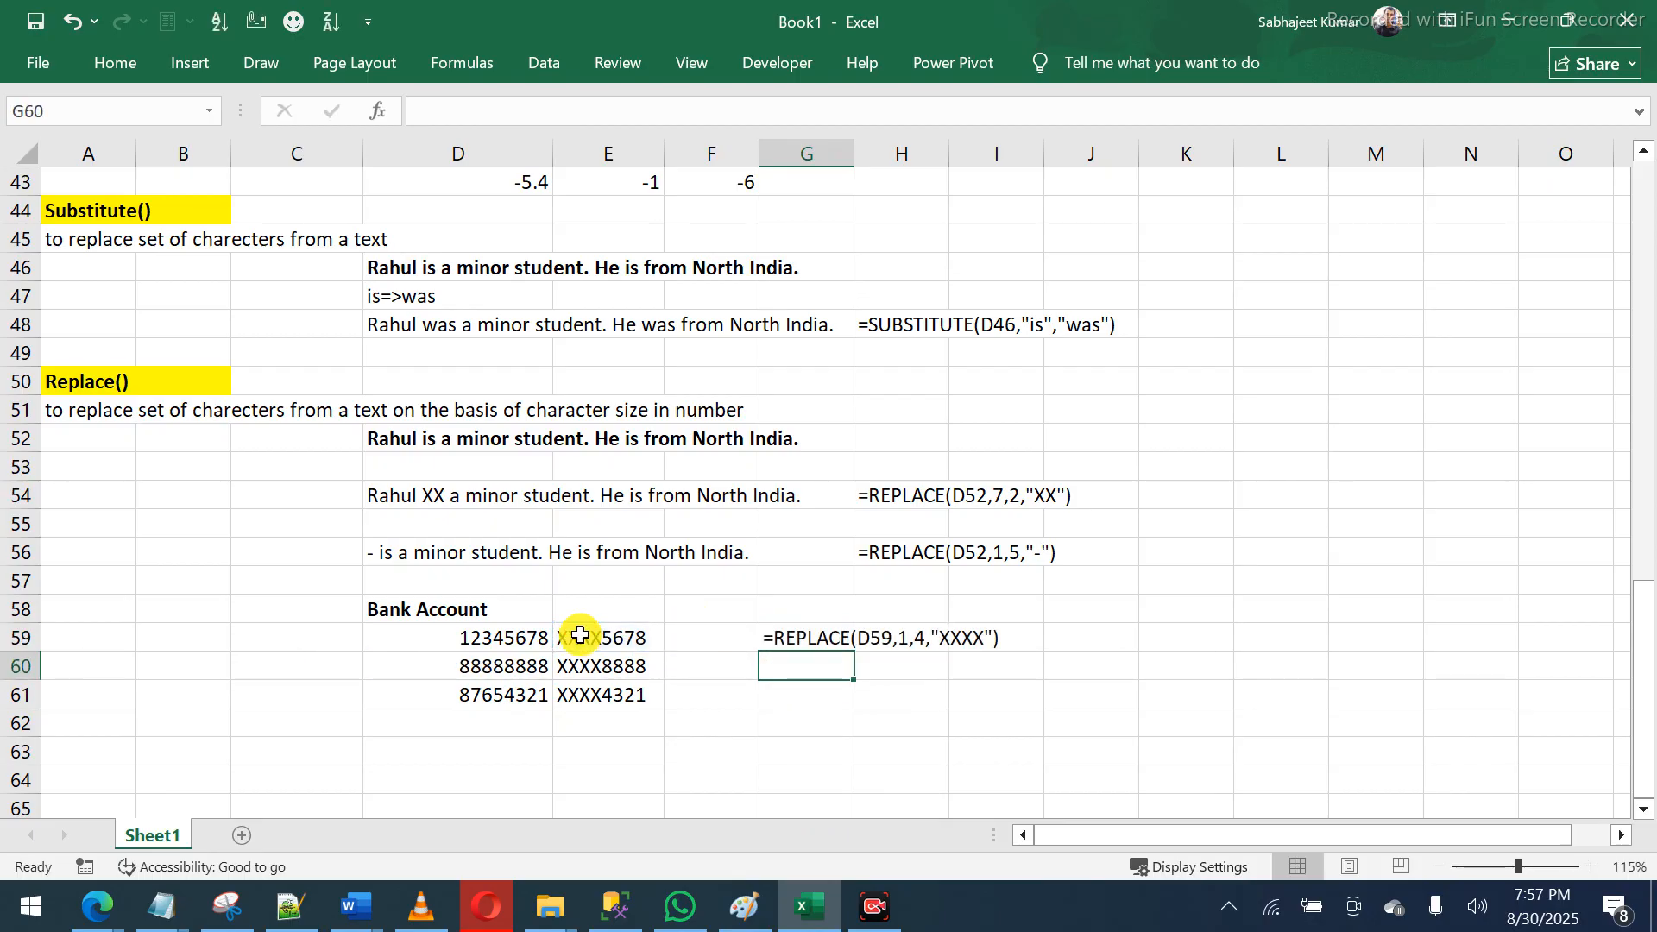
left_click(827, 640)
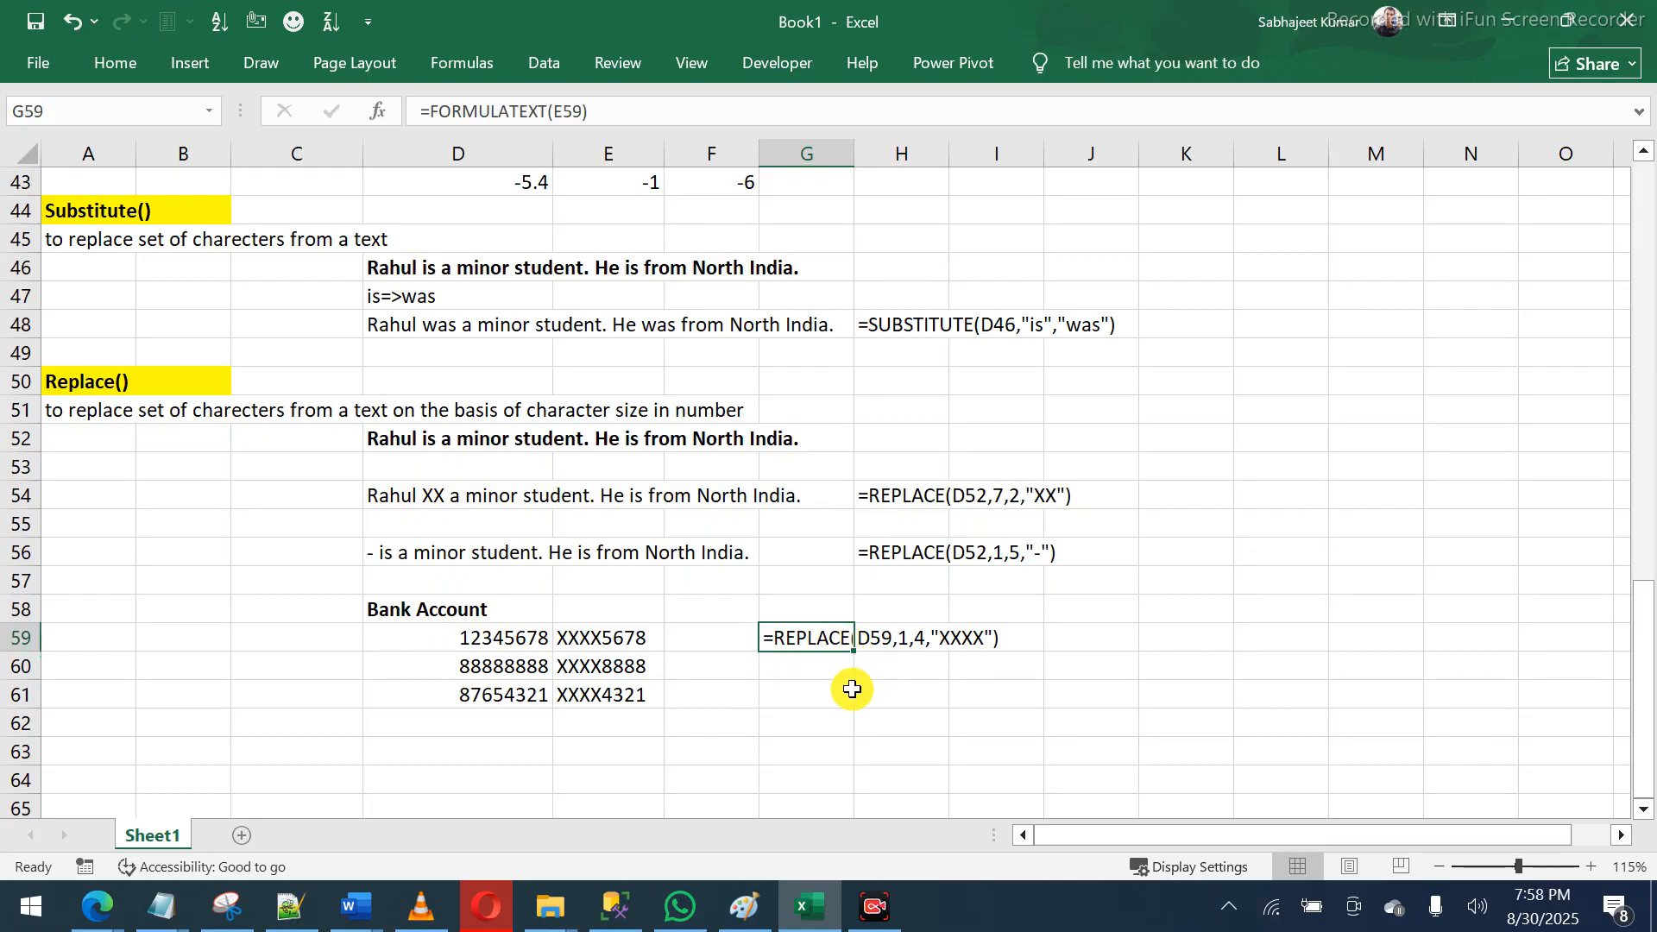
left_click_drag(854, 649, 855, 703)
left_click(792, 663)
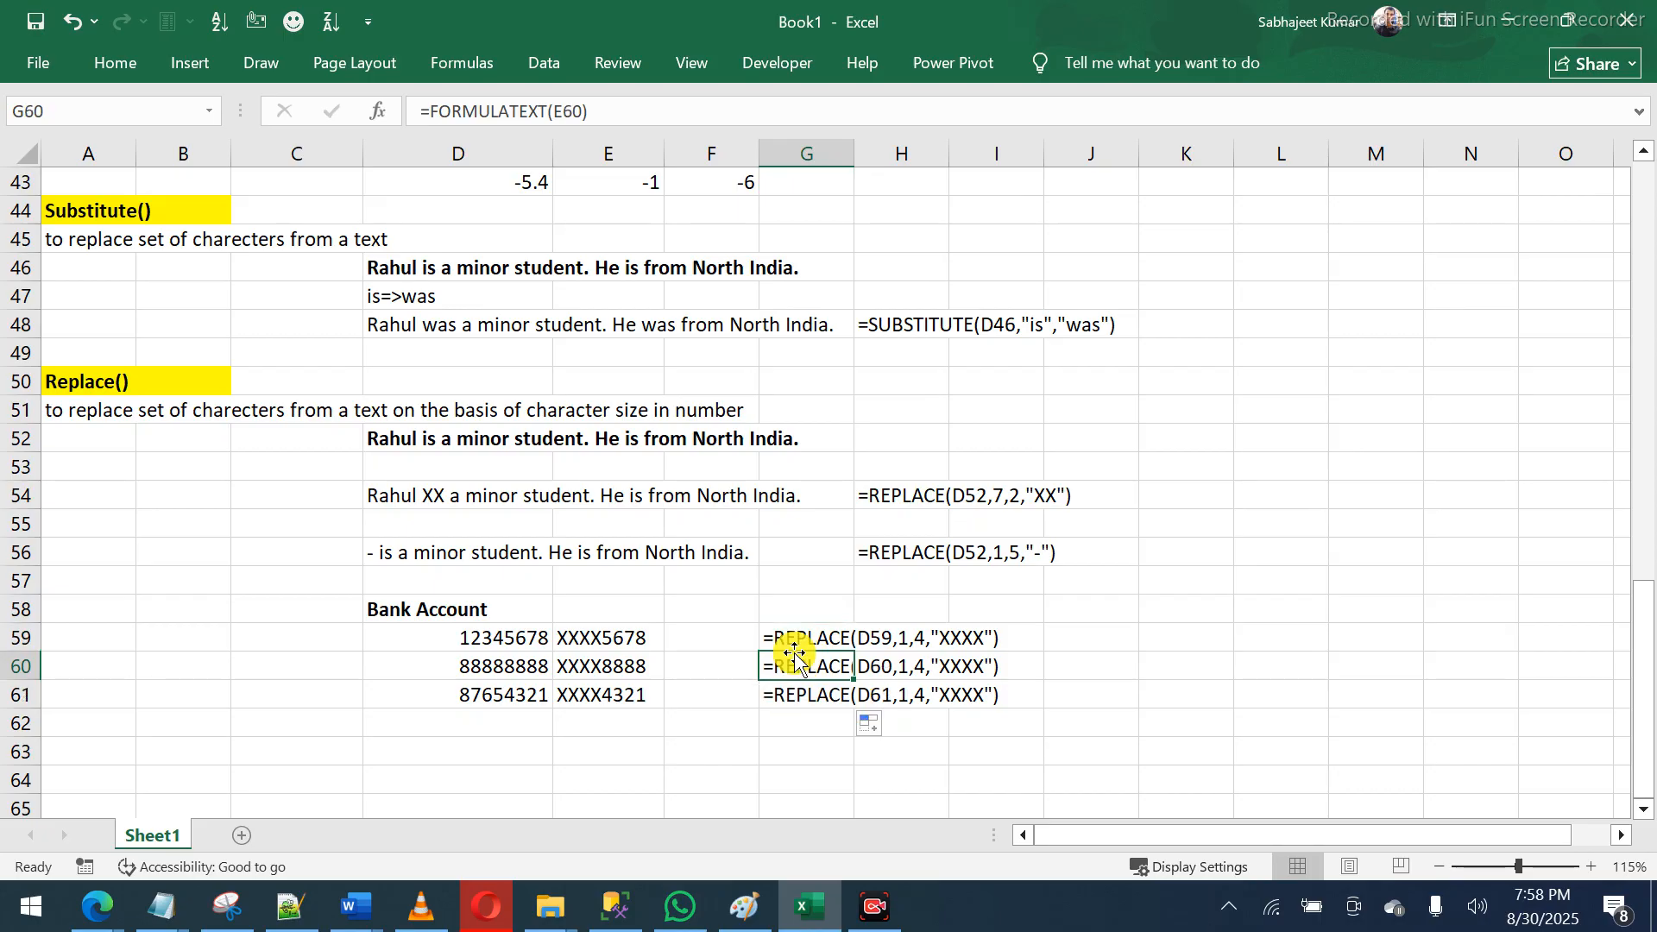
left_click_drag(1254, 294, 1381, 412)
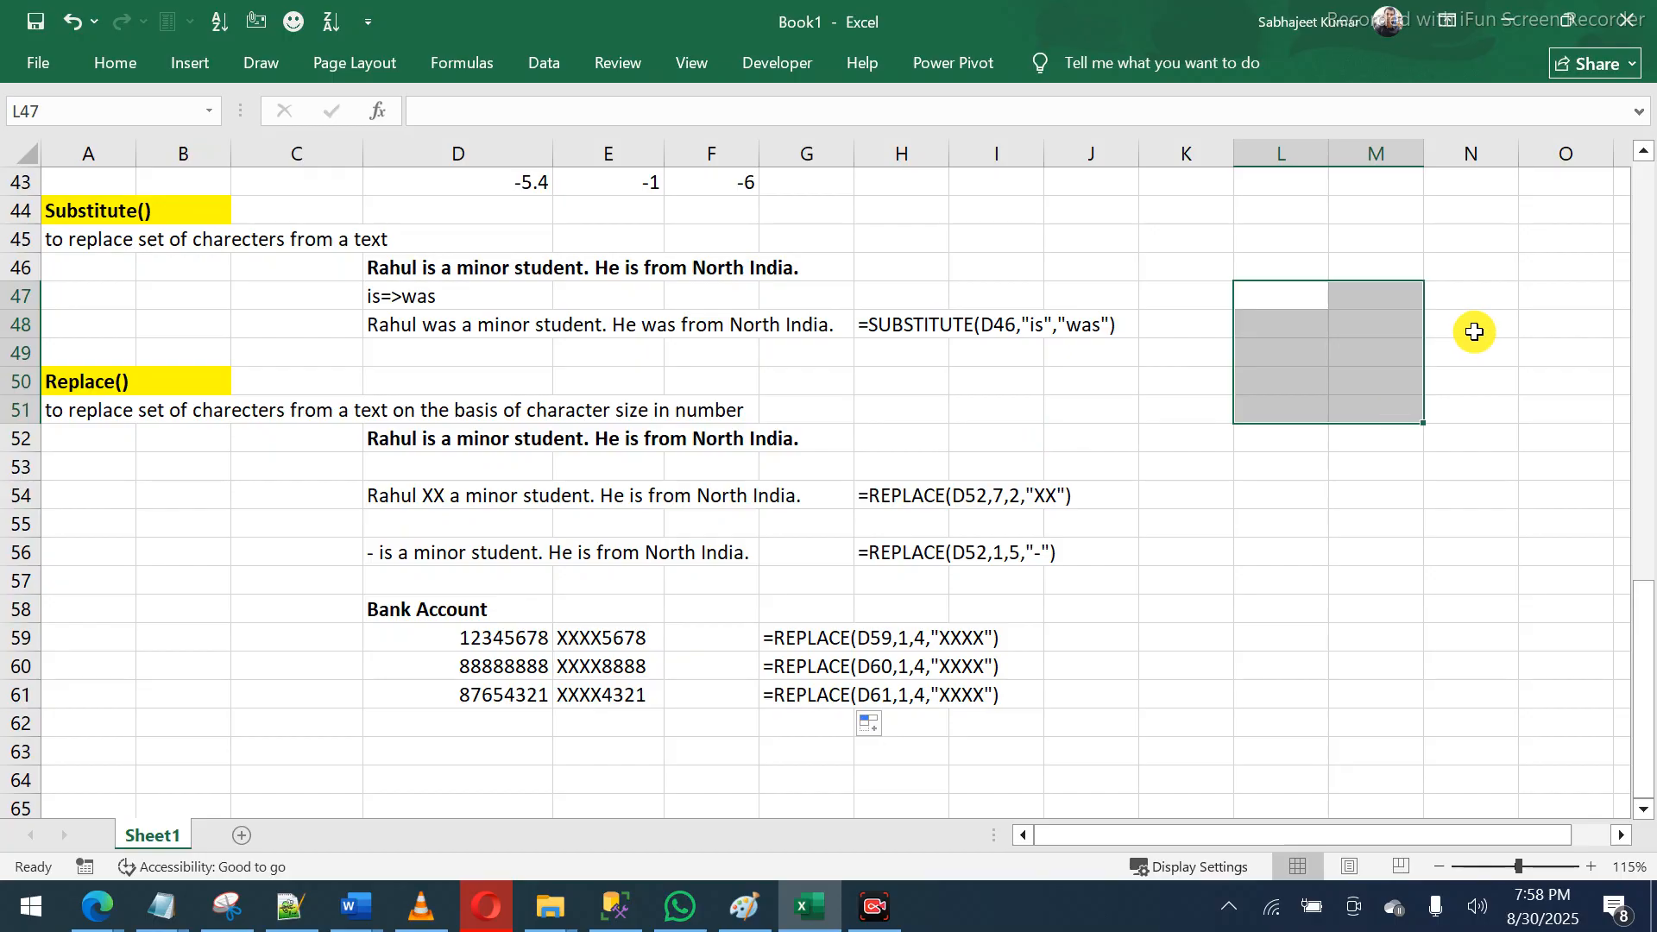
- Highlight the masked results in E59:E61 and the account numbers, then bring Paint forward
left_click_drag(1493, 308, 1320, 385)
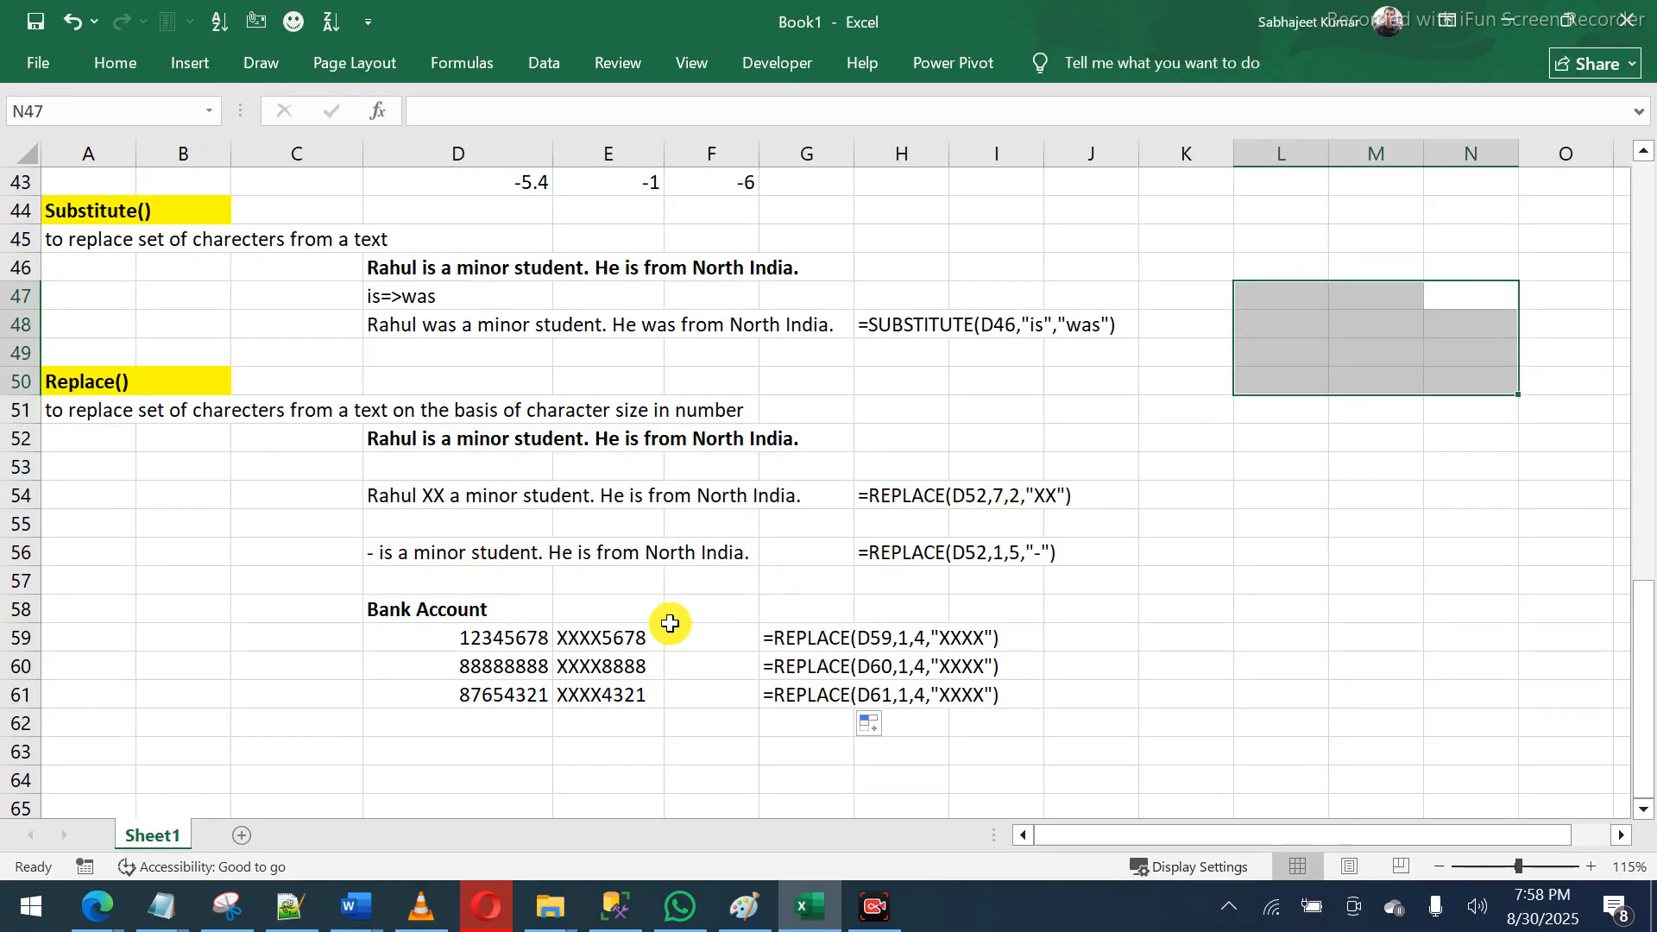
left_click_drag(600, 636, 592, 688)
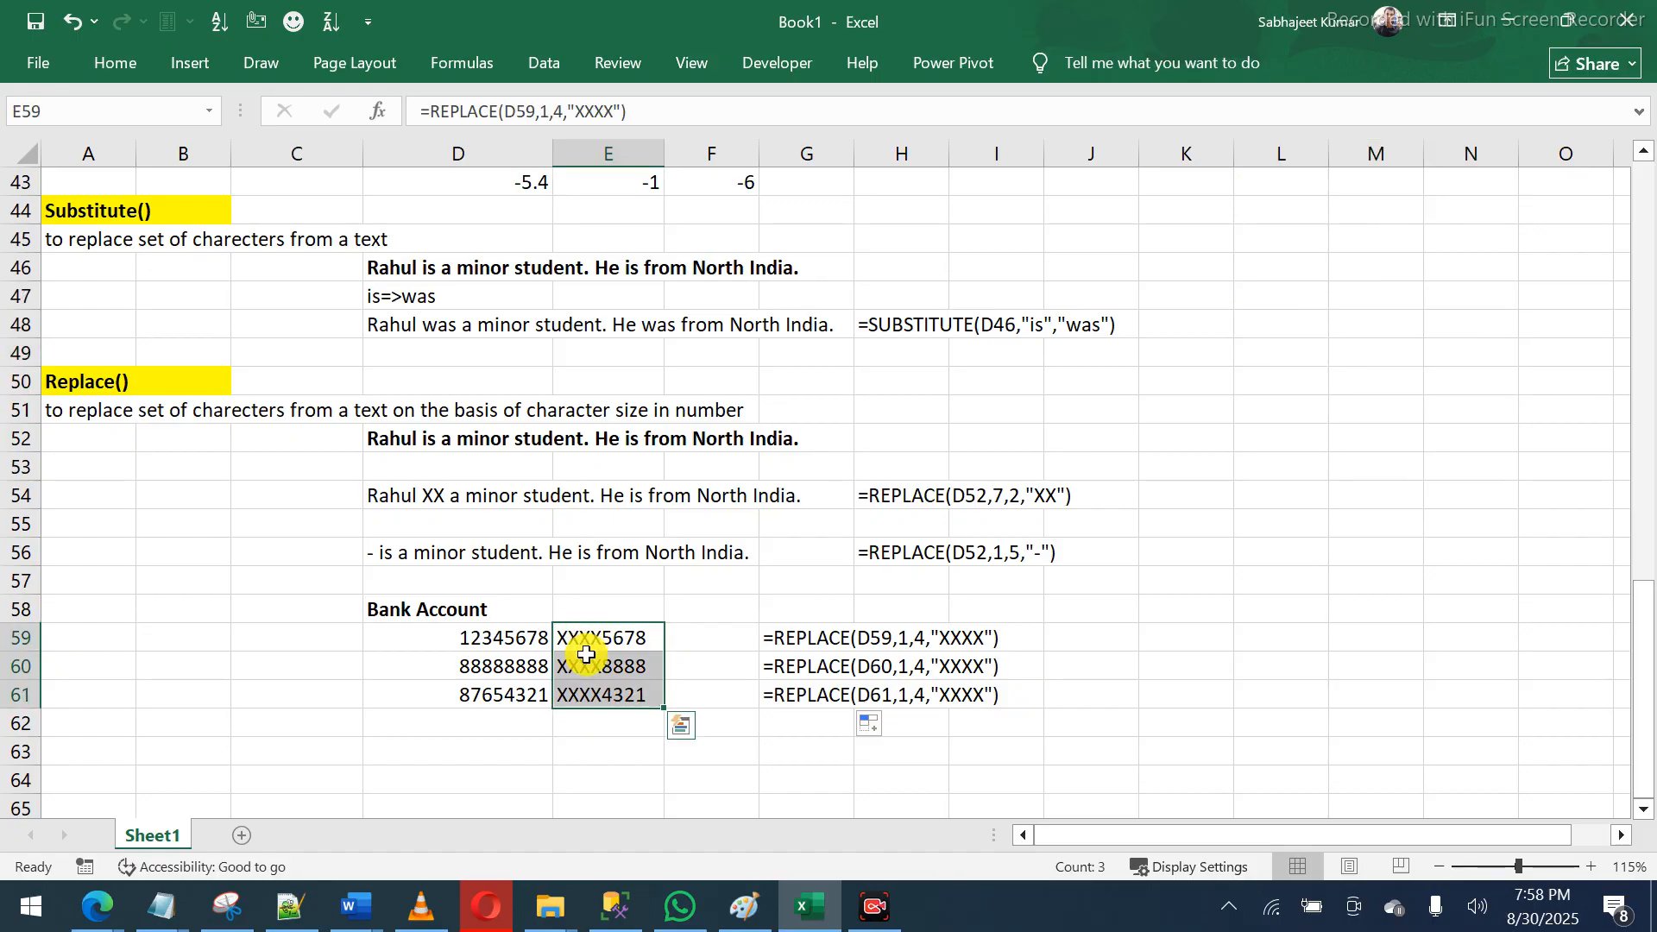
left_click_drag(584, 611, 586, 700)
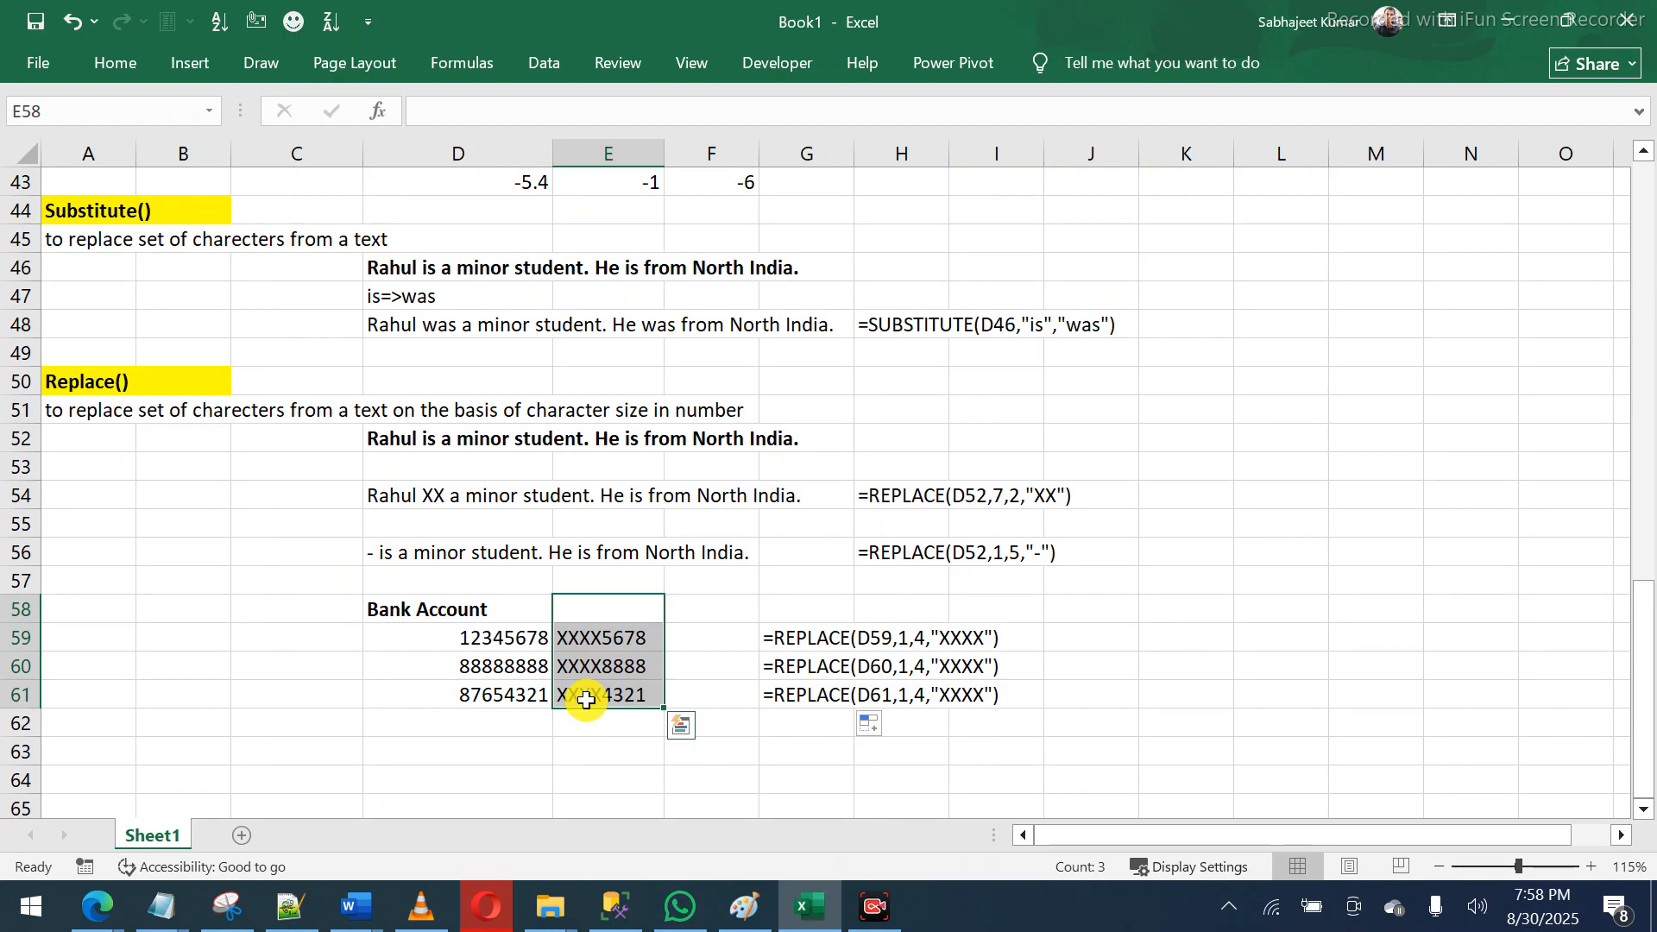
left_click(493, 648)
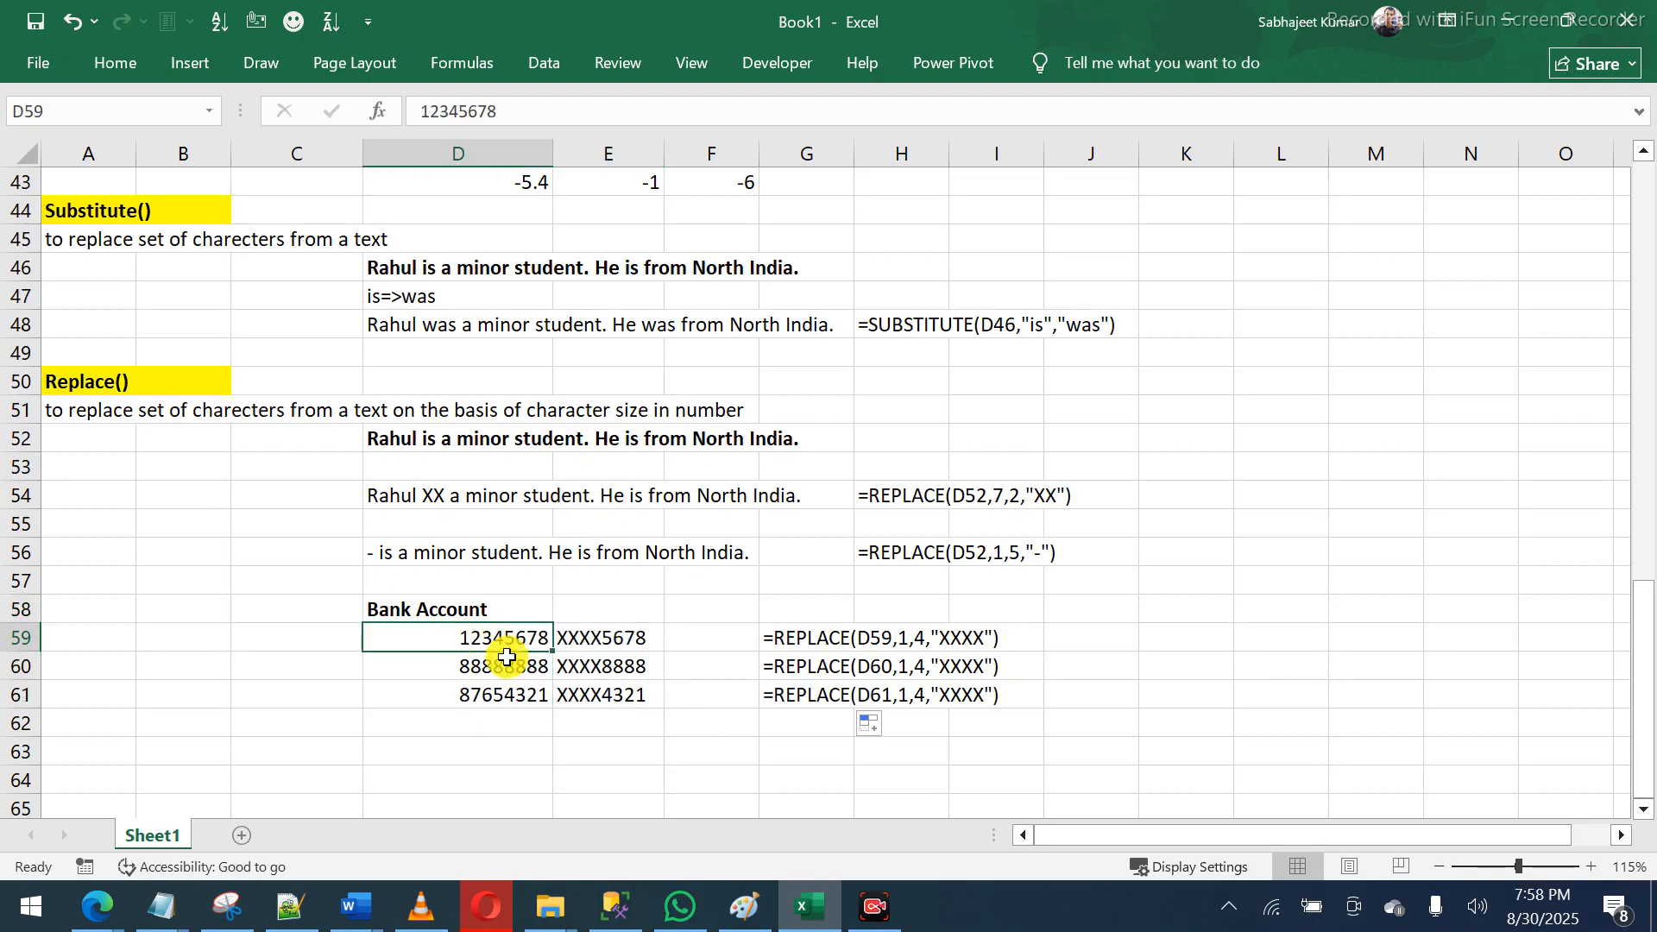
left_click_drag(493, 648, 527, 669)
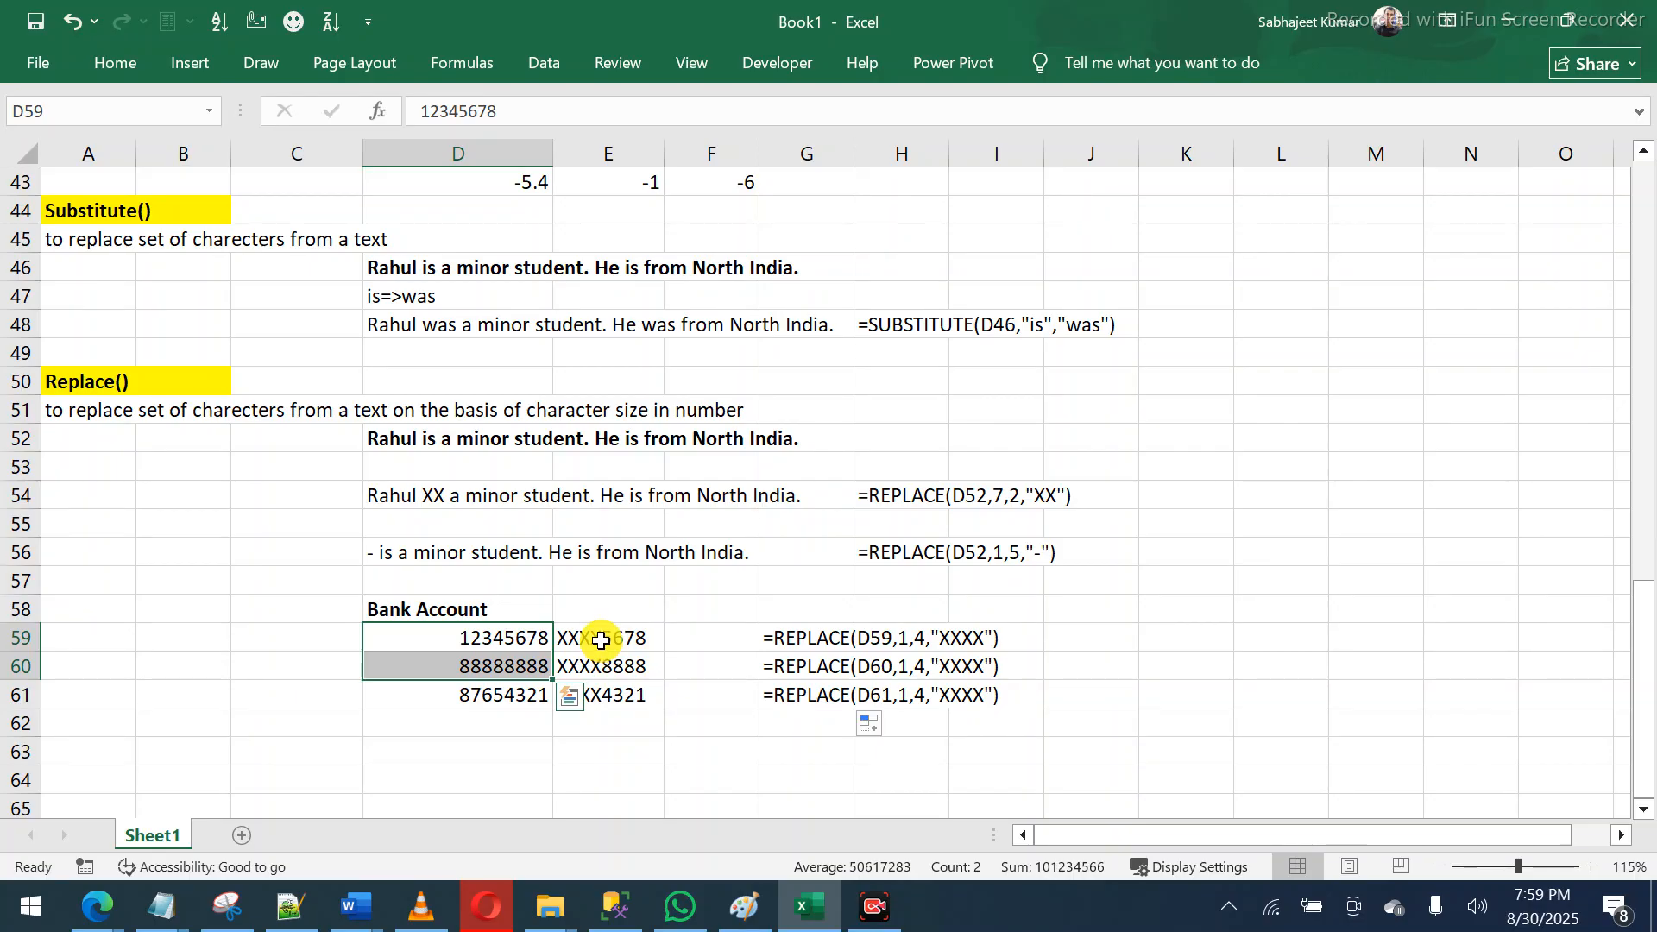
left_click(742, 905)
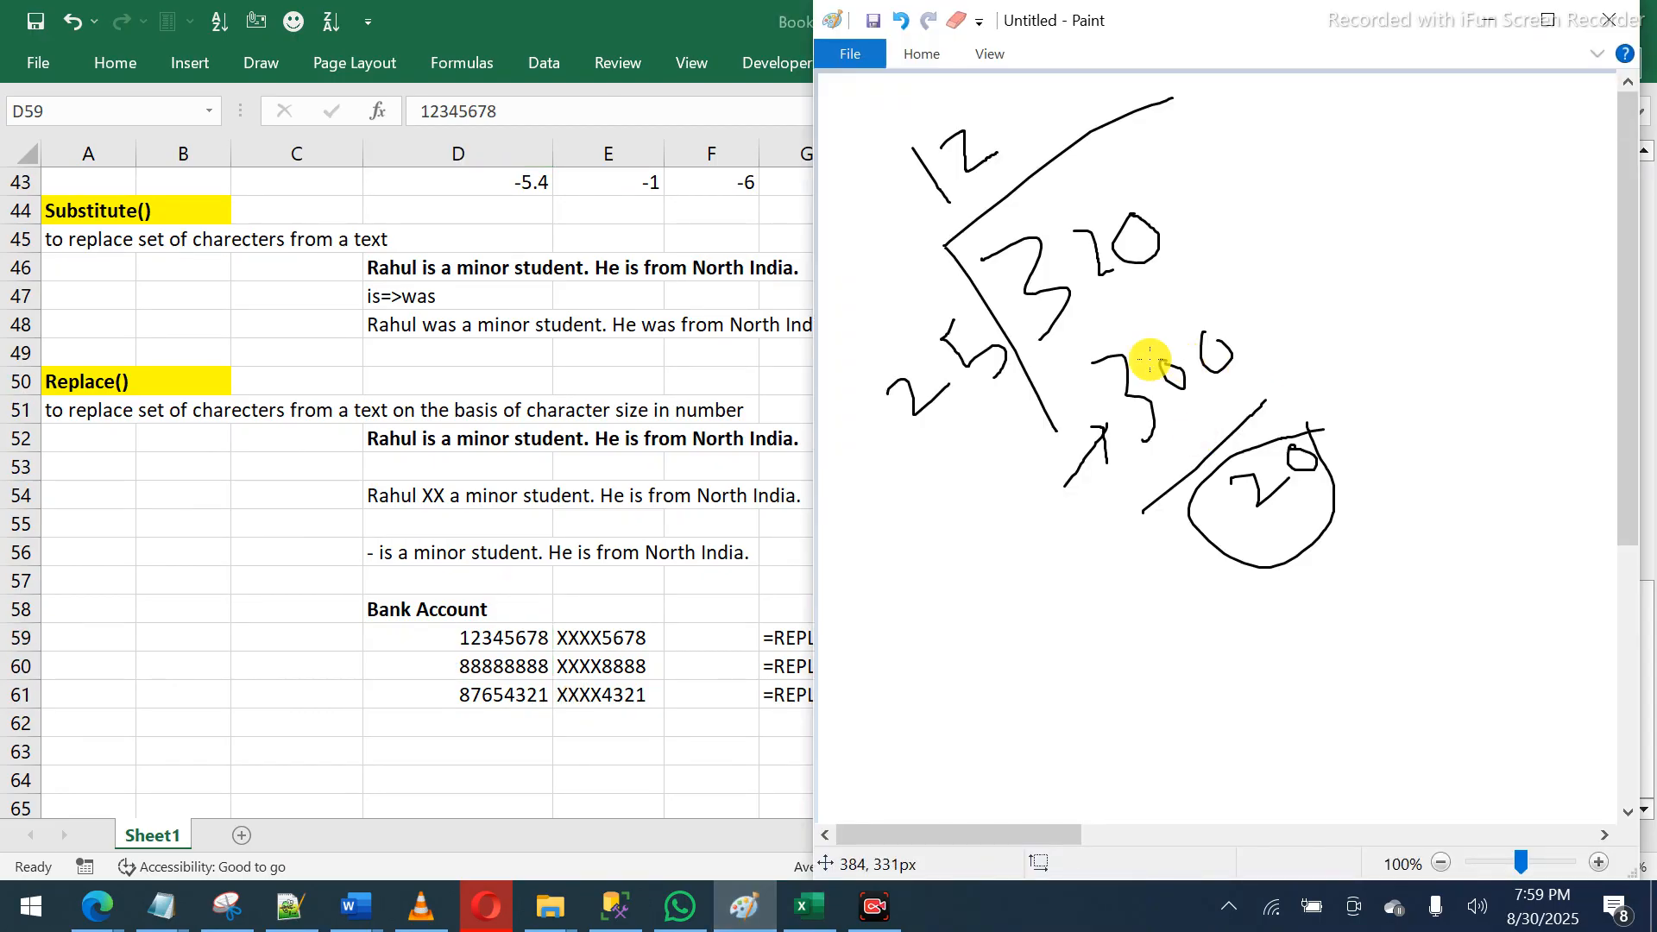
- Start a new Paint canvas without saving and handwrite the digits 1 through 8
key("ctrl+n")
key("n")
mouse_move(857, 138)
left_mouse_down()
mouse_move(860, 191)
mouse_move(913, 166)
mouse_move(939, 204)
left_mouse_up()
mouse_move(956, 142)
left_mouse_down()
mouse_move(979, 141)
mouse_move(986, 192)
left_mouse_up()
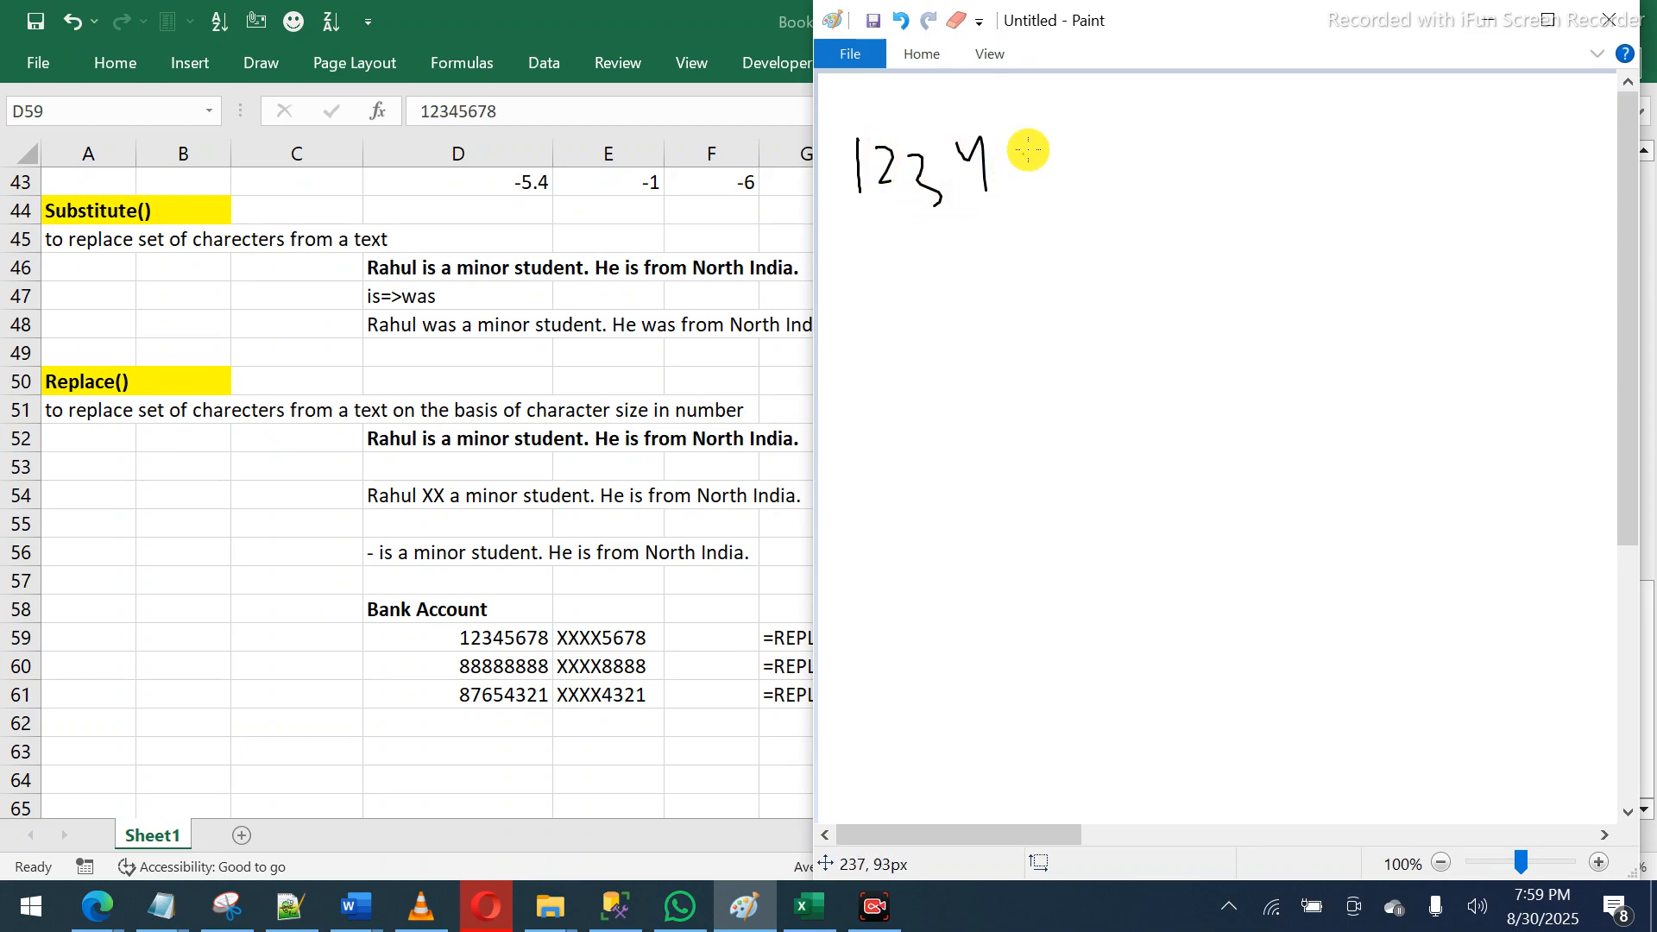
mouse_move(1032, 135)
left_mouse_down()
mouse_move(1048, 157)
mouse_move(1036, 181)
left_mouse_up()
mouse_move(1116, 124)
left_mouse_down()
mouse_move(1079, 175)
mouse_move(1070, 155)
mouse_move(1182, 114)
mouse_move(1177, 169)
left_mouse_up()
mouse_move(1251, 122)
left_mouse_down()
mouse_move(1264, 168)
mouse_move(1272, 148)
left_mouse_up()
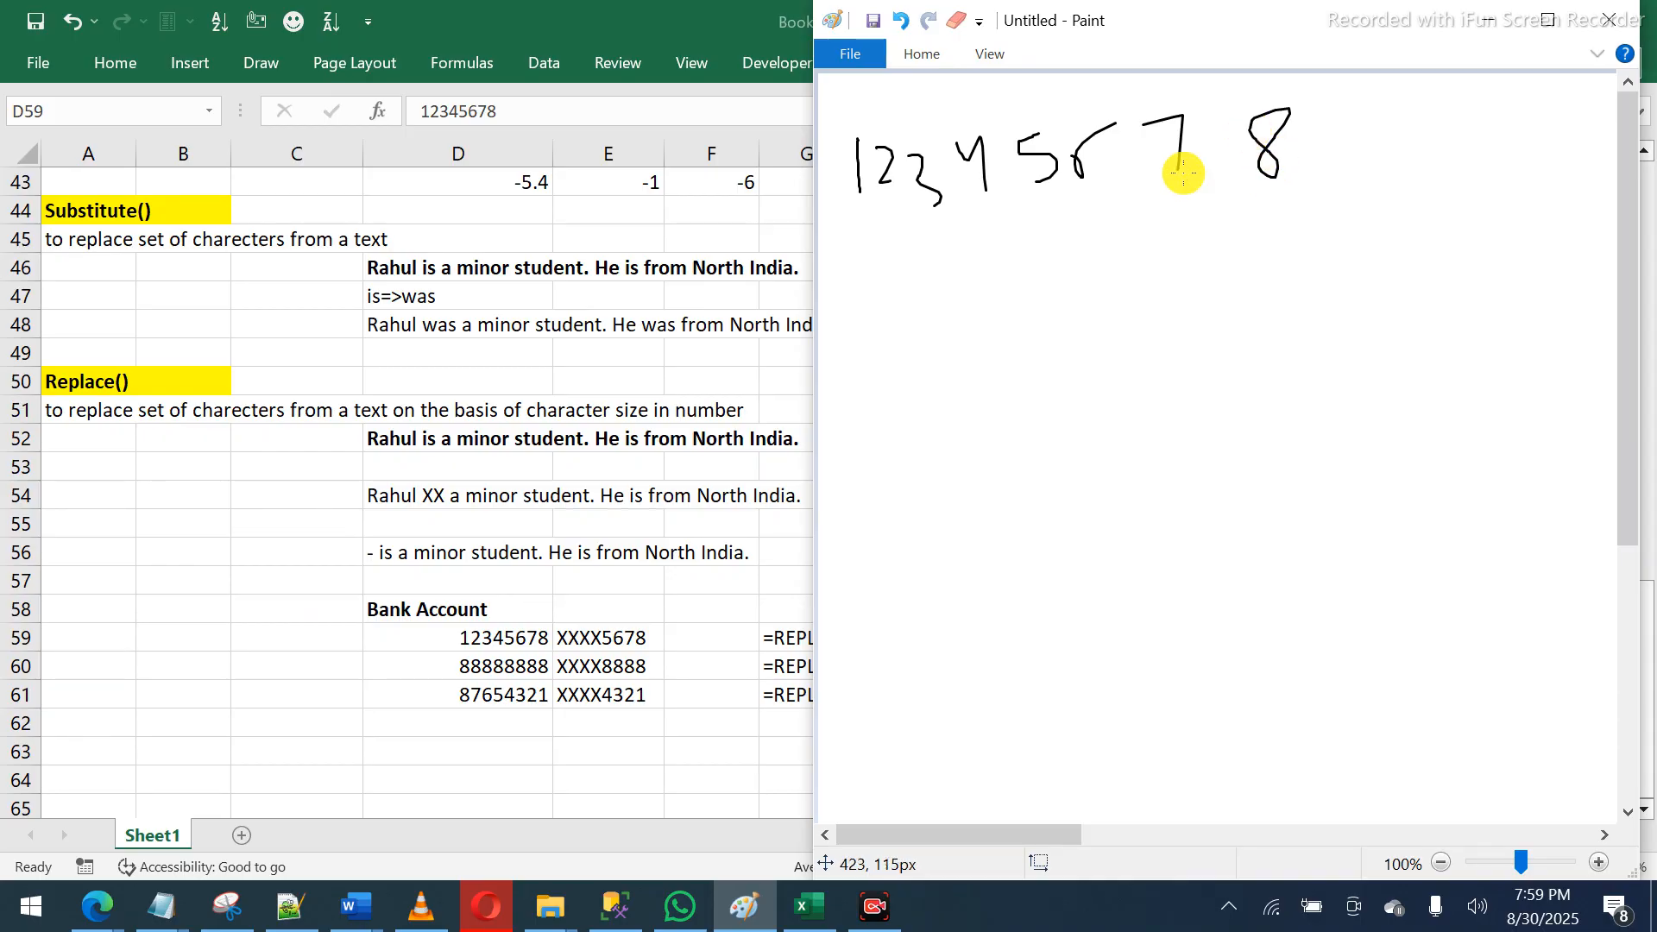
- Check the formulas in Excel's row 59, then return to Paint
left_click(748, 636)
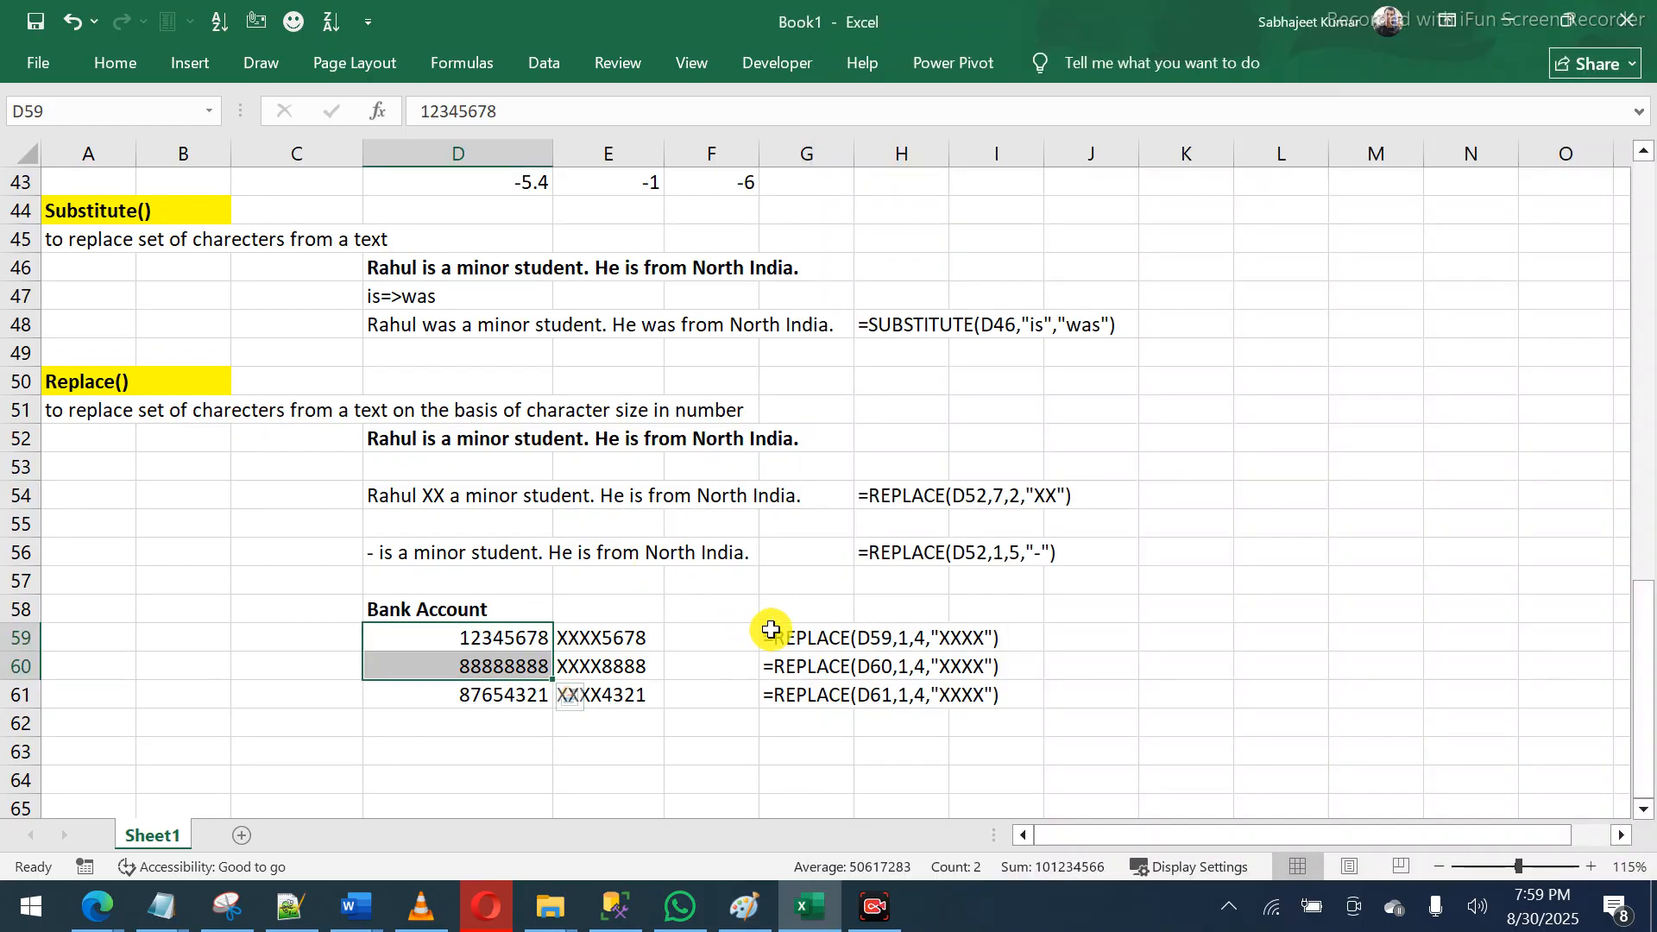
left_click(857, 640)
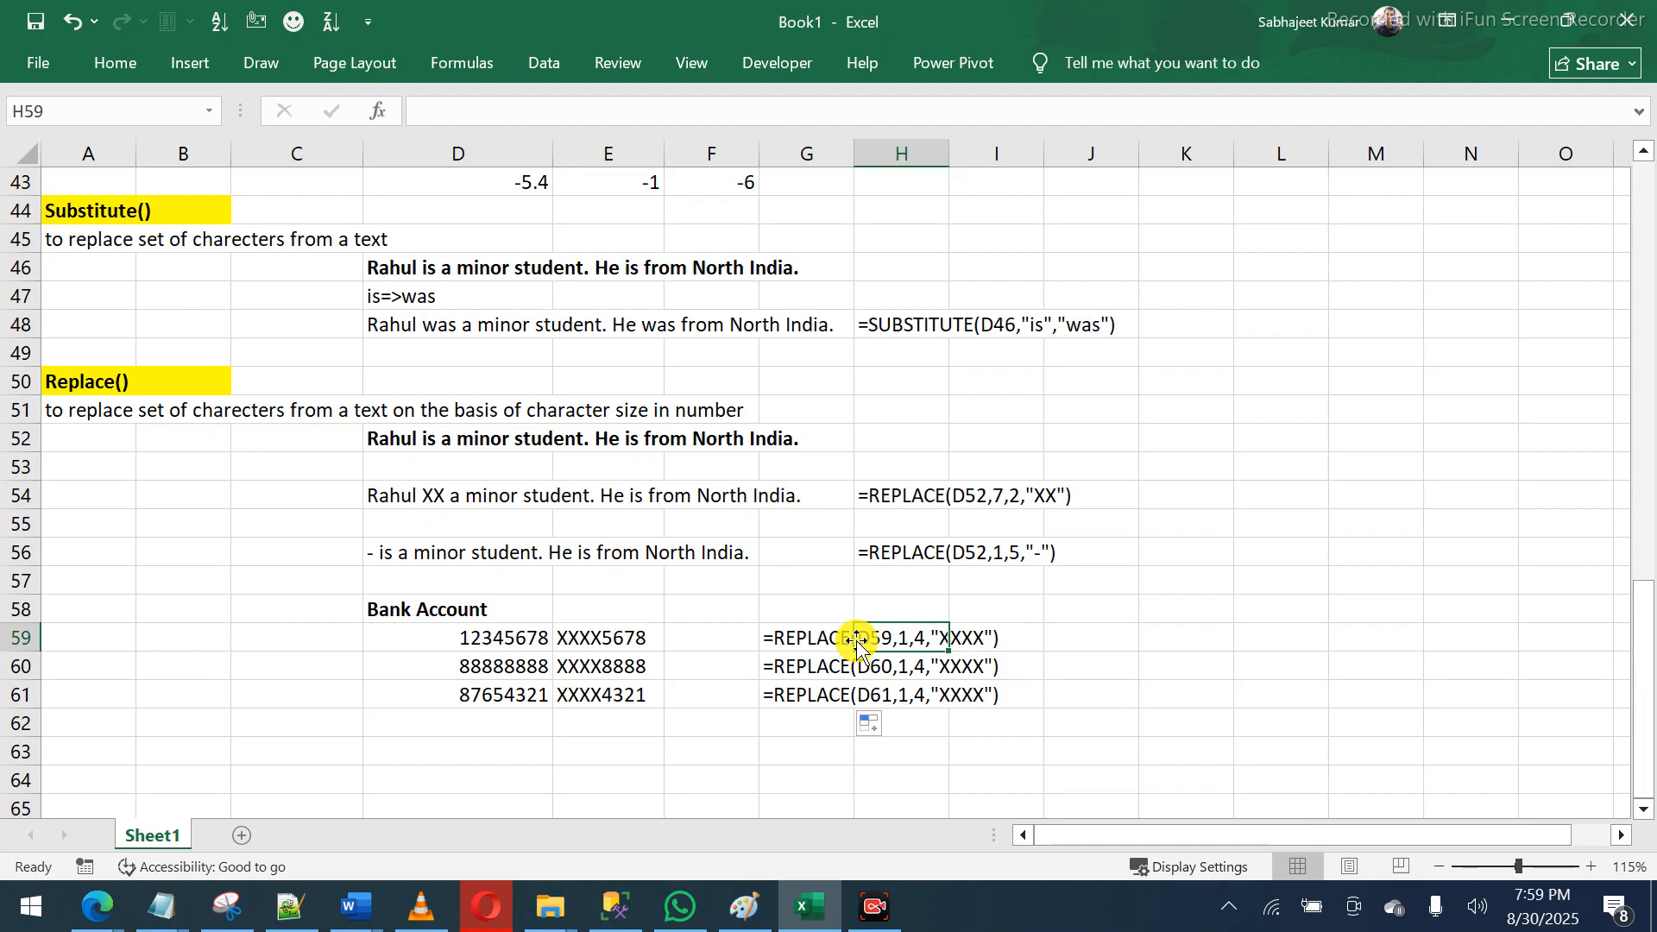
left_click(803, 641)
key("alt+Tab")
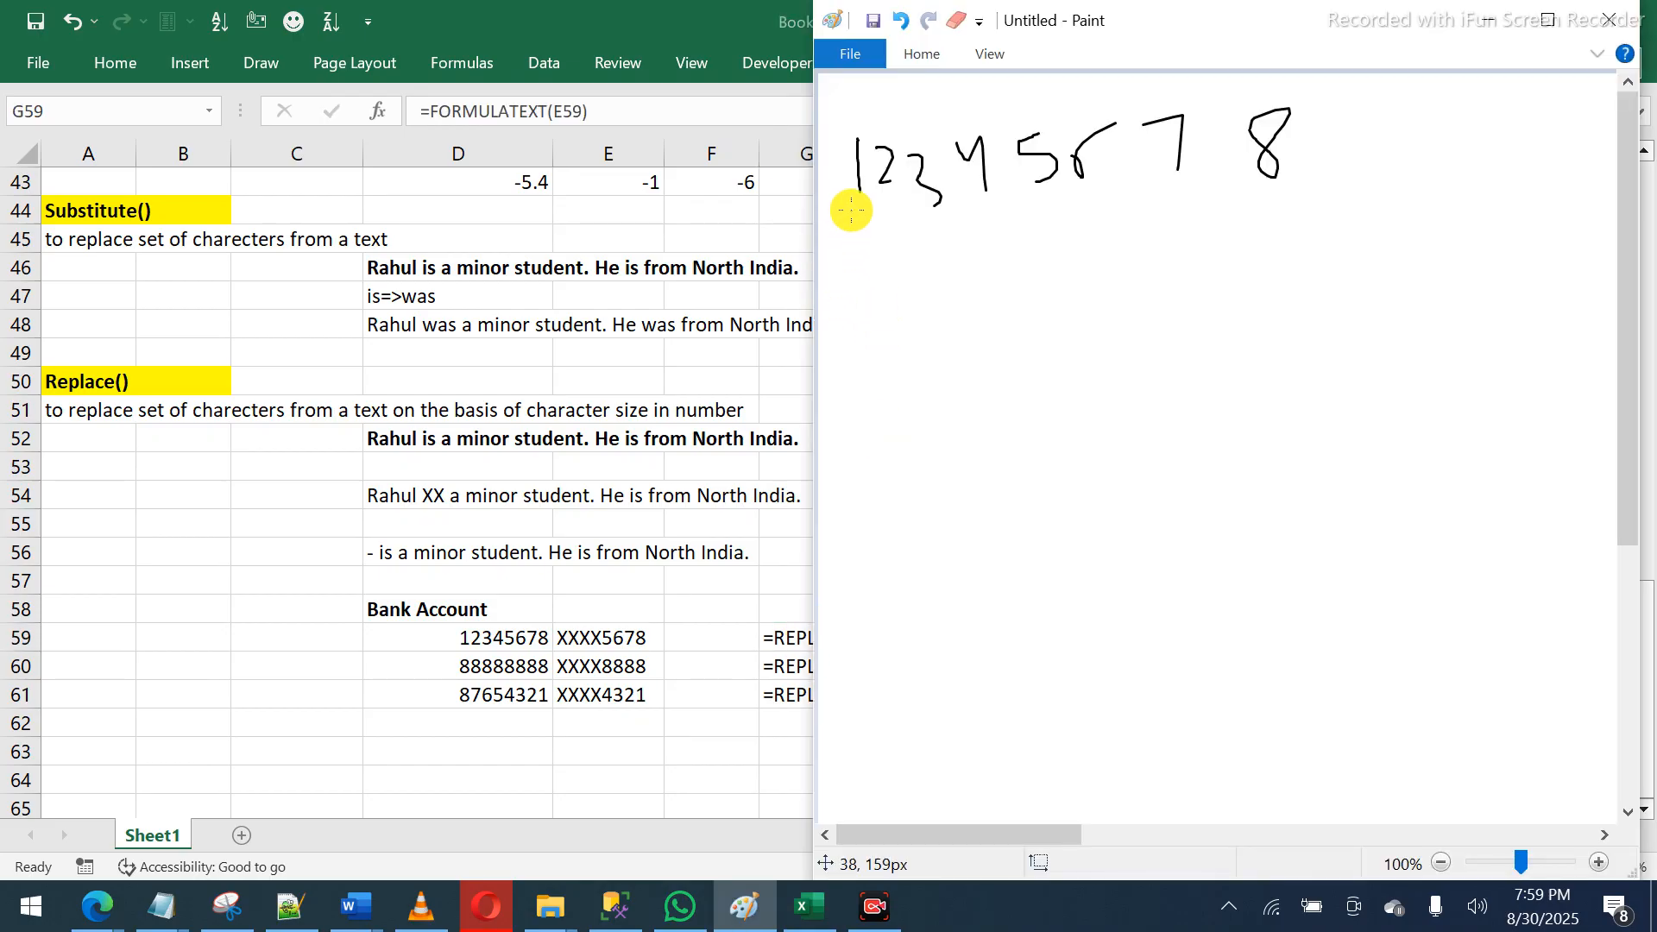
- Bracket the first four digits and write XXXX beneath them
mouse_move(853, 209)
left_mouse_down()
mouse_move(855, 242)
mouse_move(978, 241)
mouse_move(979, 201)
left_mouse_up()
mouse_move(888, 254)
left_mouse_down()
mouse_move(853, 298)
mouse_move(883, 308)
mouse_move(893, 293)
mouse_move(893, 315)
left_mouse_up()
left_click_drag(894, 285, 946, 314)
mouse_move(1012, 257)
left_mouse_down()
mouse_move(975, 313)
mouse_move(992, 293)
mouse_move(1005, 317)
left_mouse_up()
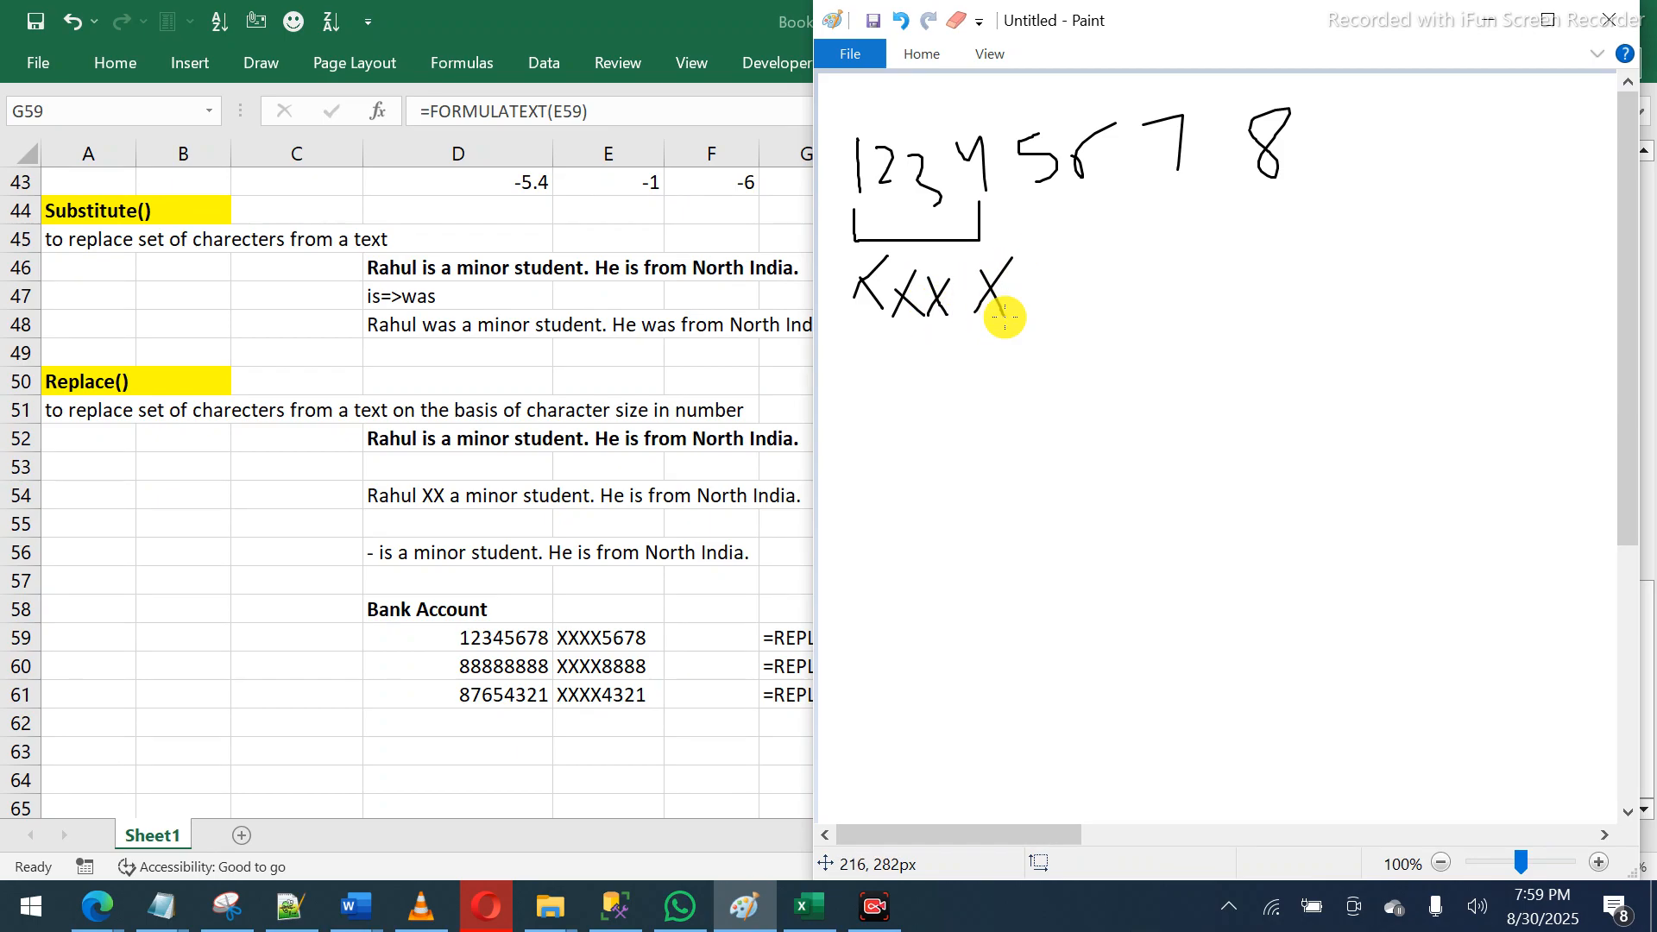
key("alt+Tab")
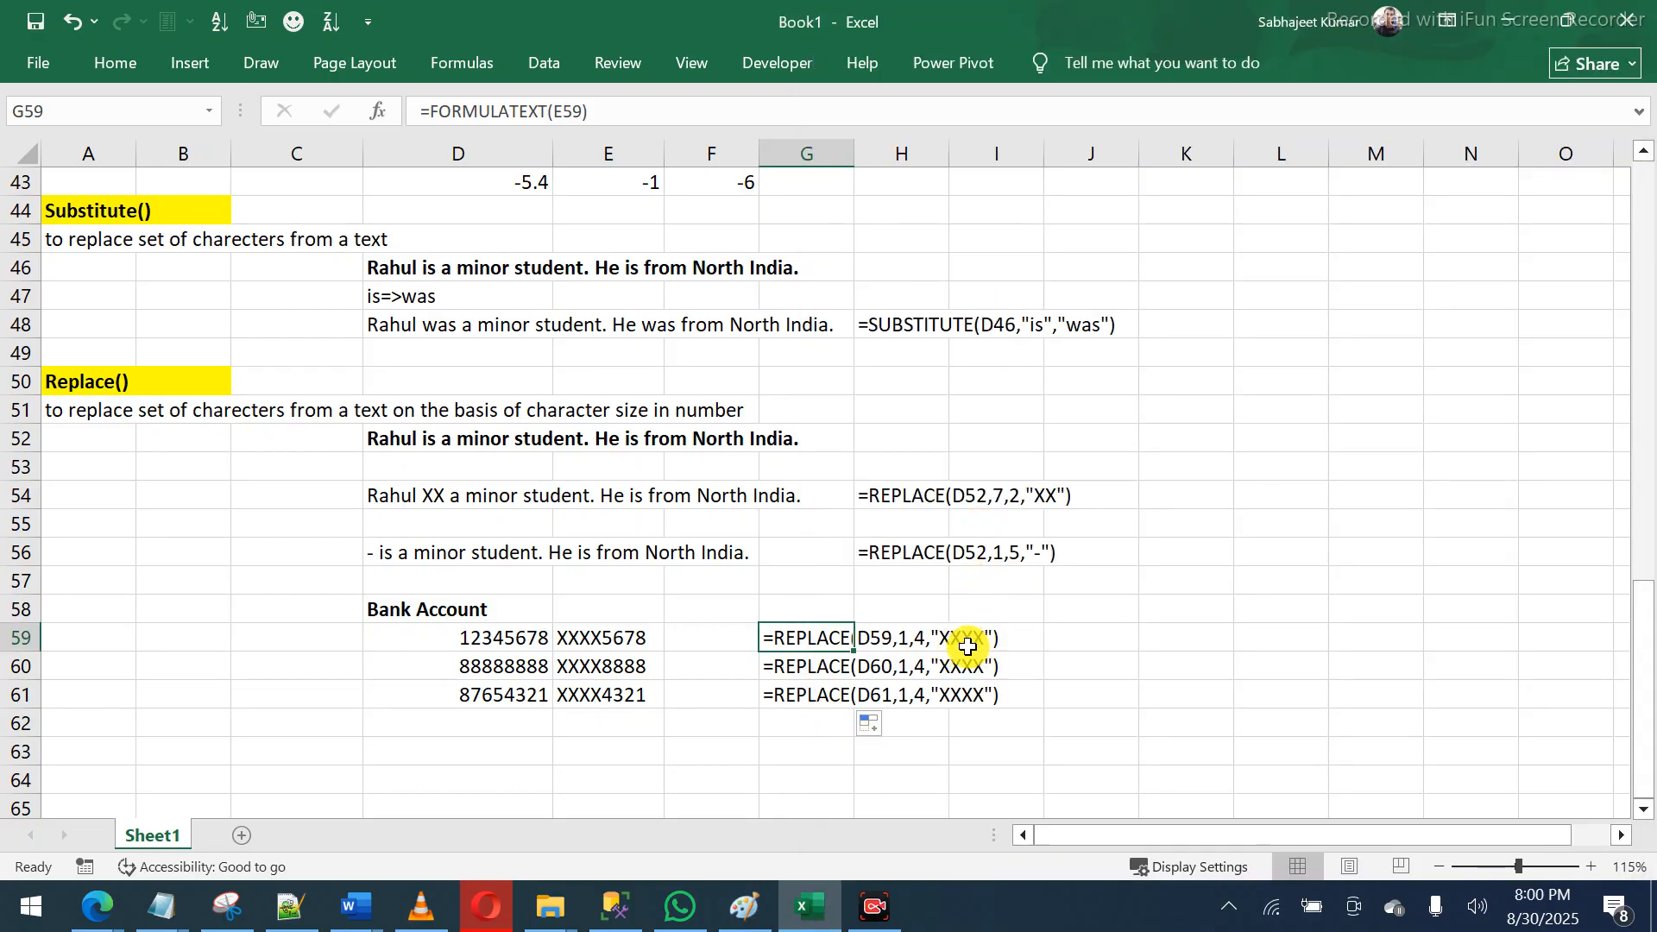
key("alt+Tab")
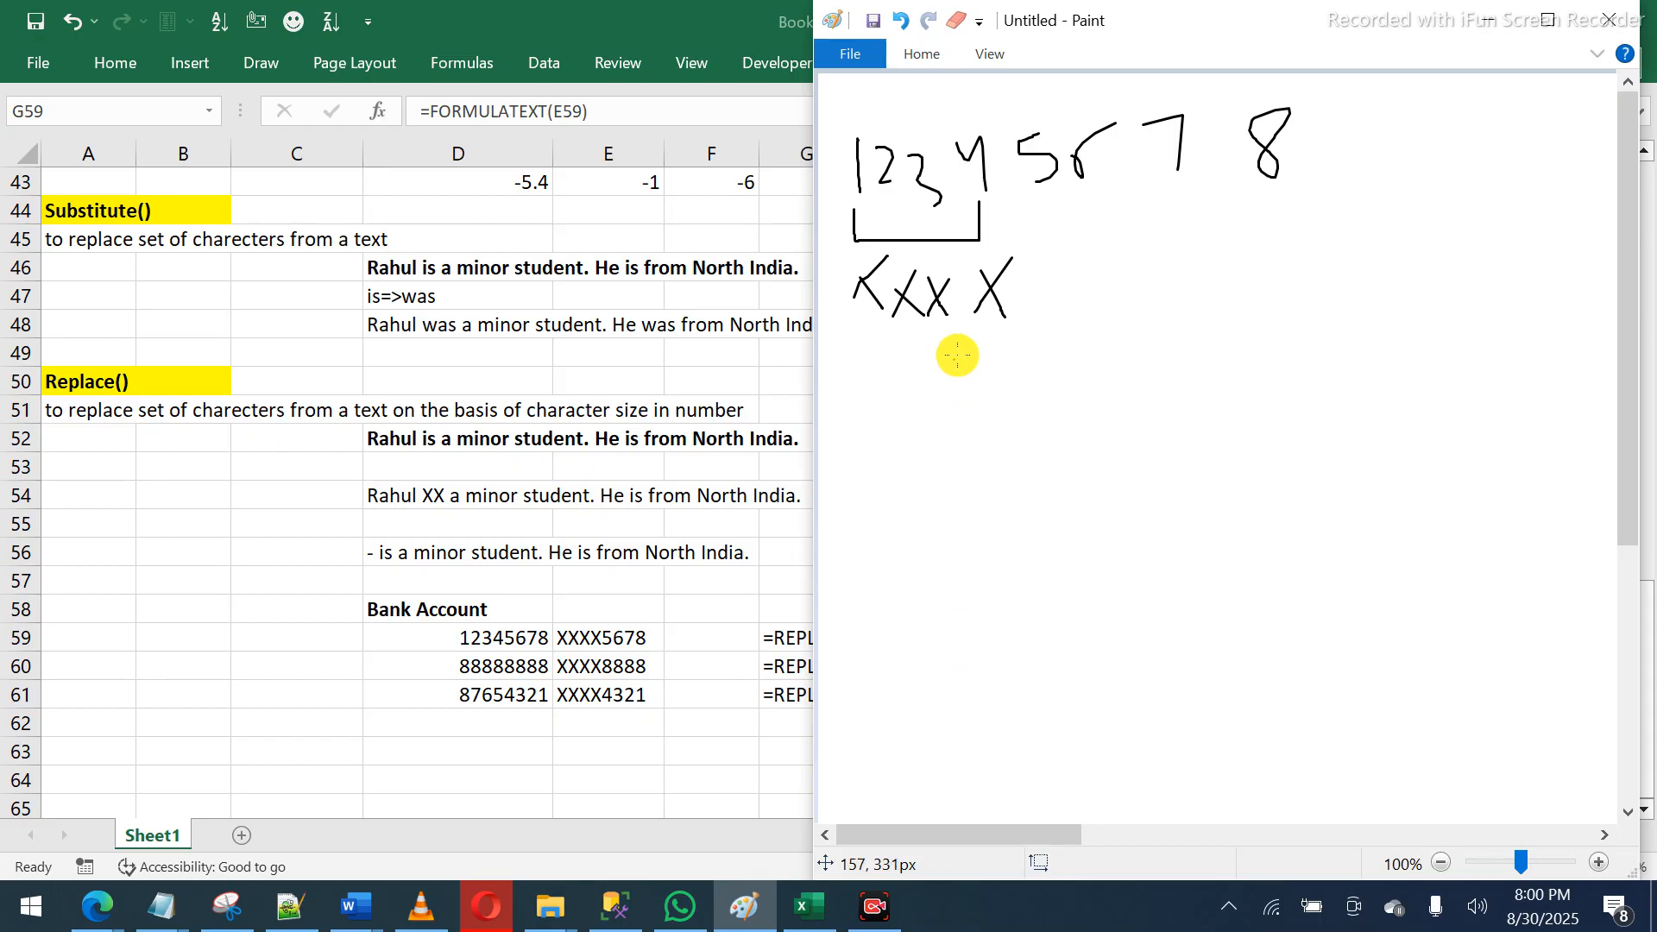
- Draw a lone X with a curved arrow from the last digits, then return to Excel
mouse_move(972, 361)
left_mouse_down()
mouse_move(915, 439)
mouse_move(978, 440)
left_mouse_up()
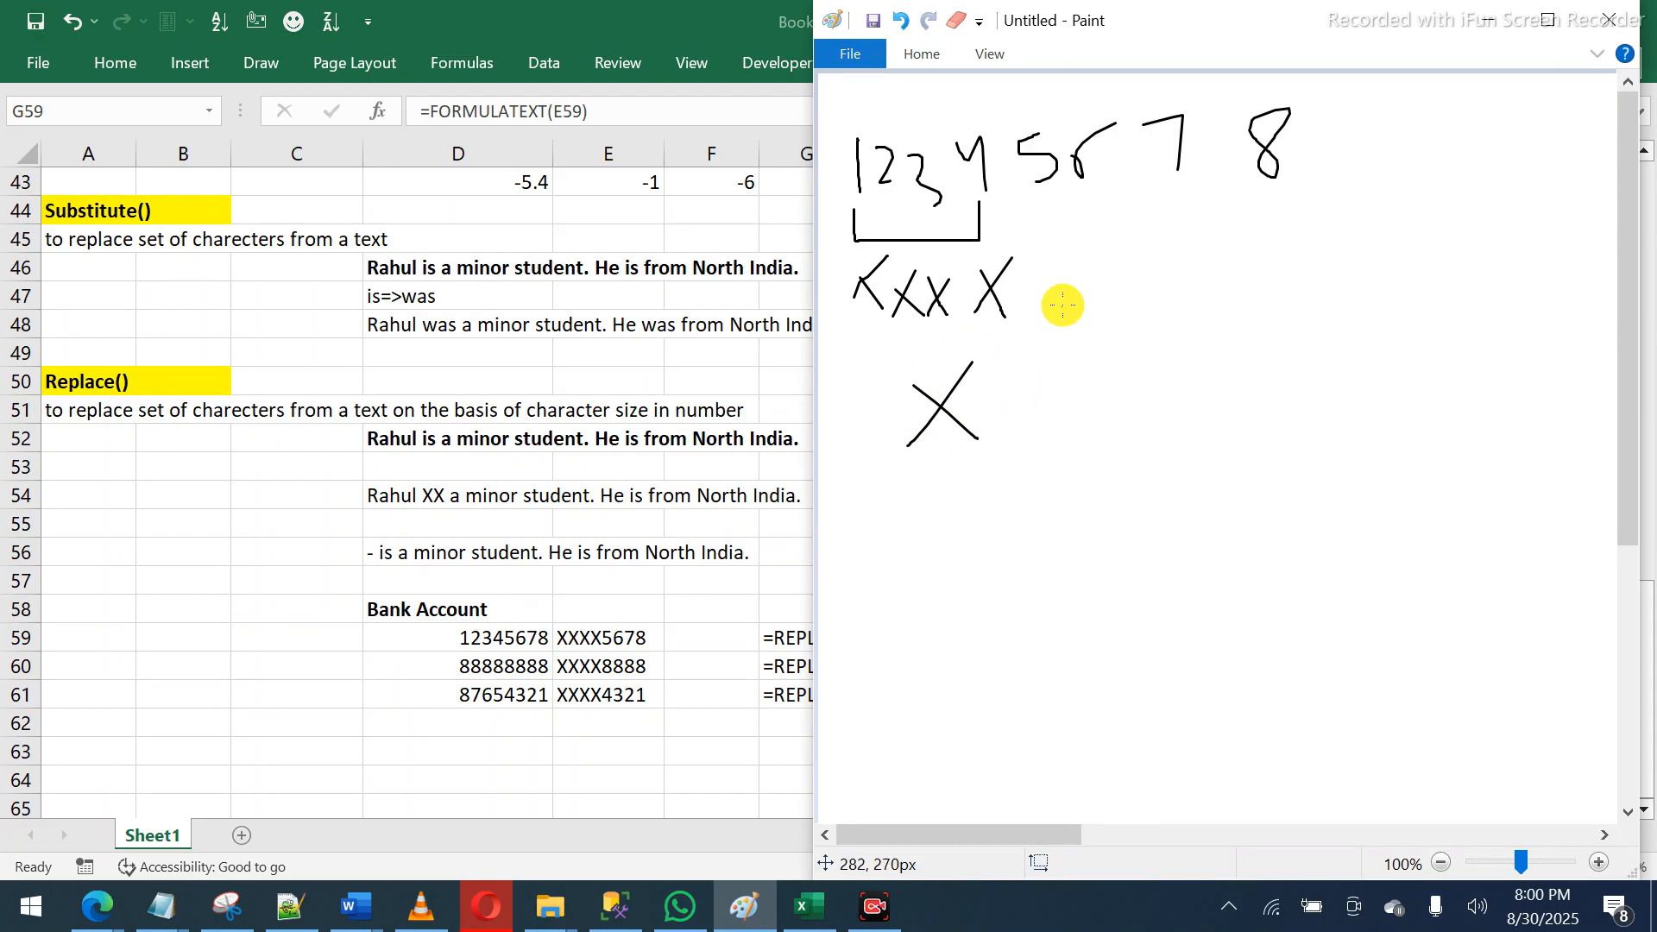
mouse_move(1056, 211)
left_mouse_down()
mouse_move(1305, 200)
mouse_move(1197, 214)
mouse_move(1139, 287)
mouse_move(1064, 285)
left_mouse_up()
mouse_move(1251, 222)
left_mouse_down()
mouse_move(1231, 344)
mouse_move(1003, 404)
mouse_move(1039, 429)
left_mouse_up()
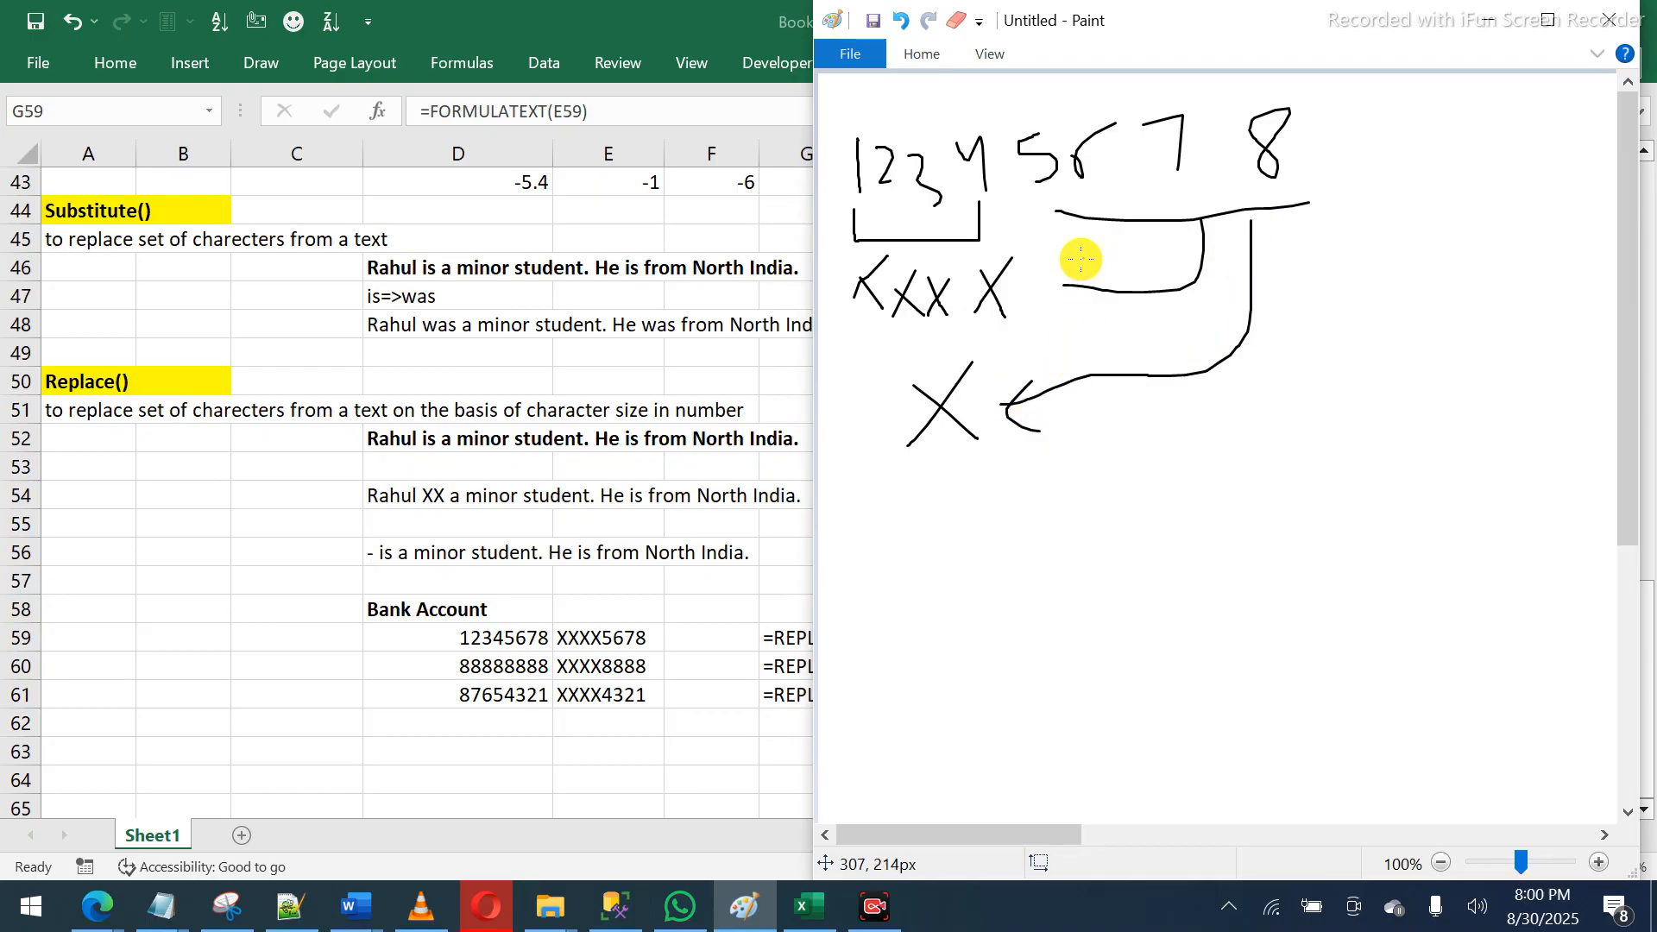
left_click_drag(1083, 259, 1101, 302)
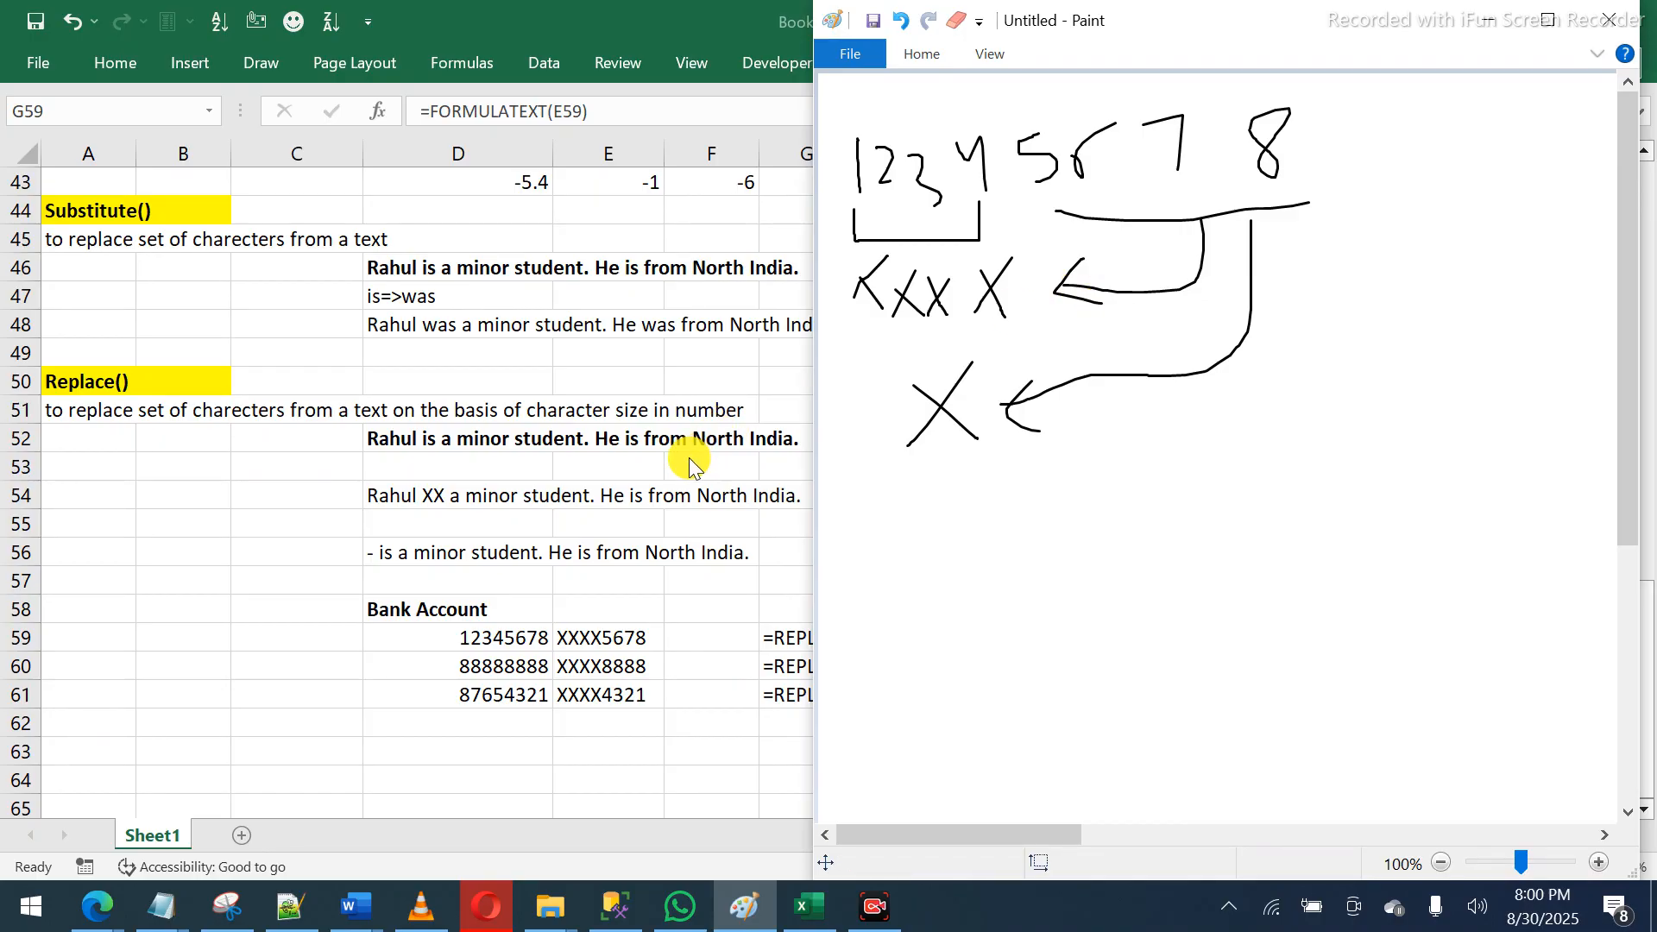
key("alt+Tab")
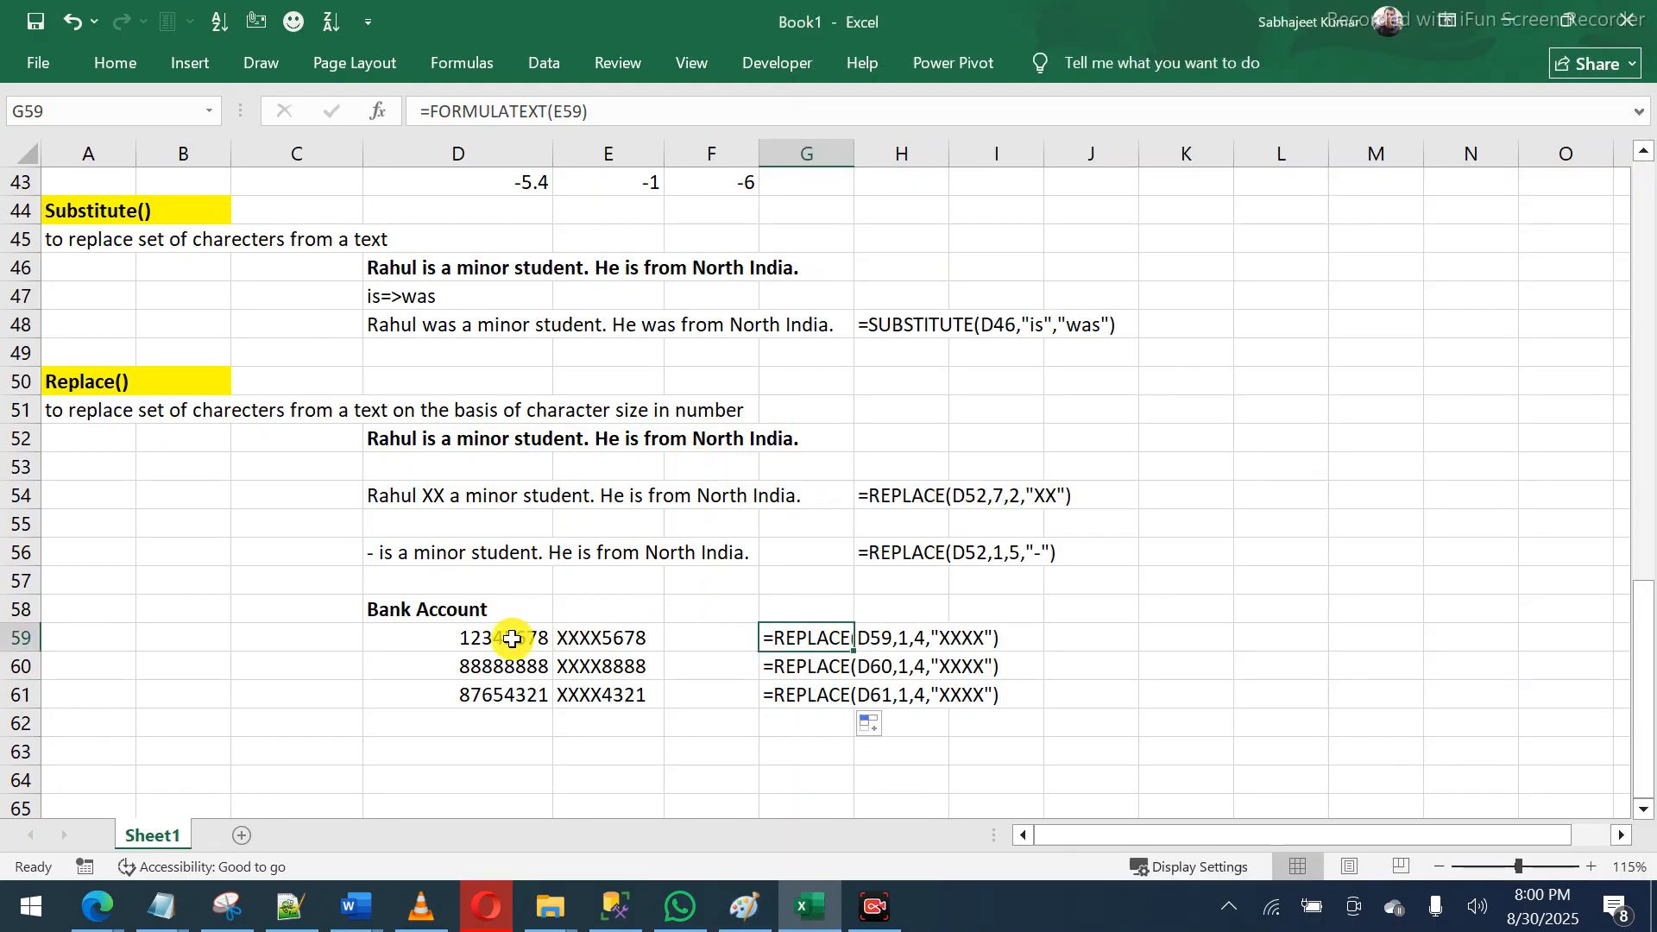
left_click_drag(515, 636, 606, 686)
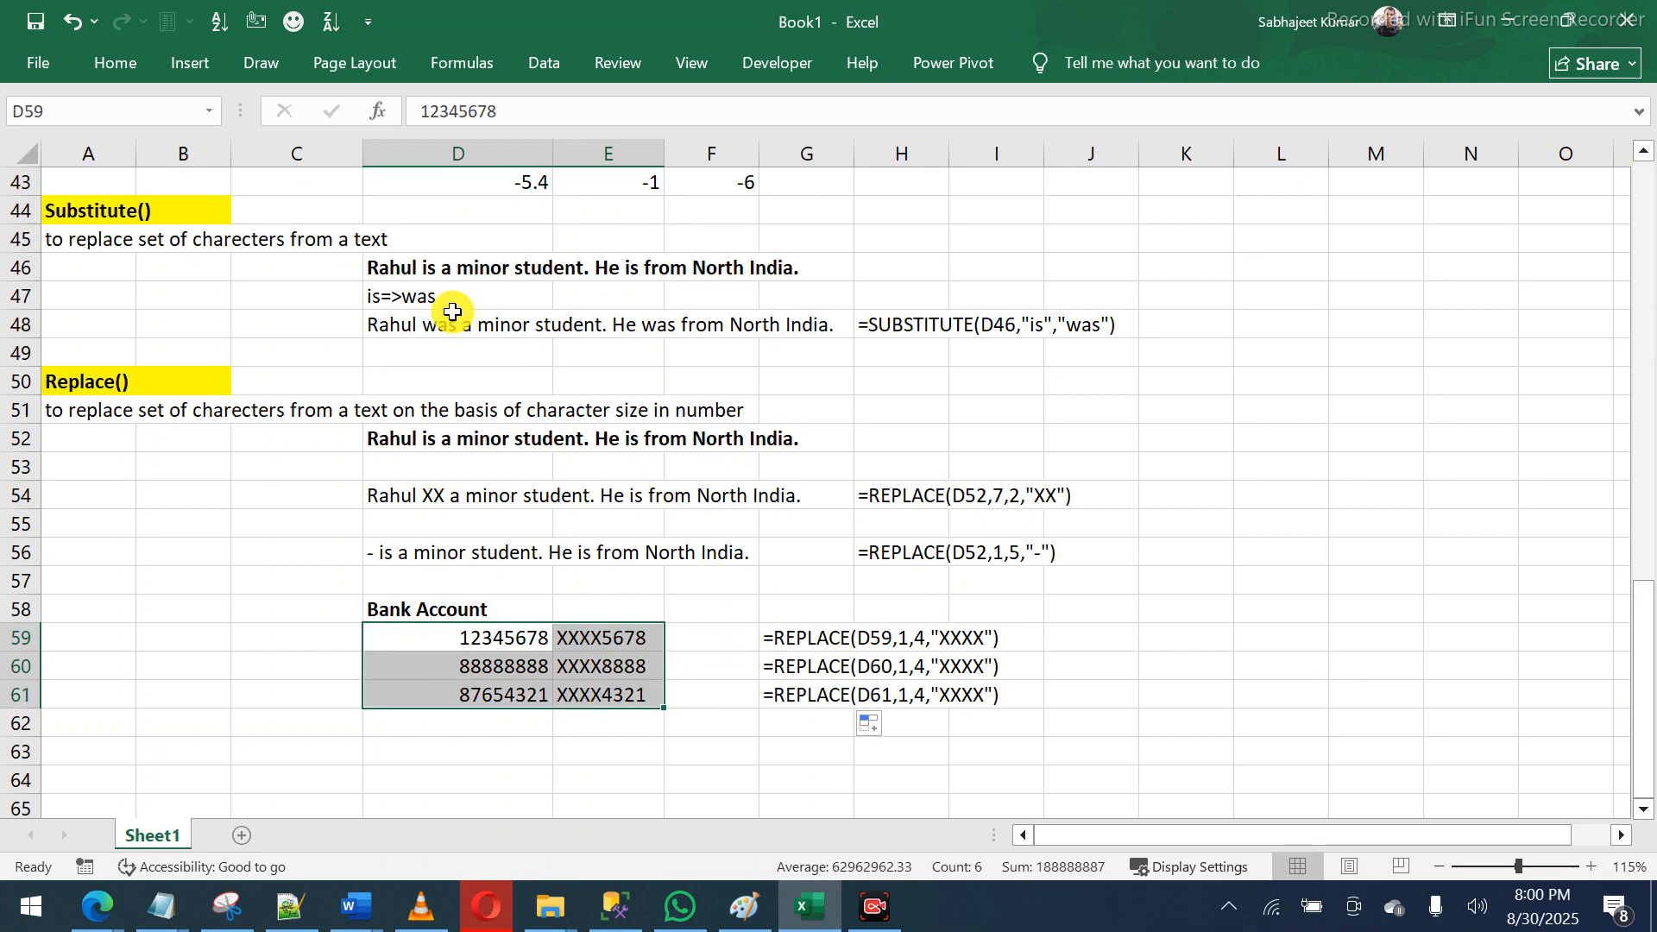
left_click(438, 274)
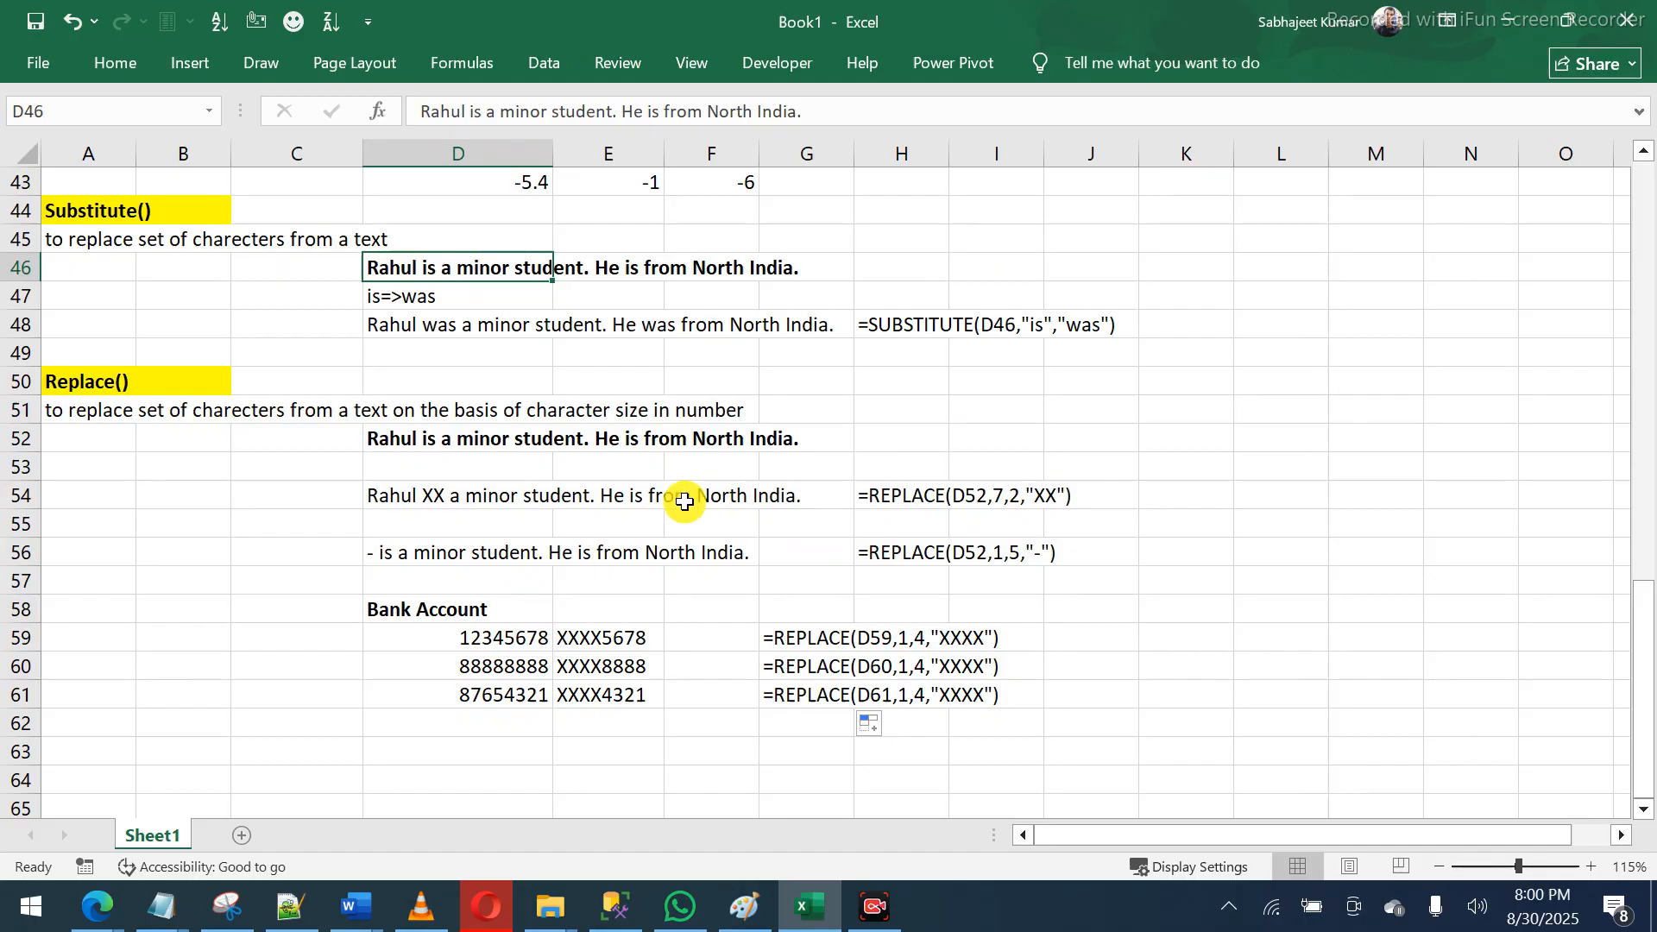
left_click(729, 277)
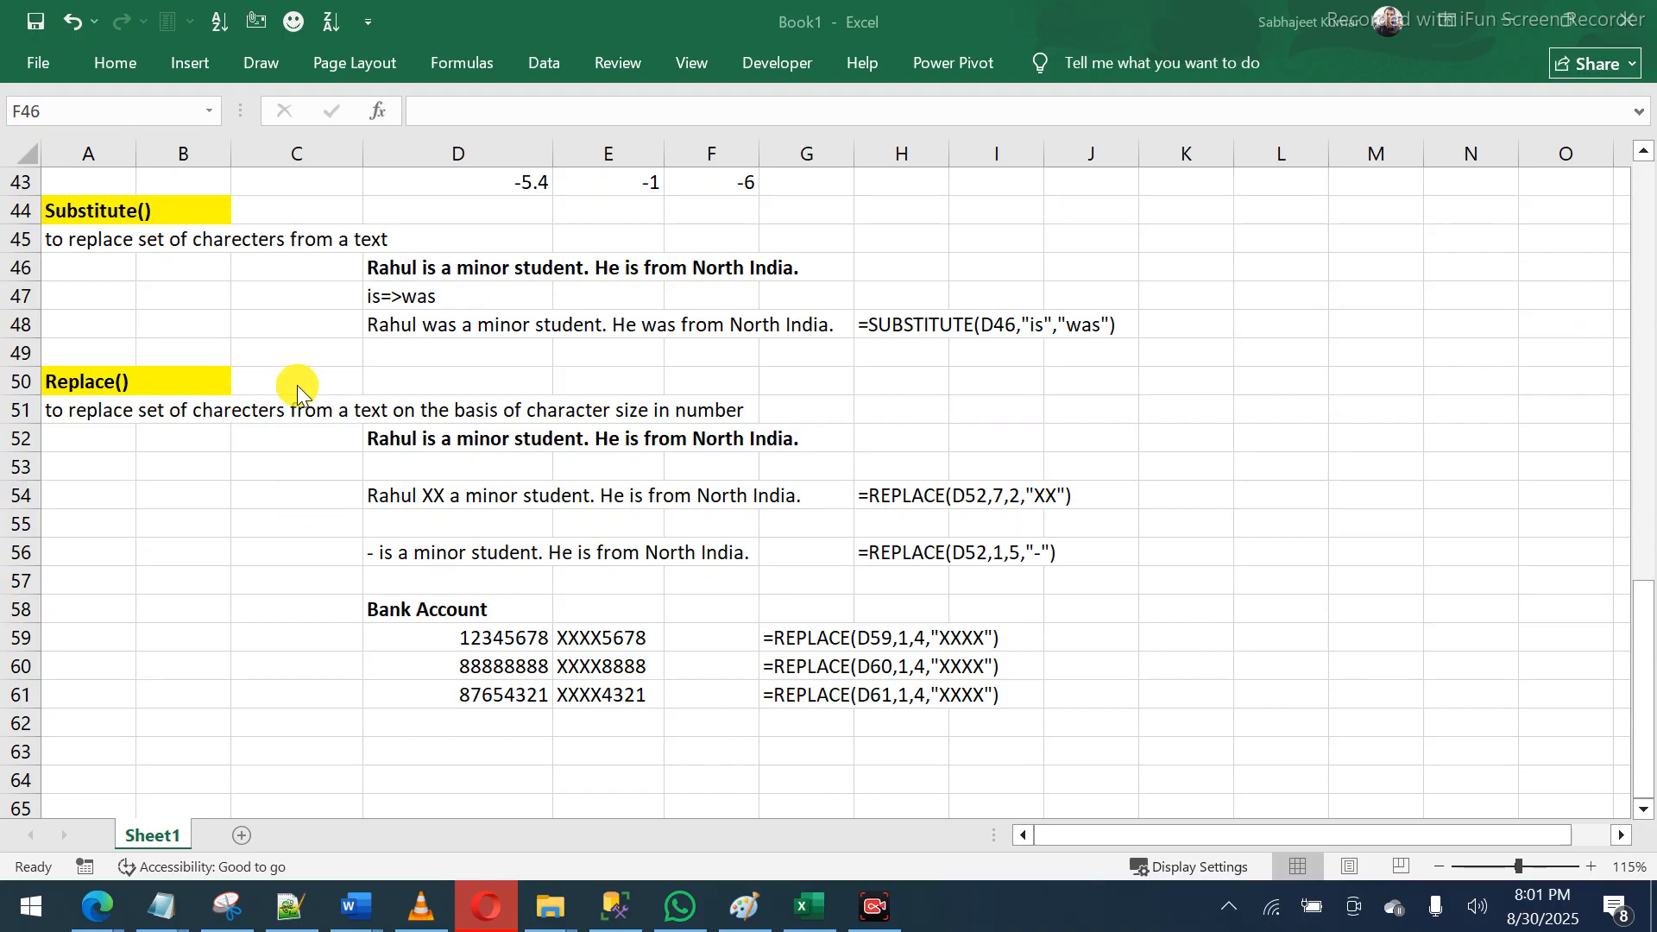
left_click(102, 211)
left_click_drag(102, 211, 108, 381)
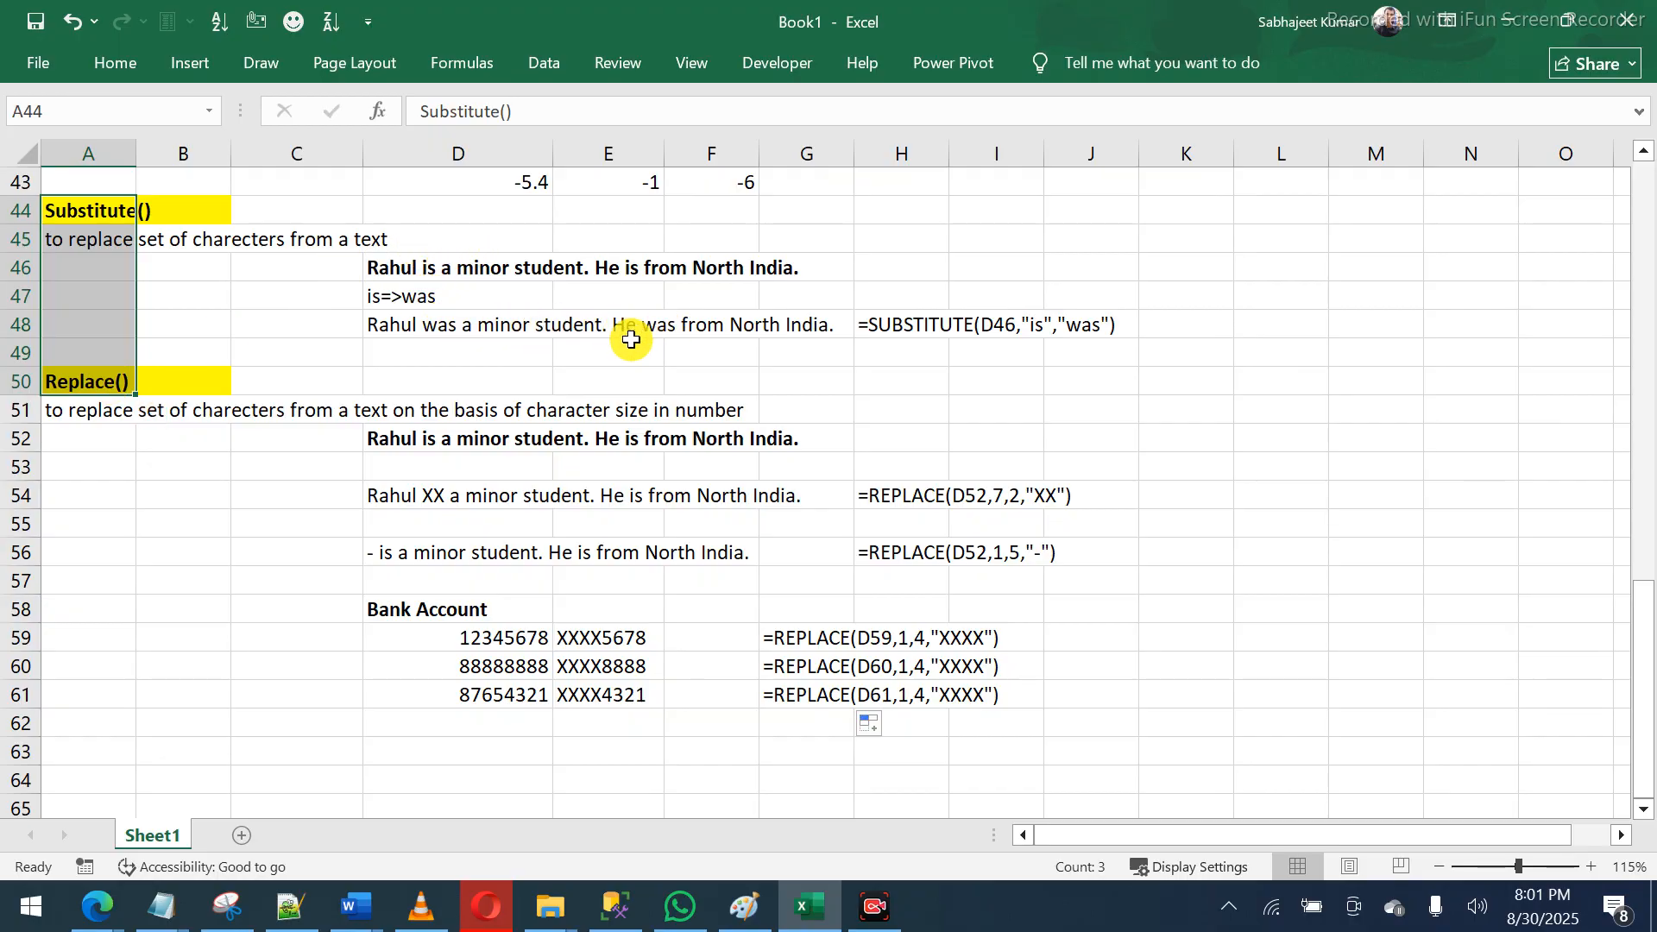
left_click_drag(415, 448, 773, 447)
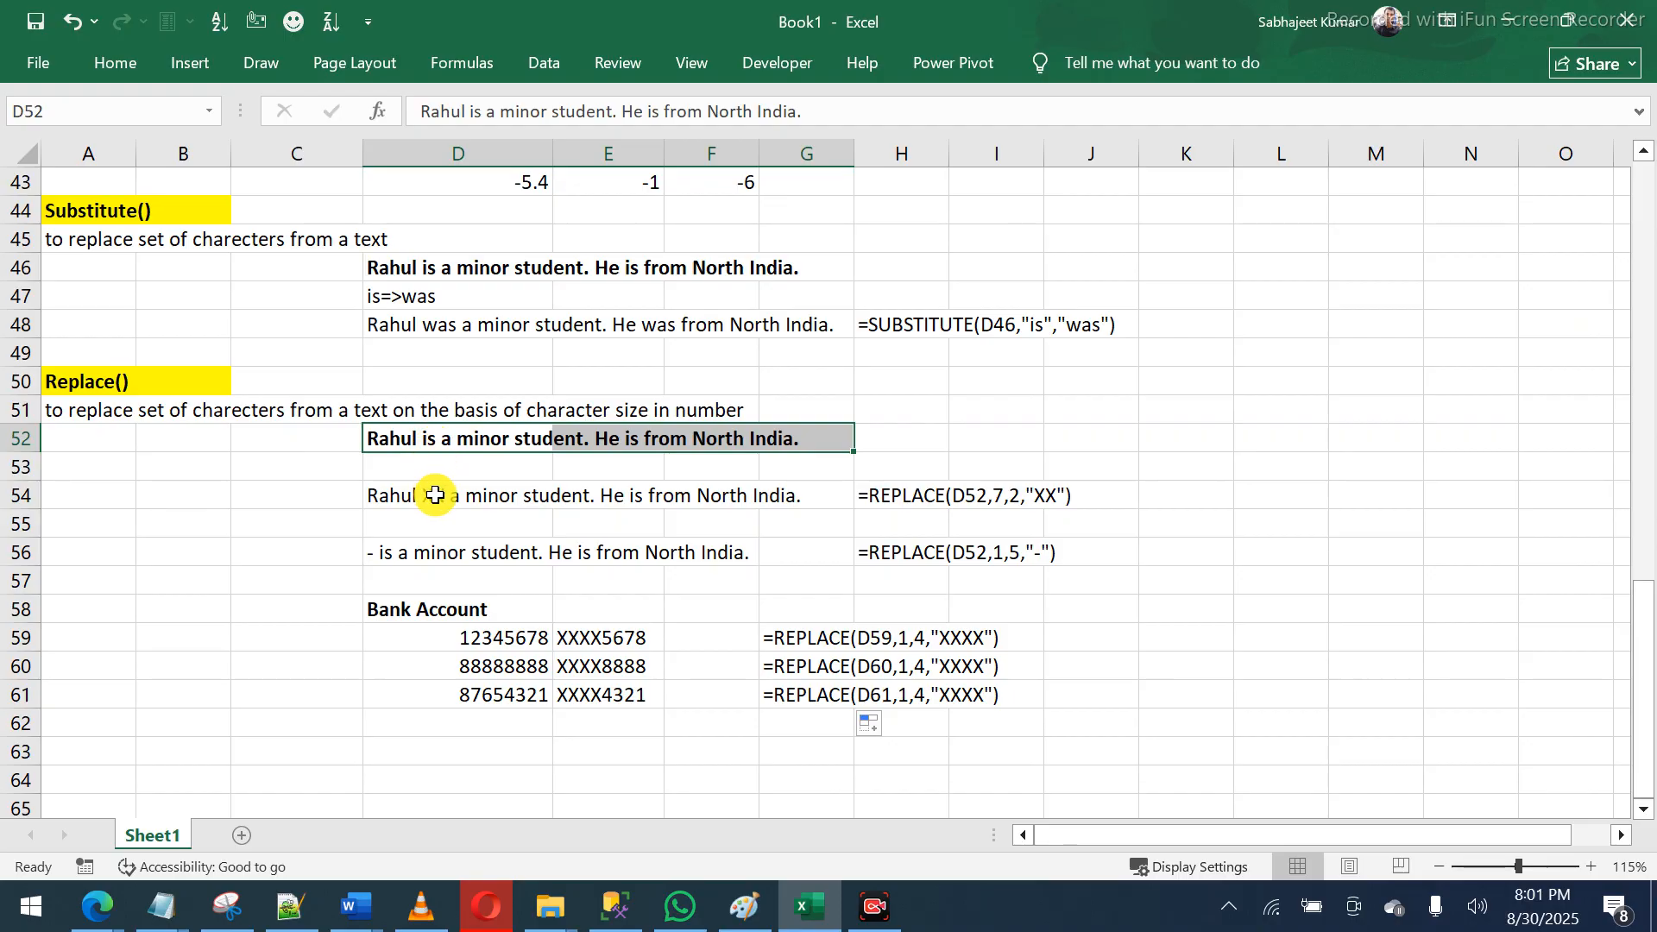
left_click(438, 436)
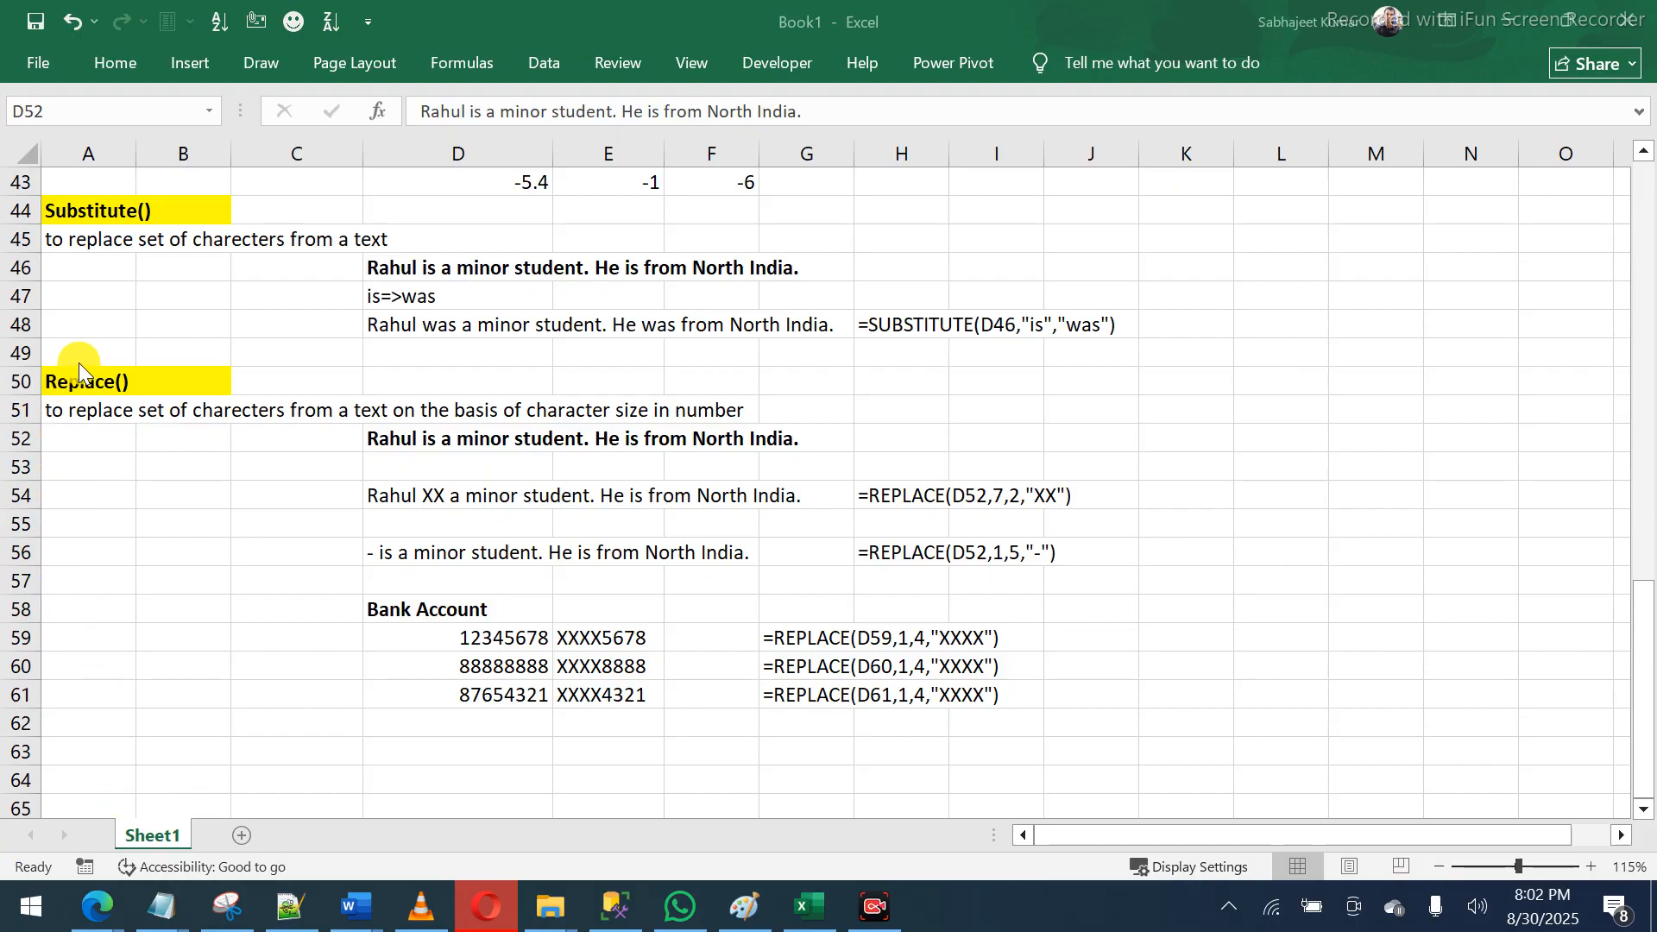
- Copy the Replace() heading and description block to A63
left_click_drag(91, 379, 173, 410)
key("ctrl+c")
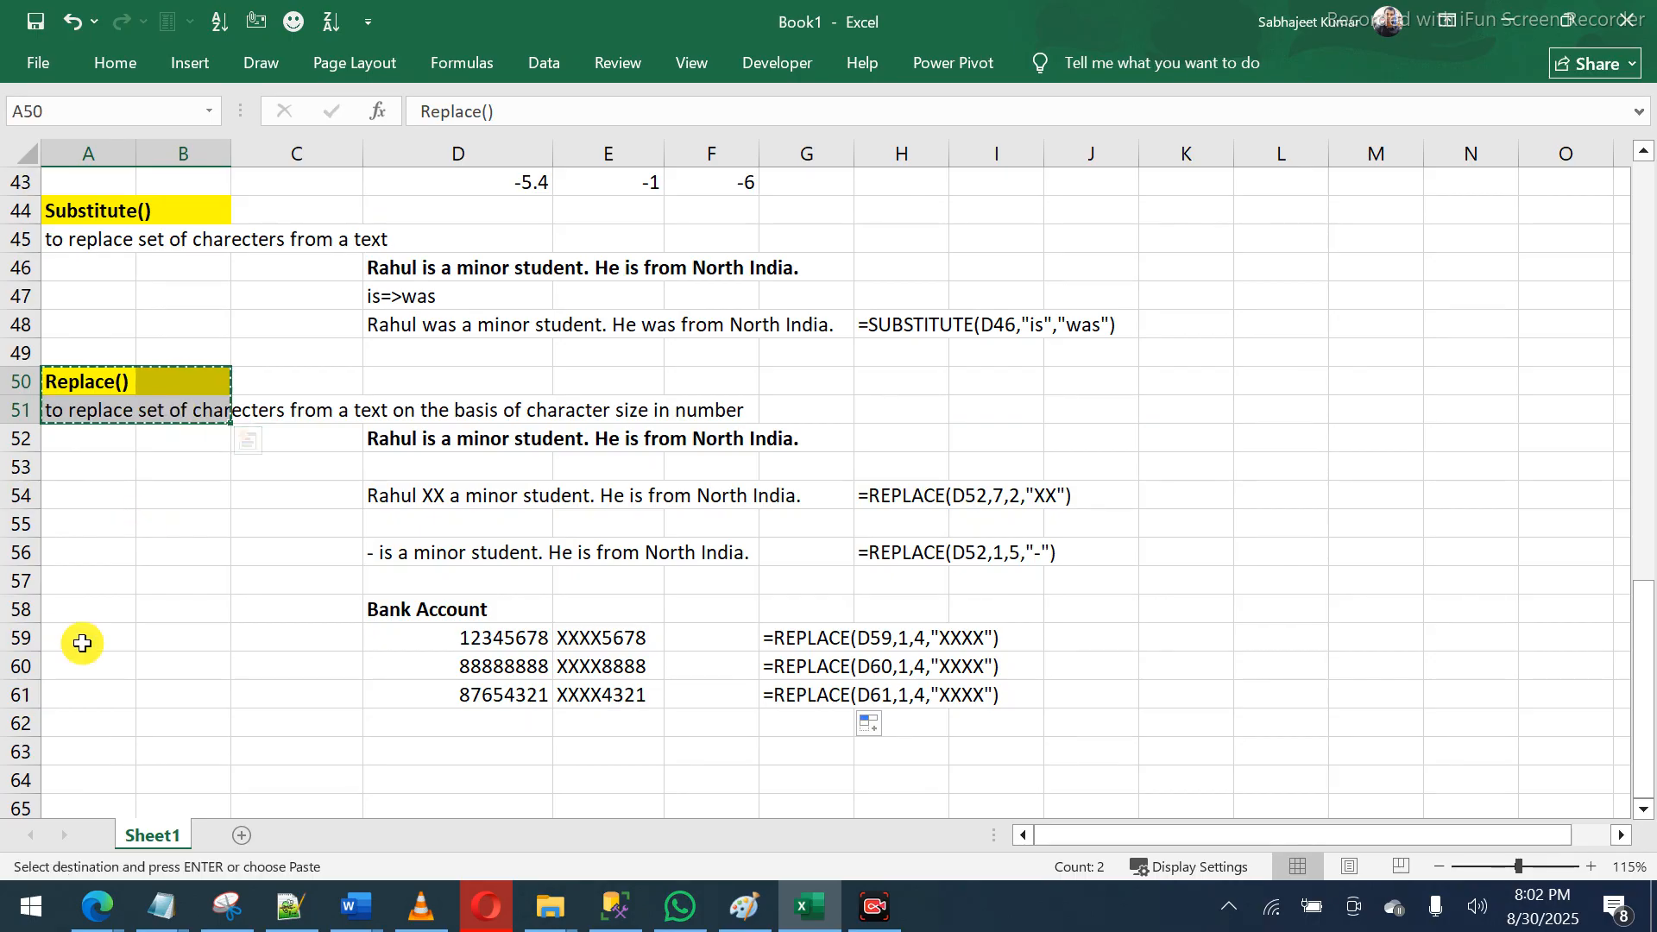
left_click(72, 751)
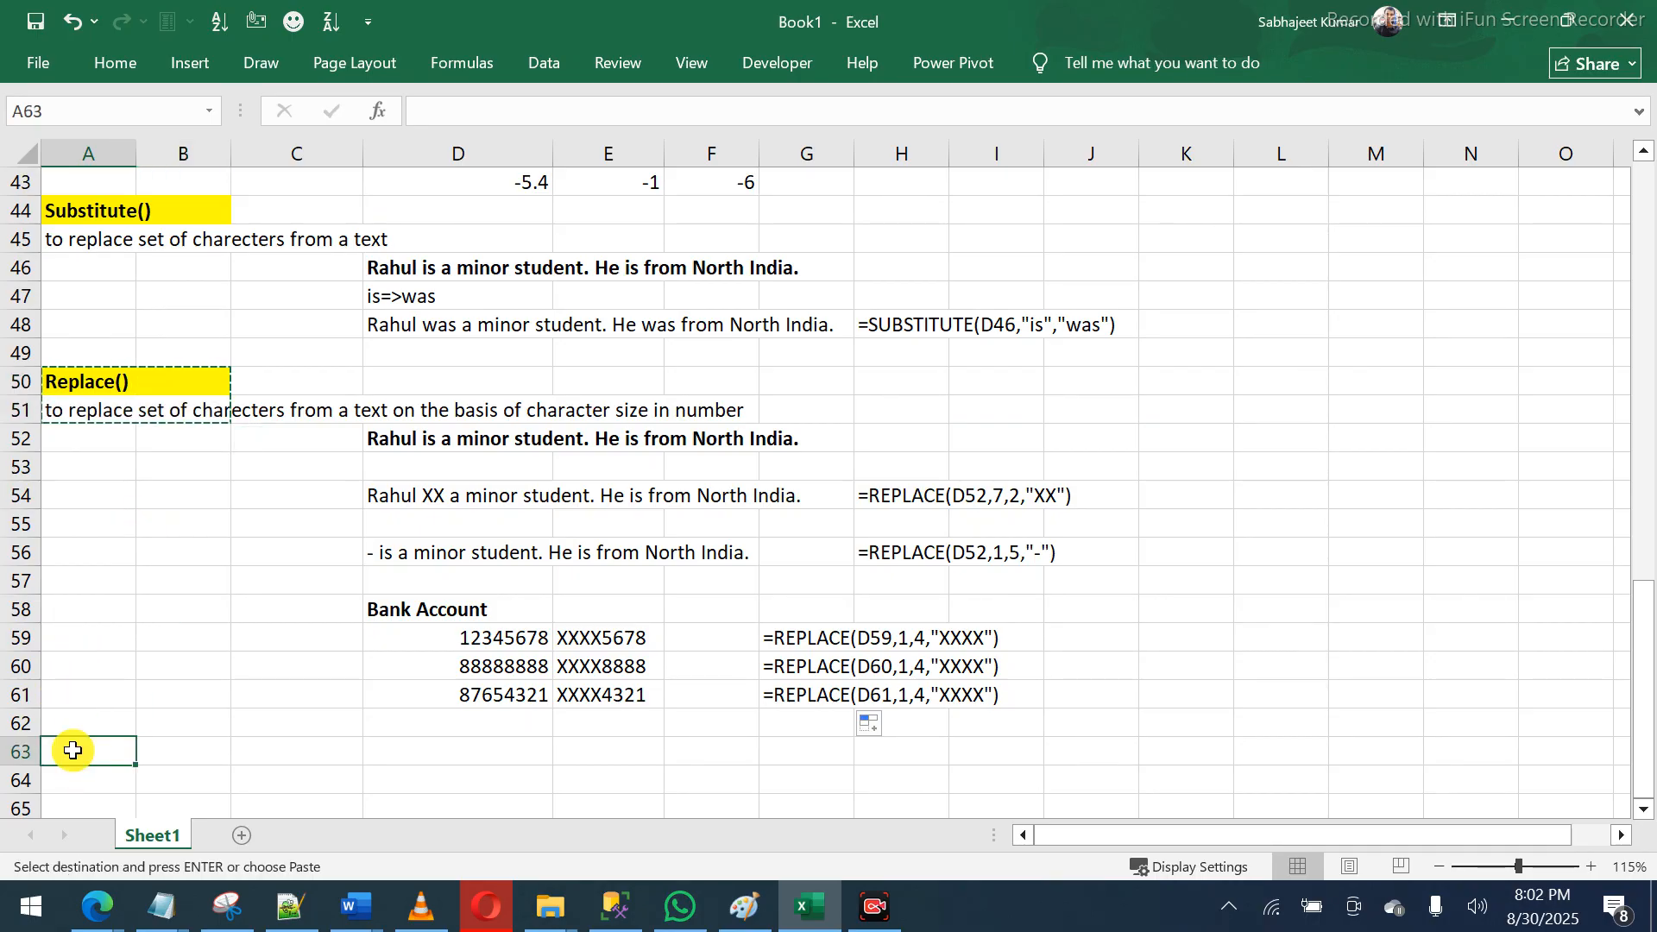
key("ctrl+v")
scroll(72, 751, "down", 1)
left_click(73, 751)
key("Up")
- Rename the A63 heading to MID()
type("mi")
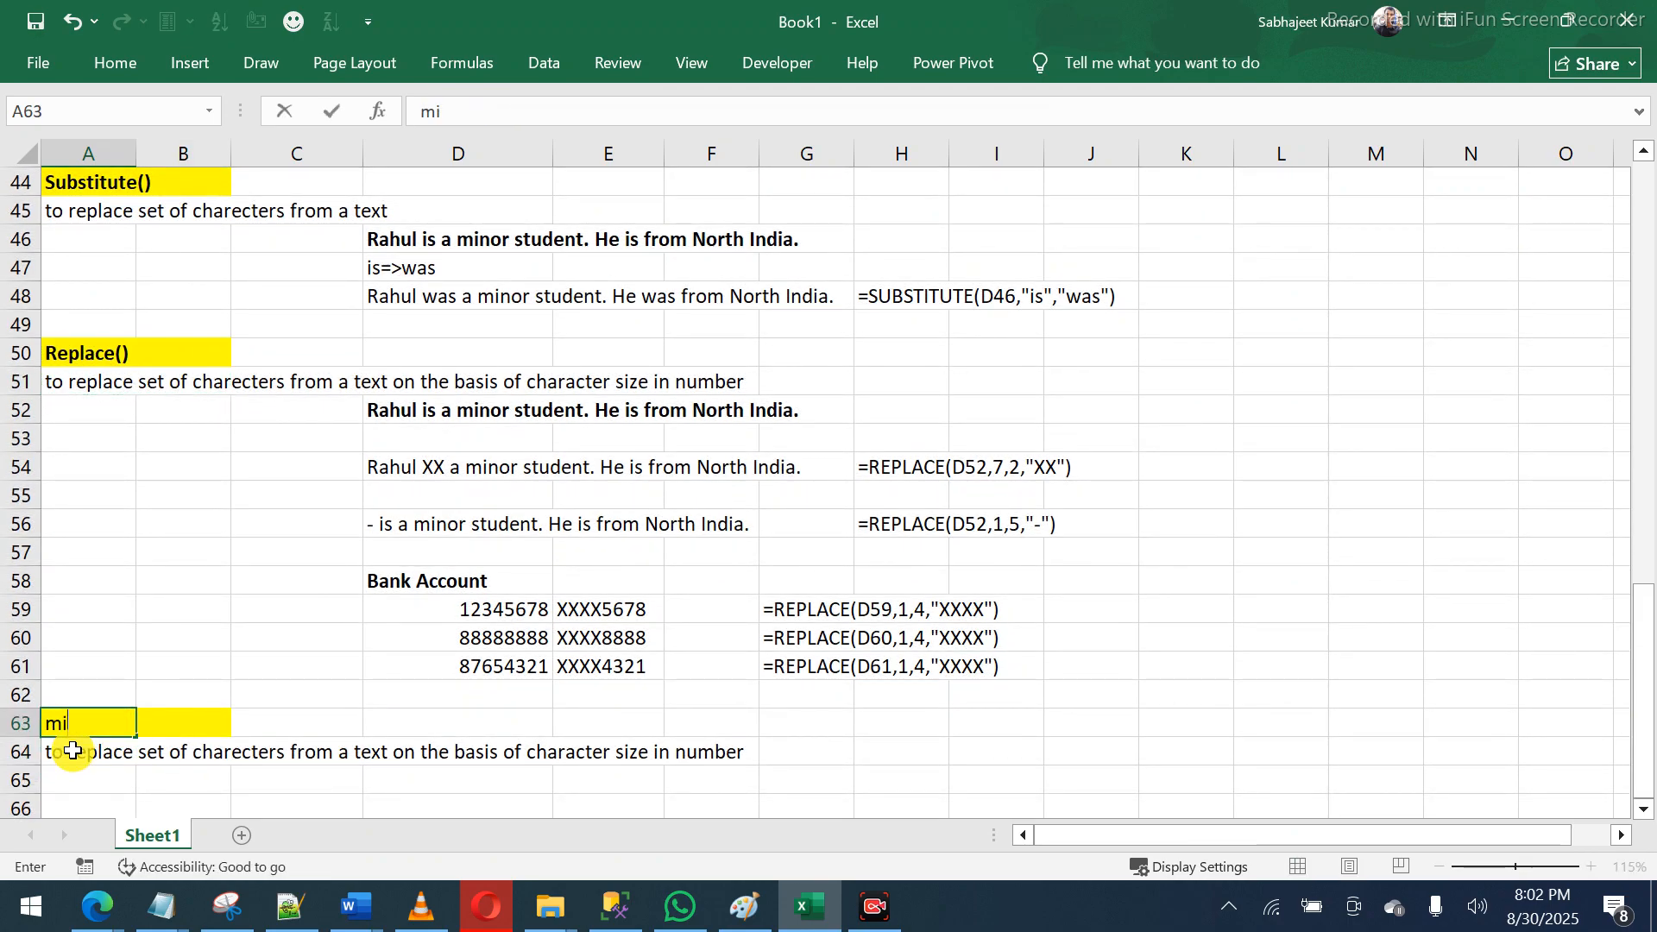
key("BackSpace")
key("BackSpace")
type("MID()")
key("Return")
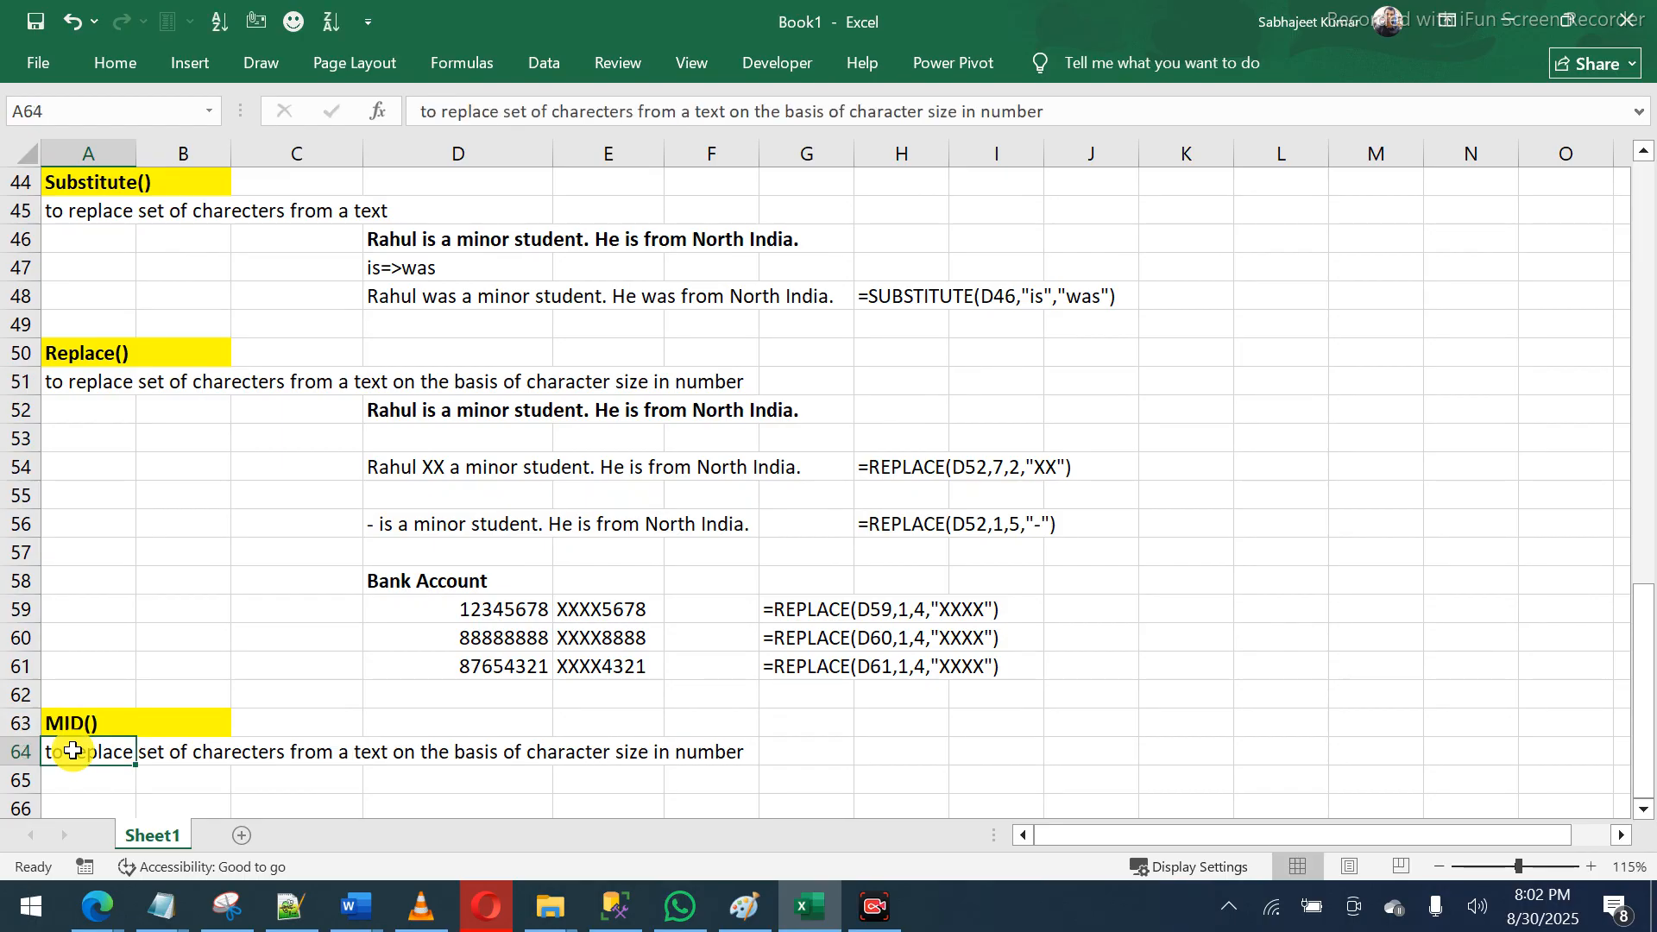
- Enter 'Picks up the charecter on the basis posistion and size/length' in A64
type("PICK")
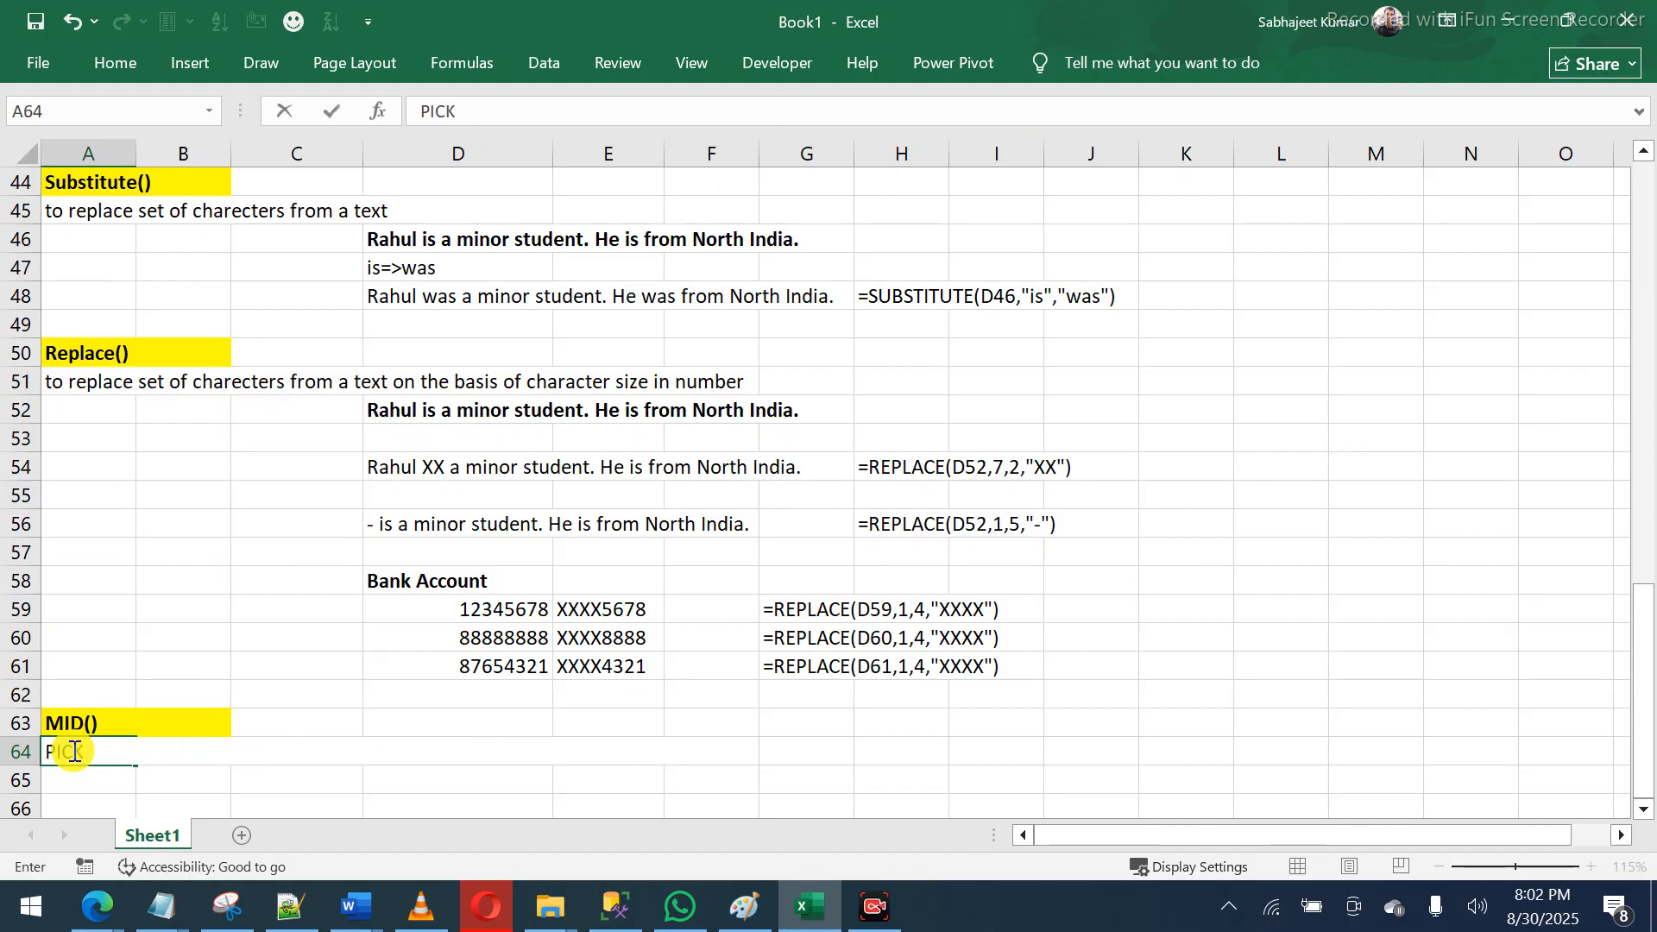
key("BackSpace")
type("icks up the ")
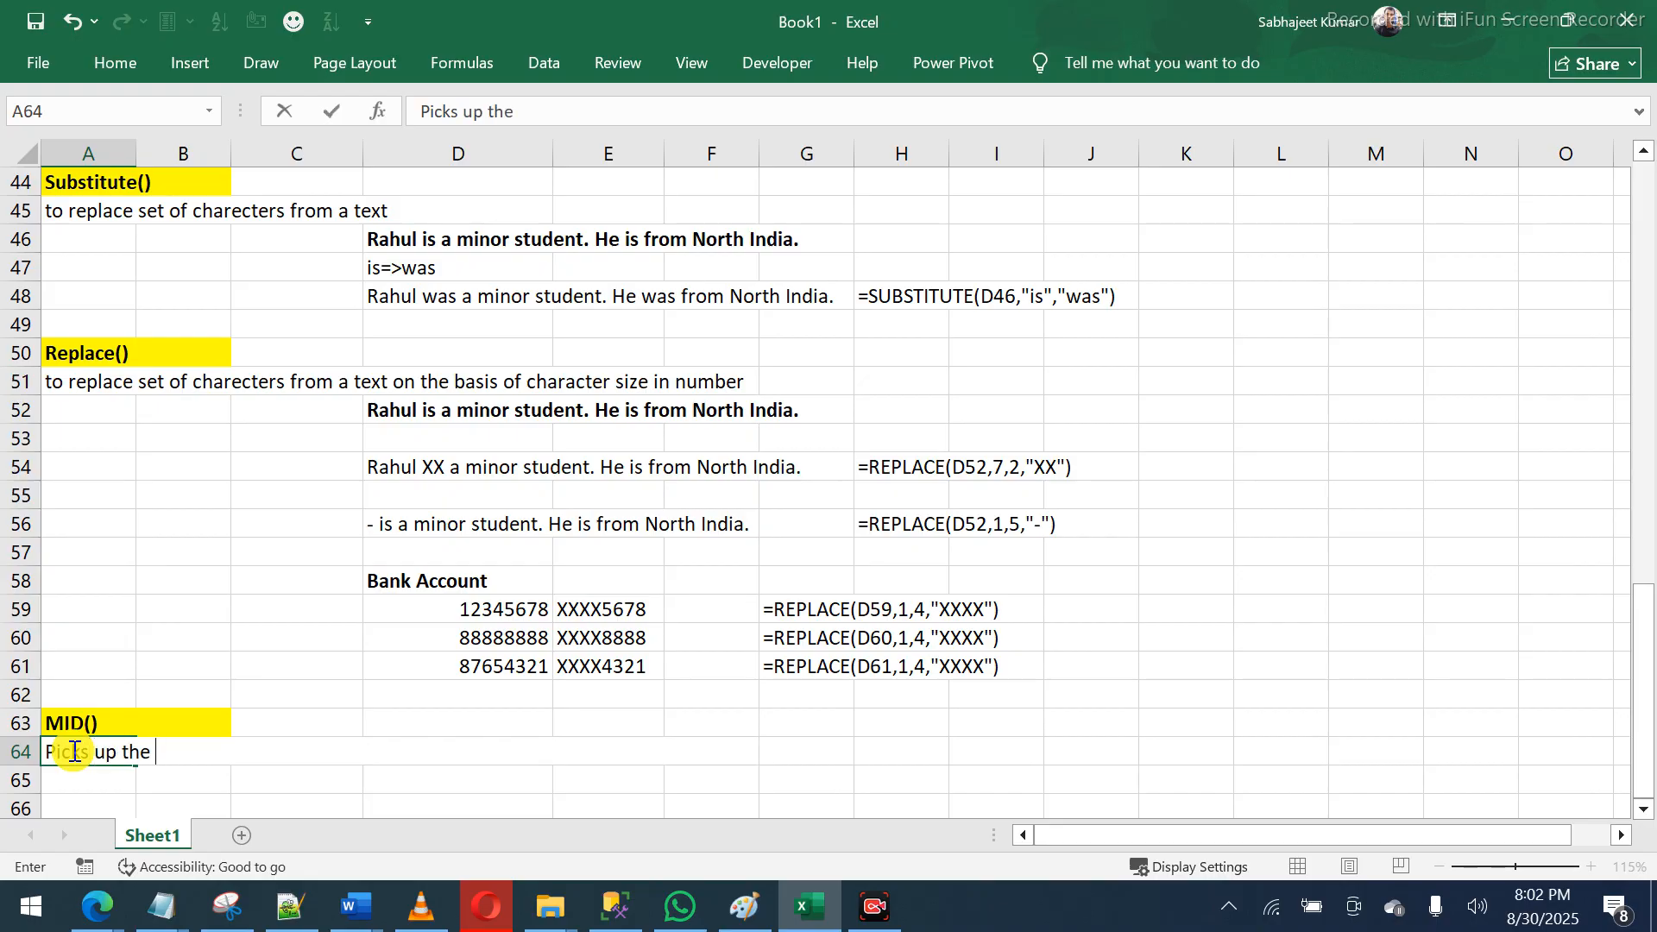
type("charec")
key("BackSpace")
key("BackSpace")
type("acter on the ")
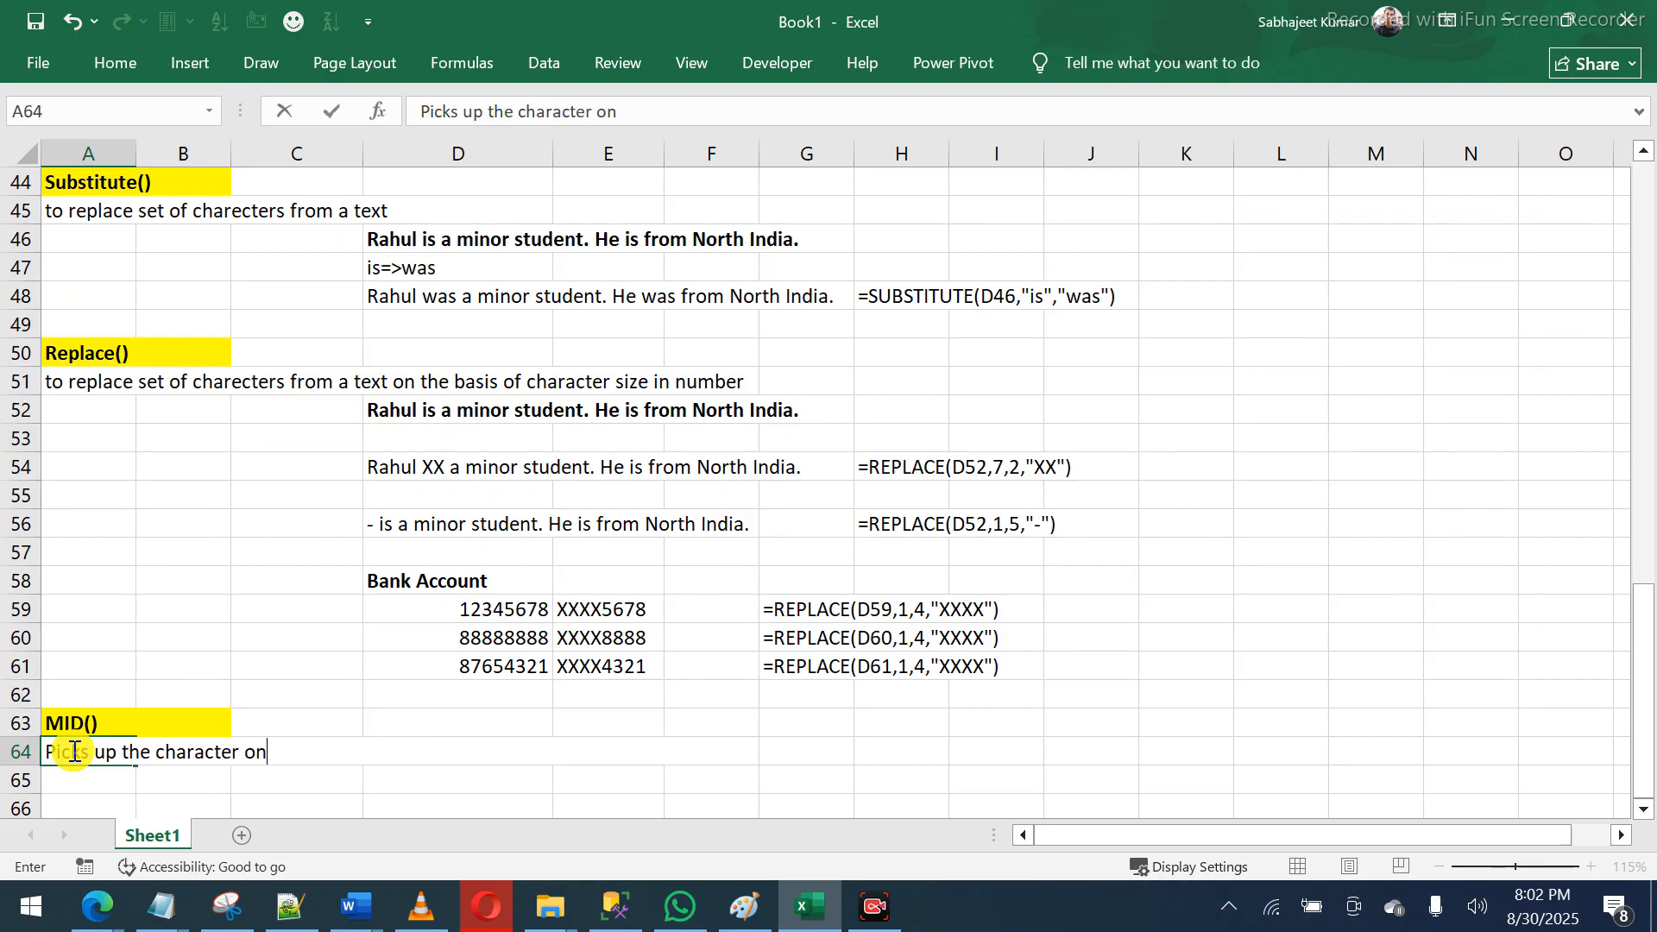
type("b")
type("asis posistion")
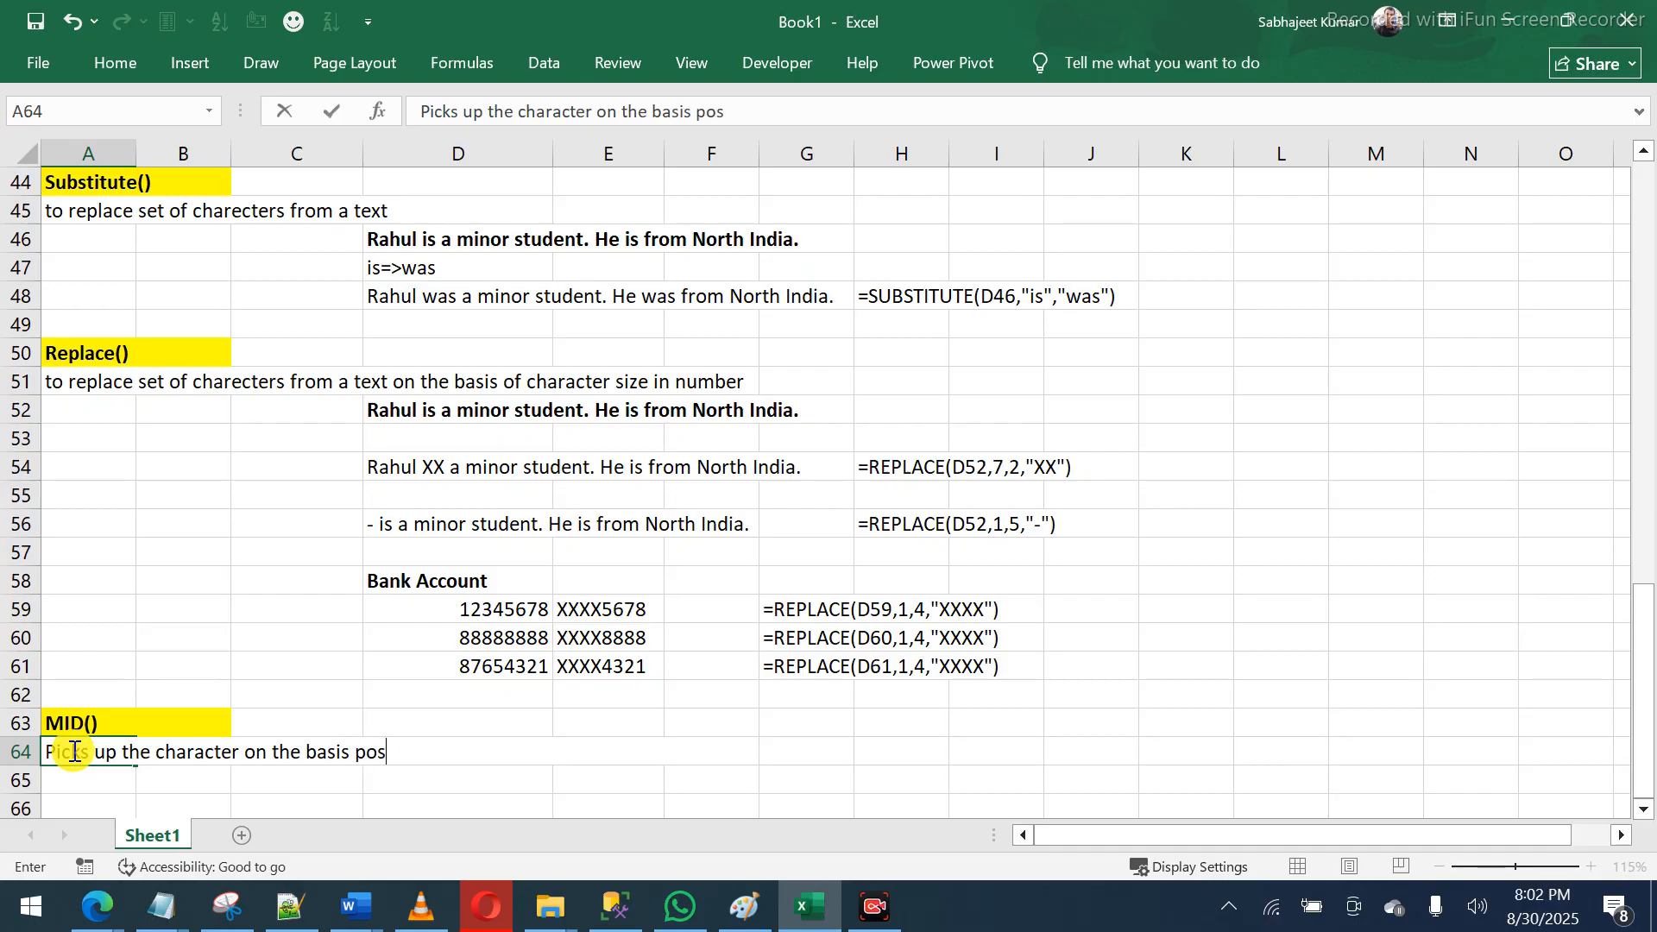
type(" and size")
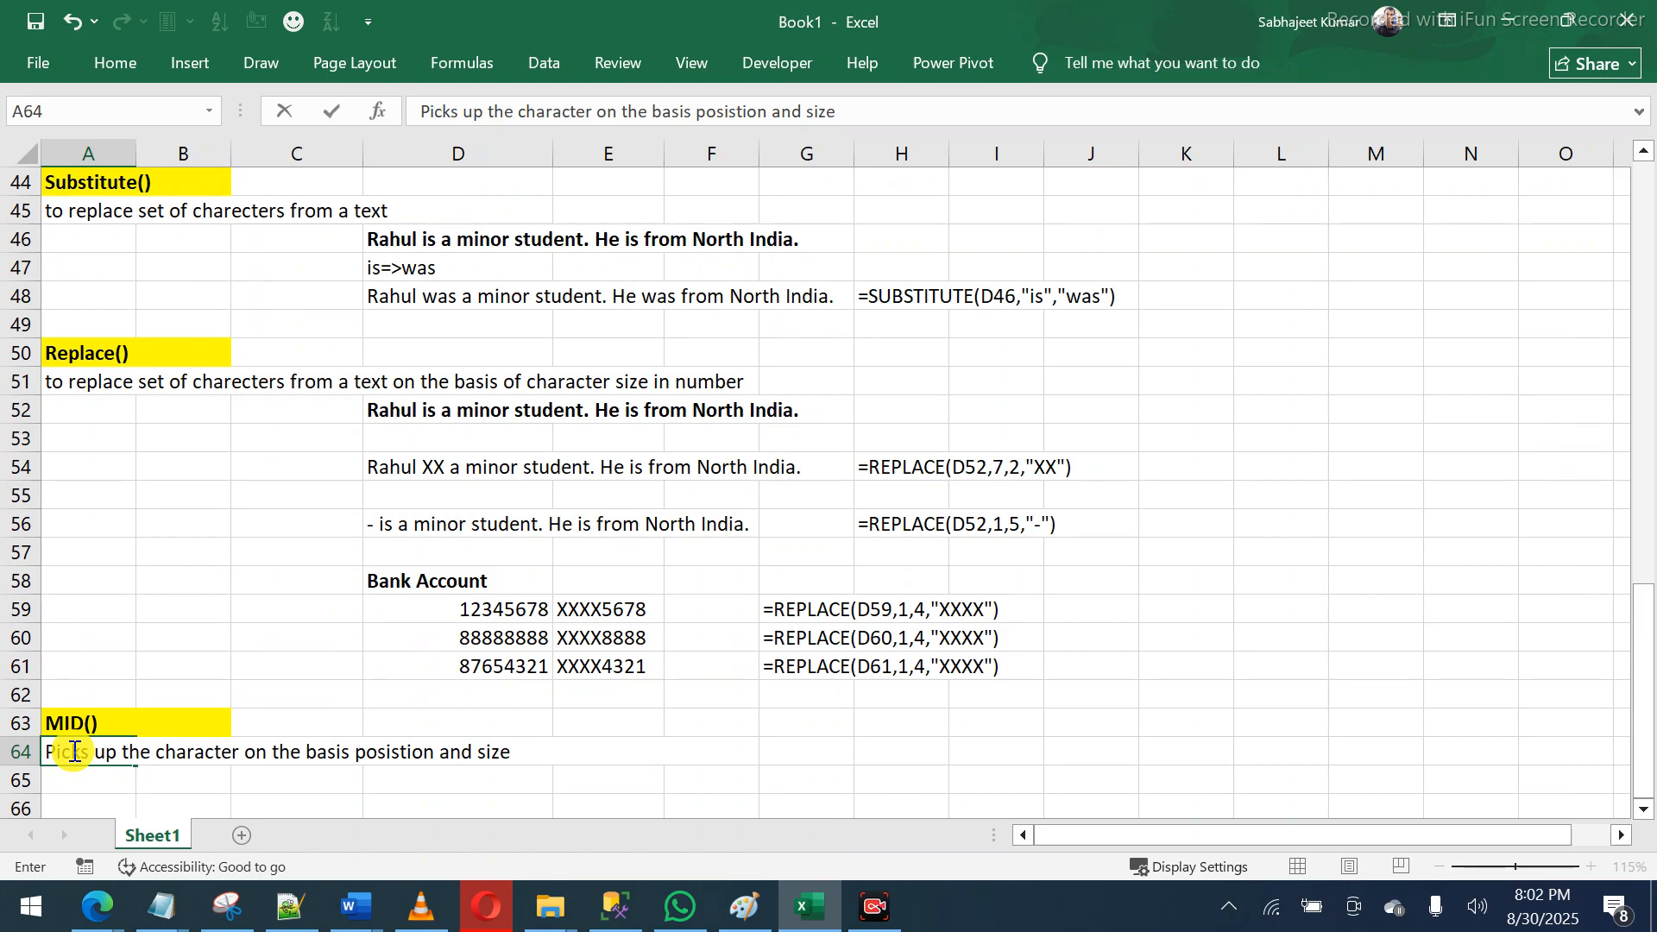
type("/length")
key("Return")
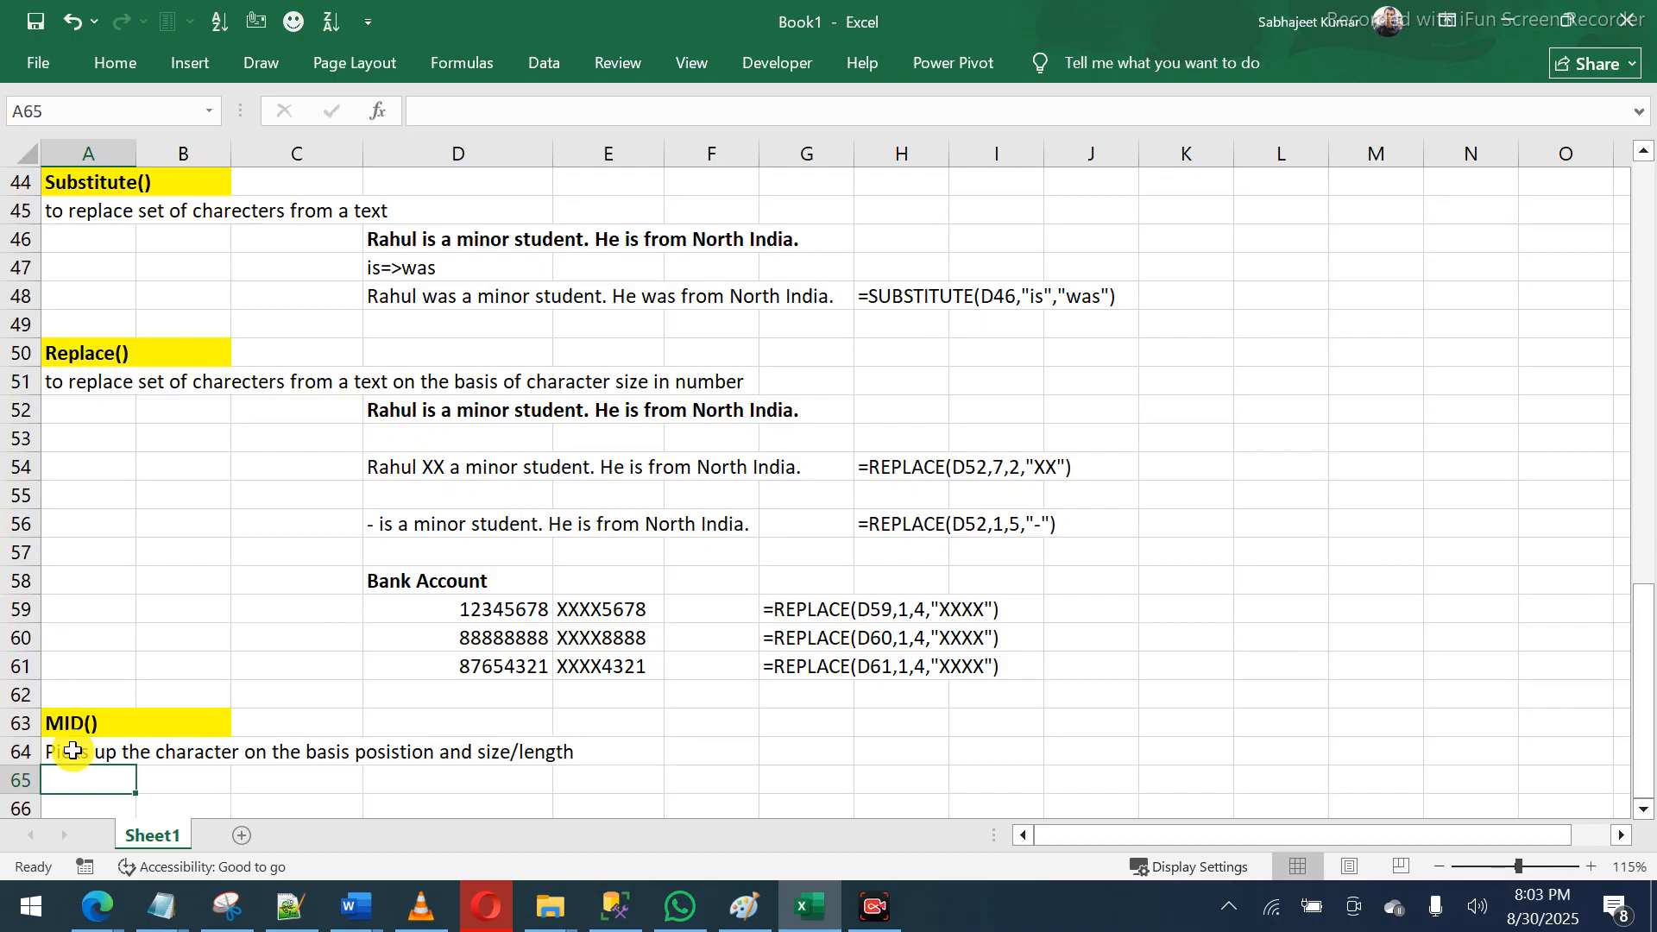
- Copy the sample sentence from D46 into E65
left_click(466, 616)
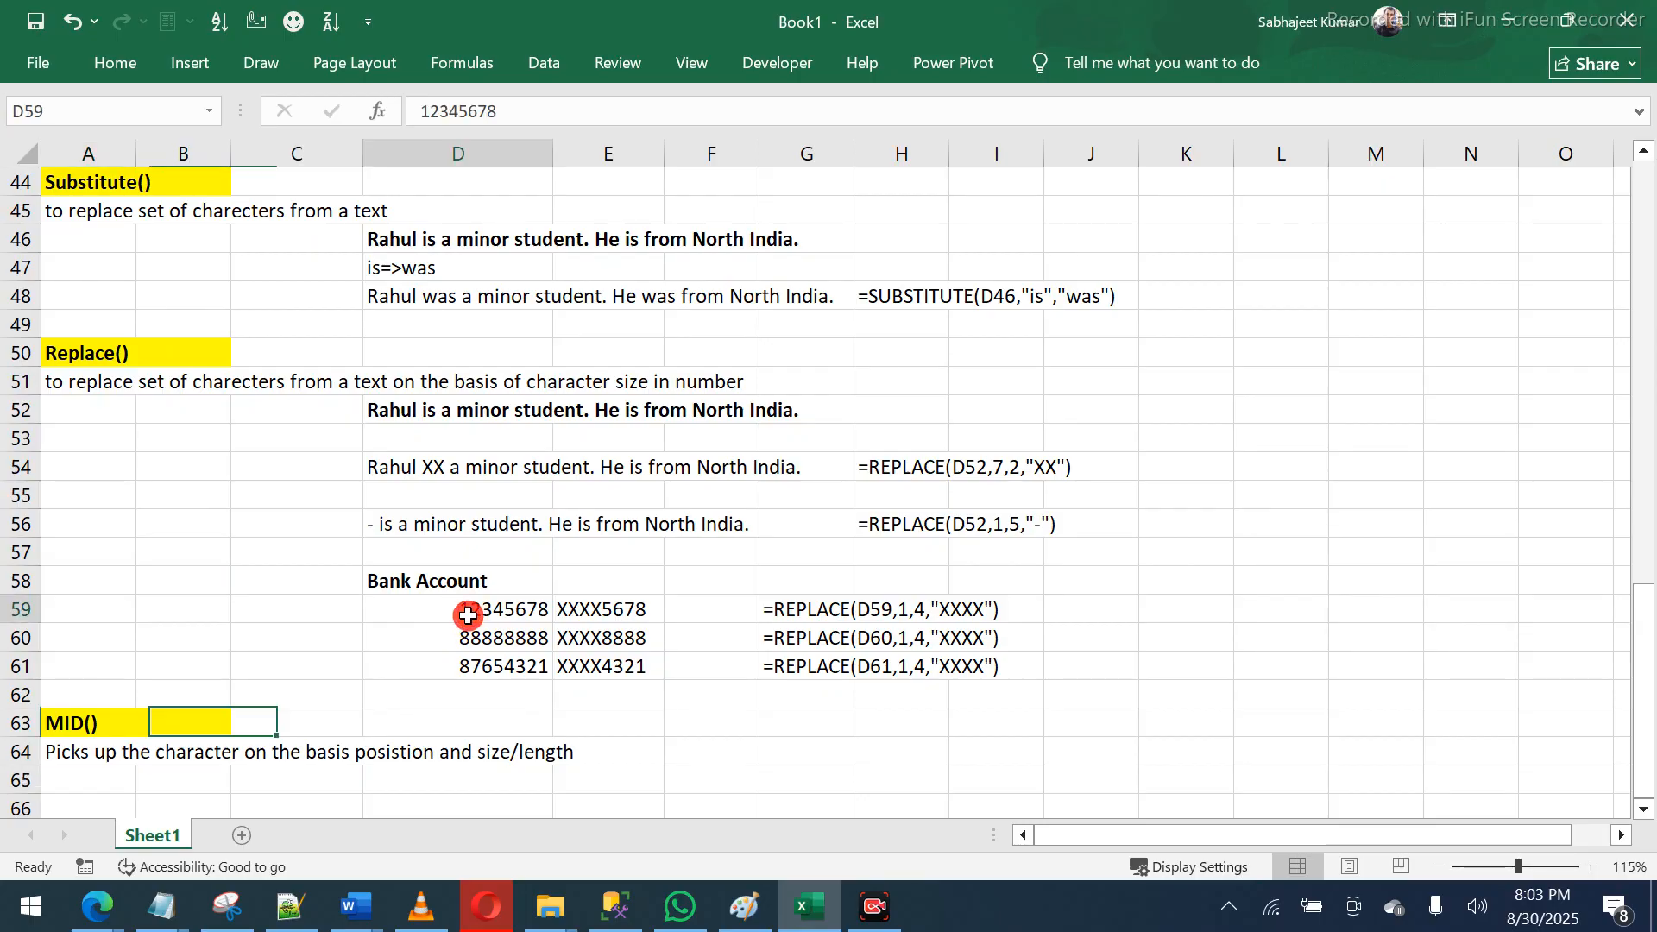
left_click(574, 609)
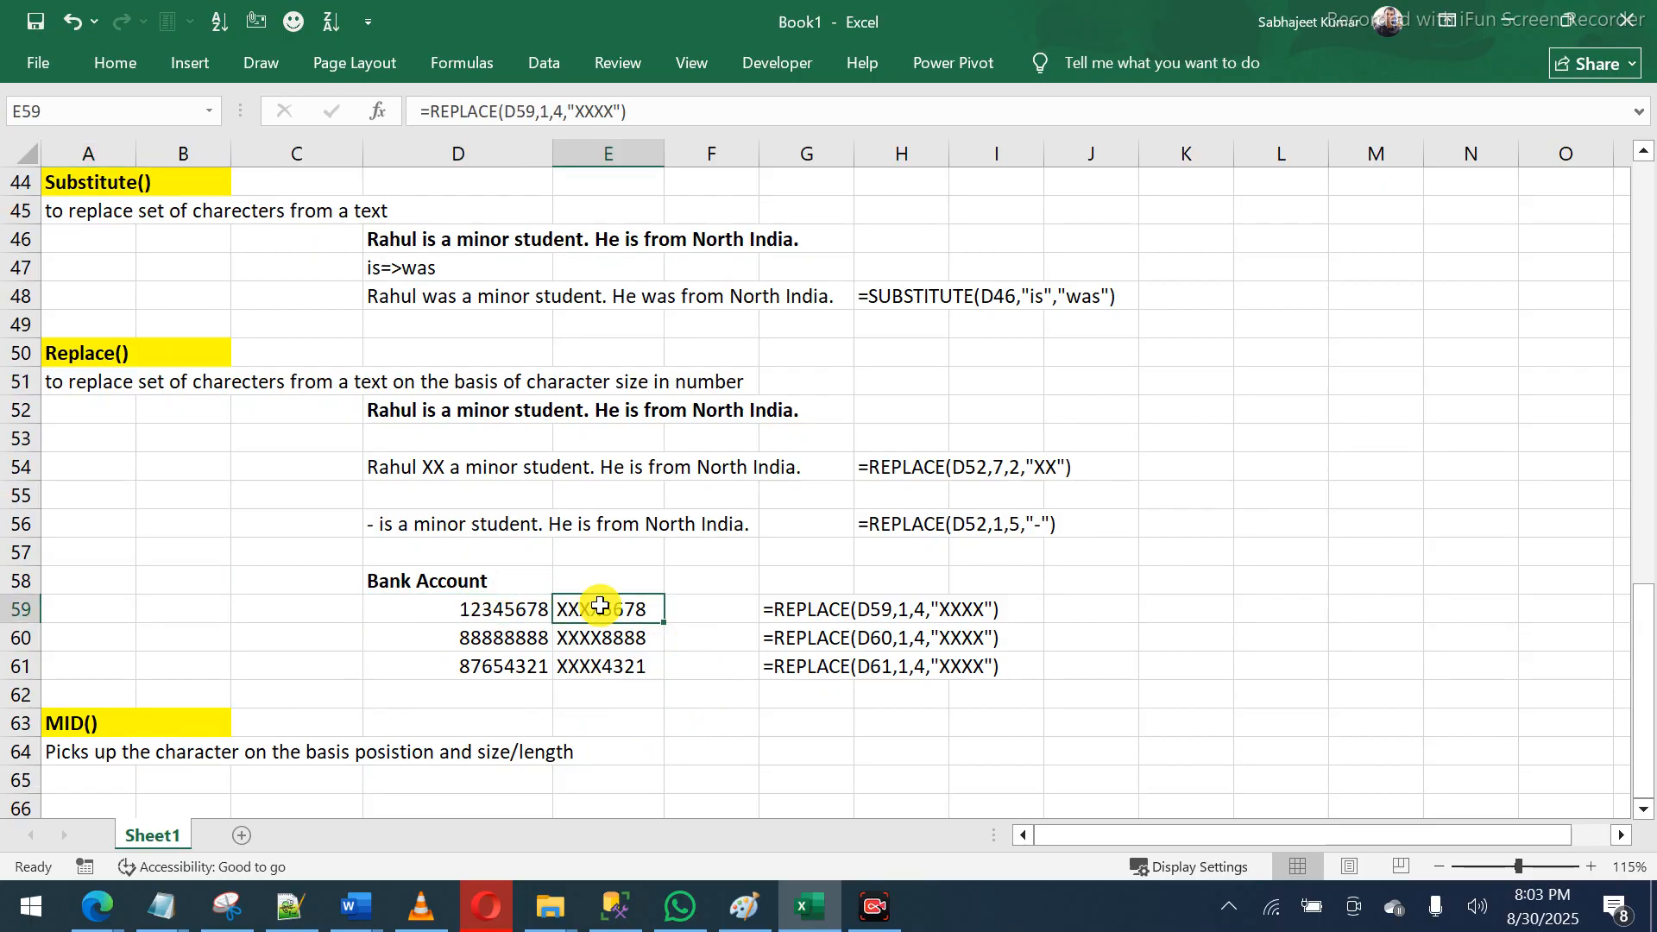
left_click(404, 234)
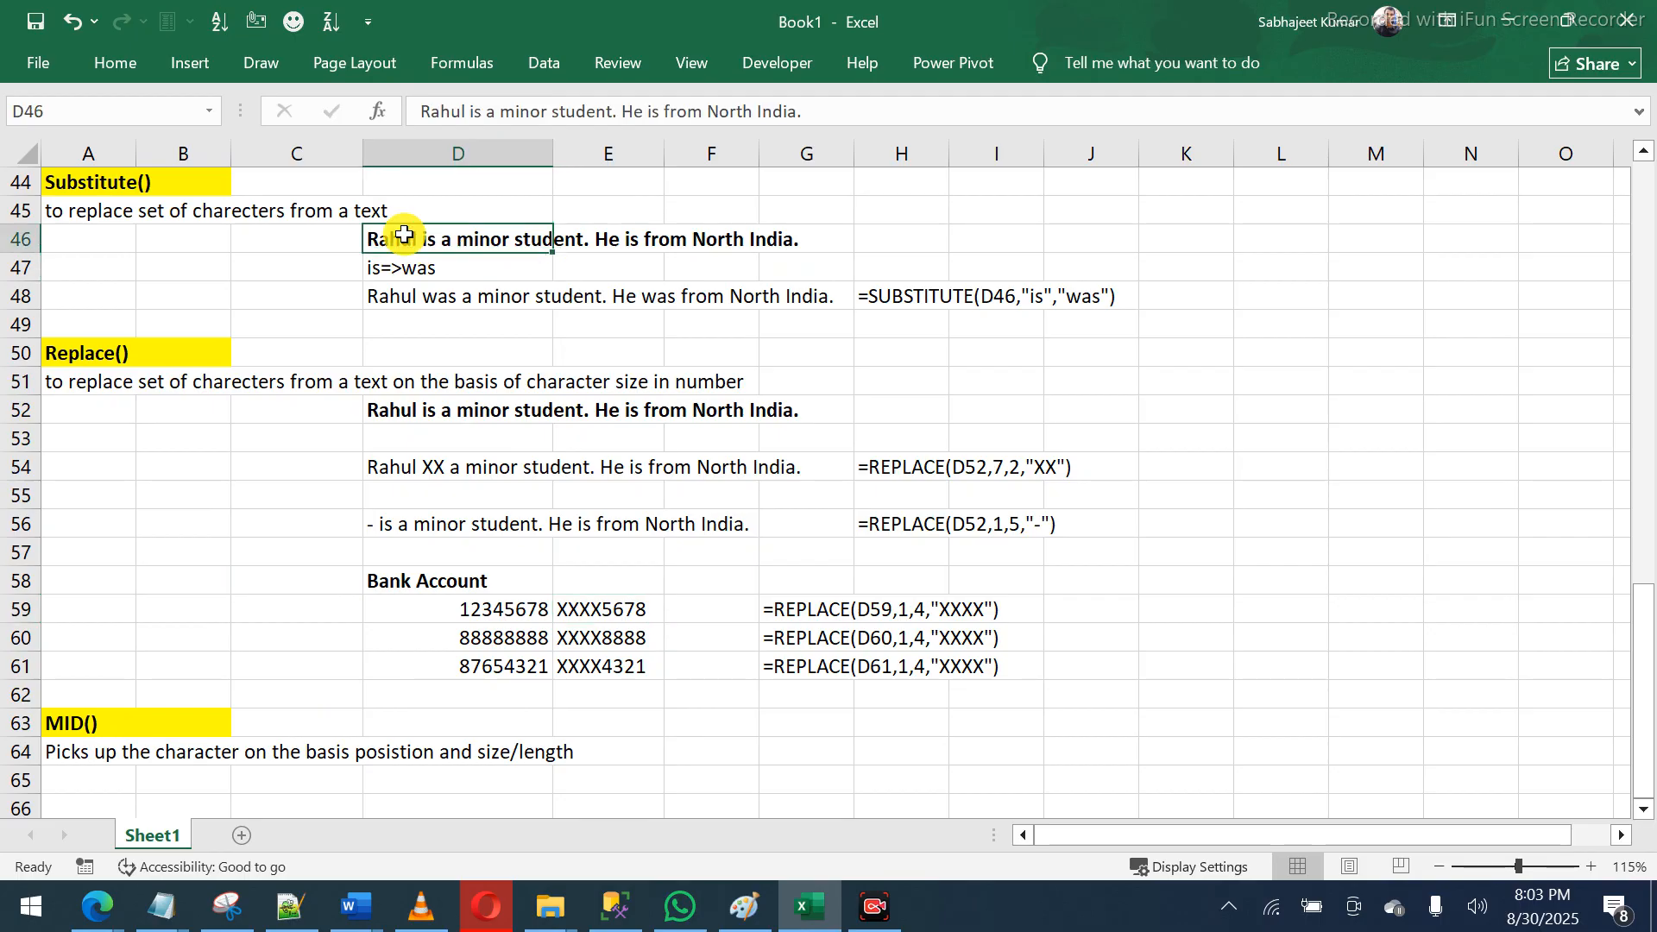
key("ctrl+c")
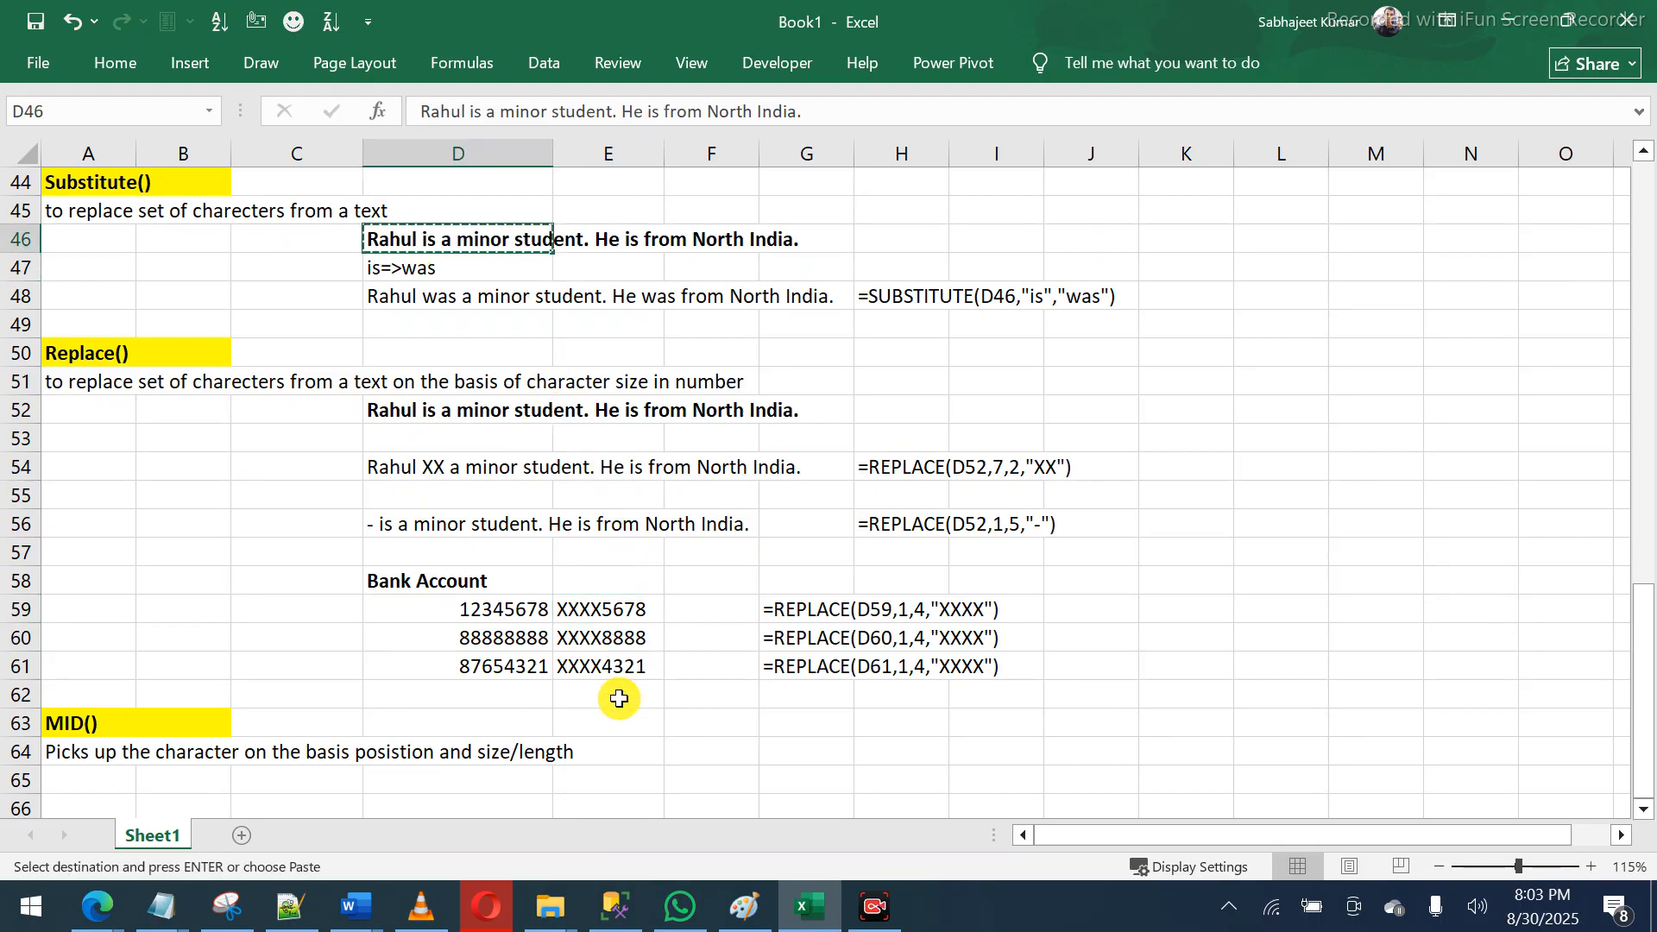
left_click(610, 782)
key("ctrl+v")
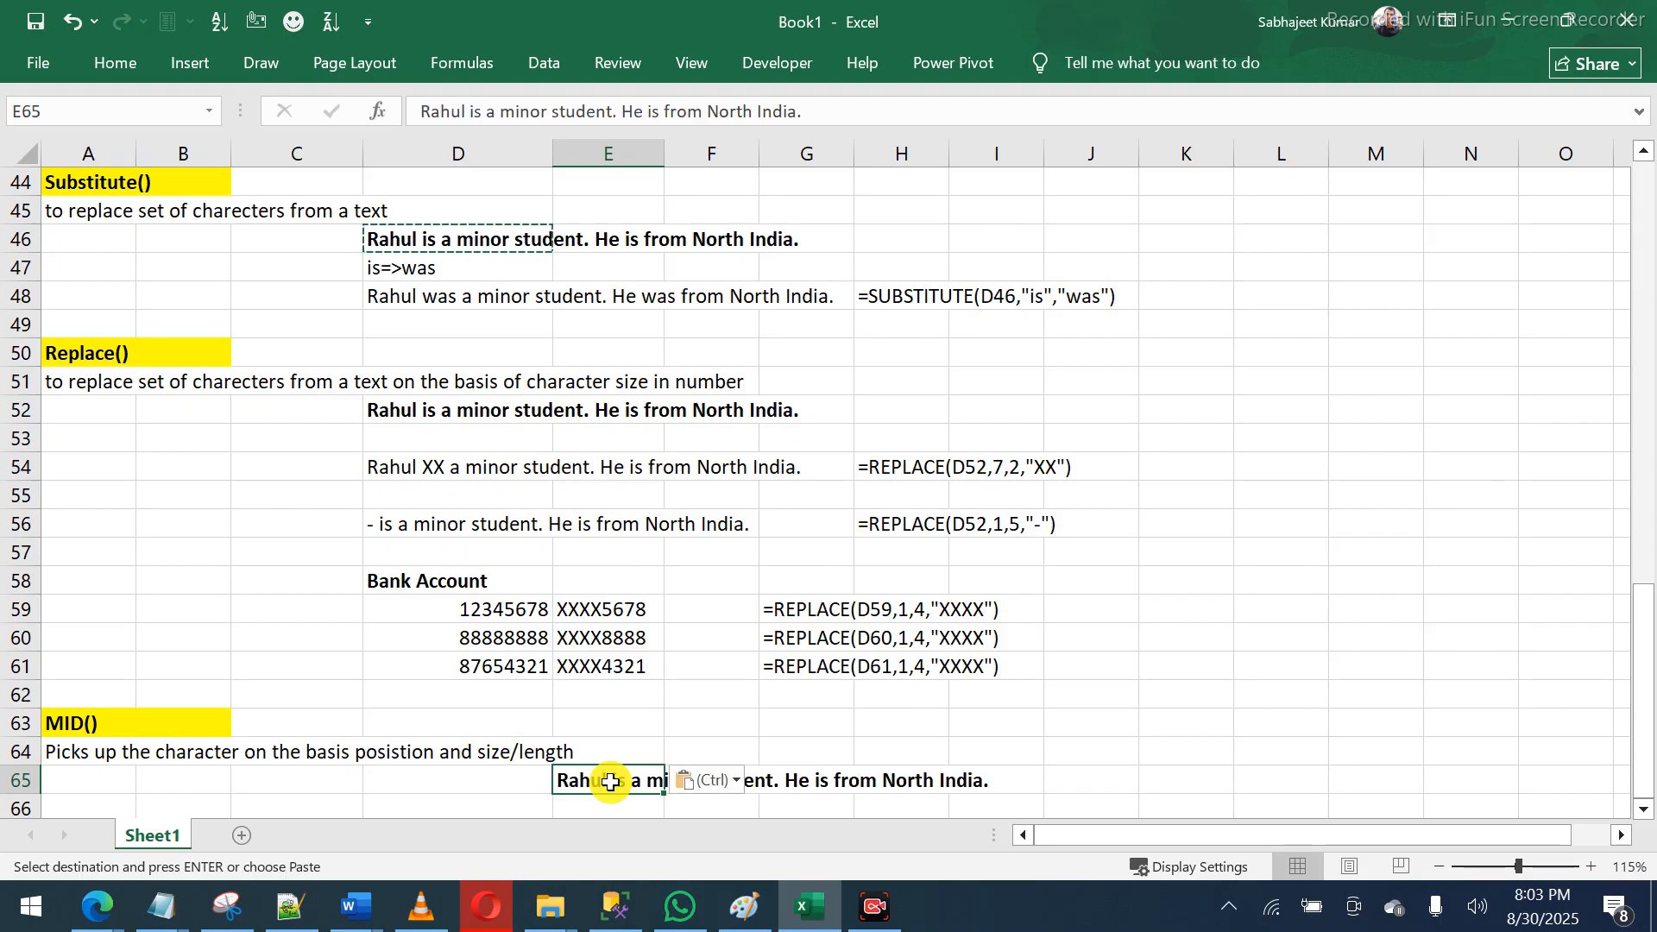
- Enter =MID(E65,6,8) in E67 to extract 'is a mi'
key("Down")
key("Down")
key("Down")
key("Down")
key("Down")
key("Up")
key("Up")
key("Up")
key("Up")
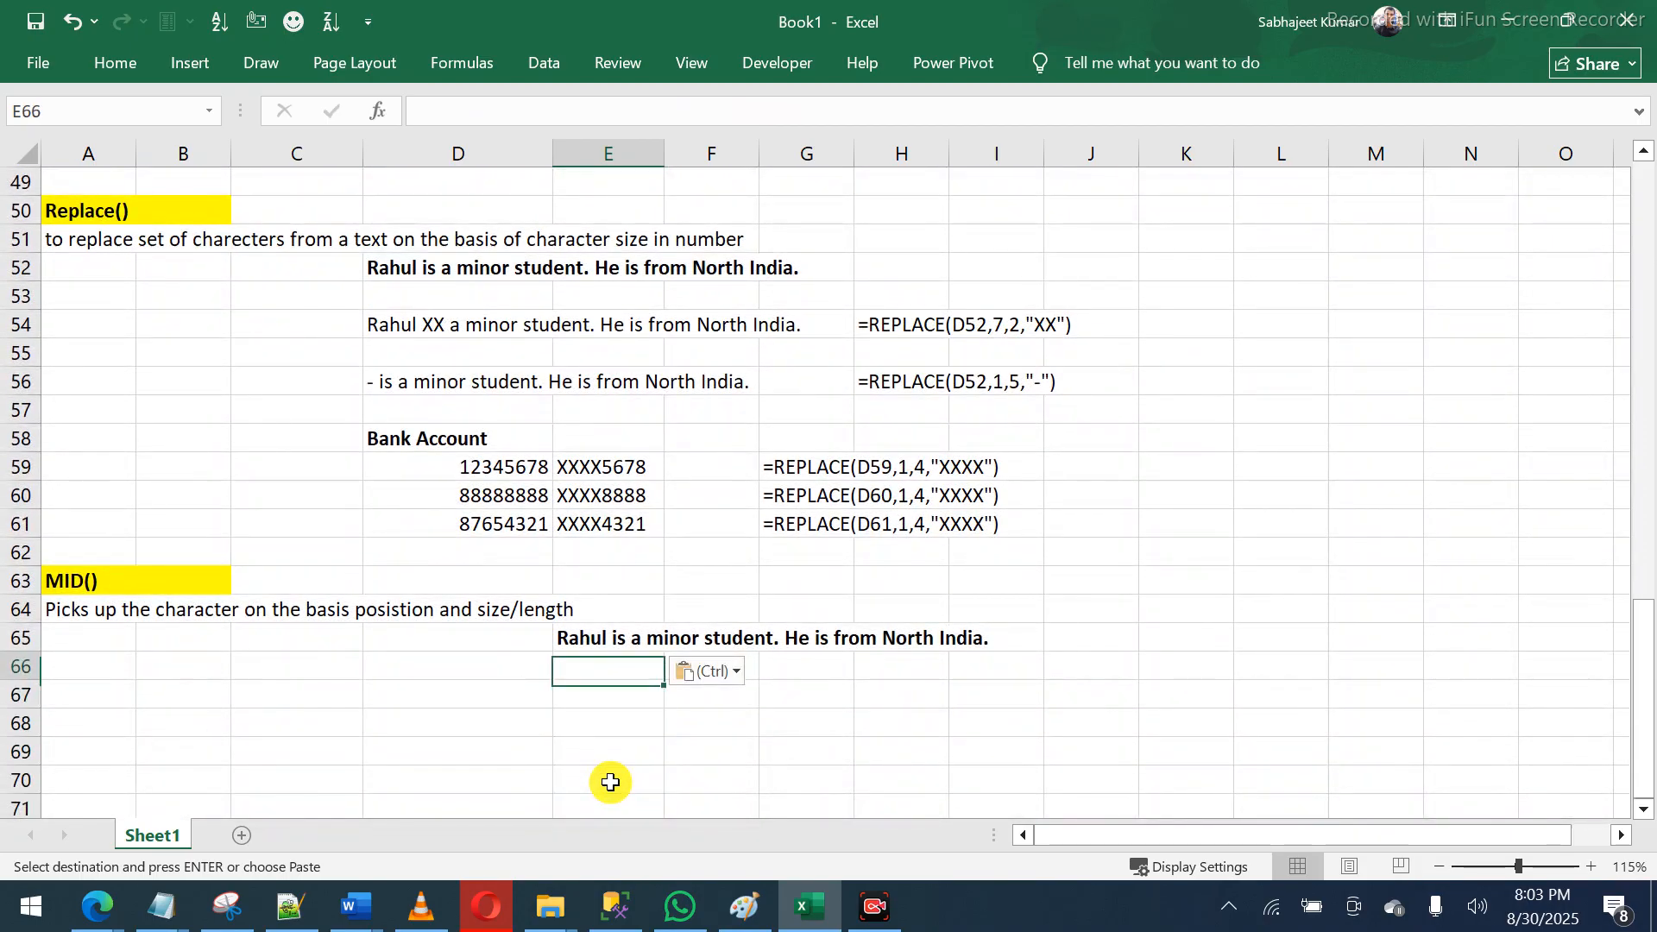
key("Down")
type("=mid")
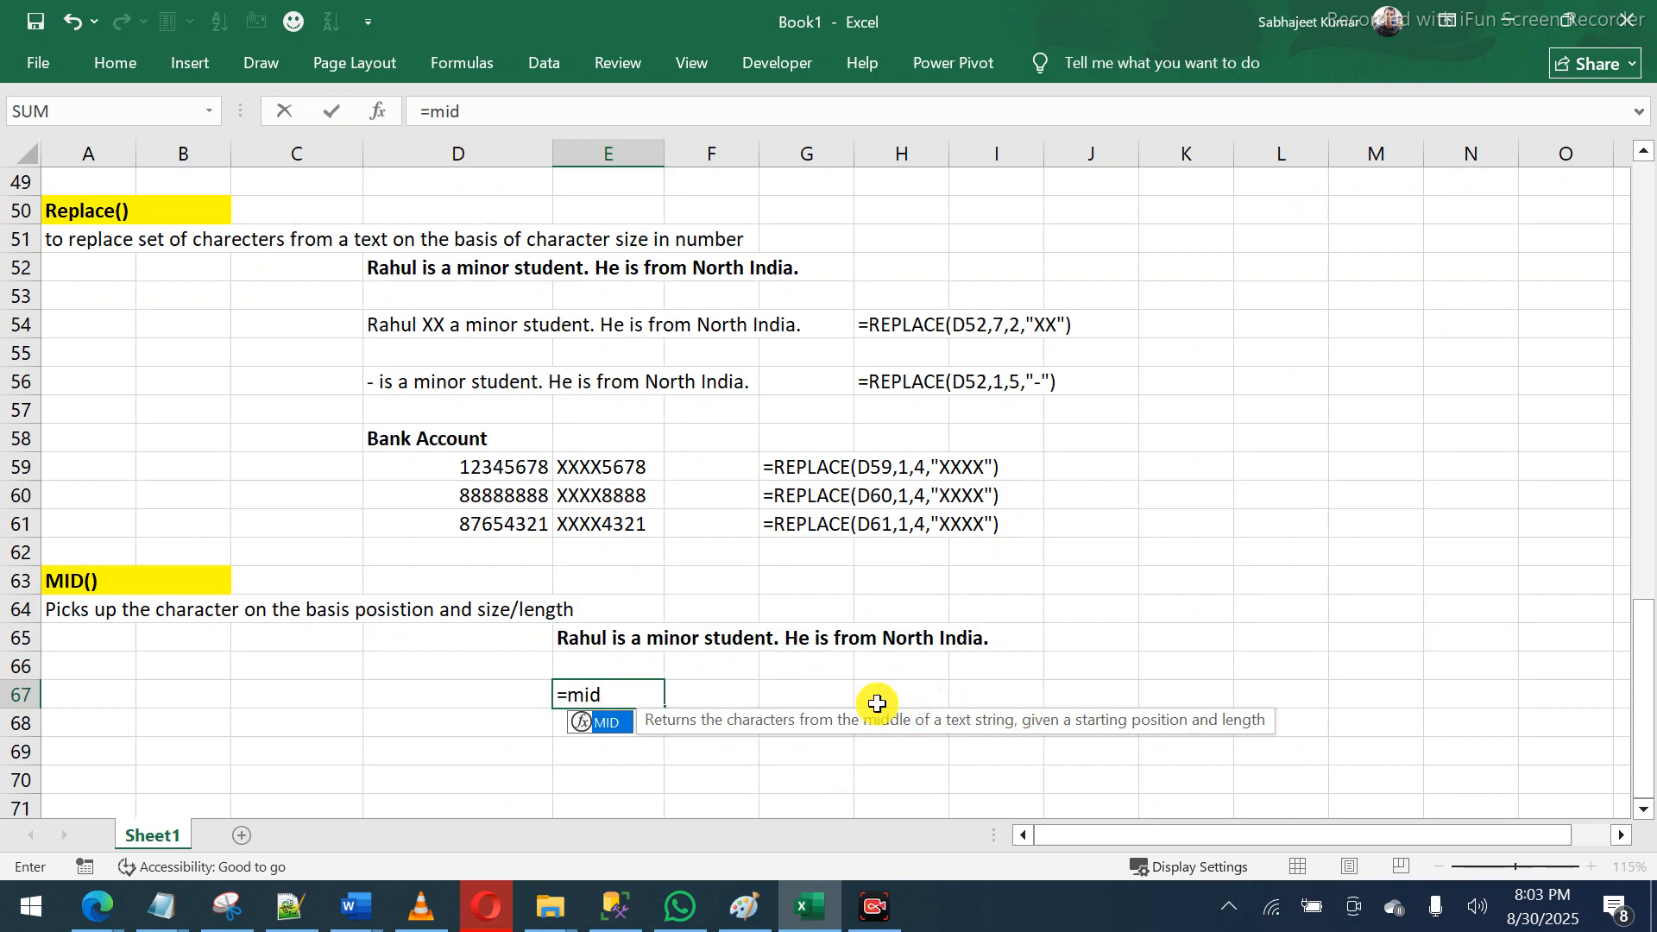
key("Tab")
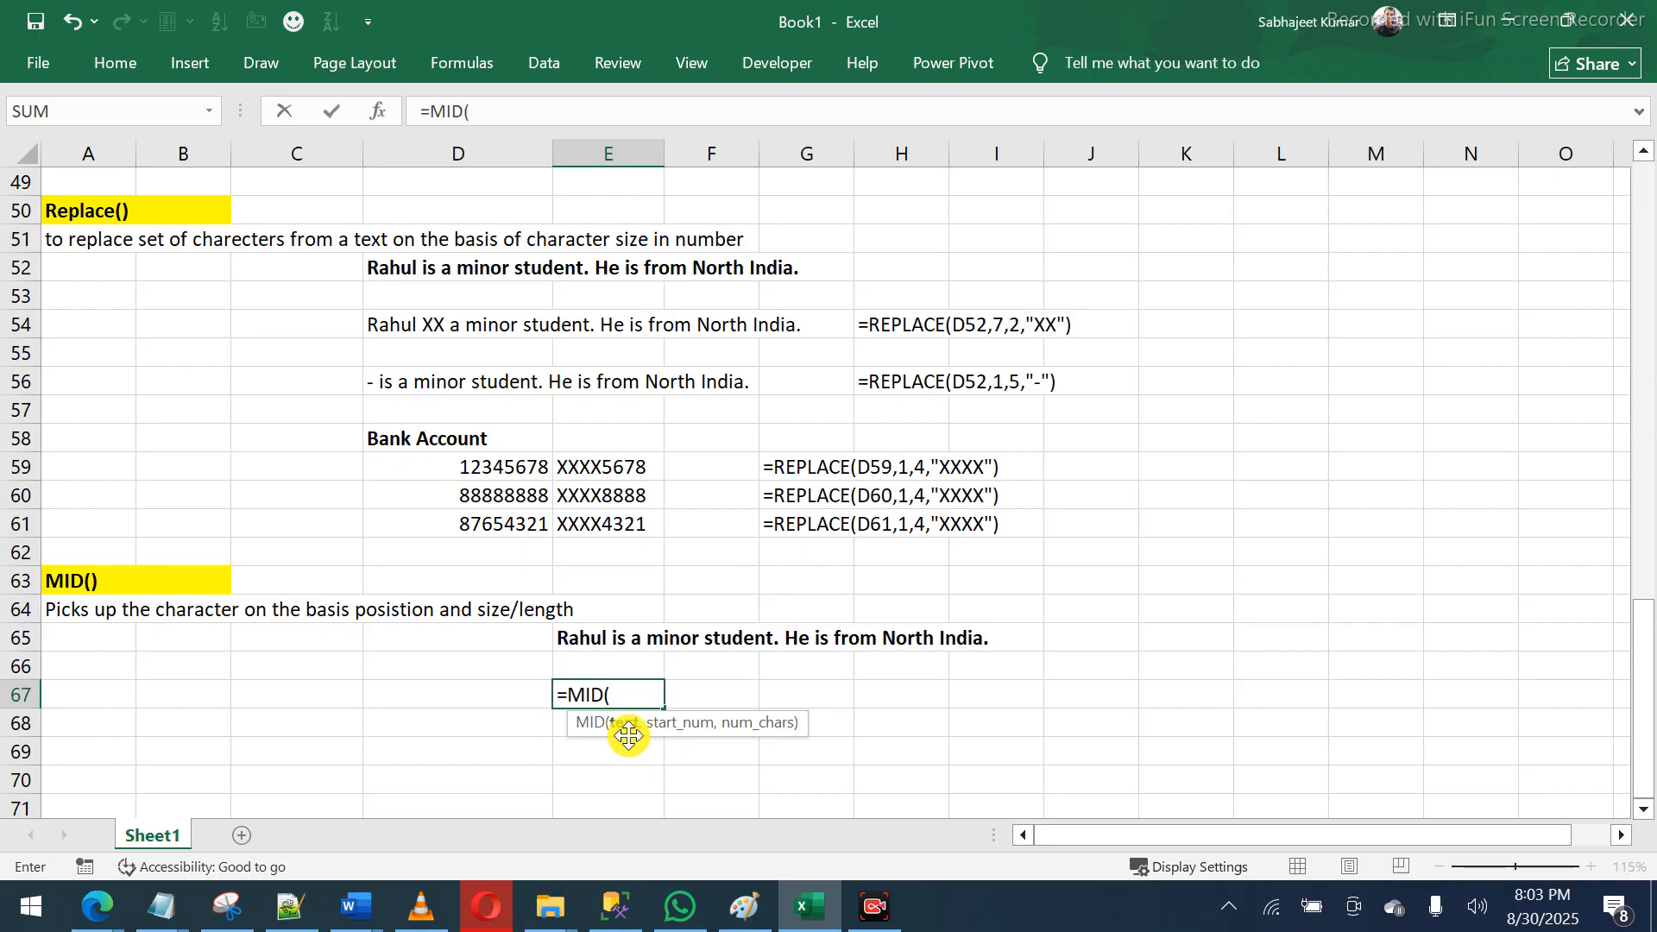
left_click(591, 640)
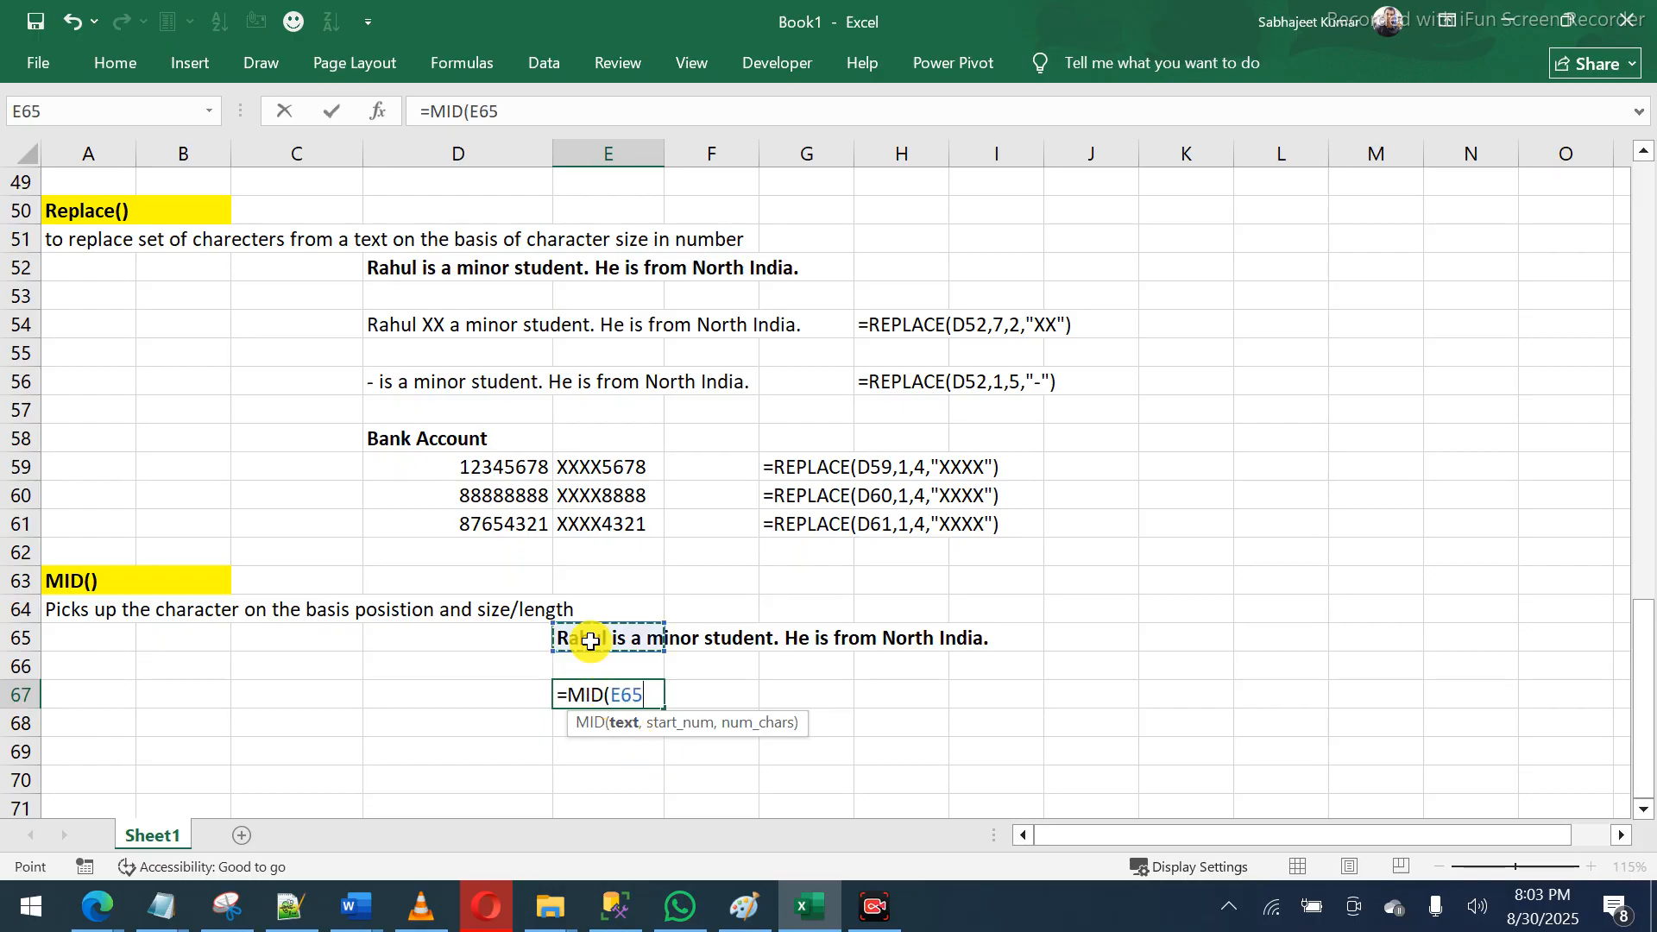
type(",")
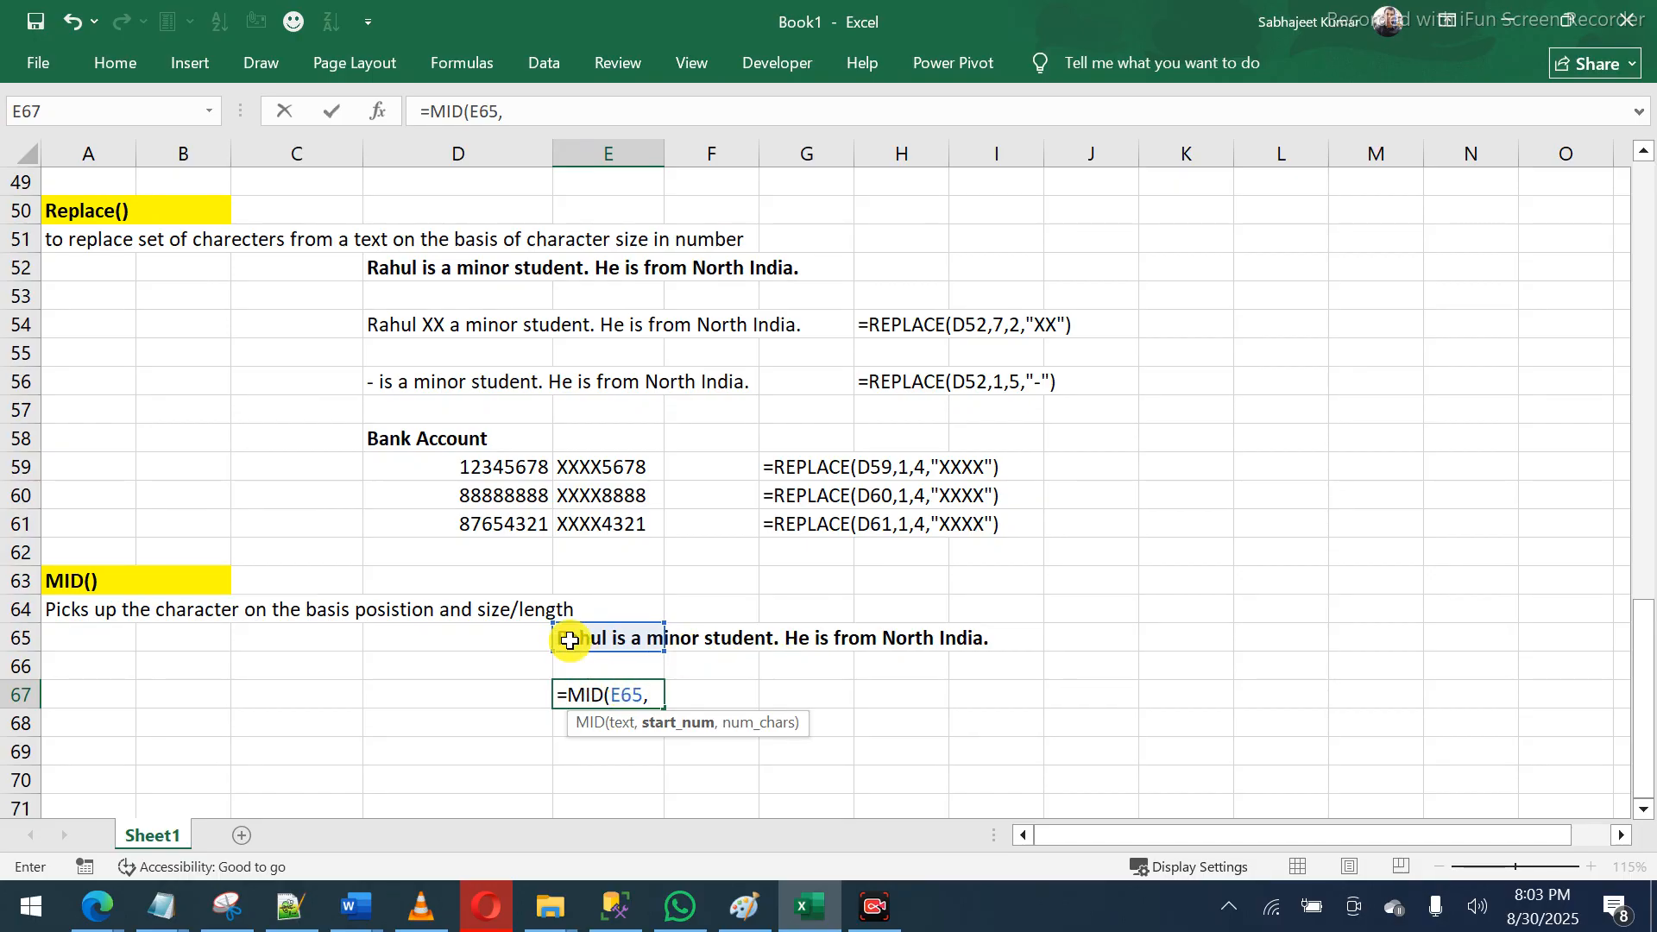
type("6,")
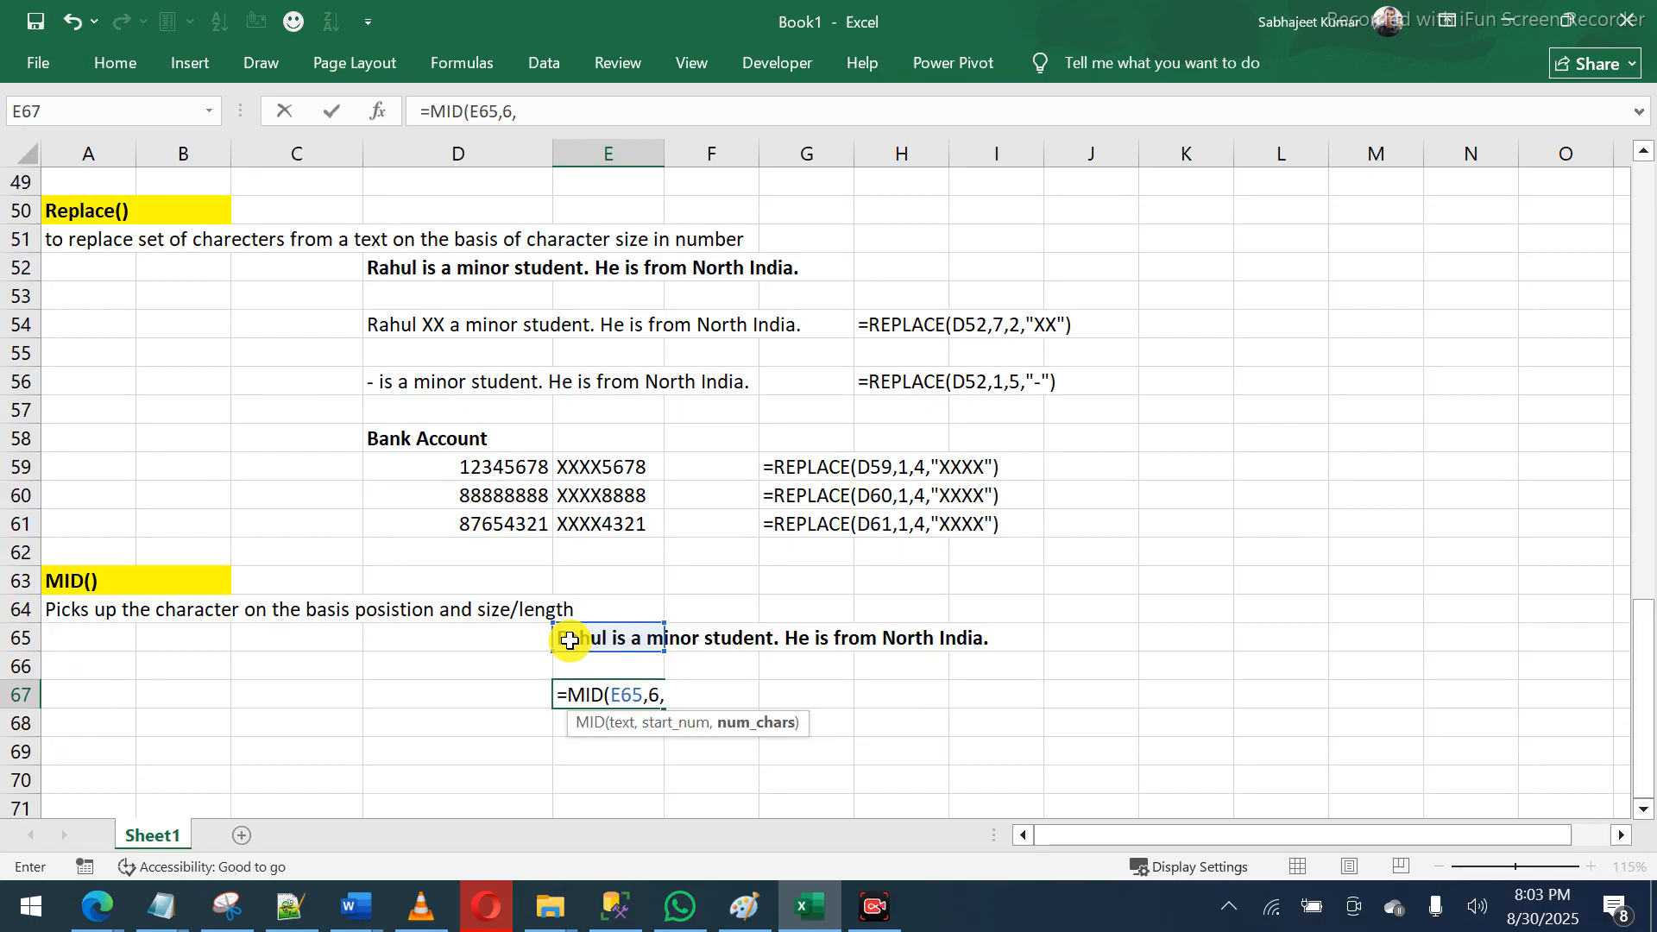
type("8)")
key("Return")
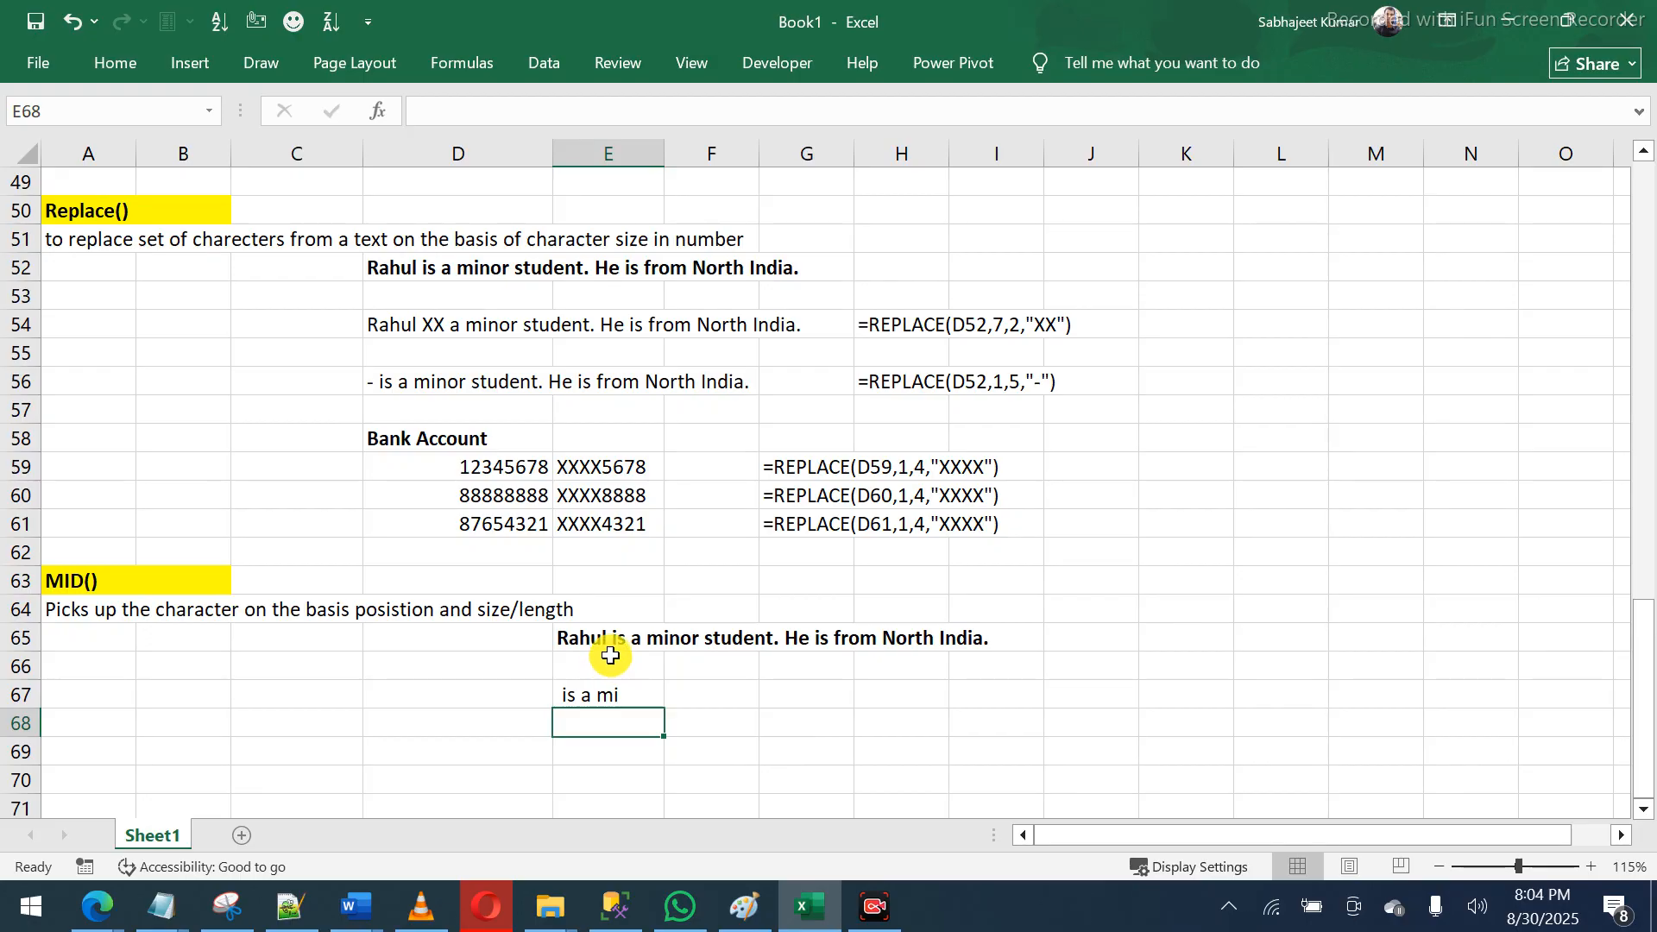
key("Up")
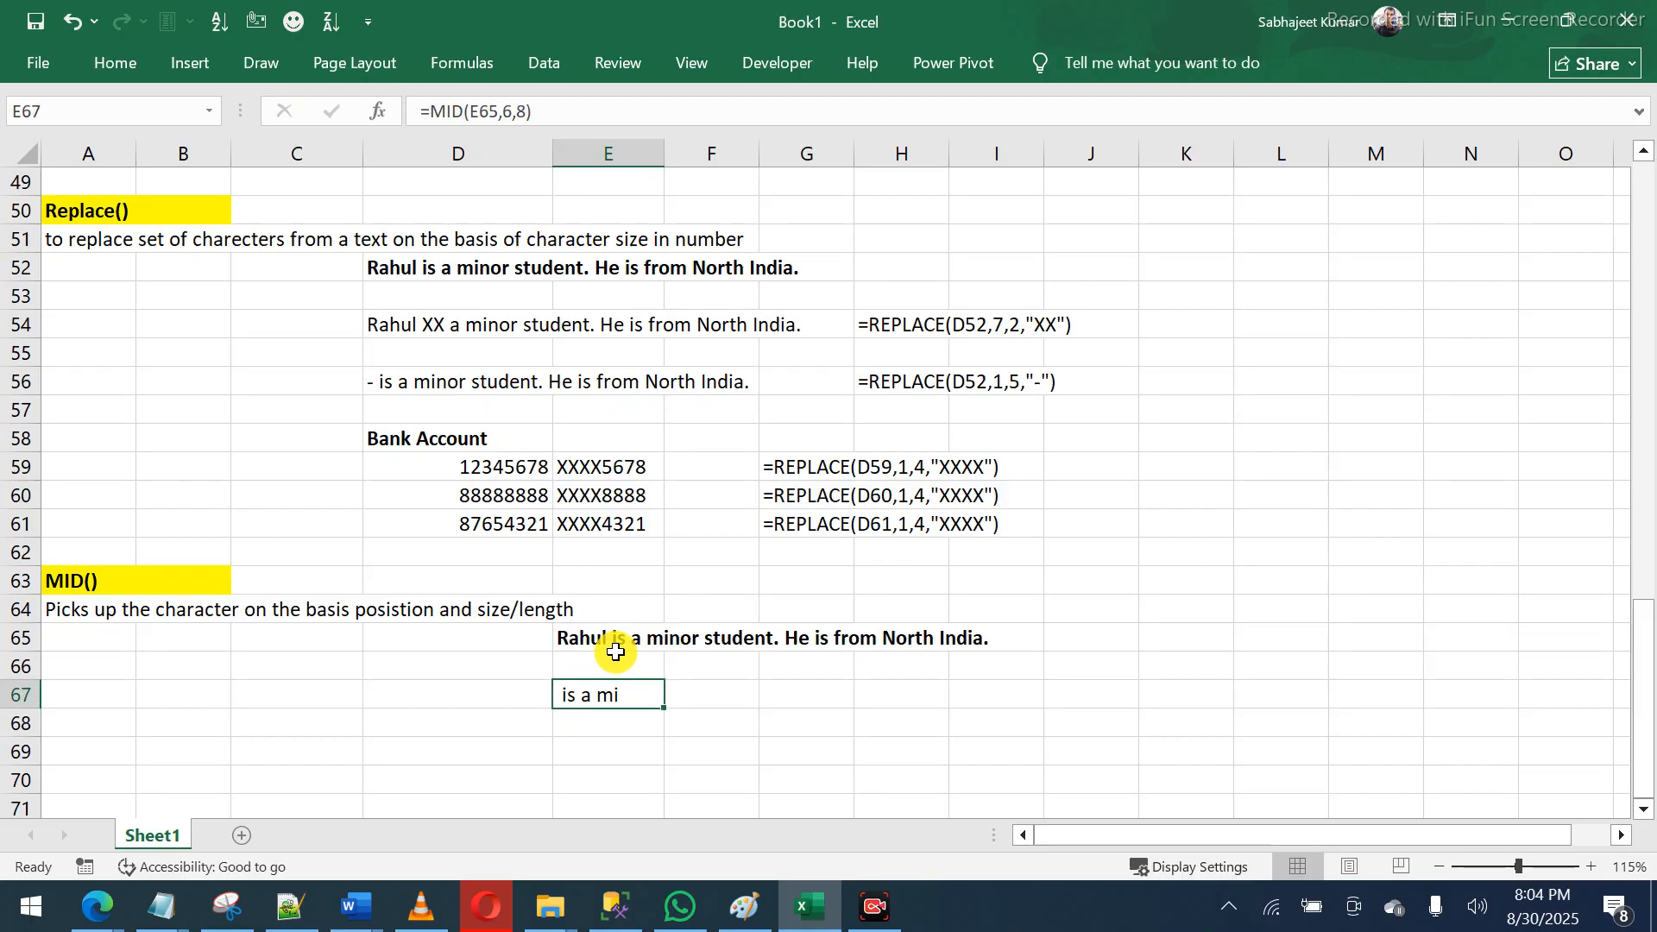
- Enter =FORMULATEXT(E67) in G67 to show =MID(E65,6,8), then recheck E67
left_click(783, 696)
type("=for")
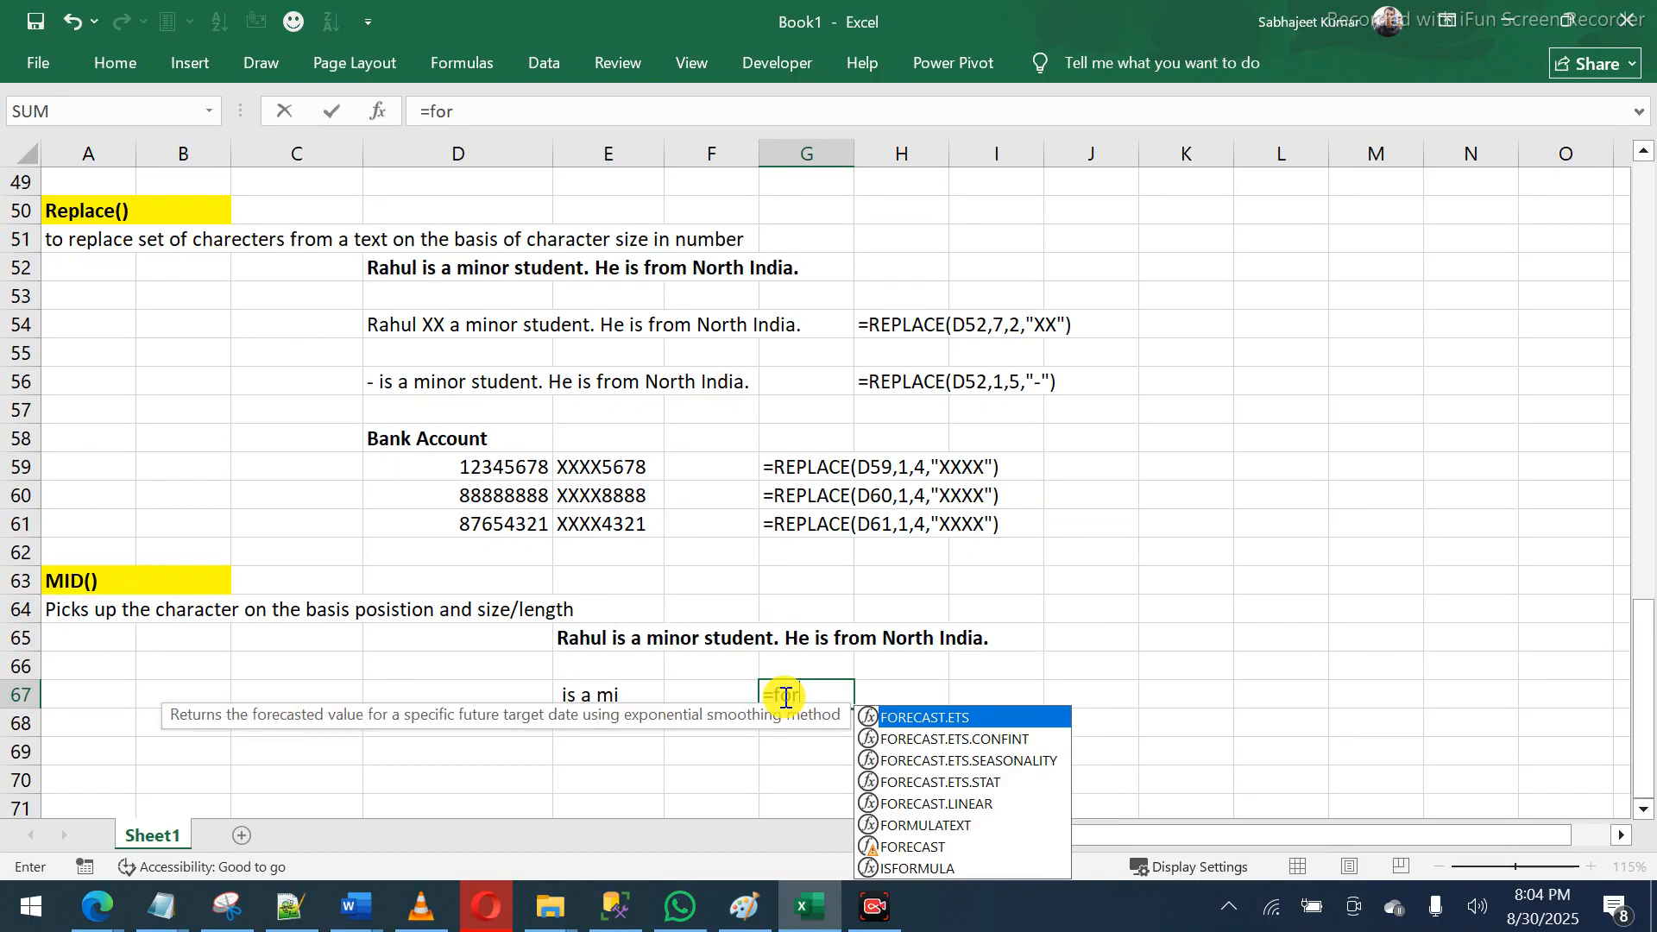
type("mu")
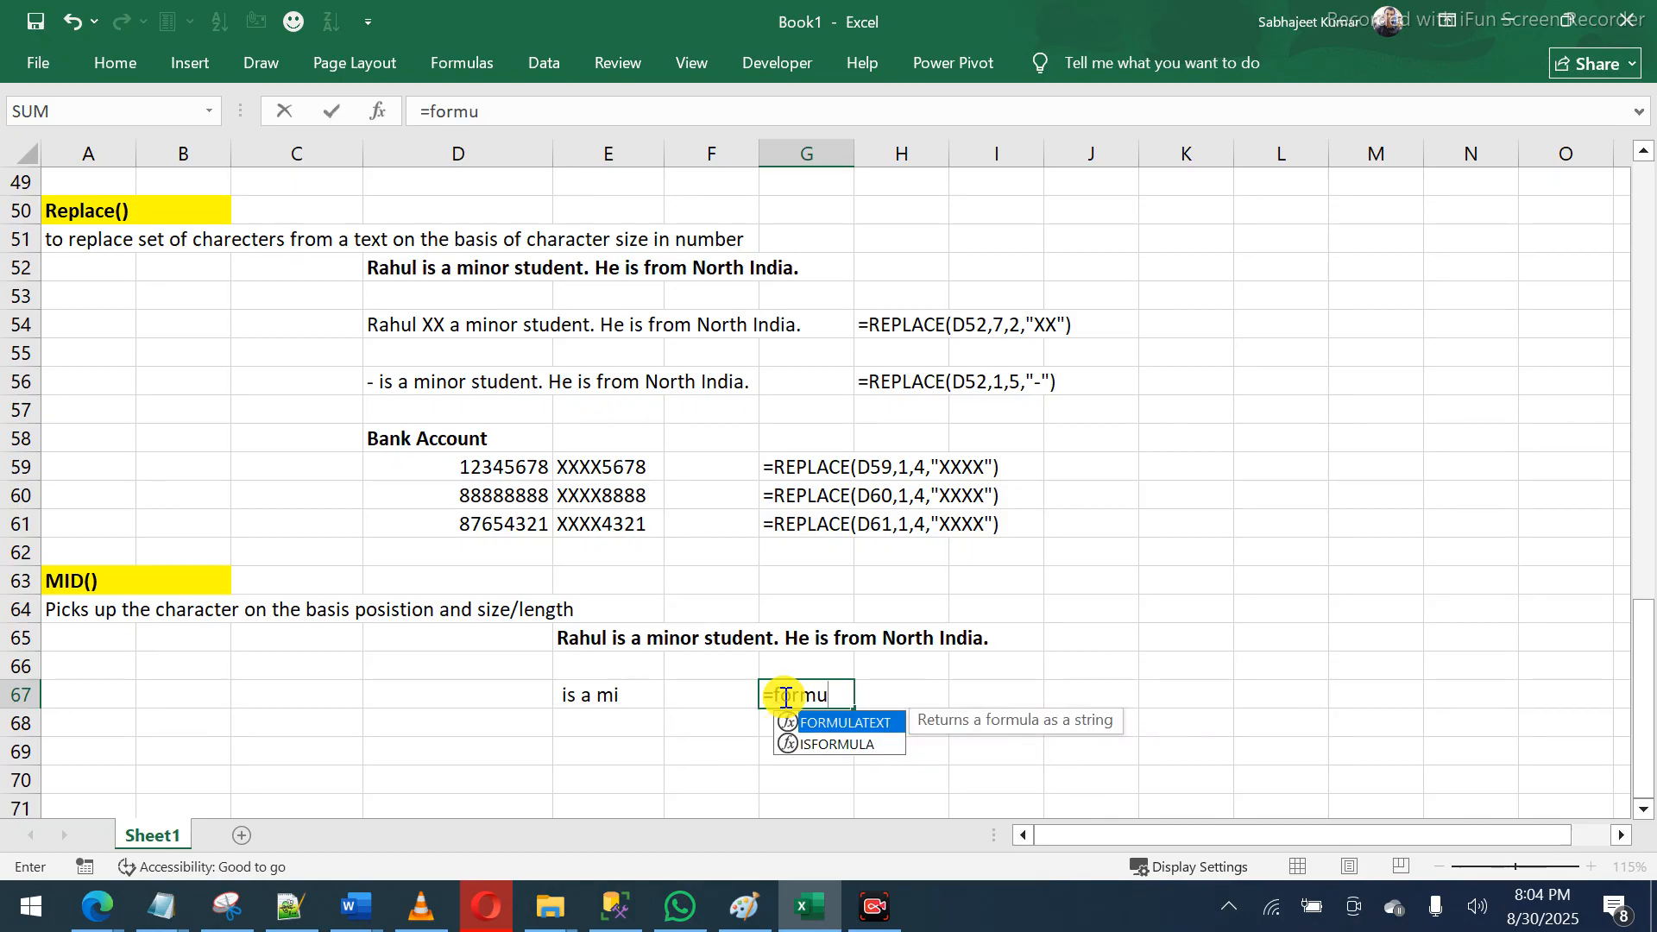
key("Tab")
key("Left")
key("Left")
key("Left")
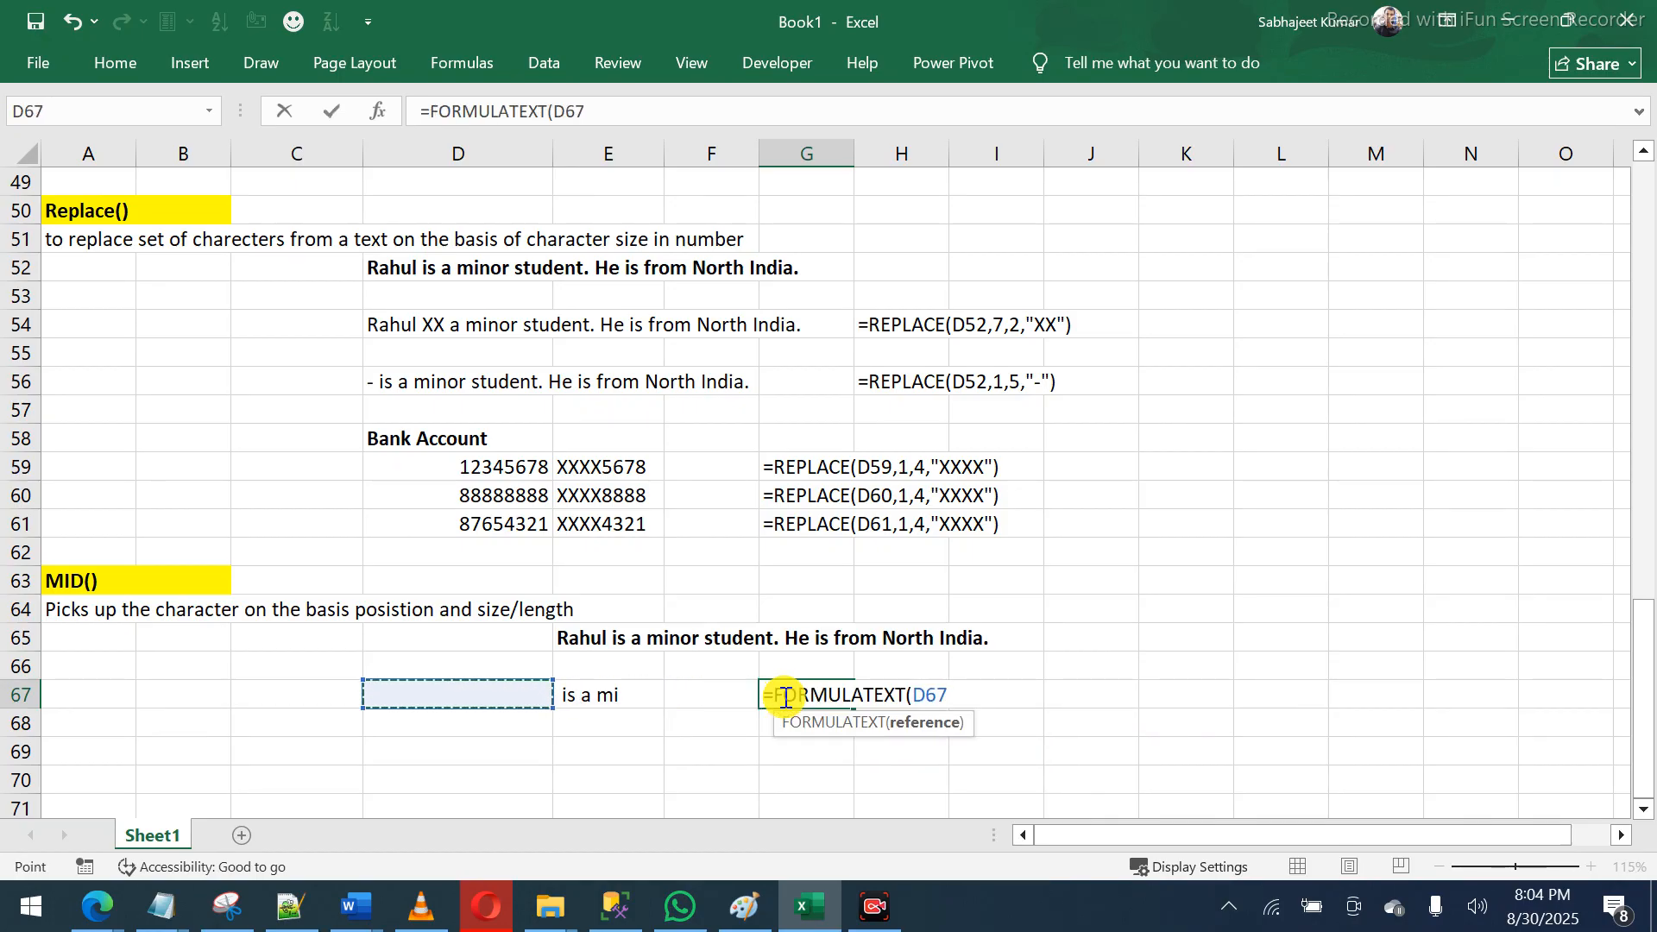
key("Right")
key("Return")
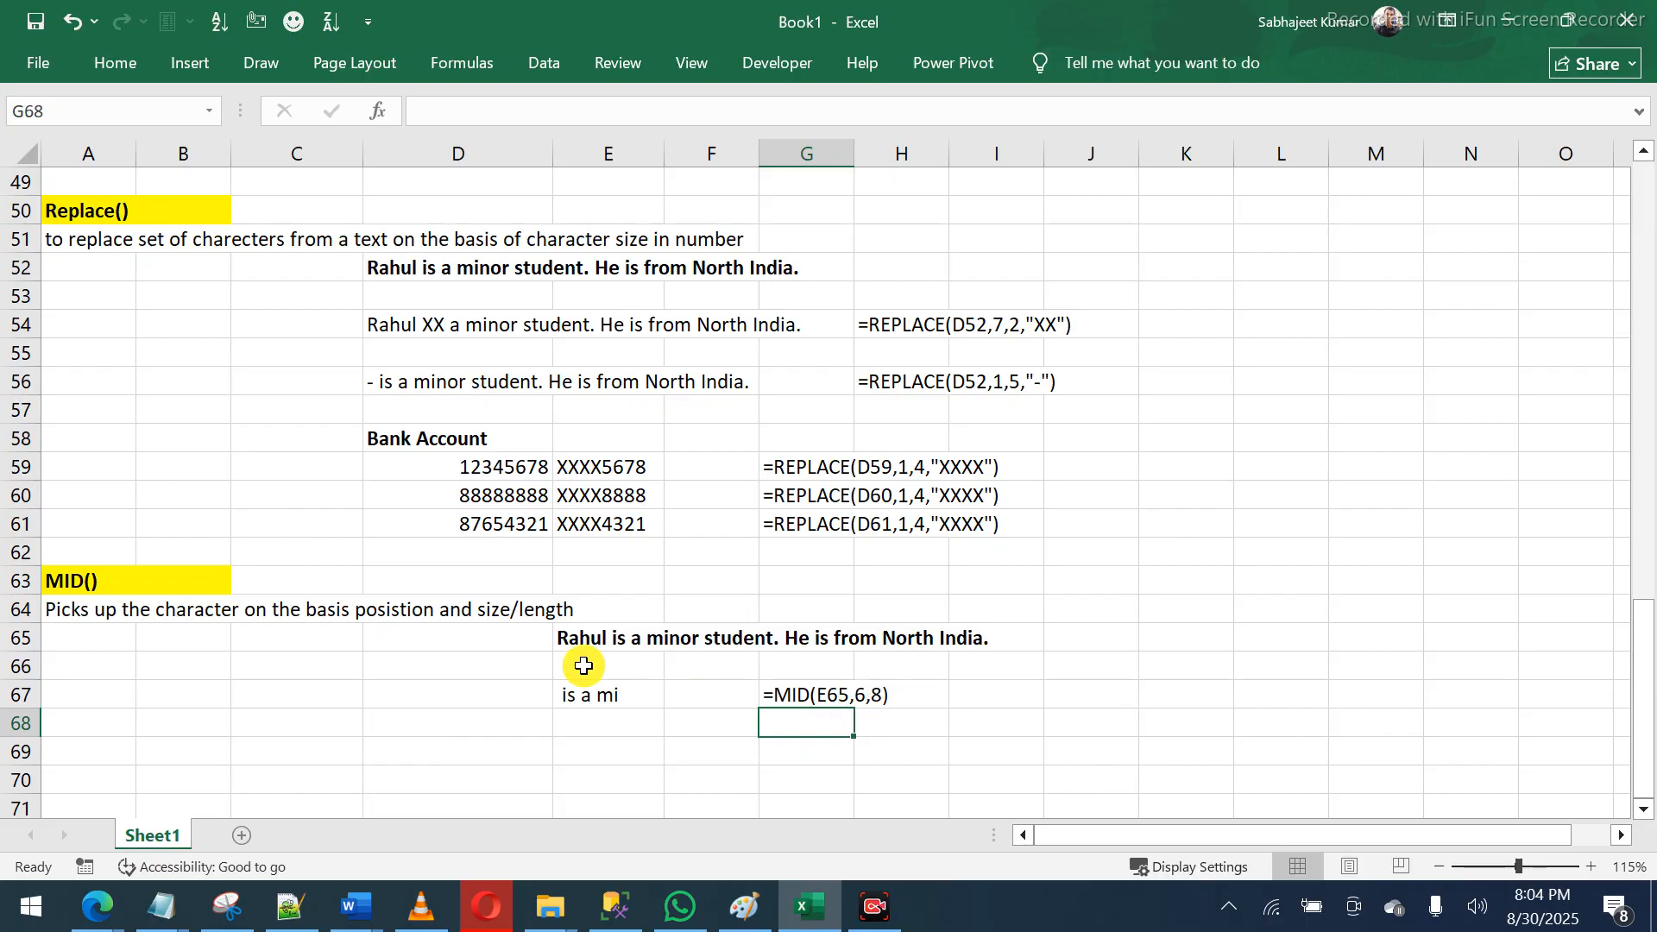
double_click(591, 695)
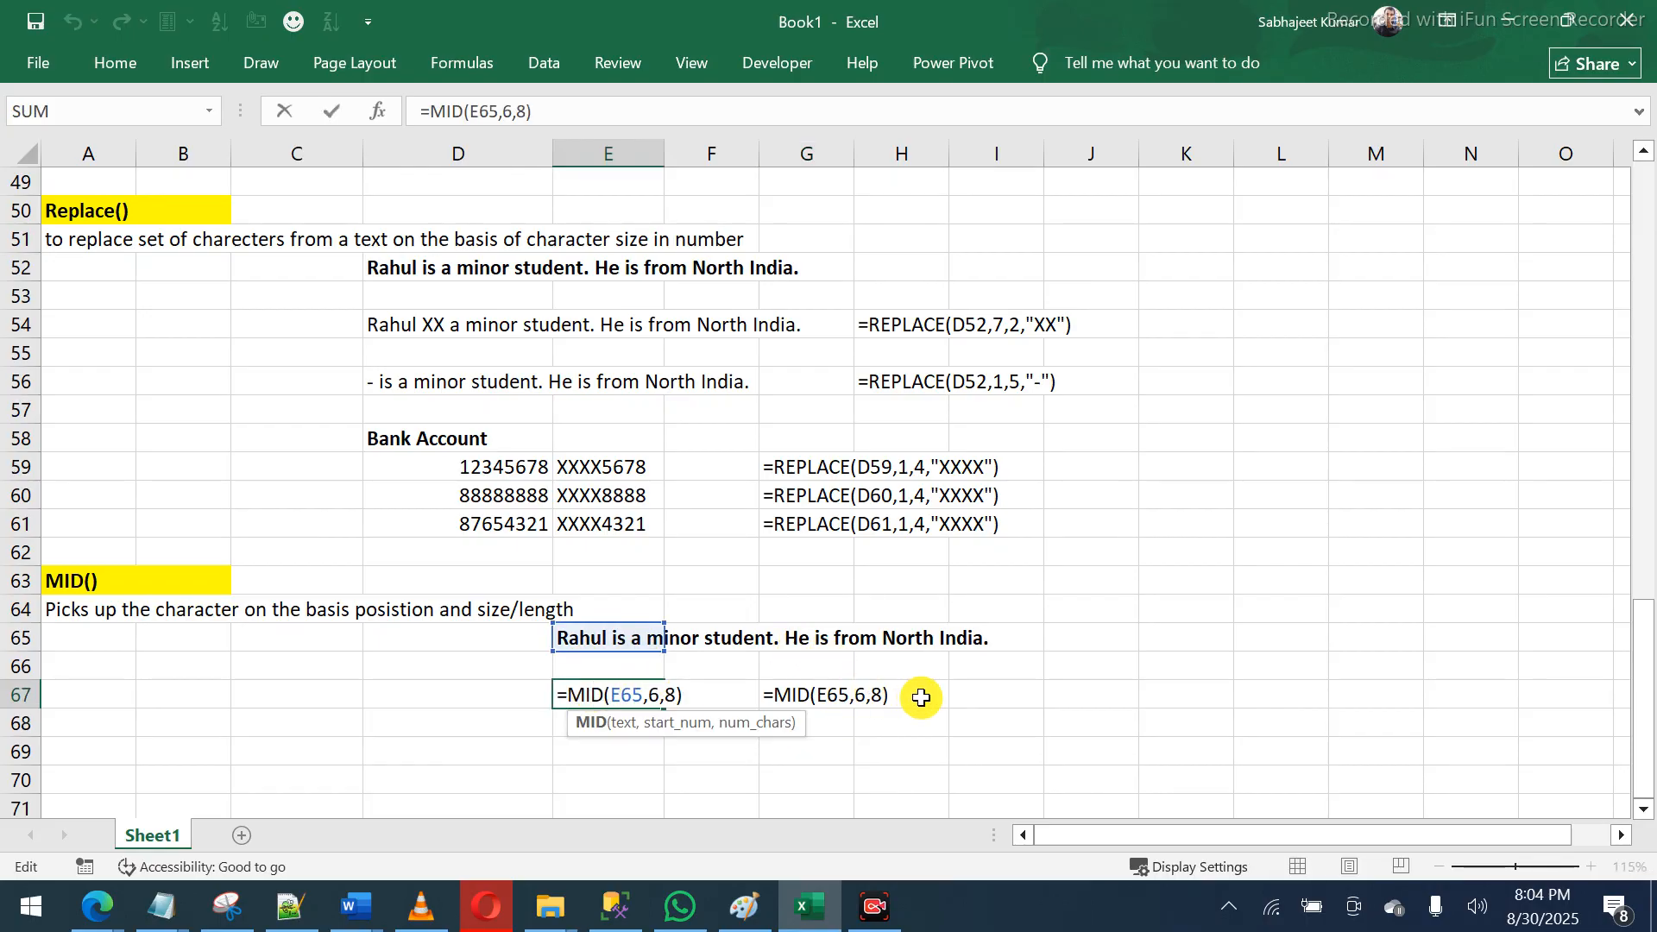
key("ctrl+Return")
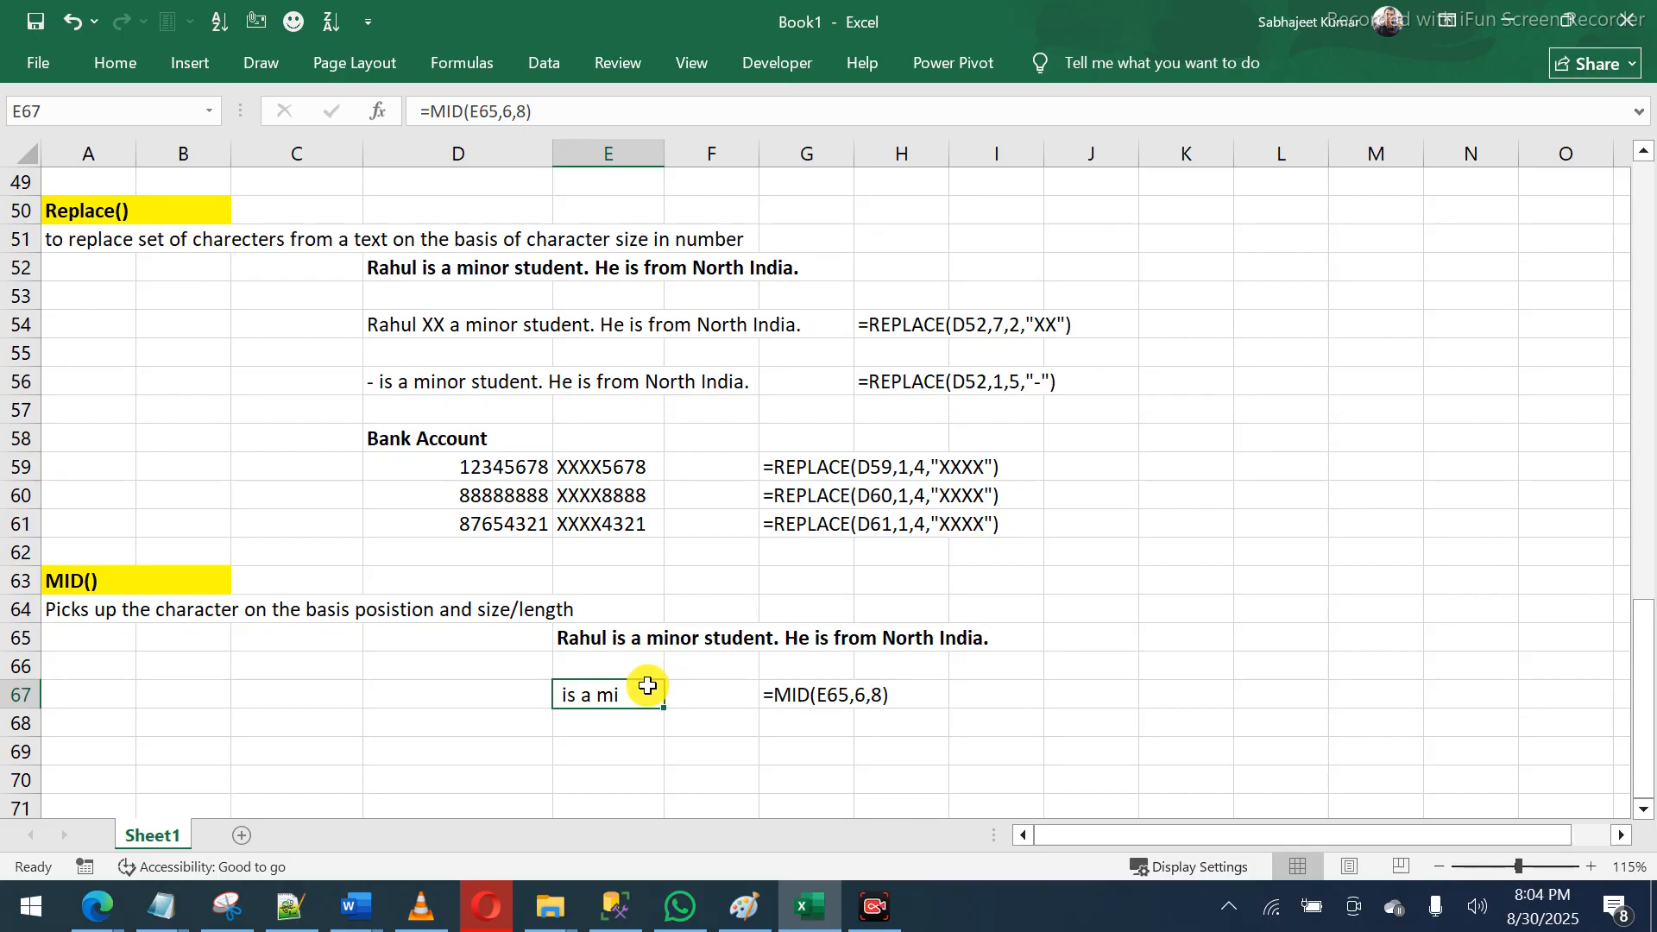
- Type 'Welcome to out nation.' into E69, discarding an earlier false start
left_click(628, 727)
left_click(616, 752)
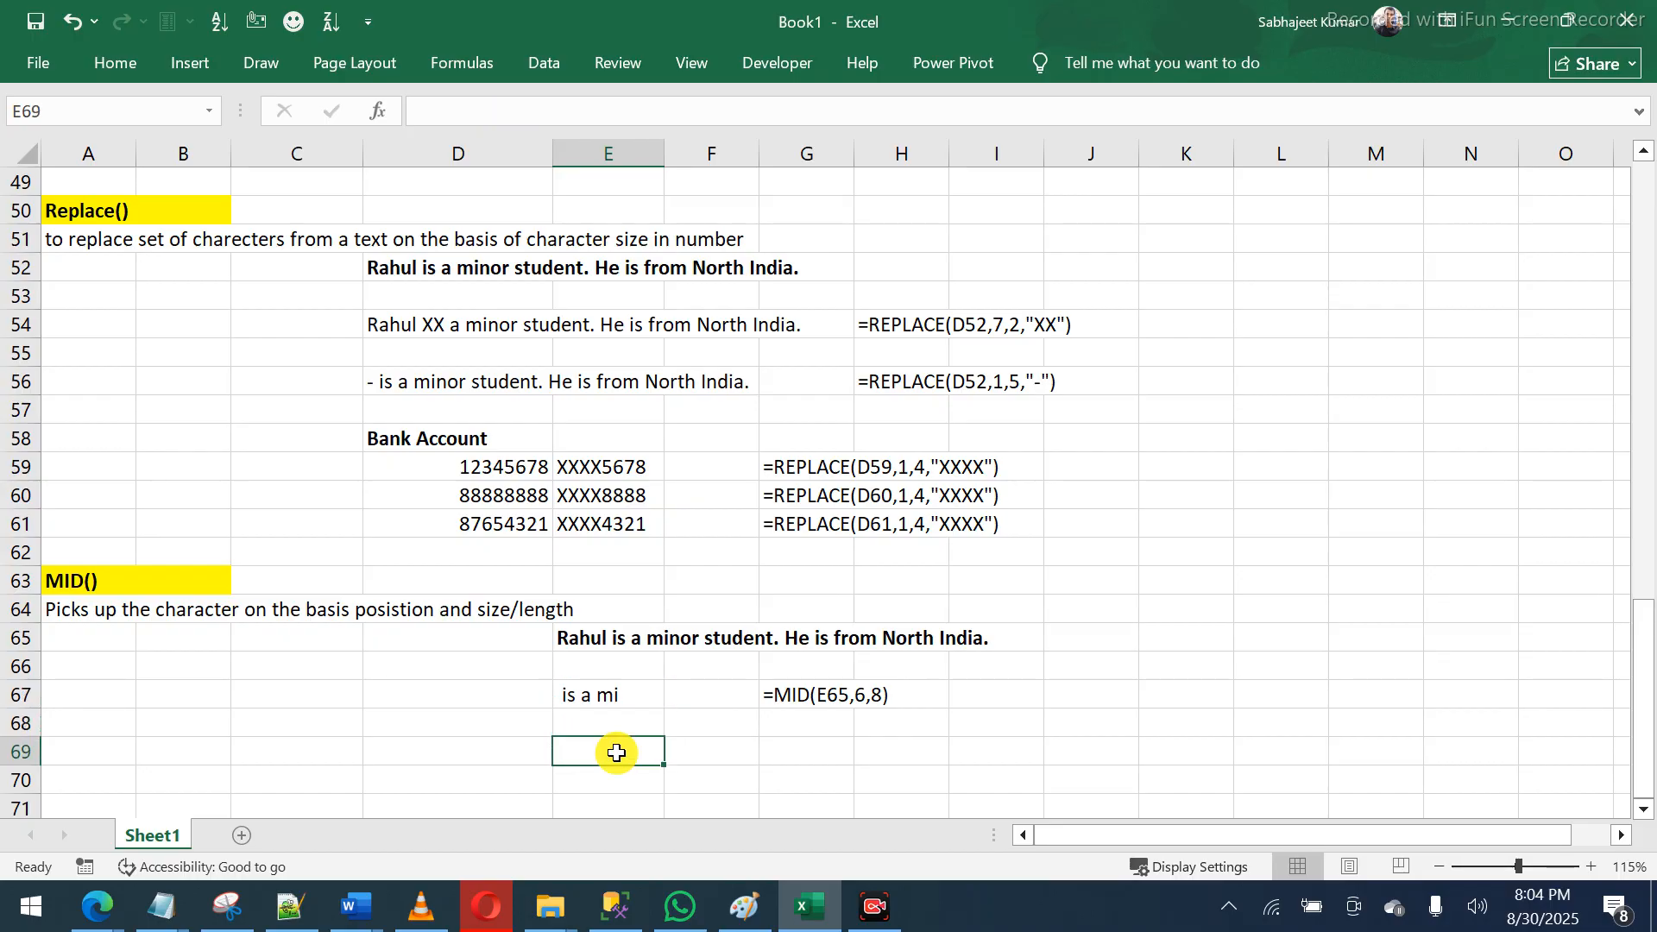
type("India i")
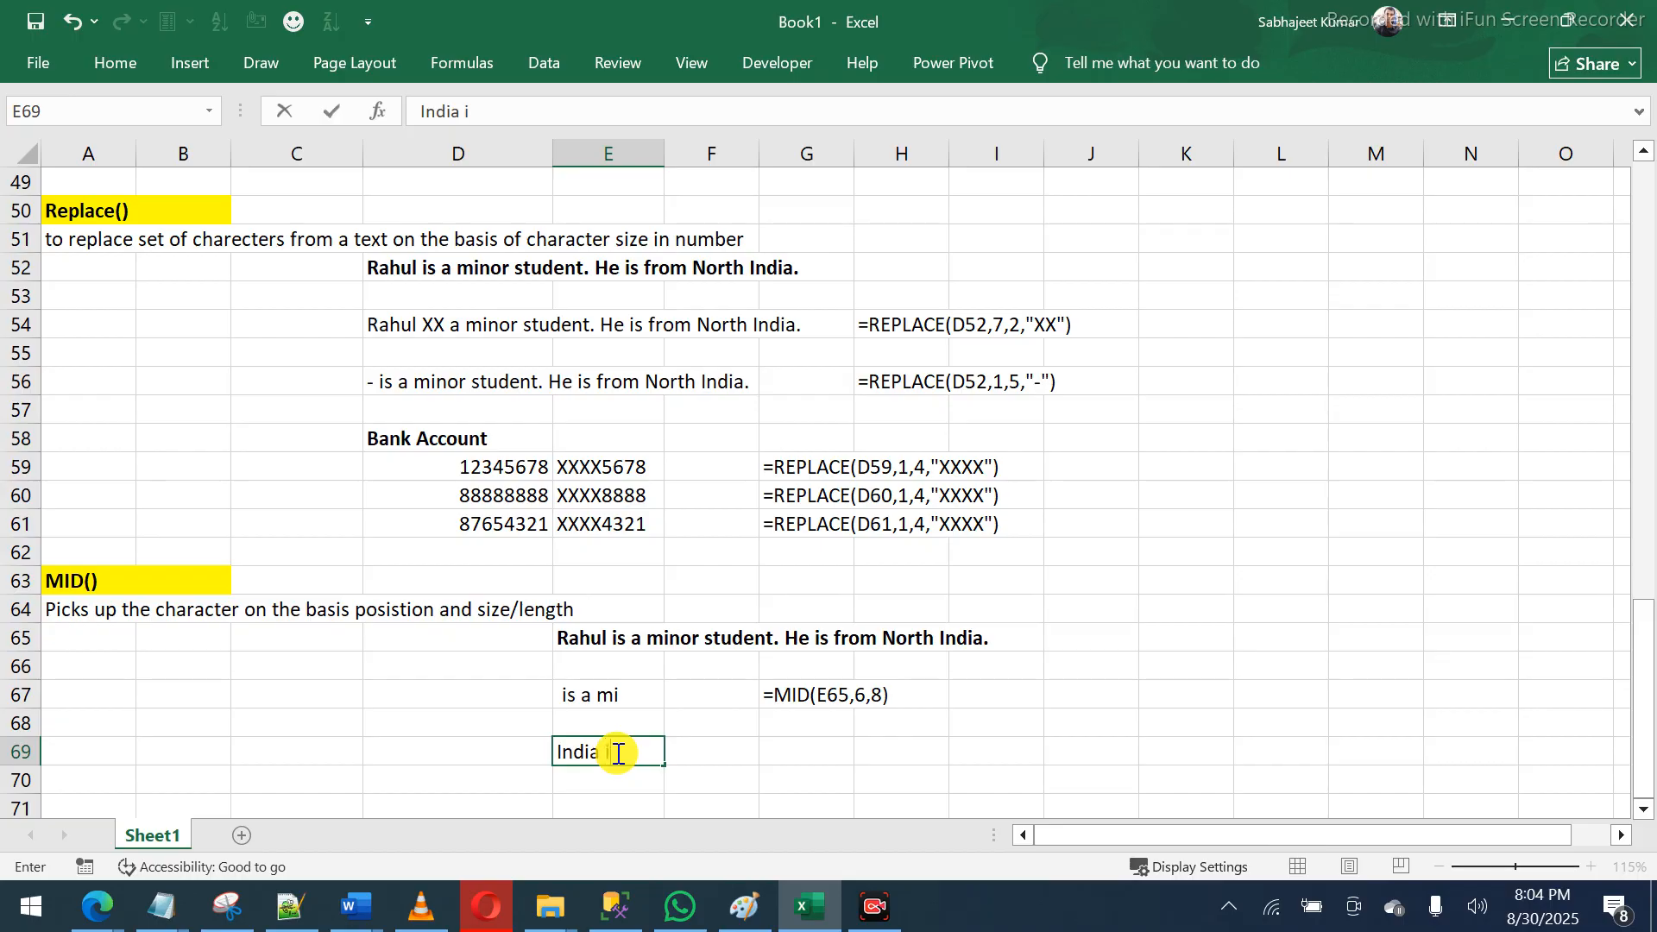
type("s m")
key("BackSpace")
type("our")
key("Escape")
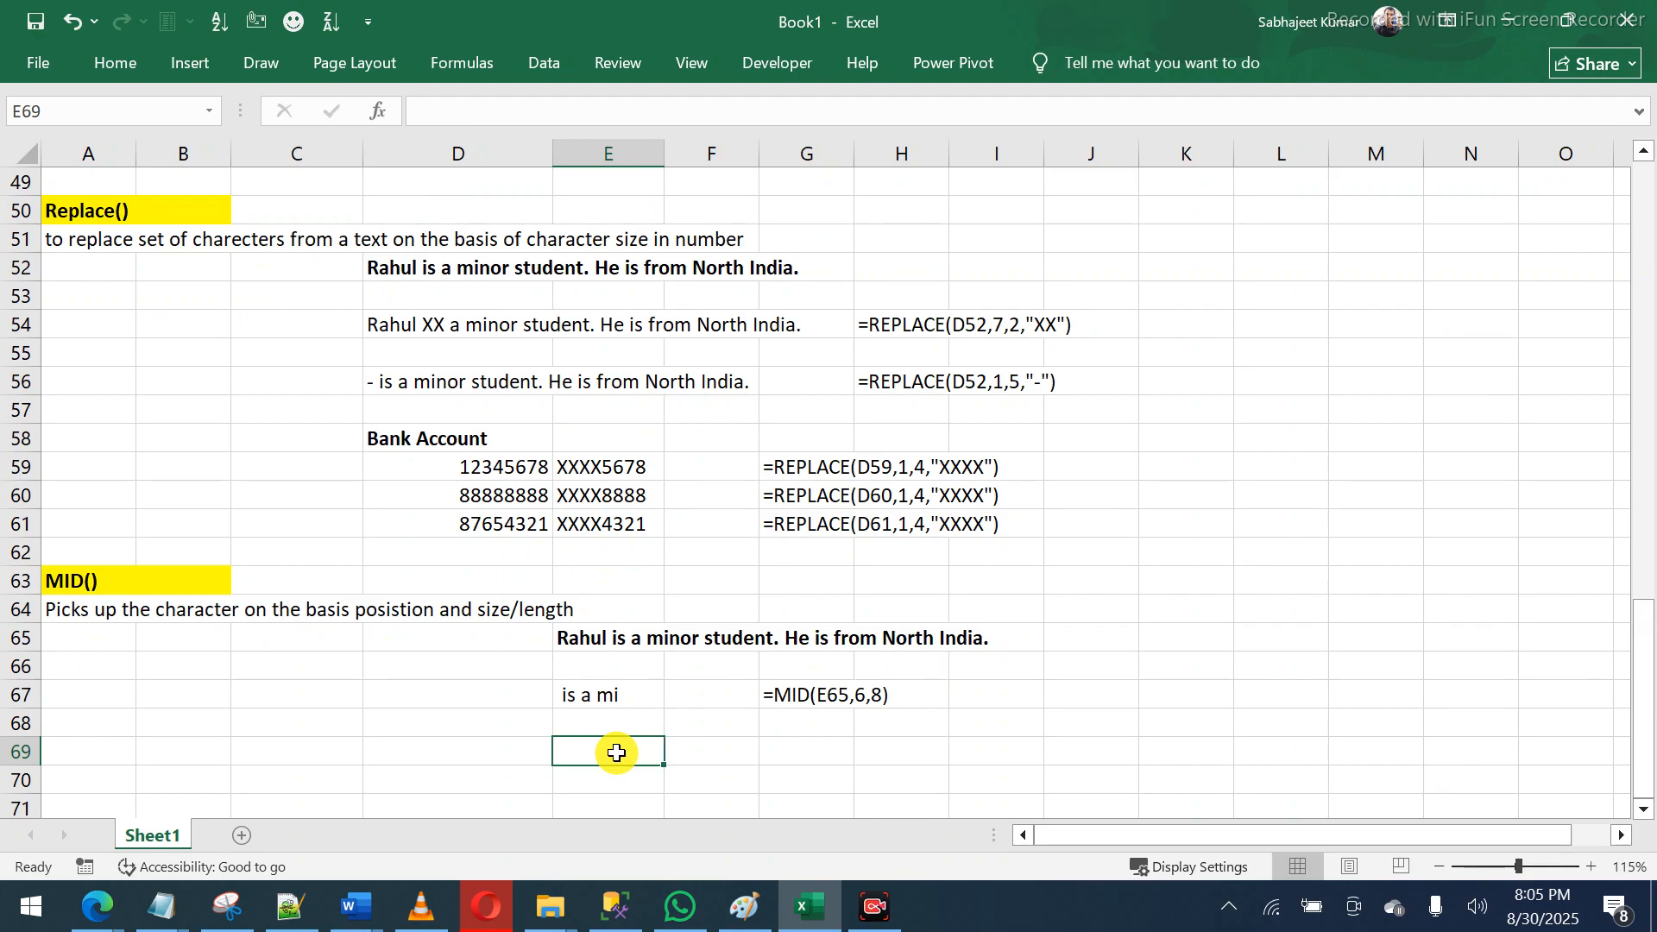
type("Welcom")
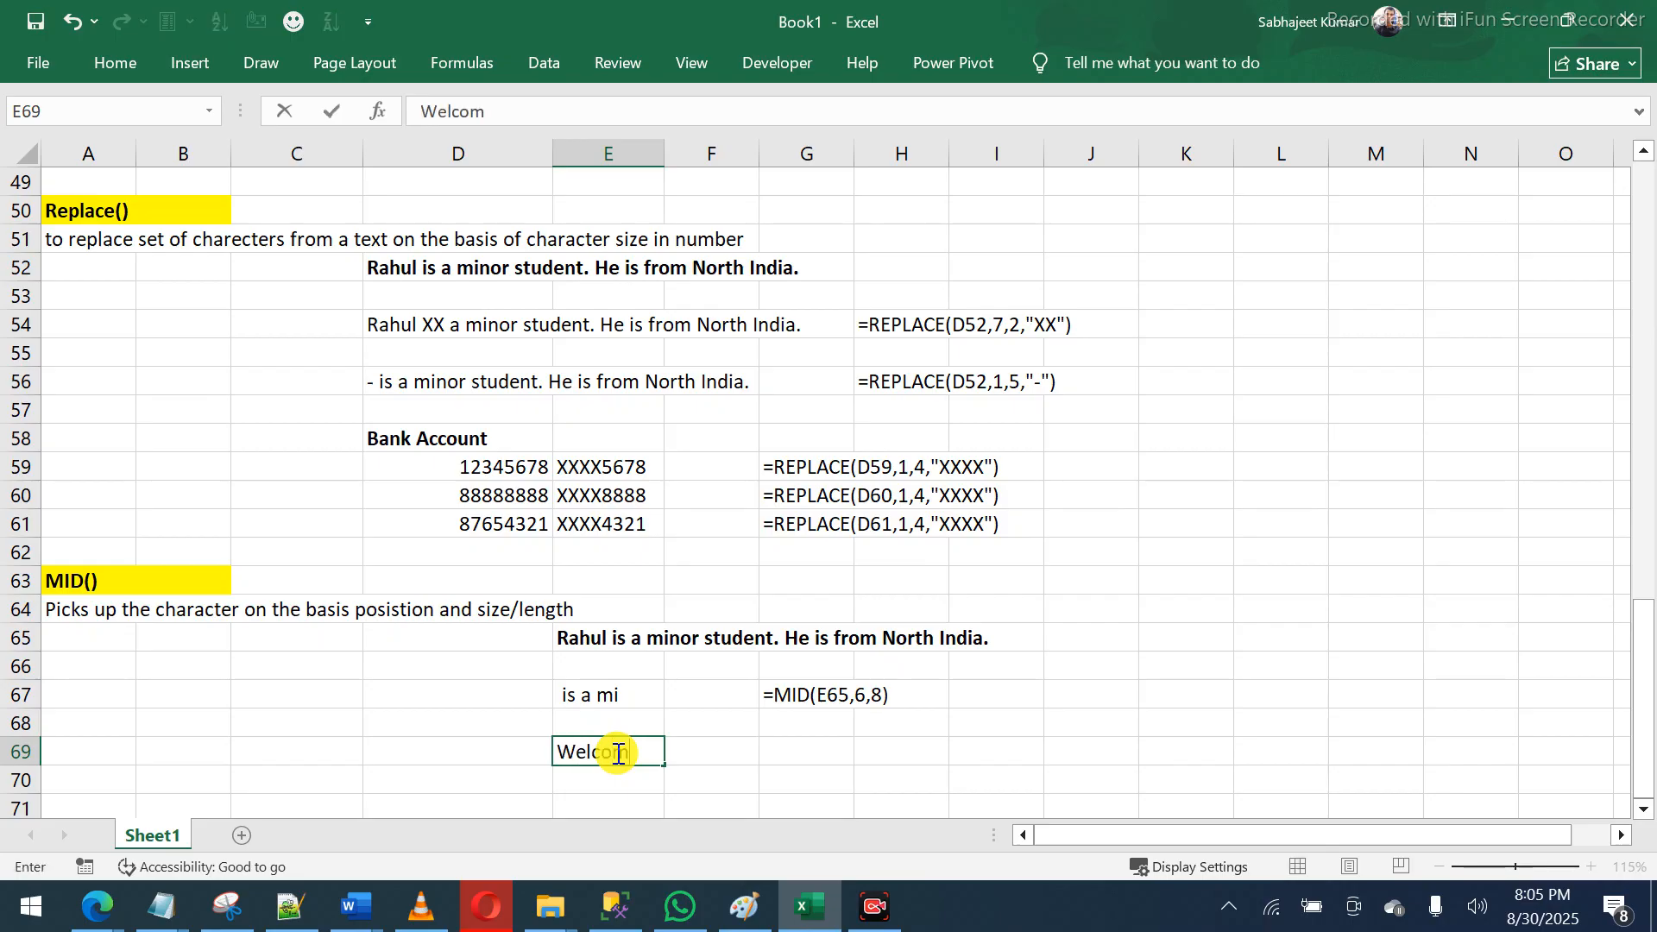
type("e to")
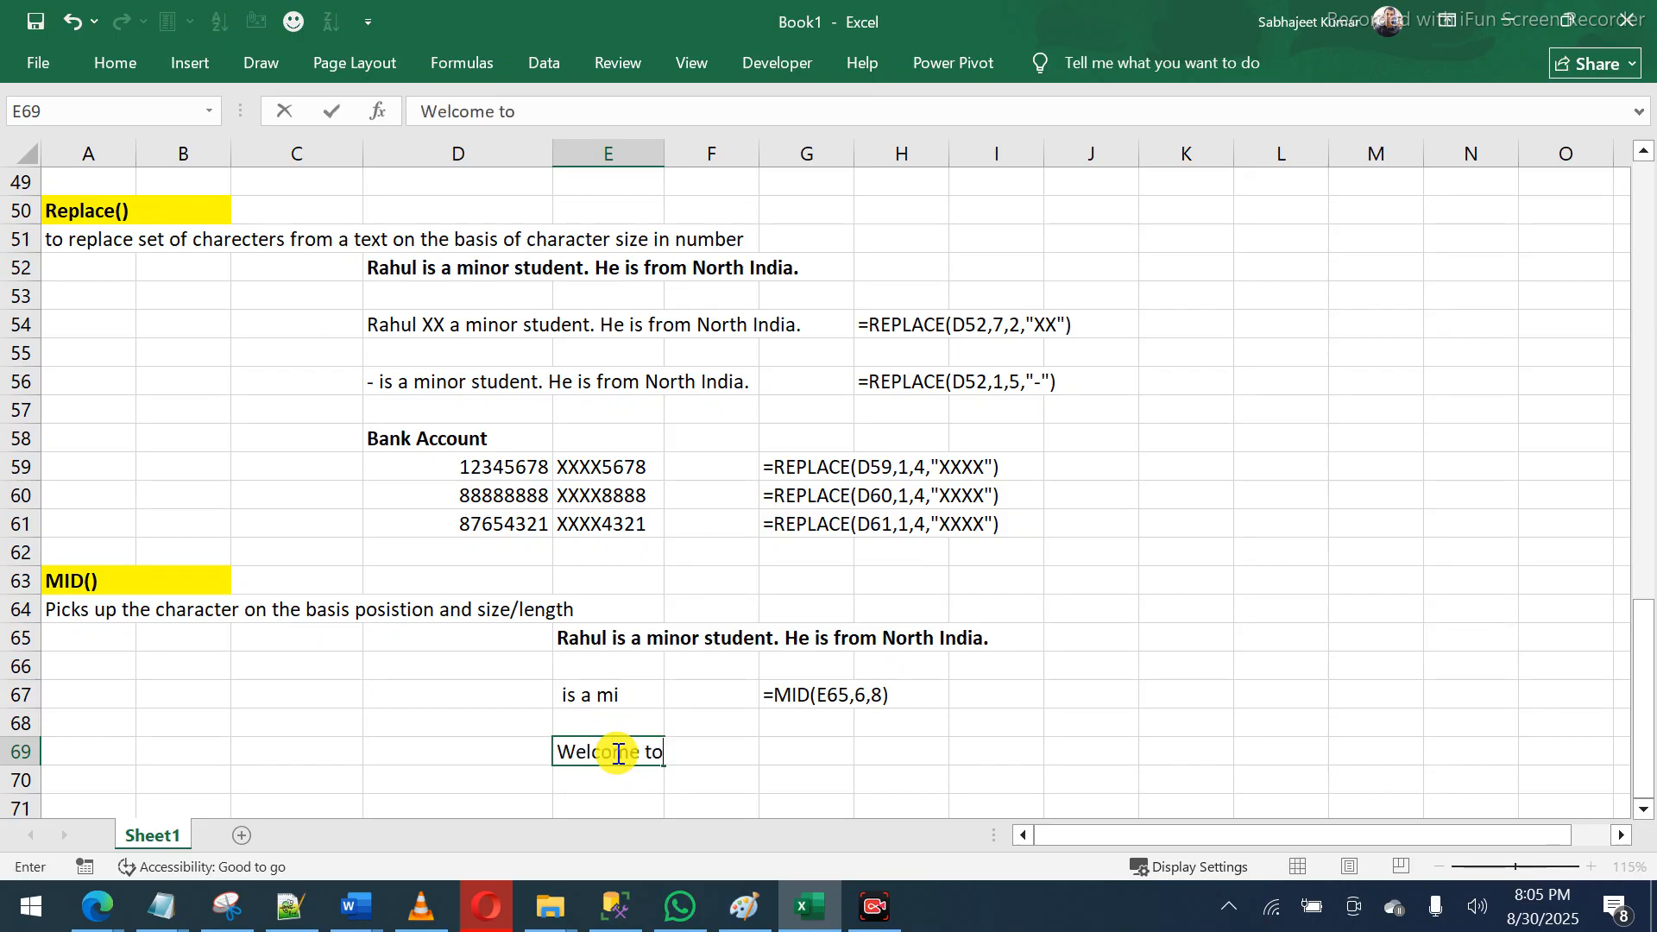
type(" out nation.")
key("Return")
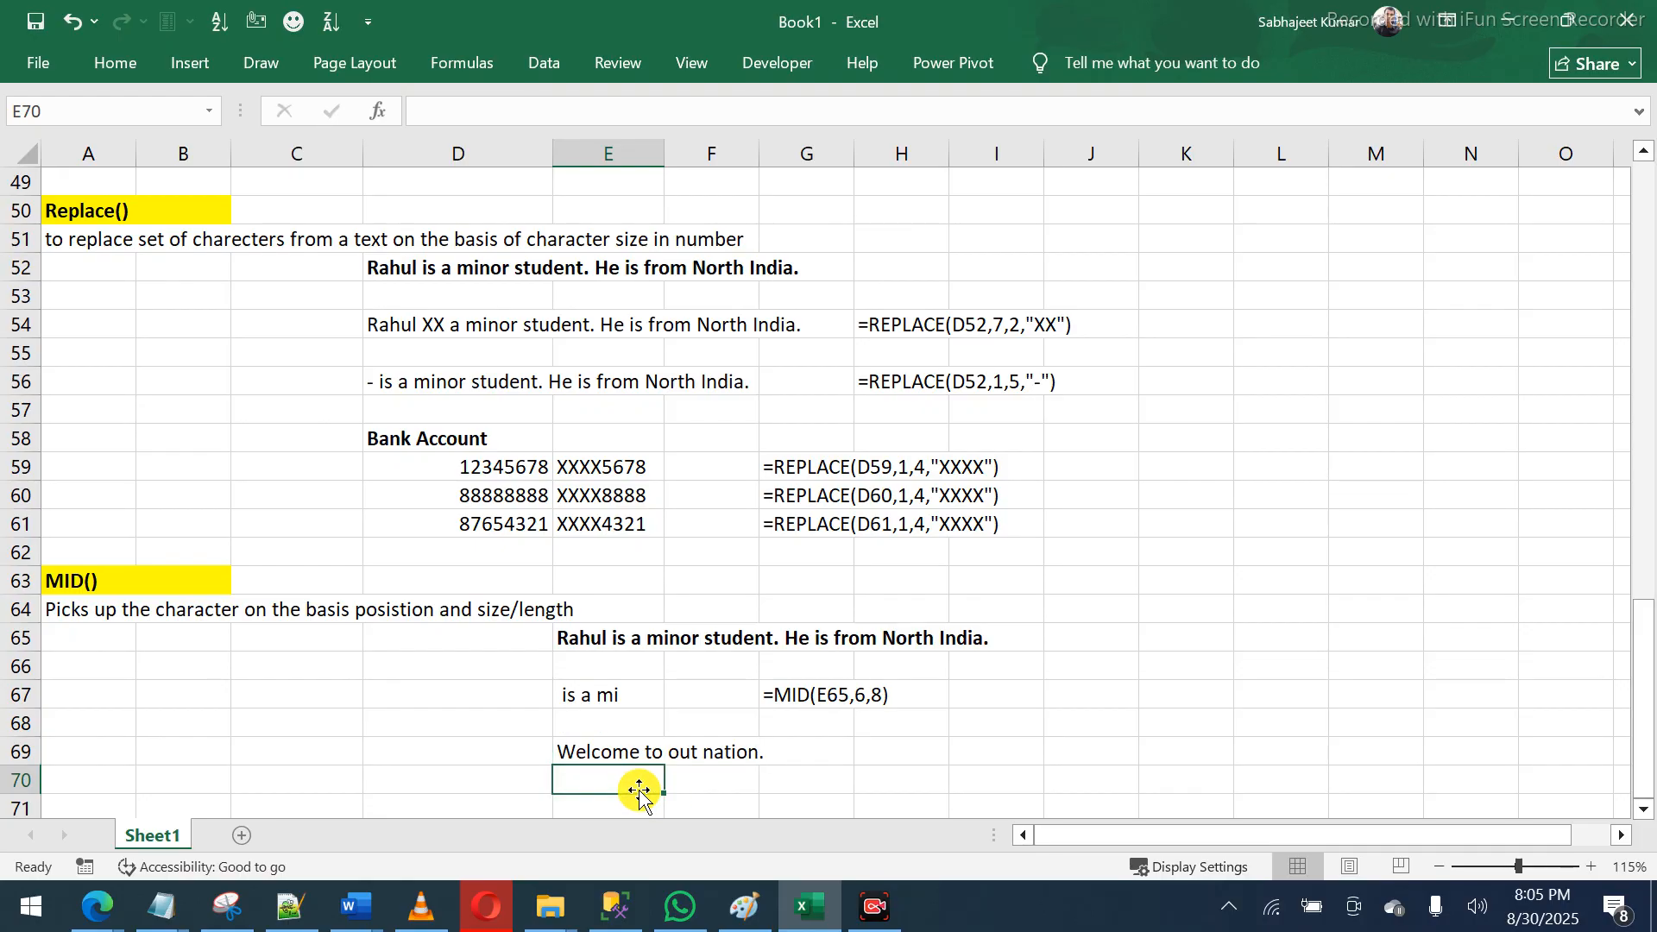
- Enter =MID(E69,4,4) in E70 so it extracts 'come' from the E69 sentence
key("Down")
key("Down")
key("Up")
key("Up")
key("Up")
key("Down")
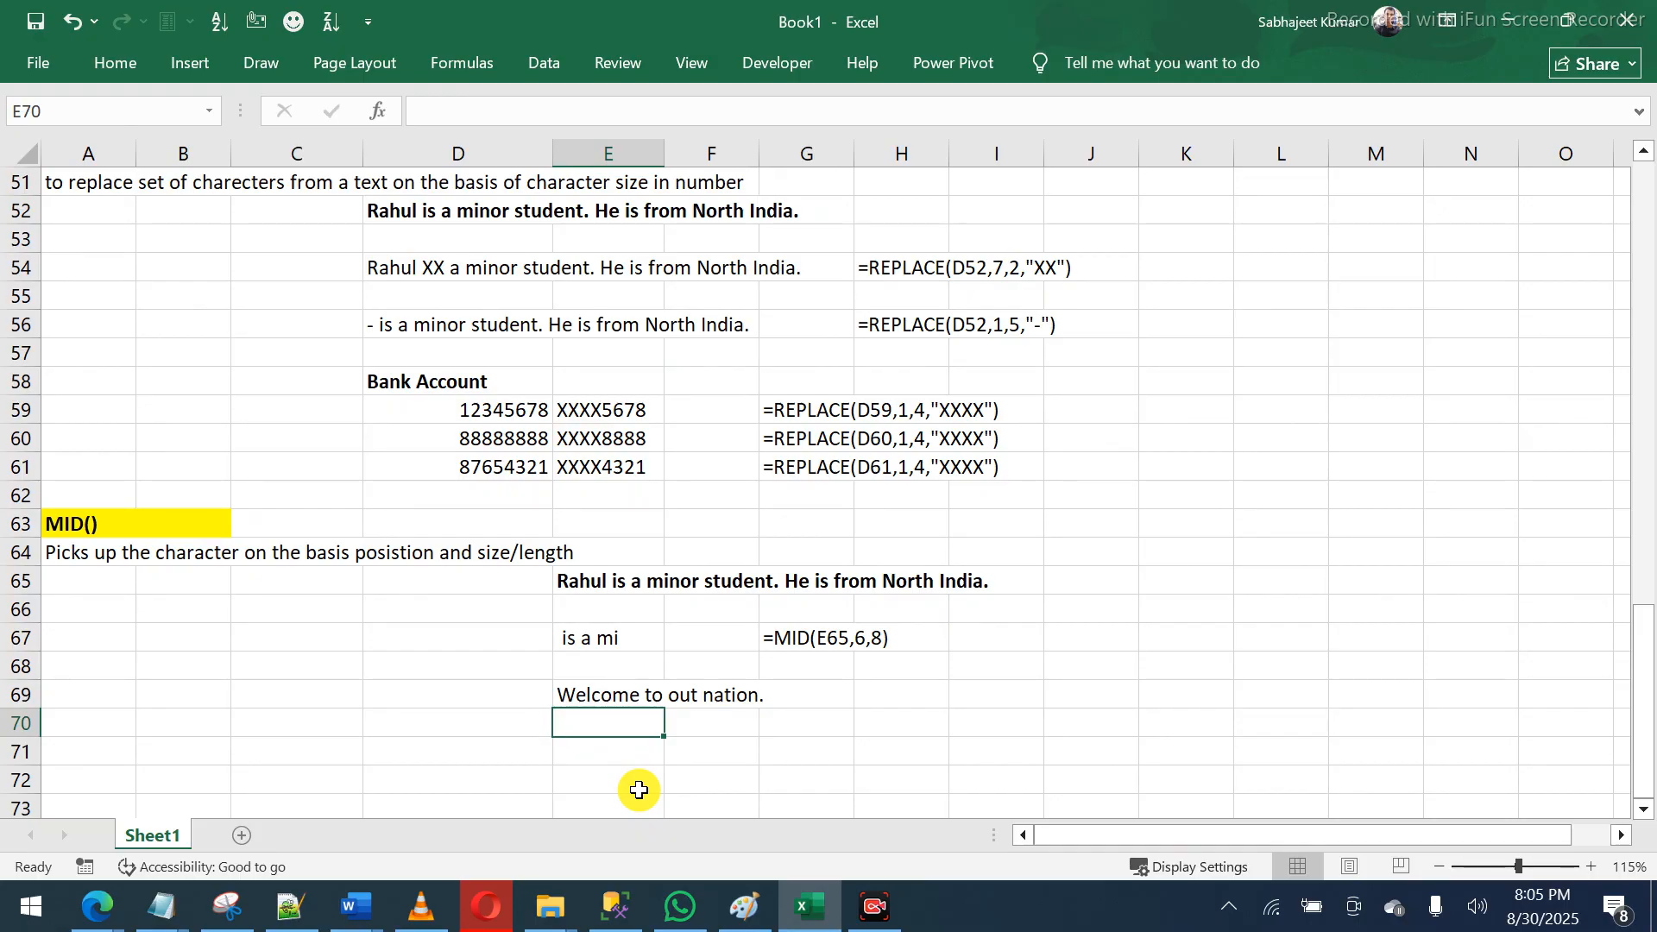
type("=mid")
key("Tab")
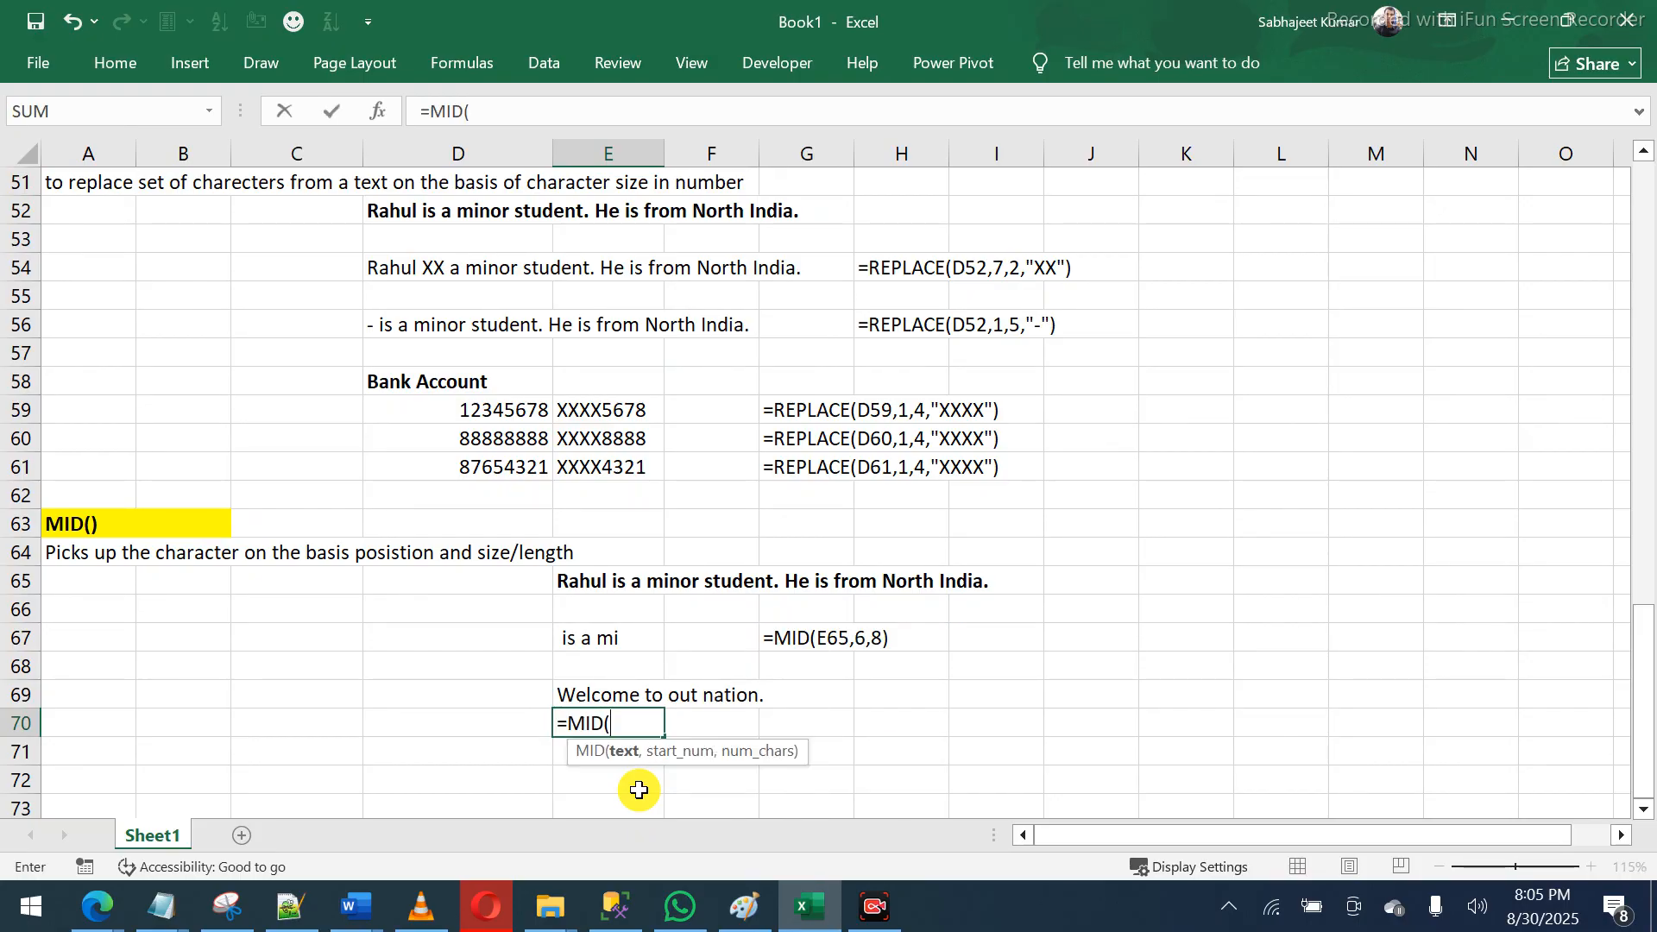
key("Up")
type(",")
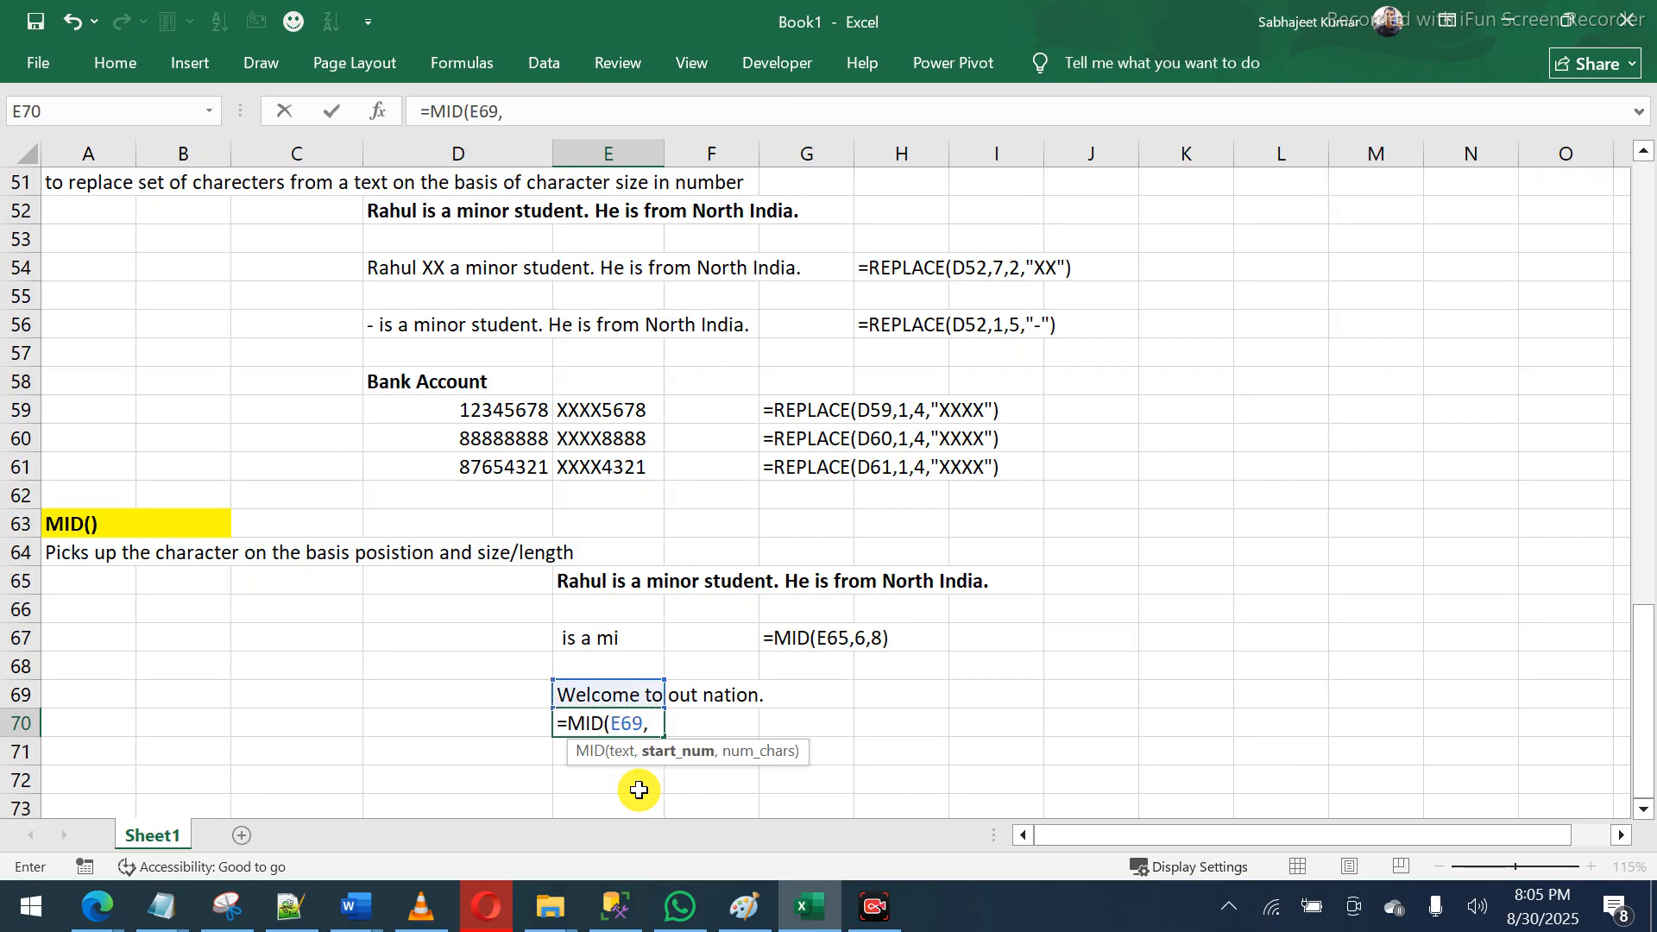
type("4,4")
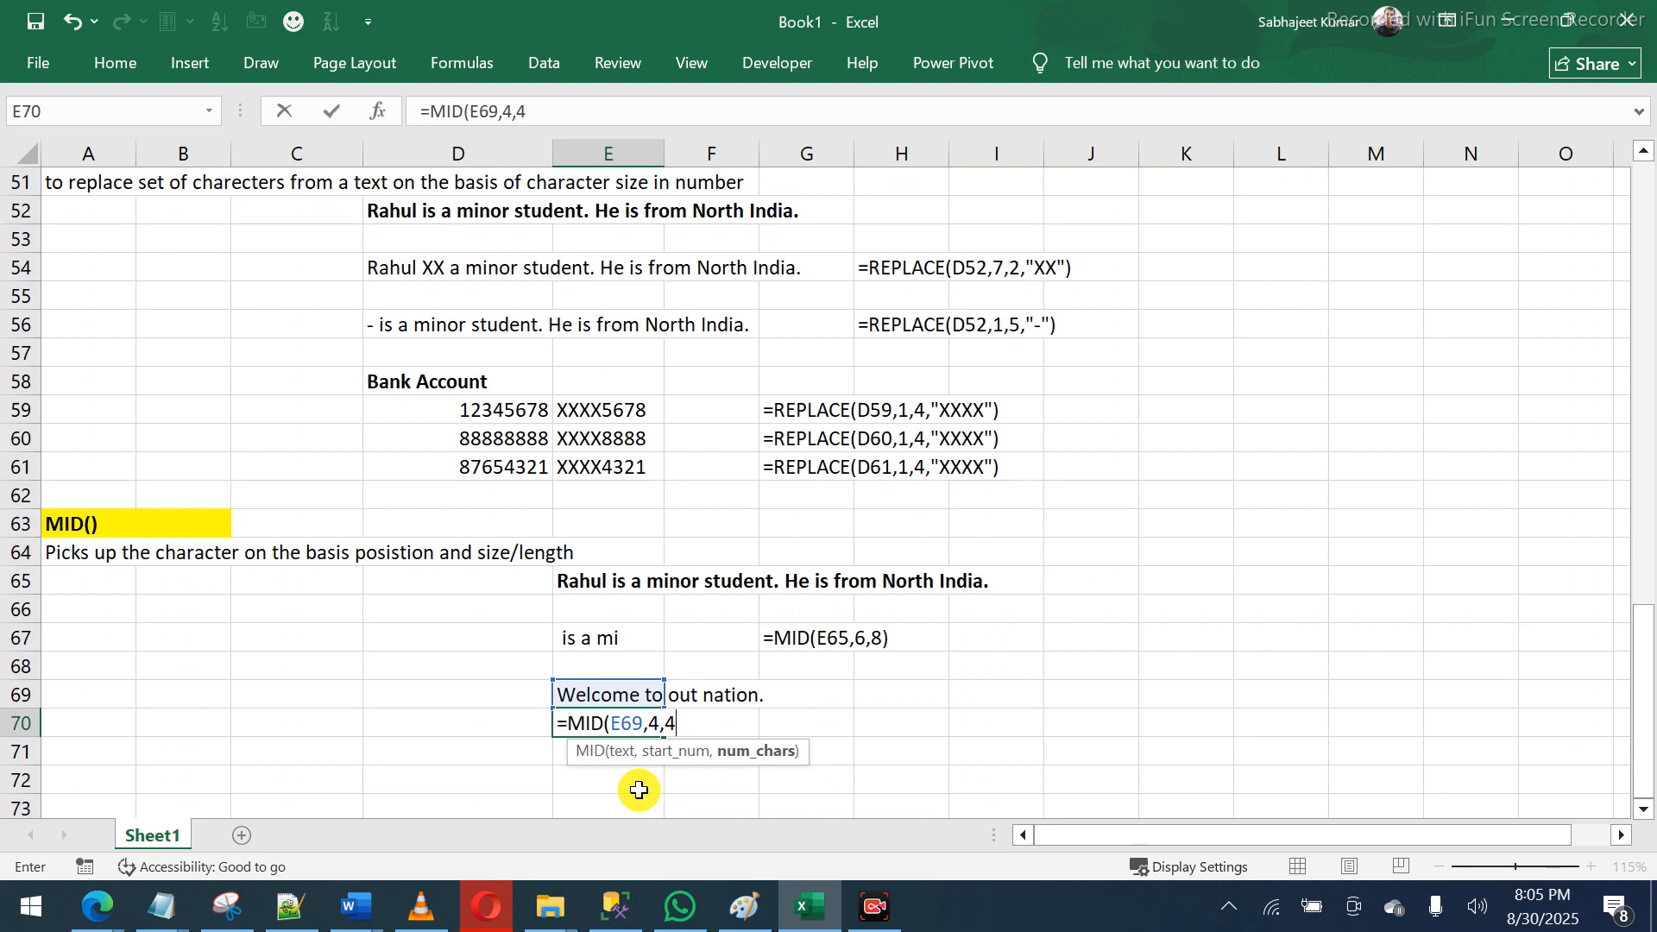
type(")")
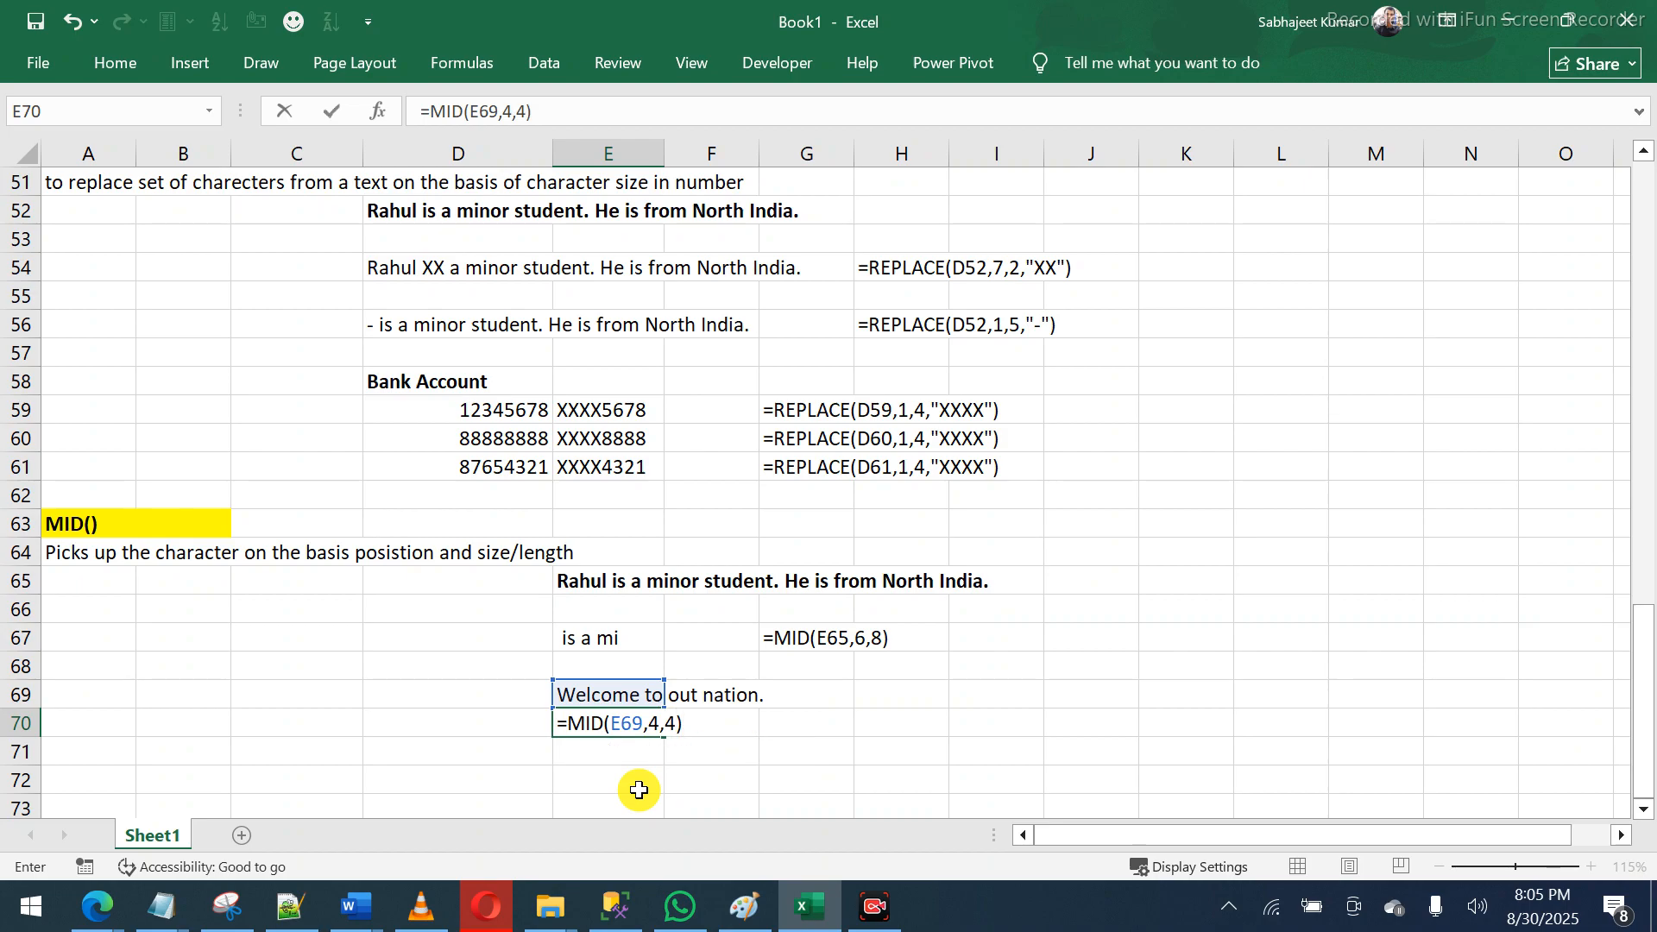
key("Return")
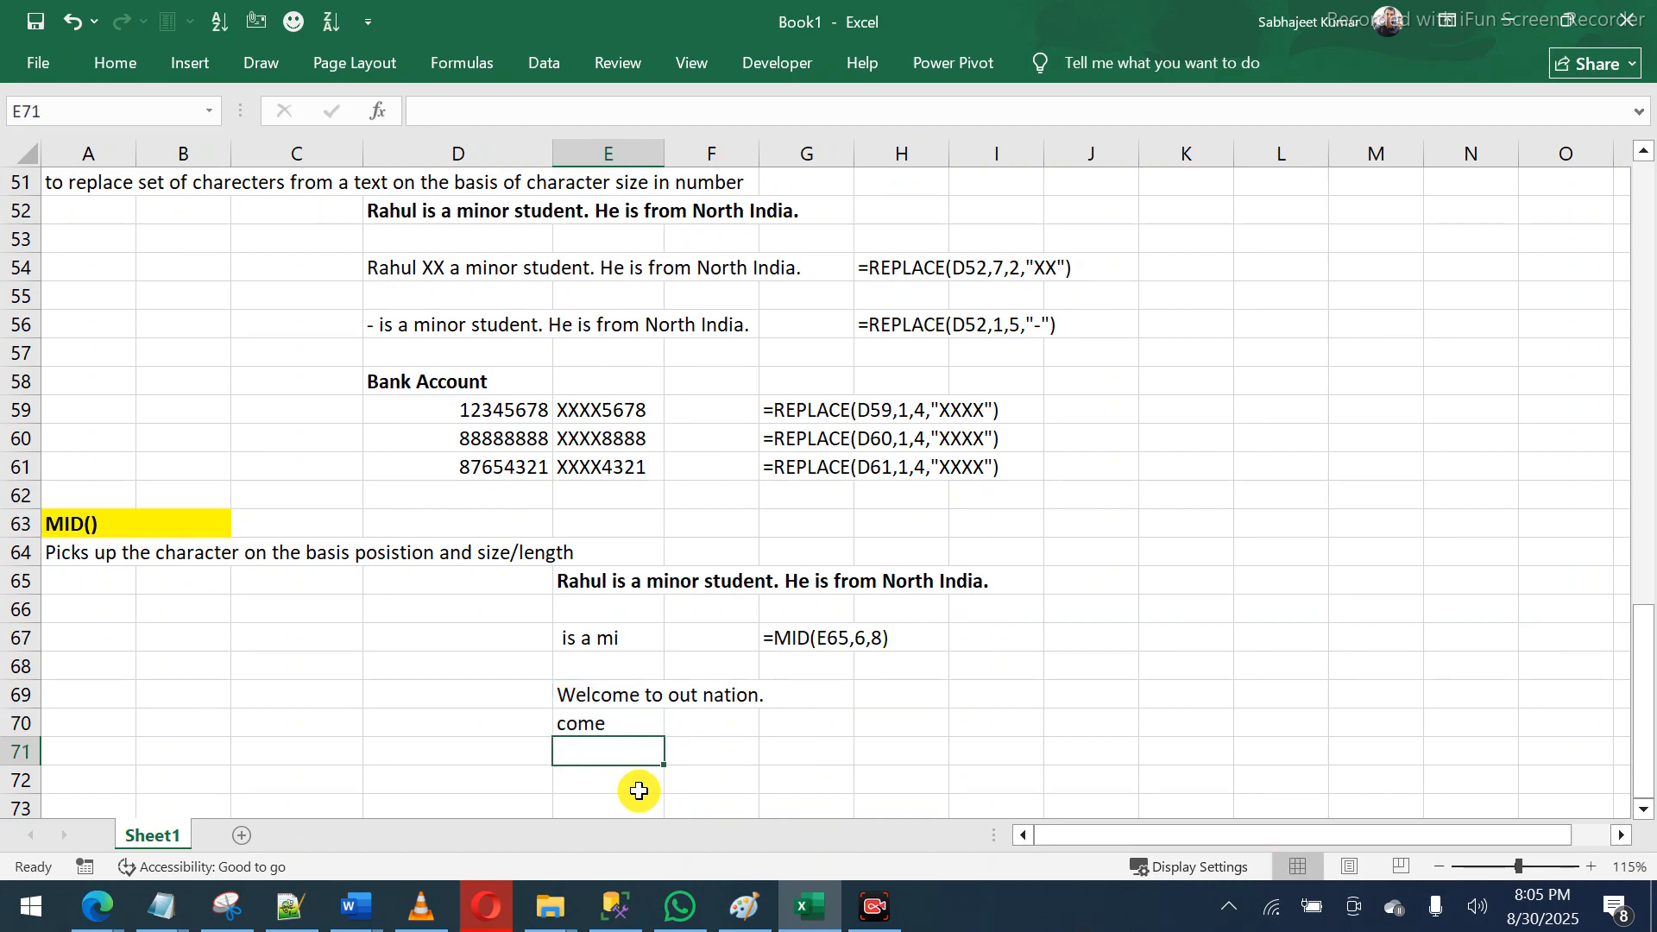
key("Up")
key("Up")
key("Right")
key("Right")
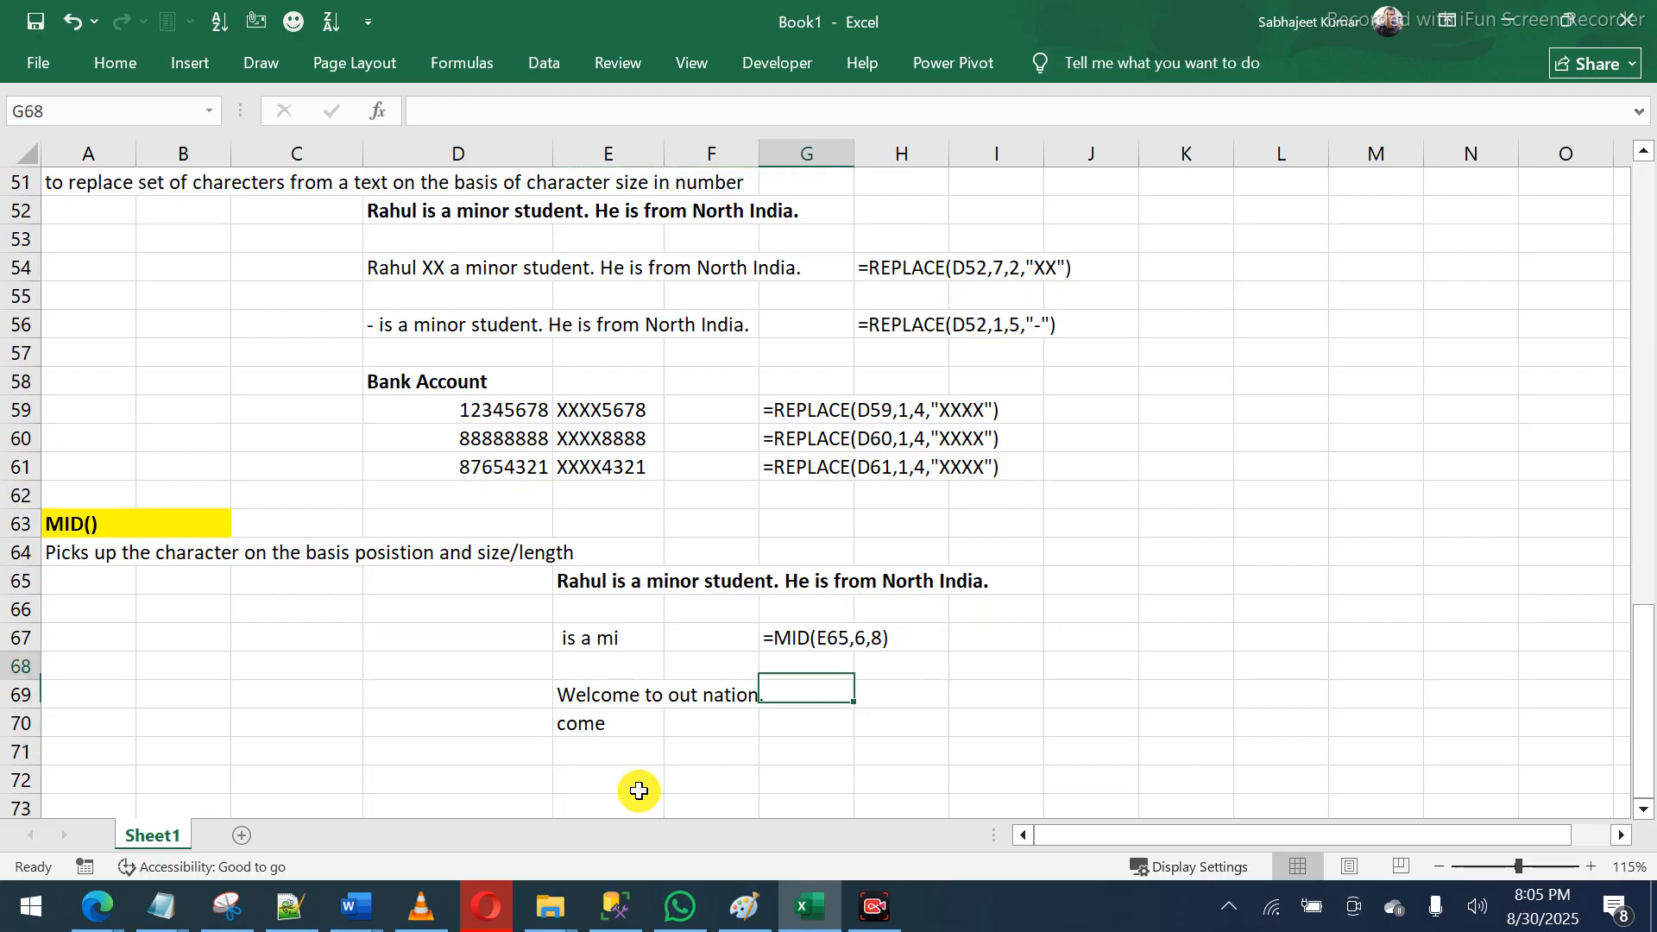
- Copy the formula-text formula from G67 into G70 to display =MID(E69,4,4)
key("Up")
key("Up")
key("ctrl+c")
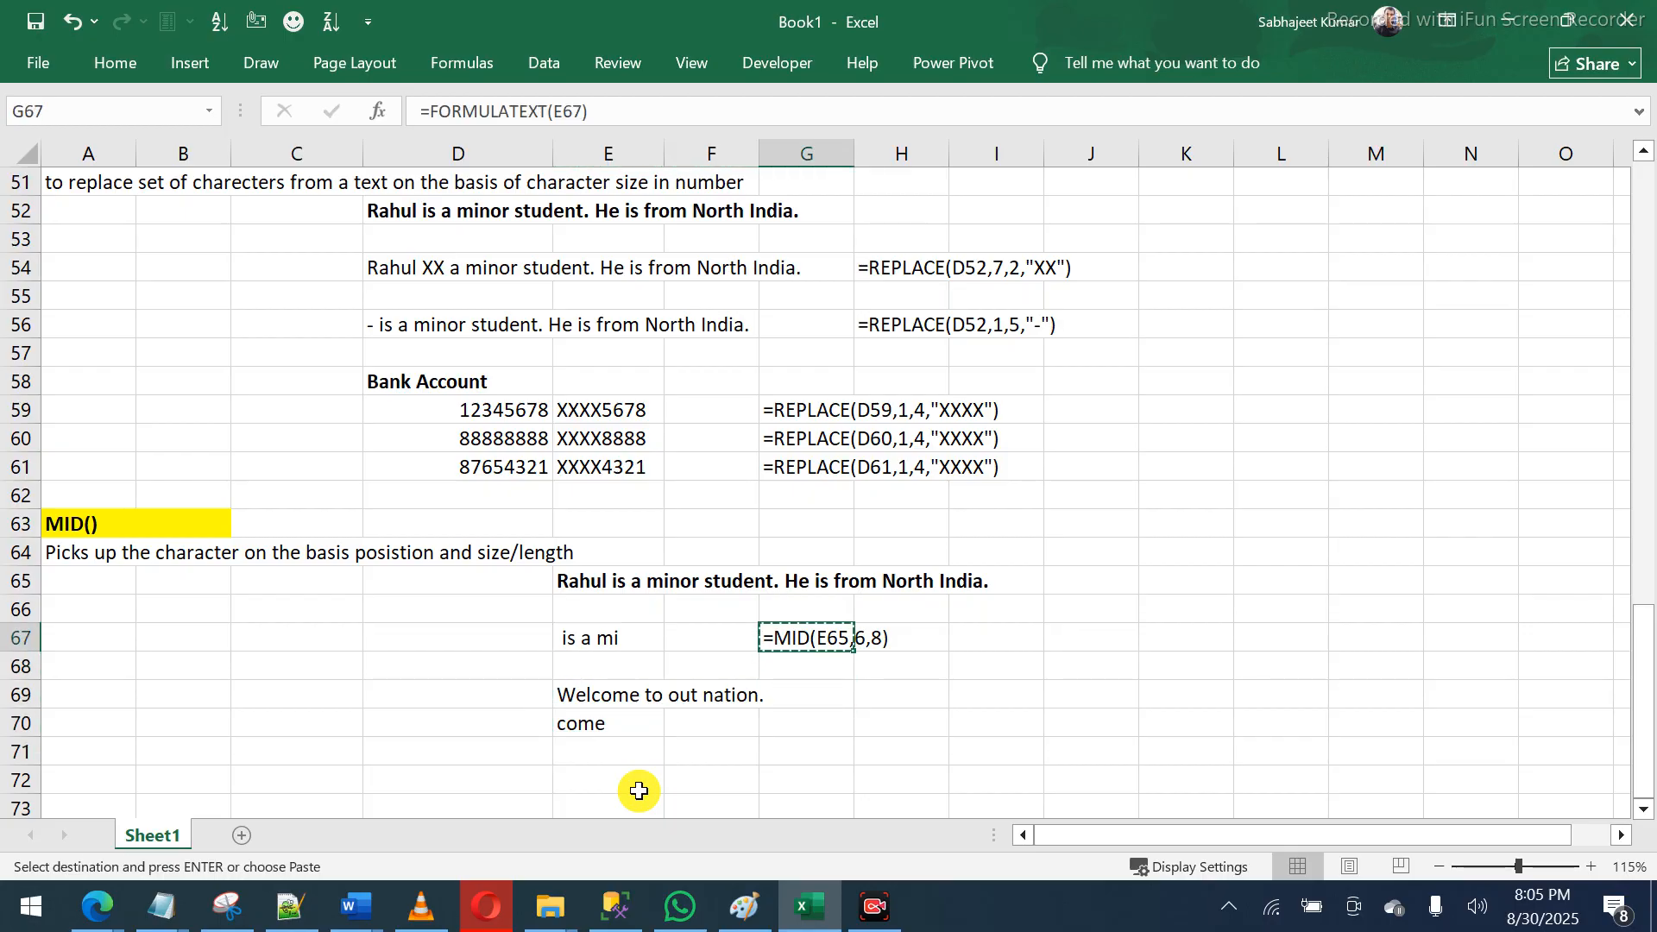
key("Down")
key("Down")
key("Down")
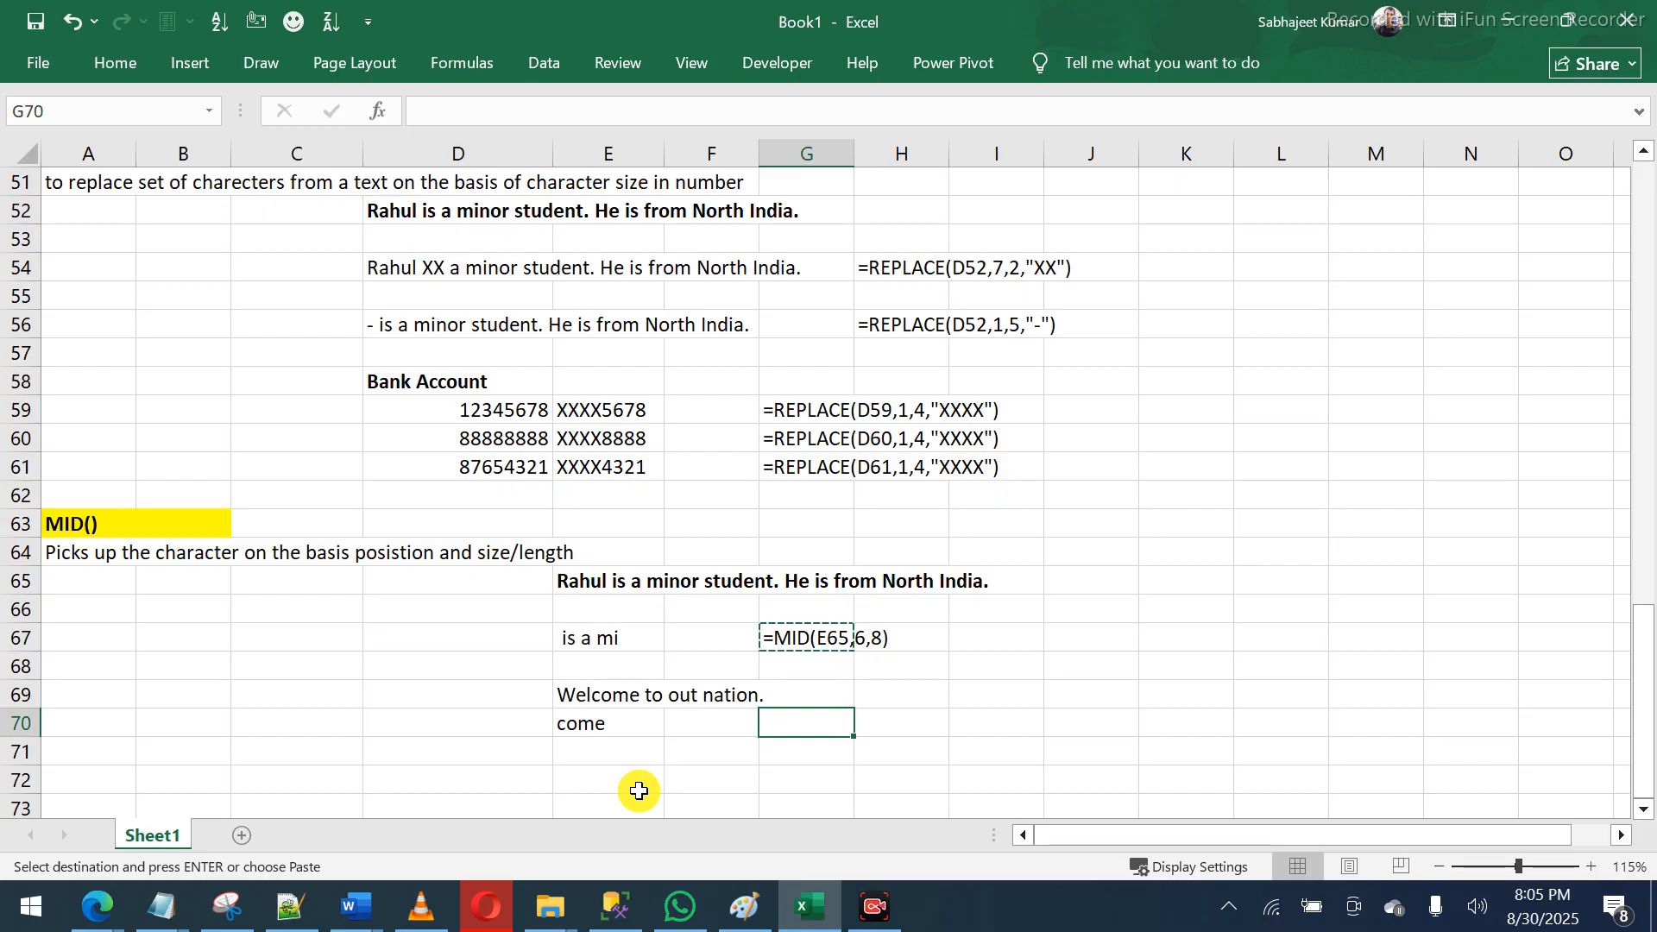
key("ctrl+v")
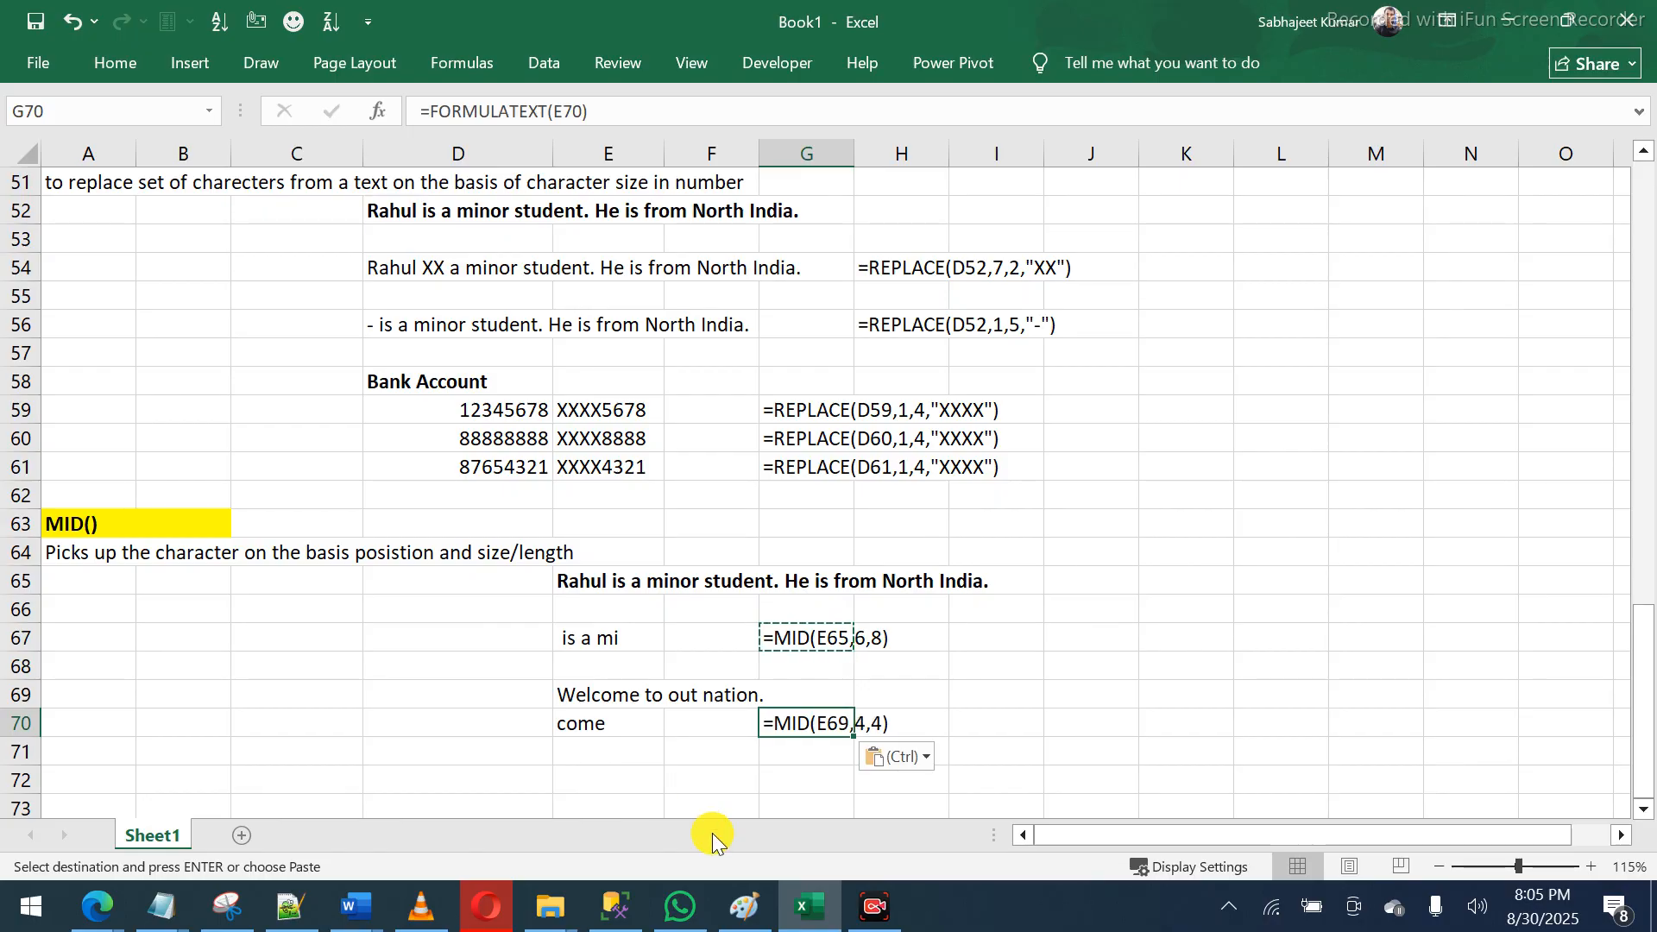
left_click(710, 734)
left_click(699, 758)
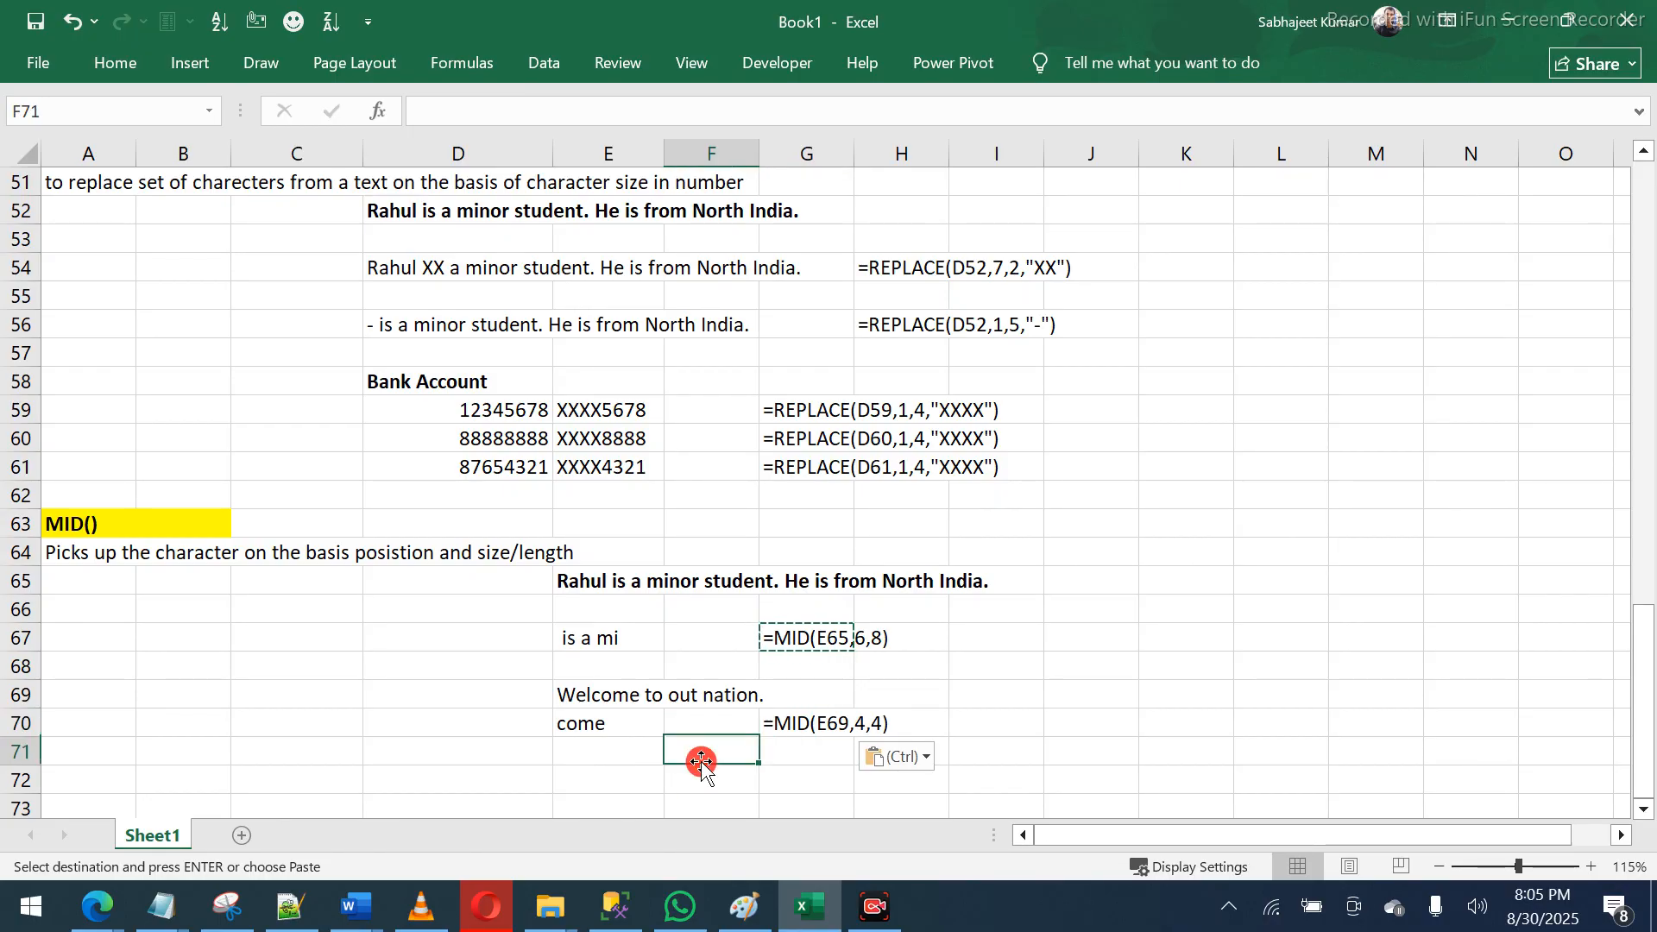
- Make the 'Welcome to out nation.' sentence in E69 bold
left_click(633, 734)
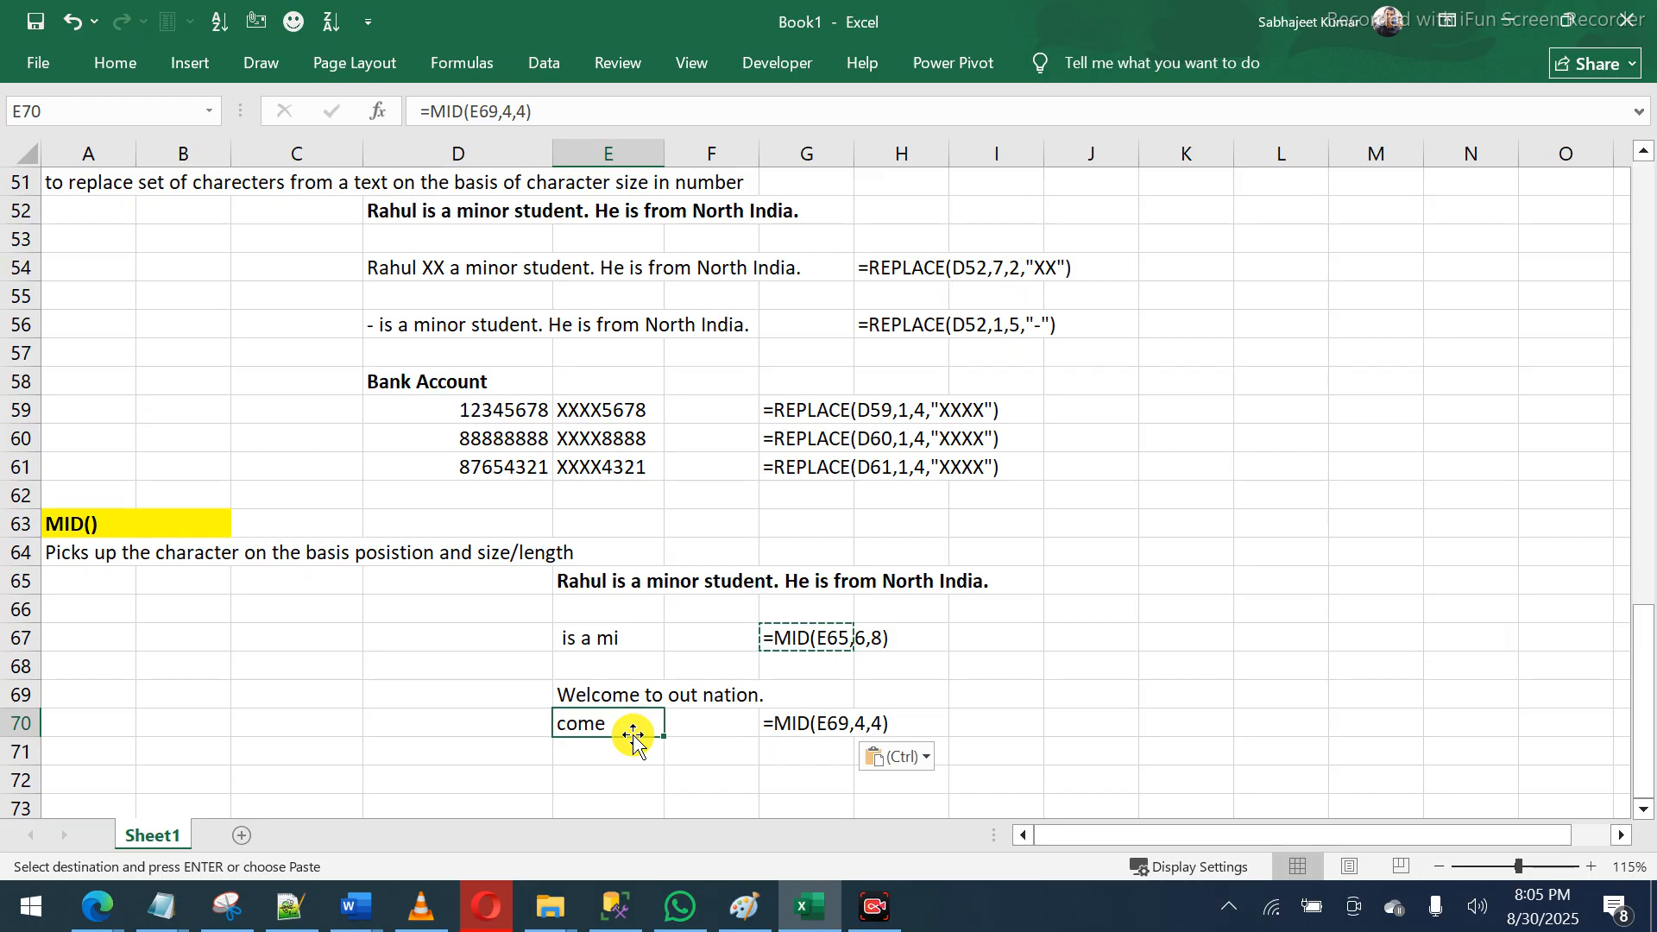
key("Up")
key("ctrl+b")
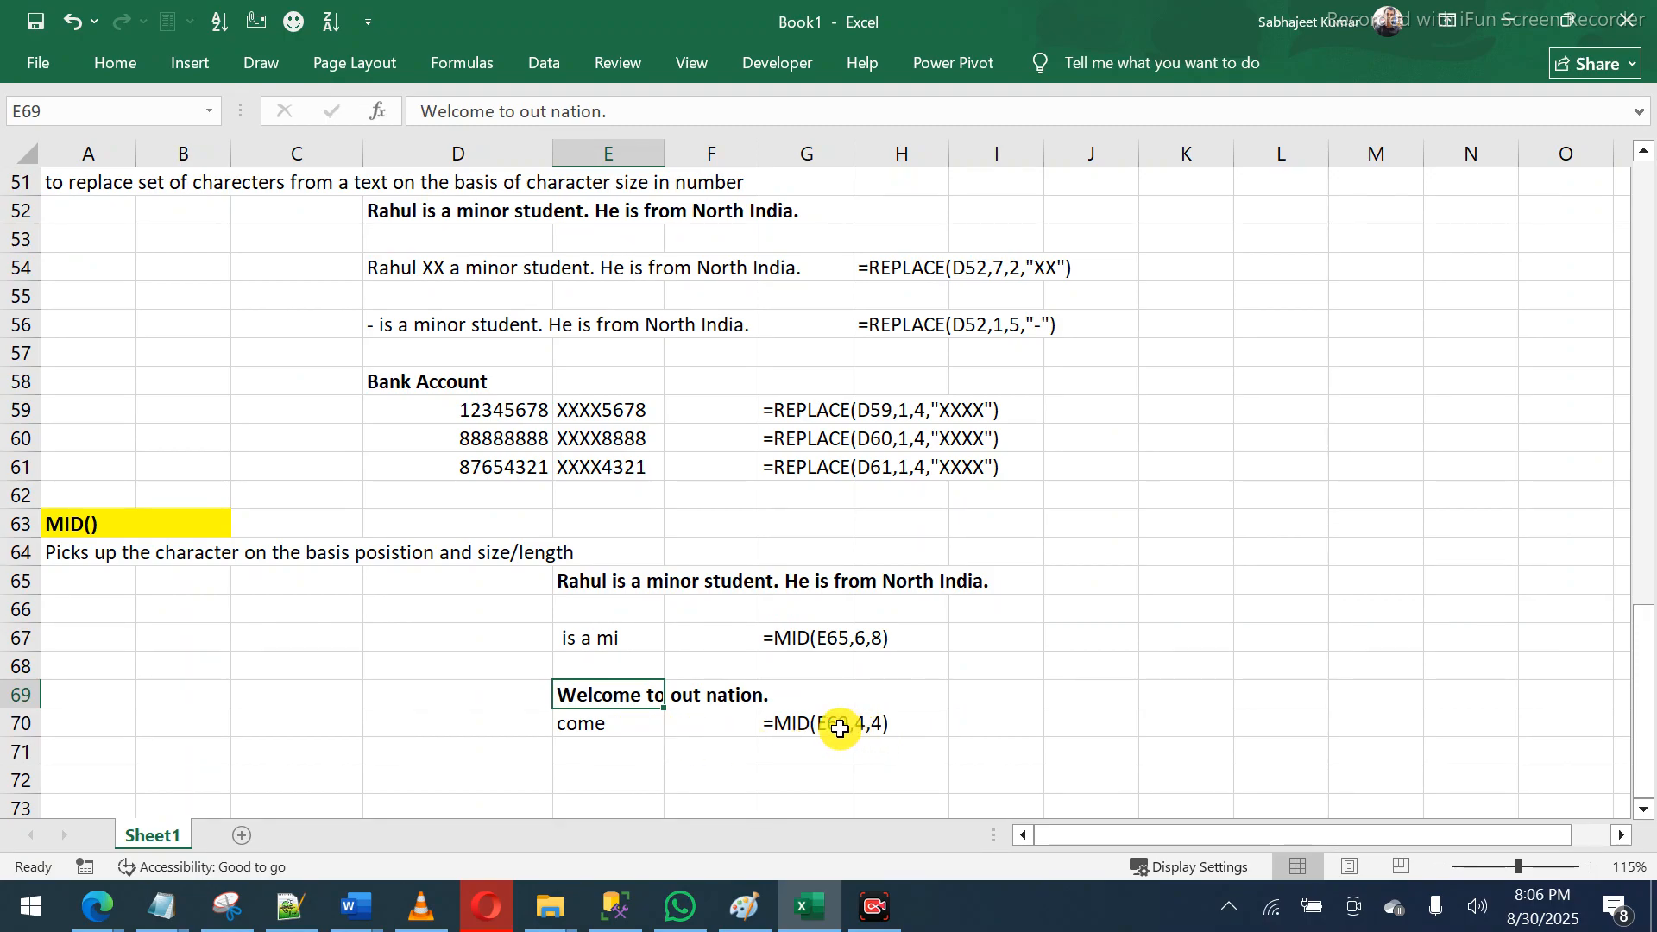
left_click(837, 727)
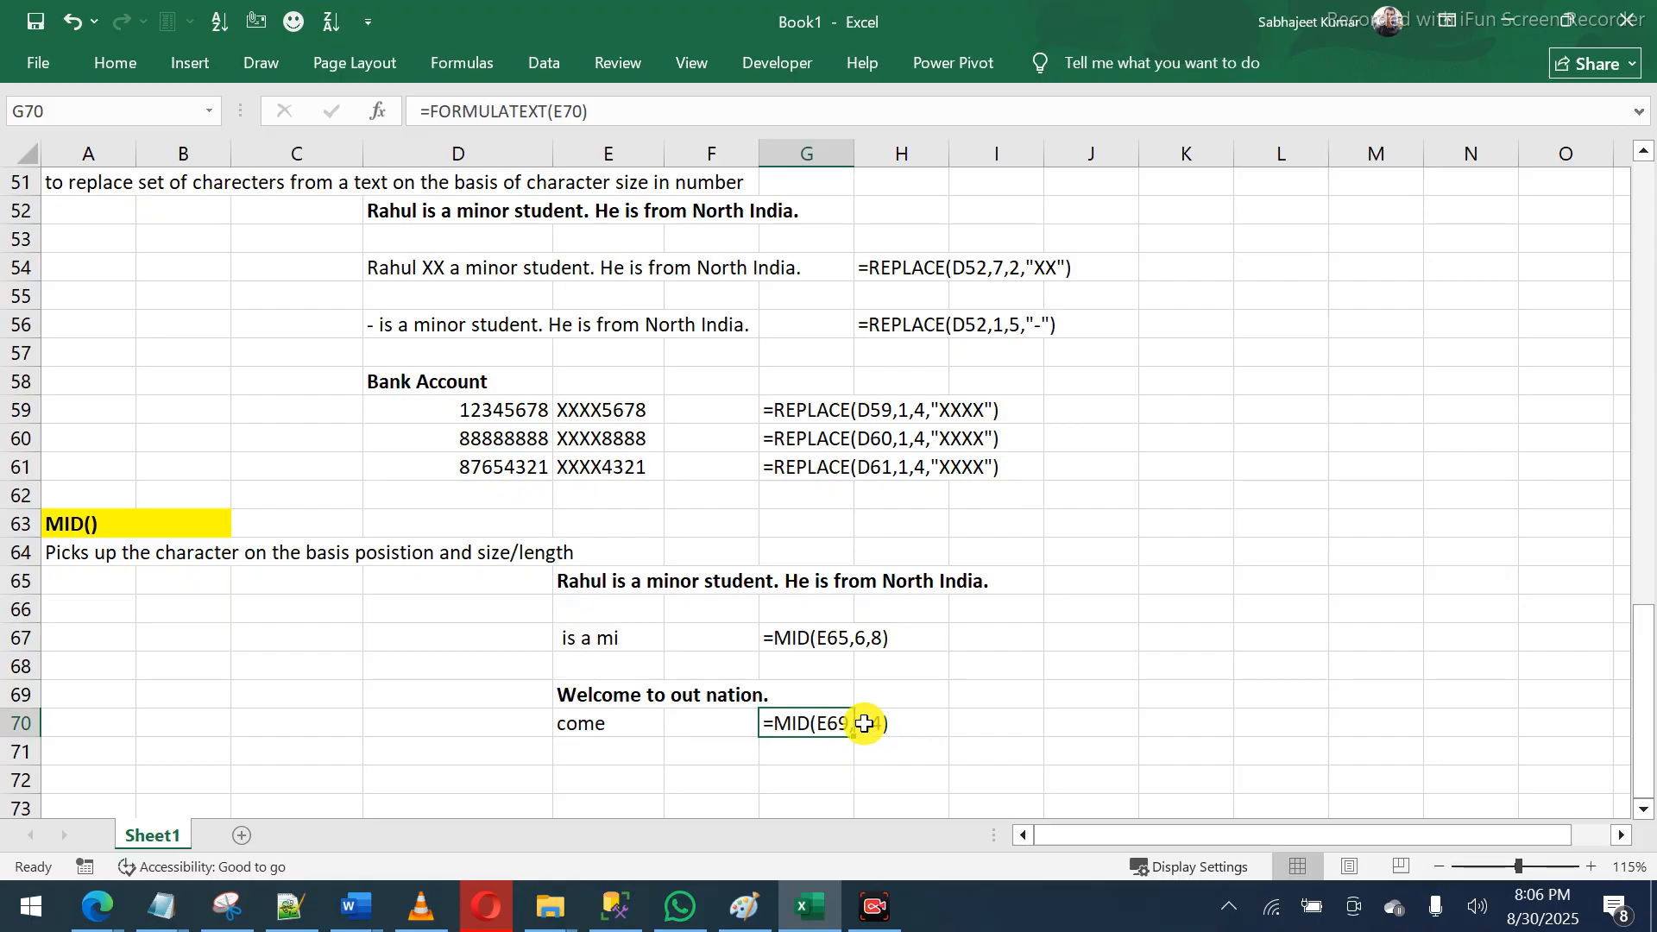
left_click(762, 761)
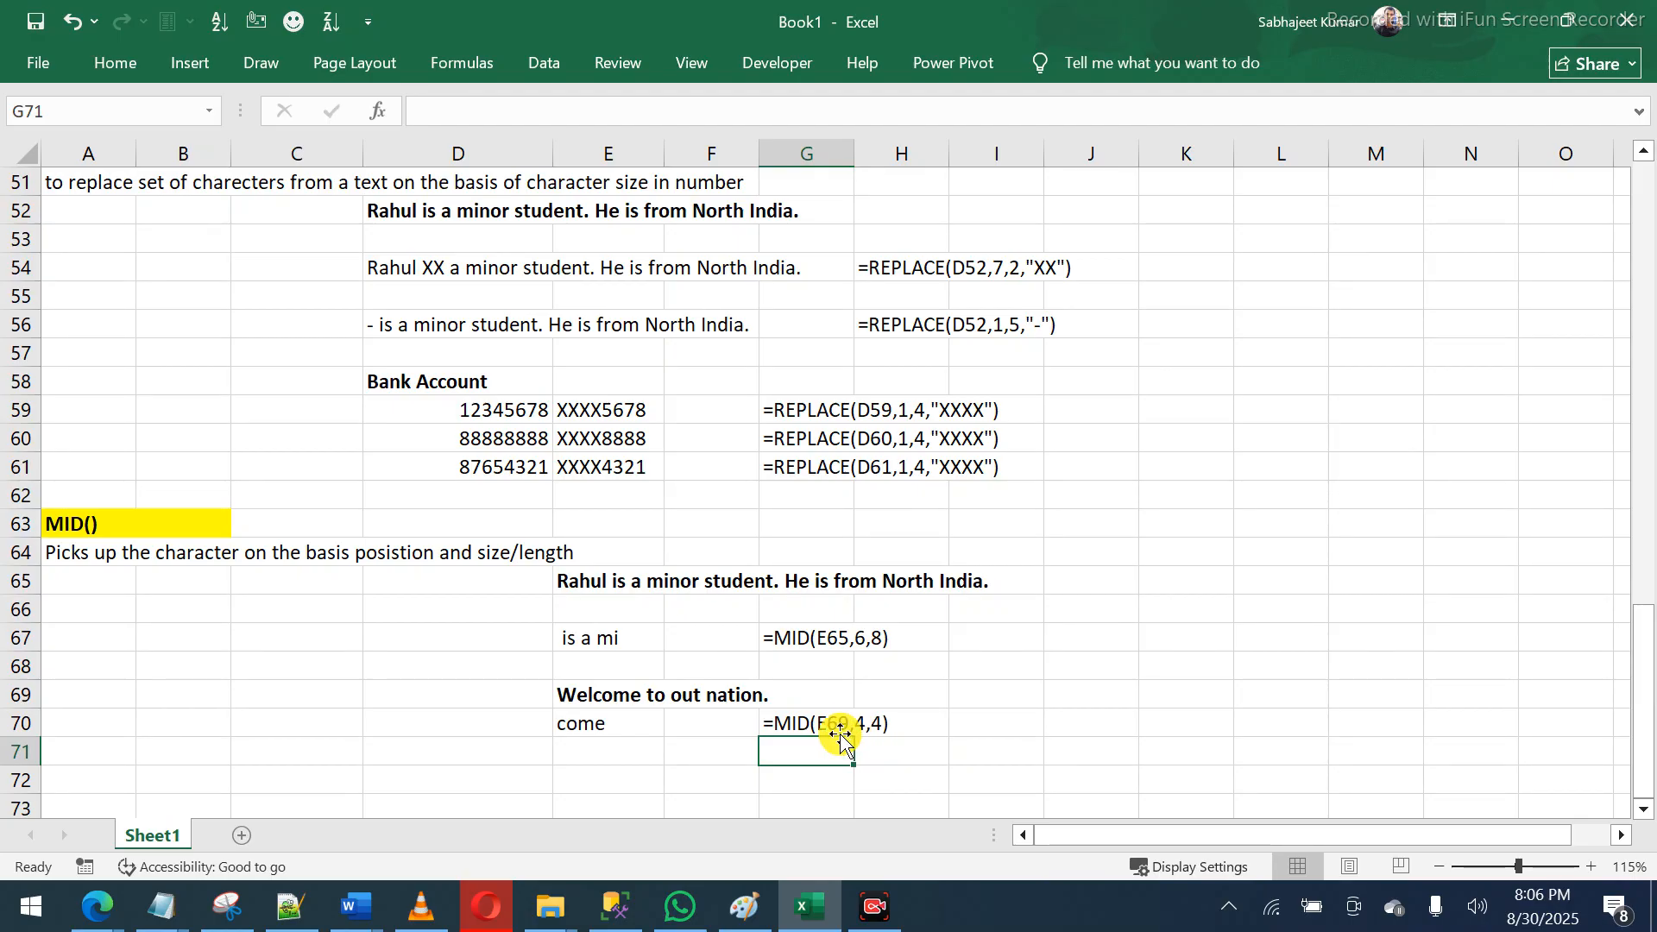
- Copy the sentence from E69 into E72
left_click(658, 695)
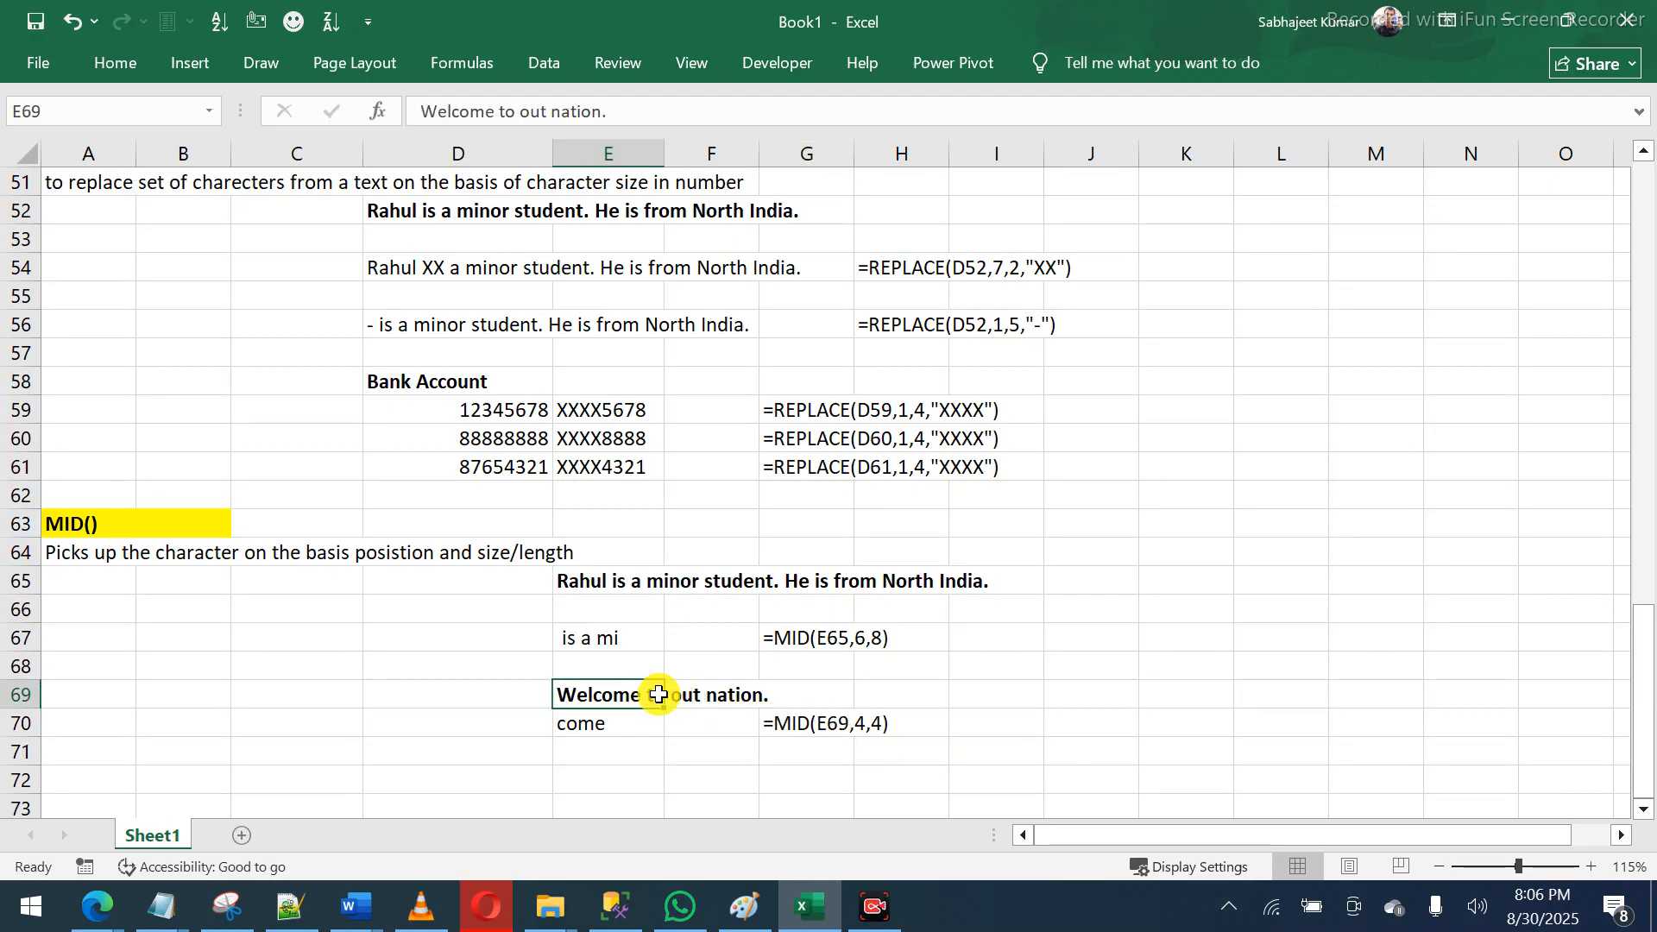
key("ctrl+c")
key("Down")
key("Down")
key("Down")
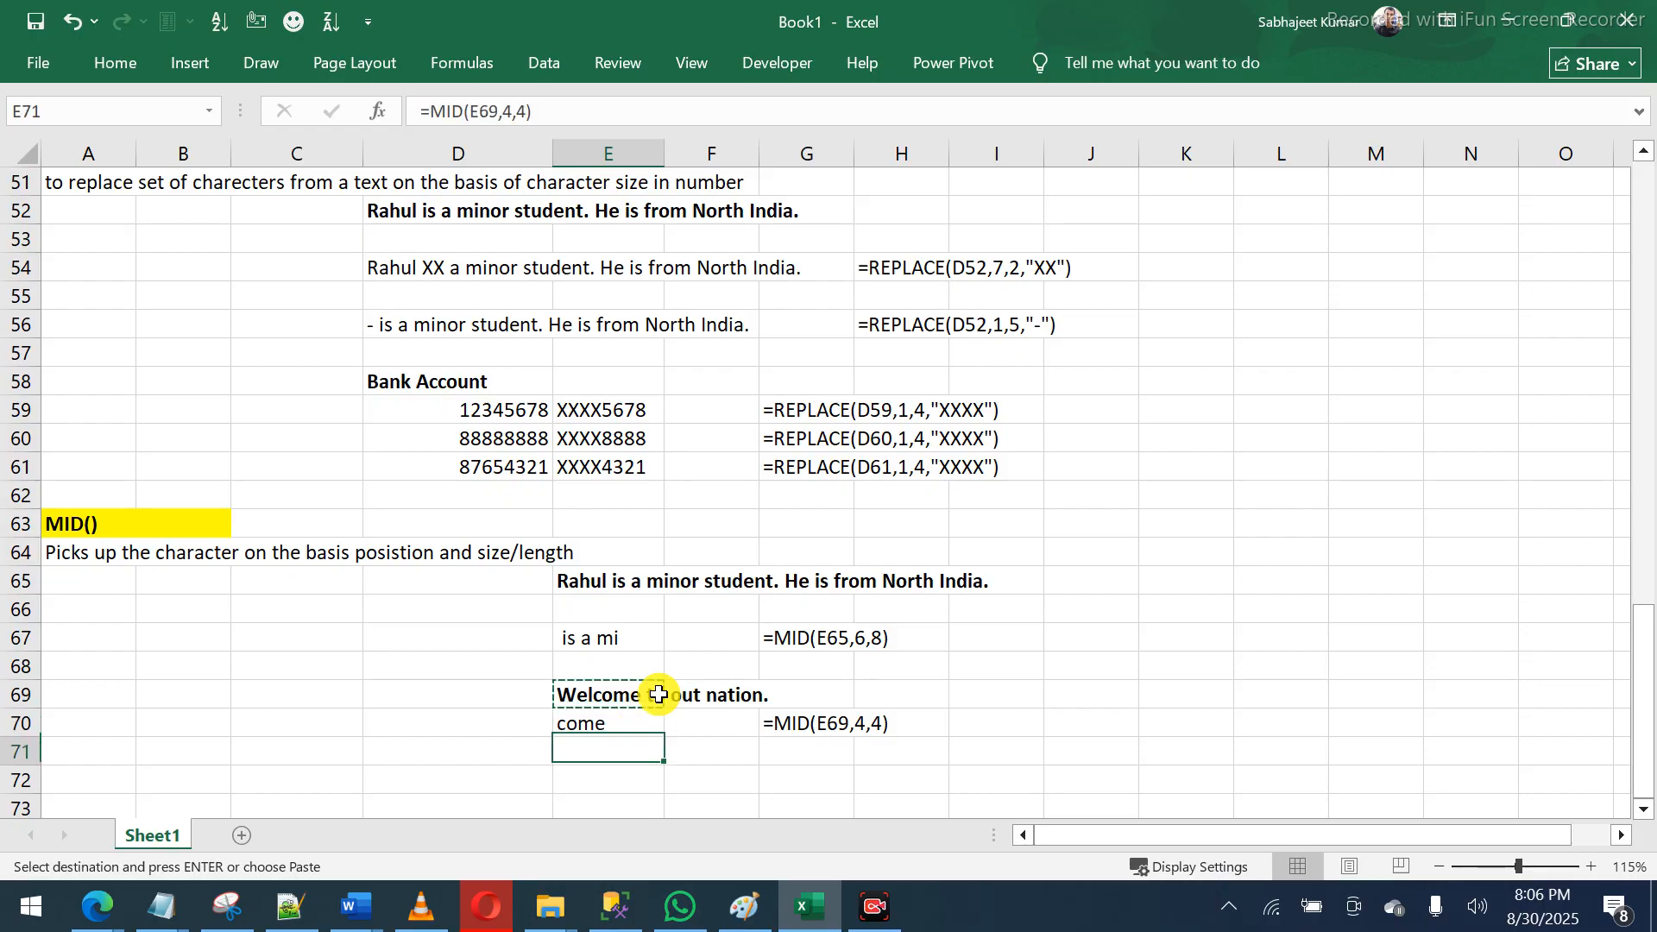
key("ctrl+v")
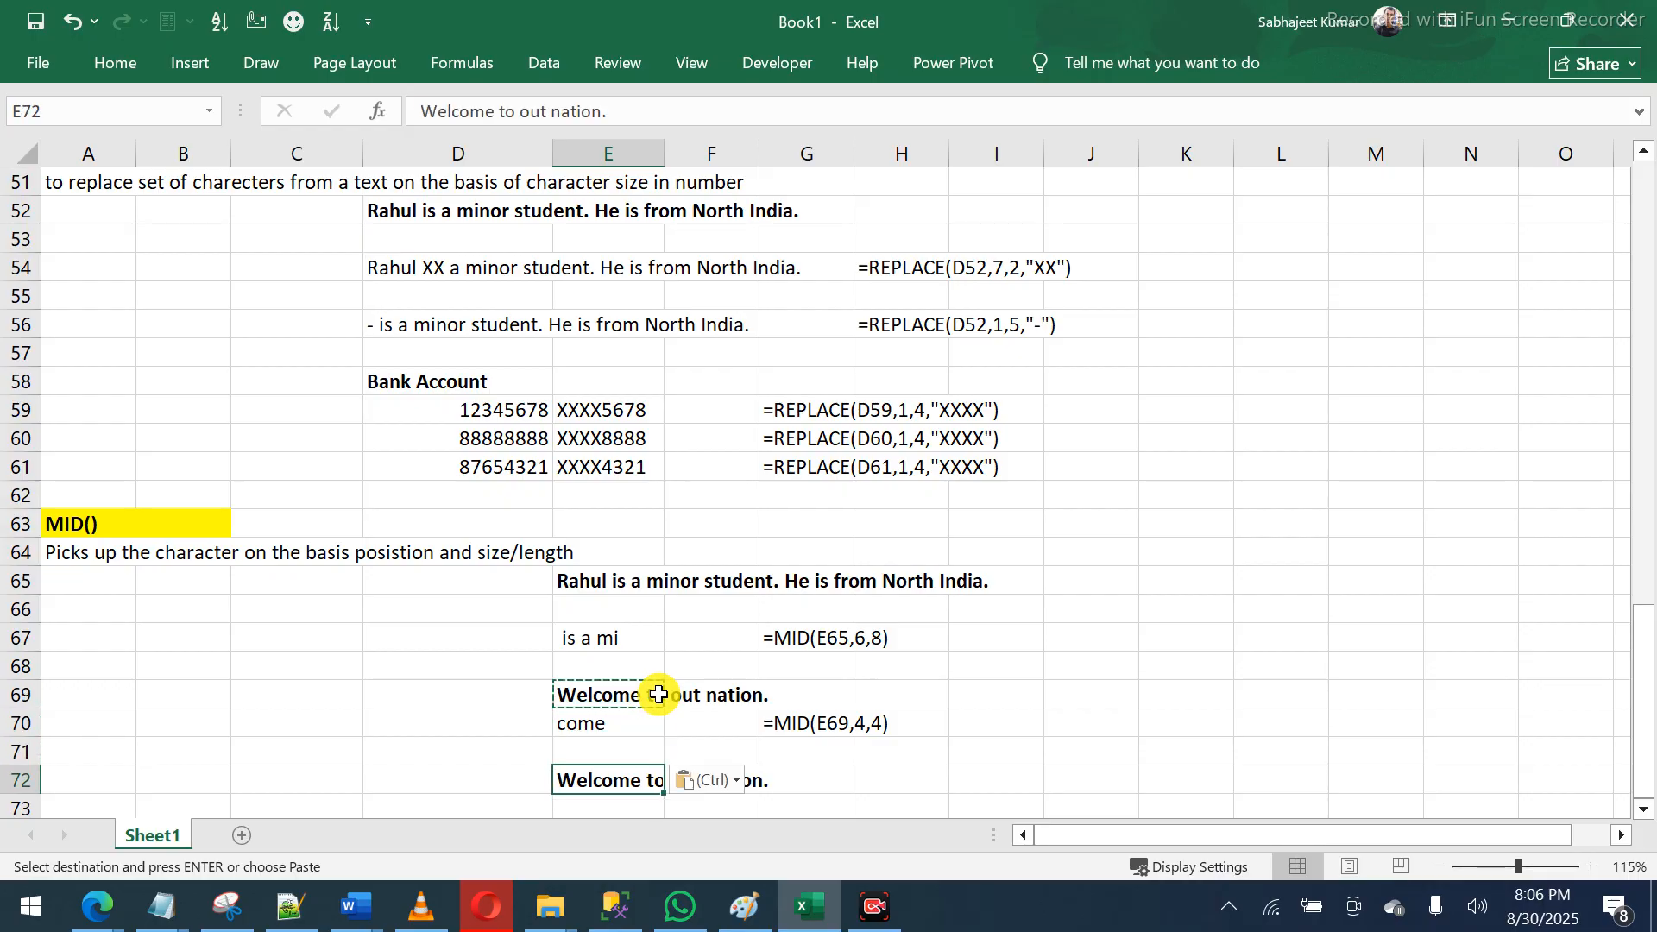
- Enter =MID(E72,4,7) in E73 to extract 'come to'
key("Down")
type("=")
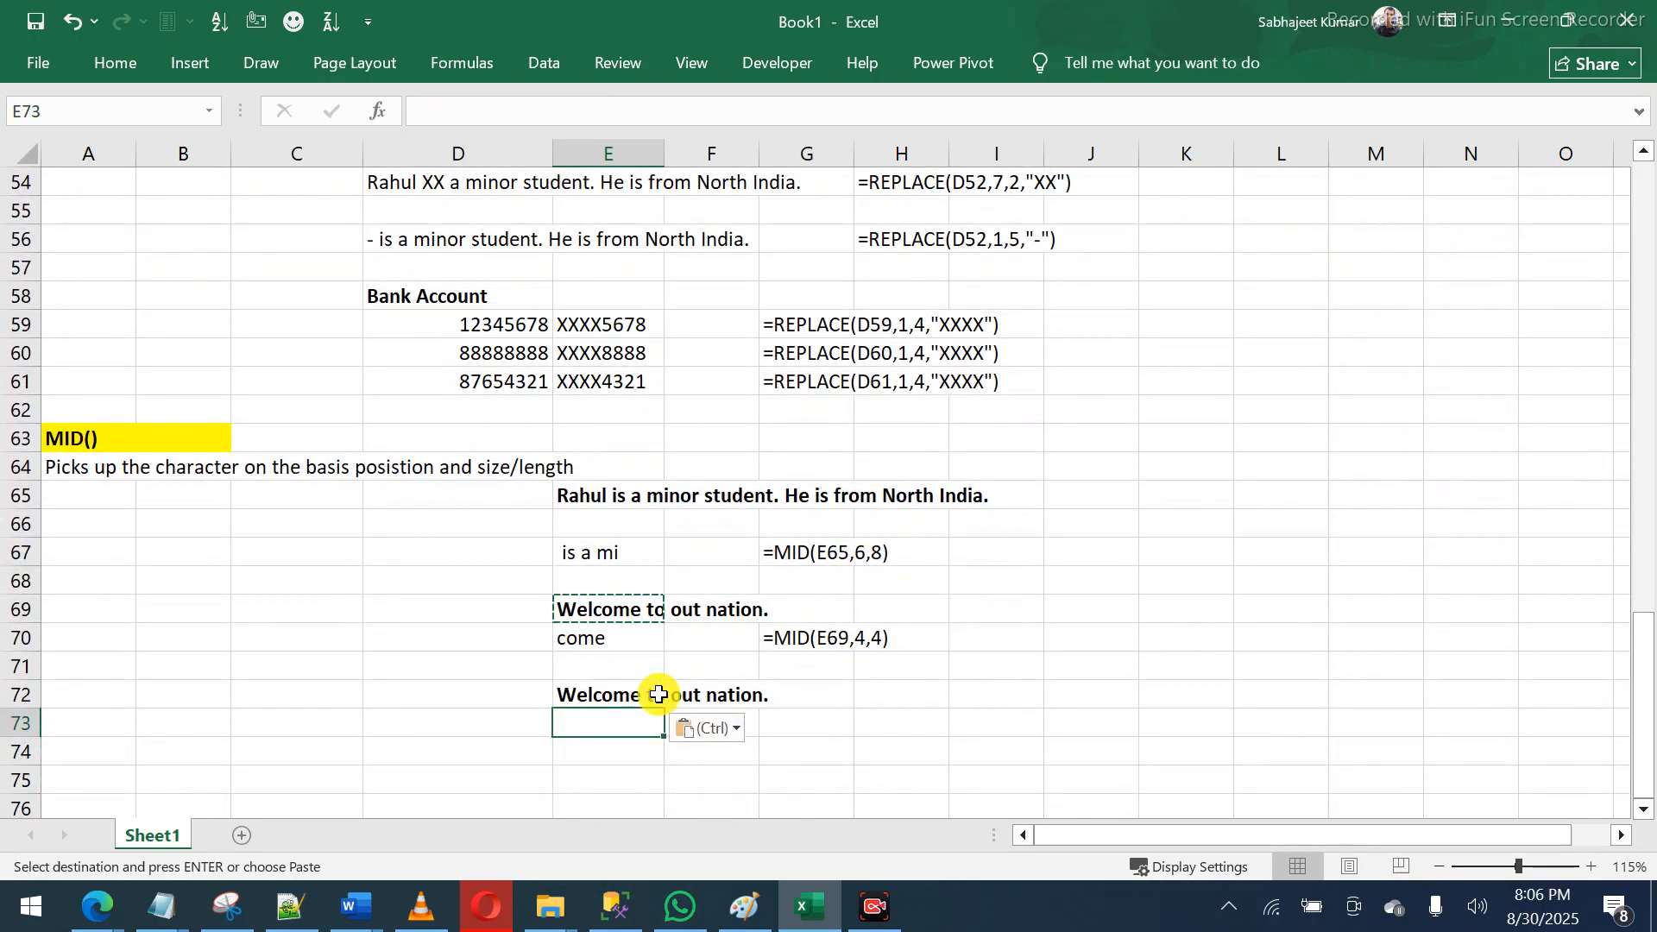
type("mid")
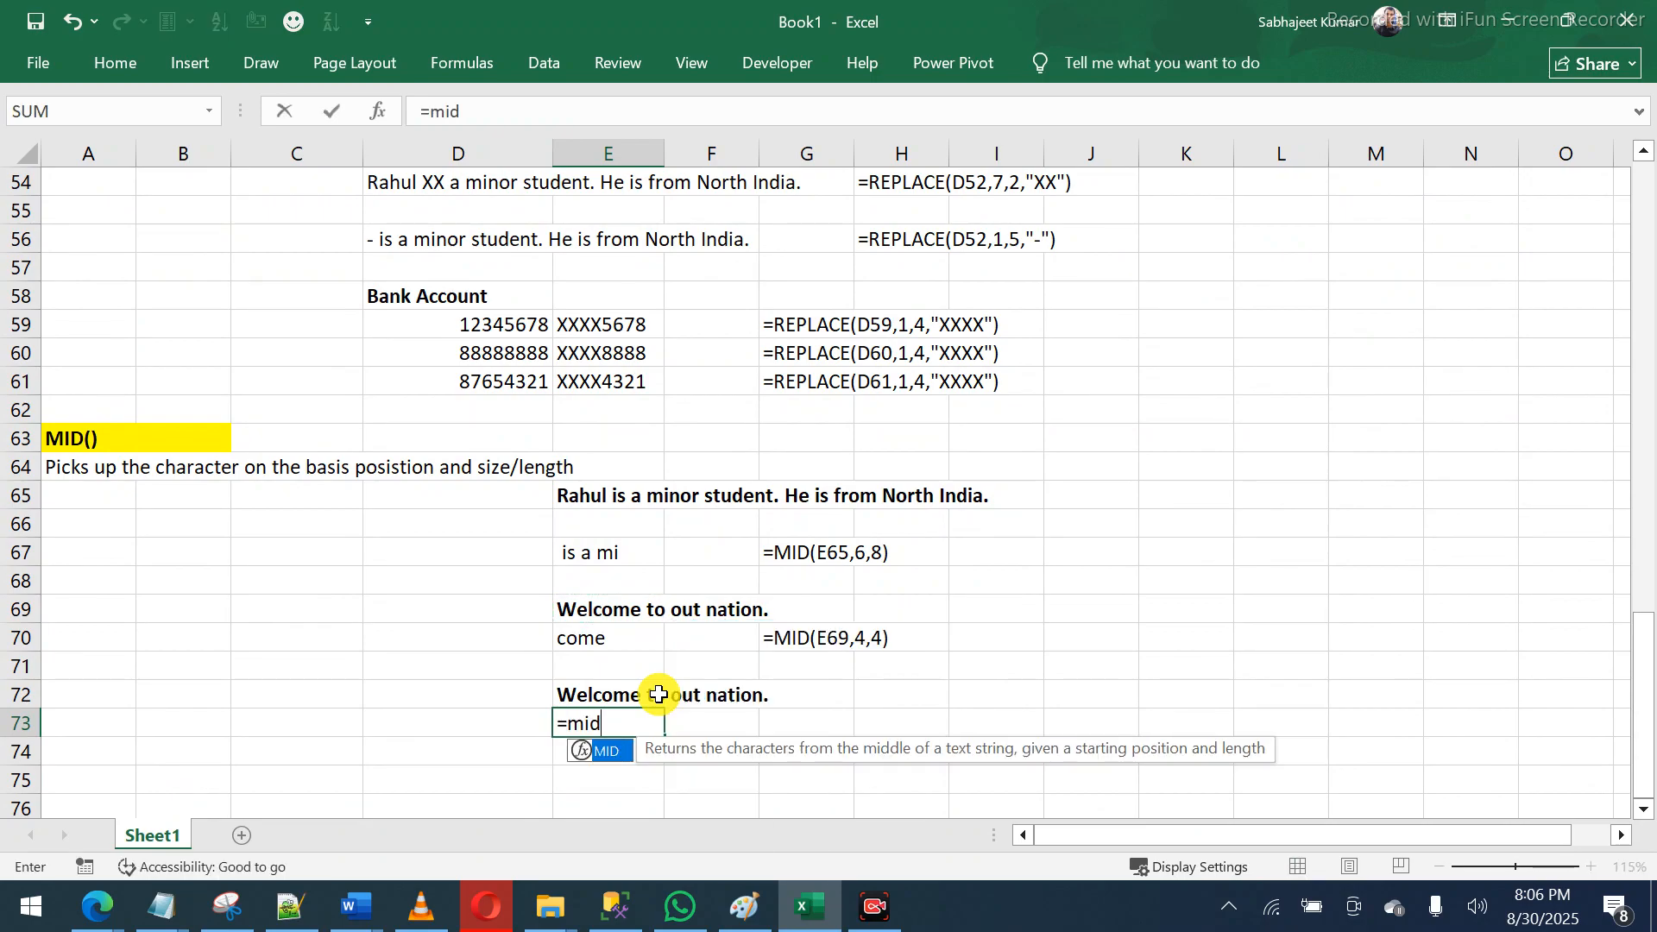
key("Tab")
left_click(659, 694)
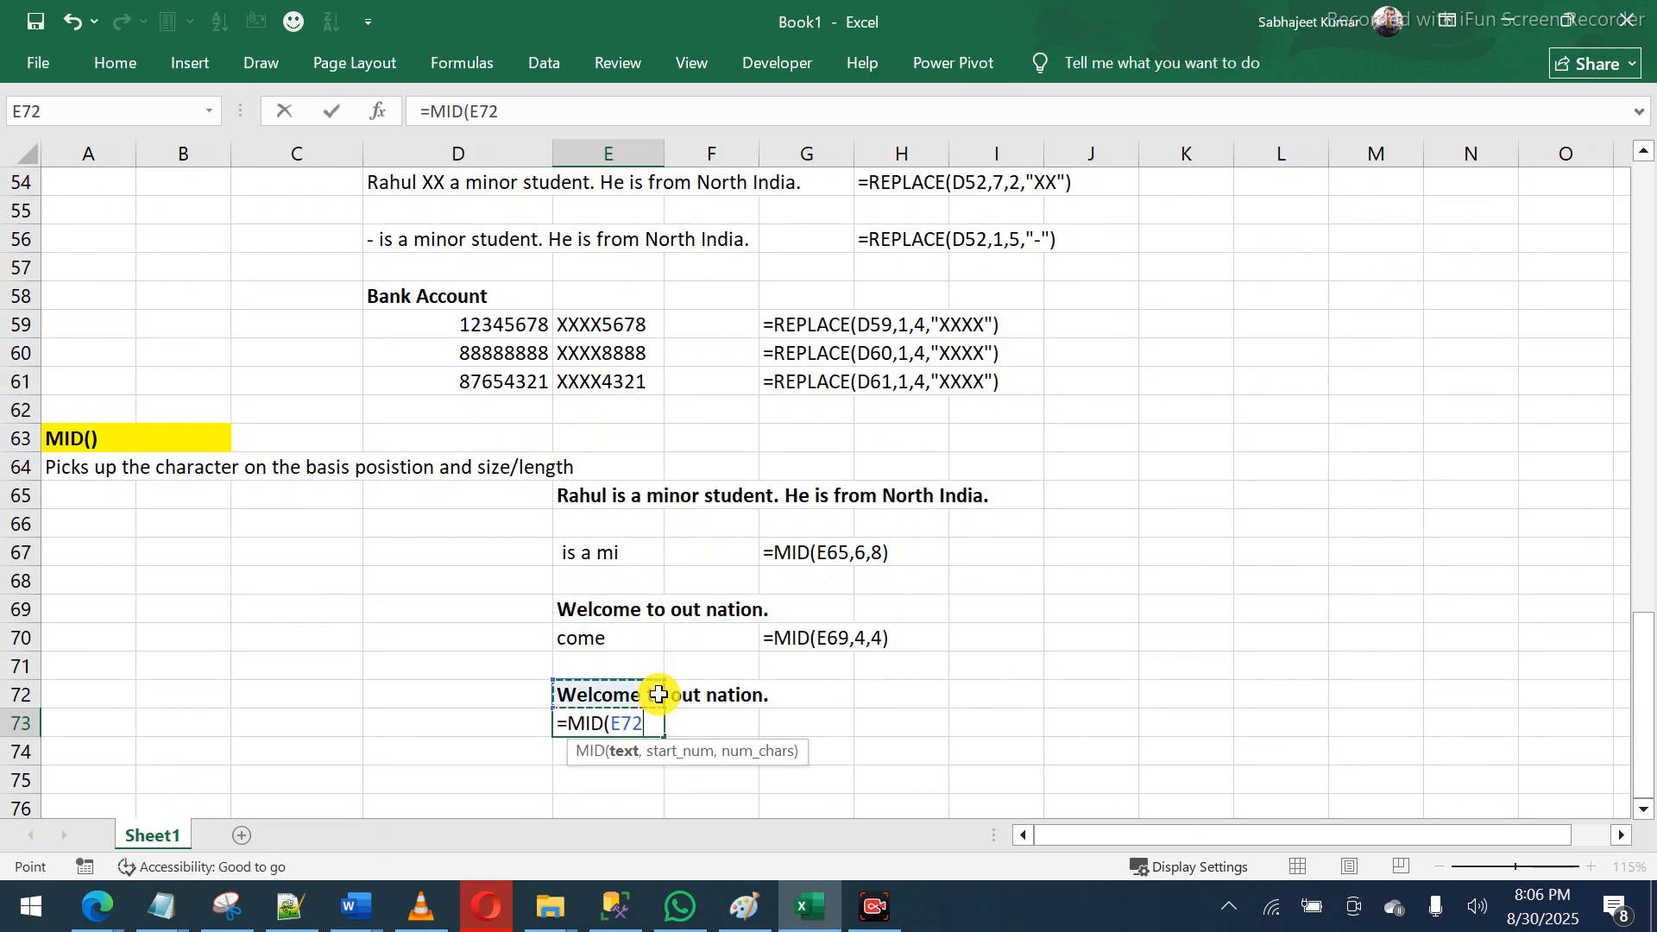
type(",")
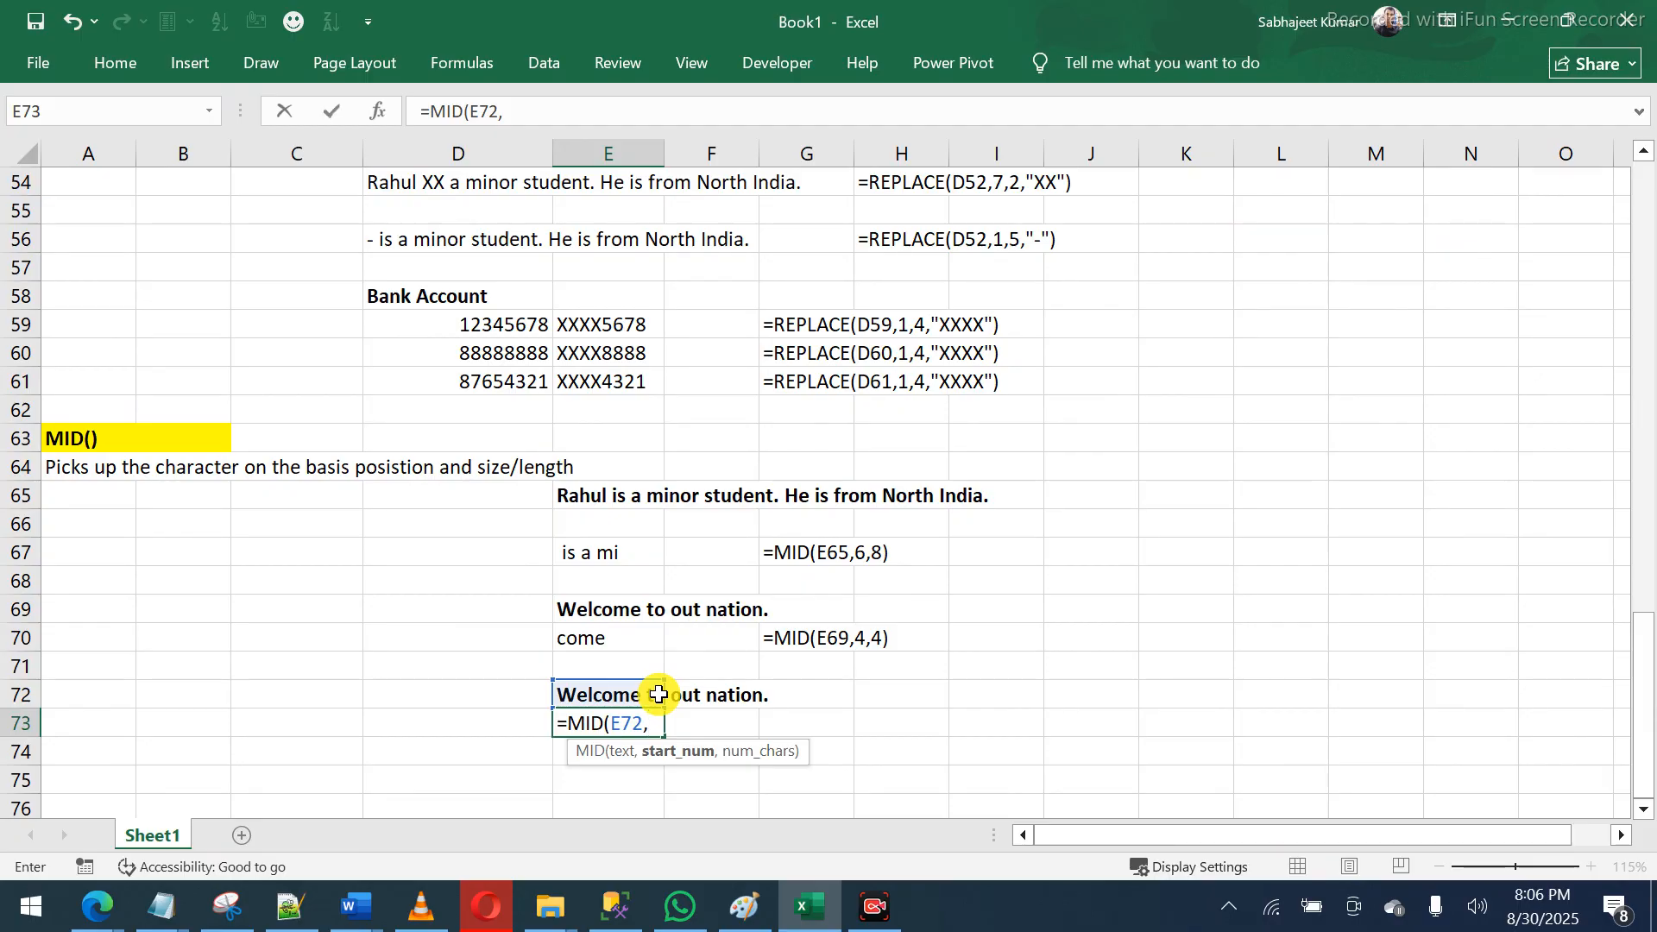
type("4")
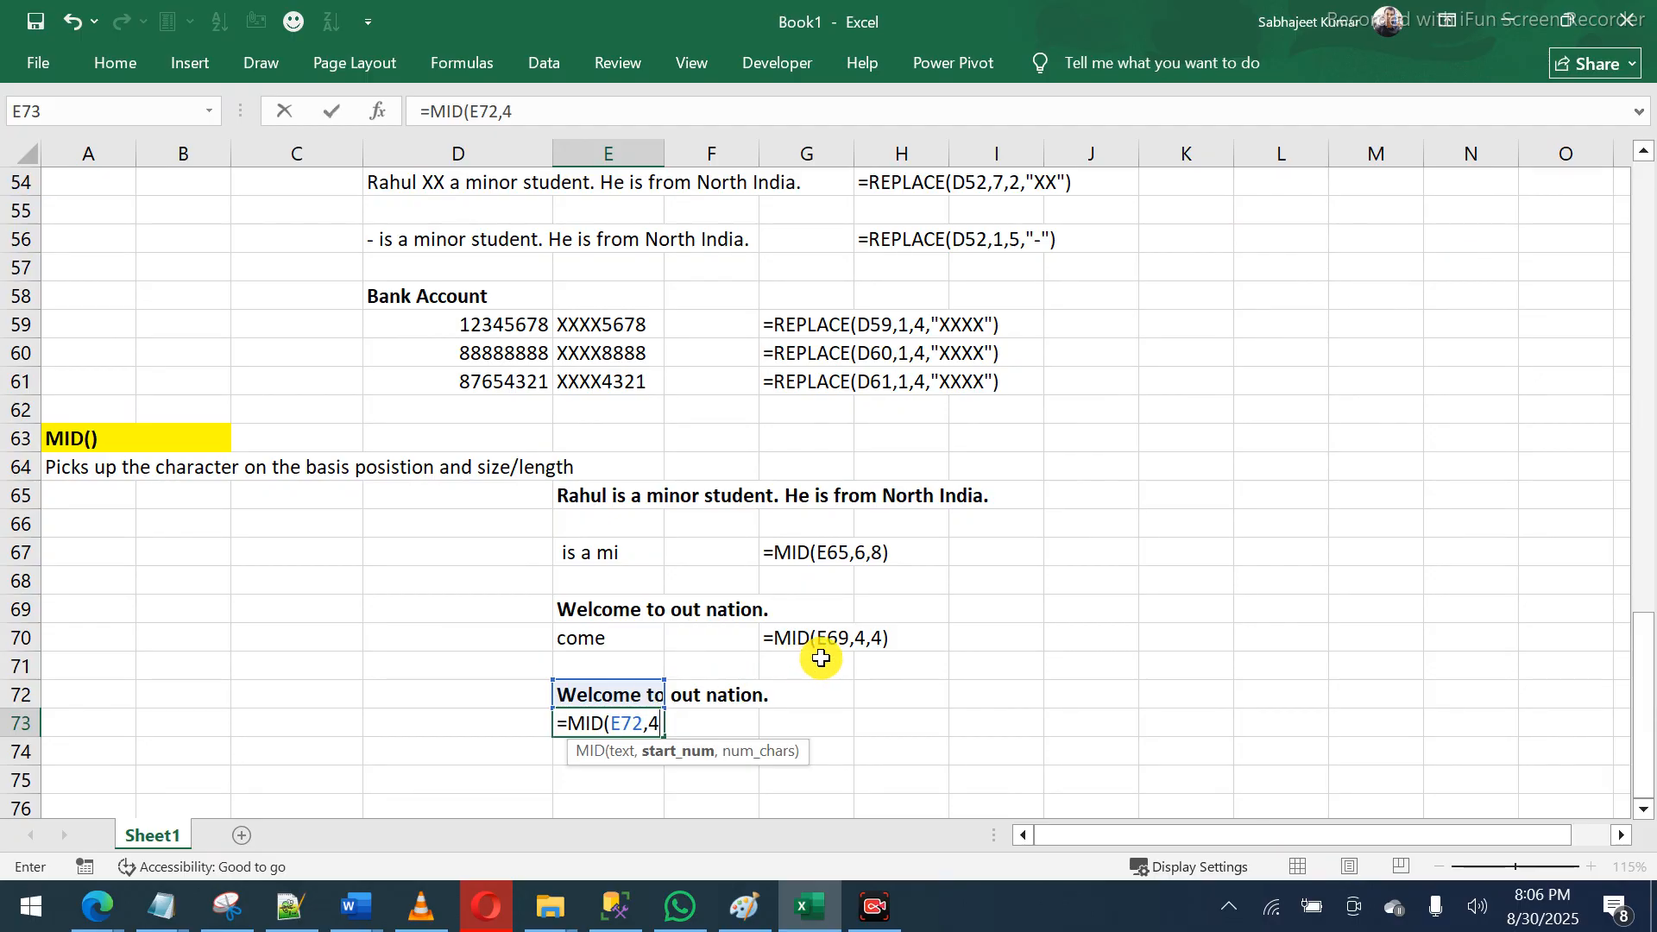
type(",7")
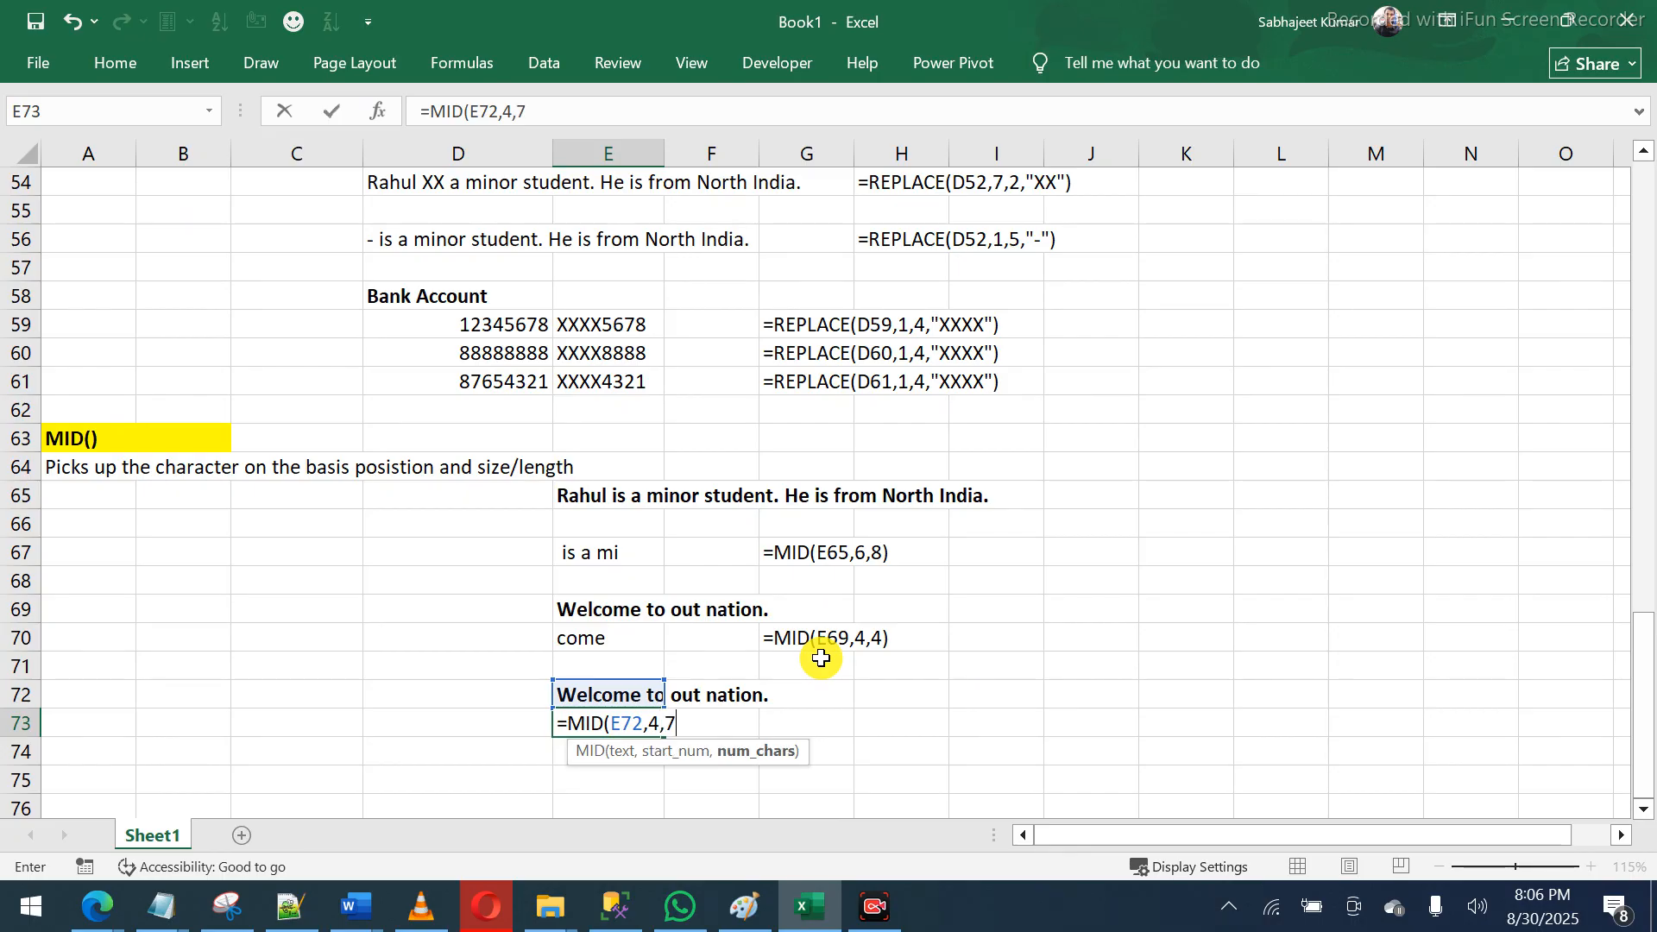
key("Return")
- Copy the formula-text formula from G70 into G73 beside the new result
key("Up")
key("Right")
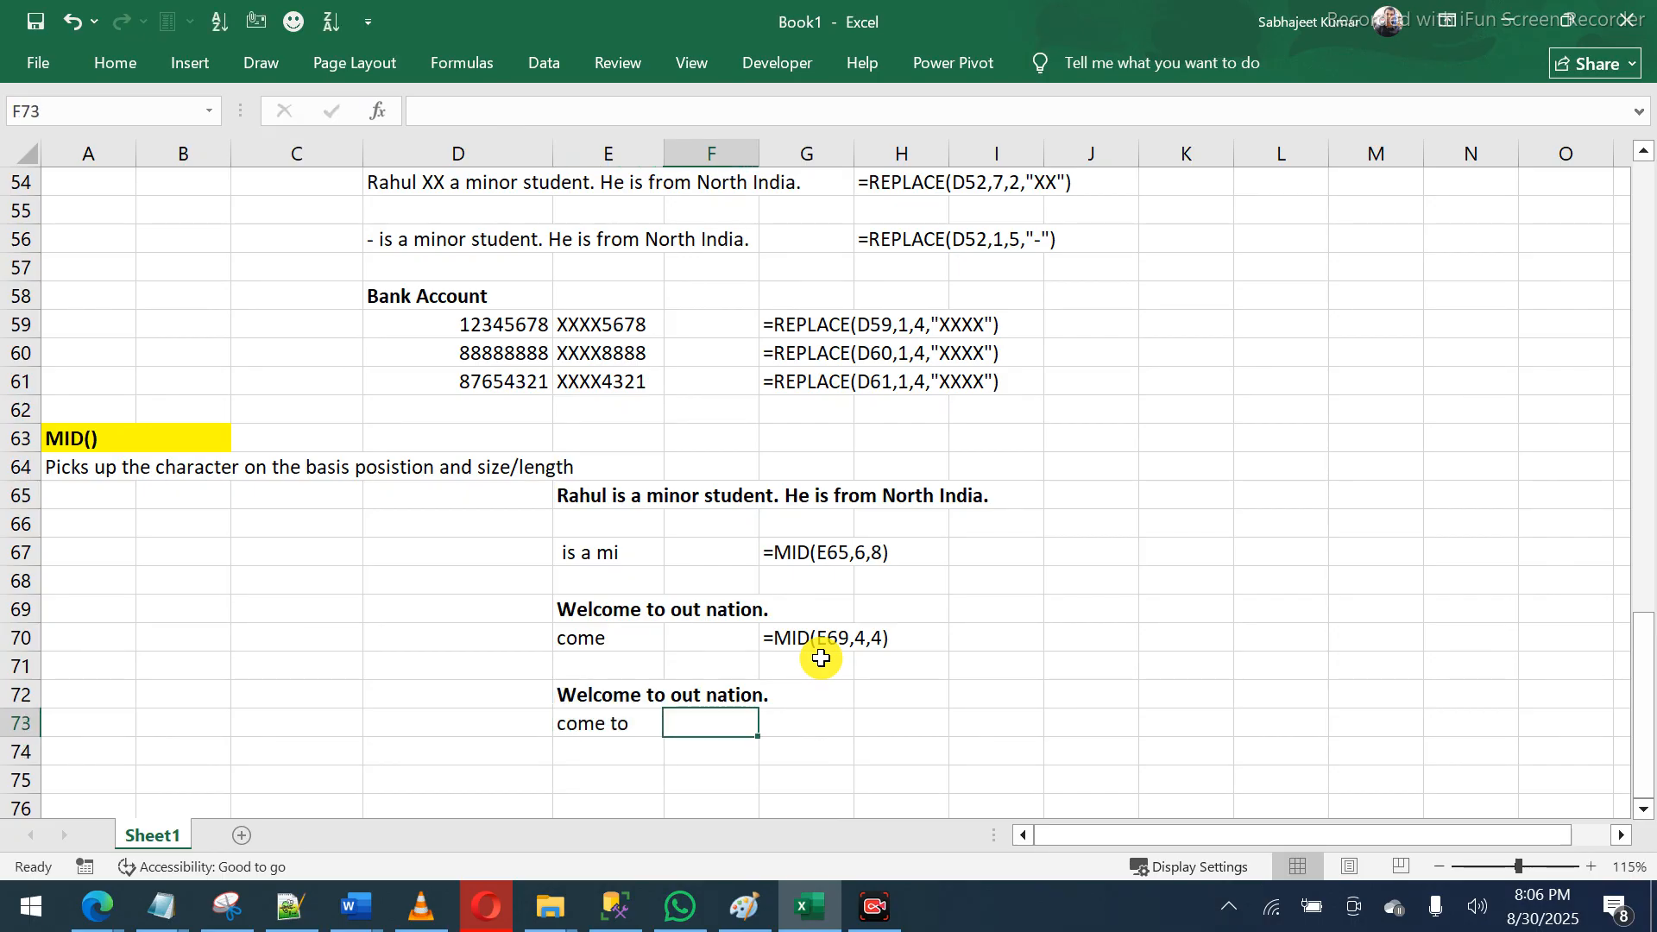
key("Right")
left_click(821, 658)
key("Up")
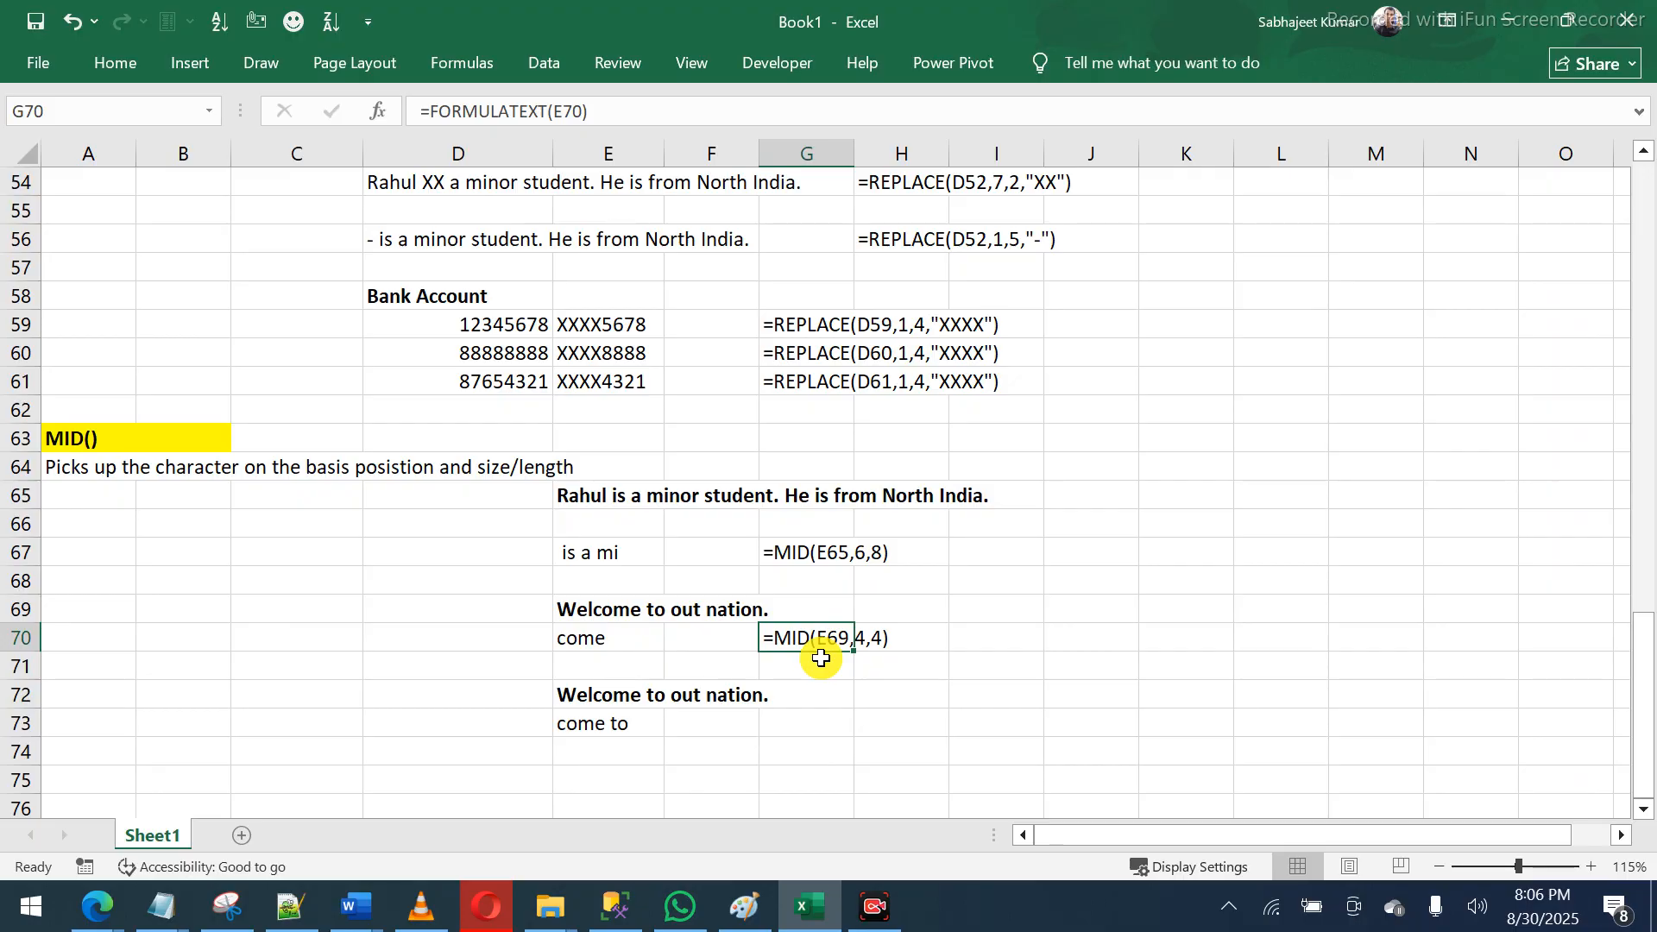
key("ctrl+c")
key("Down")
key("Down")
key("Down")
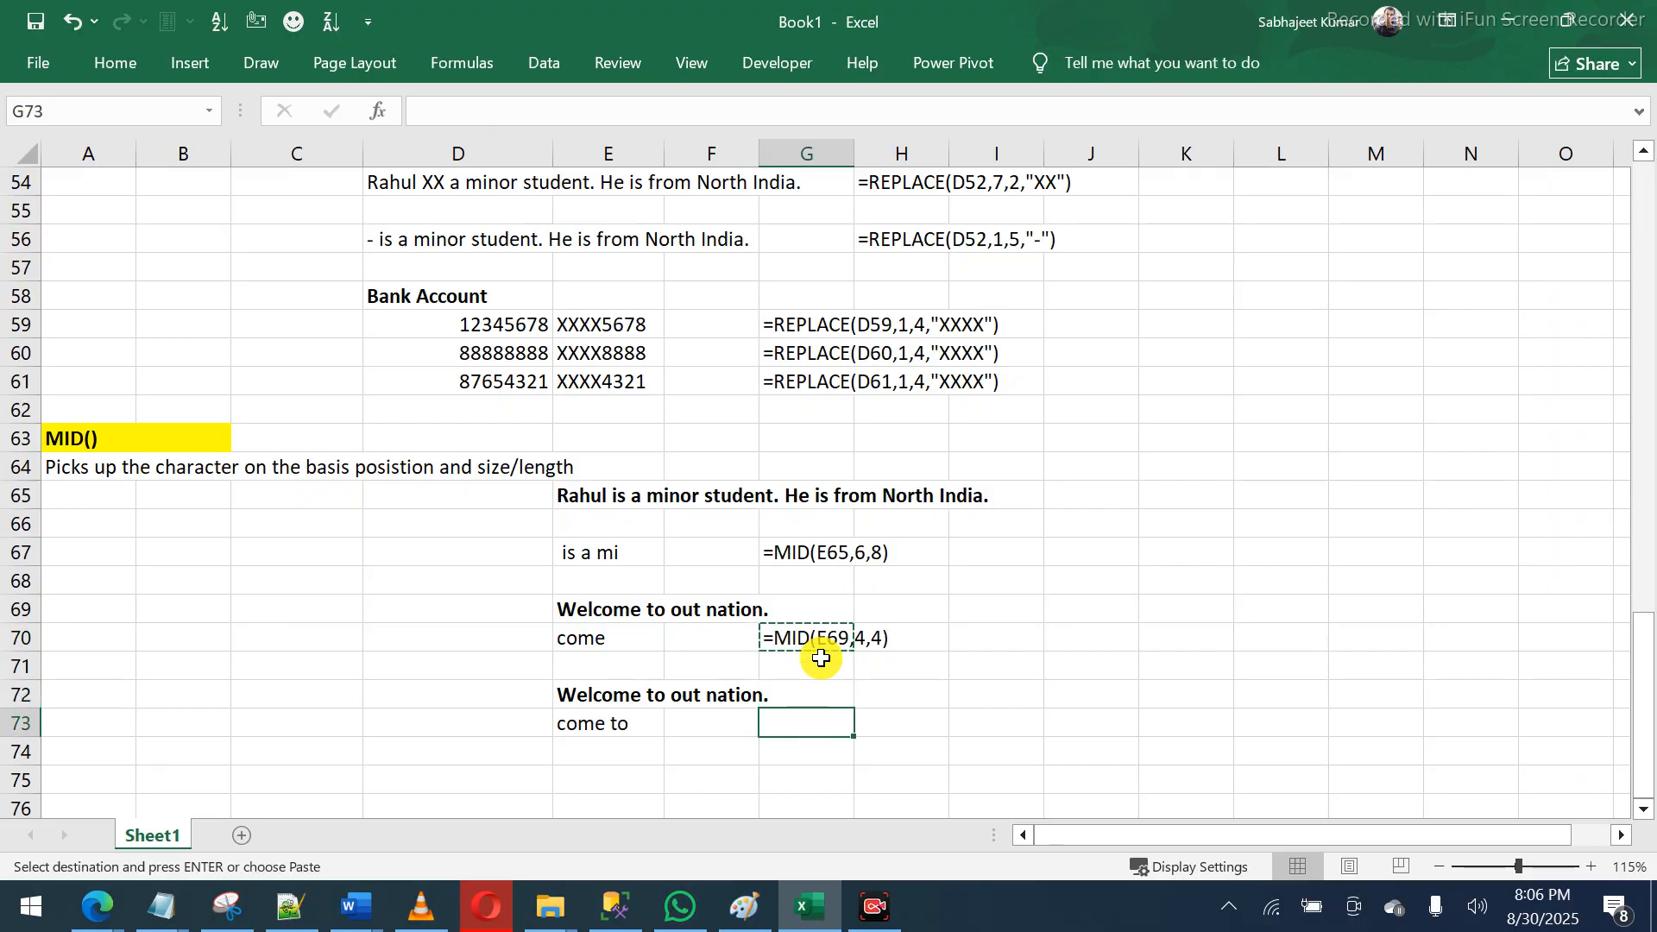
key("ctrl+v")
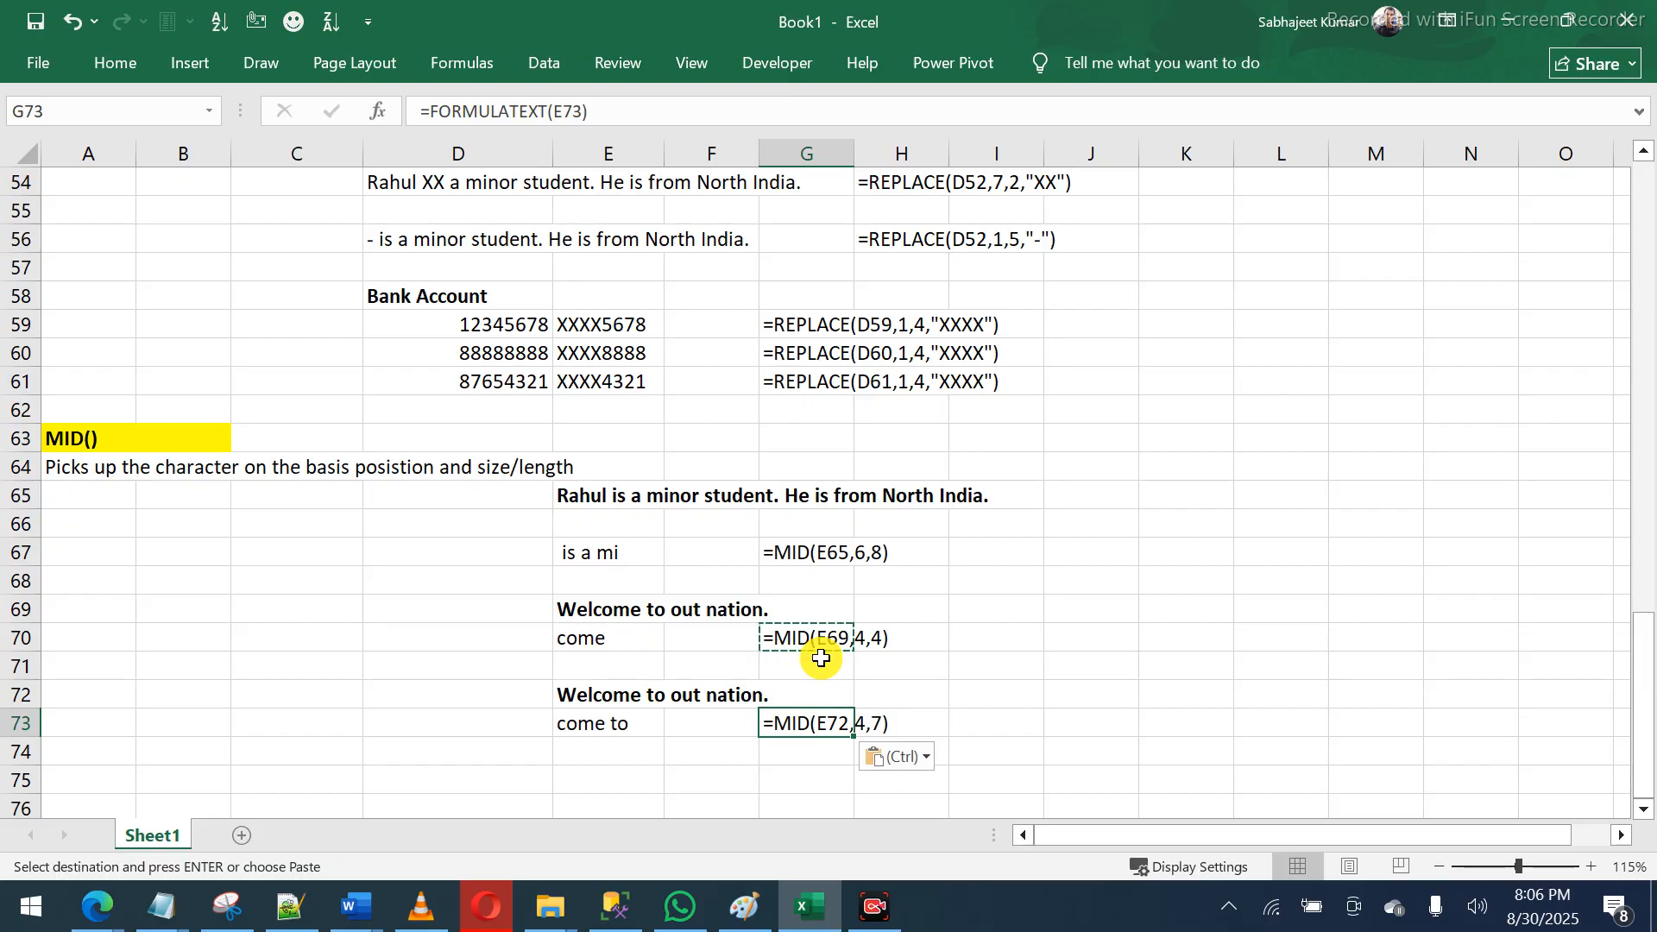
key("Left")
key("Left")
key("Left")
key("Left")
key("Left")
key("Left")
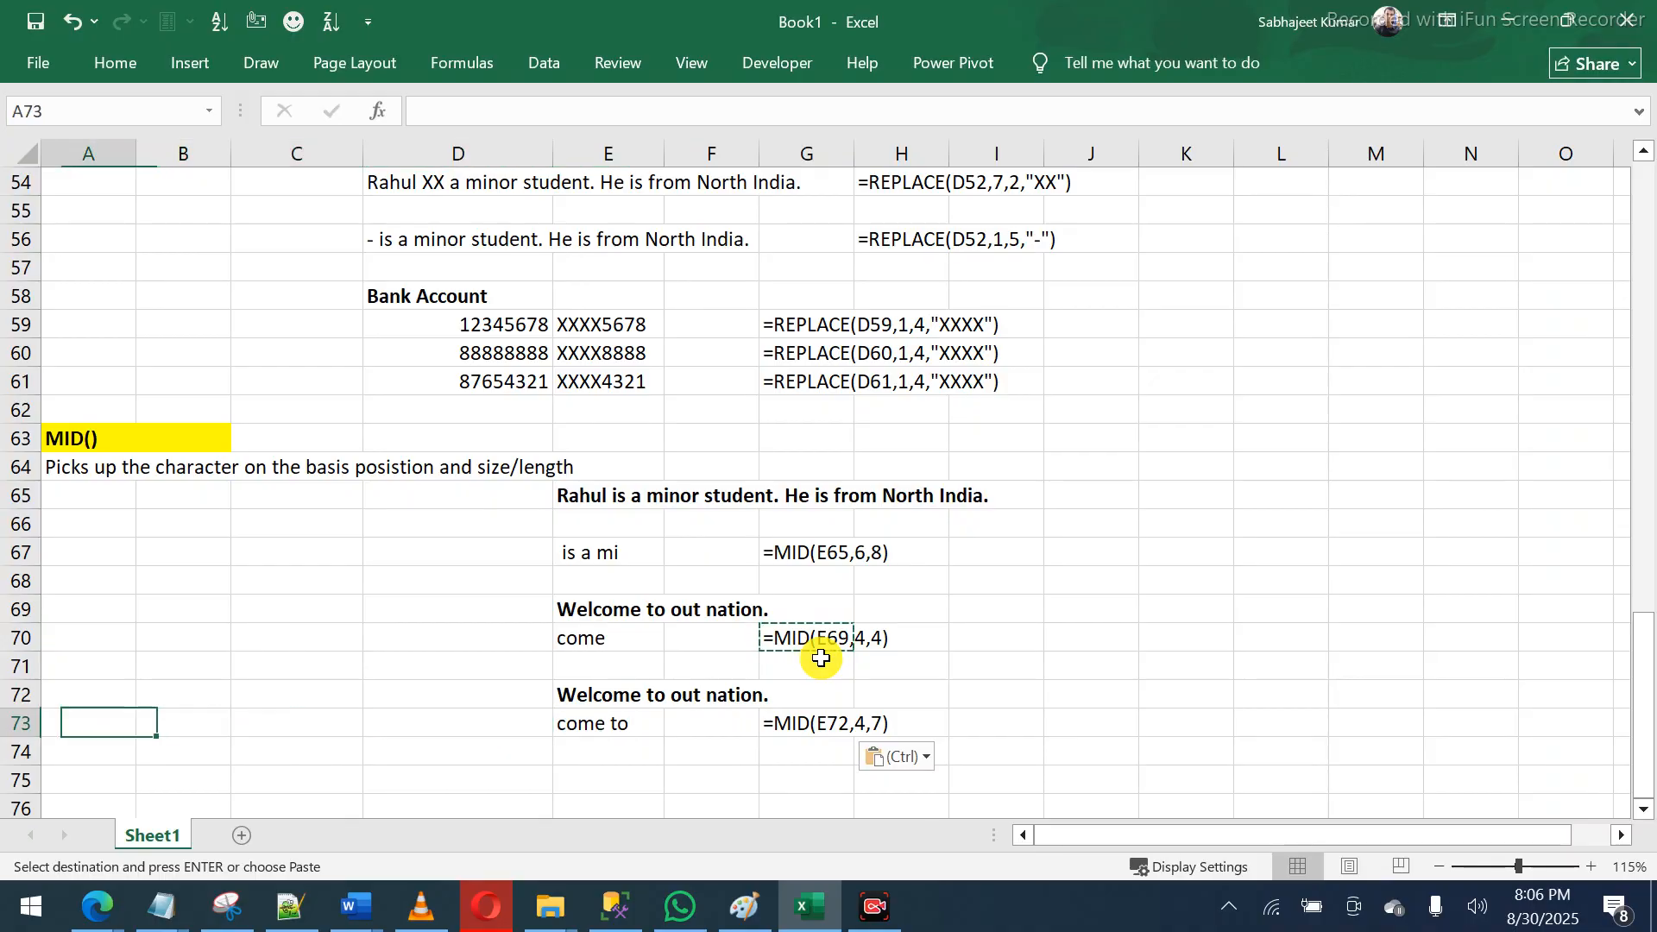
key("Down")
key("Down")
key("Down")
key("Down")
key("Down")
key("Down")
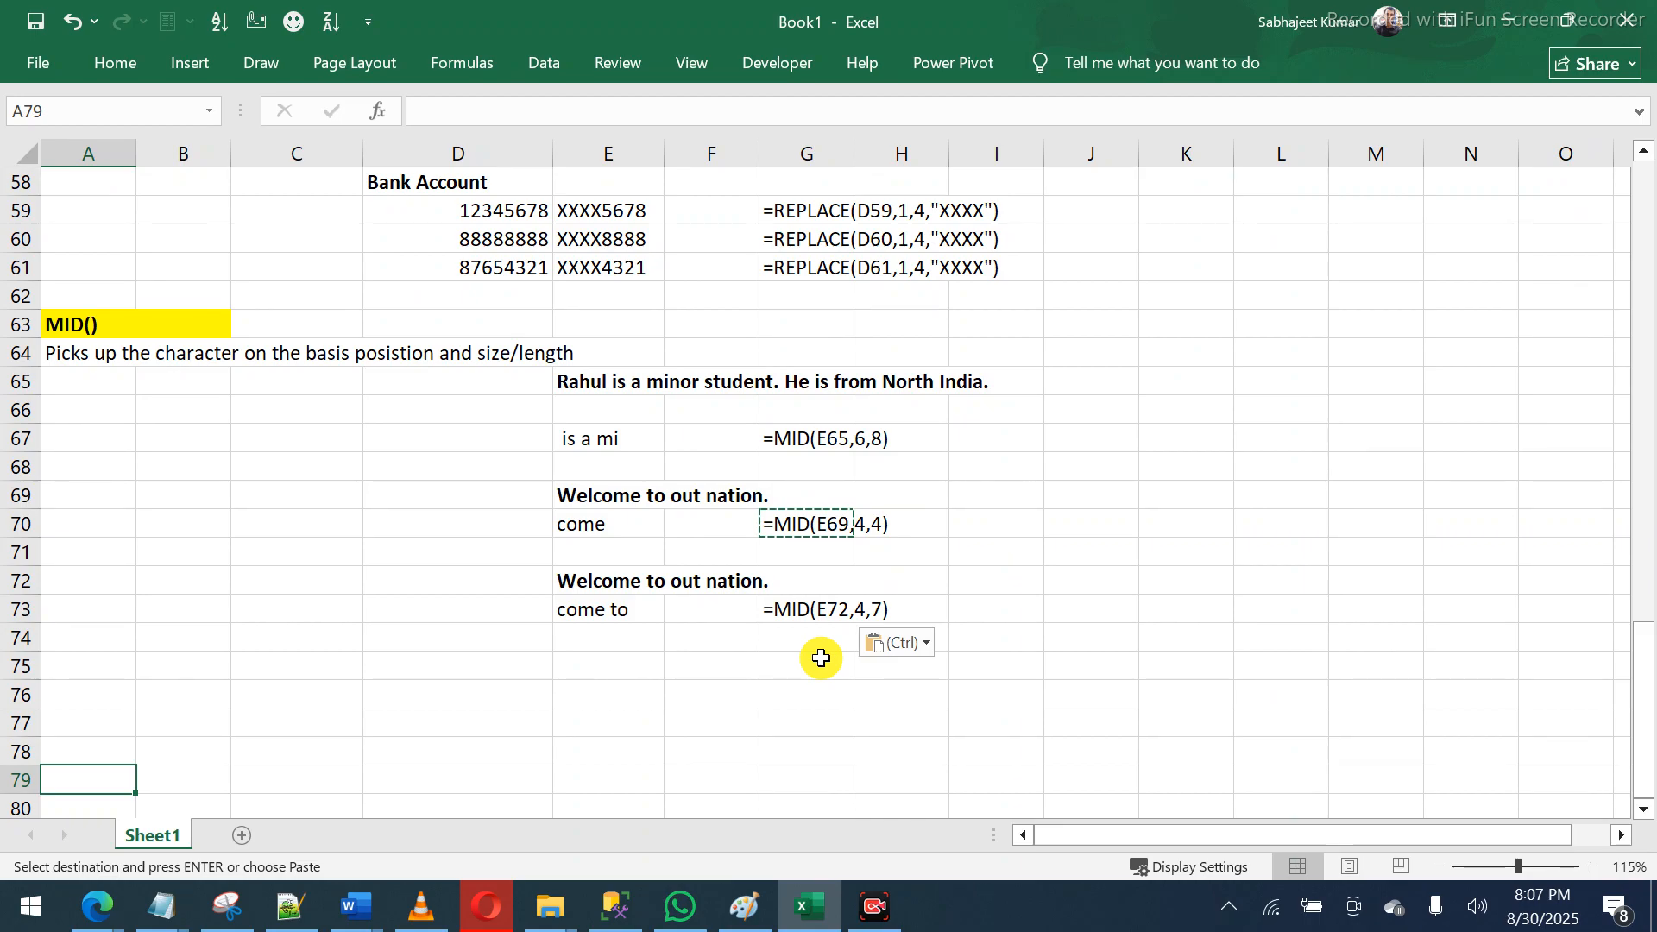
- Type a trial text string ending in 90245666 into C75
left_click(326, 661)
type("Tone")
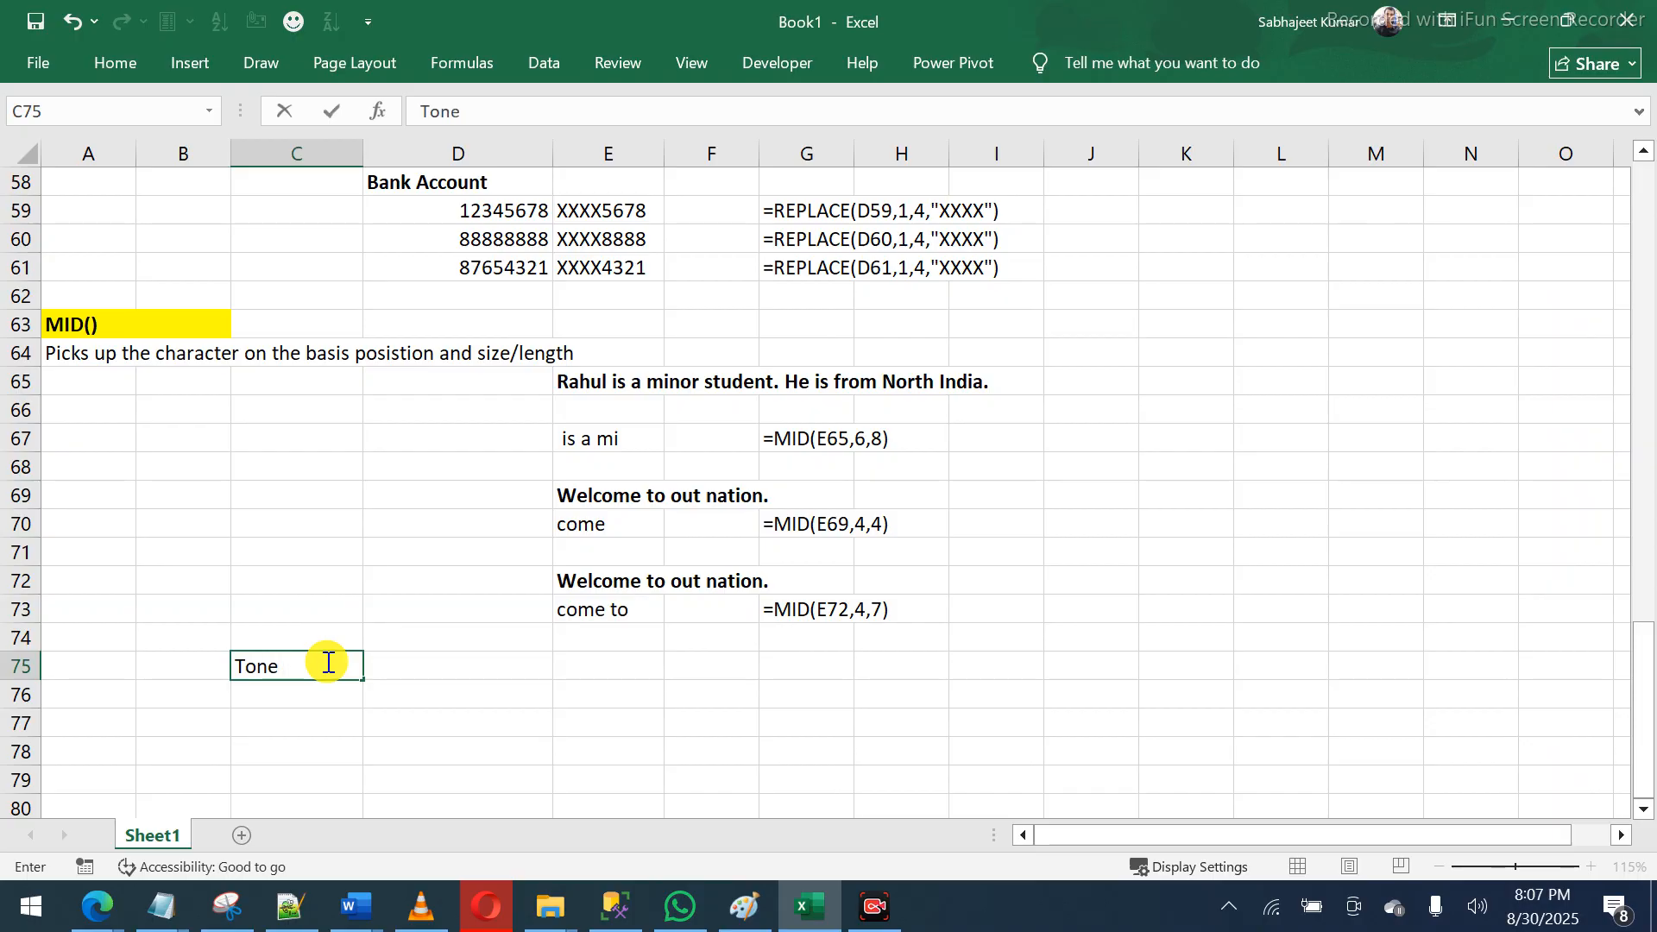
type(" _")
type("dil")
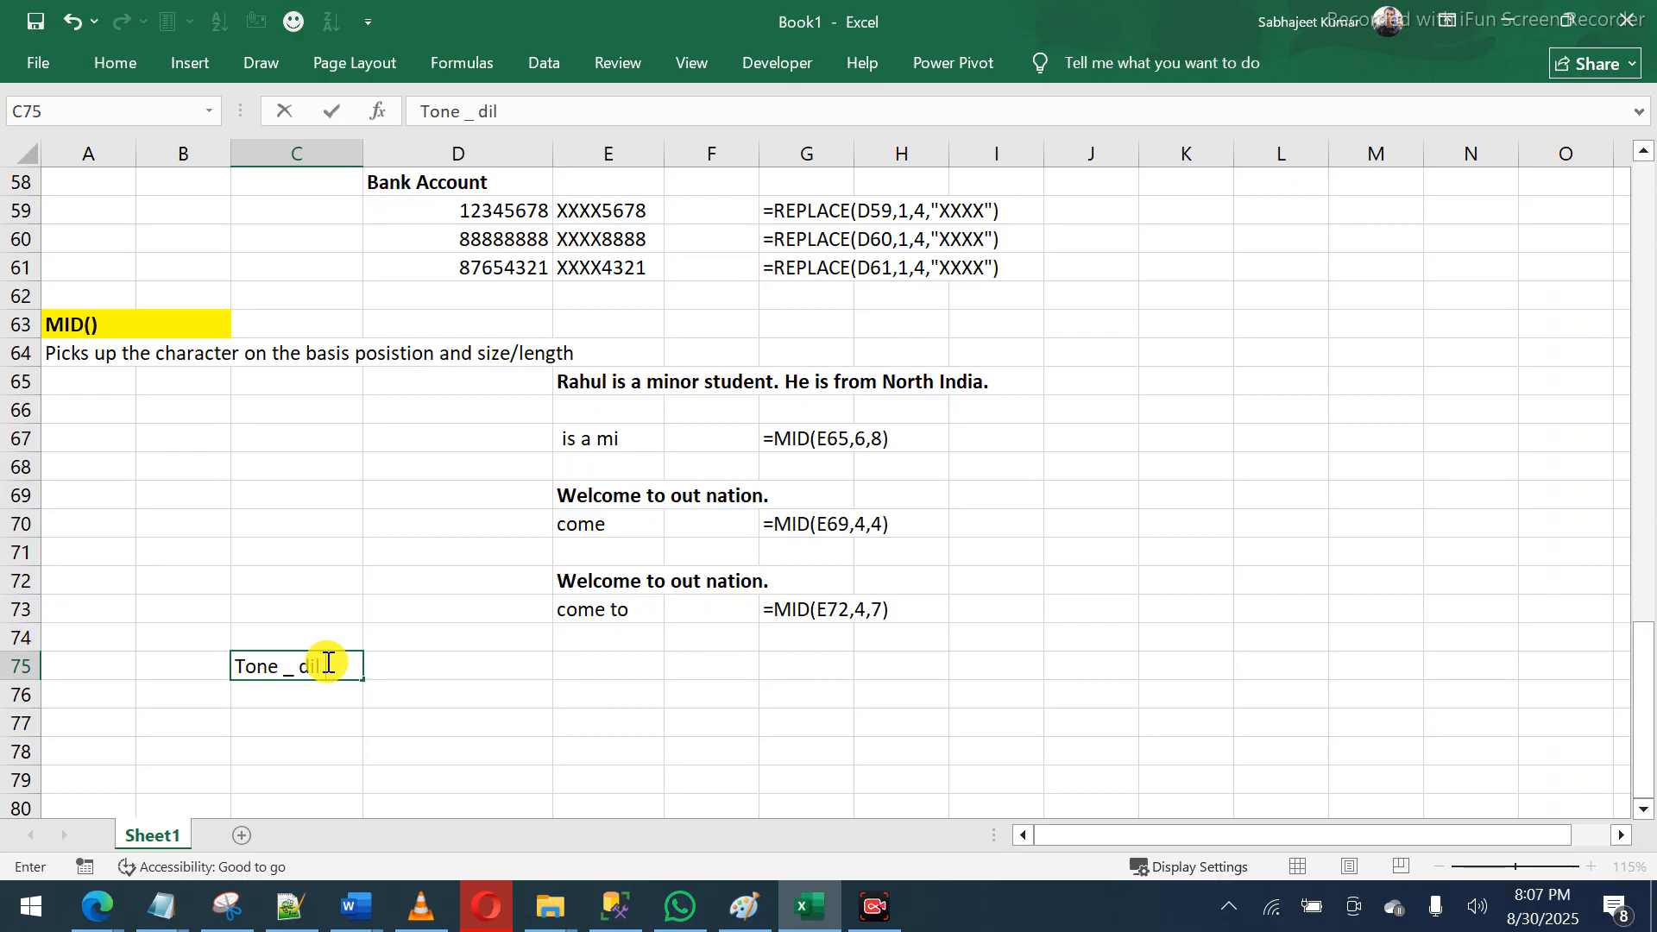
type(" to pagal hai_set")
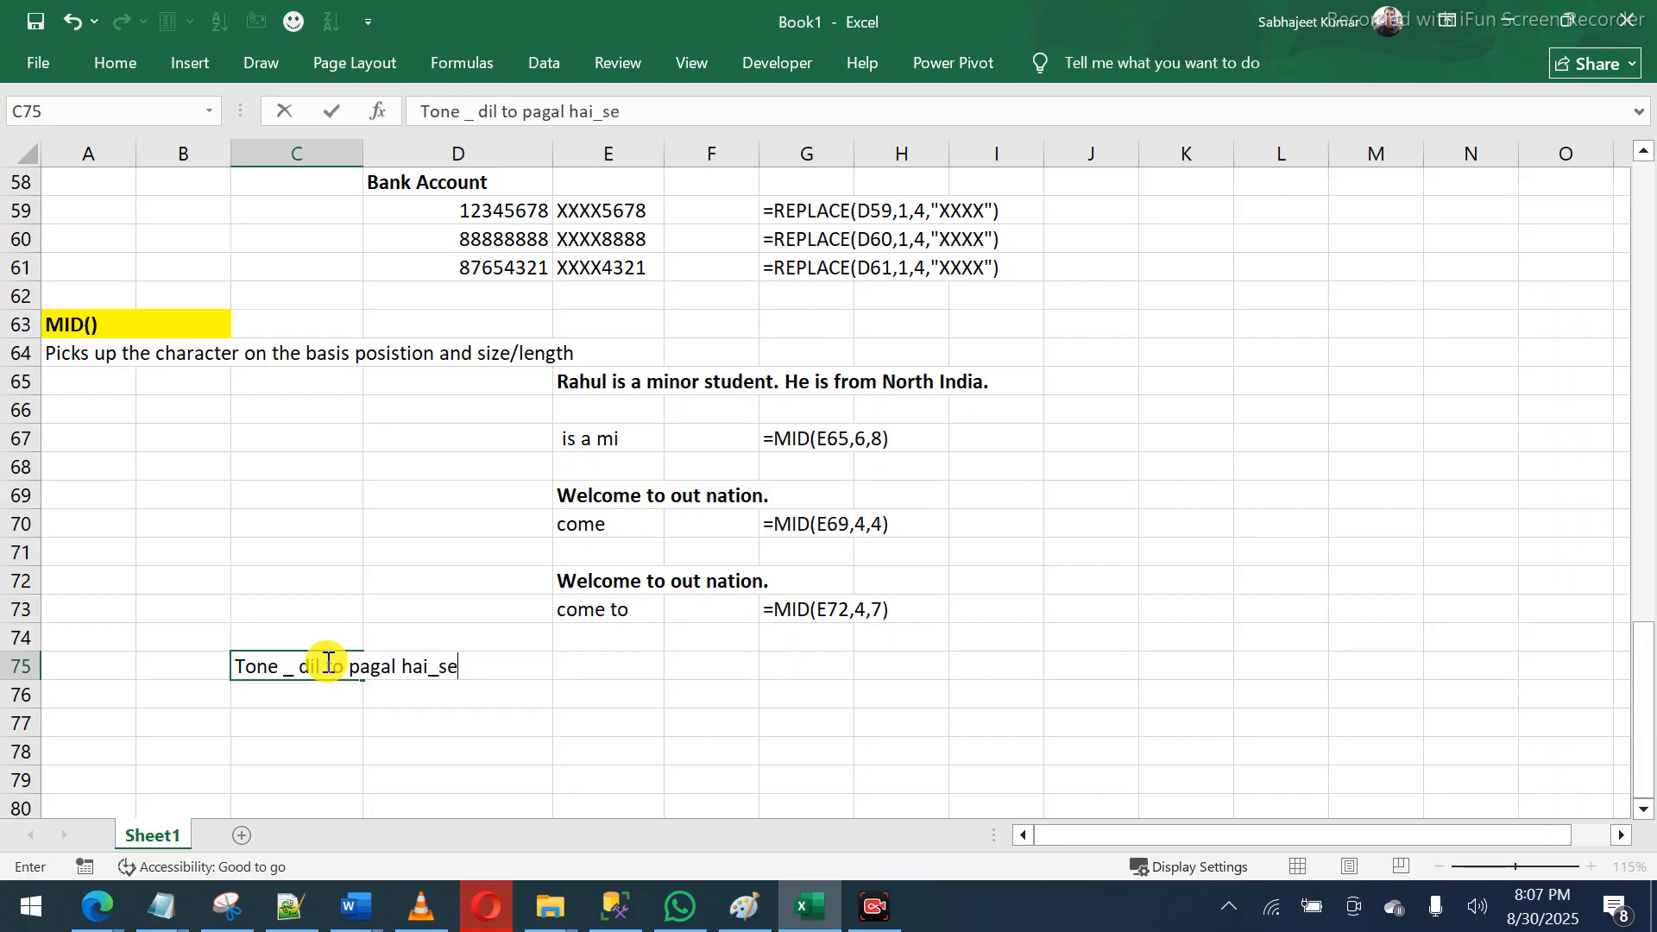
key("BackSpace")
key("BackSpace")
key("BackSpace")
type("set_5")
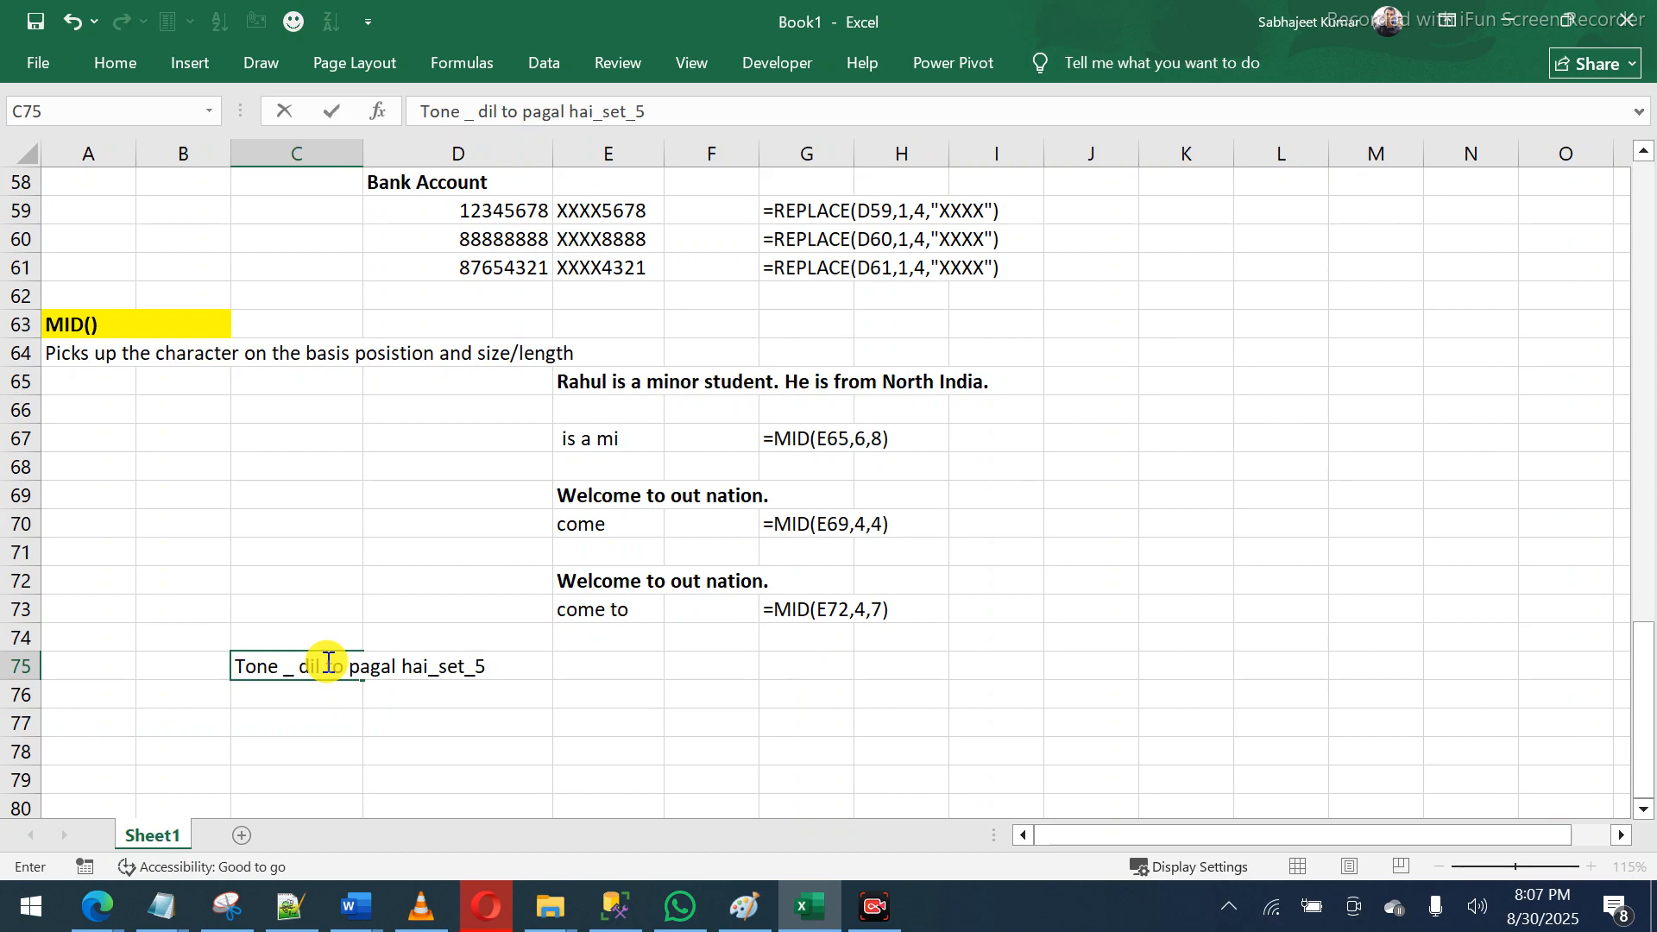
key("BackSpace")
type("90245666")
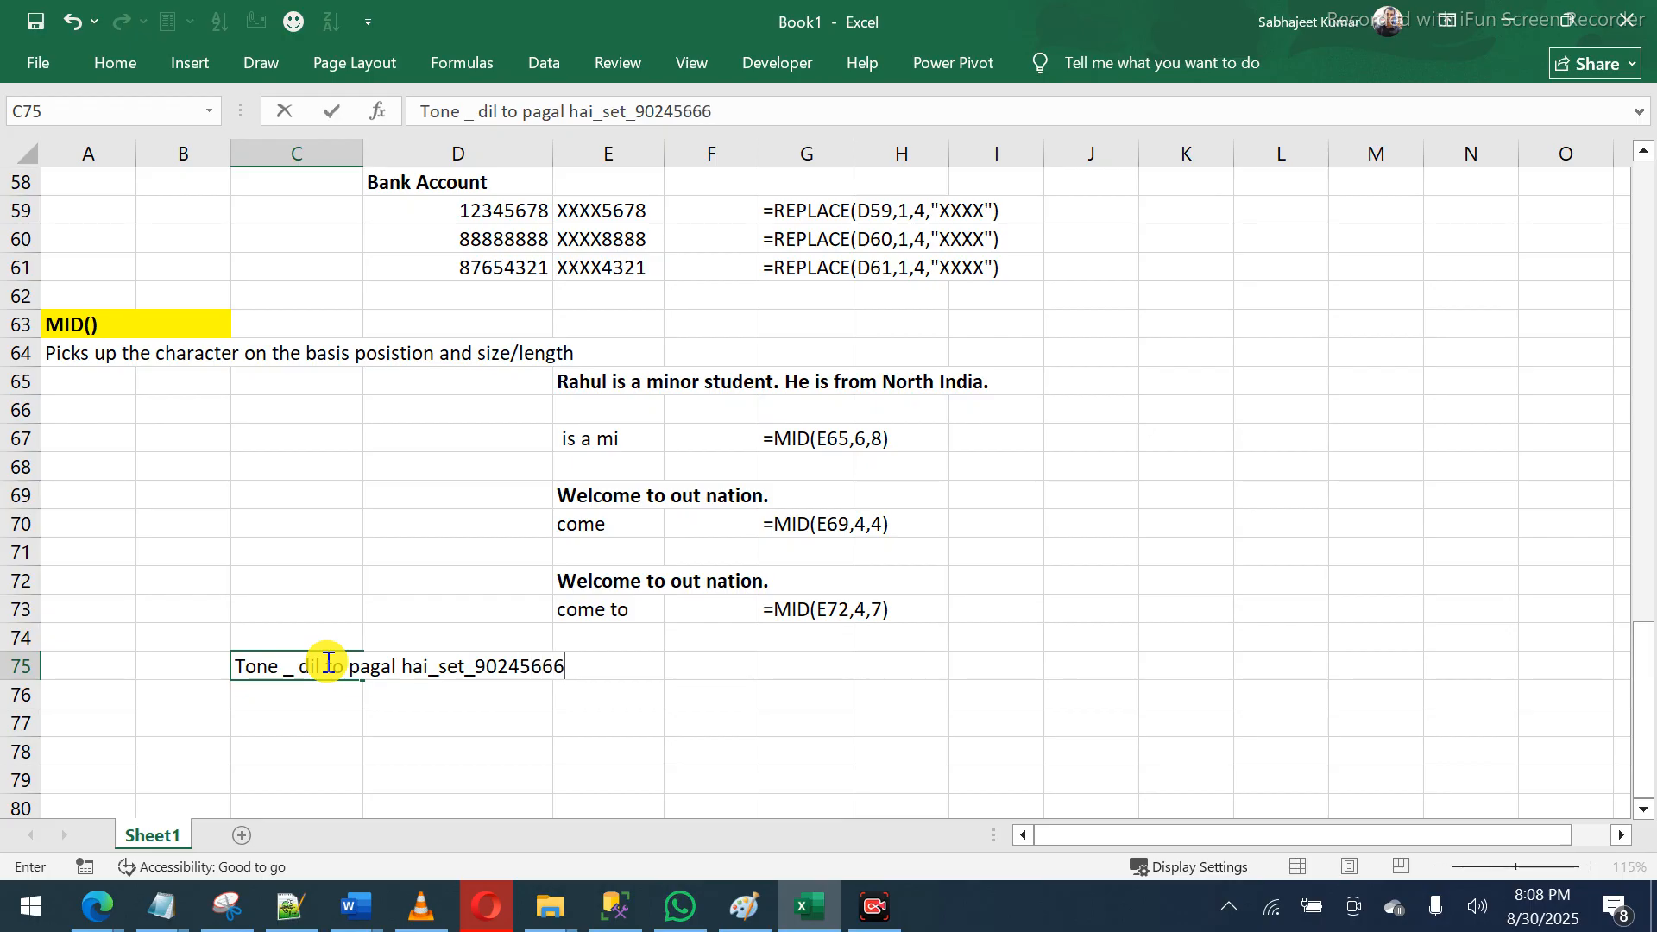
key("Return")
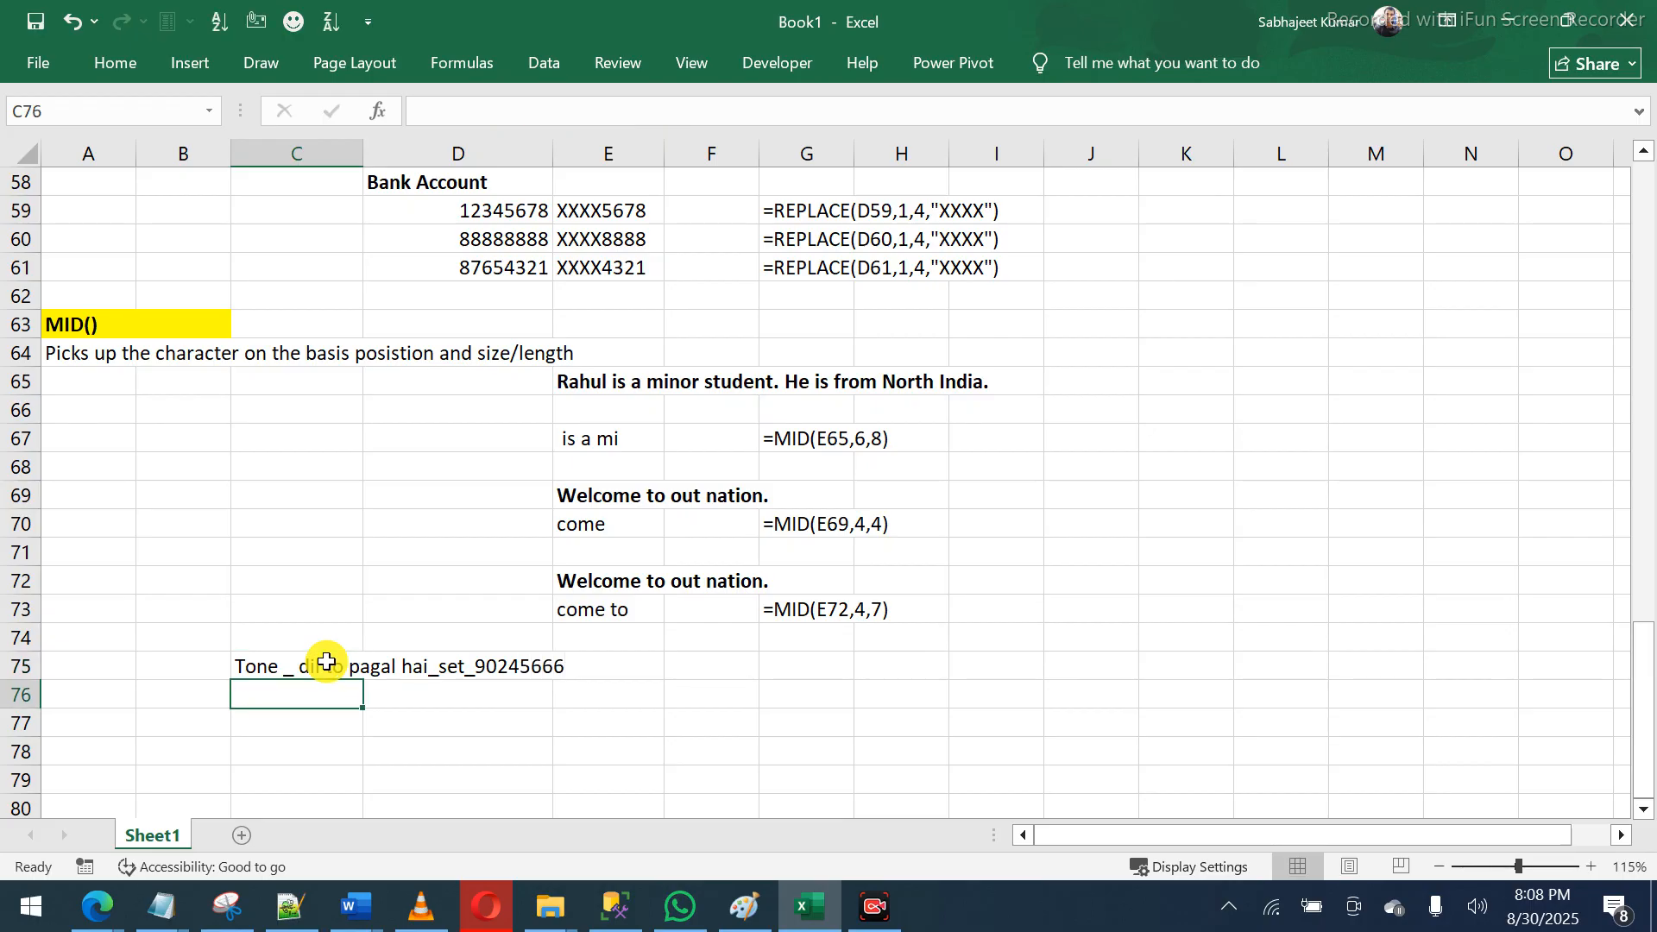
- Enter 566677 in F75, then clear all trial entries from C75:F75
left_click(698, 669)
type("566677")
key("Return")
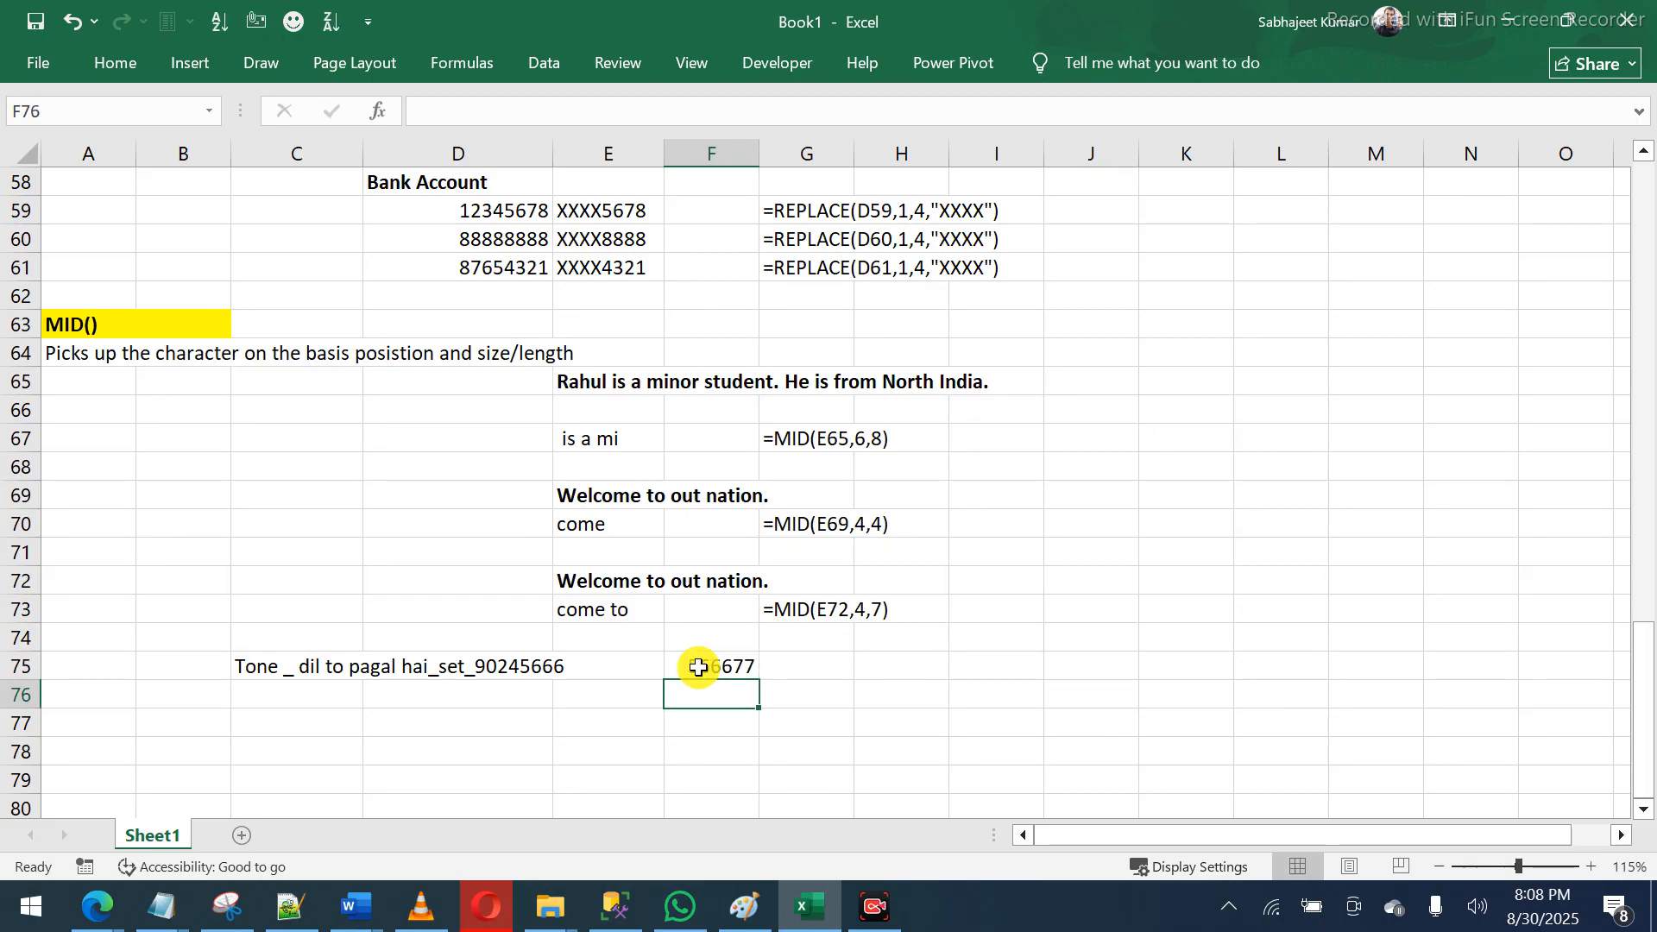
left_click_drag(252, 670, 744, 670)
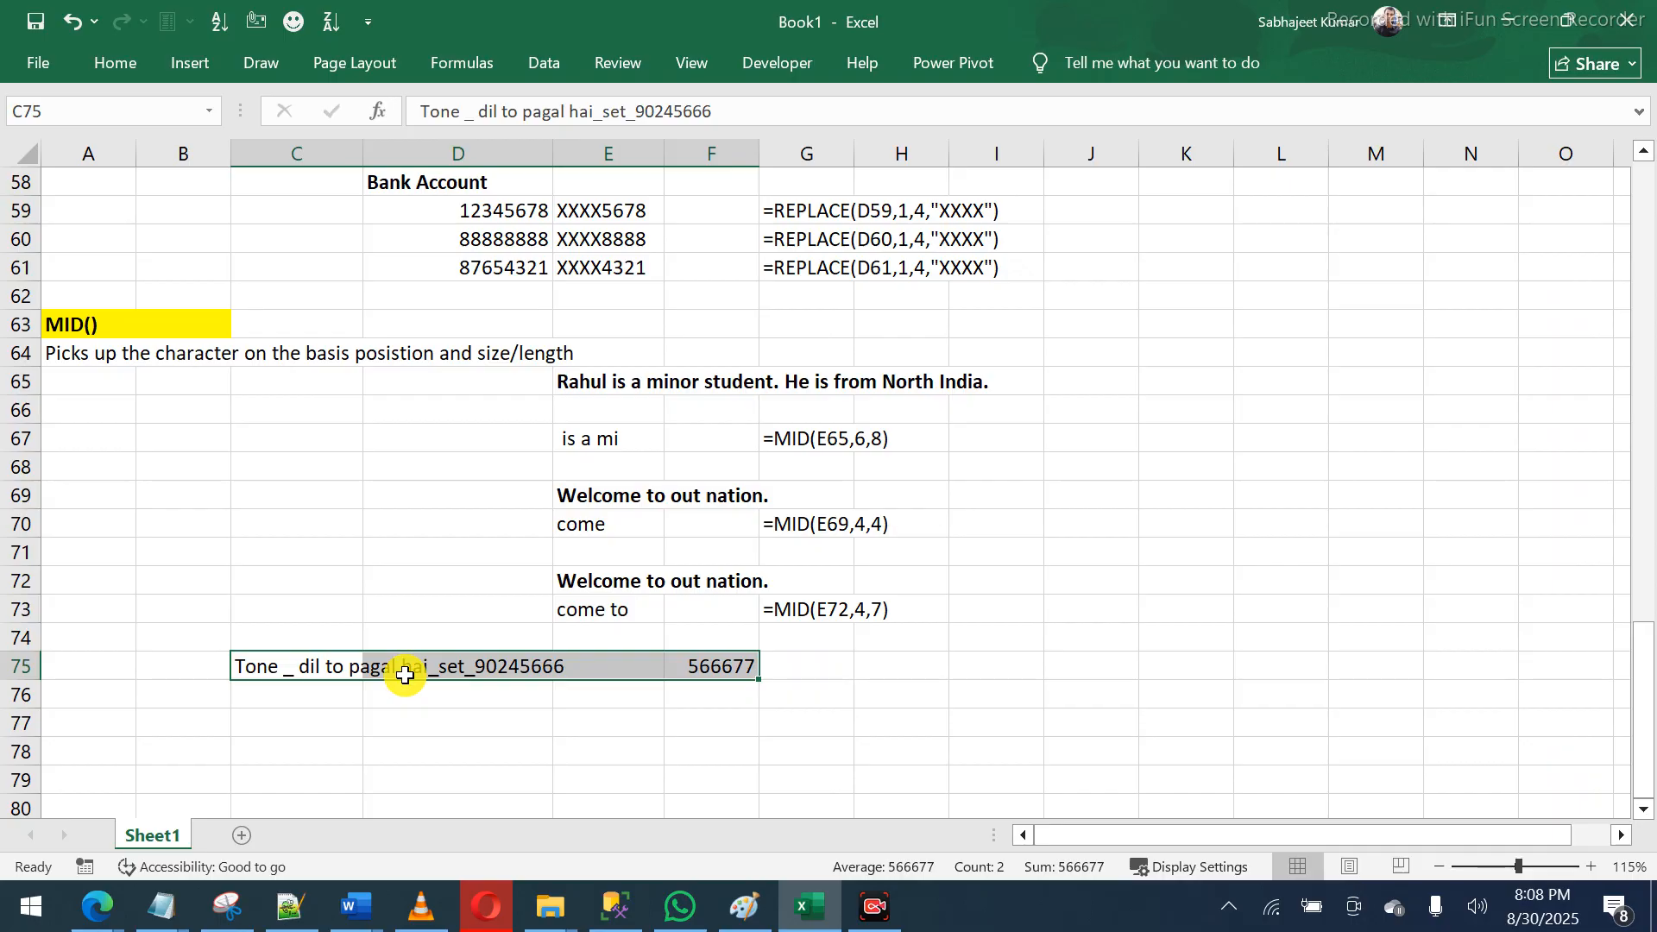
key("Delete")
key("Left")
key("Right")
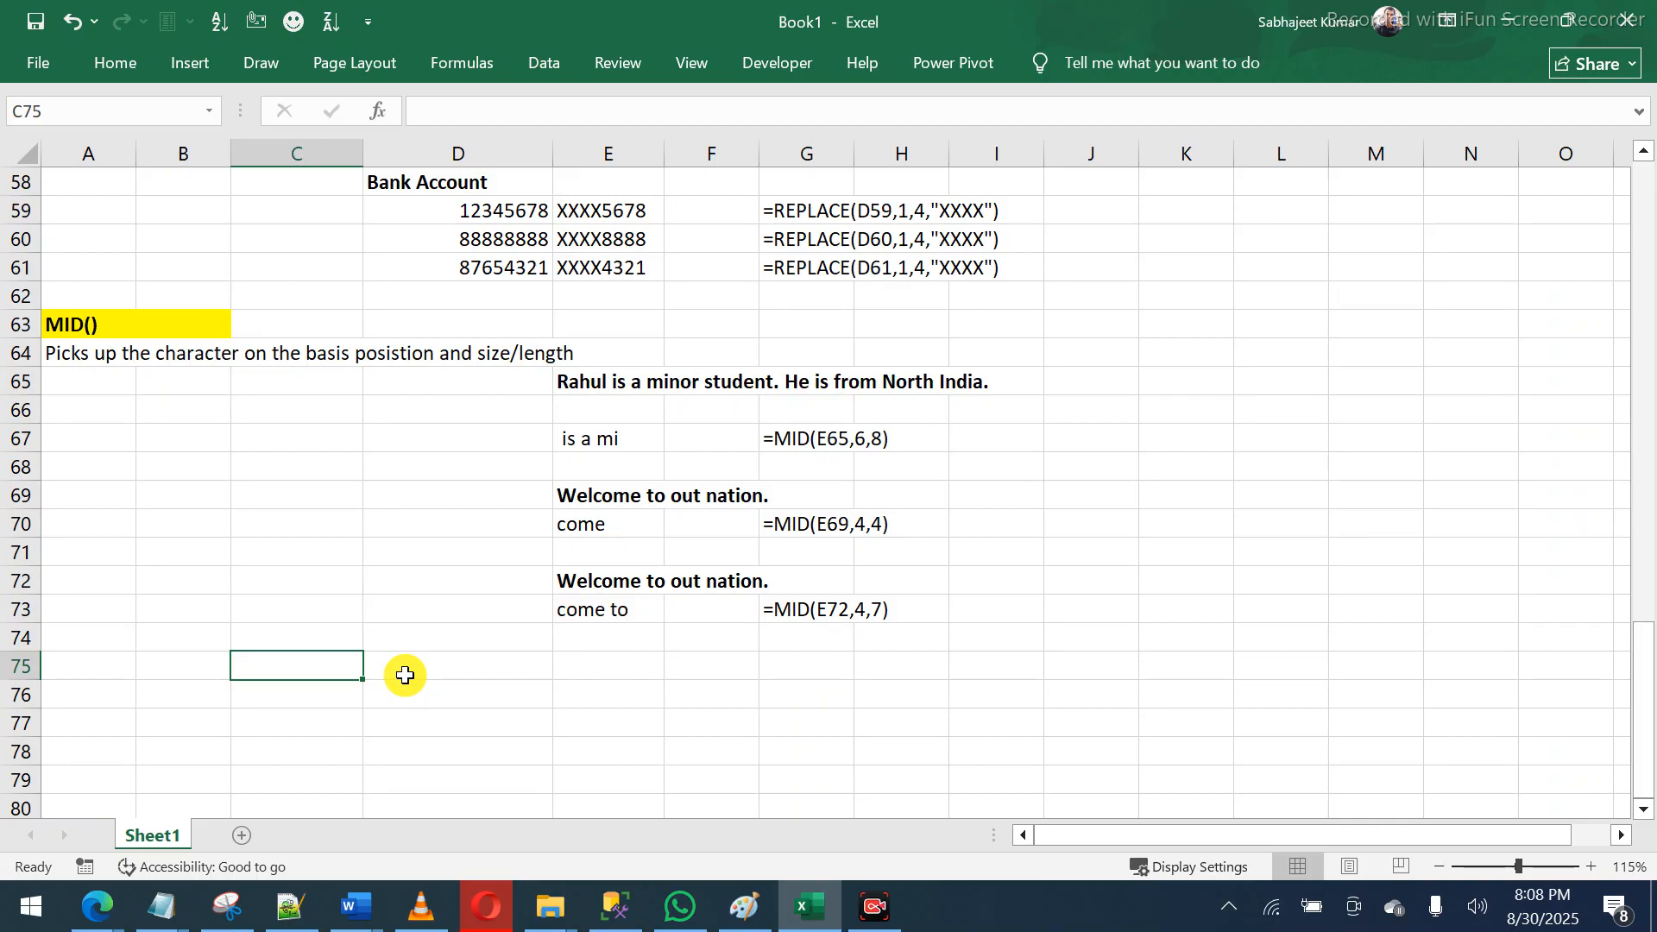
type("BALANCE")
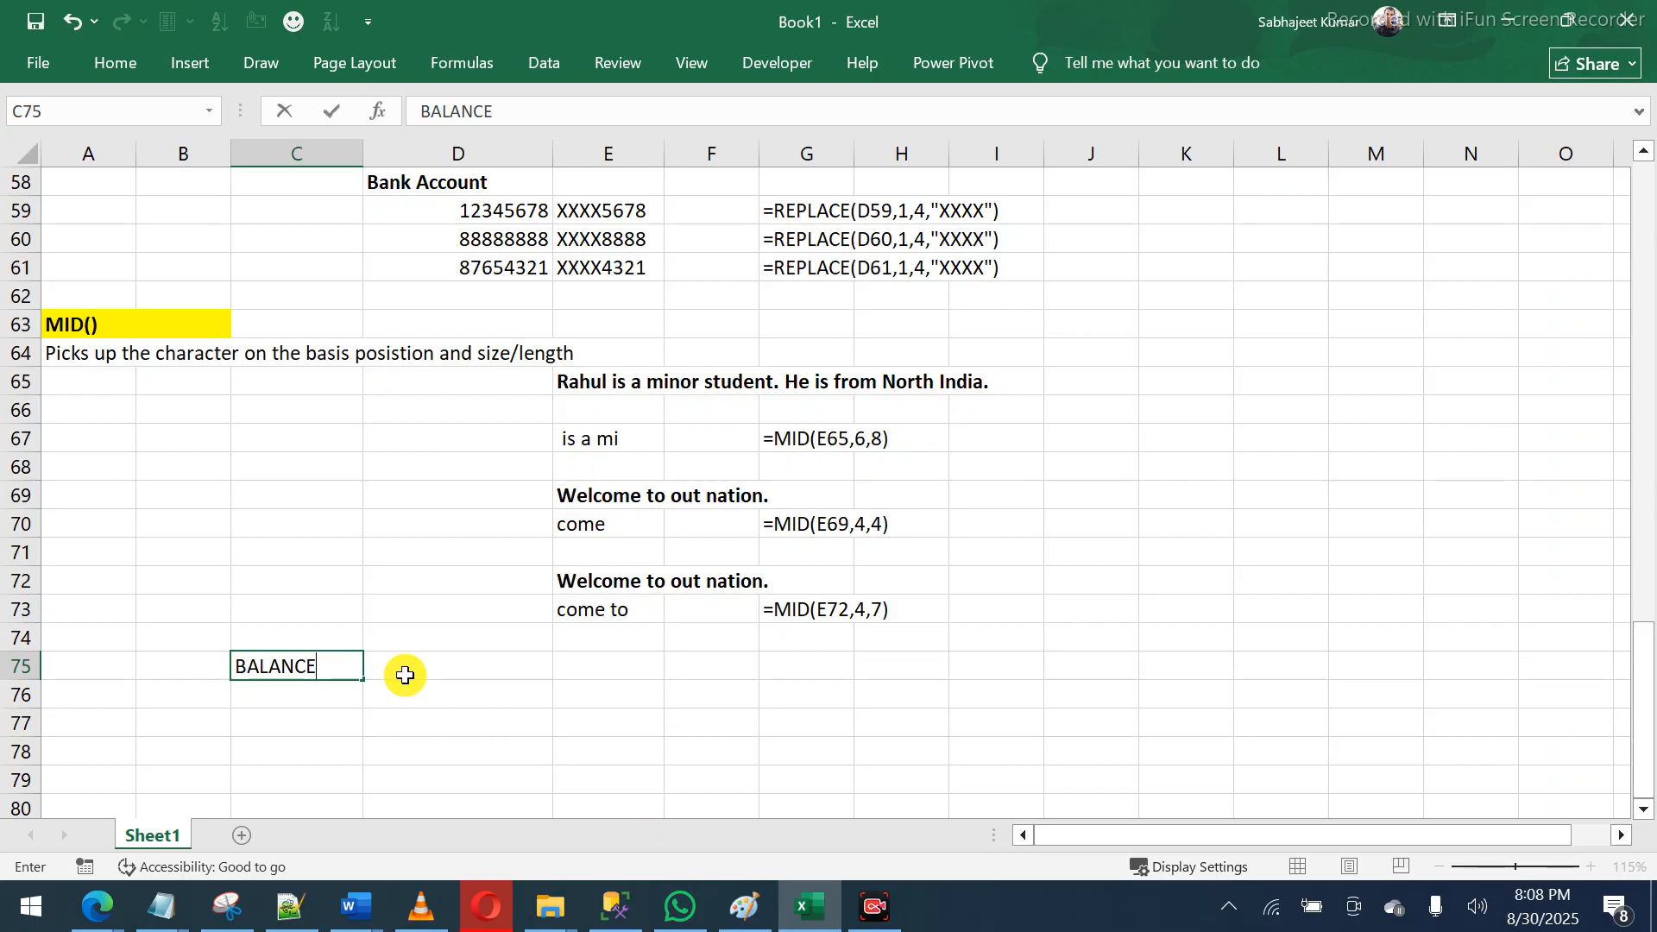
type("4312345")
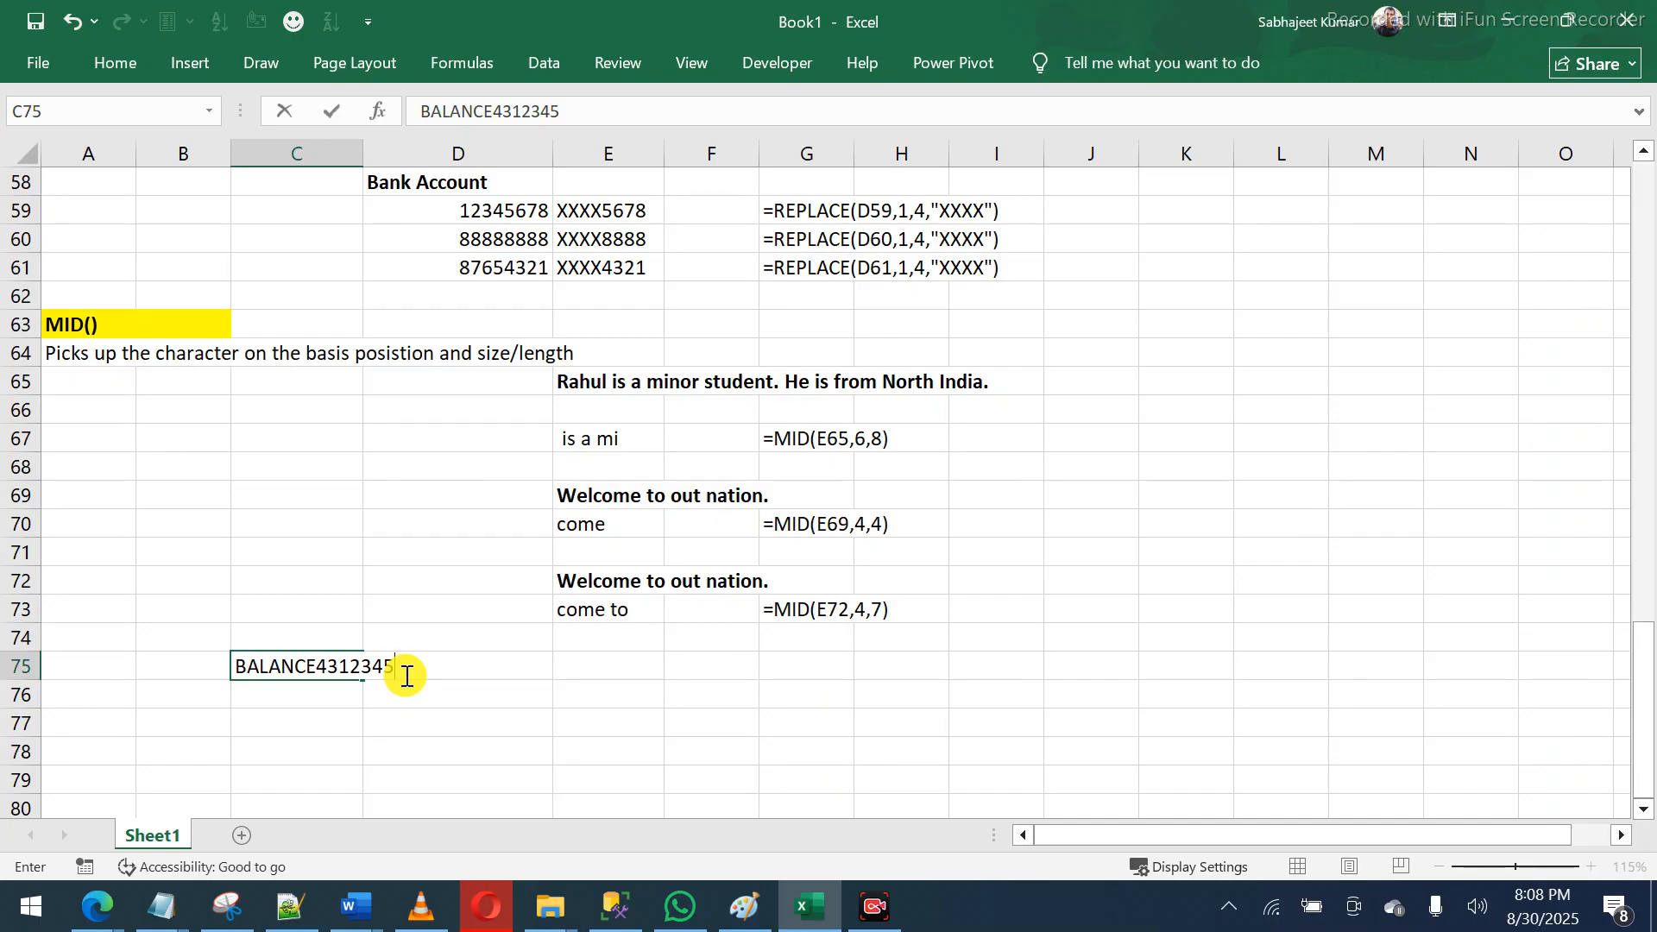
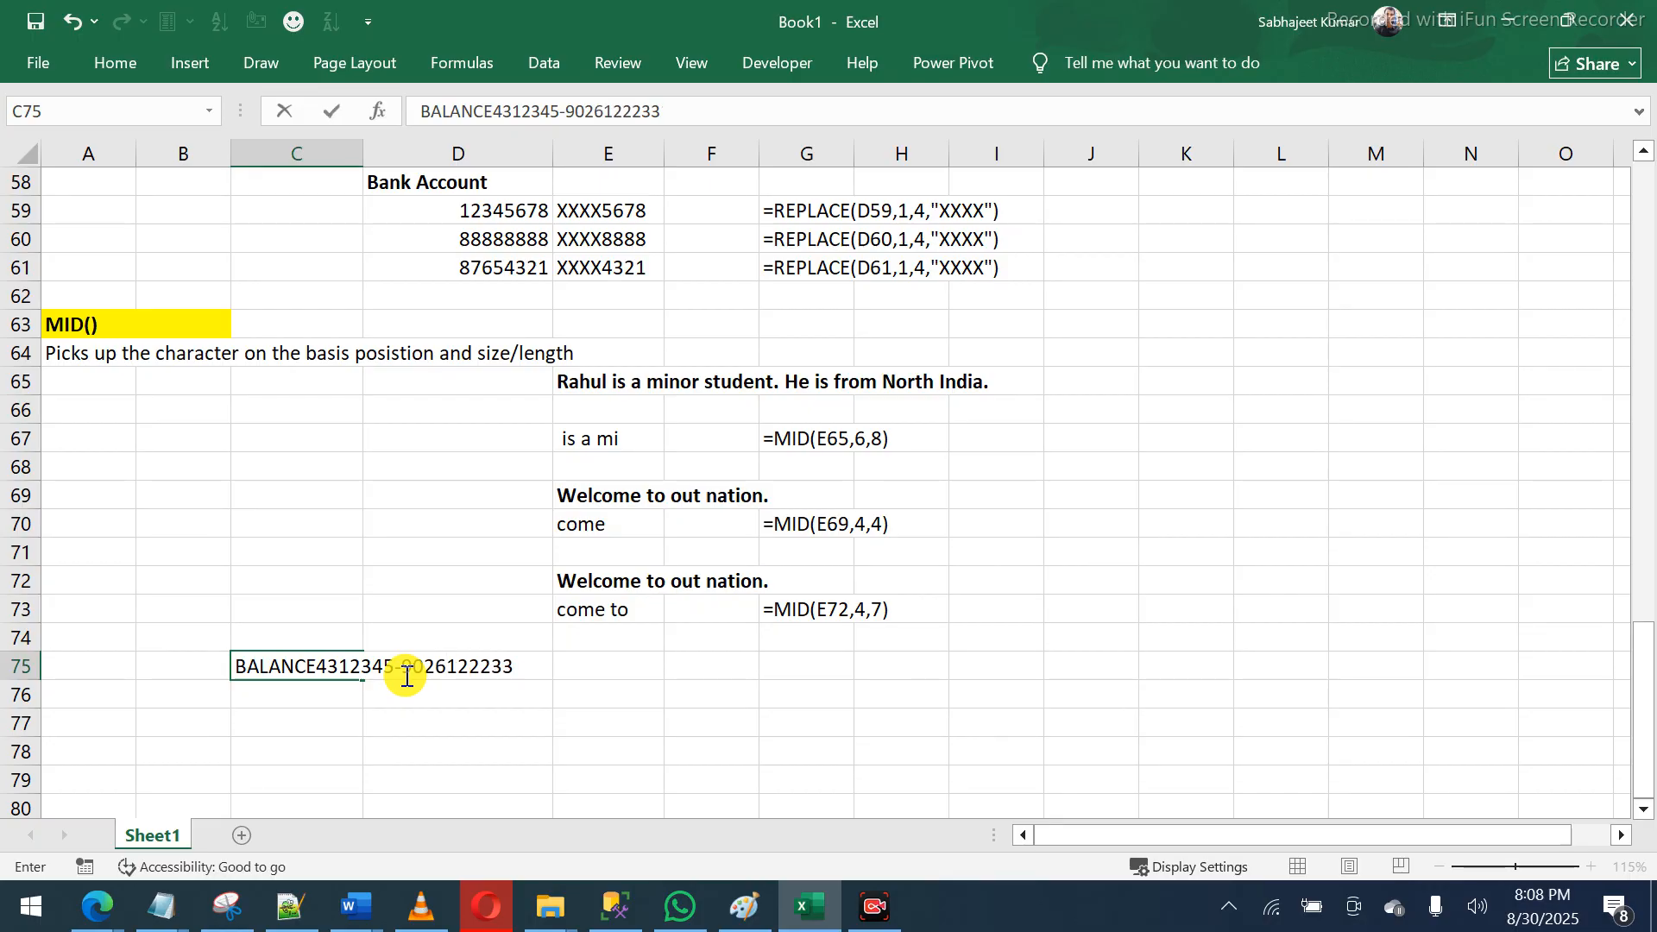
key("Return")
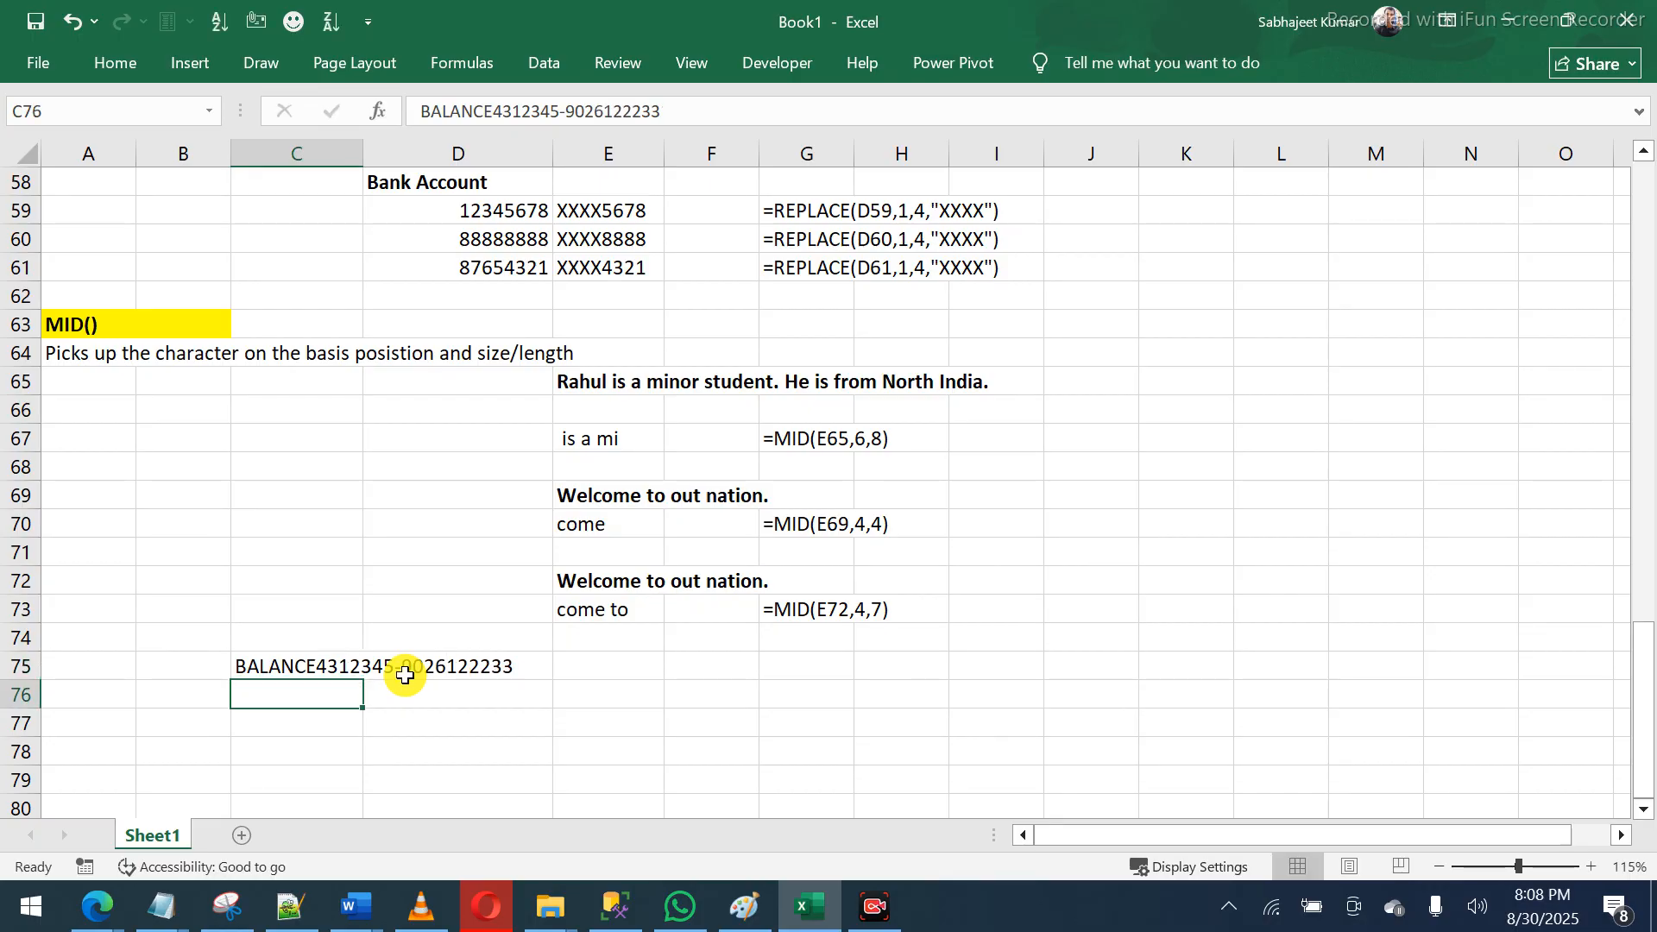
- Fill the string down to C76 and edit its digits, inserting 89 and 886500
left_click(279, 663)
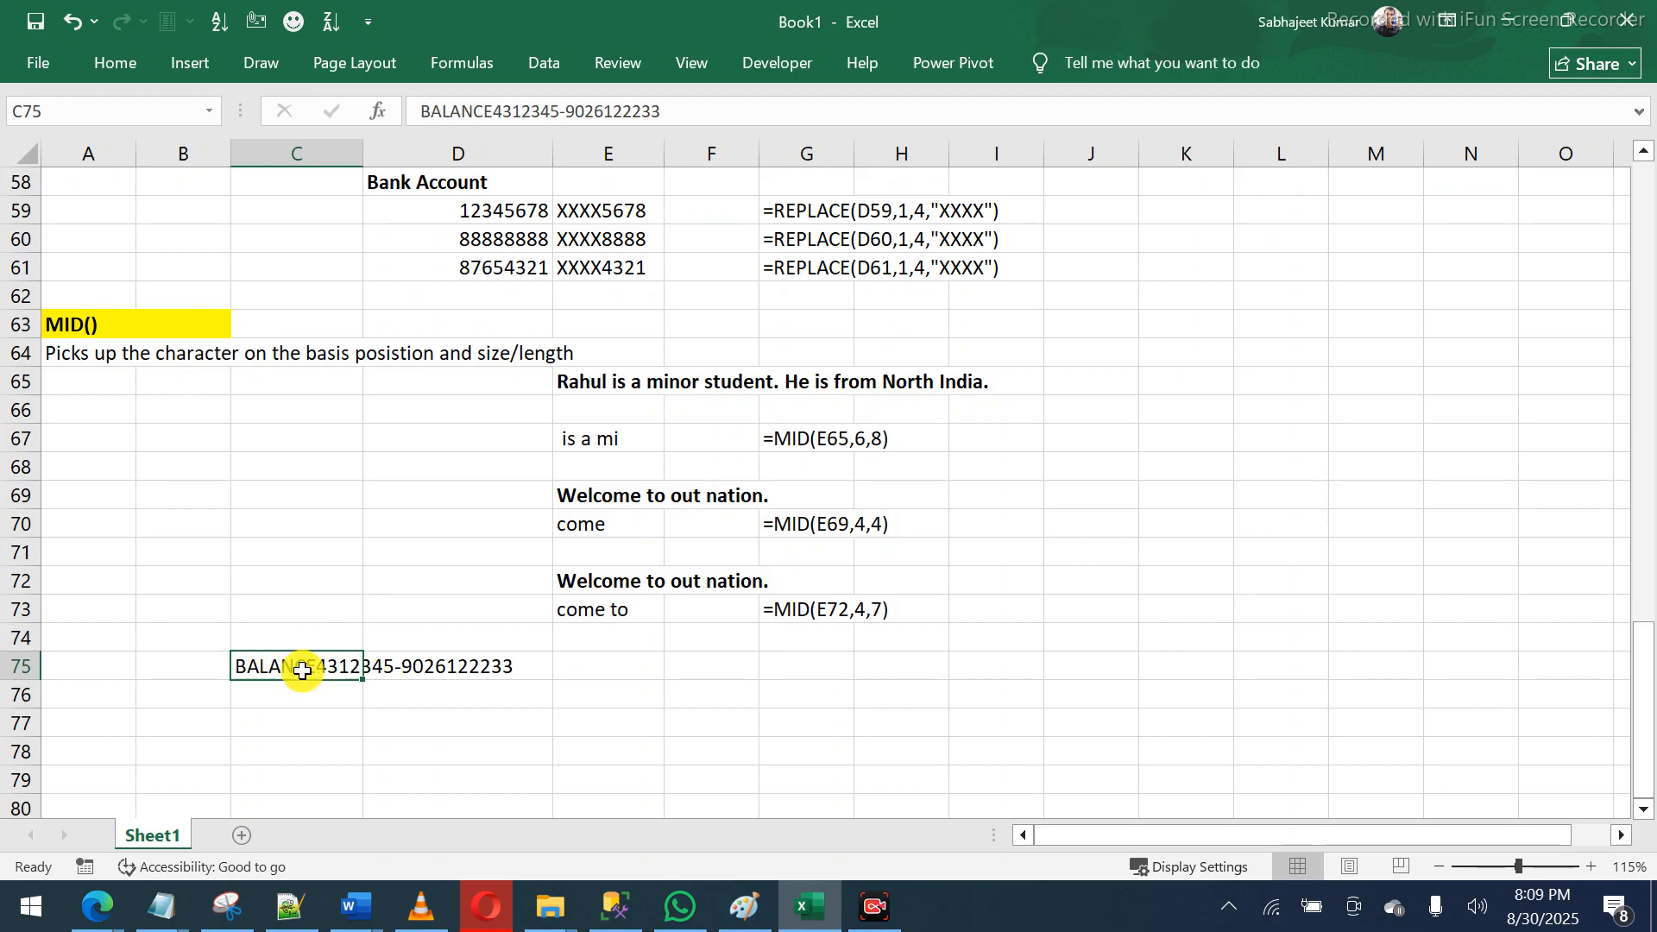
left_click(296, 692)
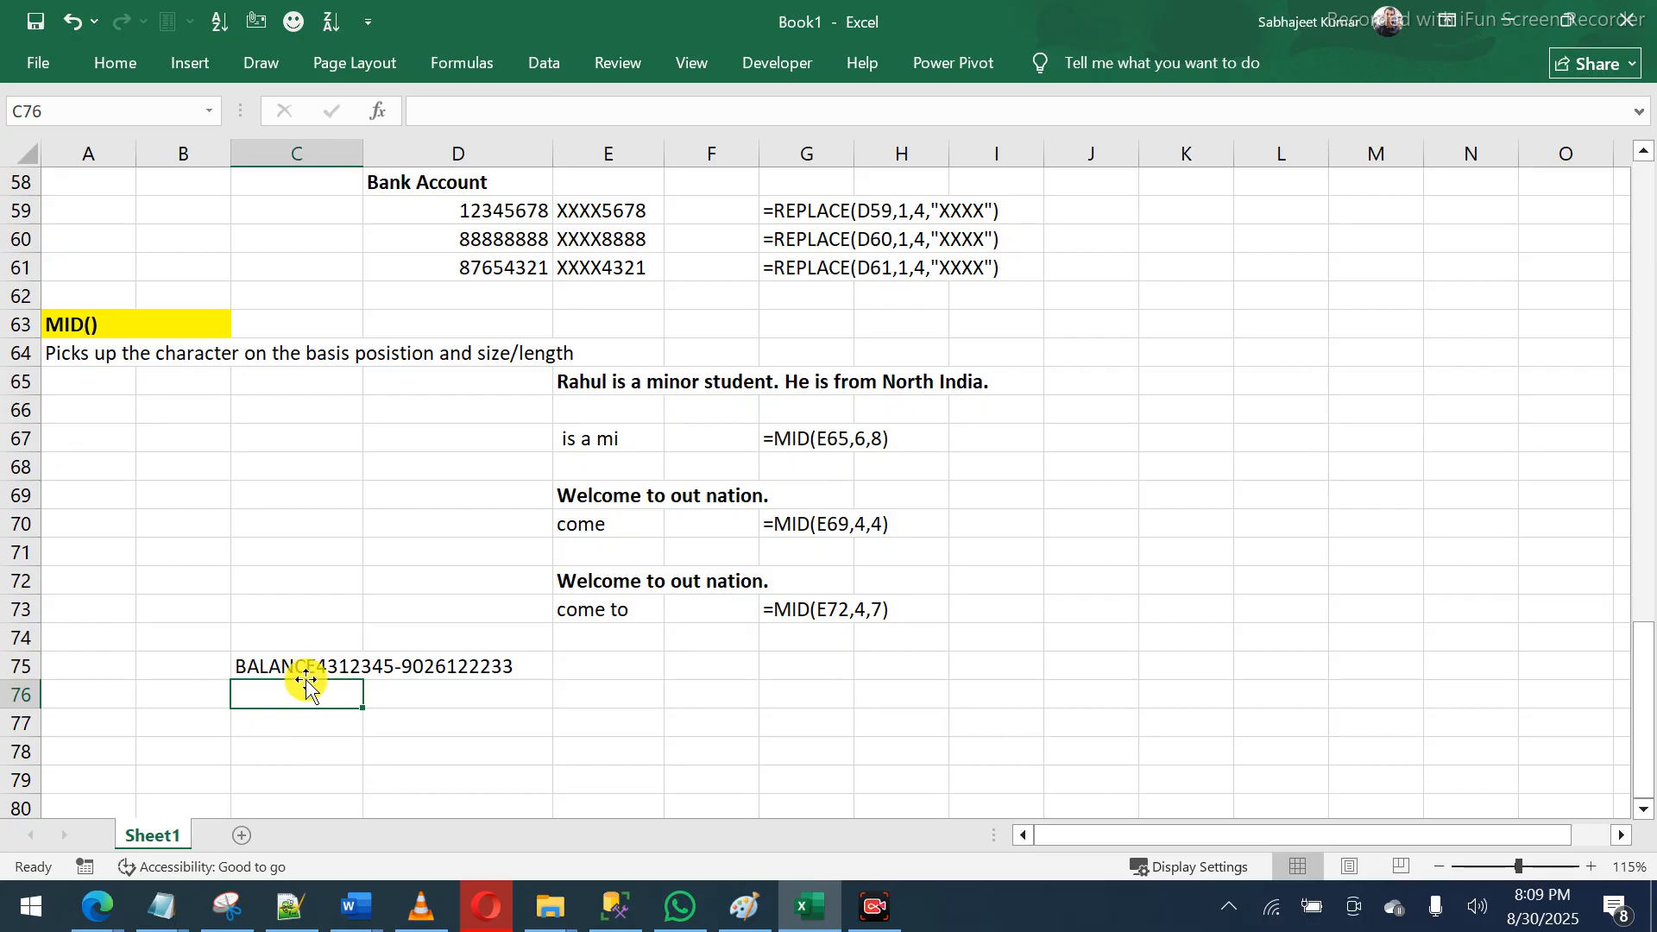
key("ctrl+d")
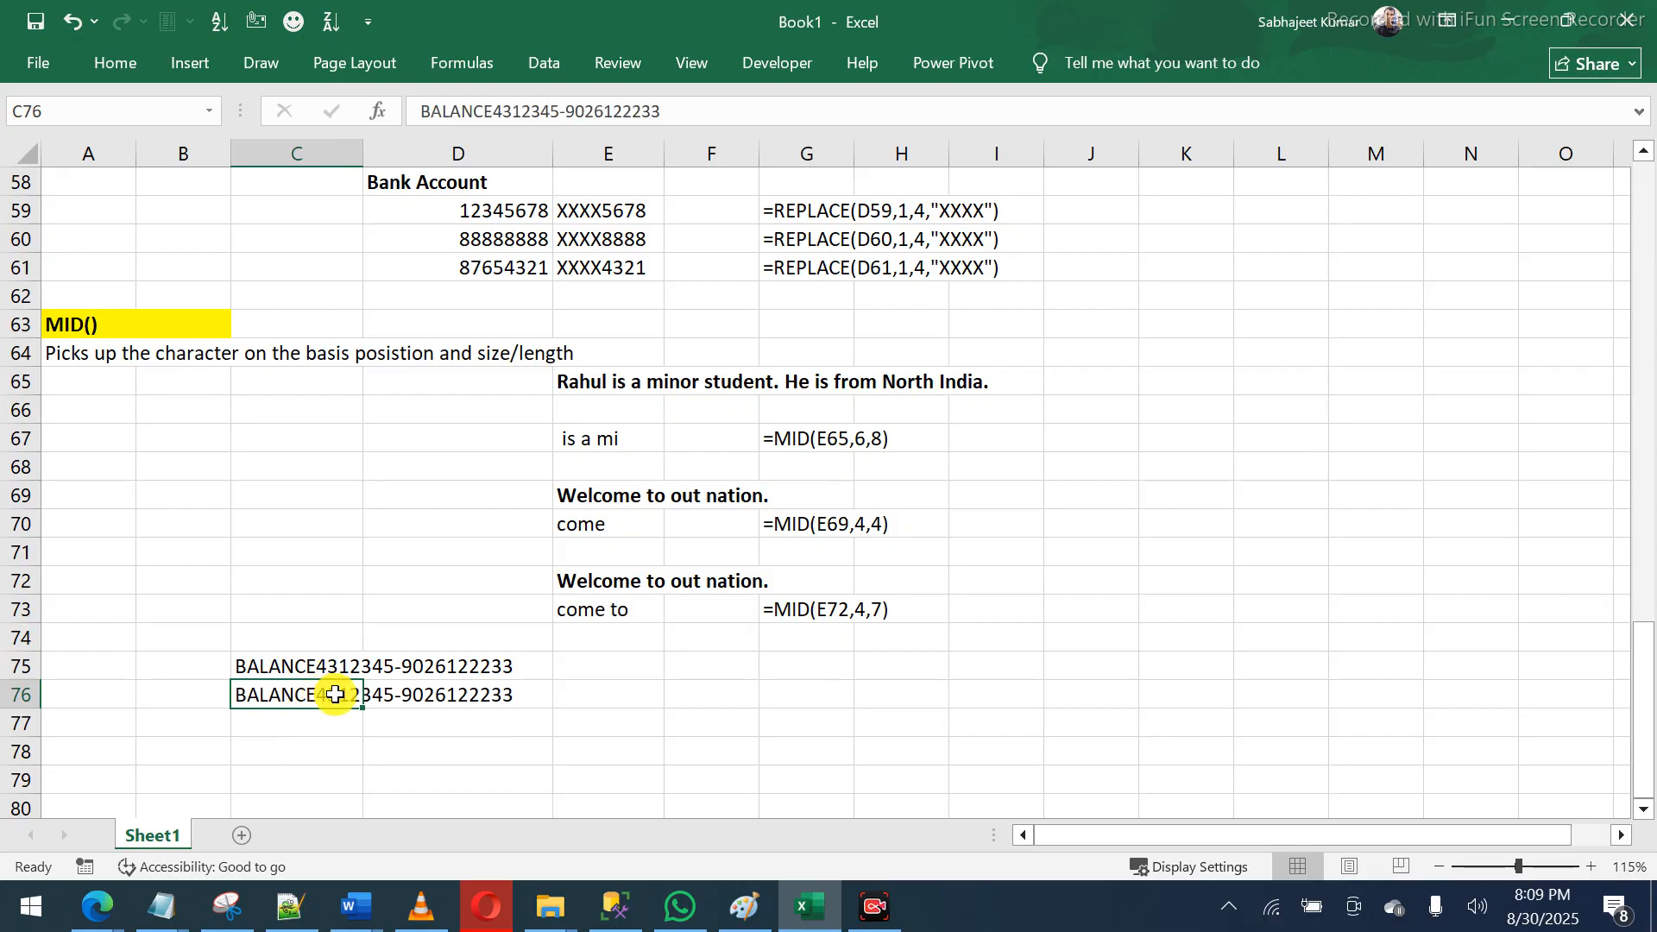
double_click(335, 694)
key("Delete")
key("Delete")
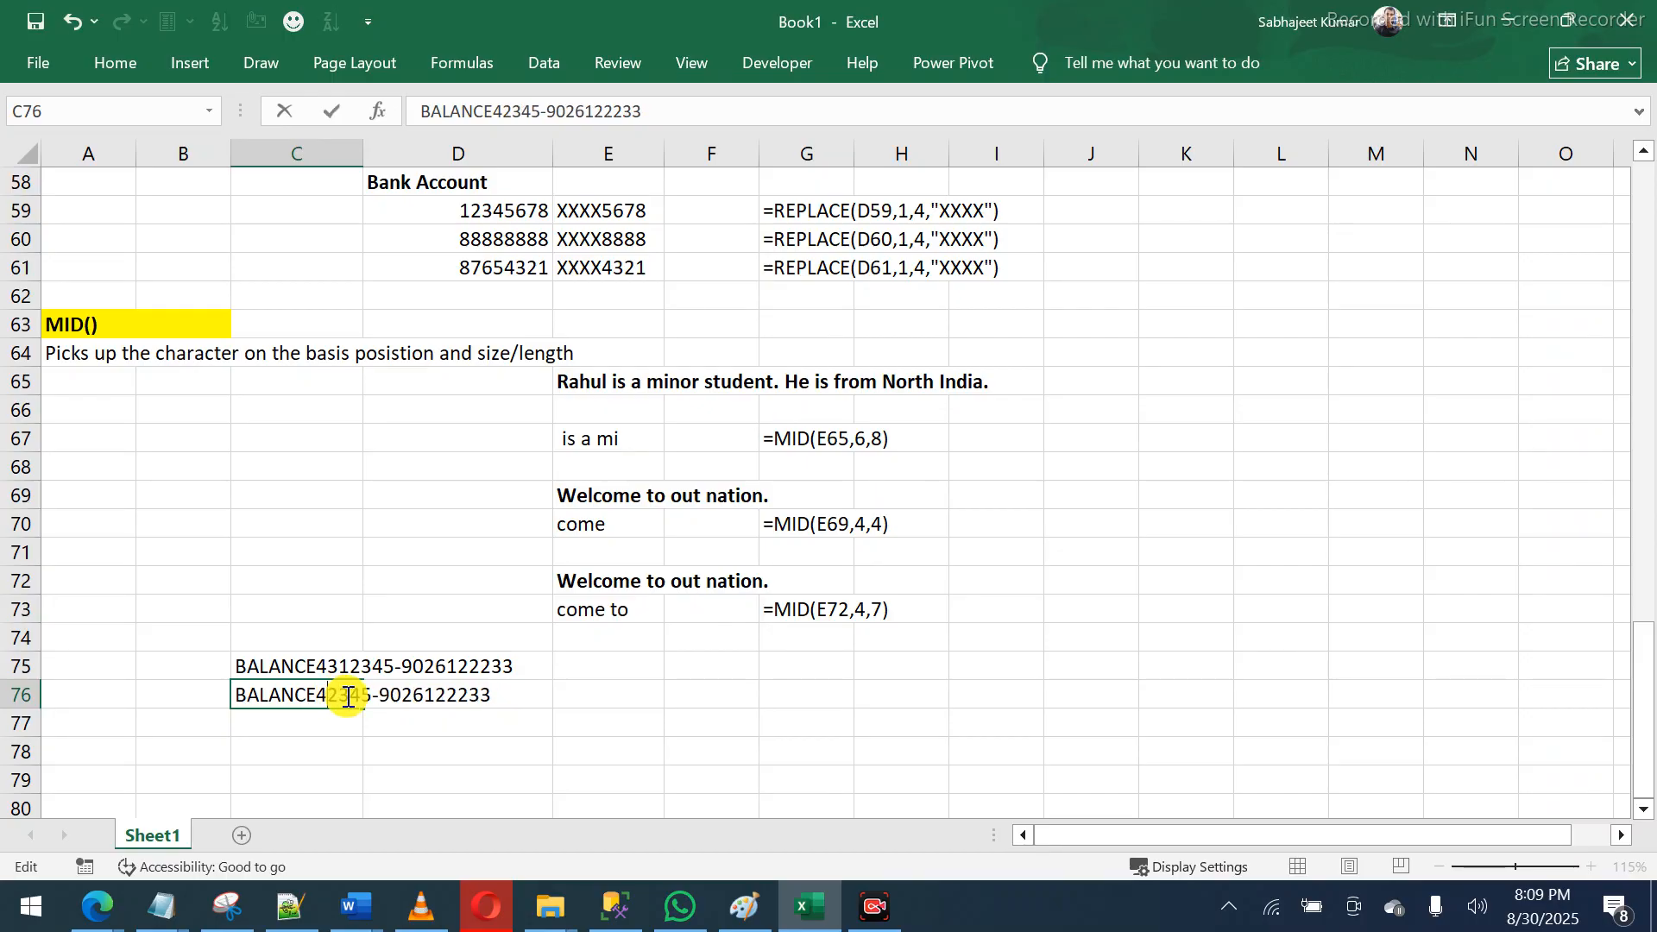
type("89")
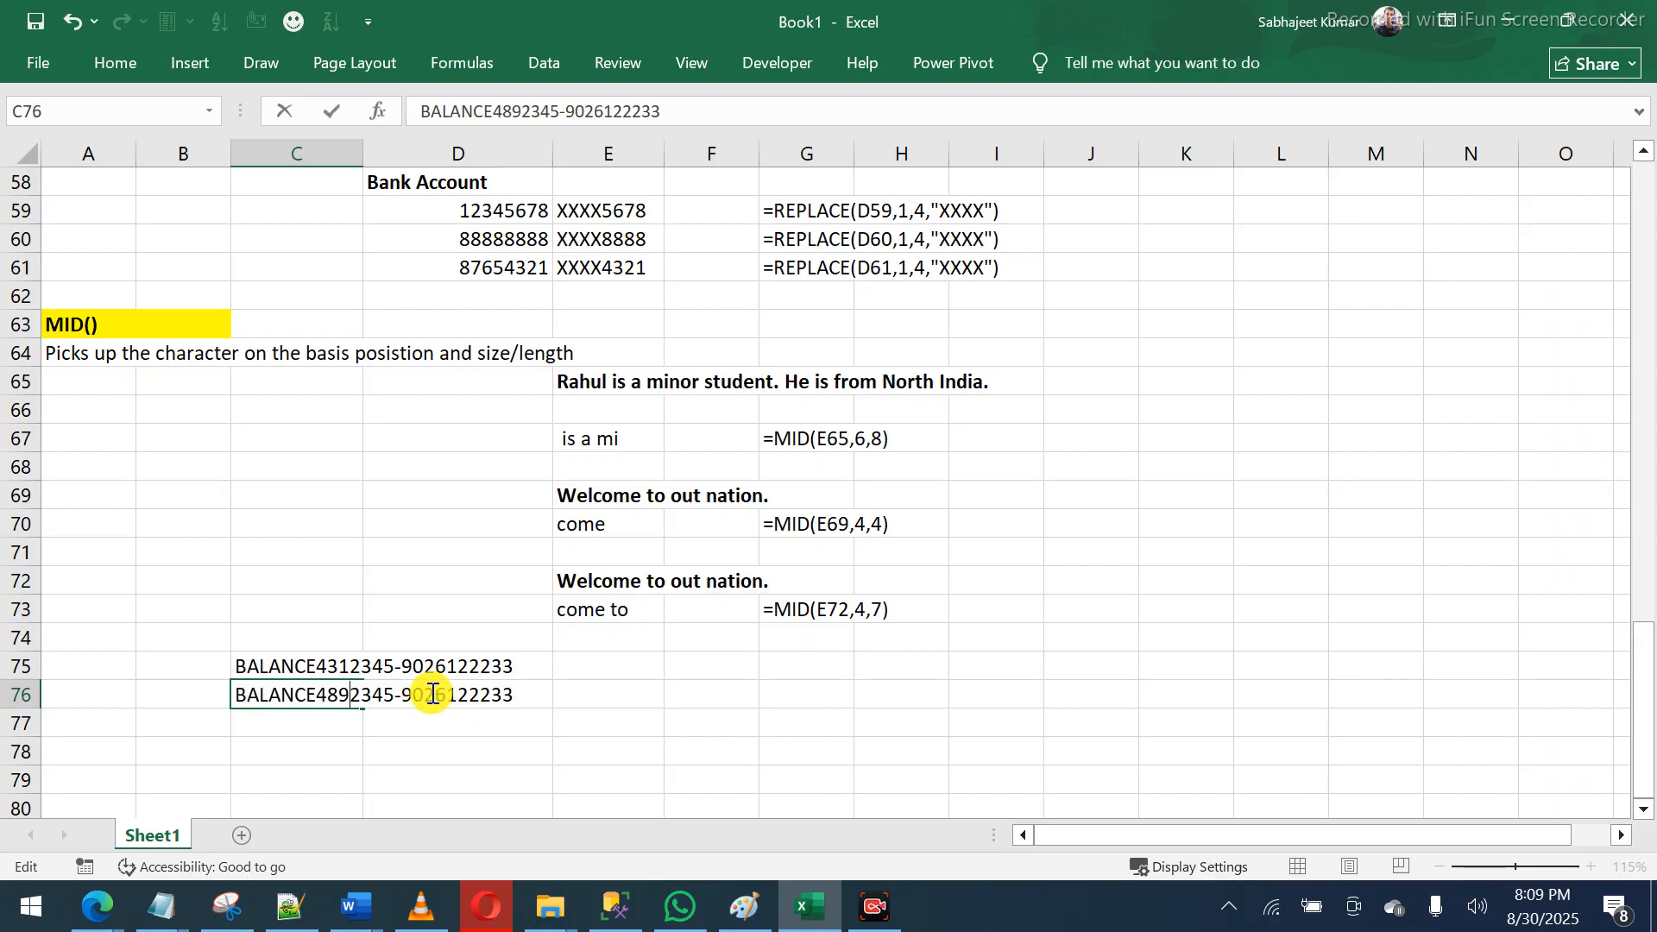
left_click_drag(444, 696, 402, 694)
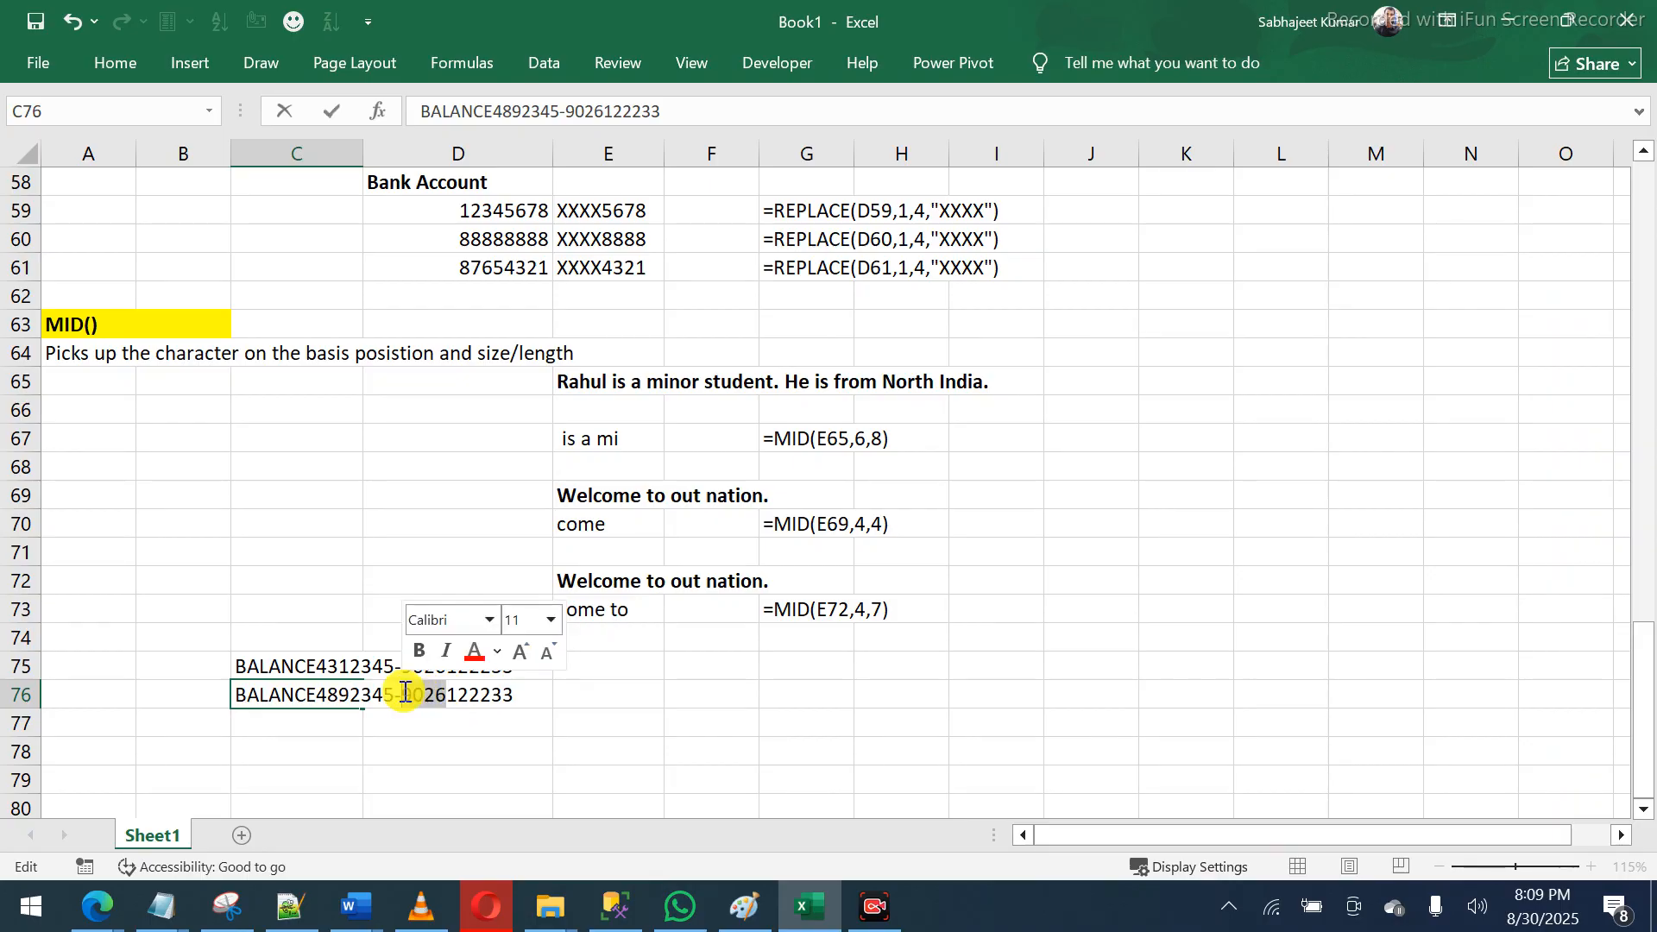
type("8865")
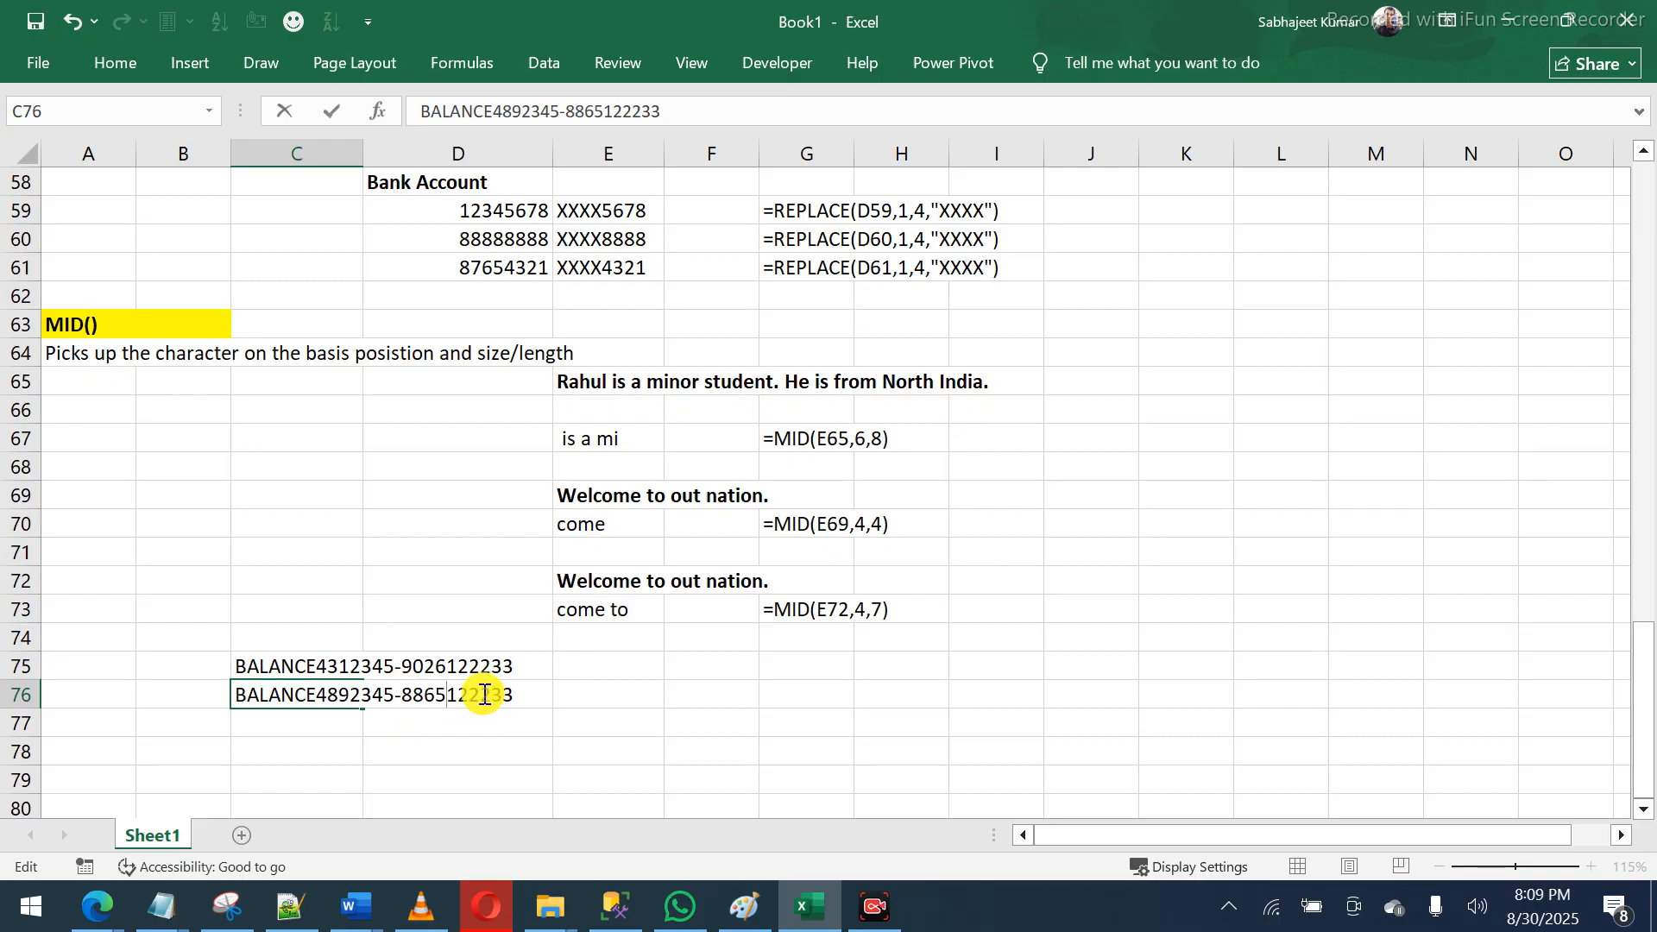
type("00")
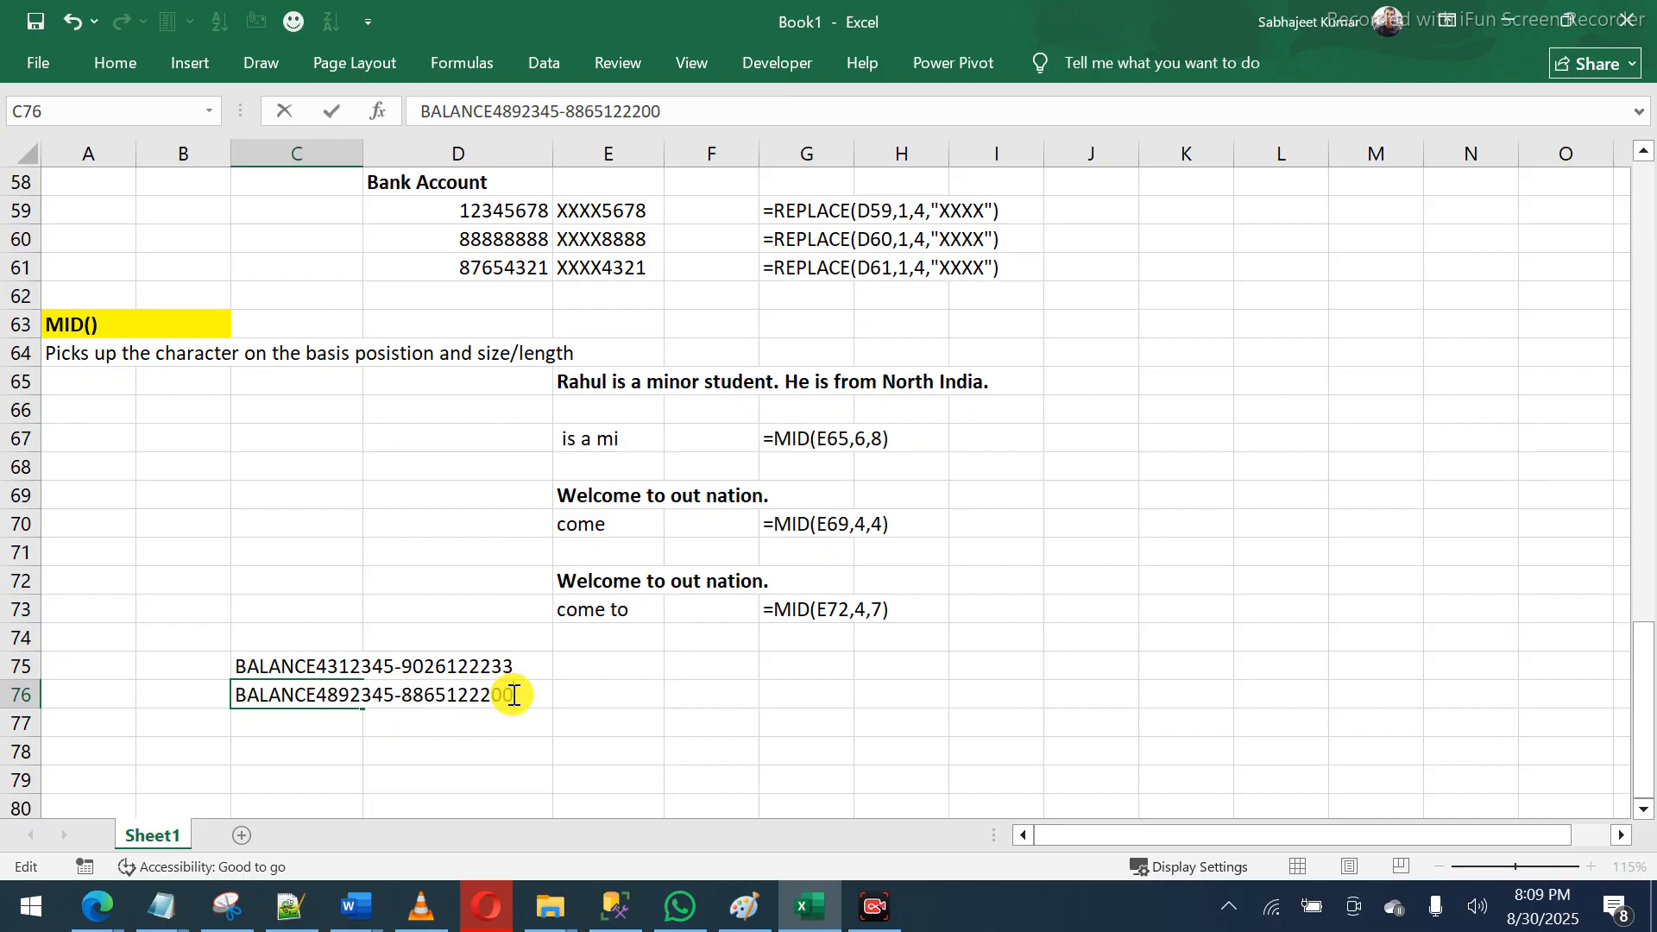
key("Return")
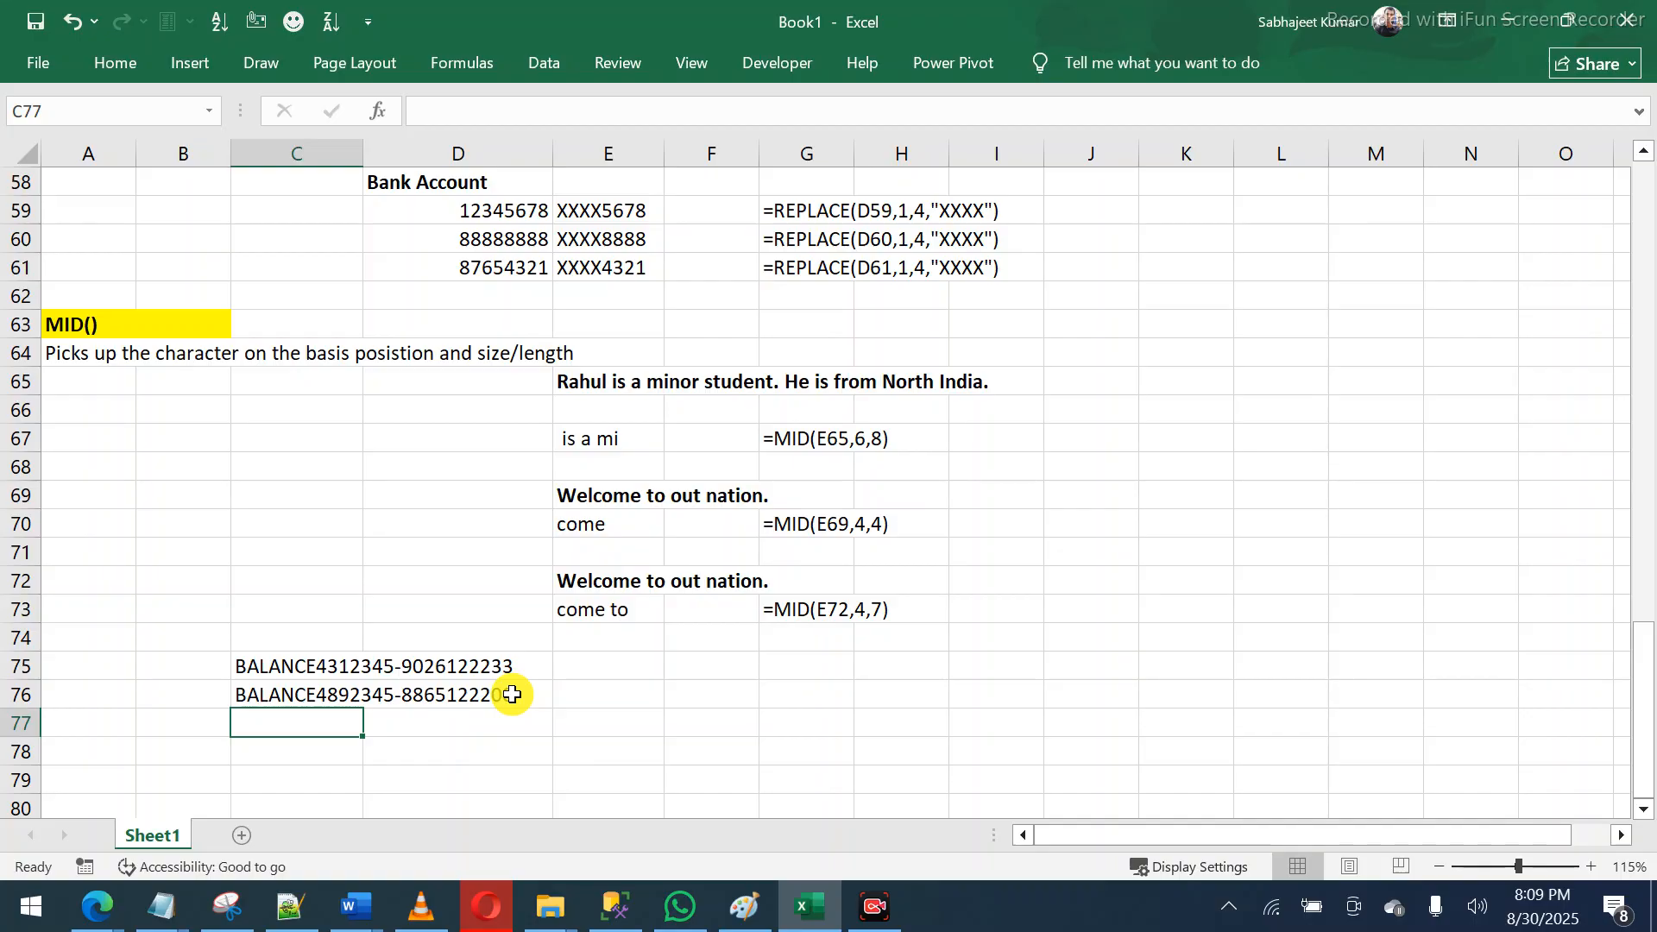
left_click(97, 906)
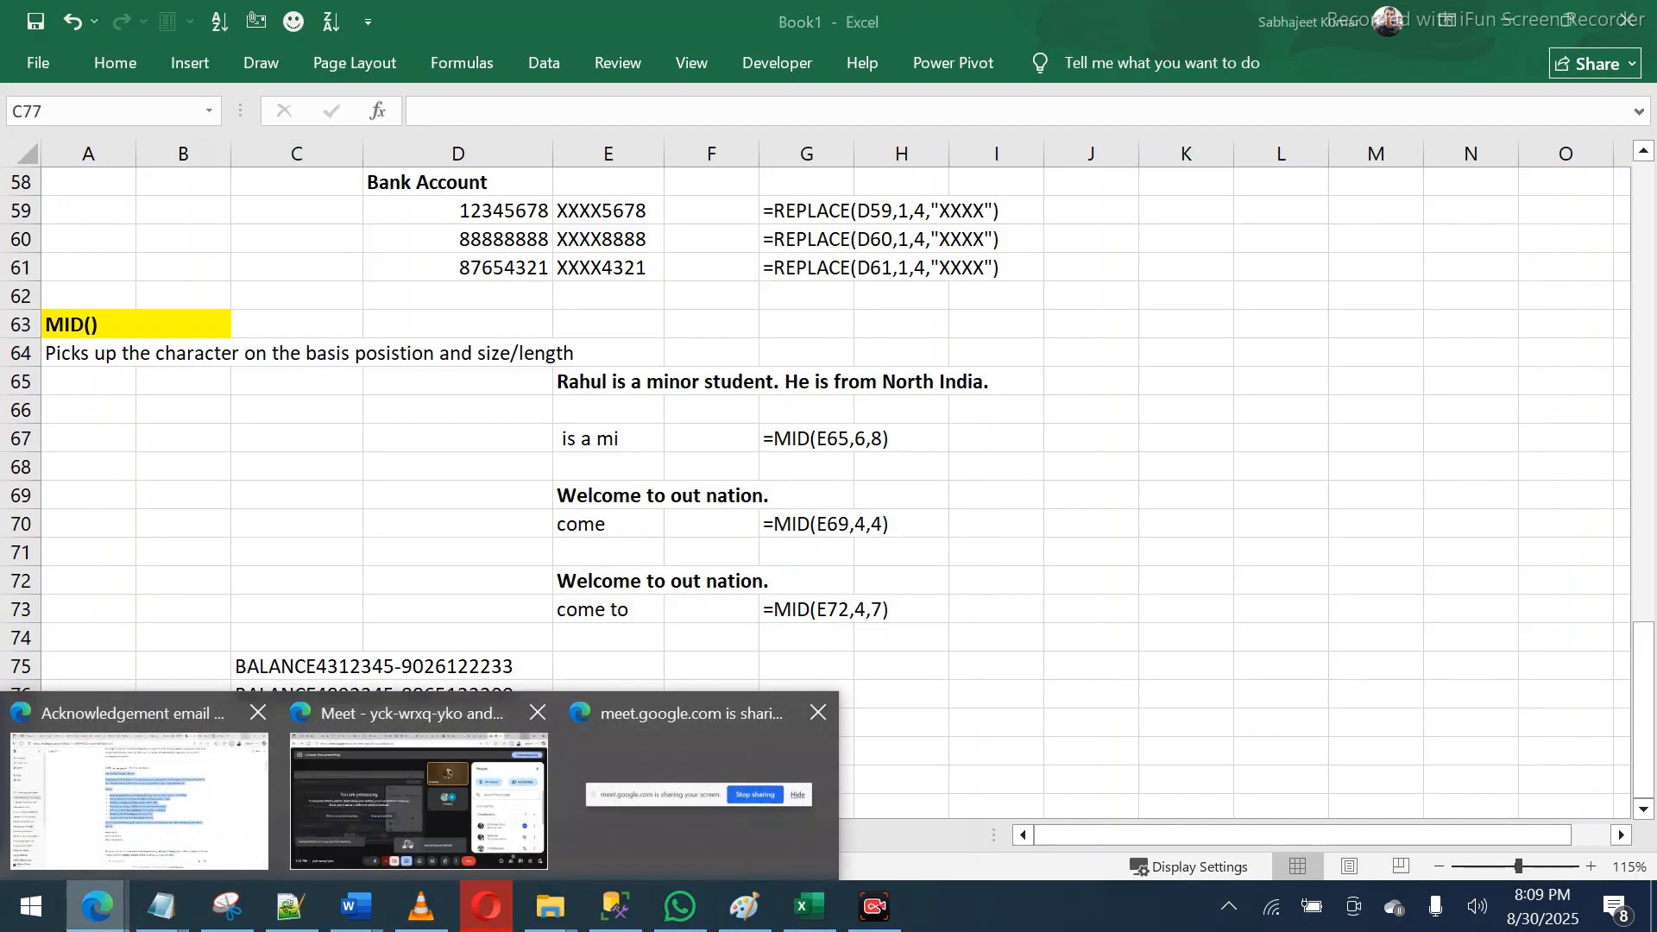
left_click(351, 818)
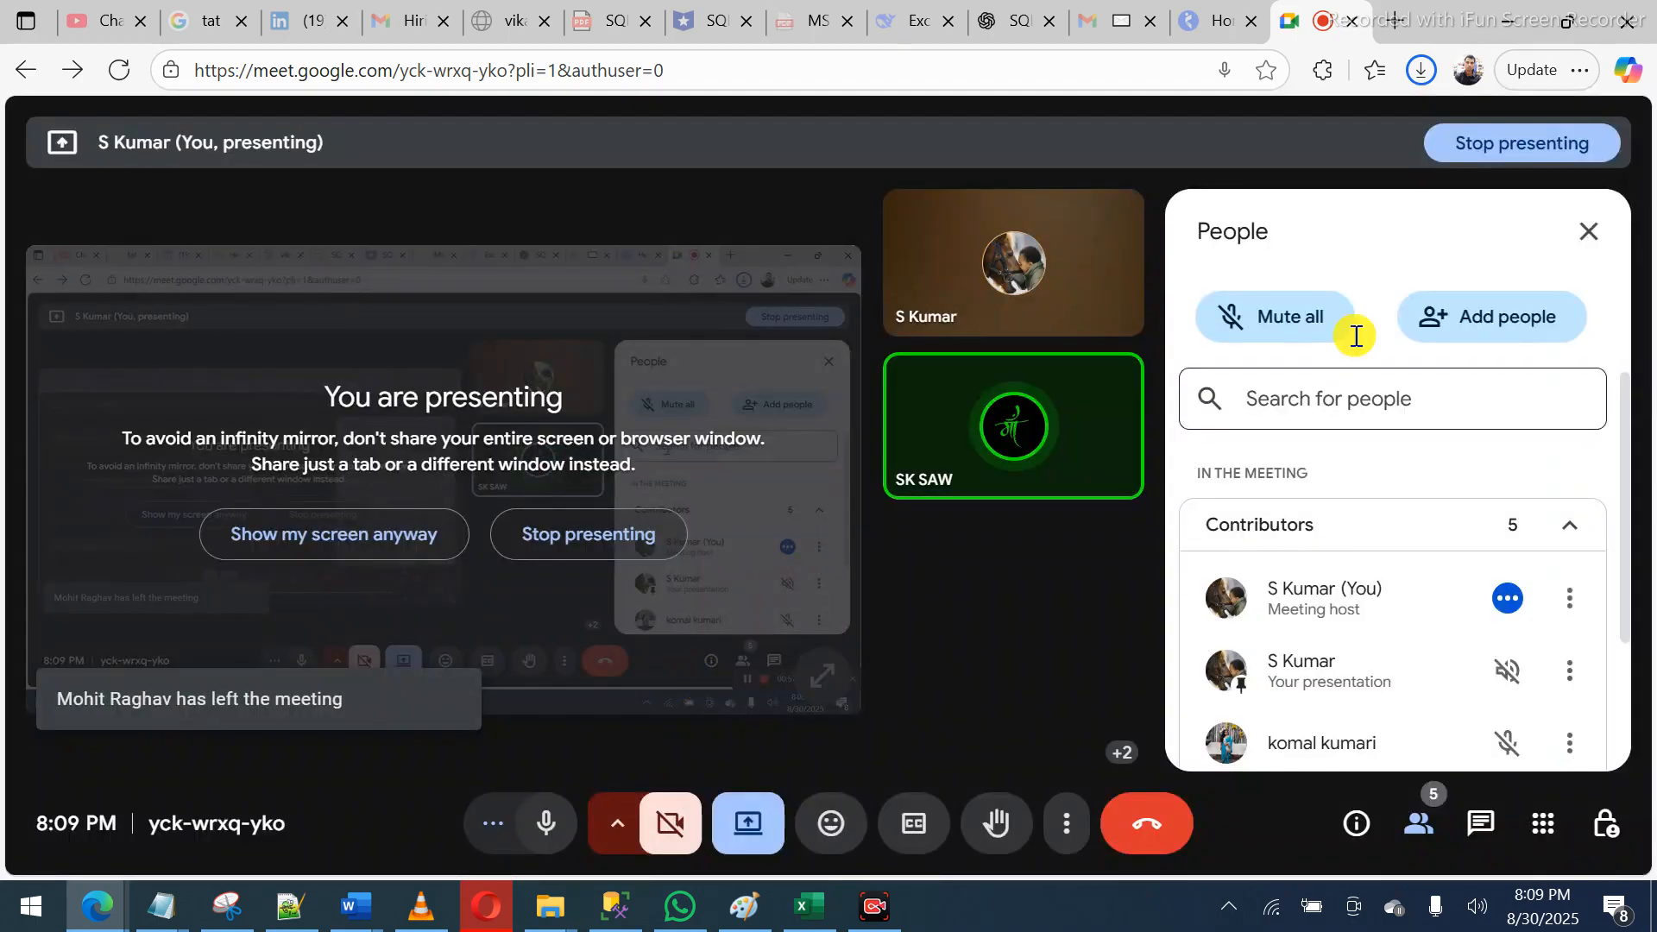
left_click(1512, 25)
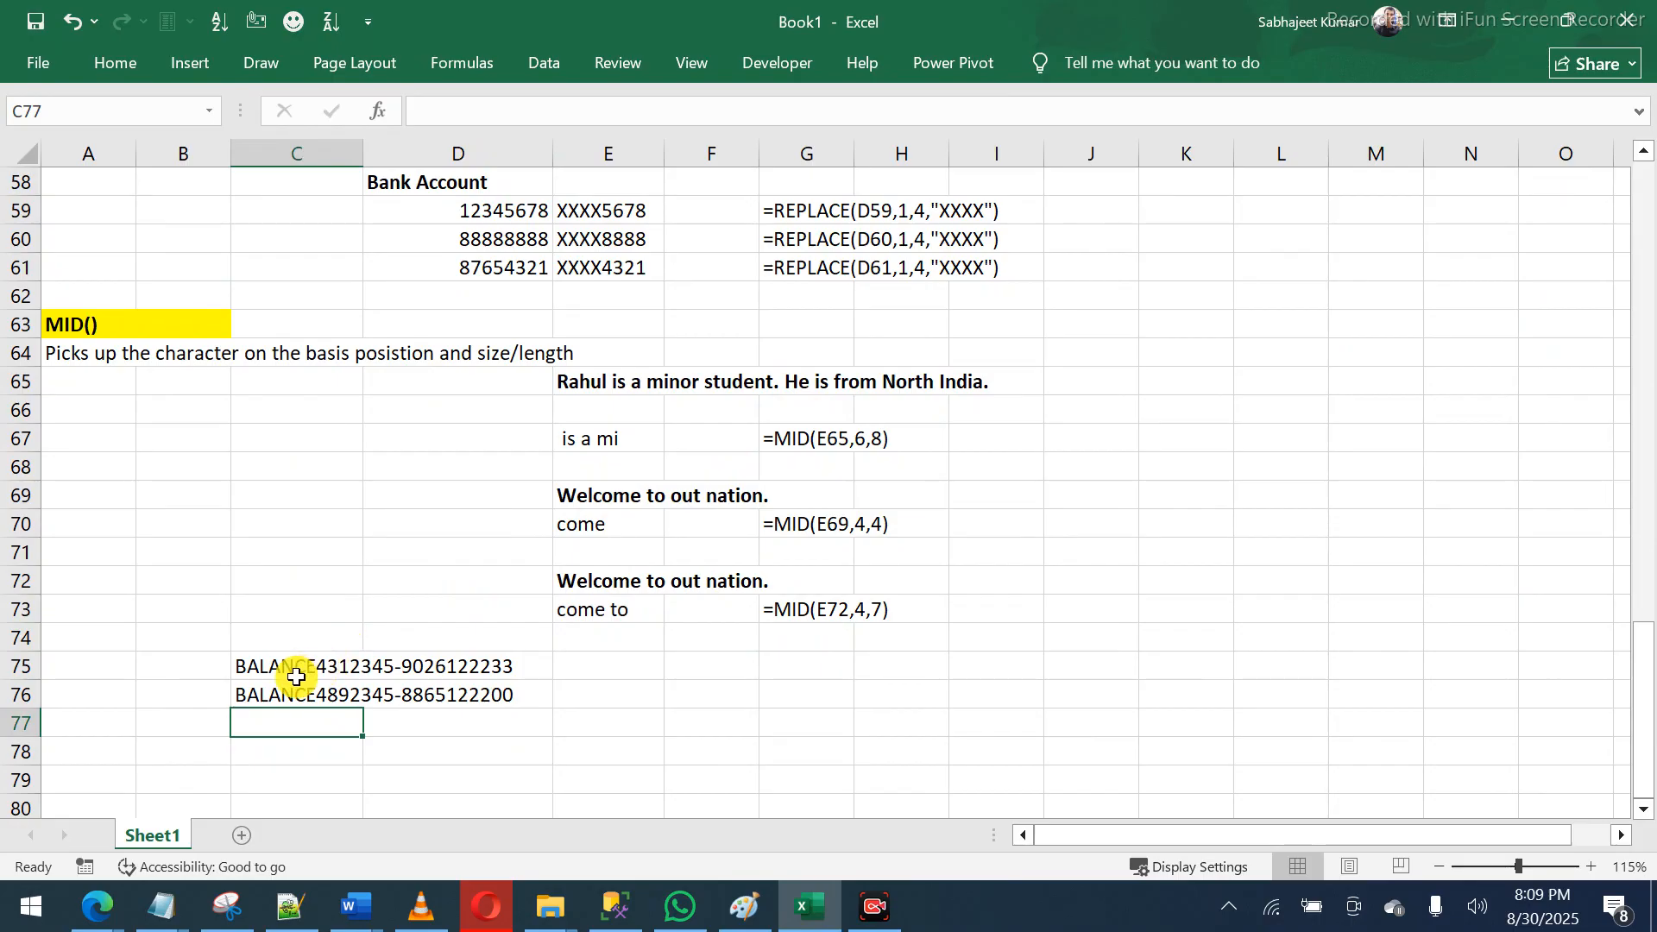
left_click_drag(296, 673, 296, 695)
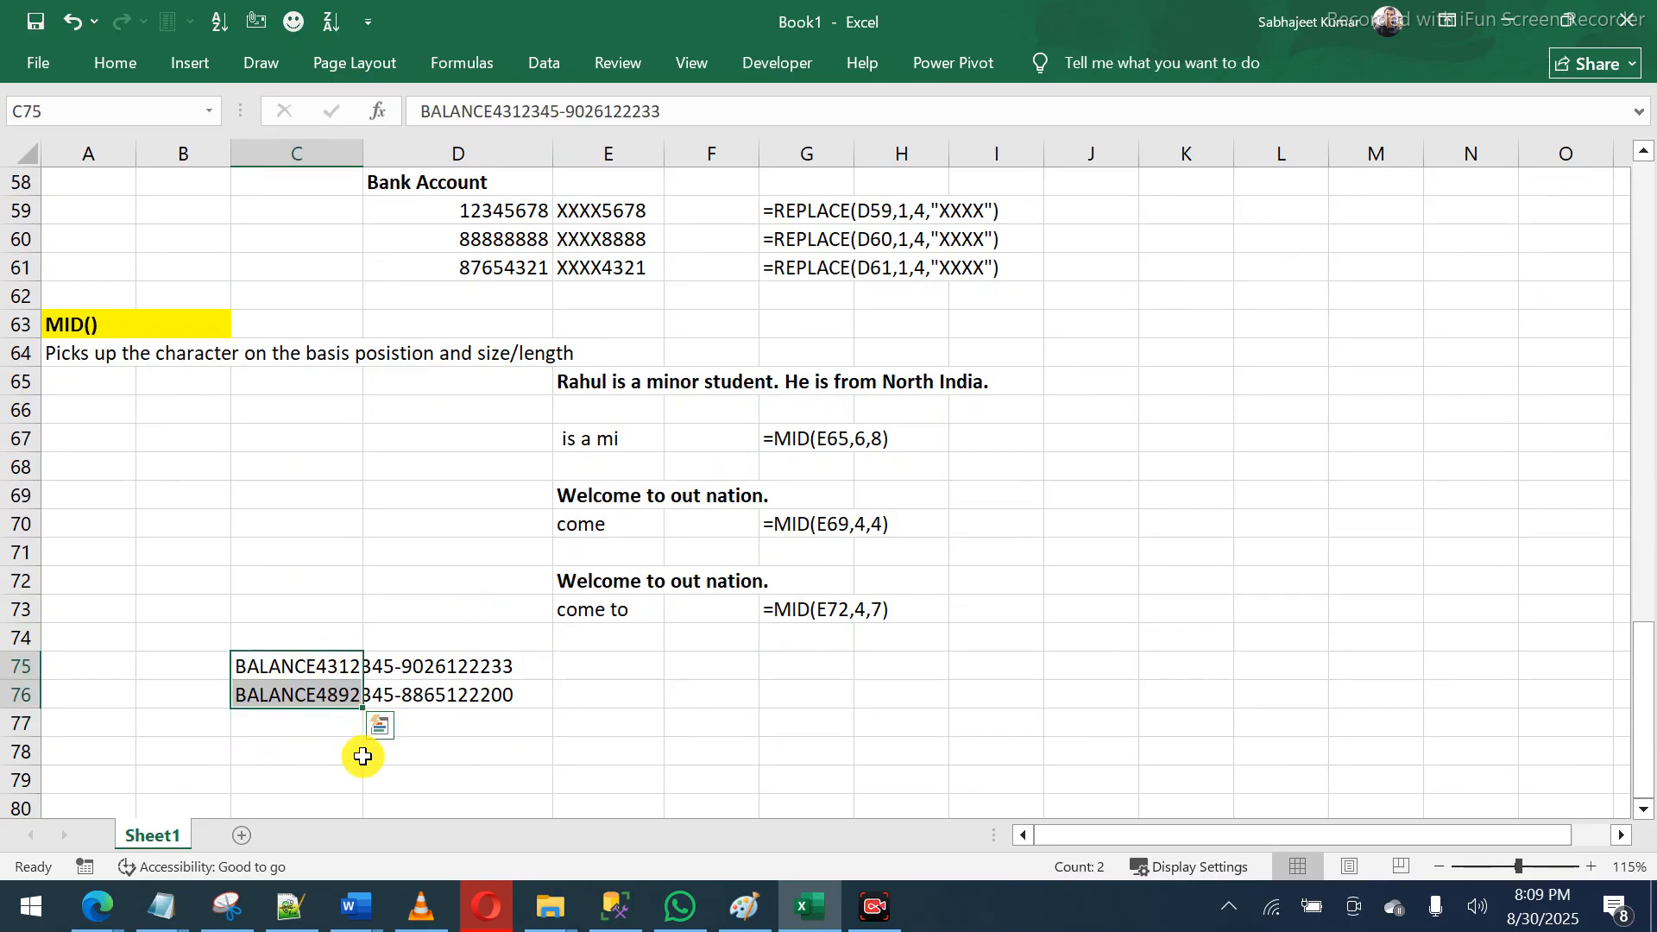
left_click(325, 747)
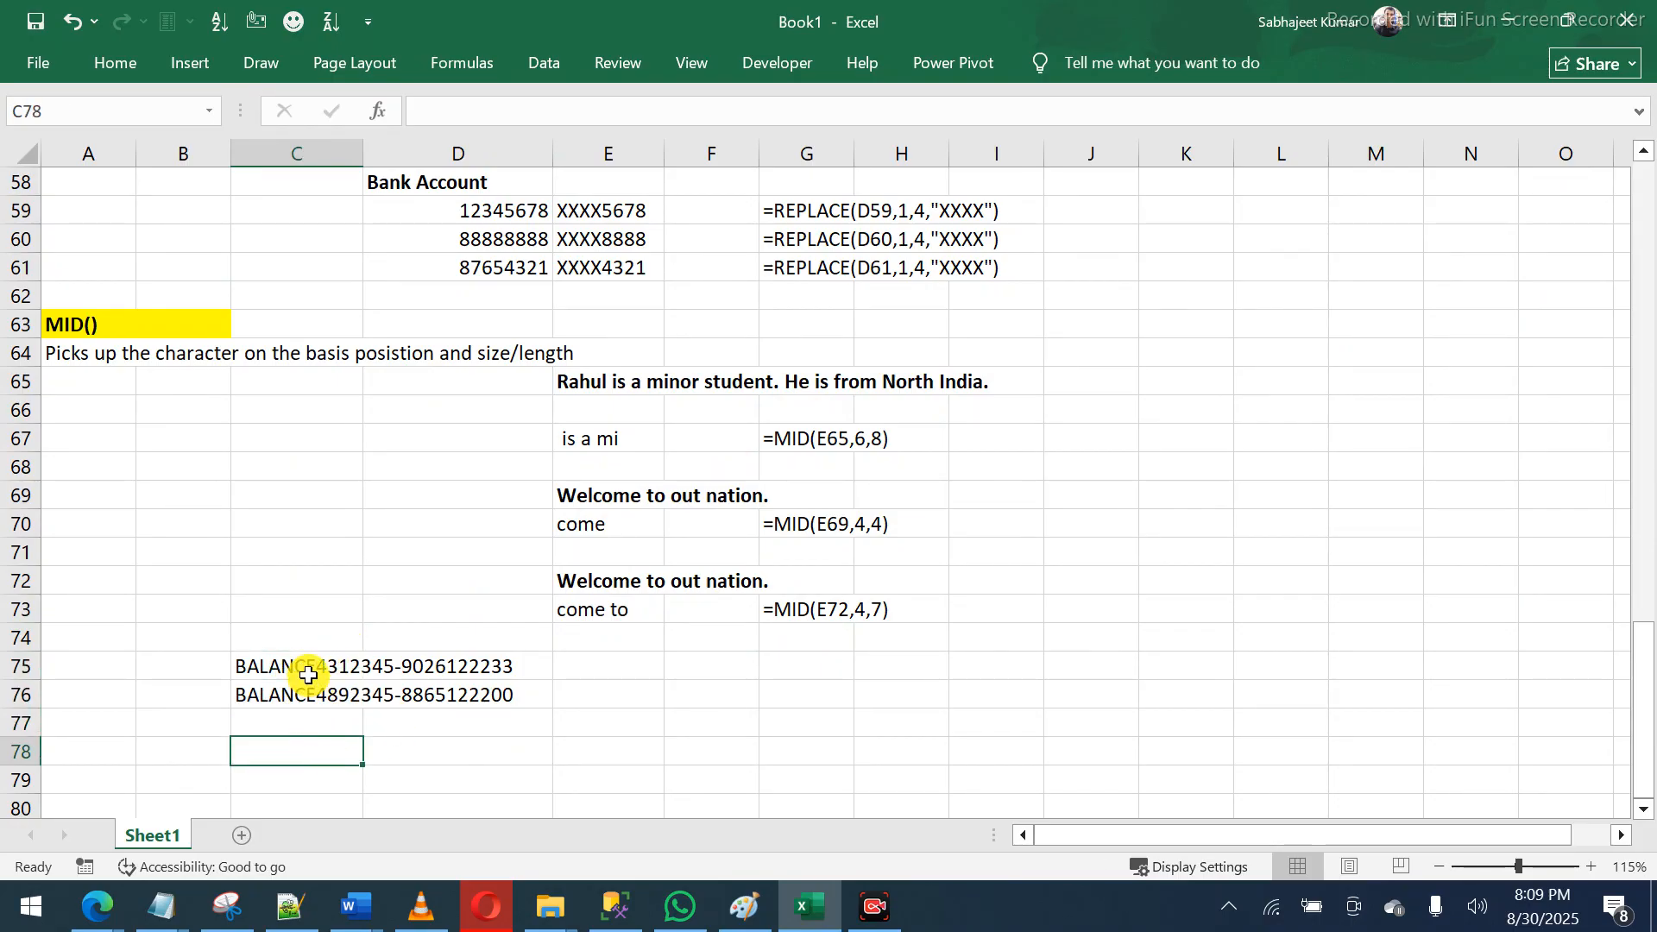
left_click_drag(309, 668, 311, 699)
left_click(607, 670)
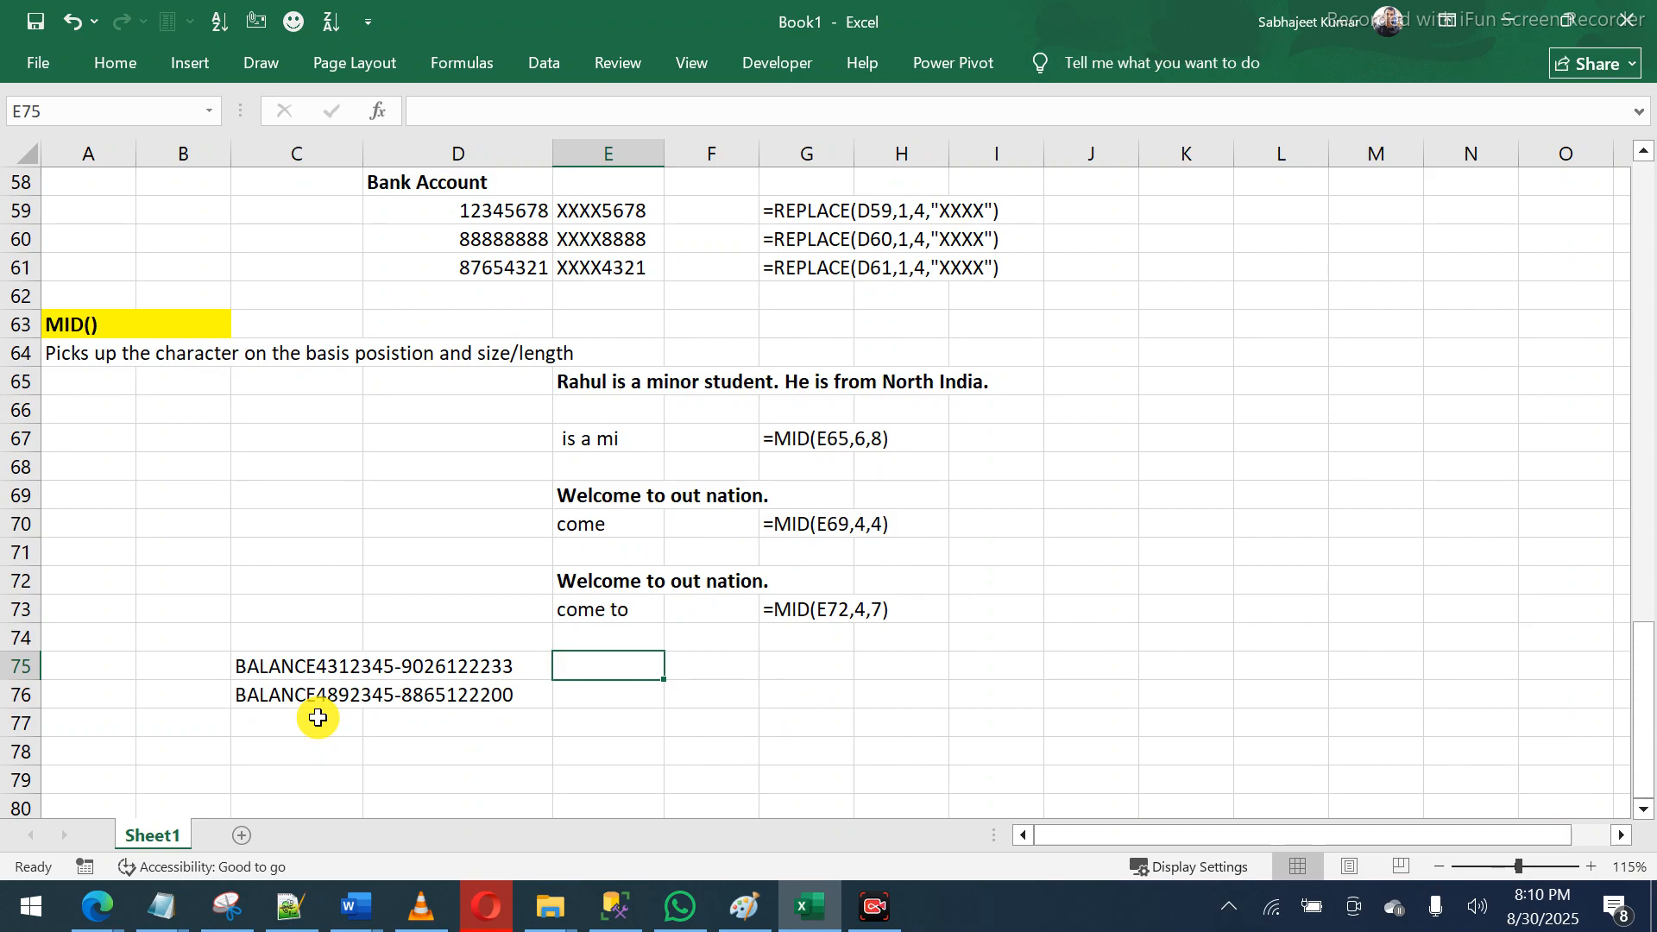
- Enter =MID(C75,8,7) in E75 and fill it down to E76, giving 4312345 and 4892345
type("=")
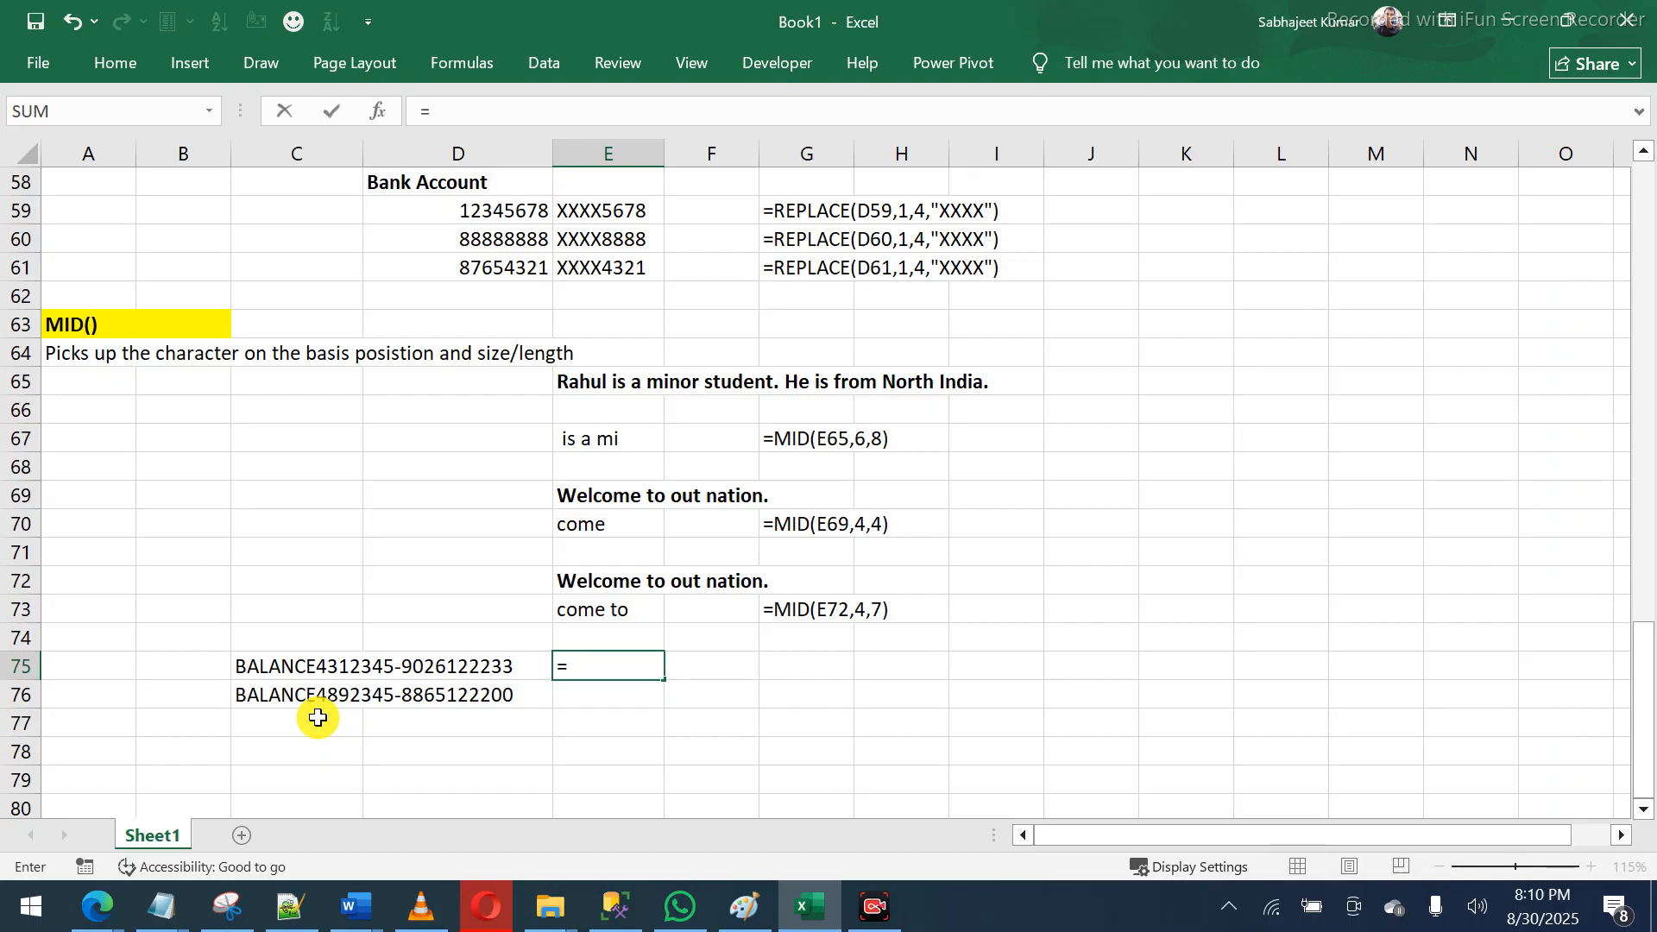
type("MI")
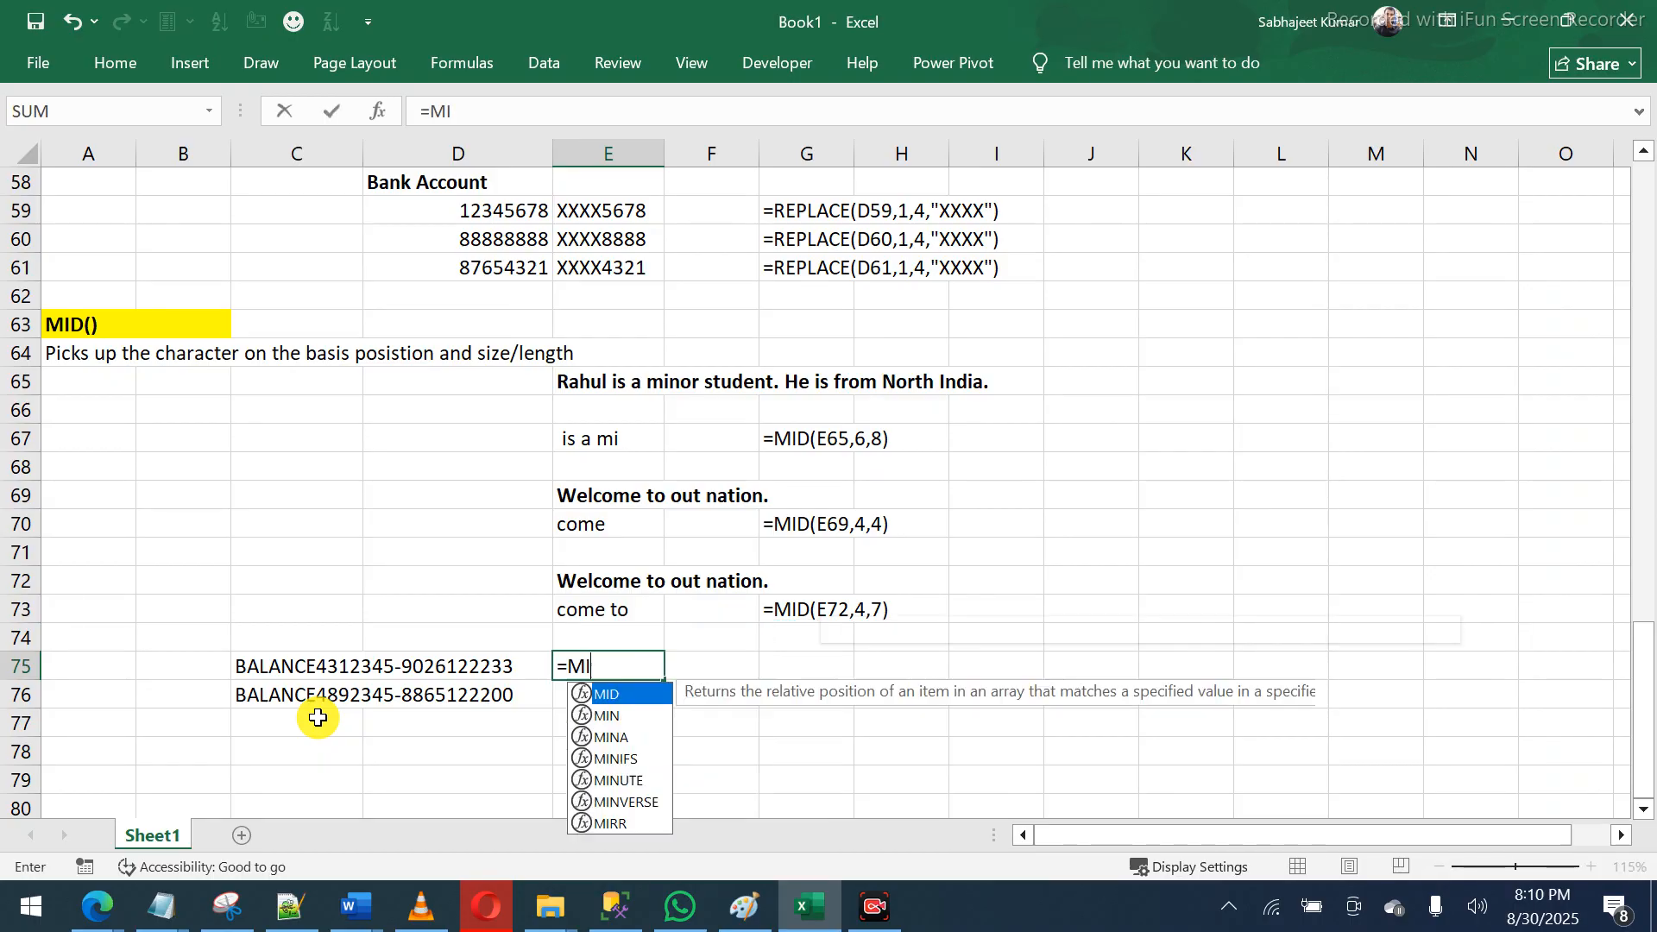
type("D(")
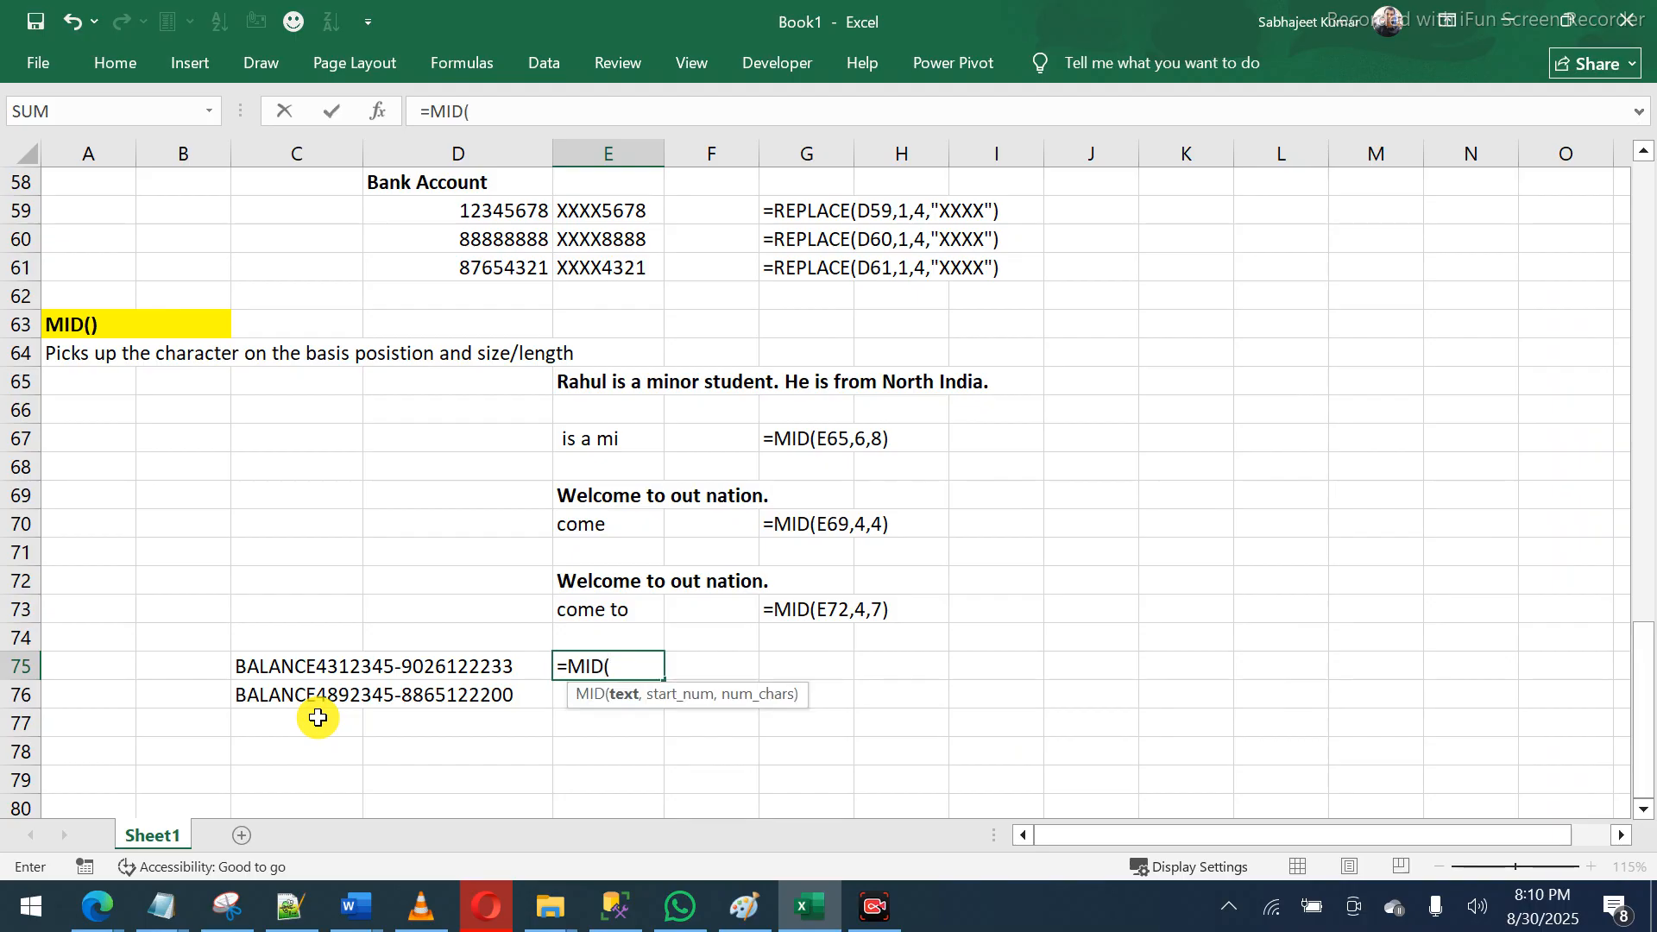
left_click(280, 670)
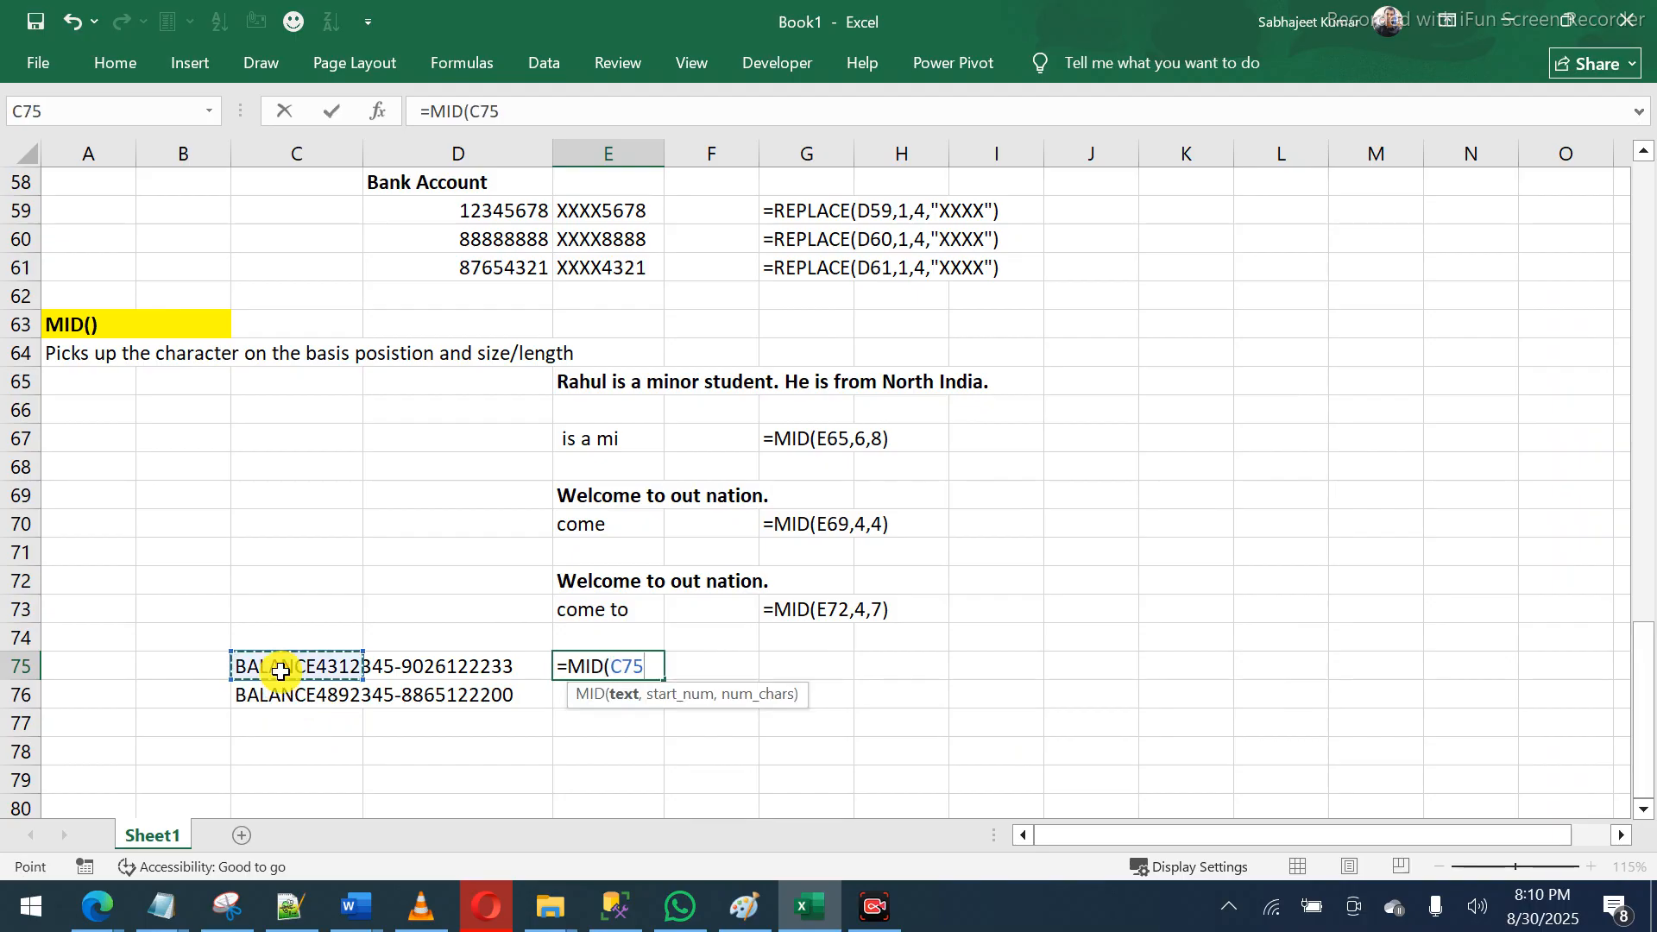
type(",")
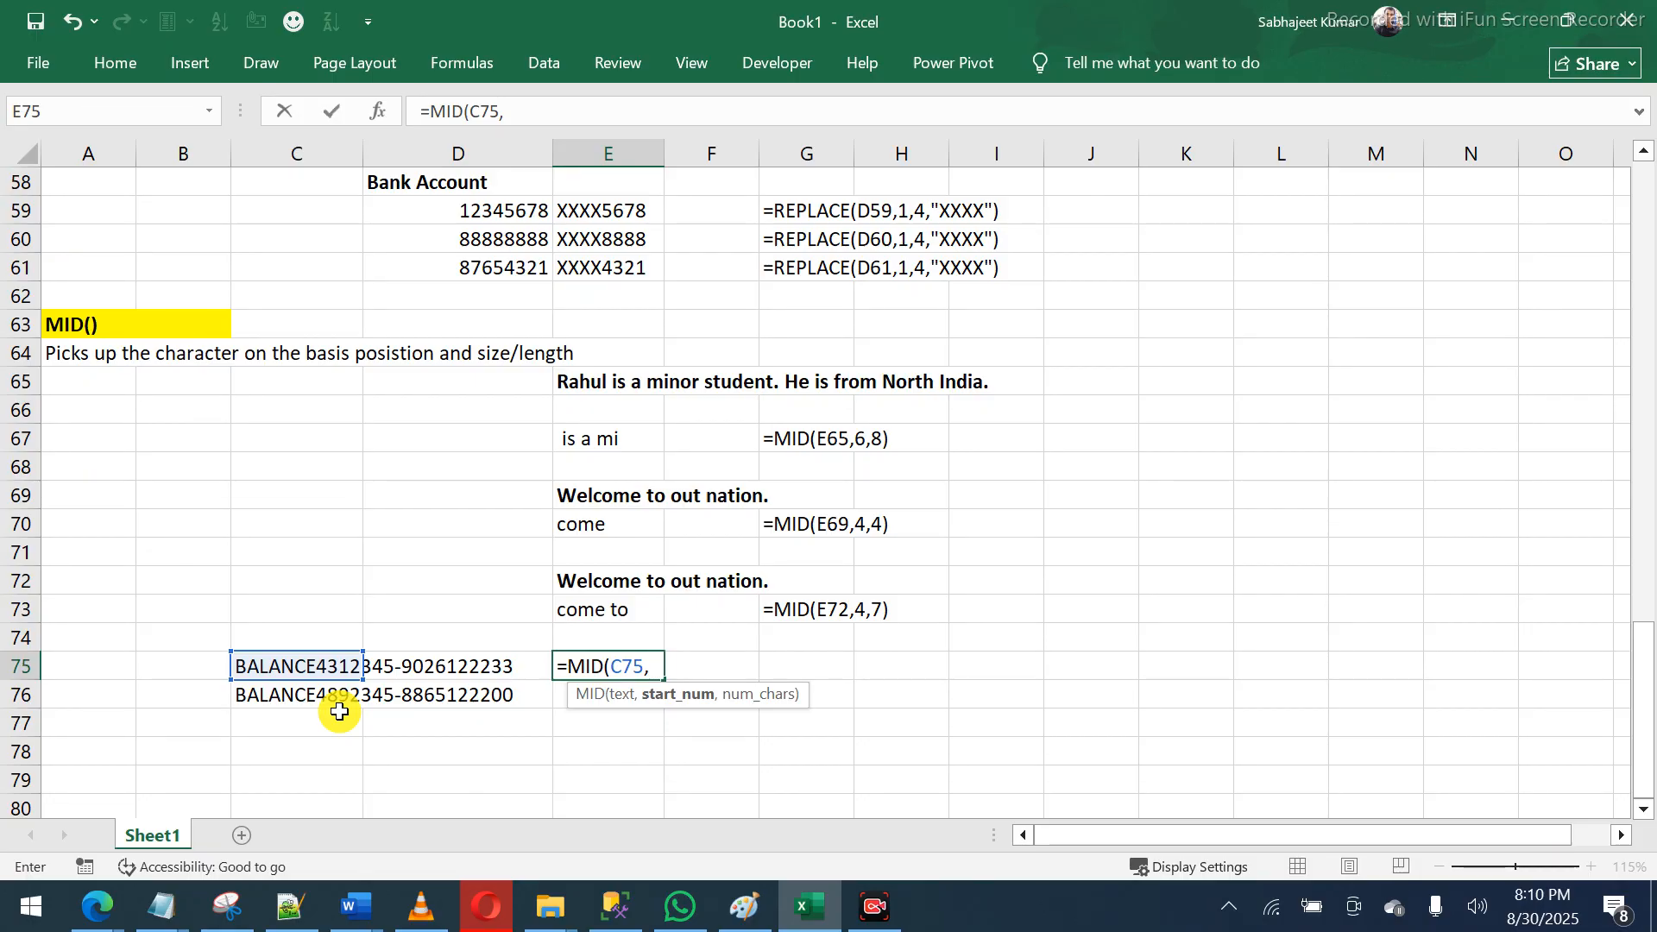
type("8")
type(",")
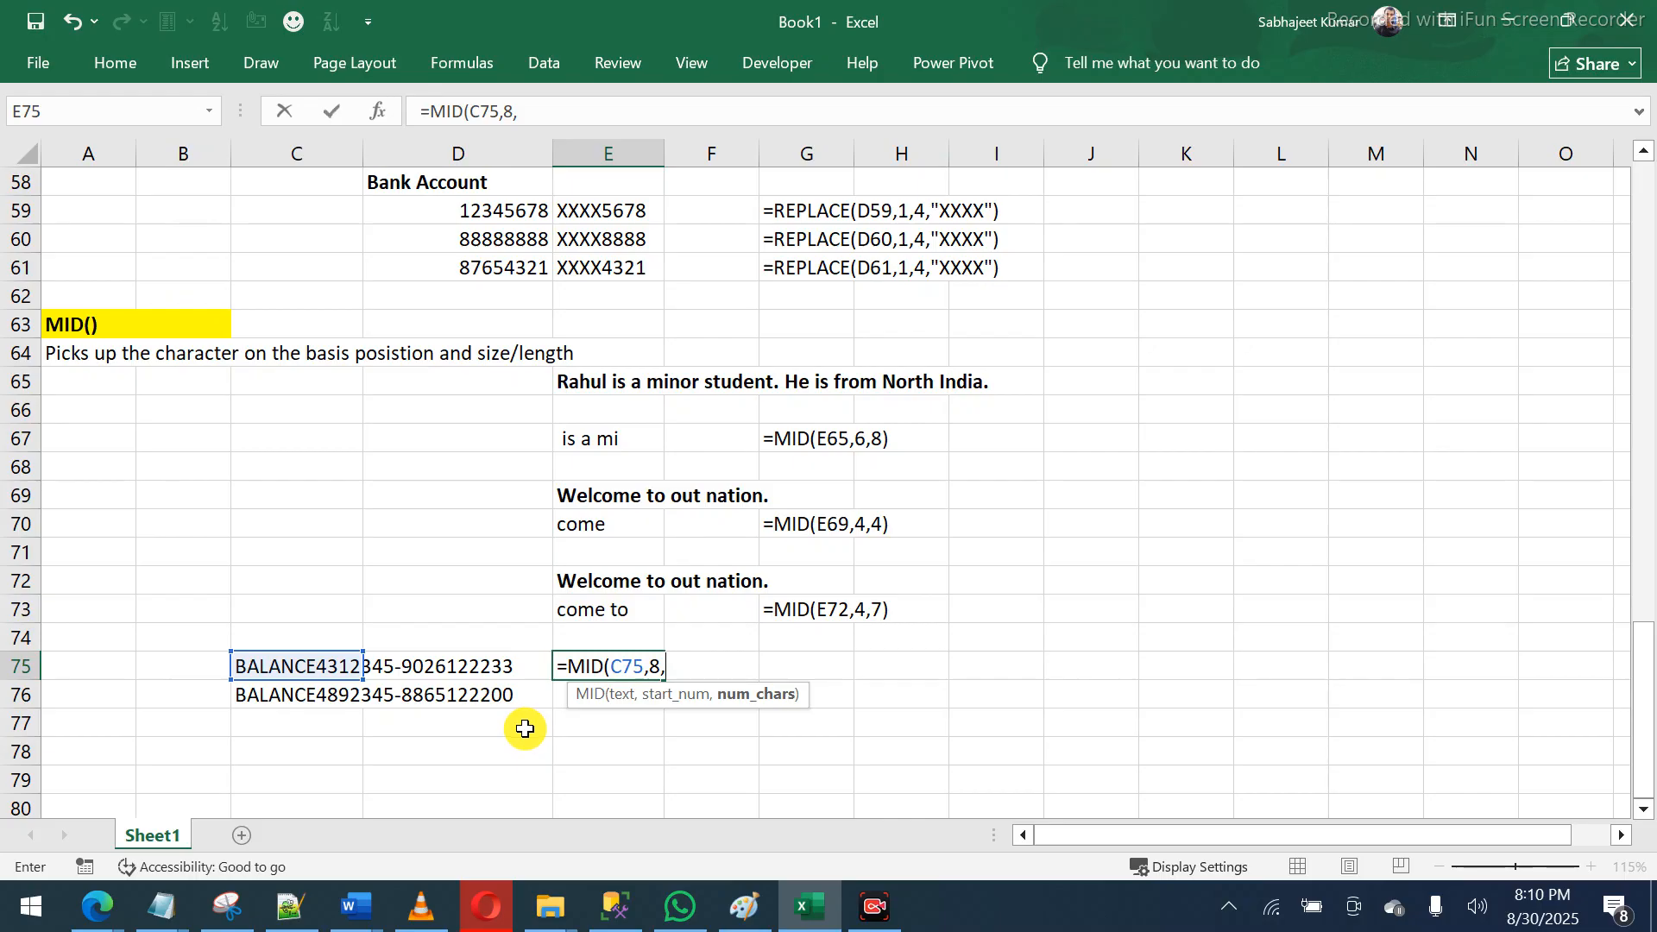
type("7")
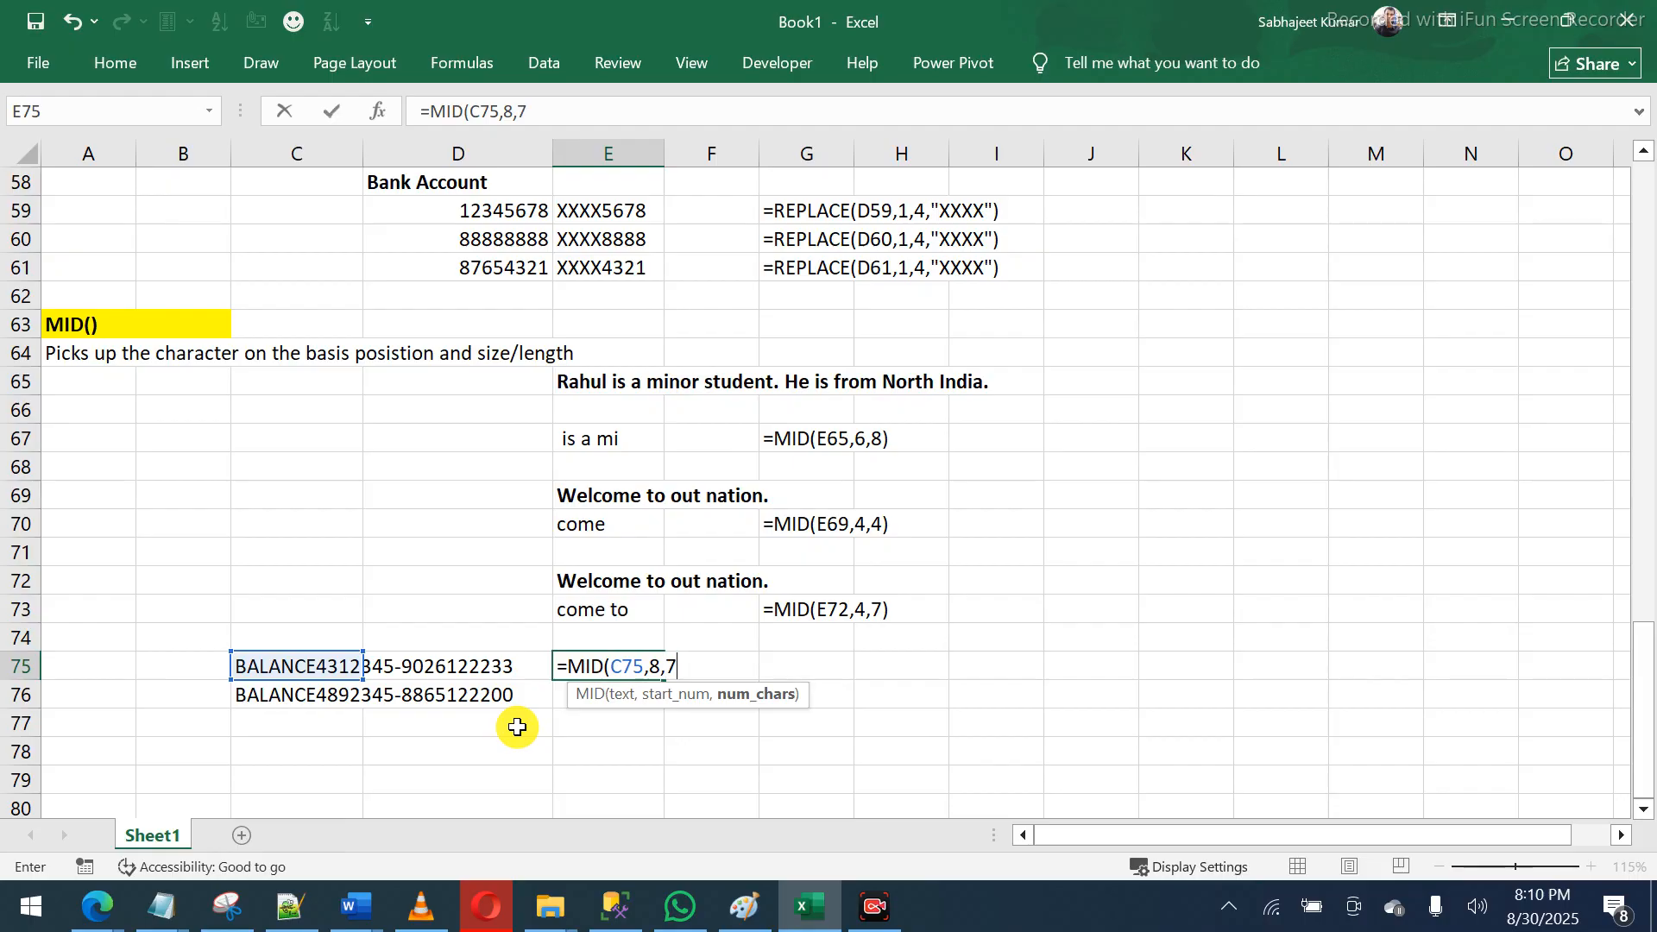
left_click(660, 669)
double_click(660, 669)
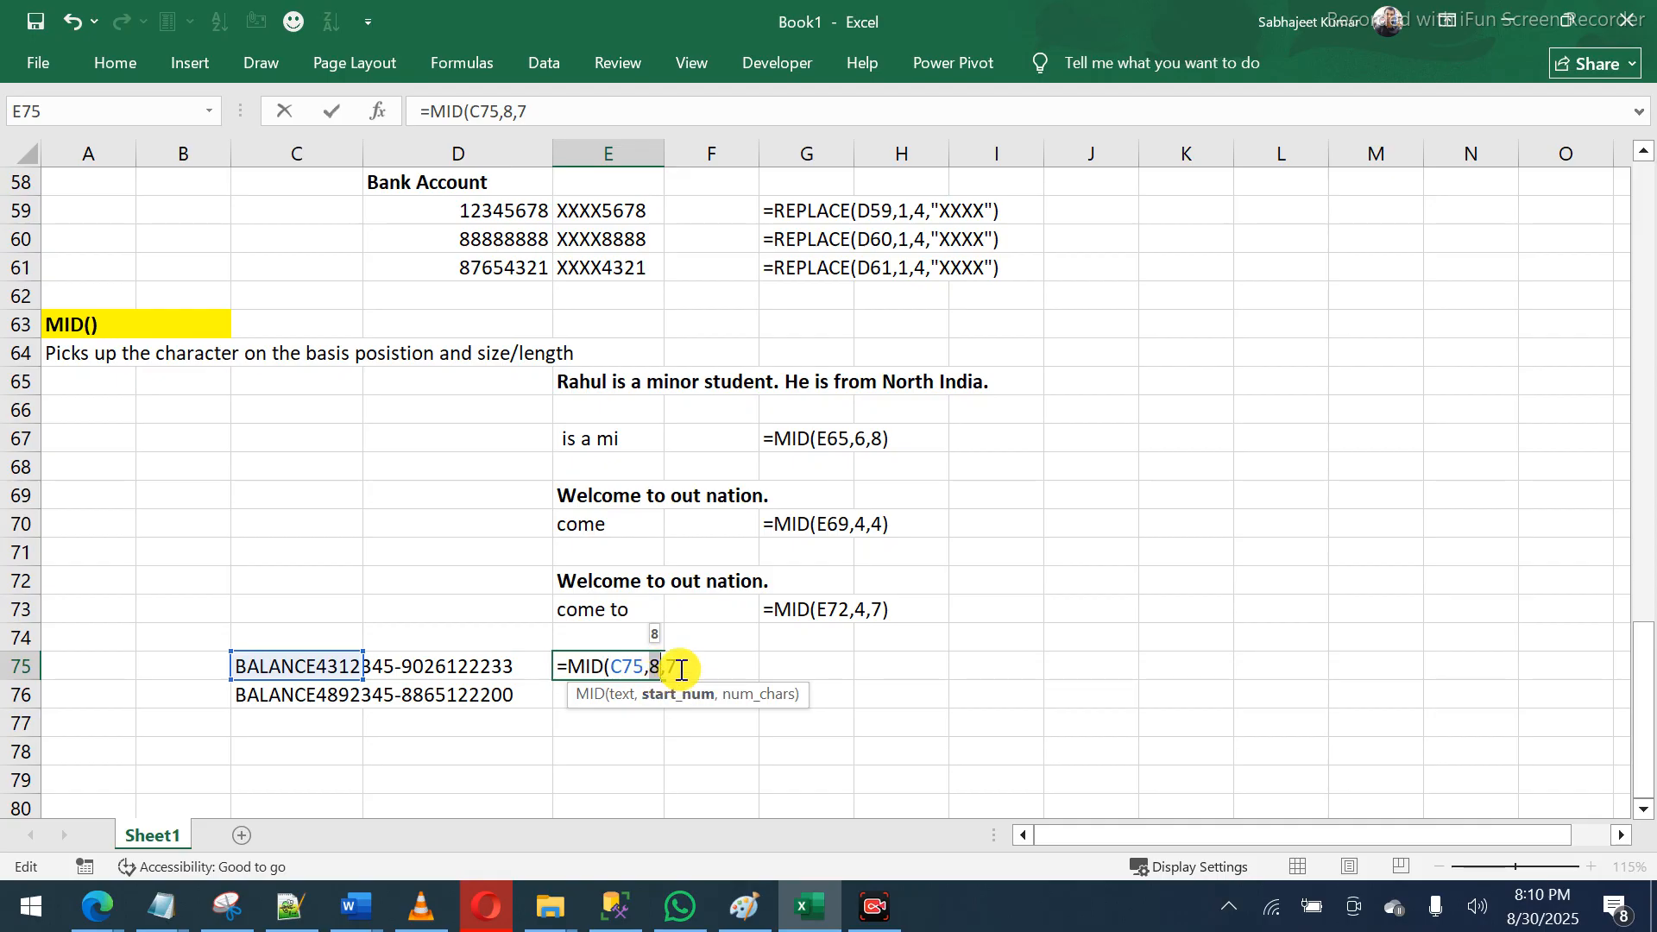
left_click(681, 669)
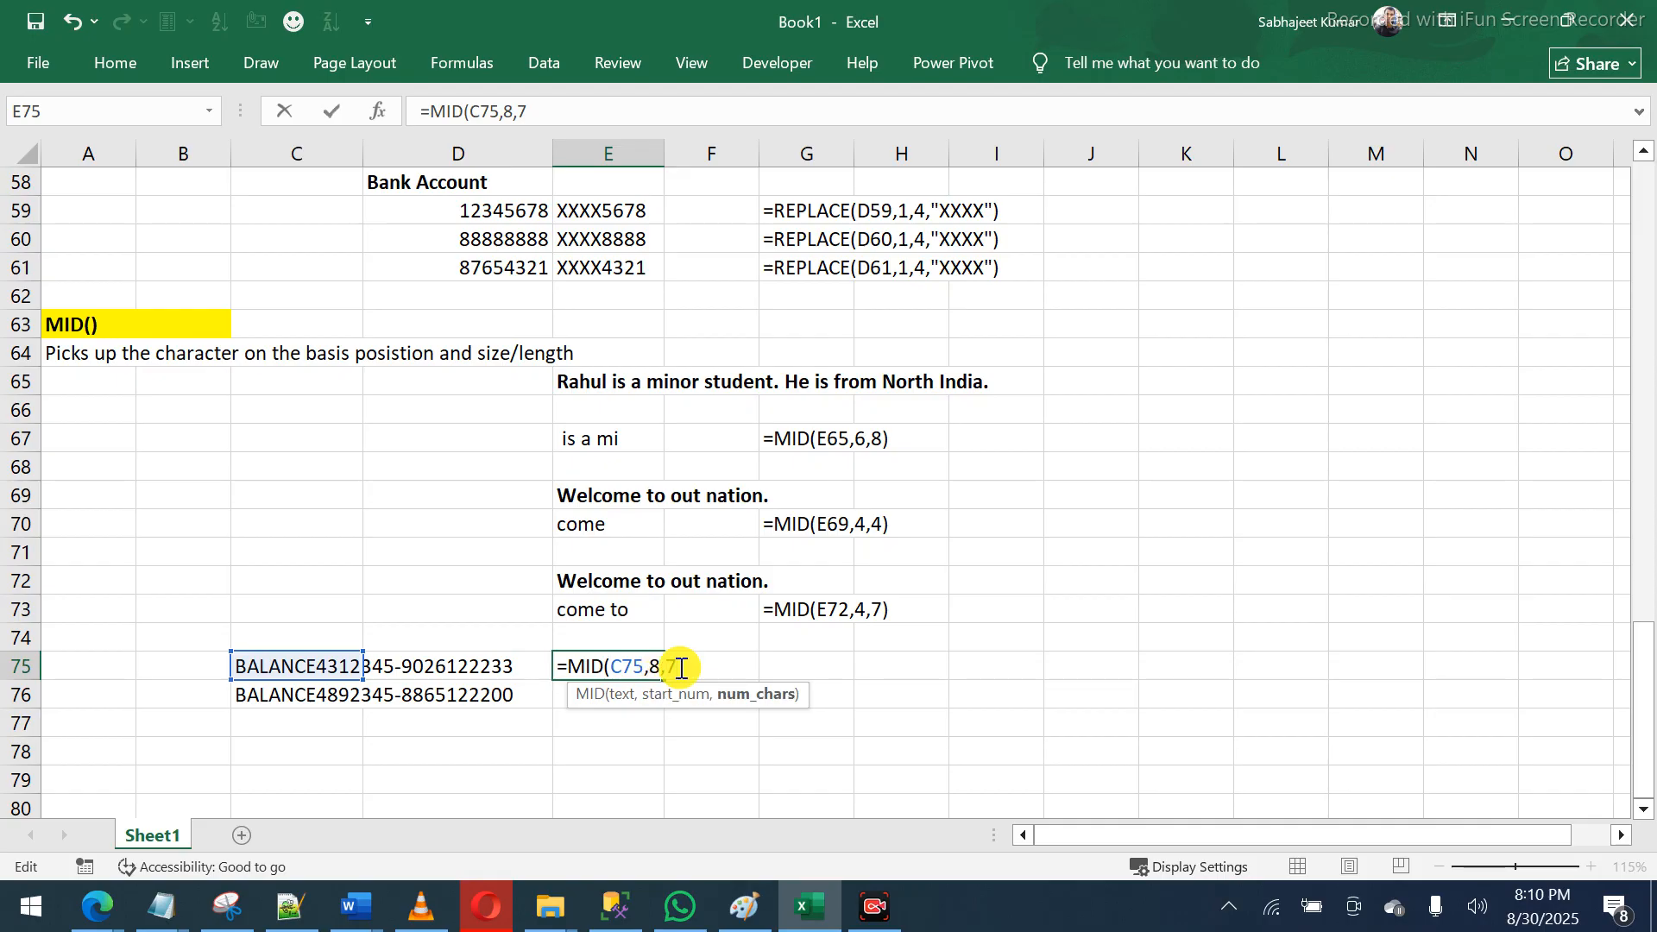
type(")")
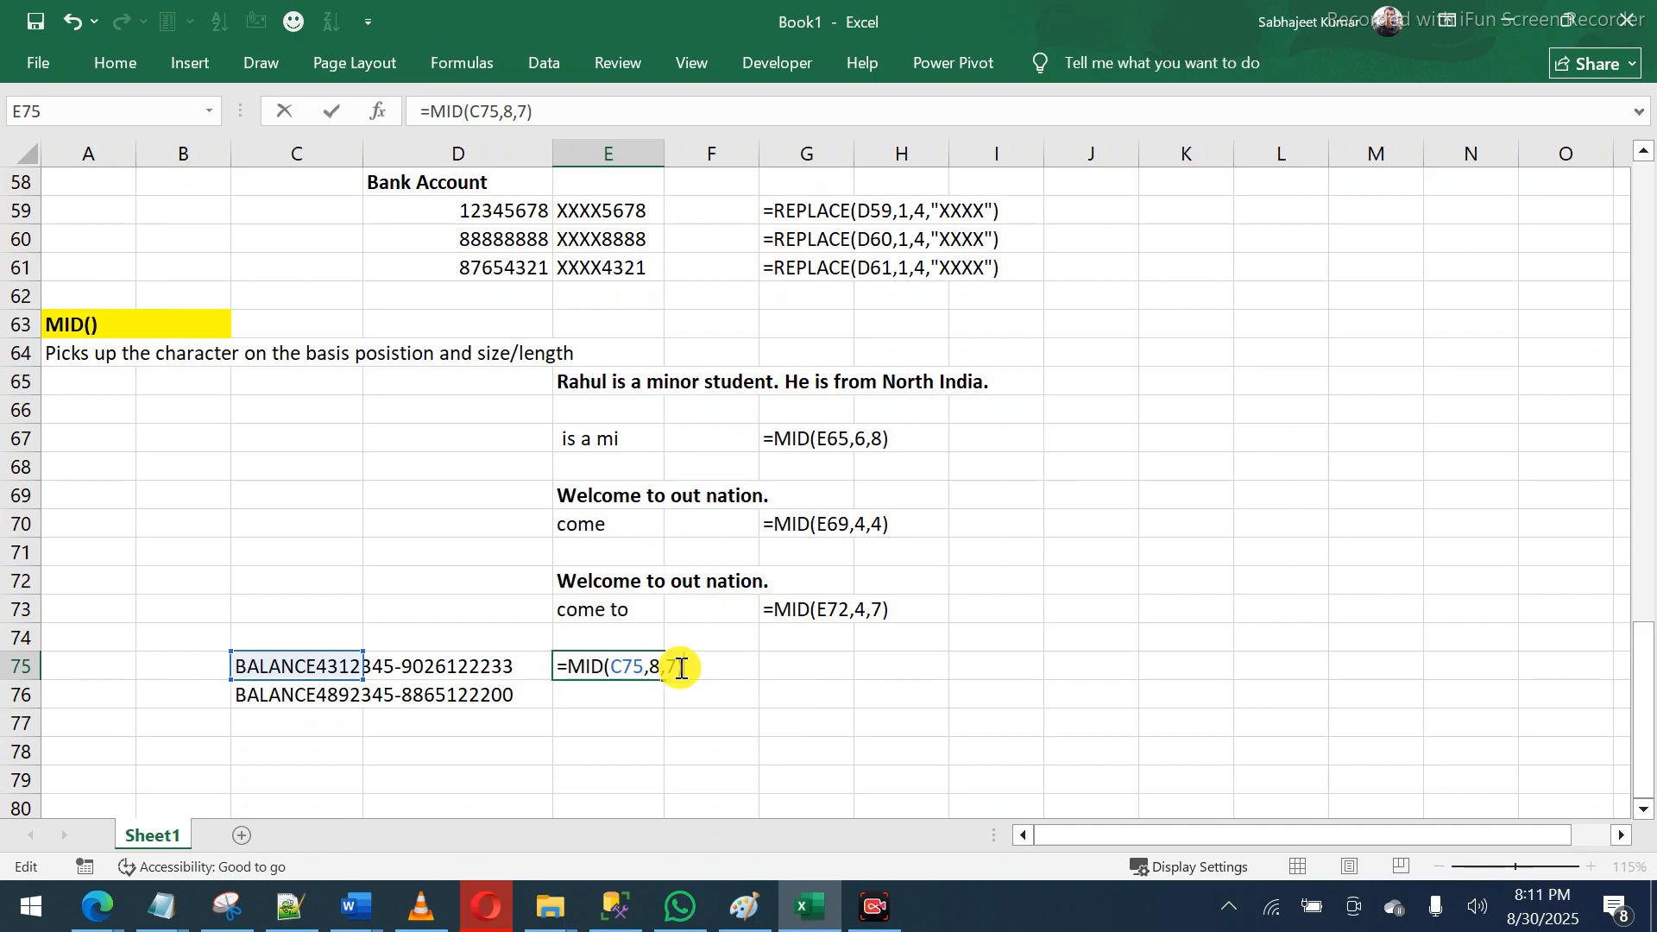
key("Return")
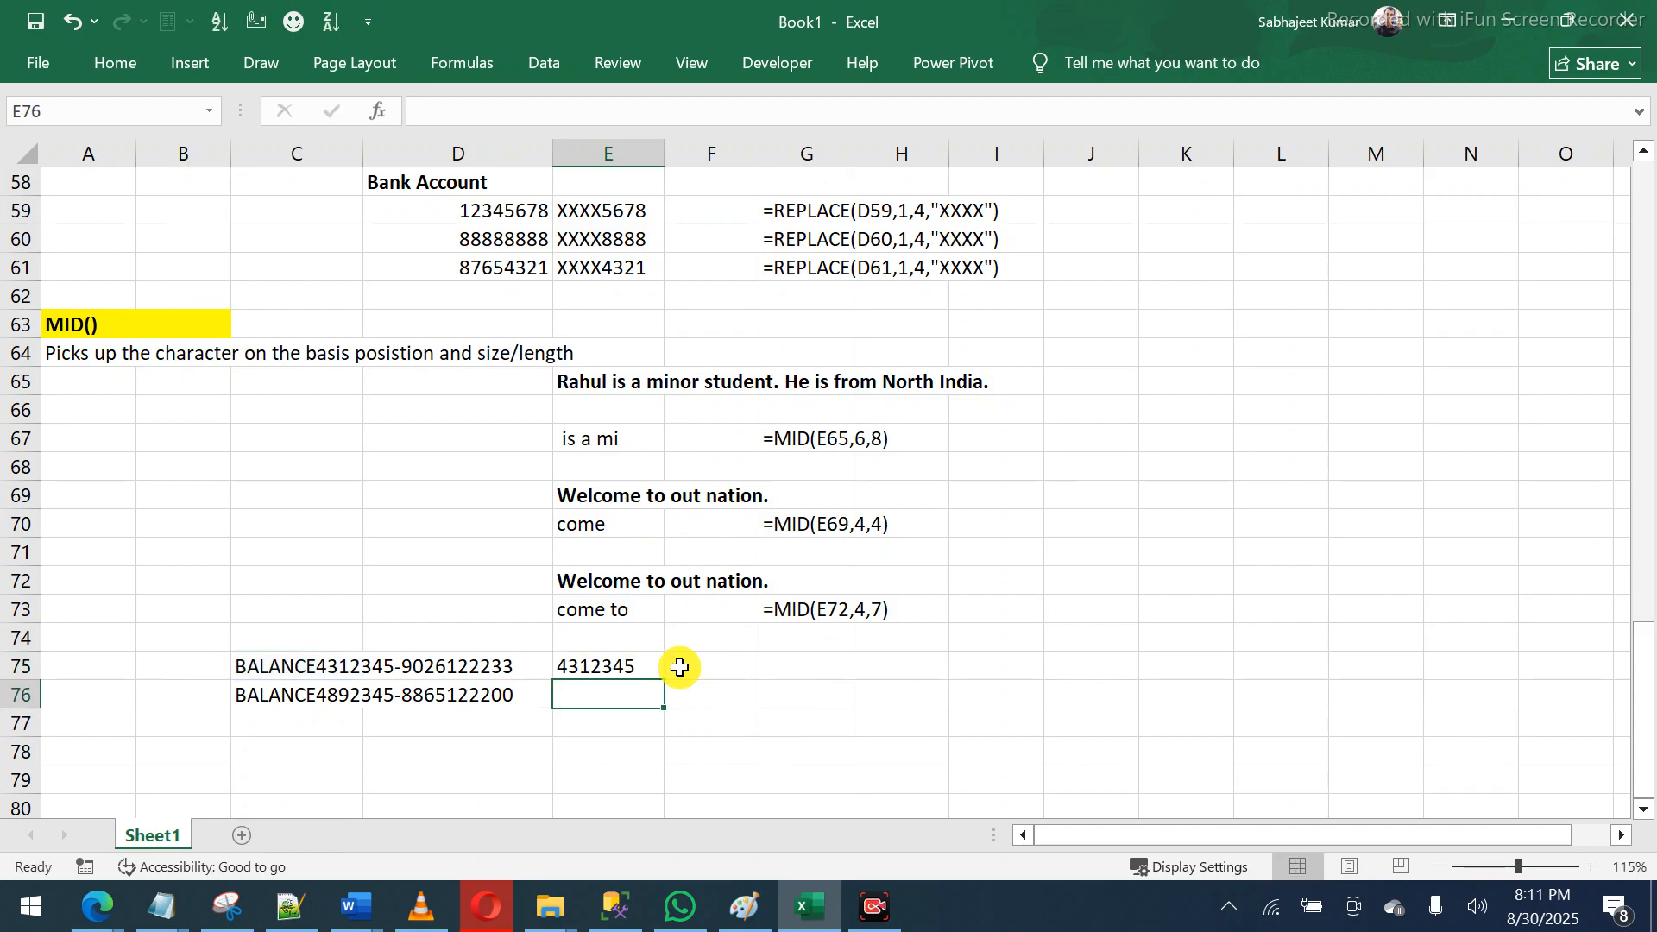
key("ctrl+d")
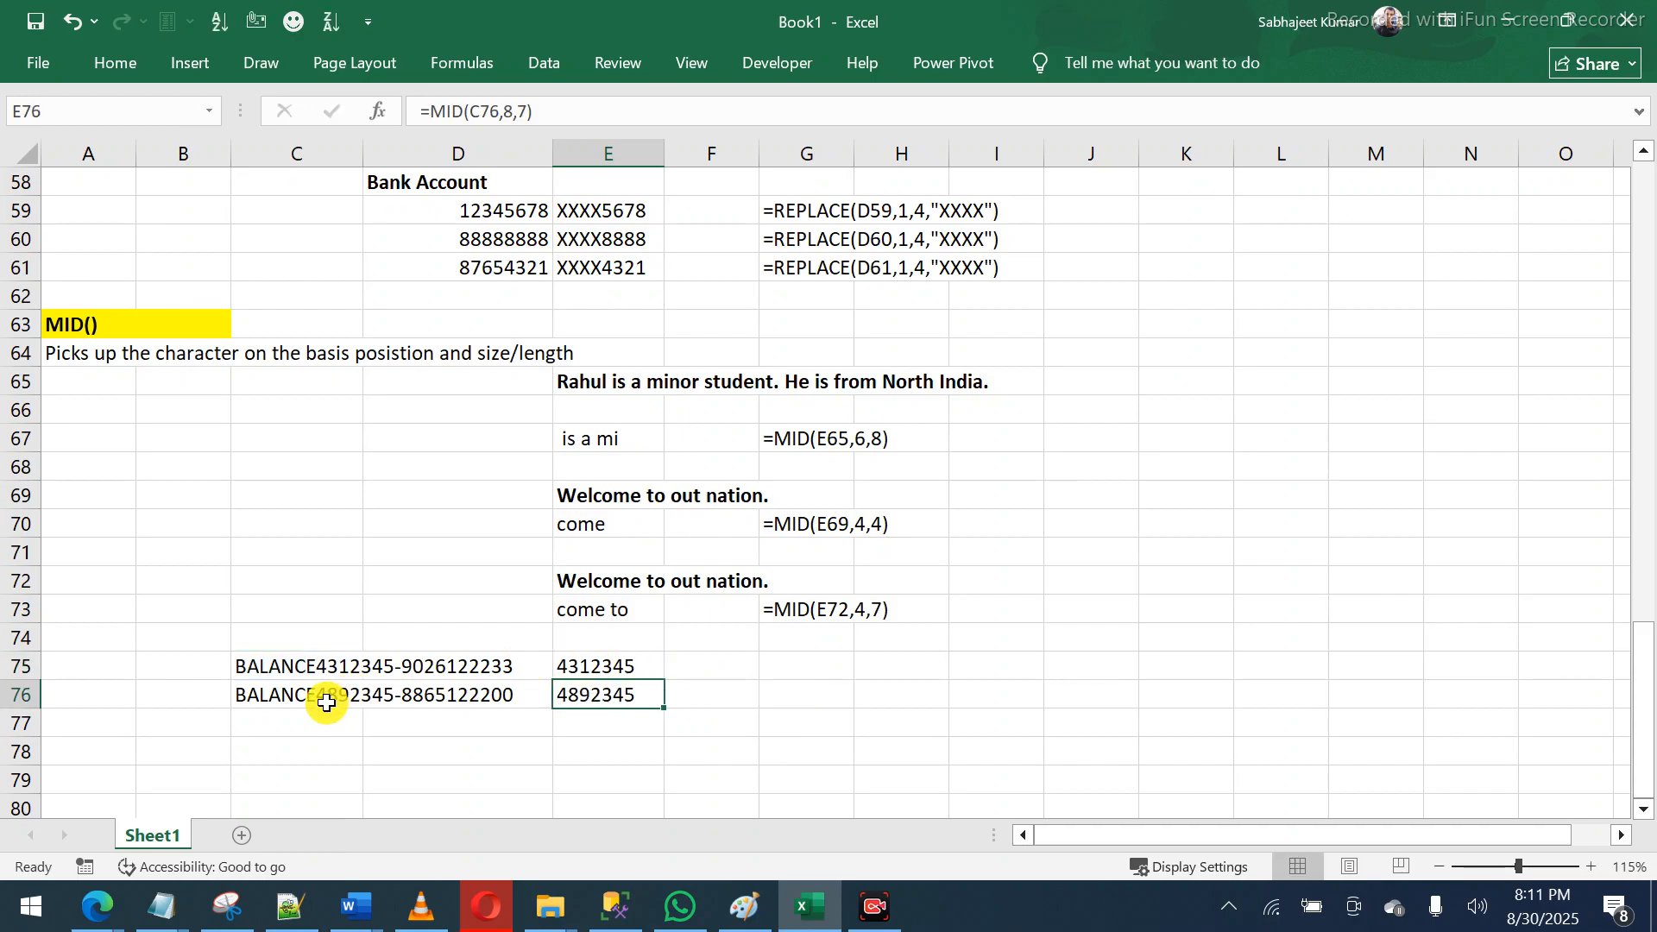
mouse_move(571, 665)
left_mouse_down()
mouse_move(561, 691)
mouse_move(580, 688)
left_mouse_up()
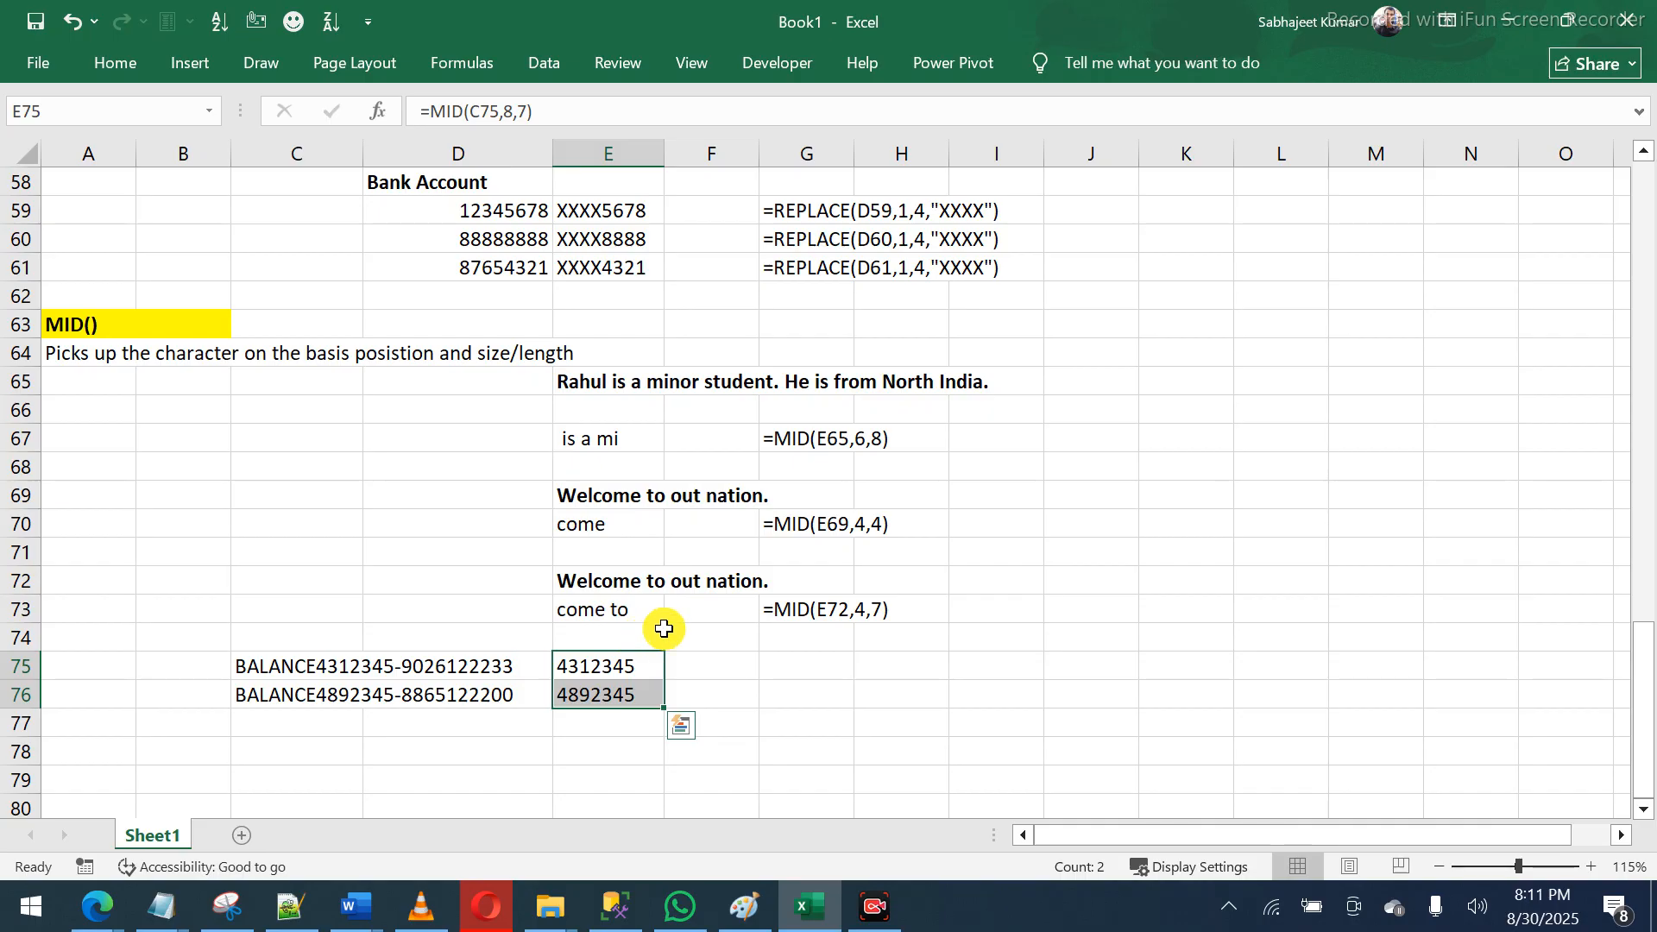
- Copy the formula-text formula from G73 into G75 and G76 to show both MID formulas
left_click(783, 612)
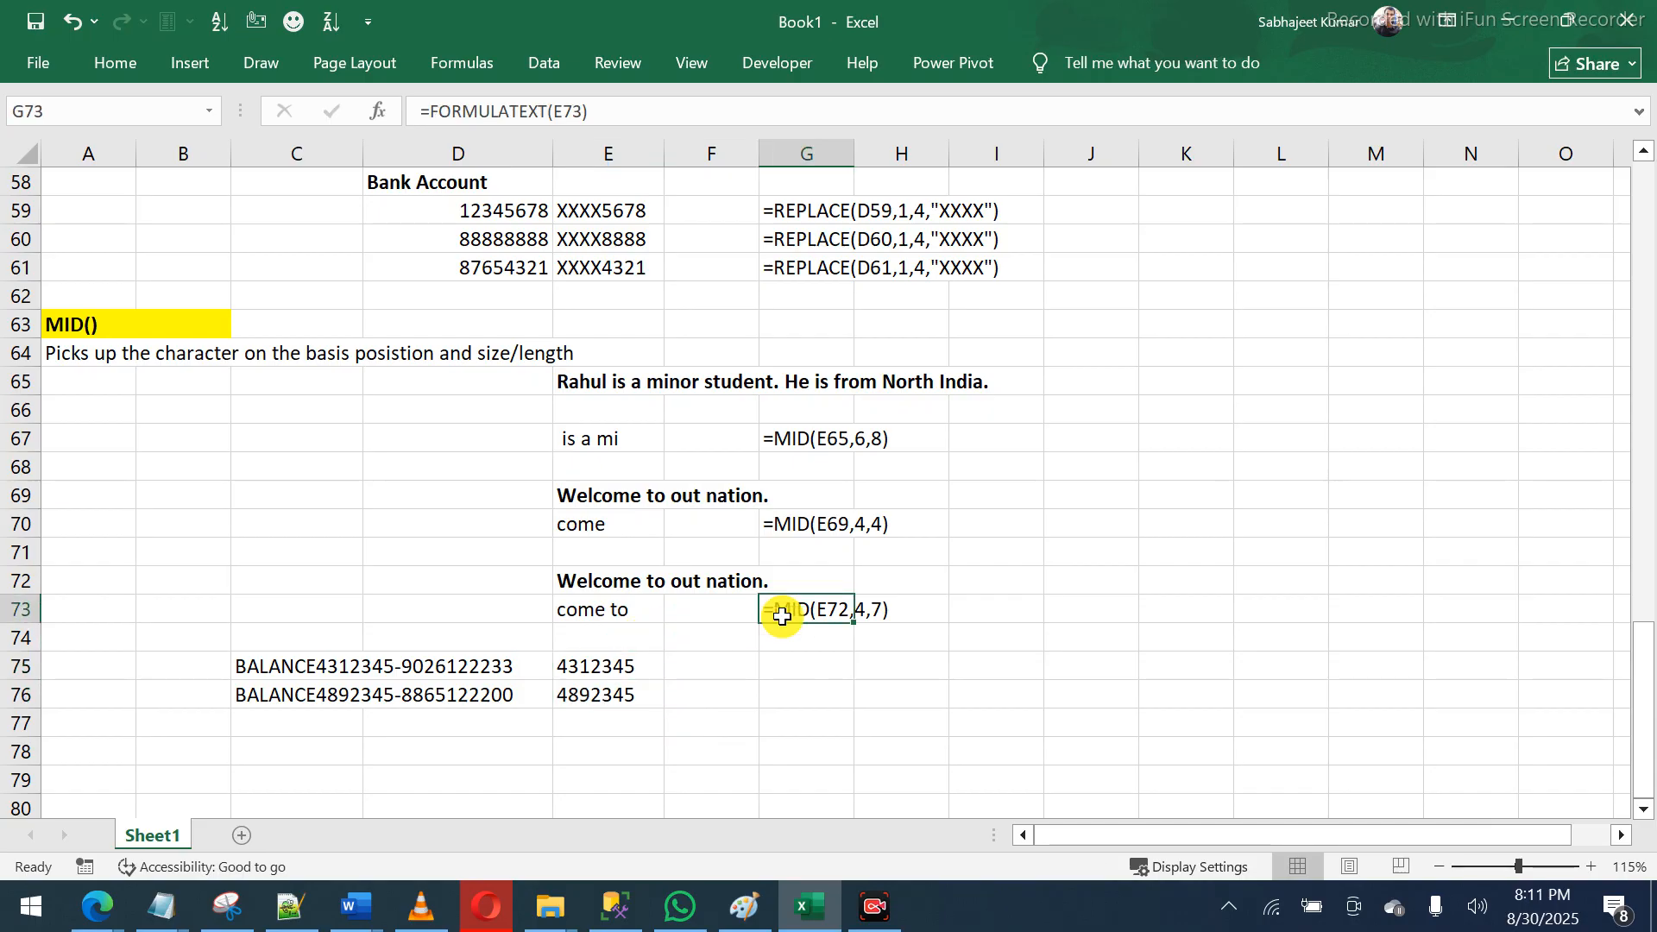
key("ctrl+c")
key("Down")
key("Down")
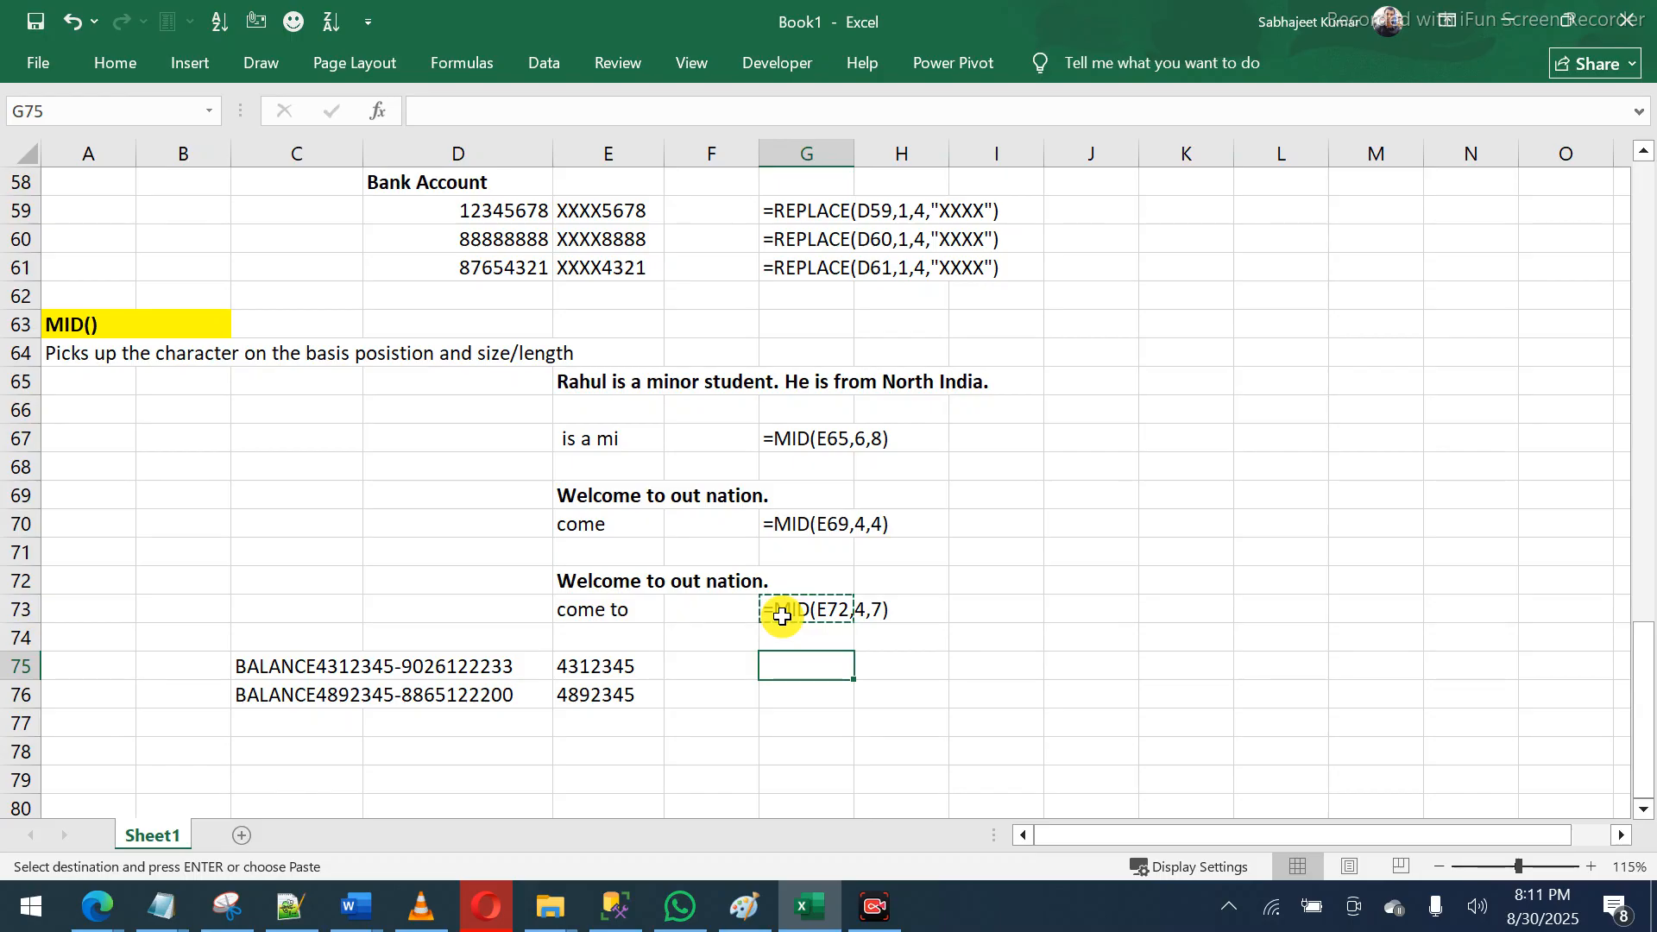
key("ctrl+v")
key("Down")
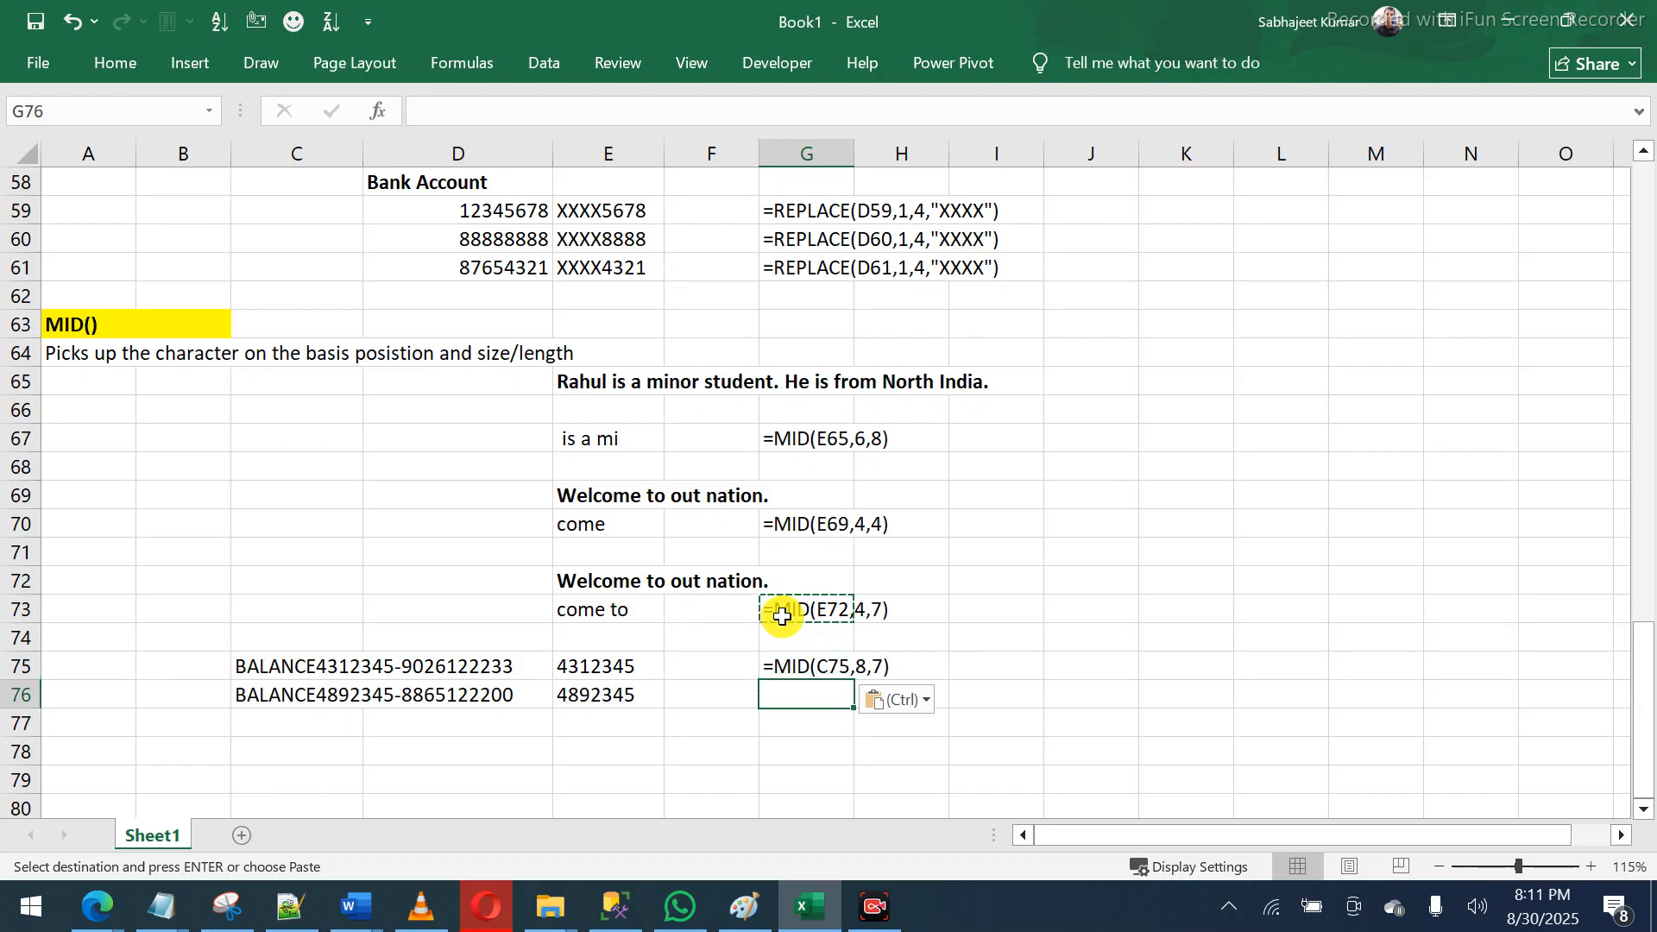
key("Return")
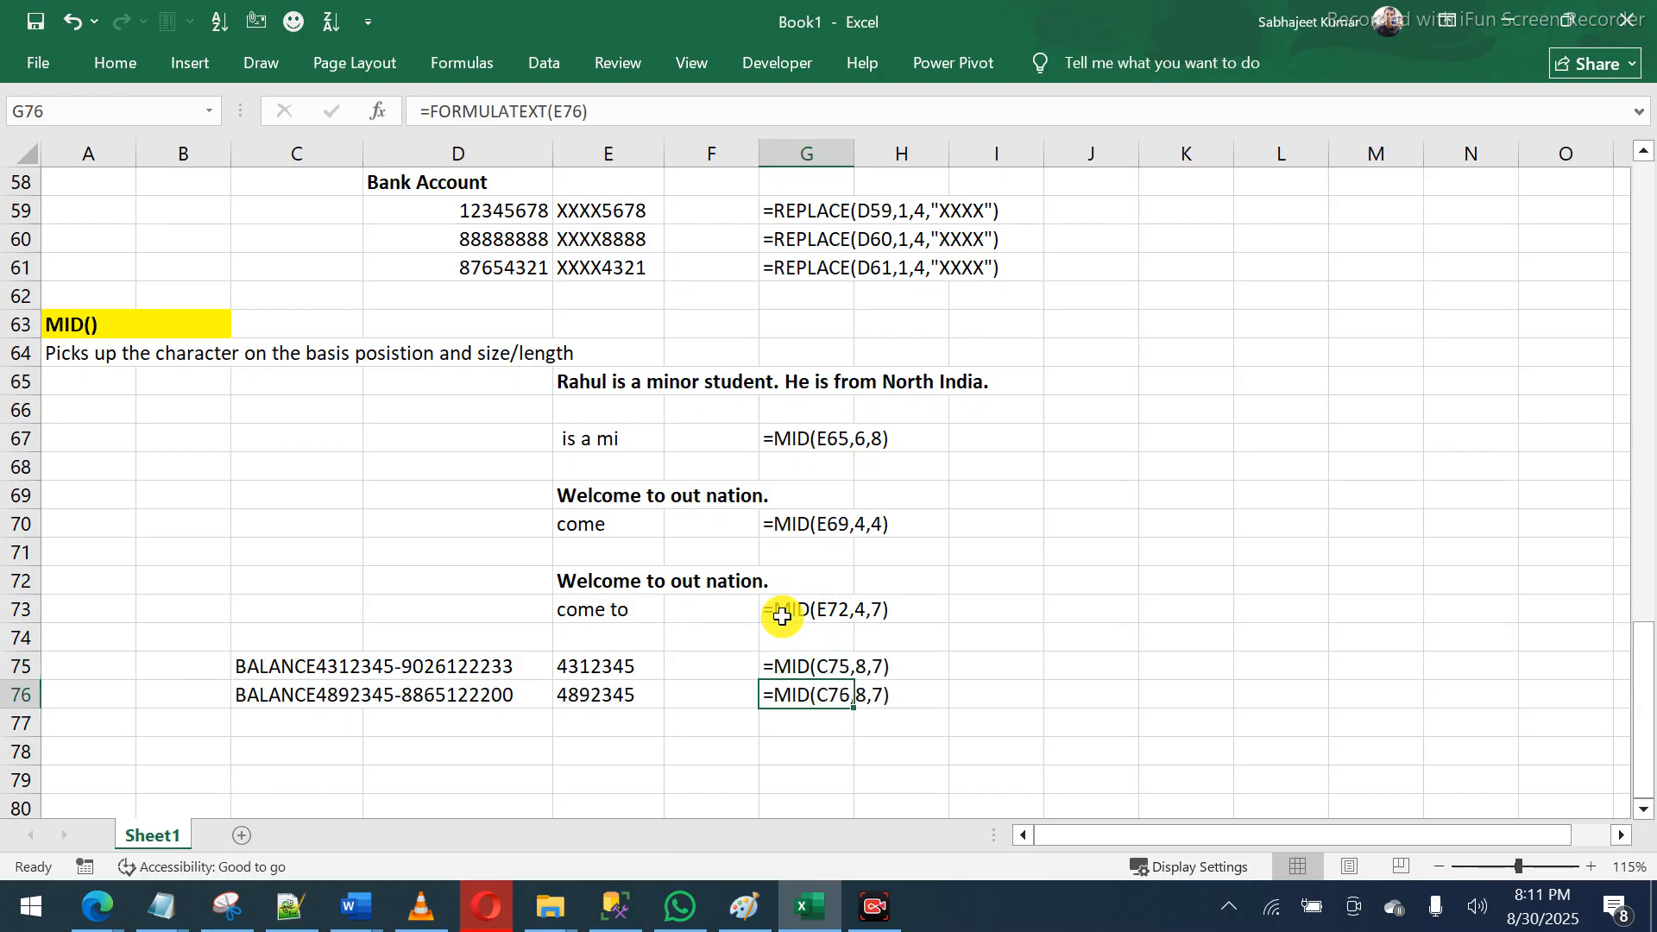
left_click(703, 660)
left_click(652, 674)
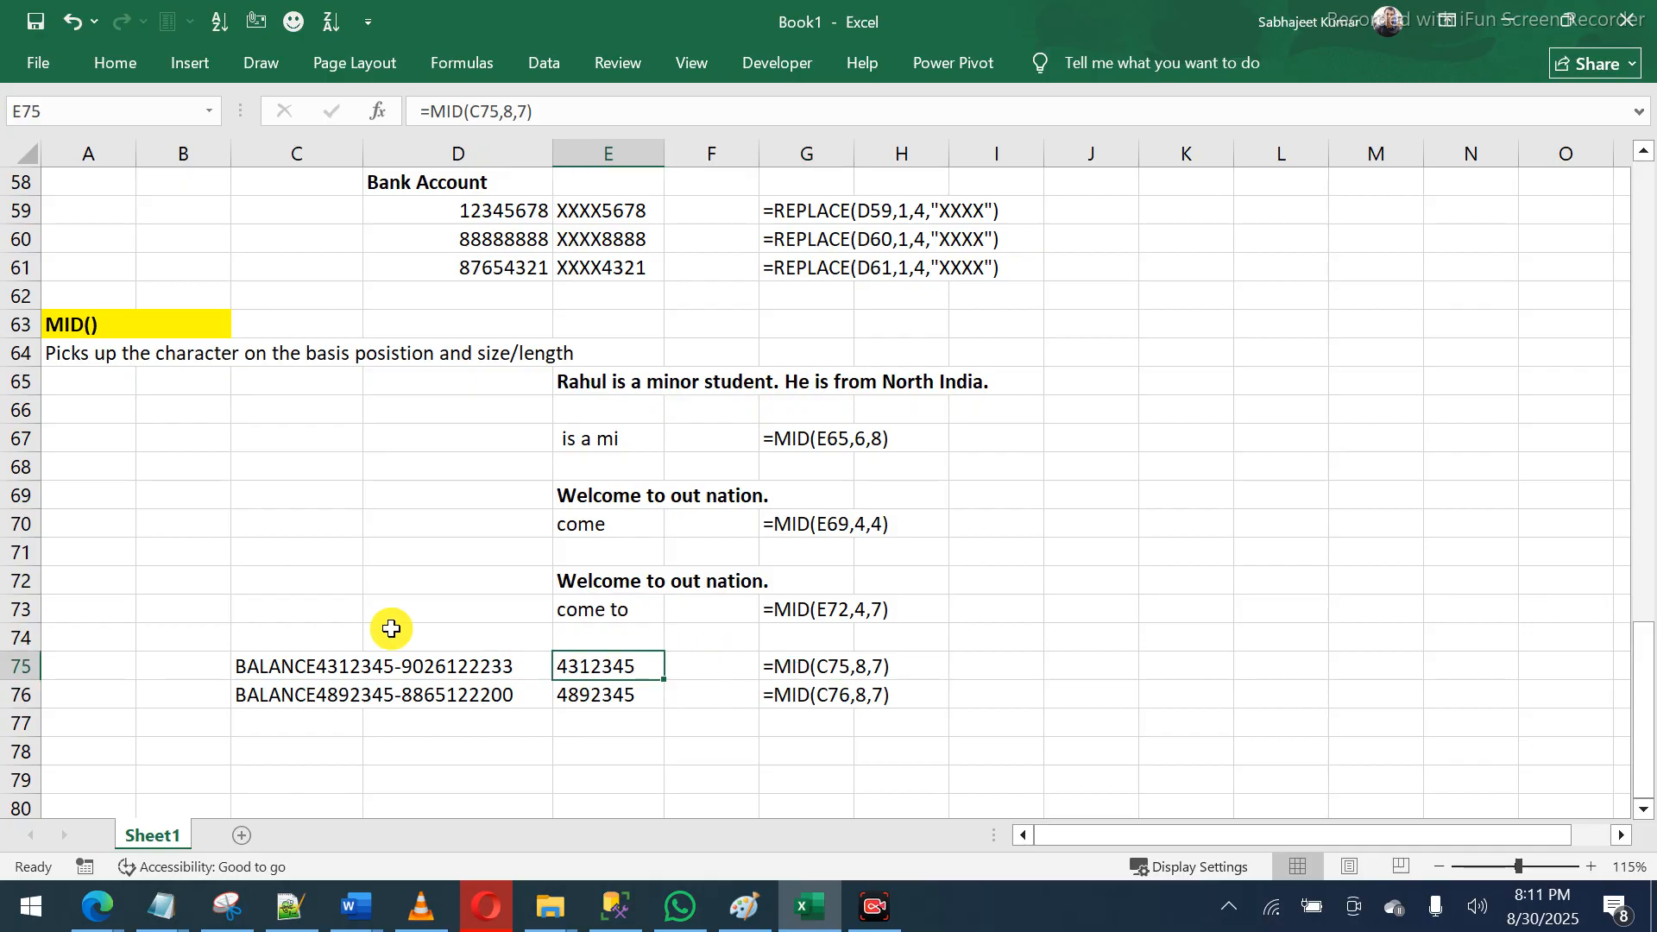
left_click(254, 614)
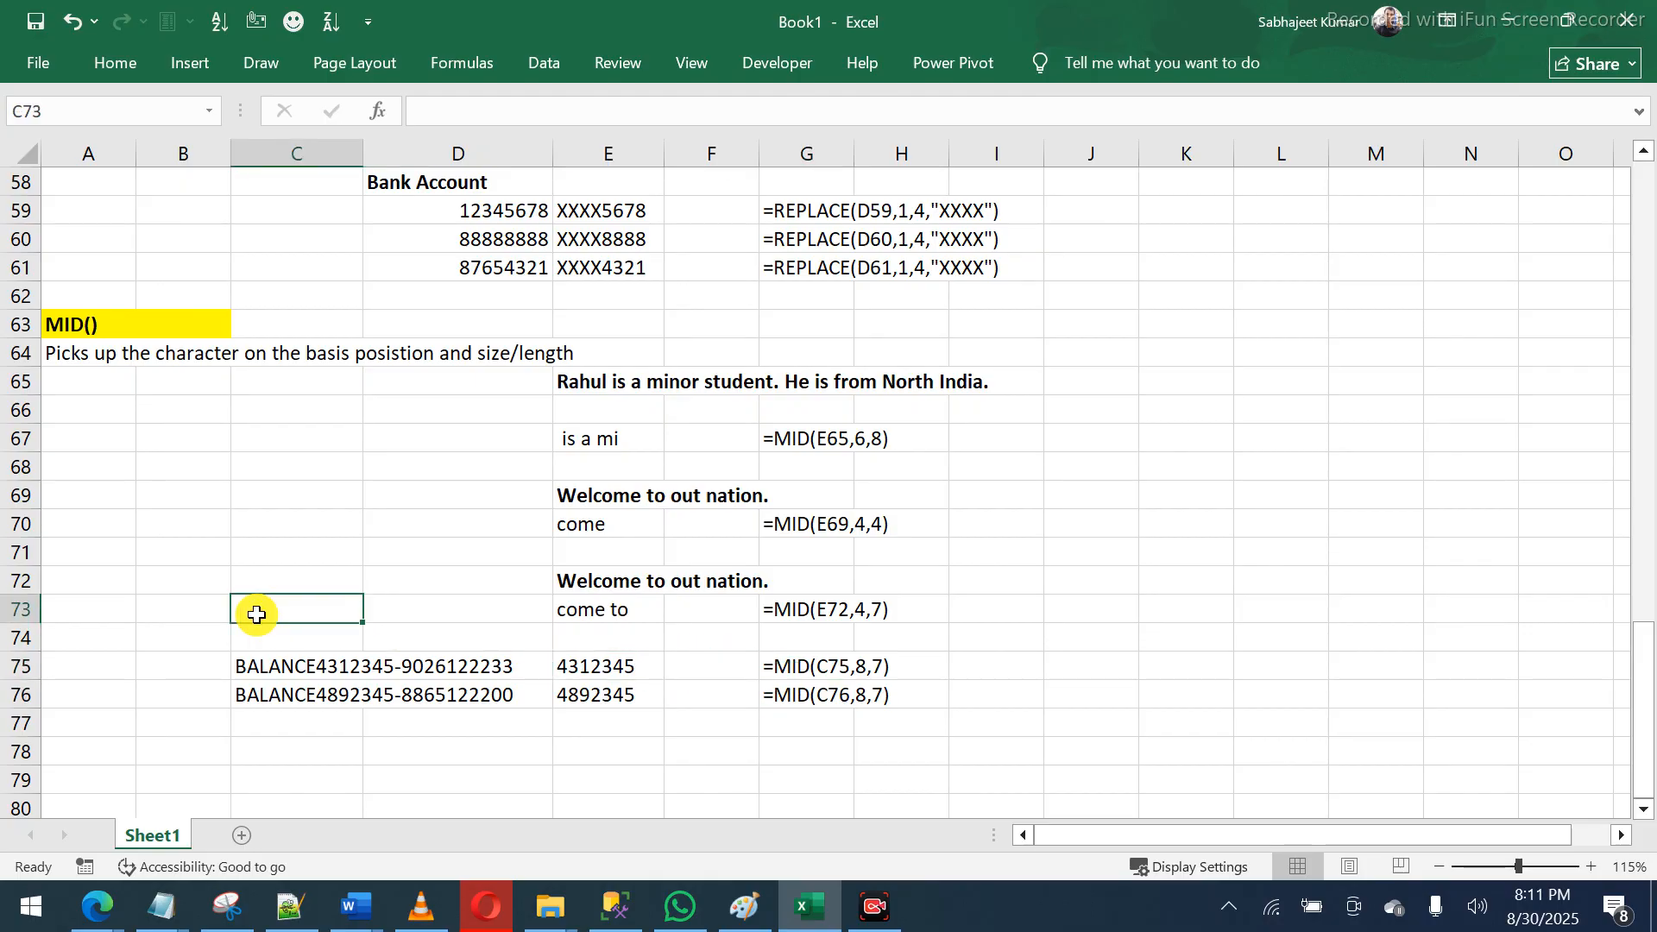
scroll(257, 613, "up", 19)
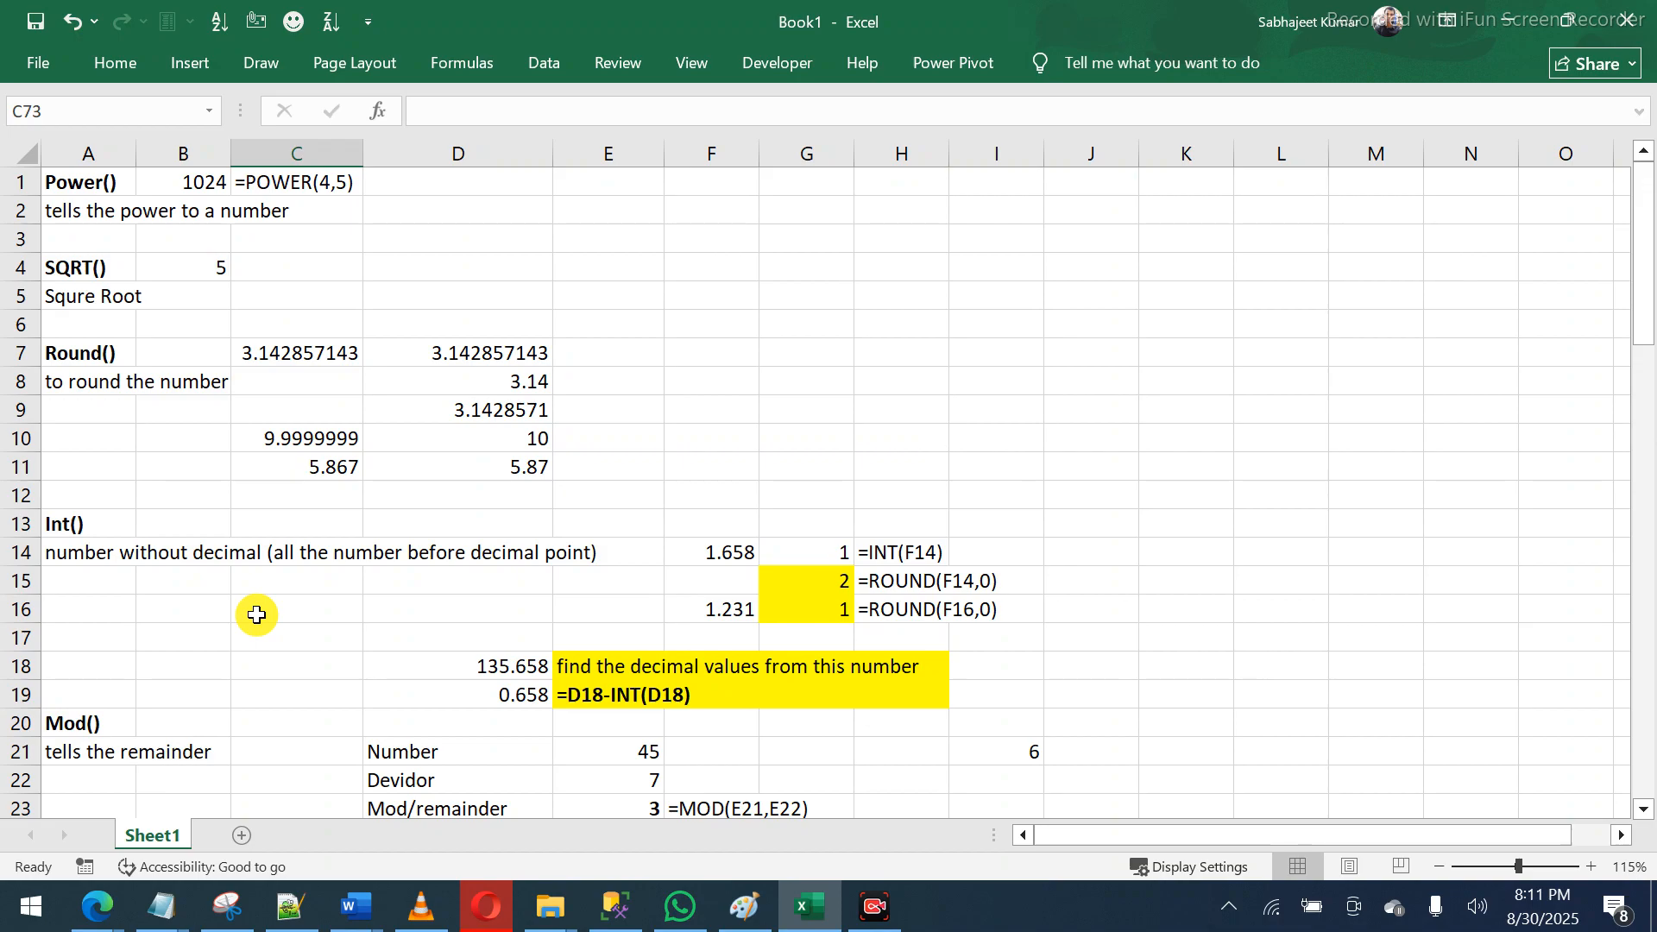
- Save the workbook to Downloads as String2.xlsx instead of overwriting String.xlsx
key("ctrl+s")
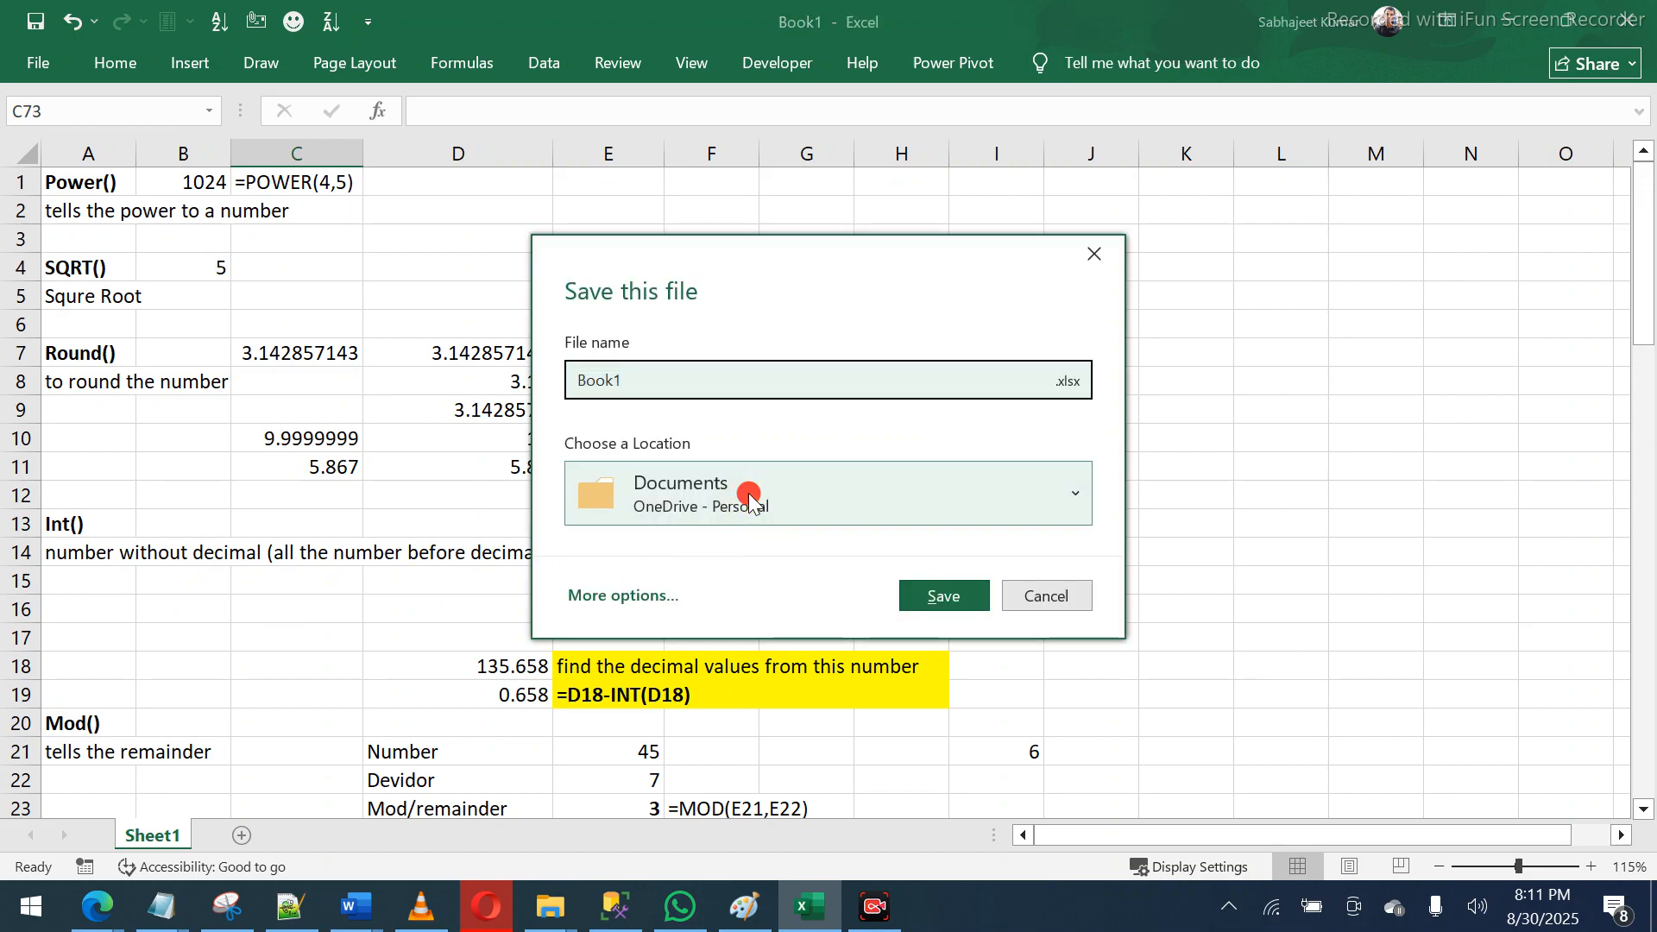
left_click(748, 494)
left_click(742, 235)
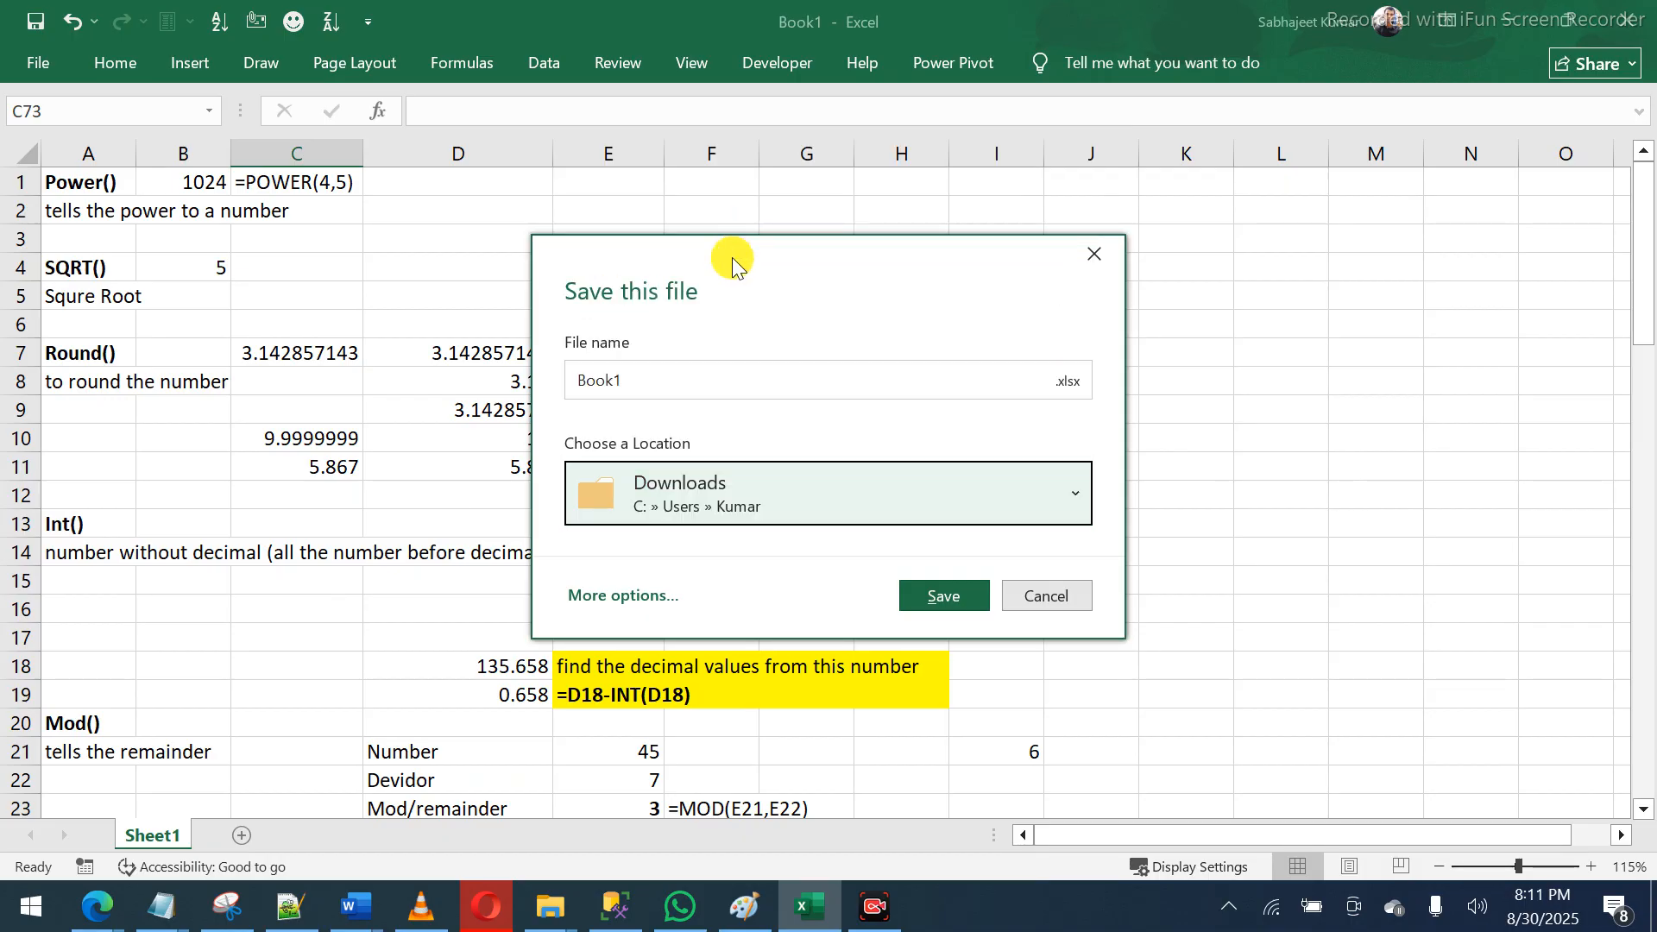
double_click(666, 380)
type("s")
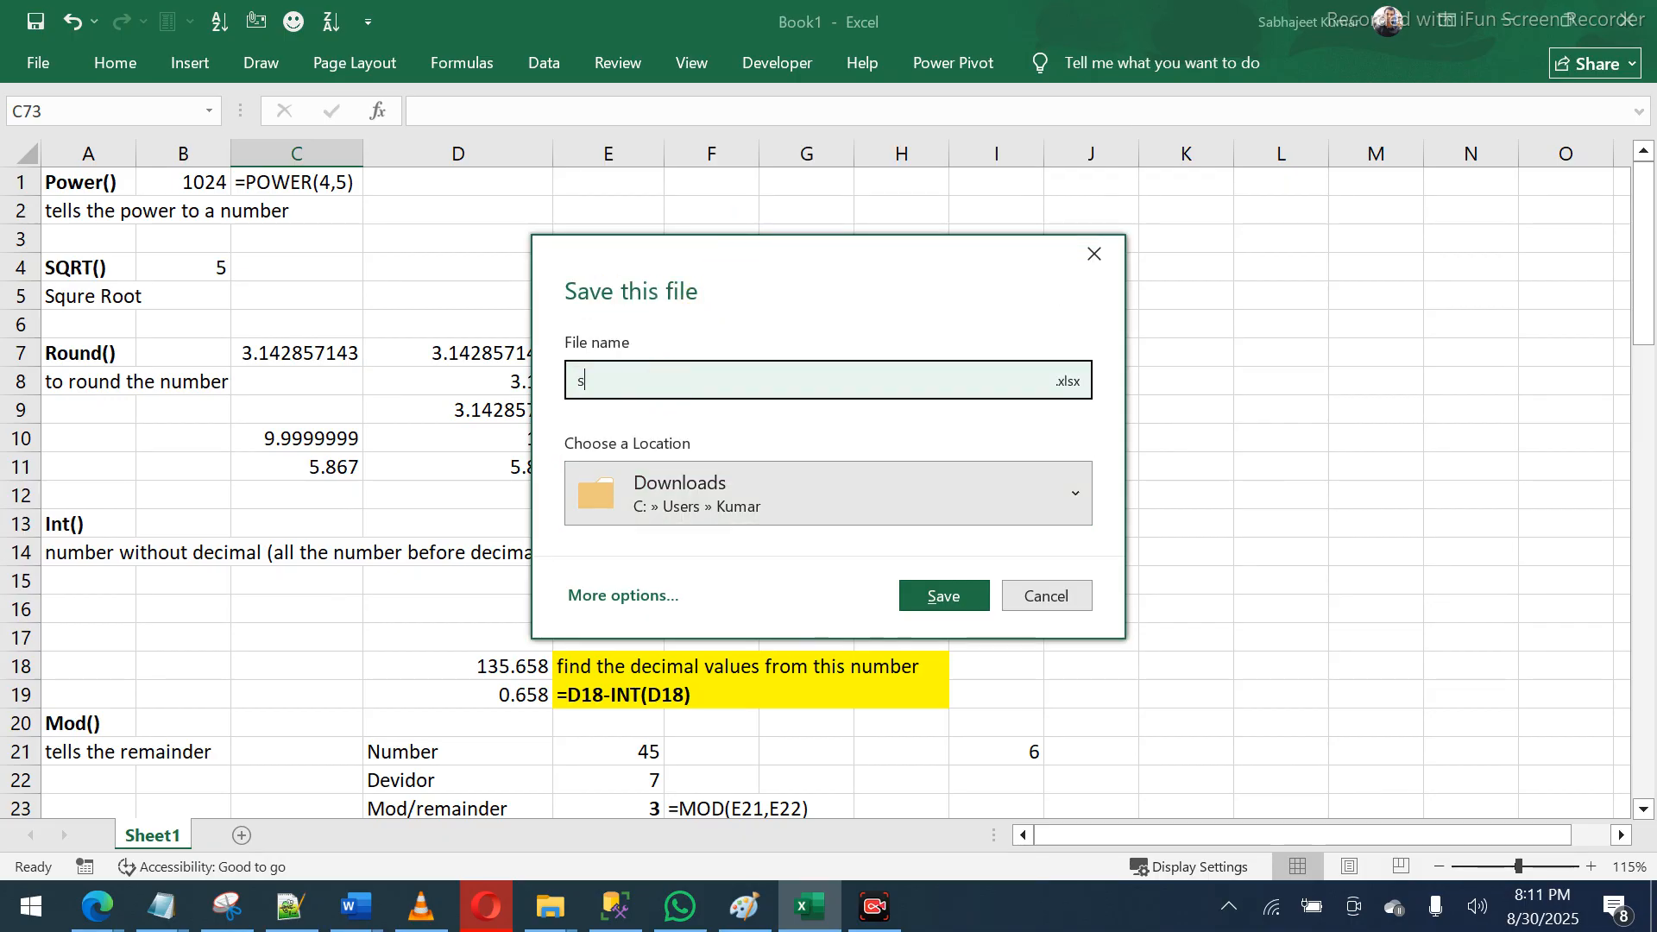
key("BackSpace")
type("String")
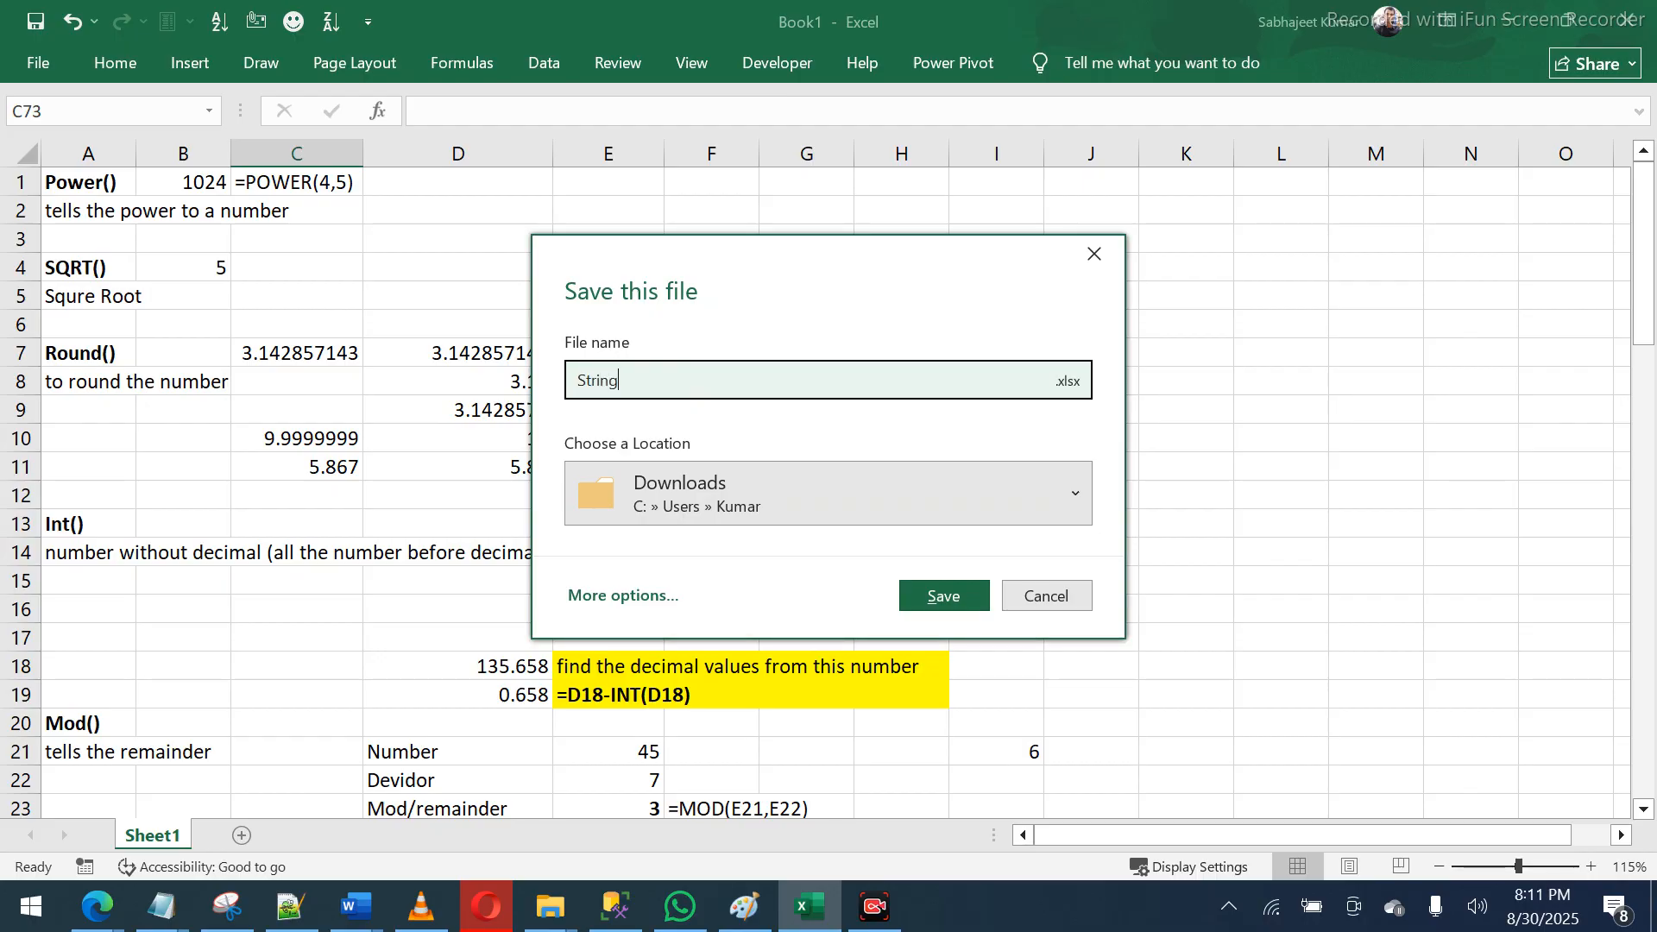
key("Return")
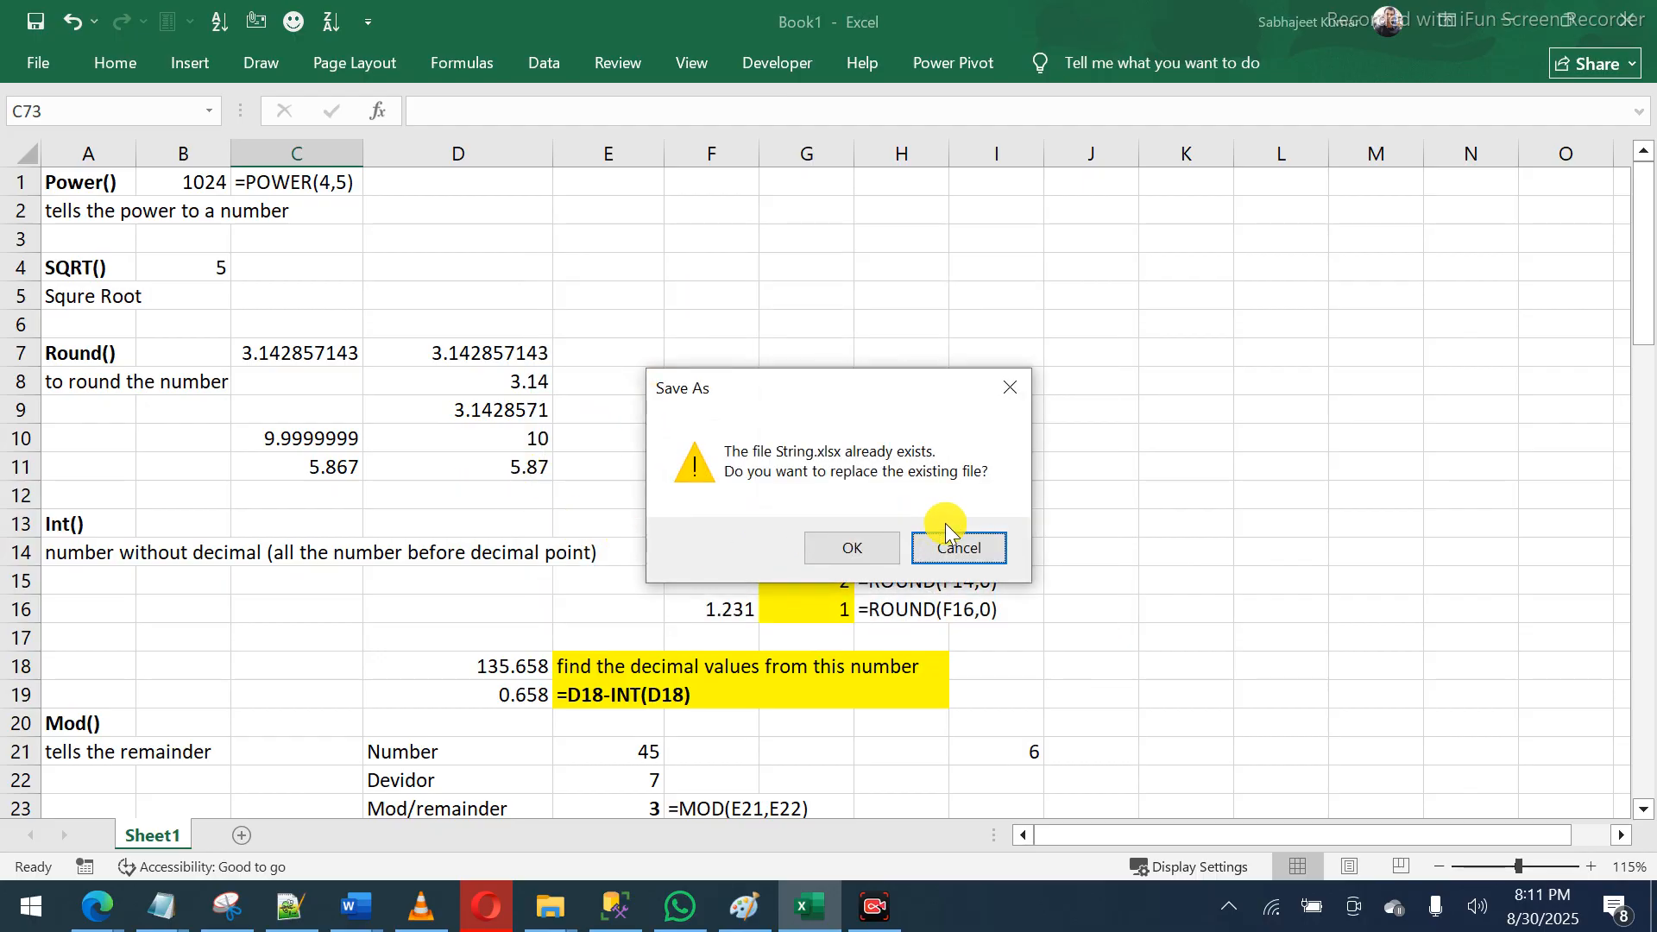
left_click(981, 539)
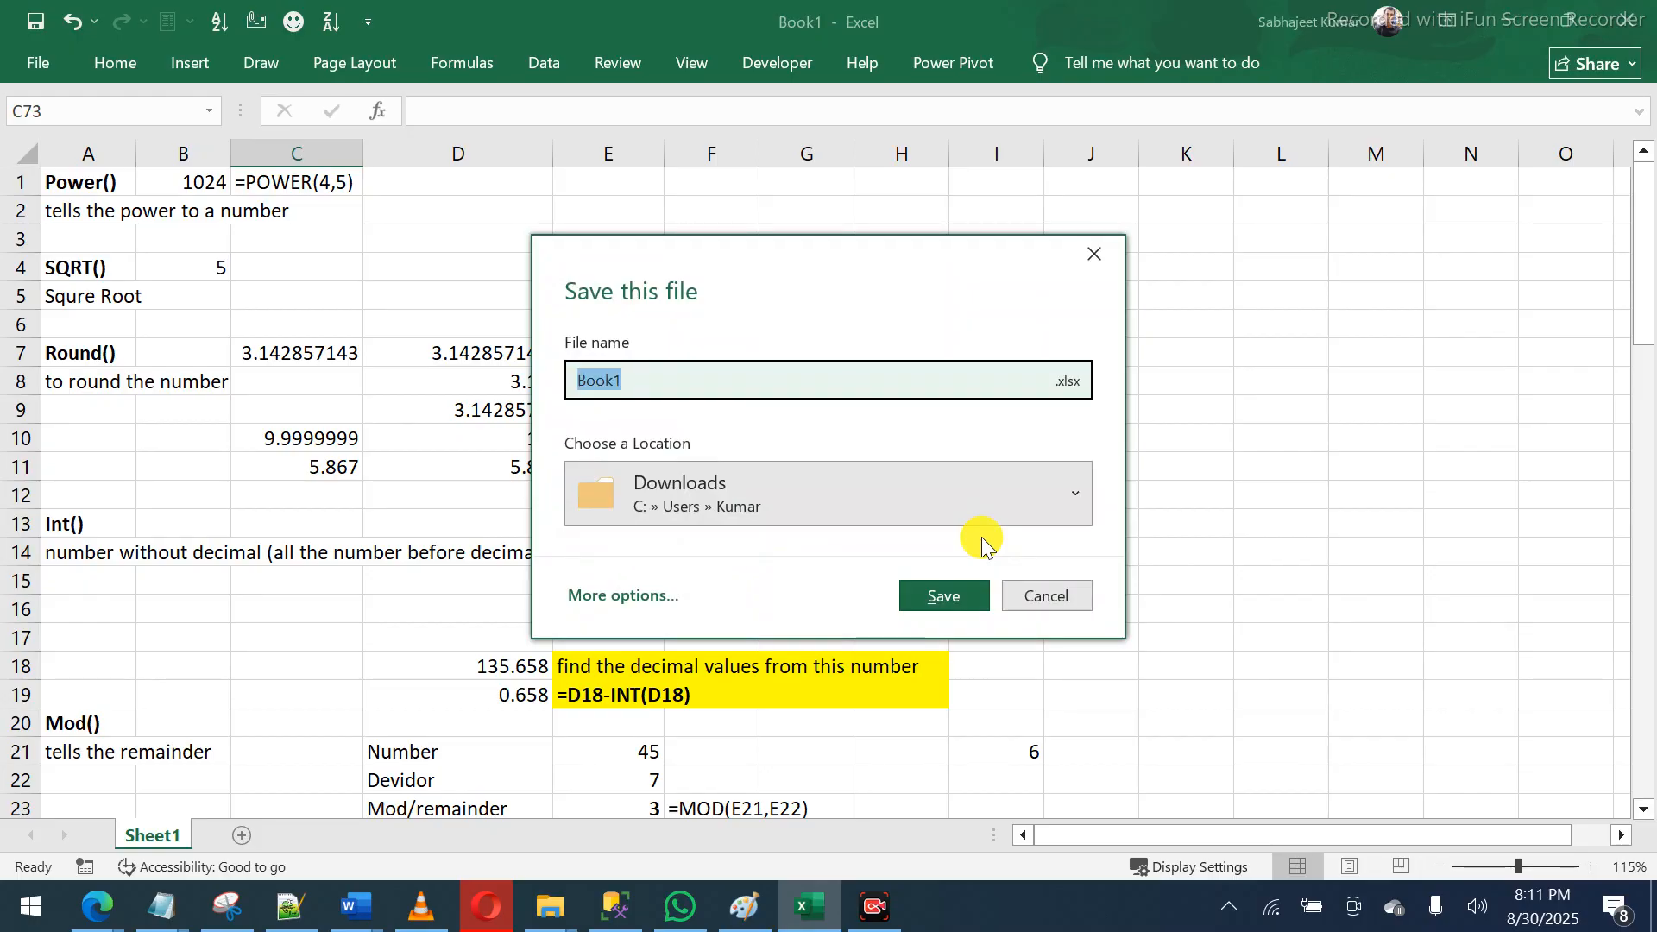
type("String2")
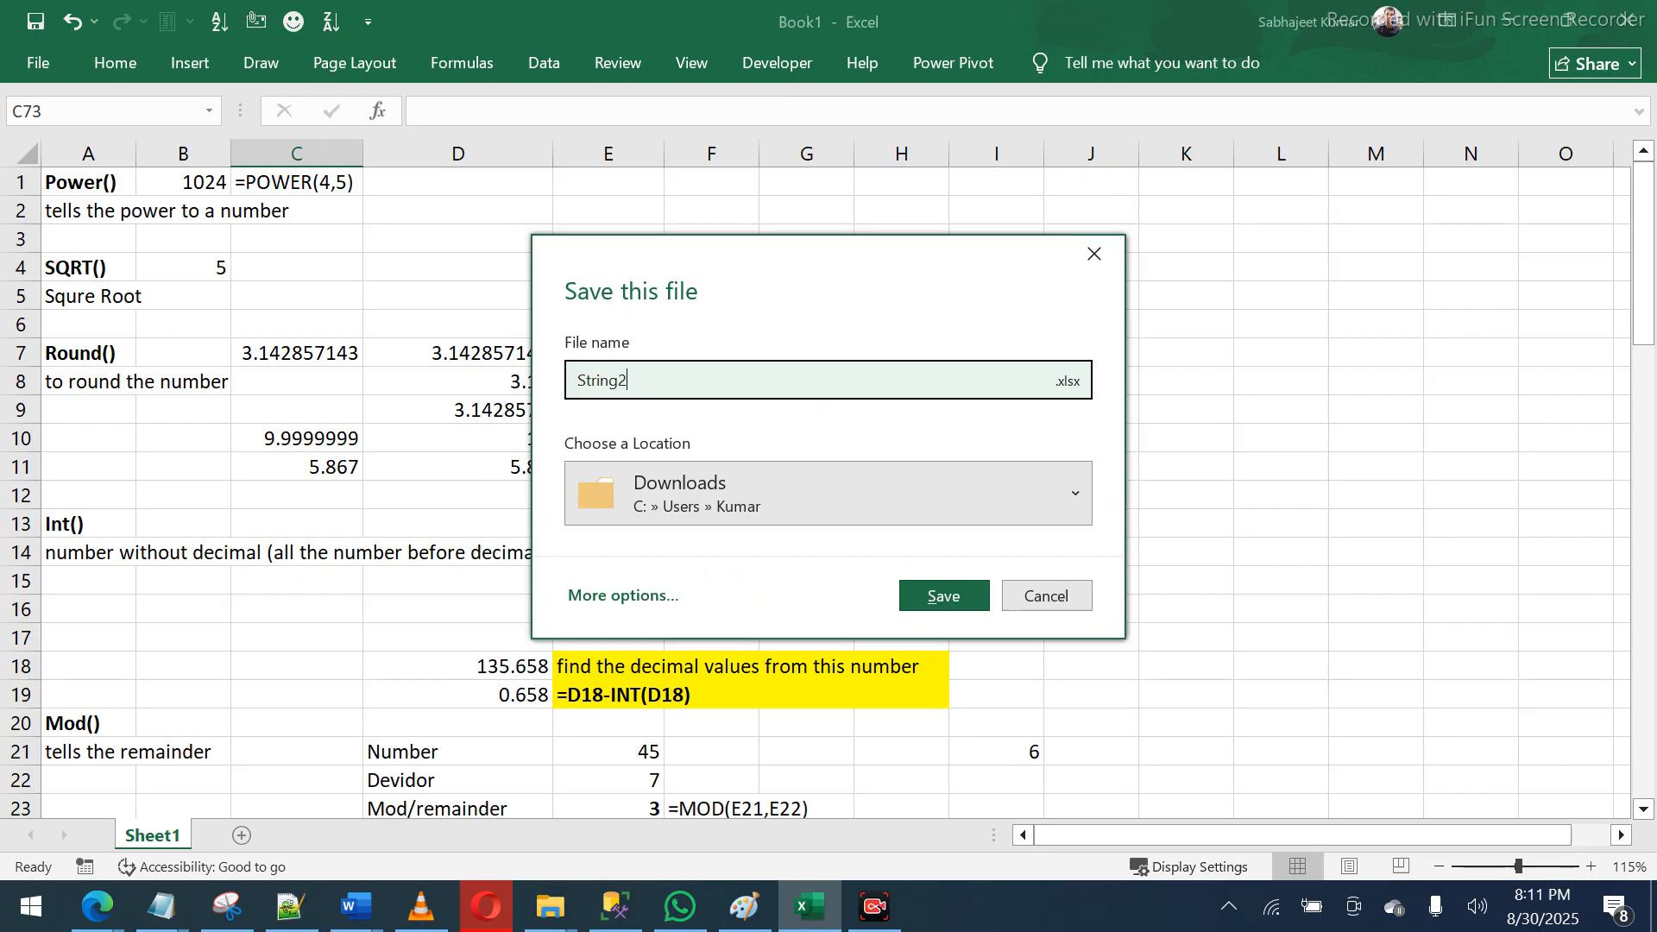
left_click(955, 595)
left_click(362, 647)
key("Down")
key("Down")
key("Down")
key("Down")
key("Down")
key("Down")
key("Down")
key("Down")
key("Down")
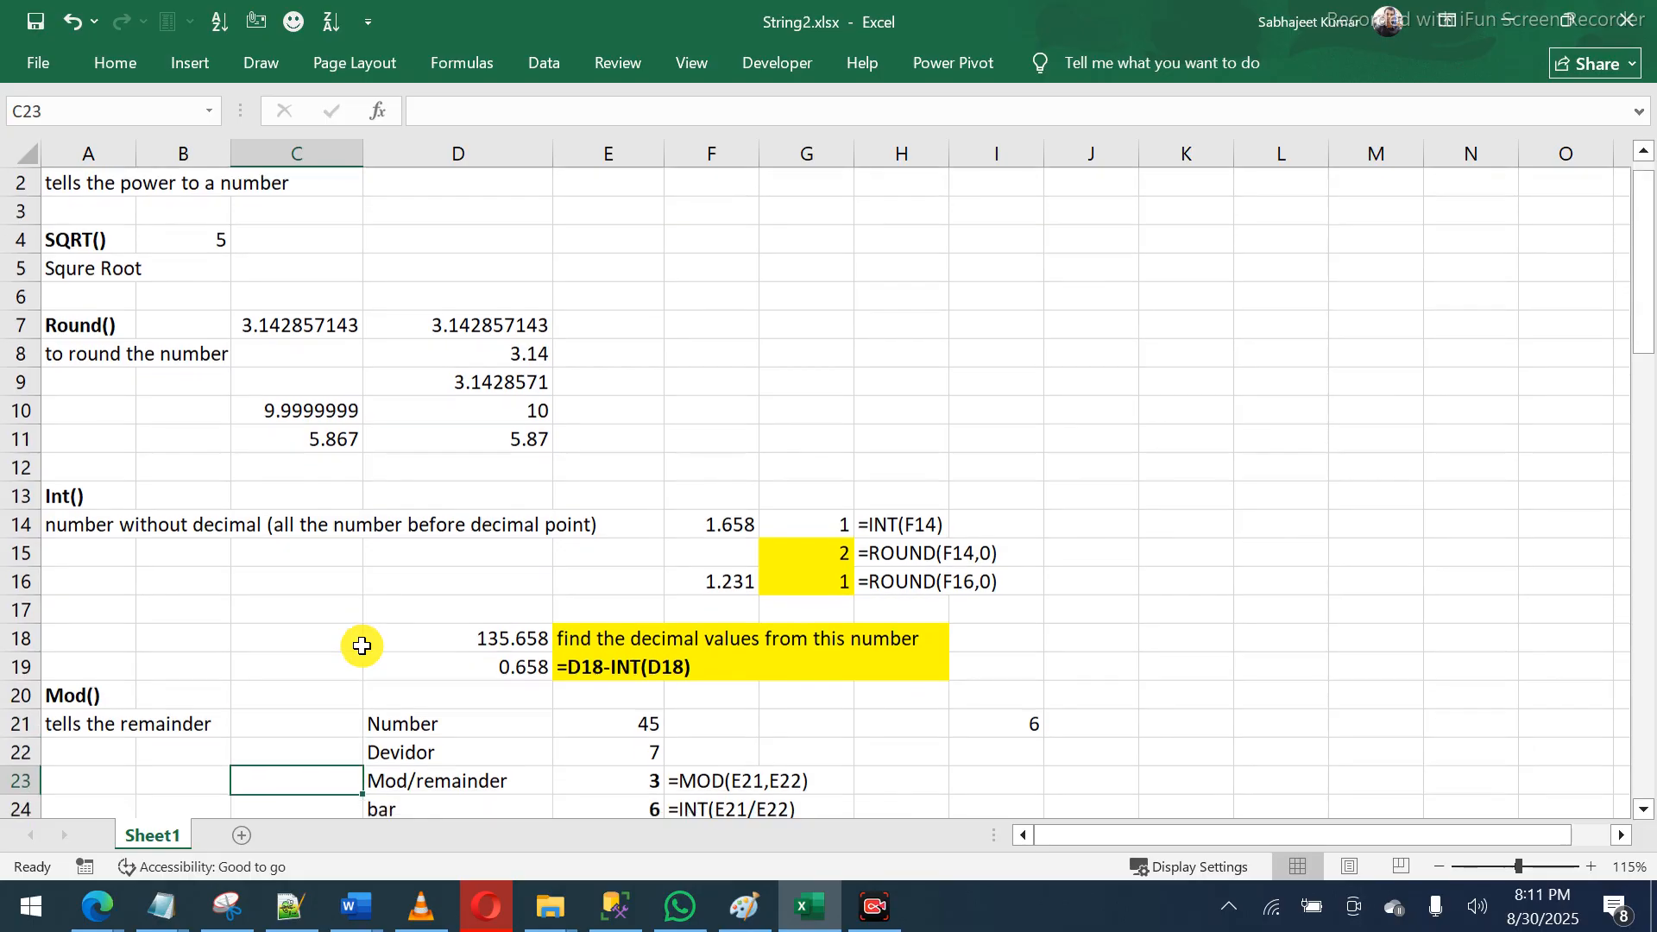
key("Down")
key("Down")
key("Down")
key("Down")
key("Down")
key("Down")
key("Down")
key("Down")
key("Down")
key("Down")
key("Down")
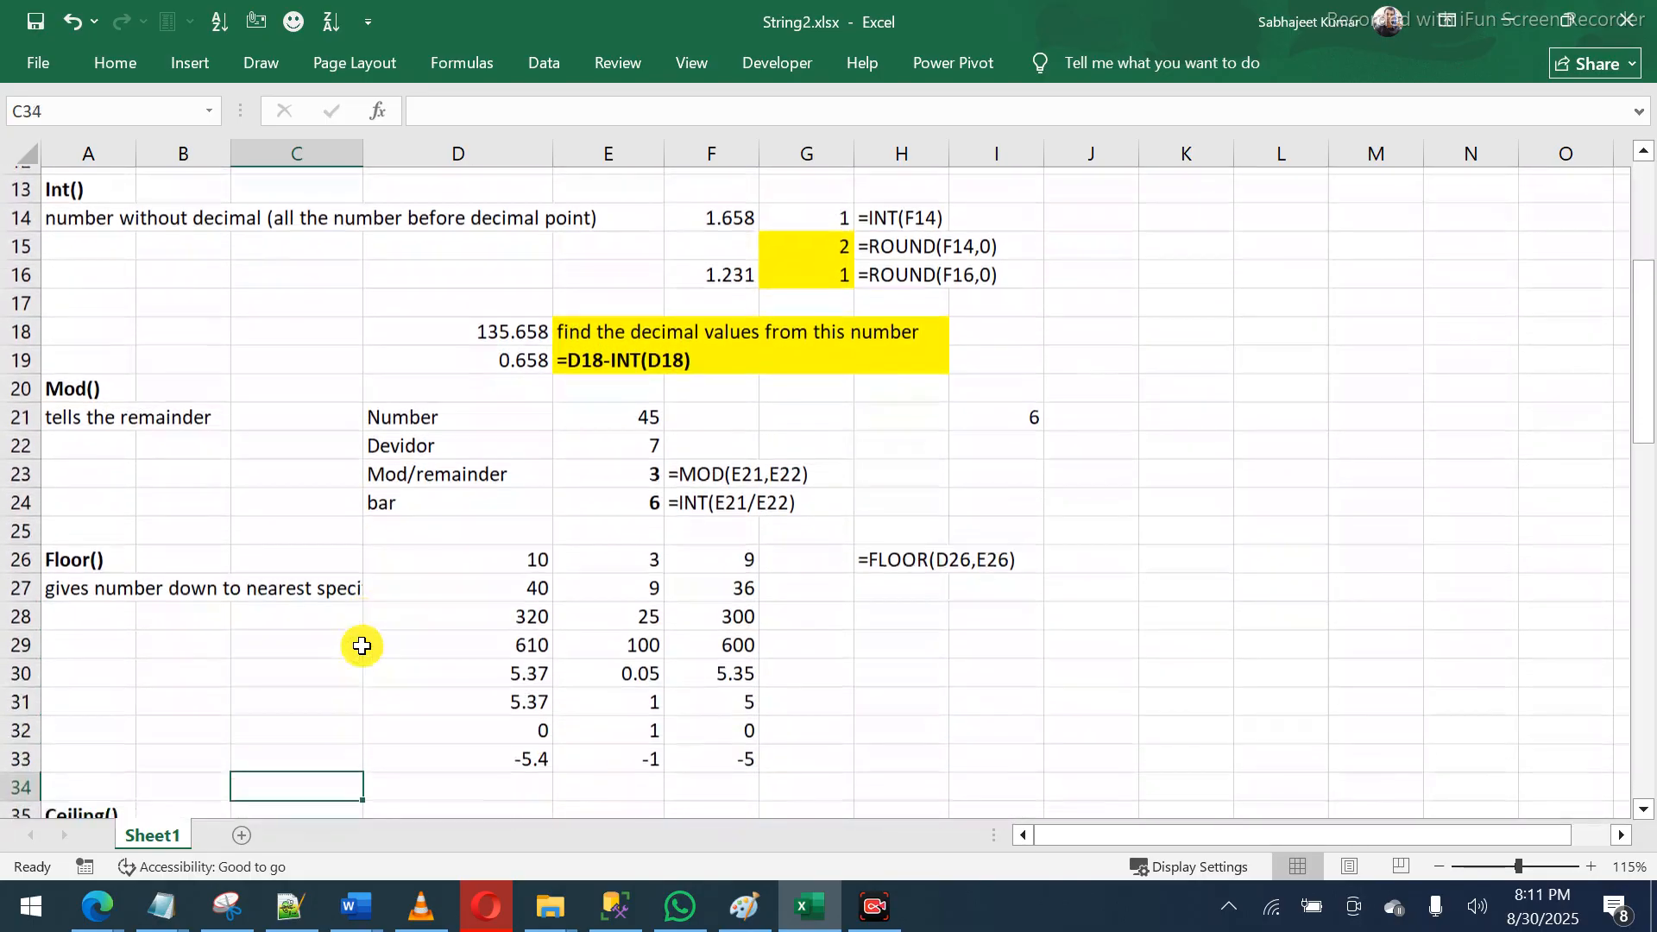
key("Down")
key("Down")
key("Down")
key("Down")
key("Down")
key("Down")
key("Down")
key("Down")
key("Down")
key("Down")
key("Down")
key("Down")
key("Down")
key("Down")
key("Down")
key("Down")
key("Down")
key("Down")
key("Down")
key("Down")
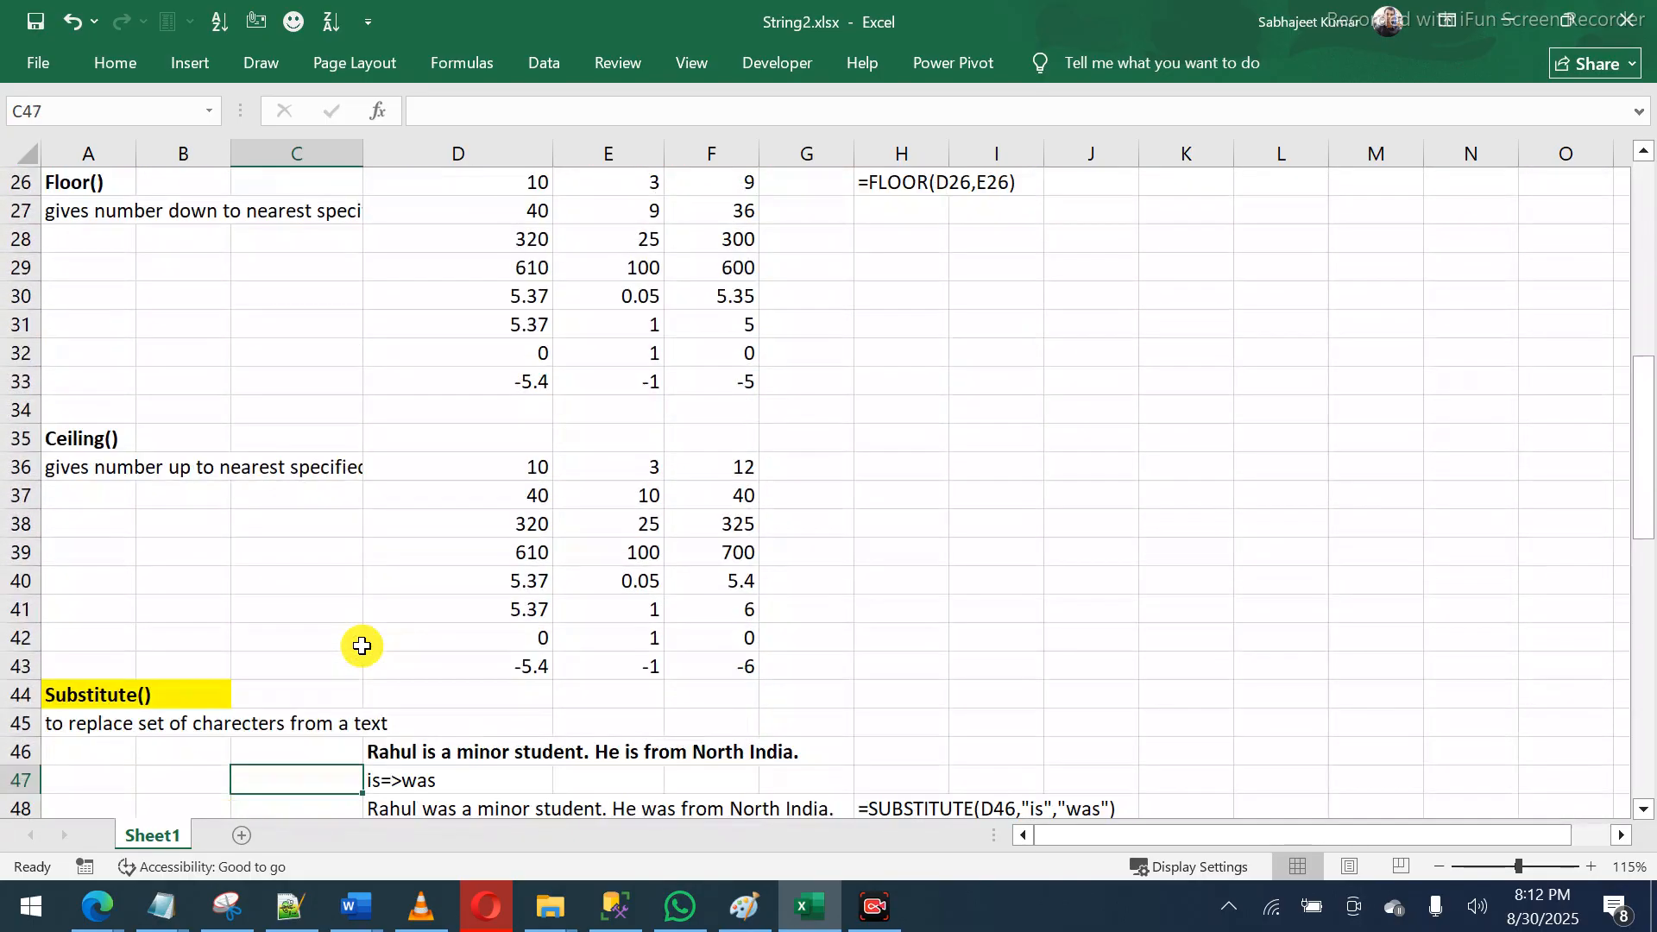
key("Down")
key("Down")
key("Down")
key("Down")
key("Down")
key("Down")
key("Down")
key("Down")
key("Down")
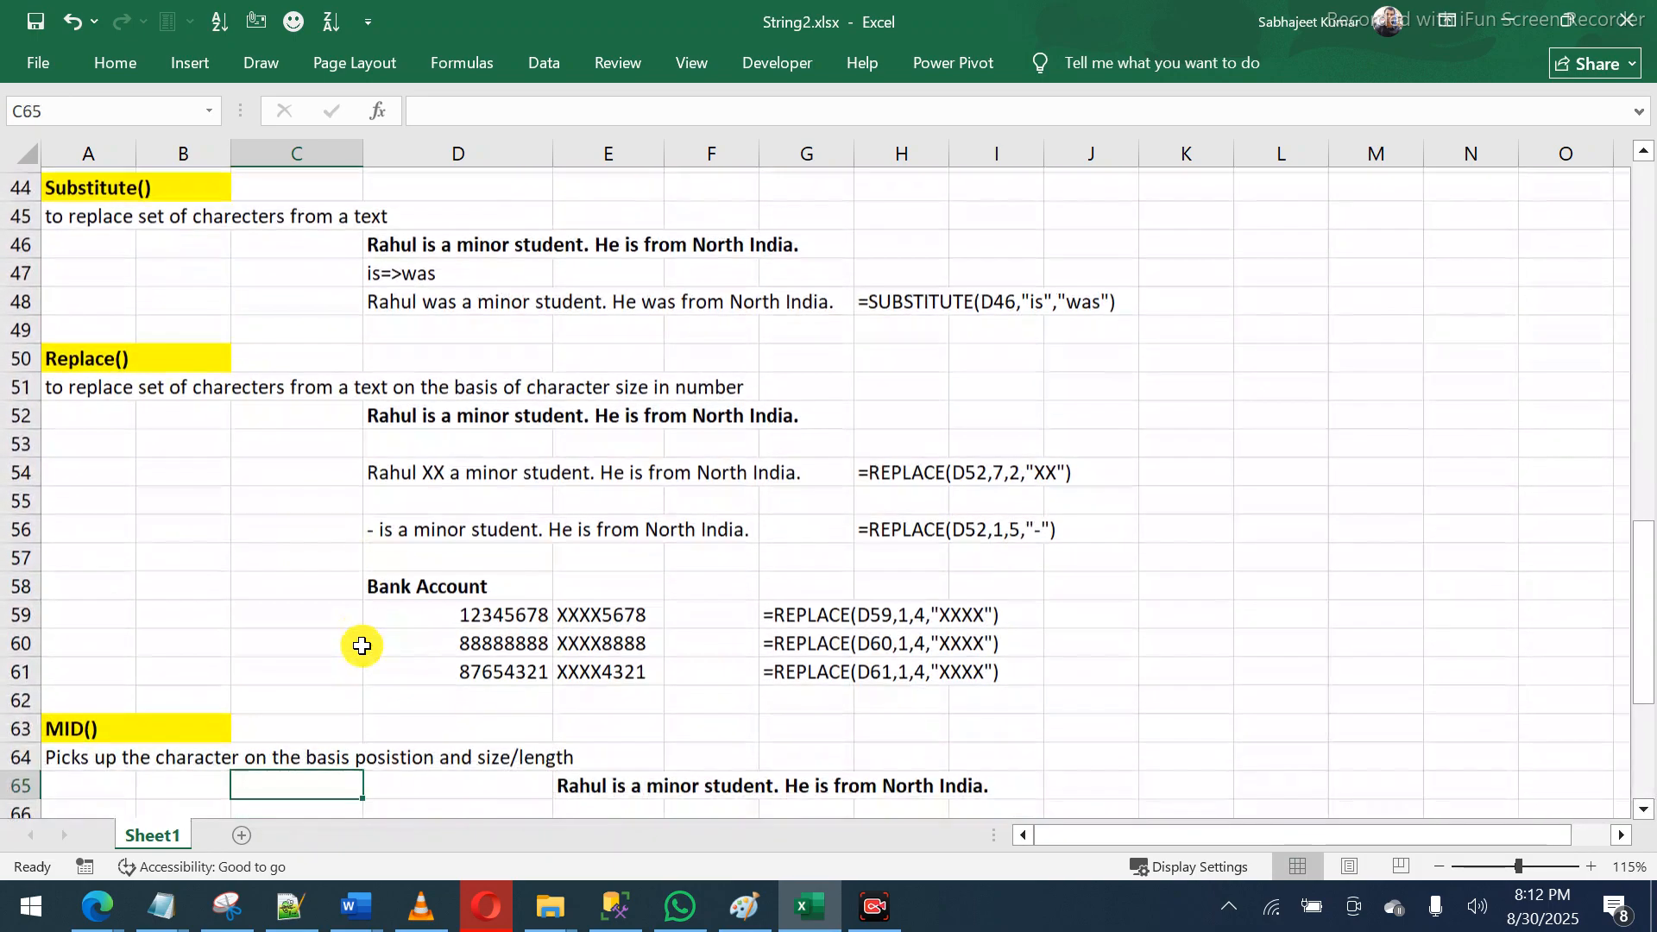
key("Down")
key("Down")
key("Down")
key("Down")
key("Down")
key("Down")
key("Down")
key("Down")
key("Down")
key("Down")
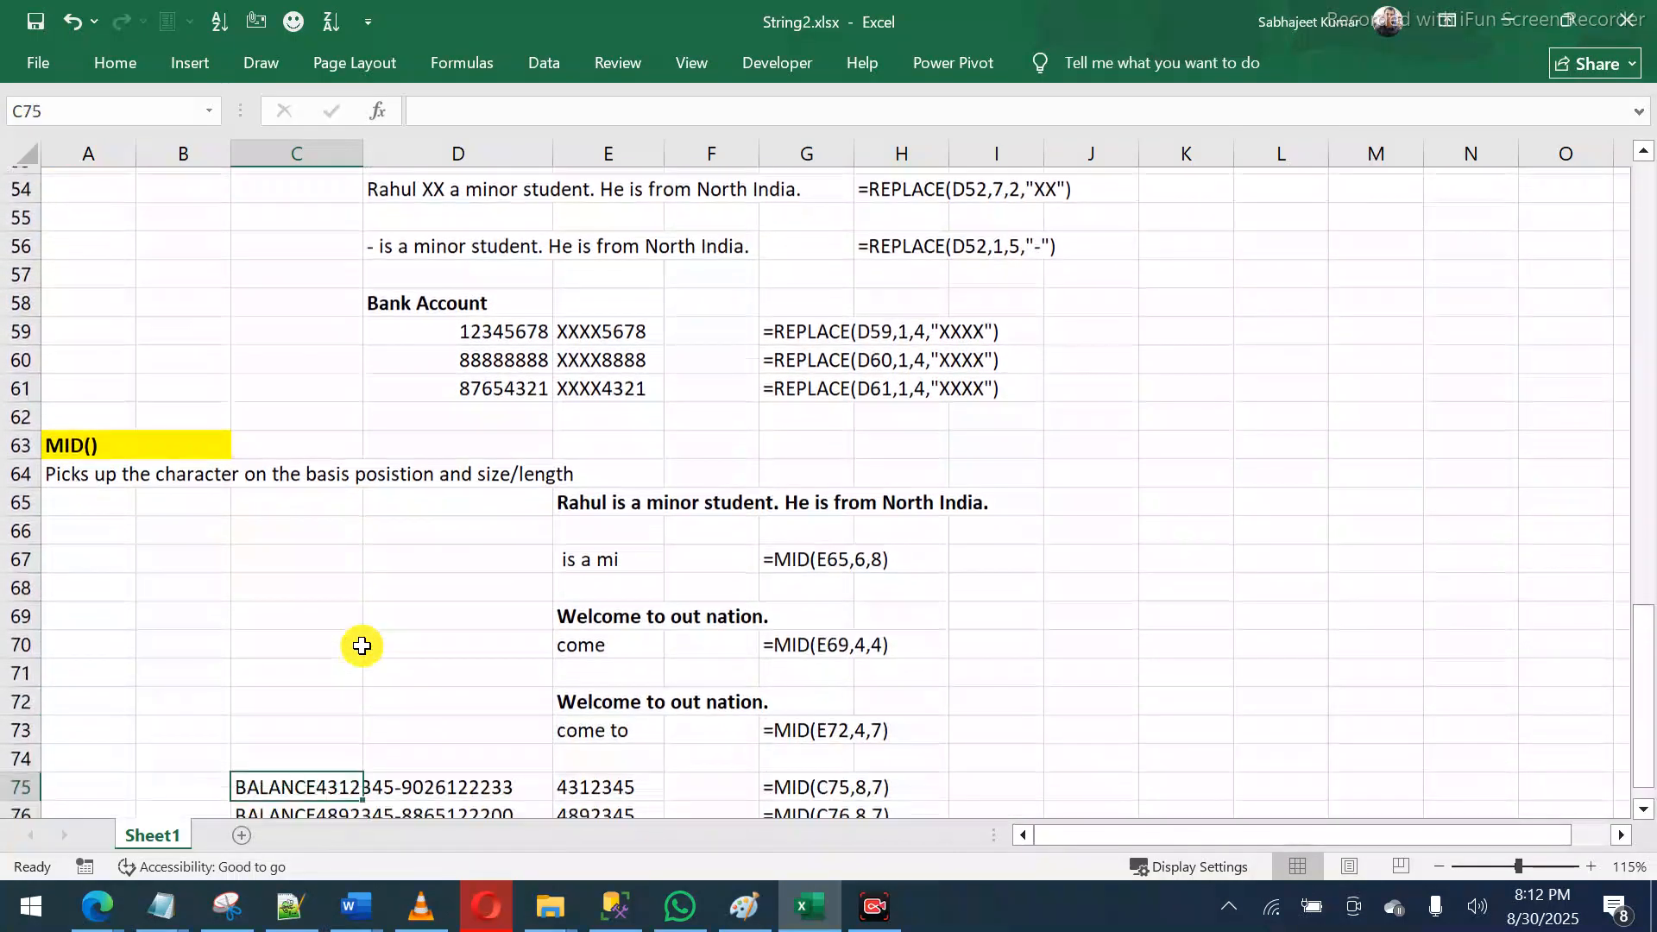
key("Down")
key("Down")
key("Down")
key("Down")
key("Down")
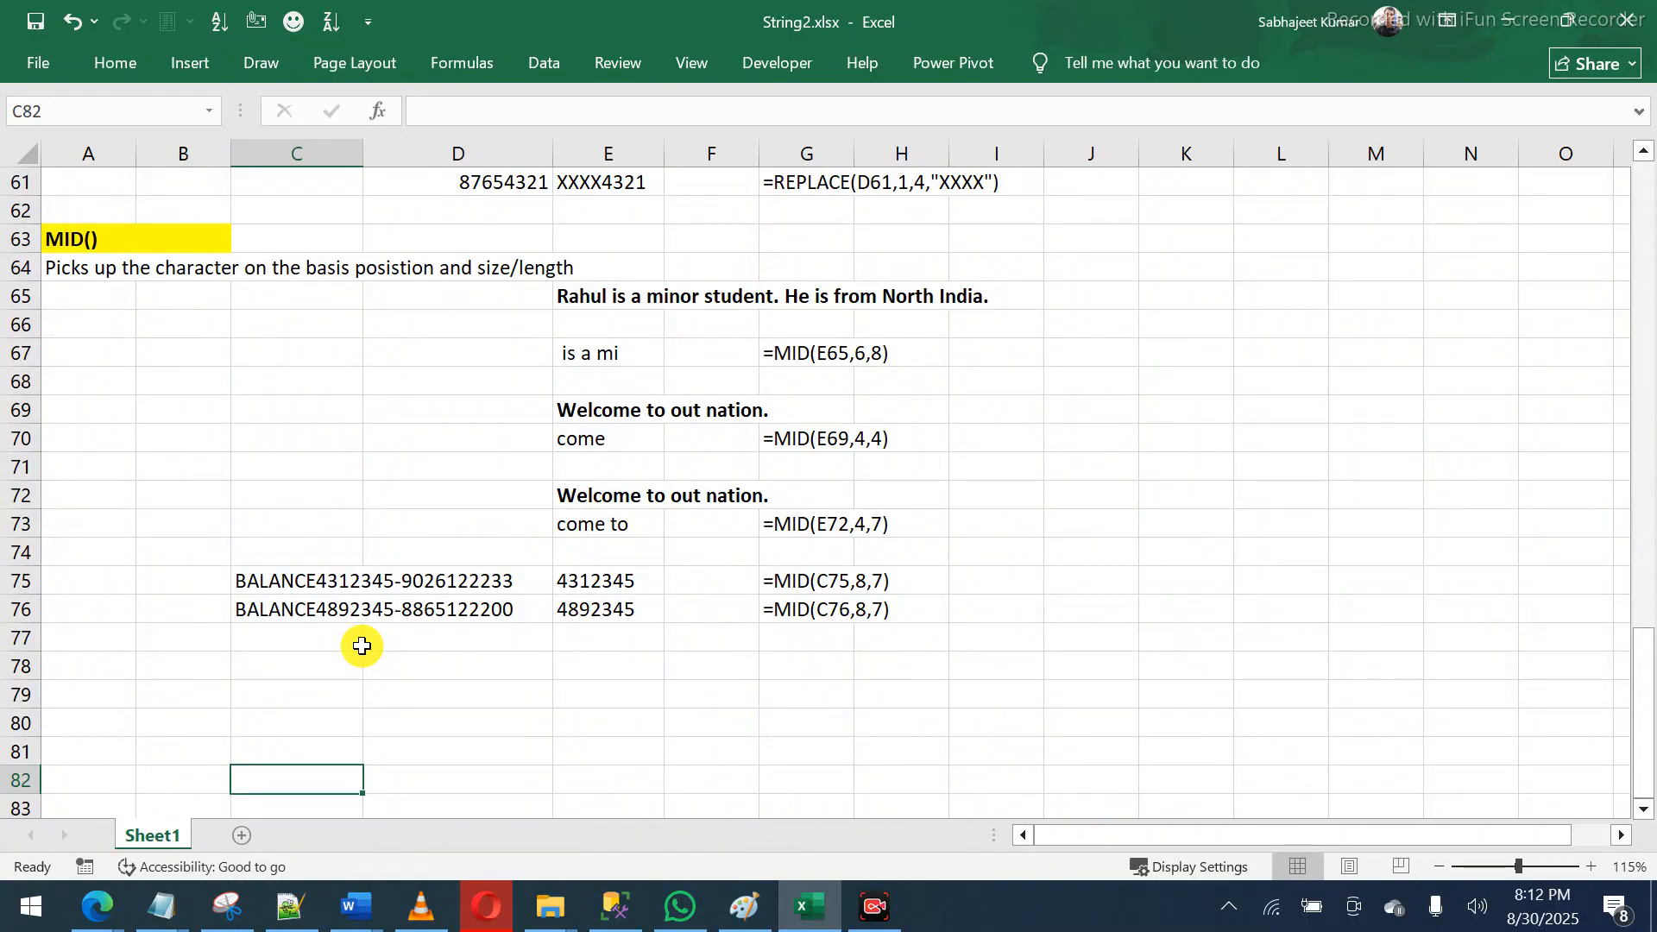
left_click(590, 576)
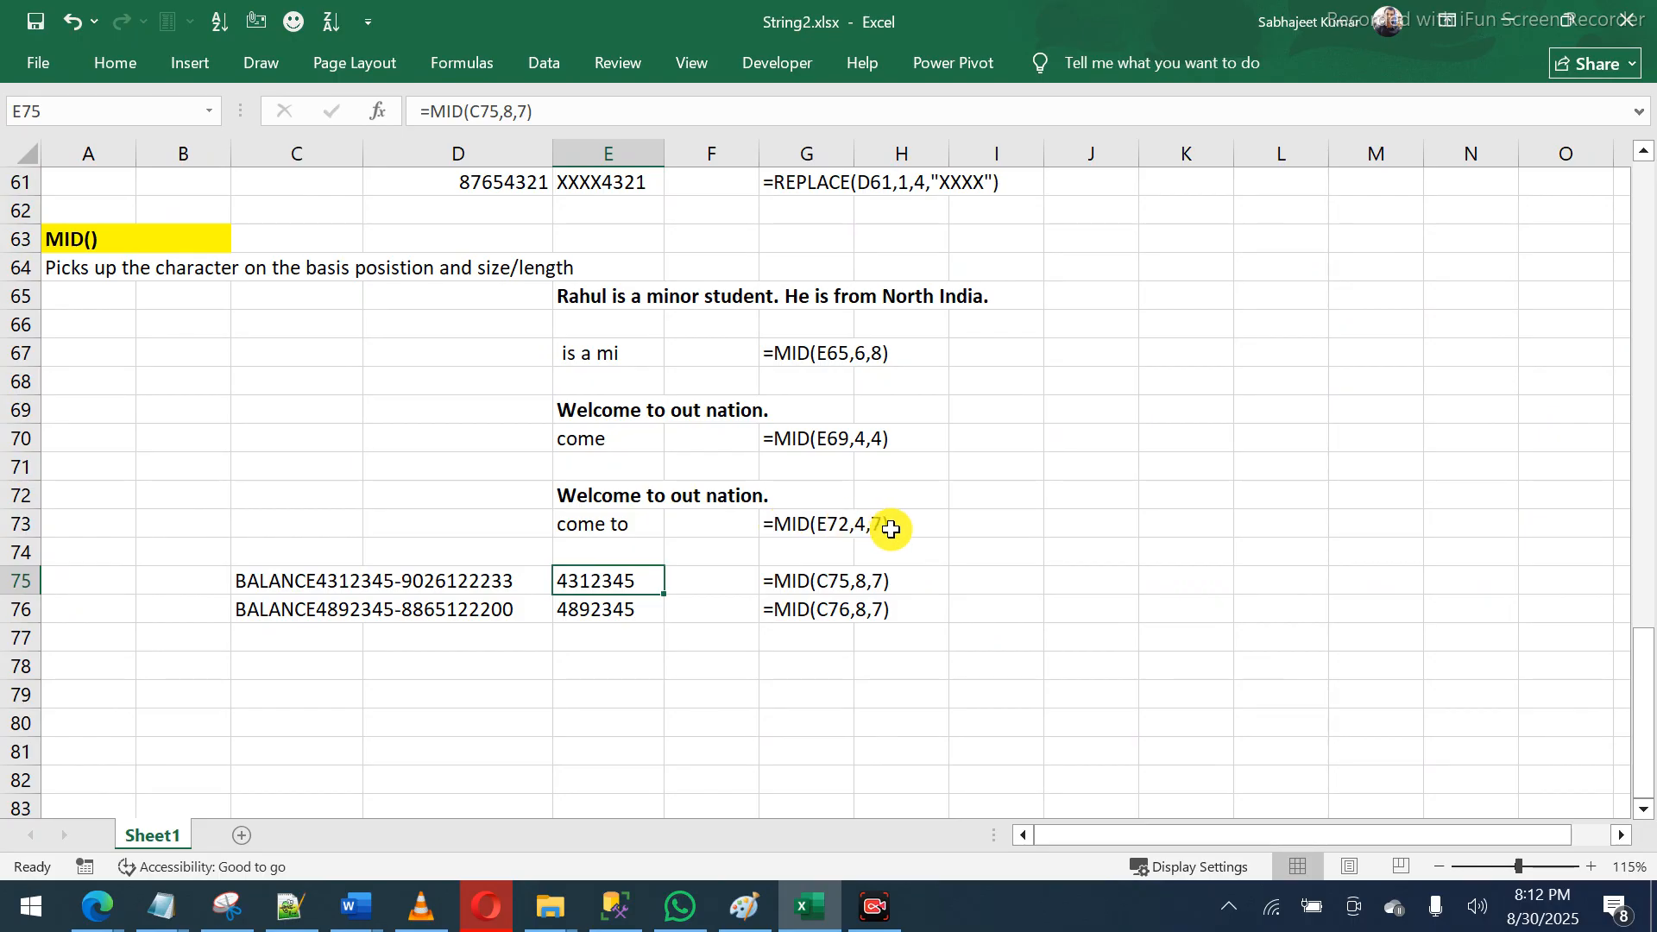